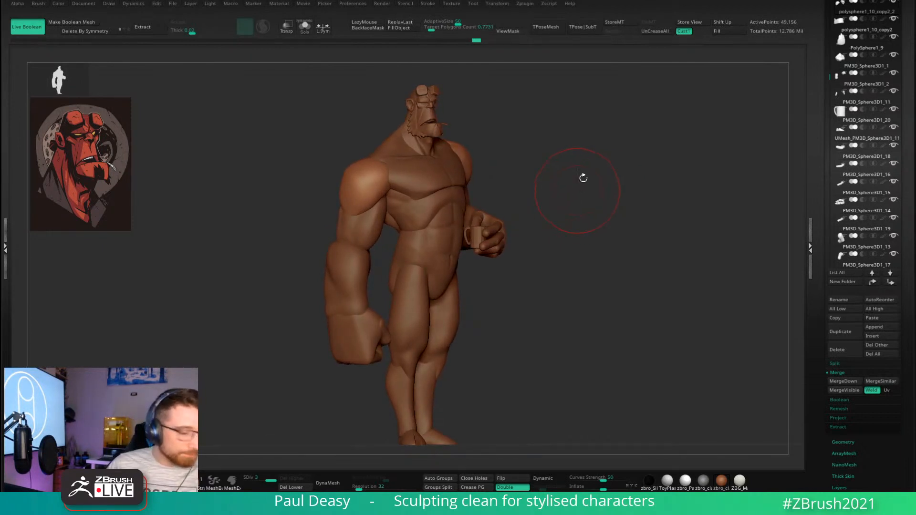
Show the figure in the stored Custom 1 view and adjust the Move brush's draw size.
{"action": "left_click", "coordinate": [683, 32]}
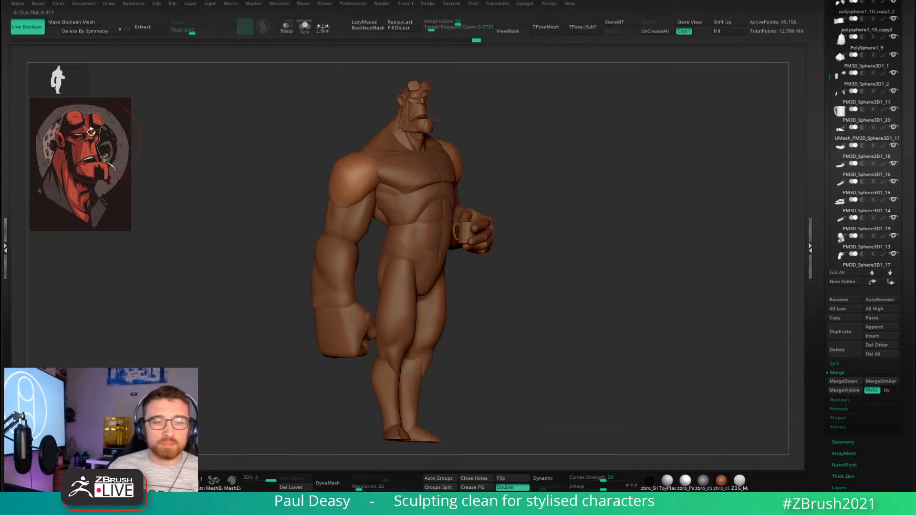
{"action": "key", "text": "space"}
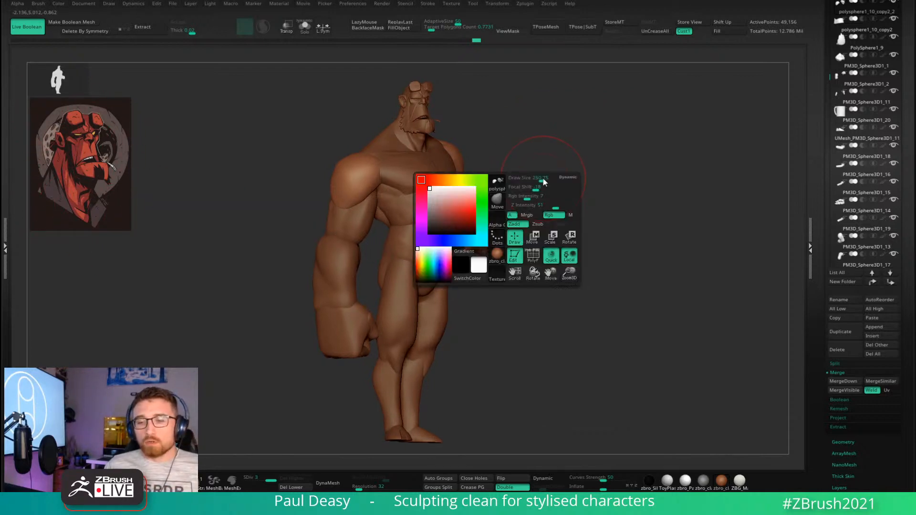
{"action": "key", "text": "space"}
{"action": "left_click_drag", "start_coordinate": [535, 212], "coordinate": [537, 212]}
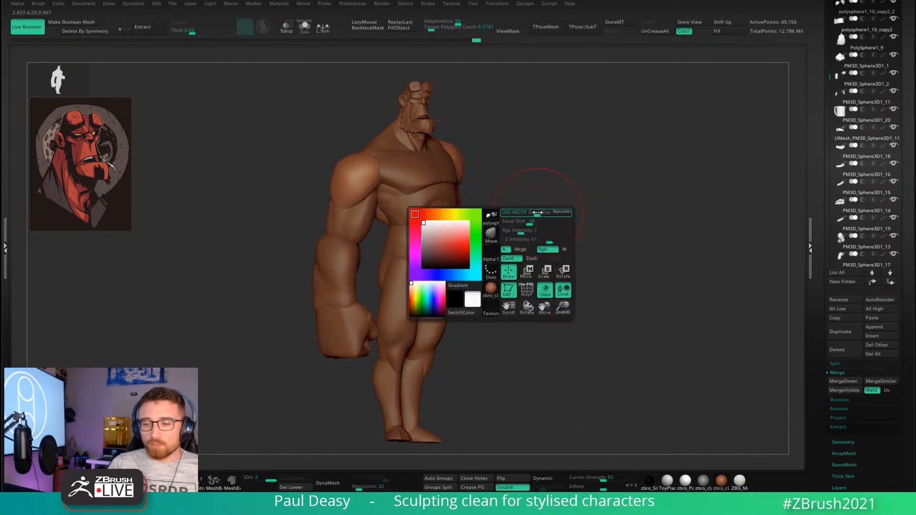
{"action": "left_click_drag", "start_coordinate": [521, 179], "coordinate": [551, 167]}
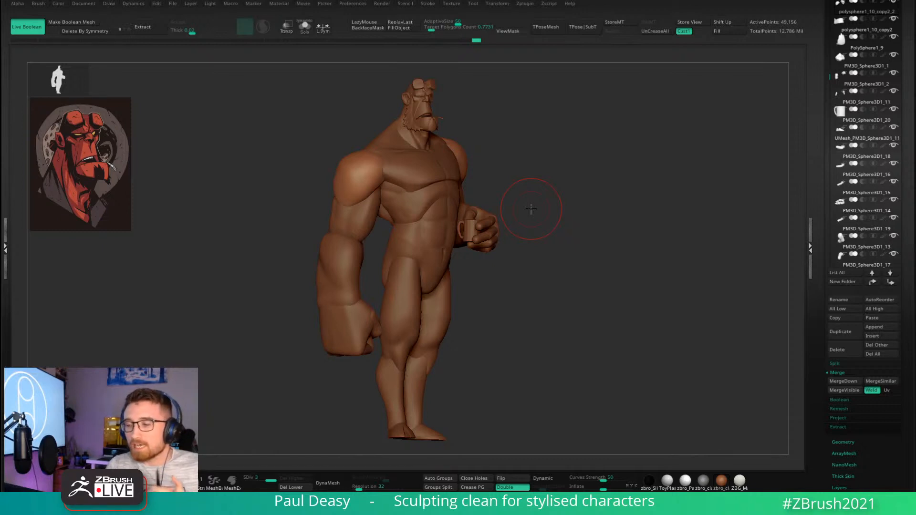
{"action": "right_click", "coordinate": [531, 170]}
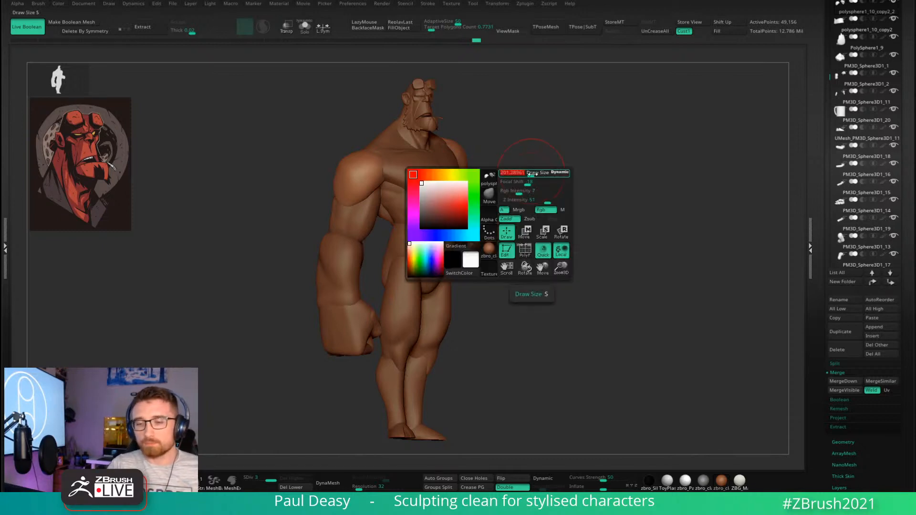
{"action": "right_click", "coordinate": [531, 174]}
{"action": "right_click_drag", "start_coordinate": [539, 172], "coordinate": [541, 170]}
{"action": "left_click", "coordinate": [684, 31]}
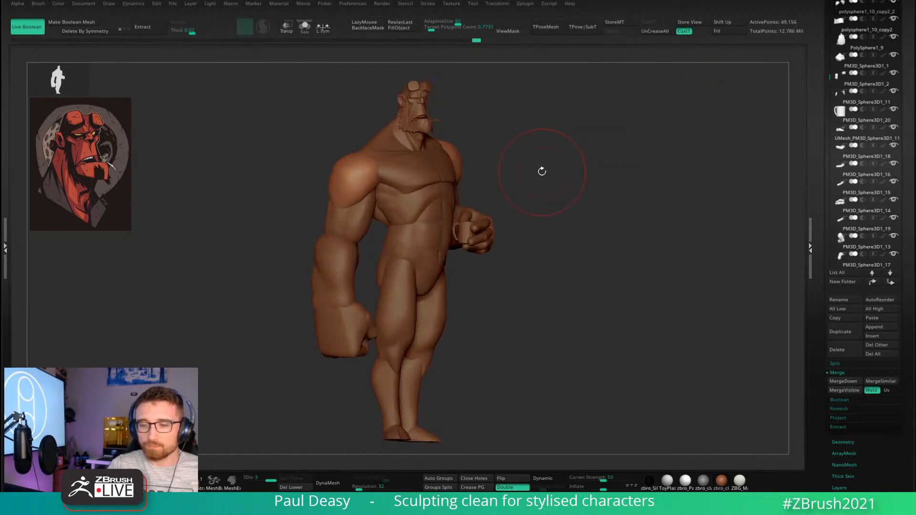
{"action": "right_click", "coordinate": [541, 170]}
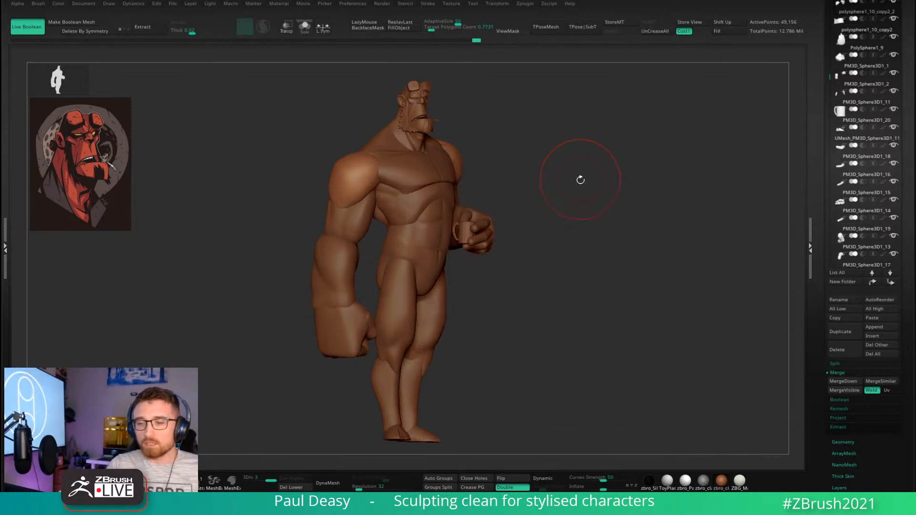
Check the figure from the front, return to the Custom 1 view and store the view.
{"action": "mouse_move", "coordinate": [689, 315]}
{"action": "left_mouse_down"}
{"action": "mouse_move", "coordinate": [699, 316]}
{"action": "mouse_move", "coordinate": [686, 306]}
{"action": "left_mouse_up"}
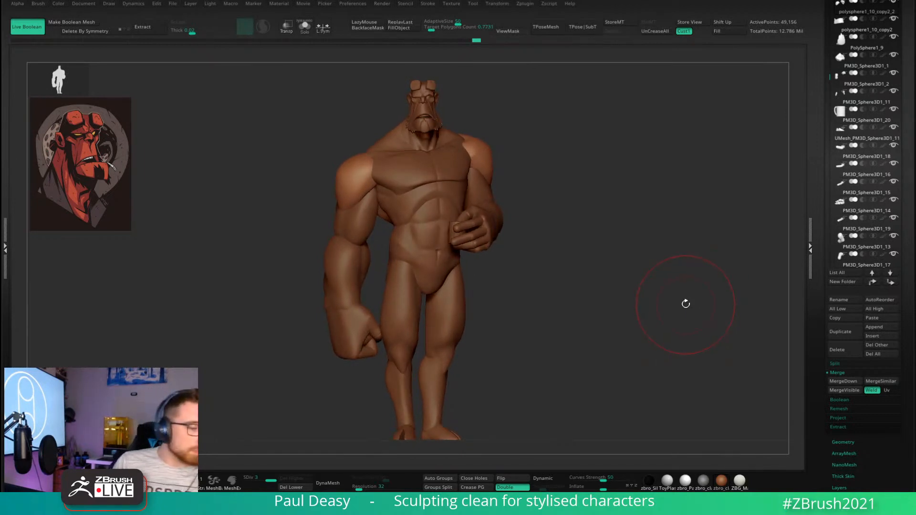
{"action": "left_click_drag", "start_coordinate": [676, 307], "coordinate": [678, 306]}
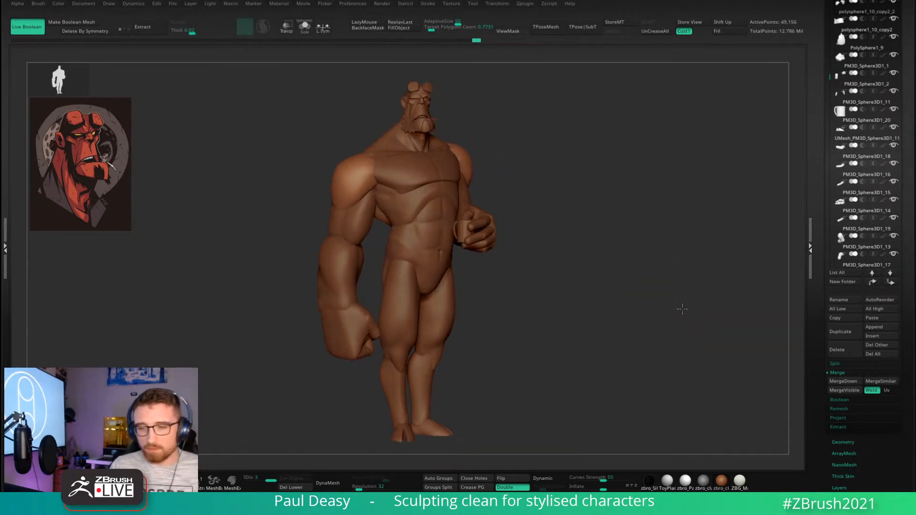
{"action": "left_click", "coordinate": [683, 32]}
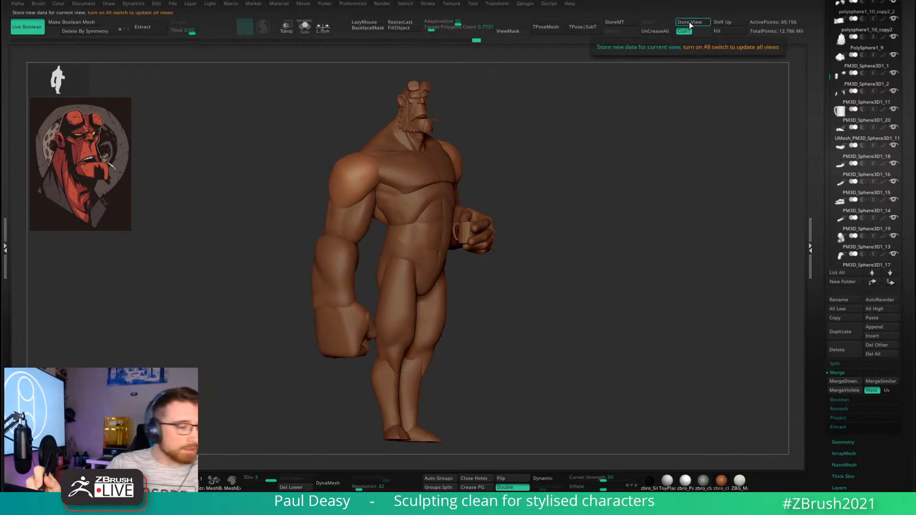
{"action": "left_click", "coordinate": [689, 22]}
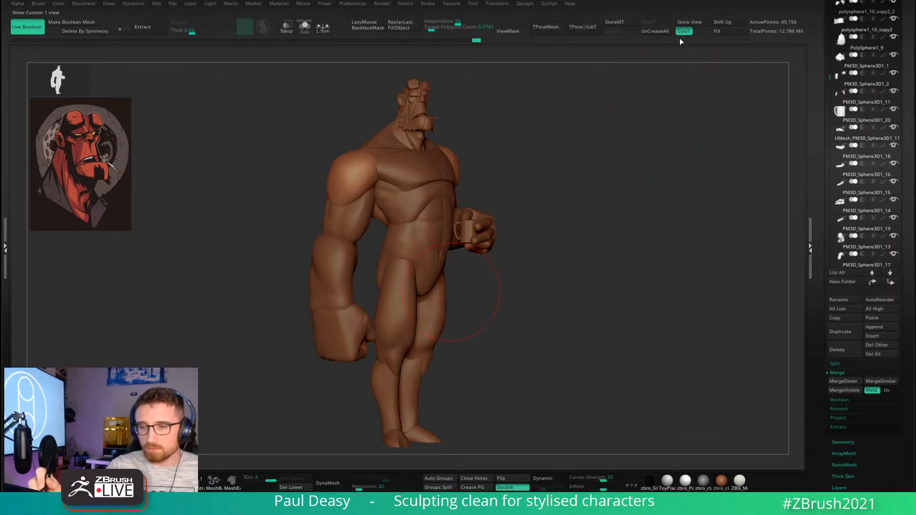
Examine the figure's overall pose and silhouette from the three-quarter and front angles.
{"action": "left_click_drag", "start_coordinate": [664, 80], "coordinate": [616, 209]}
{"action": "right_click_drag", "start_coordinate": [617, 209], "coordinate": [623, 191]}
{"action": "left_click_drag", "start_coordinate": [624, 188], "coordinate": [630, 188]}
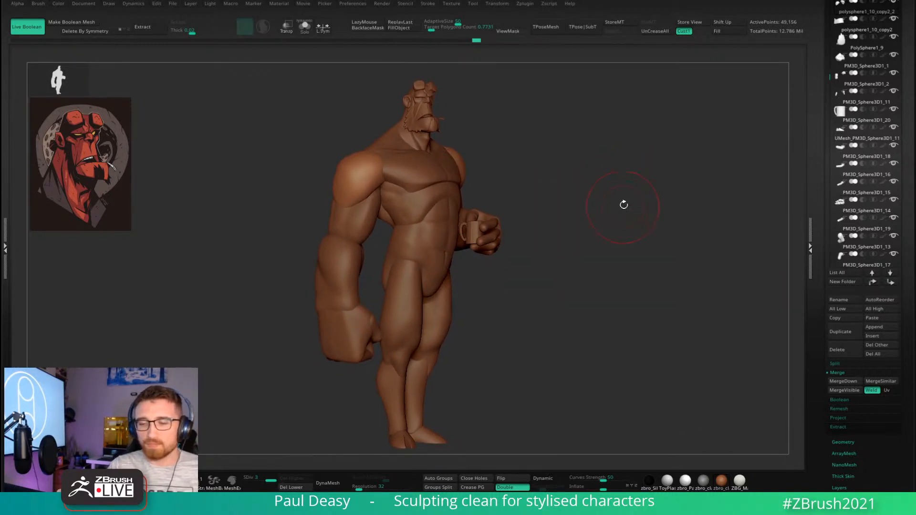
{"action": "left_click", "coordinate": [685, 33]}
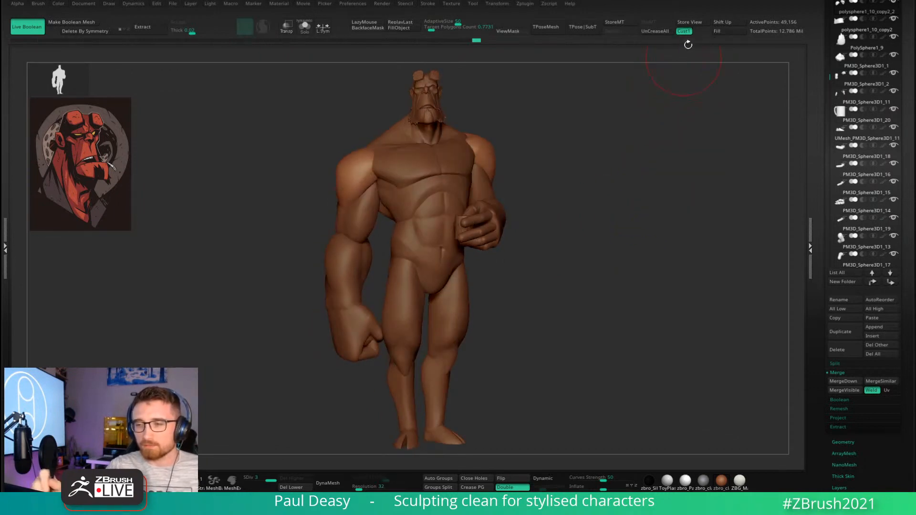
{"action": "key", "text": "space"}
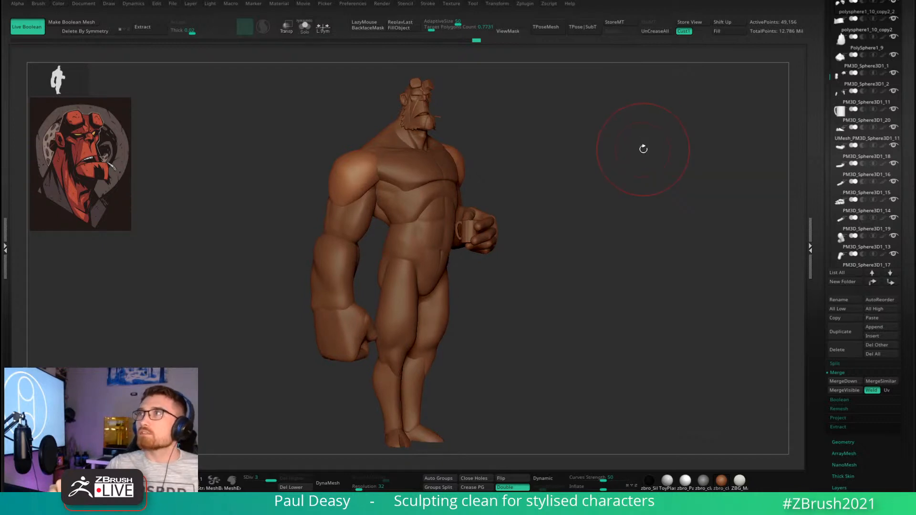
{"action": "key", "text": "space"}
{"action": "left_click_drag", "start_coordinate": [630, 176], "coordinate": [640, 153]}
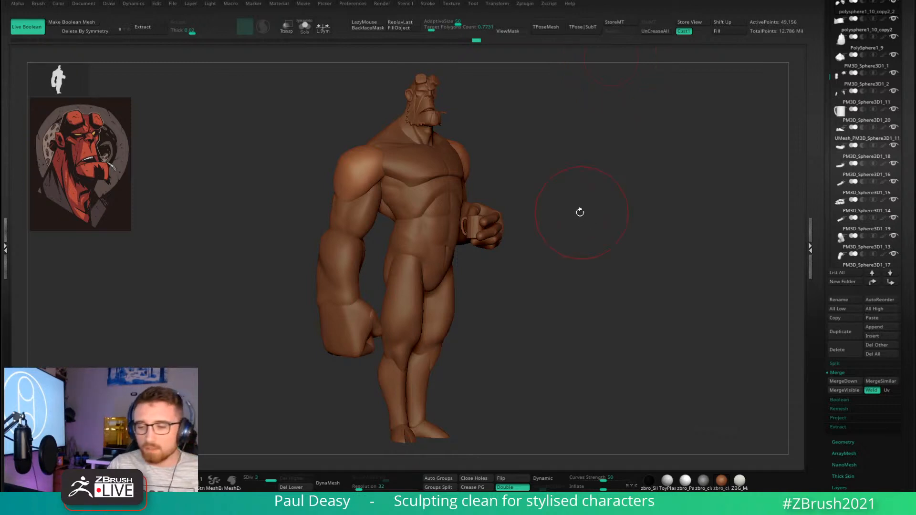
{"action": "left_click_drag", "start_coordinate": [581, 208], "coordinate": [588, 244]}
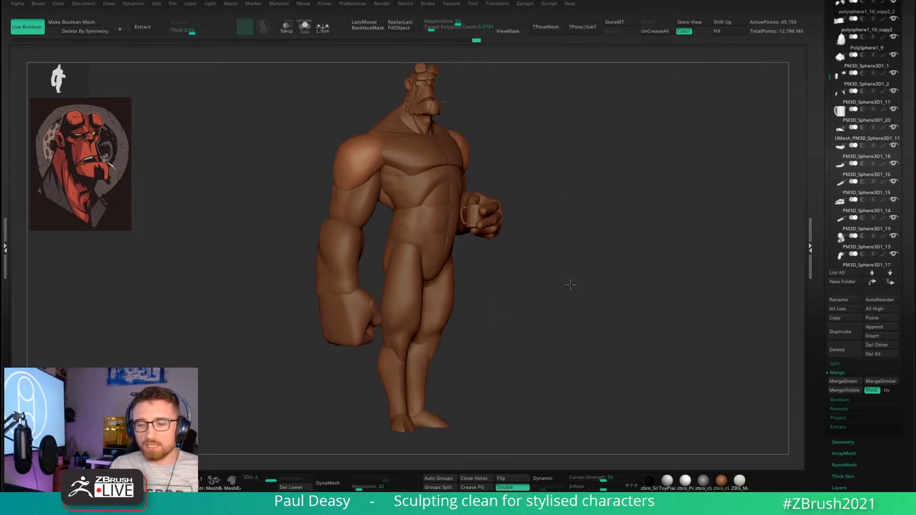
{"action": "left_click_drag", "start_coordinate": [571, 284], "coordinate": [571, 277]}
{"action": "key", "text": "["}
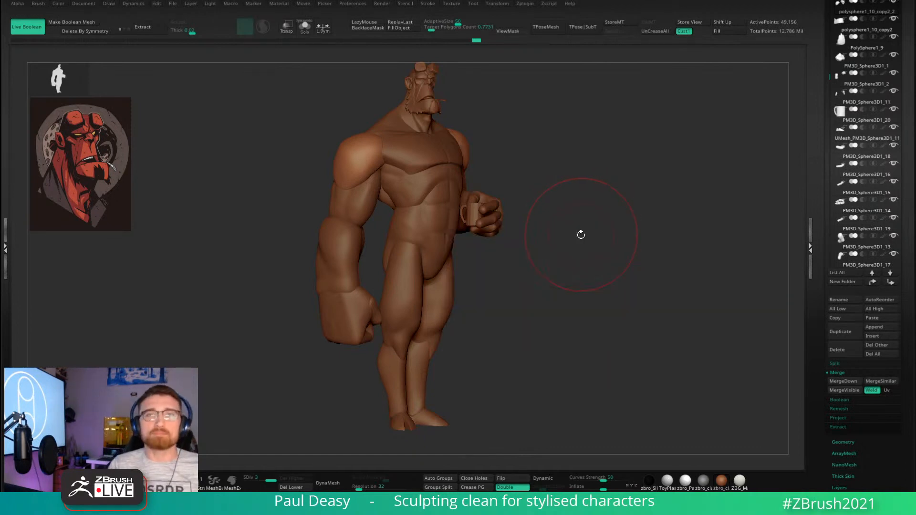
Select the feet subtool, check the cloven feet against the legs, and return to the Custom 1 view.
{"action": "left_click_drag", "start_coordinate": [566, 266], "coordinate": [571, 258], "text": "alt"}
{"action": "left_click", "coordinate": [429, 413], "text": "alt"}
{"action": "left_click_drag", "start_coordinate": [504, 370], "coordinate": [502, 333], "text": "alt"}
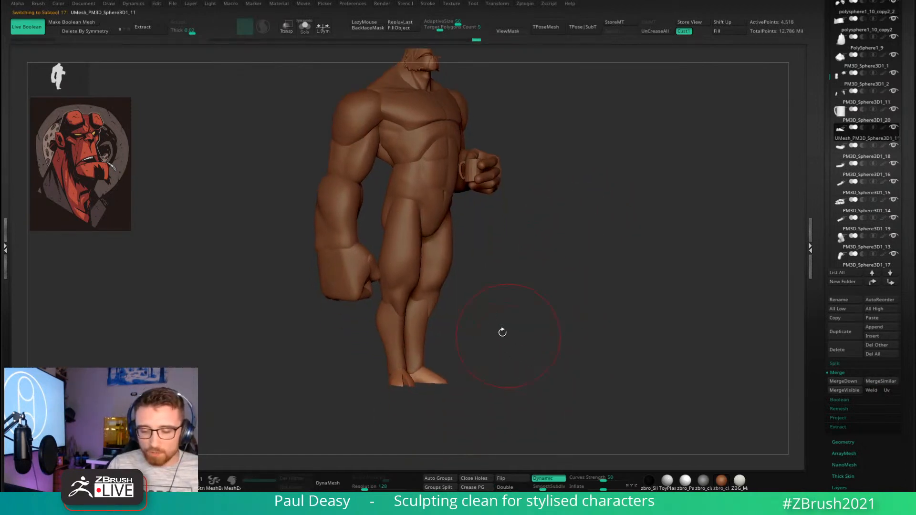
{"action": "left_click_drag", "start_coordinate": [437, 372], "coordinate": [429, 411]}
{"action": "left_click_drag", "start_coordinate": [435, 377], "coordinate": [464, 382], "text": "alt"}
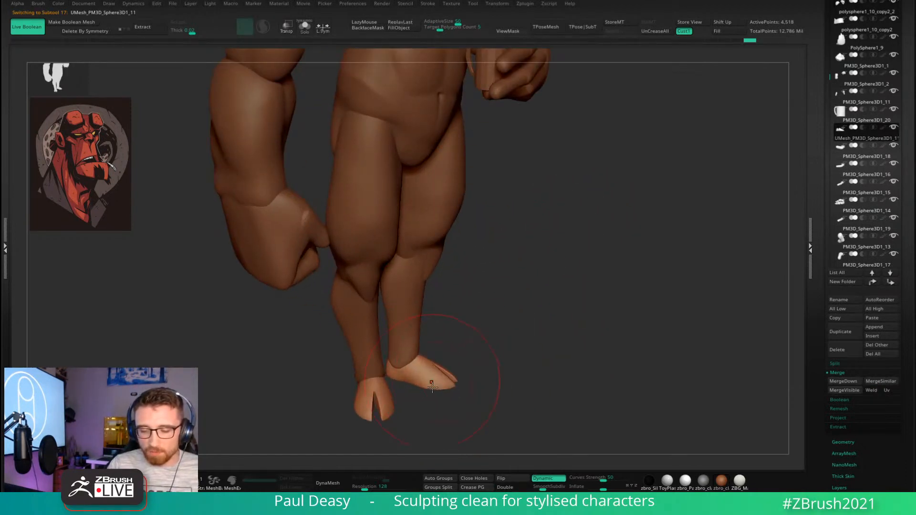
{"action": "left_click_drag", "start_coordinate": [545, 299], "coordinate": [566, 301]}
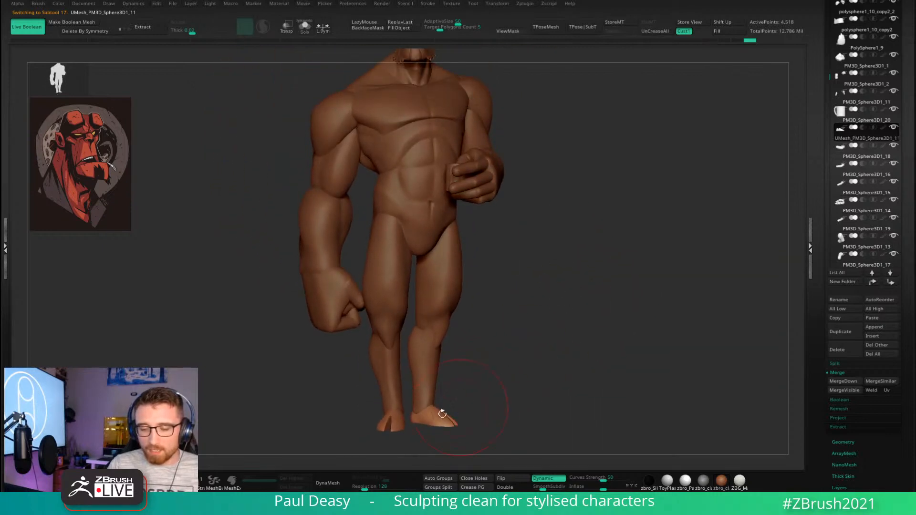
{"action": "left_click_drag", "start_coordinate": [486, 362], "coordinate": [498, 353]}
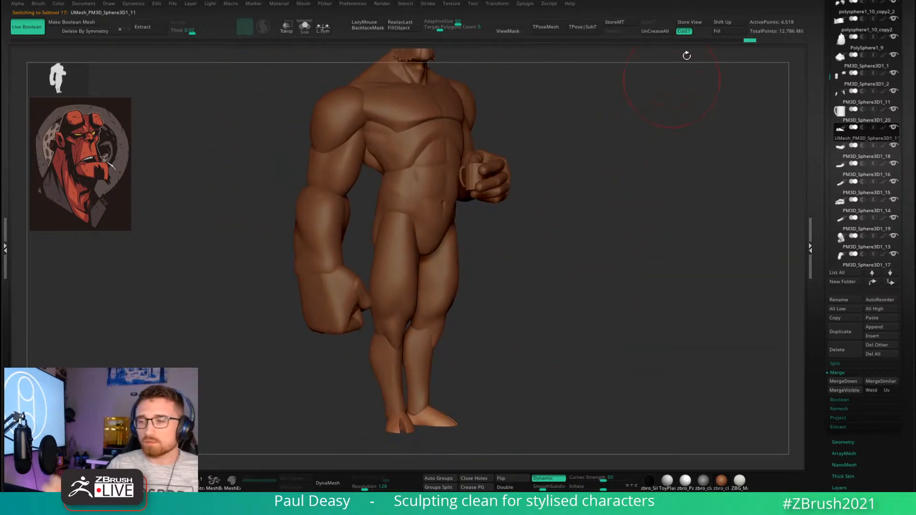
{"action": "left_click", "coordinate": [683, 31]}
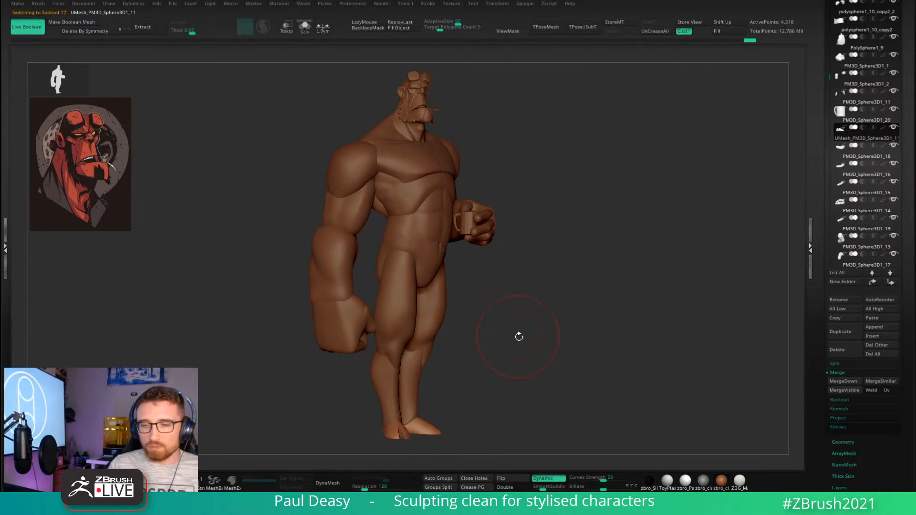
Inspect the cloven feet and lower legs up close from the front and side, ending in the Custom 1 view.
{"action": "left_click_drag", "start_coordinate": [519, 335], "coordinate": [521, 341]}
{"action": "left_click_drag", "start_coordinate": [524, 398], "coordinate": [519, 375]}
{"action": "left_click_drag", "start_coordinate": [448, 415], "coordinate": [460, 434]}
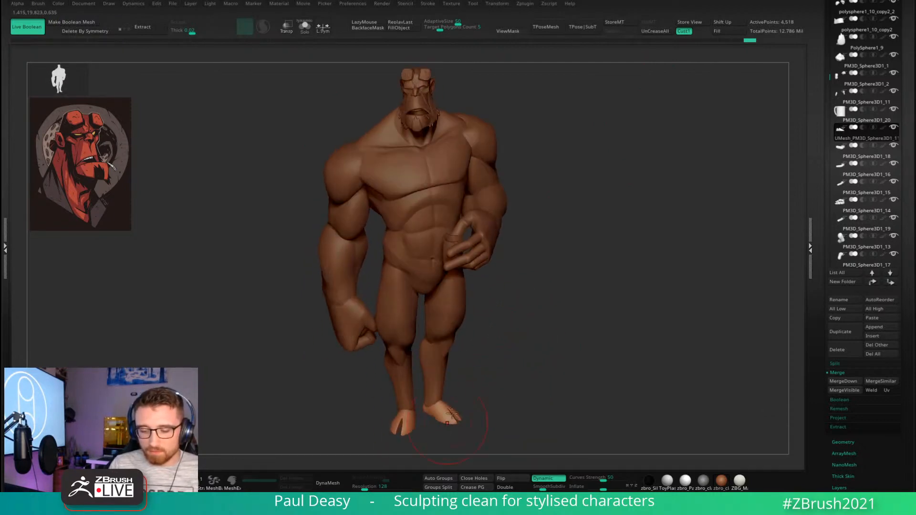
{"action": "left_click_drag", "start_coordinate": [552, 259], "coordinate": [550, 219], "text": "alt"}
{"action": "key", "text": "space"}
{"action": "left_click_drag", "start_coordinate": [540, 299], "coordinate": [556, 283], "text": "alt"}
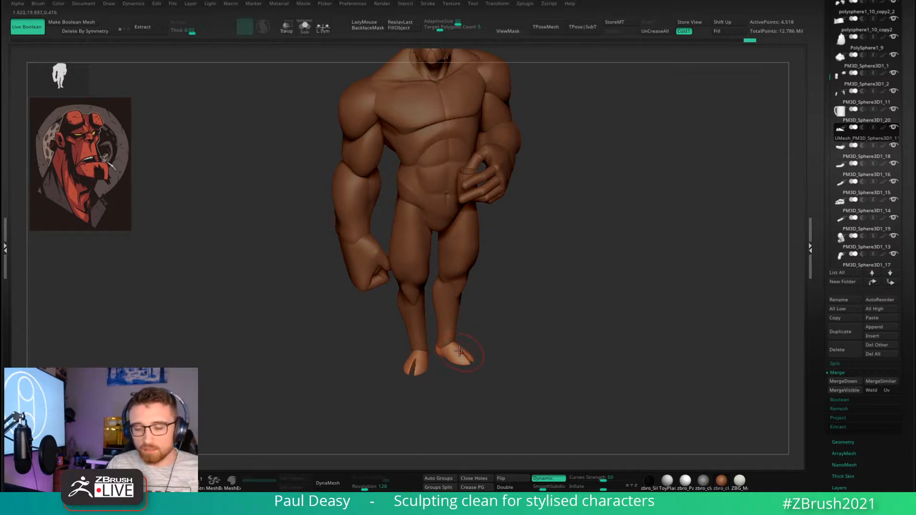
{"action": "left_click_drag", "start_coordinate": [466, 327], "coordinate": [542, 203]}
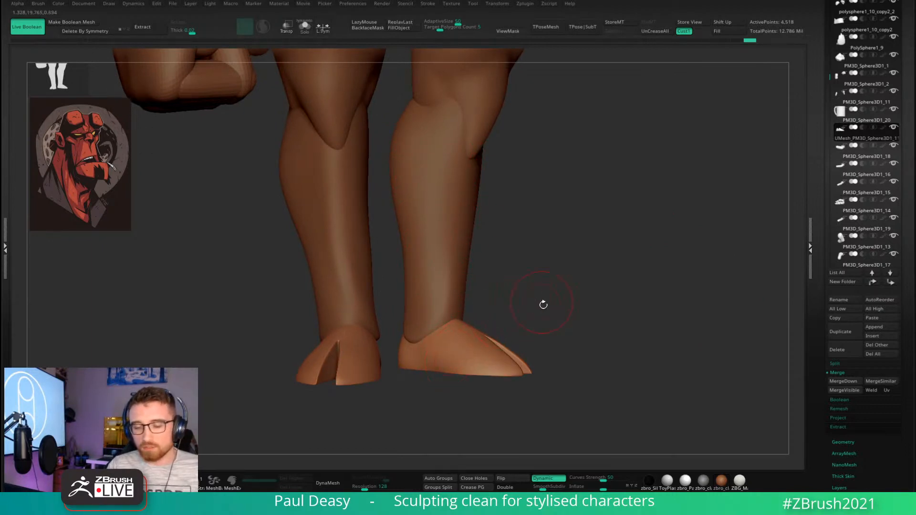
{"action": "mouse_move", "coordinate": [542, 307]}
{"action": "left_mouse_down"}
{"action": "mouse_move", "coordinate": [537, 334]}
{"action": "mouse_move", "coordinate": [471, 358]}
{"action": "left_mouse_up"}
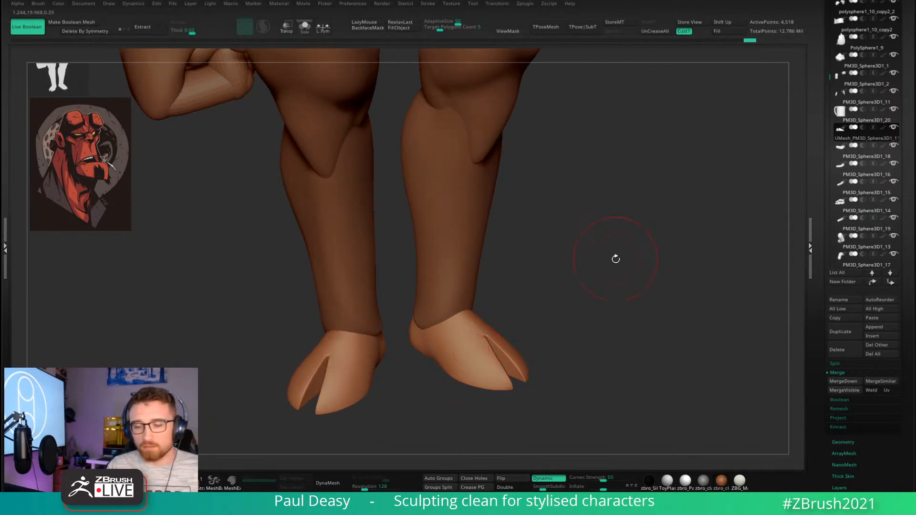
{"action": "mouse_move", "coordinate": [615, 257]}
{"action": "left_mouse_down"}
{"action": "mouse_move", "coordinate": [639, 239]}
{"action": "mouse_move", "coordinate": [597, 185]}
{"action": "mouse_move", "coordinate": [582, 267]}
{"action": "left_mouse_up"}
{"action": "key", "text": "space"}
{"action": "mouse_move", "coordinate": [605, 212]}
{"action": "left_mouse_down", "text": "alt"}
{"action": "mouse_move", "coordinate": [556, 237]}
{"action": "mouse_move", "coordinate": [588, 207]}
{"action": "mouse_move", "coordinate": [595, 225]}
{"action": "mouse_move", "coordinate": [616, 210]}
{"action": "mouse_move", "coordinate": [602, 234]}
{"action": "left_mouse_up", "text": "alt"}
{"action": "left_click", "coordinate": [684, 31]}
Select the forearm subtool and switch to the hand subtool, checking the large fist from front and three-quarter angles.
{"action": "key", "text": "space"}
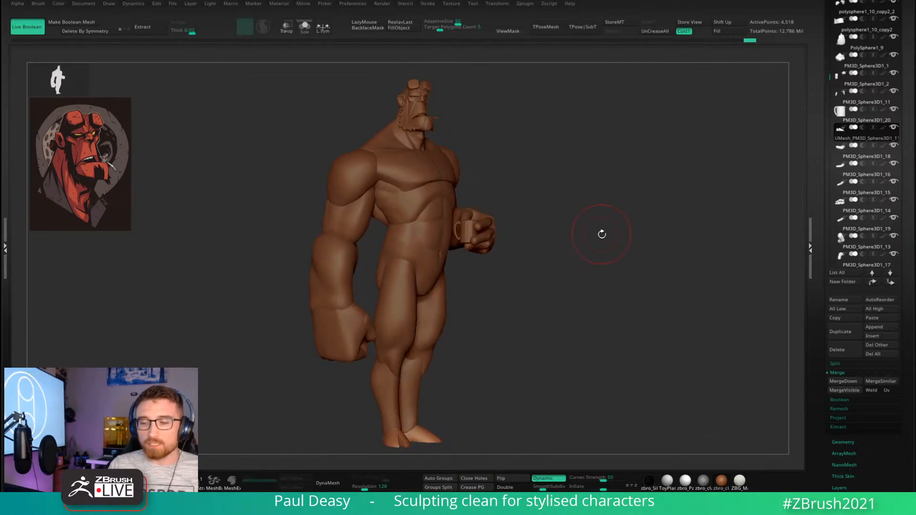
{"action": "key", "text": "space"}
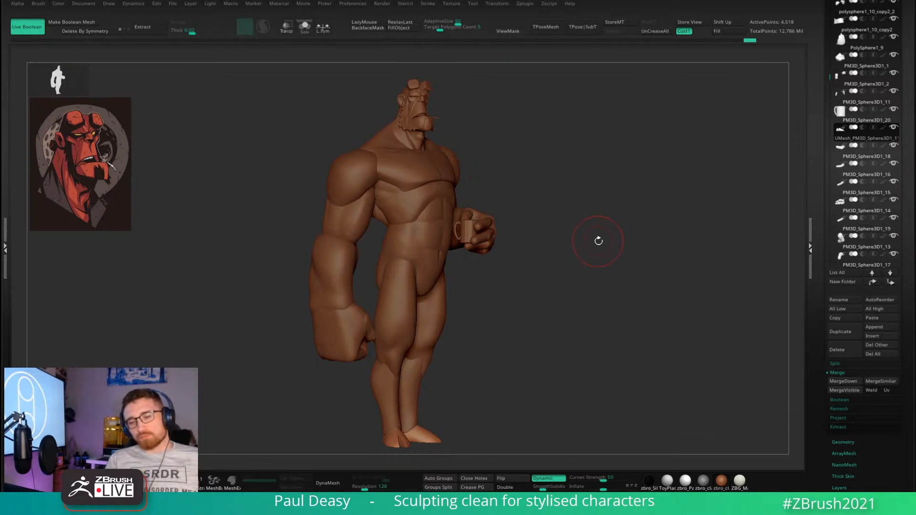
{"action": "left_click", "coordinate": [337, 228], "text": "alt"}
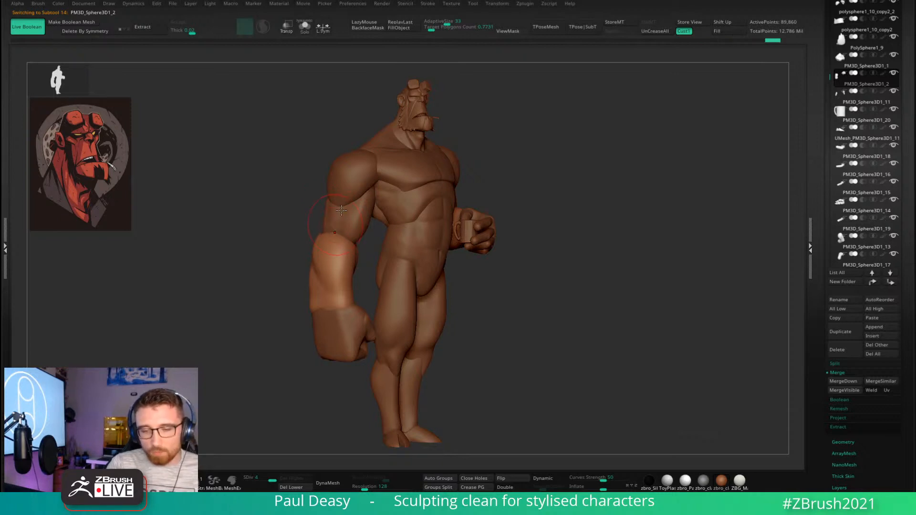
{"action": "left_click_drag", "start_coordinate": [579, 280], "coordinate": [417, 339]}
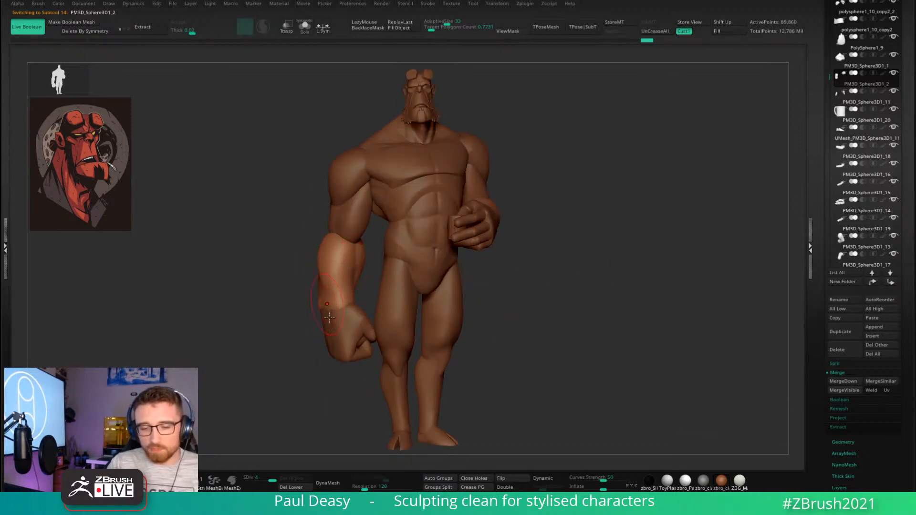
{"action": "left_click", "coordinate": [354, 326], "text": "alt"}
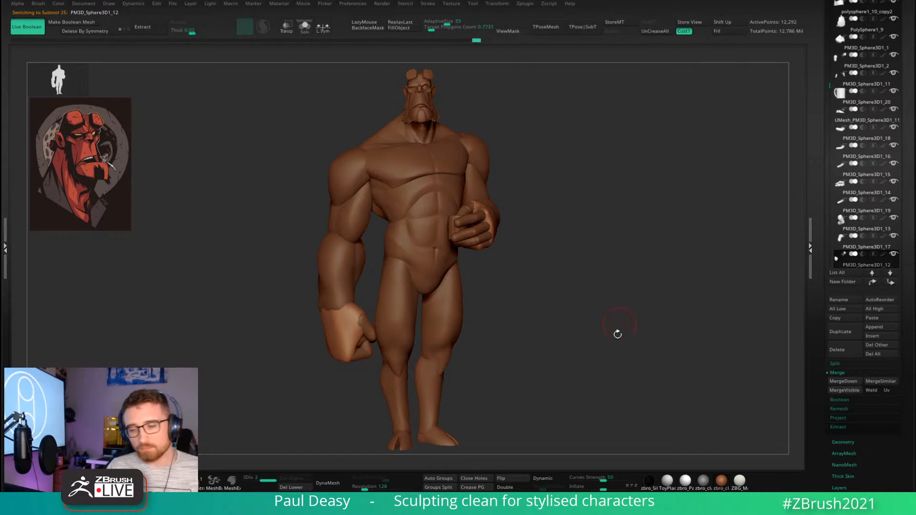
{"action": "mouse_move", "coordinate": [636, 329]}
{"action": "left_mouse_down"}
{"action": "mouse_move", "coordinate": [650, 327]}
{"action": "mouse_move", "coordinate": [643, 332]}
{"action": "left_mouse_up"}
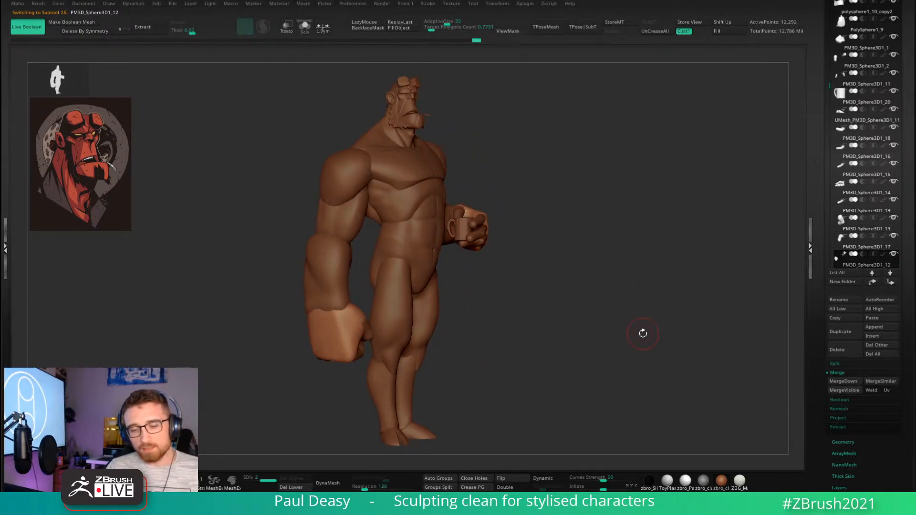
{"action": "right_click_drag", "start_coordinate": [643, 332], "coordinate": [647, 318]}
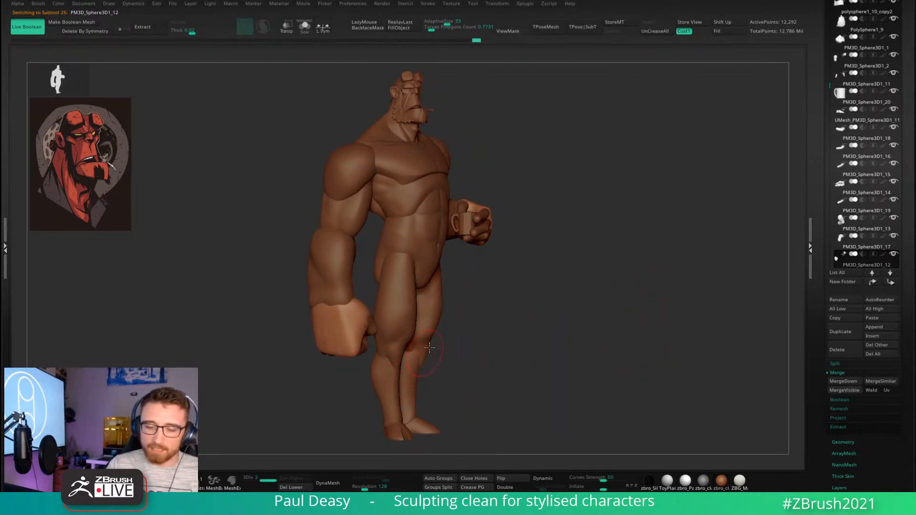
{"action": "left_click_drag", "start_coordinate": [578, 352], "coordinate": [576, 352]}
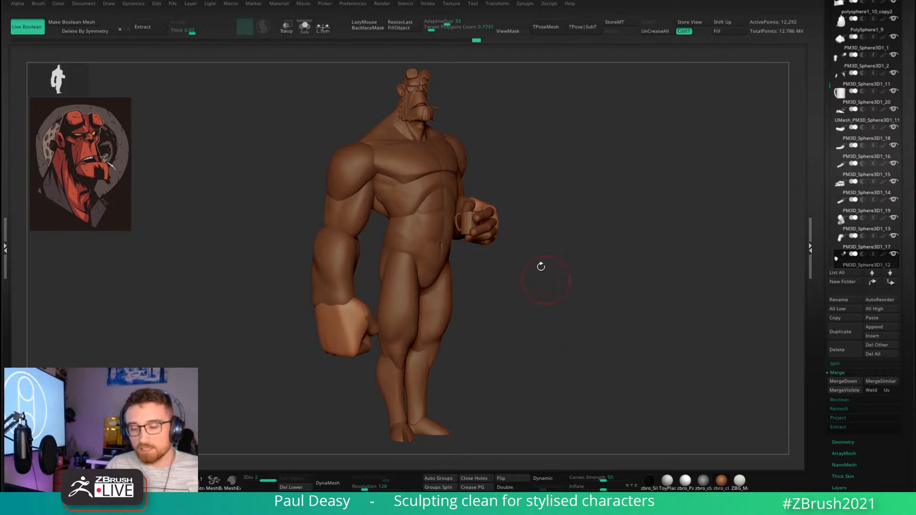
{"action": "left_click_drag", "start_coordinate": [548, 267], "coordinate": [468, 317]}
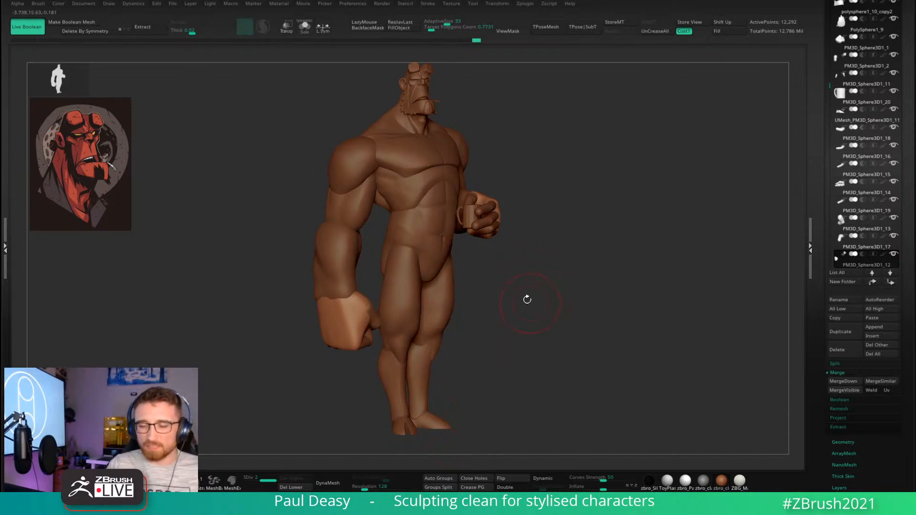
Select the mug subtool and check how the figure holds it from three-quarter and front angles.
{"action": "left_click_drag", "start_coordinate": [527, 299], "coordinate": [554, 272]}
{"action": "key", "text": "space"}
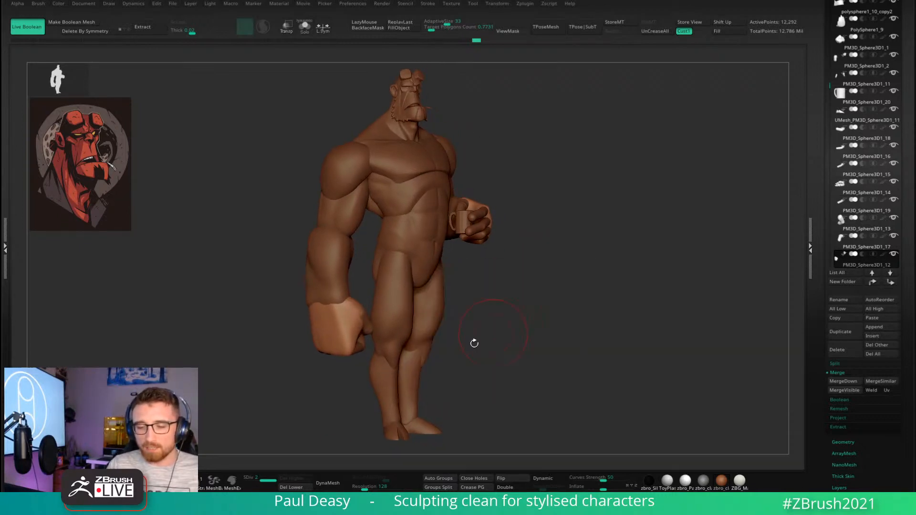
{"action": "mouse_move", "coordinate": [472, 337]}
{"action": "left_mouse_down"}
{"action": "mouse_move", "coordinate": [531, 306]}
{"action": "mouse_move", "coordinate": [551, 272]}
{"action": "mouse_move", "coordinate": [562, 274]}
{"action": "mouse_move", "coordinate": [544, 272]}
{"action": "left_mouse_up"}
{"action": "key", "text": "space"}
{"action": "left_click_drag", "start_coordinate": [519, 235], "coordinate": [540, 278]}
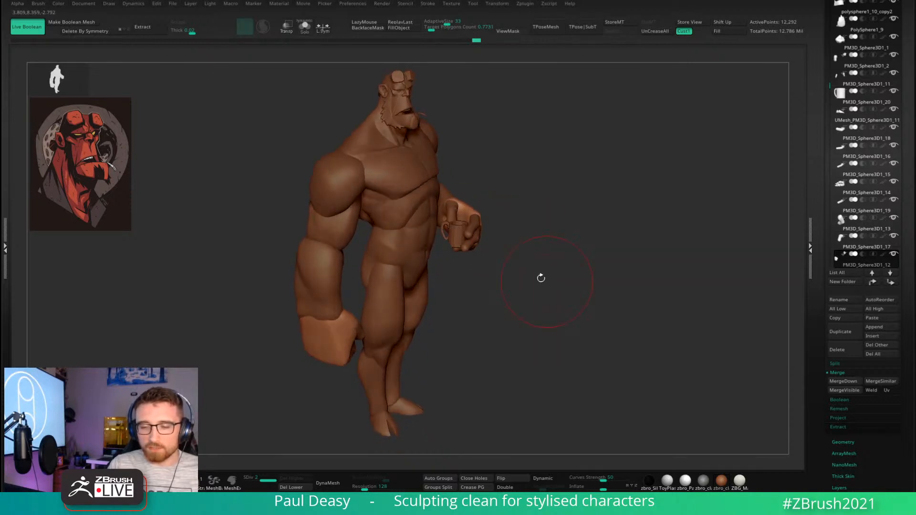
{"action": "left_click", "coordinate": [465, 241], "text": "alt"}
{"action": "key", "text": "space"}
{"action": "left_click_drag", "start_coordinate": [539, 241], "coordinate": [512, 243]}
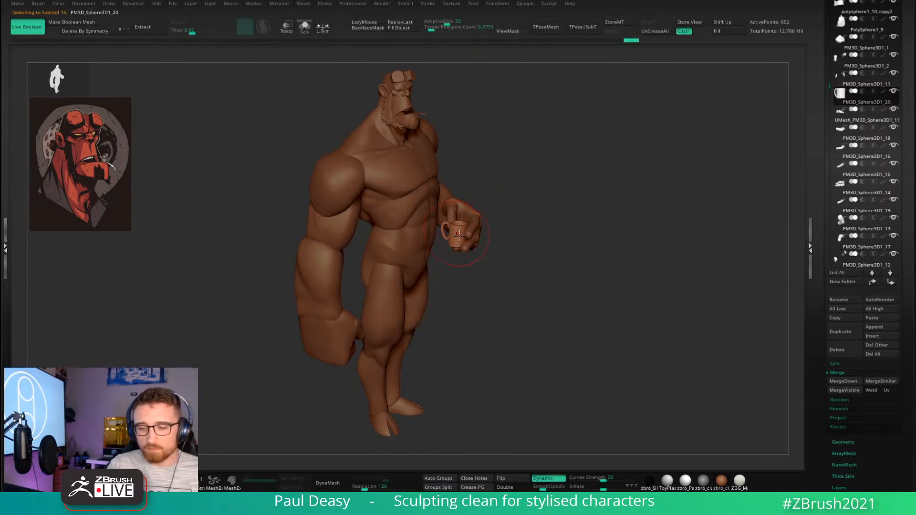
{"action": "left_click_drag", "start_coordinate": [563, 257], "coordinate": [534, 278]}
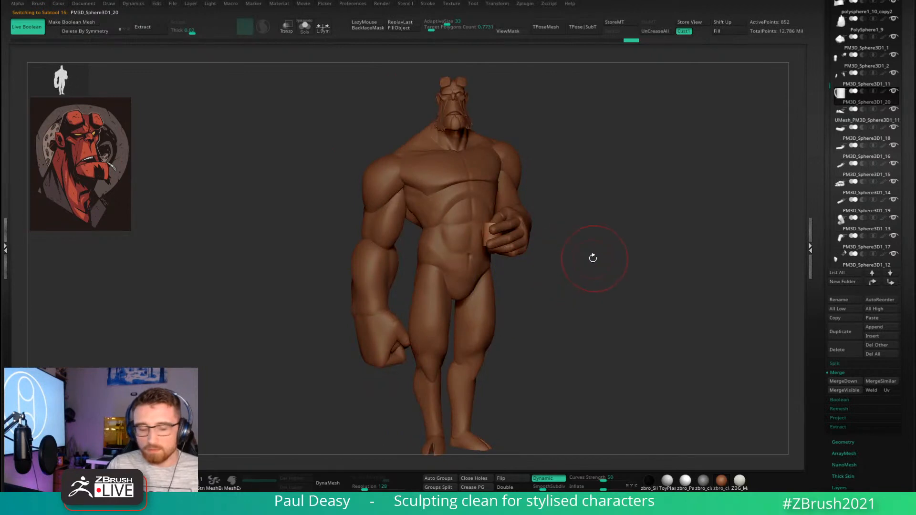
Examine the whole figure's proportions and silhouette from the front at several distances.
{"action": "right_click_drag", "start_coordinate": [559, 247], "coordinate": [564, 268], "text": "alt"}
{"action": "mouse_move", "coordinate": [503, 258]}
{"action": "right_mouse_down", "text": "ctrl"}
{"action": "mouse_move", "coordinate": [631, 262]}
{"action": "mouse_move", "coordinate": [526, 268]}
{"action": "mouse_move", "coordinate": [566, 254]}
{"action": "mouse_move", "coordinate": [558, 249]}
{"action": "mouse_move", "coordinate": [546, 262]}
{"action": "mouse_move", "coordinate": [562, 267]}
{"action": "mouse_move", "coordinate": [515, 255]}
{"action": "right_mouse_up", "text": "ctrl"}
{"action": "key", "text": "space"}
{"action": "left_click_drag", "start_coordinate": [551, 231], "coordinate": [544, 231]}
{"action": "right_click_drag", "start_coordinate": [596, 250], "coordinate": [576, 233]}
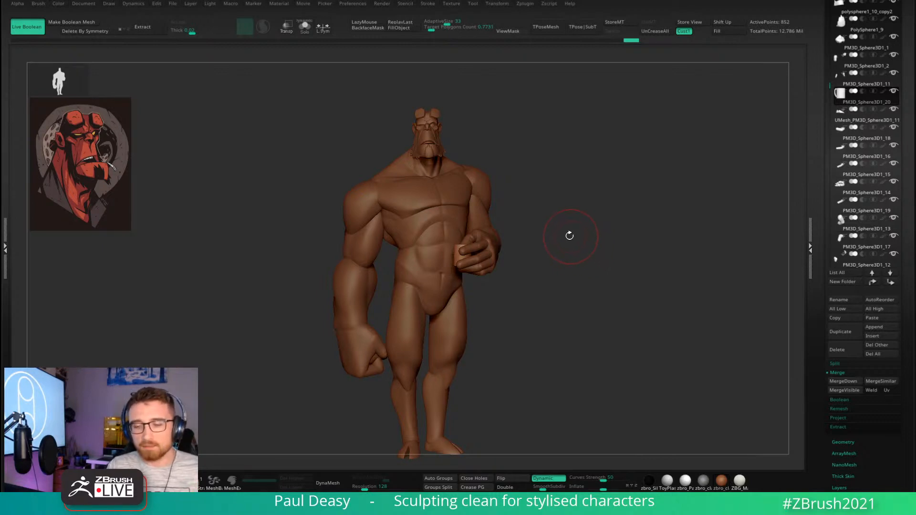
{"action": "right_click", "coordinate": [570, 233]}
{"action": "right_click", "coordinate": [574, 230]}
{"action": "right_click_drag", "start_coordinate": [575, 230], "coordinate": [579, 249], "text": "alt"}
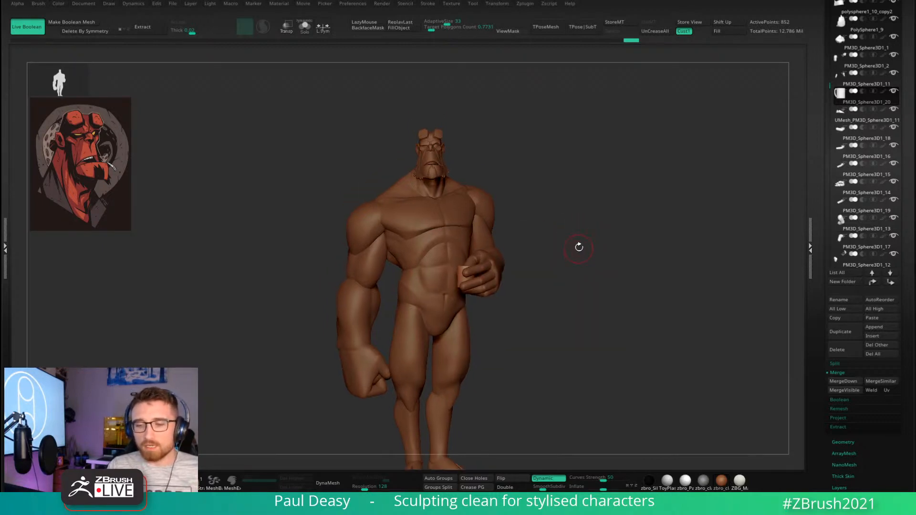
{"action": "right_click", "coordinate": [583, 237]}
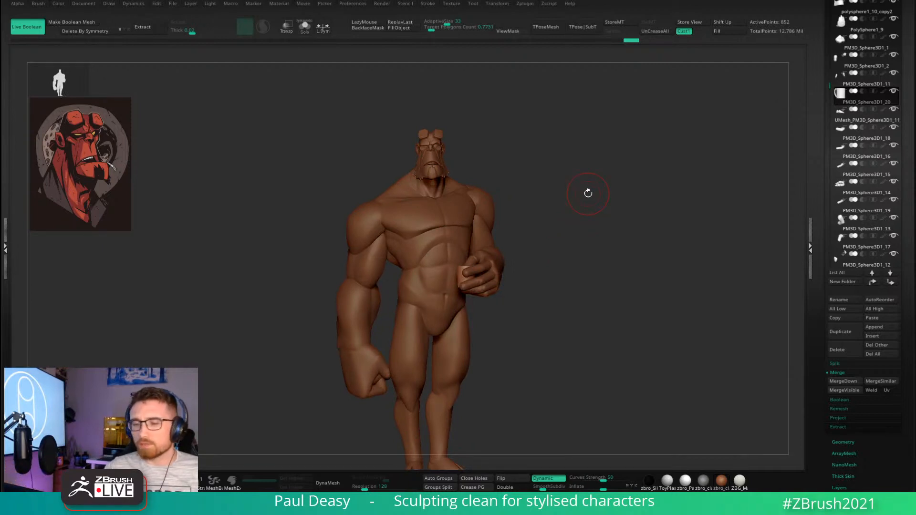
{"action": "right_click", "coordinate": [571, 180]}
{"action": "right_click", "coordinate": [566, 188]}
{"action": "mouse_move", "coordinate": [581, 191]}
{"action": "right_mouse_down", "text": "ctrl"}
{"action": "mouse_move", "coordinate": [567, 188]}
{"action": "mouse_move", "coordinate": [577, 185]}
{"action": "right_mouse_up", "text": "ctrl"}
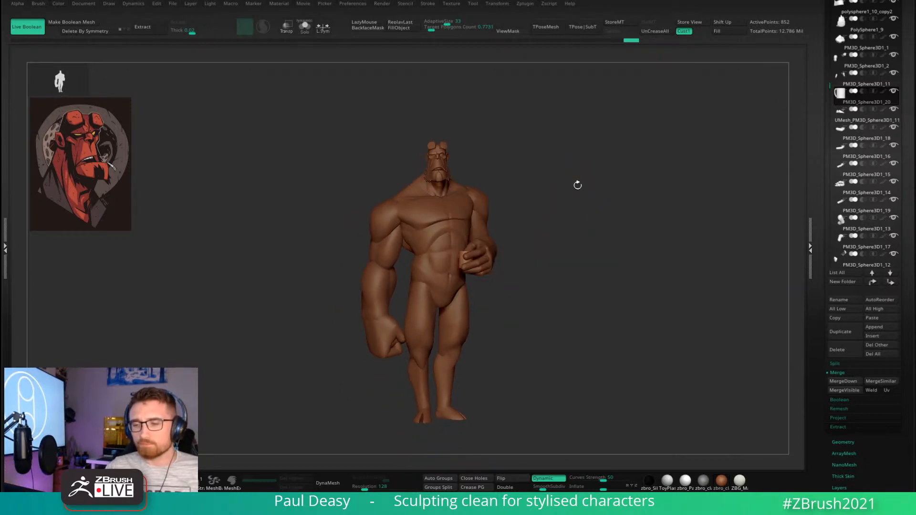
{"action": "right_click_drag", "start_coordinate": [601, 251], "coordinate": [604, 202], "text": "alt"}
{"action": "right_click", "coordinate": [603, 218]}
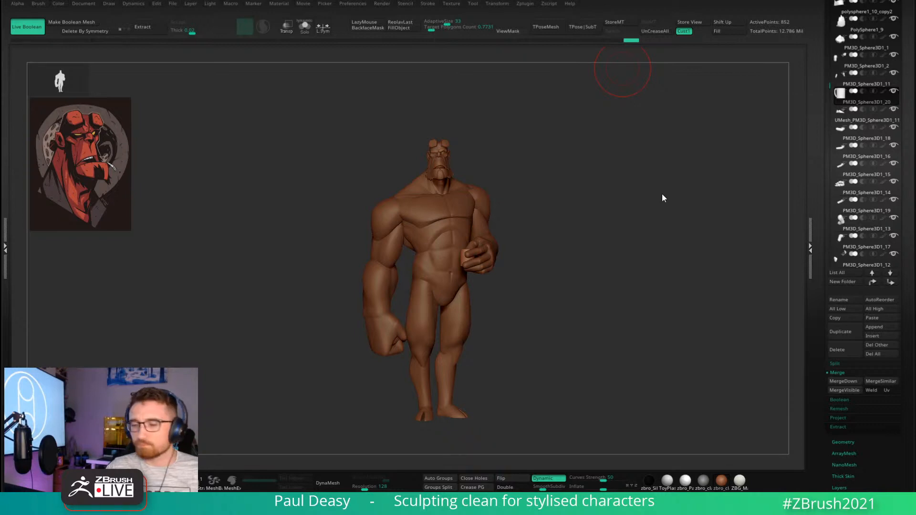
Select the mug in the figure's hand and duplicate it as a new subtool.
{"action": "key", "text": "space"}
{"action": "left_click_drag", "start_coordinate": [518, 164], "coordinate": [517, 207], "text": "alt"}
{"action": "left_click_drag", "start_coordinate": [455, 178], "coordinate": [579, 216], "text": "alt"}
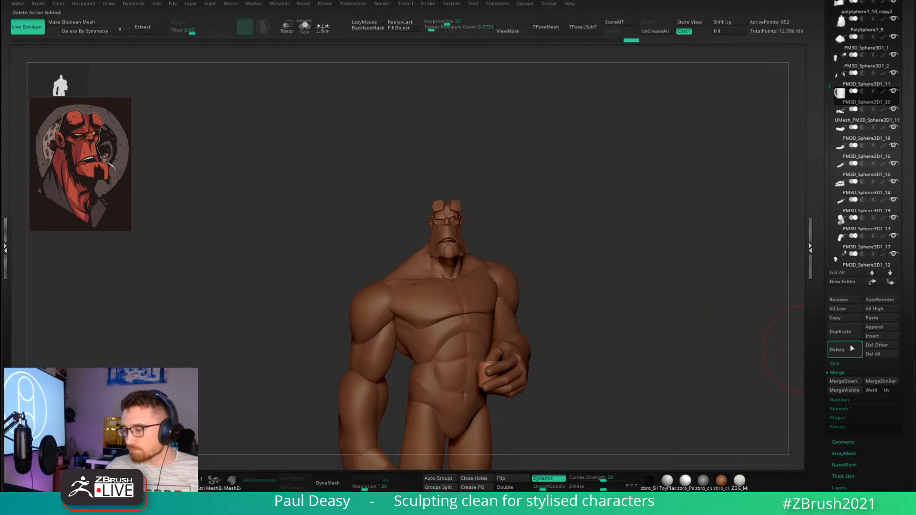
{"action": "left_click", "coordinate": [486, 371], "text": "alt"}
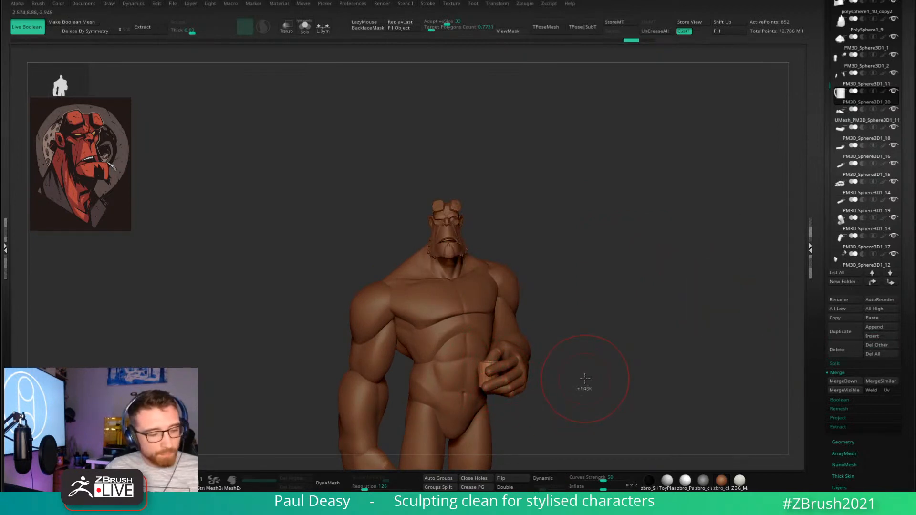
{"action": "key", "text": "ctrl+shift+d"}
Centre the gizmo on the duplicated mug, then isolate the mug and show its wireframe.
{"action": "key", "text": "w"}
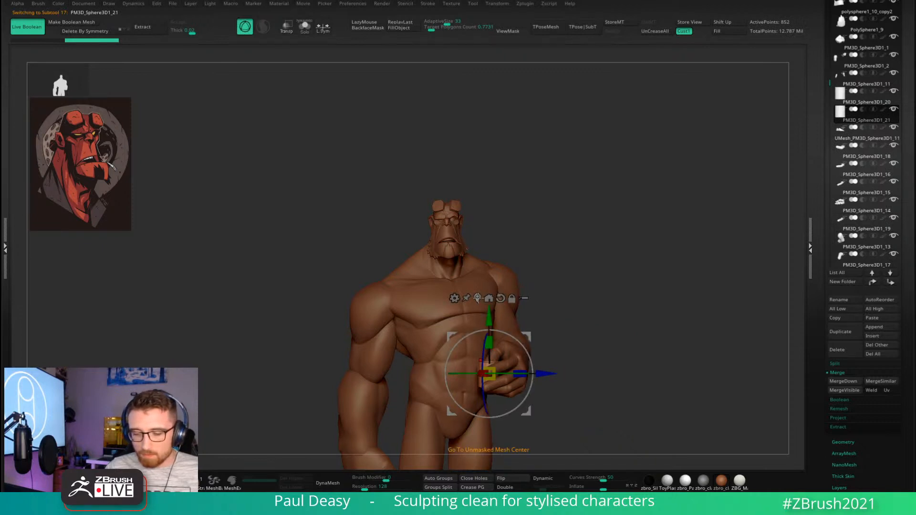
{"action": "left_click", "coordinate": [488, 298]}
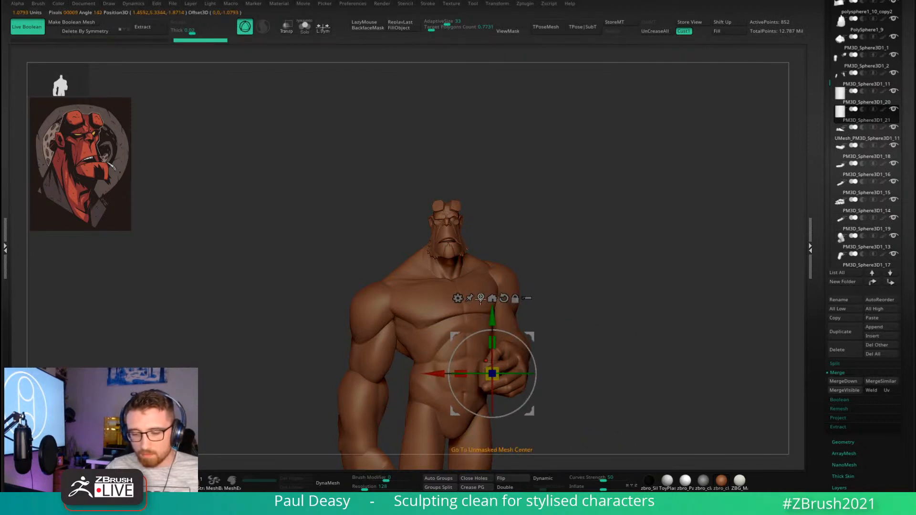
{"action": "left_click", "coordinate": [492, 298]}
{"action": "left_click_drag", "start_coordinate": [561, 283], "coordinate": [555, 310], "text": "alt"}
{"action": "key", "text": "f"}
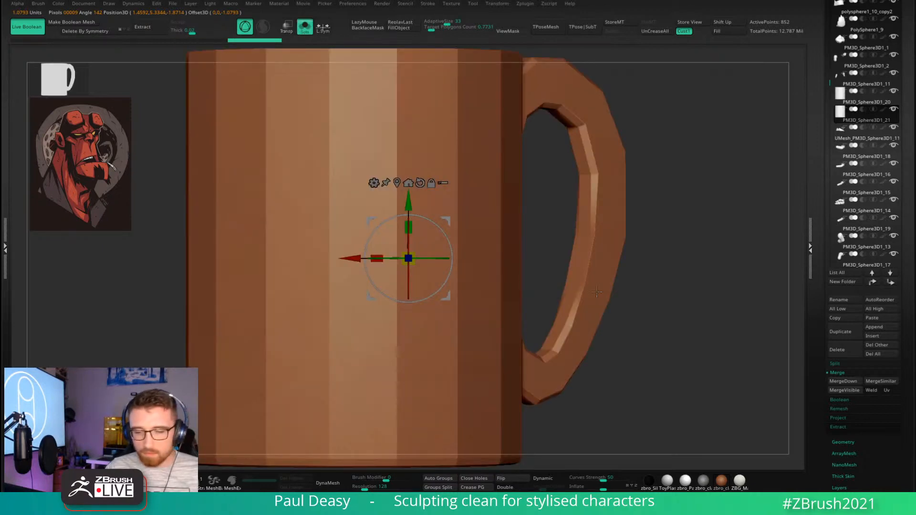
{"action": "left_click_drag", "start_coordinate": [660, 295], "coordinate": [593, 249], "text": "alt"}
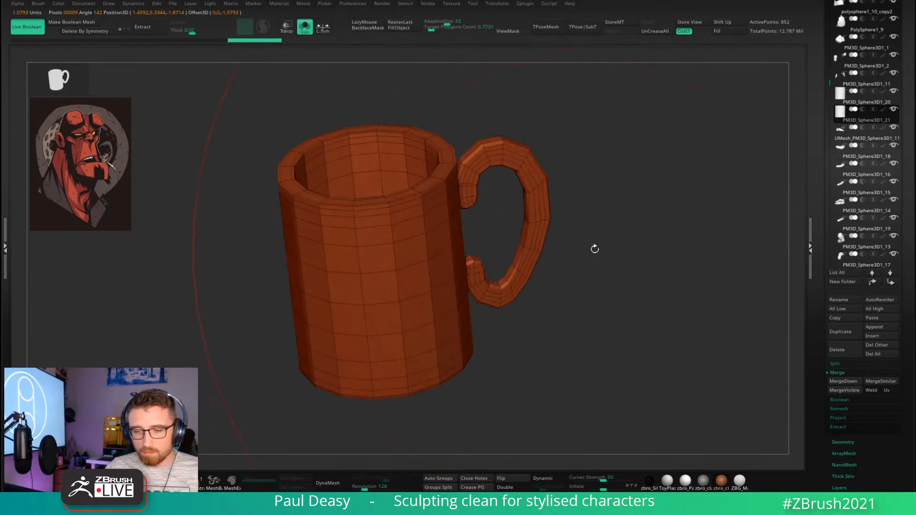
Split the mug duplicate into polygroups with Auto Groups and delete its handle.
{"action": "left_click", "coordinate": [439, 478]}
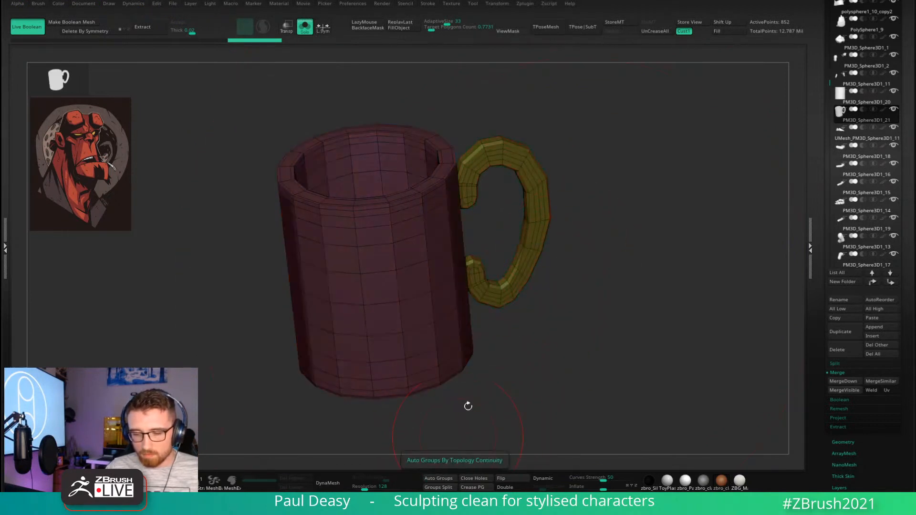
{"action": "left_click", "coordinate": [528, 220], "text": "ctrl+shift"}
{"action": "left_click_drag", "start_coordinate": [580, 301], "coordinate": [603, 318]}
{"action": "key", "text": "Delete"}
Delete all of the mug's body except a band two faces high around its lower half.
{"action": "left_click_drag", "start_coordinate": [593, 274], "coordinate": [586, 278], "text": "alt"}
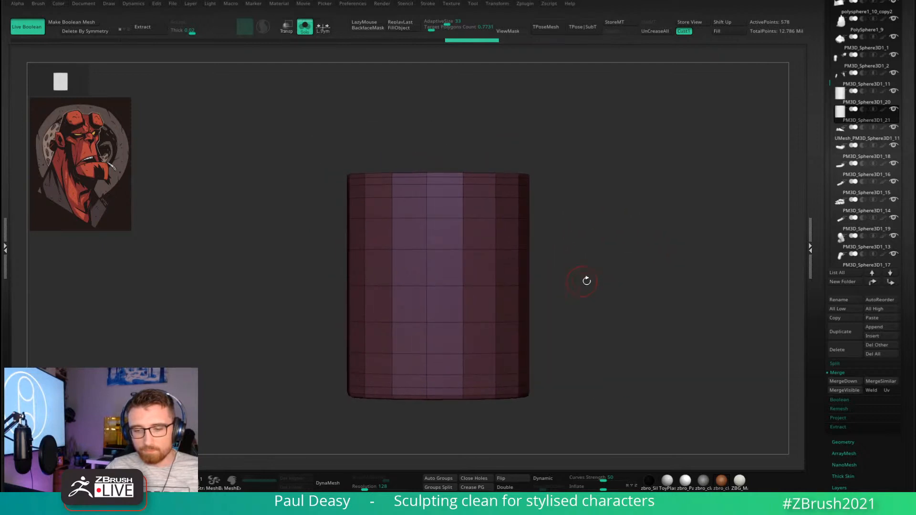
{"action": "left_click_drag", "start_coordinate": [300, 331], "coordinate": [557, 357], "text": "ctrl+shift"}
{"action": "key", "text": "Delete"}
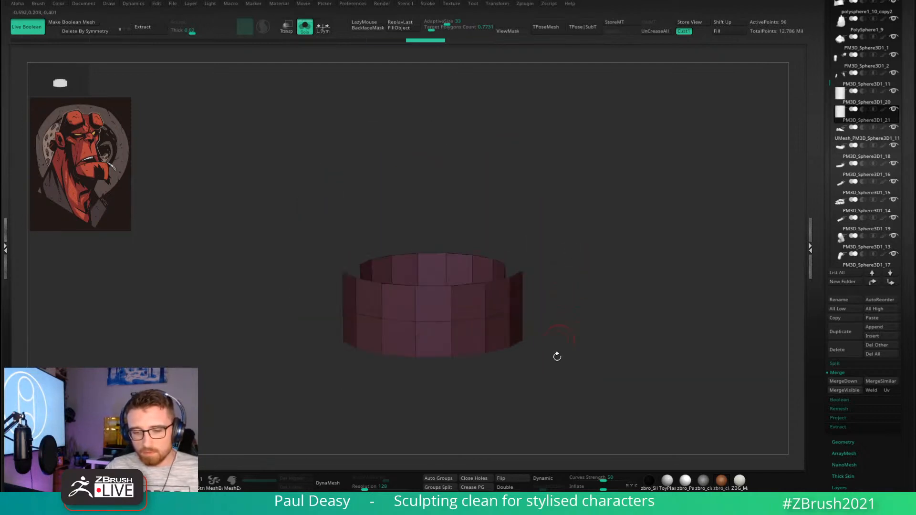
Auto-group the band's inner and outer walls, isolate the outer ring and turn on double-sided display.
{"action": "left_click", "coordinate": [442, 475]}
{"action": "left_click", "coordinate": [450, 321], "text": "ctrl+shift"}
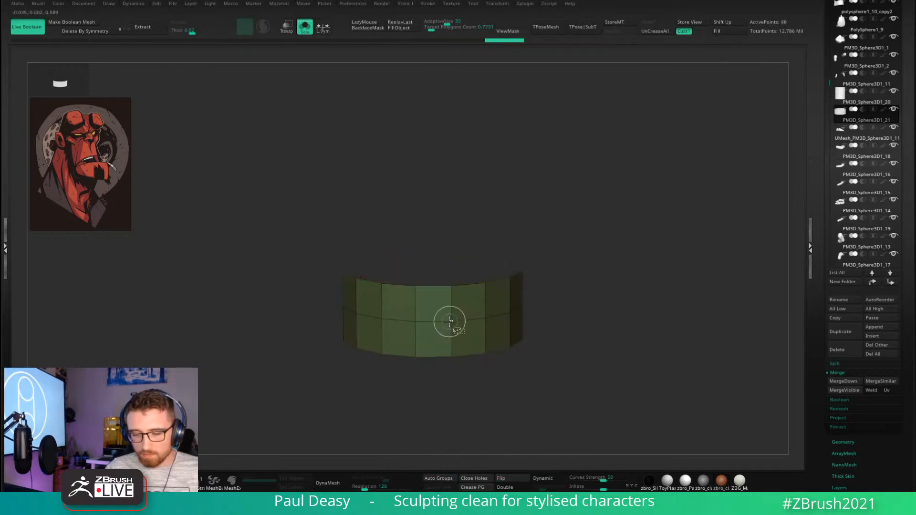
{"action": "left_click", "coordinate": [512, 486]}
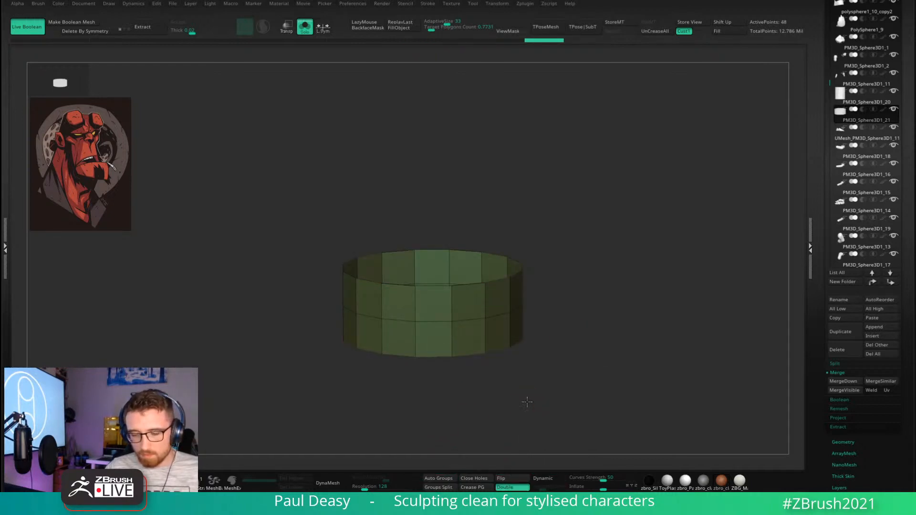
Place the gizmo at the ring's centre and move the ring to the world origin.
{"action": "left_click_drag", "start_coordinate": [527, 401], "coordinate": [533, 376], "text": "shift"}
{"action": "key", "text": "w"}
{"action": "left_click_drag", "start_coordinate": [495, 280], "coordinate": [483, 189], "text": "alt"}
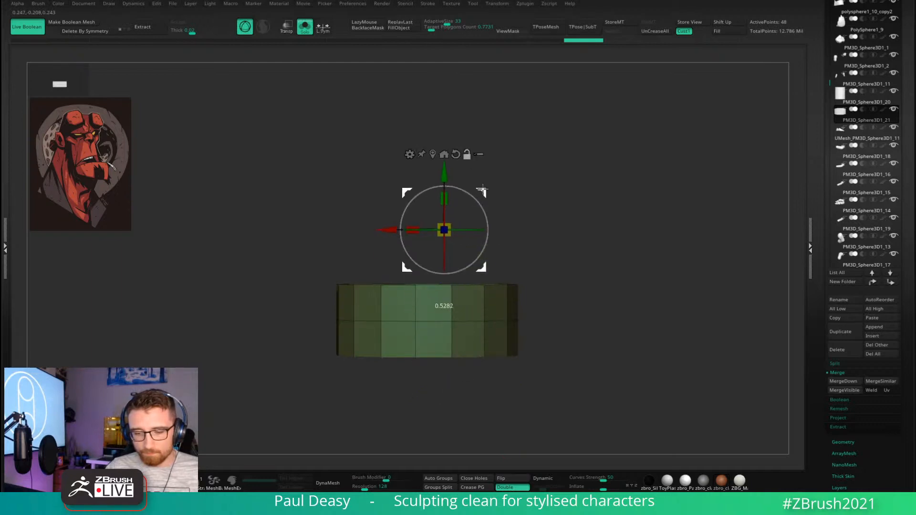
{"action": "left_click", "coordinate": [432, 154]}
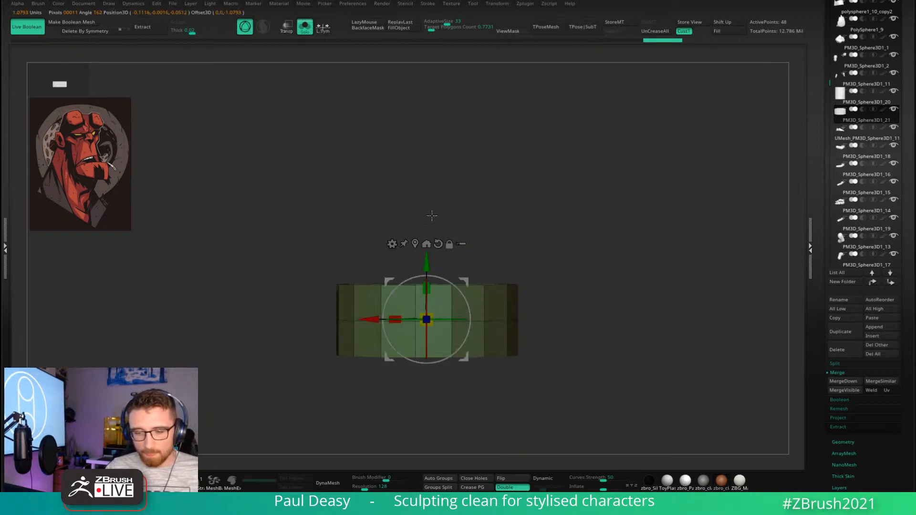
{"action": "left_click", "coordinate": [426, 243]}
{"action": "key", "text": "q"}
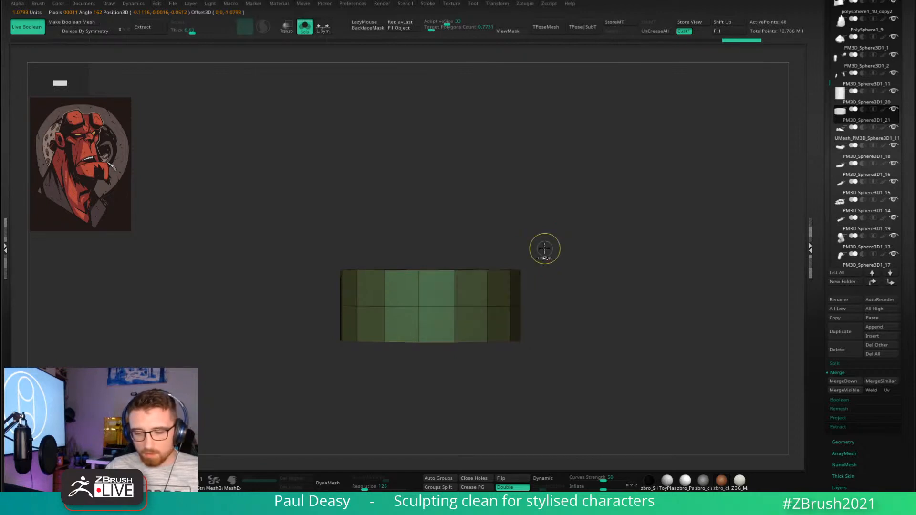
Align the gizmo to the ring from above, reset its orientation and bring the ring back to the world axis.
{"action": "left_click_drag", "start_coordinate": [544, 248], "coordinate": [538, 262], "text": "shift"}
{"action": "key", "text": "w"}
{"action": "left_click_drag", "start_coordinate": [525, 296], "coordinate": [551, 270]}
{"action": "left_click_drag", "start_coordinate": [470, 286], "coordinate": [458, 280]}
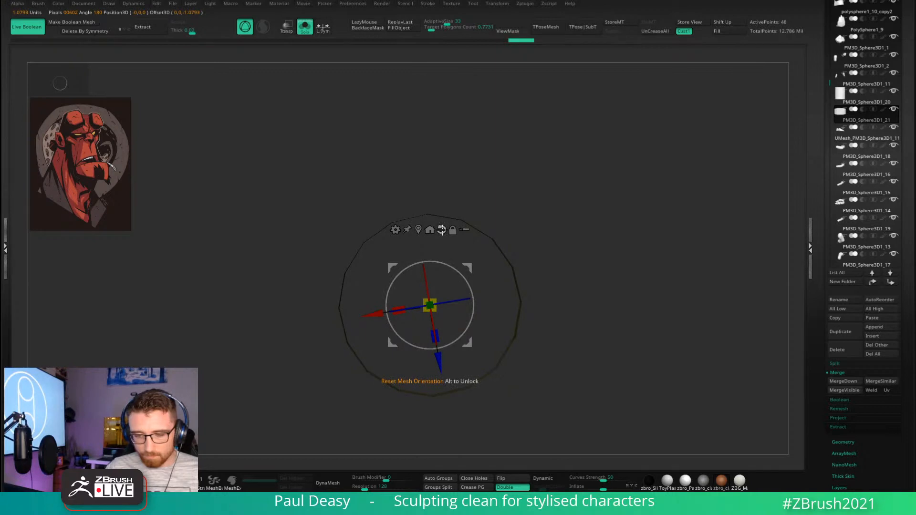
{"action": "left_click", "coordinate": [441, 230], "text": "alt"}
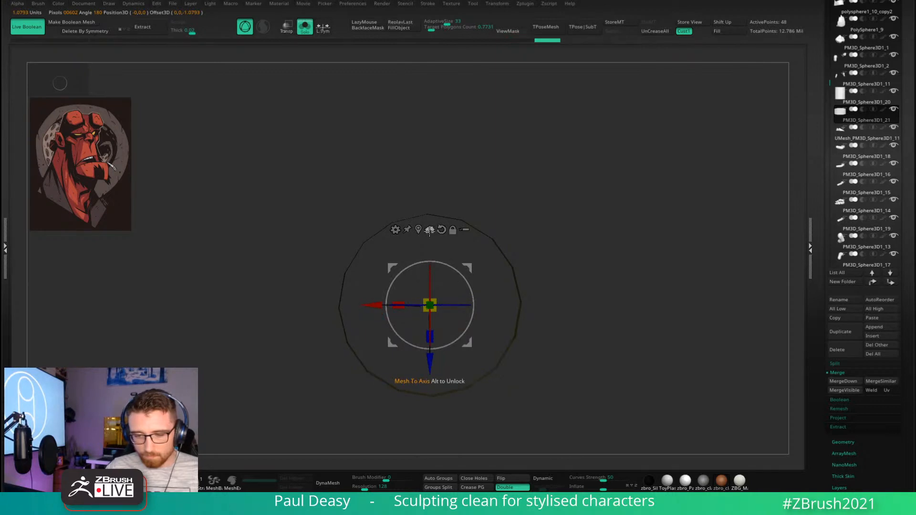
{"action": "left_click", "coordinate": [430, 230]}
{"action": "mouse_move", "coordinate": [581, 263]}
{"action": "left_mouse_down"}
{"action": "mouse_move", "coordinate": [583, 286]}
{"action": "mouse_move", "coordinate": [574, 260]}
{"action": "left_mouse_up"}
{"action": "key", "text": "q"}
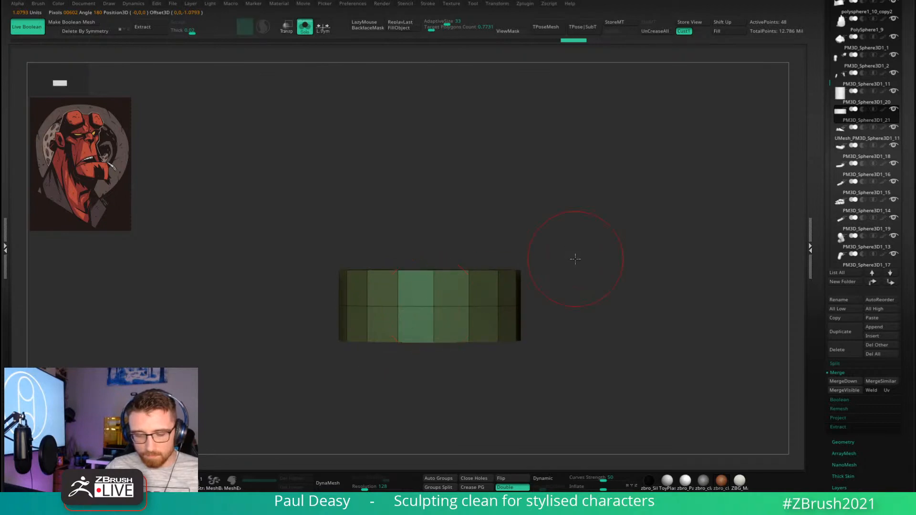
Remesh the ring with ZRemesher using an adaptive size of 0 and a target polygon count of 0.1.
{"action": "left_click_drag", "start_coordinate": [574, 258], "coordinate": [573, 287]}
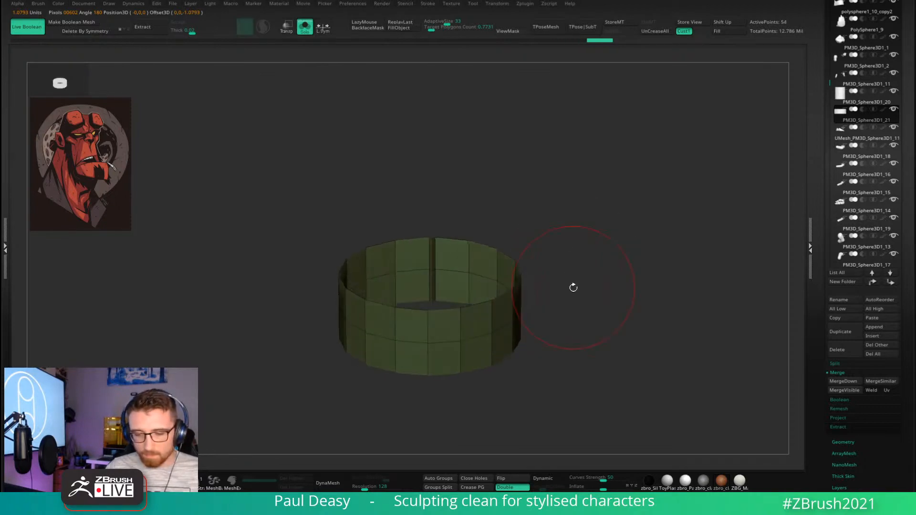
{"action": "key", "text": "space"}
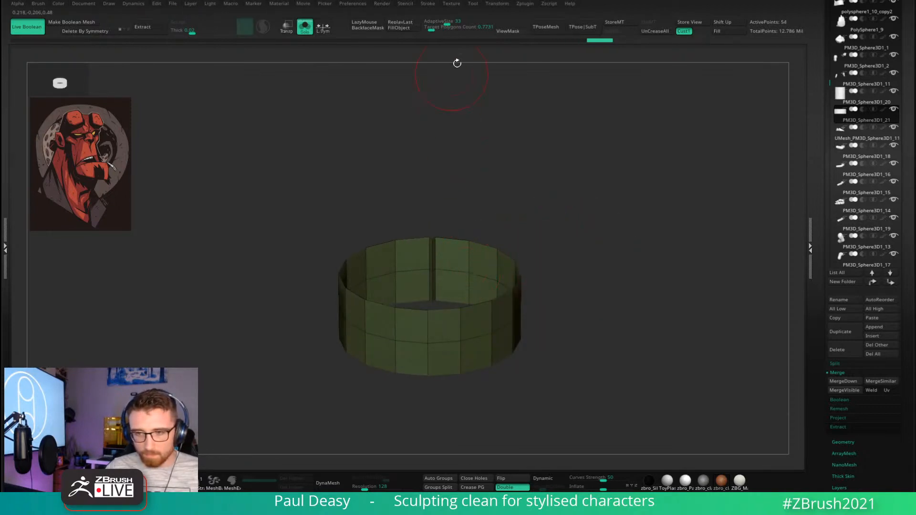
{"action": "mouse_move", "coordinate": [432, 29]}
{"action": "left_mouse_down"}
{"action": "mouse_move", "coordinate": [412, 22]}
{"action": "mouse_move", "coordinate": [420, 20]}
{"action": "left_mouse_up"}
{"action": "key", "text": "ctrl+r"}
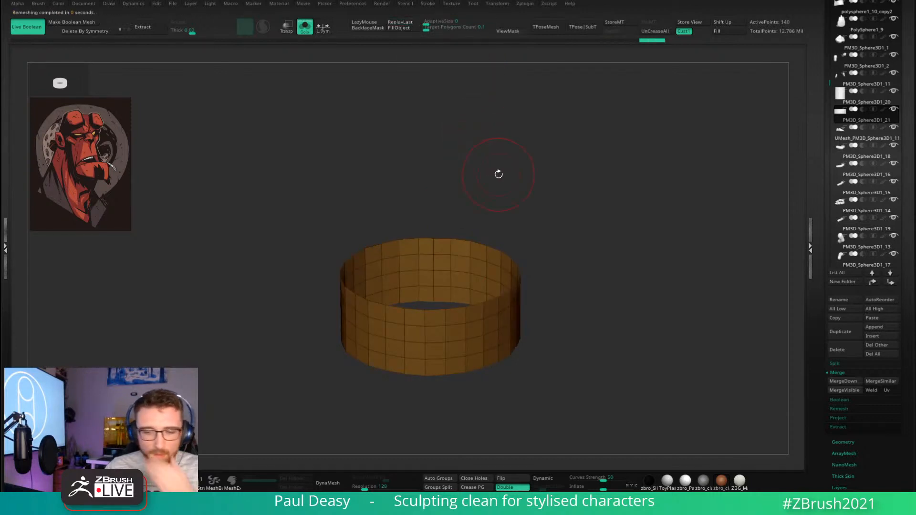
Check the remeshed ring's roundness and centre alignment from above and from the front.
{"action": "left_click_drag", "start_coordinate": [519, 199], "coordinate": [458, 224], "text": "shift"}
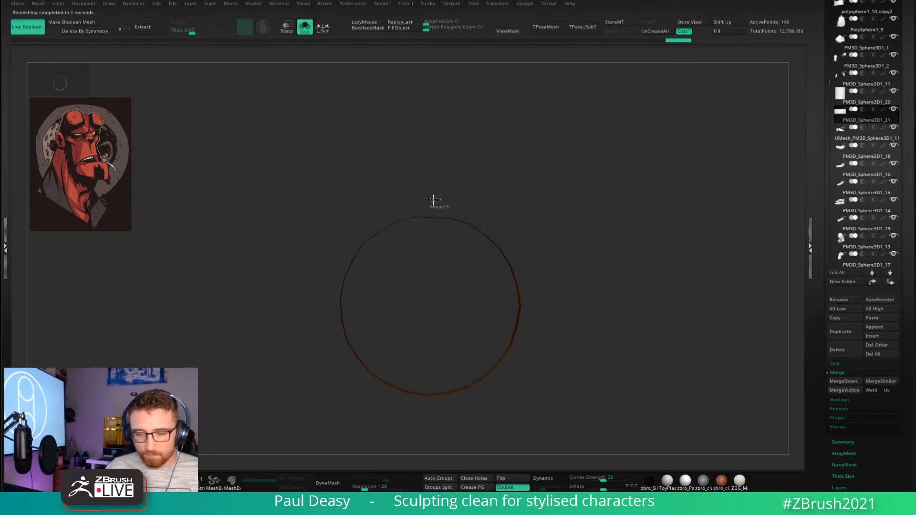
{"action": "right_click_drag", "start_coordinate": [493, 198], "coordinate": [540, 190], "text": "ctrl"}
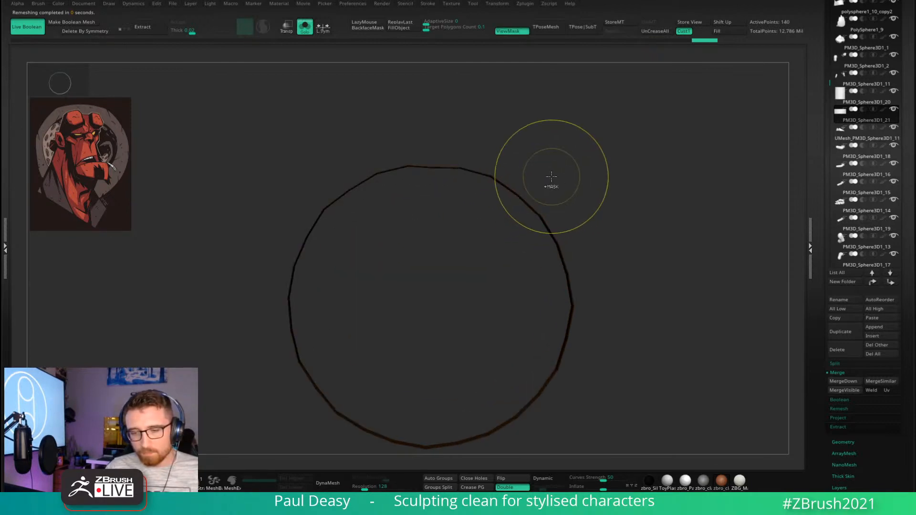
{"action": "key", "text": "w"}
{"action": "left_click", "coordinate": [431, 166], "text": "alt"}
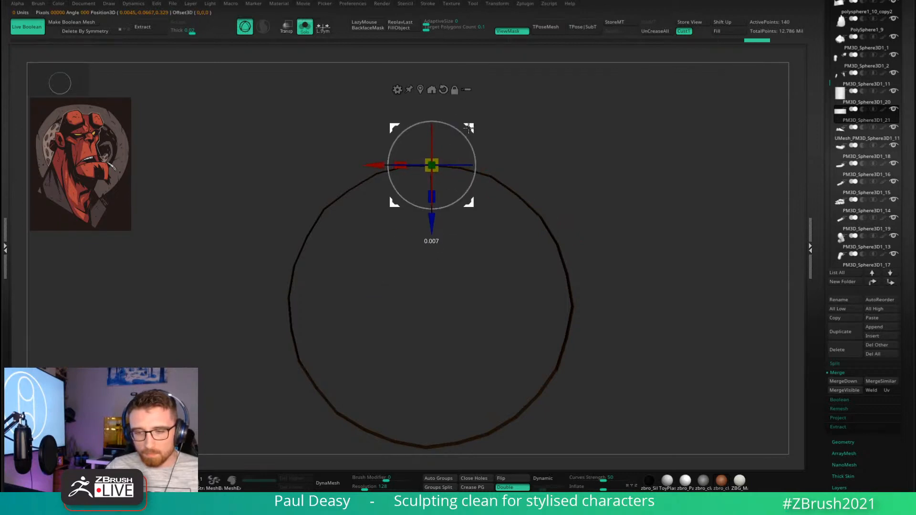
{"action": "key", "text": "q"}
{"action": "right_click_drag", "start_coordinate": [556, 189], "coordinate": [583, 219], "text": "ctrl"}
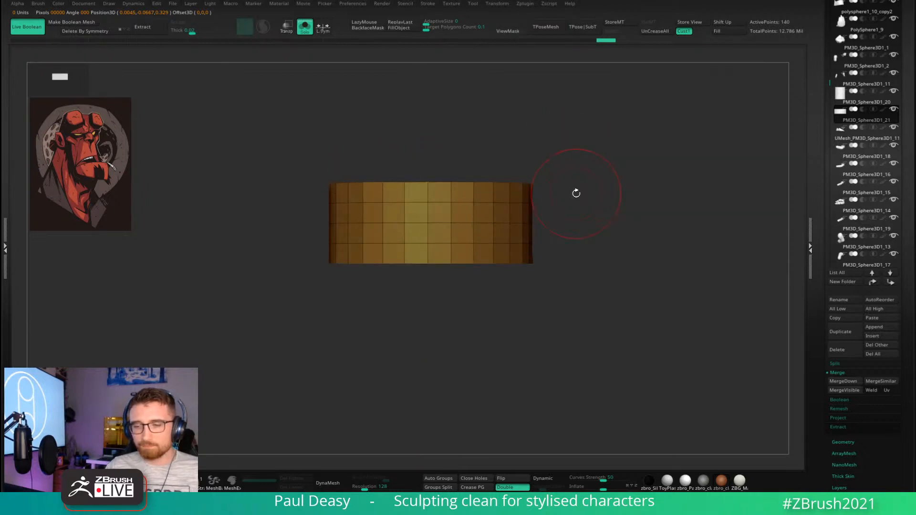
{"action": "right_click_drag", "start_coordinate": [685, 231], "coordinate": [634, 250], "text": "alt"}
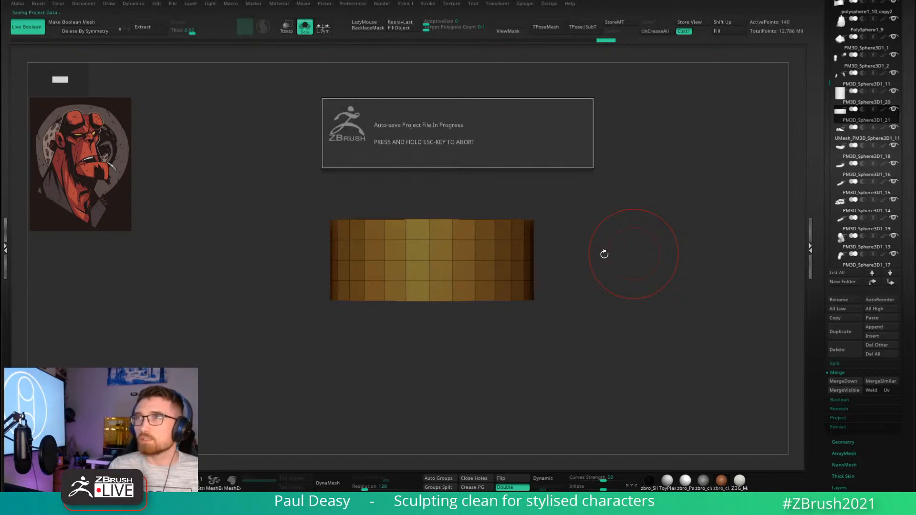
With the ZModeler brush and the edge action set to Insert, delete the horizontal edge loops between the ring's two rims.
{"action": "left_click_drag", "start_coordinate": [603, 260], "coordinate": [578, 248], "text": "alt"}
{"action": "key", "text": "b"}
{"action": "key", "text": "z"}
{"action": "key", "text": "m"}
{"action": "key", "text": "space"}
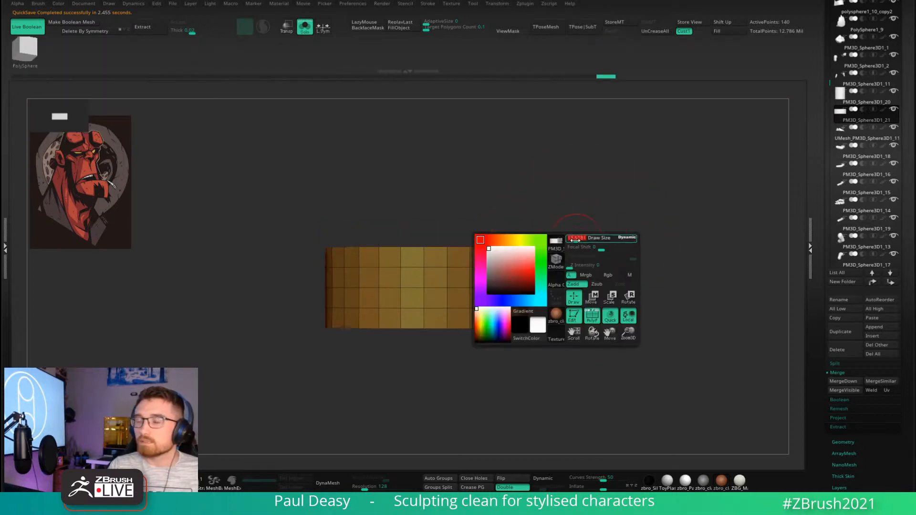
{"action": "left_click", "coordinate": [480, 288]}
{"action": "key", "text": "space"}
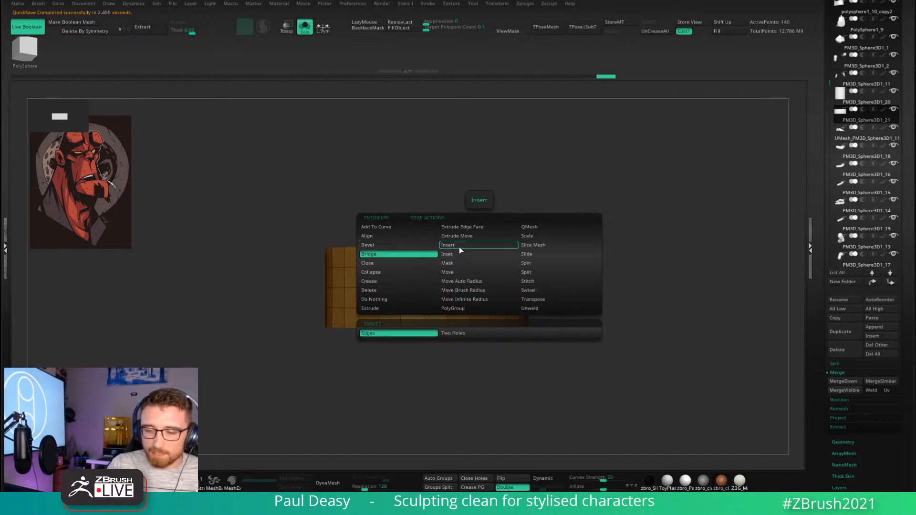
{"action": "left_click", "coordinate": [459, 245]}
{"action": "left_click", "coordinate": [481, 288], "text": "alt"}
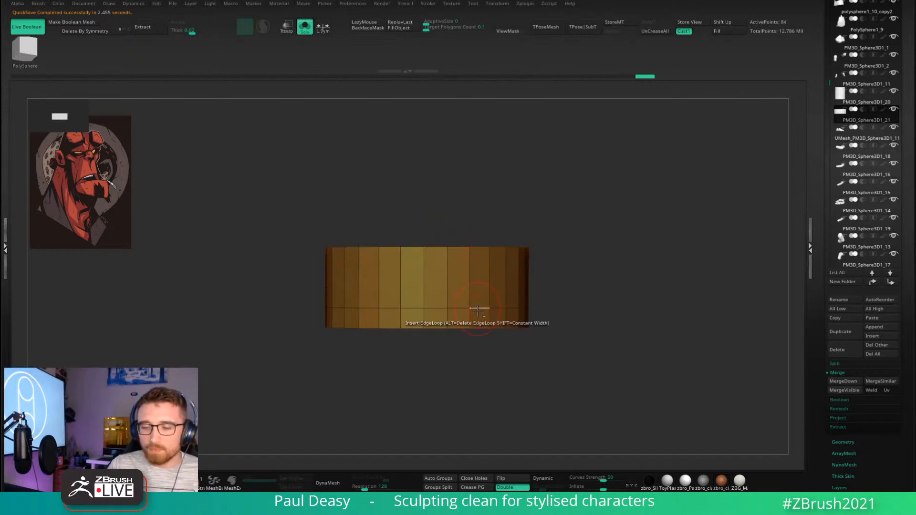
{"action": "left_click", "coordinate": [477, 307], "text": "alt"}
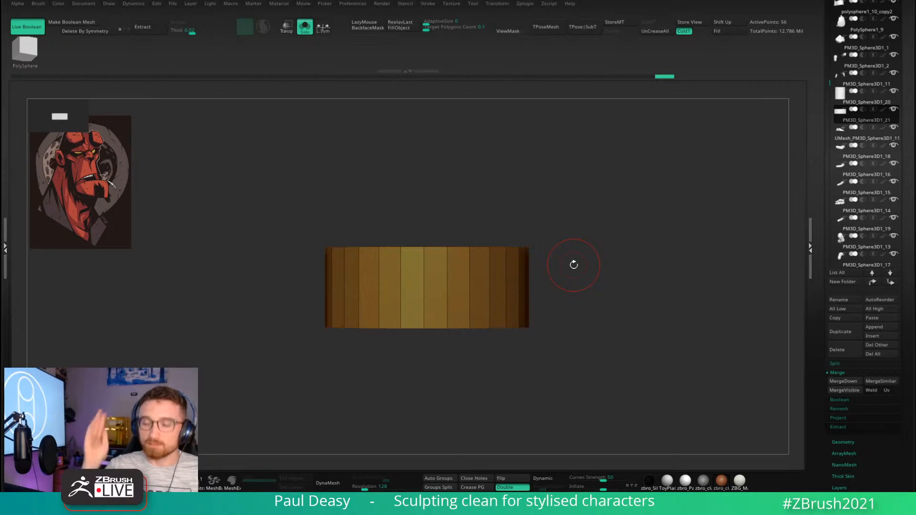
Delete every second vertical edge around the ring to halve its number of sides.
{"action": "left_click_drag", "start_coordinate": [572, 257], "coordinate": [573, 272]}
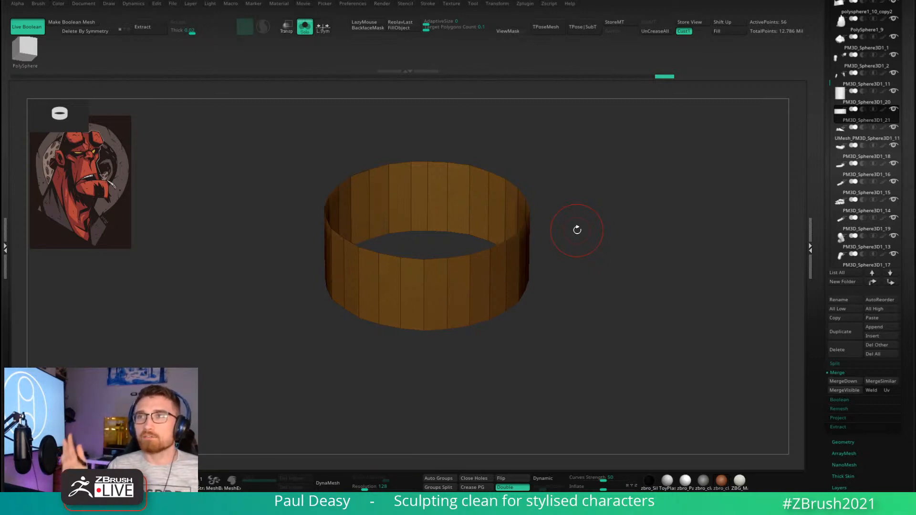
{"action": "left_click_drag", "start_coordinate": [560, 157], "coordinate": [572, 194]}
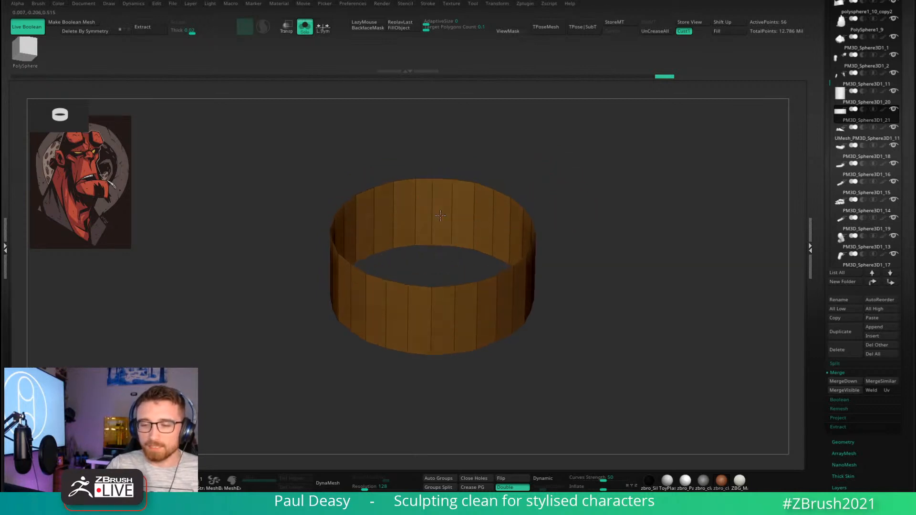
{"action": "right_click_drag", "start_coordinate": [438, 204], "coordinate": [361, 224], "text": "ctrl"}
{"action": "left_click", "coordinate": [412, 211], "text": "alt"}
{"action": "left_click_drag", "start_coordinate": [525, 193], "coordinate": [491, 202]}
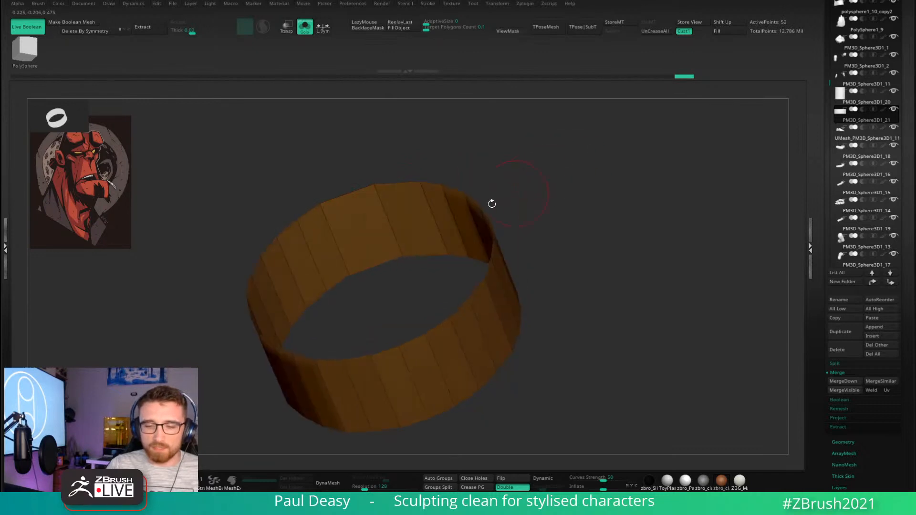
{"action": "left_click", "coordinate": [311, 253], "text": "alt"}
{"action": "left_click_drag", "start_coordinate": [571, 179], "coordinate": [409, 174]}
{"action": "left_click", "coordinate": [269, 302], "text": "alt"}
{"action": "left_click", "coordinate": [267, 300], "text": "alt"}
{"action": "right_click_drag", "start_coordinate": [267, 301], "coordinate": [438, 364]}
{"action": "left_click", "coordinate": [253, 351], "text": "alt"}
{"action": "left_click", "coordinate": [271, 339], "text": "alt"}
{"action": "left_click", "coordinate": [290, 337], "text": "alt"}
{"action": "left_click", "coordinate": [342, 357], "text": "alt"}
{"action": "left_click", "coordinate": [359, 368], "text": "alt"}
{"action": "left_click", "coordinate": [417, 368], "text": "alt"}
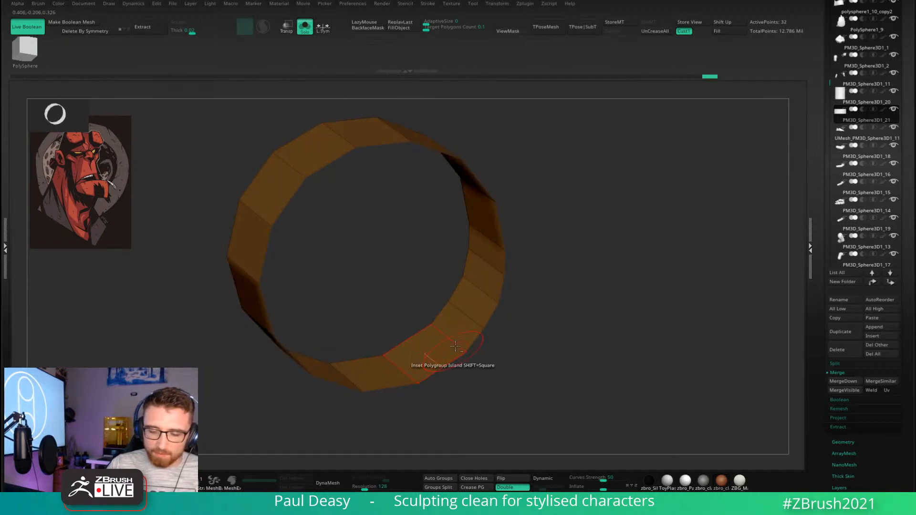
{"action": "left_click", "coordinate": [466, 325], "text": "alt"}
{"action": "right_click_drag", "start_coordinate": [467, 324], "coordinate": [513, 319]}
{"action": "left_click", "coordinate": [464, 325], "text": "alt"}
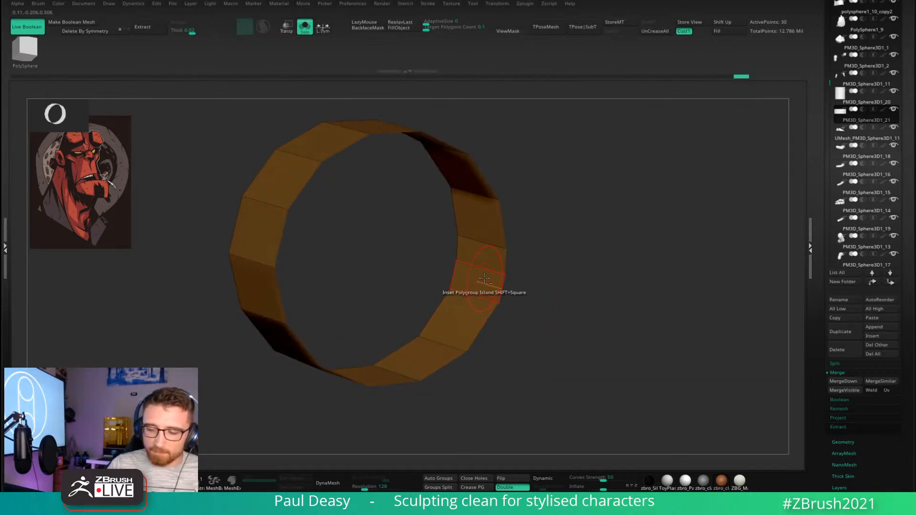
{"action": "left_click", "coordinate": [483, 268], "text": "alt"}
{"action": "right_click_drag", "start_coordinate": [521, 282], "coordinate": [584, 270]}
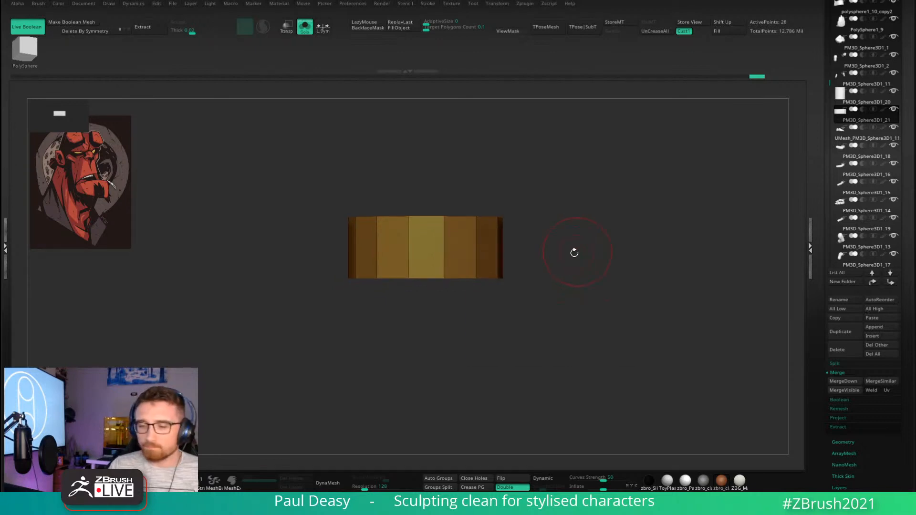
Centre the gizmo on the simplified ring and stretch it vertically into a tall open cylinder.
{"action": "right_click_drag", "start_coordinate": [546, 230], "coordinate": [550, 240], "text": "alt"}
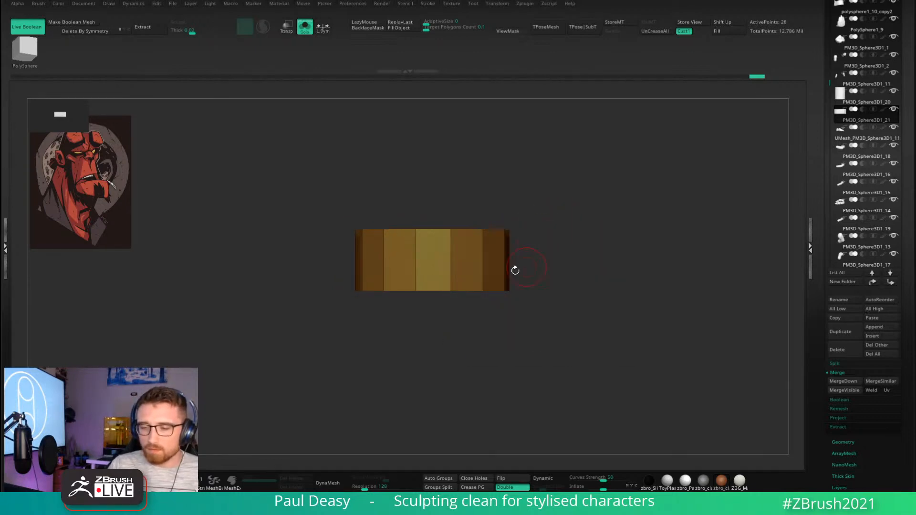
{"action": "right_click_drag", "start_coordinate": [515, 270], "coordinate": [551, 243], "text": "ctrl"}
{"action": "key", "text": "w"}
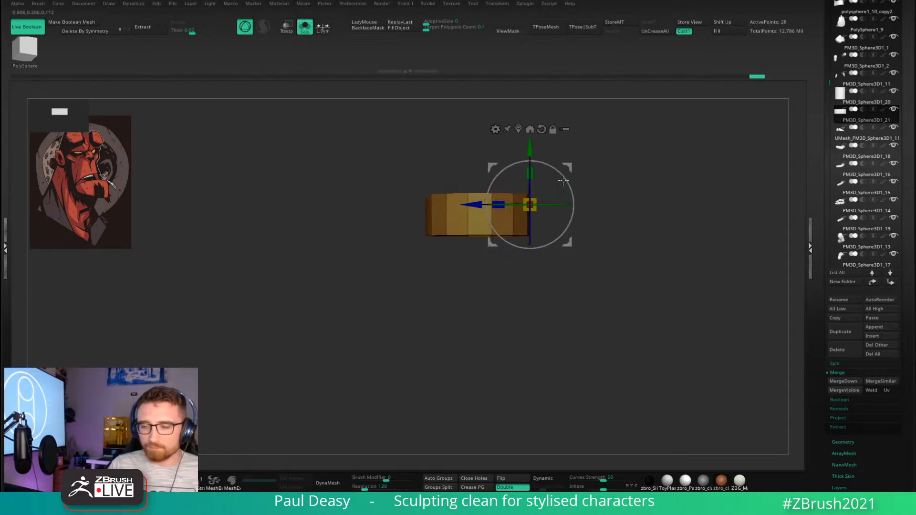
{"action": "left_click", "coordinate": [518, 129]}
{"action": "right_click_drag", "start_coordinate": [543, 159], "coordinate": [539, 187], "text": "alt"}
{"action": "left_click_drag", "start_coordinate": [476, 212], "coordinate": [478, 81]}
{"action": "right_click_drag", "start_coordinate": [522, 186], "coordinate": [518, 202], "text": "alt"}
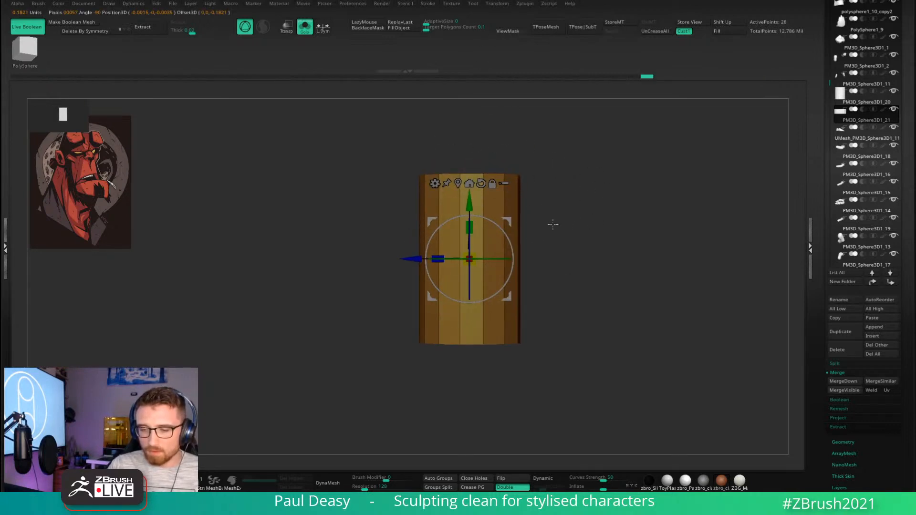
With the whole figure shown, shorten the cylinder slightly and raise it clear of Hellboy's head.
{"action": "key", "text": "shift+s"}
{"action": "right_click_drag", "start_coordinate": [593, 229], "coordinate": [503, 170], "text": "ctrl"}
{"action": "right_click_drag", "start_coordinate": [582, 218], "coordinate": [529, 214], "text": "shift"}
{"action": "left_click_drag", "start_coordinate": [471, 206], "coordinate": [515, 183]}
{"action": "right_click_drag", "start_coordinate": [589, 222], "coordinate": [563, 205], "text": "ctrl"}
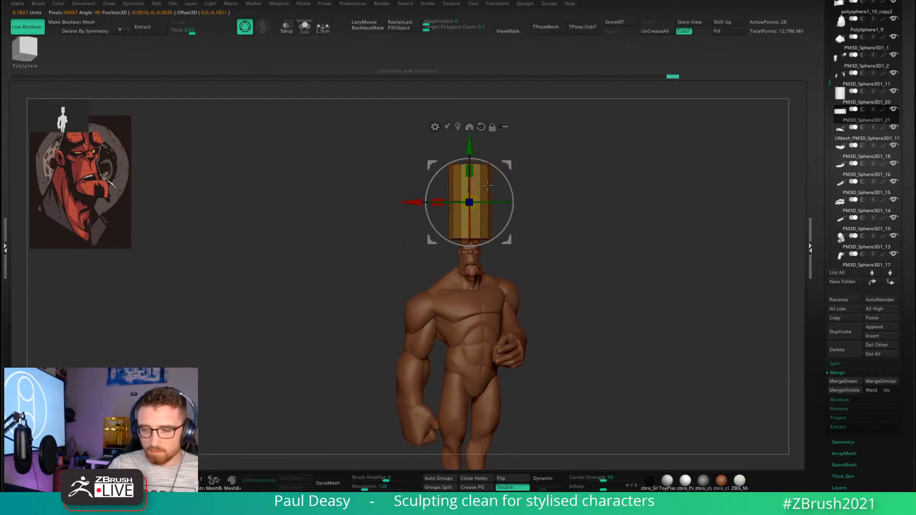
{"action": "left_click_drag", "start_coordinate": [476, 193], "coordinate": [473, 195]}
{"action": "left_click_drag", "start_coordinate": [553, 173], "coordinate": [508, 172], "text": "shift"}
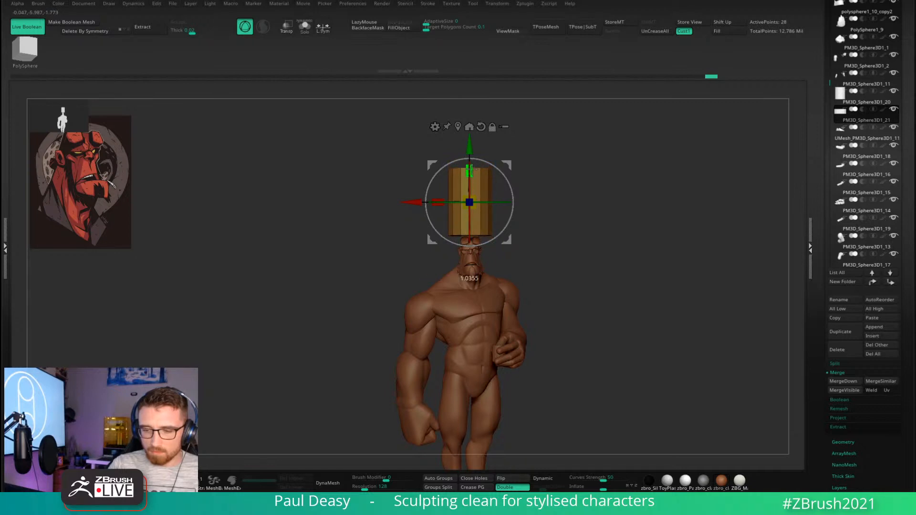
{"action": "key", "text": "q"}
{"action": "left_click_drag", "start_coordinate": [552, 194], "coordinate": [568, 211], "text": "alt"}
{"action": "key", "text": "w"}
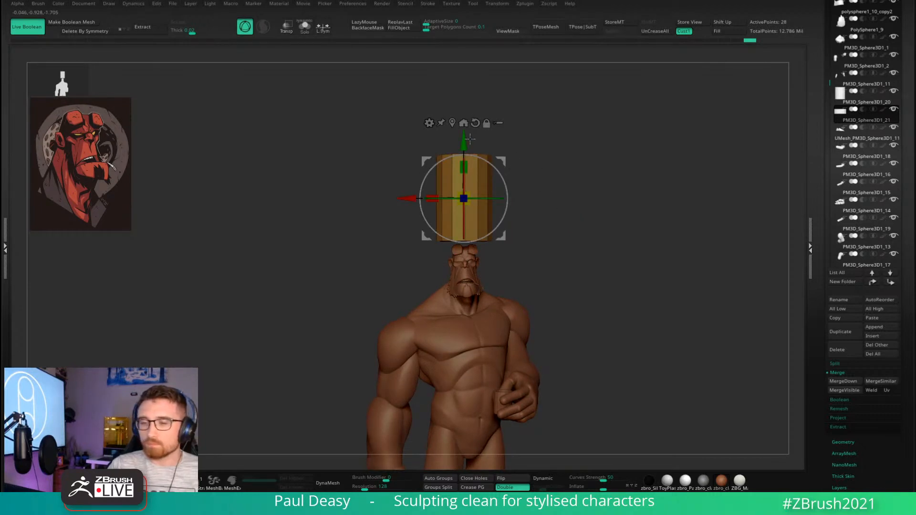
{"action": "left_click_drag", "start_coordinate": [470, 139], "coordinate": [470, 119]}
Make a small gizmo adjustment to the cylinder above the head and view it up close.
{"action": "key", "text": "q"}
{"action": "key", "text": "space"}
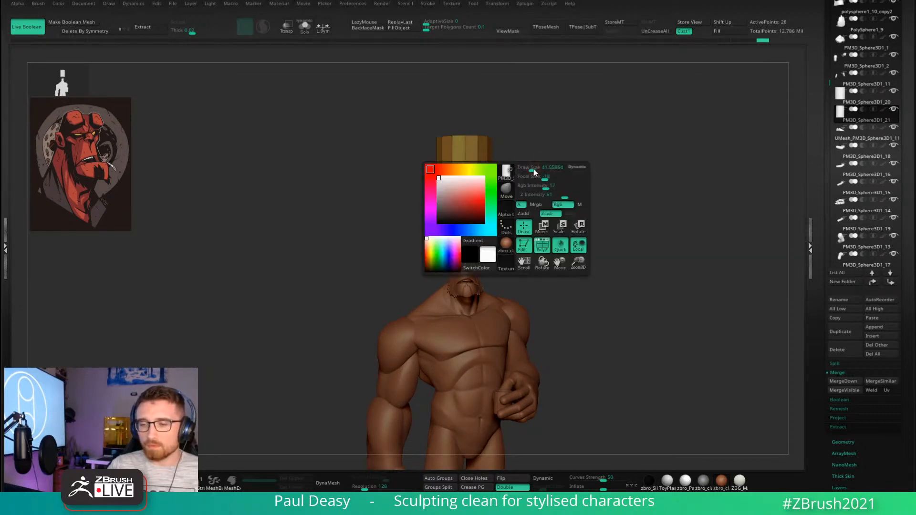
{"action": "mouse_move", "coordinate": [533, 186]}
{"action": "left_mouse_down", "text": "alt"}
{"action": "mouse_move", "coordinate": [533, 208]}
{"action": "mouse_move", "coordinate": [535, 196]}
{"action": "mouse_move", "coordinate": [571, 230]}
{"action": "mouse_move", "coordinate": [564, 209]}
{"action": "left_mouse_up", "text": "alt"}
{"action": "key", "text": "space"}
{"action": "key", "text": "space"}
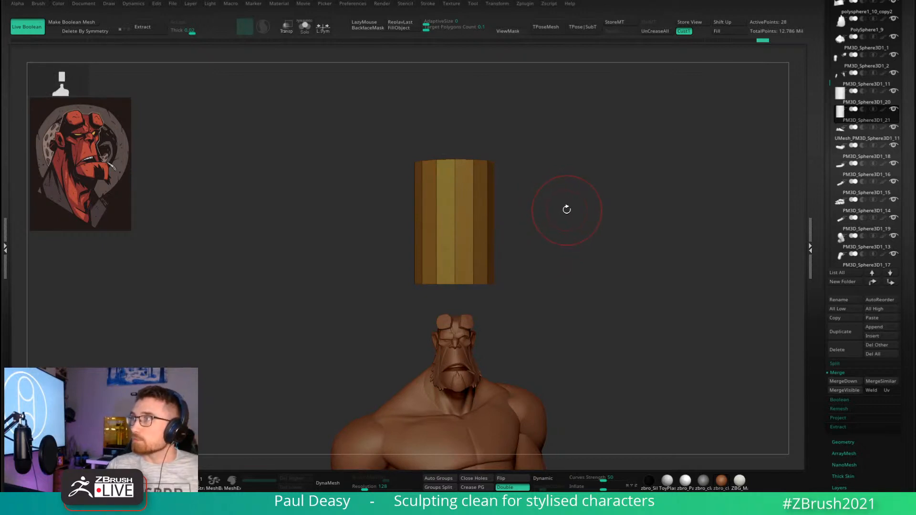
{"action": "left_click_drag", "start_coordinate": [473, 204], "coordinate": [482, 193], "text": "alt"}
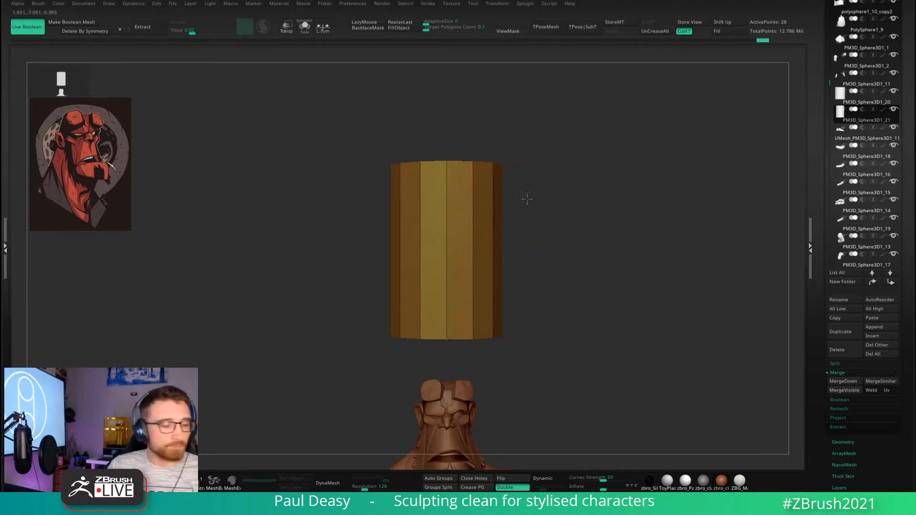
{"action": "left_click_drag", "start_coordinate": [527, 199], "coordinate": [508, 202], "text": "alt"}
{"action": "key", "text": "w"}
{"action": "left_click_drag", "start_coordinate": [429, 222], "coordinate": [433, 222]}
{"action": "key", "text": "q"}
{"action": "left_click_drag", "start_coordinate": [505, 208], "coordinate": [511, 223], "text": "alt"}
{"action": "right_click_drag", "start_coordinate": [467, 210], "coordinate": [525, 193], "text": "ctrl"}
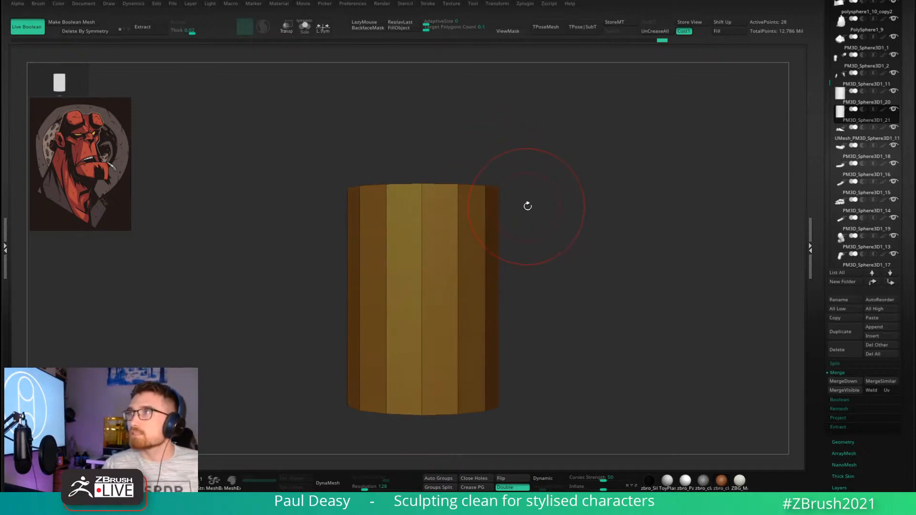
{"action": "left_click_drag", "start_coordinate": [537, 214], "coordinate": [540, 213], "text": "alt"}
{"action": "key", "text": "space"}
{"action": "key", "text": "space"}
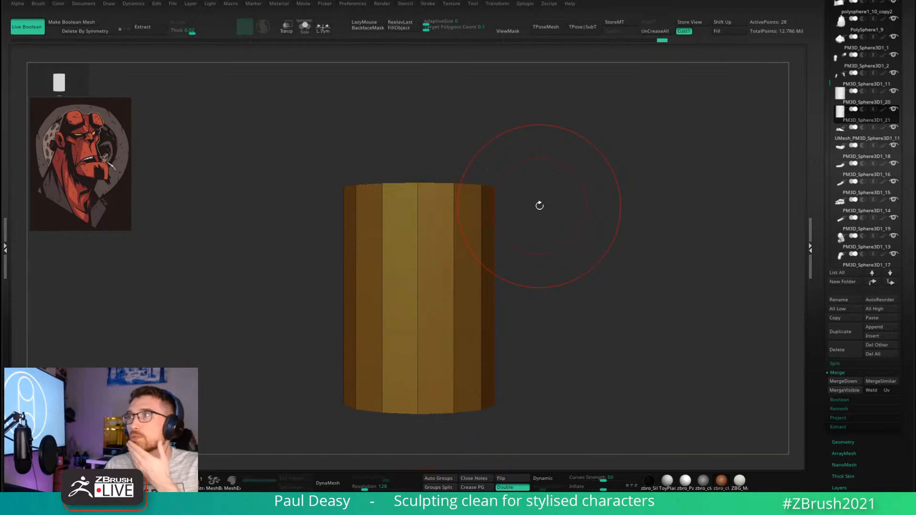
{"action": "left_click_drag", "start_coordinate": [549, 219], "coordinate": [540, 207]}
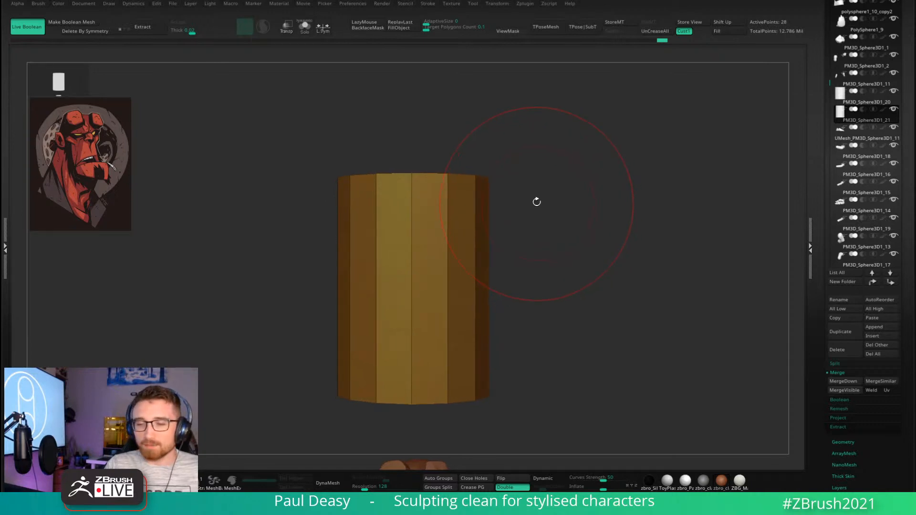
{"action": "key", "text": "space"}
{"action": "key", "text": "space"}
{"action": "right_click_drag", "start_coordinate": [462, 206], "coordinate": [464, 208], "text": "ctrl"}
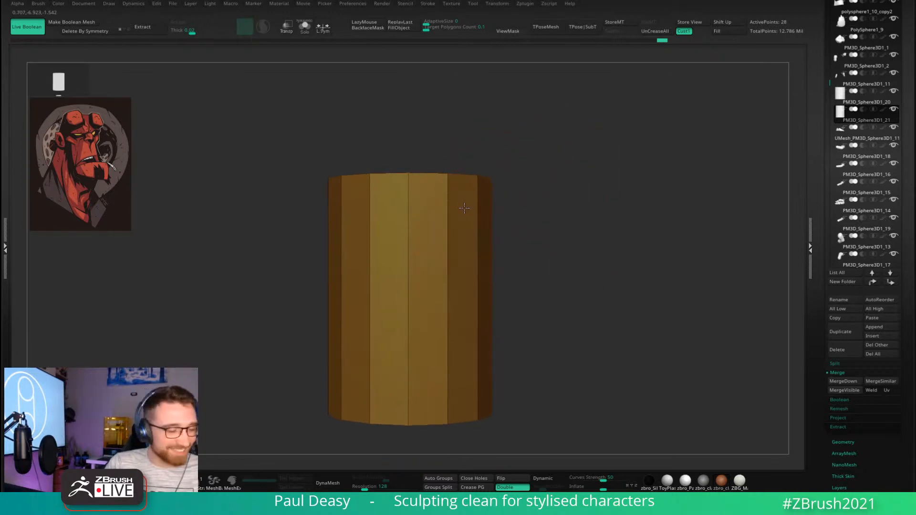
{"action": "mouse_move", "coordinate": [533, 187]}
{"action": "left_mouse_down"}
{"action": "mouse_move", "coordinate": [536, 206]}
{"action": "mouse_move", "coordinate": [539, 185]}
{"action": "left_mouse_up"}
{"action": "left_click_drag", "start_coordinate": [549, 265], "coordinate": [561, 241], "text": "alt"}
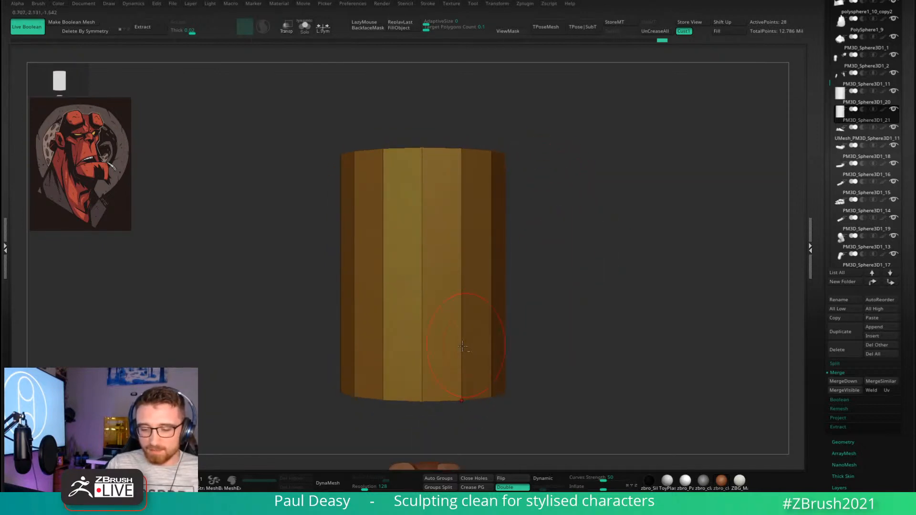
Switch back to the ZModeler brush for editing the cylinder's edges.
{"action": "key", "text": "b"}
{"action": "key", "text": "z"}
{"action": "key", "text": "m"}
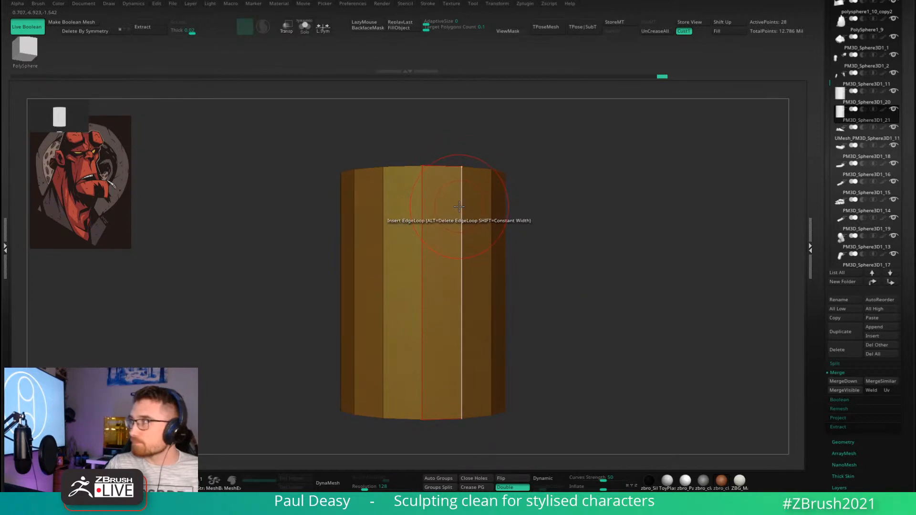
Try horizontal edge loops at different heights near the cylinder's upper rim and undo them.
{"action": "left_click", "coordinate": [460, 210]}
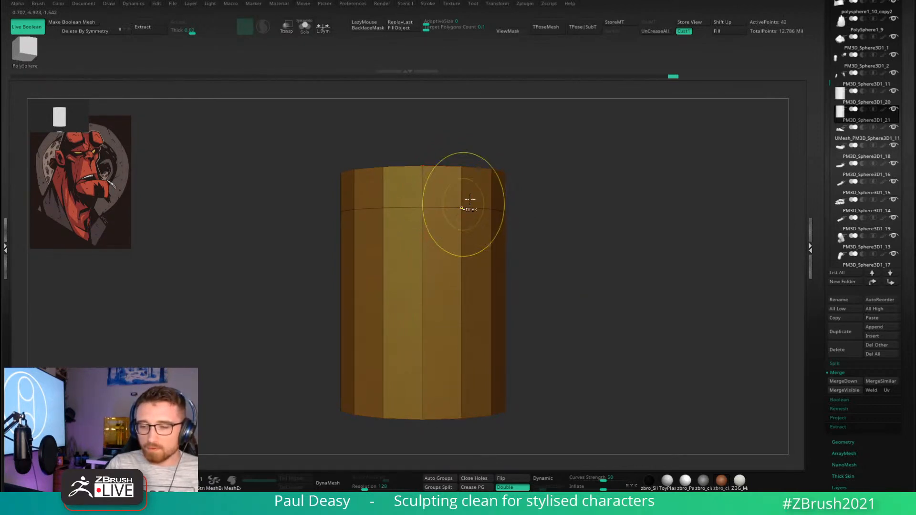
{"action": "key", "text": "ctrl+z"}
{"action": "left_click_drag", "start_coordinate": [537, 212], "coordinate": [537, 210], "text": "shift"}
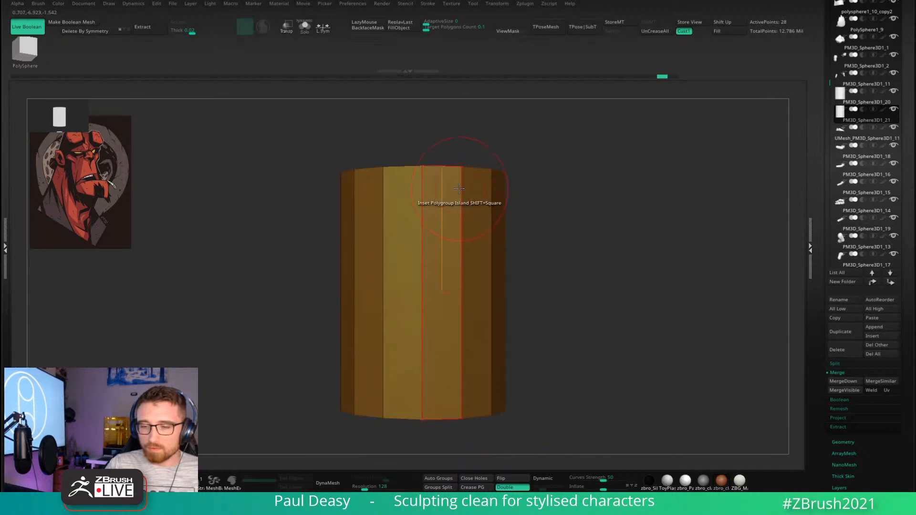
{"action": "left_click", "coordinate": [463, 173]}
{"action": "left_click_drag", "start_coordinate": [524, 160], "coordinate": [572, 237], "text": "alt"}
{"action": "key", "text": "space"}
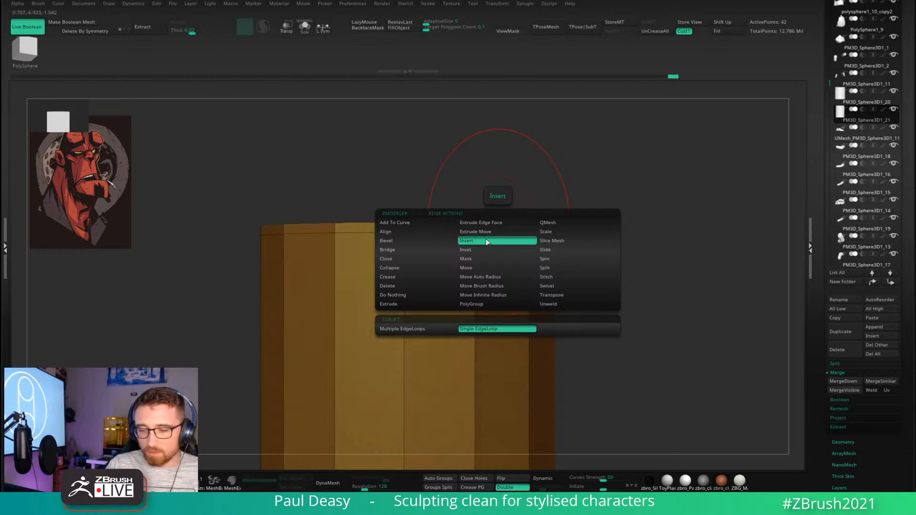
{"action": "key", "text": "ctrl+z"}
{"action": "left_click_drag", "start_coordinate": [573, 243], "coordinate": [552, 224], "text": "alt"}
{"action": "key", "text": "ctrl+z"}
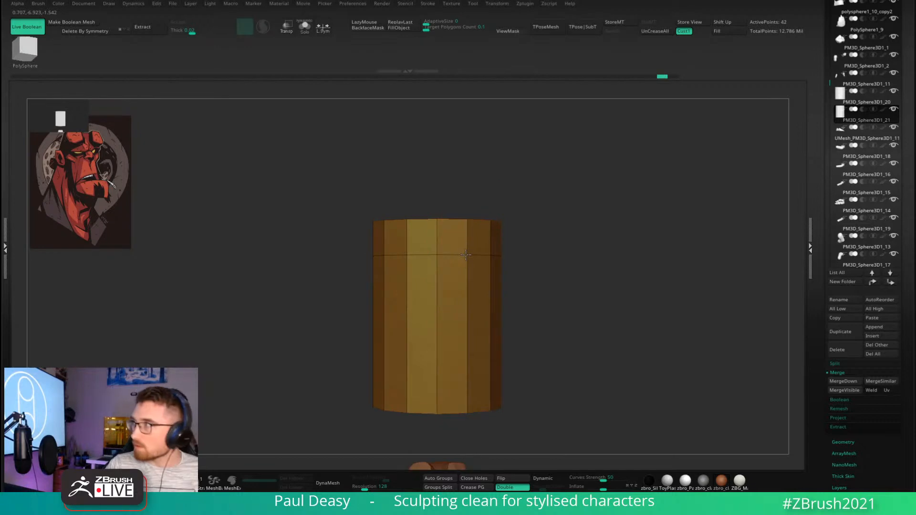
Insert single horizontal edge loops in the cylinder's upper part, in its lower part and close to its bottom rim.
{"action": "right_click_drag", "start_coordinate": [467, 264], "coordinate": [465, 191], "text": "alt"}
{"action": "left_click", "coordinate": [467, 288]}
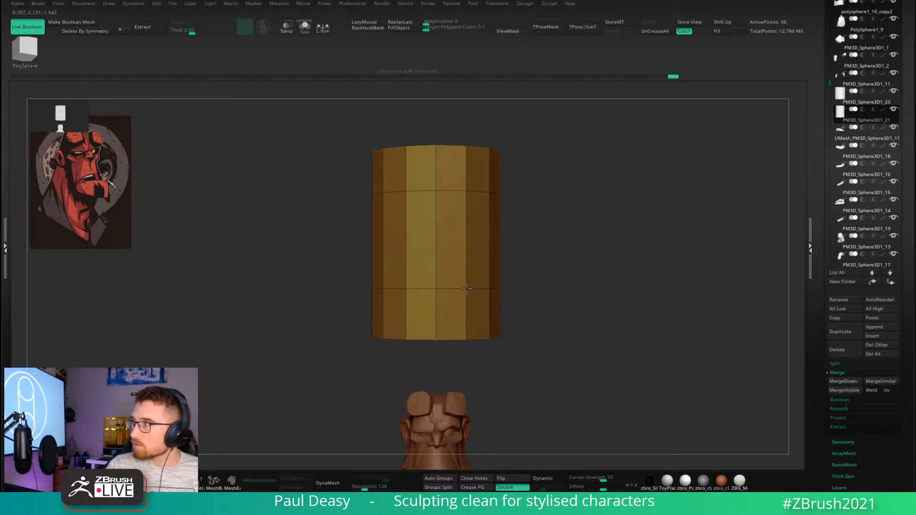
{"action": "left_click", "coordinate": [465, 323]}
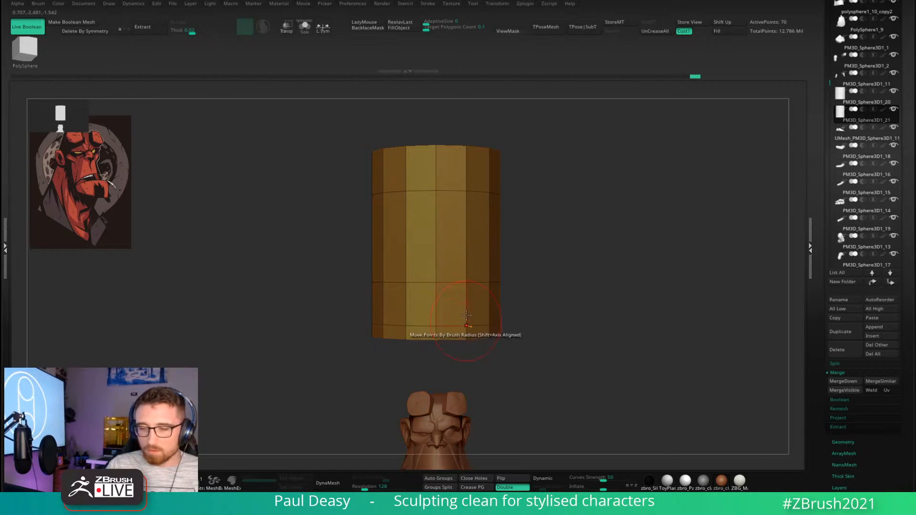
Replace the cylinder's upper edge loop with one slightly lower and insert another loop close to the top rim.
{"action": "left_click", "coordinate": [466, 193], "text": "alt"}
{"action": "left_click", "coordinate": [466, 194]}
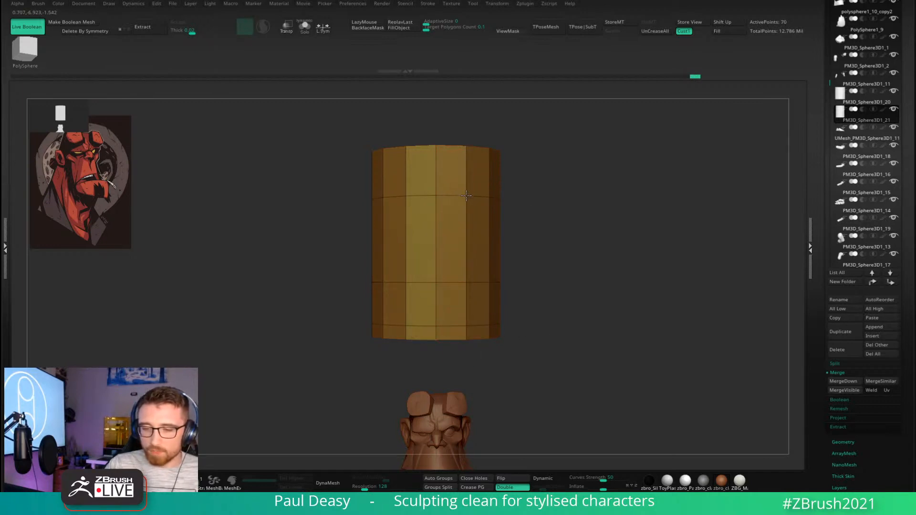
{"action": "left_click_drag", "start_coordinate": [532, 168], "coordinate": [515, 198]}
{"action": "left_click", "coordinate": [465, 185]}
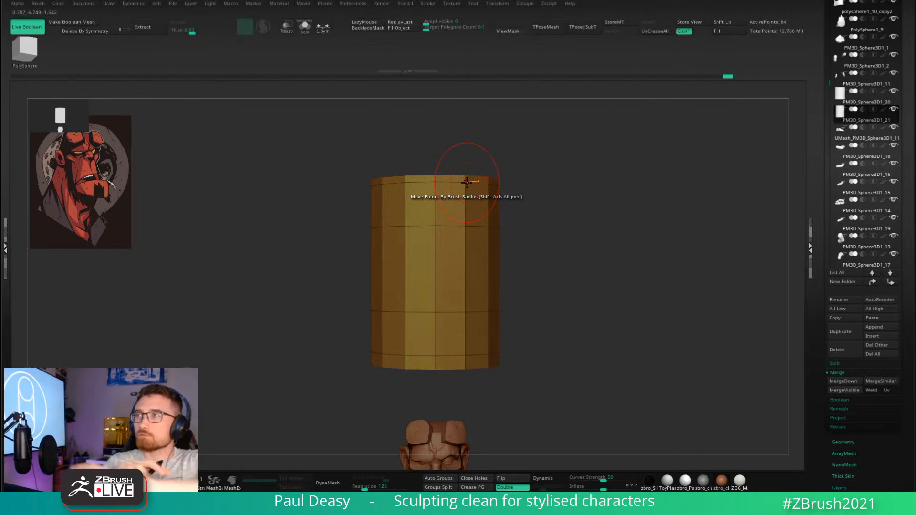
{"action": "left_click_drag", "start_coordinate": [596, 218], "coordinate": [601, 215], "text": "alt"}
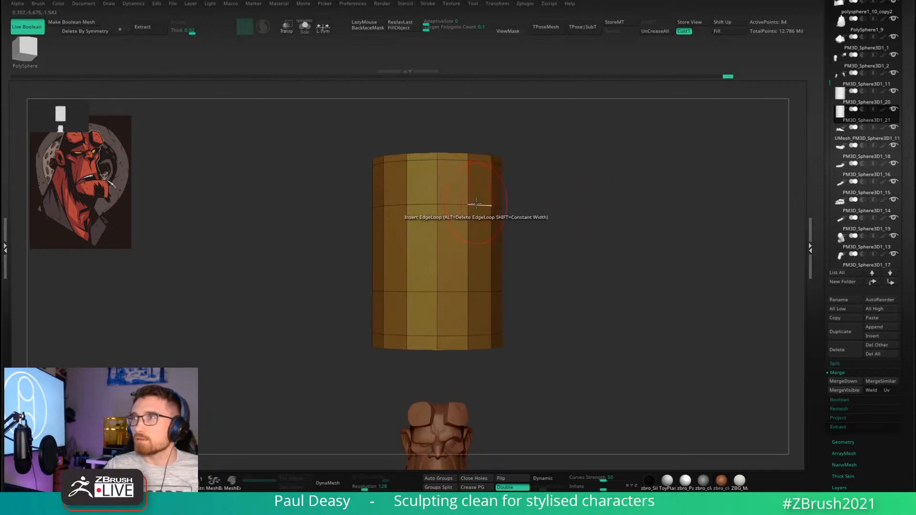
{"action": "right_click_drag", "start_coordinate": [477, 204], "coordinate": [487, 200], "text": "ctrl"}
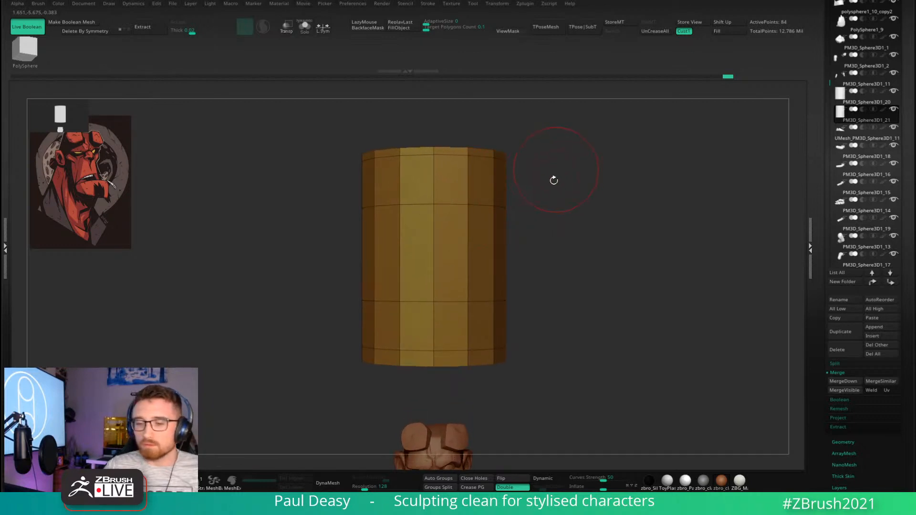
Examine the cylinder's edge loops and open rim from several angles and distances.
{"action": "left_click_drag", "start_coordinate": [551, 180], "coordinate": [499, 174]}
{"action": "right_click_drag", "start_coordinate": [459, 182], "coordinate": [566, 163], "text": "ctrl"}
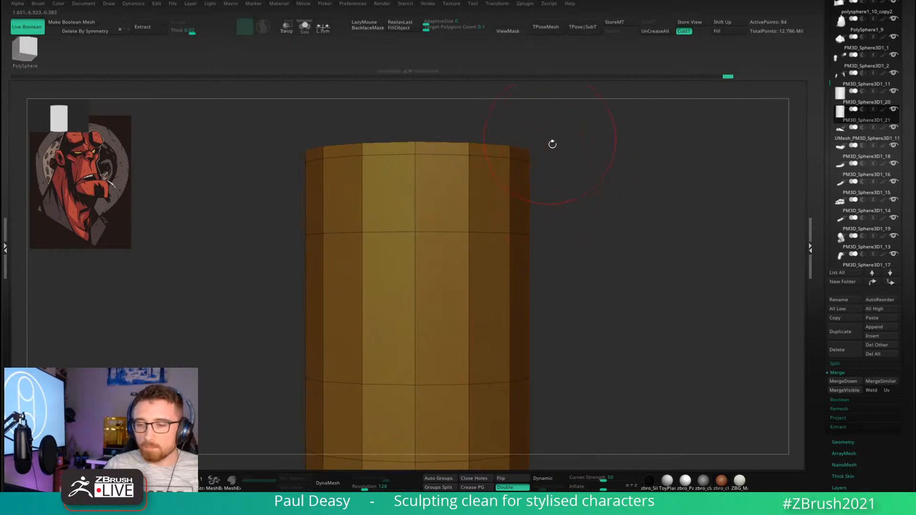
{"action": "left_click_drag", "start_coordinate": [574, 155], "coordinate": [542, 167]}
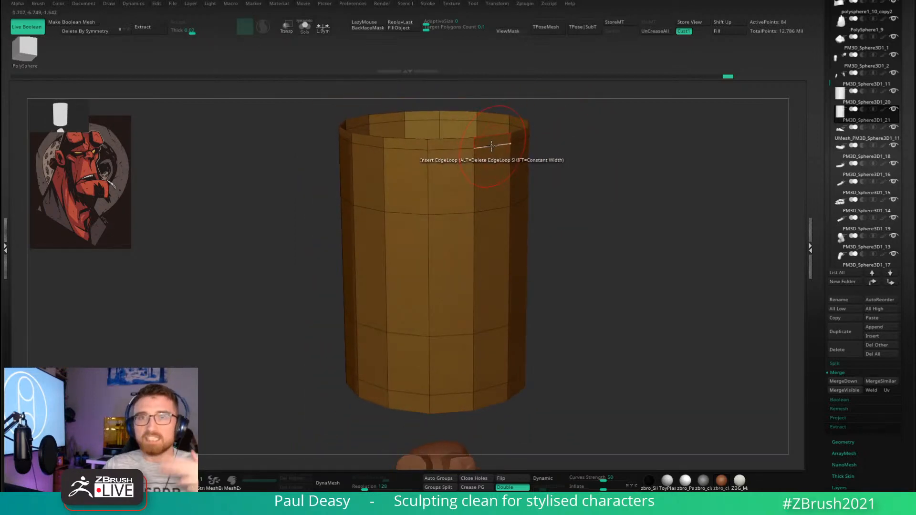
{"action": "left_click_drag", "start_coordinate": [560, 151], "coordinate": [552, 153]}
{"action": "right_click_drag", "start_coordinate": [490, 147], "coordinate": [503, 150], "text": "ctrl"}
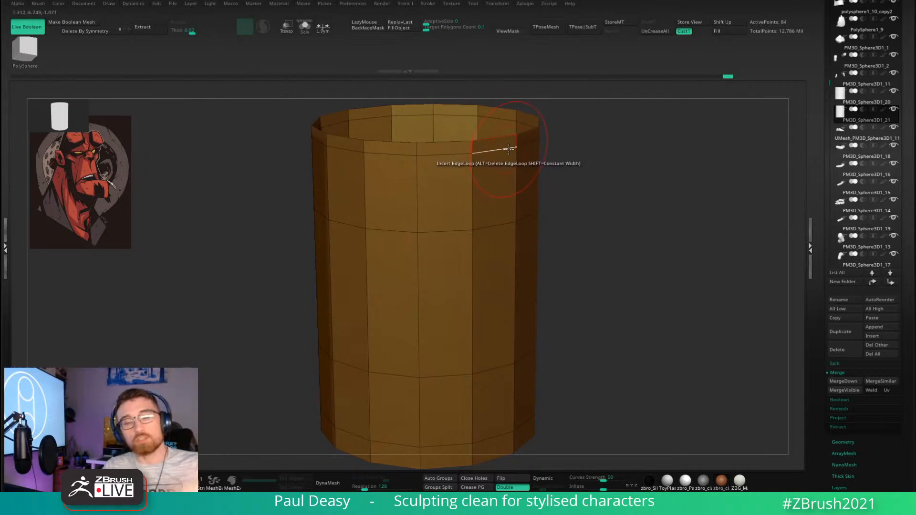
{"action": "left_click_drag", "start_coordinate": [554, 157], "coordinate": [550, 190]}
{"action": "key", "text": "space"}
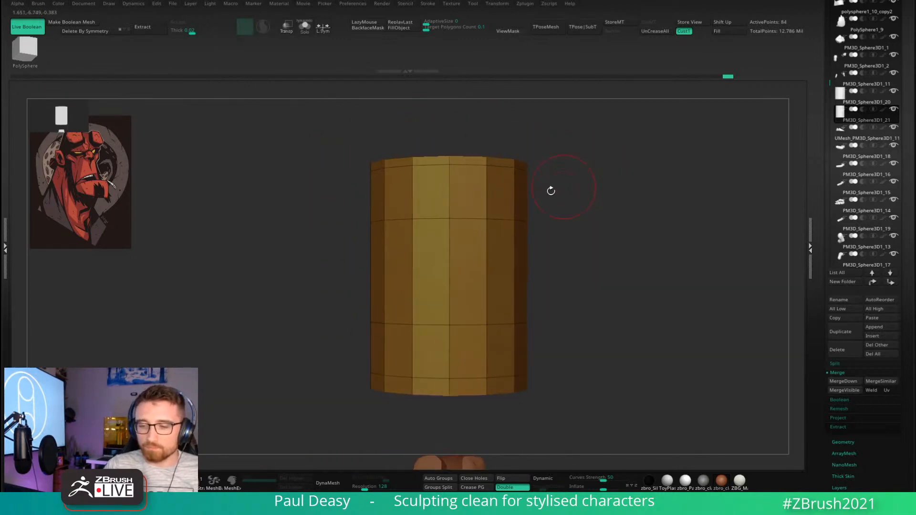
{"action": "mouse_move", "coordinate": [499, 189]}
{"action": "right_mouse_down", "text": "alt"}
{"action": "mouse_move", "coordinate": [486, 192]}
{"action": "mouse_move", "coordinate": [479, 159]}
{"action": "right_mouse_up", "text": "alt"}
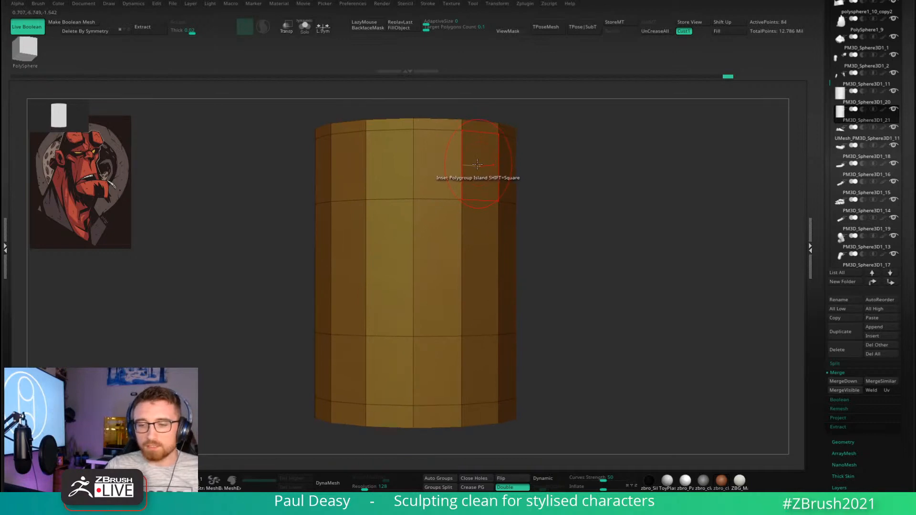
Try a horizontal edge loop around the cylinder's middle section, undo it and reselect the ZModeler brush.
{"action": "left_click", "coordinate": [461, 245]}
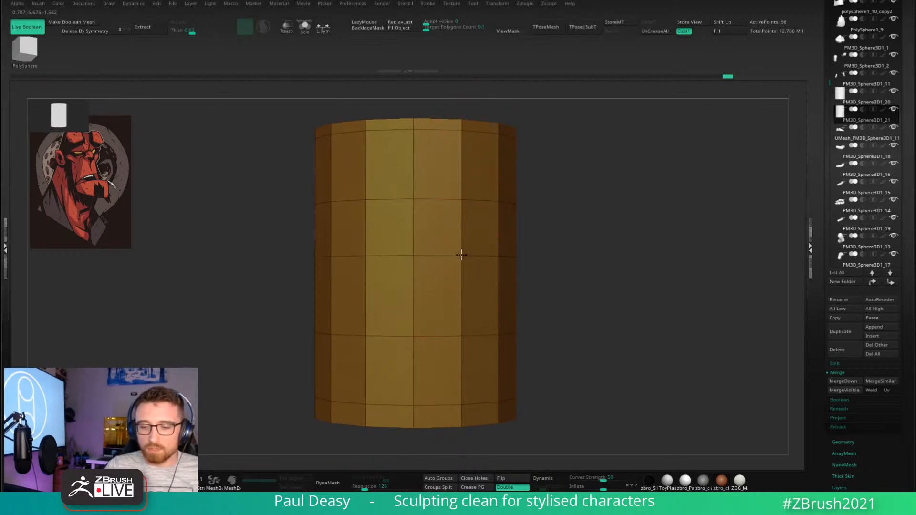
{"action": "key", "text": "ctrl+z"}
{"action": "key", "text": "b"}
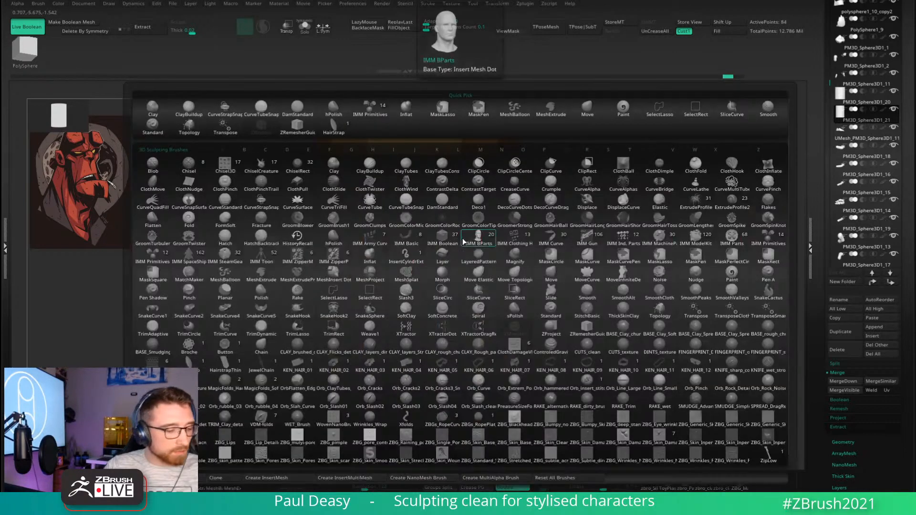
{"action": "key", "text": "z"}
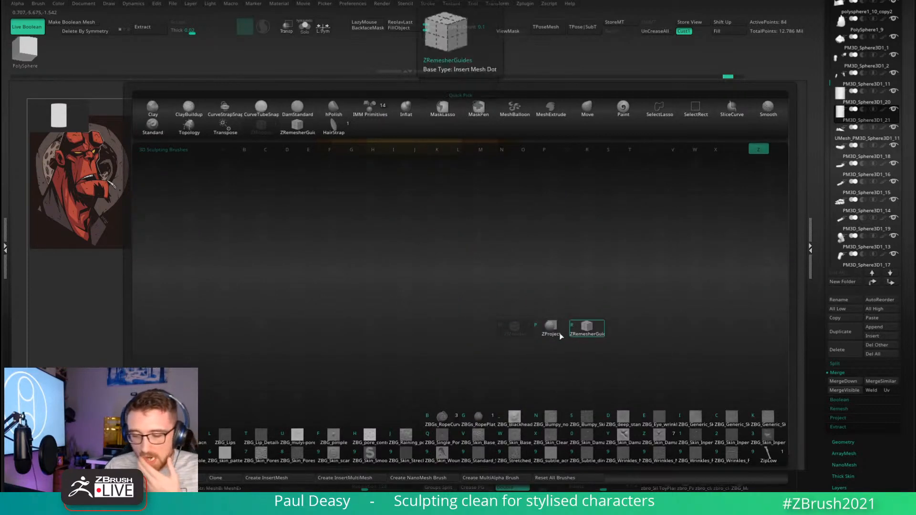
{"action": "left_click", "coordinate": [519, 335]}
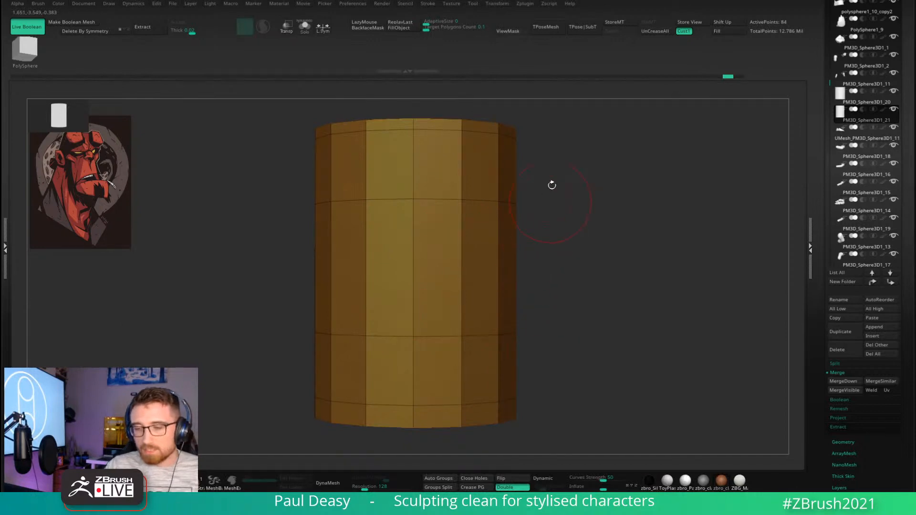
Review the ZModeler polygon and edge actions available on the cylinder.
{"action": "left_click_drag", "start_coordinate": [545, 177], "coordinate": [525, 179]}
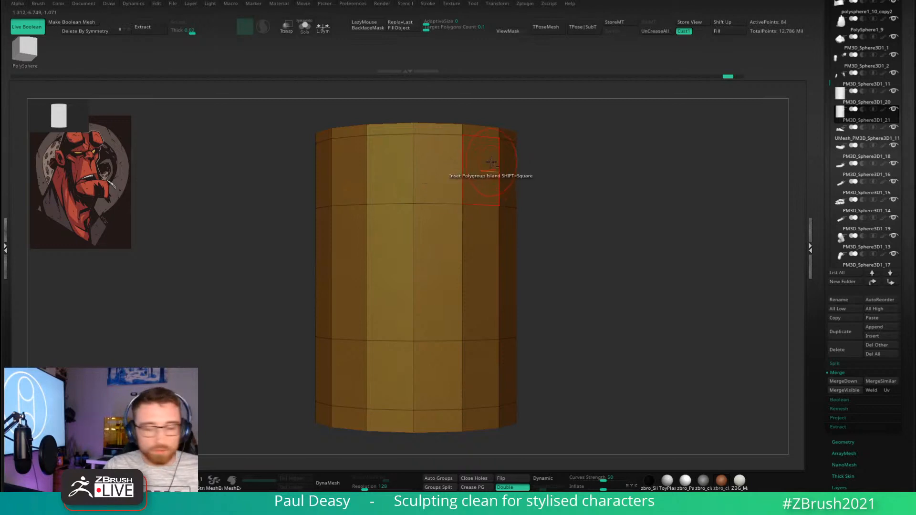
{"action": "right_click_drag", "start_coordinate": [489, 167], "coordinate": [538, 162], "text": "alt"}
{"action": "key", "text": "space"}
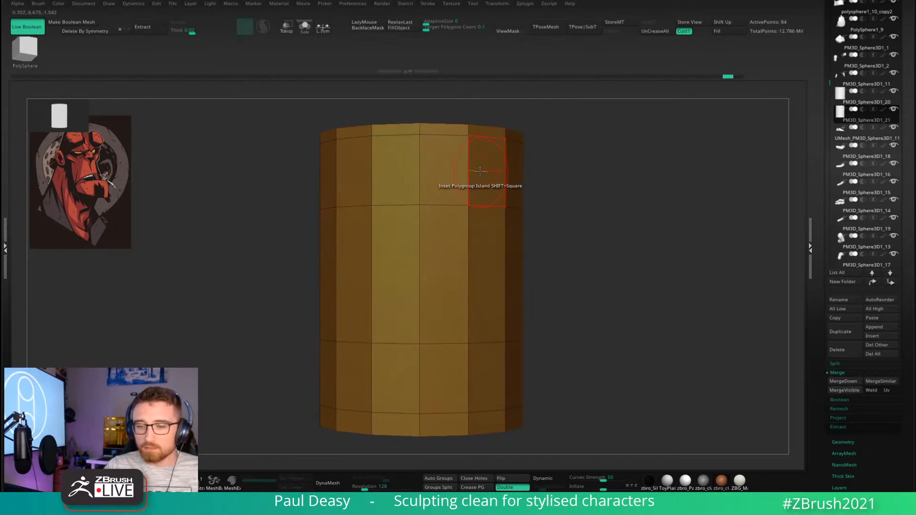
{"action": "key", "text": "space"}
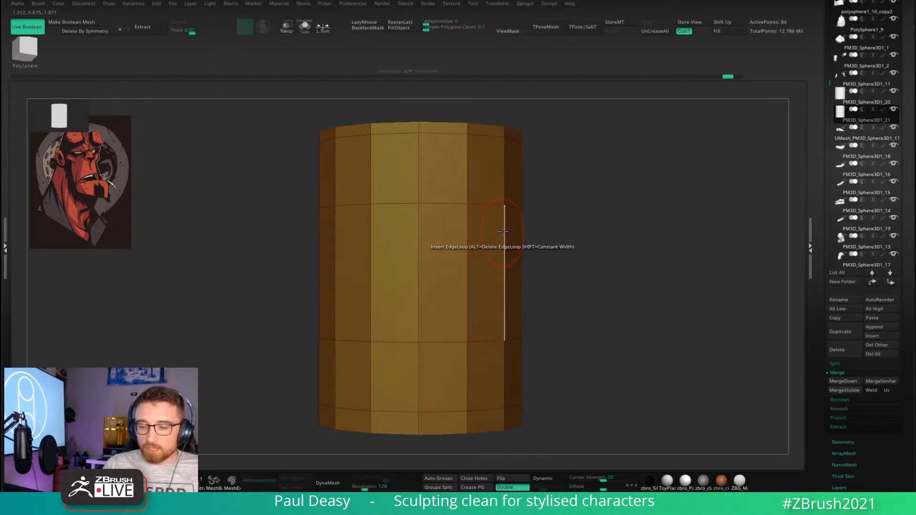
{"action": "key", "text": "space"}
{"action": "key", "text": "space"}
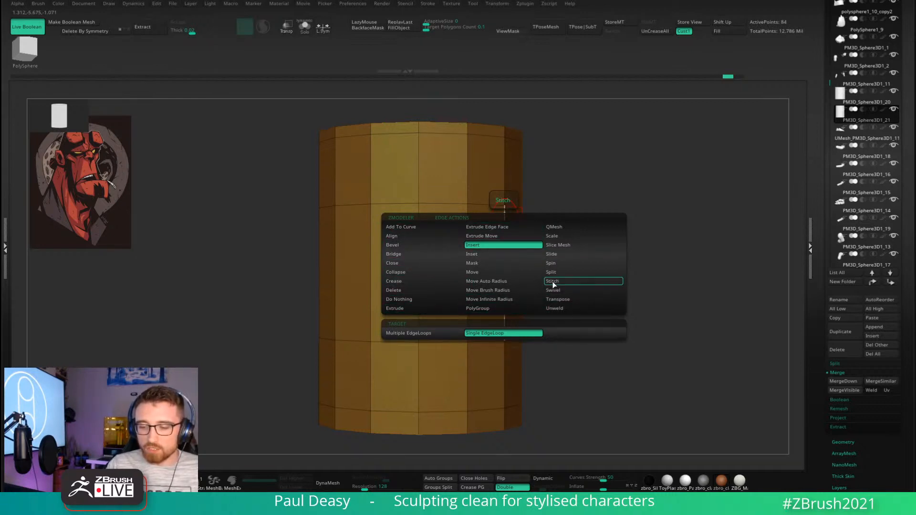
Set the polygon action to Extrude with A Single Poly as target, try it on individual cylinder faces and undo the extrusions.
{"action": "key", "text": "space"}
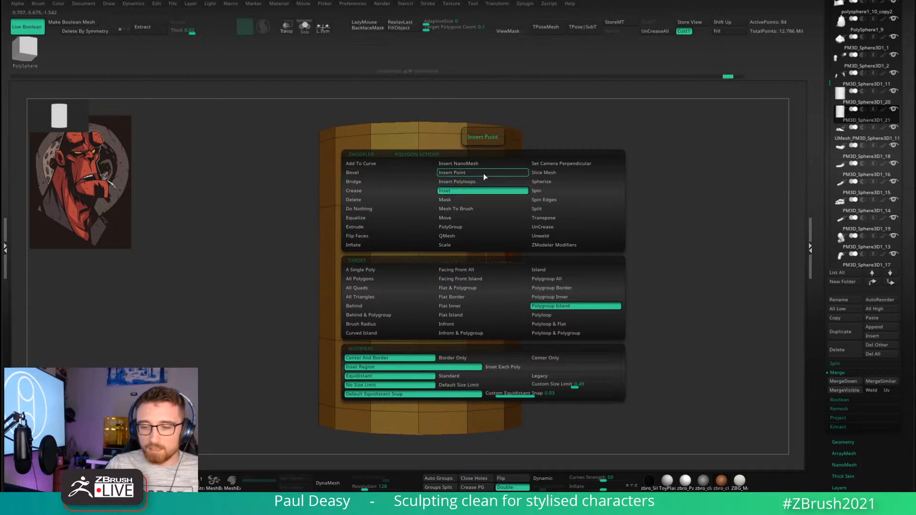
{"action": "left_click", "coordinate": [371, 228]}
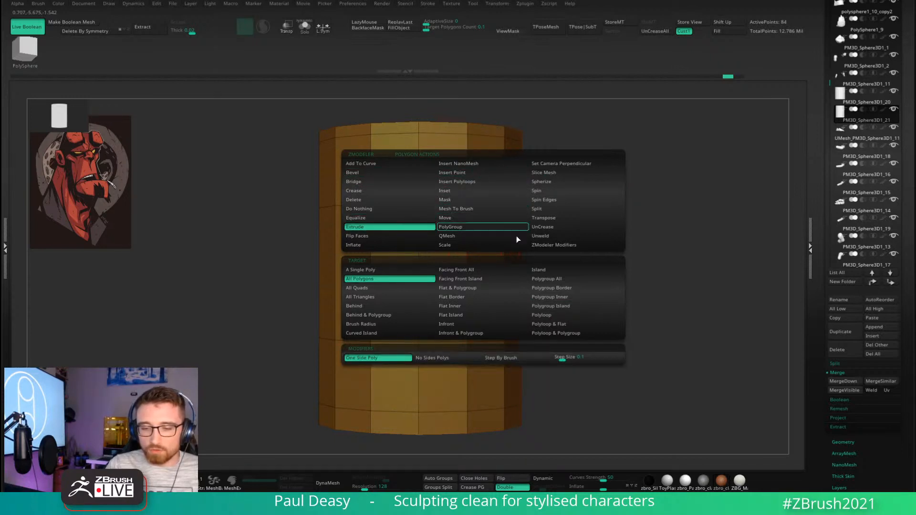
{"action": "left_click", "coordinate": [396, 270]}
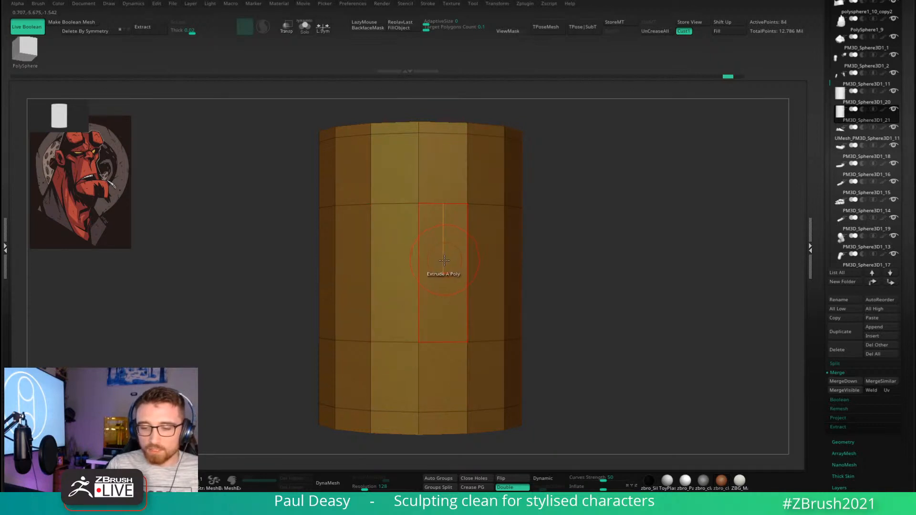
{"action": "left_click_drag", "start_coordinate": [443, 263], "coordinate": [452, 248]}
{"action": "key", "text": "ctrl+z"}
{"action": "left_click_drag", "start_coordinate": [513, 242], "coordinate": [541, 241]}
{"action": "key", "text": "ctrl+z"}
Switch the Extrude target to All Polygons, try thickening the whole cylinder outward and undo it.
{"action": "key", "text": "space"}
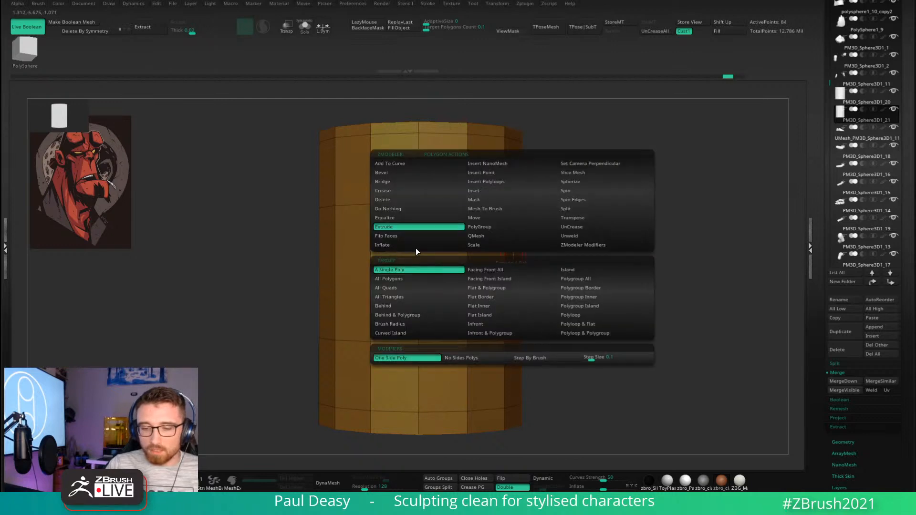
{"action": "left_click", "coordinate": [418, 279]}
{"action": "left_click_drag", "start_coordinate": [507, 271], "coordinate": [532, 255]}
{"action": "left_click_drag", "start_coordinate": [573, 208], "coordinate": [583, 229]}
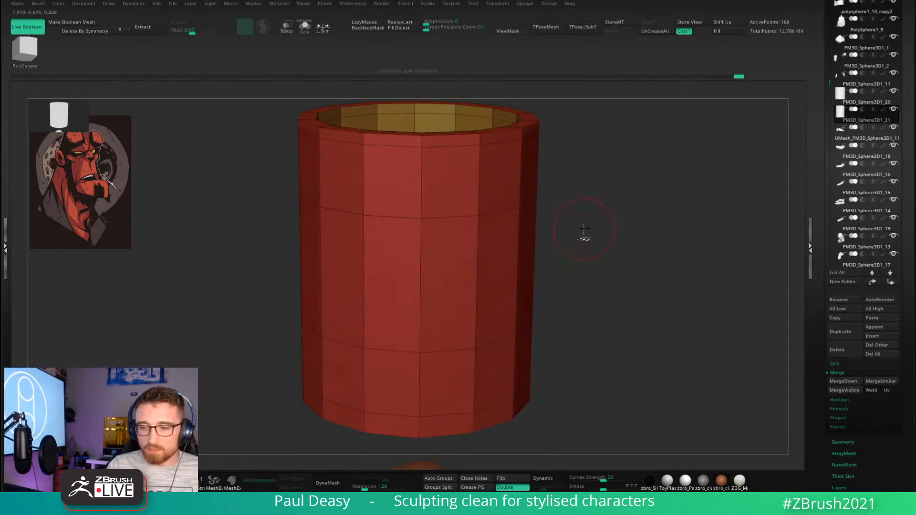
{"action": "key", "text": "ctrl+z"}
Review the extrude targets and try the Move point action on a point of the upper edge loop.
{"action": "key", "text": "space"}
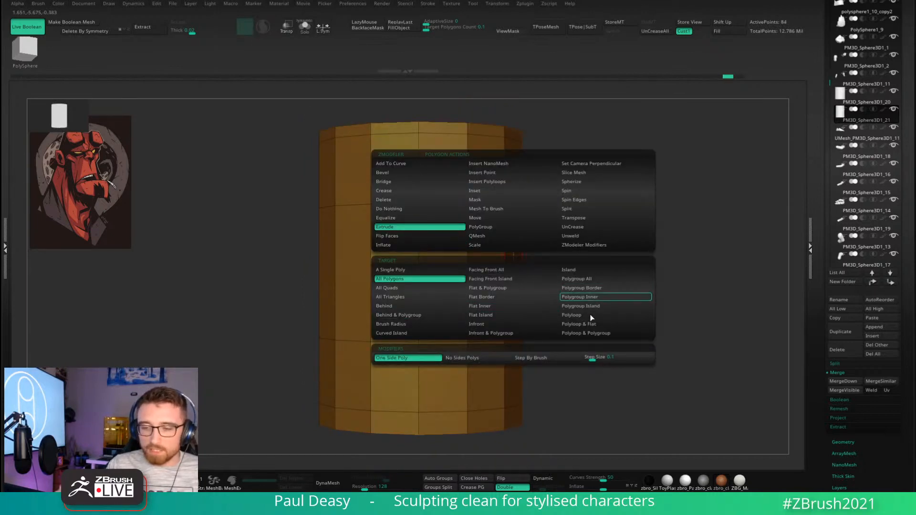
{"action": "key", "text": "space"}
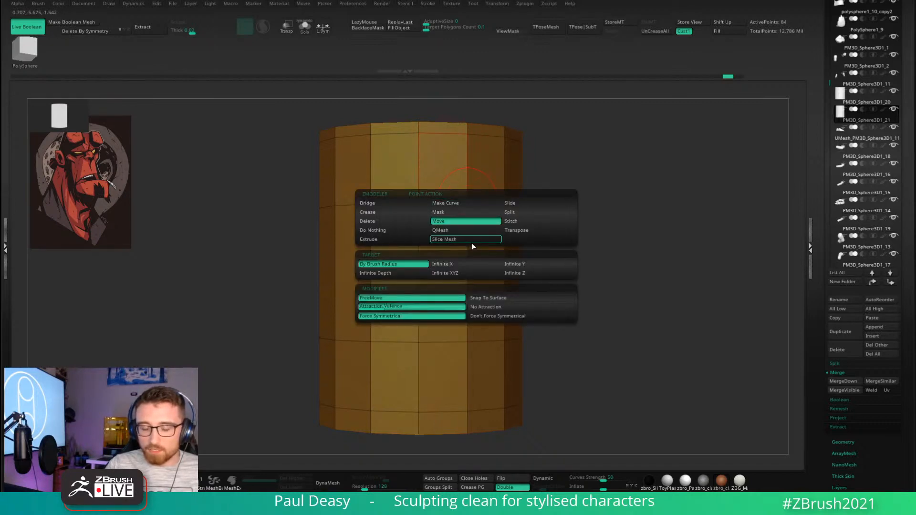
{"action": "left_click", "coordinate": [451, 221]}
{"action": "mouse_move", "coordinate": [468, 204]}
{"action": "left_mouse_down"}
{"action": "mouse_move", "coordinate": [466, 196]}
{"action": "mouse_move", "coordinate": [469, 205]}
{"action": "left_mouse_up"}
Switch the point action to Delete, try removing a point on the upper edge loop and undo it.
{"action": "key", "text": "space"}
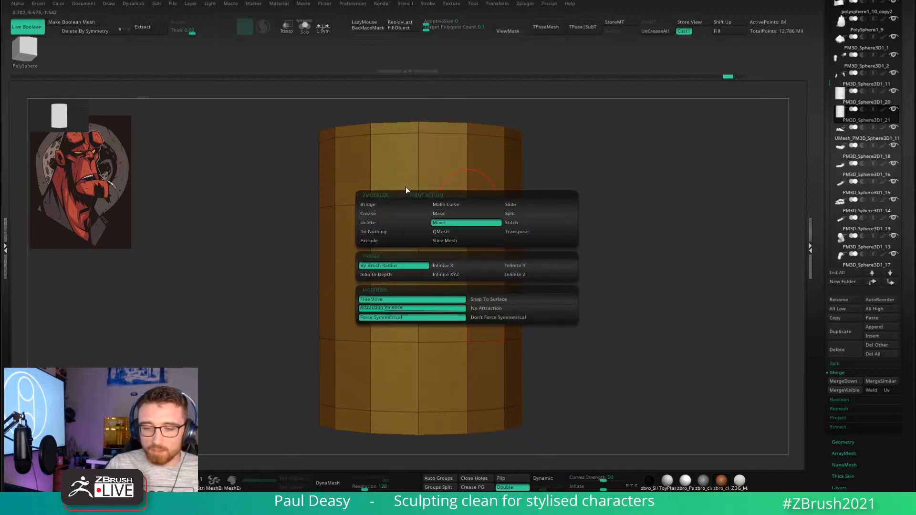
{"action": "left_click", "coordinate": [398, 223]}
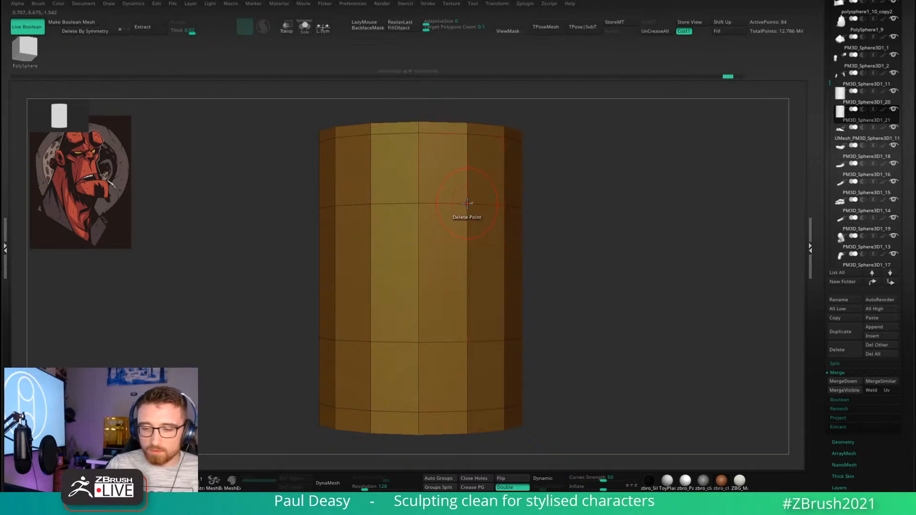
{"action": "left_click", "coordinate": [468, 204]}
{"action": "key", "text": "ctrl+z"}
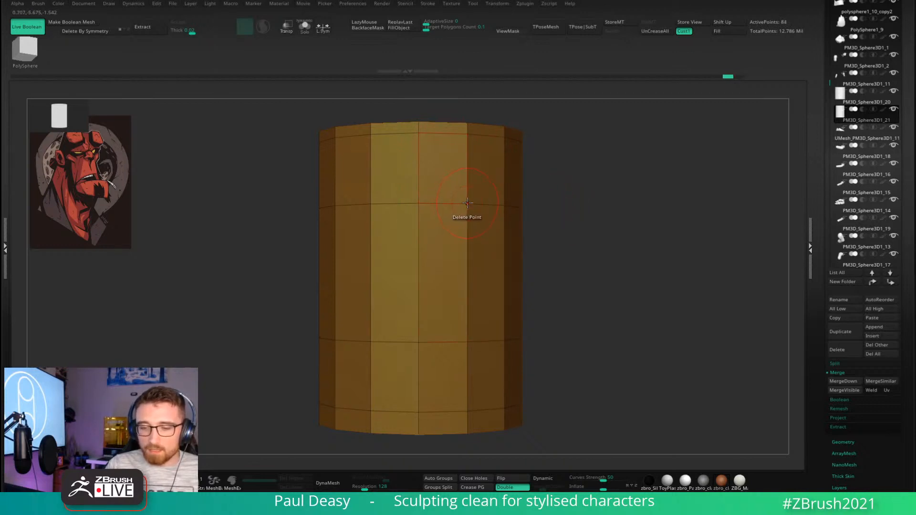
View the Stitch point action's options and set the point action back to Move.
{"action": "key", "text": "space"}
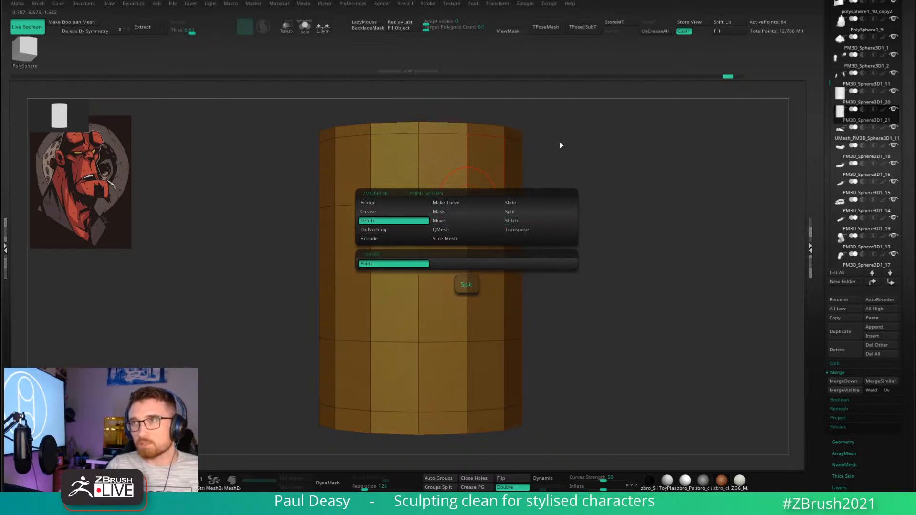
{"action": "left_click", "coordinate": [523, 221]}
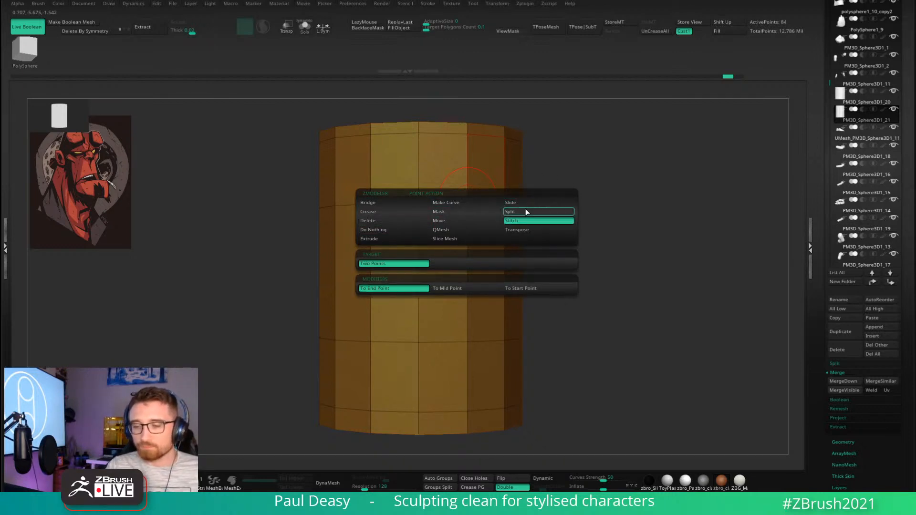
{"action": "left_click", "coordinate": [445, 219]}
{"action": "key", "text": "space"}
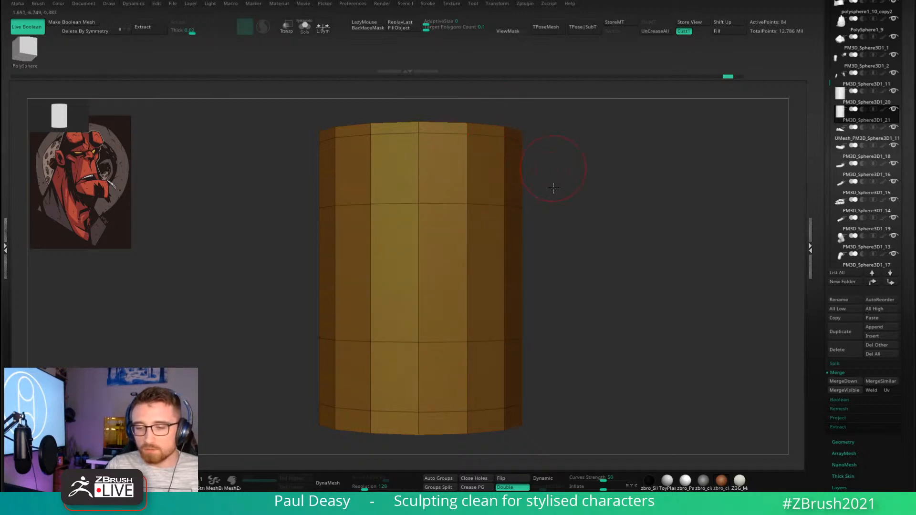
Set the polygon action to PolyGroup with Polyloop as the target.
{"action": "key", "text": "space"}
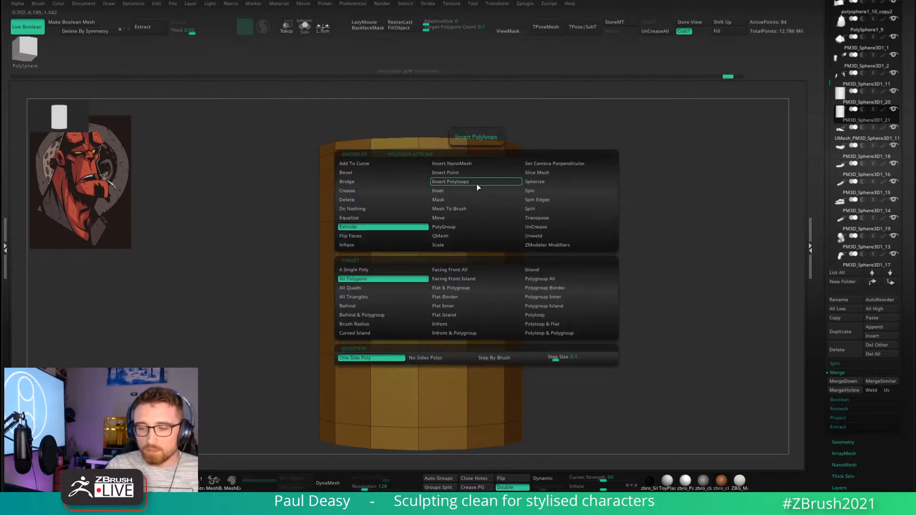
{"action": "left_click", "coordinate": [466, 227]}
{"action": "left_click", "coordinate": [556, 306]}
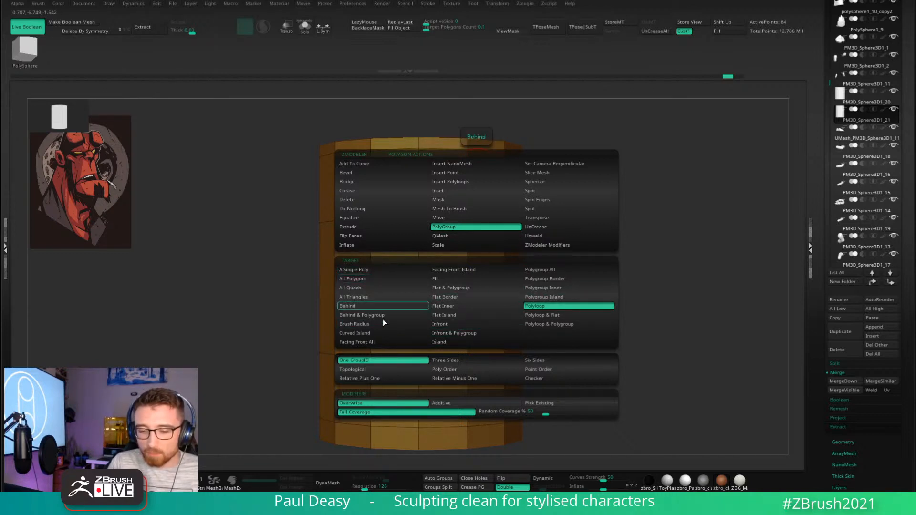
{"action": "left_click", "coordinate": [550, 309]}
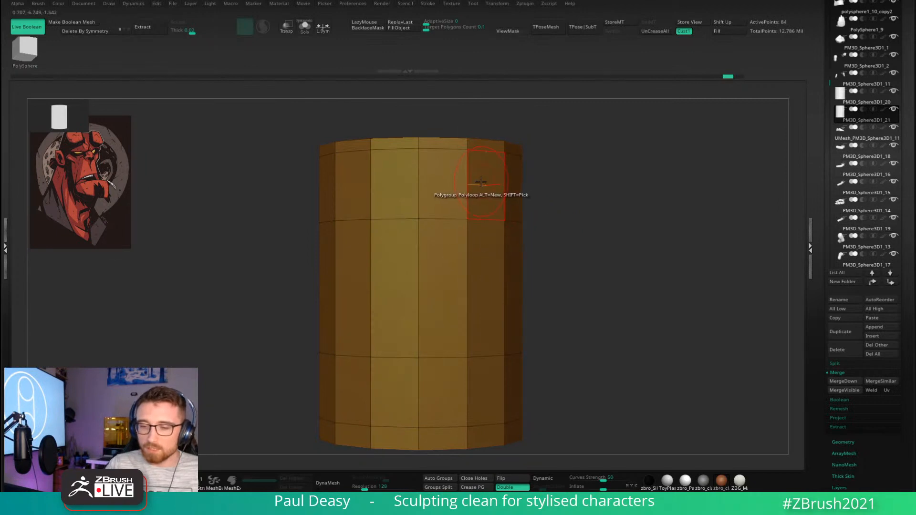
Try polygrouping a horizontal and a vertical loop of faces on the cylinder, undoing each one.
{"action": "right_click_drag", "start_coordinate": [478, 179], "coordinate": [601, 194], "text": "ctrl"}
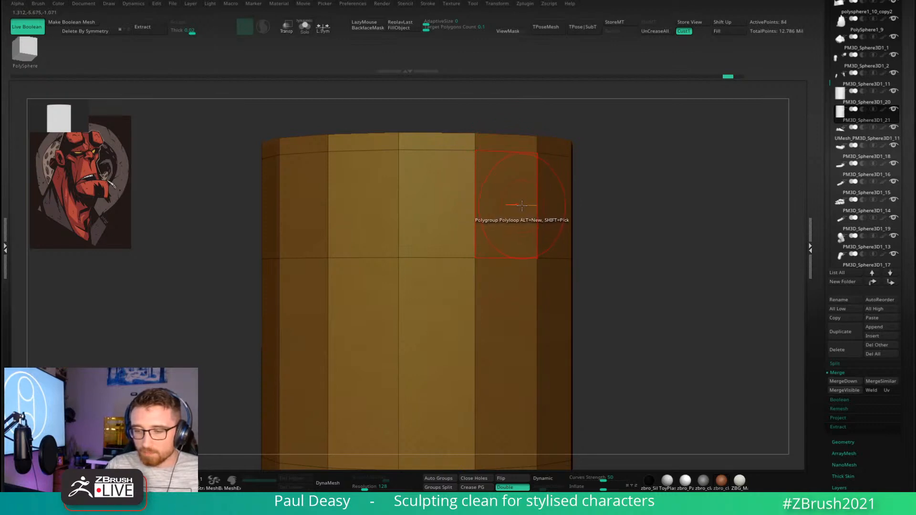
{"action": "left_click", "coordinate": [491, 204]}
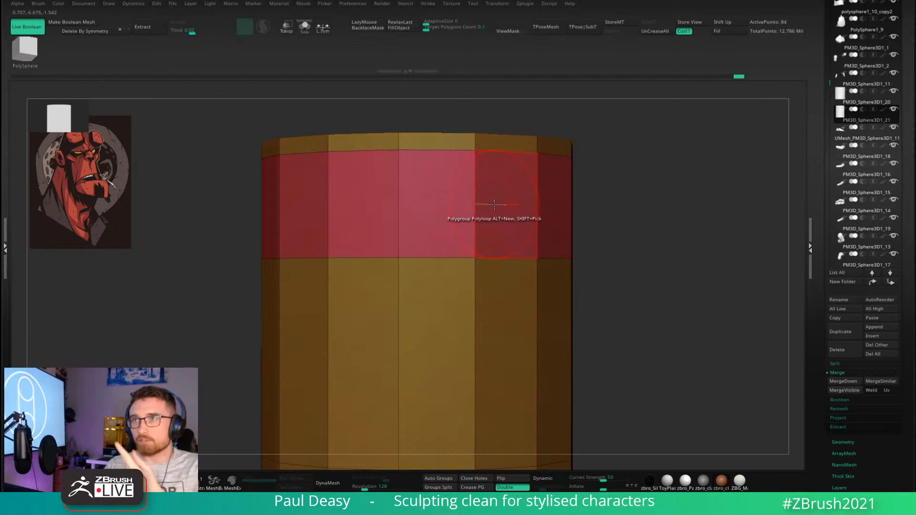
{"action": "key", "text": "ctrl+z"}
{"action": "left_click", "coordinate": [496, 245]}
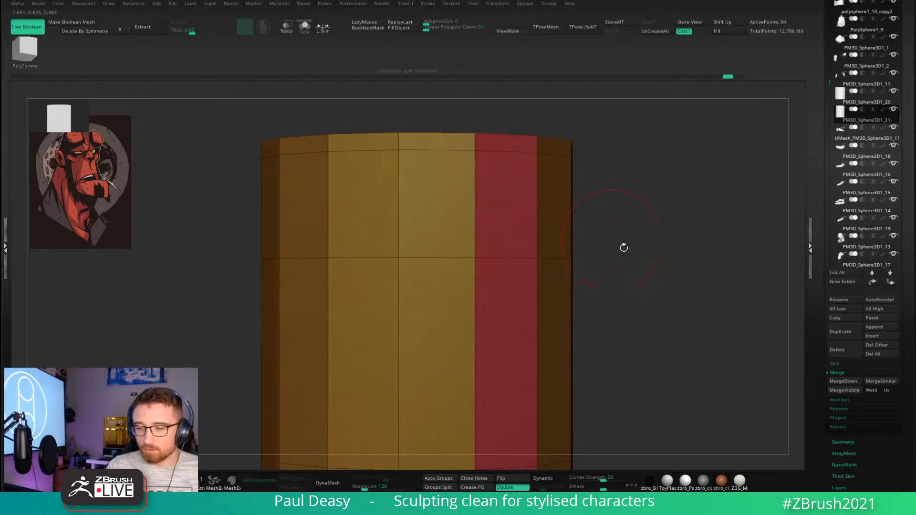
{"action": "left_click_drag", "start_coordinate": [623, 245], "coordinate": [596, 235]}
{"action": "key", "text": "ctrl+z"}
Polygroup the horizontal face bands just below the cylinder's top rim loop and just above its bottom rim loop.
{"action": "left_click", "coordinate": [491, 210]}
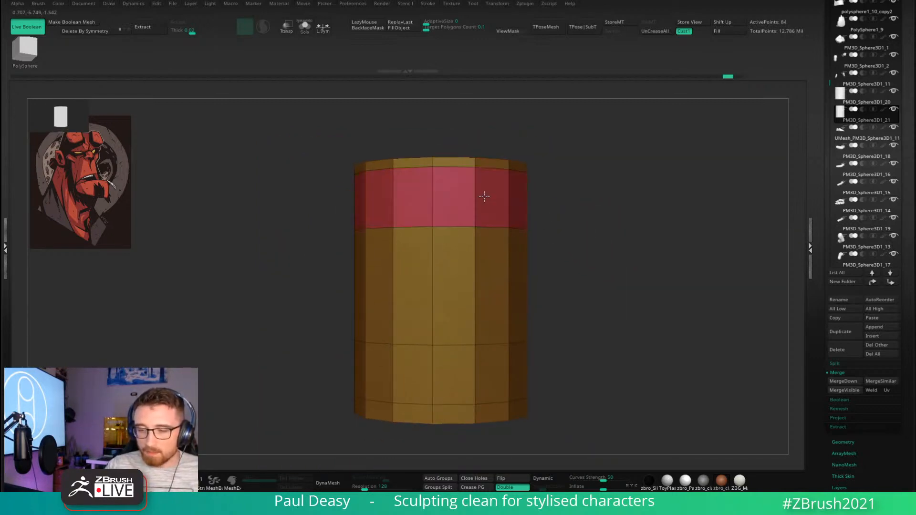
{"action": "left_click_drag", "start_coordinate": [546, 268], "coordinate": [582, 226]}
{"action": "left_click", "coordinate": [484, 306]}
{"action": "left_click_drag", "start_coordinate": [535, 306], "coordinate": [536, 312], "text": "alt"}
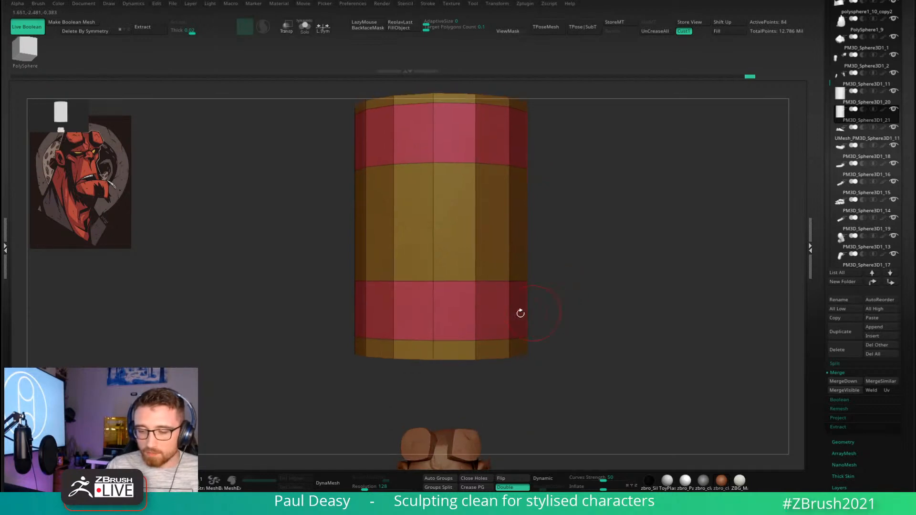
Set the polygon action to Extrude with Polygroup Island as the target.
{"action": "key", "text": "space"}
{"action": "left_click", "coordinate": [388, 227]}
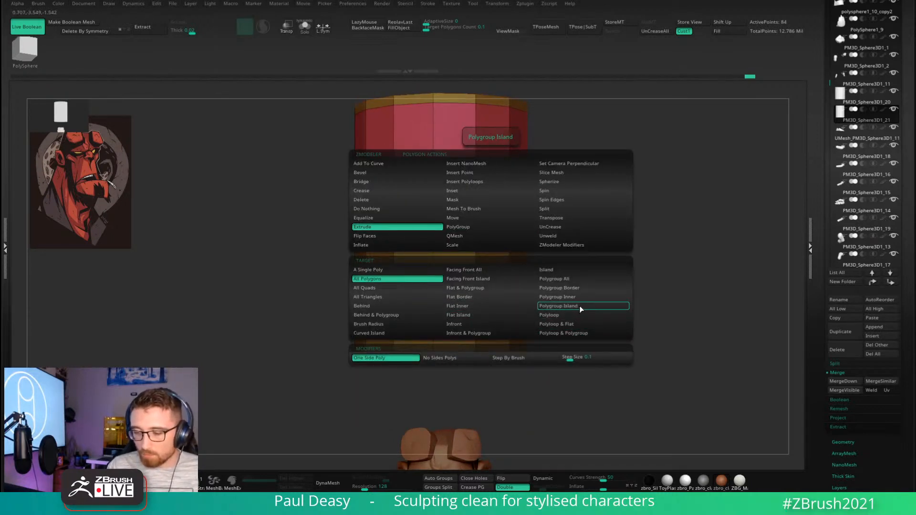
{"action": "left_click", "coordinate": [579, 306]}
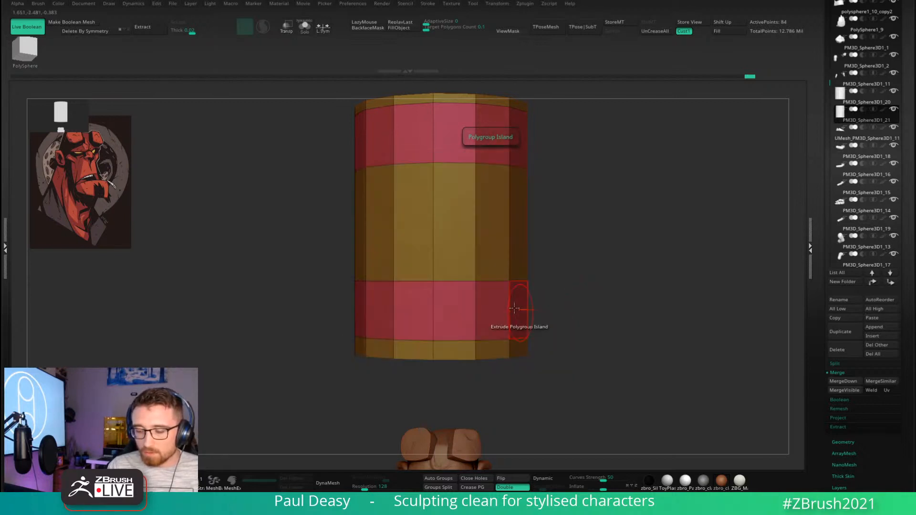
{"action": "key", "text": "space"}
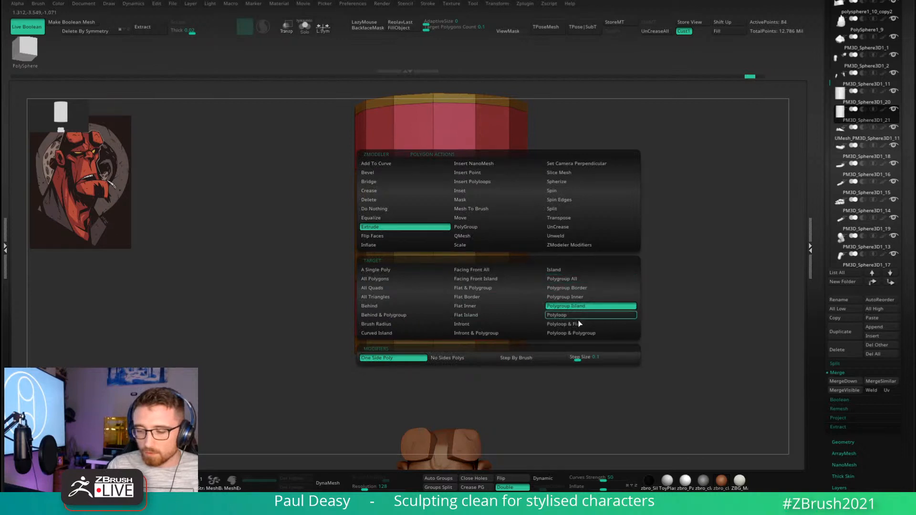
{"action": "left_click_drag", "start_coordinate": [585, 295], "coordinate": [565, 248]}
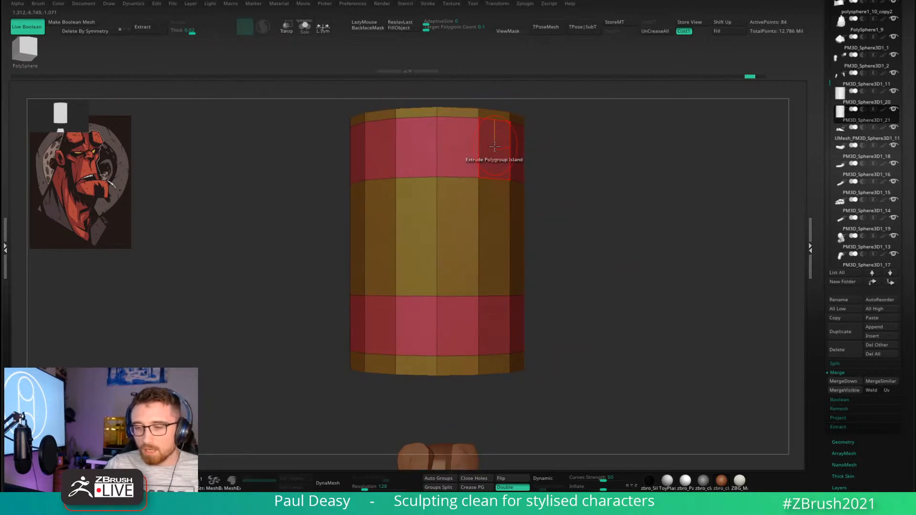
{"action": "key", "text": "space"}
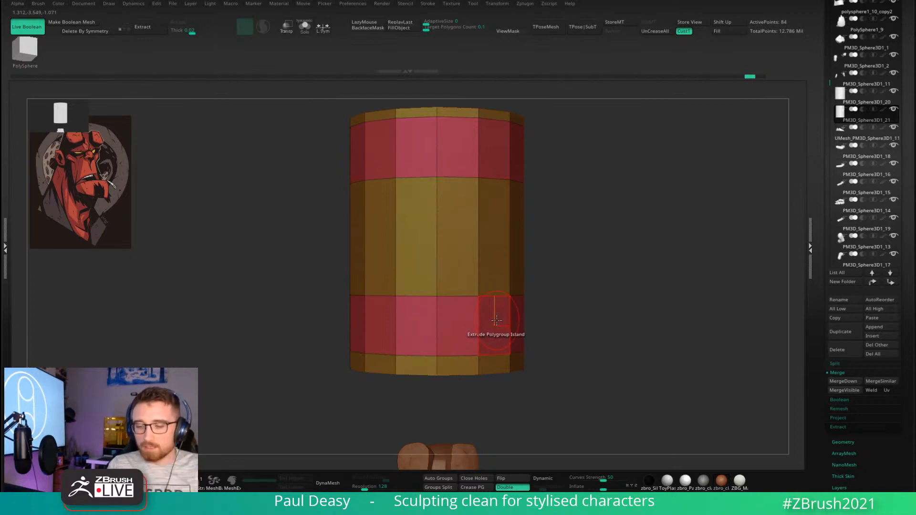
Try extruding only the cylinder's lower pink band outward as a polygroup island, undoing each attempt.
{"action": "left_click_drag", "start_coordinate": [495, 320], "coordinate": [585, 290]}
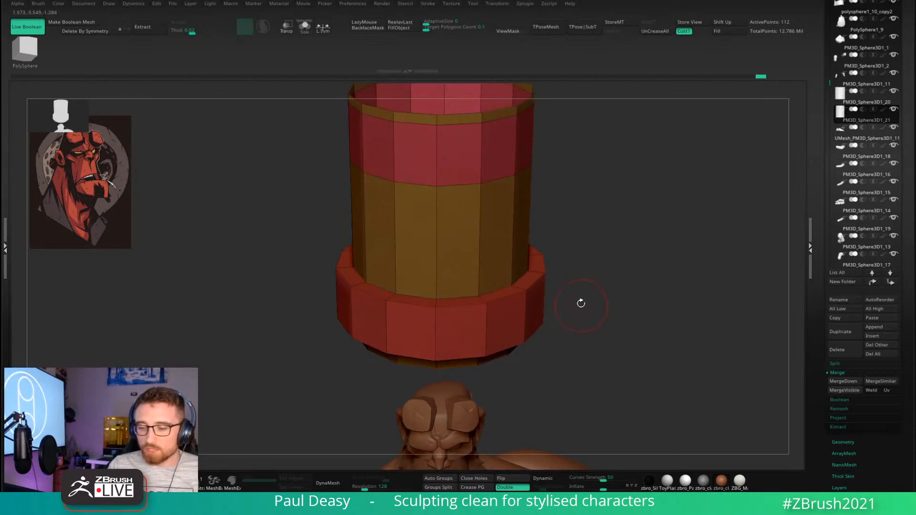
{"action": "key", "text": "ctrl+z"}
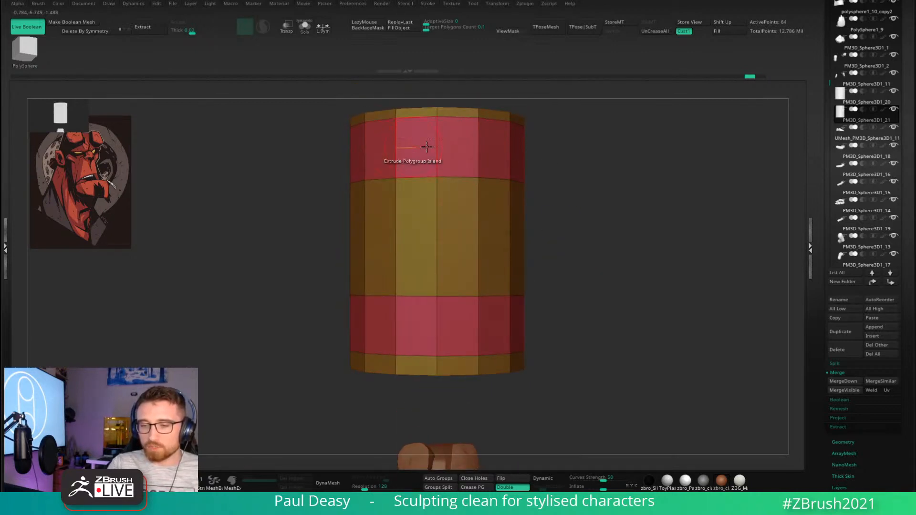
{"action": "left_click_drag", "start_coordinate": [490, 321], "coordinate": [510, 339]}
{"action": "key", "text": "ctrl+z"}
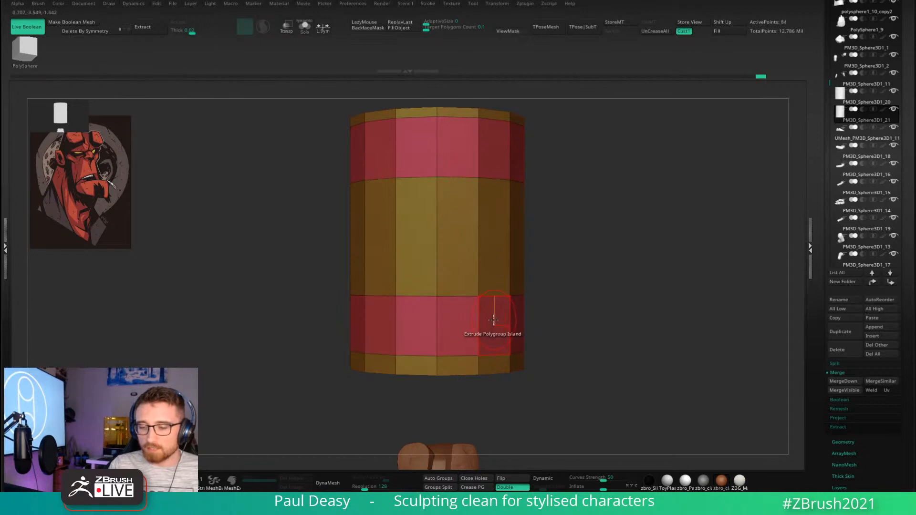
Set the Extrude target to Polygroup All and extrude both pink bands of the cylinder outward together.
{"action": "right_click", "coordinate": [491, 321]}
{"action": "left_click", "coordinate": [567, 281]}
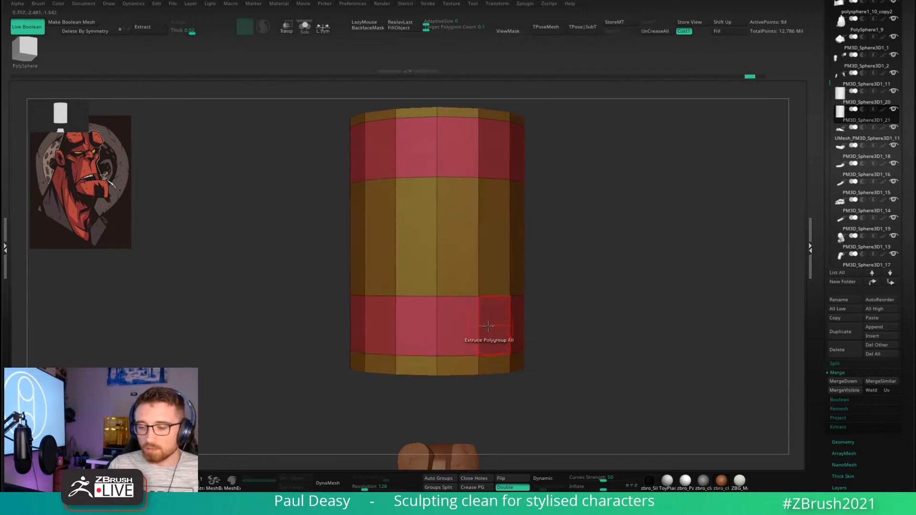
{"action": "left_click_drag", "start_coordinate": [496, 324], "coordinate": [512, 326]}
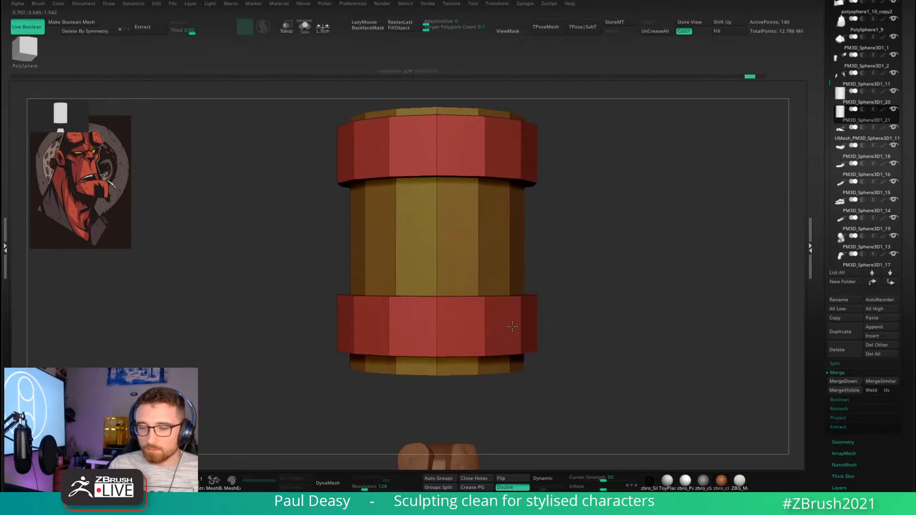
{"action": "key", "text": "ctrl+z"}
{"action": "right_click_drag", "start_coordinate": [589, 295], "coordinate": [558, 288], "text": "ctrl"}
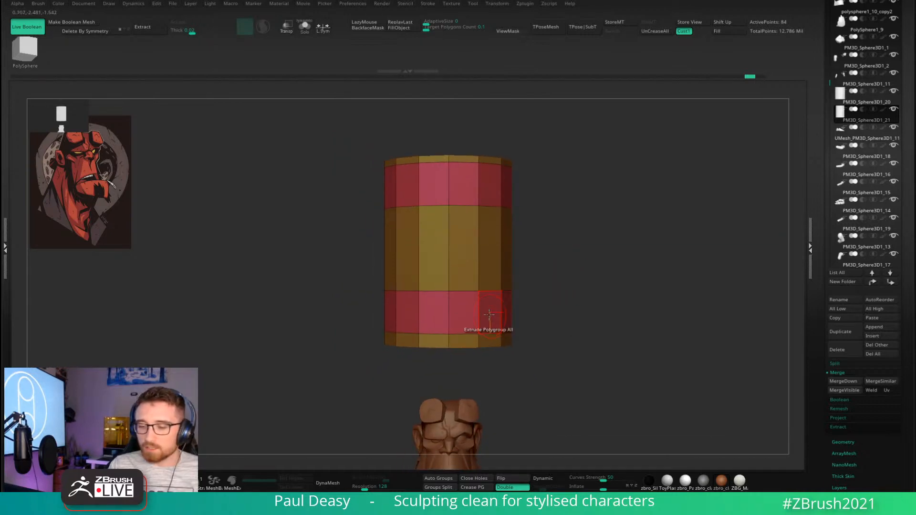
{"action": "left_click_drag", "start_coordinate": [508, 308], "coordinate": [503, 316]}
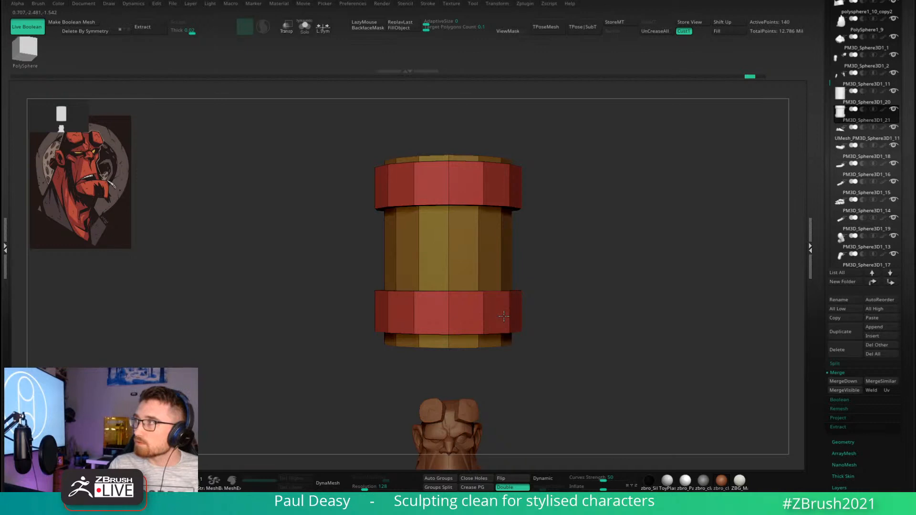
Mask everything below the cylinder's top rim, lower the rim by about 0.06 and clear the mask.
{"action": "right_click_drag", "start_coordinate": [501, 315], "coordinate": [571, 222]}
{"action": "right_click_drag", "start_coordinate": [441, 228], "coordinate": [489, 238], "text": "ctrl"}
{"action": "right_click_drag", "start_coordinate": [511, 188], "coordinate": [510, 217], "text": "alt"}
{"action": "left_click_drag", "start_coordinate": [296, 109], "coordinate": [593, 126], "text": "ctrl+shift"}
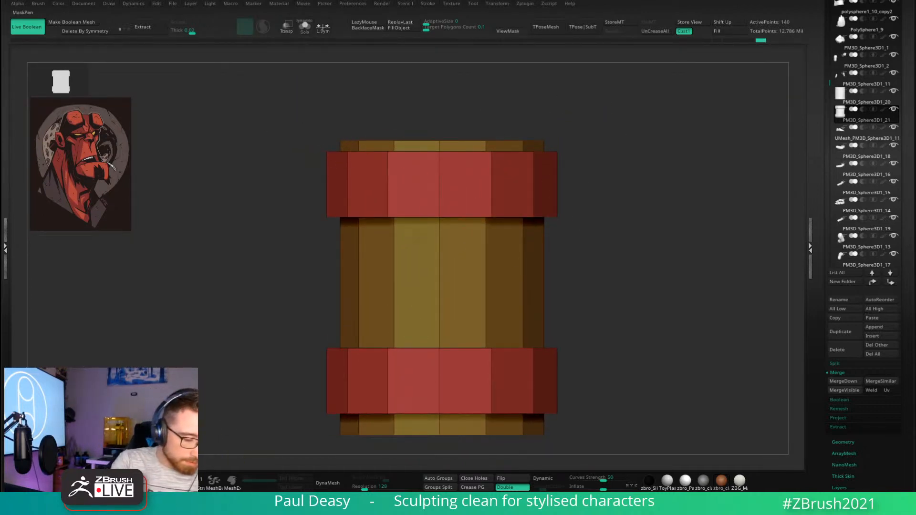
{"action": "left_click_drag", "start_coordinate": [284, 106], "coordinate": [646, 147], "text": "ctrl"}
{"action": "key", "text": "w"}
{"action": "left_click", "coordinate": [638, 147], "text": "ctrl"}
{"action": "left_click_drag", "start_coordinate": [481, 249], "coordinate": [669, 139], "text": "alt"}
{"action": "left_click_drag", "start_coordinate": [630, 120], "coordinate": [631, 123]}
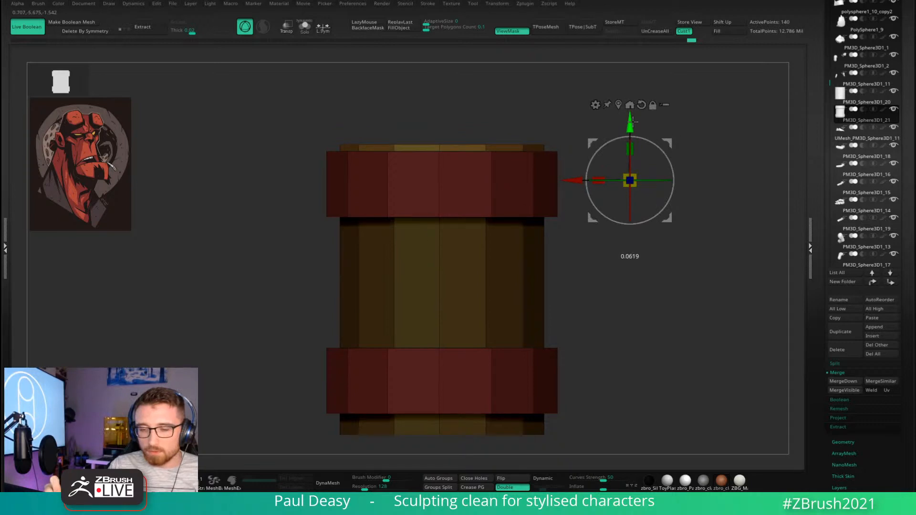
{"action": "key", "text": "q"}
{"action": "left_click_drag", "start_coordinate": [646, 209], "coordinate": [645, 188], "text": "alt"}
{"action": "mouse_move", "coordinate": [639, 205]}
{"action": "left_mouse_down", "text": "ctrl"}
{"action": "mouse_move", "coordinate": [651, 219]}
{"action": "mouse_move", "coordinate": [635, 204]}
{"action": "mouse_move", "coordinate": [619, 237]}
{"action": "mouse_move", "coordinate": [542, 232]}
{"action": "mouse_move", "coordinate": [541, 293]}
{"action": "mouse_move", "coordinate": [556, 273]}
{"action": "mouse_move", "coordinate": [542, 263]}
{"action": "left_mouse_up", "text": "ctrl"}
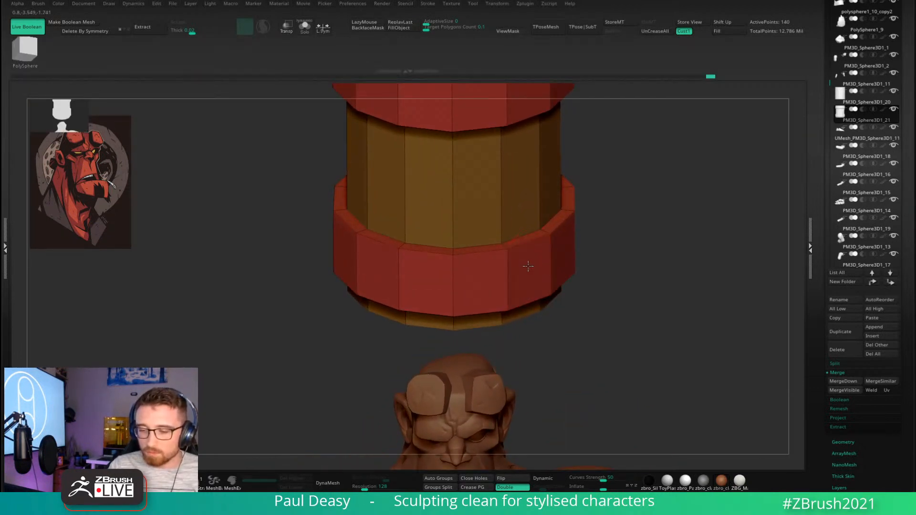
Put the whole cylinder into one polygroup, then regroup the lower band's outer faces with PolyGroup on a Polyloop target.
{"action": "key", "text": "space"}
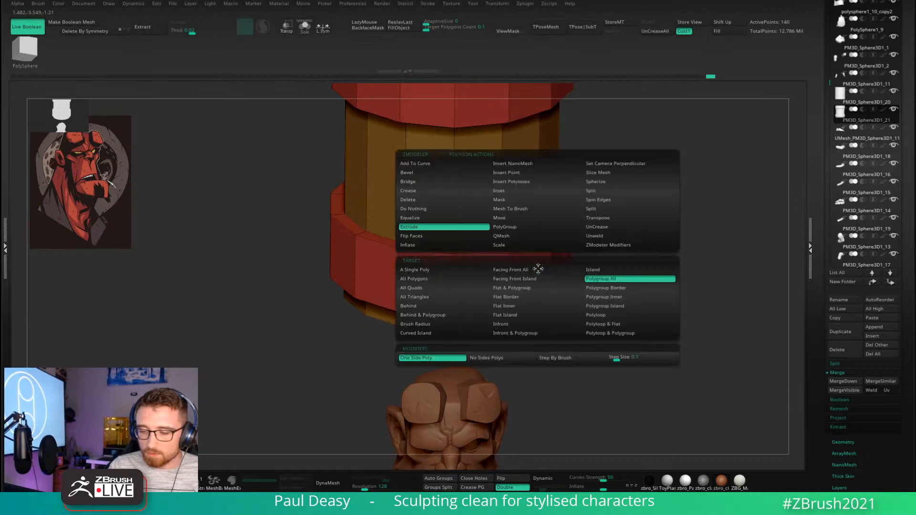
{"action": "left_click", "coordinate": [508, 227]}
{"action": "left_click", "coordinate": [612, 305]}
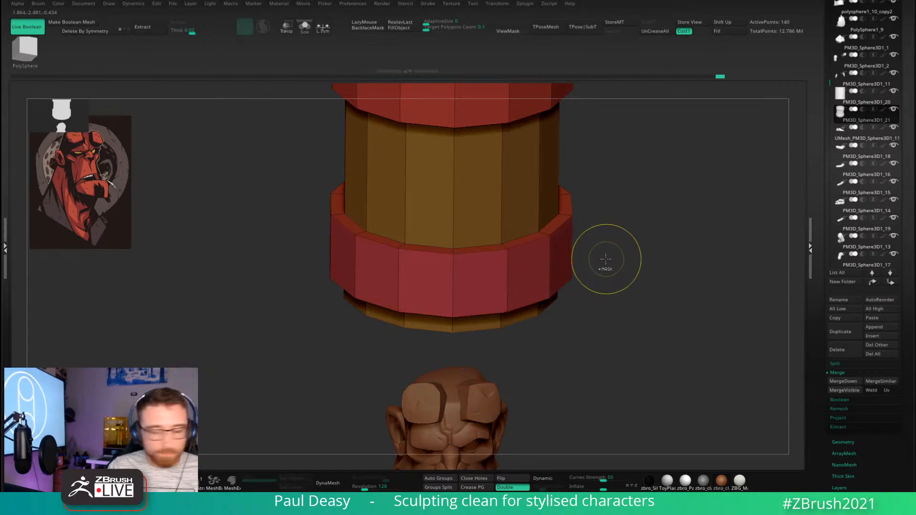
{"action": "key", "text": "ctrl+w"}
{"action": "left_click", "coordinate": [536, 270]}
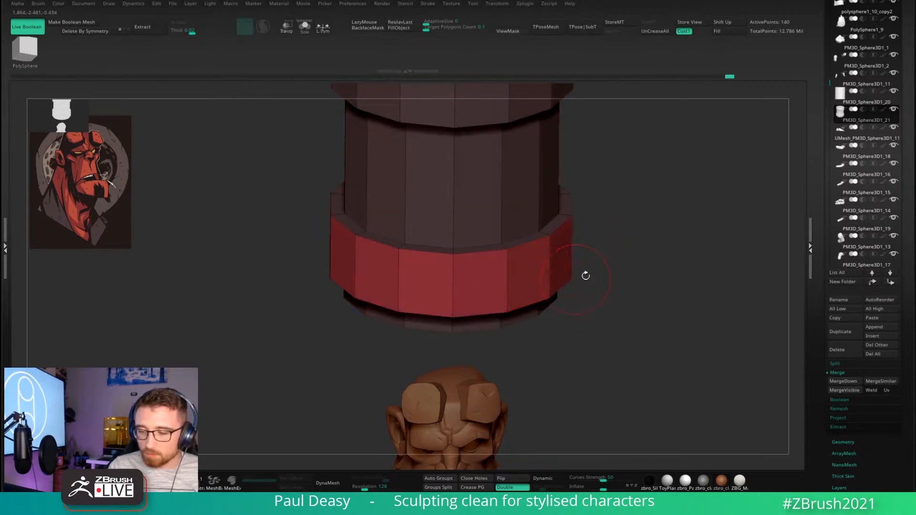
{"action": "left_click_drag", "start_coordinate": [587, 274], "coordinate": [523, 272]}
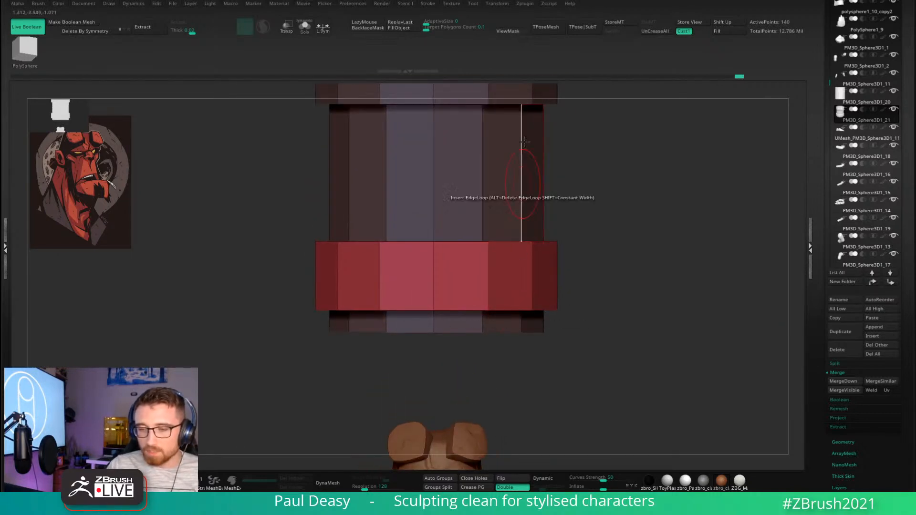
{"action": "left_click_drag", "start_coordinate": [615, 233], "coordinate": [606, 218], "text": "alt"}
{"action": "right_click_drag", "start_coordinate": [520, 264], "coordinate": [496, 264]}
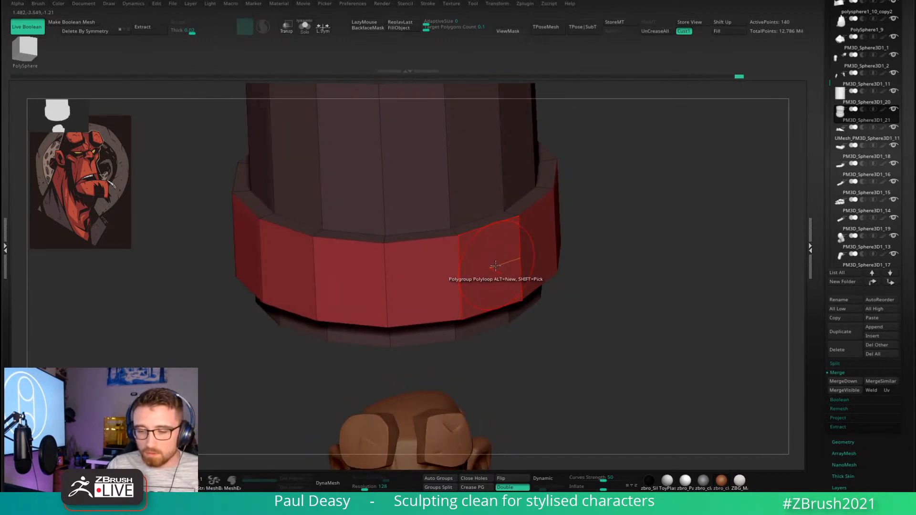
{"action": "key", "text": "space"}
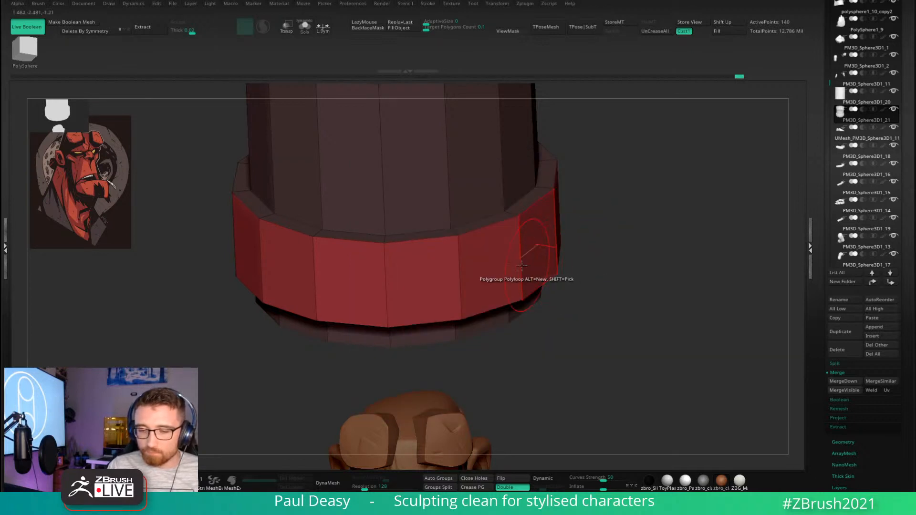
{"action": "key", "text": "b"}
{"action": "key", "text": "m"}
{"action": "key", "text": "v"}
{"action": "key", "text": "w"}
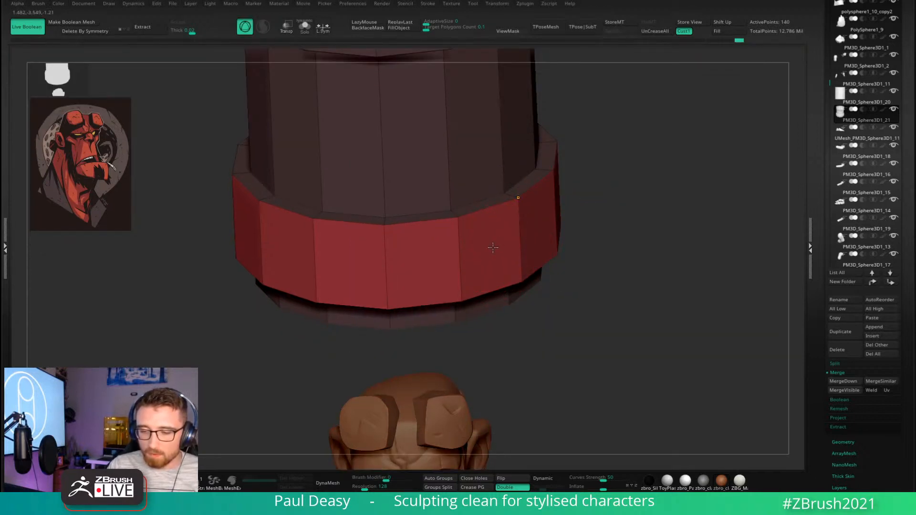
{"action": "key", "text": "q"}
{"action": "mouse_move", "coordinate": [563, 213]}
{"action": "left_mouse_down"}
{"action": "mouse_move", "coordinate": [570, 229]}
{"action": "mouse_move", "coordinate": [520, 235]}
{"action": "mouse_move", "coordinate": [525, 259]}
{"action": "left_mouse_up"}
{"action": "key", "text": "b"}
{"action": "key", "text": "z"}
{"action": "key", "text": "m"}
Insert a horizontal edge loop around the middle of the lower band and isolate the band's outer faces.
{"action": "left_click", "coordinate": [522, 254]}
{"action": "left_click", "coordinate": [527, 260], "text": "ctrl+shift"}
{"action": "mouse_move", "coordinate": [580, 249]}
{"action": "left_mouse_down", "text": "alt"}
{"action": "mouse_move", "coordinate": [594, 238]}
{"action": "mouse_move", "coordinate": [595, 259]}
{"action": "mouse_move", "coordinate": [601, 221]}
{"action": "mouse_move", "coordinate": [611, 219]}
{"action": "mouse_move", "coordinate": [617, 239]}
{"action": "mouse_move", "coordinate": [602, 233]}
{"action": "mouse_move", "coordinate": [589, 356]}
{"action": "left_mouse_up", "text": "alt"}
Center the gizmo on the isolated lower band, expand the band slightly outward and show the full cylinder again.
{"action": "key", "text": "w"}
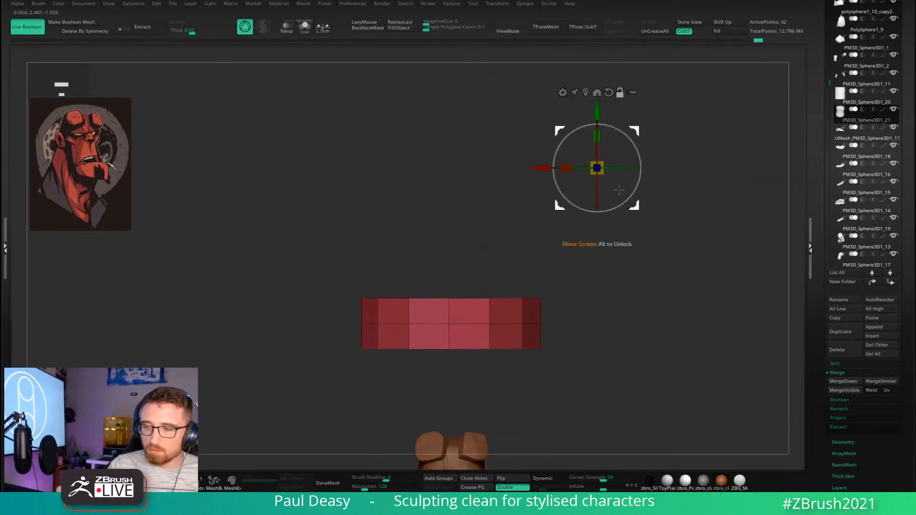
{"action": "left_click", "coordinate": [584, 93]}
{"action": "left_click_drag", "start_coordinate": [567, 270], "coordinate": [667, 207], "text": "alt"}
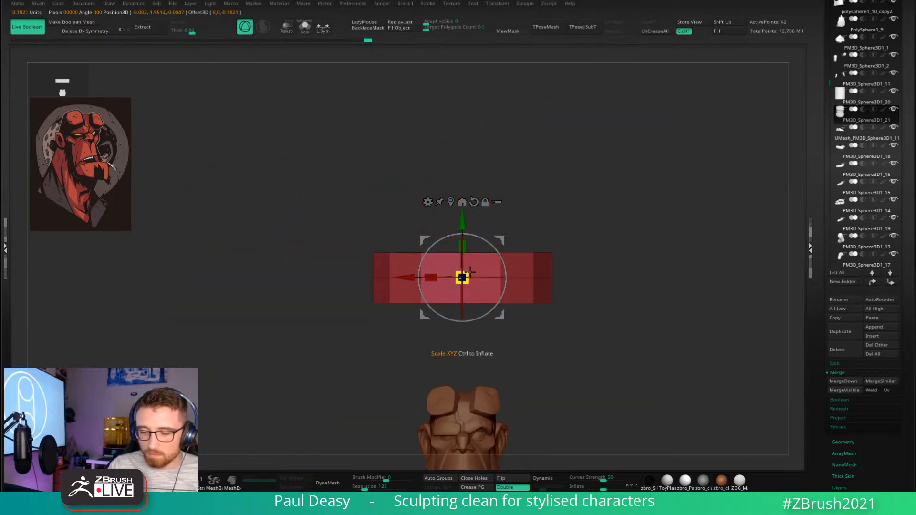
{"action": "left_click_drag", "start_coordinate": [465, 276], "coordinate": [550, 240]}
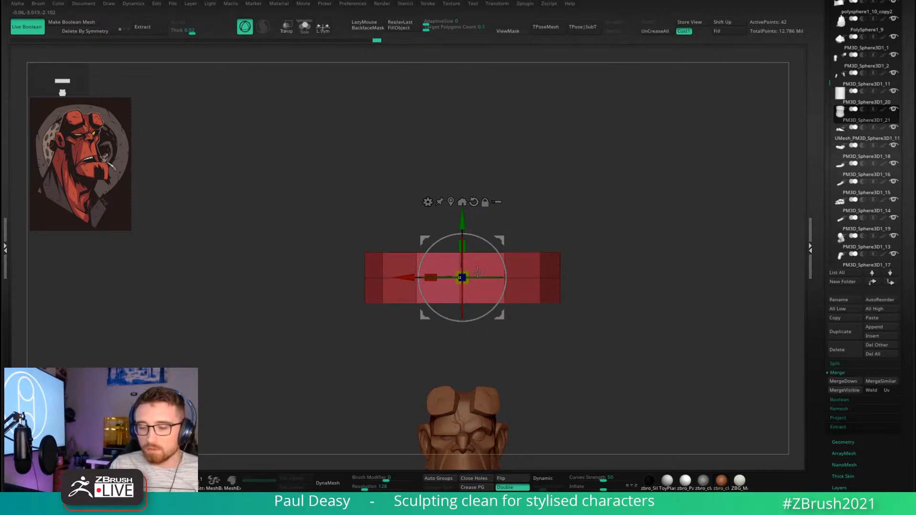
{"action": "key", "text": "ctrl+z"}
{"action": "left_click_drag", "start_coordinate": [467, 273], "coordinate": [636, 259]}
{"action": "left_click", "coordinate": [599, 234], "text": "ctrl+shift"}
{"action": "key", "text": "q"}
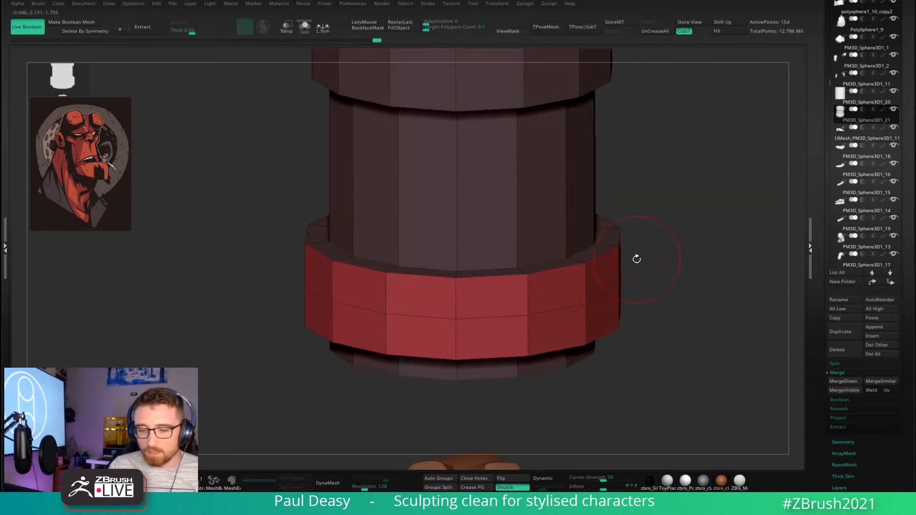
Inspect the lower band in isolation, then stretch the whole cylinder slightly taller along its vertical axis.
{"action": "left_click", "coordinate": [633, 257], "text": "ctrl+shift"}
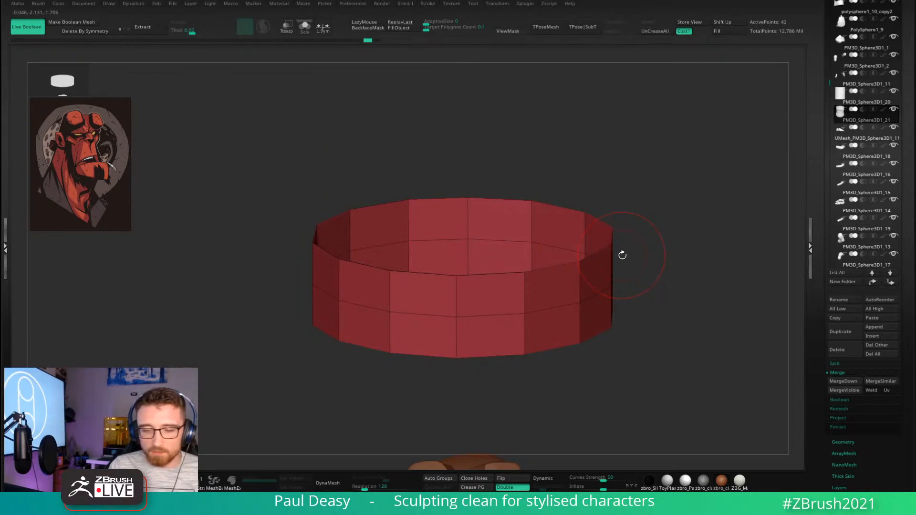
{"action": "key", "text": "w"}
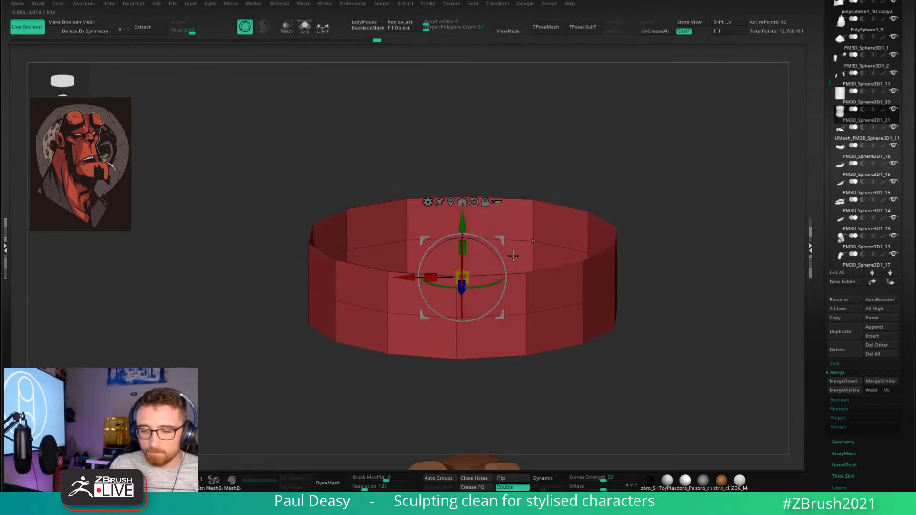
{"action": "left_click", "coordinate": [673, 215], "text": "ctrl+shift"}
{"action": "key", "text": "q"}
{"action": "left_click_drag", "start_coordinate": [672, 243], "coordinate": [620, 219], "text": "shift"}
{"action": "key", "text": "w"}
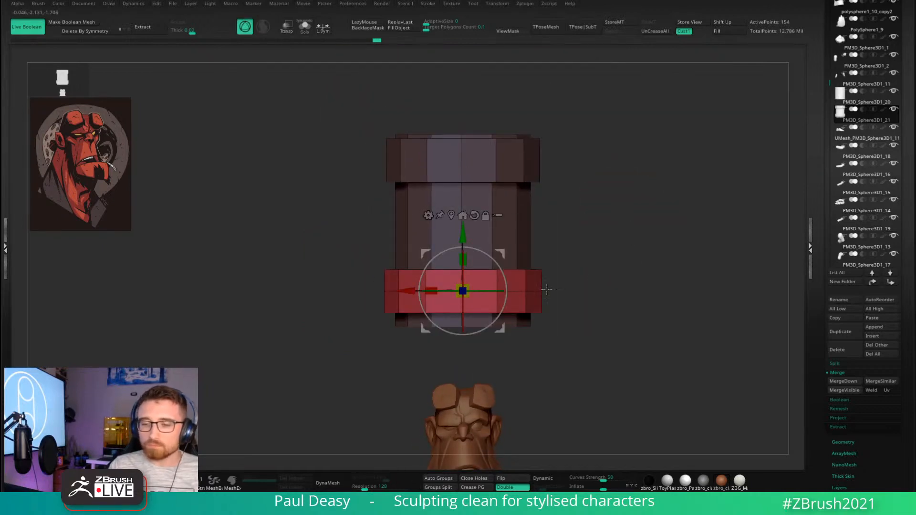
{"action": "left_click_drag", "start_coordinate": [462, 260], "coordinate": [467, 240]}
{"action": "left_click_drag", "start_coordinate": [568, 204], "coordinate": [571, 213], "text": "alt"}
{"action": "key", "text": "q"}
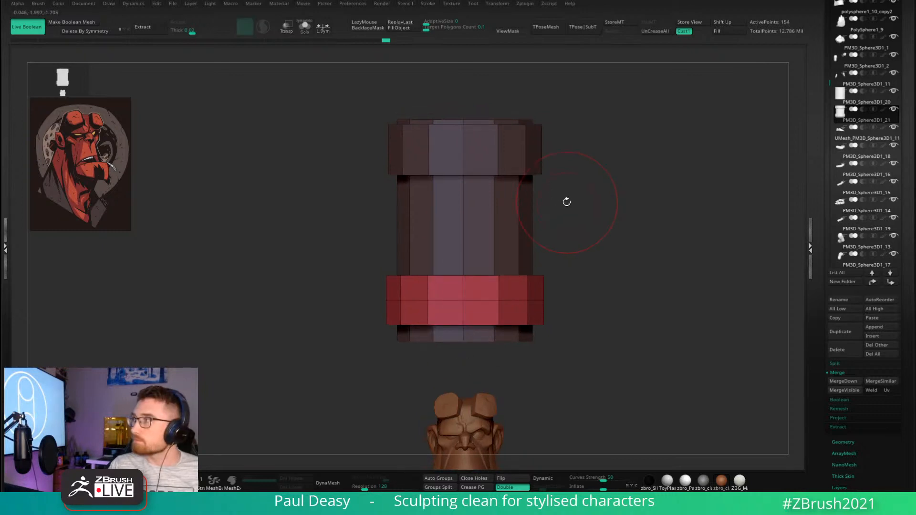
Mask everything except the lower edge of the upper band, move that edge slightly down and clear the mask.
{"action": "key", "text": "space"}
{"action": "mouse_move", "coordinate": [347, 221]}
{"action": "left_mouse_down", "text": "ctrl"}
{"action": "mouse_move", "coordinate": [578, 182]}
{"action": "mouse_move", "coordinate": [594, 141]}
{"action": "left_mouse_up", "text": "ctrl"}
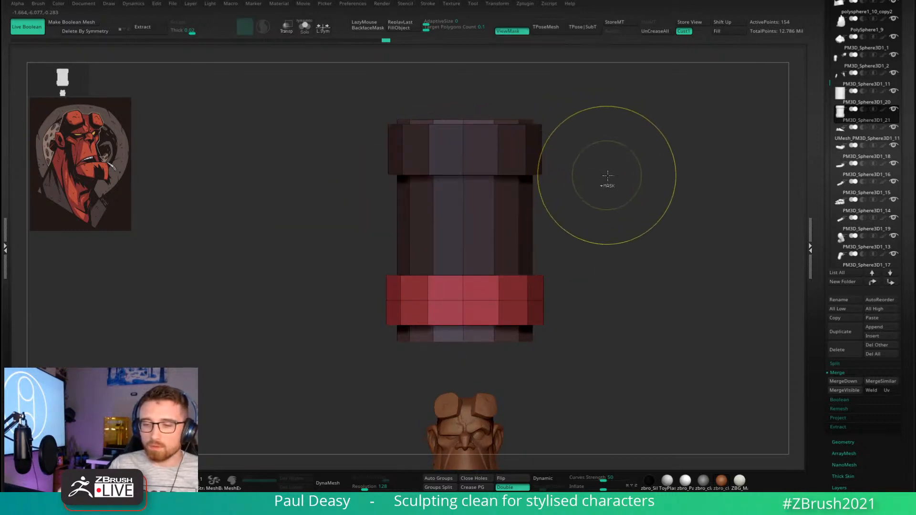
{"action": "key", "text": "ctrl+a"}
{"action": "key", "text": "w"}
{"action": "key", "text": "q"}
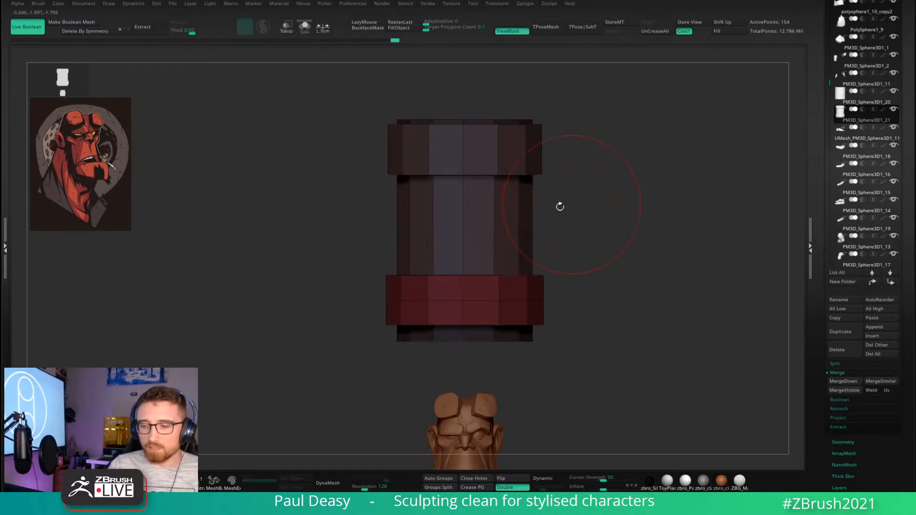
{"action": "left_click", "coordinate": [603, 176], "text": "ctrl"}
{"action": "left_click_drag", "start_coordinate": [331, 253], "coordinate": [583, 150], "text": "ctrl"}
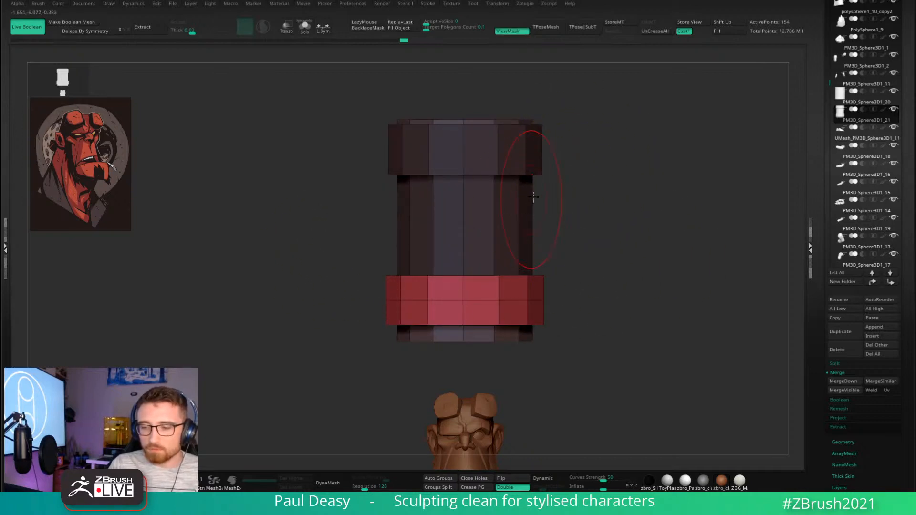
{"action": "key", "text": "w"}
{"action": "left_click_drag", "start_coordinate": [464, 299], "coordinate": [618, 216], "text": "alt"}
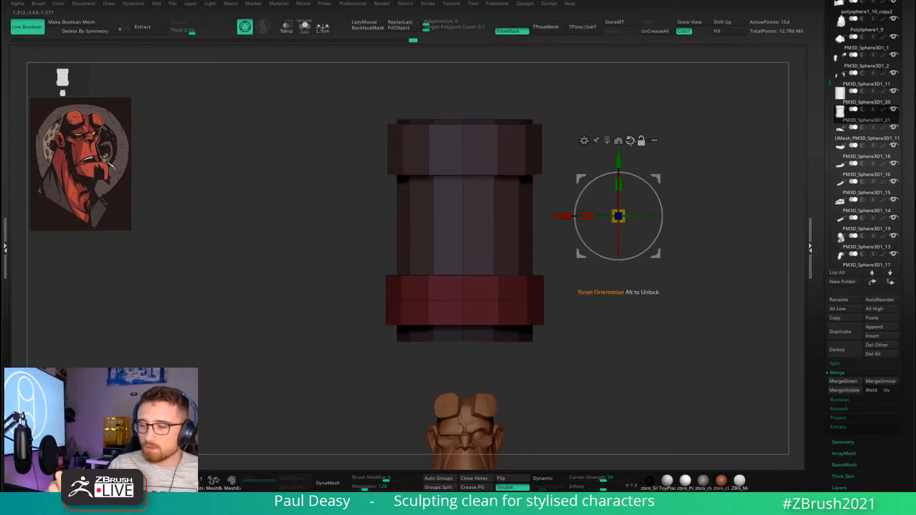
{"action": "left_click_drag", "start_coordinate": [618, 158], "coordinate": [599, 316]}
{"action": "key", "text": "q"}
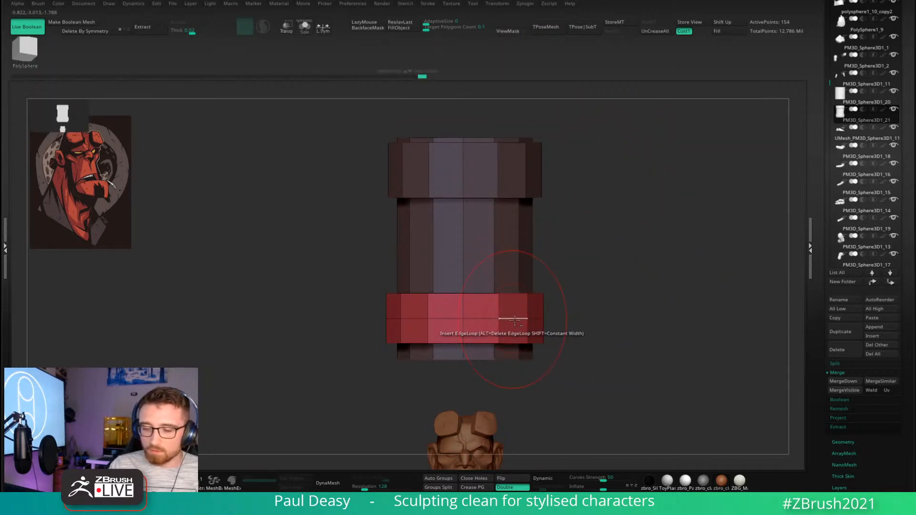
Delete the lower band's middle edge loop, then mask all but the band's upper edge and move that edge slightly up.
{"action": "left_click", "coordinate": [514, 319], "text": "alt"}
{"action": "left_click_drag", "start_coordinate": [340, 264], "coordinate": [613, 308], "text": "ctrl"}
{"action": "left_click", "coordinate": [617, 302], "text": "ctrl"}
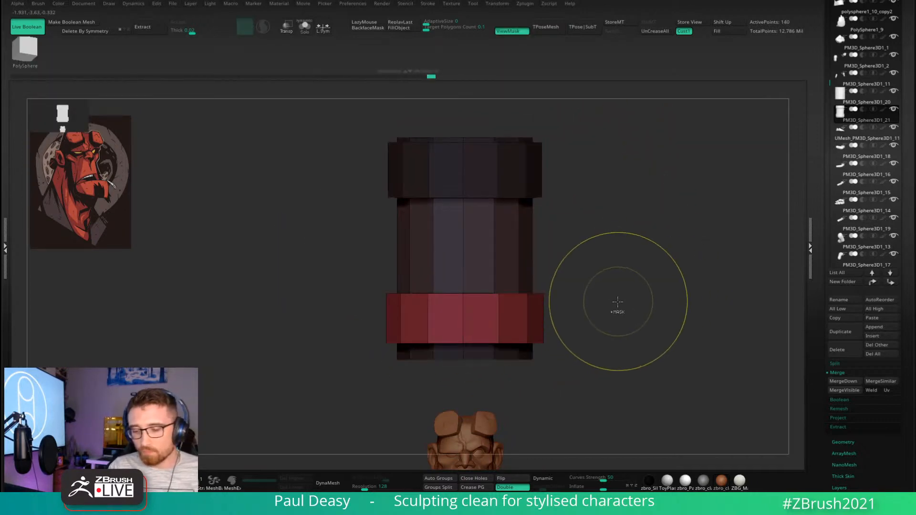
{"action": "key", "text": "w"}
{"action": "left_click_drag", "start_coordinate": [618, 183], "coordinate": [618, 177]}
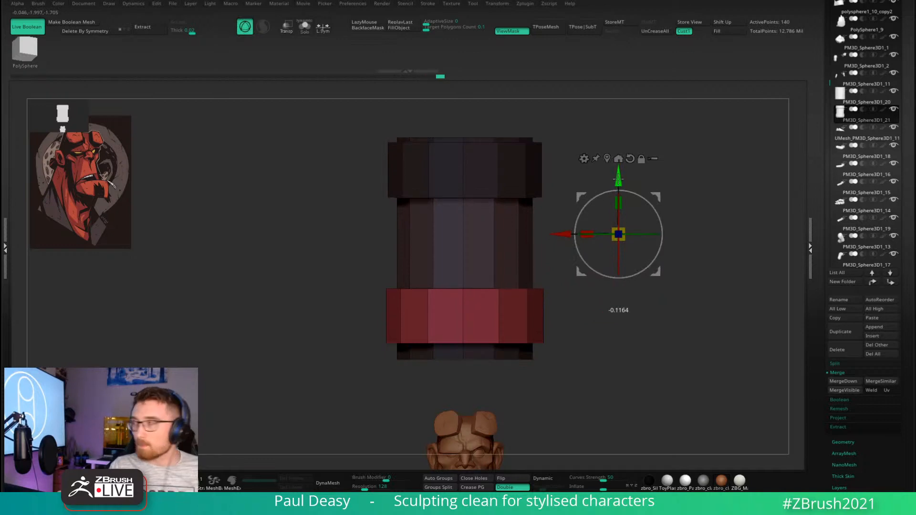
{"action": "key", "text": "q"}
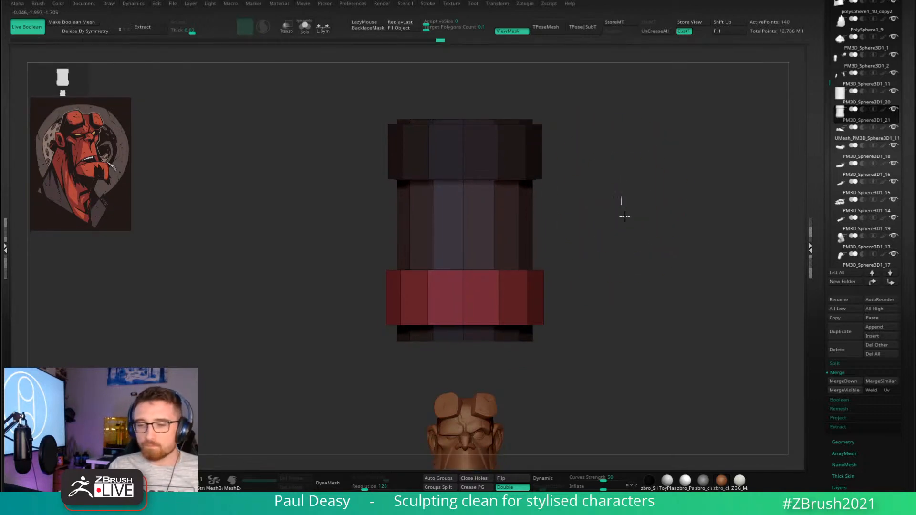
Clear the mask, stretch the cylinder taller along its vertical axis and scale it down uniformly about its centre.
{"action": "key", "text": "w"}
{"action": "mouse_move", "coordinate": [619, 185]}
{"action": "left_mouse_down"}
{"action": "mouse_move", "coordinate": [621, 160]}
{"action": "mouse_move", "coordinate": [622, 169]}
{"action": "left_mouse_up"}
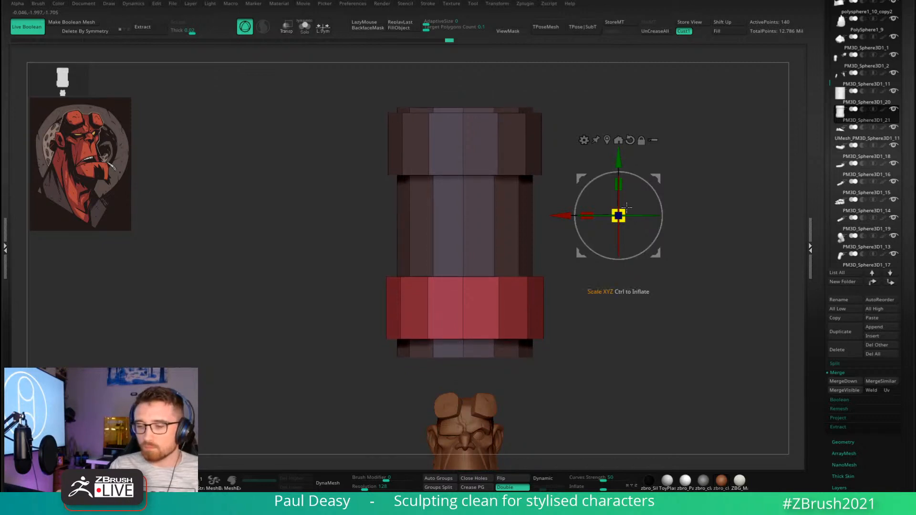
{"action": "left_click", "coordinate": [606, 140]}
{"action": "left_click_drag", "start_coordinate": [464, 232], "coordinate": [458, 241]}
{"action": "key", "text": "q"}
{"action": "right_click_drag", "start_coordinate": [614, 235], "coordinate": [532, 208], "text": "ctrl"}
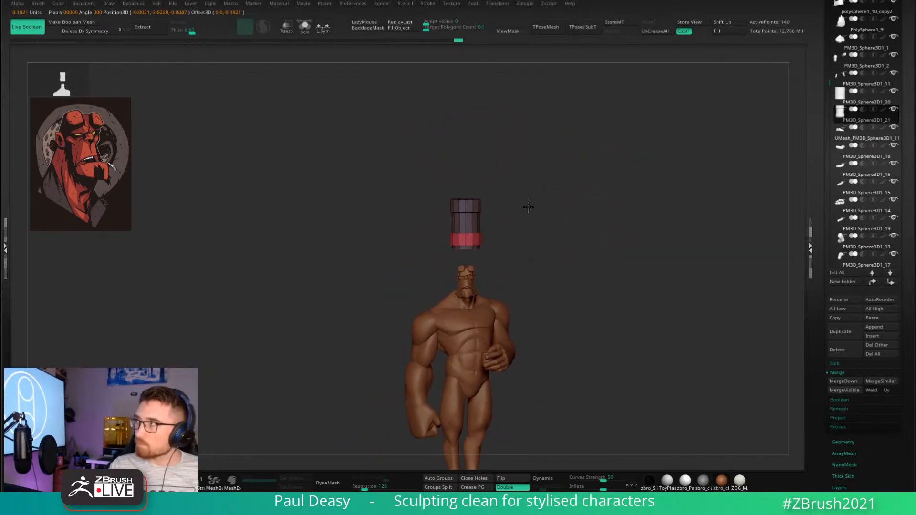
Flip the cylinder upside down with the gizmo so its red band sits above the other band.
{"action": "left_click_drag", "start_coordinate": [529, 206], "coordinate": [529, 212]}
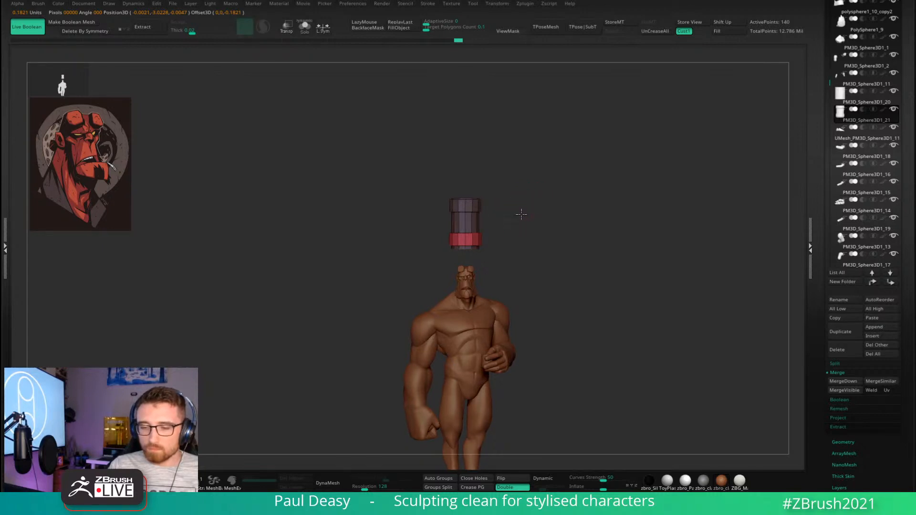
{"action": "right_click_drag", "start_coordinate": [521, 213], "coordinate": [505, 205], "text": "ctrl"}
{"action": "key", "text": "w"}
{"action": "mouse_move", "coordinate": [429, 248]}
{"action": "left_mouse_down"}
{"action": "mouse_move", "coordinate": [420, 216]}
{"action": "mouse_move", "coordinate": [393, 243]}
{"action": "left_mouse_up"}
{"action": "key", "text": "q"}
{"action": "right_click_drag", "start_coordinate": [554, 210], "coordinate": [529, 271], "text": "ctrl"}
Reduce the brush's draw size for working on the cylinder.
{"action": "key", "text": "space"}
{"action": "left_click", "coordinate": [569, 218]}
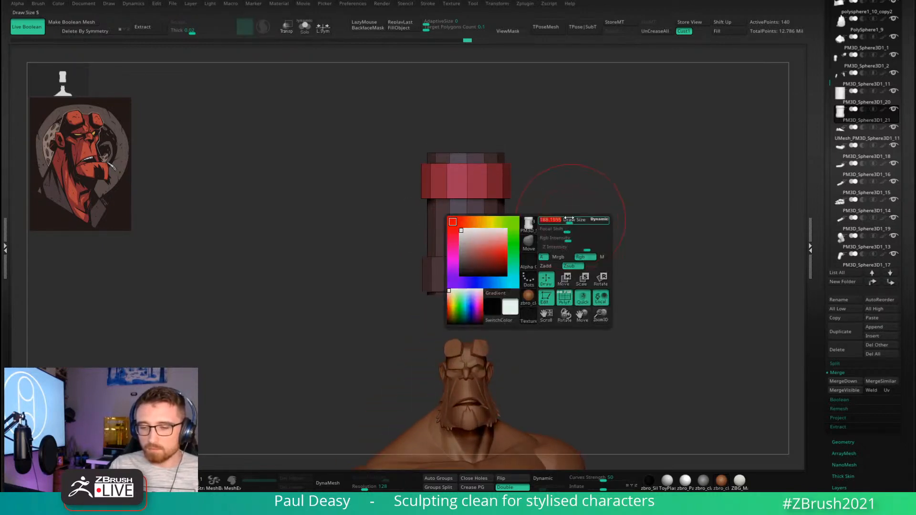
{"action": "left_click_drag", "start_coordinate": [566, 211], "coordinate": [539, 202]}
{"action": "key", "text": "space"}
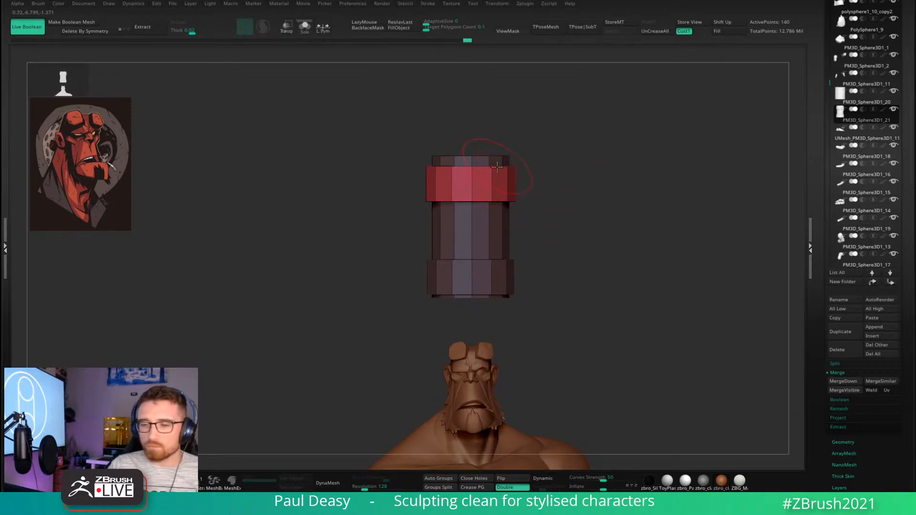
{"action": "left_click_drag", "start_coordinate": [528, 139], "coordinate": [530, 156], "text": "alt"}
Mask everything except the cylinder's top rim, center the gizmo on that rim, scale it slightly inward and clear the mask.
{"action": "left_click_drag", "start_coordinate": [411, 154], "coordinate": [548, 195], "text": "ctrl"}
{"action": "left_click", "coordinate": [558, 179], "text": "ctrl"}
{"action": "key", "text": "w"}
{"action": "left_click", "coordinate": [462, 169]}
{"action": "left_click_drag", "start_coordinate": [481, 169], "coordinate": [481, 166]}
{"action": "left_click_drag", "start_coordinate": [553, 155], "coordinate": [572, 131]}
{"action": "left_click_drag", "start_coordinate": [586, 138], "coordinate": [620, 176], "text": "alt"}
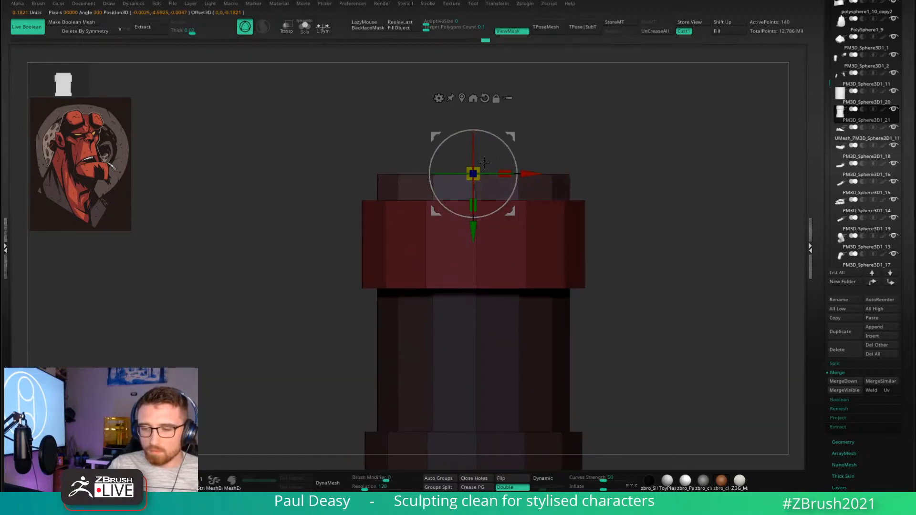
{"action": "left_click_drag", "start_coordinate": [475, 171], "coordinate": [477, 169]}
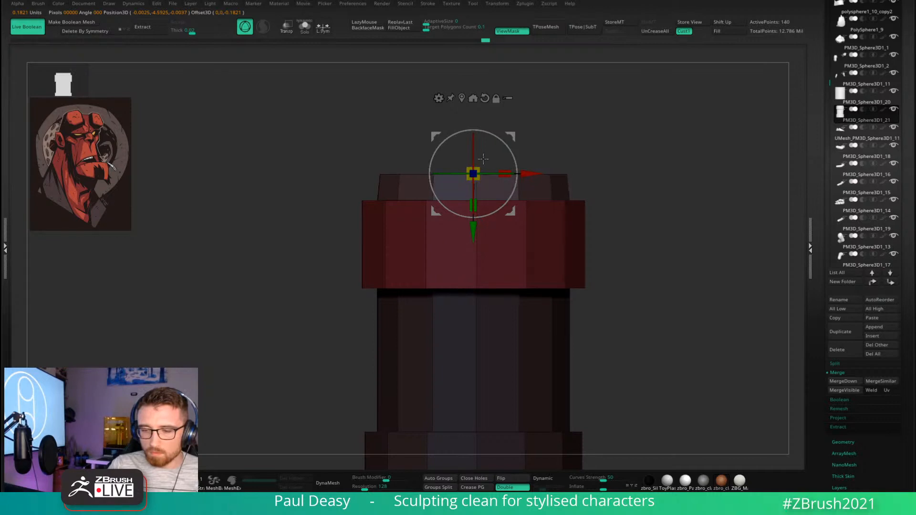
{"action": "mouse_move", "coordinate": [618, 145]}
{"action": "left_mouse_down"}
{"action": "mouse_move", "coordinate": [621, 165]}
{"action": "mouse_move", "coordinate": [625, 149]}
{"action": "mouse_move", "coordinate": [613, 145]}
{"action": "mouse_move", "coordinate": [631, 166]}
{"action": "mouse_move", "coordinate": [604, 157]}
{"action": "mouse_move", "coordinate": [612, 172]}
{"action": "left_mouse_up"}
{"action": "key", "text": "q"}
{"action": "key", "text": "space"}
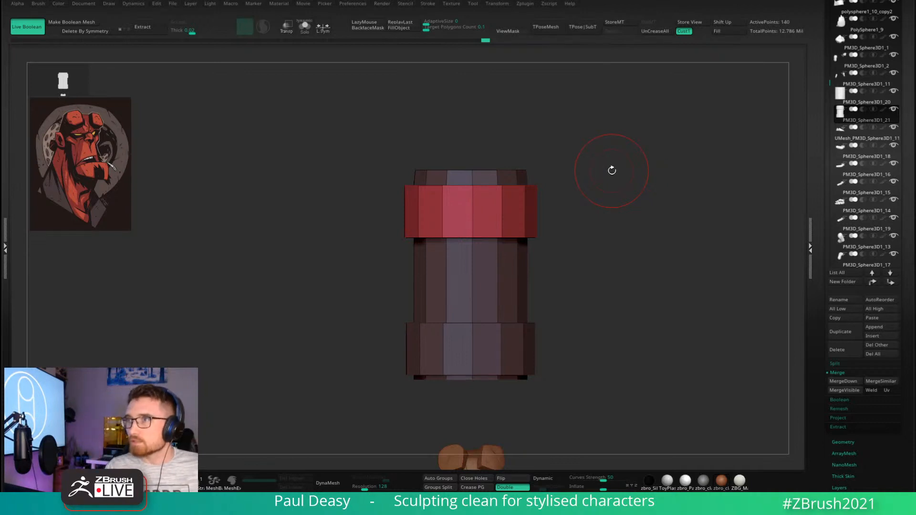
{"action": "left_click_drag", "start_coordinate": [649, 302], "coordinate": [650, 304], "text": "alt"}
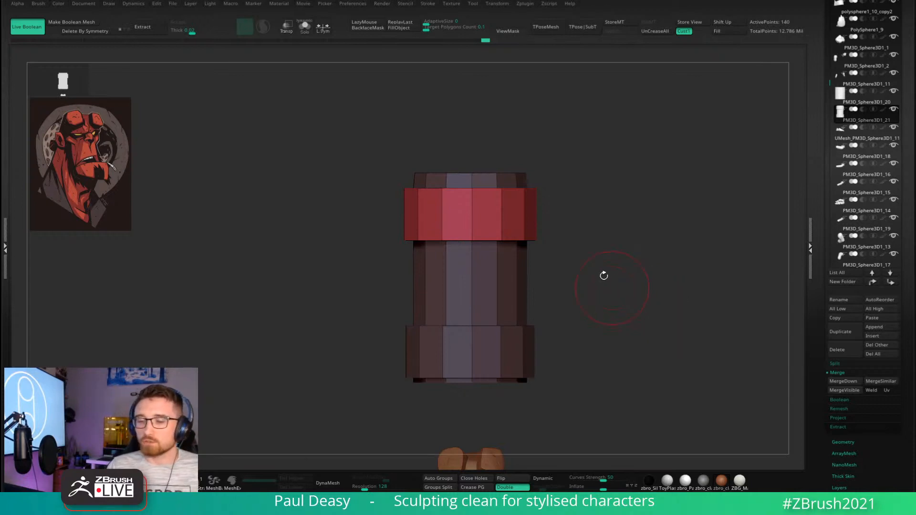
{"action": "key", "text": "space"}
{"action": "right_click_drag", "start_coordinate": [523, 177], "coordinate": [556, 177], "text": "ctrl"}
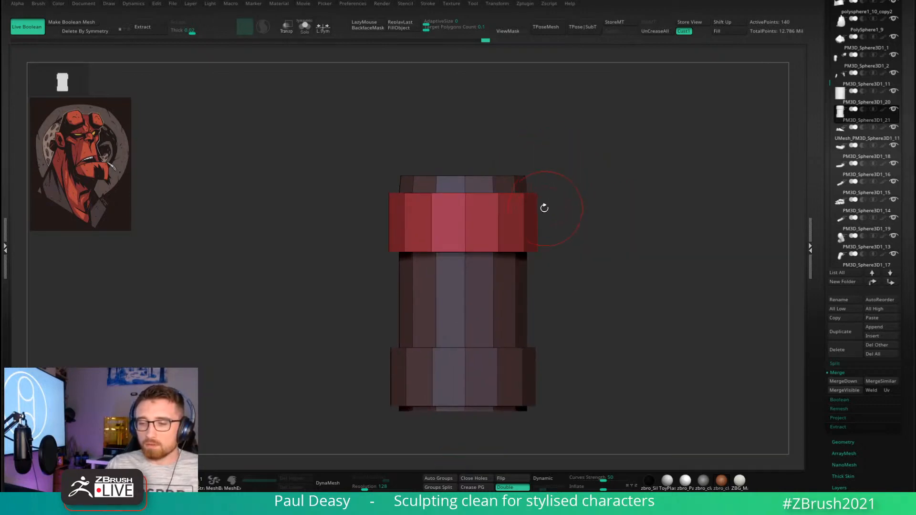
{"action": "right_click_drag", "start_coordinate": [544, 208], "coordinate": [537, 186], "text": "alt"}
{"action": "key", "text": "space"}
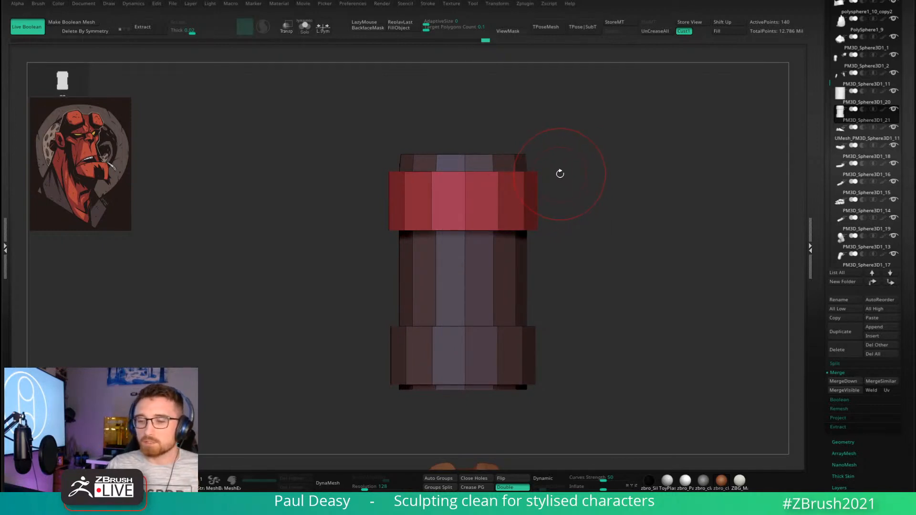
{"action": "right_click_drag", "start_coordinate": [560, 174], "coordinate": [581, 179], "text": "alt"}
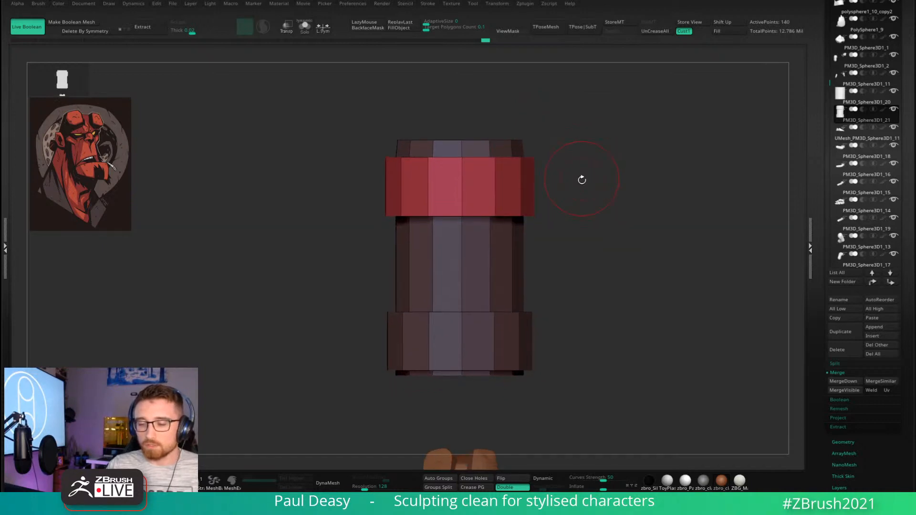
Mask everything except the cylinder's bottom rim, scale that rim inward to about 0.97 and clear the mask.
{"action": "right_click_drag", "start_coordinate": [570, 315], "coordinate": [570, 247], "text": "alt"}
{"action": "left_click_drag", "start_coordinate": [376, 329], "coordinate": [589, 293], "text": "ctrl"}
{"action": "left_click", "coordinate": [588, 293], "text": "ctrl"}
{"action": "key", "text": "w"}
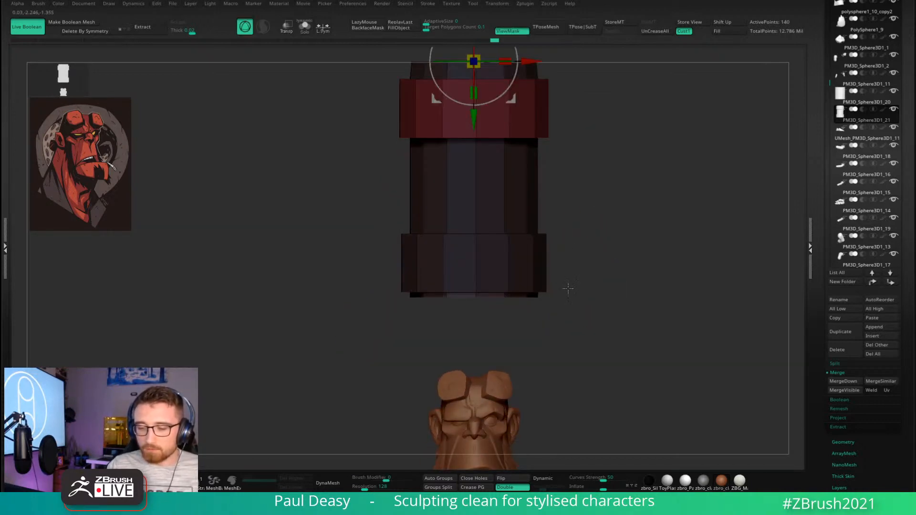
{"action": "right_click_drag", "start_coordinate": [590, 210], "coordinate": [594, 282], "text": "alt"}
{"action": "right_click_drag", "start_coordinate": [514, 95], "coordinate": [522, 126], "text": "alt"}
{"action": "left_click", "coordinate": [474, 87]}
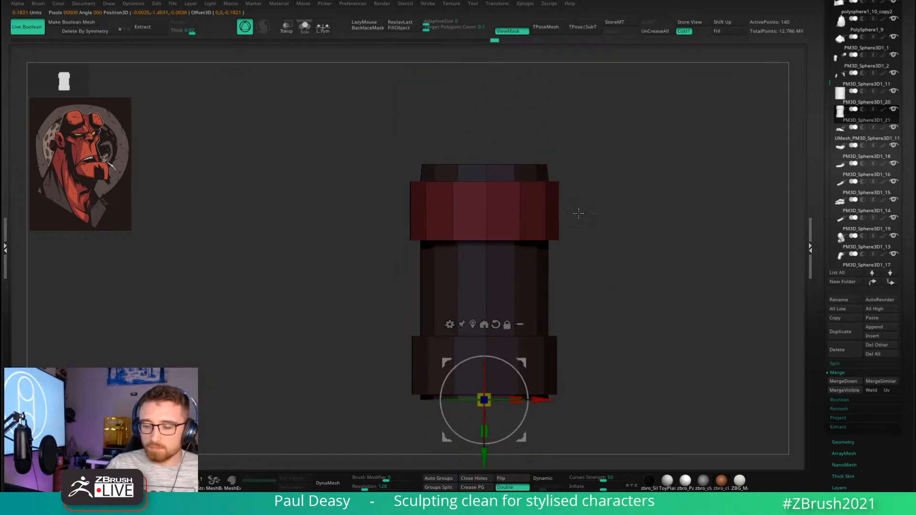
{"action": "right_click_drag", "start_coordinate": [533, 348], "coordinate": [534, 255], "text": "alt"}
{"action": "left_click_drag", "start_coordinate": [497, 299], "coordinate": [492, 299]}
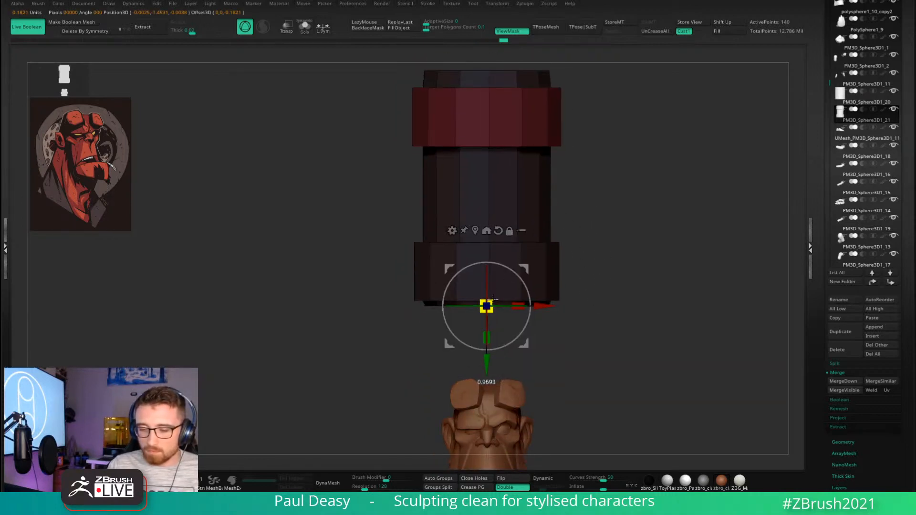
{"action": "key", "text": "q"}
{"action": "right_click_drag", "start_coordinate": [613, 262], "coordinate": [607, 259], "text": "alt"}
{"action": "left_click_drag", "start_coordinate": [608, 262], "coordinate": [619, 272], "text": "ctrl"}
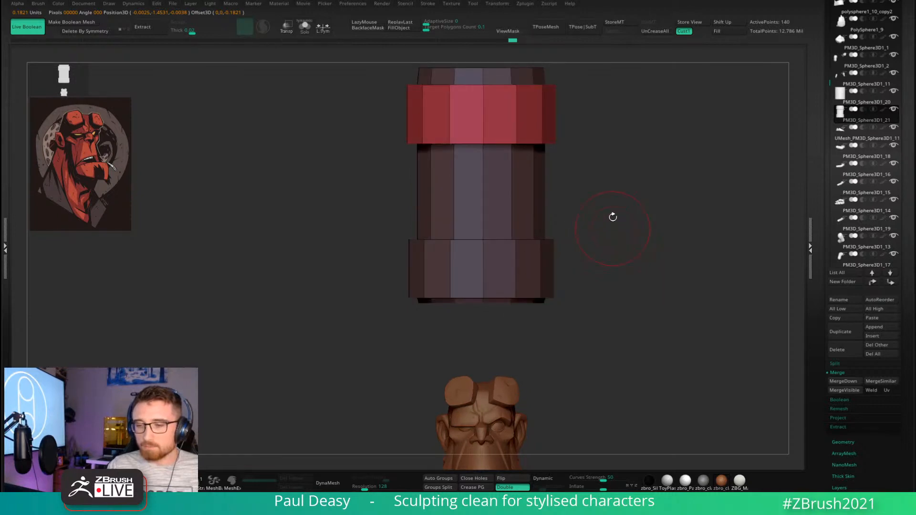
{"action": "right_click_drag", "start_coordinate": [613, 173], "coordinate": [614, 222], "text": "alt"}
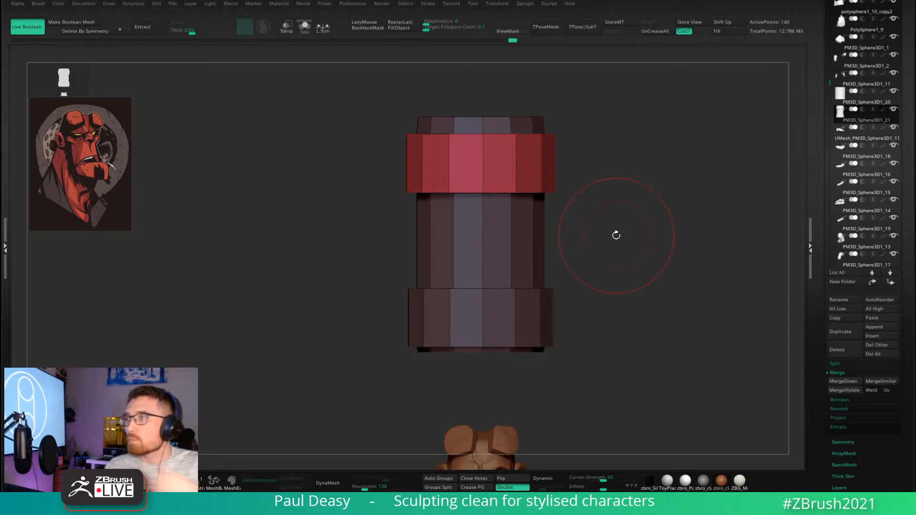
{"action": "mouse_move", "coordinate": [621, 231]}
{"action": "right_mouse_down", "text": "alt"}
{"action": "mouse_move", "coordinate": [621, 240]}
{"action": "mouse_move", "coordinate": [627, 228]}
{"action": "right_mouse_up", "text": "alt"}
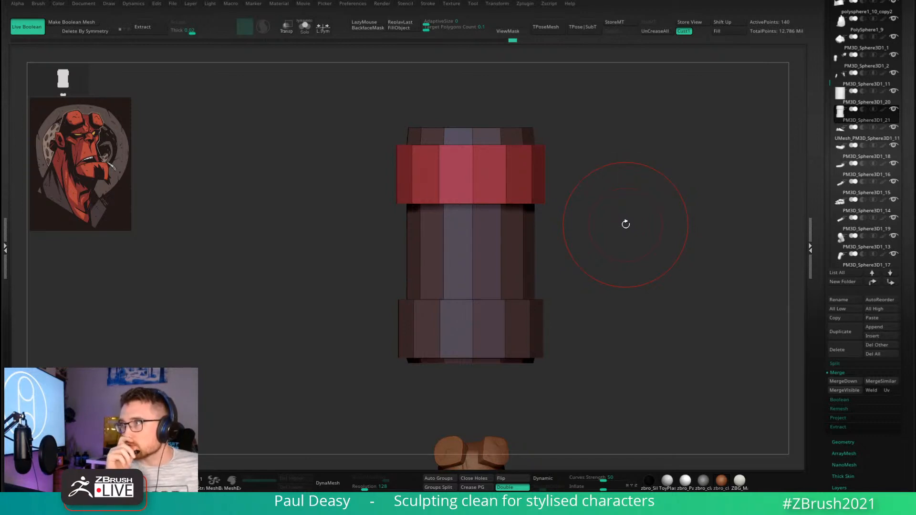
{"action": "right_click_drag", "start_coordinate": [625, 224], "coordinate": [607, 239], "text": "alt"}
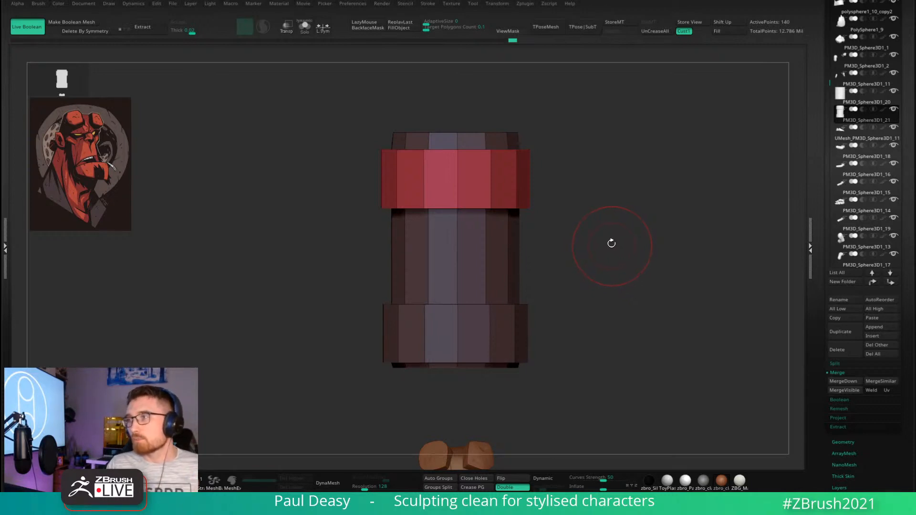
{"action": "right_click", "coordinate": [607, 218]}
Isolate the top rim with a mask, scale it inward to about 0.98, move it slightly down and clear the mask.
{"action": "right_click_drag", "start_coordinate": [608, 218], "coordinate": [571, 268], "text": "ctrl"}
{"action": "right_click_drag", "start_coordinate": [571, 268], "coordinate": [558, 196], "text": "alt"}
{"action": "right_click", "coordinate": [575, 215]}
{"action": "left_click_drag", "start_coordinate": [359, 167], "coordinate": [557, 193], "text": "ctrl"}
{"action": "key", "text": "w"}
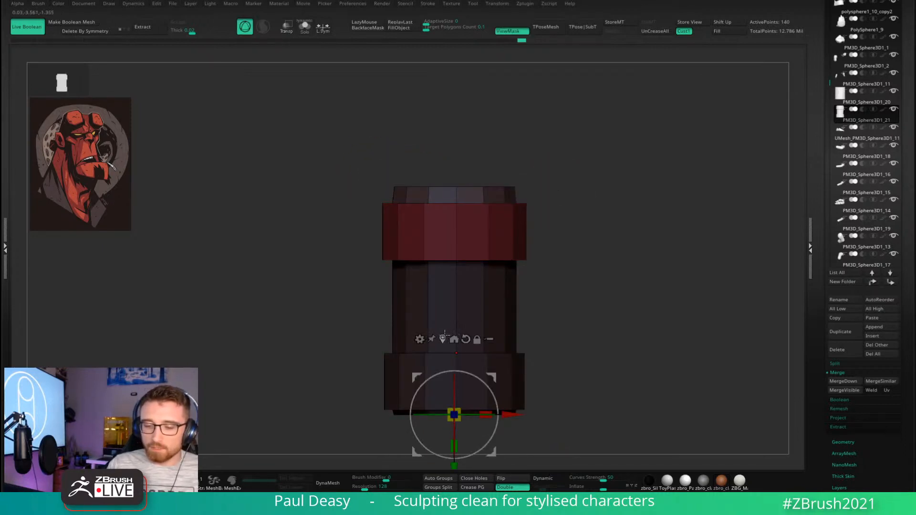
{"action": "left_click", "coordinate": [444, 337]}
{"action": "left_click_drag", "start_coordinate": [460, 180], "coordinate": [459, 181]}
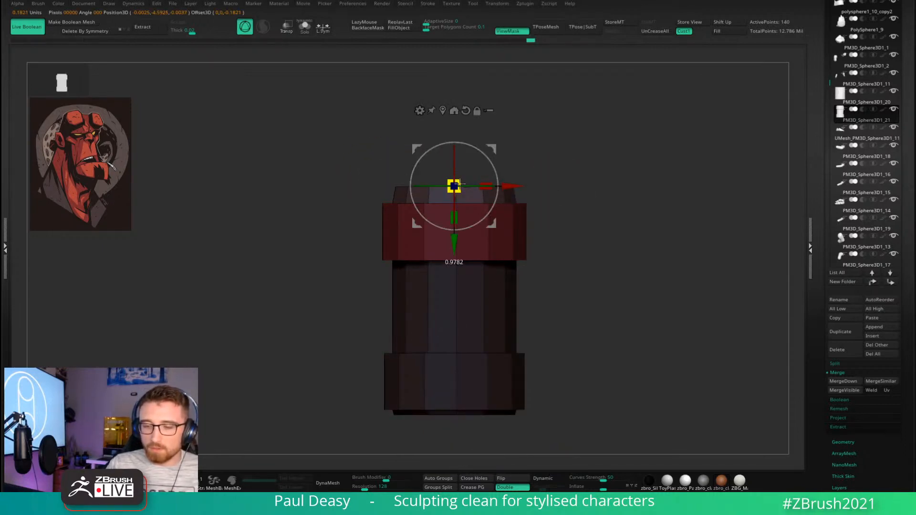
{"action": "left_click_drag", "start_coordinate": [454, 243], "coordinate": [454, 245]}
{"action": "key", "text": "q"}
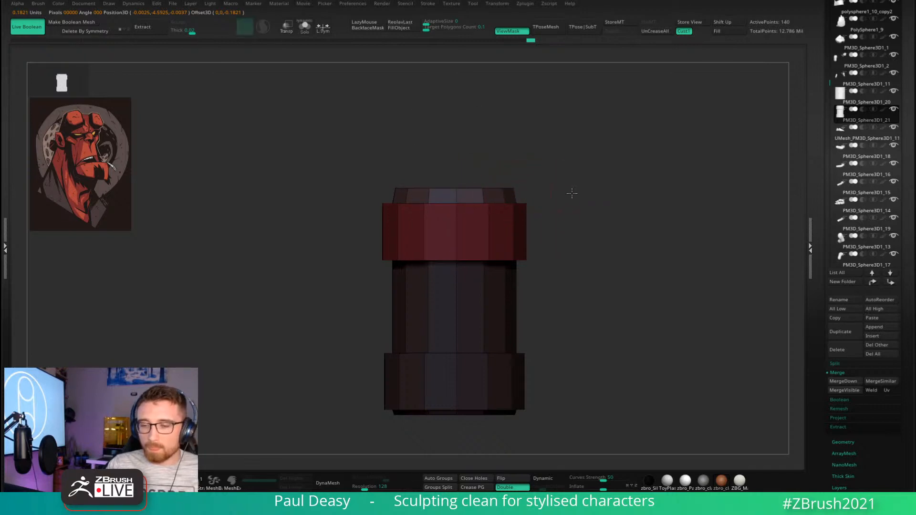
{"action": "left_click_drag", "start_coordinate": [572, 193], "coordinate": [572, 193], "text": "ctrl"}
{"action": "mouse_move", "coordinate": [572, 194]}
{"action": "right_mouse_down", "text": "ctrl"}
{"action": "mouse_move", "coordinate": [567, 205]}
{"action": "mouse_move", "coordinate": [572, 198]}
{"action": "right_mouse_up", "text": "ctrl"}
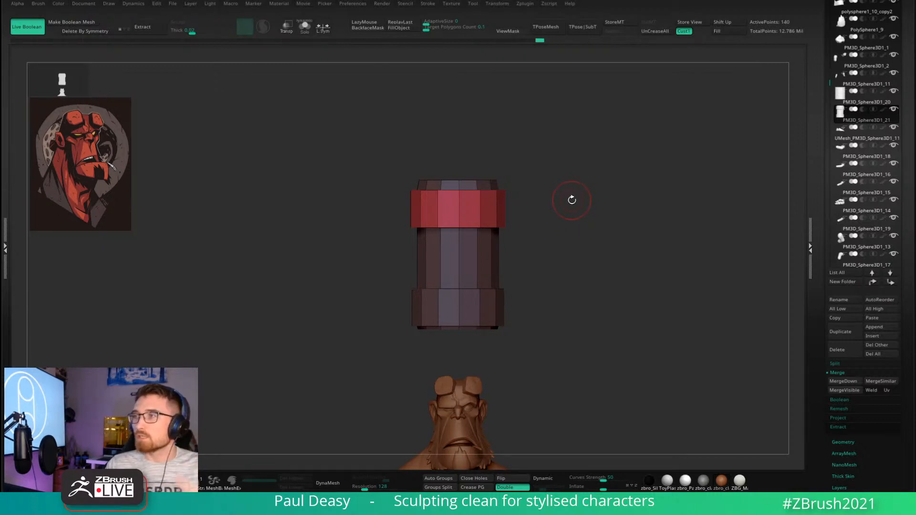
{"action": "key", "text": "space"}
{"action": "key", "text": "space"}
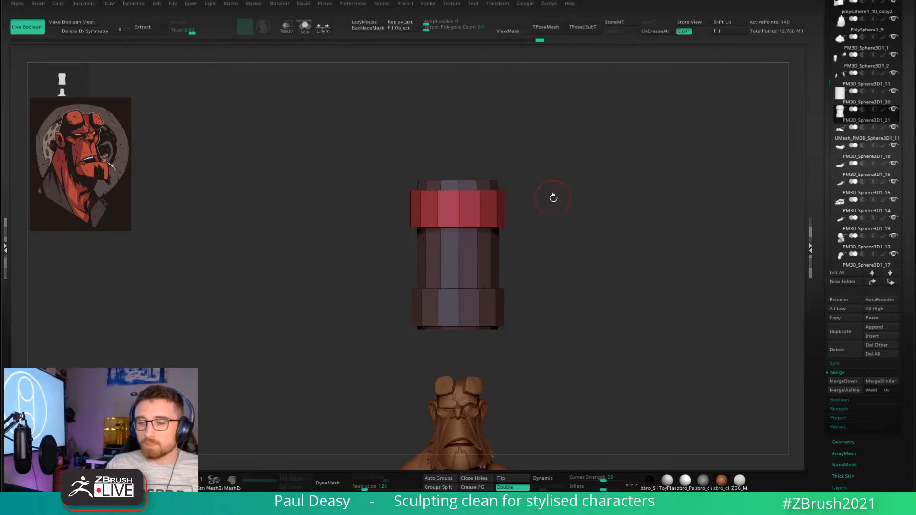
{"action": "right_click_drag", "start_coordinate": [552, 197], "coordinate": [554, 197], "text": "alt"}
{"action": "key", "text": "space"}
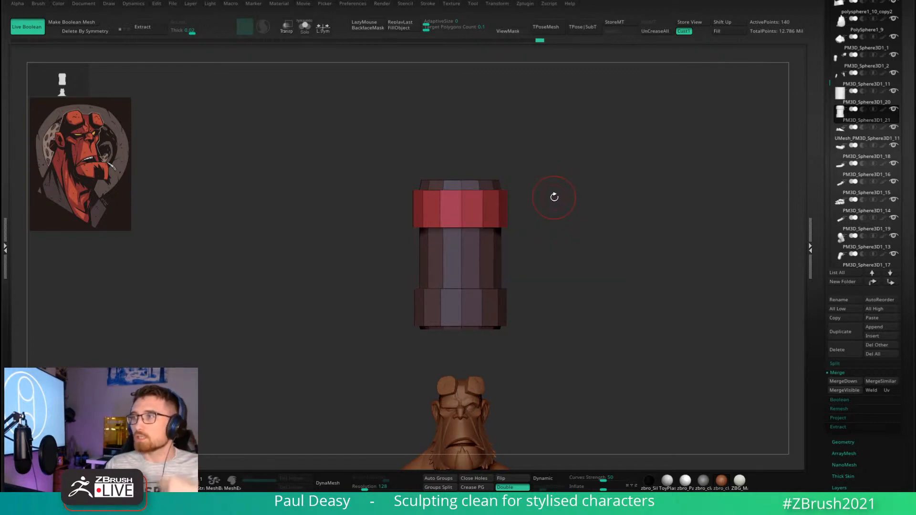
{"action": "key", "text": "space"}
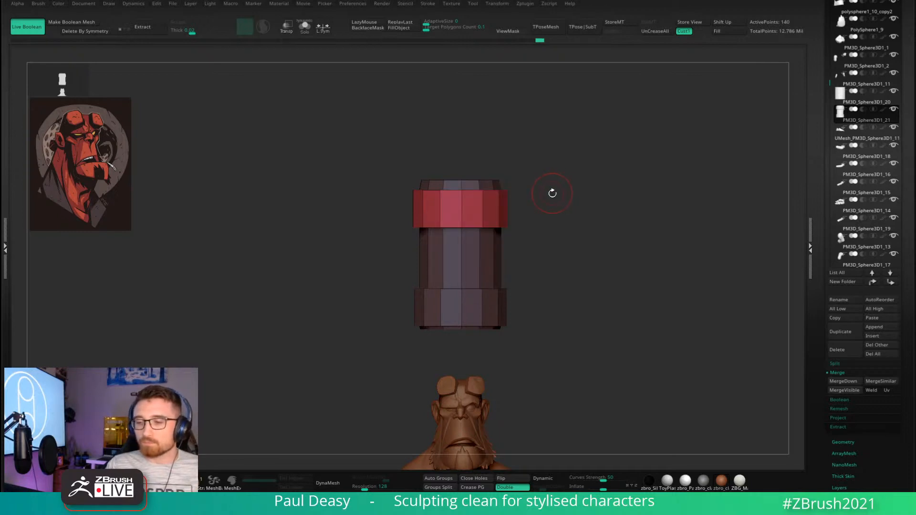
{"action": "right_click_drag", "start_coordinate": [552, 196], "coordinate": [553, 199], "text": "alt"}
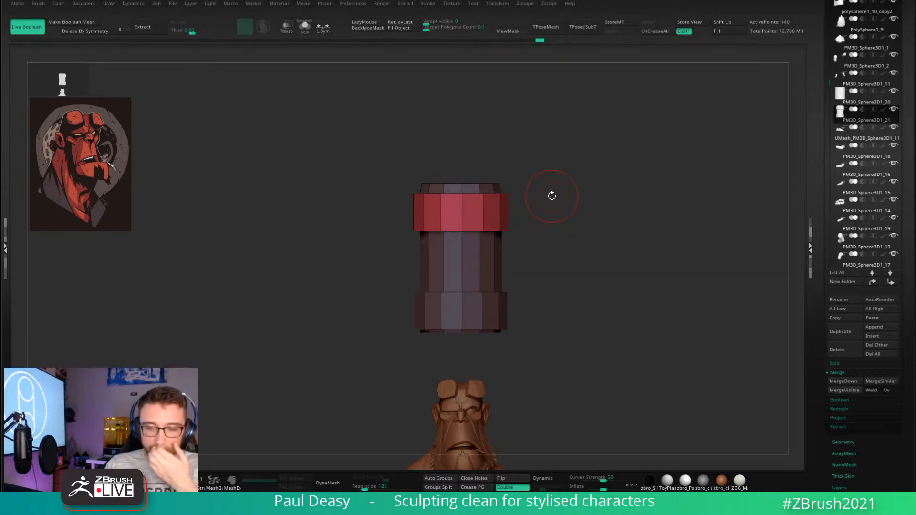
{"action": "key", "text": "space"}
{"action": "right_click_drag", "start_coordinate": [547, 189], "coordinate": [551, 193], "text": "alt"}
Examine the cylinder's open top and banded sides from several angles, toggling the polyframe display off and on.
{"action": "right_click_drag", "start_coordinate": [475, 185], "coordinate": [494, 208], "text": "ctrl"}
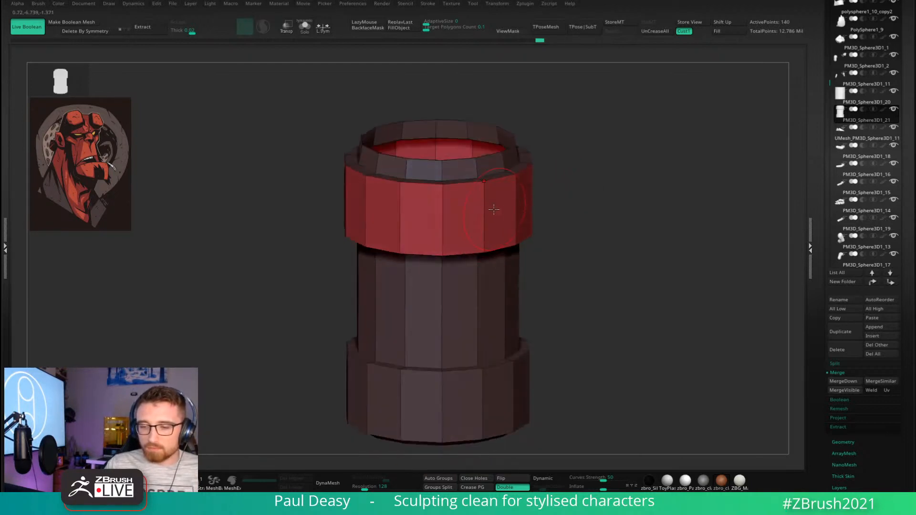
{"action": "mouse_move", "coordinate": [576, 201]}
{"action": "right_mouse_down"}
{"action": "mouse_move", "coordinate": [573, 186]}
{"action": "mouse_move", "coordinate": [545, 209]}
{"action": "mouse_move", "coordinate": [507, 216]}
{"action": "mouse_move", "coordinate": [501, 198]}
{"action": "mouse_move", "coordinate": [519, 202]}
{"action": "mouse_move", "coordinate": [515, 189]}
{"action": "mouse_move", "coordinate": [472, 192]}
{"action": "right_mouse_up"}
{"action": "right_click", "coordinate": [525, 201]}
{"action": "key", "text": "shift+f"}
{"action": "key", "text": "shift+f"}
{"action": "right_click_drag", "start_coordinate": [566, 199], "coordinate": [560, 250], "text": "shift"}
{"action": "right_click", "coordinate": [572, 223]}
{"action": "right_click", "coordinate": [576, 223]}
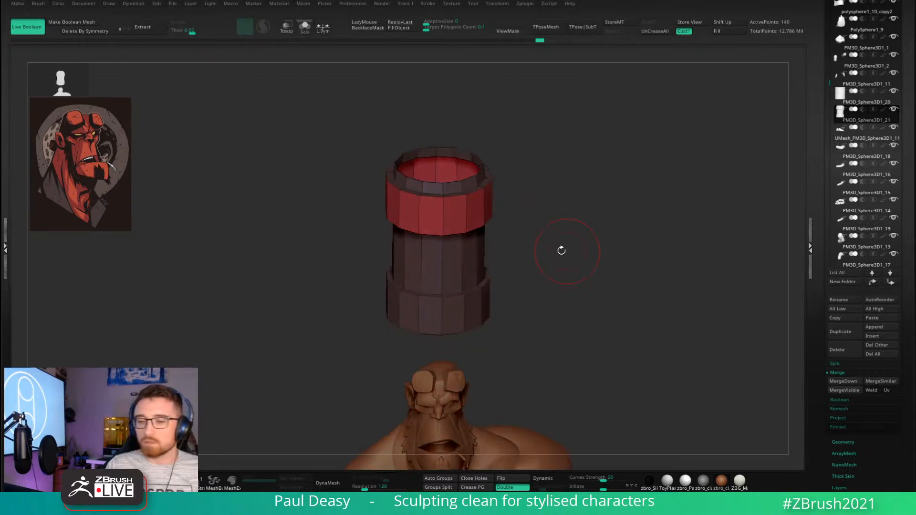
Set the ZModeler polygon action to Extrude and check the cylinder against the whole figure.
{"action": "right_click_drag", "start_coordinate": [489, 205], "coordinate": [544, 243], "text": "ctrl"}
{"action": "key", "text": "space"}
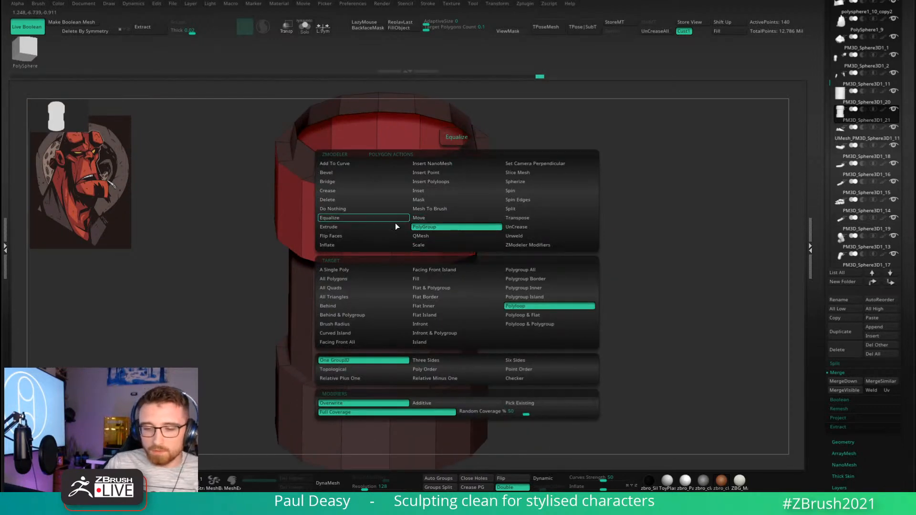
{"action": "left_click", "coordinate": [354, 230]}
{"action": "right_click_drag", "start_coordinate": [564, 219], "coordinate": [541, 213]}
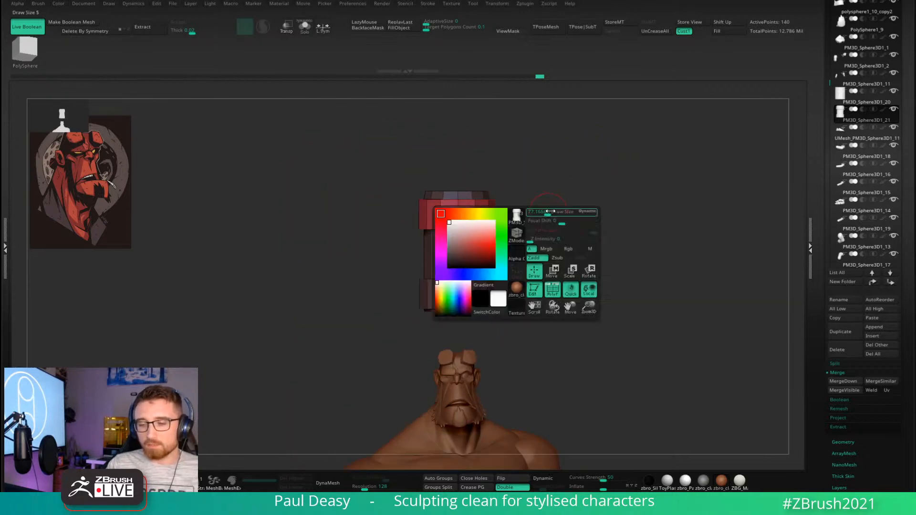
{"action": "right_click_drag", "start_coordinate": [555, 249], "coordinate": [548, 210], "text": "ctrl"}
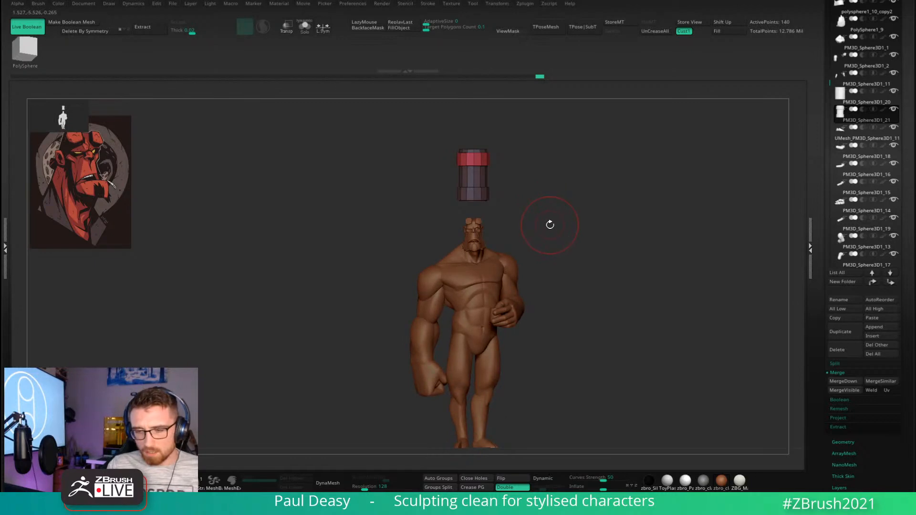
Scale the banded cylinder up by about 1.34 and reposition it vertically just above the figure's head.
{"action": "key", "text": "w"}
{"action": "left_click_drag", "start_coordinate": [473, 149], "coordinate": [489, 144]}
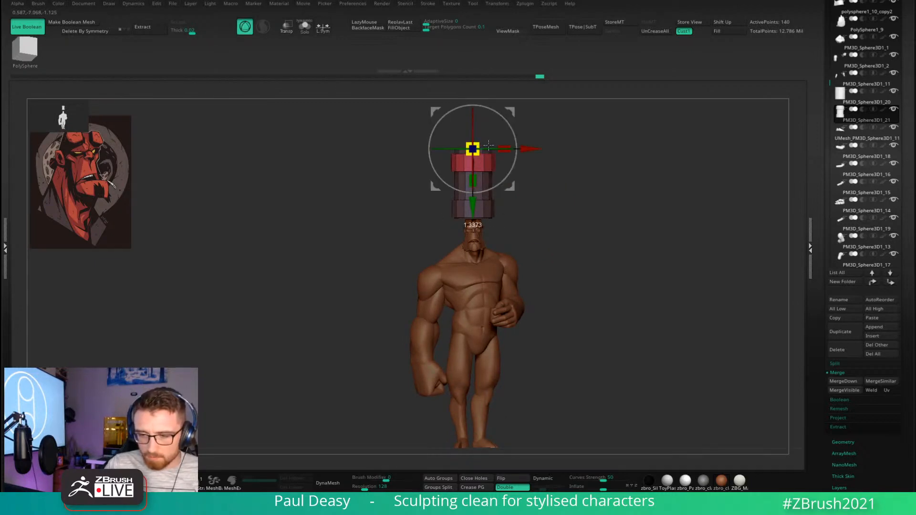
{"action": "right_click_drag", "start_coordinate": [517, 166], "coordinate": [516, 185], "text": "alt"}
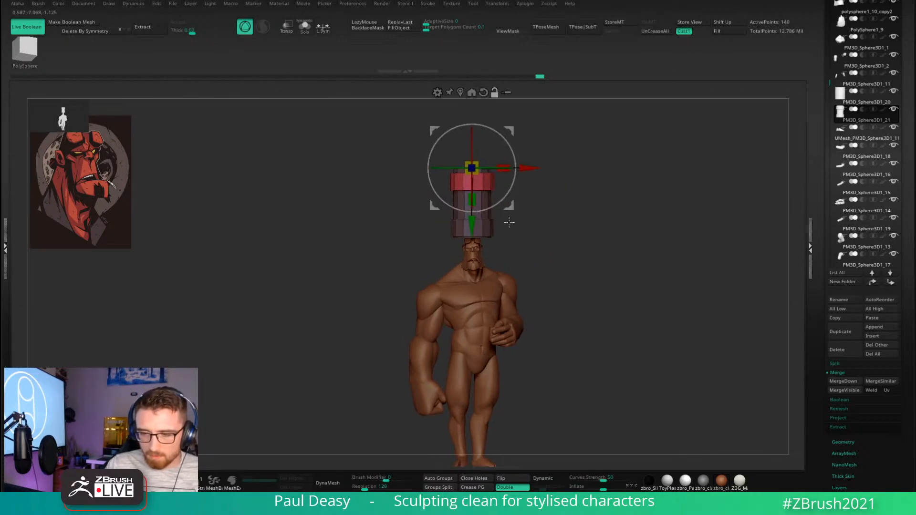
{"action": "left_click_drag", "start_coordinate": [472, 225], "coordinate": [471, 210]}
{"action": "right_click_drag", "start_coordinate": [552, 216], "coordinate": [547, 199], "text": "alt"}
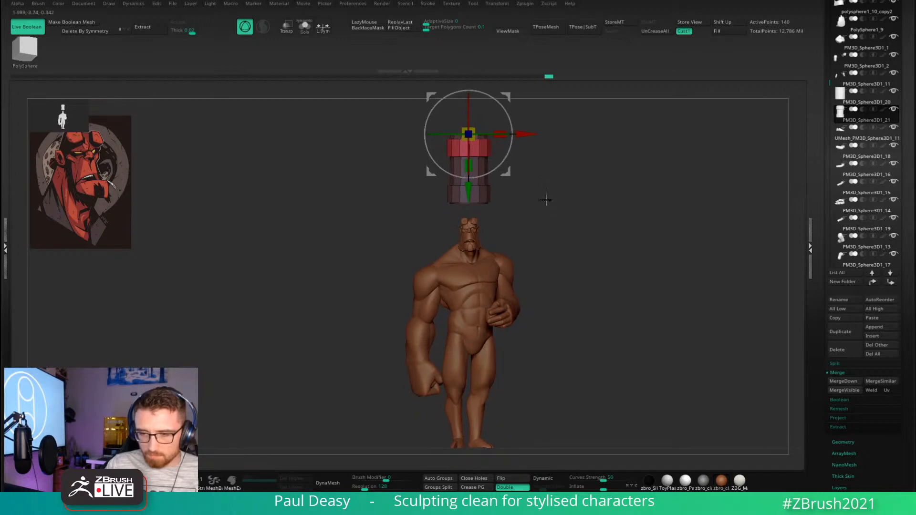
{"action": "left_click_drag", "start_coordinate": [468, 189], "coordinate": [468, 191]}
{"action": "key", "text": "q"}
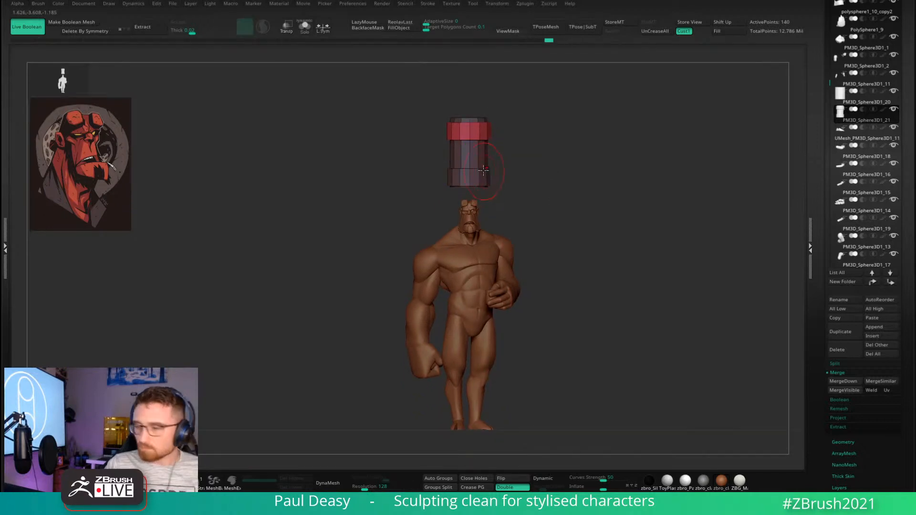
Insert supporting edge loops near the upper and lower edges of the red band, plus one loop around its middle.
{"action": "right_click_drag", "start_coordinate": [522, 177], "coordinate": [522, 187], "text": "alt"}
{"action": "right_click_drag", "start_coordinate": [467, 178], "coordinate": [537, 230], "text": "ctrl"}
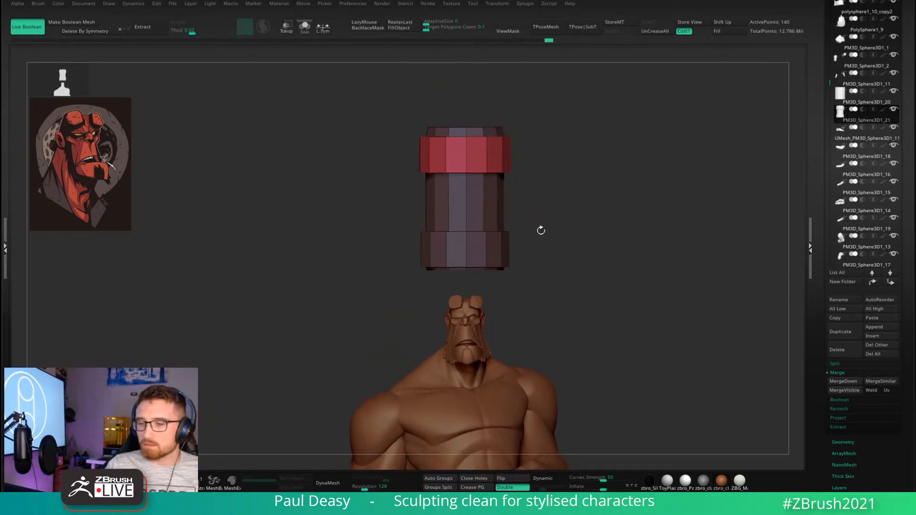
{"action": "mouse_move", "coordinate": [492, 193]}
{"action": "right_mouse_down", "text": "ctrl"}
{"action": "mouse_move", "coordinate": [536, 186]}
{"action": "mouse_move", "coordinate": [514, 180]}
{"action": "right_mouse_up", "text": "ctrl"}
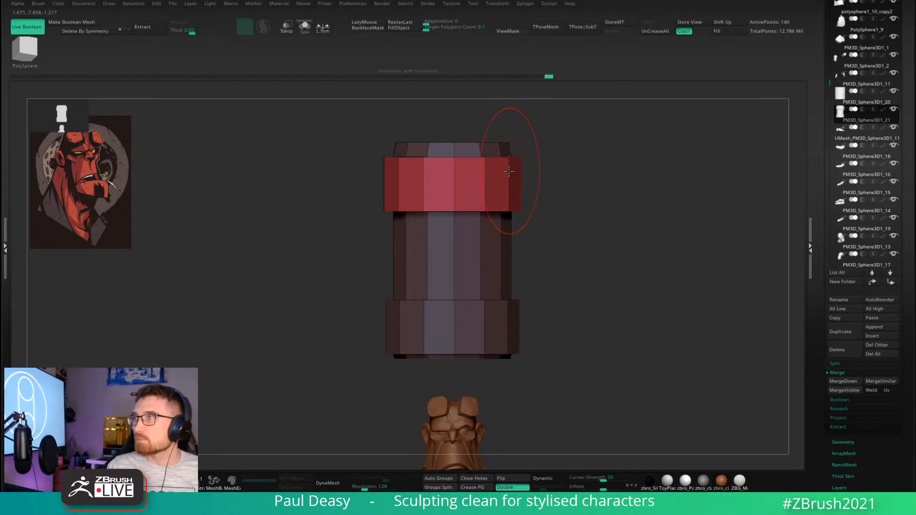
{"action": "right_click_drag", "start_coordinate": [583, 269], "coordinate": [581, 238], "text": "alt"}
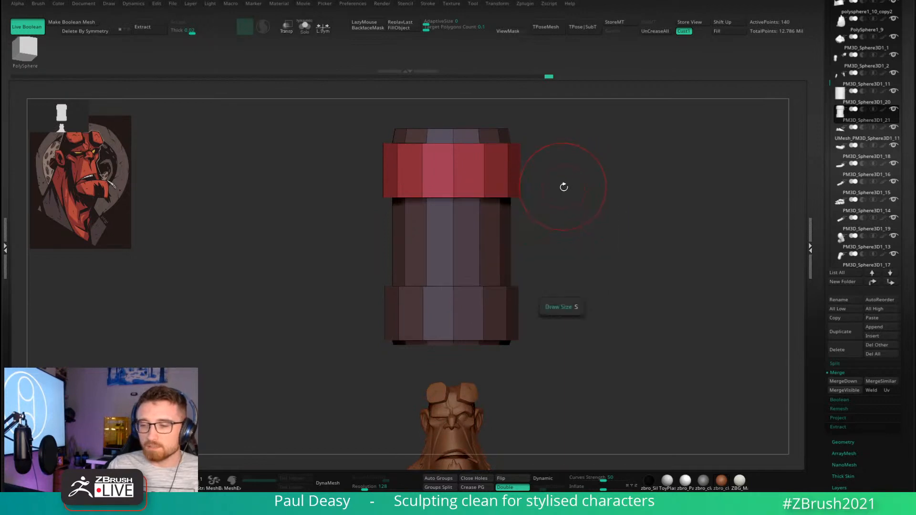
{"action": "left_click_drag", "start_coordinate": [515, 189], "coordinate": [485, 152]}
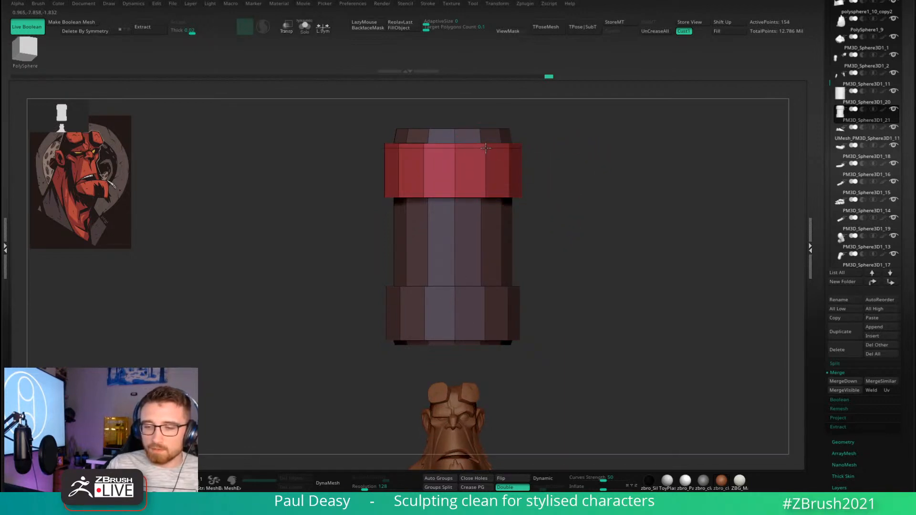
{"action": "left_click_drag", "start_coordinate": [486, 149], "coordinate": [485, 169]}
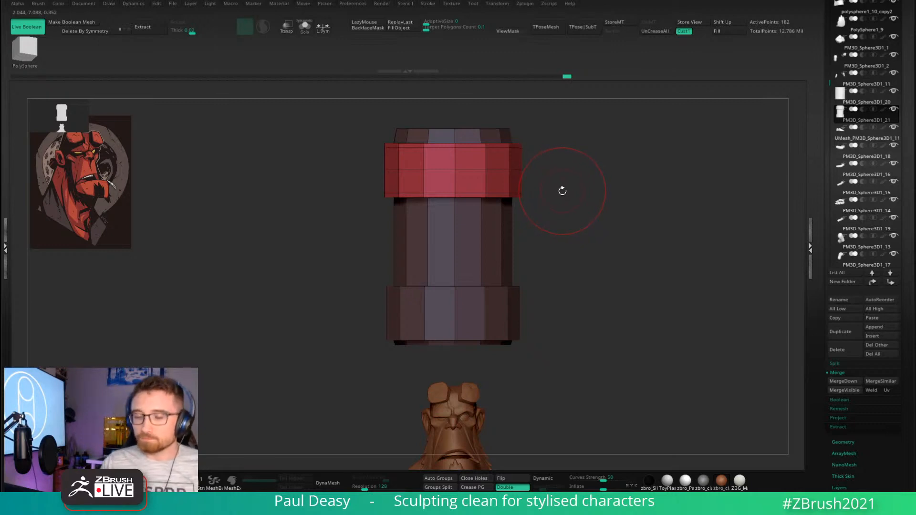
{"action": "left_click", "coordinate": [485, 191]}
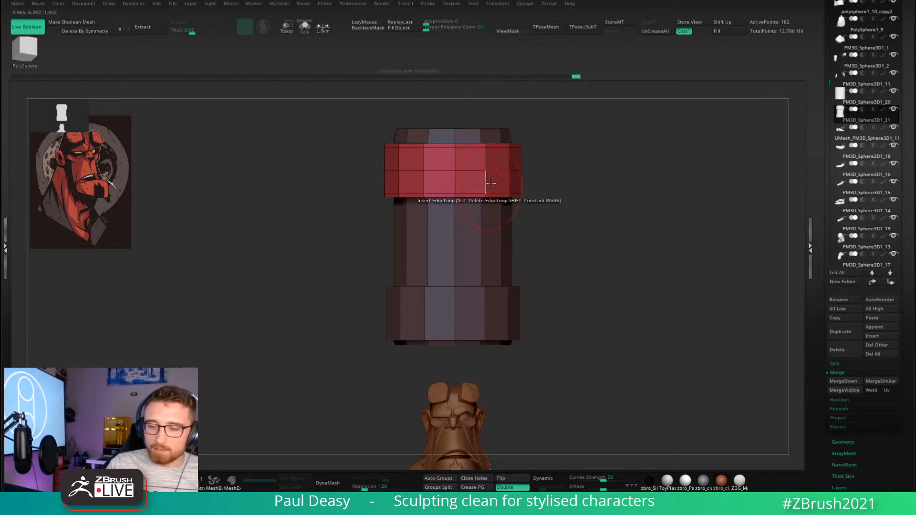
{"action": "right_click_drag", "start_coordinate": [491, 191], "coordinate": [493, 182], "text": "alt"}
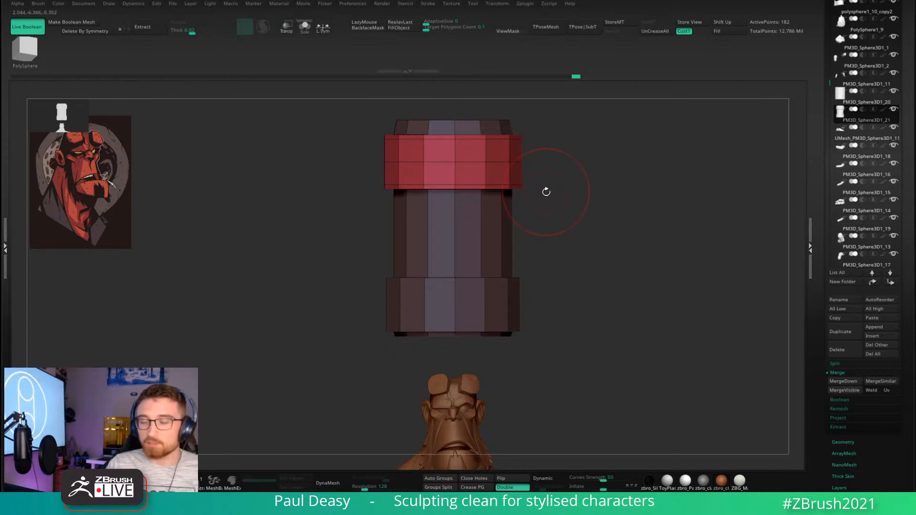
Insert two edge loops on the red band's underside ledge and one around the shaft just beneath it.
{"action": "left_click_drag", "start_coordinate": [546, 198], "coordinate": [556, 164]}
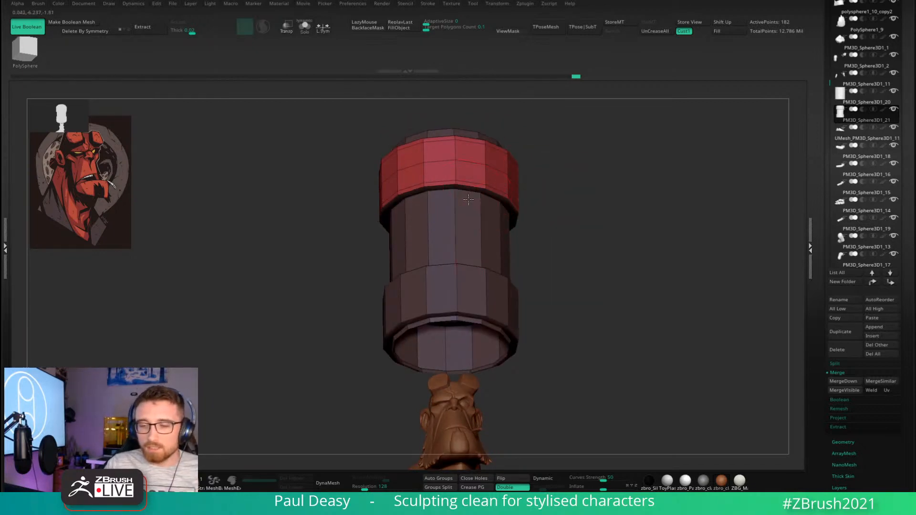
{"action": "right_click_drag", "start_coordinate": [575, 190], "coordinate": [603, 188], "text": "ctrl"}
{"action": "left_click_drag", "start_coordinate": [655, 188], "coordinate": [658, 174]}
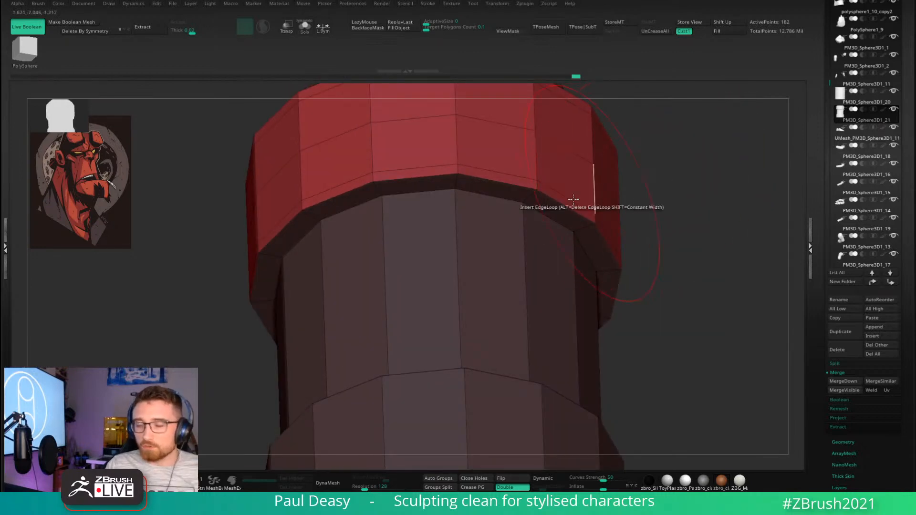
{"action": "right_click_drag", "start_coordinate": [537, 216], "coordinate": [536, 202]}
{"action": "left_click", "coordinate": [533, 191]}
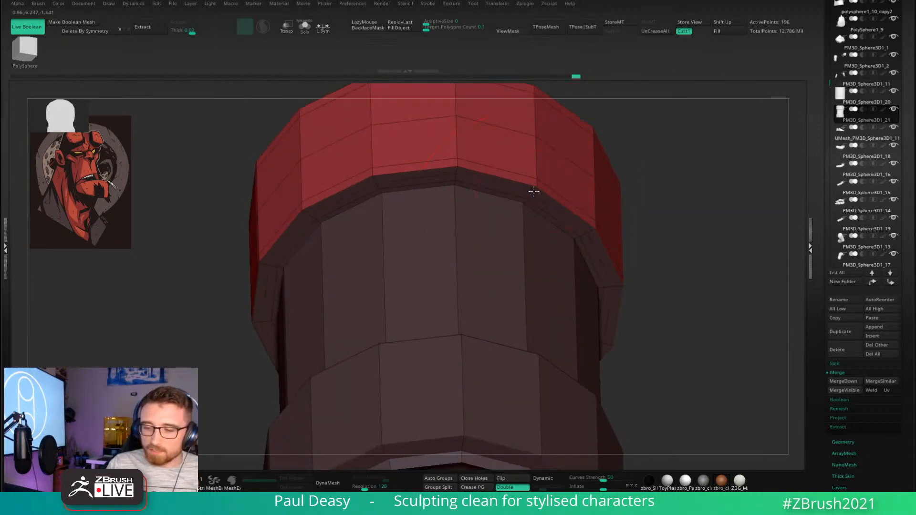
{"action": "left_click", "coordinate": [524, 208]}
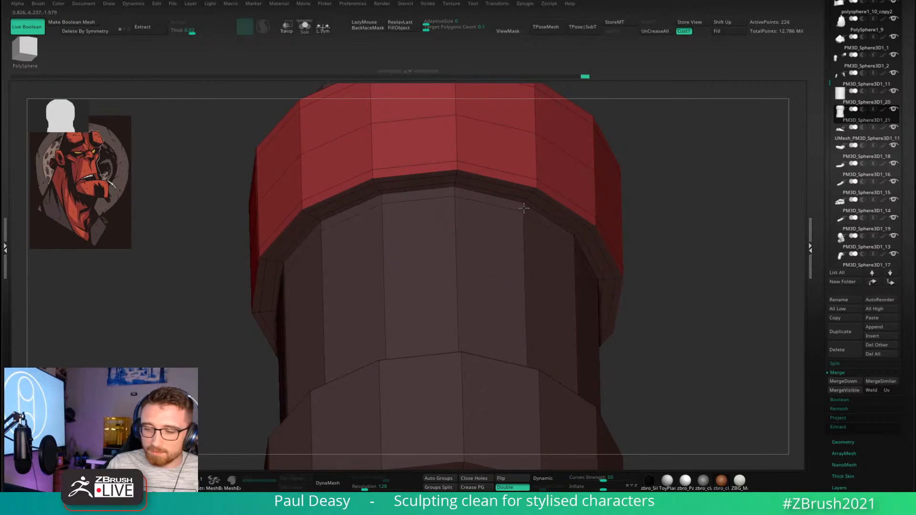
Insert three spaced edge loops along the shaft and supporting loops where it meets the lower band's upper ledge.
{"action": "right_click_drag", "start_coordinate": [525, 201], "coordinate": [524, 248], "text": "shift"}
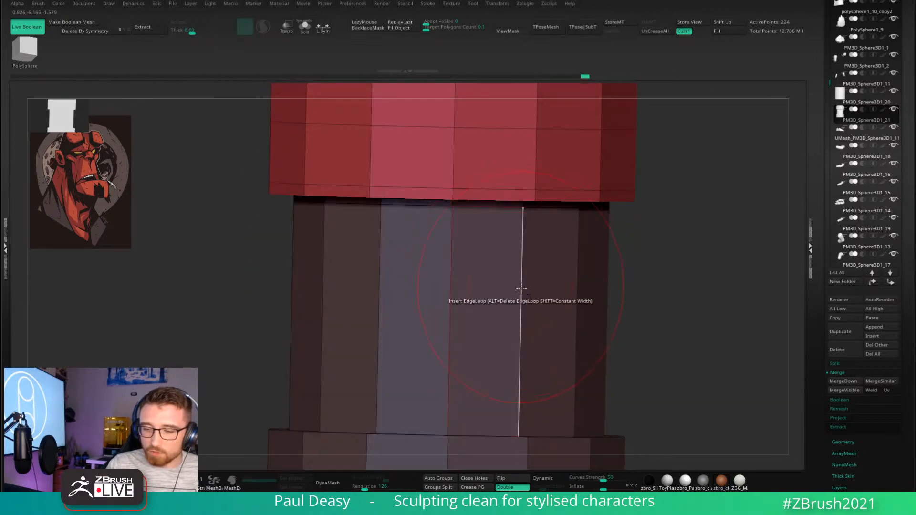
{"action": "left_click_drag", "start_coordinate": [523, 244], "coordinate": [524, 207]}
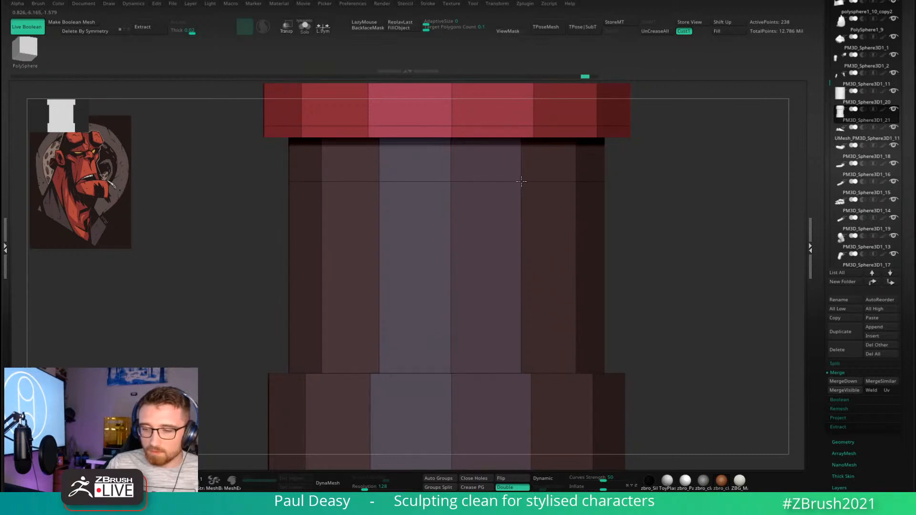
{"action": "left_click", "coordinate": [520, 248]}
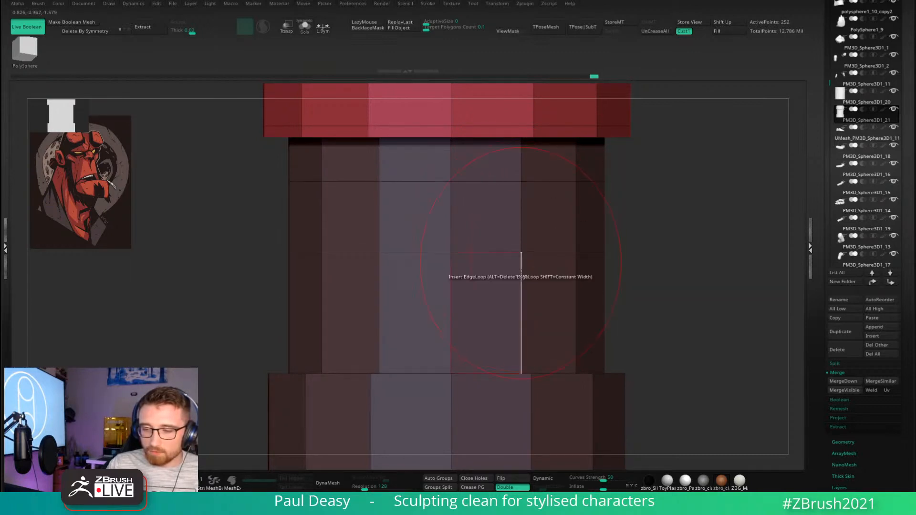
{"action": "right_click_drag", "start_coordinate": [520, 253], "coordinate": [535, 323]}
{"action": "left_click", "coordinate": [520, 297]}
{"action": "left_click", "coordinate": [525, 301]}
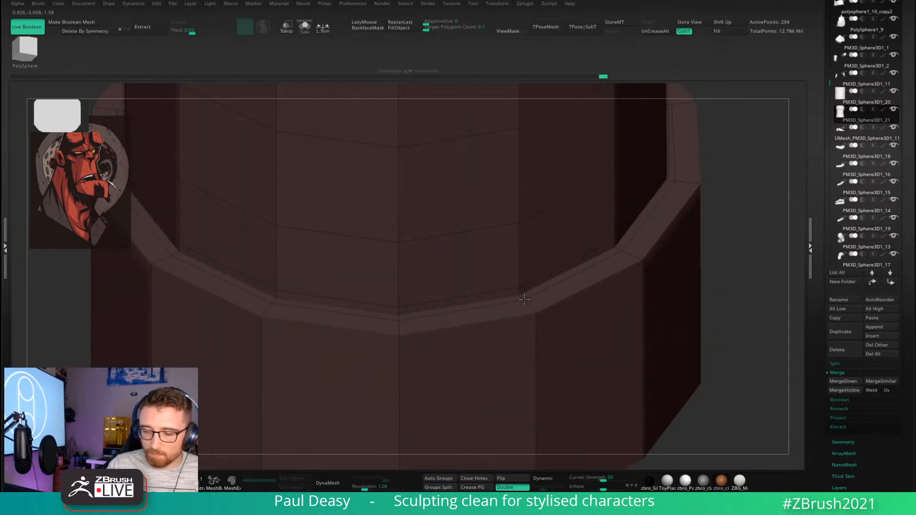
Insert supporting loops near the lower band's edges, two intermediate loops around its side, and more loops on its underside ledge and bottom lip.
{"action": "right_click_drag", "start_coordinate": [532, 310], "coordinate": [533, 155], "text": "shift"}
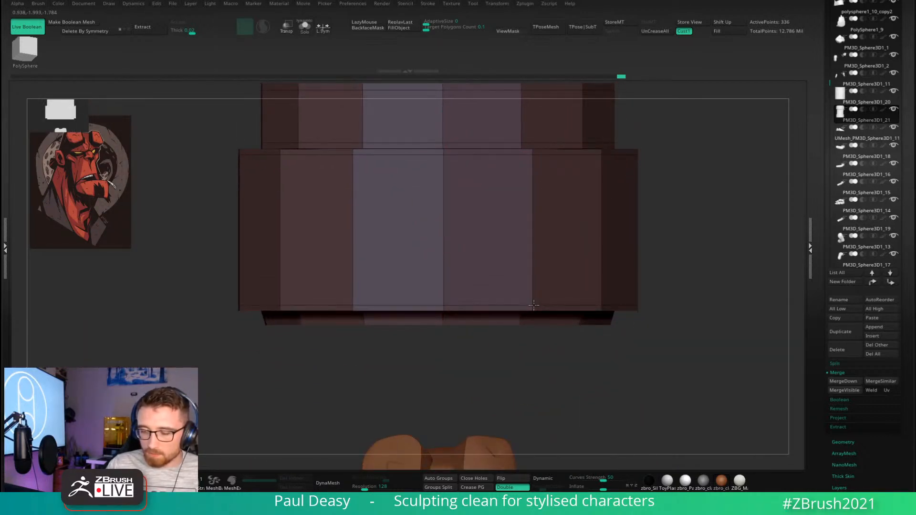
{"action": "left_click_drag", "start_coordinate": [533, 305], "coordinate": [532, 251]}
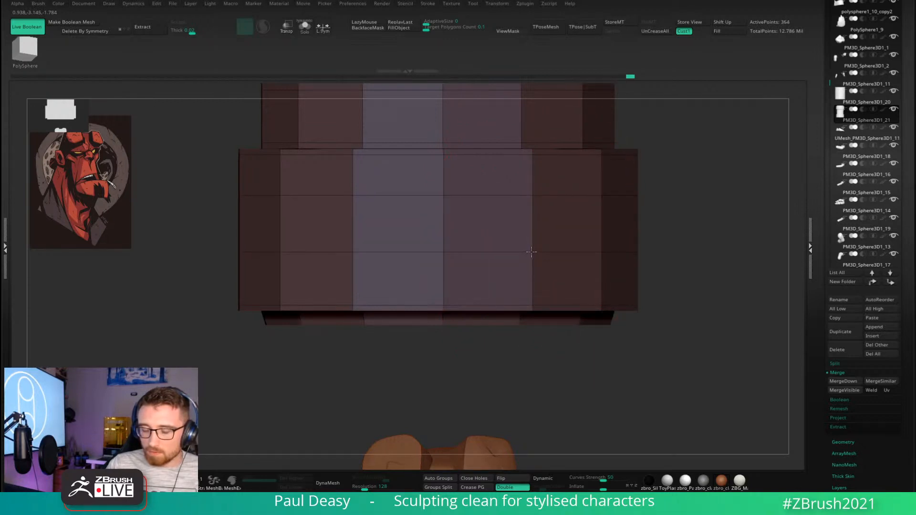
{"action": "right_click_drag", "start_coordinate": [532, 252], "coordinate": [538, 219], "text": "alt"}
{"action": "right_click_drag", "start_coordinate": [536, 286], "coordinate": [531, 254]}
{"action": "left_click", "coordinate": [530, 254]}
{"action": "left_click", "coordinate": [540, 245]}
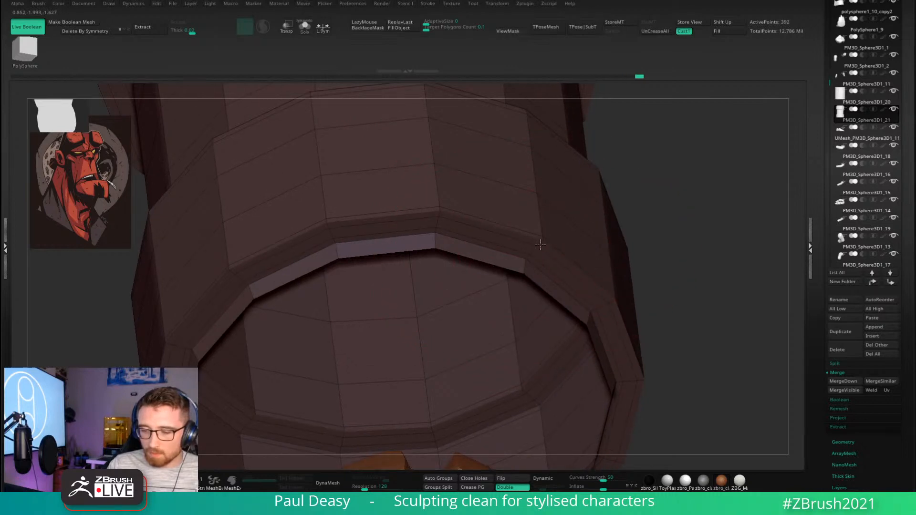
{"action": "left_click", "coordinate": [525, 263]}
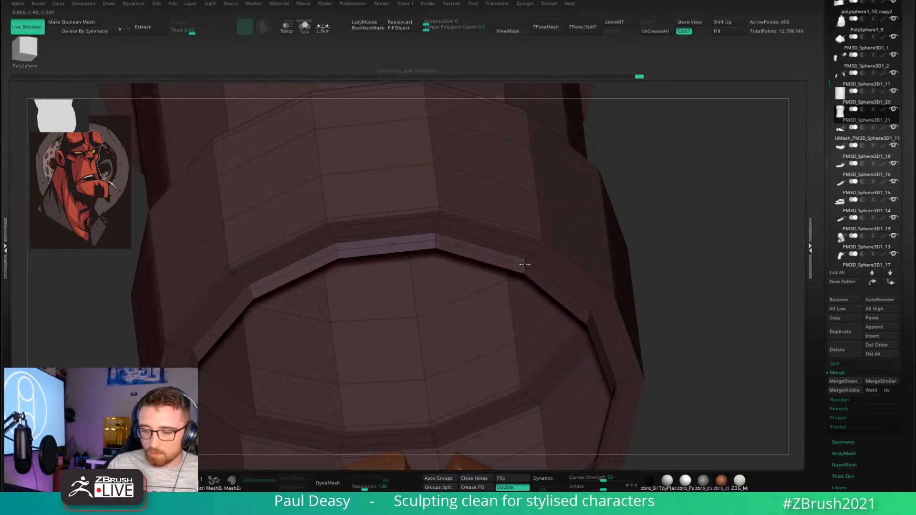
Insert two edge loops on the red band's upper ledge and a supporting loop around the base of the top rim.
{"action": "right_click_drag", "start_coordinate": [697, 202], "coordinate": [662, 358], "text": "shift"}
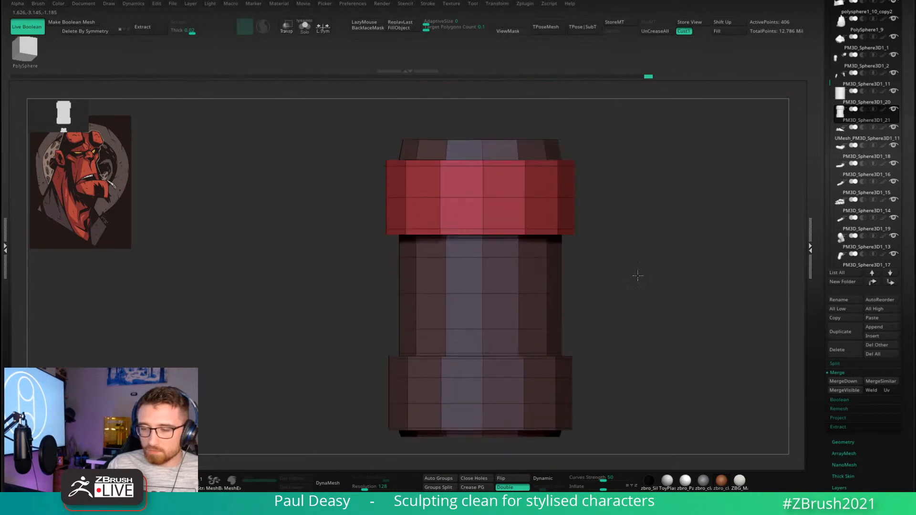
{"action": "mouse_move", "coordinate": [637, 275]}
{"action": "right_mouse_down", "text": "ctrl"}
{"action": "mouse_move", "coordinate": [663, 334]}
{"action": "mouse_move", "coordinate": [653, 281]}
{"action": "right_mouse_up", "text": "ctrl"}
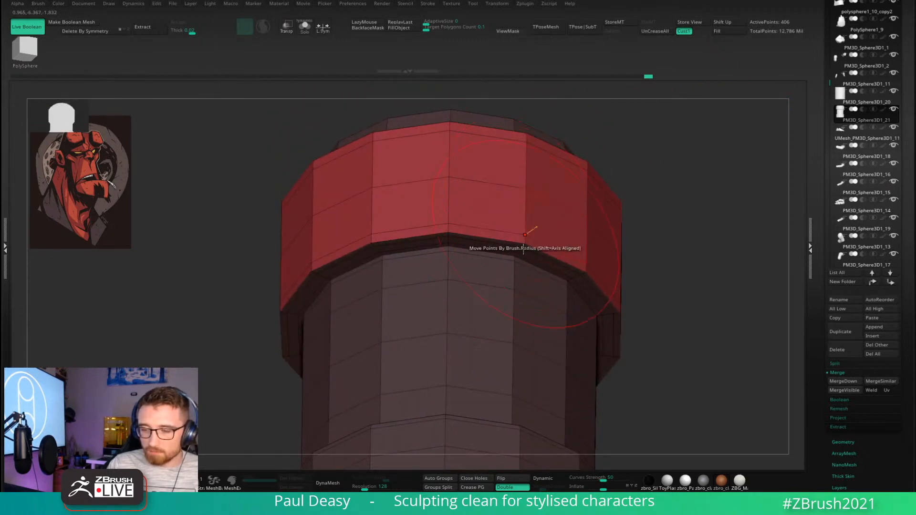
{"action": "right_click_drag", "start_coordinate": [523, 249], "coordinate": [517, 334]}
{"action": "right_click_drag", "start_coordinate": [515, 200], "coordinate": [506, 225]}
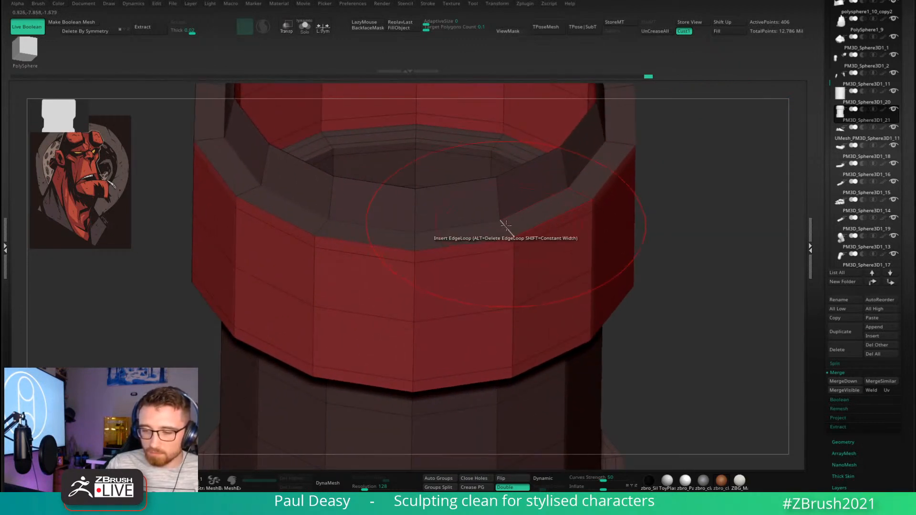
{"action": "left_click", "coordinate": [505, 225]}
{"action": "left_click", "coordinate": [509, 232]}
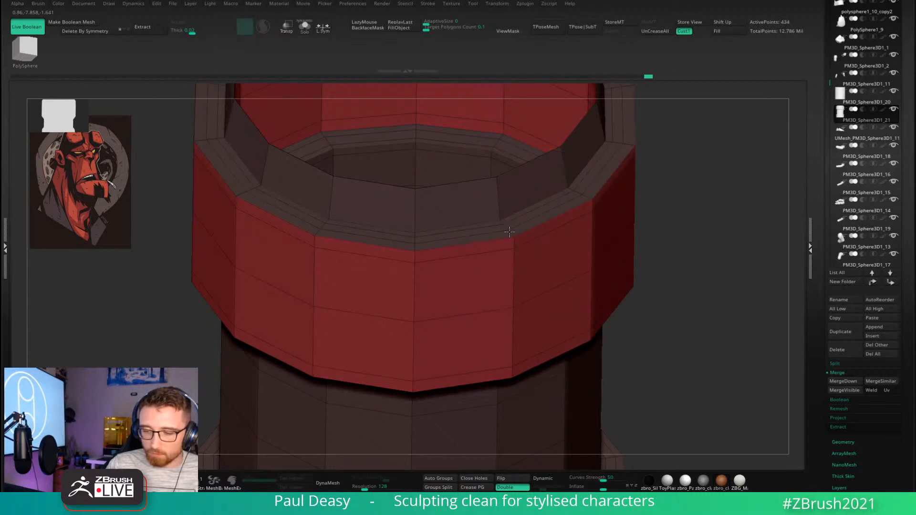
{"action": "left_click", "coordinate": [500, 224]}
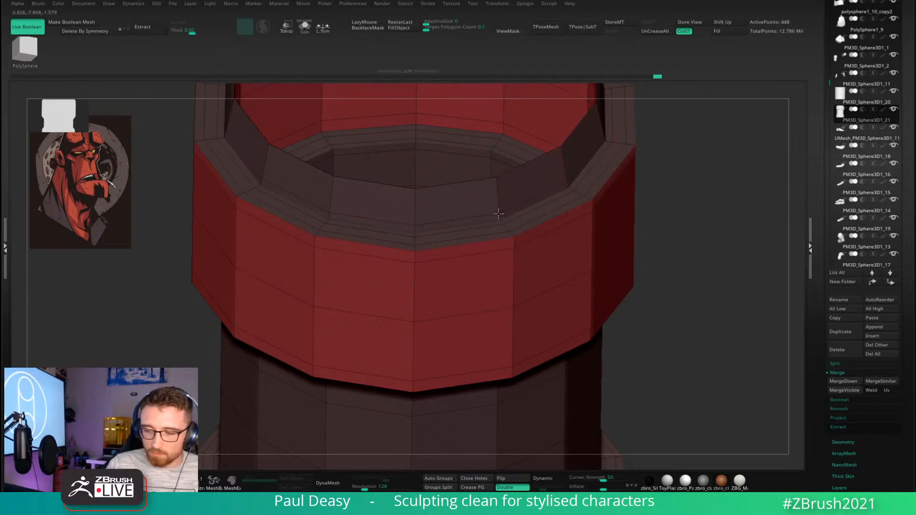
Delete the red band's middle edge loop and insert two evenly spaced loops in its place.
{"action": "left_click_drag", "start_coordinate": [681, 250], "coordinate": [658, 257], "text": "shift"}
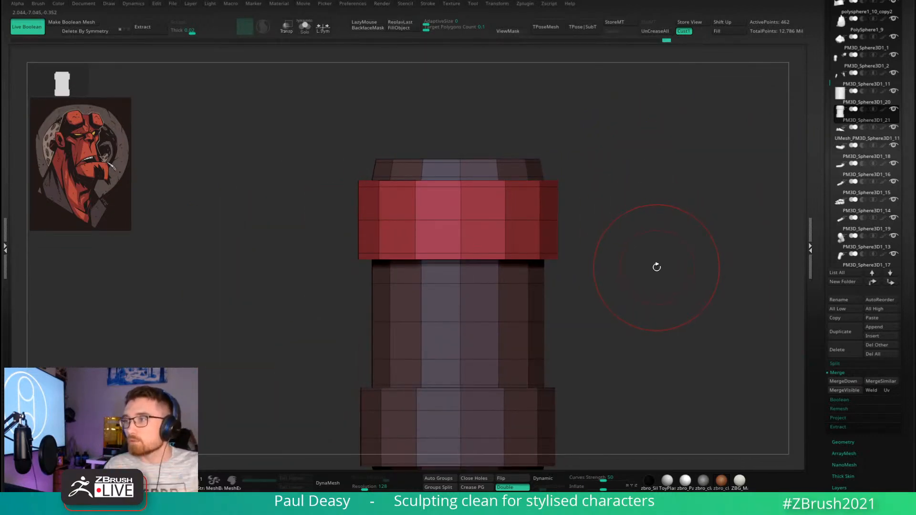
{"action": "left_click_drag", "start_coordinate": [652, 265], "coordinate": [618, 236], "text": "alt"}
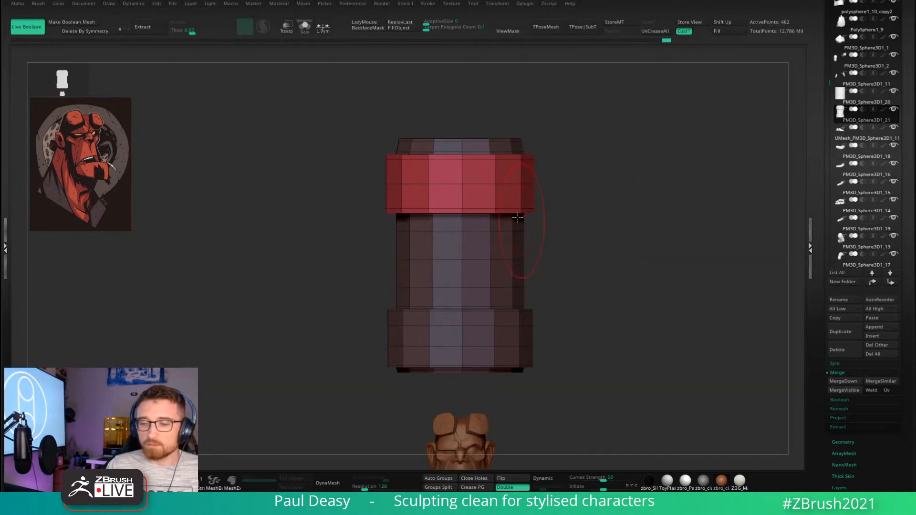
{"action": "right_click_drag", "start_coordinate": [518, 217], "coordinate": [550, 201], "text": "ctrl"}
{"action": "left_click", "coordinate": [492, 195], "text": "alt"}
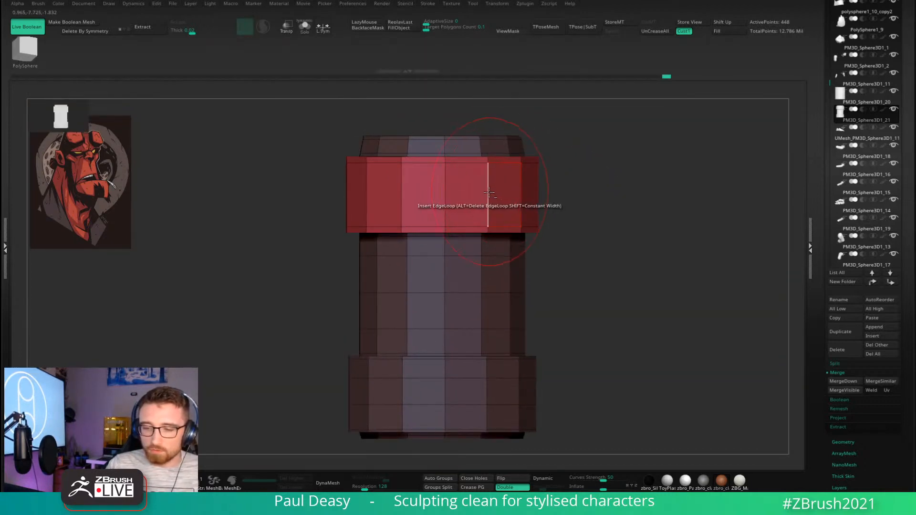
{"action": "left_click", "coordinate": [488, 183]}
{"action": "left_click", "coordinate": [487, 205]}
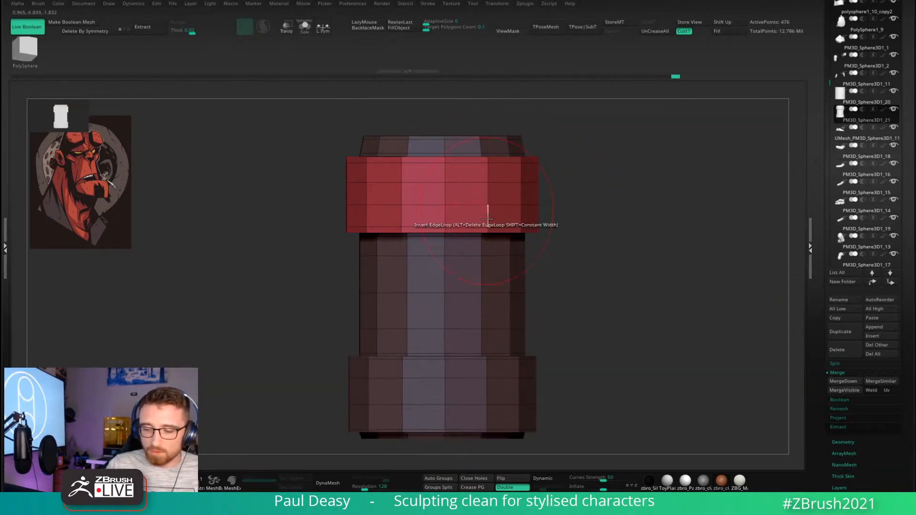
Delete the lower band's two intermediate edge loops and reinsert two at more even spacing.
{"action": "right_click_drag", "start_coordinate": [495, 369], "coordinate": [496, 317], "text": "alt"}
{"action": "left_click", "coordinate": [490, 179], "text": "alt"}
{"action": "left_click", "coordinate": [486, 180]}
{"action": "left_click", "coordinate": [497, 317], "text": "alt"}
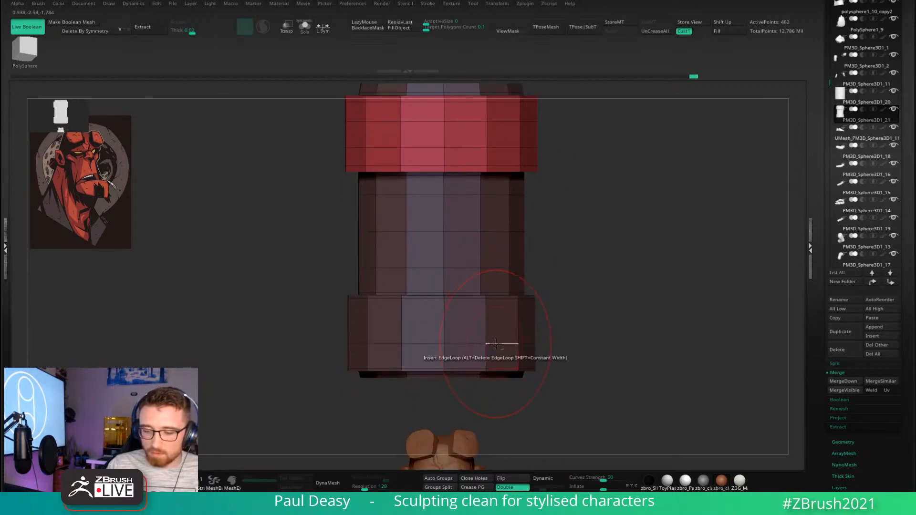
{"action": "left_click", "coordinate": [494, 343], "text": "alt"}
{"action": "left_click", "coordinate": [485, 316]}
{"action": "left_click", "coordinate": [485, 346]}
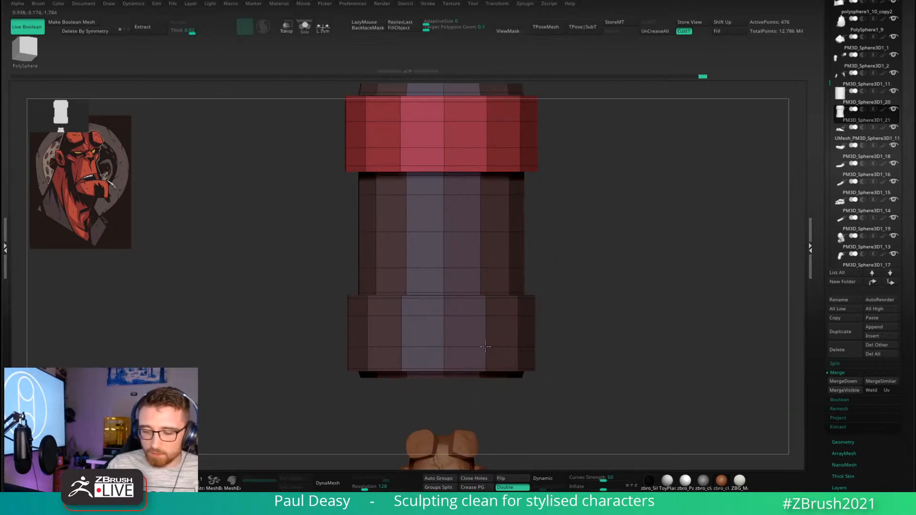
{"action": "right_click_drag", "start_coordinate": [501, 315], "coordinate": [499, 323], "text": "alt"}
{"action": "key", "text": "1"}
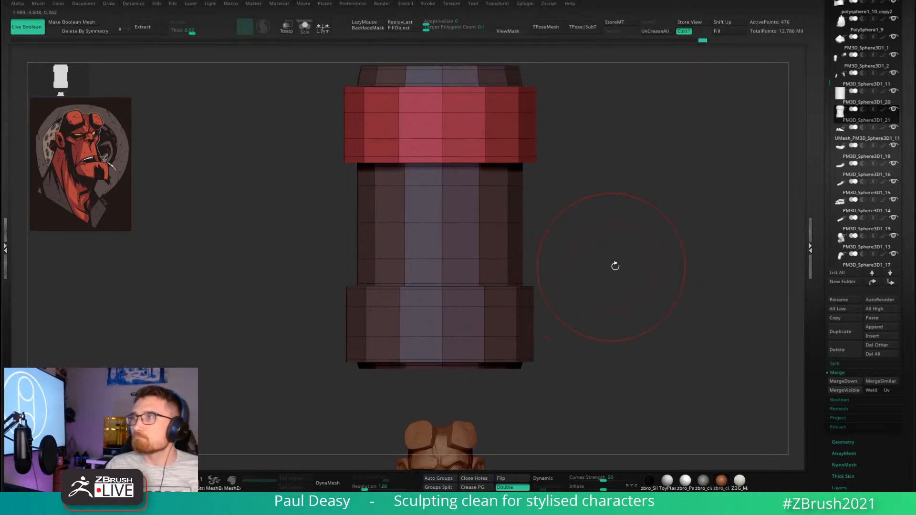
{"action": "right_click_drag", "start_coordinate": [615, 266], "coordinate": [610, 251], "text": "ctrl"}
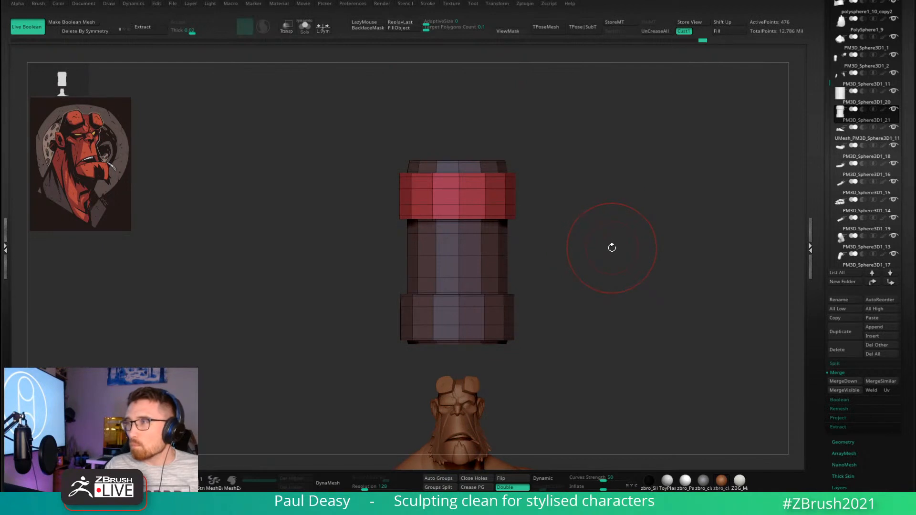
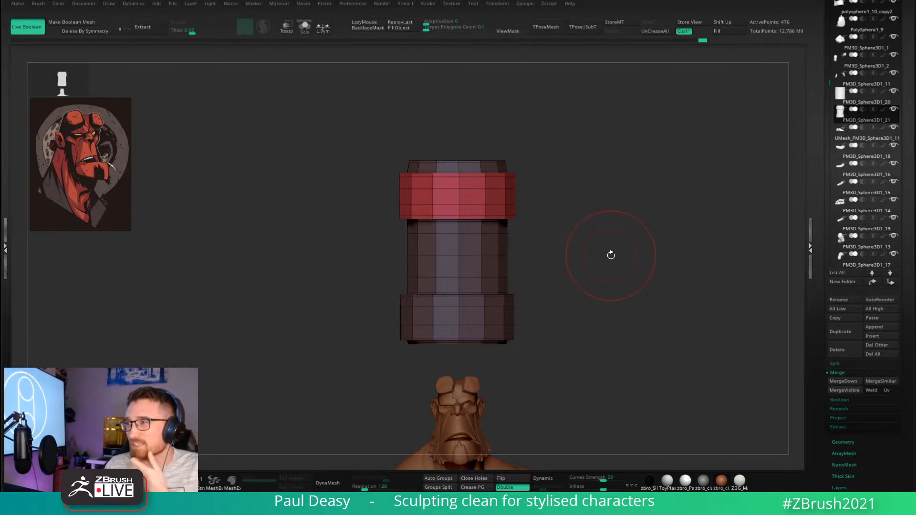
{"action": "right_click_drag", "start_coordinate": [607, 270], "coordinate": [610, 236], "text": "ctrl"}
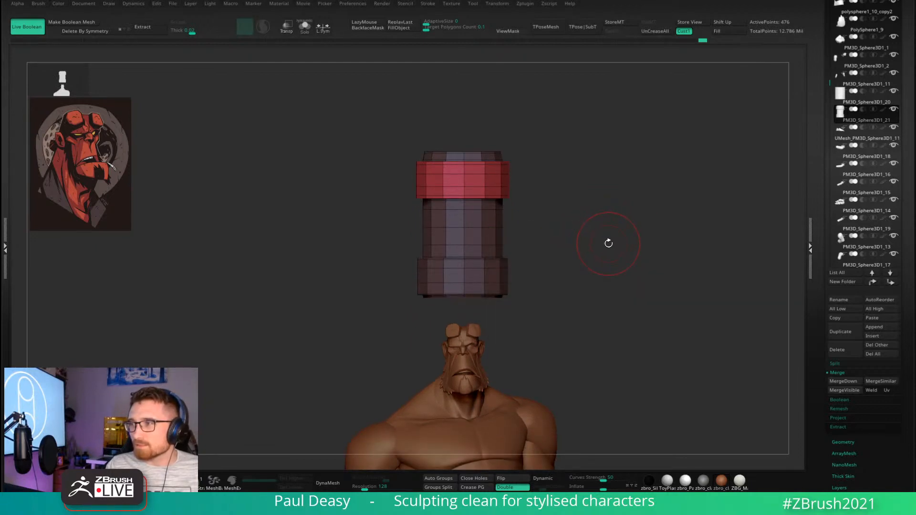
{"action": "right_click_drag", "start_coordinate": [608, 243], "coordinate": [609, 250], "text": "alt"}
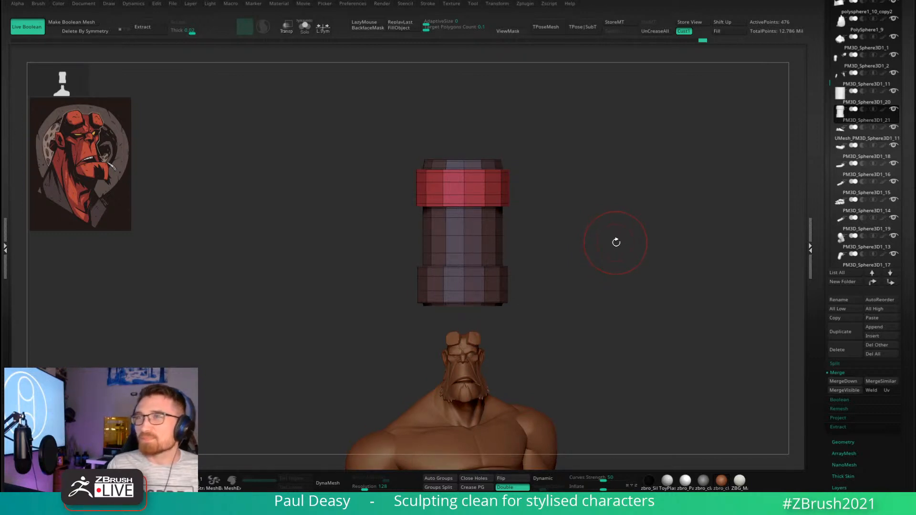
{"action": "right_click_drag", "start_coordinate": [614, 247], "coordinate": [545, 176], "text": "alt"}
Scale the banded cylinder down slightly and uniformly, then return to Draw mode.
{"action": "key", "text": "w"}
{"action": "right_click_drag", "start_coordinate": [542, 116], "coordinate": [542, 163], "text": "alt"}
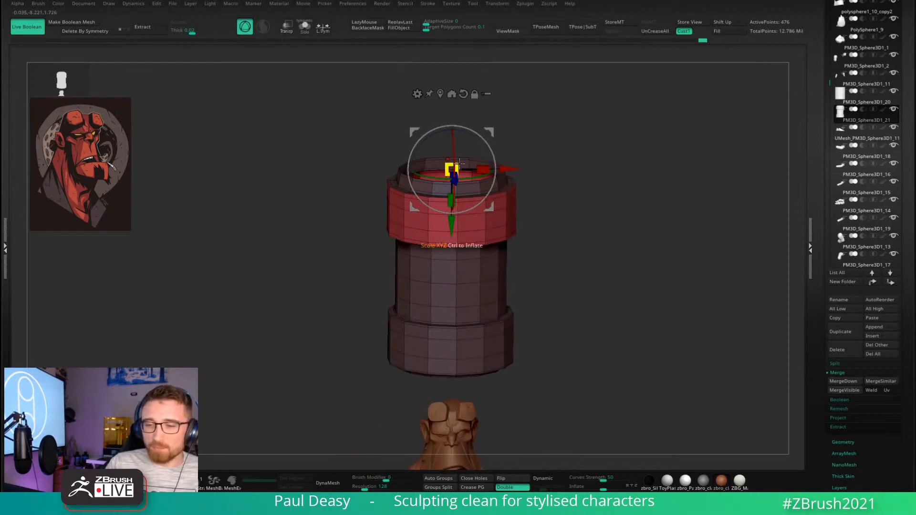
{"action": "left_click_drag", "start_coordinate": [451, 169], "coordinate": [443, 178]}
{"action": "mouse_move", "coordinate": [558, 163]}
{"action": "right_mouse_down", "text": "shift"}
{"action": "mouse_move", "coordinate": [580, 160]}
{"action": "mouse_move", "coordinate": [547, 164]}
{"action": "mouse_move", "coordinate": [559, 167]}
{"action": "right_mouse_up", "text": "shift"}
{"action": "key", "text": "q"}
Reduce the brush's draw size and bring the open upper end of the cylinder into close view.
{"action": "key", "text": "space"}
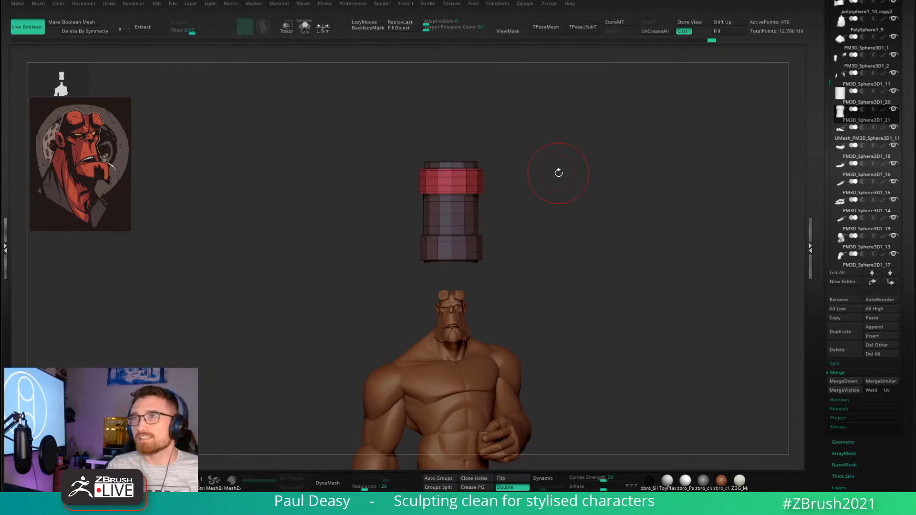
{"action": "key", "text": "space"}
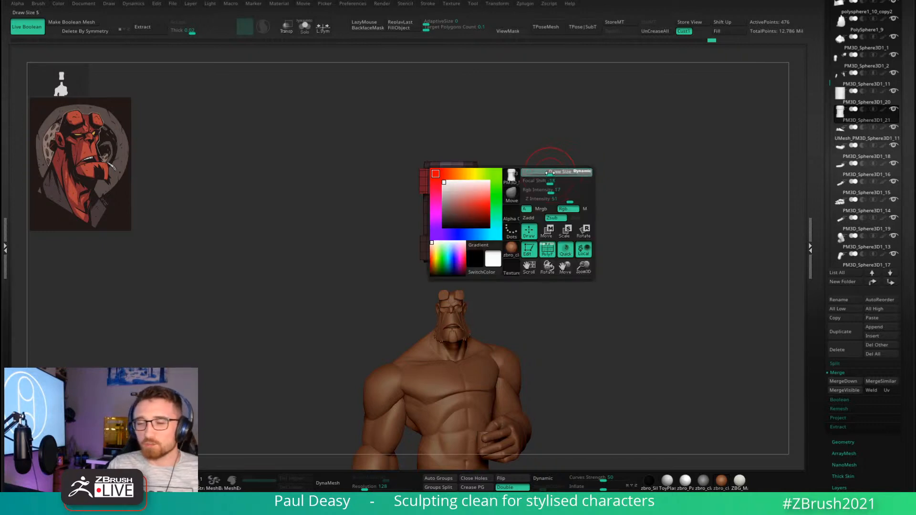
{"action": "right_click_drag", "start_coordinate": [550, 176], "coordinate": [554, 165], "text": "alt"}
{"action": "key", "text": "space"}
{"action": "key", "text": "space"}
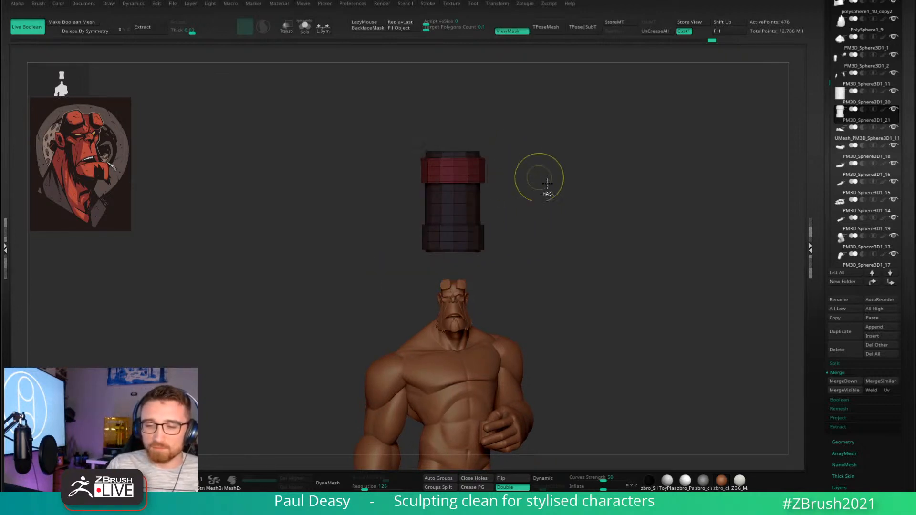
{"action": "right_click_drag", "start_coordinate": [575, 255], "coordinate": [539, 179], "text": "alt"}
{"action": "right_click_drag", "start_coordinate": [492, 199], "coordinate": [498, 205]}
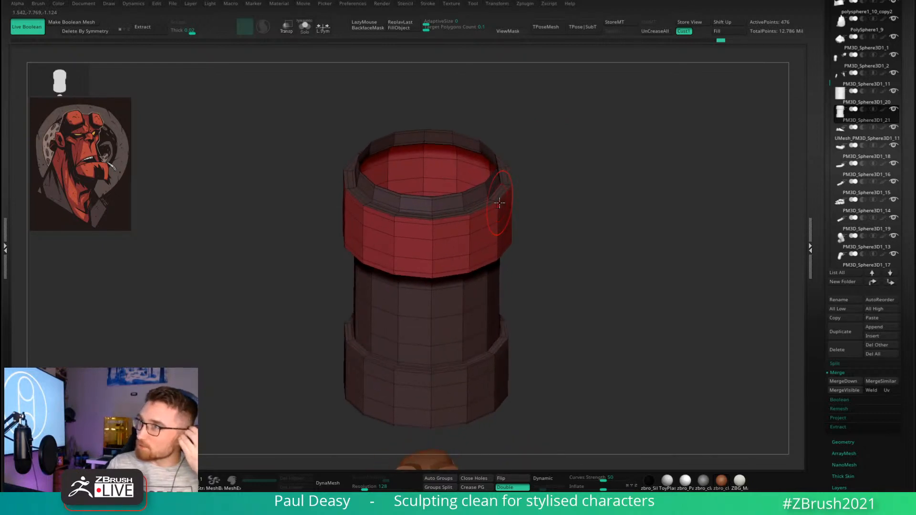
{"action": "right_click_drag", "start_coordinate": [483, 194], "coordinate": [488, 194]}
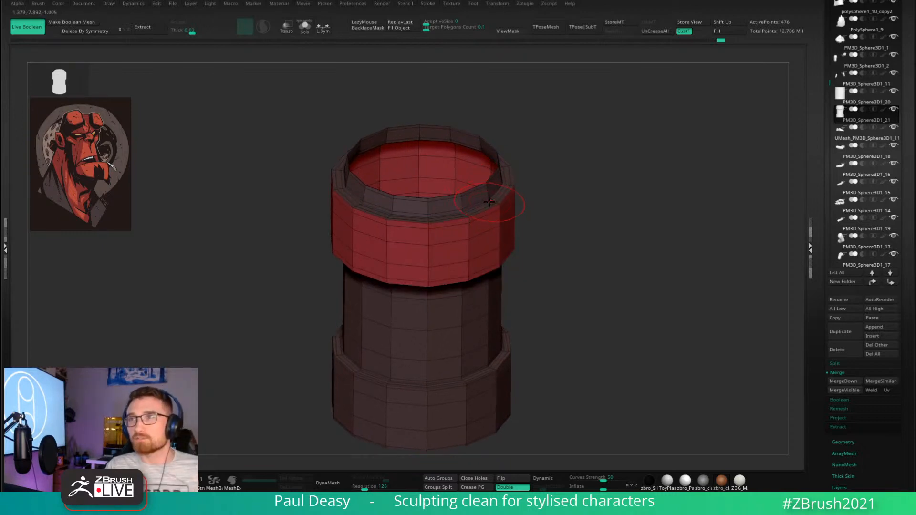
Switch to the ZModeler brush and insert a supporting edge loop near the red band's top edge.
{"action": "key", "text": "space"}
{"action": "mouse_move", "coordinate": [490, 195]}
{"action": "right_mouse_down", "text": "ctrl"}
{"action": "mouse_move", "coordinate": [558, 192]}
{"action": "mouse_move", "coordinate": [496, 177]}
{"action": "mouse_move", "coordinate": [508, 196]}
{"action": "mouse_move", "coordinate": [644, 211]}
{"action": "mouse_move", "coordinate": [582, 276]}
{"action": "right_mouse_up", "text": "ctrl"}
{"action": "key", "text": "b"}
{"action": "key", "text": "z"}
{"action": "key", "text": "m"}
{"action": "left_click", "coordinate": [498, 196]}
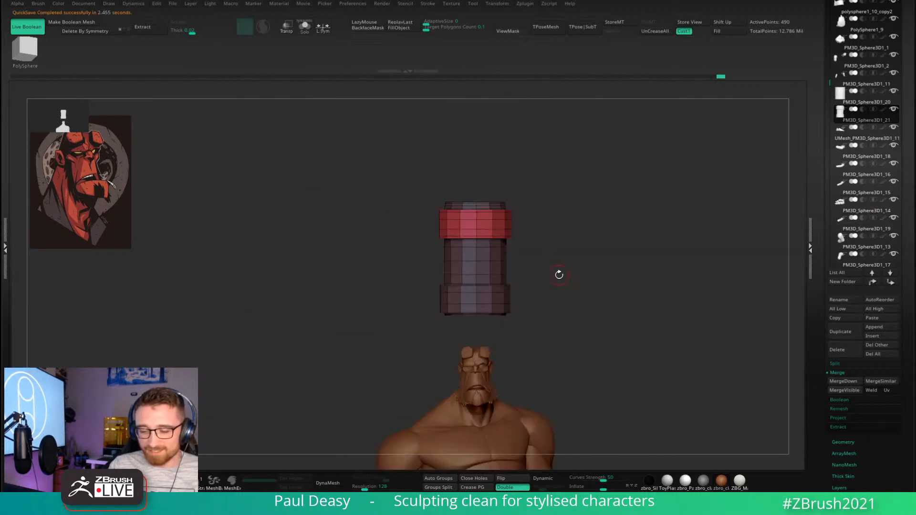
Apply the ZModeler PolyGroup action to a vertical polyloop running through the red band.
{"action": "right_click_drag", "start_coordinate": [560, 265], "coordinate": [563, 287], "text": "alt"}
{"action": "mouse_move", "coordinate": [519, 217]}
{"action": "right_mouse_down"}
{"action": "mouse_move", "coordinate": [497, 234]}
{"action": "mouse_move", "coordinate": [533, 214]}
{"action": "right_mouse_up"}
{"action": "right_click_drag", "start_coordinate": [533, 214], "coordinate": [517, 228]}
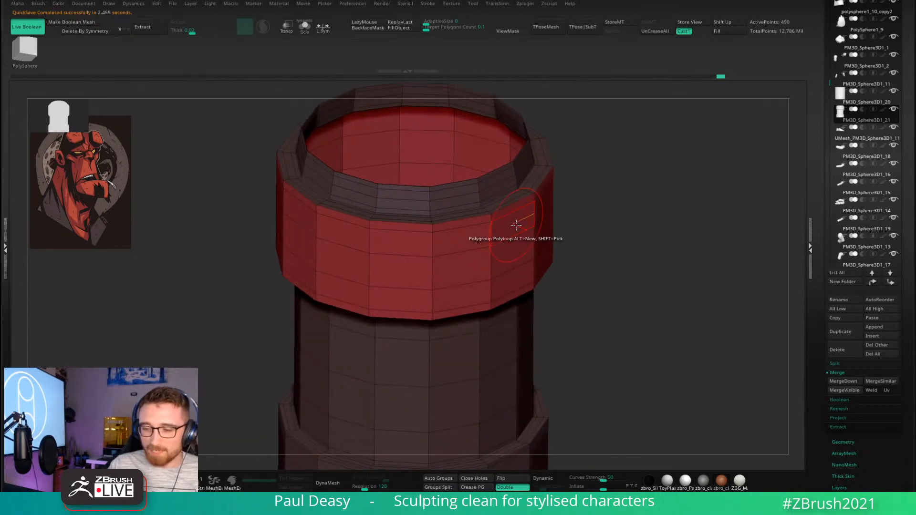
{"action": "right_click_drag", "start_coordinate": [579, 210], "coordinate": [604, 194]}
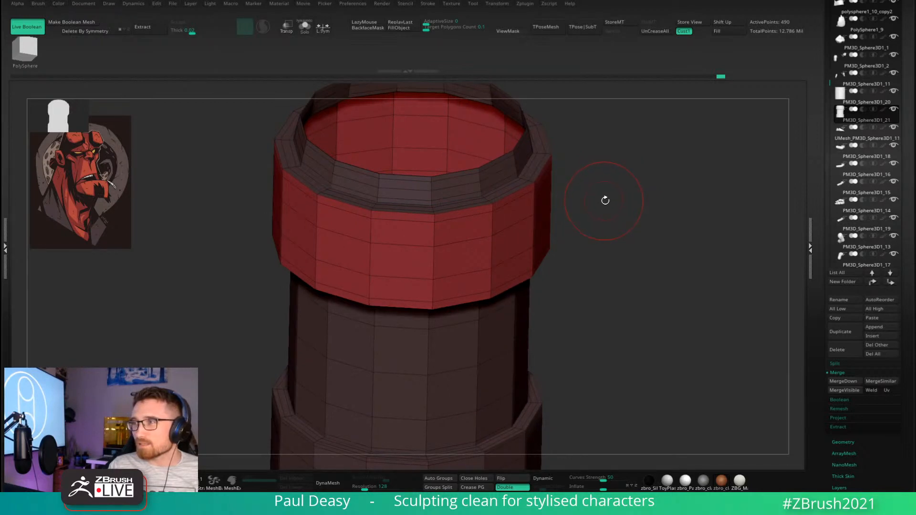
{"action": "right_click_drag", "start_coordinate": [603, 198], "coordinate": [602, 199]}
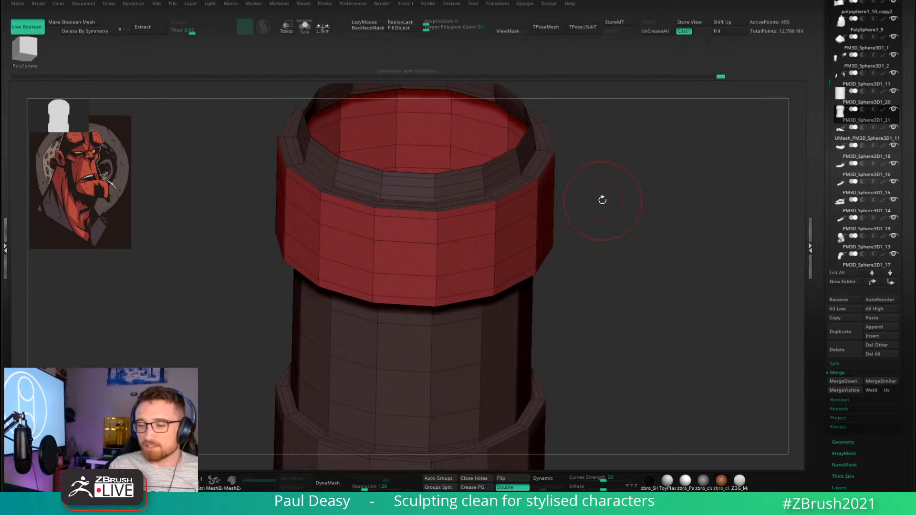
{"action": "right_click_drag", "start_coordinate": [524, 210], "coordinate": [521, 211]}
{"action": "left_click", "coordinate": [521, 210]}
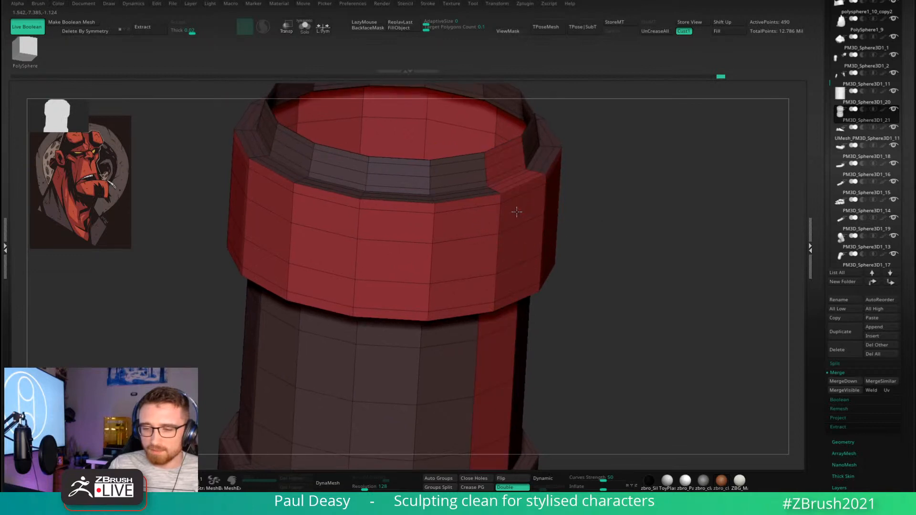
Set the ZModeler polygon action to Extrude with target All Polygons and try extruding the whole cylinder.
{"action": "key", "text": "space"}
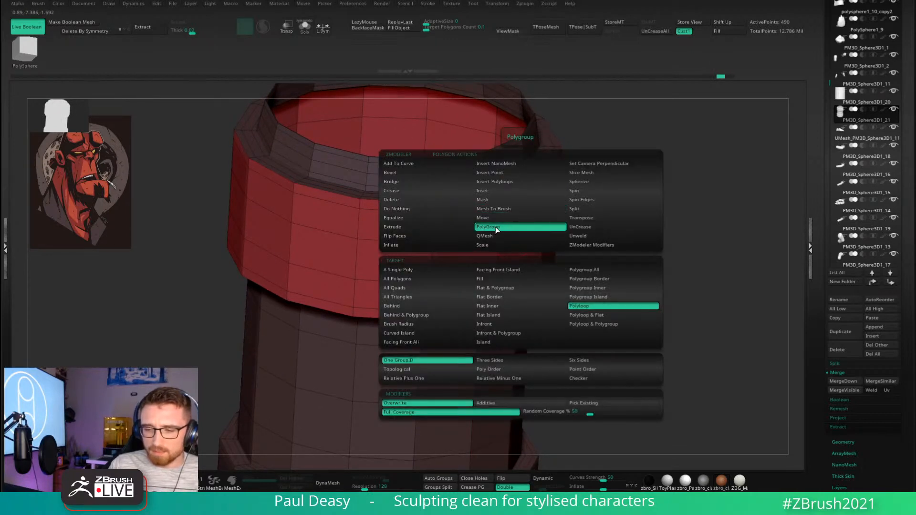
{"action": "left_click", "coordinate": [420, 227]}
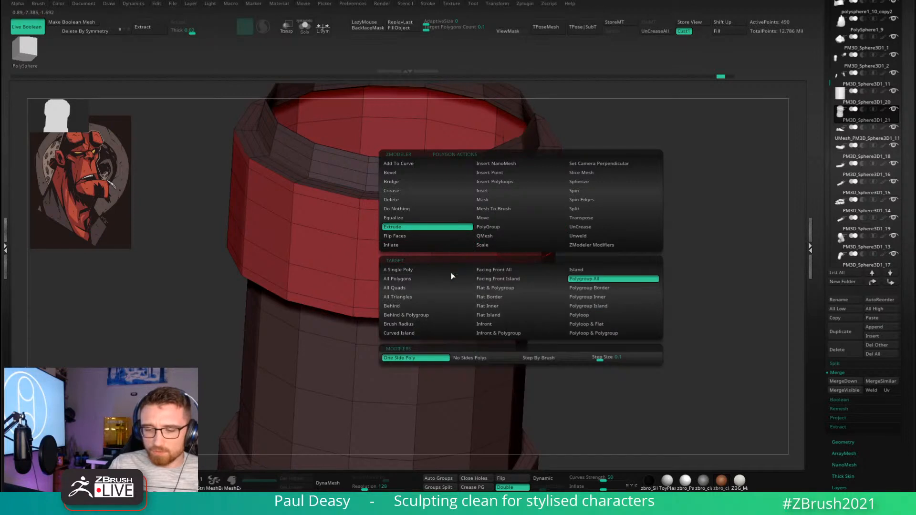
{"action": "left_click", "coordinate": [442, 279]}
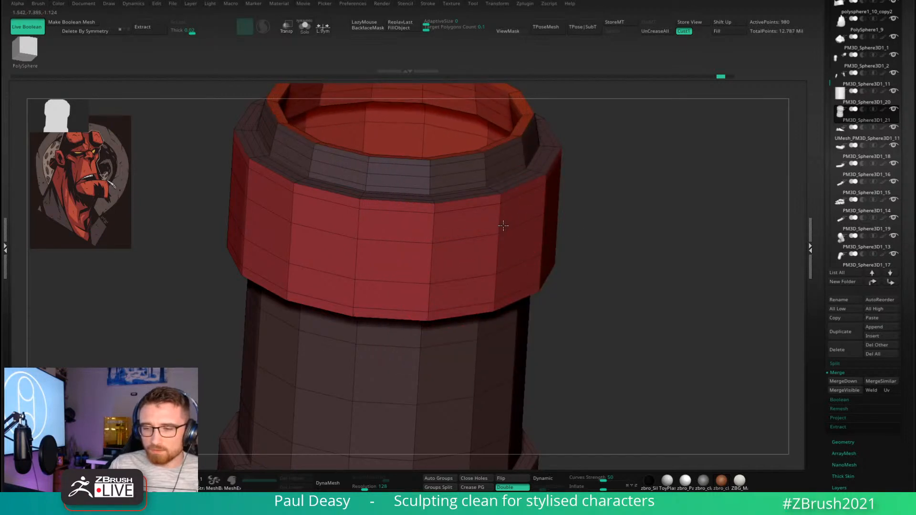
{"action": "left_click_drag", "start_coordinate": [636, 212], "coordinate": [500, 227], "text": "shift"}
{"action": "left_click_drag", "start_coordinate": [563, 180], "coordinate": [581, 174]}
Undo the extrusion and remove the supporting loops from the red band's top edge, its upper ledge and the rim's base.
{"action": "key", "text": "ctrl+z"}
{"action": "key", "text": "ctrl+z"}
{"action": "key", "text": "ctrl+z"}
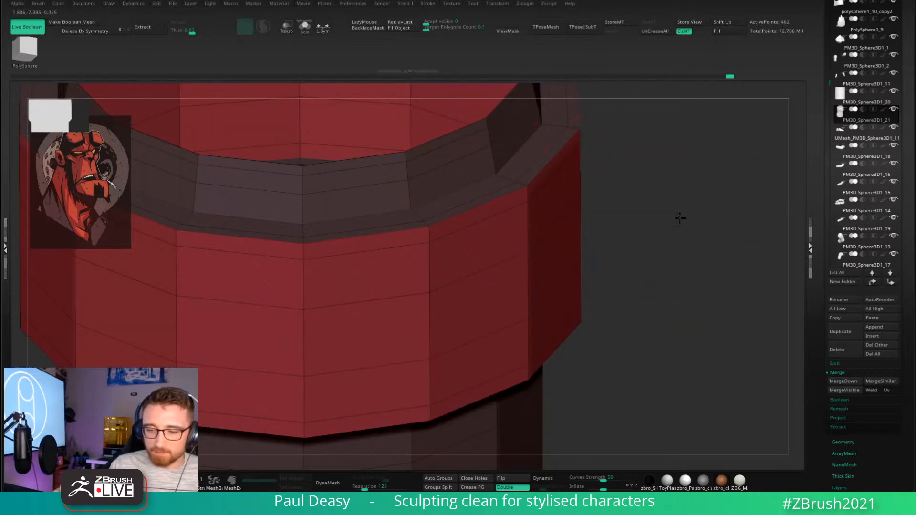
{"action": "left_click_drag", "start_coordinate": [678, 216], "coordinate": [597, 221]}
{"action": "key", "text": "ctrl+z"}
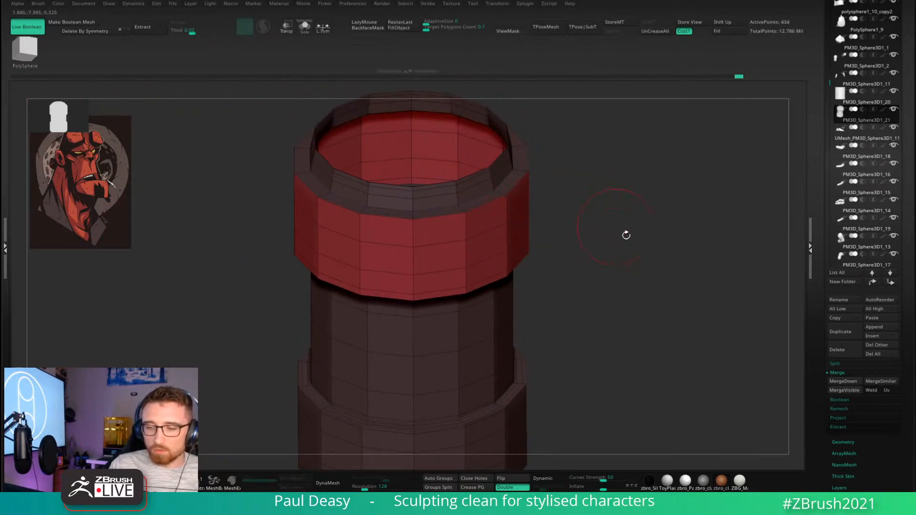
{"action": "key", "text": "ctrl+z"}
{"action": "key", "text": "ctrl+z"}
{"action": "left_click_drag", "start_coordinate": [594, 212], "coordinate": [607, 227]}
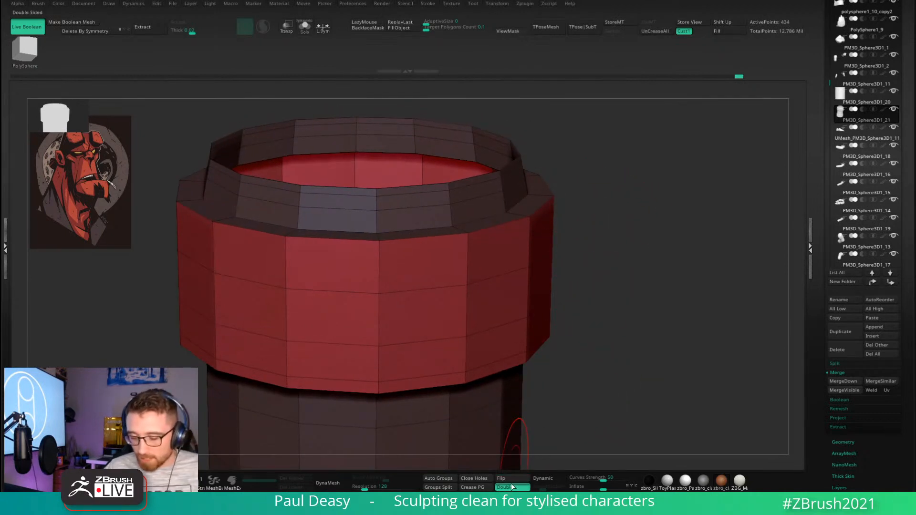
Turn on Dynamic Subdiv in the Geometry settings to preview the cylinder smoothed without those supporting loops.
{"action": "scroll", "coordinate": [840, 161], "scroll_direction": "up", "scroll_amount": 4}
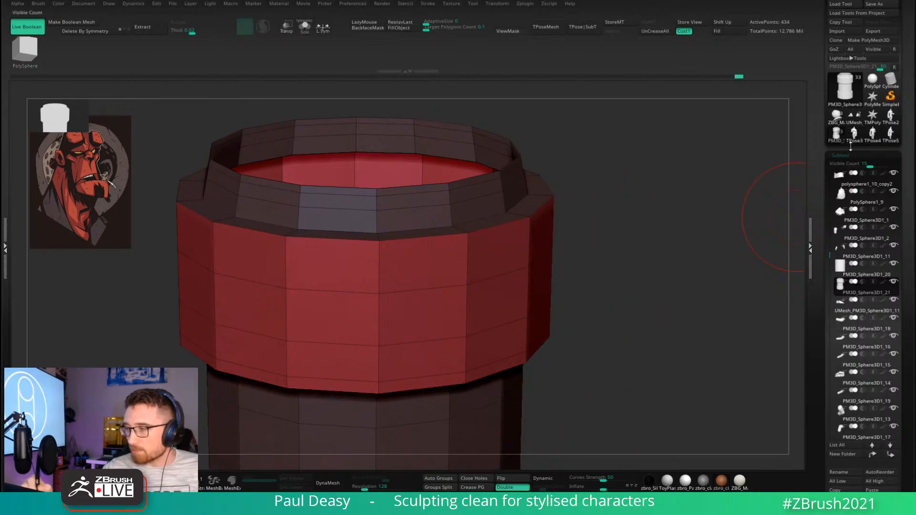
{"action": "left_click", "coordinate": [840, 155]}
{"action": "left_click", "coordinate": [842, 167]}
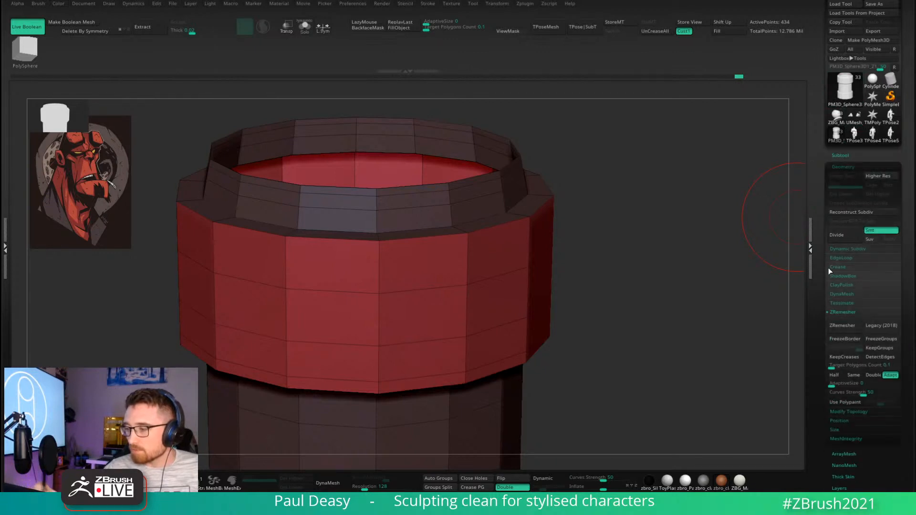
{"action": "scroll", "coordinate": [859, 201], "scroll_direction": "down", "scroll_amount": 1}
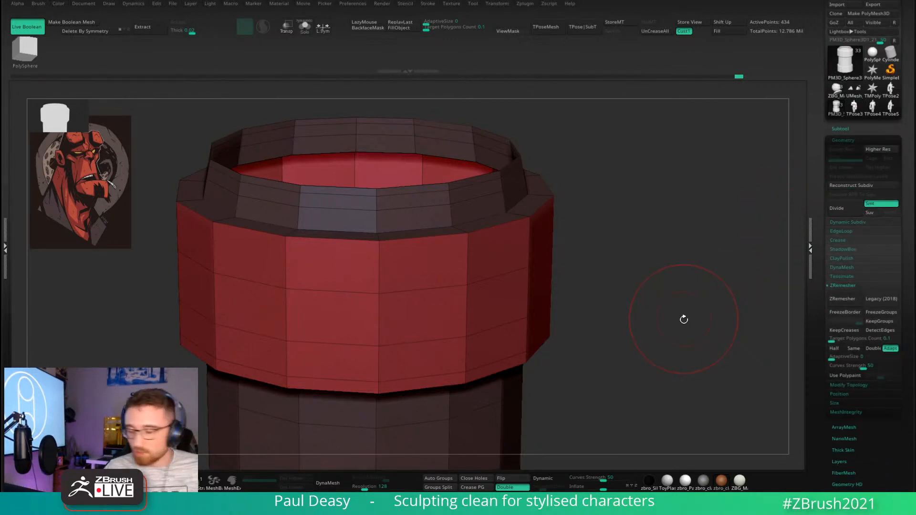
{"action": "left_click", "coordinate": [847, 222]}
{"action": "left_click", "coordinate": [845, 230]}
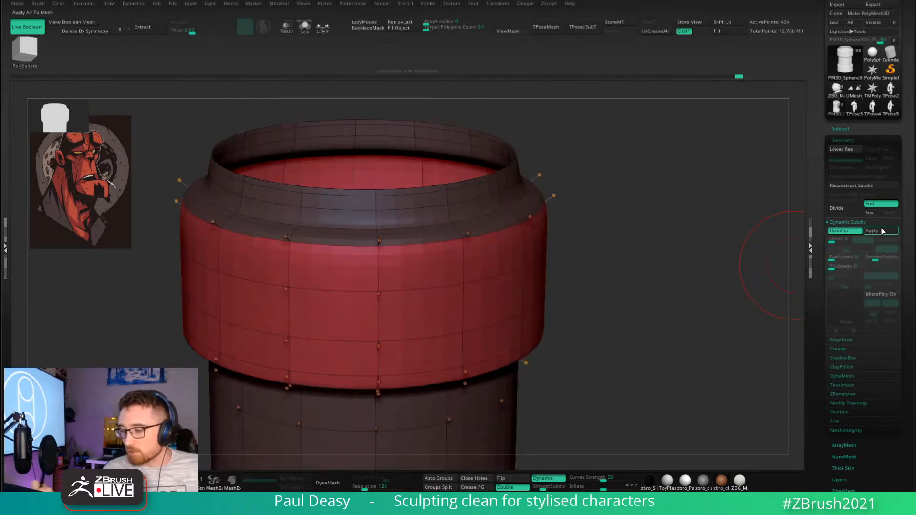
{"action": "left_click_drag", "start_coordinate": [624, 291], "coordinate": [663, 312]}
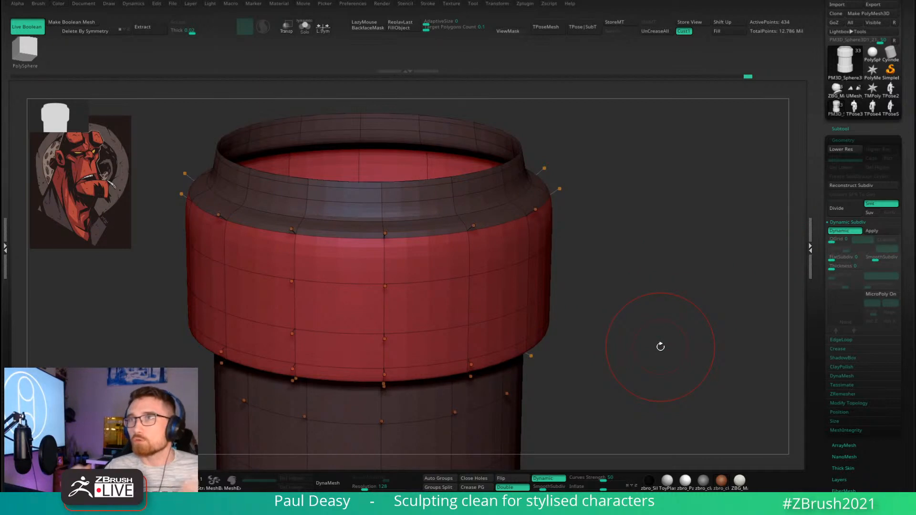
{"action": "left_click_drag", "start_coordinate": [625, 247], "coordinate": [631, 246]}
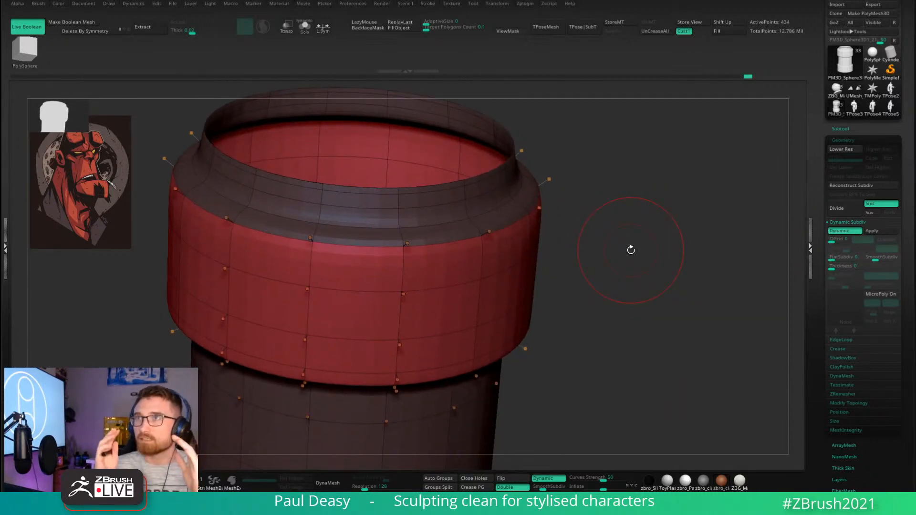
Switch the Dynamic Subdiv preview off and on again to compare the red band's unsupported upper edge and ledge.
{"action": "left_click_drag", "start_coordinate": [630, 250], "coordinate": [648, 227]}
{"action": "right_click", "coordinate": [629, 210]}
{"action": "key", "text": "shift+d"}
{"action": "right_click", "coordinate": [656, 228]}
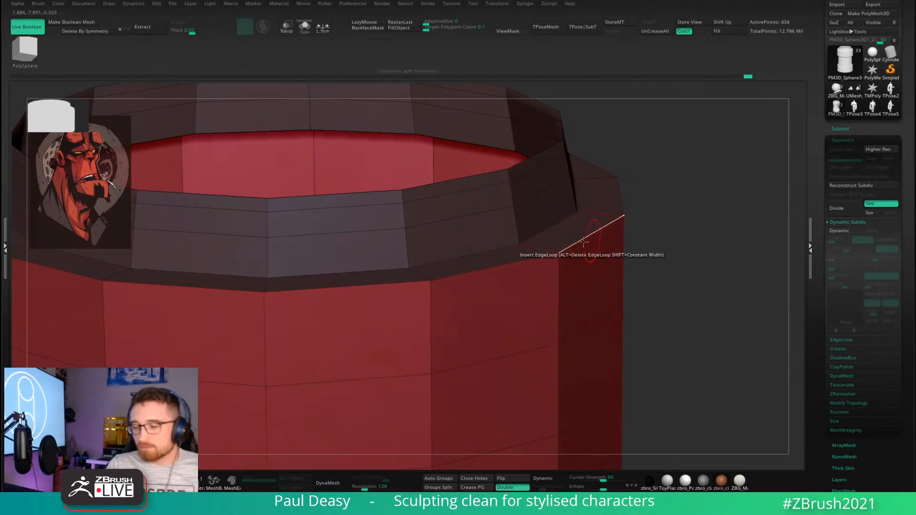
{"action": "right_click_drag", "start_coordinate": [575, 238], "coordinate": [549, 248]}
{"action": "left_click", "coordinate": [515, 231]}
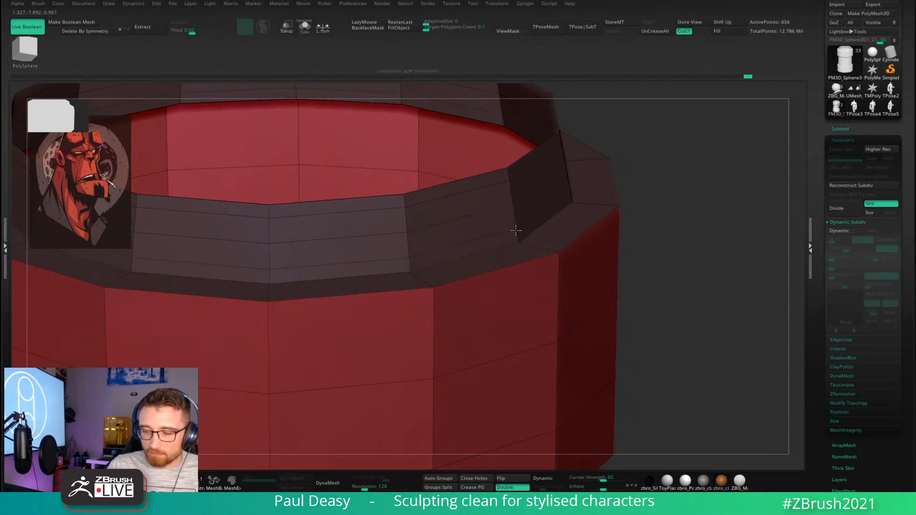
{"action": "right_click_drag", "start_coordinate": [521, 230], "coordinate": [538, 199], "text": "alt"}
{"action": "key", "text": "d"}
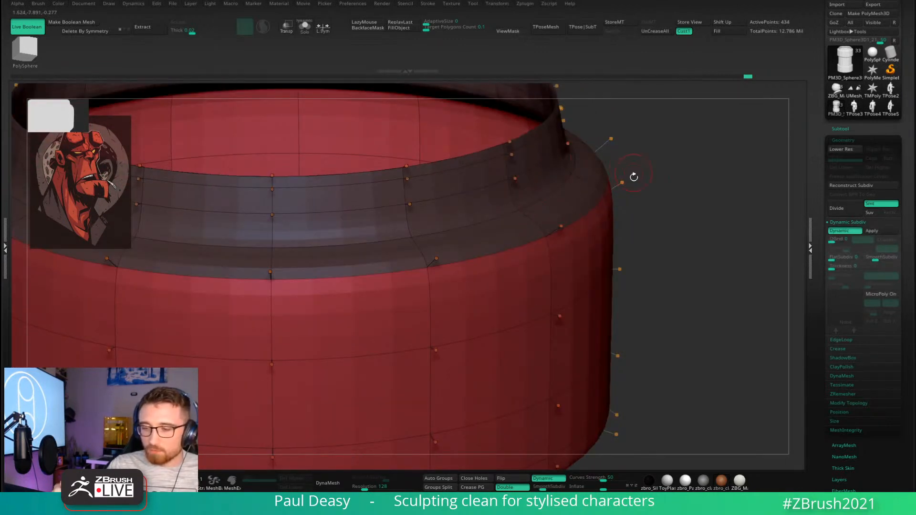
{"action": "right_click_drag", "start_coordinate": [619, 222], "coordinate": [666, 207]}
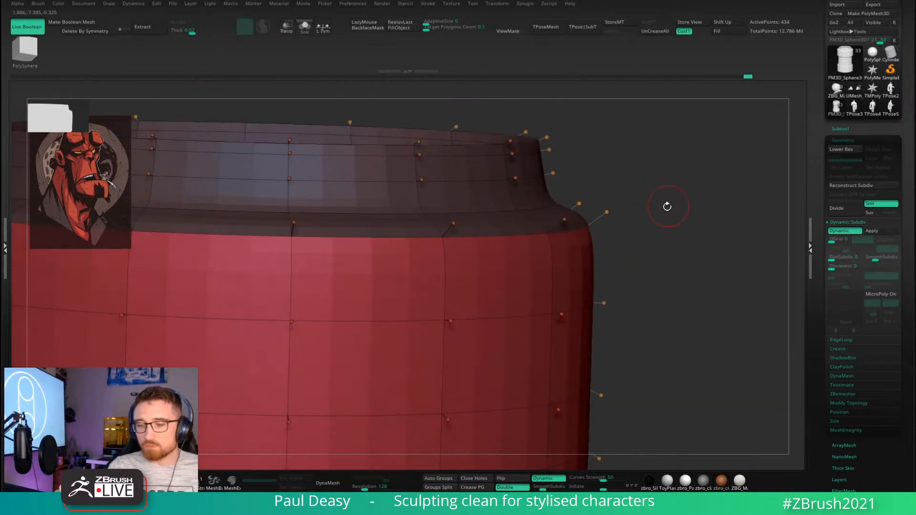
Turn off the Dynamic Subdiv preview and insert supporting edge loops on the red band's upper ledge and just below its top edge.
{"action": "key", "text": "shift+d"}
{"action": "right_click_drag", "start_coordinate": [576, 235], "coordinate": [562, 219]}
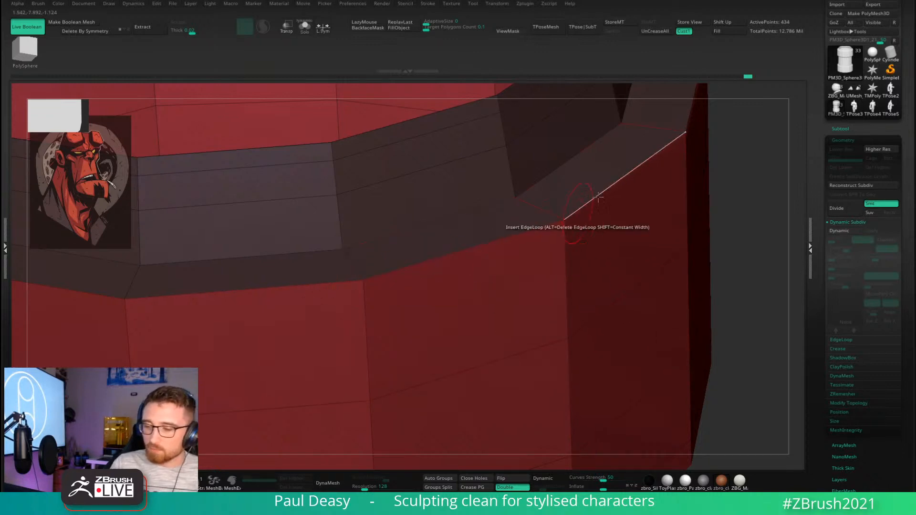
{"action": "right_click_drag", "start_coordinate": [571, 228], "coordinate": [538, 242]}
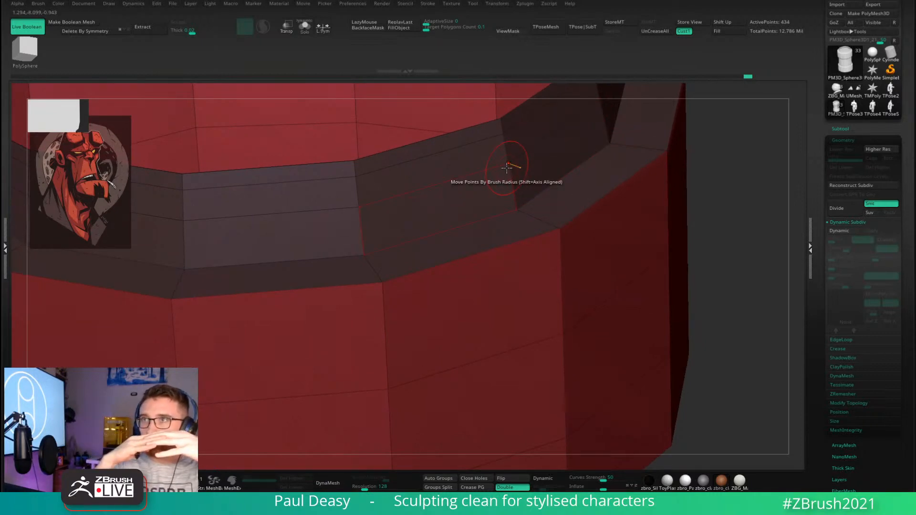
{"action": "mouse_move", "coordinate": [565, 222]}
{"action": "right_mouse_down"}
{"action": "mouse_move", "coordinate": [556, 223]}
{"action": "mouse_move", "coordinate": [566, 227]}
{"action": "mouse_move", "coordinate": [567, 218]}
{"action": "right_mouse_up"}
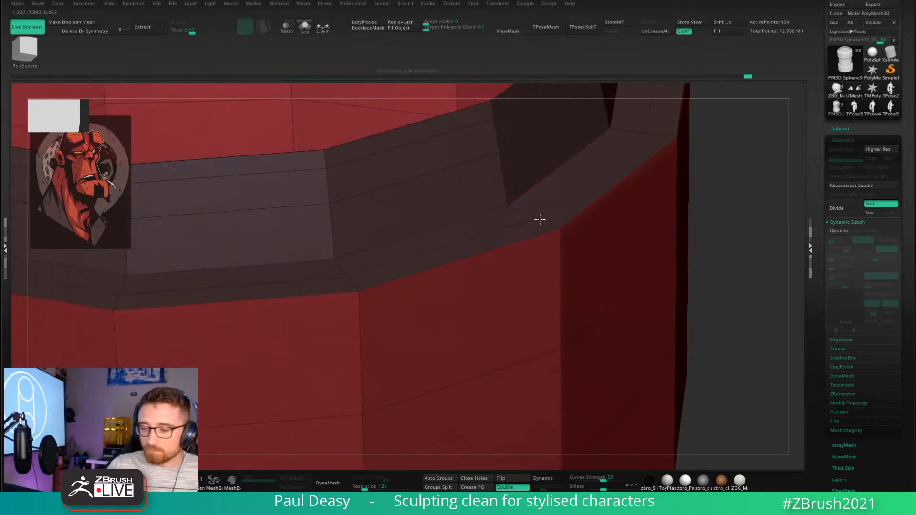
{"action": "right_click_drag", "start_coordinate": [561, 261], "coordinate": [559, 210]}
{"action": "left_click", "coordinate": [560, 245]}
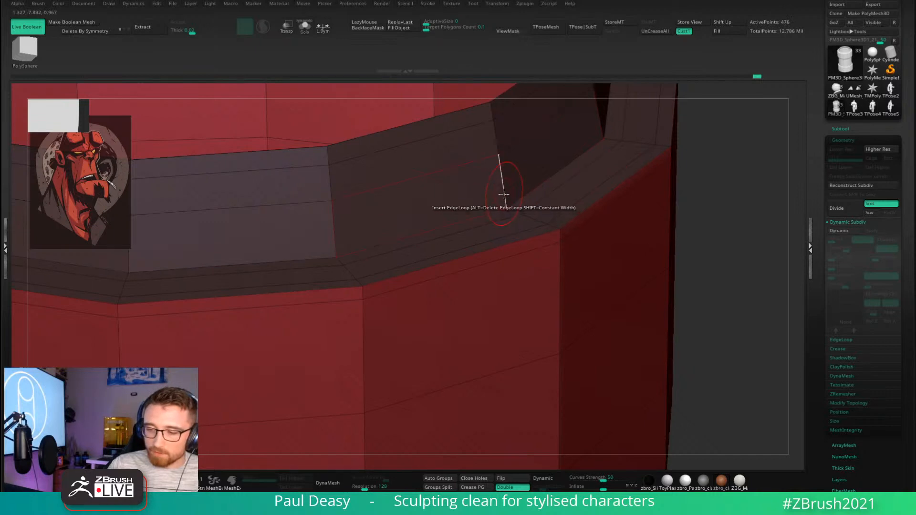
Insert a supporting edge loop around the rim's base just above the ledge and check the red band's underside.
{"action": "left_click_drag", "start_coordinate": [503, 194], "coordinate": [506, 202]}
{"action": "right_click_drag", "start_coordinate": [577, 232], "coordinate": [536, 229]}
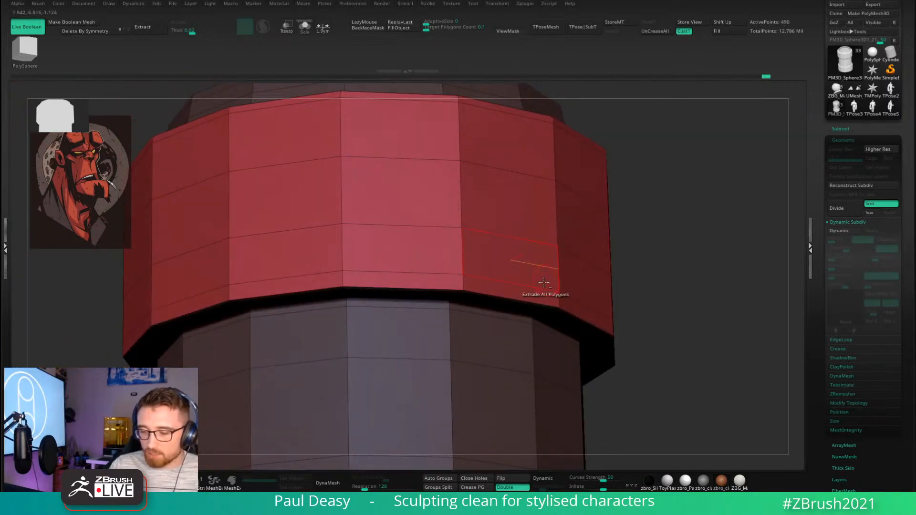
{"action": "left_click", "coordinate": [545, 292], "text": "alt"}
{"action": "right_click_drag", "start_coordinate": [548, 303], "coordinate": [567, 210], "text": "ctrl"}
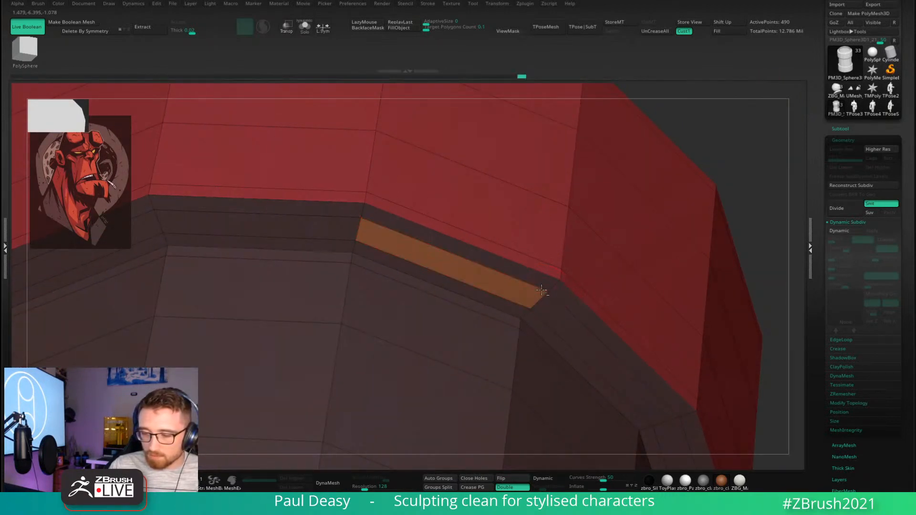
{"action": "left_click", "coordinate": [545, 291]}
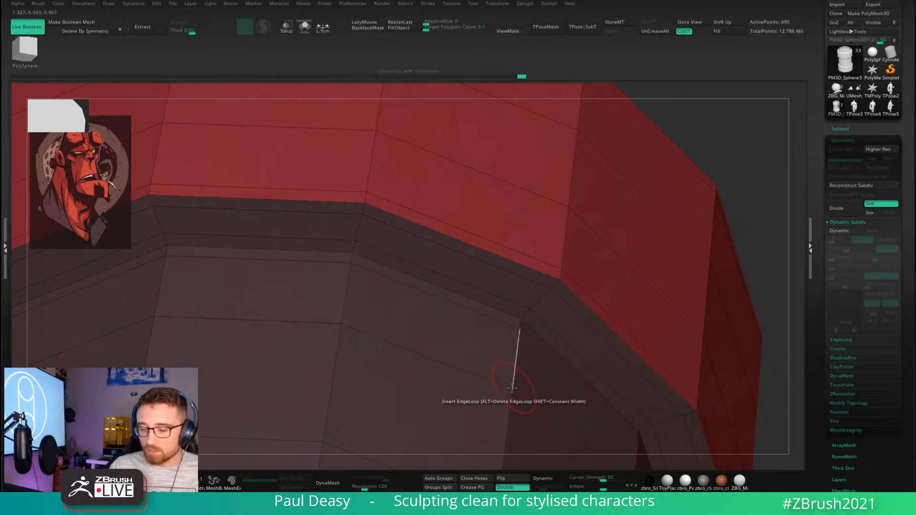
Turn on the Dynamic Subdiv preview with the polyframe hidden and switch to the Move brush.
{"action": "right_click_drag", "start_coordinate": [546, 305], "coordinate": [611, 210]}
{"action": "key", "text": "d"}
{"action": "key", "text": "shift+f"}
{"action": "key", "text": "shift+f"}
{"action": "key", "text": "shift+f"}
{"action": "key", "text": "b"}
{"action": "key", "text": "m"}
{"action": "key", "text": "v"}
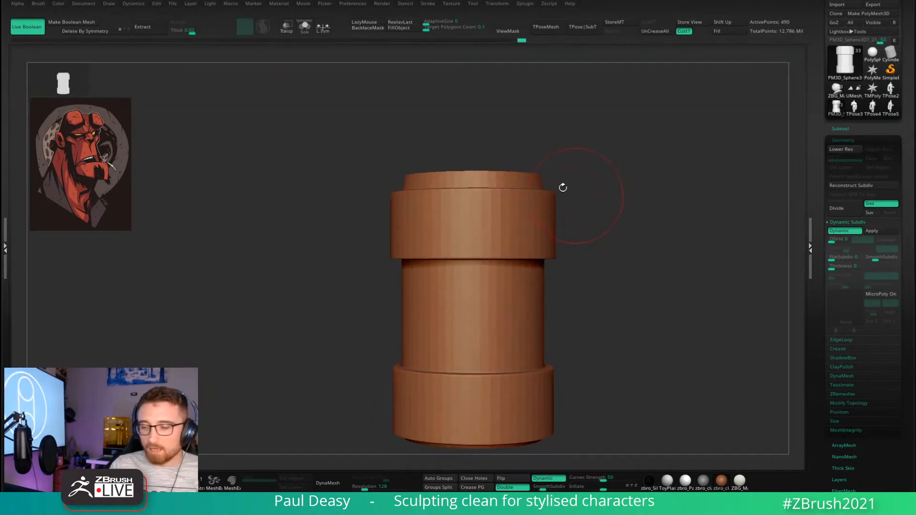
Mask the cylinder's rim and the upper part of the red band, showing the polyframe.
{"action": "right_click_drag", "start_coordinate": [562, 188], "coordinate": [553, 192], "text": "alt"}
{"action": "left_click_drag", "start_coordinate": [289, 134], "coordinate": [669, 226], "text": "ctrl"}
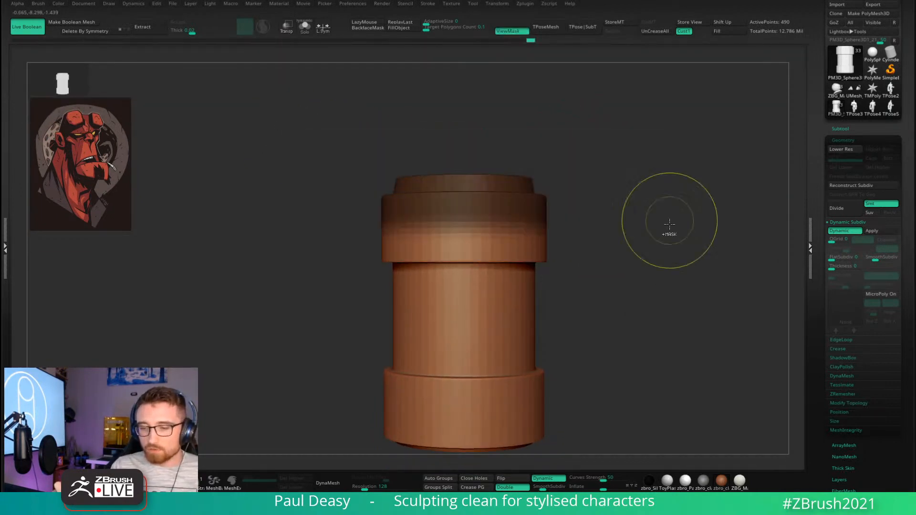
{"action": "key", "text": "shift+f"}
{"action": "right_click_drag", "start_coordinate": [644, 237], "coordinate": [624, 235], "text": "alt"}
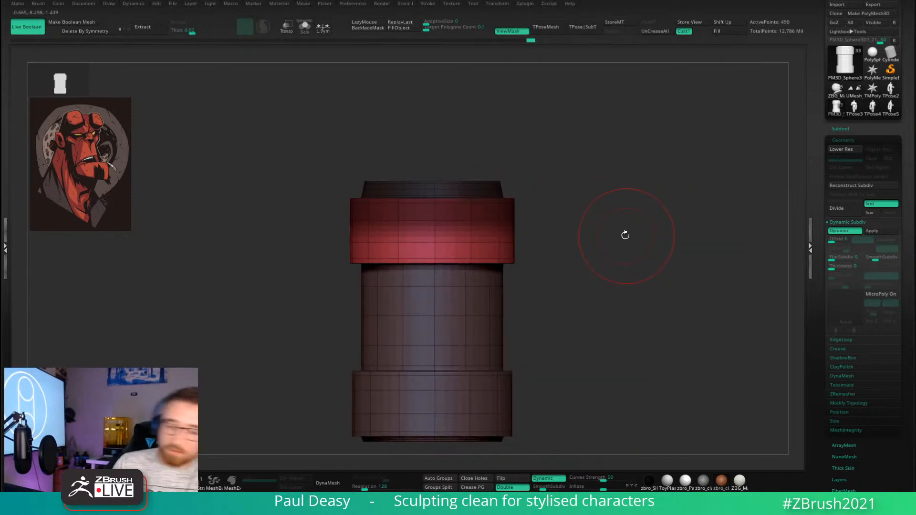
{"action": "left_click_drag", "start_coordinate": [276, 150], "coordinate": [611, 229], "text": "ctrl"}
Move the unmasked part along the cylinder's length with the transform gizmo, return to drawing mode and clear the mask.
{"action": "mouse_move", "coordinate": [690, 271]}
{"action": "right_mouse_down"}
{"action": "mouse_move", "coordinate": [627, 285]}
{"action": "mouse_move", "coordinate": [682, 277]}
{"action": "right_mouse_up"}
{"action": "key", "text": "w"}
{"action": "left_click_drag", "start_coordinate": [463, 234], "coordinate": [463, 248]}
{"action": "right_click_drag", "start_coordinate": [637, 260], "coordinate": [568, 268], "text": "ctrl"}
{"action": "right_click_drag", "start_coordinate": [567, 267], "coordinate": [570, 245], "text": "alt"}
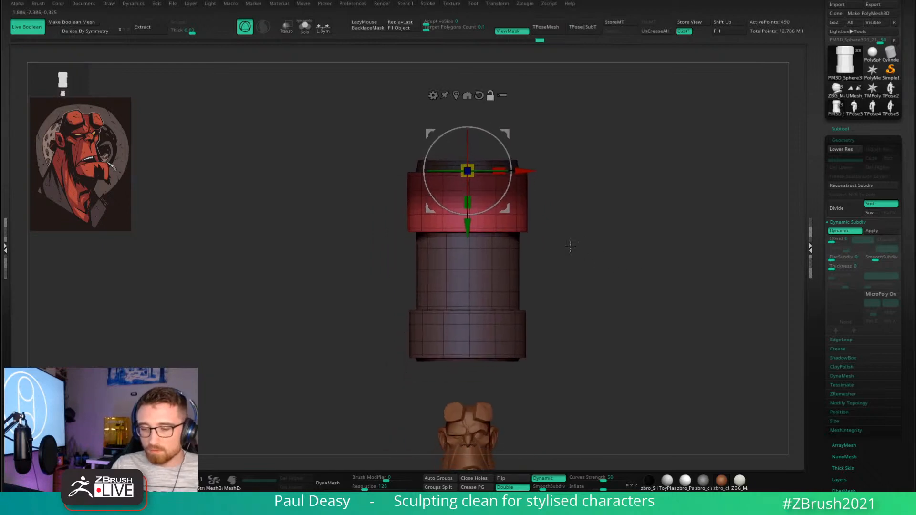
{"action": "left_click_drag", "start_coordinate": [467, 234], "coordinate": [467, 220]}
{"action": "key", "text": "q"}
{"action": "left_click_drag", "start_coordinate": [572, 205], "coordinate": [648, 242], "text": "alt"}
Inspect the smoothed rim and red band edges up close with the polyframe on and off.
{"action": "key", "text": "shift+f"}
{"action": "key", "text": "ctrl+h"}
{"action": "key", "text": "shift+f"}
{"action": "right_click_drag", "start_coordinate": [576, 235], "coordinate": [582, 259], "text": "ctrl"}
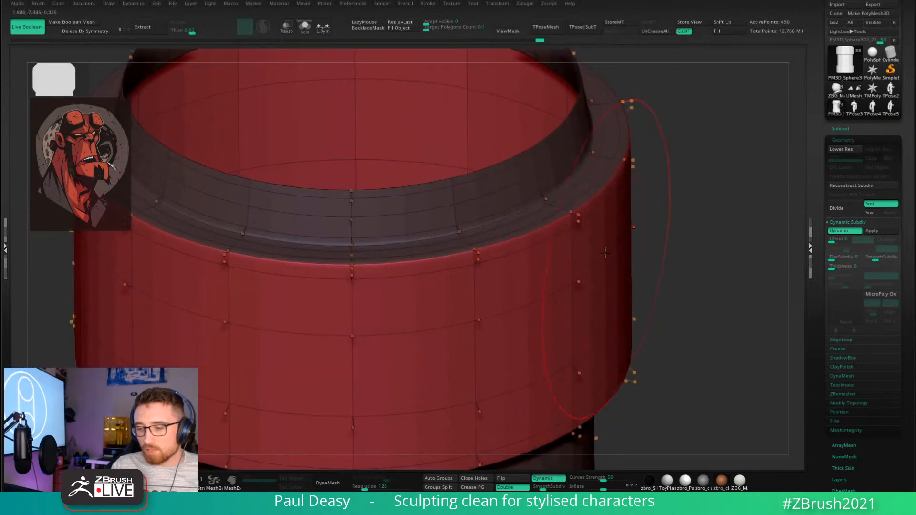
{"action": "left_click_drag", "start_coordinate": [662, 194], "coordinate": [623, 225], "text": "shift"}
{"action": "key", "text": "shift+f"}
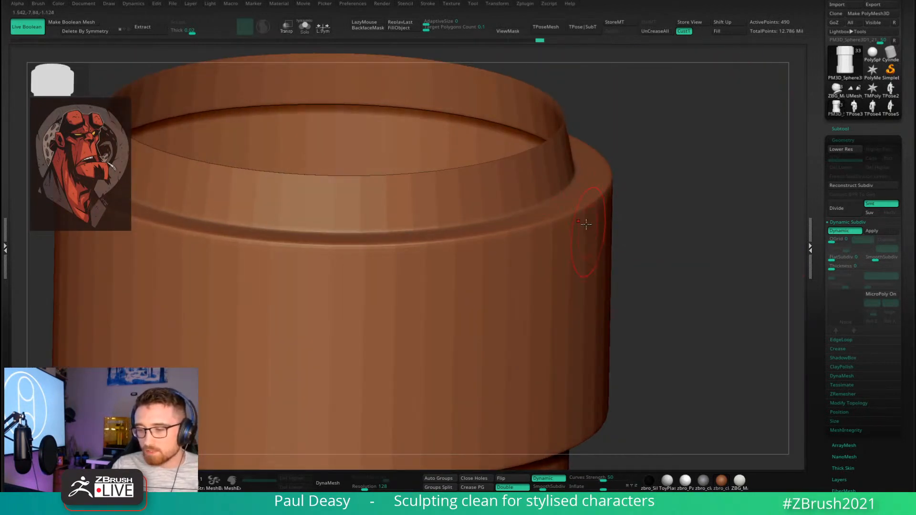
{"action": "left_click_drag", "start_coordinate": [635, 402], "coordinate": [707, 329]}
{"action": "right_click_drag", "start_coordinate": [707, 329], "coordinate": [625, 295], "text": "ctrl"}
{"action": "right_click", "coordinate": [625, 296]}
{"action": "right_click_drag", "start_coordinate": [650, 246], "coordinate": [616, 208], "text": "alt"}
{"action": "right_click", "coordinate": [602, 283]}
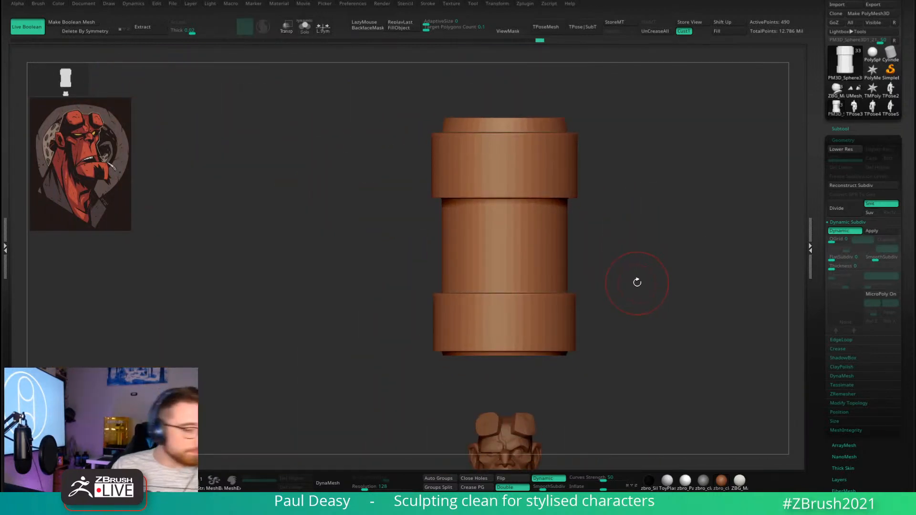
{"action": "left_click_drag", "start_coordinate": [637, 276], "coordinate": [645, 254]}
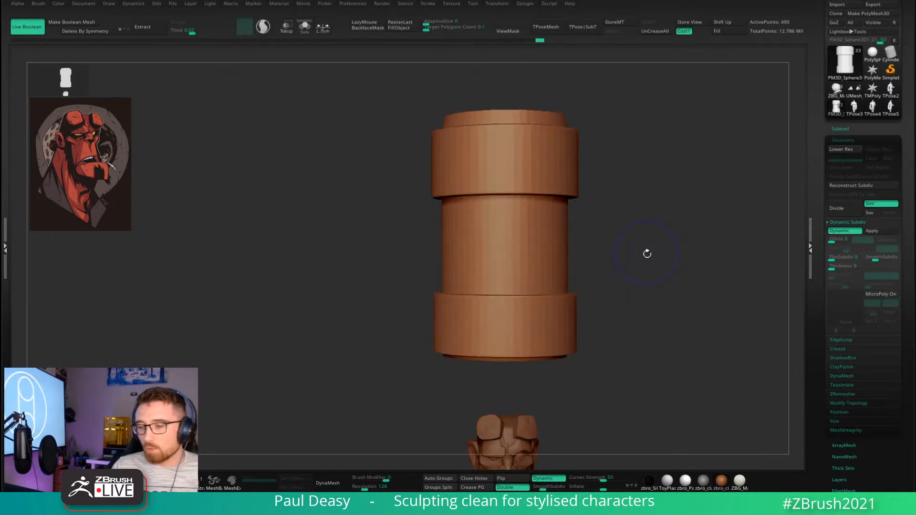
{"action": "right_click_drag", "start_coordinate": [645, 254], "coordinate": [626, 258], "text": "ctrl"}
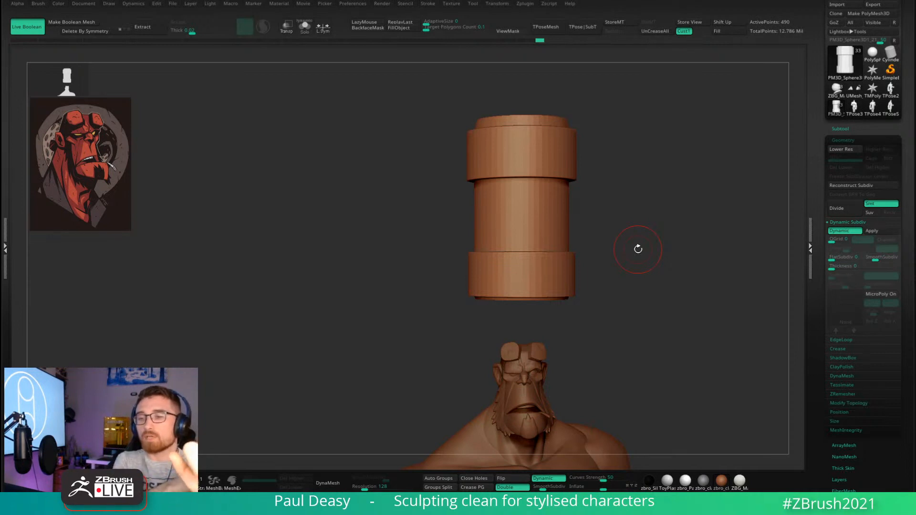
{"action": "right_click_drag", "start_coordinate": [638, 169], "coordinate": [640, 217], "text": "alt"}
{"action": "right_click_drag", "start_coordinate": [554, 182], "coordinate": [576, 213], "text": "alt"}
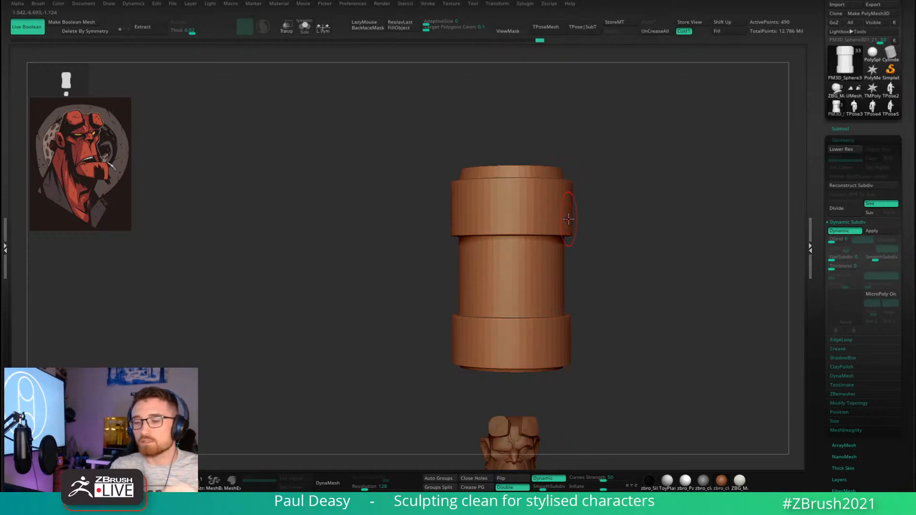
{"action": "right_click_drag", "start_coordinate": [602, 187], "coordinate": [599, 194]}
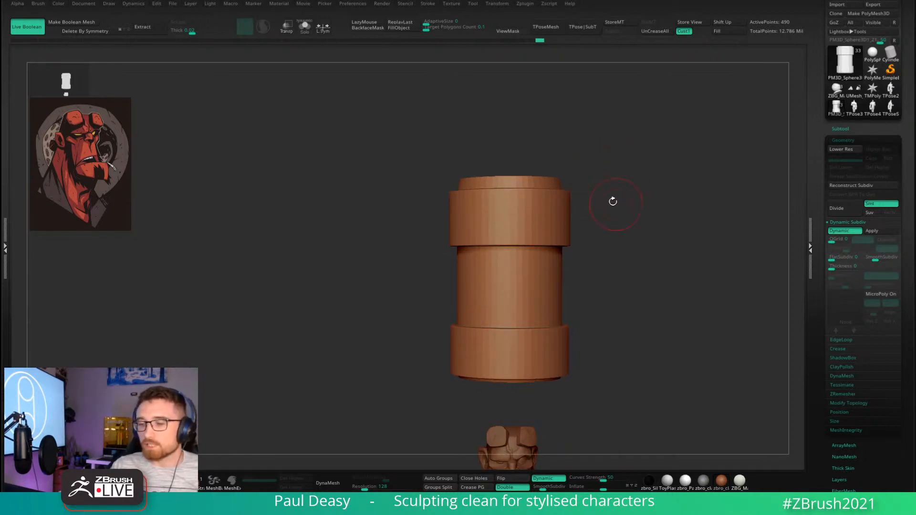
{"action": "right_click_drag", "start_coordinate": [612, 201], "coordinate": [605, 197]}
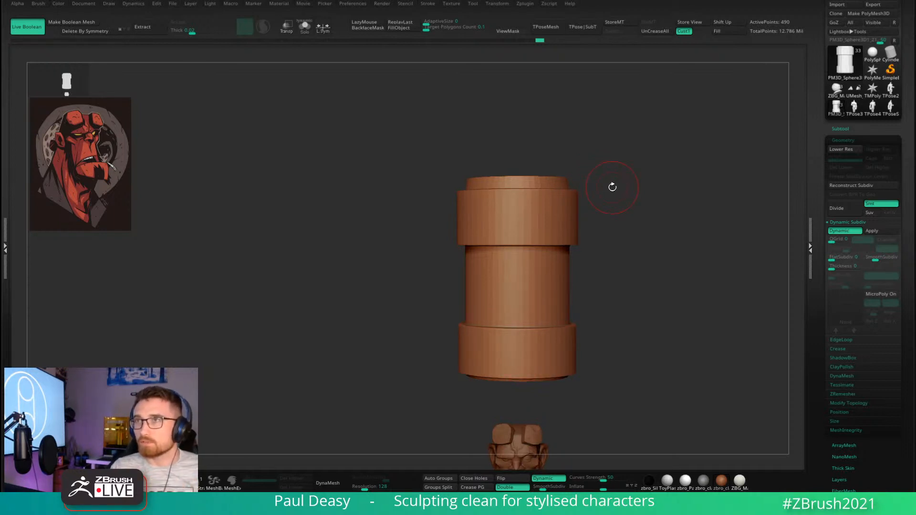
{"action": "mouse_move", "coordinate": [648, 233]}
{"action": "right_mouse_down", "text": "ctrl"}
{"action": "mouse_move", "coordinate": [525, 232]}
{"action": "mouse_move", "coordinate": [578, 227]}
{"action": "mouse_move", "coordinate": [529, 203]}
{"action": "mouse_move", "coordinate": [577, 195]}
{"action": "mouse_move", "coordinate": [539, 213]}
{"action": "mouse_move", "coordinate": [559, 214]}
{"action": "right_mouse_up", "text": "ctrl"}
{"action": "right_click", "coordinate": [617, 212]}
{"action": "right_click_drag", "start_coordinate": [617, 201], "coordinate": [598, 198], "text": "alt"}
{"action": "key", "text": "s"}
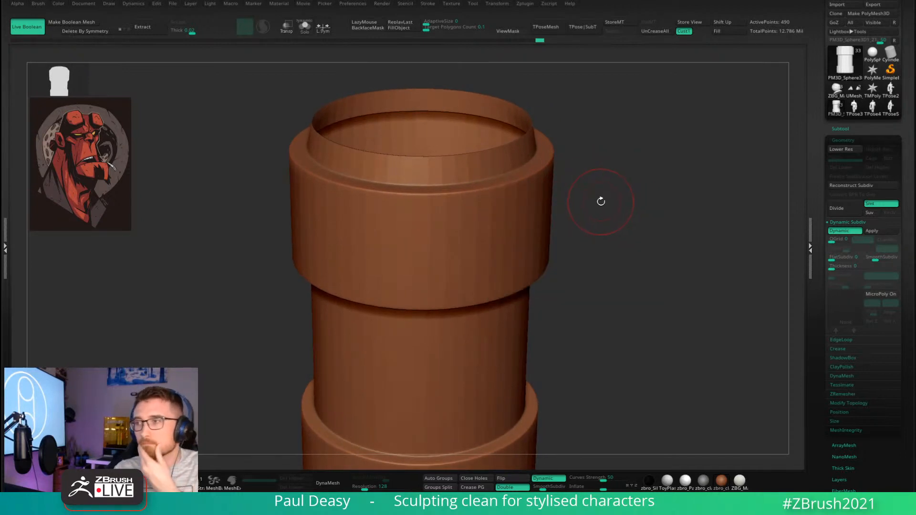
{"action": "mouse_move", "coordinate": [605, 198]}
{"action": "right_mouse_down"}
{"action": "mouse_move", "coordinate": [613, 186]}
{"action": "mouse_move", "coordinate": [604, 194]}
{"action": "right_mouse_up"}
{"action": "right_click", "coordinate": [605, 186]}
{"action": "right_click", "coordinate": [608, 187]}
{"action": "right_click", "coordinate": [610, 184]}
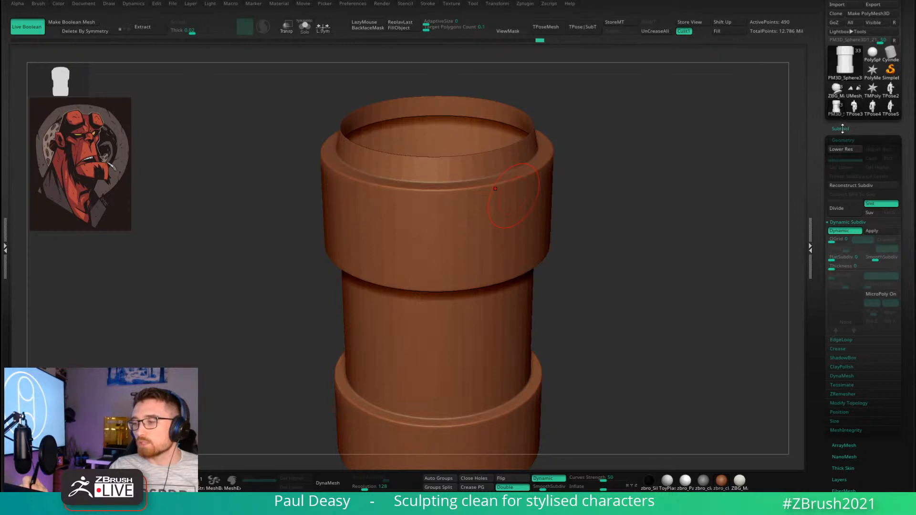
Open the Crease settings in Geometry and examine the red band's edges with the polyframe on and off.
{"action": "left_click", "coordinate": [848, 222]}
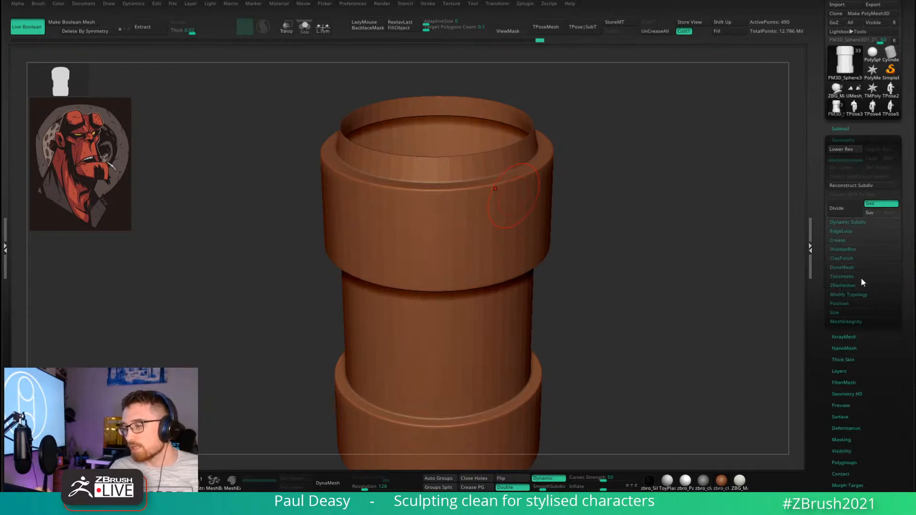
{"action": "left_click", "coordinate": [841, 240]}
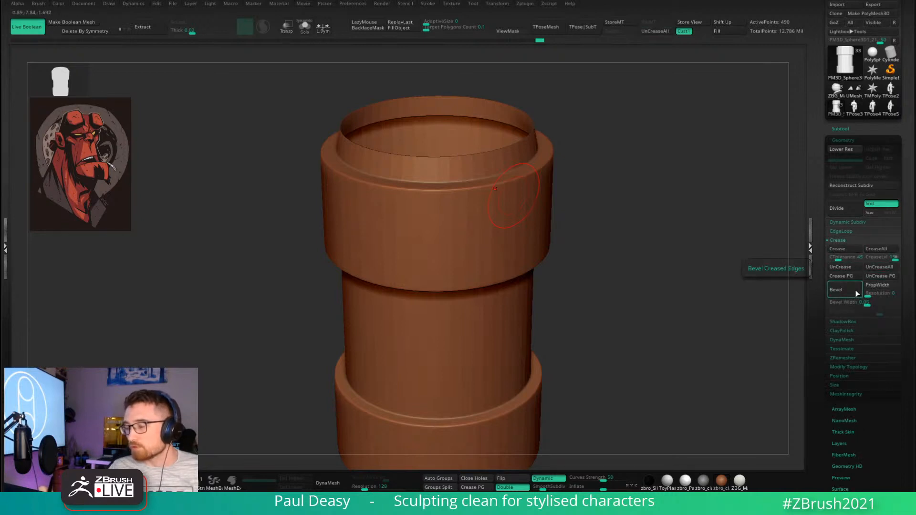
{"action": "left_click_drag", "start_coordinate": [594, 254], "coordinate": [545, 219], "text": "shift"}
{"action": "key", "text": "shift+f"}
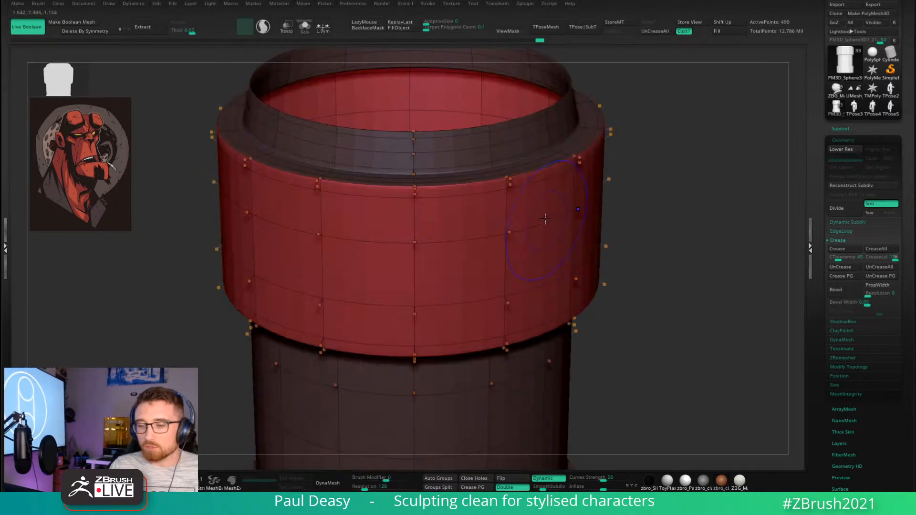
{"action": "key", "text": "shift+f"}
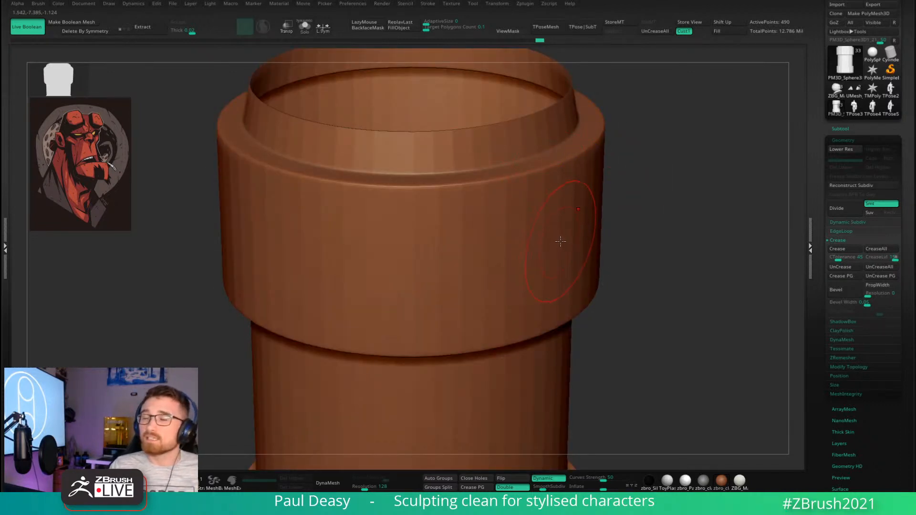
{"action": "mouse_move", "coordinate": [628, 198]}
{"action": "left_mouse_down", "text": "shift"}
{"action": "mouse_move", "coordinate": [650, 198]}
{"action": "mouse_move", "coordinate": [617, 191]}
{"action": "mouse_move", "coordinate": [624, 221]}
{"action": "mouse_move", "coordinate": [618, 193]}
{"action": "left_mouse_up", "text": "shift"}
{"action": "key", "text": "shift+f"}
{"action": "key", "text": "shift+f"}
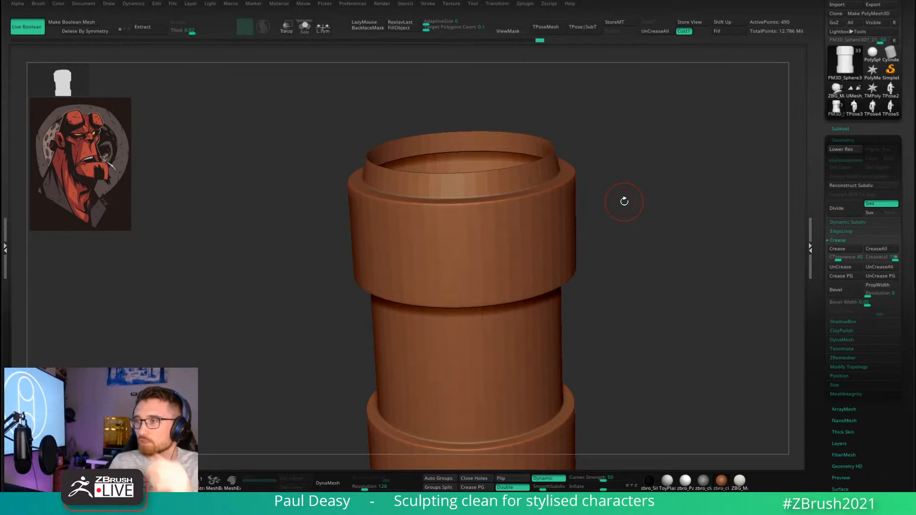
{"action": "mouse_move", "coordinate": [636, 205]}
{"action": "left_mouse_down"}
{"action": "mouse_move", "coordinate": [640, 215]}
{"action": "mouse_move", "coordinate": [623, 208]}
{"action": "left_mouse_up"}
Switch to the ZModeler brush and extrude all of the cylinder's polygons.
{"action": "right_click_drag", "start_coordinate": [548, 217], "coordinate": [568, 204], "text": "ctrl"}
{"action": "key", "text": "space"}
{"action": "mouse_move", "coordinate": [595, 181]}
{"action": "left_mouse_down"}
{"action": "mouse_move", "coordinate": [610, 184]}
{"action": "mouse_move", "coordinate": [609, 194]}
{"action": "left_mouse_up"}
{"action": "key", "text": "b"}
{"action": "key", "text": "z"}
{"action": "key", "text": "m"}
{"action": "left_click", "coordinate": [539, 174]}
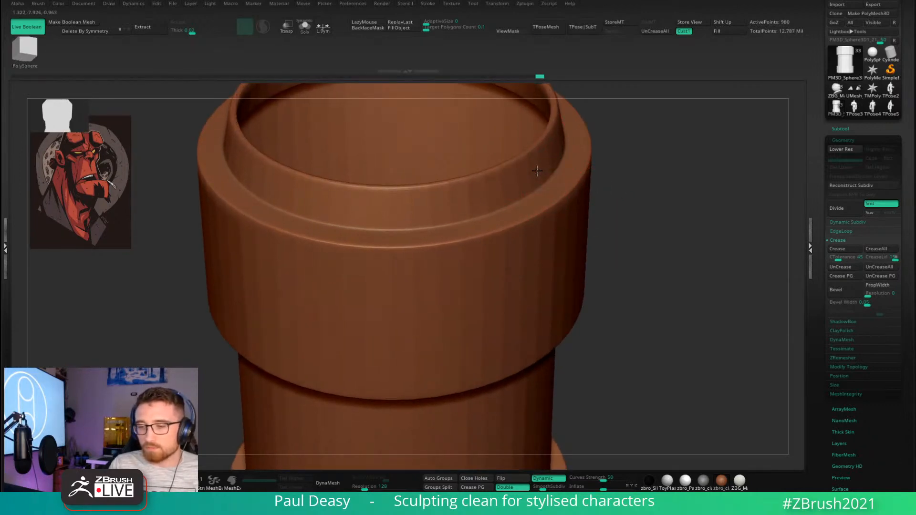
Undo the extrusion and, with the Dynamic Subdiv preview off, insert a supporting edge loop around the upper rim's wall.
{"action": "key", "text": "shift+d"}
{"action": "key", "text": "shift+f"}
{"action": "key", "text": "ctrl+z"}
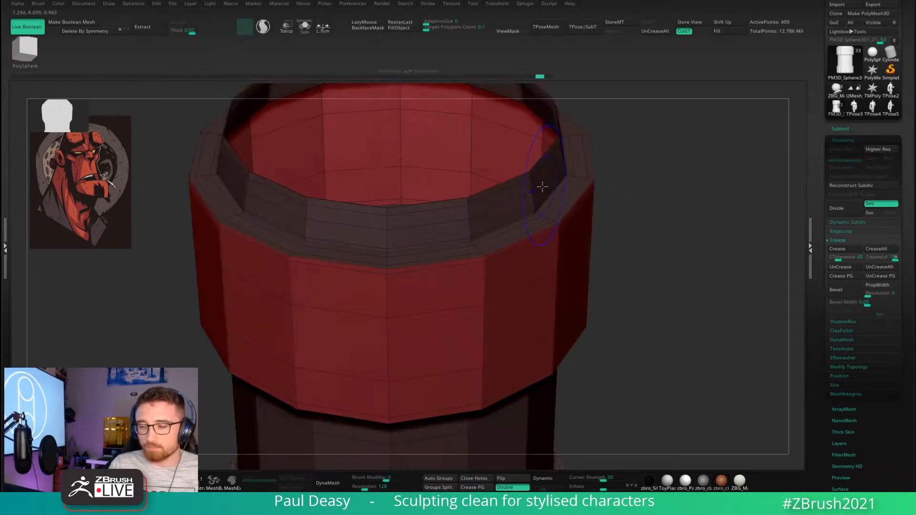
{"action": "right_click_drag", "start_coordinate": [542, 186], "coordinate": [537, 176]}
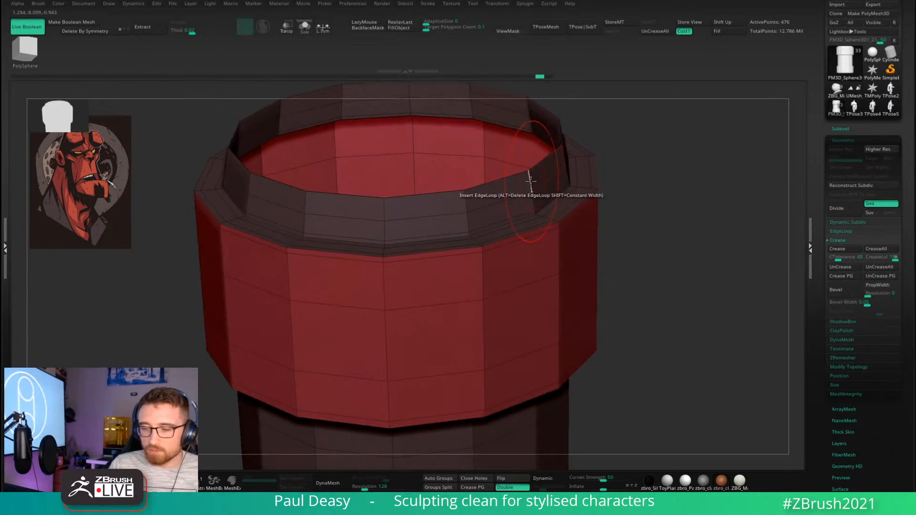
{"action": "left_click", "coordinate": [529, 176]}
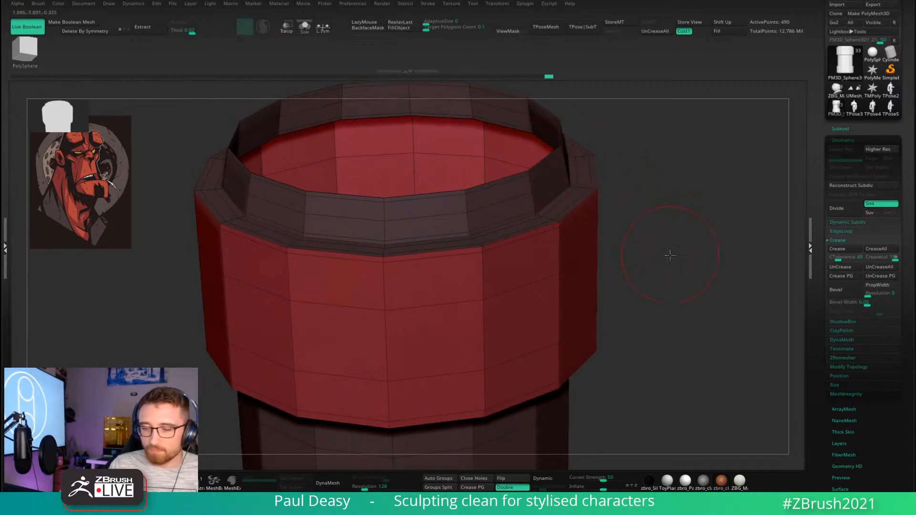
Try inserting an extra edge loop around the cylinder's bottom opening and undo it.
{"action": "right_click_drag", "start_coordinate": [670, 254], "coordinate": [608, 147], "text": "ctrl"}
{"action": "right_click_drag", "start_coordinate": [522, 303], "coordinate": [565, 300]}
{"action": "left_click", "coordinate": [564, 299], "text": "alt"}
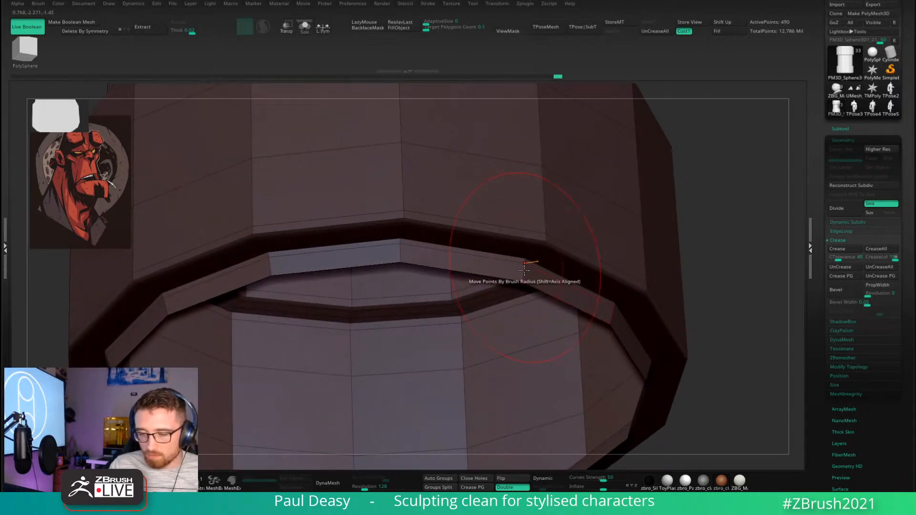
{"action": "left_click", "coordinate": [528, 267]}
{"action": "right_click_drag", "start_coordinate": [604, 245], "coordinate": [595, 270], "text": "ctrl"}
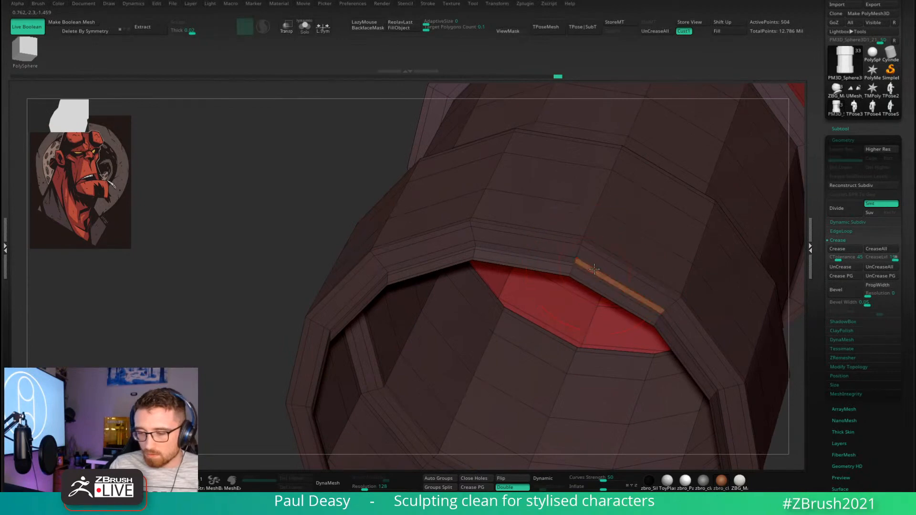
{"action": "left_click", "coordinate": [595, 271], "text": "alt"}
{"action": "key", "text": "ctrl+z"}
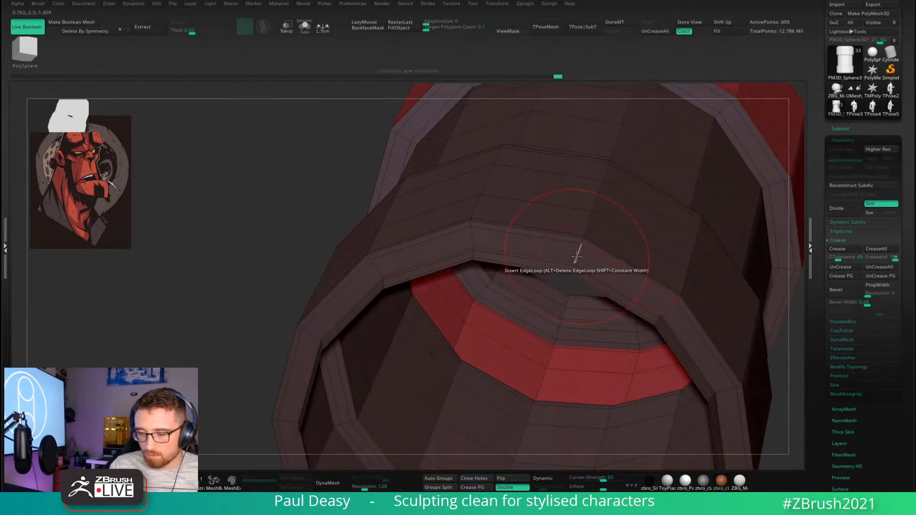
Check the lower band's upper ledge in the Dynamic Subdiv preview, then return to the unsmoothed polyframe view.
{"action": "right_click_drag", "start_coordinate": [578, 252], "coordinate": [581, 283], "text": "shift"}
{"action": "key", "text": "shift+f"}
{"action": "key", "text": "d"}
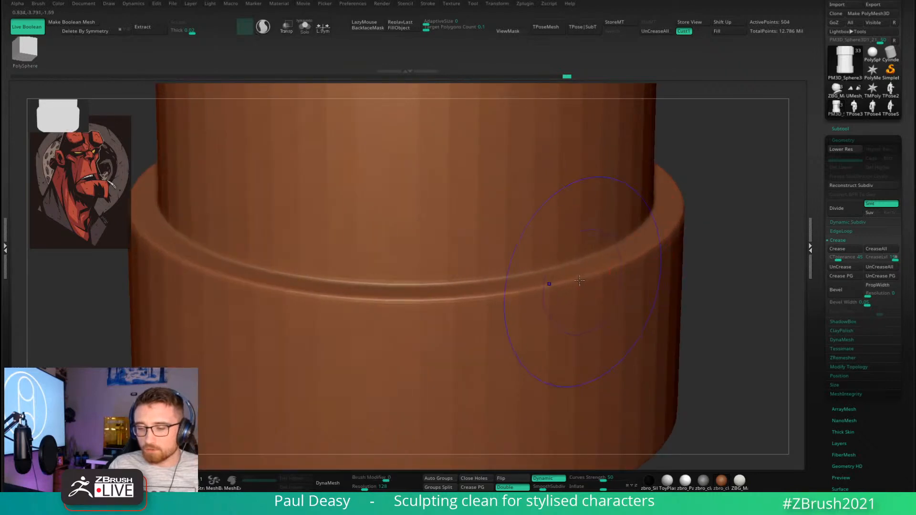
{"action": "key", "text": "shift+f"}
{"action": "key", "text": "shift+d"}
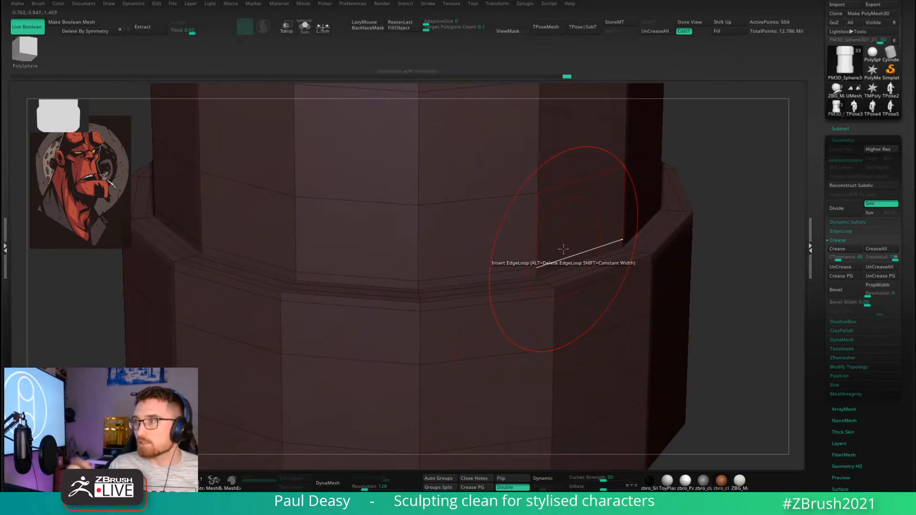
Remove and reinsert the supporting edge loop on the body just above the lower band's ledge.
{"action": "right_click_drag", "start_coordinate": [722, 268], "coordinate": [702, 209], "text": "alt"}
{"action": "right_click_drag", "start_coordinate": [559, 218], "coordinate": [548, 225]}
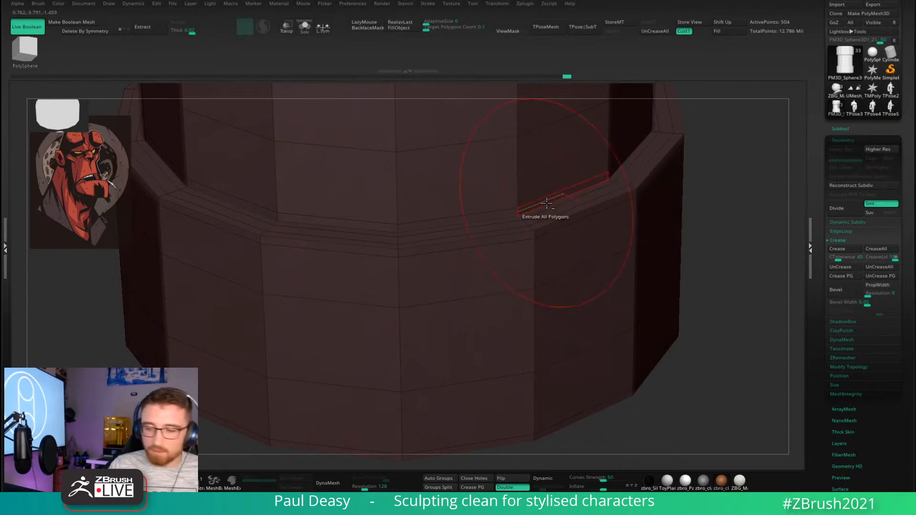
{"action": "left_click", "coordinate": [538, 199], "text": "alt"}
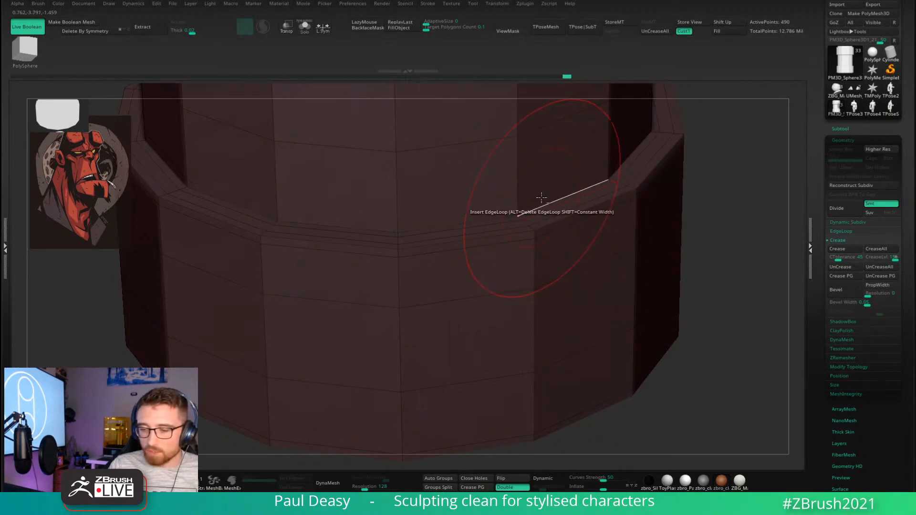
{"action": "right_click_drag", "start_coordinate": [540, 196], "coordinate": [576, 216], "text": "ctrl"}
{"action": "left_click", "coordinate": [551, 213], "text": "alt"}
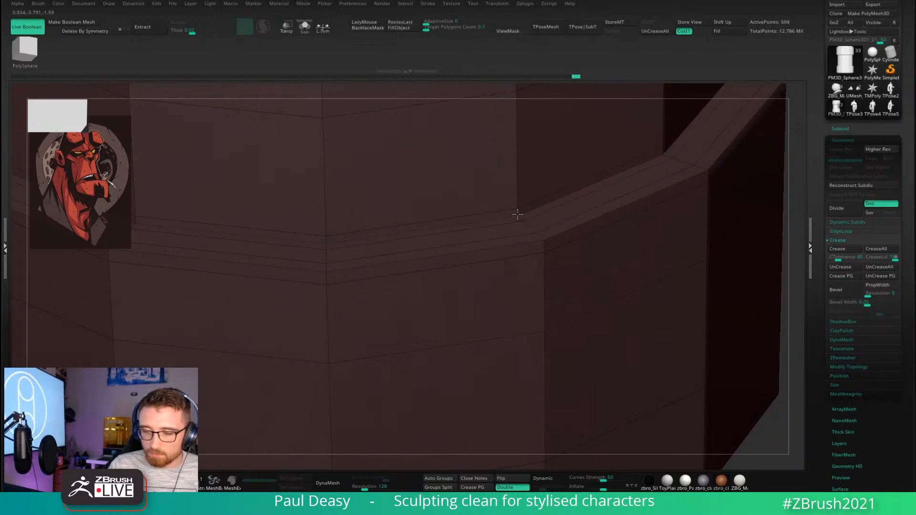
{"action": "left_click", "coordinate": [527, 204], "text": "alt"}
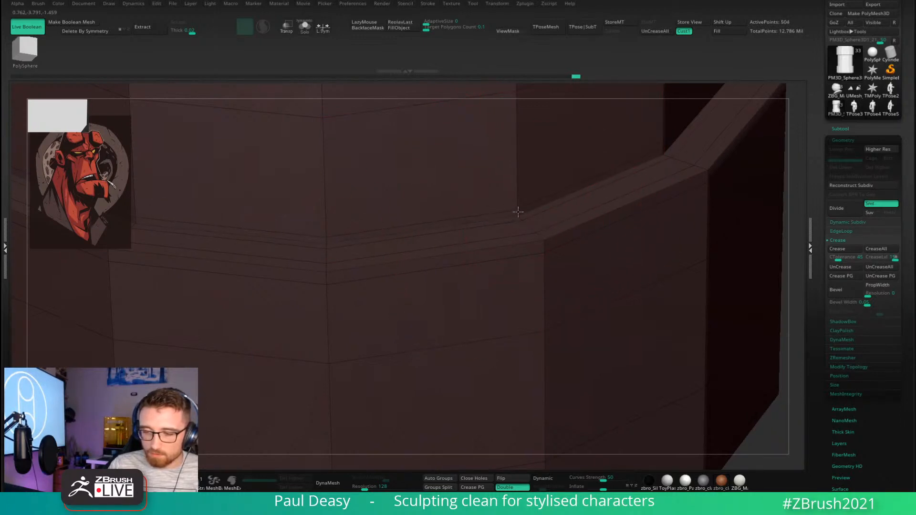
Examine the cylinder's rim, bands and ledges as a smoothed Dynamic Subdiv preview with the polyframe hidden, from several angles.
{"action": "left_click_drag", "start_coordinate": [653, 215], "coordinate": [604, 223]}
{"action": "key", "text": "shift+f"}
{"action": "key", "text": "d"}
{"action": "right_click", "coordinate": [604, 224]}
{"action": "left_click_drag", "start_coordinate": [605, 188], "coordinate": [555, 186]}
{"action": "right_click", "coordinate": [601, 224]}
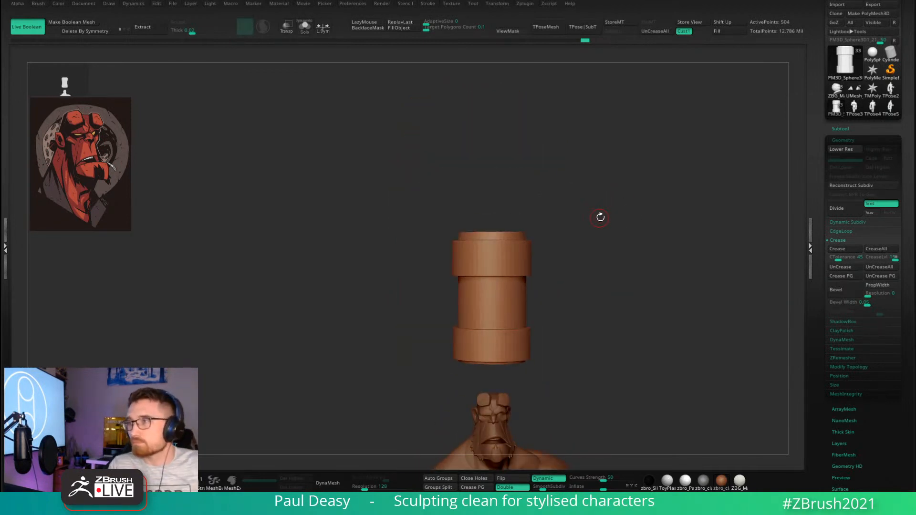
{"action": "right_click", "coordinate": [599, 221]}
{"action": "left_click_drag", "start_coordinate": [590, 244], "coordinate": [561, 193], "text": "alt"}
{"action": "right_click", "coordinate": [576, 218]}
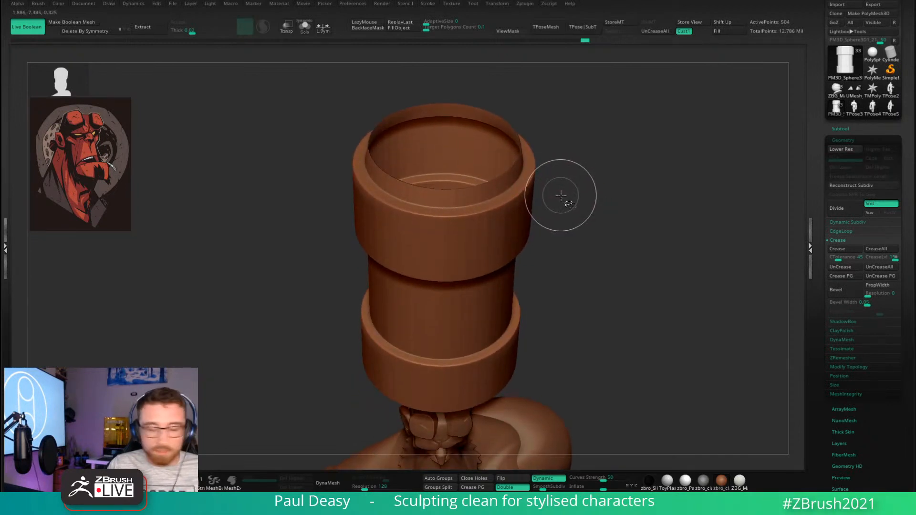
With ZModeler and the Dynamic Subdiv preview off, extrude all polygons of the cylinder to give its shell wall thickness.
{"action": "key", "text": "b"}
{"action": "key", "text": "z"}
{"action": "key", "text": "m"}
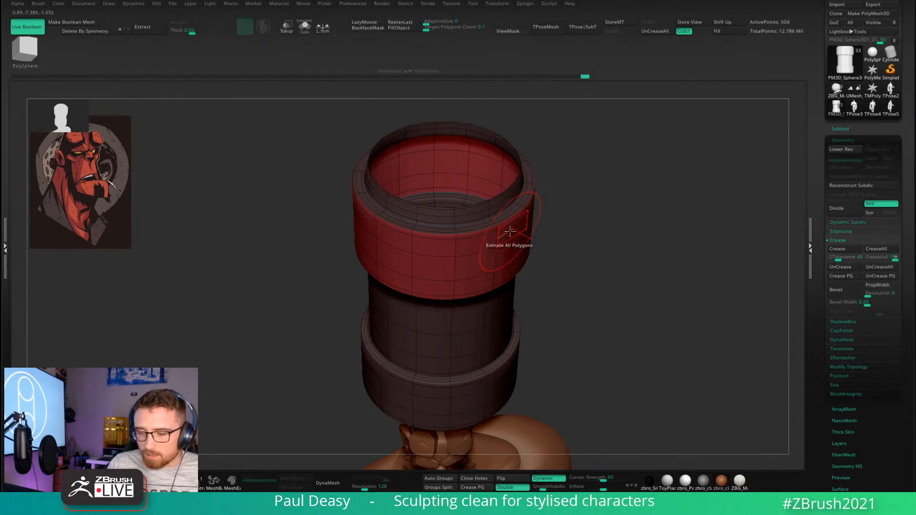
{"action": "key", "text": "shift+d"}
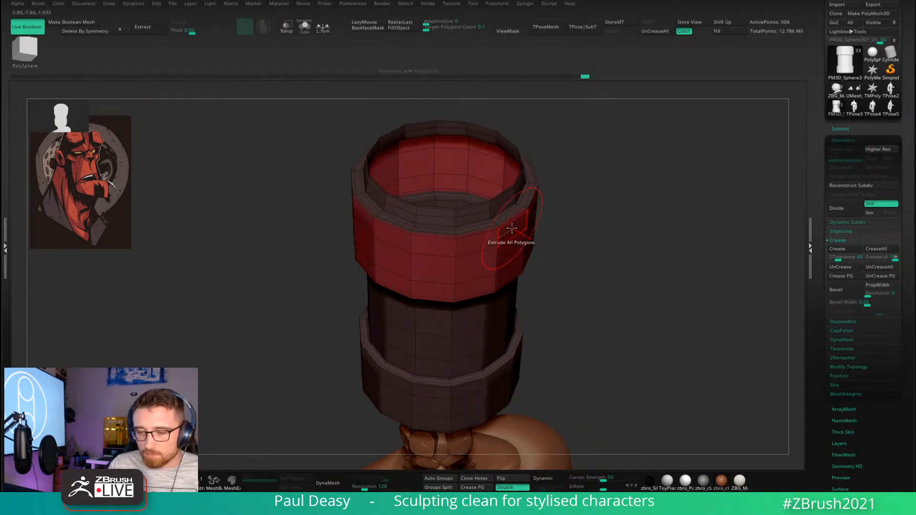
{"action": "left_click", "coordinate": [503, 229]}
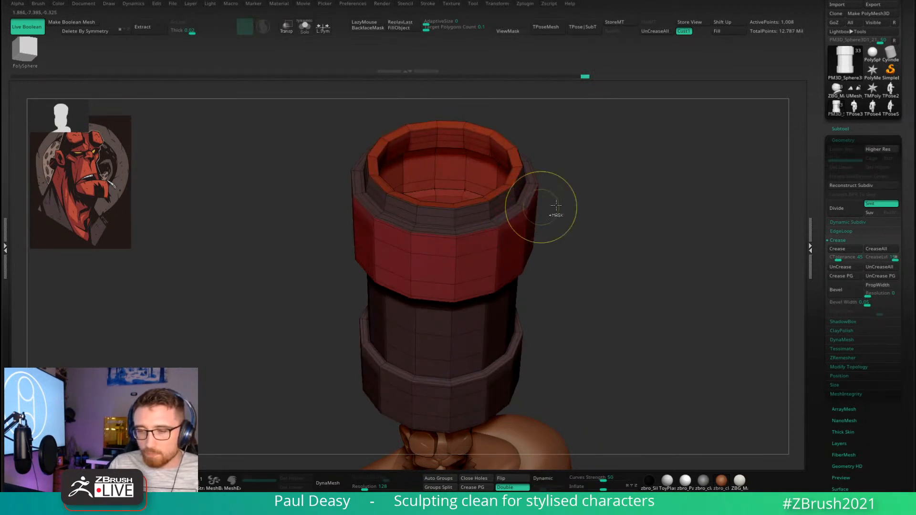
{"action": "key", "text": "ctrl+z"}
{"action": "left_click_drag", "start_coordinate": [544, 208], "coordinate": [580, 221]}
{"action": "mouse_move", "coordinate": [491, 242]}
{"action": "left_mouse_down"}
{"action": "mouse_move", "coordinate": [507, 230]}
{"action": "mouse_move", "coordinate": [500, 233]}
{"action": "left_mouse_up"}
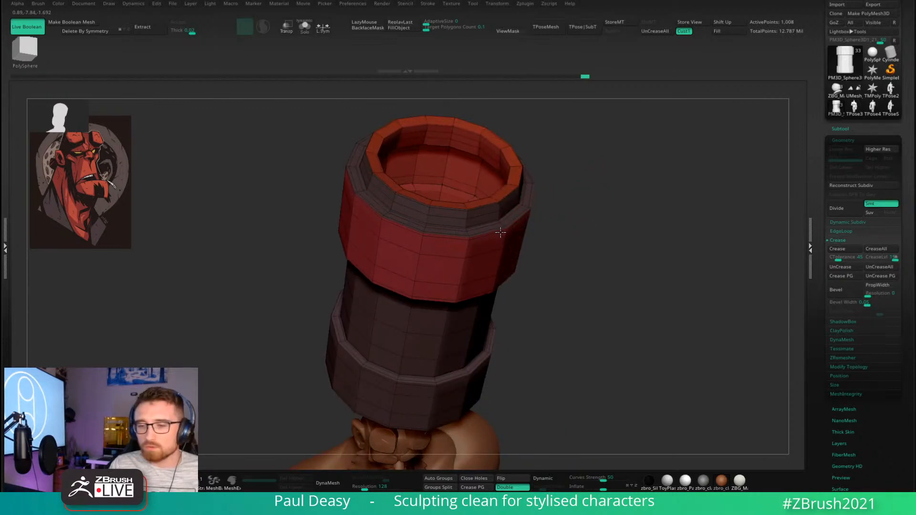
Examine the thickened cylinder's bands and opening in the Dynamic Subdiv preview, with and without the polyframe.
{"action": "key", "text": "d"}
{"action": "mouse_move", "coordinate": [601, 248]}
{"action": "left_mouse_down"}
{"action": "mouse_move", "coordinate": [625, 245]}
{"action": "mouse_move", "coordinate": [603, 239]}
{"action": "mouse_move", "coordinate": [593, 278]}
{"action": "mouse_move", "coordinate": [593, 217]}
{"action": "mouse_move", "coordinate": [603, 216]}
{"action": "mouse_move", "coordinate": [572, 211]}
{"action": "mouse_move", "coordinate": [673, 259]}
{"action": "mouse_move", "coordinate": [615, 296]}
{"action": "mouse_move", "coordinate": [534, 306]}
{"action": "mouse_move", "coordinate": [522, 297]}
{"action": "left_mouse_up"}
{"action": "key", "text": "shift+f"}
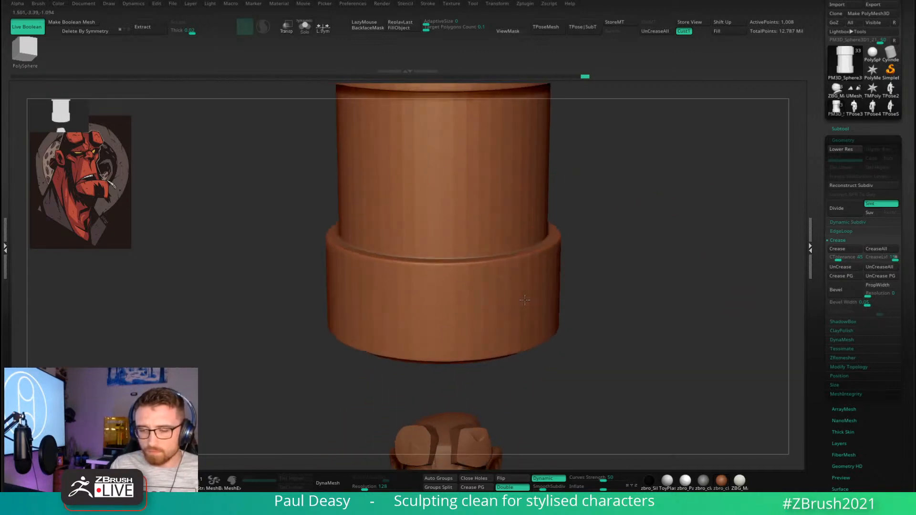
{"action": "key", "text": "shift+f"}
{"action": "right_click_drag", "start_coordinate": [527, 284], "coordinate": [528, 272], "text": "shift"}
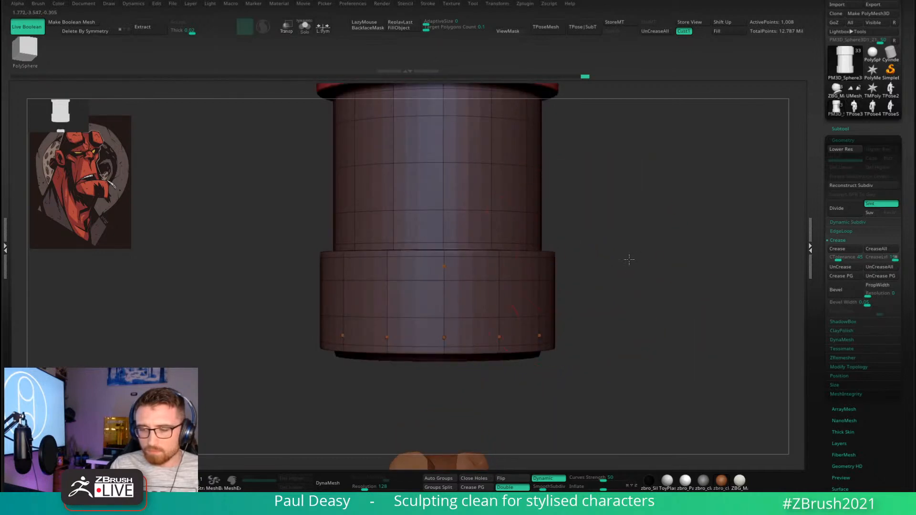
{"action": "left_click_drag", "start_coordinate": [628, 259], "coordinate": [581, 209], "text": "alt"}
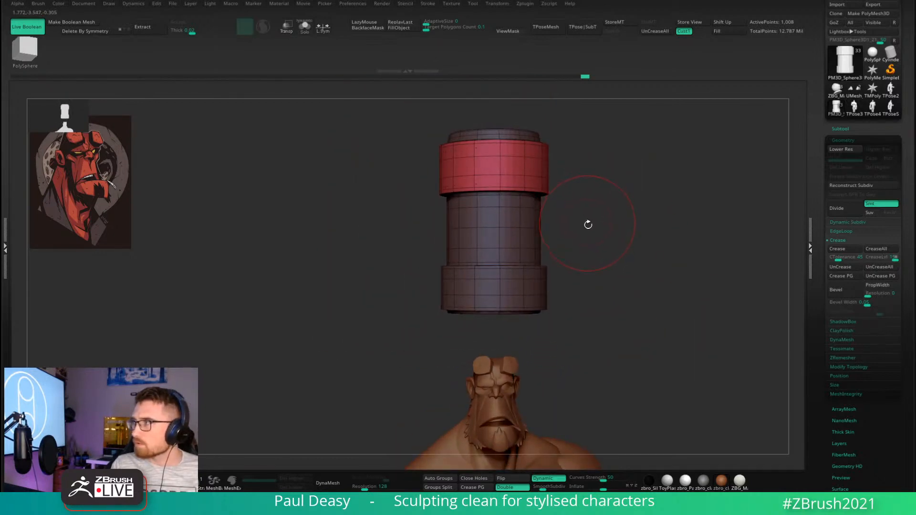
{"action": "left_click_drag", "start_coordinate": [606, 239], "coordinate": [610, 267], "text": "alt"}
{"action": "right_click_drag", "start_coordinate": [552, 280], "coordinate": [554, 303]}
{"action": "key", "text": "shift+f"}
{"action": "left_click_drag", "start_coordinate": [613, 256], "coordinate": [629, 282], "text": "alt"}
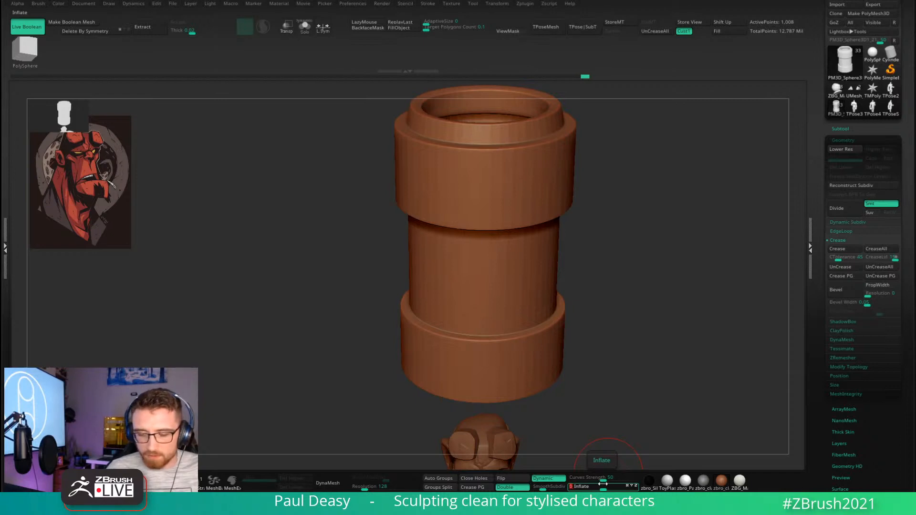
Turn off double-sided display, flip the cylinder's normals outward and test slight inflation of the mesh.
{"action": "left_click_drag", "start_coordinate": [603, 489], "coordinate": [608, 490]}
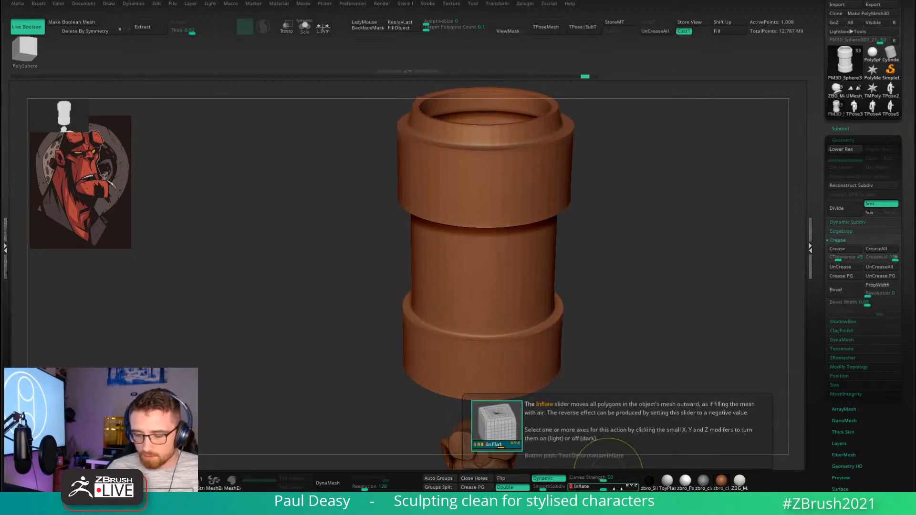
{"action": "key", "text": "shift+d"}
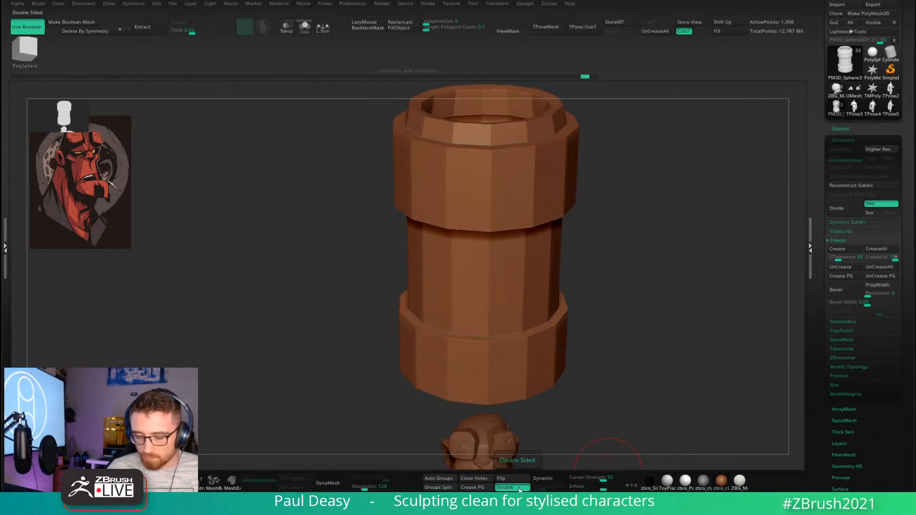
{"action": "key", "text": "d"}
{"action": "left_click", "coordinate": [516, 489]}
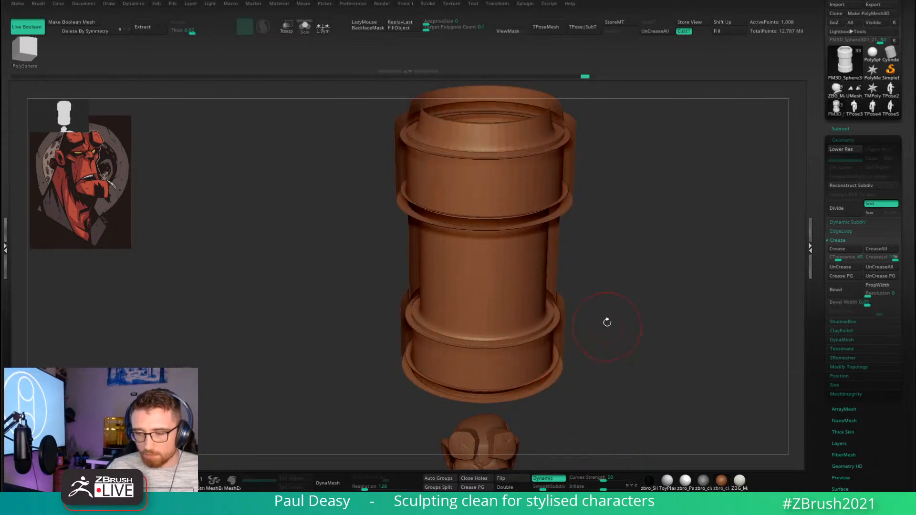
{"action": "left_click_drag", "start_coordinate": [607, 323], "coordinate": [609, 291]}
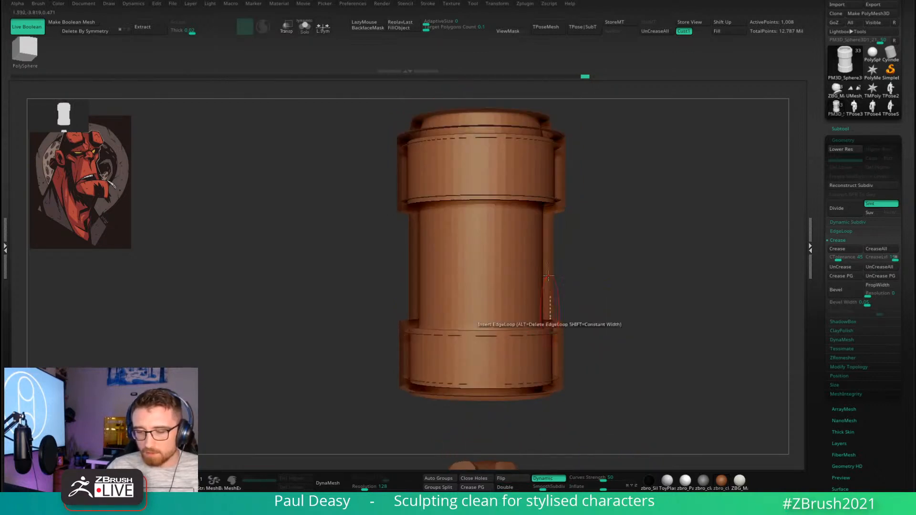
{"action": "left_click", "coordinate": [515, 486]}
{"action": "left_click_drag", "start_coordinate": [665, 410], "coordinate": [644, 444]}
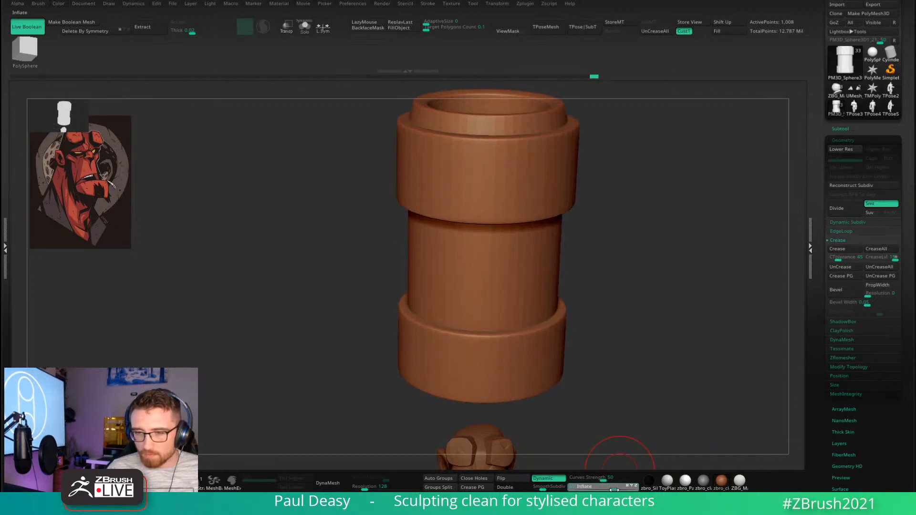
{"action": "left_click_drag", "start_coordinate": [614, 490], "coordinate": [607, 490]}
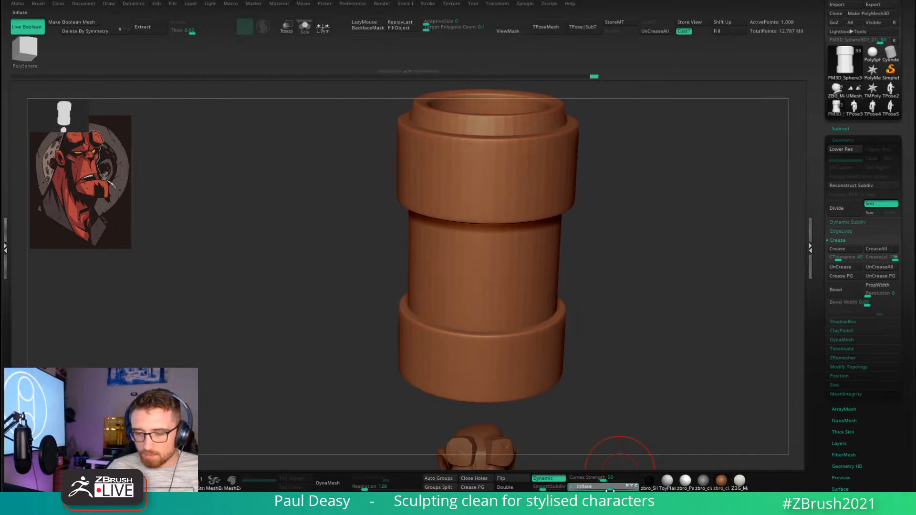
Move the cylinder from above the head down onto the character's large-fisted forearm.
{"action": "left_click_drag", "start_coordinate": [648, 356], "coordinate": [591, 242], "text": "alt"}
{"action": "key", "text": "w"}
{"action": "left_click_drag", "start_coordinate": [551, 149], "coordinate": [513, 286]}
{"action": "left_click_drag", "start_coordinate": [658, 267], "coordinate": [569, 277], "text": "alt"}
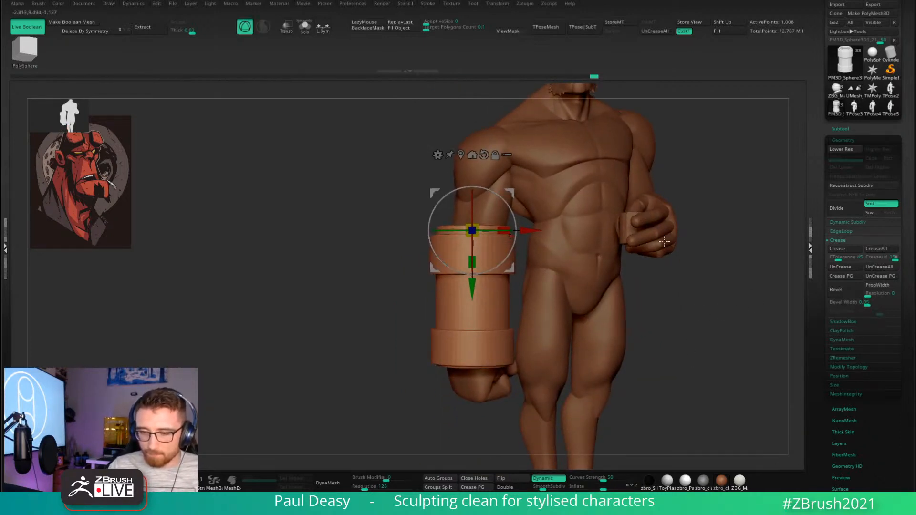
Scale the cylinder uniformly and reposition it around the forearm, checking the fit from the side and front.
{"action": "left_click_drag", "start_coordinate": [664, 242], "coordinate": [618, 260]}
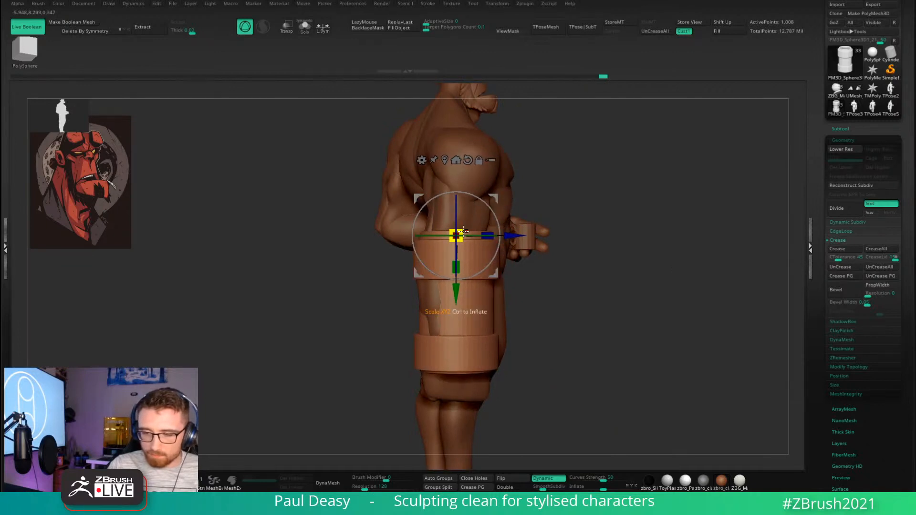
{"action": "left_click_drag", "start_coordinate": [460, 231], "coordinate": [459, 225]}
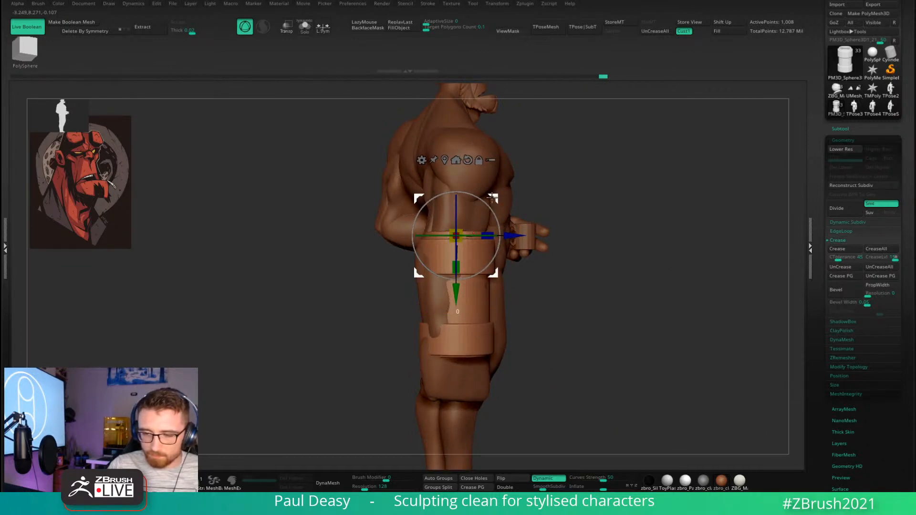
{"action": "left_click_drag", "start_coordinate": [596, 214], "coordinate": [555, 213]}
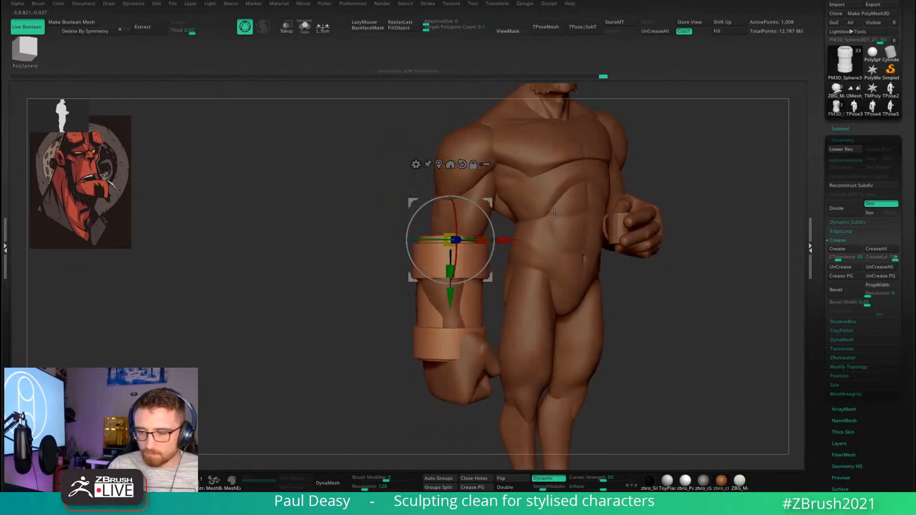
{"action": "right_click_drag", "start_coordinate": [554, 213], "coordinate": [518, 194], "text": "shift"}
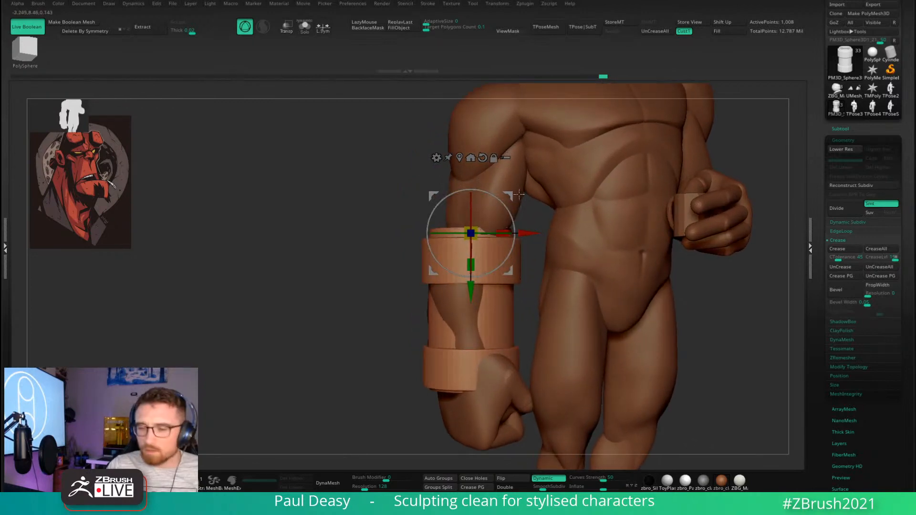
{"action": "left_click_drag", "start_coordinate": [508, 195], "coordinate": [511, 196]}
{"action": "mouse_move", "coordinate": [507, 204]}
{"action": "right_mouse_down"}
{"action": "mouse_move", "coordinate": [565, 208]}
{"action": "mouse_move", "coordinate": [491, 209]}
{"action": "right_mouse_up"}
{"action": "left_click_drag", "start_coordinate": [484, 211], "coordinate": [486, 196]}
{"action": "key", "text": "q"}
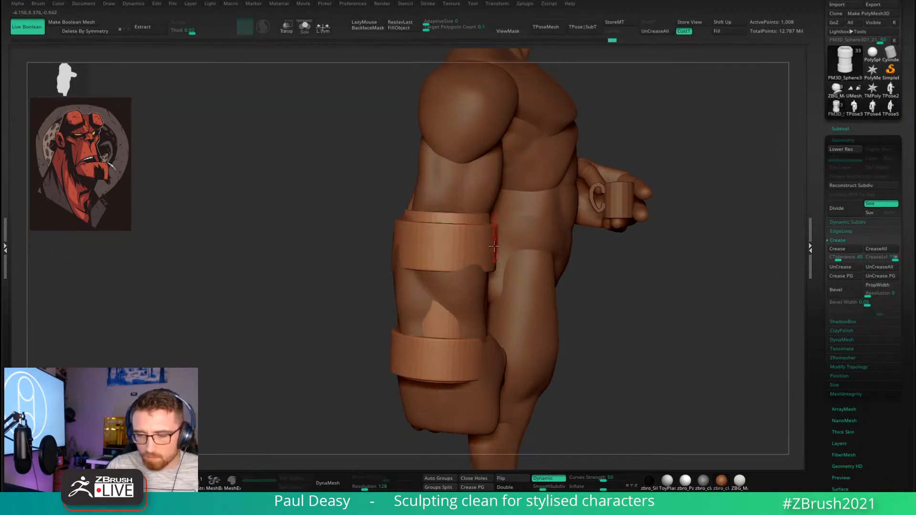
Select the forearm subtool showing through the cylinder and isolate it with Solo.
{"action": "right_click_drag", "start_coordinate": [480, 293], "coordinate": [448, 288]}
{"action": "mouse_move", "coordinate": [500, 269]}
{"action": "right_mouse_down"}
{"action": "mouse_move", "coordinate": [475, 299]}
{"action": "mouse_move", "coordinate": [486, 278]}
{"action": "right_mouse_up"}
{"action": "left_click", "coordinate": [475, 299], "text": "alt"}
{"action": "key", "text": "space"}
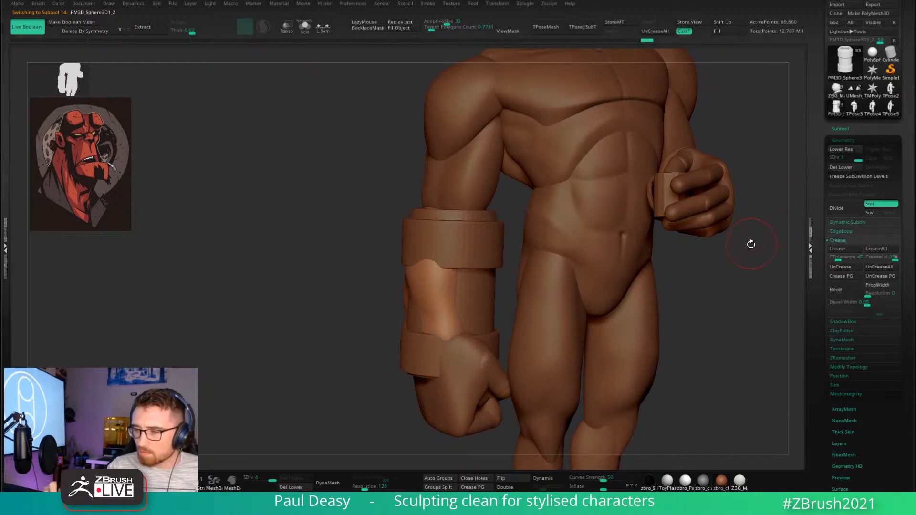
{"action": "key", "text": "shift+s"}
Mask the opposite arm's forearm, leaving the long forearm that sits inside the cylinder unmasked.
{"action": "right_click_drag", "start_coordinate": [739, 265], "coordinate": [696, 276], "text": "ctrl"}
{"action": "left_click_drag", "start_coordinate": [373, 436], "coordinate": [556, 167], "text": "ctrl"}
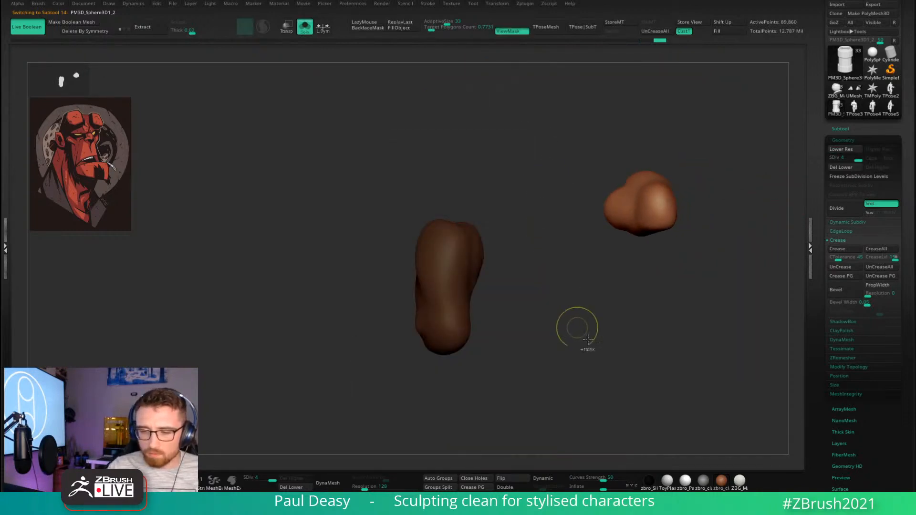
{"action": "left_click", "coordinate": [680, 343], "text": "ctrl"}
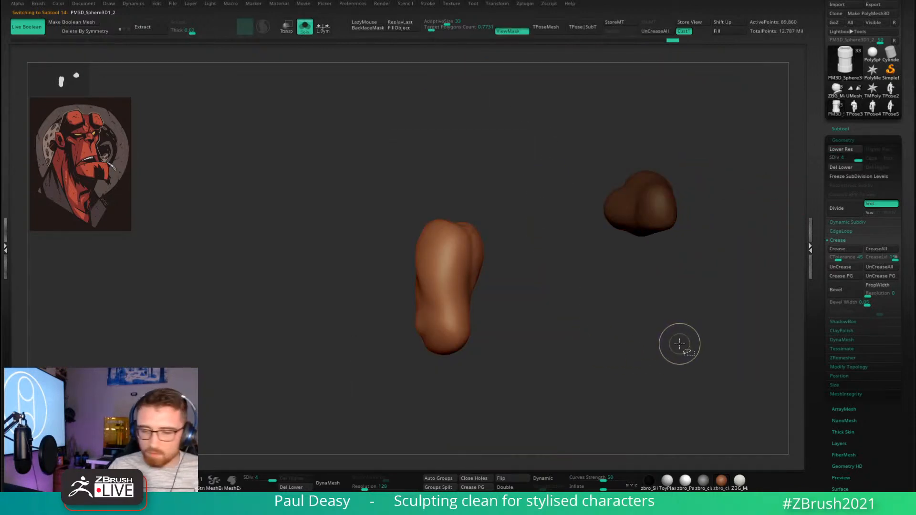
{"action": "right_click_drag", "start_coordinate": [696, 282], "coordinate": [683, 282], "text": "alt"}
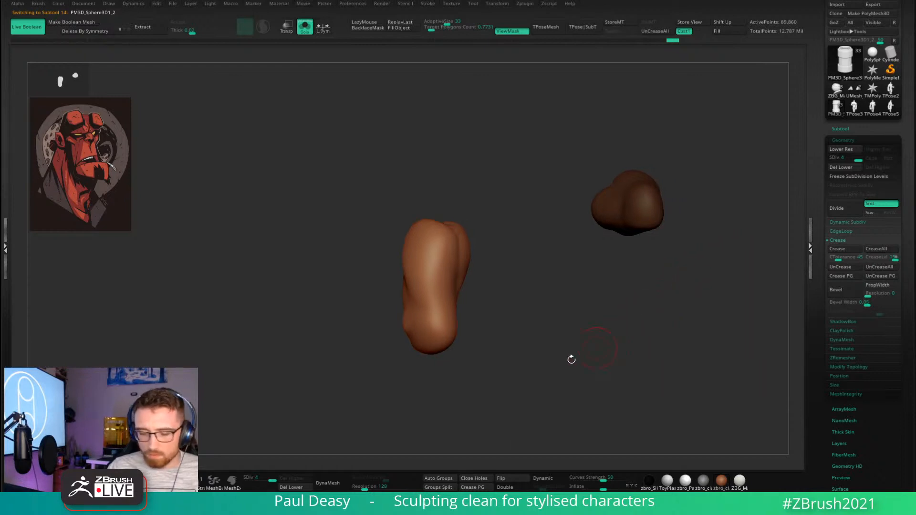
Delete the forearm subtool's lower subdivision levels and split the masked forearm into its own subtool.
{"action": "left_click", "coordinate": [299, 487]}
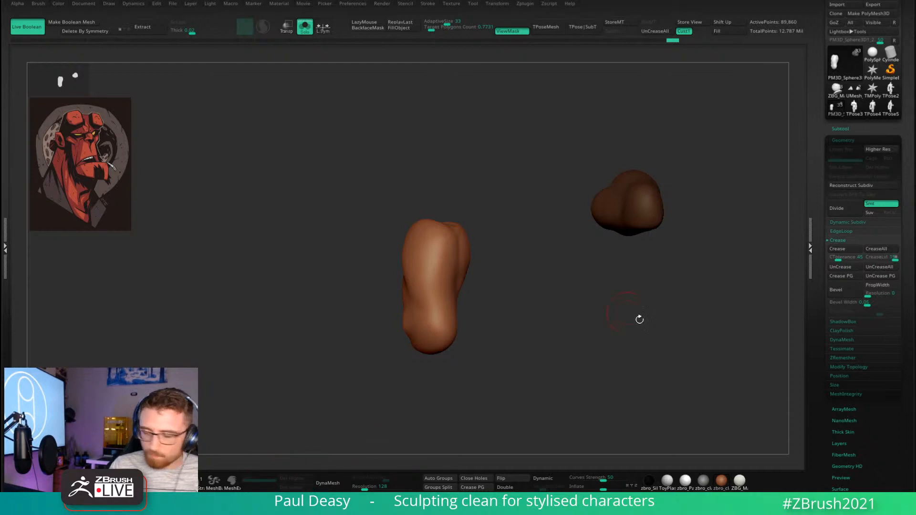
{"action": "left_click_drag", "start_coordinate": [639, 319], "coordinate": [630, 319]}
{"action": "left_click", "coordinate": [840, 128]}
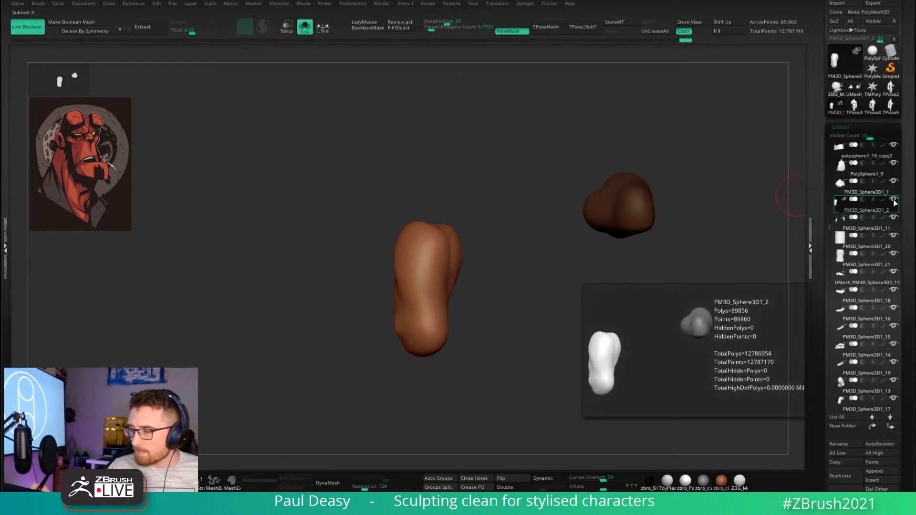
{"action": "key", "text": "ctrl+shift+s"}
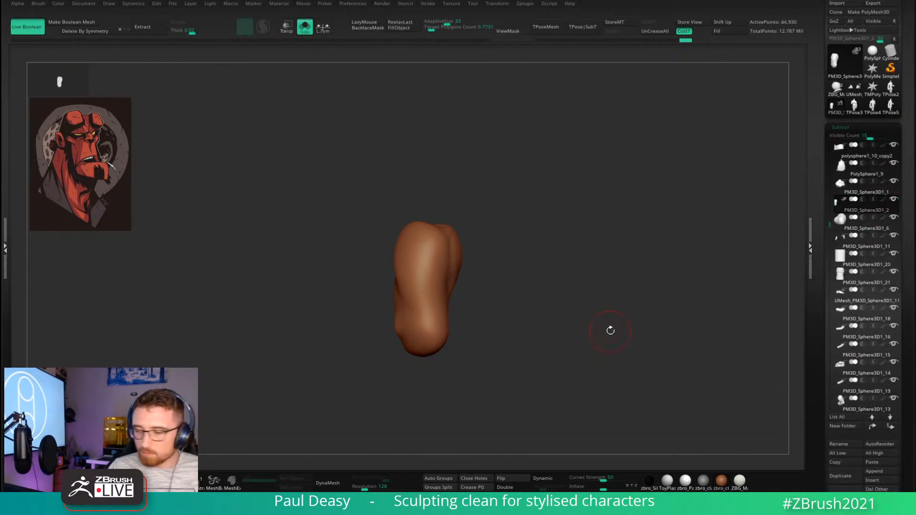
Hide the forearm inside the cylinder, leave Solo mode and select the cylinder subtool on the full figure.
{"action": "left_click", "coordinate": [895, 199]}
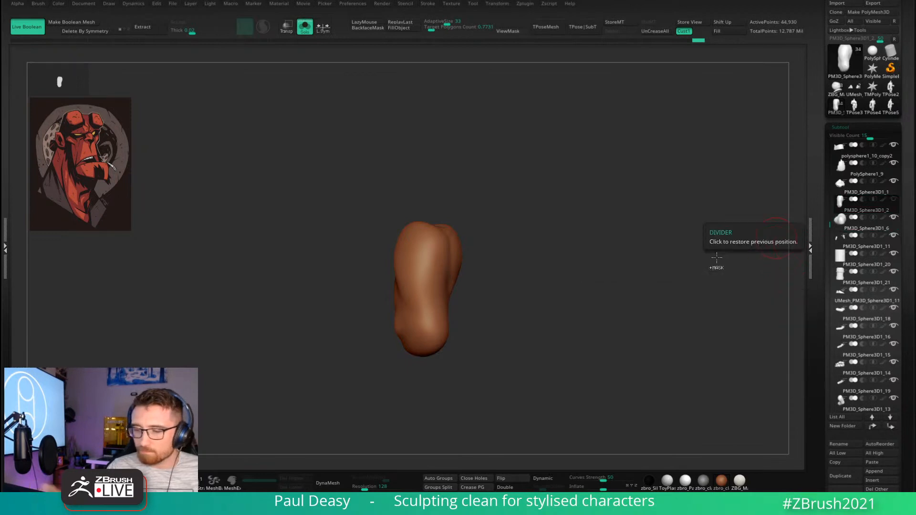
{"action": "key", "text": "ctrl+shift+s"}
{"action": "left_click", "coordinate": [454, 280], "text": "alt"}
{"action": "right_click_drag", "start_coordinate": [451, 350], "coordinate": [455, 326], "text": "alt"}
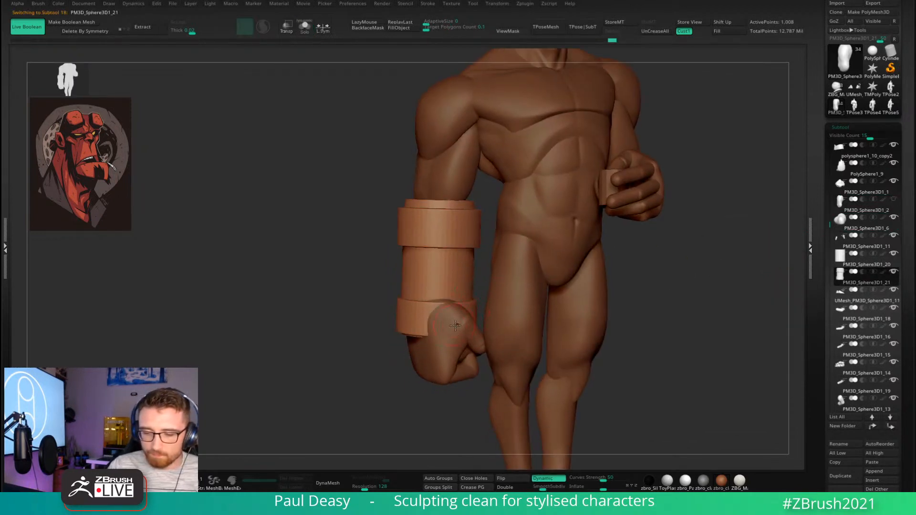
Shift the forearm cuff piece about 0.18 units along Z so it sits better around the arm.
{"action": "key", "text": "w"}
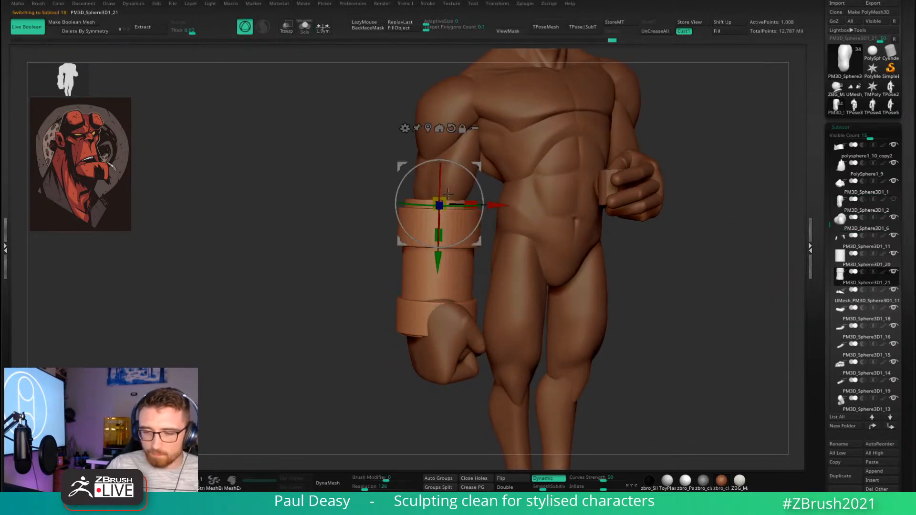
{"action": "right_click_drag", "start_coordinate": [454, 201], "coordinate": [534, 193]}
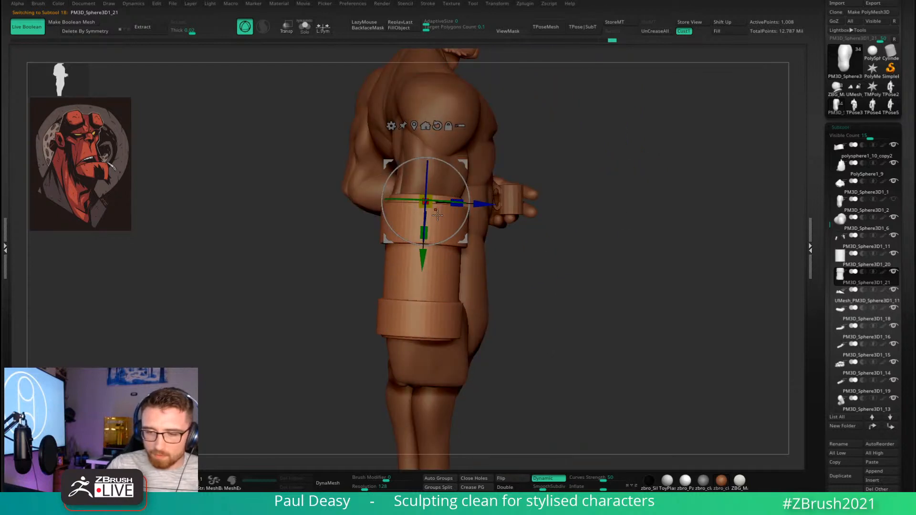
{"action": "left_click", "coordinate": [414, 125]}
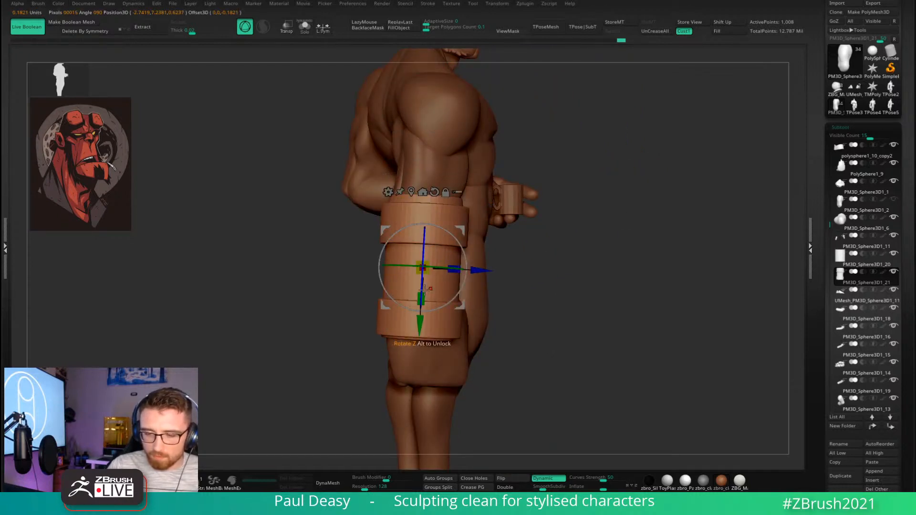
{"action": "left_click_drag", "start_coordinate": [426, 299], "coordinate": [428, 232]}
{"action": "right_click_drag", "start_coordinate": [654, 210], "coordinate": [515, 206]}
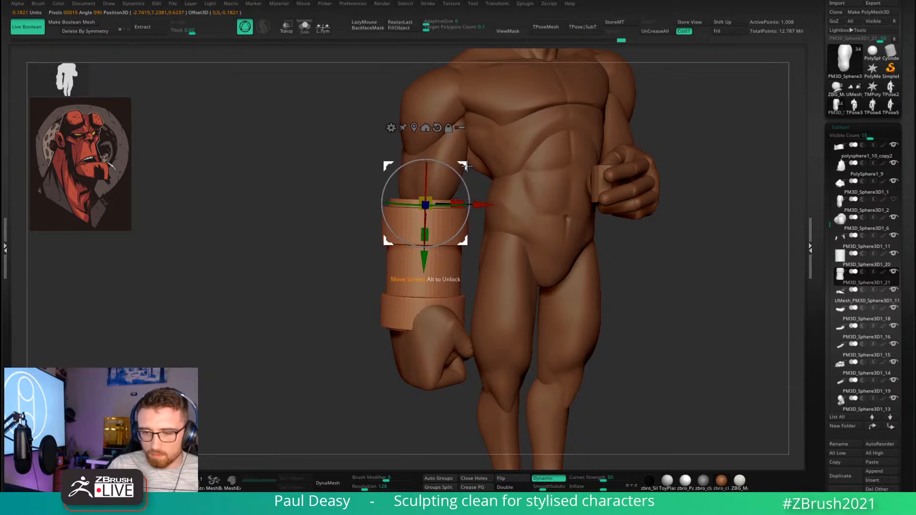
{"action": "key", "text": "q"}
{"action": "mouse_move", "coordinate": [684, 286]}
{"action": "right_mouse_down", "text": "ctrl"}
{"action": "mouse_move", "coordinate": [653, 274]}
{"action": "mouse_move", "coordinate": [587, 284]}
{"action": "right_mouse_up", "text": "ctrl"}
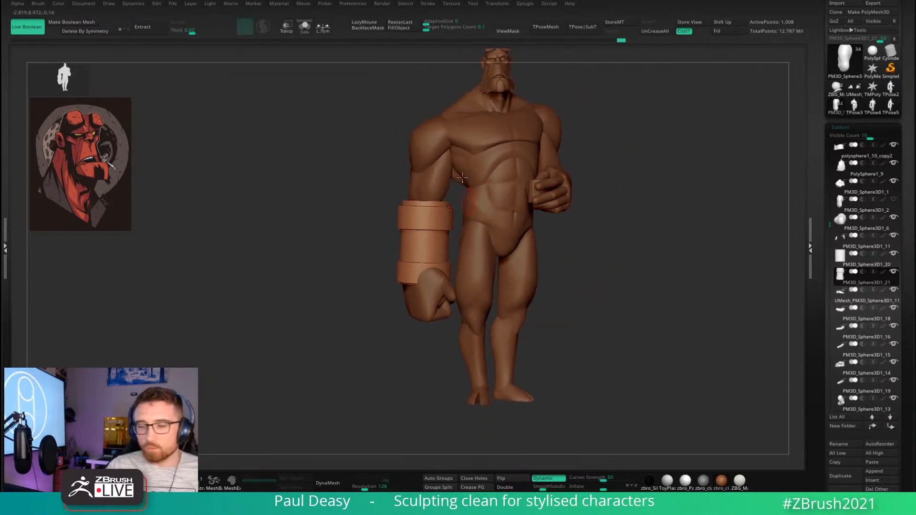
Select the big fist subtool and create a combined posing mesh of the figure with Transpose Master (TPoseMesh).
{"action": "left_click", "coordinate": [431, 287], "text": "alt"}
{"action": "right_click_drag", "start_coordinate": [572, 190], "coordinate": [615, 148], "text": "ctrl"}
{"action": "left_click", "coordinate": [561, 30]}
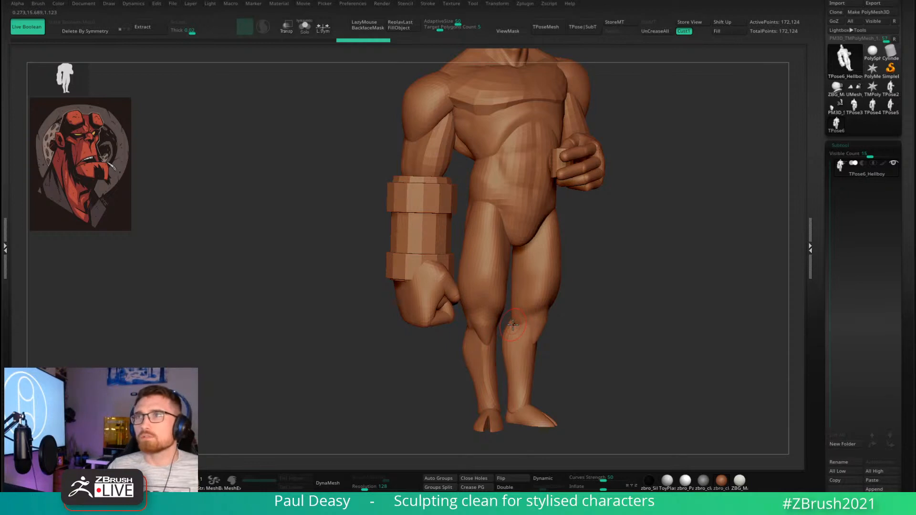
Isolate the parts of the big fist on the posing mesh and mask the whole figure except that fist.
{"action": "left_click_drag", "start_coordinate": [625, 276], "coordinate": [554, 285]}
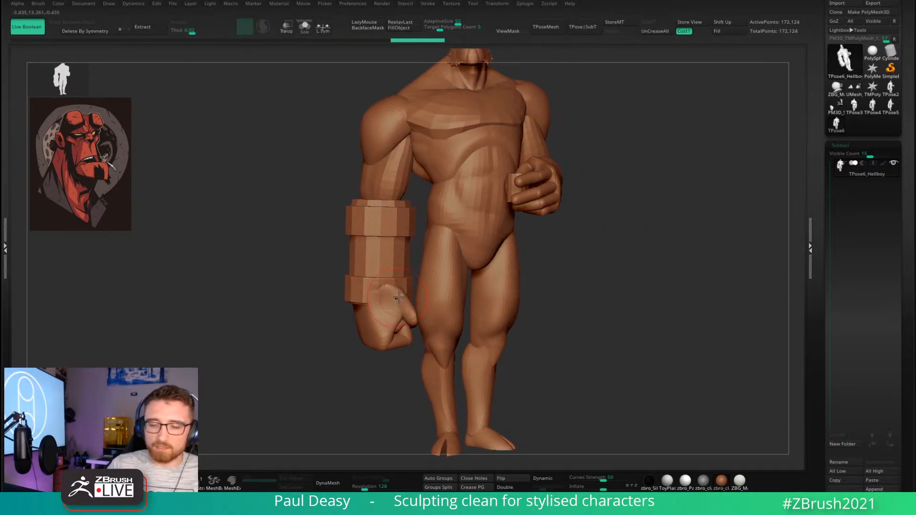
{"action": "right_click_drag", "start_coordinate": [393, 303], "coordinate": [410, 238], "text": "alt"}
{"action": "left_click", "coordinate": [411, 238], "text": "ctrl+shift"}
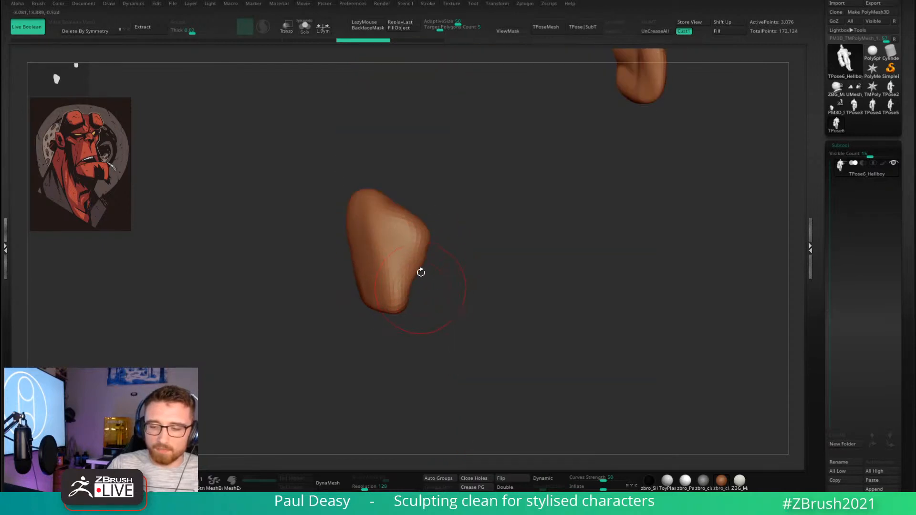
{"action": "right_click_drag", "start_coordinate": [419, 271], "coordinate": [430, 259], "text": "alt"}
{"action": "left_click_drag", "start_coordinate": [409, 311], "coordinate": [428, 272], "text": "ctrl+shift"}
{"action": "key", "text": "ctrl+z"}
{"action": "key", "text": "ctrl+z"}
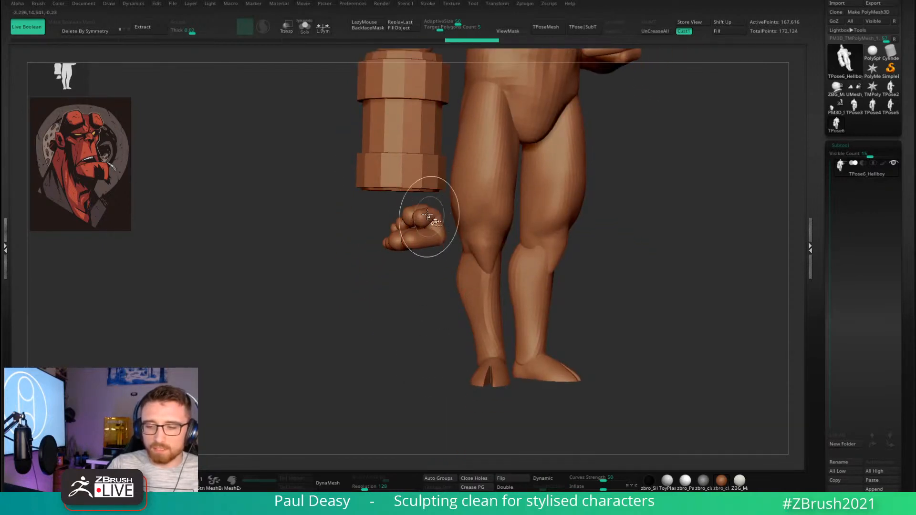
{"action": "left_click", "coordinate": [650, 227], "text": "ctrl"}
{"action": "left_click", "coordinate": [687, 218], "text": "ctrl+shift"}
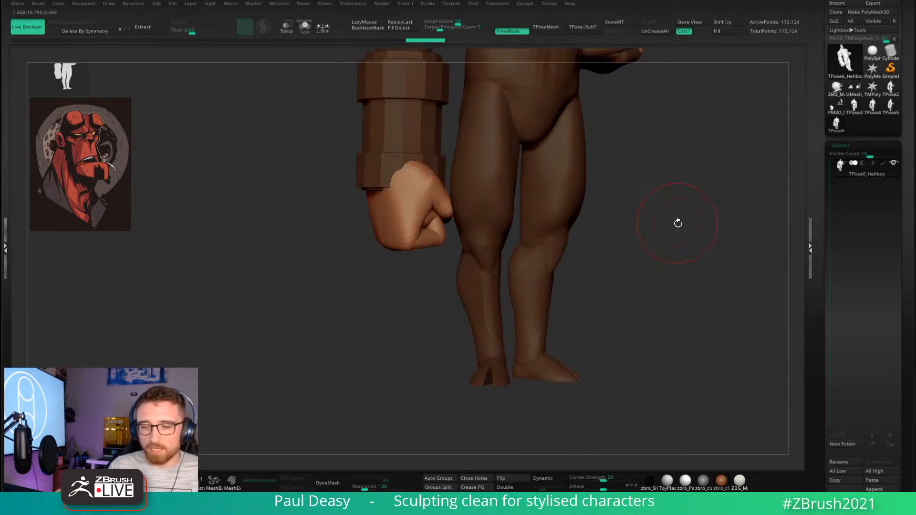
Rotate the unmasked fist slightly at the wrist, working from its side view.
{"action": "left_click_drag", "start_coordinate": [676, 221], "coordinate": [660, 224]}
{"action": "key", "text": "w"}
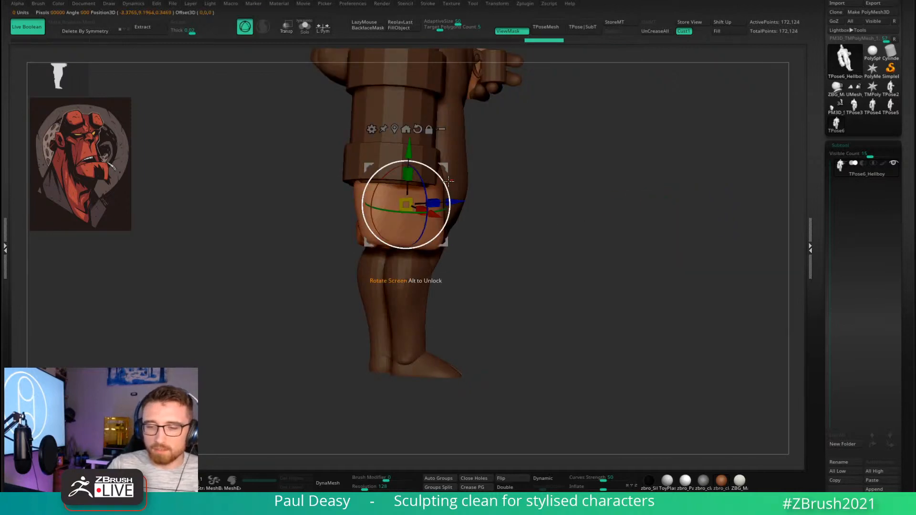
{"action": "right_click_drag", "start_coordinate": [449, 200], "coordinate": [427, 196]}
{"action": "left_click_drag", "start_coordinate": [424, 170], "coordinate": [418, 191]}
{"action": "mouse_move", "coordinate": [452, 189]}
{"action": "right_mouse_down"}
{"action": "mouse_move", "coordinate": [605, 208]}
{"action": "mouse_move", "coordinate": [613, 184]}
{"action": "mouse_move", "coordinate": [604, 223]}
{"action": "right_mouse_up"}
{"action": "key", "text": "q"}
{"action": "left_click_drag", "start_coordinate": [605, 223], "coordinate": [459, 95], "text": "ctrl"}
{"action": "right_click_drag", "start_coordinate": [601, 219], "coordinate": [625, 267]}
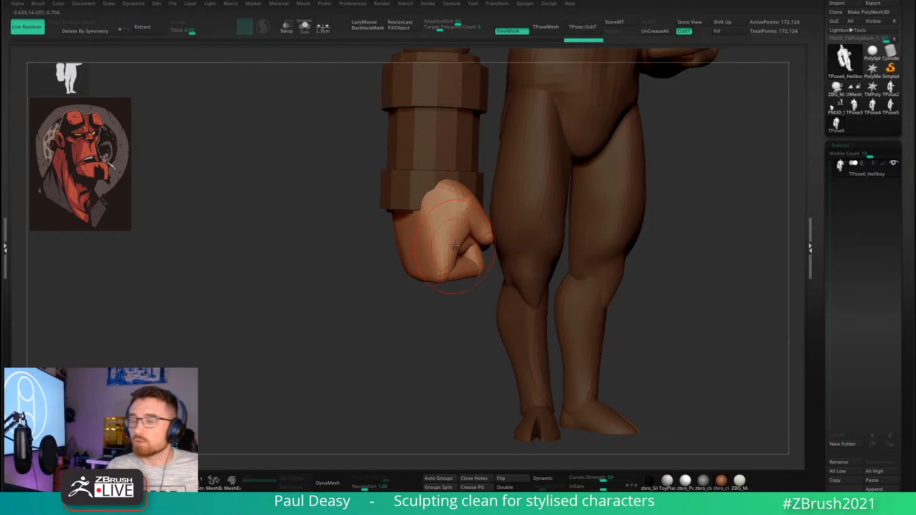
Move the unmasked fist down so that it sits below the lower forearm cuff.
{"action": "right_click_drag", "start_coordinate": [454, 245], "coordinate": [428, 196]}
{"action": "key", "text": "w"}
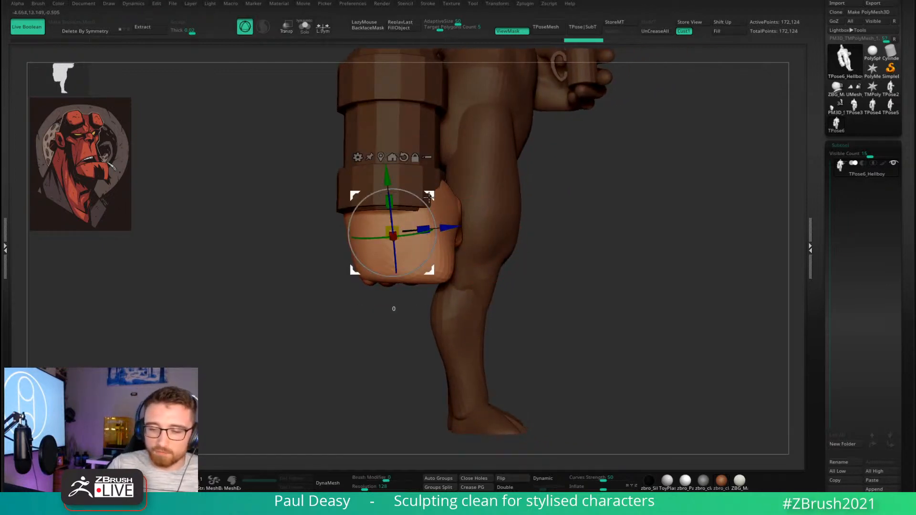
{"action": "left_click_drag", "start_coordinate": [429, 197], "coordinate": [427, 229]}
{"action": "right_click_drag", "start_coordinate": [578, 204], "coordinate": [563, 209]}
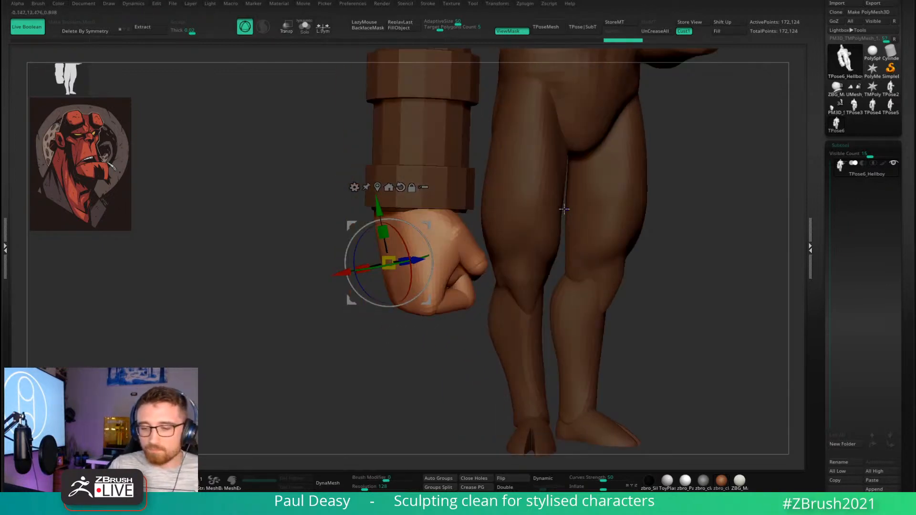
{"action": "key", "text": "q"}
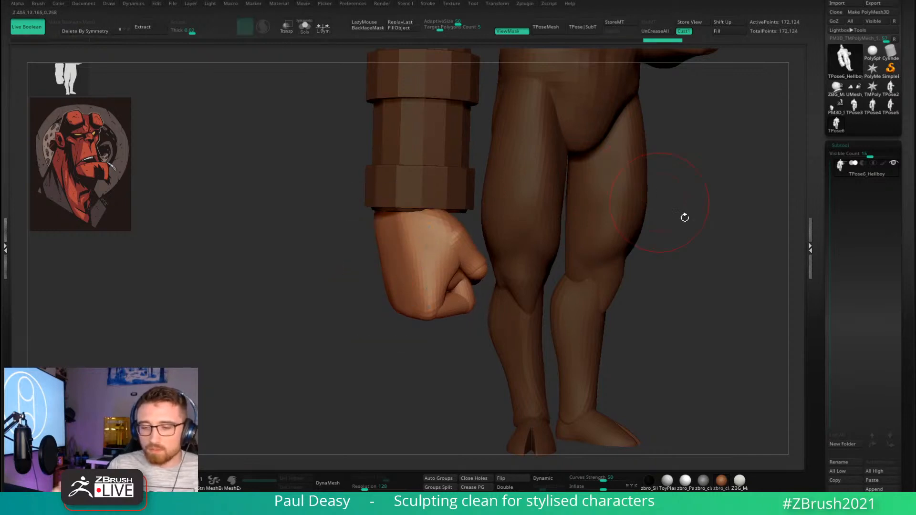
Place the transform gizmo's pivot at the wrist, just under the lower cuff, and reset the gizmo's orientation.
{"action": "key", "text": "f"}
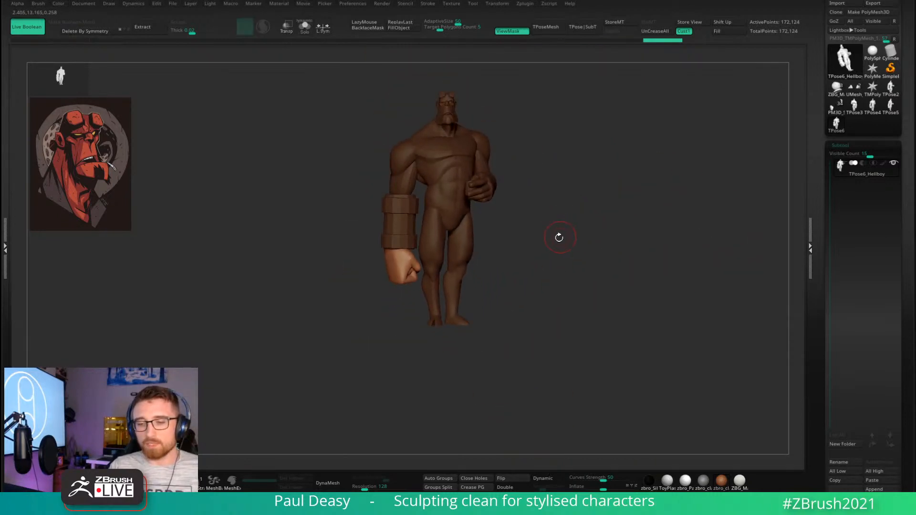
{"action": "right_click_drag", "start_coordinate": [559, 237], "coordinate": [578, 256]}
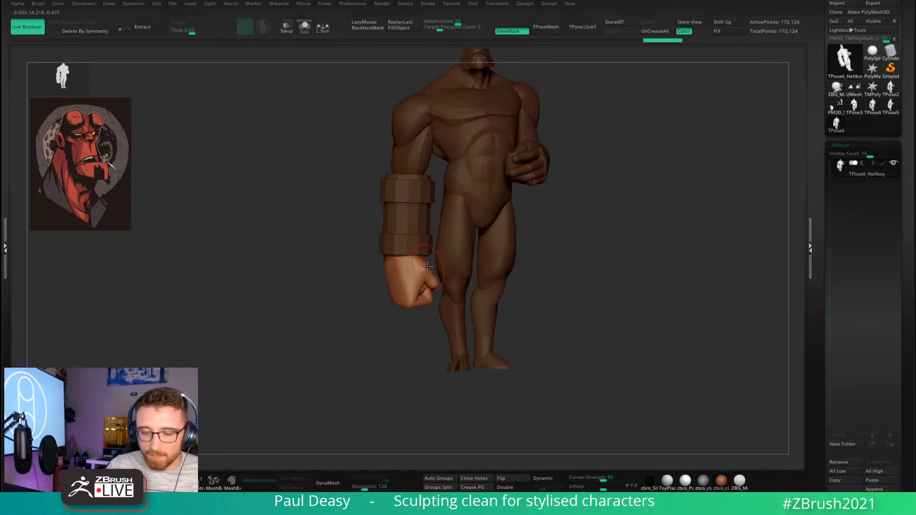
{"action": "key", "text": "w"}
{"action": "right_click_drag", "start_coordinate": [420, 228], "coordinate": [507, 269]}
{"action": "left_click_drag", "start_coordinate": [414, 292], "coordinate": [414, 224], "text": "alt"}
{"action": "right_click_drag", "start_coordinate": [415, 223], "coordinate": [479, 224]}
{"action": "left_click", "coordinate": [412, 183]}
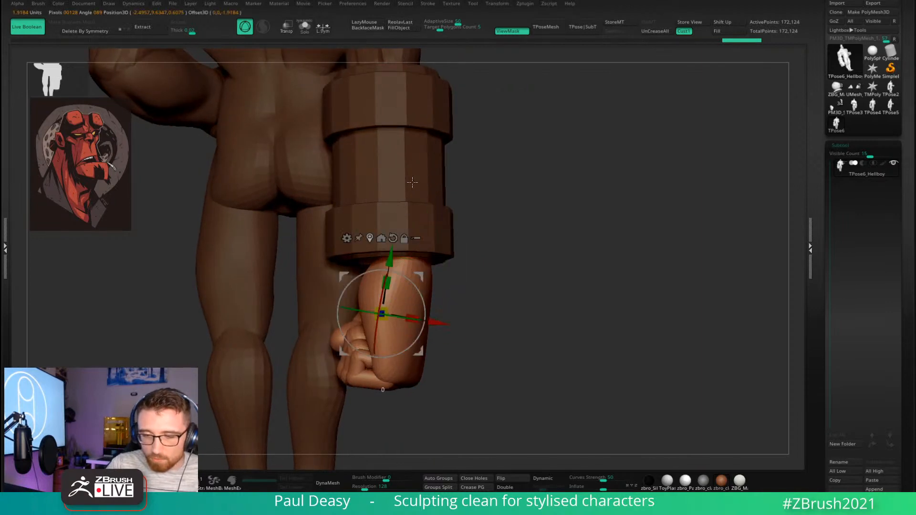
{"action": "right_click_drag", "start_coordinate": [412, 182], "coordinate": [525, 210]}
{"action": "left_click_drag", "start_coordinate": [411, 272], "coordinate": [423, 224], "text": "alt"}
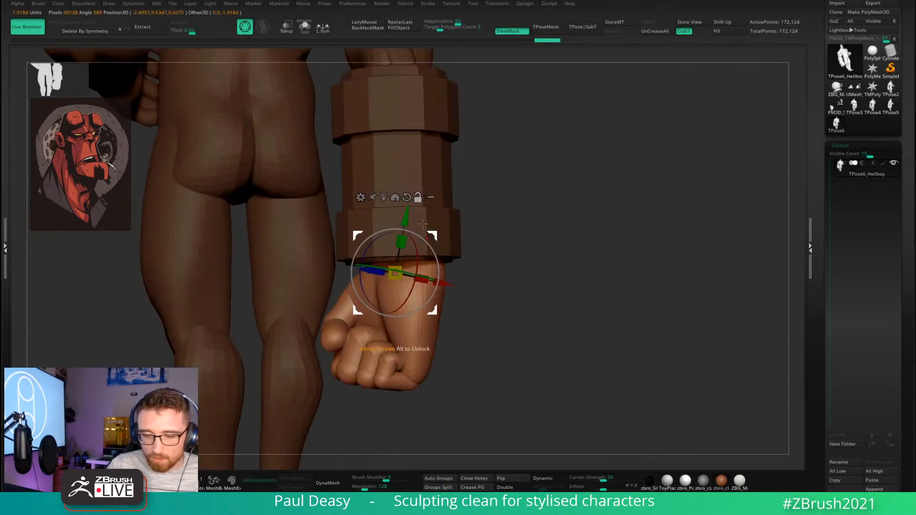
{"action": "left_click", "coordinate": [407, 197], "text": "alt"}
Scale the fist down slightly and move it up into the lower cuff.
{"action": "left_click_drag", "start_coordinate": [395, 273], "coordinate": [381, 282]}
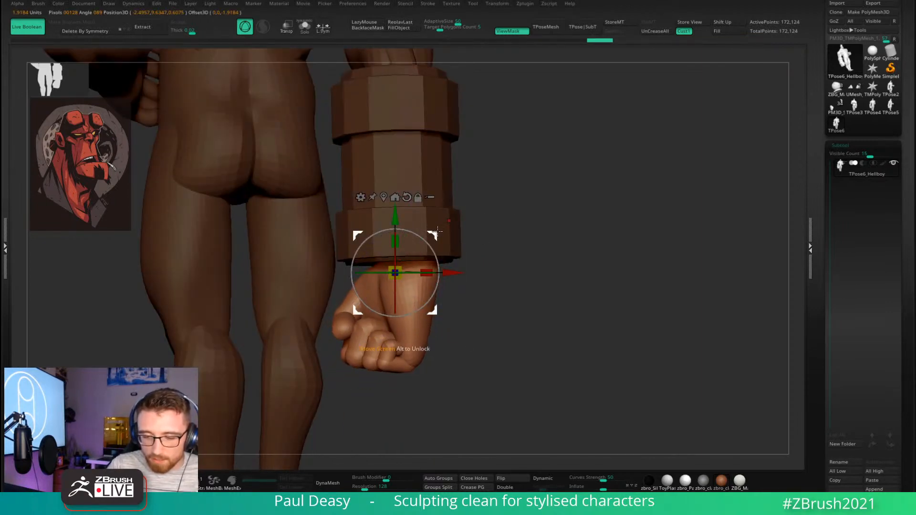
{"action": "left_click_drag", "start_coordinate": [437, 231], "coordinate": [437, 214]}
{"action": "key", "text": "q"}
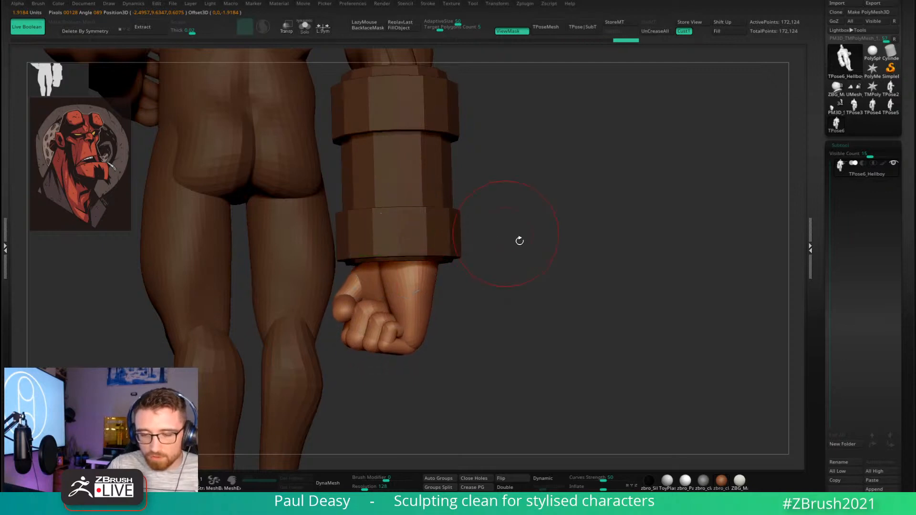
Rotate the fist about 9.4 degrees around the wrist in the side view to align it with the forearm.
{"action": "mouse_move", "coordinate": [520, 241]}
{"action": "right_mouse_down"}
{"action": "mouse_move", "coordinate": [445, 251]}
{"action": "mouse_move", "coordinate": [506, 231]}
{"action": "right_mouse_up"}
{"action": "key", "text": "w"}
{"action": "left_click_drag", "start_coordinate": [491, 218], "coordinate": [484, 231]}
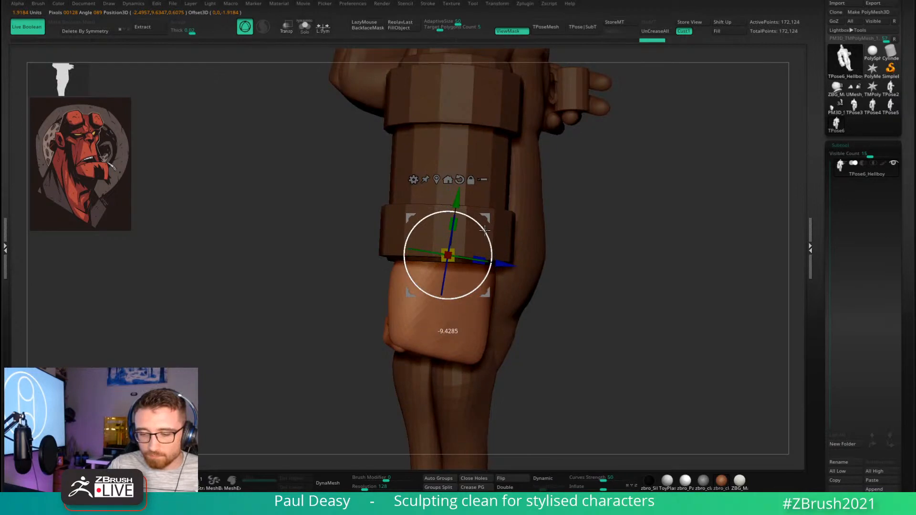
{"action": "key", "text": "q"}
{"action": "mouse_move", "coordinate": [484, 230]}
{"action": "right_mouse_down"}
{"action": "mouse_move", "coordinate": [595, 241]}
{"action": "mouse_move", "coordinate": [489, 380]}
{"action": "mouse_move", "coordinate": [472, 318]}
{"action": "mouse_move", "coordinate": [591, 284]}
{"action": "mouse_move", "coordinate": [578, 313]}
{"action": "right_mouse_up"}
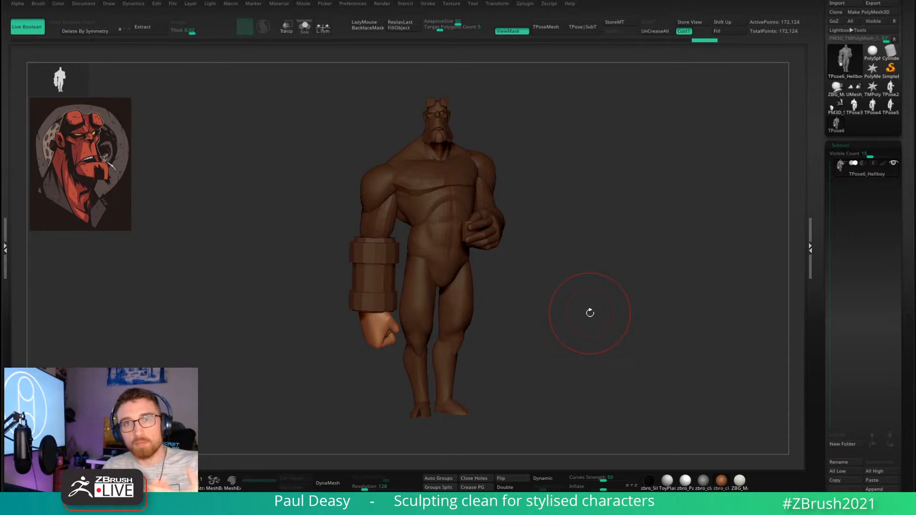
{"action": "left_click", "coordinate": [848, 145]}
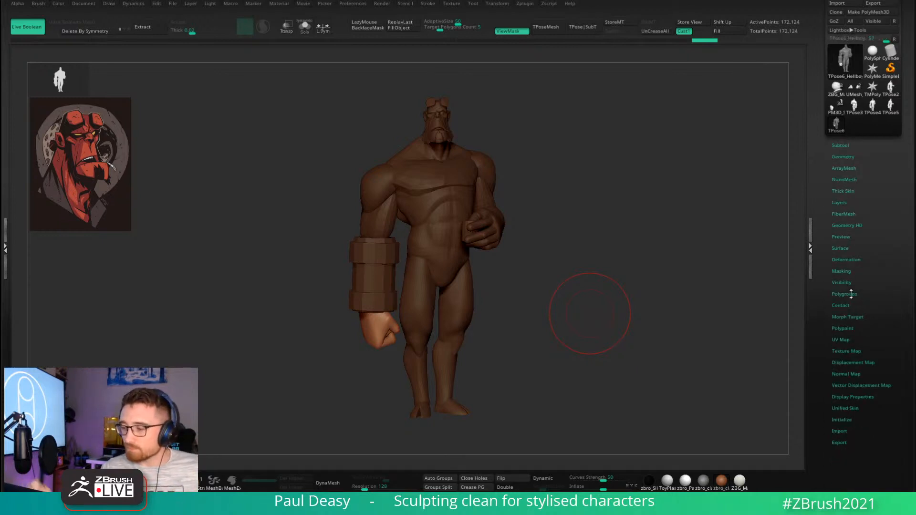
{"action": "left_click_drag", "start_coordinate": [864, 318], "coordinate": [864, 271]}
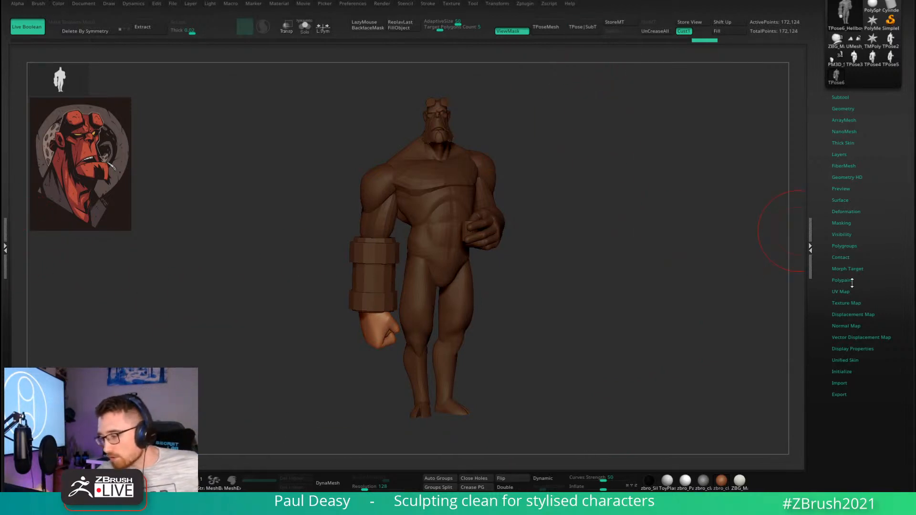
{"action": "left_click", "coordinate": [854, 326]}
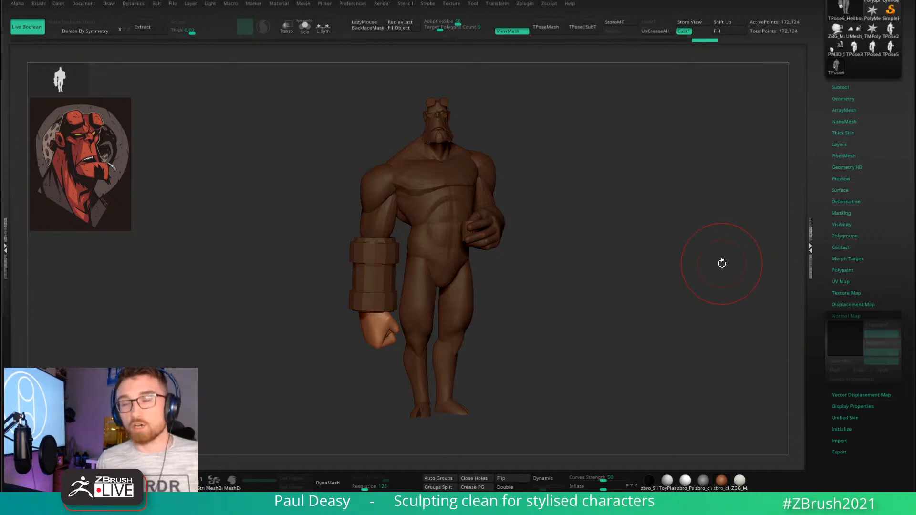
{"action": "left_click_drag", "start_coordinate": [549, 215], "coordinate": [558, 205], "text": "alt"}
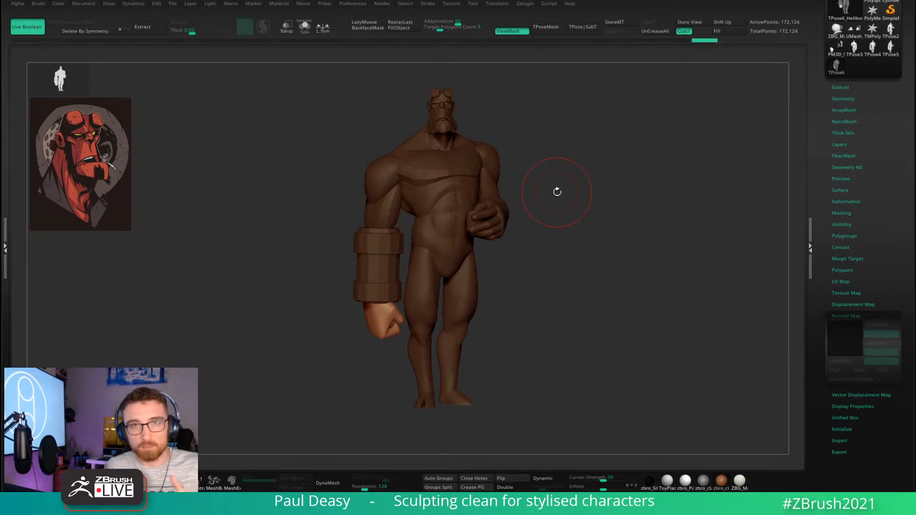
{"action": "left_click_drag", "start_coordinate": [552, 241], "coordinate": [567, 219], "text": "alt"}
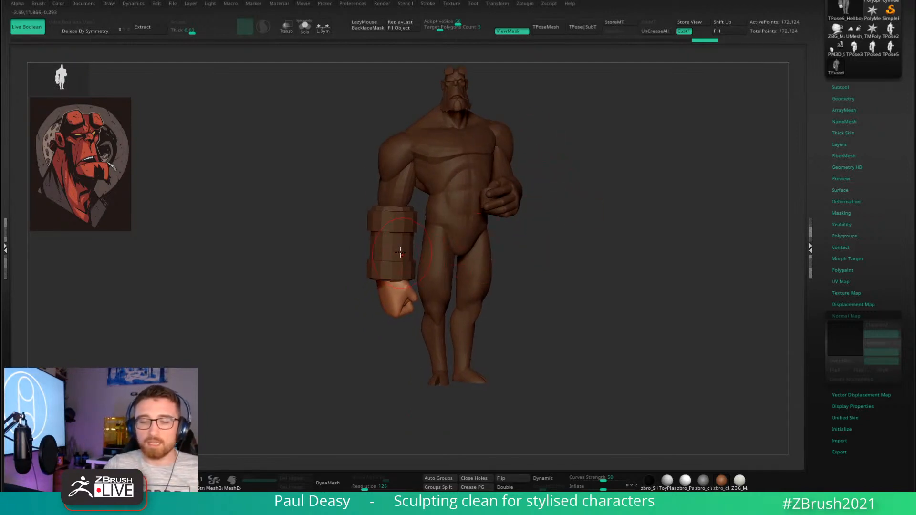
{"action": "left_click_drag", "start_coordinate": [582, 258], "coordinate": [578, 236], "text": "alt"}
Clear the old mask and mask the body so that only the forearm cuffs and the big fist stay unmasked.
{"action": "left_click_drag", "start_coordinate": [505, 251], "coordinate": [501, 305], "text": "alt"}
{"action": "key", "text": "ctrl+h"}
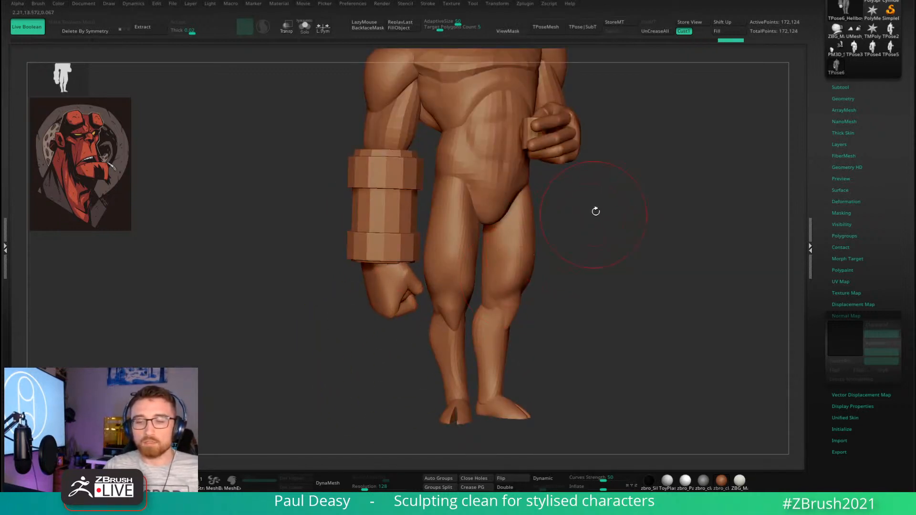
{"action": "left_click", "coordinate": [415, 204], "text": "ctrl+shift"}
{"action": "left_click_drag", "start_coordinate": [536, 241], "coordinate": [530, 245], "text": "ctrl+shift"}
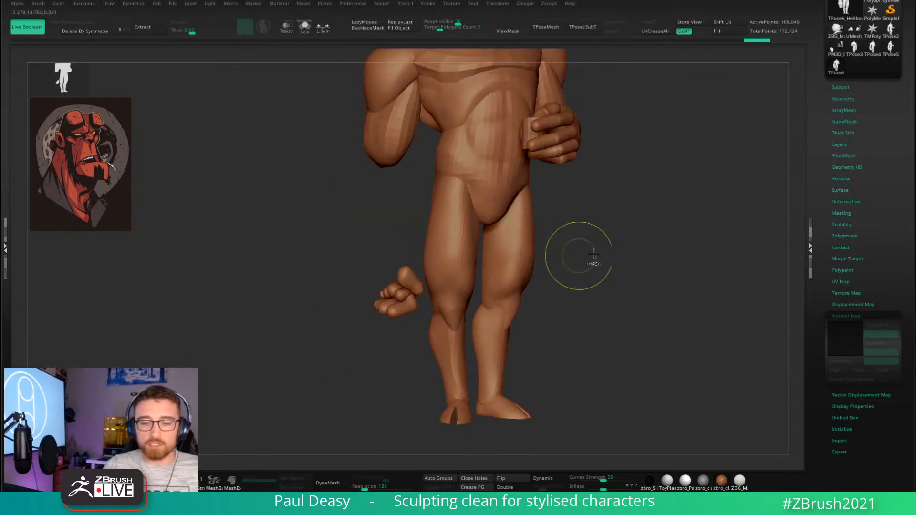
{"action": "left_click", "coordinate": [392, 297], "text": "ctrl+alt+shift"}
{"action": "left_click", "coordinate": [641, 240], "text": "ctrl"}
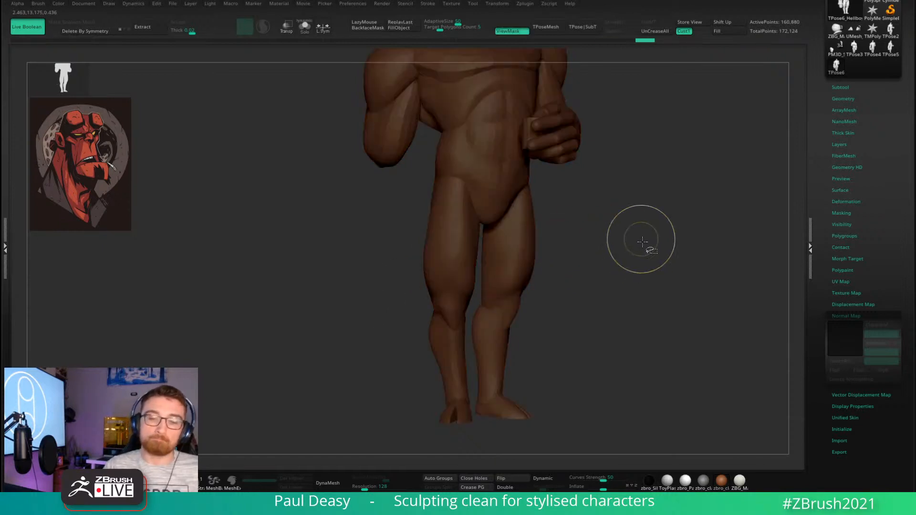
{"action": "left_click", "coordinate": [627, 241], "text": "ctrl+shift"}
Bring up the transform gizmo at the wrist for the unmasked forearm cuffs and fist.
{"action": "key", "text": "w"}
{"action": "left_click_drag", "start_coordinate": [623, 172], "coordinate": [619, 216], "text": "alt"}
{"action": "key", "text": "q"}
{"action": "left_click_drag", "start_coordinate": [650, 257], "coordinate": [532, 146], "text": "ctrl"}
{"action": "left_click_drag", "start_coordinate": [577, 241], "coordinate": [574, 259], "text": "alt"}
{"action": "key", "text": "w"}
{"action": "left_click_drag", "start_coordinate": [422, 220], "coordinate": [567, 227]}
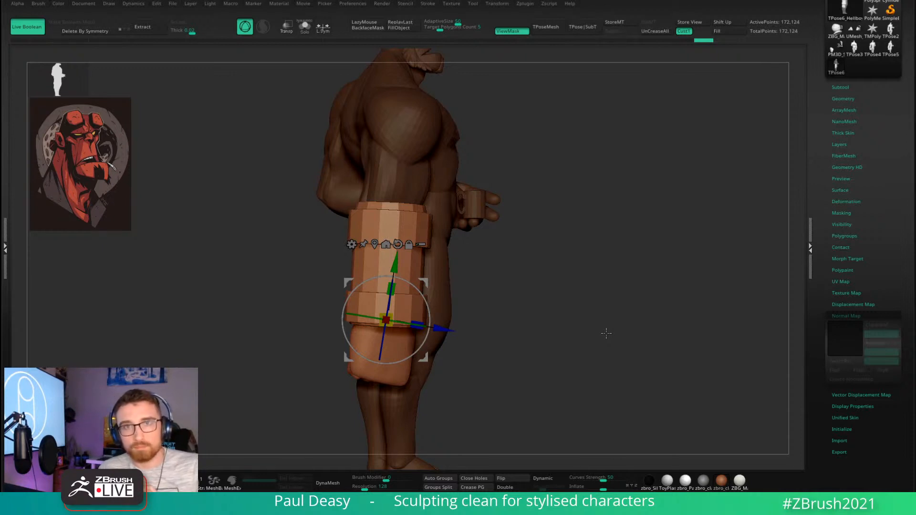
{"action": "left_click", "coordinate": [852, 314]}
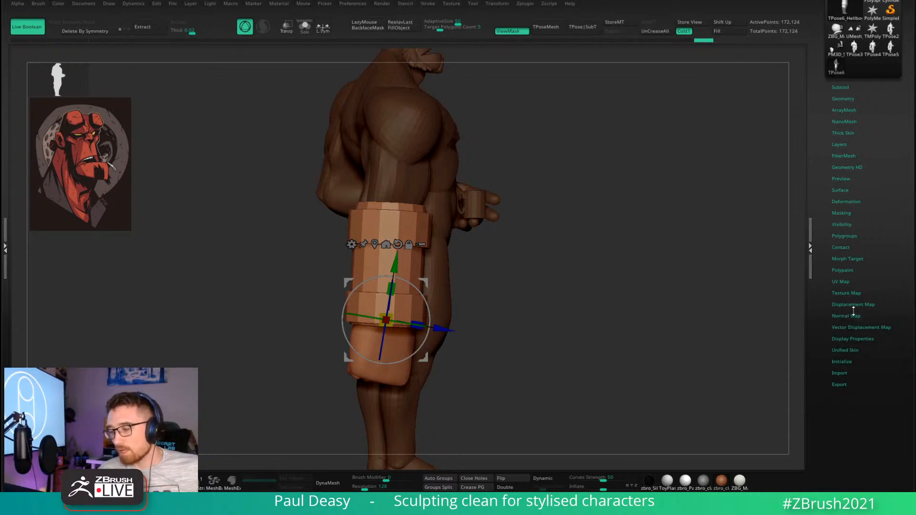
{"action": "left_click", "coordinate": [855, 316]}
{"action": "mouse_move", "coordinate": [639, 305]}
{"action": "left_mouse_down"}
{"action": "mouse_move", "coordinate": [588, 290]}
{"action": "mouse_move", "coordinate": [648, 295]}
{"action": "left_mouse_up"}
{"action": "left_click", "coordinate": [855, 316]}
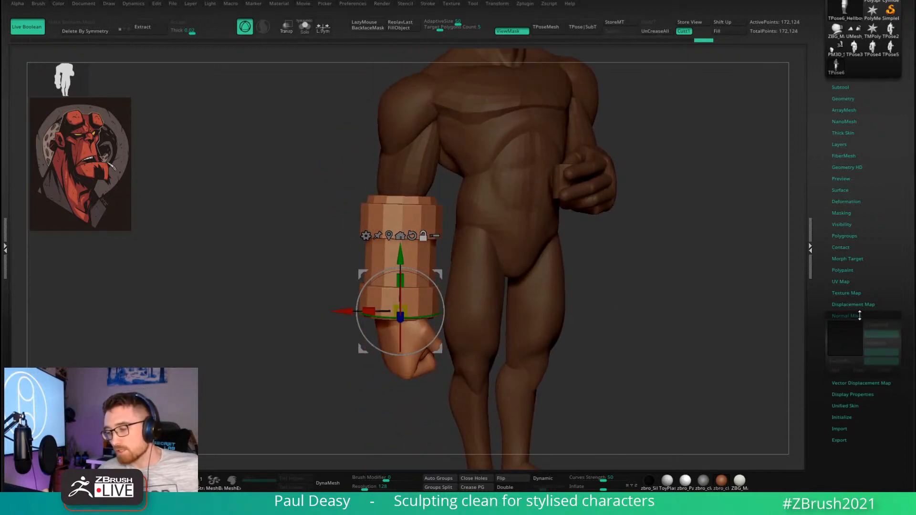
{"action": "left_click", "coordinate": [862, 304]}
{"action": "left_click", "coordinate": [862, 304]}
{"action": "left_click", "coordinate": [856, 317]}
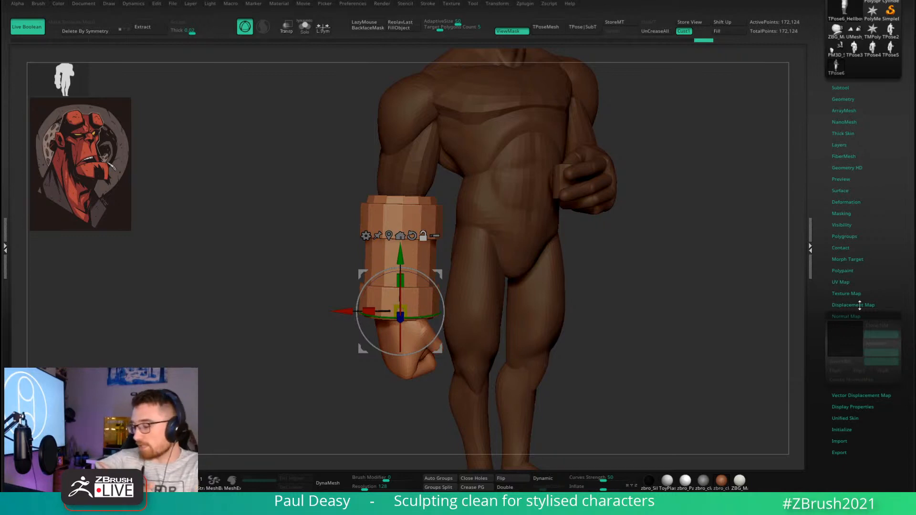
{"action": "left_click", "coordinate": [870, 304]}
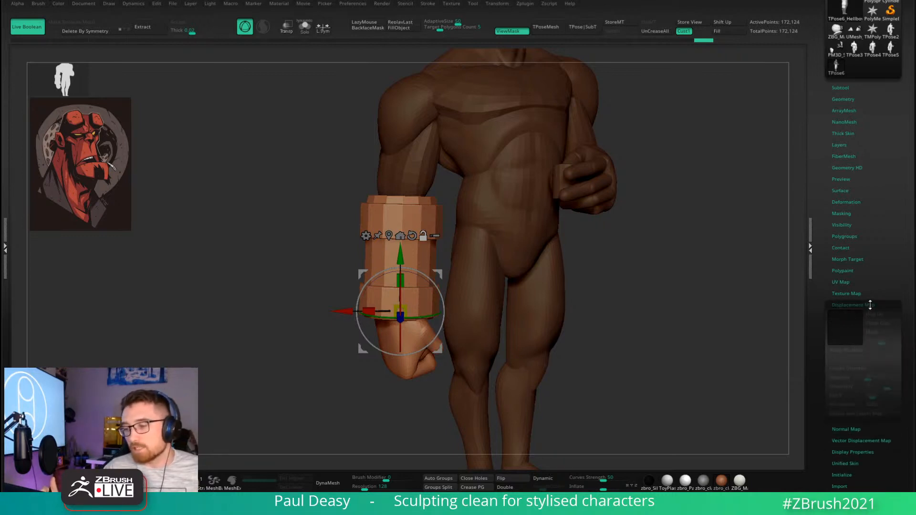
{"action": "left_click", "coordinate": [869, 305]}
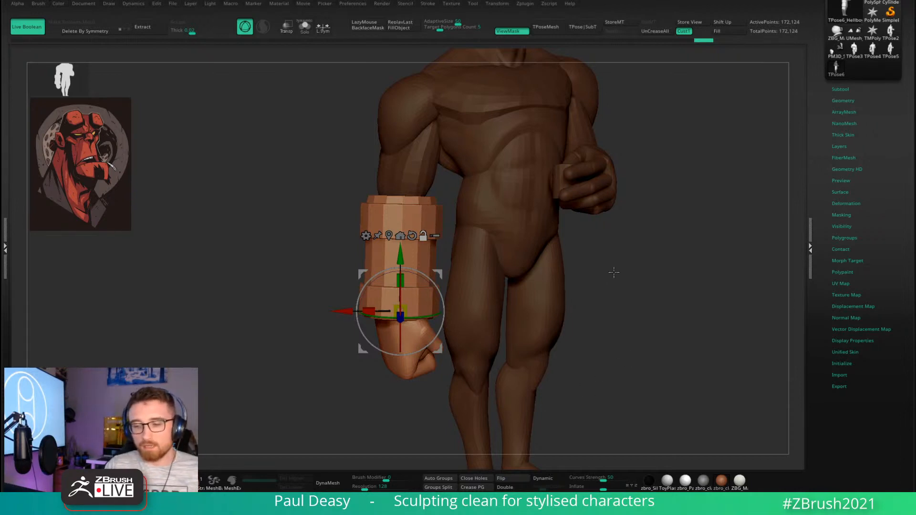
Move the unmasked forearm cuffs and fist up slightly and place the transform gizmo at the top of the upper cuff.
{"action": "left_click_drag", "start_coordinate": [401, 254], "coordinate": [400, 251]}
{"action": "right_click_drag", "start_coordinate": [413, 263], "coordinate": [416, 264]}
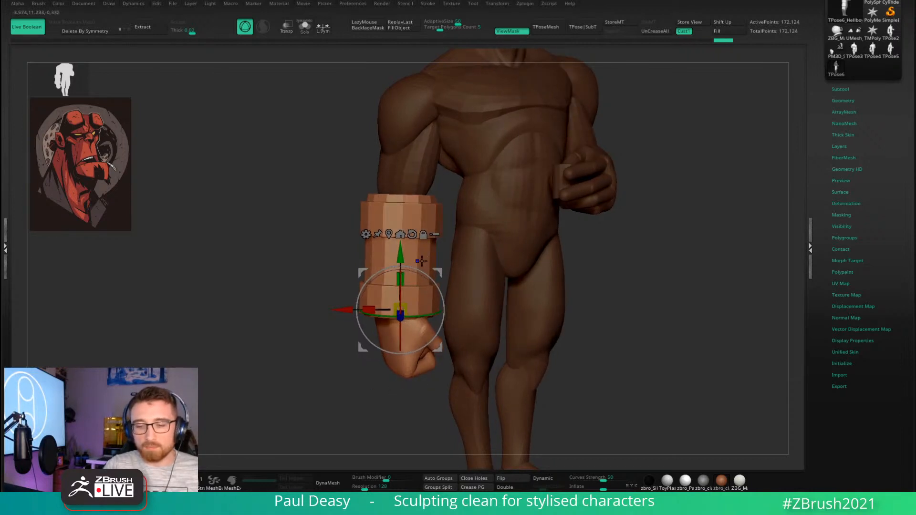
{"action": "left_click_drag", "start_coordinate": [408, 299], "coordinate": [403, 200]}
{"action": "right_click_drag", "start_coordinate": [403, 200], "coordinate": [443, 174]}
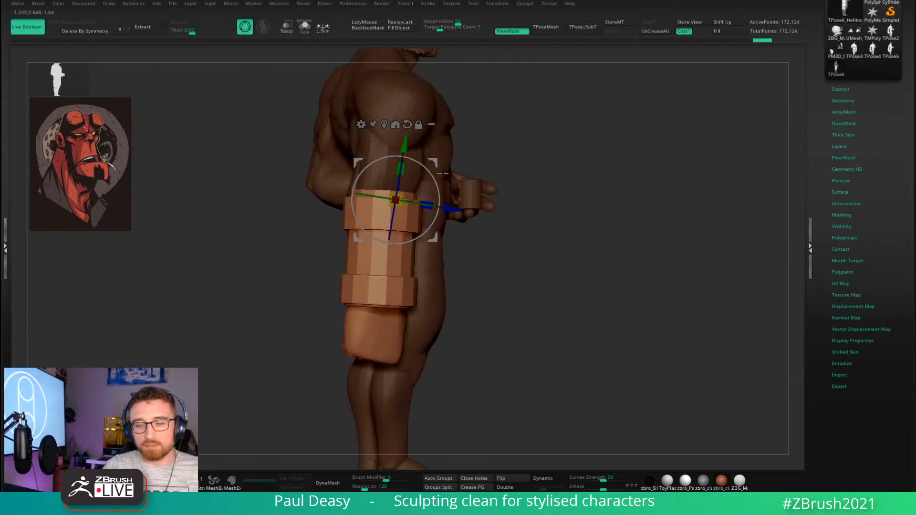
Rotate the cuffs and fist slightly around the elbow in the side view and scale them up a little in the front view.
{"action": "left_click_drag", "start_coordinate": [428, 170], "coordinate": [427, 168]}
{"action": "right_click_drag", "start_coordinate": [427, 169], "coordinate": [407, 182]}
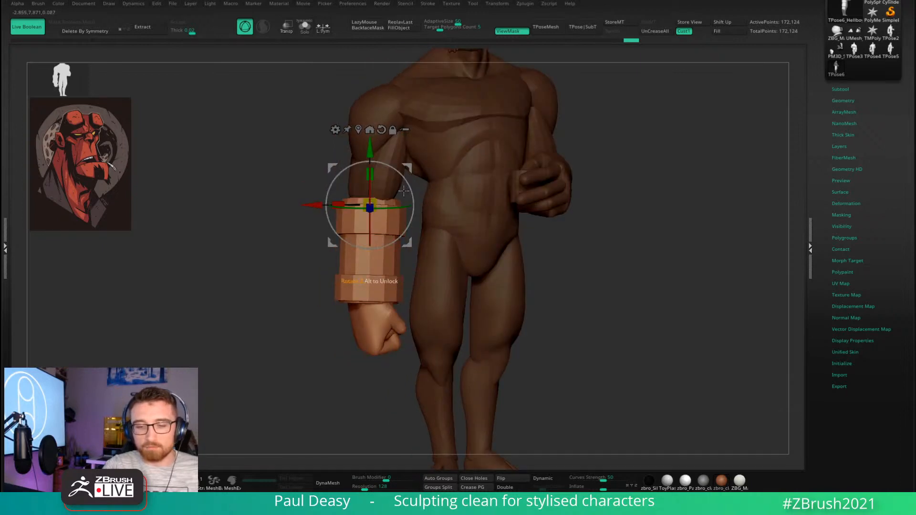
{"action": "left_click_drag", "start_coordinate": [374, 205], "coordinate": [377, 202]}
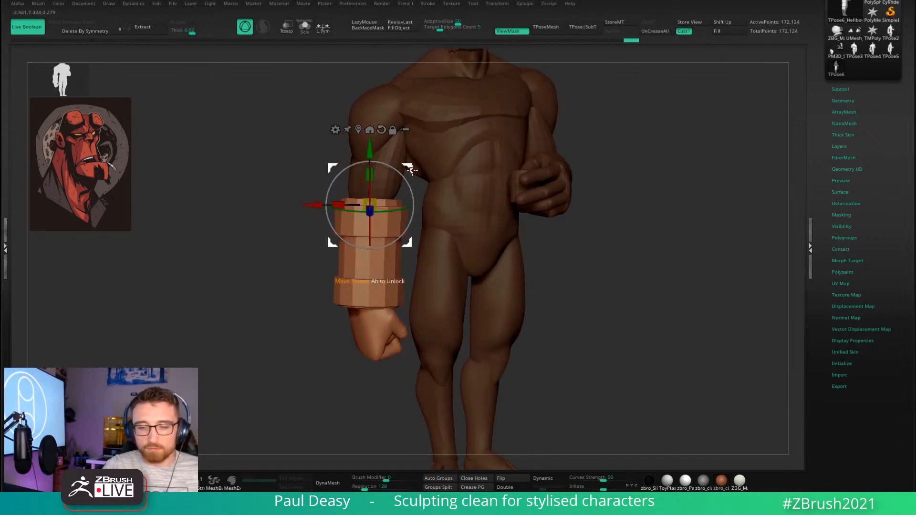
{"action": "left_click_drag", "start_coordinate": [408, 170], "coordinate": [409, 170]}
{"action": "key", "text": "q"}
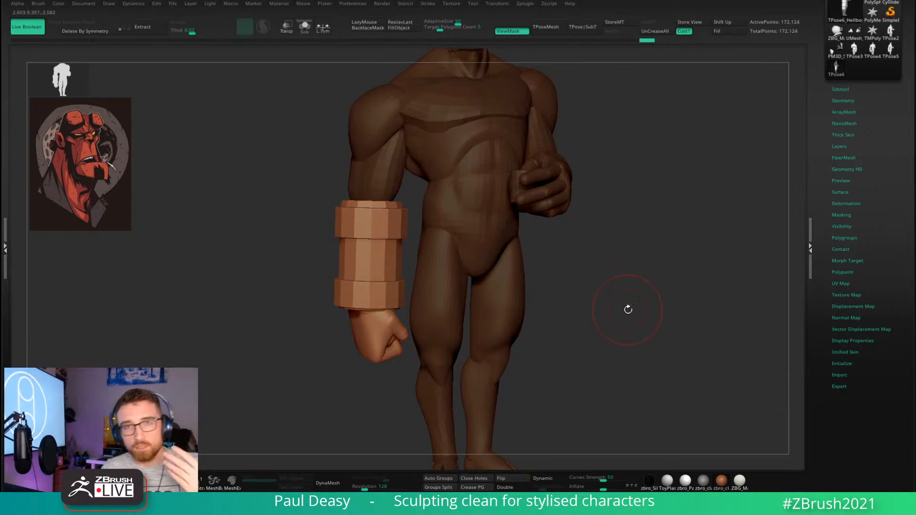
Fine-tune the rotation of the forearm cuffs and fist around the elbow from the side and check the pose from the front.
{"action": "left_click_drag", "start_coordinate": [628, 315], "coordinate": [609, 286]}
{"action": "key", "text": "w"}
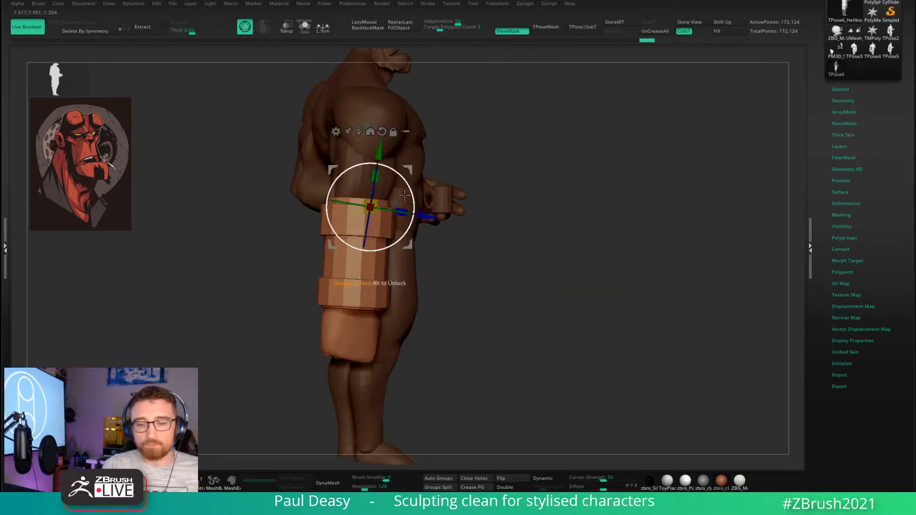
{"action": "left_click_drag", "start_coordinate": [409, 190], "coordinate": [381, 191]}
{"action": "key", "text": "q"}
{"action": "left_click_drag", "start_coordinate": [562, 180], "coordinate": [534, 176]}
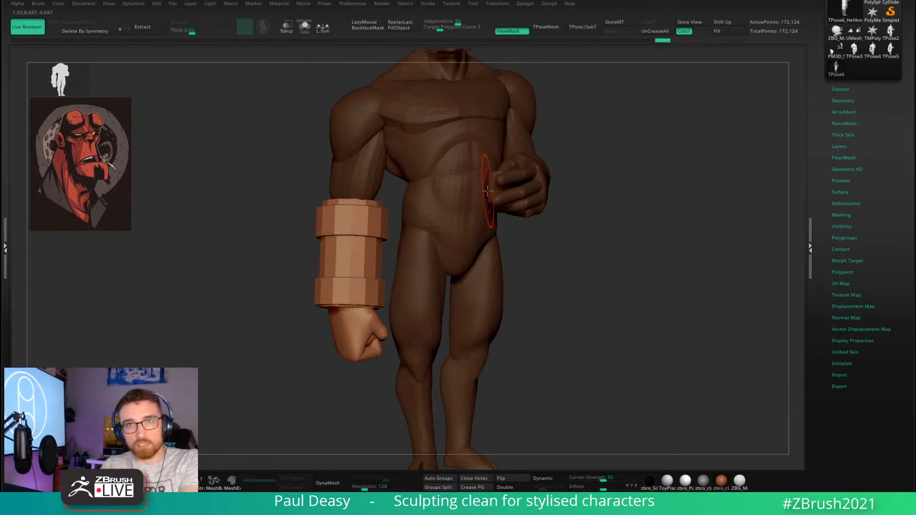
Check the figure's polygroups, turn off the mask display and transfer the Transpose Master pose back to the subtools.
{"action": "right_click_drag", "start_coordinate": [379, 241], "coordinate": [444, 220]}
{"action": "key", "text": "space"}
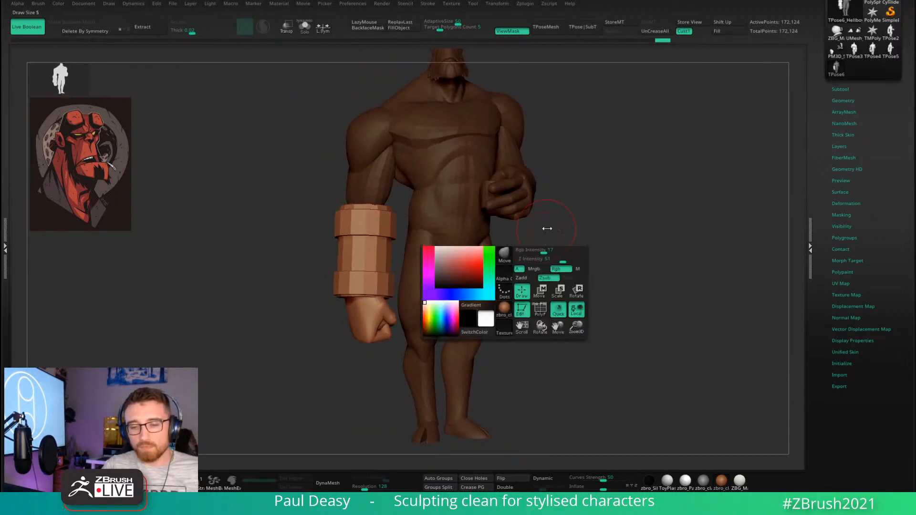
{"action": "right_click_drag", "start_coordinate": [546, 229], "coordinate": [527, 267]}
{"action": "right_click", "coordinate": [527, 267]}
{"action": "key", "text": "shift+f"}
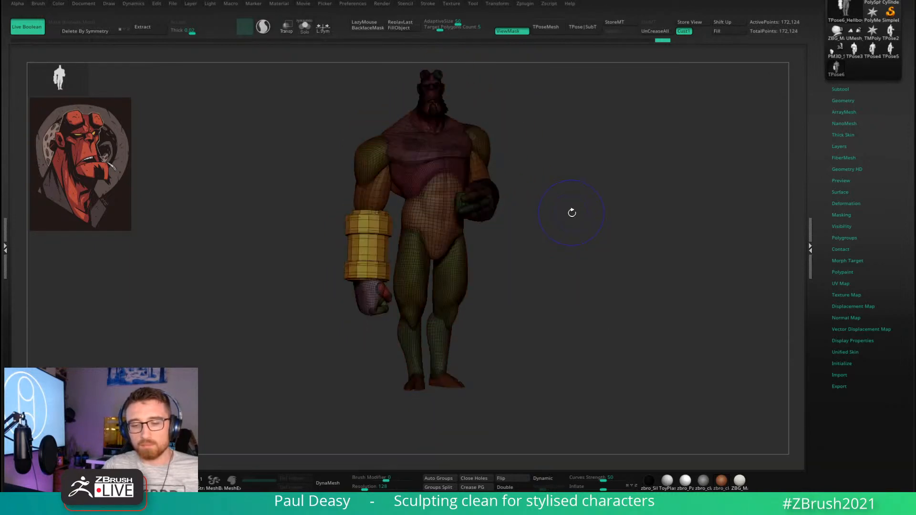
{"action": "key", "text": "shift+f"}
{"action": "key", "text": "ctrl+h"}
{"action": "mouse_move", "coordinate": [565, 211]}
{"action": "right_mouse_down", "text": "alt"}
{"action": "mouse_move", "coordinate": [587, 232]}
{"action": "mouse_move", "coordinate": [563, 224]}
{"action": "mouse_move", "coordinate": [570, 252]}
{"action": "mouse_move", "coordinate": [596, 272]}
{"action": "right_mouse_up", "text": "alt"}
{"action": "right_click", "coordinate": [563, 224]}
{"action": "left_click", "coordinate": [580, 30]}
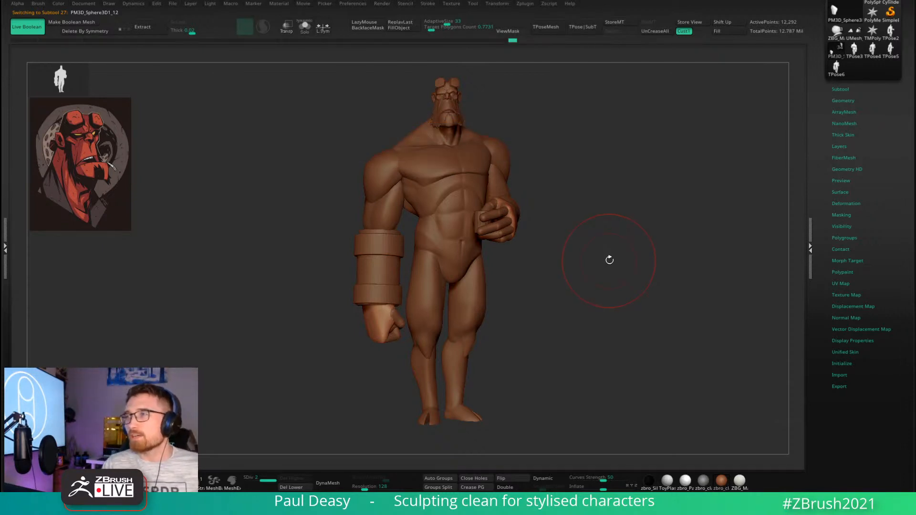
Examine the overall pose and proportions of the full-resolution figure from the front.
{"action": "key", "text": "space"}
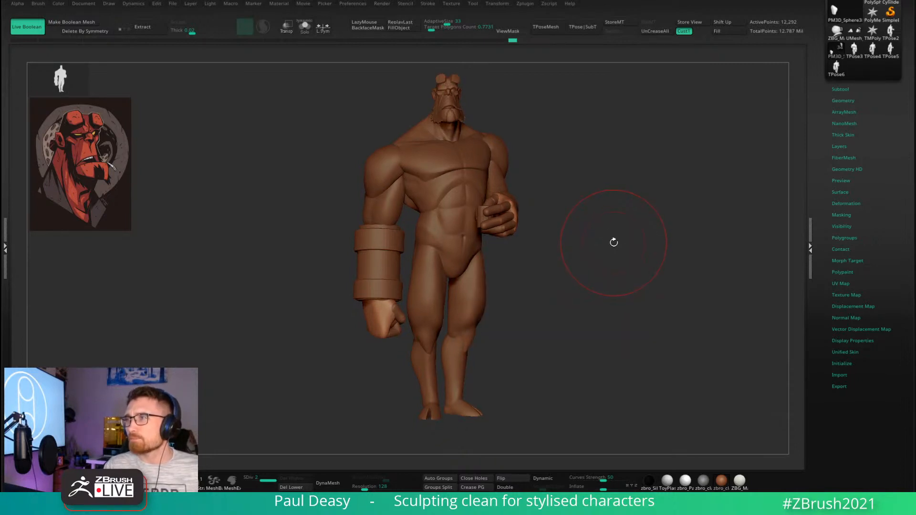
{"action": "left_click_drag", "start_coordinate": [614, 242], "coordinate": [614, 247]}
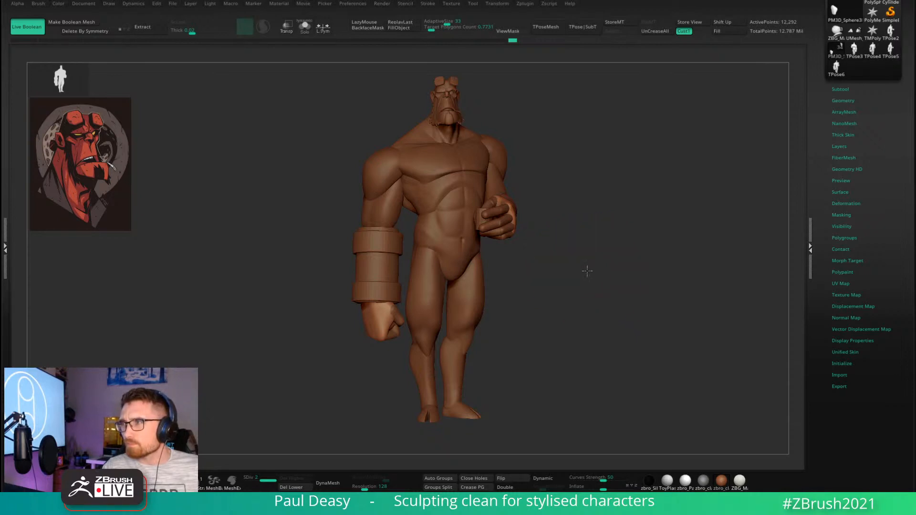
{"action": "left_click_drag", "start_coordinate": [587, 269], "coordinate": [591, 262]}
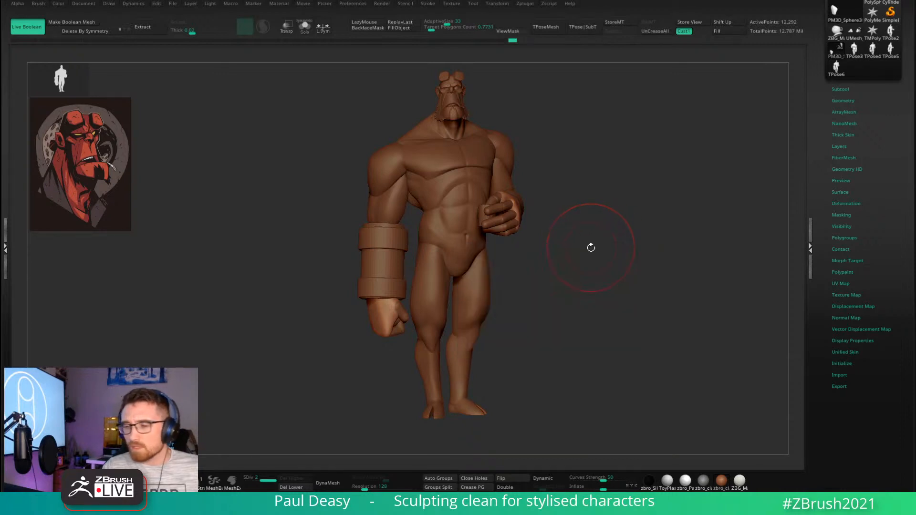
{"action": "left_click_drag", "start_coordinate": [589, 249], "coordinate": [587, 254]}
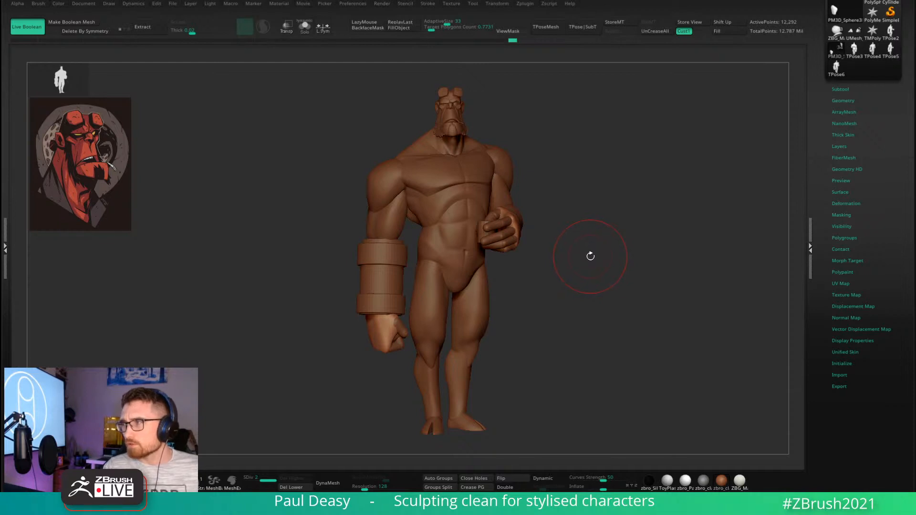
{"action": "key", "text": "space"}
{"action": "left_click_drag", "start_coordinate": [596, 249], "coordinate": [590, 253], "text": "alt"}
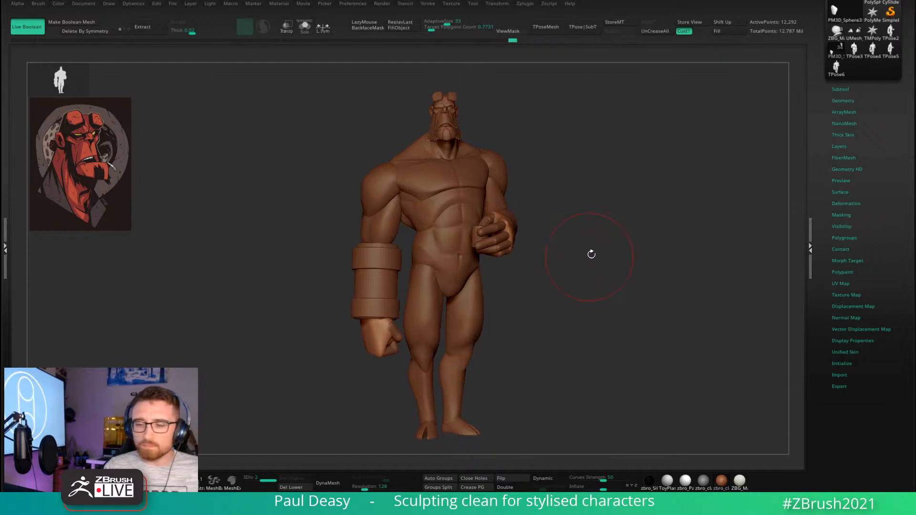
{"action": "key", "text": "space"}
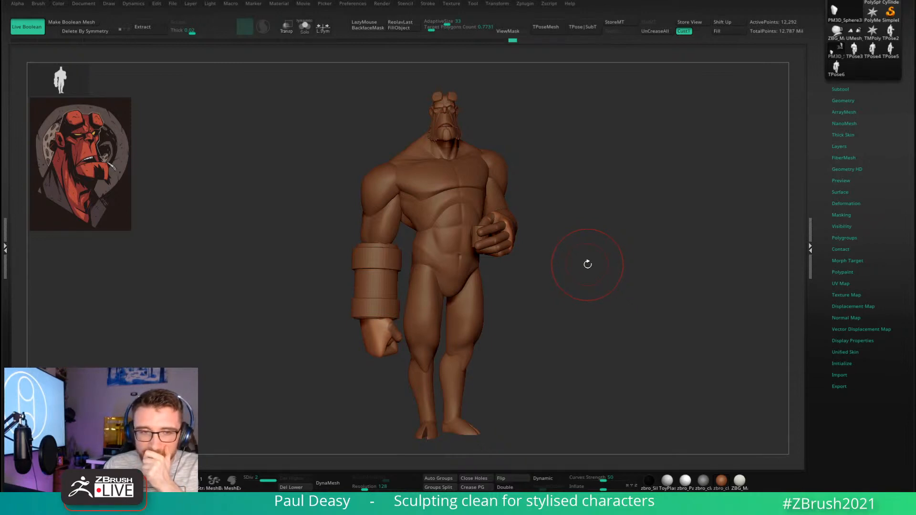
{"action": "key", "text": "space"}
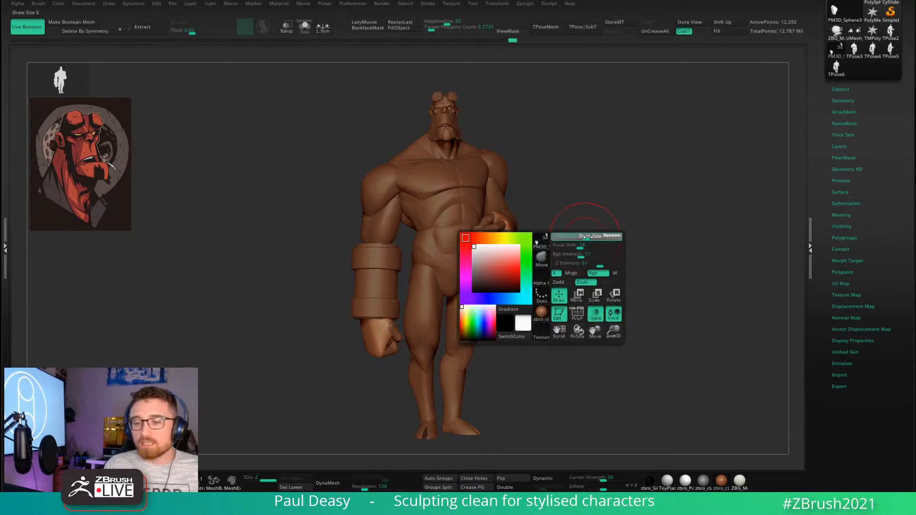
{"action": "left_click_drag", "start_coordinate": [591, 233], "coordinate": [580, 248], "text": "alt"}
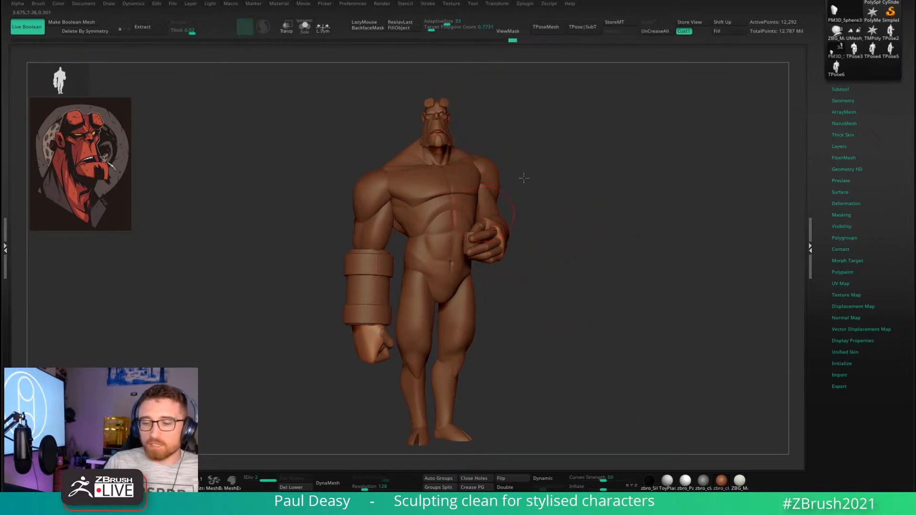
Inspect the figure's left hand and the small mug it holds up close.
{"action": "left_click_drag", "start_coordinate": [523, 178], "coordinate": [511, 310]}
{"action": "left_click_drag", "start_coordinate": [529, 206], "coordinate": [552, 292]}
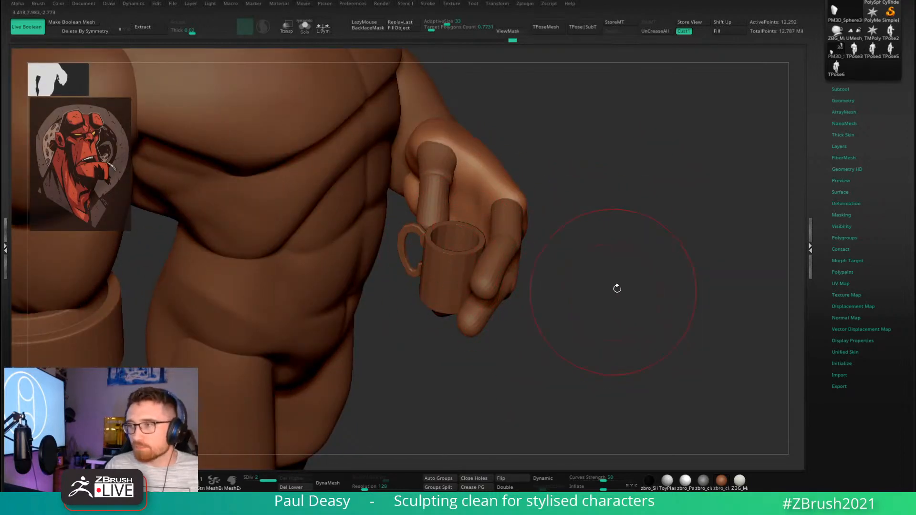
{"action": "key", "text": "space"}
{"action": "left_click_drag", "start_coordinate": [615, 288], "coordinate": [594, 306]}
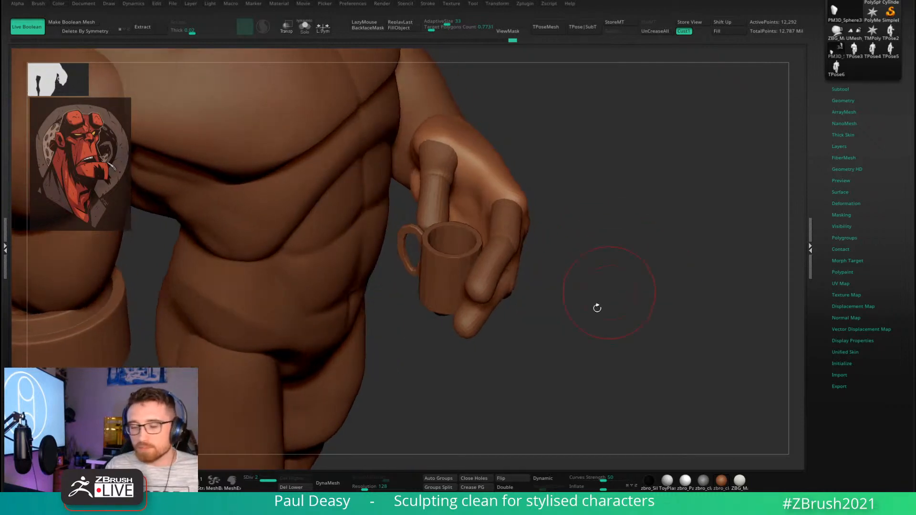
{"action": "mouse_move", "coordinate": [636, 276]}
{"action": "left_mouse_down"}
{"action": "mouse_move", "coordinate": [666, 227]}
{"action": "mouse_move", "coordinate": [571, 182]}
{"action": "mouse_move", "coordinate": [590, 223]}
{"action": "left_mouse_up"}
{"action": "key", "text": "space"}
{"action": "mouse_move", "coordinate": [586, 214]}
{"action": "left_mouse_down"}
{"action": "mouse_move", "coordinate": [596, 214]}
{"action": "mouse_move", "coordinate": [603, 238]}
{"action": "mouse_move", "coordinate": [585, 225]}
{"action": "mouse_move", "coordinate": [531, 239]}
{"action": "mouse_move", "coordinate": [572, 209]}
{"action": "left_mouse_up"}
{"action": "key", "text": "space"}
{"action": "key", "text": "space"}
{"action": "key", "text": "space"}
{"action": "key", "text": "space"}
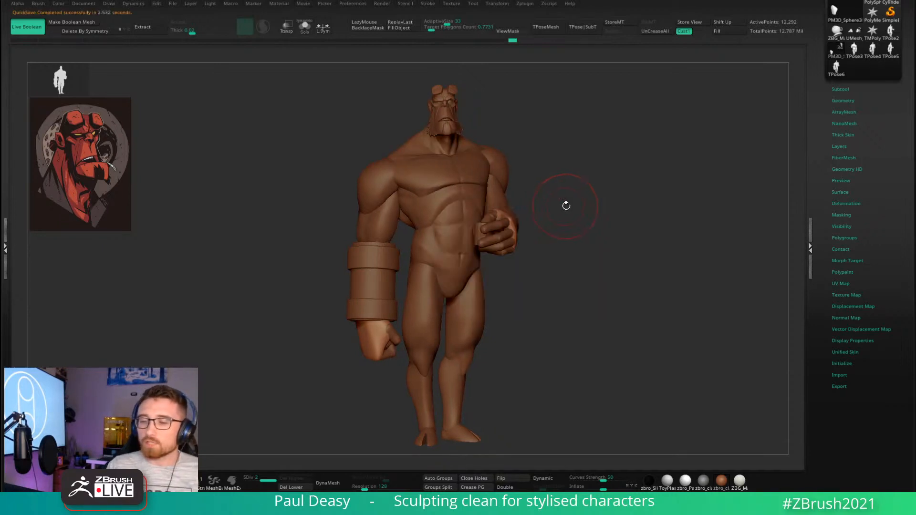
{"action": "left_click_drag", "start_coordinate": [567, 204], "coordinate": [568, 205]}
{"action": "key", "text": "space"}
{"action": "key", "text": "space"}
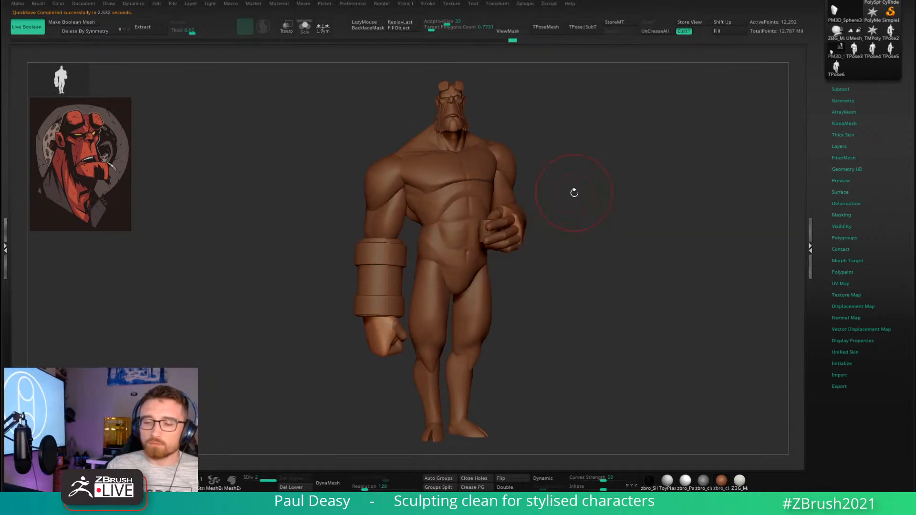
Select the thighs subtool and nudge the thighs' upper edges at the hips slightly with the Move brush.
{"action": "left_click", "coordinate": [484, 299], "text": "alt"}
{"action": "left_click_drag", "start_coordinate": [539, 280], "coordinate": [536, 260], "text": "alt"}
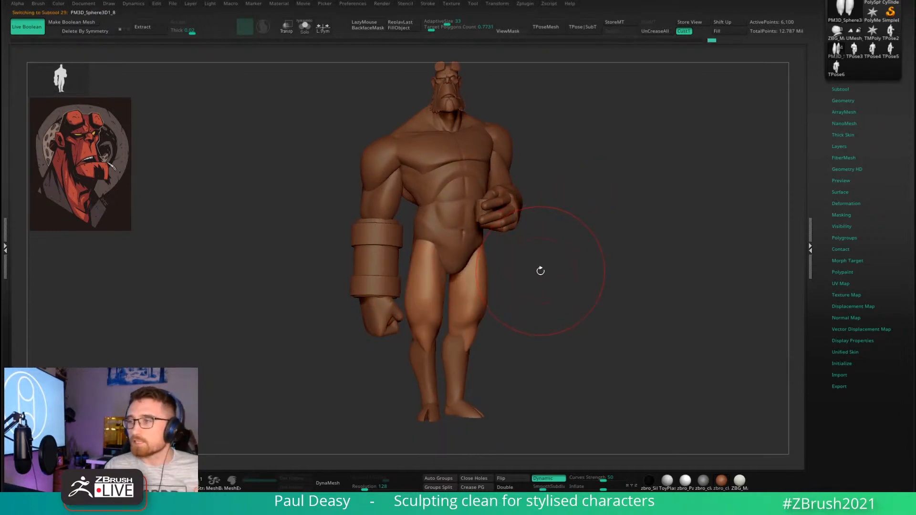
{"action": "mouse_move", "coordinate": [538, 264]}
{"action": "left_mouse_down"}
{"action": "mouse_move", "coordinate": [548, 285]}
{"action": "mouse_move", "coordinate": [545, 265]}
{"action": "left_mouse_up"}
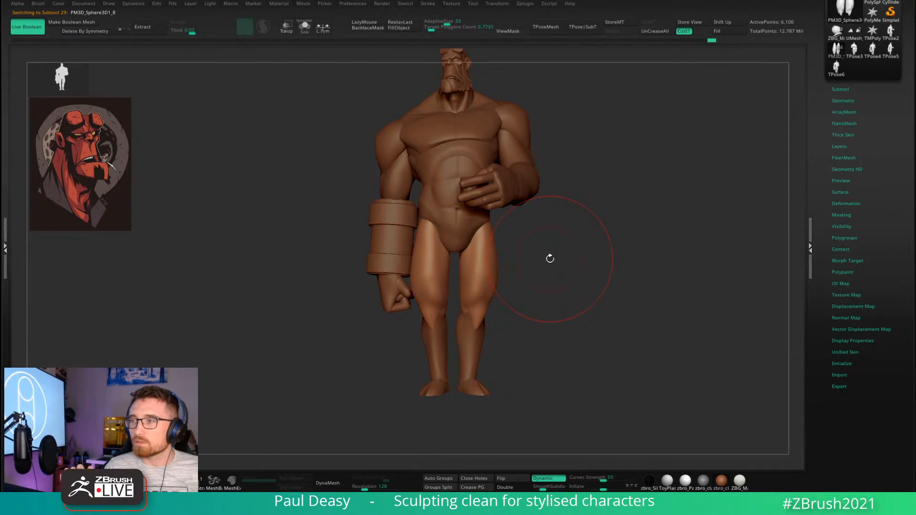
{"action": "key", "text": "space"}
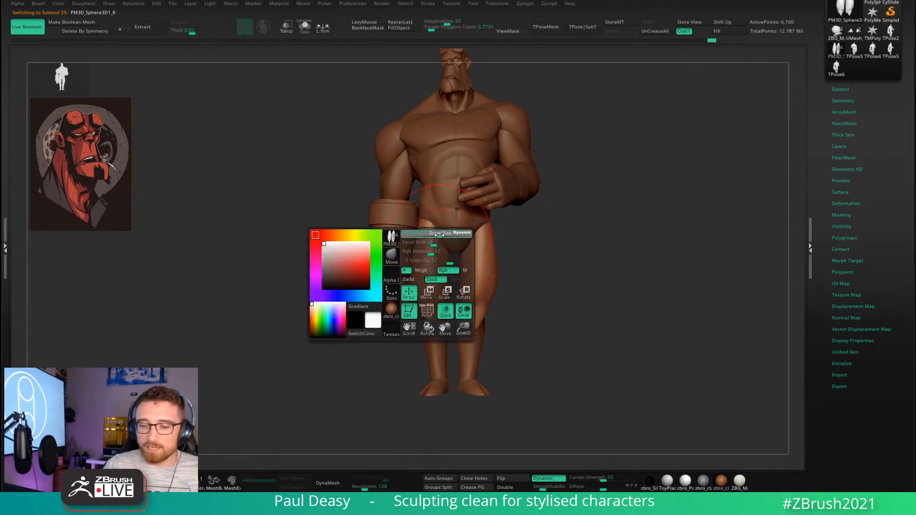
{"action": "right_click_drag", "start_coordinate": [436, 232], "coordinate": [439, 237]}
{"action": "left_click_drag", "start_coordinate": [439, 237], "coordinate": [442, 230]}
{"action": "right_click_drag", "start_coordinate": [443, 231], "coordinate": [413, 221]}
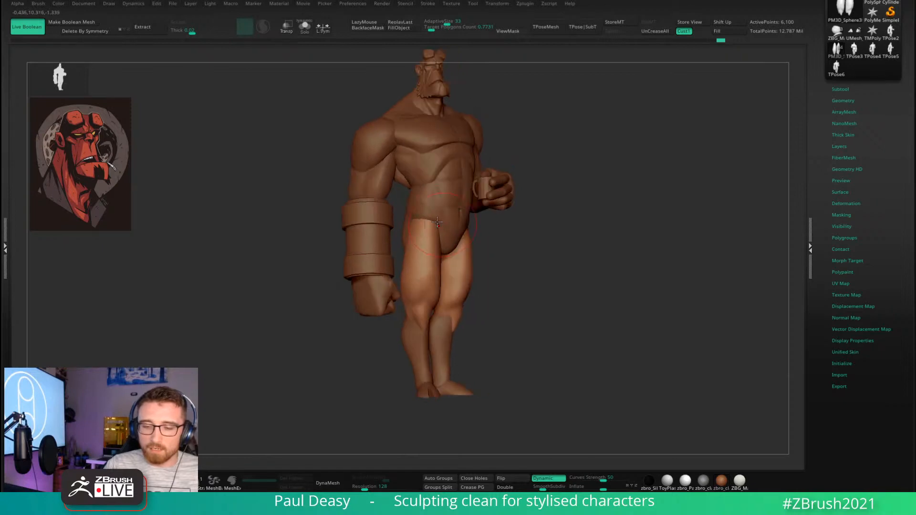
{"action": "left_click", "coordinate": [412, 221]}
{"action": "key", "text": "space"}
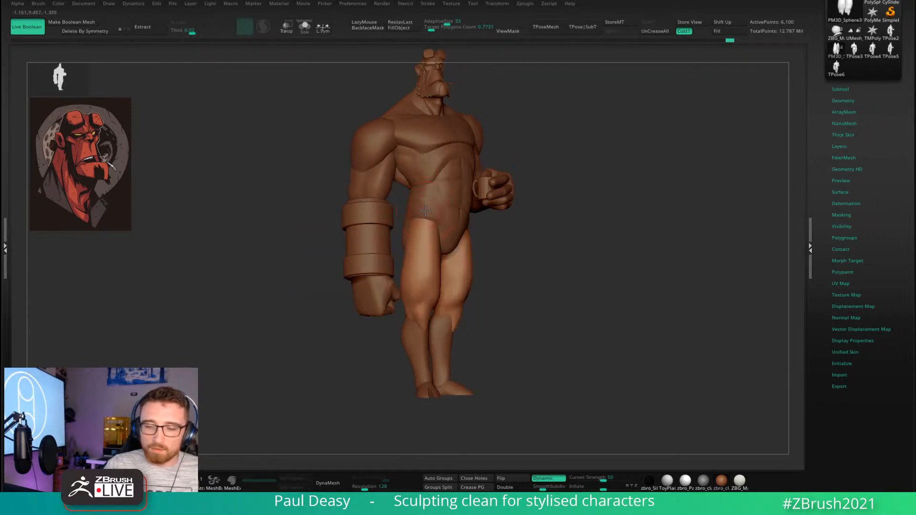
{"action": "right_click_drag", "start_coordinate": [422, 213], "coordinate": [435, 217]}
{"action": "key", "text": "space"}
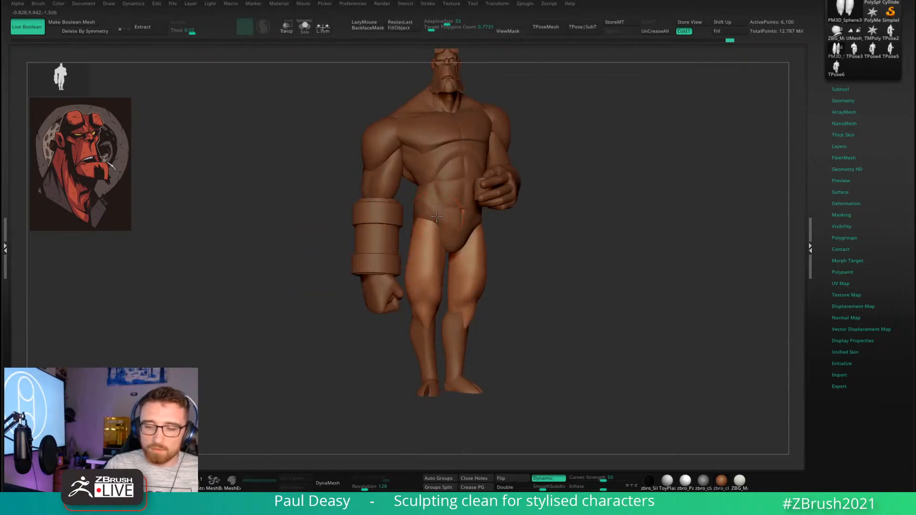
{"action": "right_click_drag", "start_coordinate": [522, 227], "coordinate": [535, 232]}
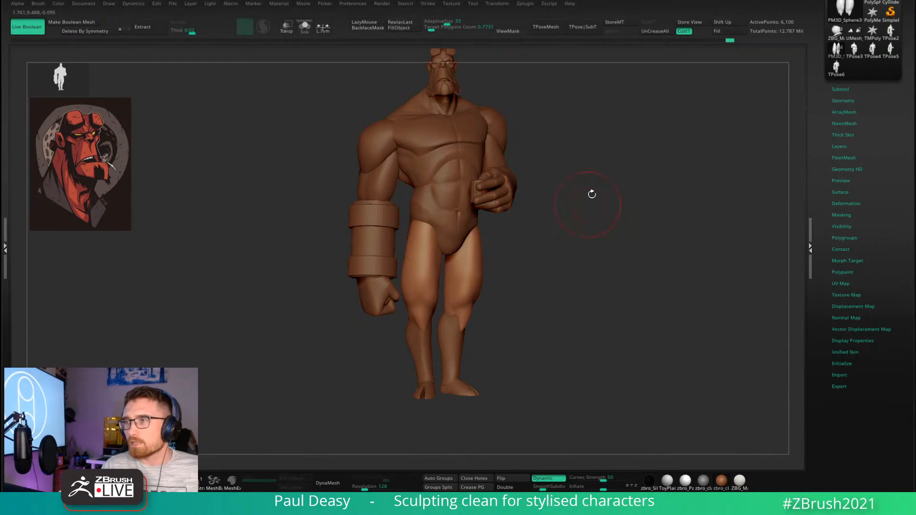
Select the upper arms subtool and adjust the upper arm of the raised mug-holding arm slightly with the Move brush.
{"action": "left_click_drag", "start_coordinate": [592, 200], "coordinate": [586, 198]}
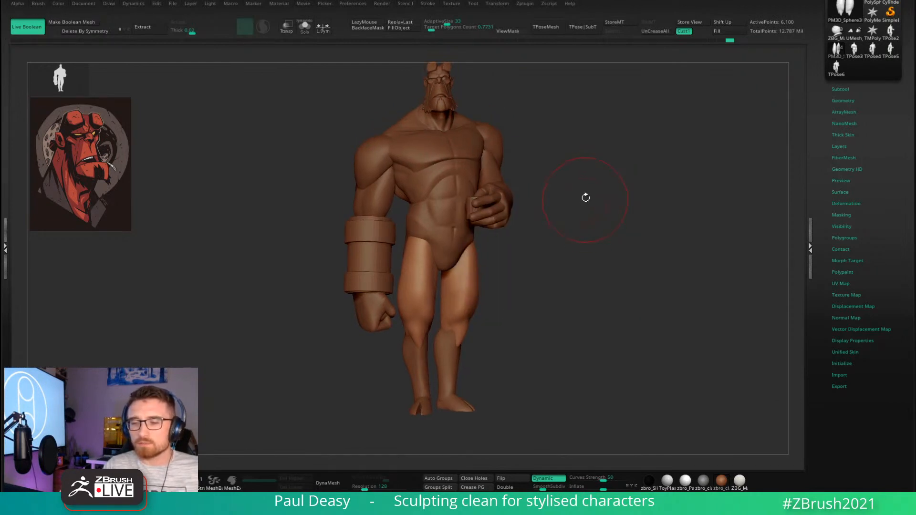
{"action": "left_click", "coordinate": [494, 172], "text": "alt"}
{"action": "left_click_drag", "start_coordinate": [521, 158], "coordinate": [523, 155], "text": "shift"}
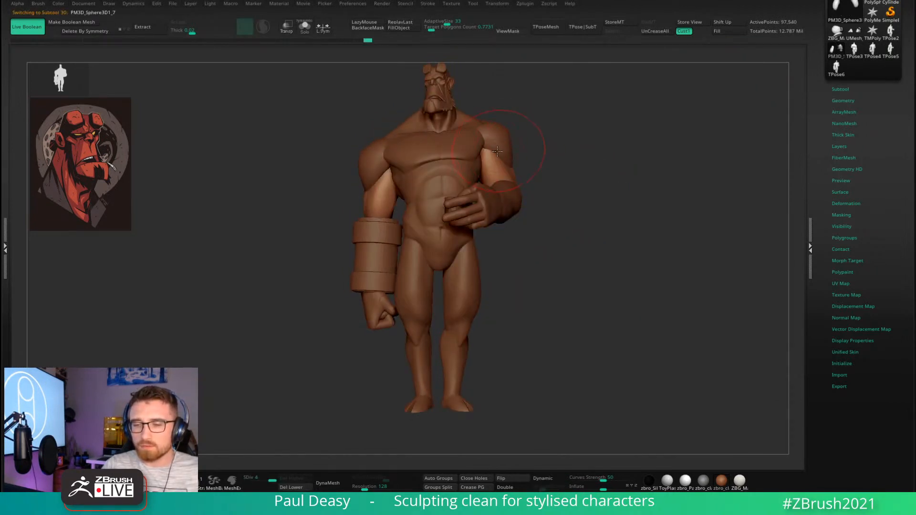
{"action": "mouse_move", "coordinate": [497, 151]}
{"action": "right_mouse_down"}
{"action": "mouse_move", "coordinate": [522, 148]}
{"action": "mouse_move", "coordinate": [485, 141]}
{"action": "mouse_move", "coordinate": [494, 137]}
{"action": "right_mouse_up"}
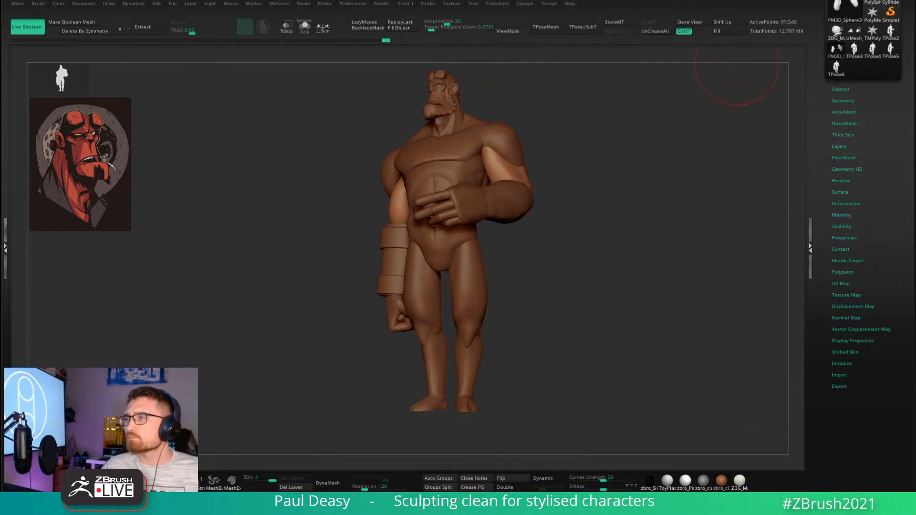
{"action": "left_click_drag", "start_coordinate": [687, 198], "coordinate": [643, 208]}
{"action": "key", "text": "space"}
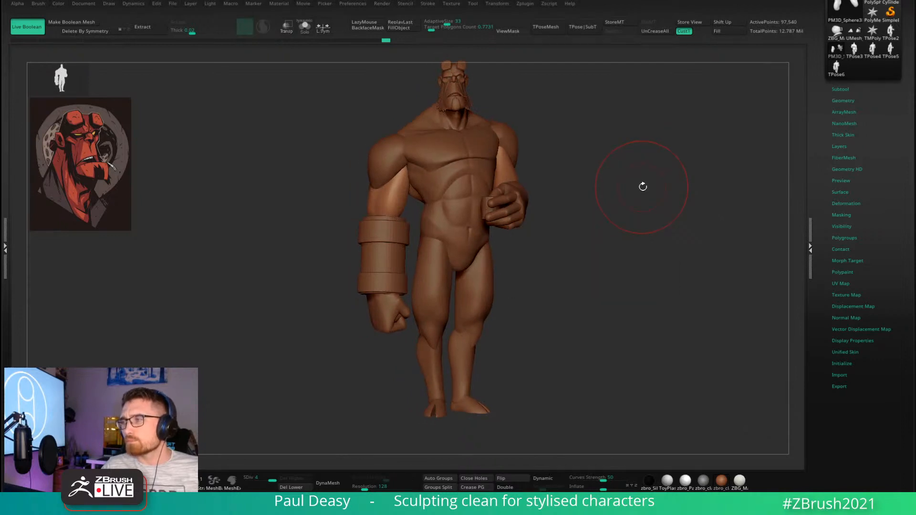
Check the figure's overall stance, silhouette and proportions from the front and slightly turned angles.
{"action": "mouse_move", "coordinate": [607, 190]}
{"action": "left_mouse_down"}
{"action": "mouse_move", "coordinate": [597, 180]}
{"action": "mouse_move", "coordinate": [594, 202]}
{"action": "mouse_move", "coordinate": [587, 184]}
{"action": "left_mouse_up"}
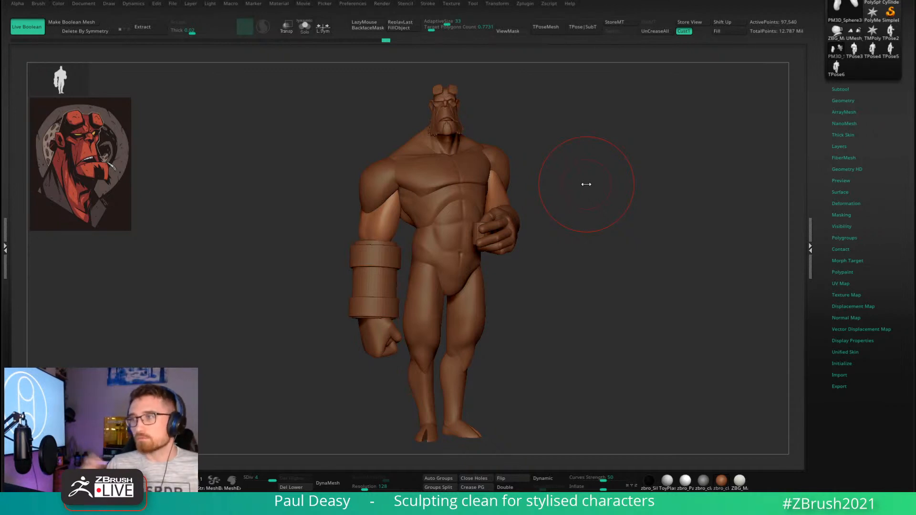
{"action": "key", "text": "s"}
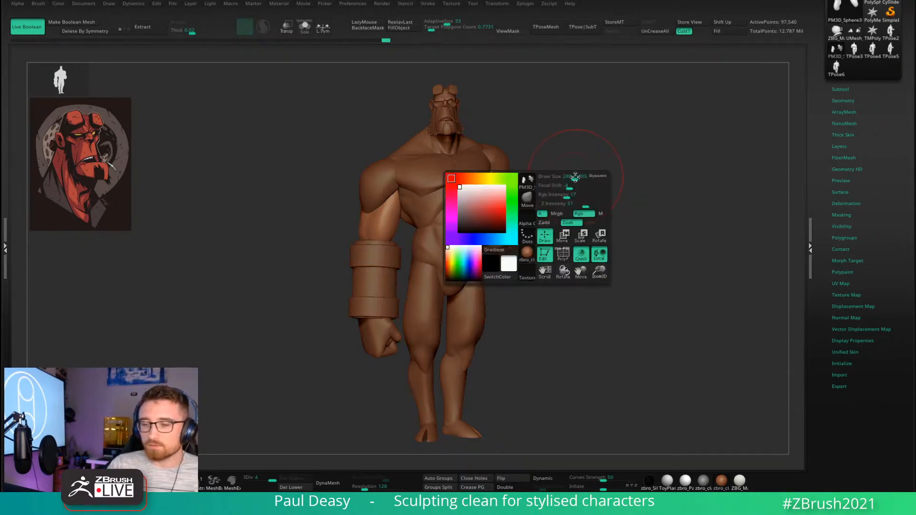
{"action": "mouse_move", "coordinate": [574, 176]}
{"action": "left_mouse_down"}
{"action": "mouse_move", "coordinate": [503, 175]}
{"action": "mouse_move", "coordinate": [556, 185]}
{"action": "left_mouse_up"}
{"action": "key", "text": "s"}
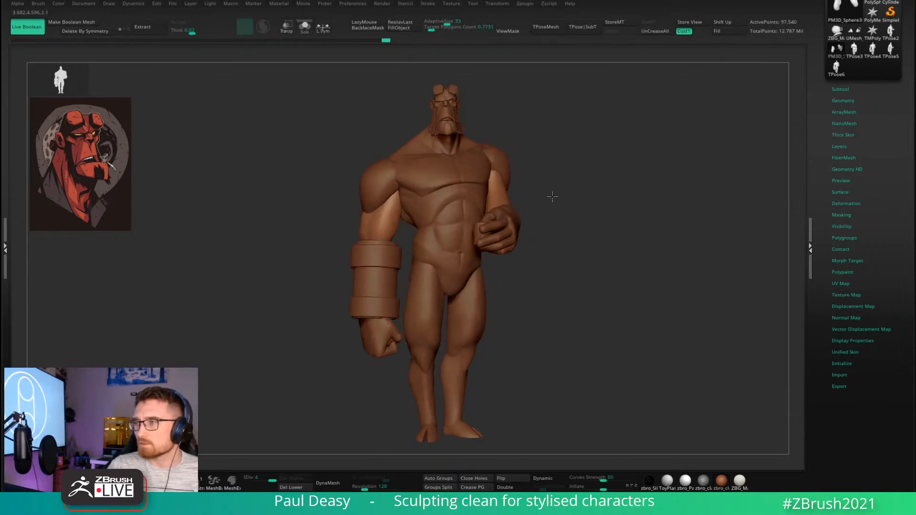
{"action": "key", "text": "space"}
{"action": "key", "text": "space"}
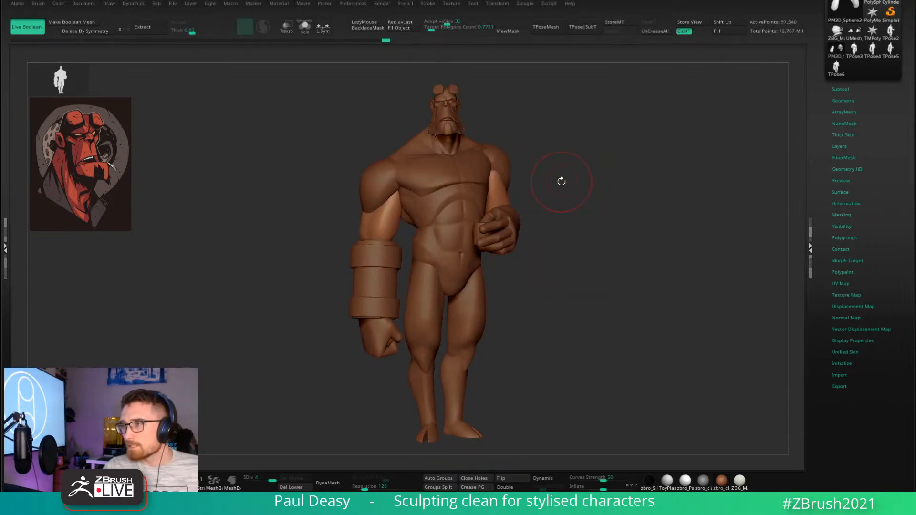
{"action": "left_click_drag", "start_coordinate": [562, 180], "coordinate": [561, 176]}
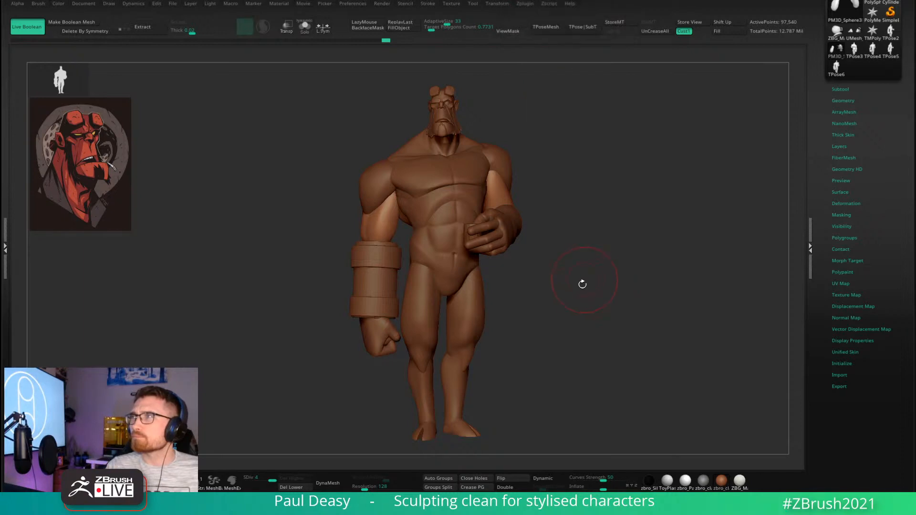
{"action": "left_click_drag", "start_coordinate": [582, 285], "coordinate": [597, 253]}
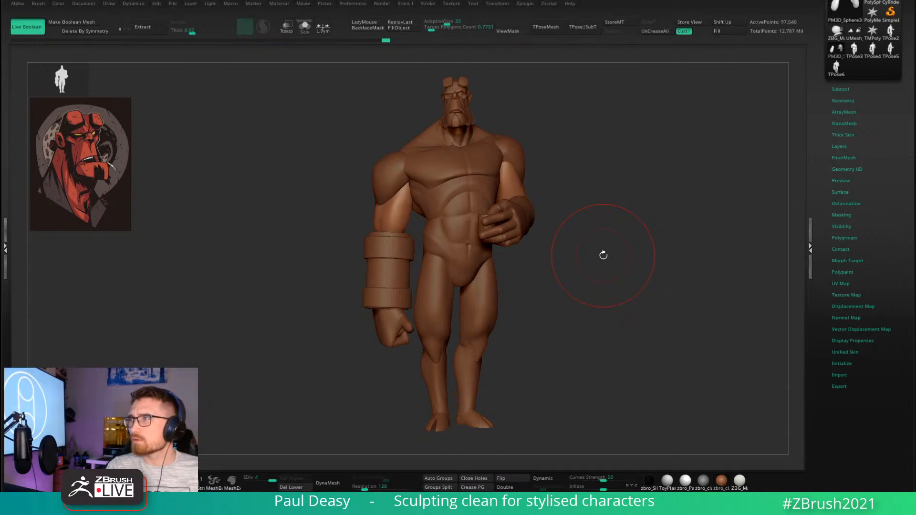
{"action": "left_click_drag", "start_coordinate": [604, 258], "coordinate": [612, 243], "text": "alt"}
{"action": "key", "text": "space"}
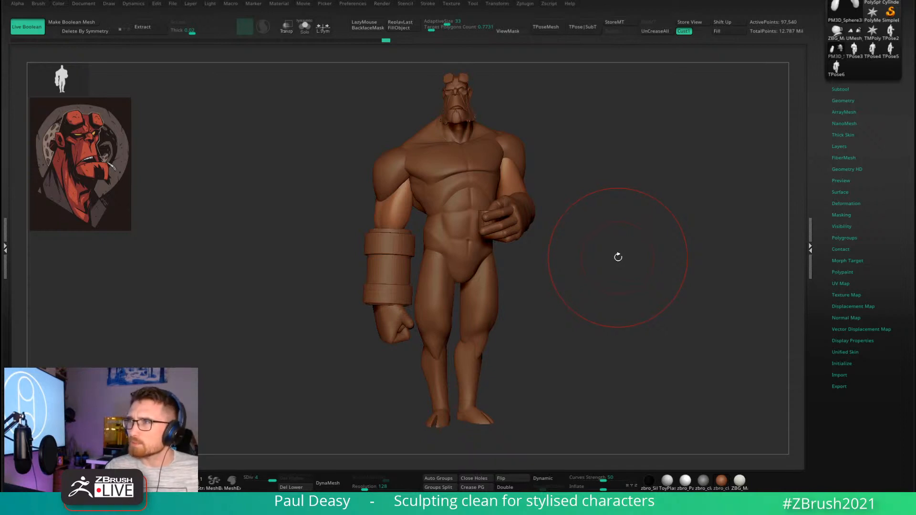
{"action": "left_click_drag", "start_coordinate": [618, 257], "coordinate": [617, 240]}
{"action": "key", "text": "space"}
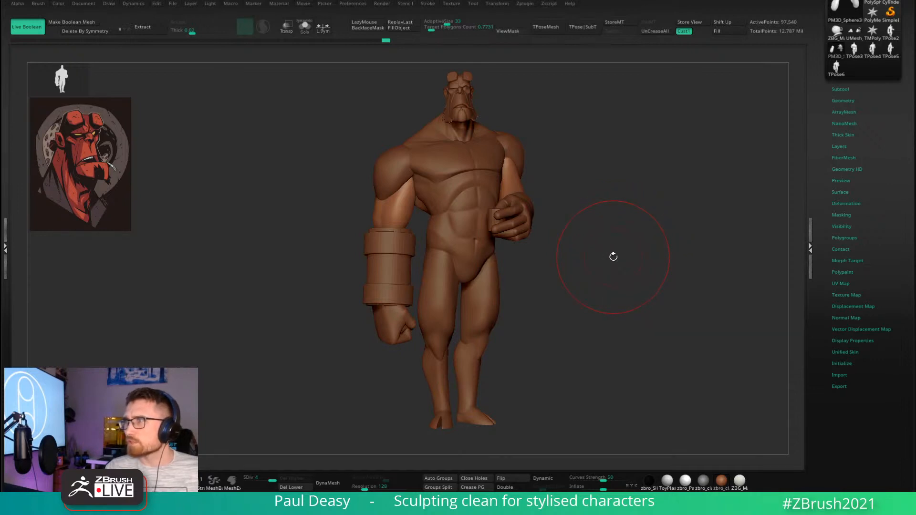
{"action": "left_click_drag", "start_coordinate": [624, 258], "coordinate": [617, 239]}
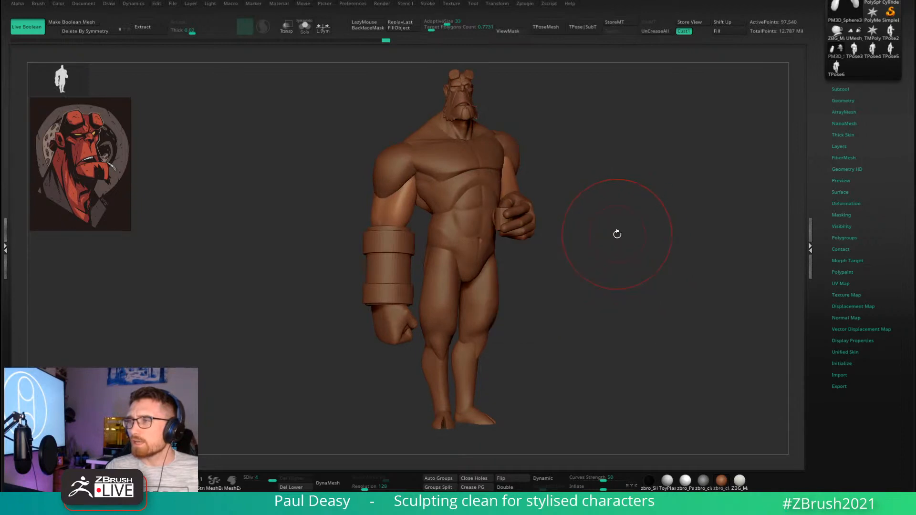
{"action": "mouse_move", "coordinate": [617, 233]}
{"action": "left_mouse_down"}
{"action": "mouse_move", "coordinate": [570, 235]}
{"action": "mouse_move", "coordinate": [600, 178]}
{"action": "mouse_move", "coordinate": [555, 187]}
{"action": "left_mouse_up"}
Nudge the top of the raised arm's upper arm beneath the shoulder with the Move brush from the front.
{"action": "key", "text": "space"}
{"action": "key", "text": "space"}
{"action": "left_click_drag", "start_coordinate": [619, 186], "coordinate": [579, 211], "text": "alt"}
{"action": "left_click_drag", "start_coordinate": [514, 211], "coordinate": [511, 173], "text": "alt"}
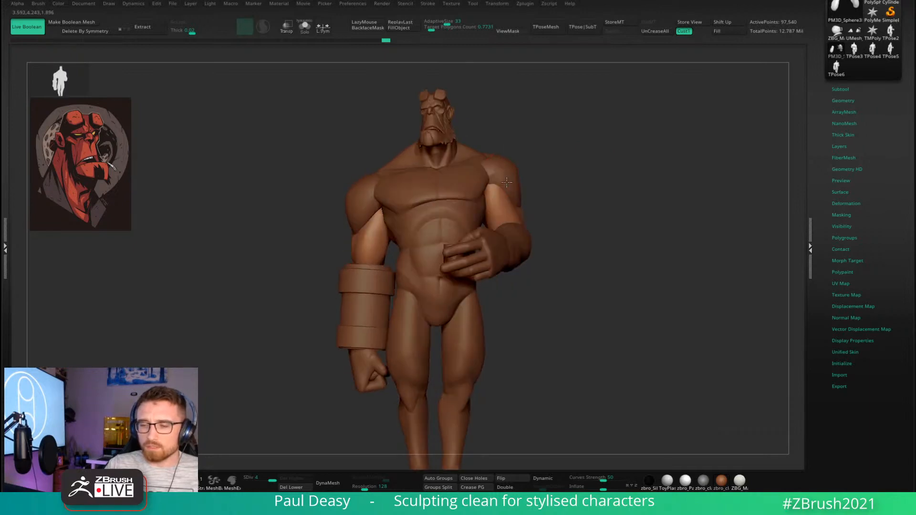
{"action": "key", "text": "space"}
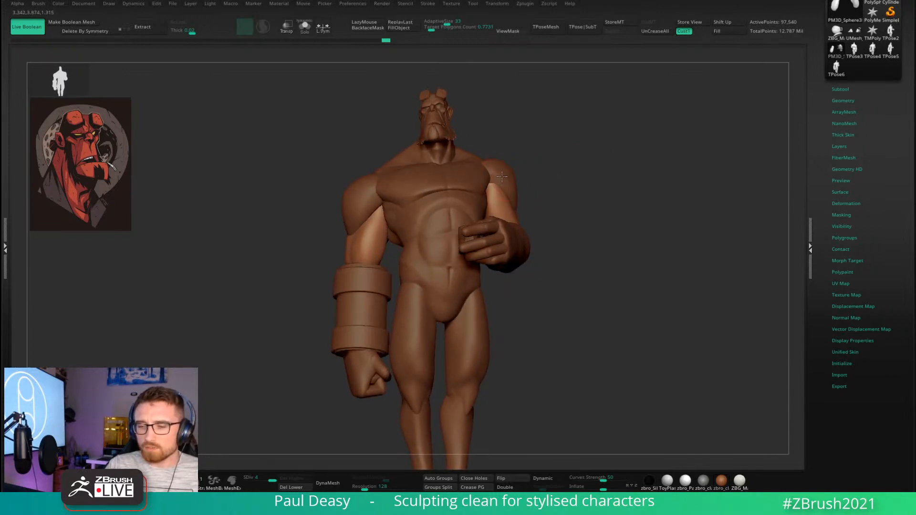
{"action": "mouse_move", "coordinate": [504, 179]}
{"action": "left_mouse_down"}
{"action": "mouse_move", "coordinate": [471, 232]}
{"action": "mouse_move", "coordinate": [465, 200]}
{"action": "mouse_move", "coordinate": [484, 171]}
{"action": "mouse_move", "coordinate": [490, 177]}
{"action": "left_mouse_up"}
{"action": "key", "text": "space"}
{"action": "key", "text": "space"}
{"action": "key", "text": "space"}
Try to pull the front of the raised arm's upper arm up towards the armpit with the Move brush.
{"action": "left_click_drag", "start_coordinate": [568, 170], "coordinate": [611, 221], "text": "alt"}
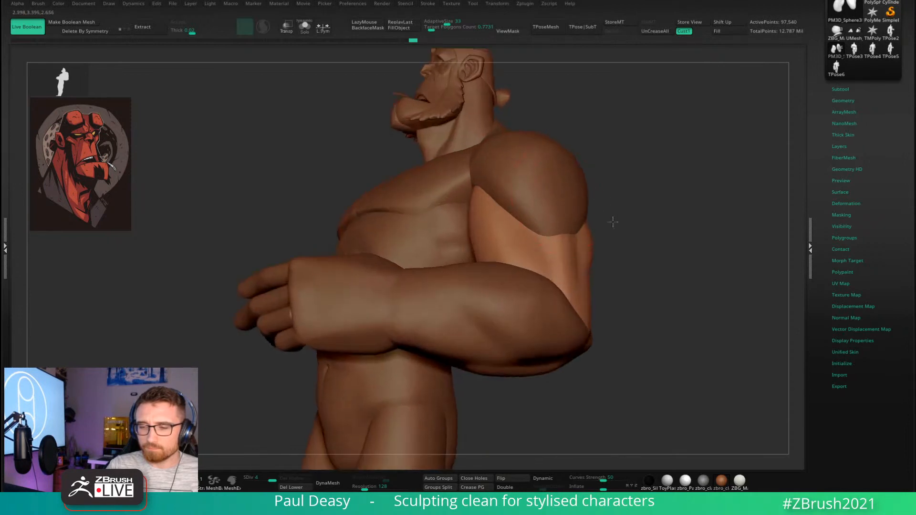
{"action": "mouse_move", "coordinate": [493, 198]}
{"action": "left_mouse_down"}
{"action": "mouse_move", "coordinate": [477, 201]}
{"action": "mouse_move", "coordinate": [477, 174]}
{"action": "left_mouse_up"}
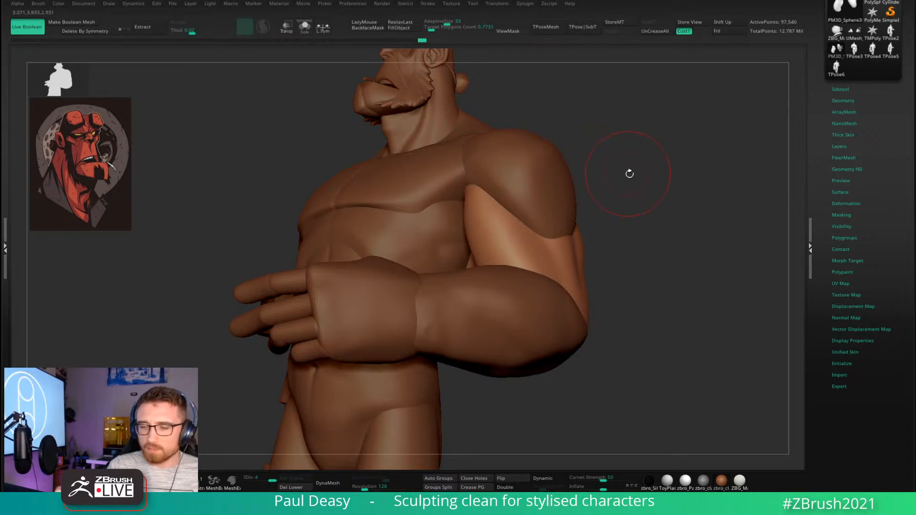
{"action": "left_click_drag", "start_coordinate": [628, 171], "coordinate": [577, 188]}
{"action": "key", "text": "ctrl+z"}
Move the top of the raised arm's upper arm slightly up into the shoulder with a resized Move brush.
{"action": "mouse_move", "coordinate": [577, 188]}
{"action": "right_mouse_down"}
{"action": "mouse_move", "coordinate": [560, 179]}
{"action": "mouse_move", "coordinate": [479, 208]}
{"action": "right_mouse_up"}
{"action": "left_click_drag", "start_coordinate": [453, 266], "coordinate": [642, 245]}
{"action": "right_click", "coordinate": [589, 269]}
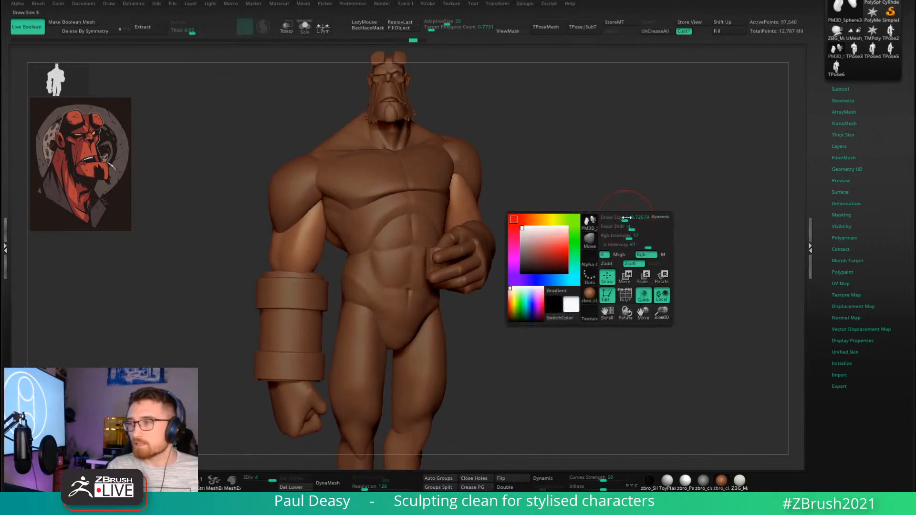
{"action": "right_click_drag", "start_coordinate": [543, 197], "coordinate": [450, 161], "text": "ctrl"}
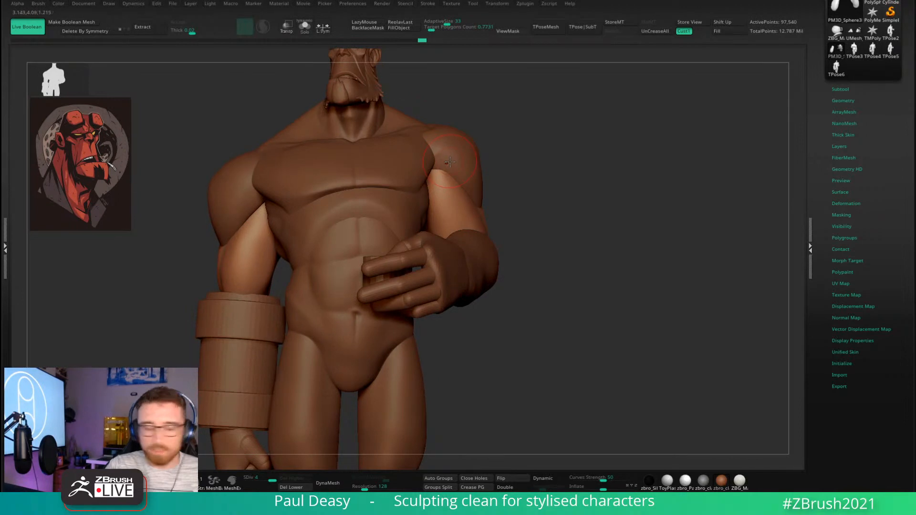
{"action": "right_click", "coordinate": [449, 160]}
{"action": "left_click_drag", "start_coordinate": [451, 158], "coordinate": [449, 159]}
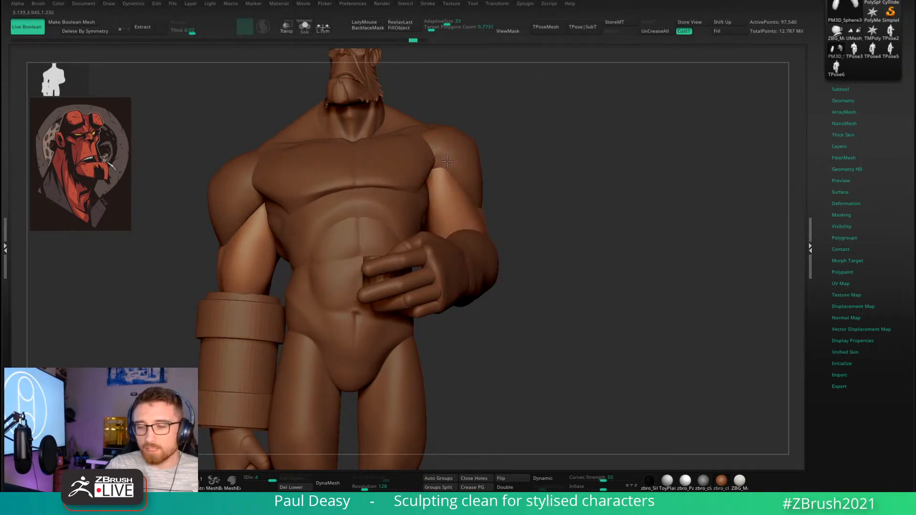
Adjust the inner edge of the raised arm's upper arm where it meets the chest and shoulder.
{"action": "left_click_drag", "start_coordinate": [505, 151], "coordinate": [565, 163]}
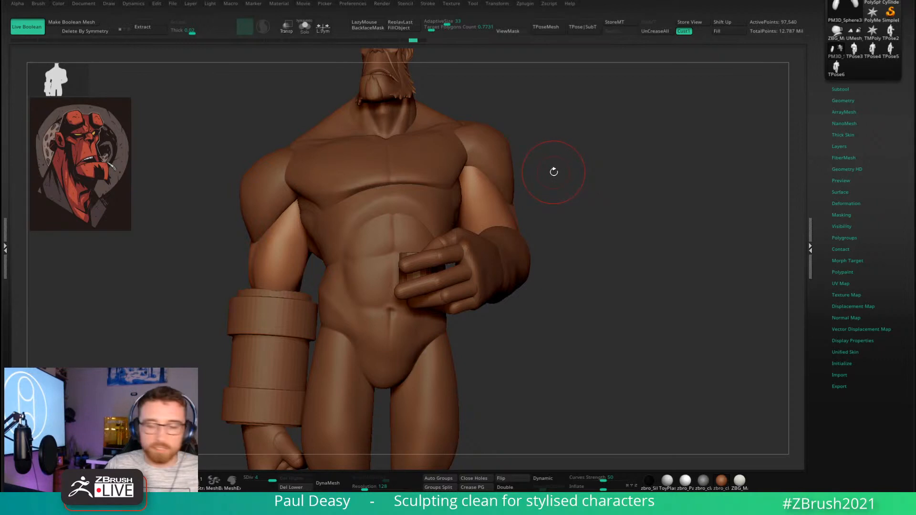
{"action": "left_click_drag", "start_coordinate": [551, 153], "coordinate": [607, 168]}
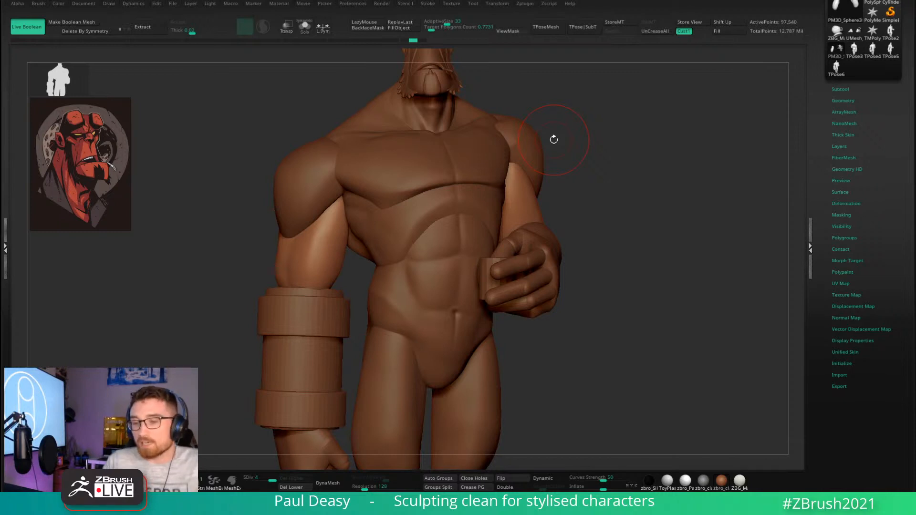
{"action": "left_click_drag", "start_coordinate": [593, 161], "coordinate": [535, 163]}
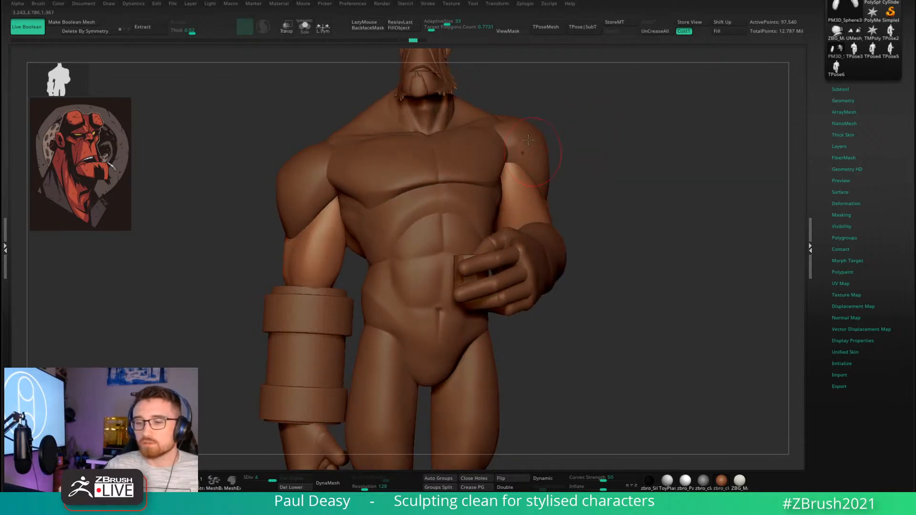
{"action": "key", "text": "space"}
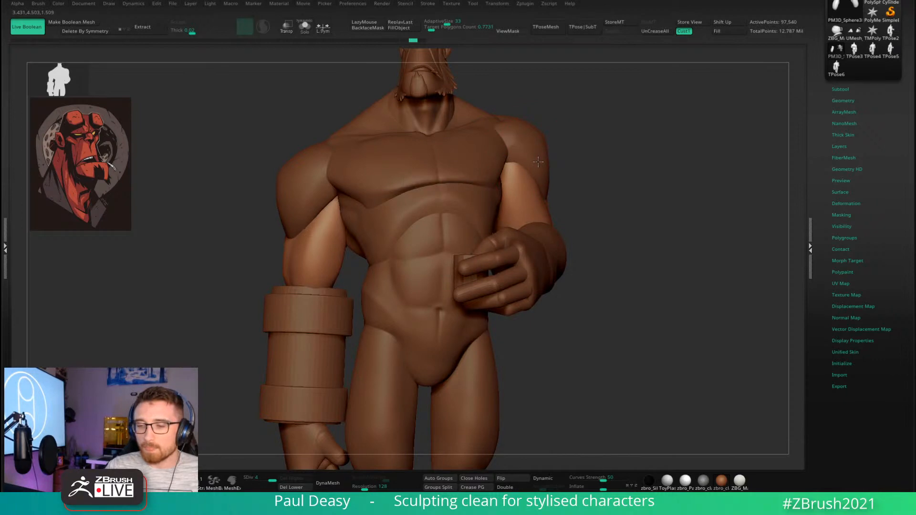
{"action": "left_click_drag", "start_coordinate": [568, 154], "coordinate": [527, 154]}
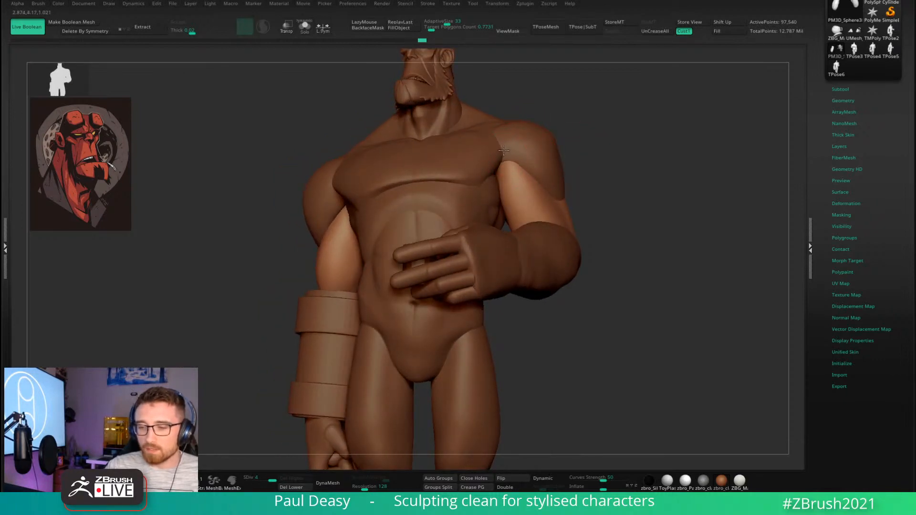
{"action": "right_click_drag", "start_coordinate": [502, 150], "coordinate": [498, 154]}
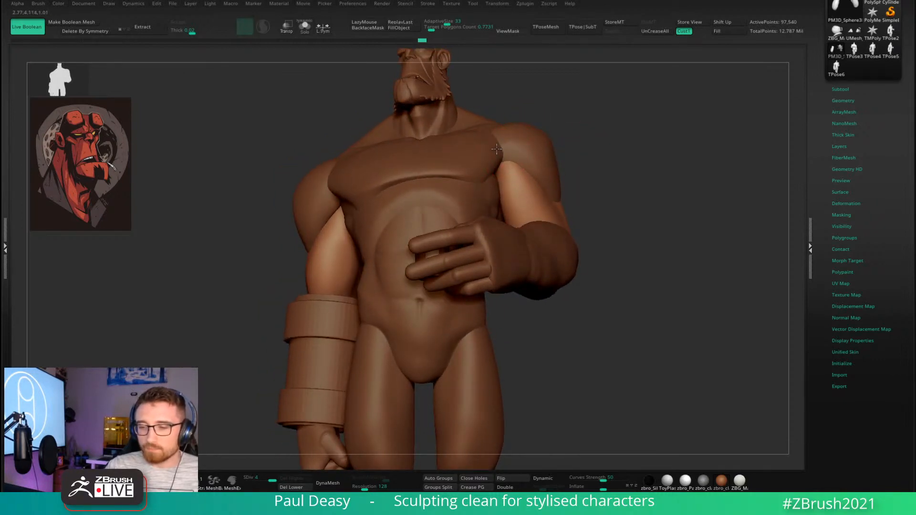
{"action": "key", "text": "space"}
{"action": "key", "text": "space"}
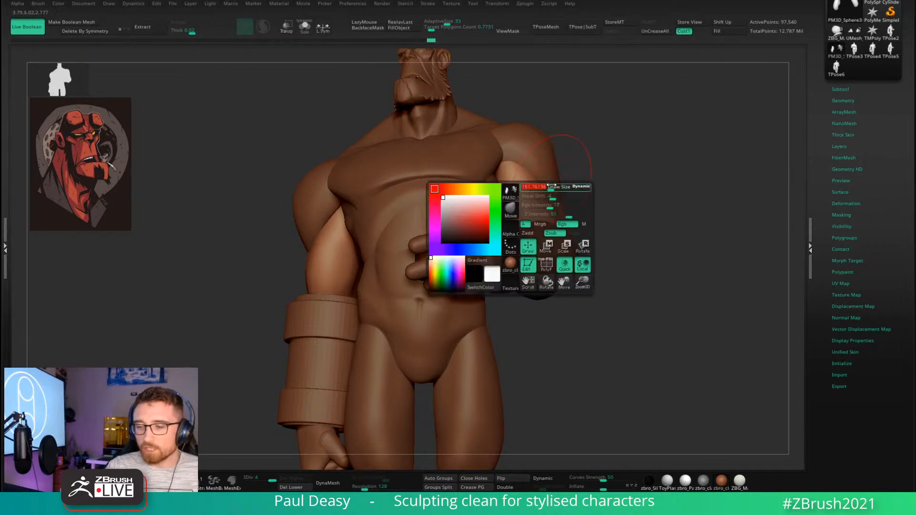
Resize the Move brush and nudge the raised arm's upper arm just above the forearm.
{"action": "right_click_drag", "start_coordinate": [572, 177], "coordinate": [540, 212]}
{"action": "key", "text": "space"}
{"action": "key", "text": "space"}
{"action": "key", "text": "space"}
{"action": "key", "text": "space"}
{"action": "left_click_drag", "start_coordinate": [536, 215], "coordinate": [542, 214]}
{"action": "mouse_move", "coordinate": [543, 213]}
{"action": "right_mouse_down"}
{"action": "mouse_move", "coordinate": [653, 191]}
{"action": "mouse_move", "coordinate": [673, 153]}
{"action": "mouse_move", "coordinate": [687, 166]}
{"action": "right_mouse_up"}
{"action": "right_click_drag", "start_coordinate": [553, 198], "coordinate": [479, 248]}
Reshape the back of the raised arm's upper arm below the shoulder with the Move brush.
{"action": "key", "text": "space"}
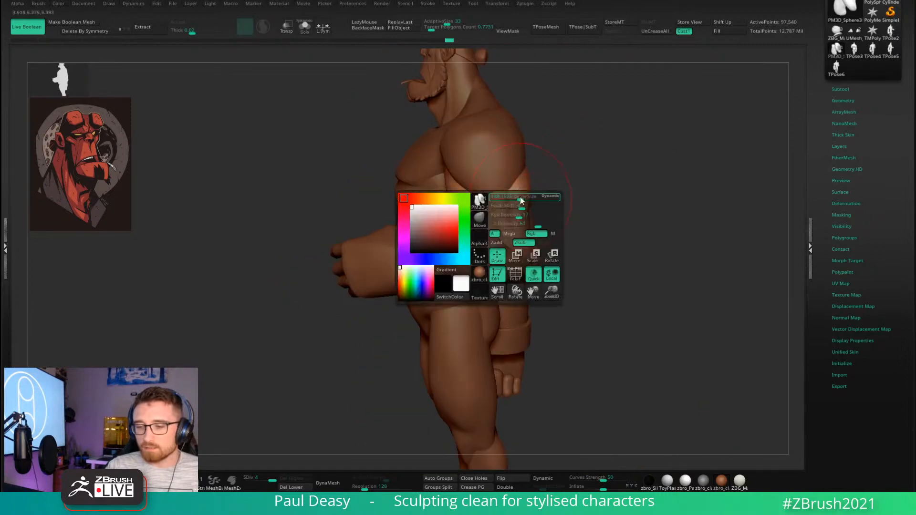
{"action": "right_click_drag", "start_coordinate": [521, 153], "coordinate": [535, 140]}
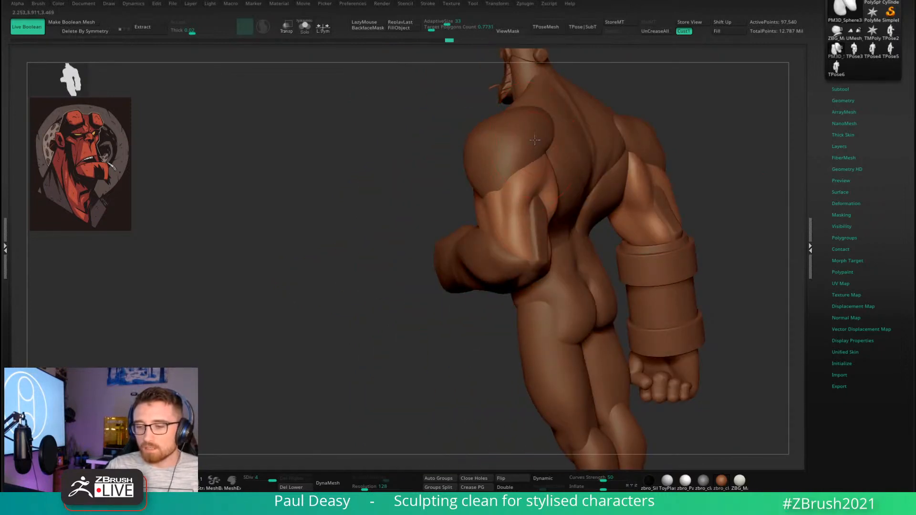
{"action": "left_click_drag", "start_coordinate": [535, 139], "coordinate": [533, 158]}
{"action": "key", "text": "space"}
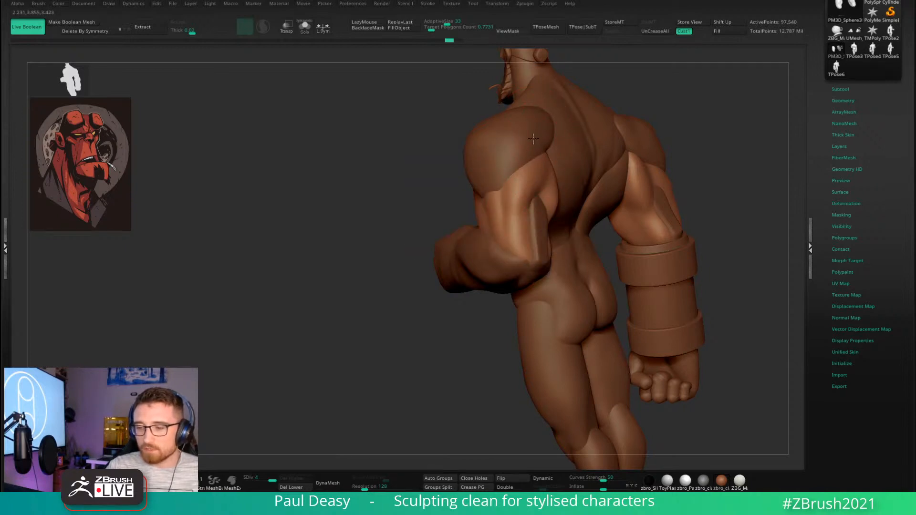
{"action": "right_click_drag", "start_coordinate": [533, 138], "coordinate": [558, 154]}
{"action": "key", "text": "space"}
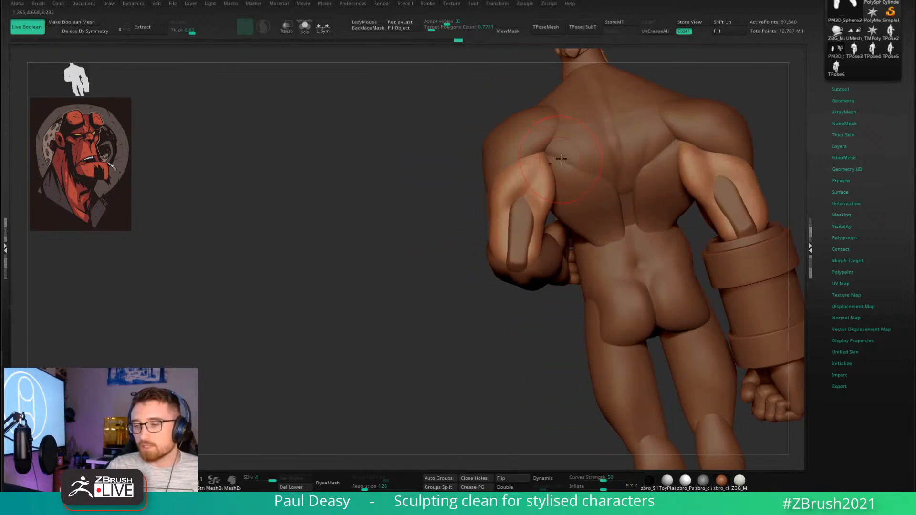
{"action": "key", "text": "space"}
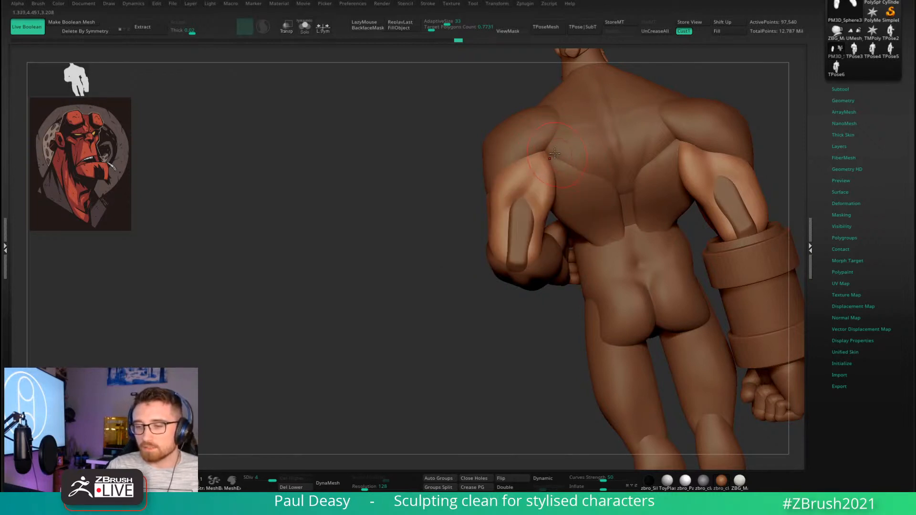
{"action": "mouse_move", "coordinate": [554, 153]}
{"action": "right_mouse_down"}
{"action": "mouse_move", "coordinate": [507, 207]}
{"action": "mouse_move", "coordinate": [530, 150]}
{"action": "mouse_move", "coordinate": [621, 137]}
{"action": "mouse_move", "coordinate": [622, 172]}
{"action": "mouse_move", "coordinate": [556, 176]}
{"action": "right_mouse_up"}
{"action": "left_click", "coordinate": [531, 150]}
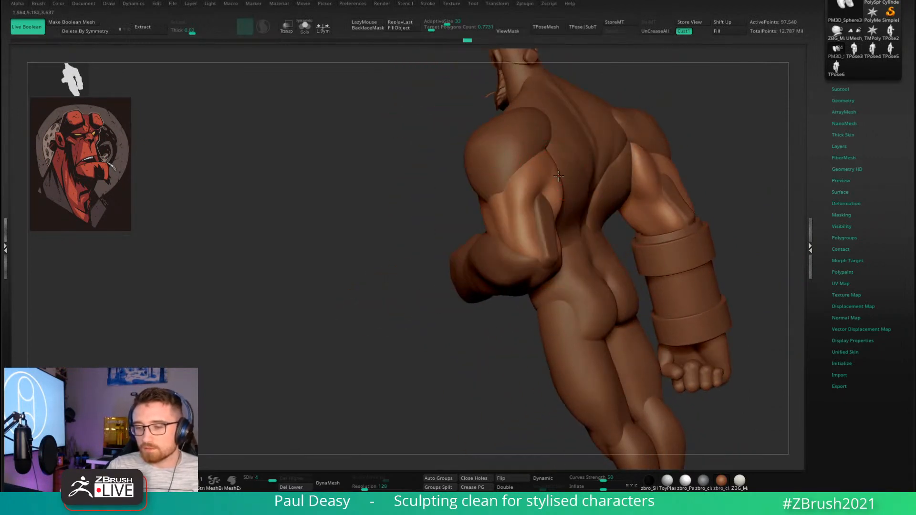
Isolate the upper arms subtool and adjust the upper inner side of the raised arm's upper arm with the Move brush.
{"action": "right_click", "coordinate": [557, 175]}
{"action": "right_click_drag", "start_coordinate": [538, 173], "coordinate": [657, 166]}
{"action": "right_click", "coordinate": [605, 151]}
{"action": "mouse_move", "coordinate": [601, 155]}
{"action": "right_mouse_down"}
{"action": "mouse_move", "coordinate": [608, 153]}
{"action": "mouse_move", "coordinate": [569, 133]}
{"action": "right_mouse_up"}
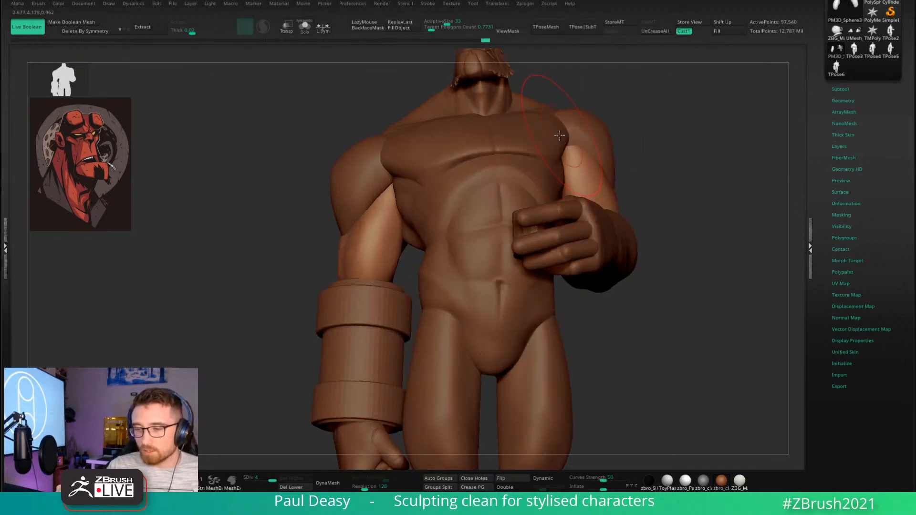
{"action": "right_click", "coordinate": [599, 155]}
{"action": "key", "text": "alt+s"}
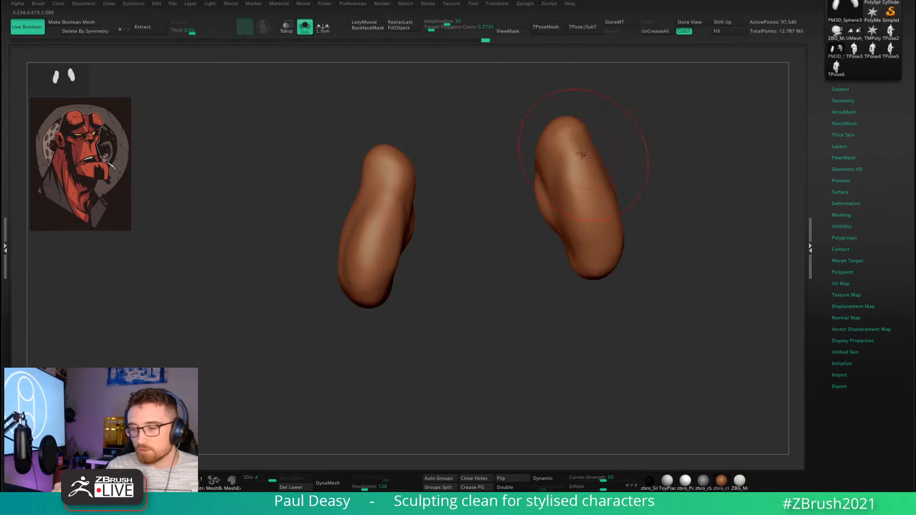
{"action": "key", "text": "space"}
{"action": "mouse_move", "coordinate": [582, 164]}
{"action": "left_mouse_down"}
{"action": "mouse_move", "coordinate": [529, 162]}
{"action": "mouse_move", "coordinate": [544, 154]}
{"action": "left_mouse_up"}
{"action": "key", "text": "space"}
{"action": "key", "text": "space"}
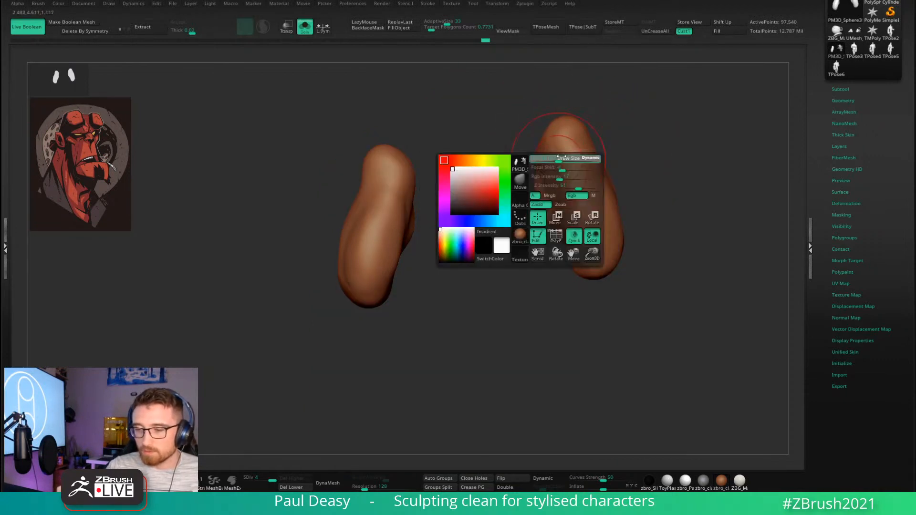
{"action": "key", "text": "alt+s"}
Bring back the whole figure, select the shoulders subtool and adjust the back of the raised arm's shoulder with the Move brush.
{"action": "right_click_drag", "start_coordinate": [595, 160], "coordinate": [625, 186]}
{"action": "key", "text": "space"}
{"action": "right_click_drag", "start_coordinate": [706, 195], "coordinate": [648, 185]}
{"action": "left_click", "coordinate": [637, 173], "text": "alt"}
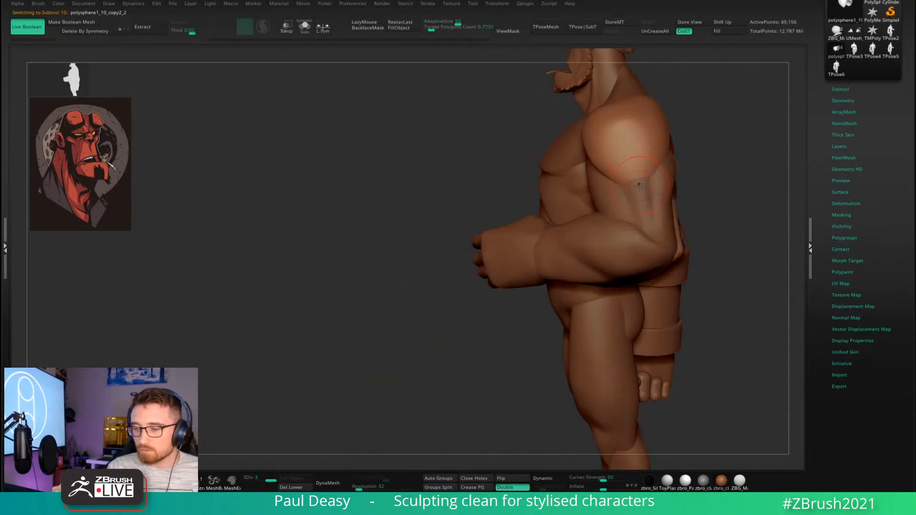
{"action": "right_click_drag", "start_coordinate": [648, 180], "coordinate": [662, 179]}
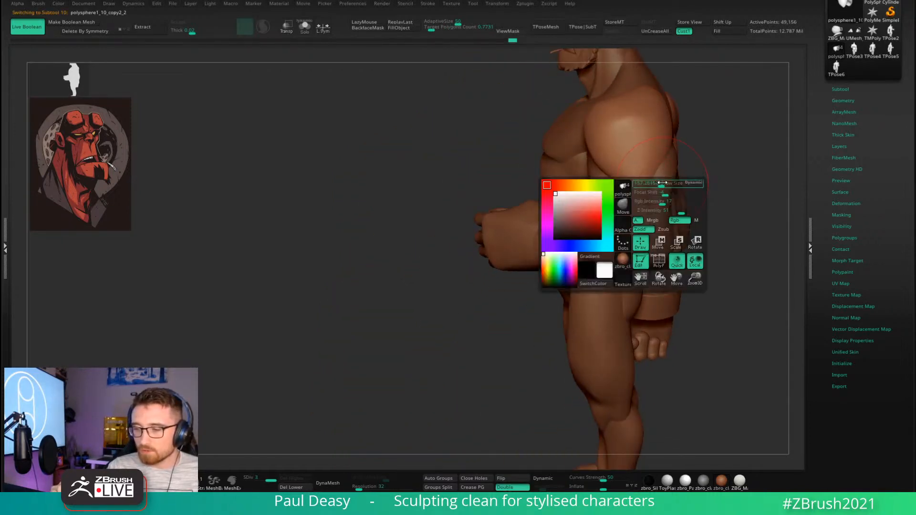
{"action": "mouse_move", "coordinate": [628, 188]}
{"action": "left_mouse_down"}
{"action": "mouse_move", "coordinate": [615, 159]}
{"action": "mouse_move", "coordinate": [640, 204]}
{"action": "mouse_move", "coordinate": [658, 181]}
{"action": "left_mouse_up"}
{"action": "right_click", "coordinate": [662, 175]}
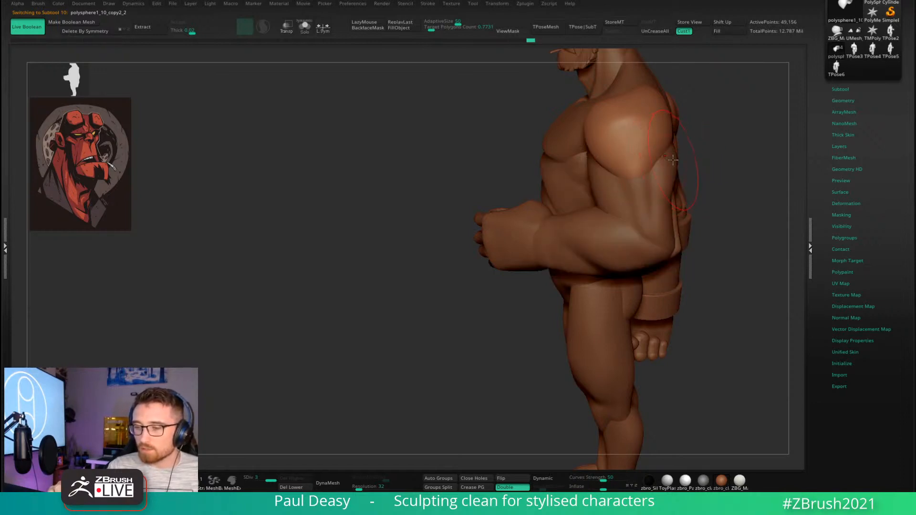
Reshape the front and lower tip of the raised arm's shoulder where it overlaps the biceps, using the Move brush.
{"action": "mouse_move", "coordinate": [661, 174]}
{"action": "right_mouse_down"}
{"action": "mouse_move", "coordinate": [672, 160]}
{"action": "mouse_move", "coordinate": [612, 189]}
{"action": "right_mouse_up"}
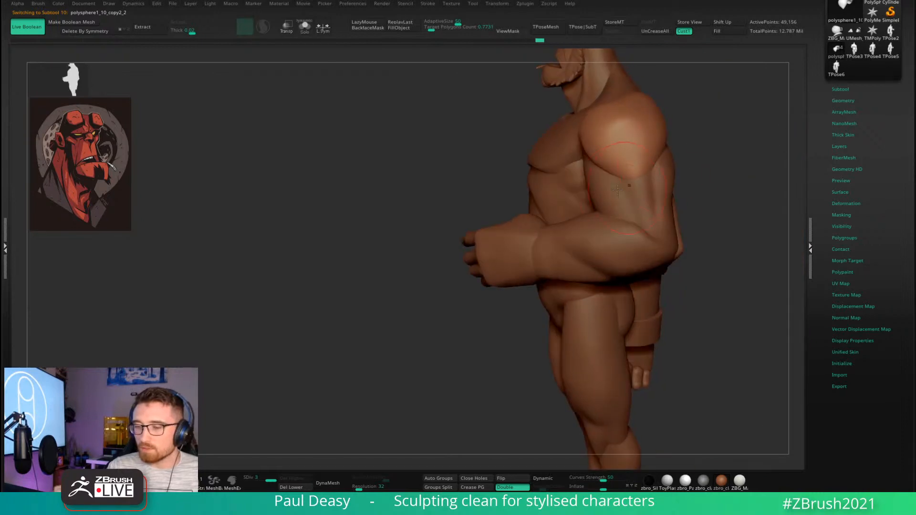
{"action": "left_click_drag", "start_coordinate": [609, 171], "coordinate": [591, 178]}
{"action": "mouse_move", "coordinate": [588, 173]}
{"action": "right_mouse_down"}
{"action": "mouse_move", "coordinate": [666, 155]}
{"action": "mouse_move", "coordinate": [640, 173]}
{"action": "mouse_move", "coordinate": [632, 151]}
{"action": "mouse_move", "coordinate": [600, 128]}
{"action": "mouse_move", "coordinate": [625, 121]}
{"action": "mouse_move", "coordinate": [656, 180]}
{"action": "mouse_move", "coordinate": [652, 169]}
{"action": "mouse_move", "coordinate": [609, 174]}
{"action": "right_mouse_up"}
{"action": "right_click", "coordinate": [611, 153]}
{"action": "left_click", "coordinate": [610, 115]}
{"action": "right_click", "coordinate": [606, 115]}
{"action": "right_click", "coordinate": [600, 128]}
{"action": "left_click", "coordinate": [610, 136]}
Polish the outer and back surfaces of the raised arm's shoulder with the hPolish brush and smooth the result.
{"action": "key", "text": "b"}
{"action": "key", "text": "h"}
{"action": "key", "text": "p"}
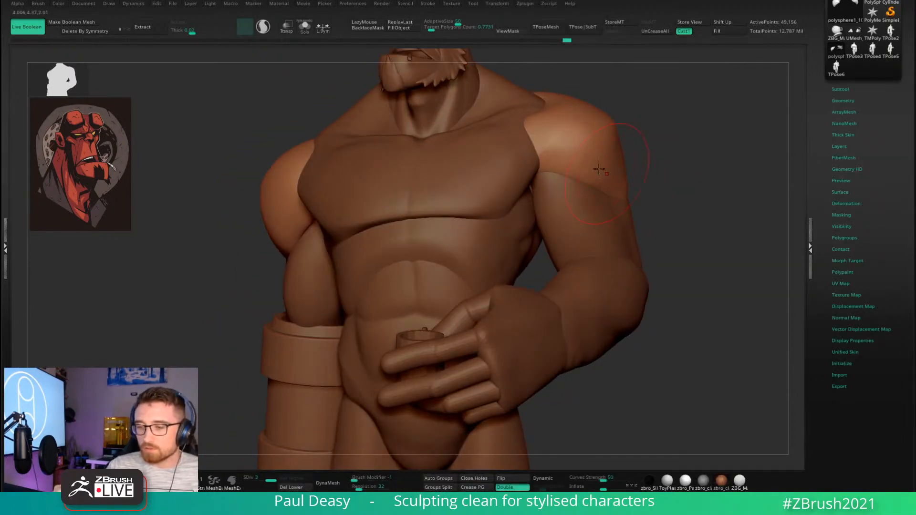
{"action": "left_click_drag", "start_coordinate": [594, 150], "coordinate": [620, 158]}
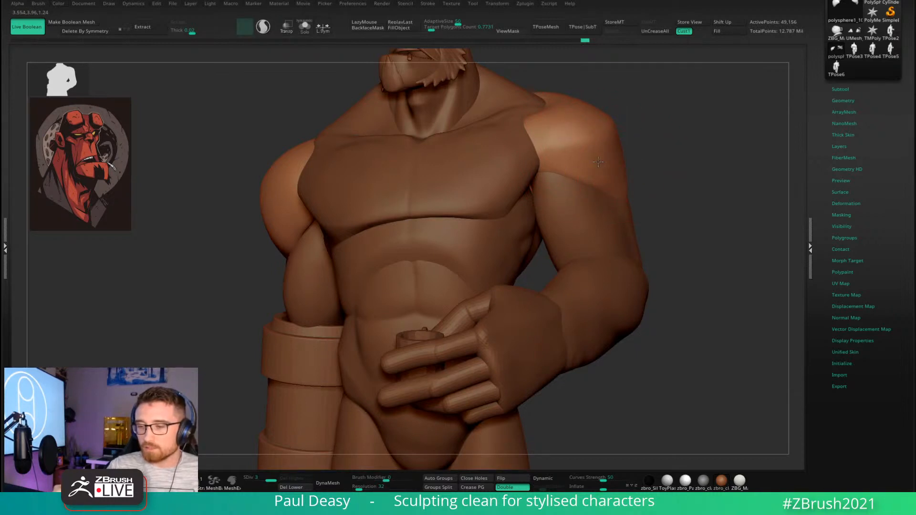
{"action": "mouse_move", "coordinate": [598, 162]}
{"action": "right_mouse_down"}
{"action": "mouse_move", "coordinate": [660, 176]}
{"action": "mouse_move", "coordinate": [568, 180]}
{"action": "mouse_move", "coordinate": [593, 150]}
{"action": "right_mouse_up"}
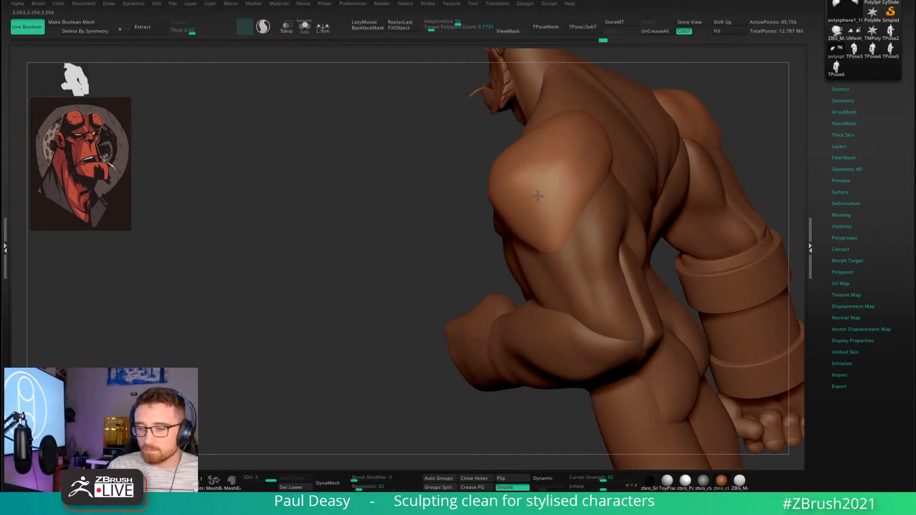
{"action": "mouse_move", "coordinate": [537, 196]}
{"action": "left_mouse_down"}
{"action": "mouse_move", "coordinate": [597, 141]}
{"action": "mouse_move", "coordinate": [565, 201]}
{"action": "left_mouse_up"}
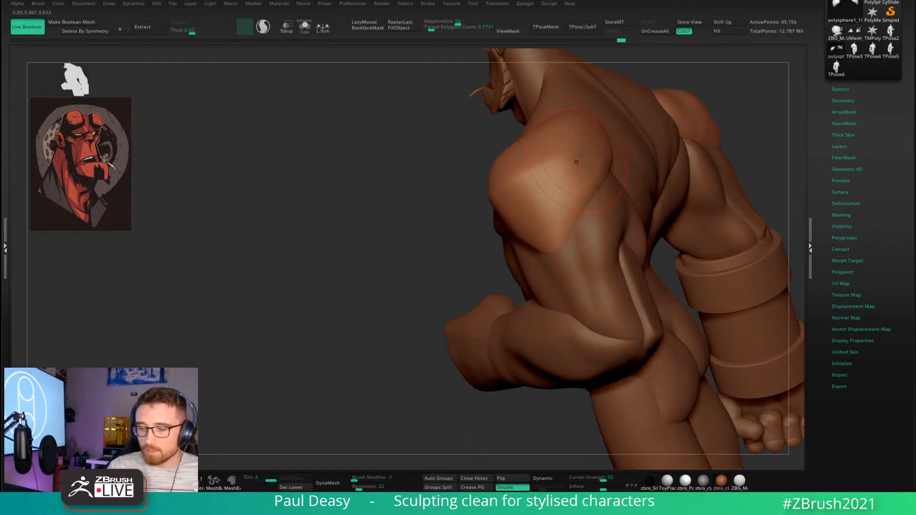
{"action": "left_click_drag", "start_coordinate": [581, 155], "coordinate": [541, 191], "text": "shift"}
{"action": "right_click_drag", "start_coordinate": [589, 151], "coordinate": [570, 161]}
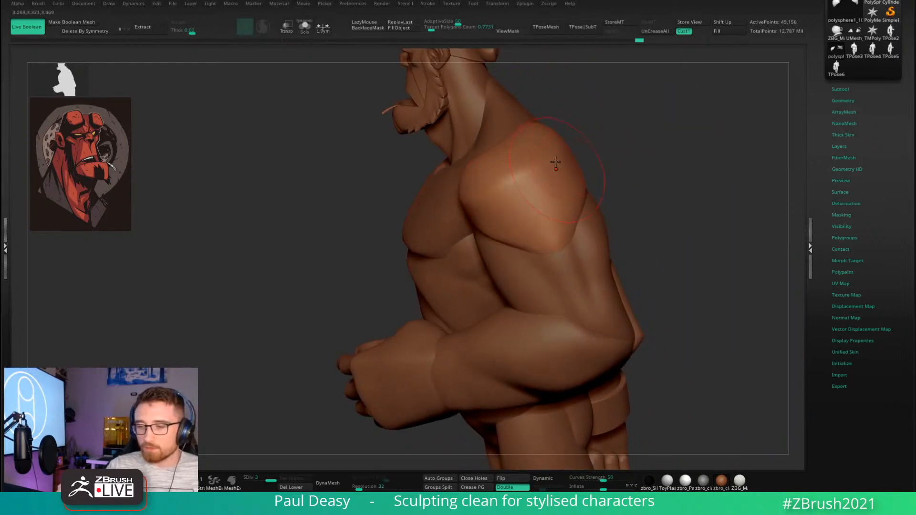
Resize the Move brush and refine the outer contour of the raised arm's shoulder.
{"action": "key", "text": "space"}
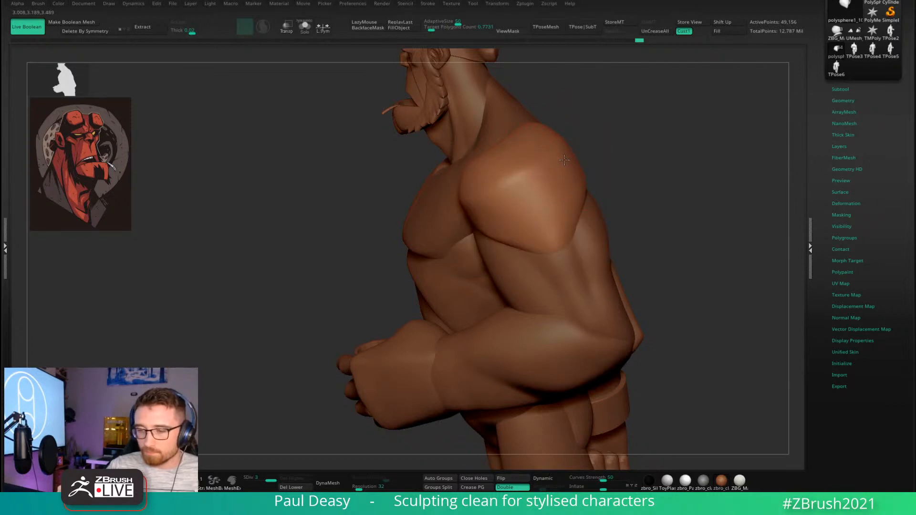
{"action": "mouse_move", "coordinate": [566, 159]}
{"action": "left_mouse_down"}
{"action": "mouse_move", "coordinate": [560, 168]}
{"action": "mouse_move", "coordinate": [660, 165]}
{"action": "left_mouse_up"}
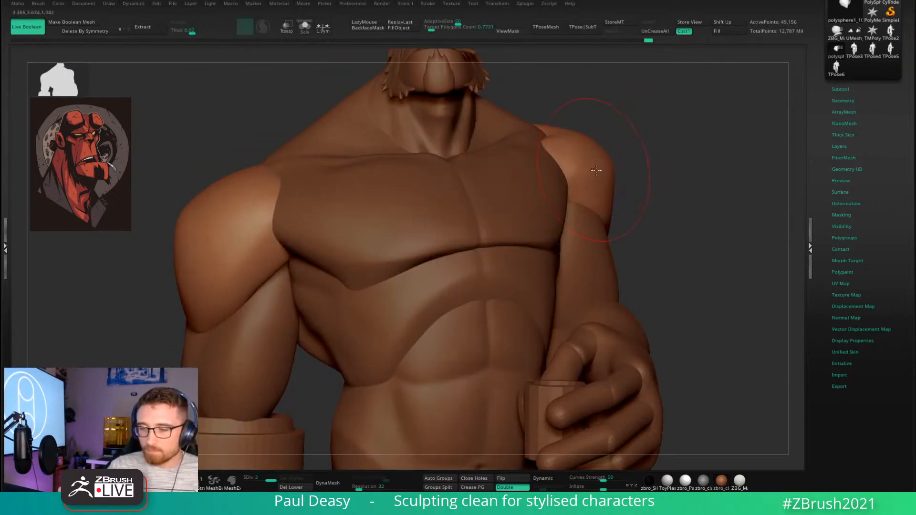
{"action": "mouse_move", "coordinate": [595, 151]}
{"action": "left_mouse_down"}
{"action": "mouse_move", "coordinate": [578, 145]}
{"action": "mouse_move", "coordinate": [583, 136]}
{"action": "mouse_move", "coordinate": [601, 200]}
{"action": "mouse_move", "coordinate": [555, 256]}
{"action": "mouse_move", "coordinate": [464, 270]}
{"action": "left_mouse_up"}
Select the upper arms subtool and move the lowered arm's inner edge where it enters the stone cuff.
{"action": "key", "text": "space"}
{"action": "left_click", "coordinate": [441, 240], "text": "alt"}
{"action": "right_click_drag", "start_coordinate": [441, 240], "coordinate": [429, 288], "text": "alt"}
{"action": "right_click_drag", "start_coordinate": [445, 208], "coordinate": [432, 218]}
{"action": "left_click", "coordinate": [430, 185], "text": "alt"}
{"action": "mouse_move", "coordinate": [429, 185]}
{"action": "right_mouse_down"}
{"action": "mouse_move", "coordinate": [423, 180]}
{"action": "mouse_move", "coordinate": [447, 201]}
{"action": "mouse_move", "coordinate": [474, 205]}
{"action": "mouse_move", "coordinate": [413, 262]}
{"action": "right_mouse_up"}
{"action": "key", "text": "space"}
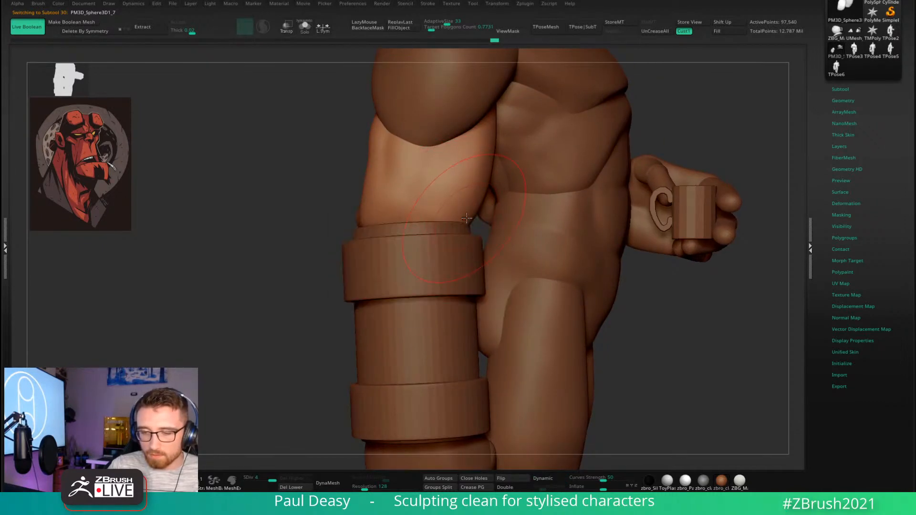
{"action": "left_click_drag", "start_coordinate": [466, 216], "coordinate": [454, 220]}
Reshape and smooth the lower end of the lowered arm's upper arm around the rim of the stone cuff.
{"action": "right_click_drag", "start_coordinate": [454, 223], "coordinate": [385, 218]}
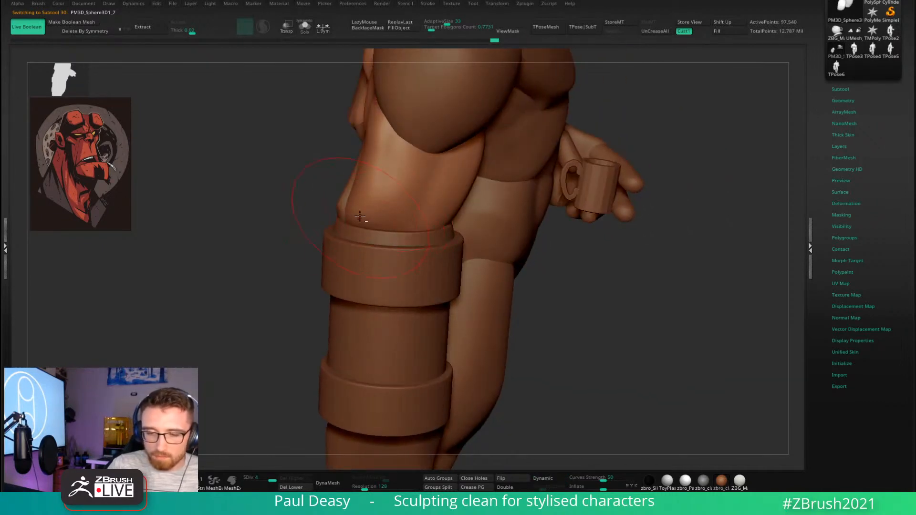
{"action": "left_click_drag", "start_coordinate": [343, 215], "coordinate": [346, 243]}
{"action": "right_click_drag", "start_coordinate": [395, 220], "coordinate": [408, 234]}
{"action": "key", "text": "space"}
{"action": "left_click_drag", "start_coordinate": [407, 233], "coordinate": [410, 243], "text": "shift"}
{"action": "left_click_drag", "start_coordinate": [380, 215], "coordinate": [387, 220]}
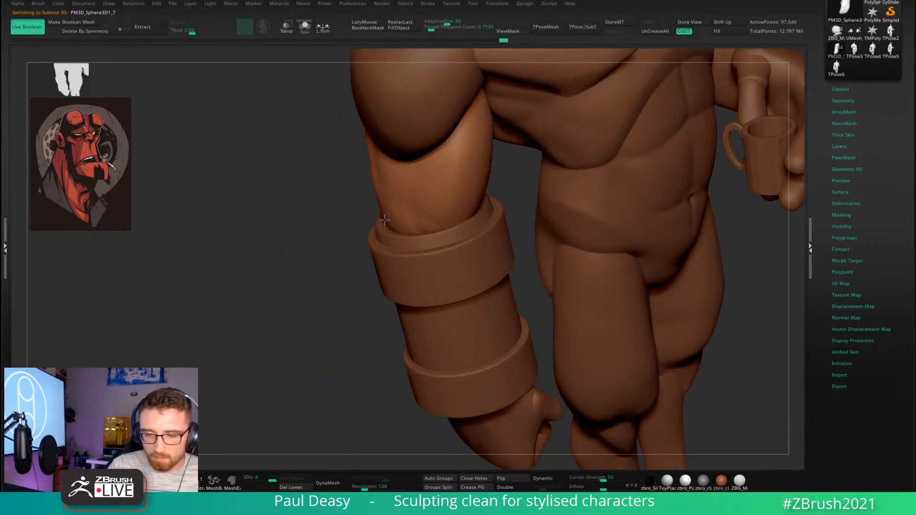
Adjust the back of the lowered arm's upper arm just above the stone cuff with a resized Move brush.
{"action": "mouse_move", "coordinate": [416, 203]}
{"action": "right_mouse_down"}
{"action": "mouse_move", "coordinate": [607, 236]}
{"action": "mouse_move", "coordinate": [608, 254]}
{"action": "right_mouse_up"}
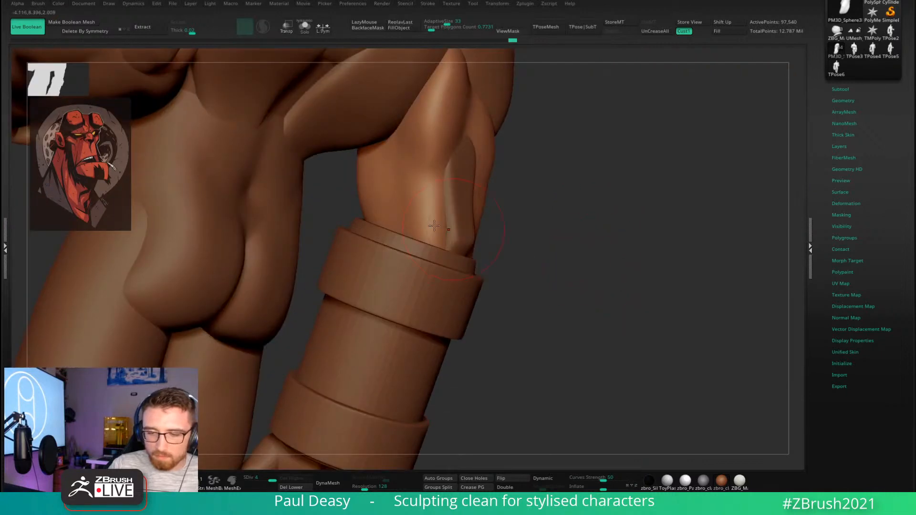
{"action": "mouse_move", "coordinate": [441, 224]}
{"action": "right_mouse_down"}
{"action": "mouse_move", "coordinate": [396, 230]}
{"action": "mouse_move", "coordinate": [412, 237]}
{"action": "right_mouse_up"}
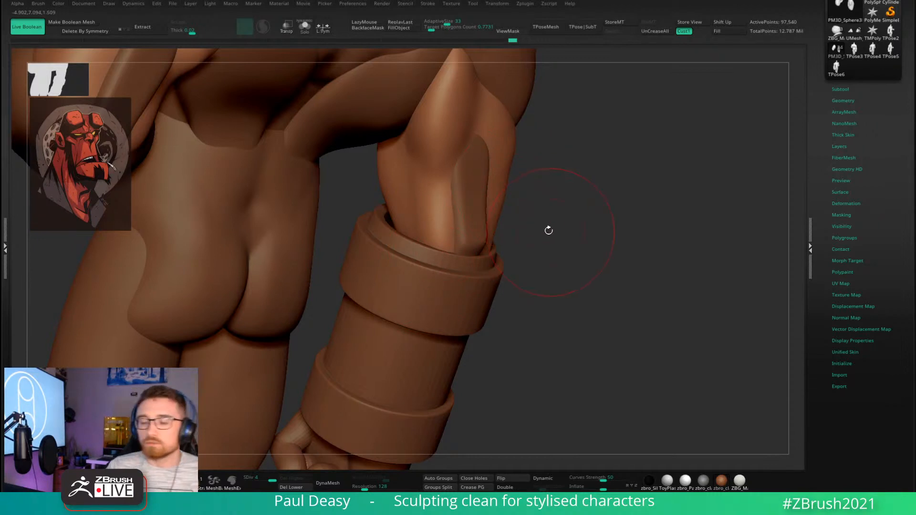
{"action": "left_click_drag", "start_coordinate": [549, 231], "coordinate": [501, 233]}
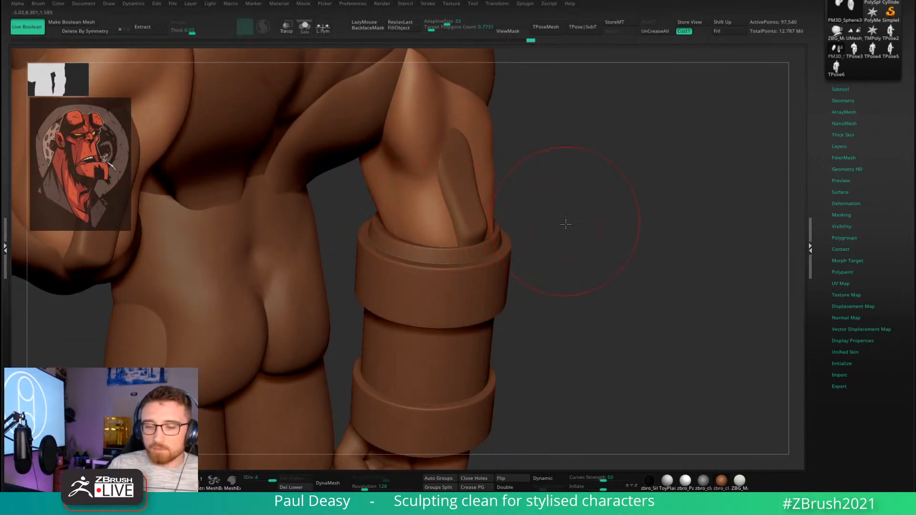
{"action": "left_click_drag", "start_coordinate": [563, 220], "coordinate": [417, 235]}
{"action": "right_click", "coordinate": [403, 282]}
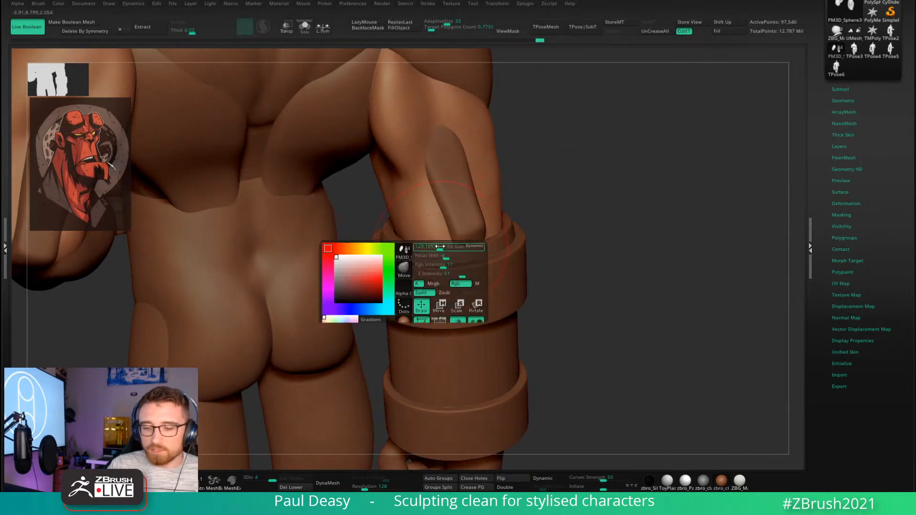
{"action": "right_click_drag", "start_coordinate": [403, 281], "coordinate": [428, 263]}
{"action": "key", "text": "space"}
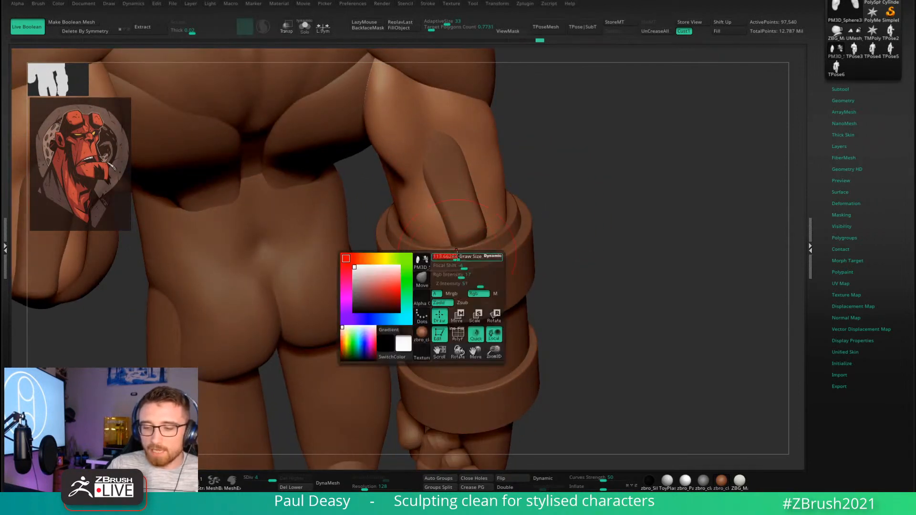
Select the flat triceps tendon subtool and refine its lower end above the stone cuff.
{"action": "left_click", "coordinate": [472, 252], "text": "alt"}
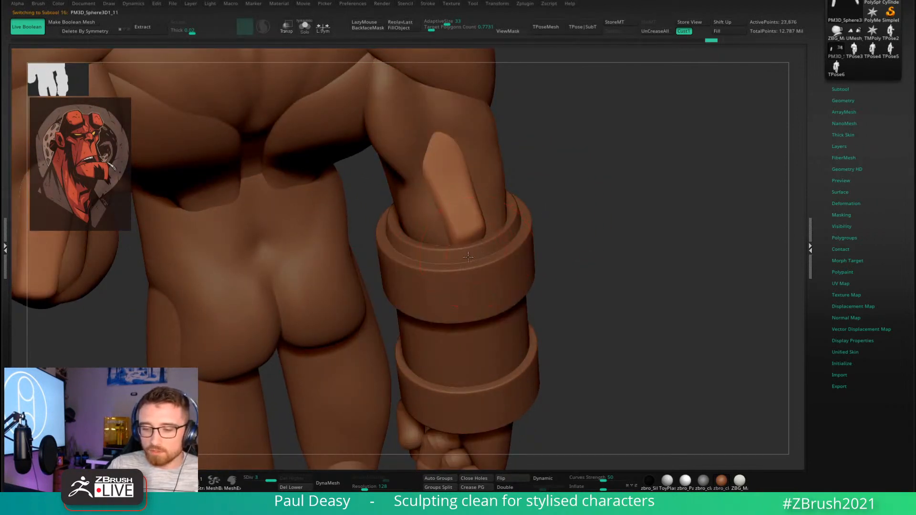
{"action": "right_click_drag", "start_coordinate": [463, 259], "coordinate": [497, 240]}
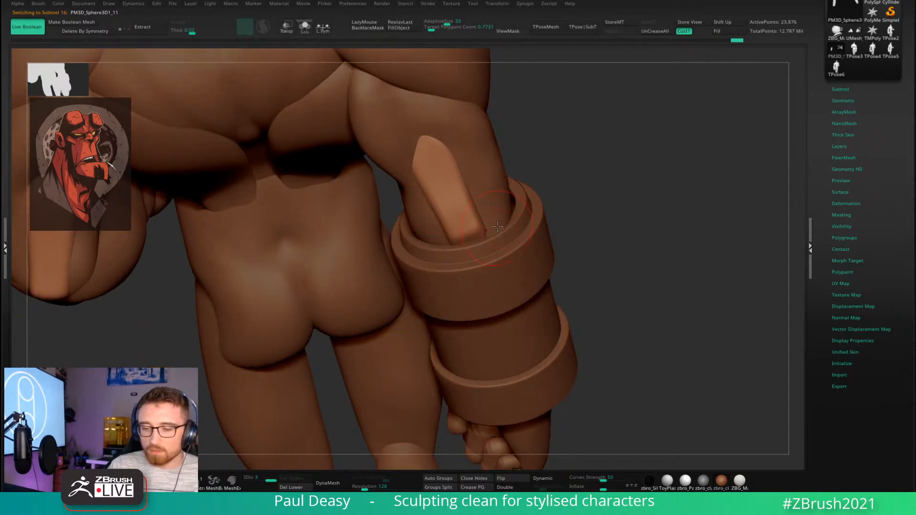
{"action": "right_click_drag", "start_coordinate": [497, 226], "coordinate": [465, 242], "text": "shift"}
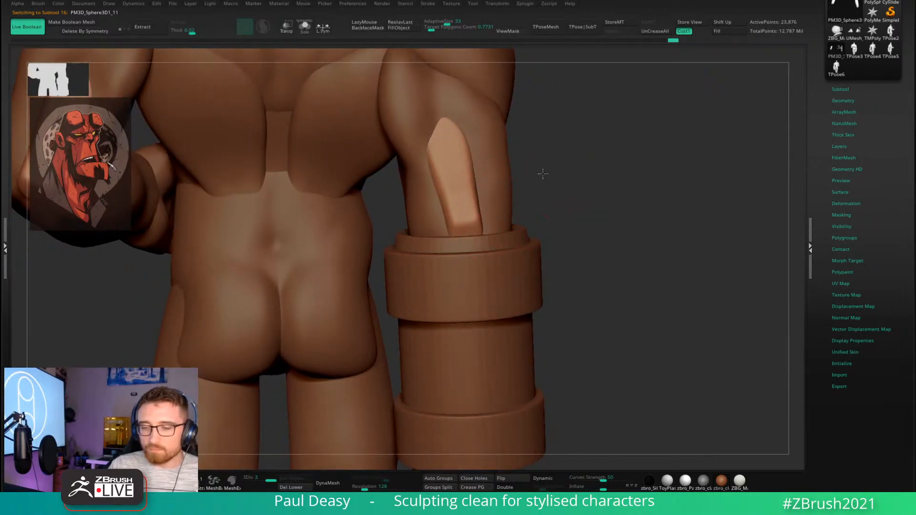
Check the whole back, reselect the upper arms subtool and reshape the lowered arm's triceps below the shoulder.
{"action": "key", "text": "f"}
{"action": "right_click_drag", "start_coordinate": [549, 185], "coordinate": [575, 228]}
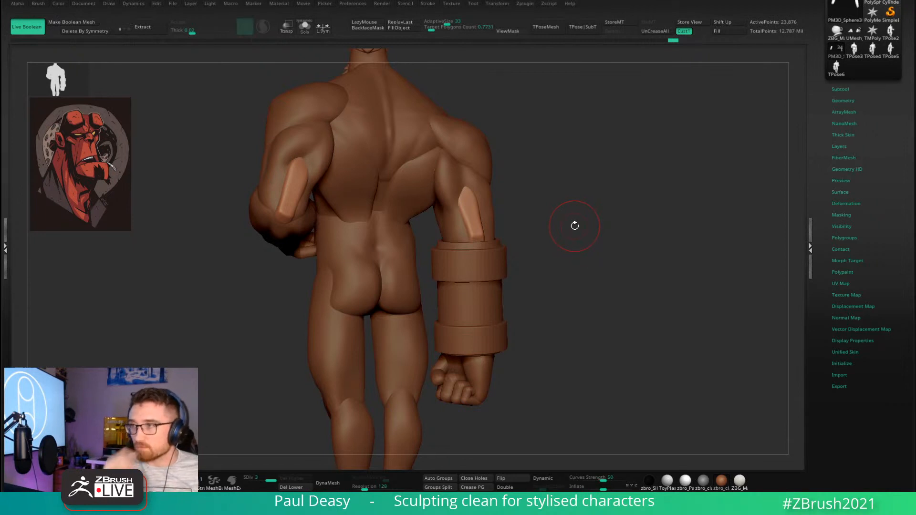
{"action": "right_click_drag", "start_coordinate": [546, 215], "coordinate": [499, 220]}
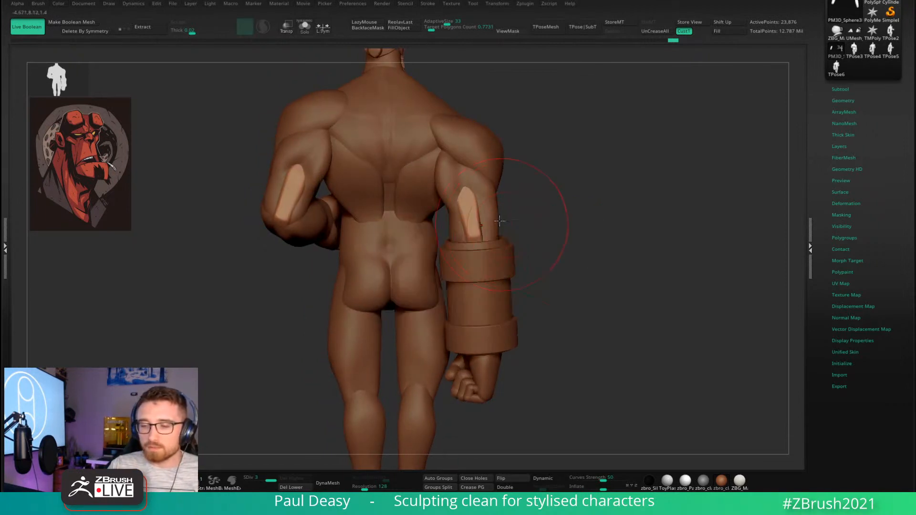
{"action": "right_click", "coordinate": [465, 214]}
{"action": "right_click", "coordinate": [455, 211]}
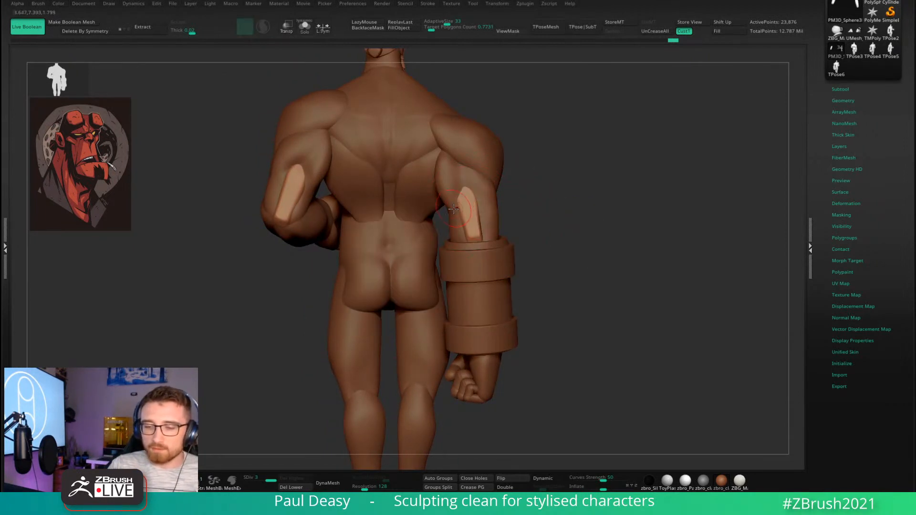
{"action": "right_click_drag", "start_coordinate": [461, 210], "coordinate": [451, 212]}
{"action": "right_click", "coordinate": [451, 212]}
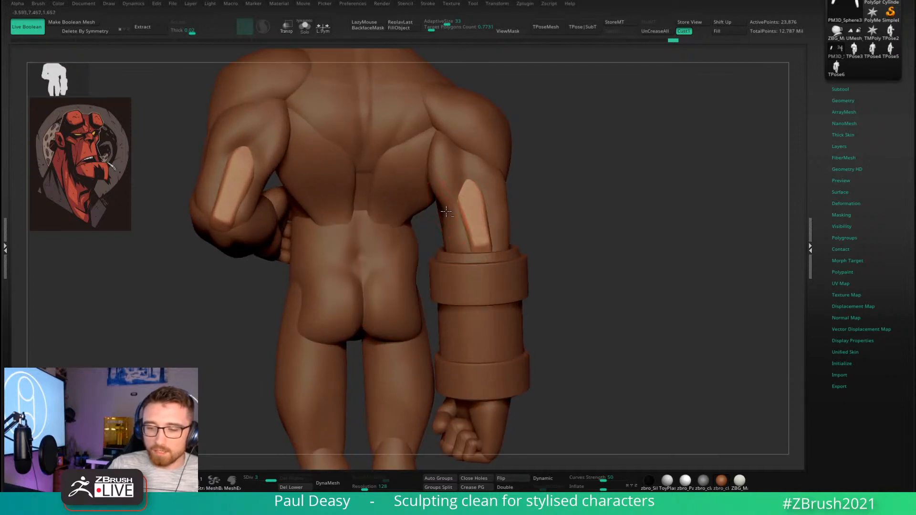
{"action": "left_click", "coordinate": [446, 210], "text": "alt"}
{"action": "right_click", "coordinate": [437, 206]}
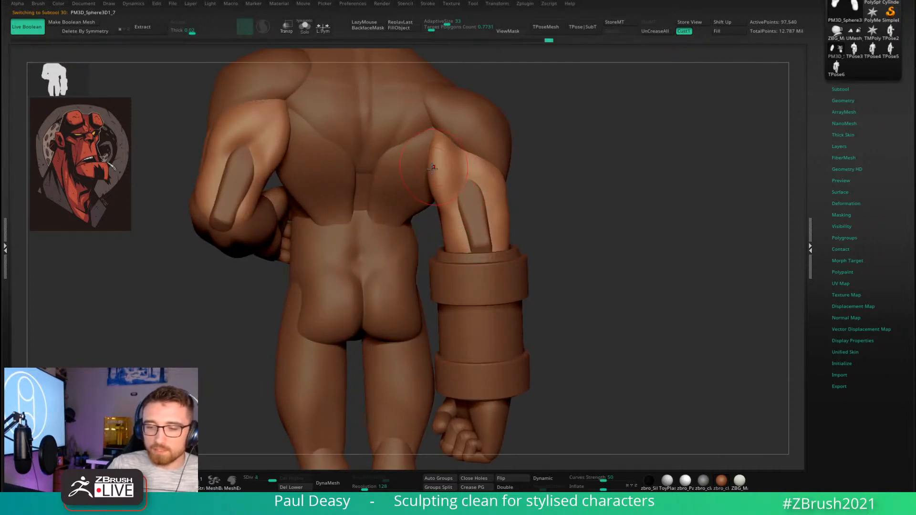
{"action": "mouse_move", "coordinate": [443, 138]}
{"action": "right_mouse_down"}
{"action": "mouse_move", "coordinate": [449, 127]}
{"action": "mouse_move", "coordinate": [465, 157]}
{"action": "mouse_move", "coordinate": [609, 164]}
{"action": "mouse_move", "coordinate": [482, 162]}
{"action": "right_mouse_up"}
{"action": "key", "text": "space"}
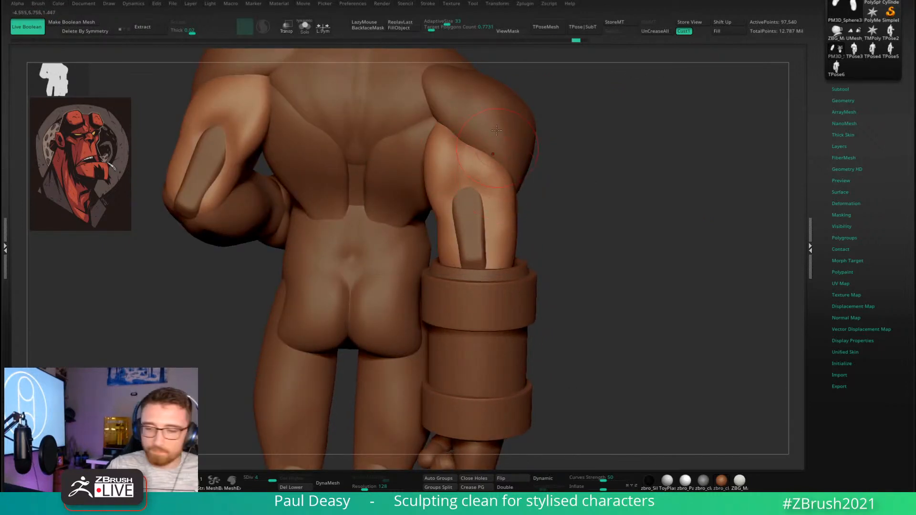
Build up the triceps volume above the tendon on the lowered arm with the ClayBuildup brush.
{"action": "key", "text": "b"}
{"action": "key", "text": "c"}
{"action": "key", "text": "b"}
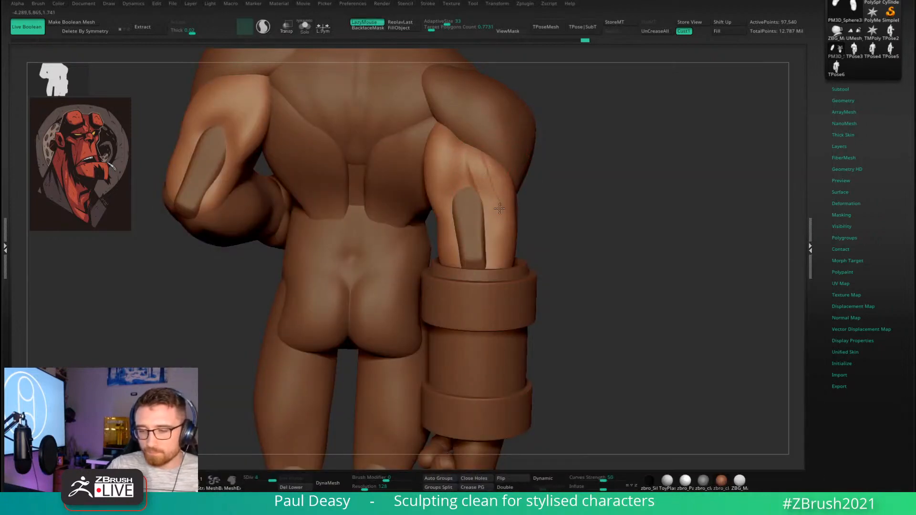
{"action": "key", "text": "space"}
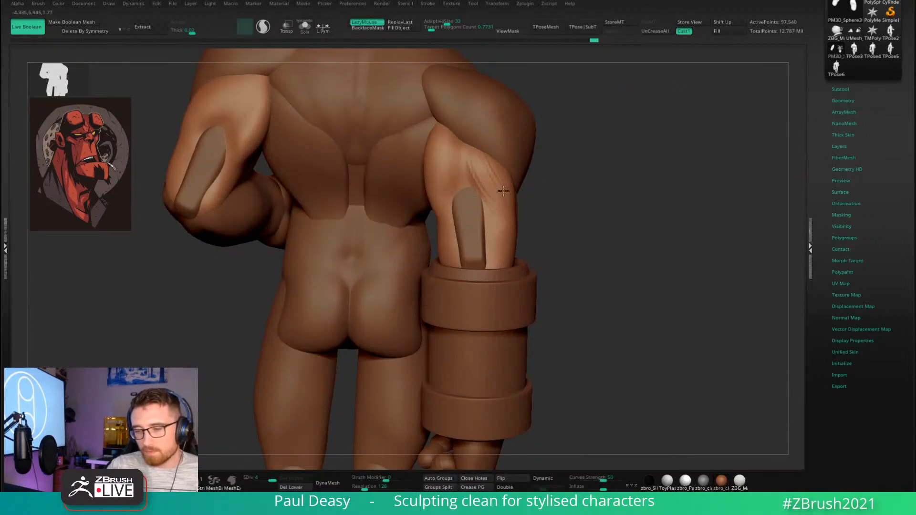
{"action": "left_click_drag", "start_coordinate": [547, 199], "coordinate": [452, 176]}
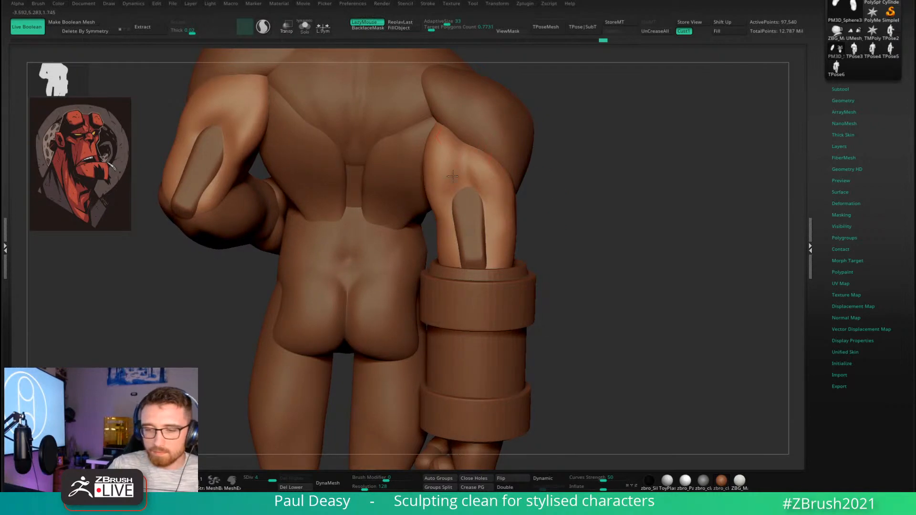
{"action": "left_click_drag", "start_coordinate": [449, 144], "coordinate": [456, 183]}
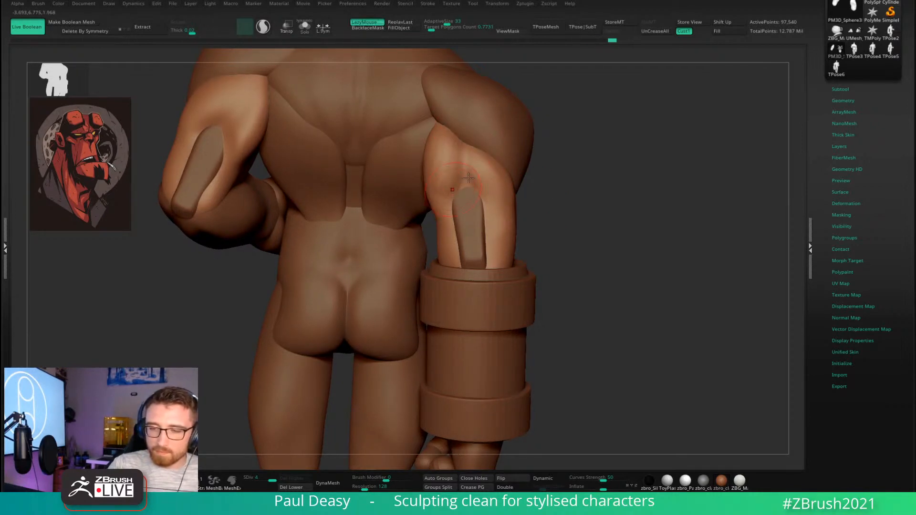
Smooth the built-up triceps heads on the lowered arm and refine the transition below the shoulder.
{"action": "right_click_drag", "start_coordinate": [431, 178], "coordinate": [443, 131]}
{"action": "mouse_move", "coordinate": [456, 136]}
{"action": "left_mouse_down", "text": "shift"}
{"action": "mouse_move", "coordinate": [434, 173]}
{"action": "mouse_move", "coordinate": [443, 129]}
{"action": "left_mouse_up", "text": "shift"}
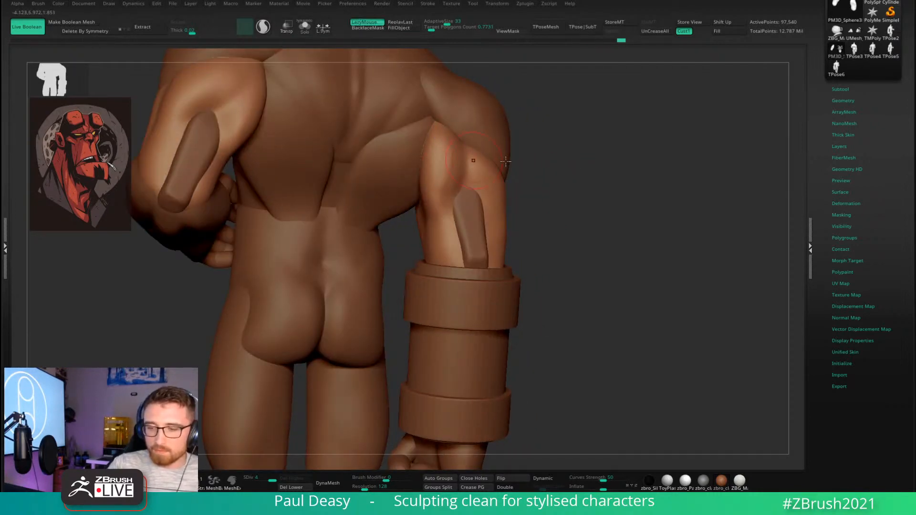
{"action": "right_click_drag", "start_coordinate": [442, 129], "coordinate": [484, 153]}
{"action": "right_click_drag", "start_coordinate": [564, 196], "coordinate": [501, 180]}
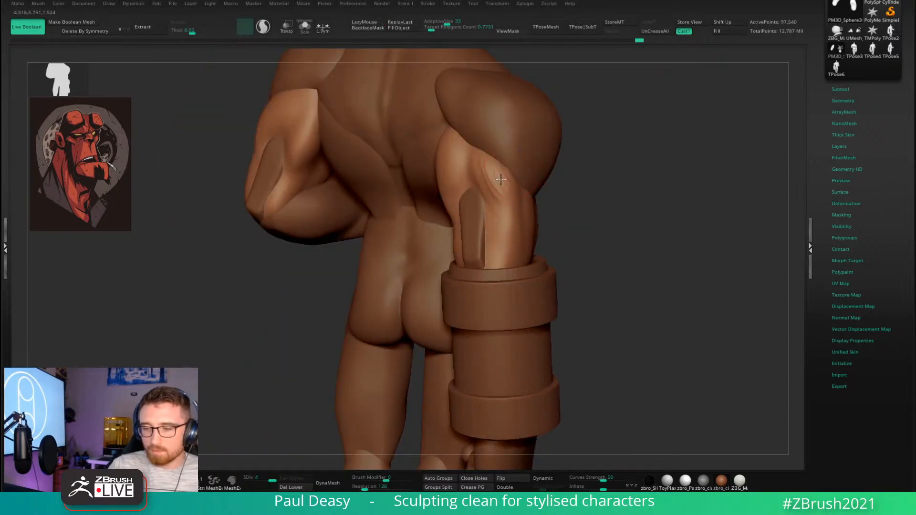
{"action": "left_click_drag", "start_coordinate": [499, 196], "coordinate": [494, 178], "text": "shift"}
{"action": "right_click_drag", "start_coordinate": [495, 178], "coordinate": [469, 173]}
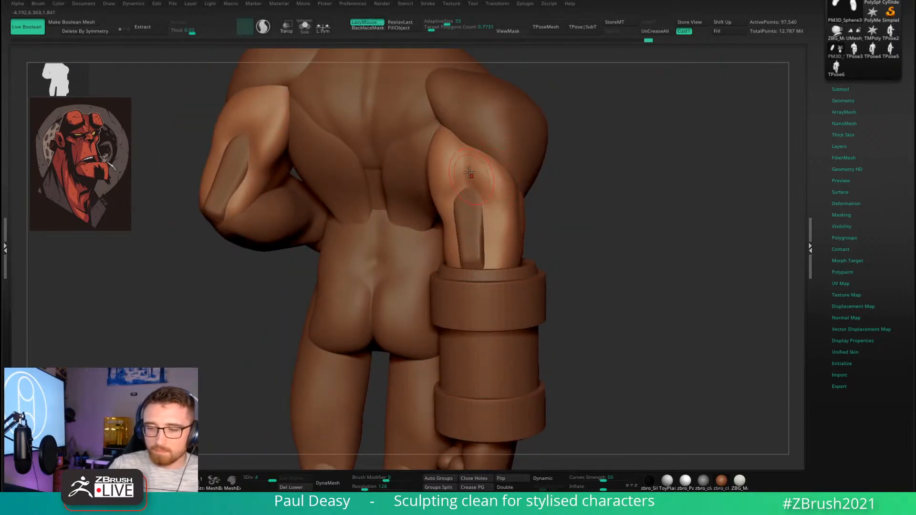
Build up and smooth the triceps just above the tendon on the back of the lowered arm.
{"action": "mouse_move", "coordinate": [470, 182]}
{"action": "left_mouse_down"}
{"action": "mouse_move", "coordinate": [457, 157]}
{"action": "mouse_move", "coordinate": [482, 180]}
{"action": "mouse_move", "coordinate": [466, 167]}
{"action": "left_mouse_up"}
{"action": "left_click_drag", "start_coordinate": [515, 205], "coordinate": [507, 200], "text": "shift"}
{"action": "right_click_drag", "start_coordinate": [507, 200], "coordinate": [487, 193]}
Reshape the lowered upper arm's contour above the stone cuff with the Move brush, checking it from the front and above.
{"action": "key", "text": "b"}
{"action": "key", "text": "m"}
{"action": "key", "text": "v"}
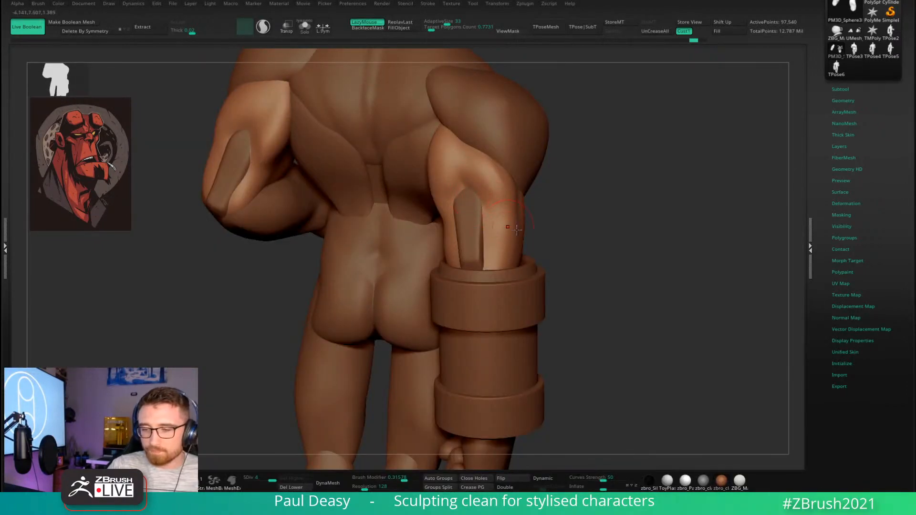
{"action": "mouse_move", "coordinate": [620, 224]}
{"action": "right_mouse_down"}
{"action": "mouse_move", "coordinate": [528, 210]}
{"action": "mouse_move", "coordinate": [697, 213]}
{"action": "mouse_move", "coordinate": [661, 216]}
{"action": "right_mouse_up"}
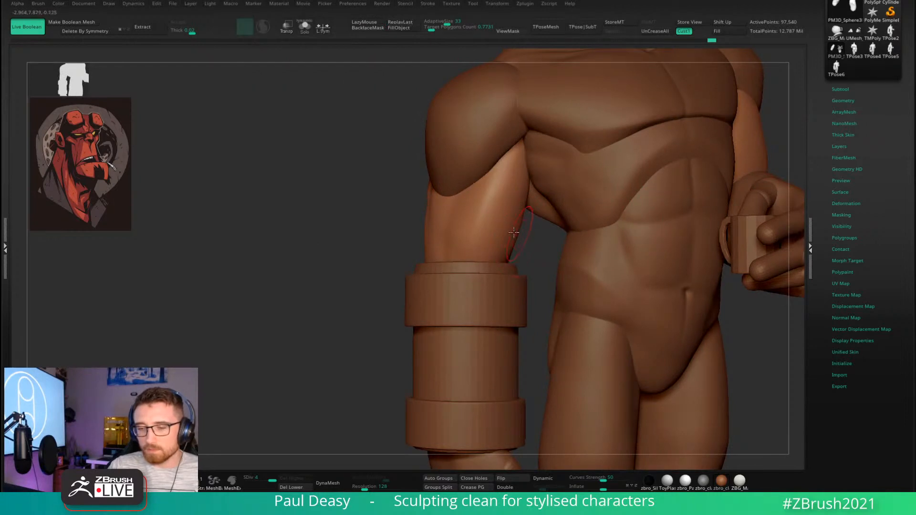
{"action": "key", "text": "space"}
{"action": "mouse_move", "coordinate": [462, 226]}
{"action": "right_mouse_down"}
{"action": "mouse_move", "coordinate": [444, 279]}
{"action": "mouse_move", "coordinate": [428, 259]}
{"action": "right_mouse_up"}
{"action": "left_click_drag", "start_coordinate": [428, 259], "coordinate": [432, 252]}
{"action": "right_click_drag", "start_coordinate": [431, 252], "coordinate": [405, 300]}
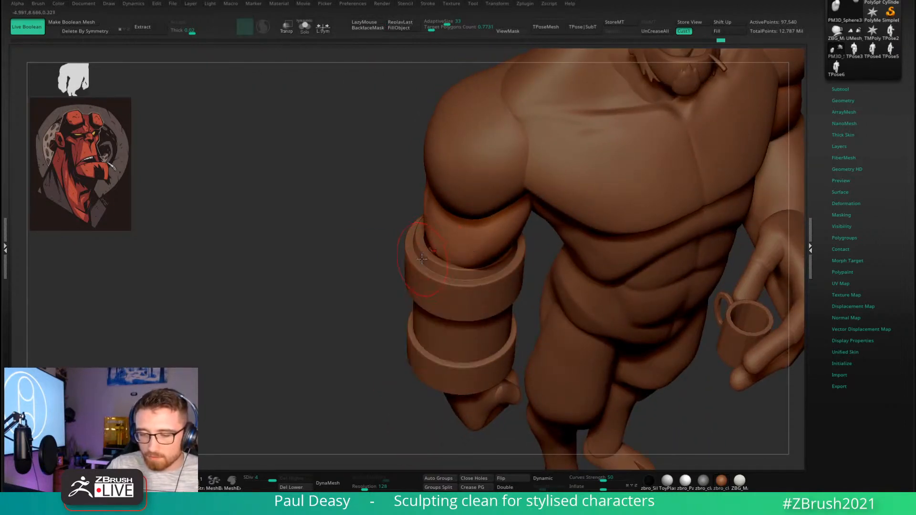
{"action": "right_click_drag", "start_coordinate": [437, 234], "coordinate": [275, 351]}
{"action": "key", "text": "ctrl+z"}
{"action": "key", "text": "ctrl+shift+z"}
{"action": "right_click_drag", "start_coordinate": [648, 292], "coordinate": [667, 329], "text": "alt"}
Examine the whole figure's silhouette and arm proportions from the front and side.
{"action": "right_click_drag", "start_coordinate": [400, 162], "coordinate": [501, 162]}
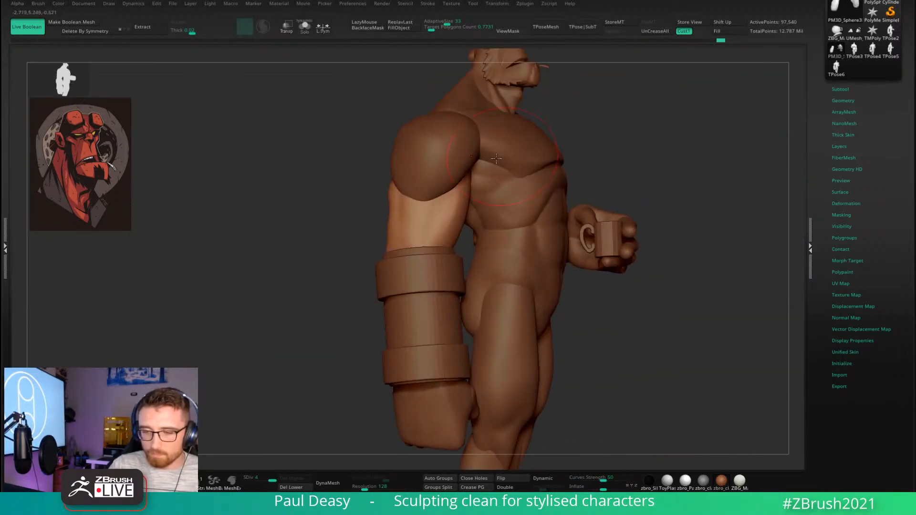
{"action": "right_click_drag", "start_coordinate": [477, 177], "coordinate": [501, 342]}
{"action": "right_click", "coordinate": [546, 348]}
{"action": "right_click_drag", "start_coordinate": [583, 318], "coordinate": [589, 292], "text": "alt"}
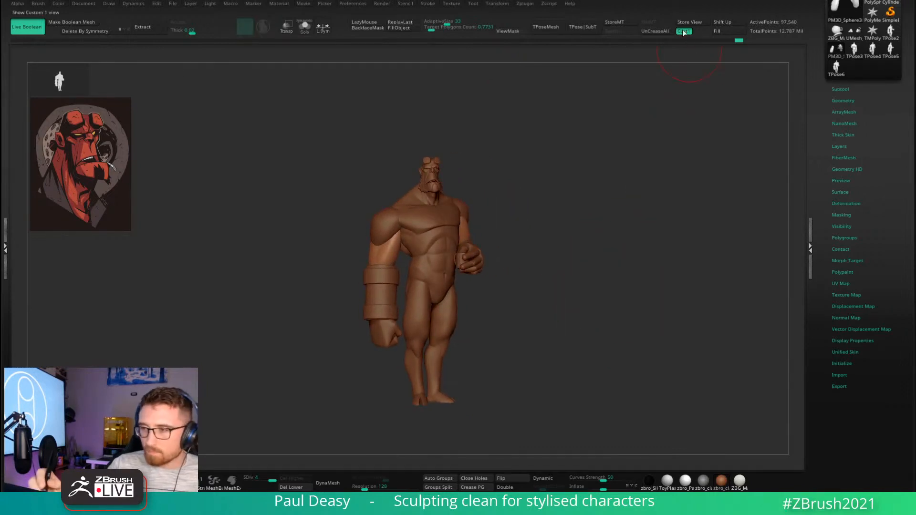
{"action": "right_click_drag", "start_coordinate": [701, 93], "coordinate": [639, 316]}
{"action": "key", "text": "space"}
{"action": "left_click_drag", "start_coordinate": [636, 292], "coordinate": [635, 291]}
{"action": "key", "text": "space"}
{"action": "key", "text": "space"}
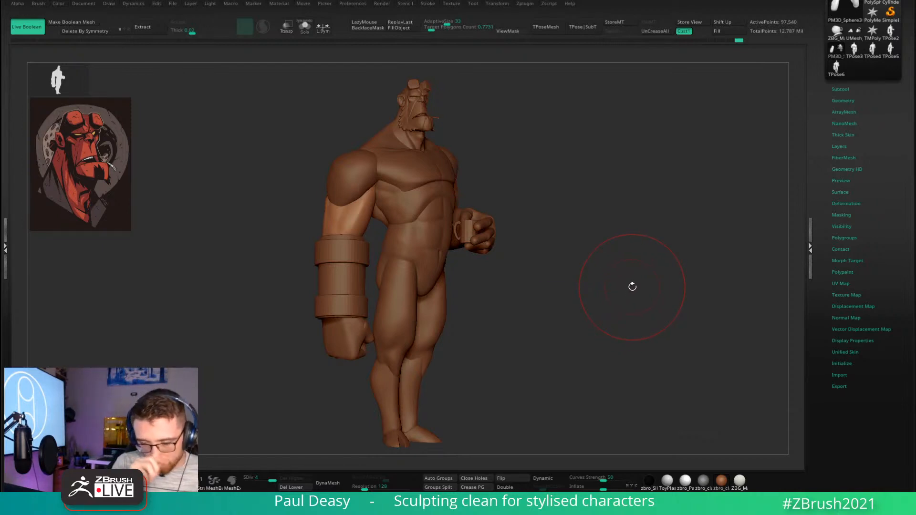
{"action": "key", "text": "space"}
{"action": "left_click_drag", "start_coordinate": [535, 216], "coordinate": [531, 211]}
{"action": "key", "text": "space"}
{"action": "left_click_drag", "start_coordinate": [484, 236], "coordinate": [482, 230]}
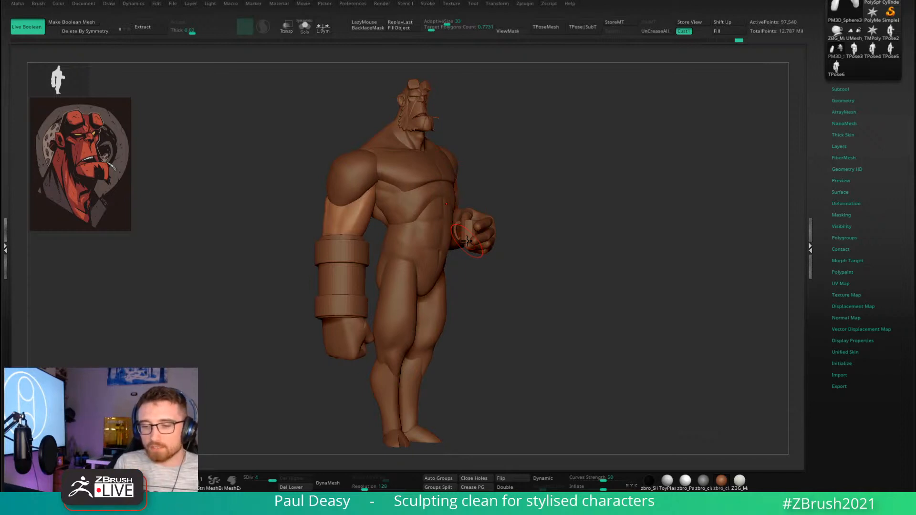
{"action": "key", "text": "space"}
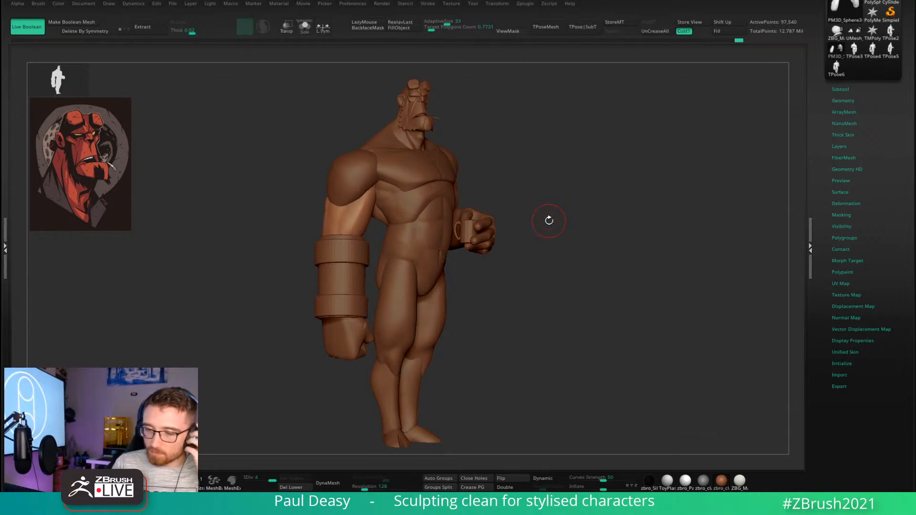
{"action": "left_click", "coordinate": [522, 139]}
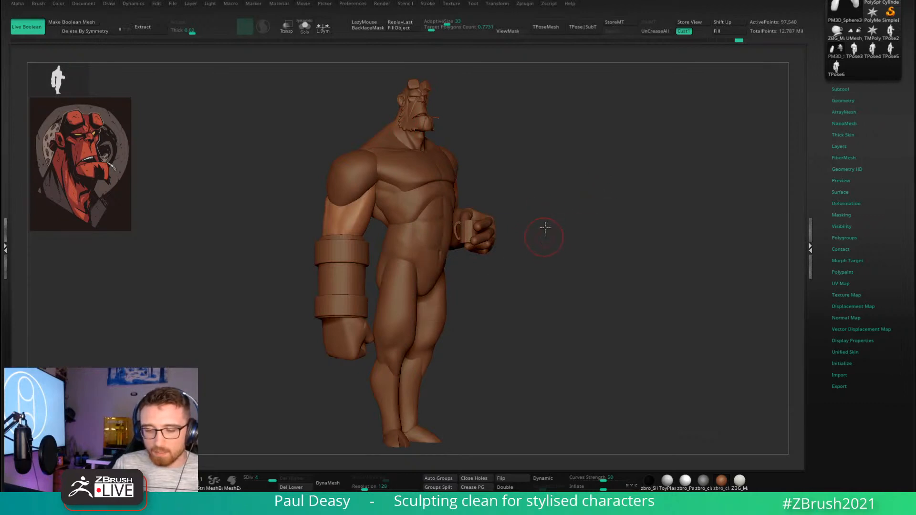
Select the lowered fist subtool and create a merged low-resolution posing mesh with TPoseMesh.
{"action": "left_click_drag", "start_coordinate": [460, 304], "coordinate": [465, 290], "text": "alt"}
{"action": "left_click", "coordinate": [345, 323], "text": "alt"}
{"action": "left_click_drag", "start_coordinate": [305, 329], "coordinate": [431, 268], "text": "alt"}
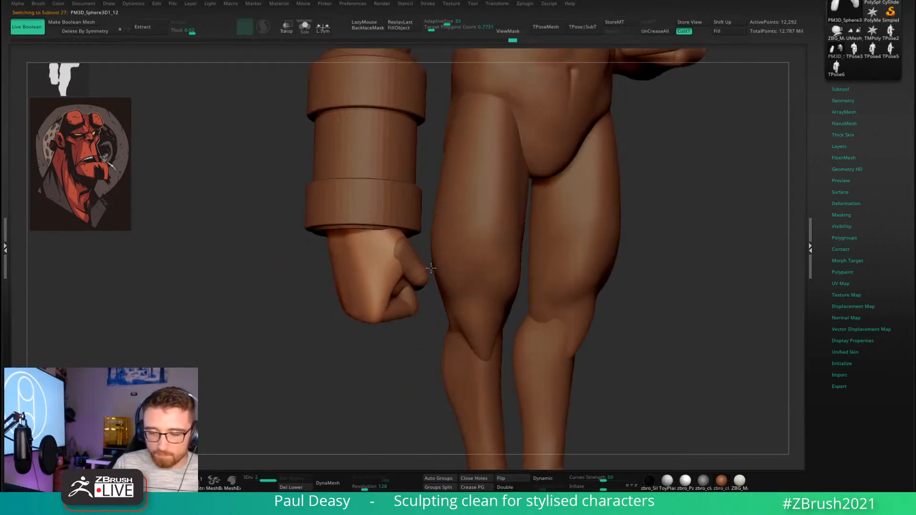
{"action": "left_click", "coordinate": [545, 27]}
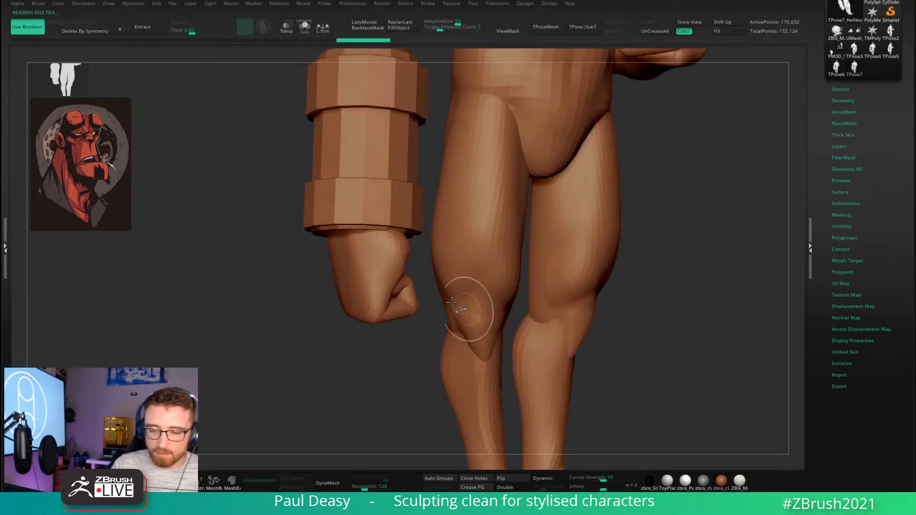
Isolate the rest of the figure and mask it so that only the lowered fist stays unmasked.
{"action": "left_click", "coordinate": [407, 293], "text": "ctrl+shift"}
{"action": "left_click", "coordinate": [640, 265], "text": "ctrl"}
{"action": "left_click", "coordinate": [640, 265], "text": "ctrl+shift"}
Set the transform gizmo at the lowered fist's wrist and check the fist against the cuff and the whole figure.
{"action": "right_click_drag", "start_coordinate": [396, 258], "coordinate": [367, 200]}
{"action": "key", "text": "w"}
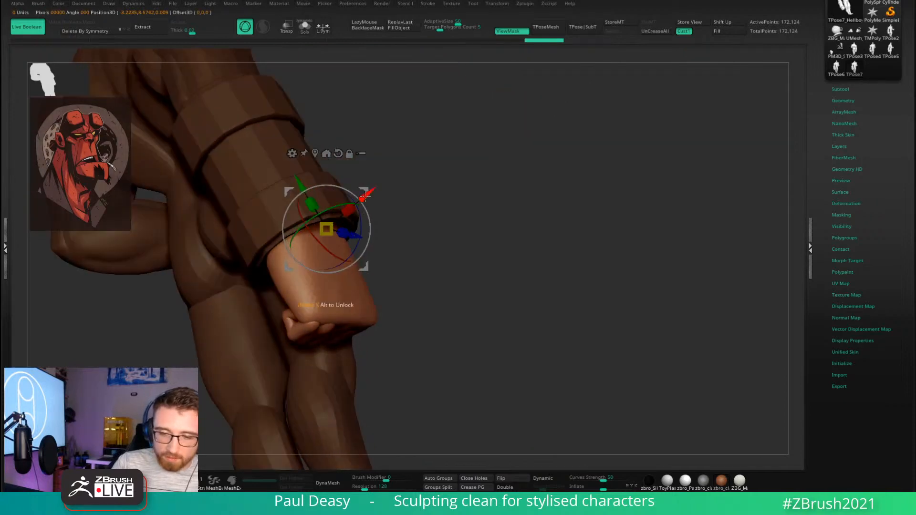
{"action": "left_click_drag", "start_coordinate": [368, 193], "coordinate": [351, 206], "text": "alt"}
{"action": "right_click_drag", "start_coordinate": [402, 202], "coordinate": [426, 244], "text": "shift"}
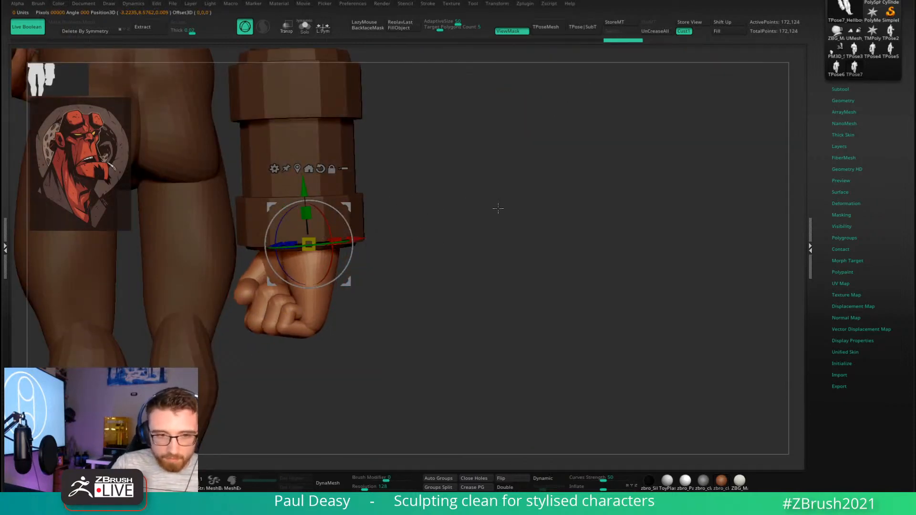
{"action": "right_click_drag", "start_coordinate": [498, 208], "coordinate": [515, 249], "text": "ctrl"}
{"action": "key", "text": "q"}
{"action": "left_click_drag", "start_coordinate": [496, 278], "coordinate": [346, 124], "text": "ctrl"}
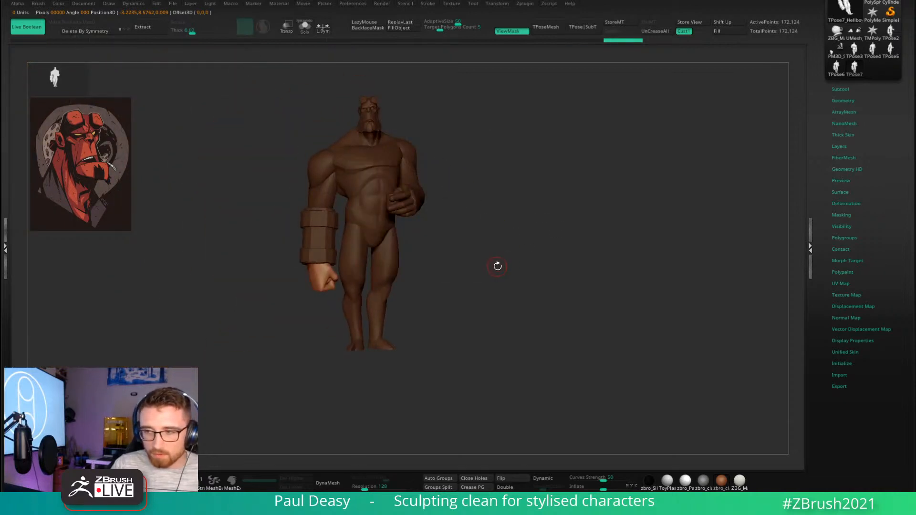
{"action": "left_click", "coordinate": [859, 88]}
{"action": "right_click_drag", "start_coordinate": [482, 288], "coordinate": [550, 241], "text": "alt"}
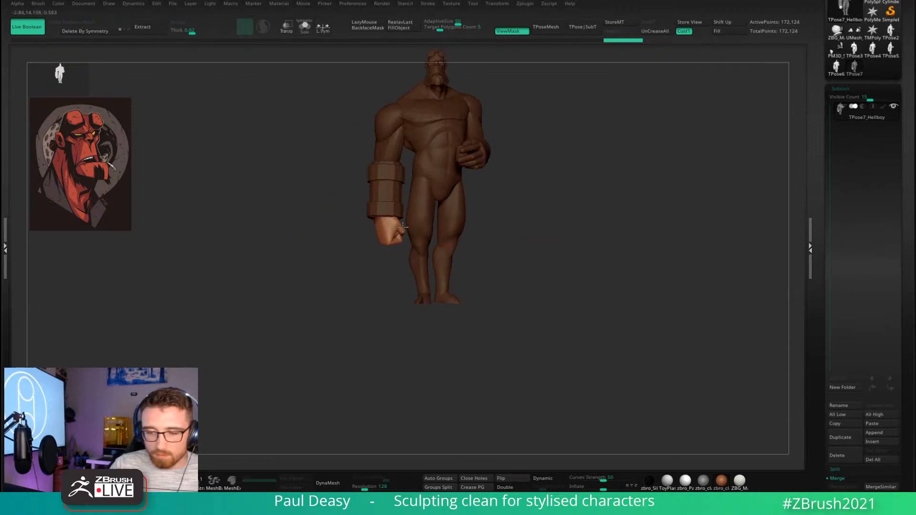
Adjust the size of the lowered fist by scaling it uniformly from the wrist.
{"action": "right_click_drag", "start_coordinate": [402, 227], "coordinate": [678, 235], "text": "ctrl"}
{"action": "key", "text": "w"}
{"action": "right_click_drag", "start_coordinate": [496, 239], "coordinate": [667, 237]}
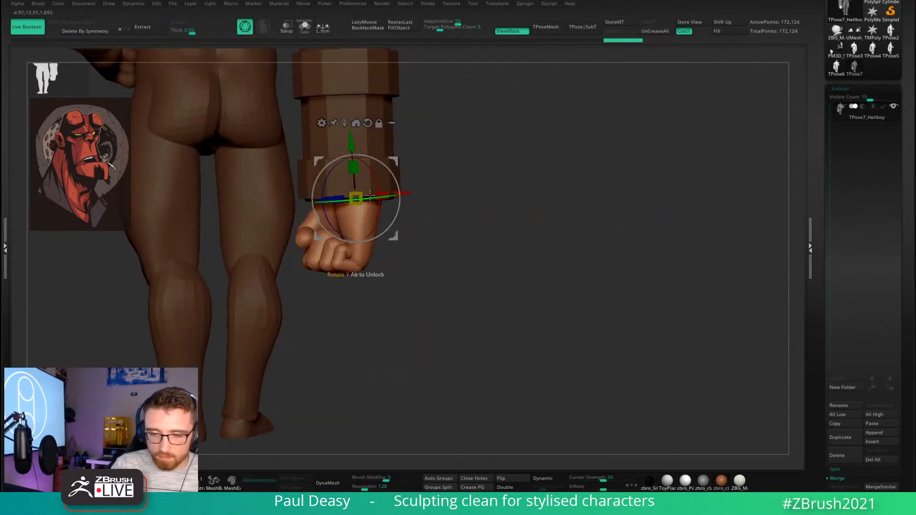
{"action": "left_click_drag", "start_coordinate": [356, 199], "coordinate": [365, 195]}
{"action": "right_click_drag", "start_coordinate": [365, 196], "coordinate": [435, 180]}
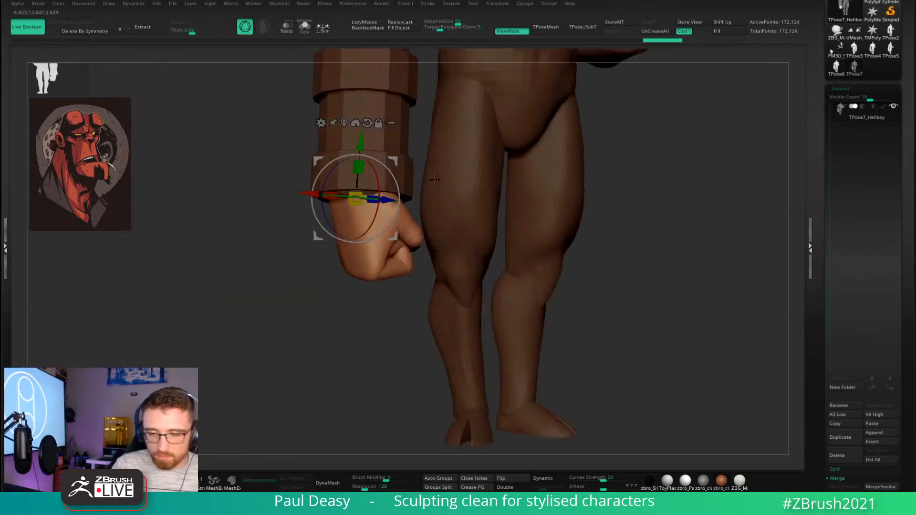
{"action": "right_click_drag", "start_coordinate": [691, 167], "coordinate": [550, 162], "text": "ctrl"}
{"action": "right_click_drag", "start_coordinate": [550, 163], "coordinate": [558, 240], "text": "alt"}
{"action": "left_click_drag", "start_coordinate": [372, 266], "coordinate": [372, 267]}
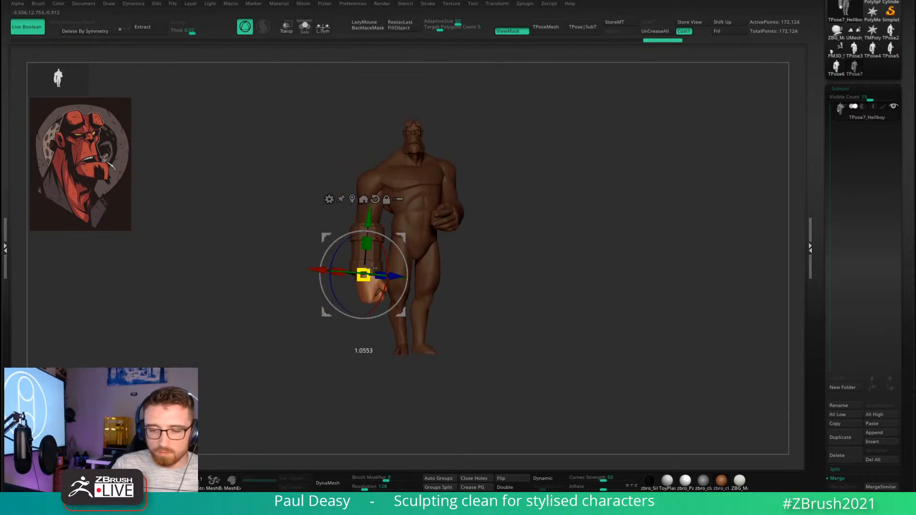
{"action": "left_click_drag", "start_coordinate": [371, 269], "coordinate": [371, 268]}
{"action": "key", "text": "q"}
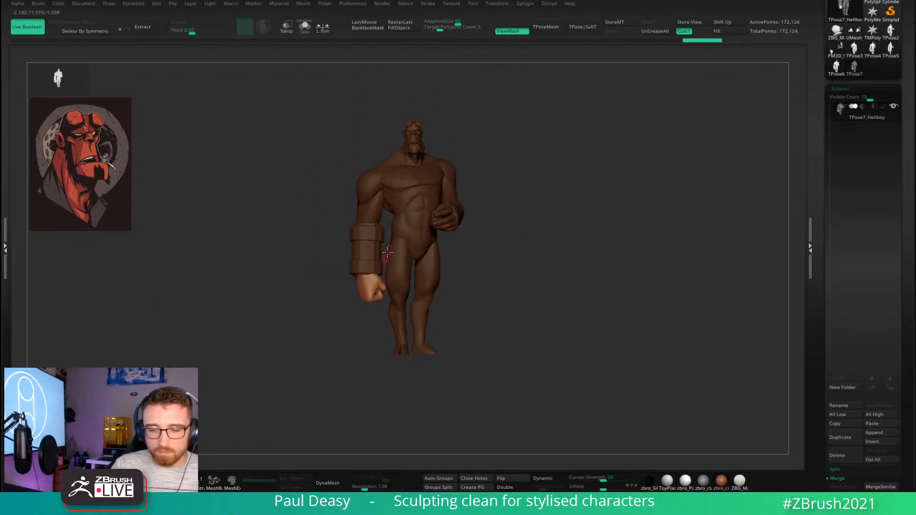
Clear the mask and mask the whole figure again, leaving only the stone cuffs and the lowered fist unmasked.
{"action": "left_click_drag", "start_coordinate": [511, 233], "coordinate": [528, 282], "text": "ctrl"}
{"action": "key", "text": "f"}
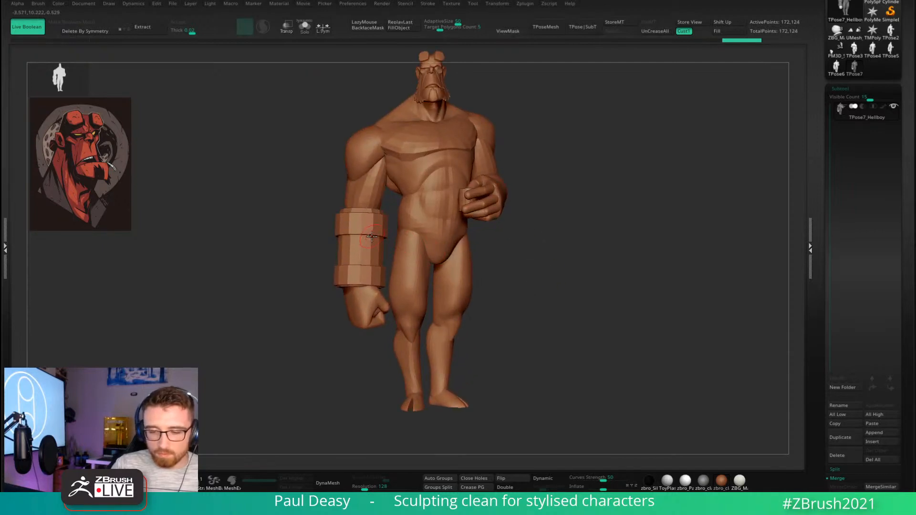
{"action": "left_click", "coordinate": [372, 236], "text": "ctrl+shift"}
{"action": "left_click", "coordinate": [409, 239], "text": "ctrl+shift"}
{"action": "left_click", "coordinate": [563, 295], "text": "ctrl"}
{"action": "left_click", "coordinate": [563, 296], "text": "ctrl"}
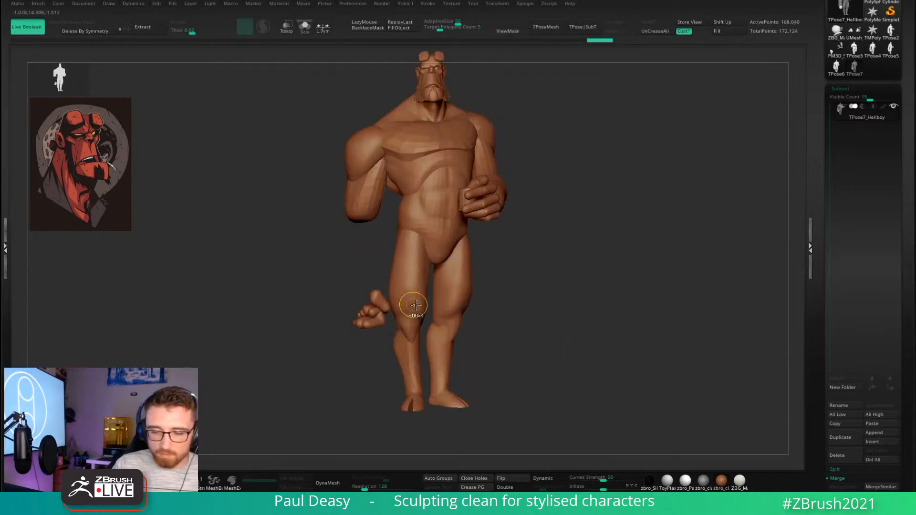
{"action": "left_click", "coordinate": [373, 315], "text": "ctrl+shift"}
{"action": "left_click", "coordinate": [561, 272], "text": "ctrl"}
{"action": "left_click", "coordinate": [587, 273], "text": "ctrl+shift"}
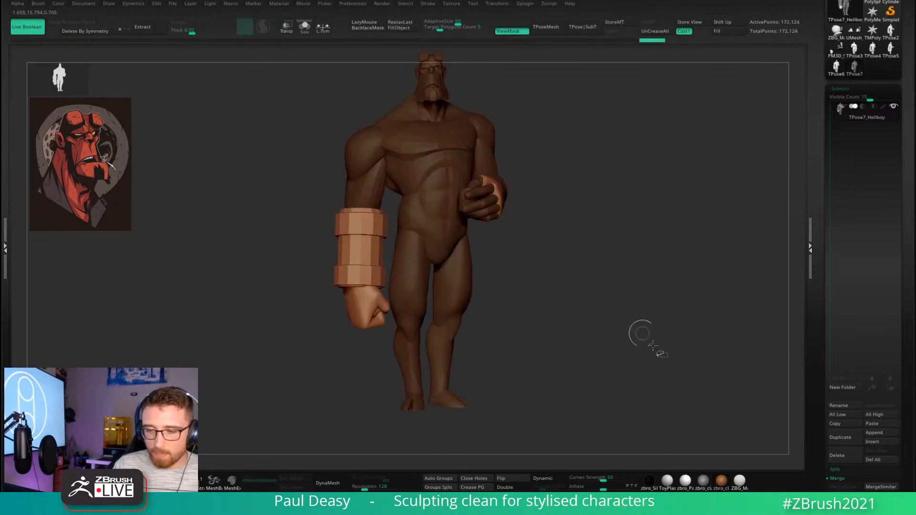
{"action": "left_click_drag", "start_coordinate": [642, 353], "coordinate": [428, 86], "text": "ctrl"}
Place the gizmo pivot at the centre of the stone forearm's upper rim, below the elbow.
{"action": "left_click_drag", "start_coordinate": [575, 249], "coordinate": [639, 268], "text": "alt"}
{"action": "key", "text": "w"}
{"action": "left_click", "coordinate": [349, 227]}
{"action": "left_click_drag", "start_coordinate": [399, 246], "coordinate": [390, 196], "text": "alt"}
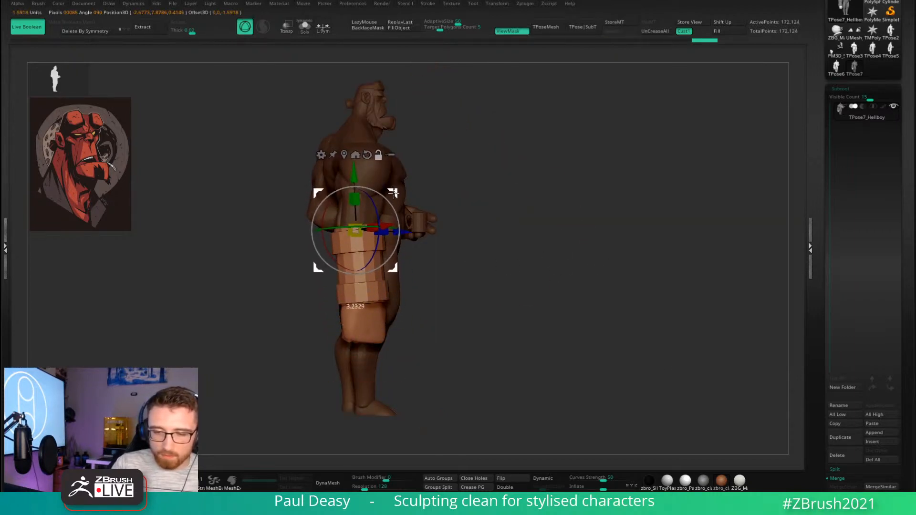
{"action": "left_click_drag", "start_coordinate": [488, 204], "coordinate": [584, 266]}
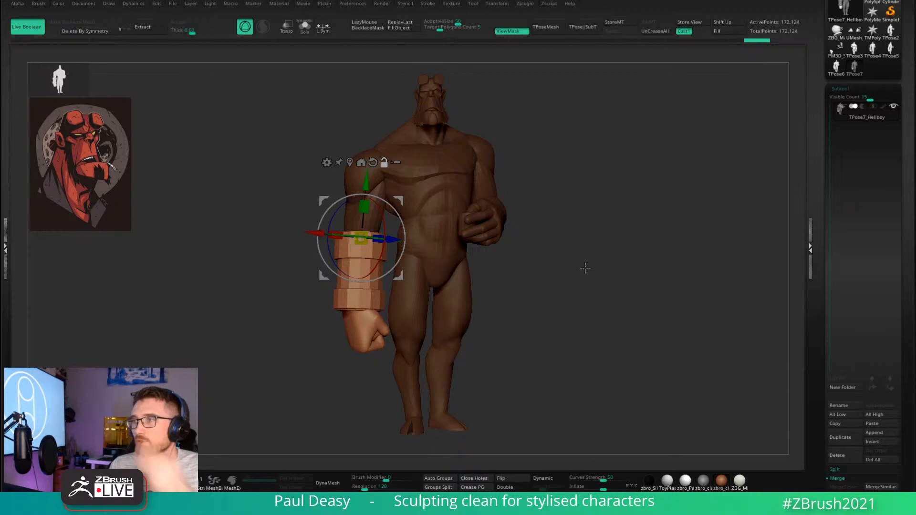
{"action": "left_click_drag", "start_coordinate": [581, 269], "coordinate": [591, 267]}
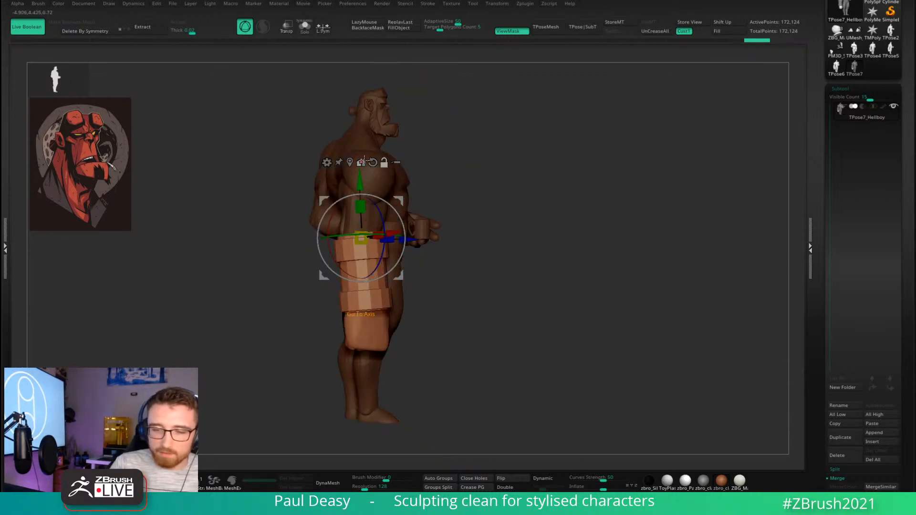
Scale the stone forearm and fist uniformly by a small amount from the upper rim.
{"action": "left_click_drag", "start_coordinate": [367, 232], "coordinate": [364, 234]}
{"action": "left_click_drag", "start_coordinate": [495, 223], "coordinate": [447, 226]}
{"action": "key", "text": "q"}
{"action": "mouse_move", "coordinate": [596, 250]}
{"action": "left_mouse_down", "text": "alt"}
{"action": "mouse_move", "coordinate": [612, 243]}
{"action": "mouse_move", "coordinate": [589, 241]}
{"action": "left_mouse_up", "text": "alt"}
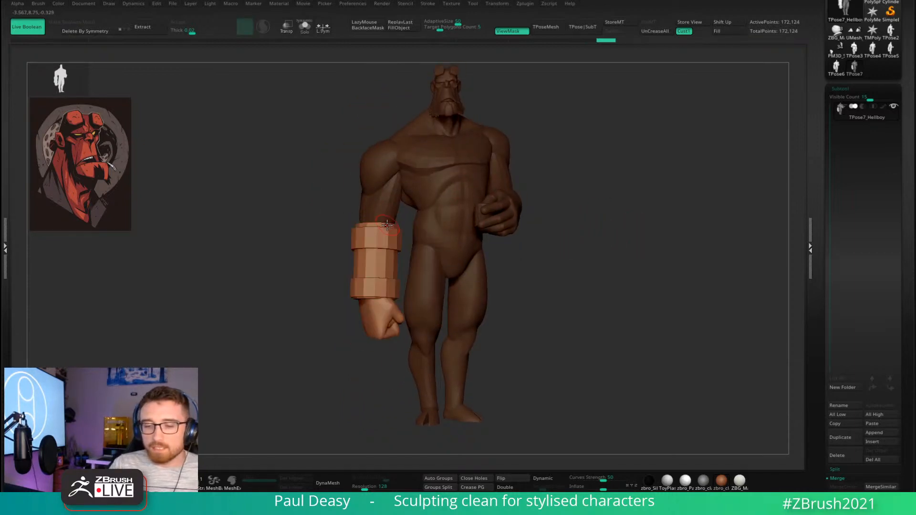
Examine the stone forearm's size and placement against the whole figure from the front and side.
{"action": "left_click_drag", "start_coordinate": [329, 224], "coordinate": [429, 218], "text": "shift"}
{"action": "key", "text": "w"}
{"action": "left_click_drag", "start_coordinate": [544, 227], "coordinate": [490, 228]}
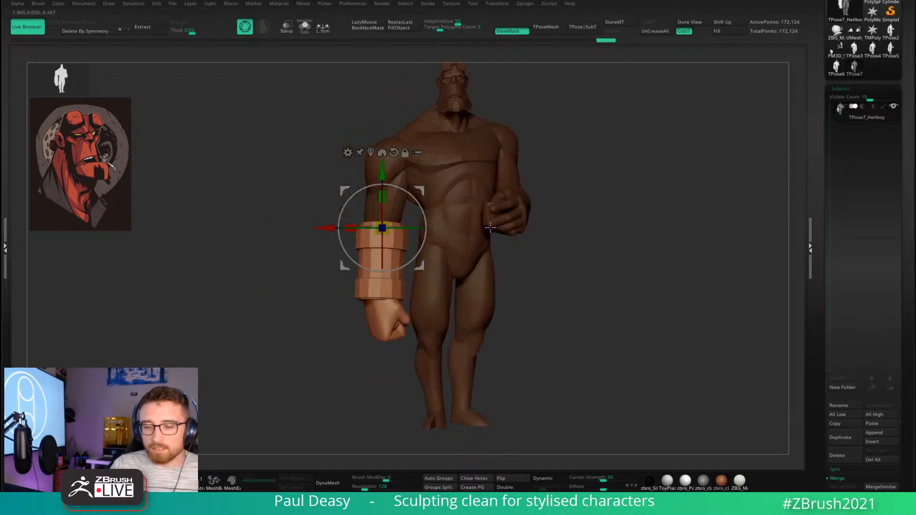
{"action": "key", "text": "q"}
{"action": "mouse_move", "coordinate": [570, 212]}
{"action": "left_mouse_down"}
{"action": "mouse_move", "coordinate": [582, 229]}
{"action": "mouse_move", "coordinate": [557, 231]}
{"action": "mouse_move", "coordinate": [570, 231]}
{"action": "left_mouse_up"}
{"action": "key", "text": "space"}
{"action": "key", "text": "ctrl+h"}
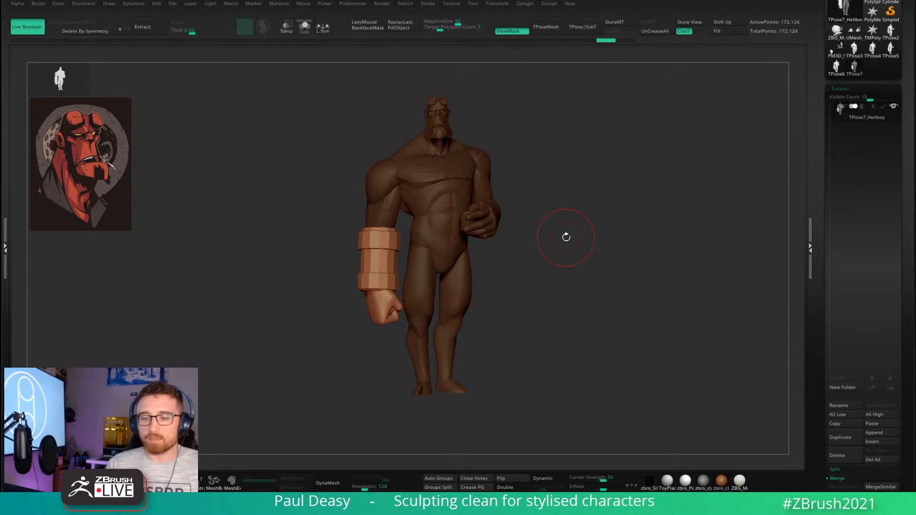
{"action": "left_click_drag", "start_coordinate": [560, 235], "coordinate": [615, 233]}
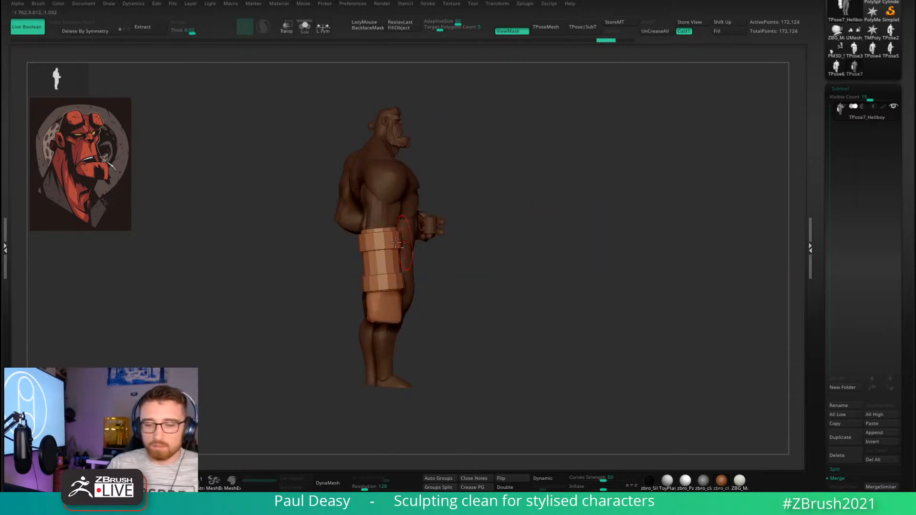
Fine-tune the uniform scale of the stone forearm and fist in a closer side view.
{"action": "key", "text": "w"}
{"action": "right_click_drag", "start_coordinate": [477, 191], "coordinate": [506, 217], "text": "ctrl"}
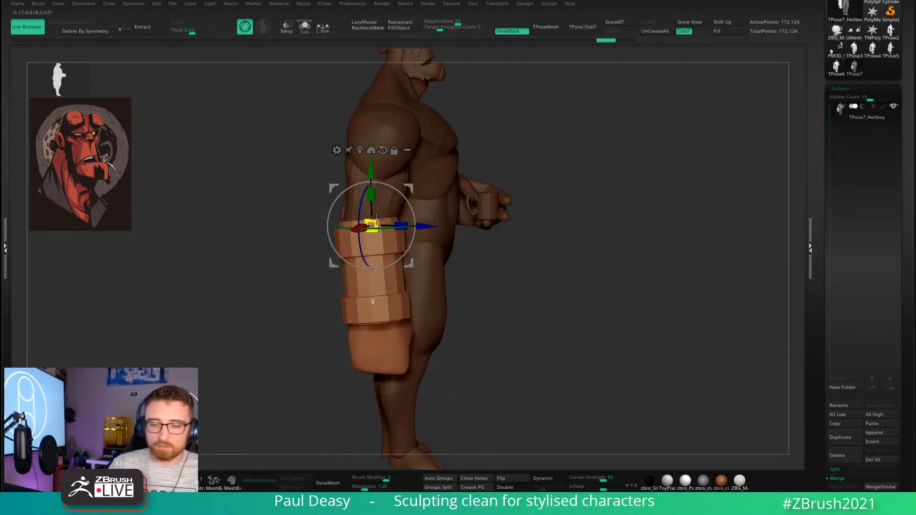
{"action": "left_click_drag", "start_coordinate": [372, 224], "coordinate": [376, 220]}
{"action": "key", "text": "q"}
{"action": "left_click_drag", "start_coordinate": [634, 185], "coordinate": [591, 177]}
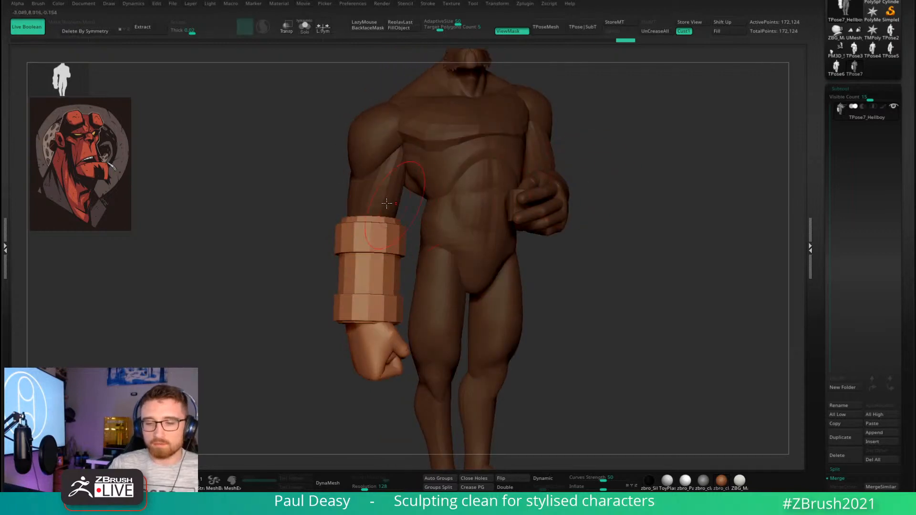
Adjust the stone forearm at its upper rim and shift it slightly along the depth axis around the upper arm.
{"action": "key", "text": "w"}
{"action": "right_click_drag", "start_coordinate": [385, 205], "coordinate": [406, 210]}
{"action": "right_click_drag", "start_coordinate": [406, 210], "coordinate": [412, 253], "text": "ctrl"}
{"action": "left_click_drag", "start_coordinate": [349, 214], "coordinate": [353, 210]}
{"action": "right_click_drag", "start_coordinate": [353, 211], "coordinate": [365, 224]}
{"action": "left_click_drag", "start_coordinate": [372, 234], "coordinate": [368, 232]}
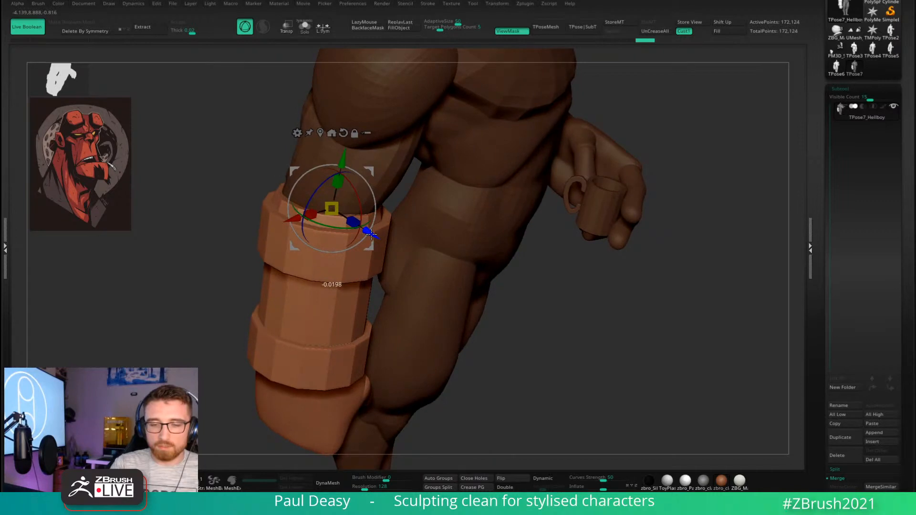
{"action": "left_click_drag", "start_coordinate": [677, 198], "coordinate": [658, 194]}
Make a final small uniform scale correction to the stone forearm and fist from the side.
{"action": "key", "text": "q"}
{"action": "mouse_move", "coordinate": [707, 246]}
{"action": "left_mouse_down", "text": "alt"}
{"action": "mouse_move", "coordinate": [675, 254]}
{"action": "mouse_move", "coordinate": [662, 242]}
{"action": "mouse_move", "coordinate": [490, 268]}
{"action": "left_mouse_up", "text": "alt"}
{"action": "right_click_drag", "start_coordinate": [392, 239], "coordinate": [402, 211], "text": "ctrl"}
{"action": "key", "text": "w"}
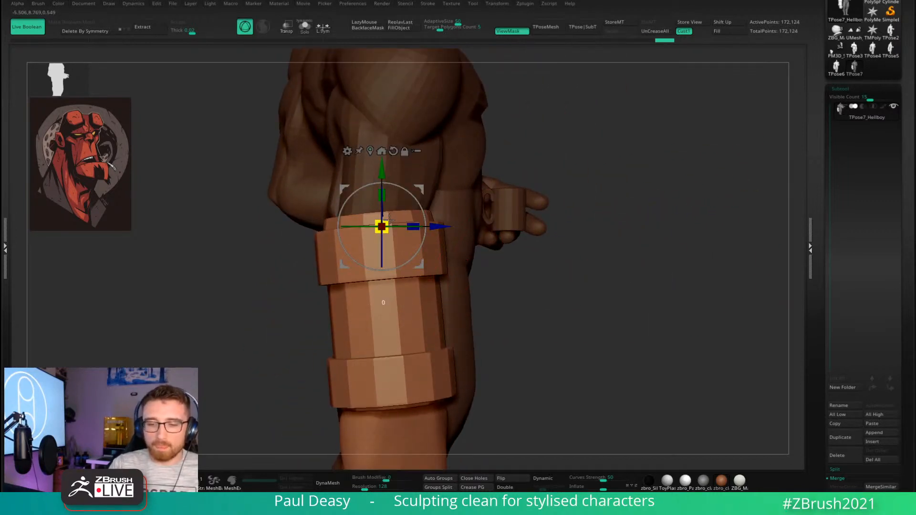
{"action": "left_click_drag", "start_coordinate": [385, 223], "coordinate": [382, 225]}
{"action": "key", "text": "q"}
Transfer the adjusted pose back to the original subtools and select the upper arms subtool.
{"action": "mouse_move", "coordinate": [625, 190]}
{"action": "left_mouse_down", "text": "alt"}
{"action": "mouse_move", "coordinate": [542, 197]}
{"action": "mouse_move", "coordinate": [542, 214]}
{"action": "mouse_move", "coordinate": [574, 209]}
{"action": "left_mouse_up", "text": "alt"}
{"action": "left_click", "coordinate": [592, 26]}
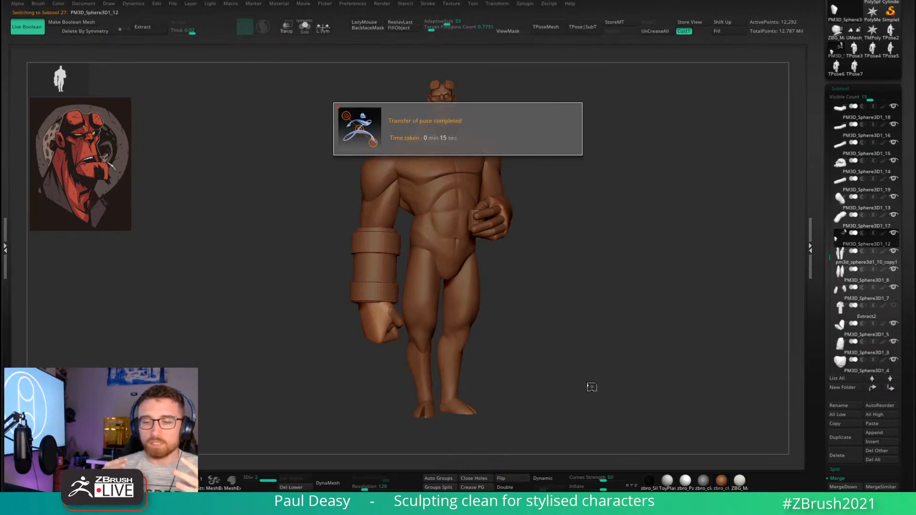
{"action": "left_click", "coordinate": [385, 227], "text": "alt"}
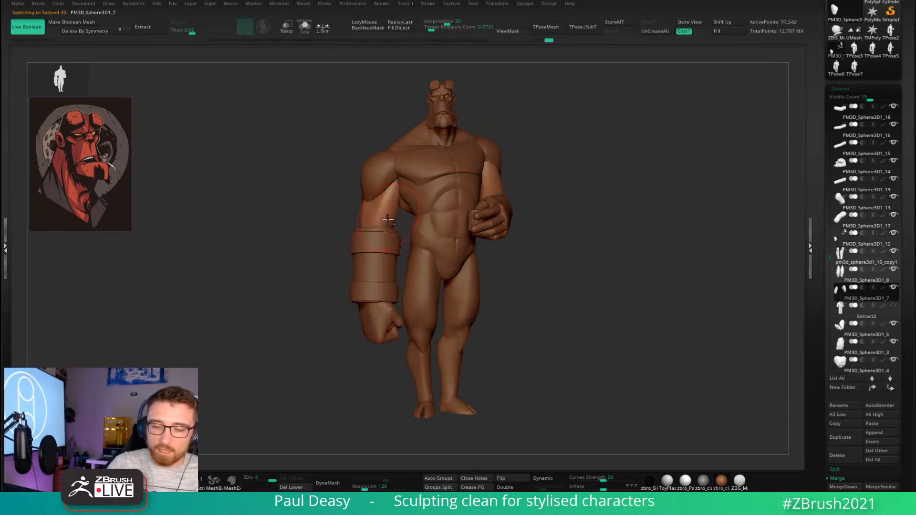
Select the shoulders subtool and turn off its polypaint display.
{"action": "right_click_drag", "start_coordinate": [385, 226], "coordinate": [531, 198]}
{"action": "right_click_drag", "start_coordinate": [614, 213], "coordinate": [613, 227]}
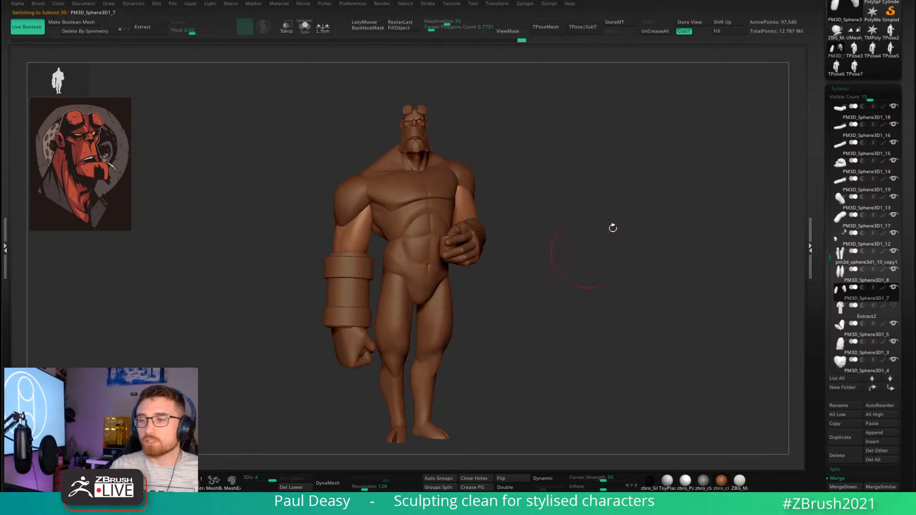
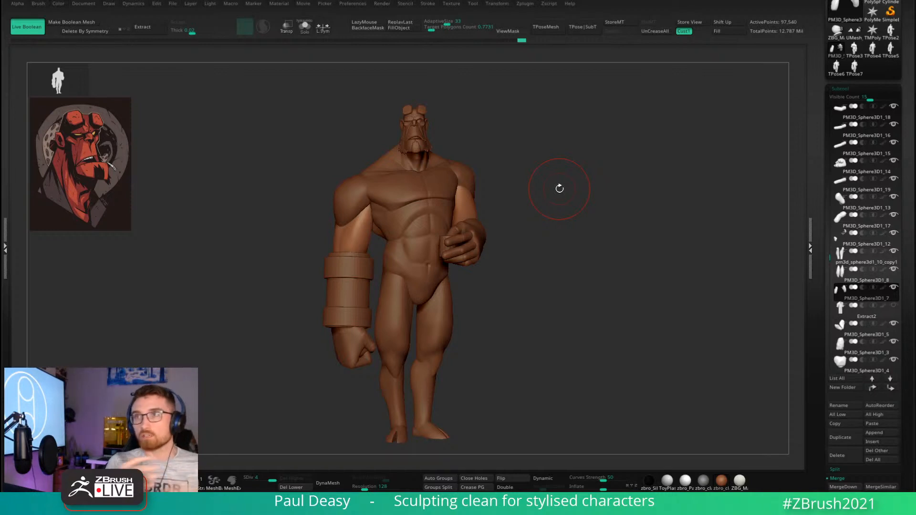
{"action": "left_click", "coordinate": [372, 190], "text": "alt"}
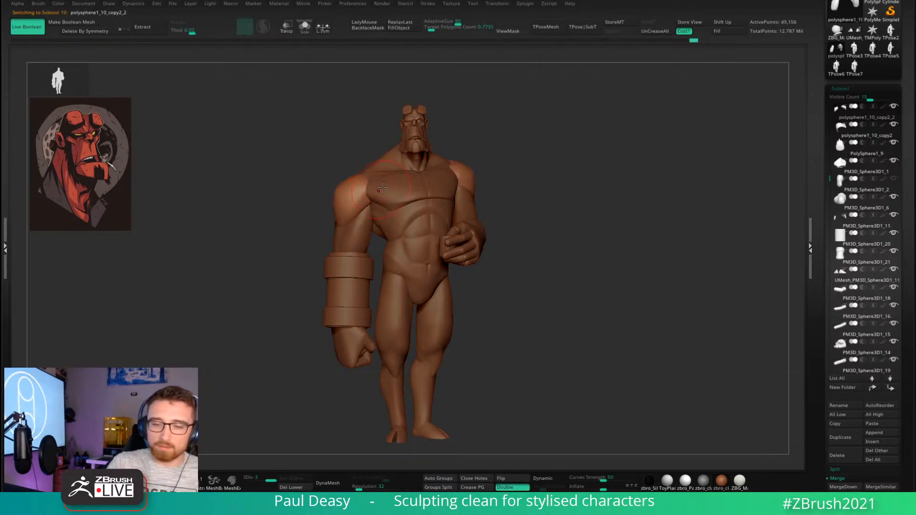
{"action": "right_click", "coordinate": [381, 189]}
{"action": "right_click_drag", "start_coordinate": [373, 181], "coordinate": [381, 190]}
{"action": "right_click", "coordinate": [381, 190]}
{"action": "key", "text": "ctrl+z"}
{"action": "key", "text": "ctrl+shift+z"}
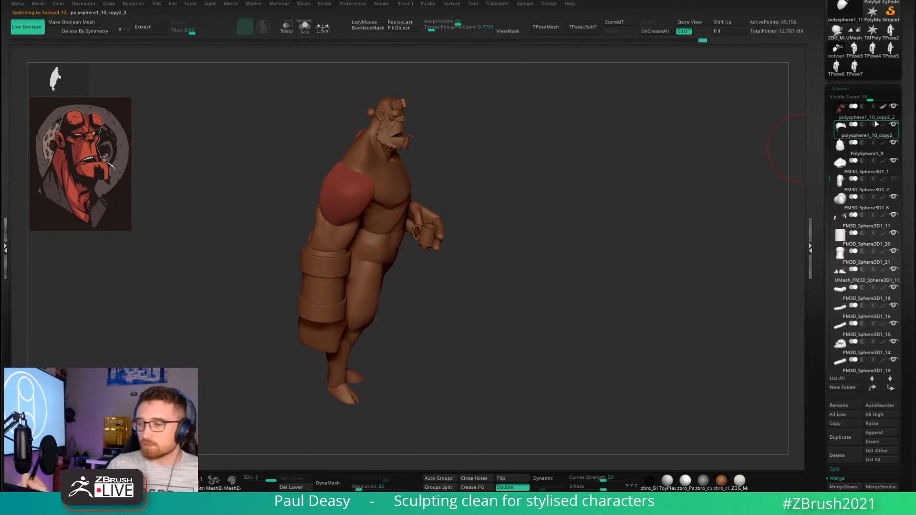
{"action": "left_click", "coordinate": [883, 107]}
Examine the shoulders and overall silhouette of the figure from the side, from above and from the front.
{"action": "left_click_drag", "start_coordinate": [608, 199], "coordinate": [379, 174]}
{"action": "right_click_drag", "start_coordinate": [379, 174], "coordinate": [344, 172]}
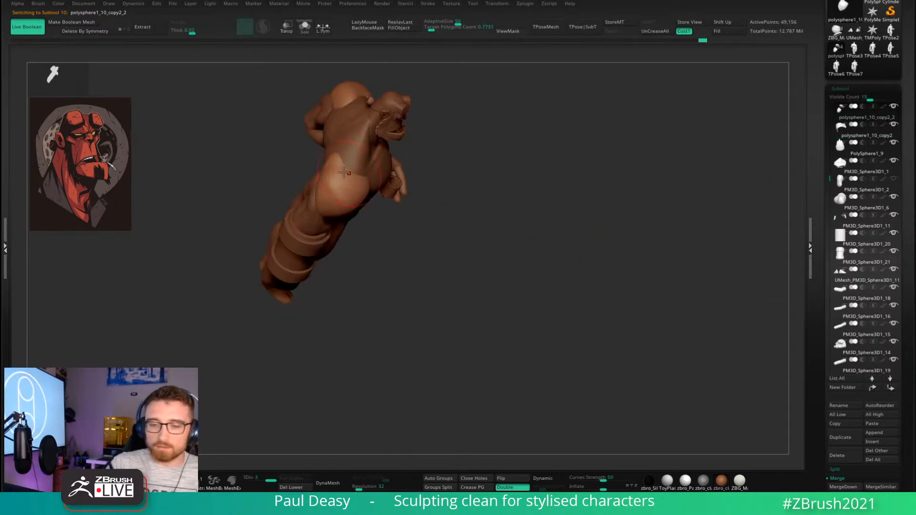
{"action": "left_click", "coordinate": [332, 162]}
{"action": "left_click_drag", "start_coordinate": [508, 170], "coordinate": [476, 117], "text": "shift"}
{"action": "mouse_move", "coordinate": [555, 159]}
{"action": "left_mouse_down"}
{"action": "mouse_move", "coordinate": [544, 166]}
{"action": "mouse_move", "coordinate": [538, 160]}
{"action": "left_mouse_up"}
{"action": "right_click", "coordinate": [501, 211]}
{"action": "right_click_drag", "start_coordinate": [529, 167], "coordinate": [554, 194], "text": "alt"}
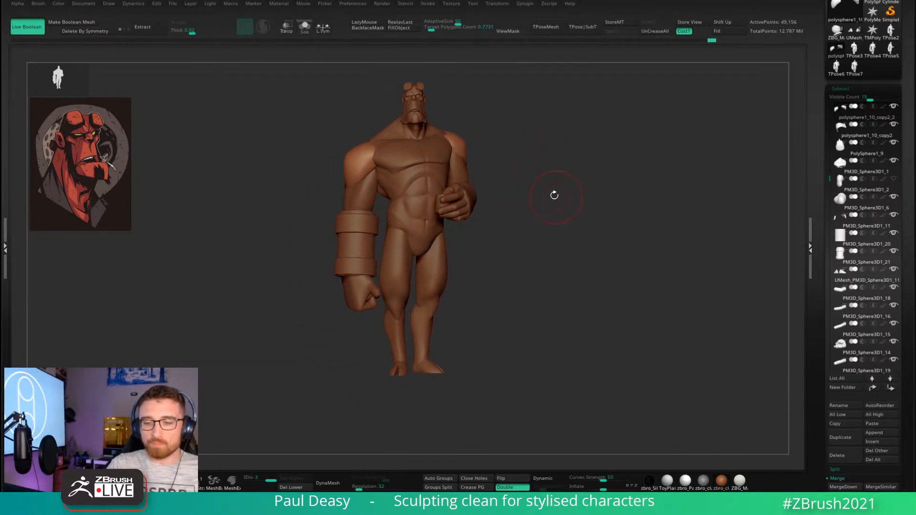
{"action": "key", "text": "space"}
{"action": "left_click_drag", "start_coordinate": [547, 180], "coordinate": [551, 183]}
{"action": "right_click", "coordinate": [551, 182]}
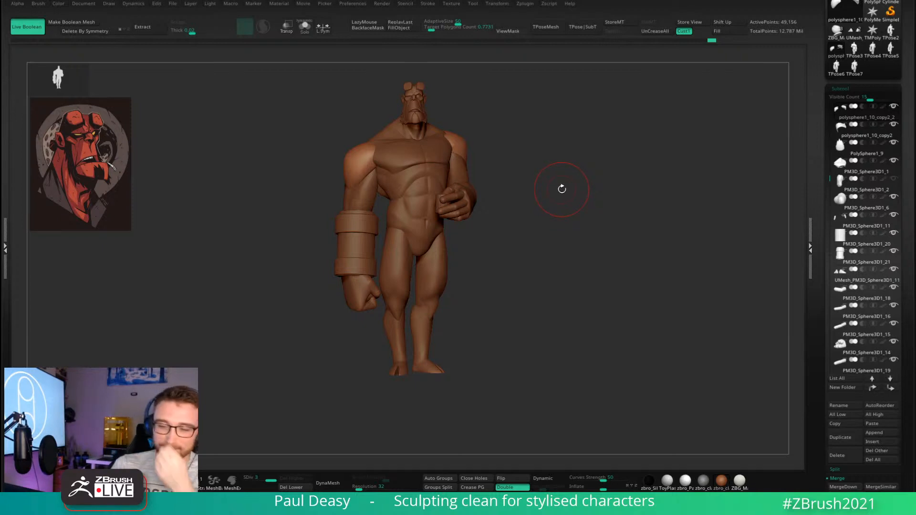
Select the upper arms subtool and examine how the arms sit against the torso at different distances.
{"action": "right_click_drag", "start_coordinate": [375, 171], "coordinate": [354, 173]}
{"action": "left_click", "coordinate": [370, 179], "text": "alt"}
{"action": "left_click_drag", "start_coordinate": [366, 165], "coordinate": [376, 163]}
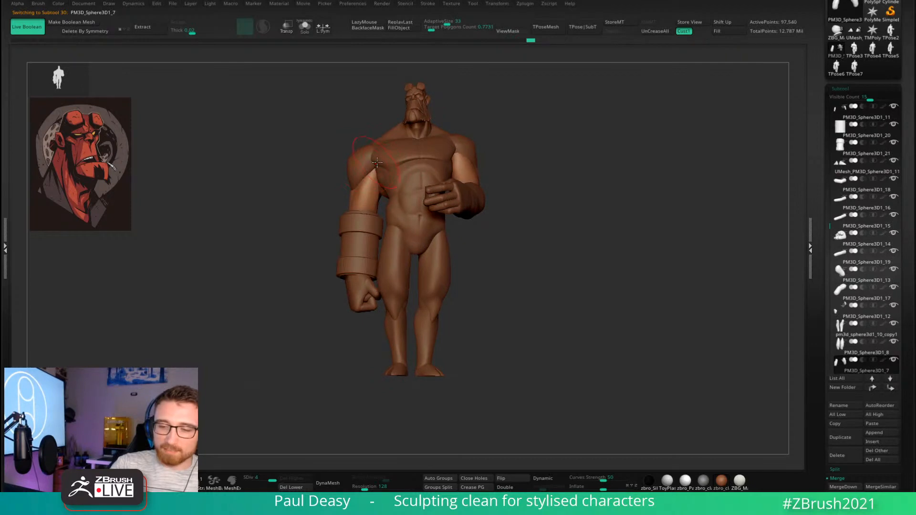
{"action": "right_click_drag", "start_coordinate": [545, 195], "coordinate": [567, 203]}
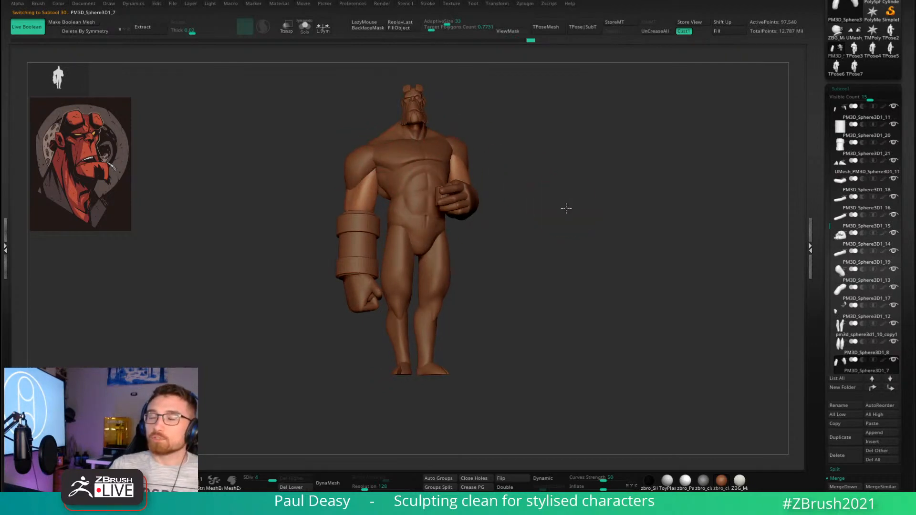
{"action": "right_click_drag", "start_coordinate": [566, 208], "coordinate": [569, 209]}
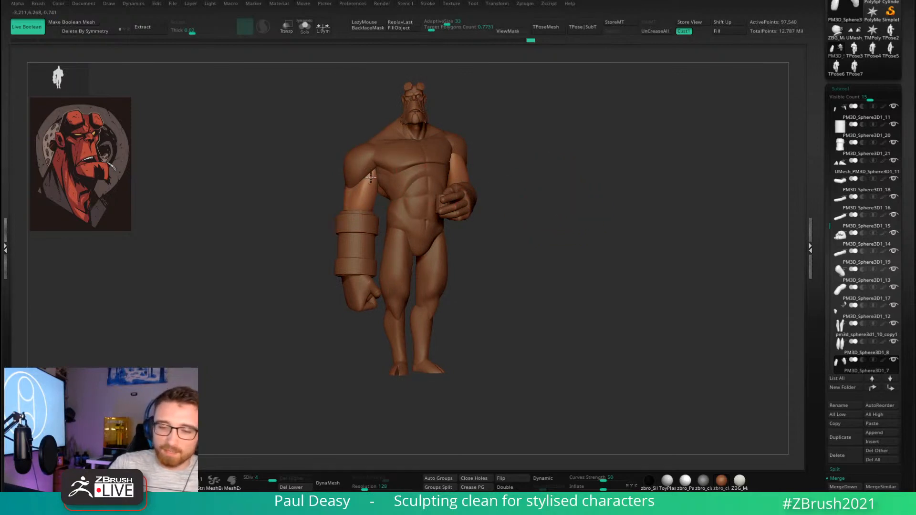
{"action": "mouse_move", "coordinate": [478, 151]}
{"action": "right_mouse_down"}
{"action": "mouse_move", "coordinate": [451, 140]}
{"action": "mouse_move", "coordinate": [470, 145]}
{"action": "mouse_move", "coordinate": [509, 127]}
{"action": "right_mouse_up"}
{"action": "right_click", "coordinate": [470, 145]}
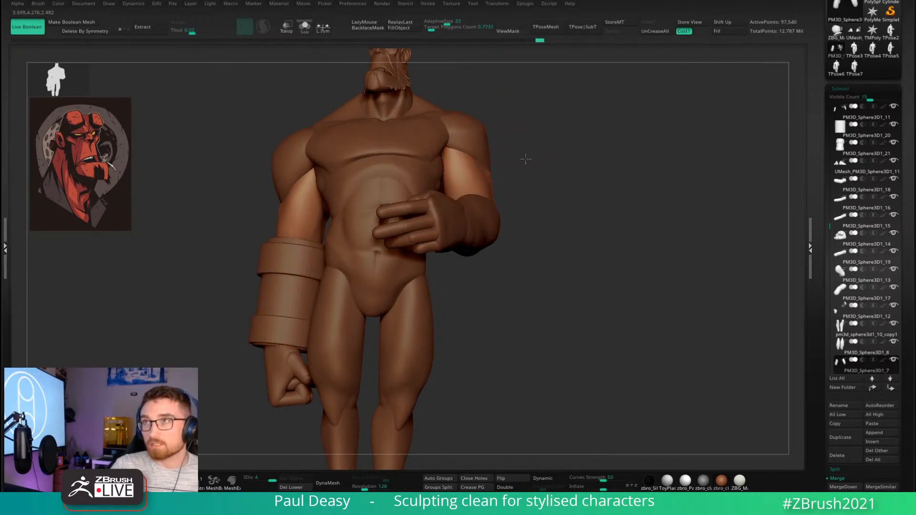
{"action": "right_click_drag", "start_coordinate": [525, 159], "coordinate": [562, 188], "text": "ctrl"}
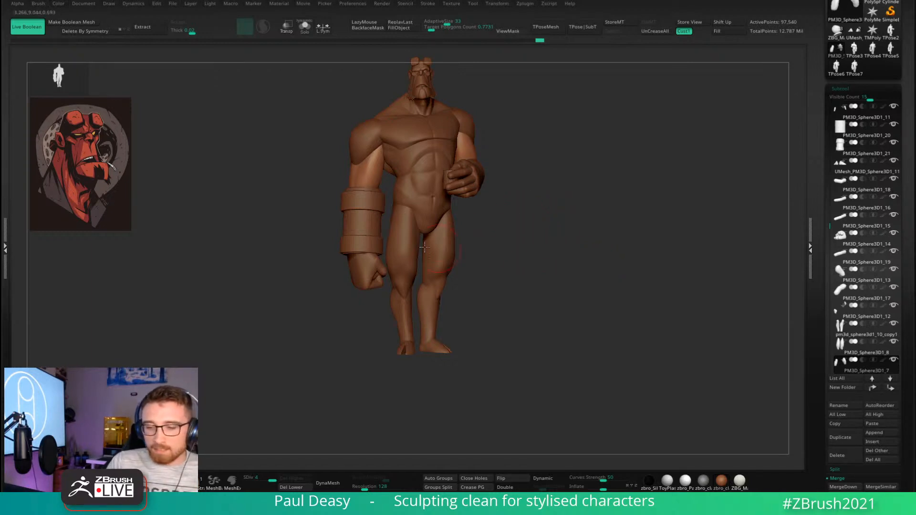
Try to lift the lower rim of the stone forearm slightly with the Move brush.
{"action": "left_click", "coordinate": [379, 205], "text": "alt"}
{"action": "mouse_move", "coordinate": [378, 204]}
{"action": "right_mouse_down", "text": "ctrl"}
{"action": "mouse_move", "coordinate": [376, 281]}
{"action": "mouse_move", "coordinate": [421, 280]}
{"action": "mouse_move", "coordinate": [419, 296]}
{"action": "mouse_move", "coordinate": [365, 289]}
{"action": "mouse_move", "coordinate": [401, 281]}
{"action": "right_mouse_up", "text": "ctrl"}
{"action": "key", "text": "space"}
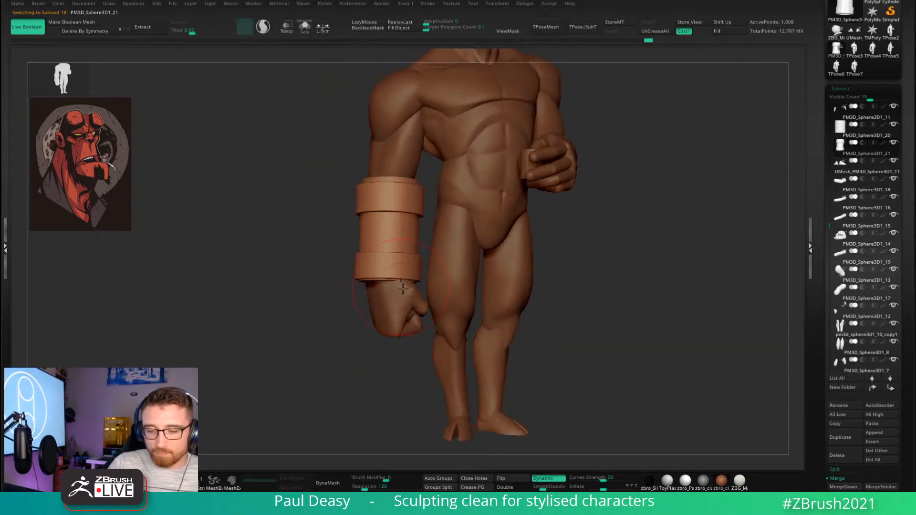
{"action": "key", "text": "space"}
{"action": "key", "text": "bracketleft"}
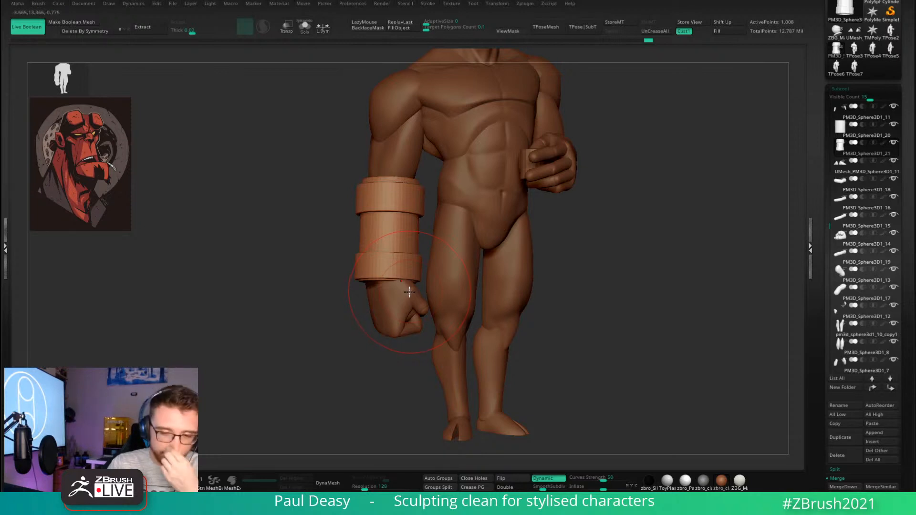
{"action": "left_click_drag", "start_coordinate": [410, 290], "coordinate": [411, 285]}
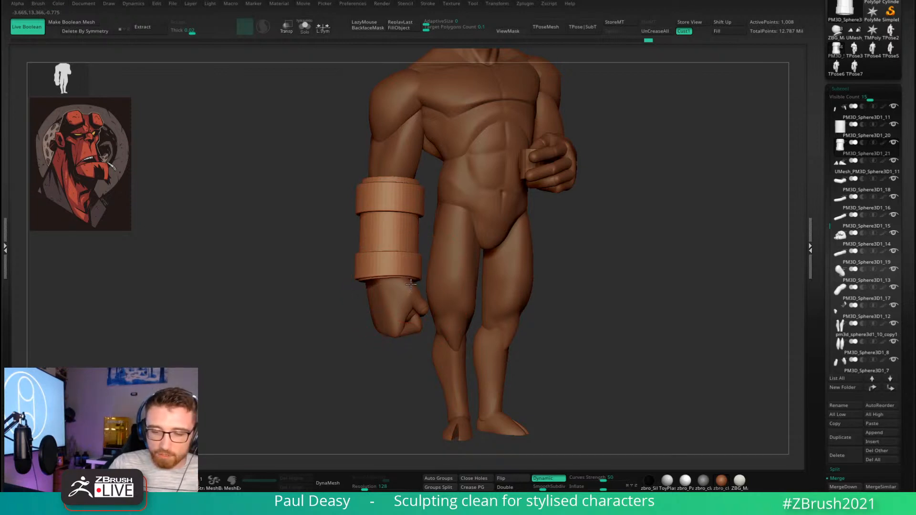
{"action": "key", "text": "ctrl+z"}
Check the stone forearm's alignment with the upper arm and fist from the side and front.
{"action": "right_click", "coordinate": [378, 345]}
{"action": "right_click_drag", "start_coordinate": [381, 318], "coordinate": [417, 280]}
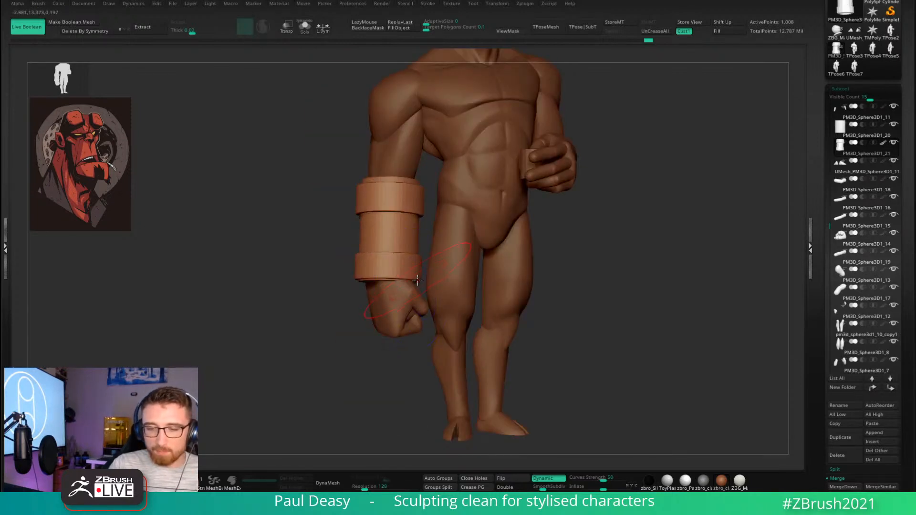
{"action": "key", "text": "w"}
{"action": "right_click_drag", "start_coordinate": [401, 163], "coordinate": [419, 164]}
{"action": "left_click_drag", "start_coordinate": [419, 164], "coordinate": [420, 164]}
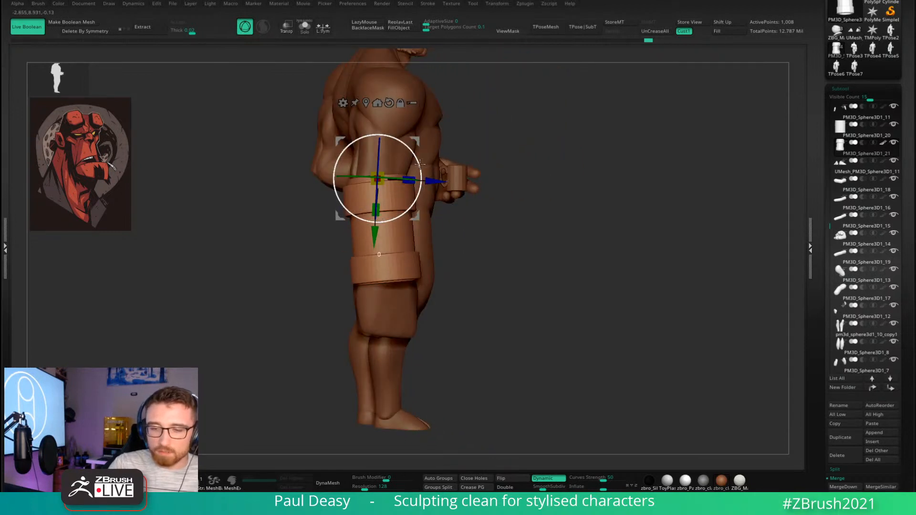
{"action": "right_click_drag", "start_coordinate": [419, 164], "coordinate": [411, 164]}
{"action": "left_click_drag", "start_coordinate": [412, 164], "coordinate": [359, 166], "text": "alt"}
{"action": "right_click_drag", "start_coordinate": [362, 165], "coordinate": [424, 179]}
{"action": "left_click_drag", "start_coordinate": [414, 227], "coordinate": [397, 218], "text": "alt"}
{"action": "key", "text": "q"}
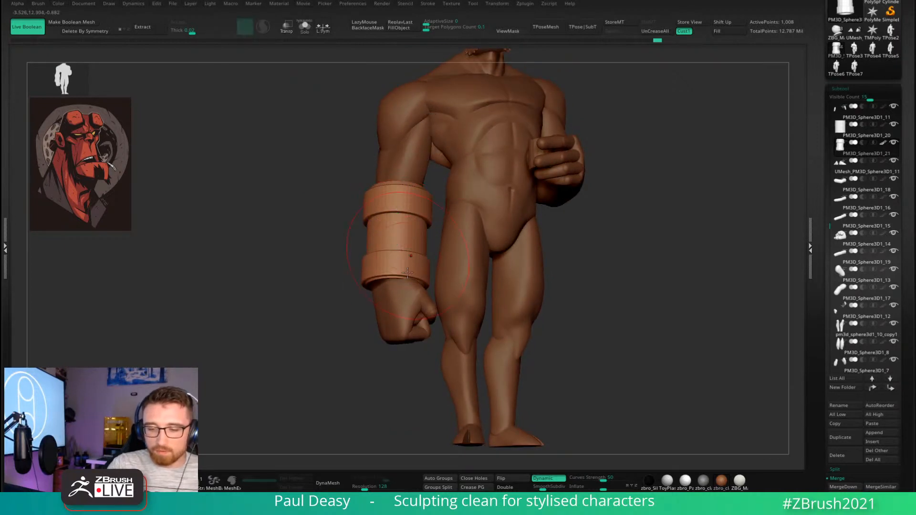
{"action": "mouse_move", "coordinate": [407, 273]}
{"action": "right_mouse_down"}
{"action": "mouse_move", "coordinate": [415, 299]}
{"action": "mouse_move", "coordinate": [412, 262]}
{"action": "mouse_move", "coordinate": [410, 282]}
{"action": "right_mouse_up"}
Select the clenched fist subtool and examine the proportions of the whole figure from the front.
{"action": "left_click", "coordinate": [416, 262], "text": "alt"}
{"action": "key", "text": "w"}
{"action": "key", "text": "q"}
{"action": "right_click_drag", "start_coordinate": [611, 290], "coordinate": [599, 275], "text": "ctrl"}
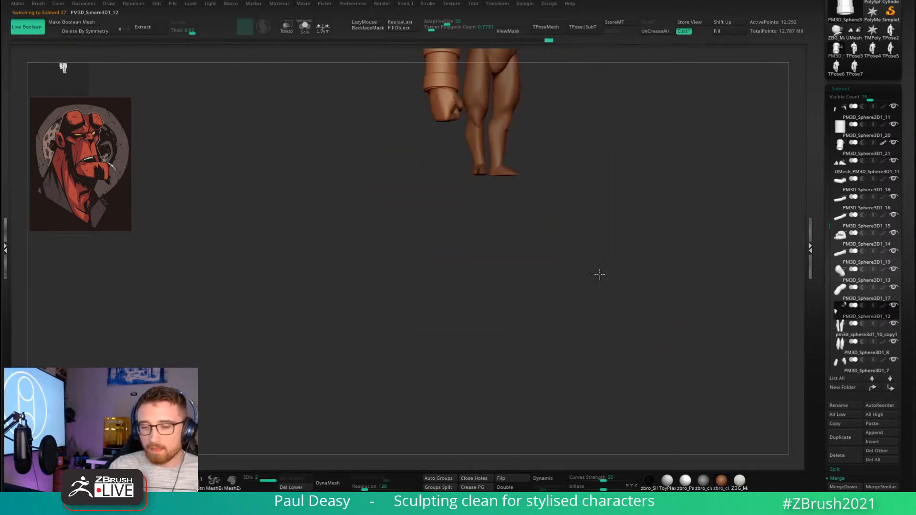
{"action": "key", "text": "f"}
{"action": "key", "text": "space"}
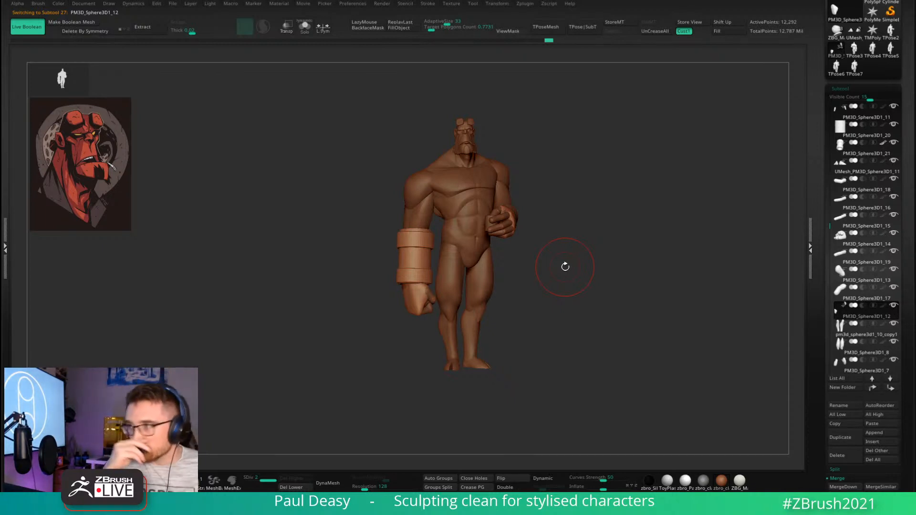
{"action": "right_click_drag", "start_coordinate": [593, 229], "coordinate": [583, 227]}
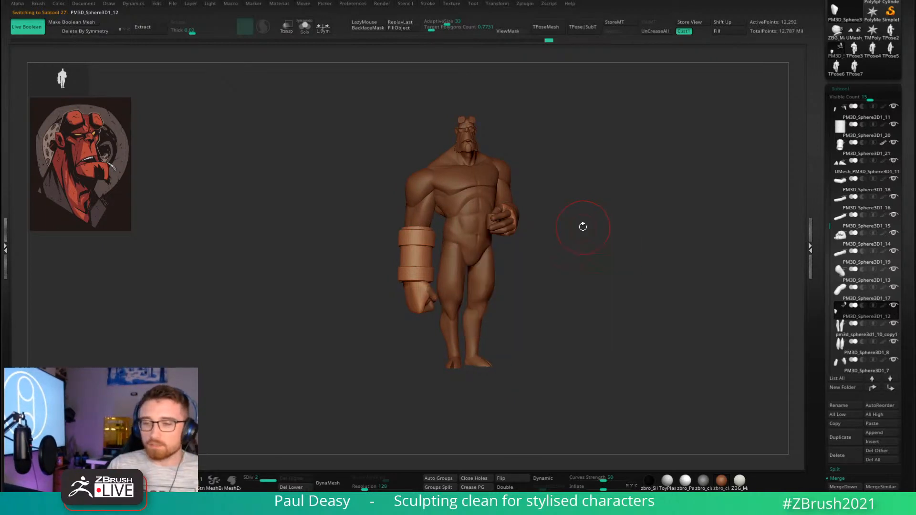
{"action": "right_click_drag", "start_coordinate": [544, 145], "coordinate": [533, 155], "text": "alt"}
{"action": "right_click_drag", "start_coordinate": [402, 248], "coordinate": [598, 205], "text": "ctrl"}
{"action": "right_click_drag", "start_coordinate": [628, 242], "coordinate": [612, 245], "text": "alt"}
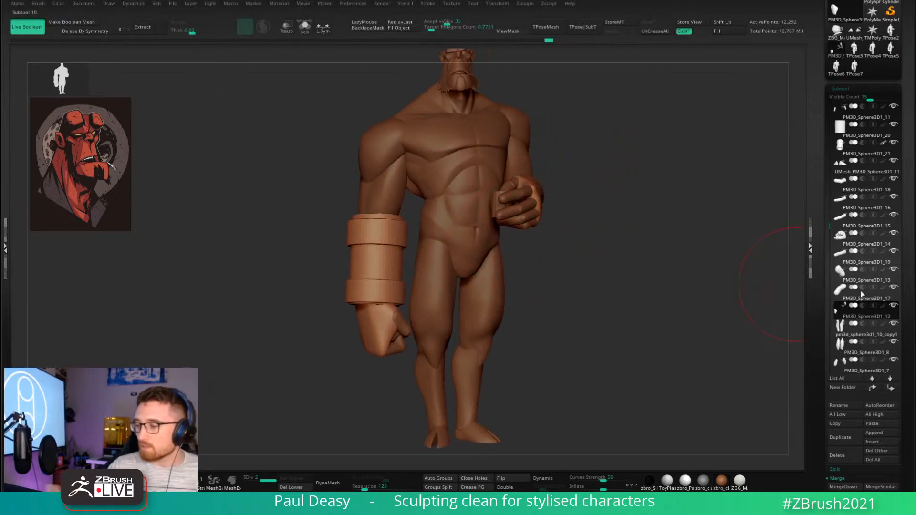
Turn off polypaint display on all subtools.
{"action": "left_click", "coordinate": [882, 307], "text": "shift"}
{"action": "left_click", "coordinate": [883, 307], "text": "shift"}
{"action": "right_click_drag", "start_coordinate": [602, 301], "coordinate": [601, 282], "text": "alt"}
{"action": "right_click", "coordinate": [574, 256]}
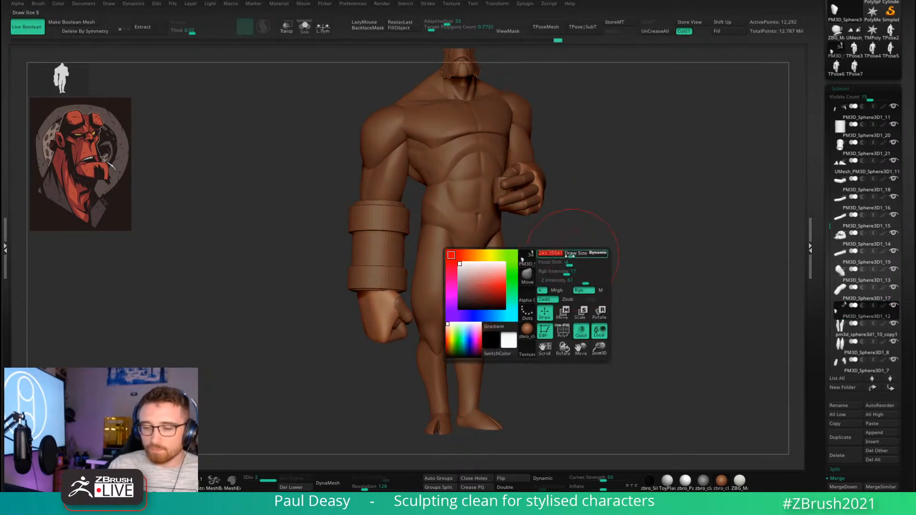
Create a combined TPose mesh of the figure and mask everything except the clenched fist below the stone forearm.
{"action": "mouse_move", "coordinate": [478, 300]}
{"action": "right_mouse_down", "text": "alt"}
{"action": "mouse_move", "coordinate": [553, 298]}
{"action": "mouse_move", "coordinate": [573, 277]}
{"action": "mouse_move", "coordinate": [510, 278]}
{"action": "mouse_move", "coordinate": [482, 290]}
{"action": "mouse_move", "coordinate": [509, 210]}
{"action": "mouse_move", "coordinate": [484, 217]}
{"action": "mouse_move", "coordinate": [479, 179]}
{"action": "mouse_move", "coordinate": [544, 178]}
{"action": "right_mouse_up", "text": "alt"}
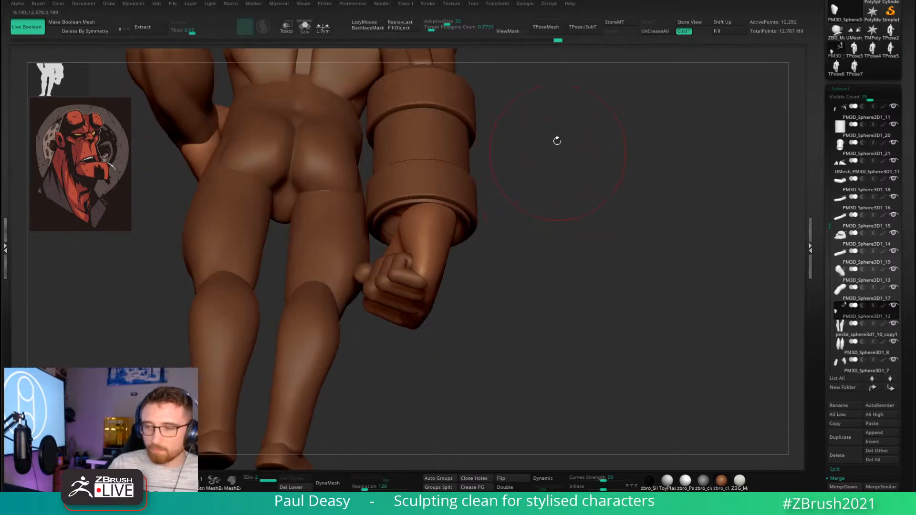
{"action": "left_click", "coordinate": [555, 27]}
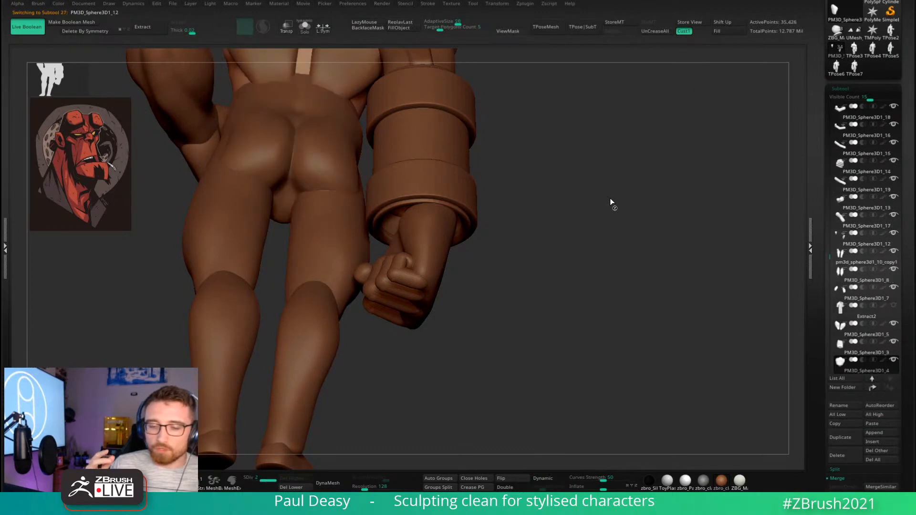
{"action": "left_click", "coordinate": [425, 224], "text": "ctrl+shift"}
{"action": "left_click_drag", "start_coordinate": [493, 244], "coordinate": [497, 237]}
{"action": "left_click_drag", "start_coordinate": [497, 237], "coordinate": [548, 239], "text": "ctrl+shift"}
{"action": "left_click", "coordinate": [411, 280], "text": "ctrl+shift"}
{"action": "left_click", "coordinate": [367, 283], "text": "ctrl+shift"}
{"action": "left_click", "coordinate": [500, 265], "text": "ctrl"}
{"action": "left_click", "coordinate": [521, 260], "text": "ctrl+shift"}
{"action": "left_click_drag", "start_coordinate": [171, 334], "coordinate": [256, 68], "text": "ctrl"}
{"action": "left_click_drag", "start_coordinate": [496, 208], "coordinate": [579, 248]}
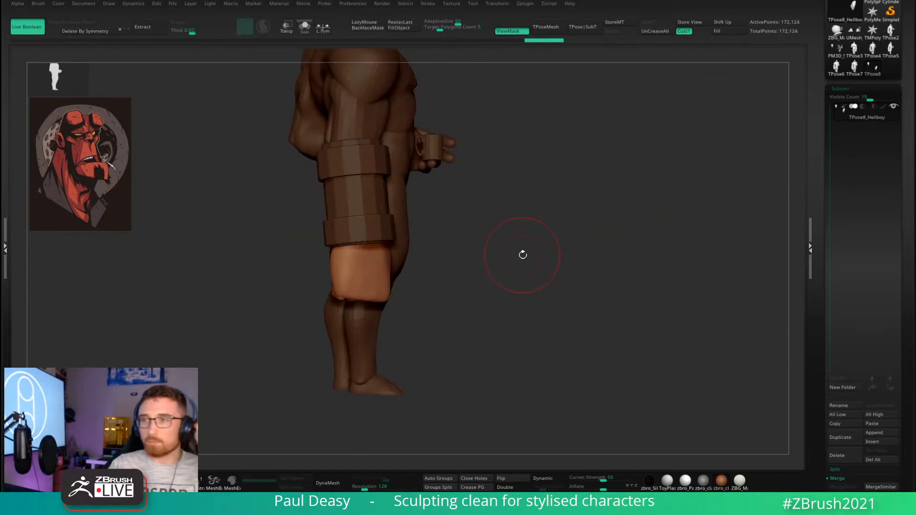
Place the gizmo pivot at the wrist of the clenched fist and adjust the fist slightly along the X axis.
{"action": "left_click_drag", "start_coordinate": [523, 255], "coordinate": [546, 237]}
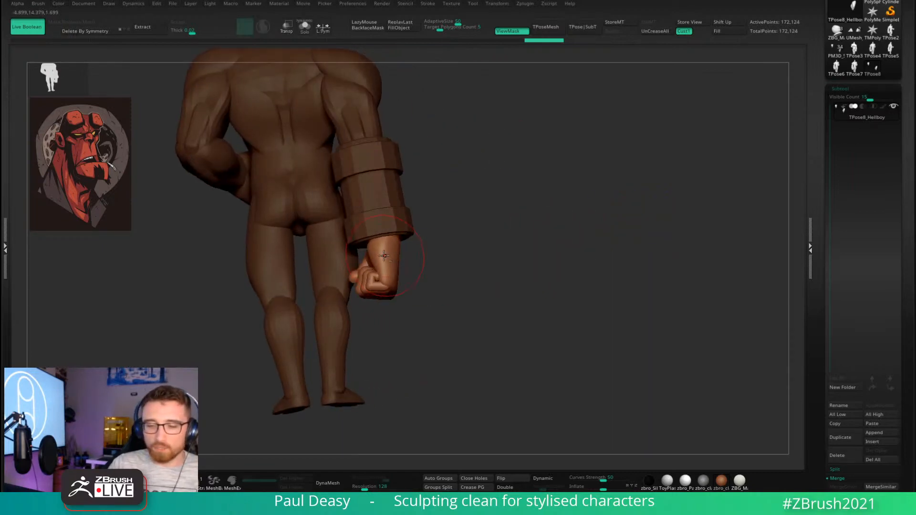
{"action": "mouse_move", "coordinate": [381, 255]}
{"action": "left_mouse_down", "text": "alt"}
{"action": "mouse_move", "coordinate": [450, 253]}
{"action": "mouse_move", "coordinate": [373, 261]}
{"action": "left_mouse_up", "text": "alt"}
{"action": "mouse_move", "coordinate": [372, 261]}
{"action": "right_mouse_down"}
{"action": "mouse_move", "coordinate": [372, 225]}
{"action": "mouse_move", "coordinate": [408, 243]}
{"action": "right_mouse_up"}
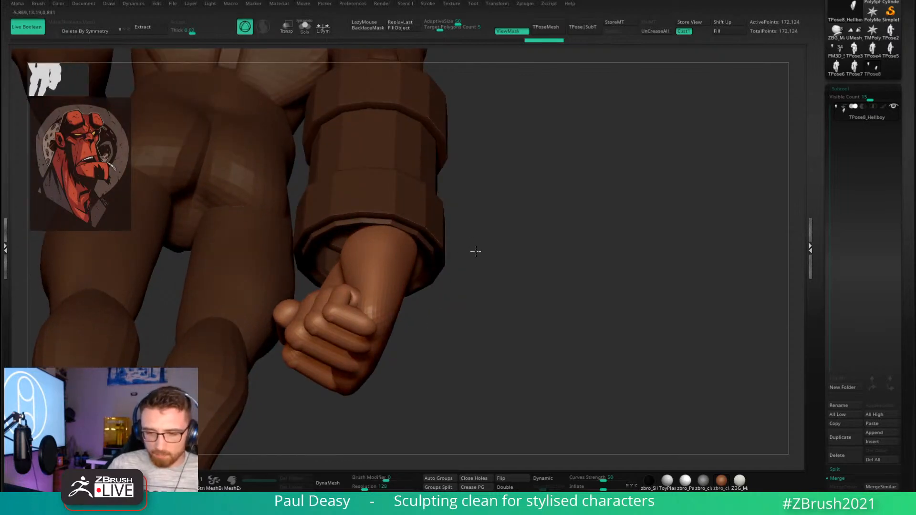
{"action": "left_click_drag", "start_coordinate": [469, 257], "coordinate": [366, 256]}
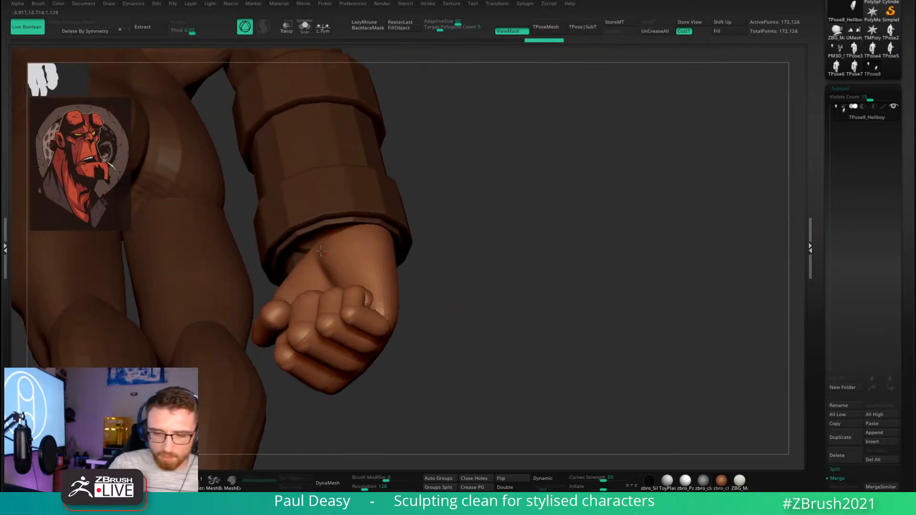
{"action": "key", "text": "w"}
{"action": "left_click", "coordinate": [316, 248], "text": "alt"}
{"action": "right_click_drag", "start_coordinate": [360, 241], "coordinate": [363, 240]}
{"action": "left_click_drag", "start_coordinate": [358, 252], "coordinate": [350, 251], "text": "alt"}
{"action": "left_click_drag", "start_coordinate": [306, 223], "coordinate": [283, 213]}
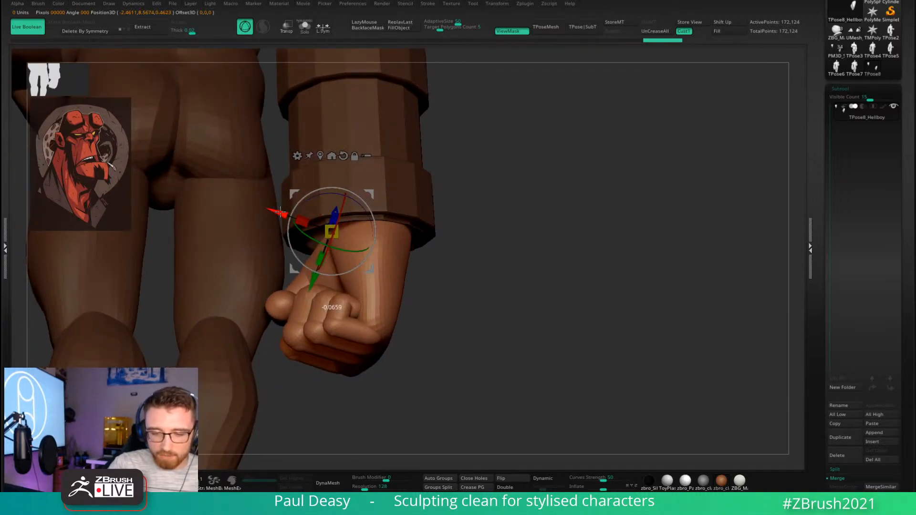
{"action": "key", "text": "q"}
Reset the gizmo's orientation, then rotate the clenched fist slightly and shift it outward, away from the thigh, from the front.
{"action": "left_click_drag", "start_coordinate": [487, 241], "coordinate": [416, 236]}
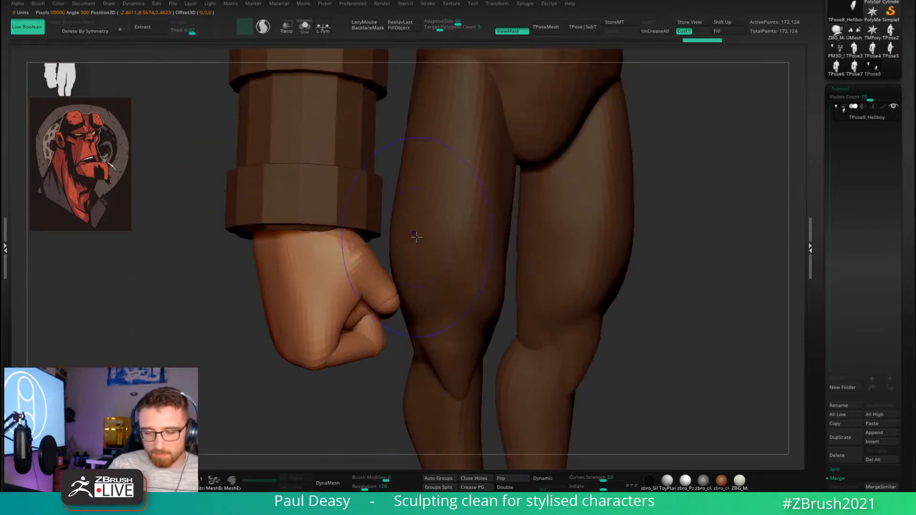
{"action": "left_click_drag", "start_coordinate": [674, 265], "coordinate": [666, 261], "text": "alt"}
{"action": "key", "text": "space"}
{"action": "key", "text": "w"}
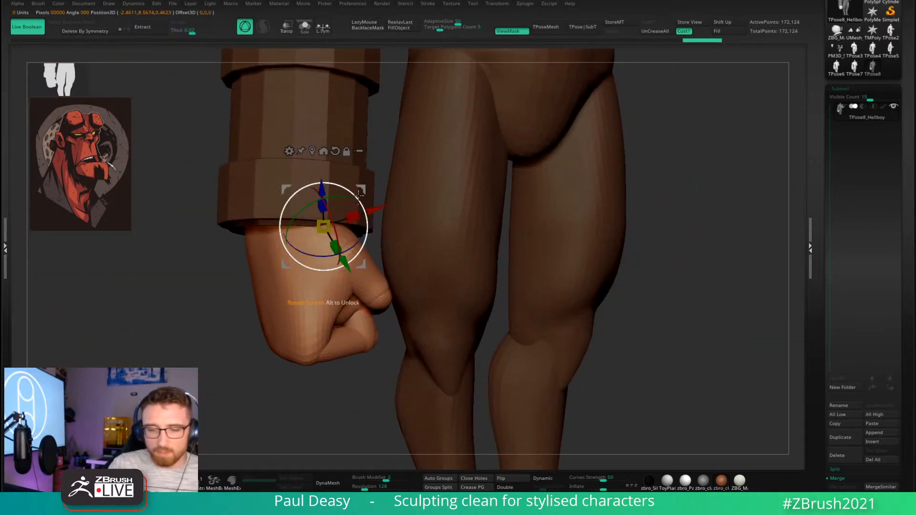
{"action": "left_click", "coordinate": [335, 151]}
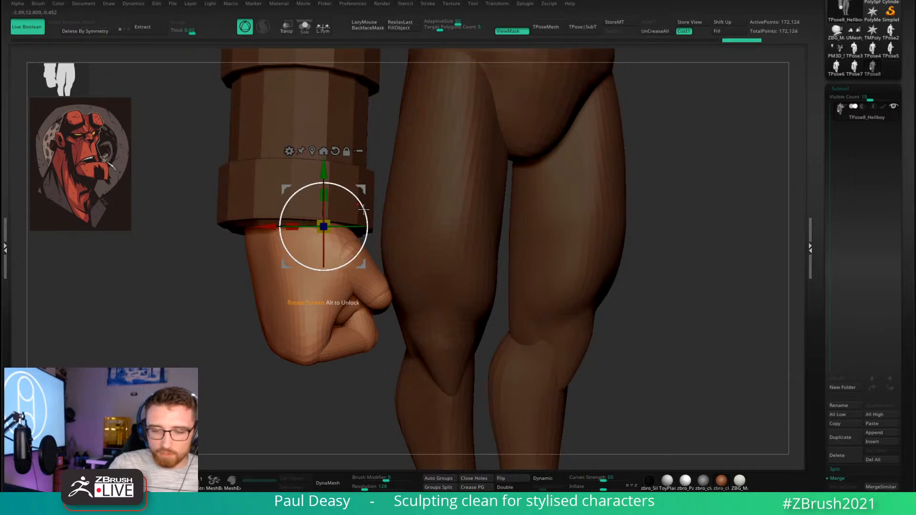
{"action": "left_click_drag", "start_coordinate": [363, 208], "coordinate": [359, 191]}
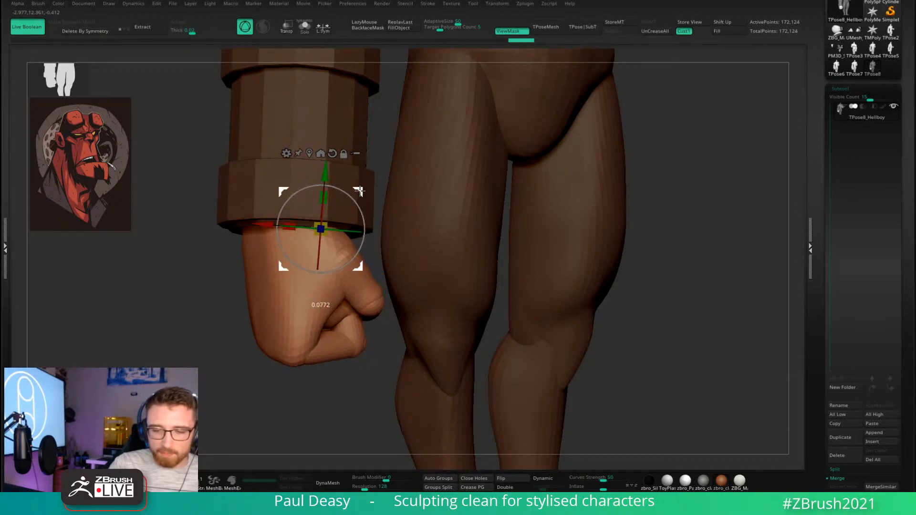
{"action": "key", "text": "q"}
{"action": "key", "text": "w"}
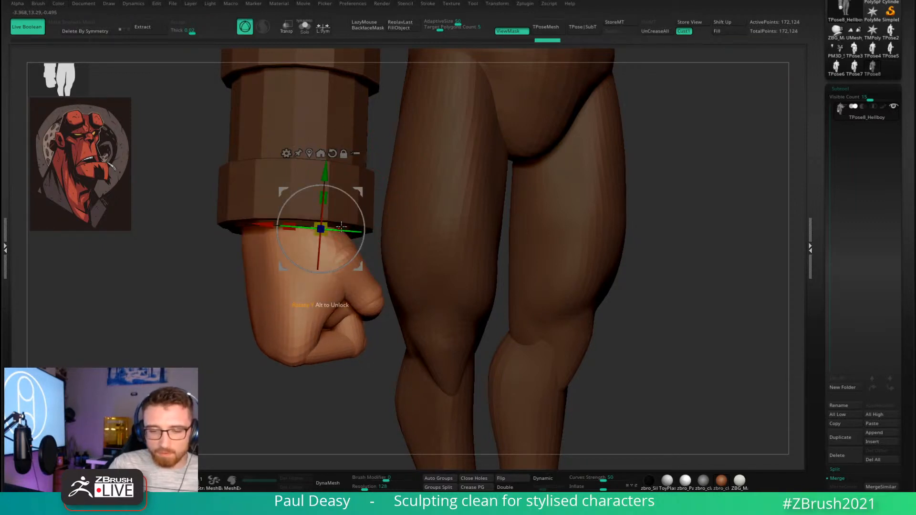
Check the repositioned fist against the whole figure and transfer the combined mesh's pose back to the original subtools.
{"action": "key", "text": "q"}
{"action": "right_click_drag", "start_coordinate": [341, 224], "coordinate": [358, 219]}
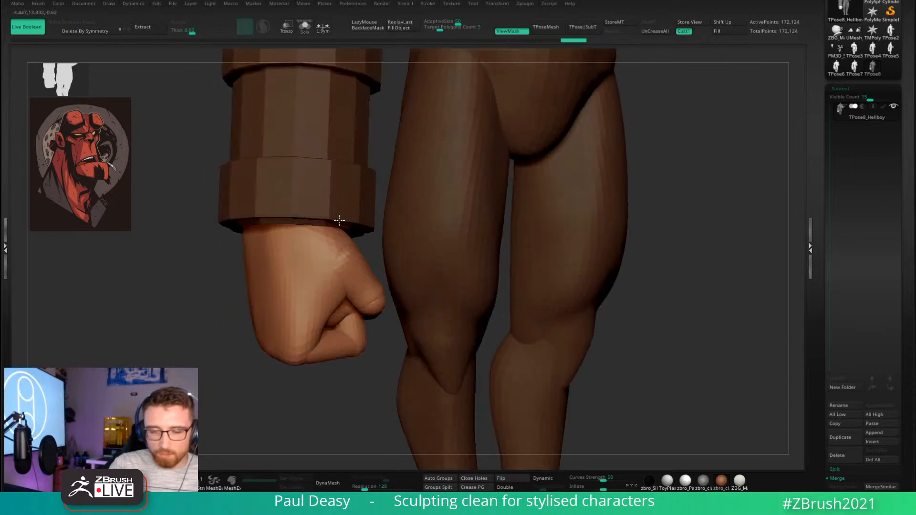
{"action": "right_click", "coordinate": [615, 241]}
{"action": "right_click_drag", "start_coordinate": [701, 243], "coordinate": [621, 250], "text": "ctrl"}
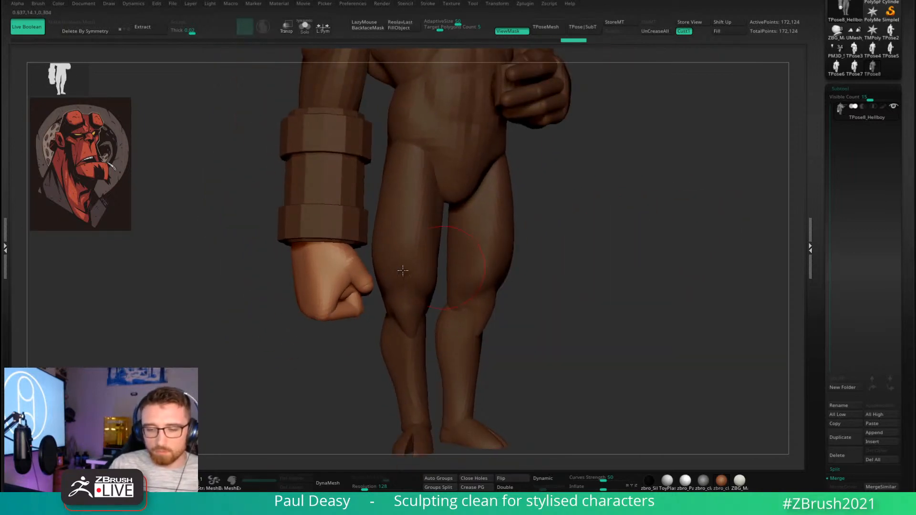
{"action": "right_click_drag", "start_coordinate": [343, 254], "coordinate": [382, 272], "text": "ctrl"}
{"action": "key", "text": "w"}
{"action": "key", "text": "q"}
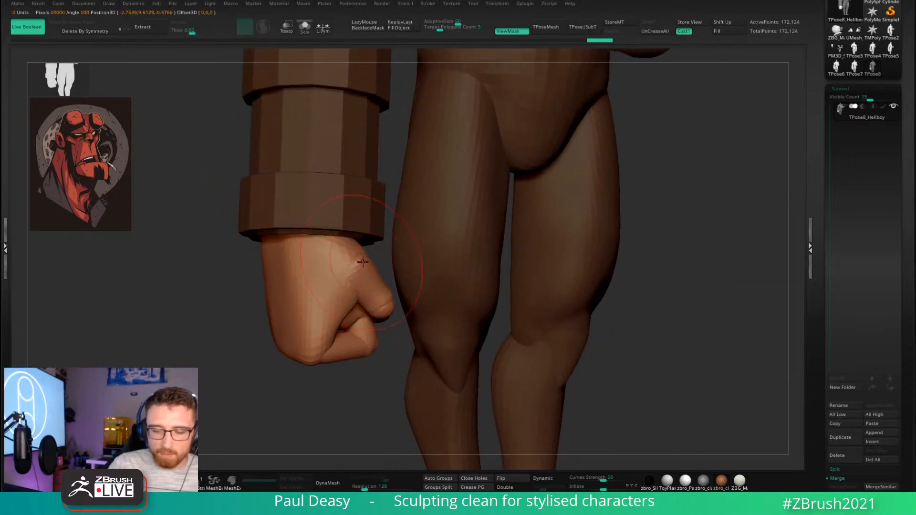
{"action": "mouse_move", "coordinate": [675, 250]}
{"action": "right_mouse_down", "text": "ctrl"}
{"action": "mouse_move", "coordinate": [570, 214]}
{"action": "mouse_move", "coordinate": [578, 286]}
{"action": "right_mouse_up", "text": "ctrl"}
{"action": "right_click", "coordinate": [575, 220]}
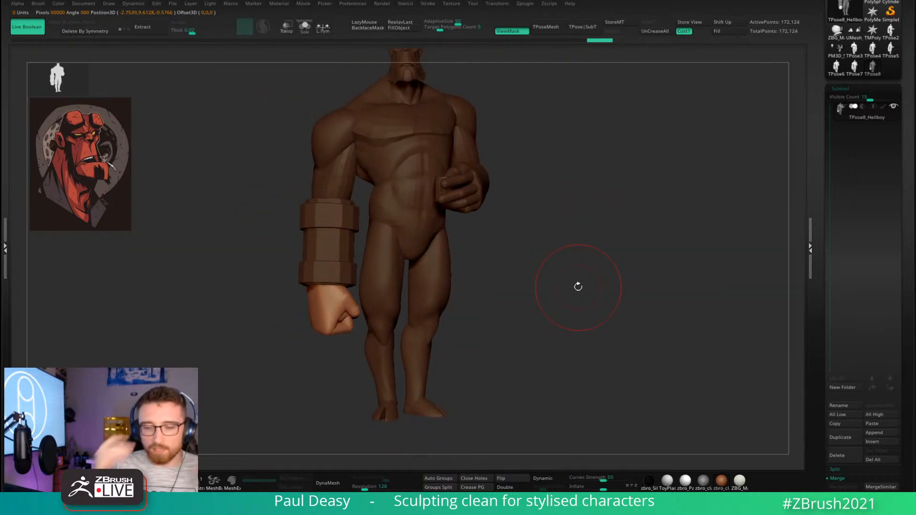
{"action": "mouse_move", "coordinate": [548, 224]}
{"action": "right_mouse_down", "text": "alt"}
{"action": "mouse_move", "coordinate": [540, 246]}
{"action": "mouse_move", "coordinate": [557, 224]}
{"action": "right_mouse_up", "text": "alt"}
{"action": "right_click", "coordinate": [539, 245]}
{"action": "left_click", "coordinate": [587, 26]}
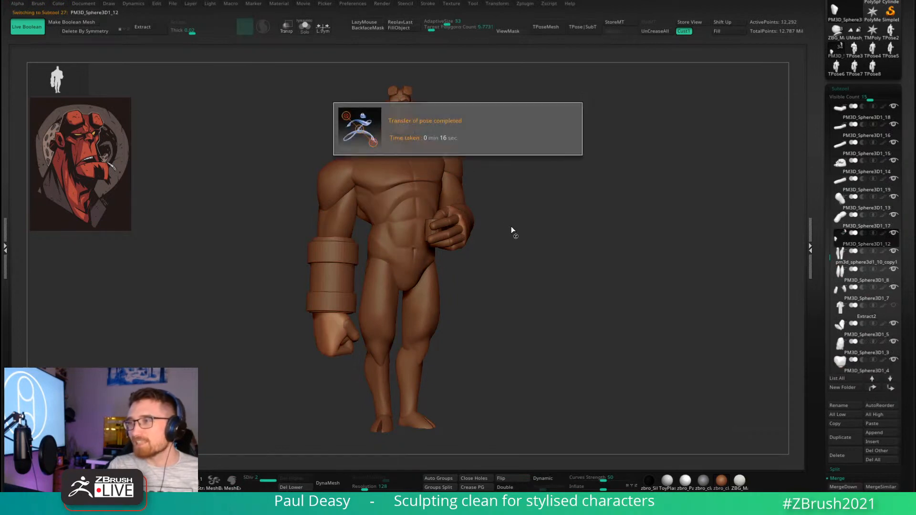
Examine the full-resolution figure's updated pose from the front and side, including the stone forearm, fist and torso.
{"action": "right_click", "coordinate": [515, 216]}
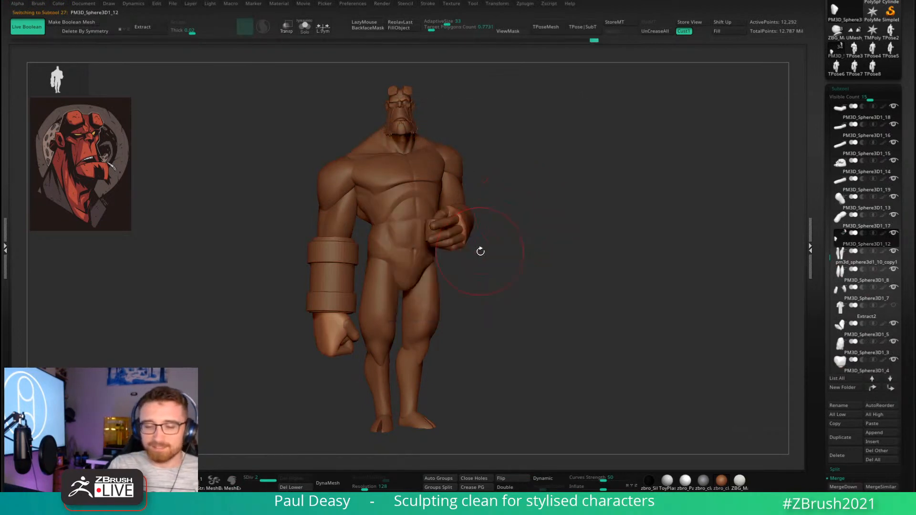
{"action": "right_click_drag", "start_coordinate": [503, 226], "coordinate": [508, 224], "text": "alt"}
{"action": "right_click", "coordinate": [507, 224]}
{"action": "right_click_drag", "start_coordinate": [560, 237], "coordinate": [574, 240], "text": "alt"}
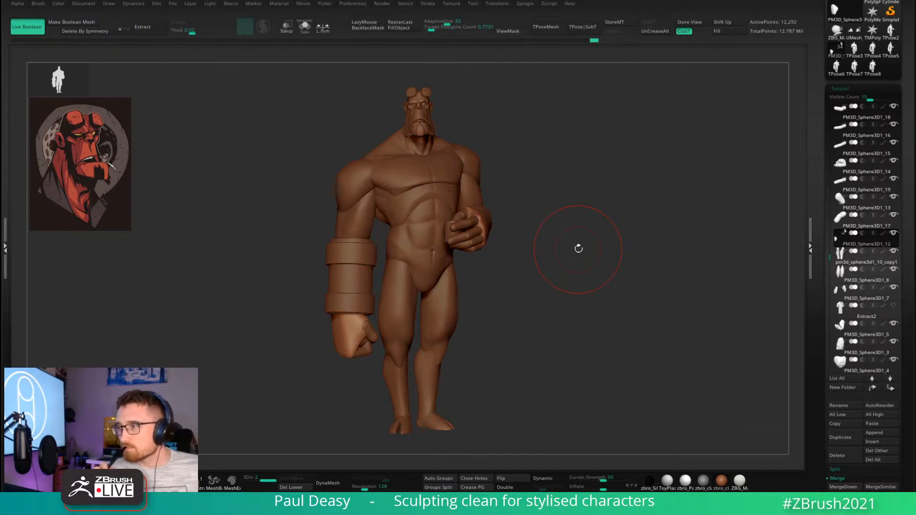
{"action": "mouse_move", "coordinate": [552, 238]}
{"action": "right_mouse_down"}
{"action": "mouse_move", "coordinate": [556, 252]}
{"action": "mouse_move", "coordinate": [563, 226]}
{"action": "right_mouse_up"}
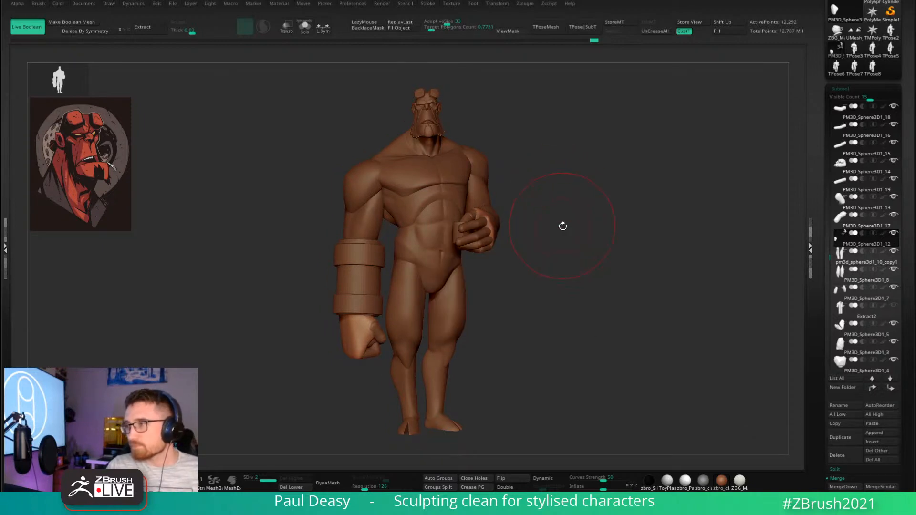
{"action": "key", "text": "space"}
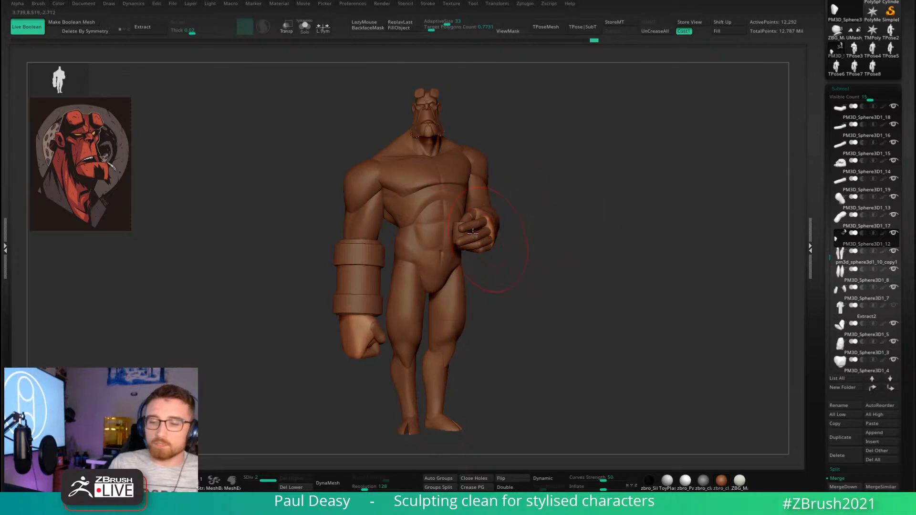
{"action": "right_click_drag", "start_coordinate": [501, 260], "coordinate": [492, 249], "text": "alt"}
{"action": "right_click_drag", "start_coordinate": [349, 246], "coordinate": [372, 238]}
{"action": "mouse_move", "coordinate": [383, 180]}
{"action": "right_mouse_down", "text": "ctrl"}
{"action": "mouse_move", "coordinate": [334, 162]}
{"action": "mouse_move", "coordinate": [465, 158]}
{"action": "right_mouse_up", "text": "ctrl"}
Select the ribcage subtool and adjust its surface where it meets the armpit above the bent arm.
{"action": "left_click", "coordinate": [305, 167], "text": "alt"}
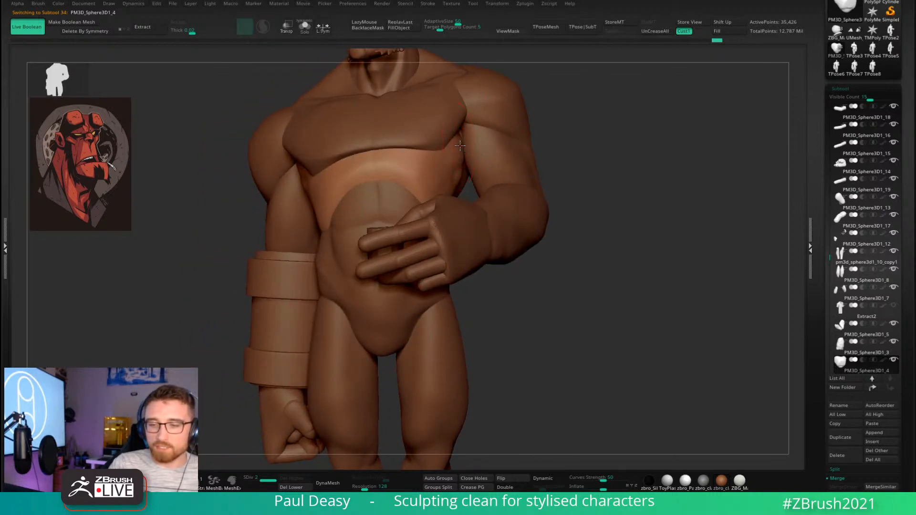
{"action": "key", "text": "ctrl+shift+z"}
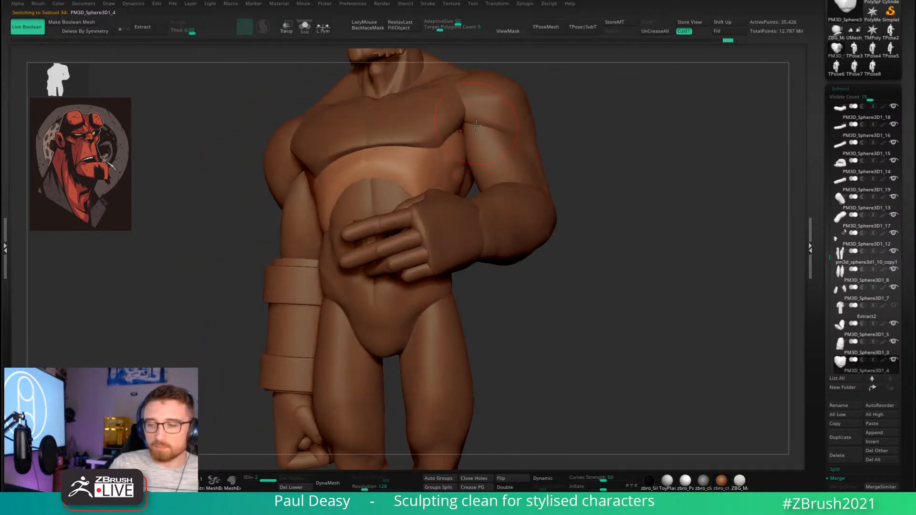
{"action": "right_click_drag", "start_coordinate": [486, 120], "coordinate": [455, 134]}
{"action": "left_click_drag", "start_coordinate": [455, 135], "coordinate": [478, 122]}
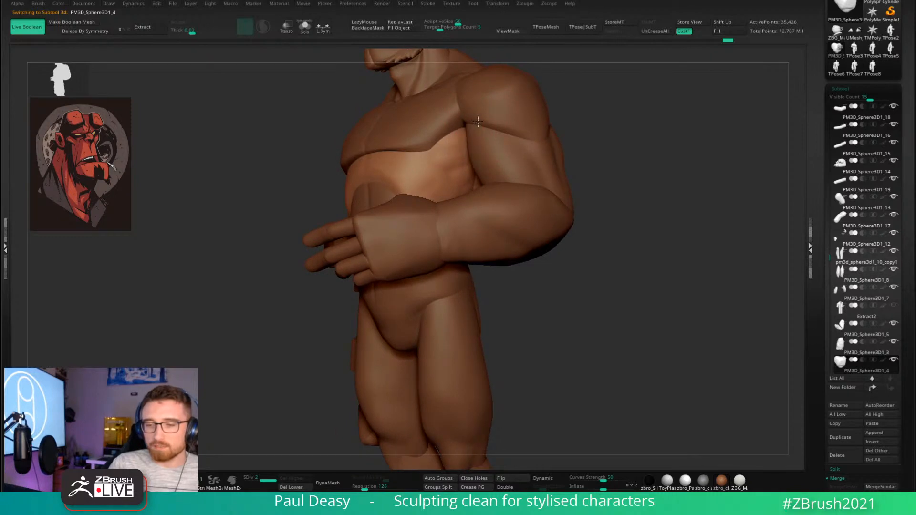
{"action": "mouse_move", "coordinate": [478, 122]}
{"action": "right_mouse_down"}
{"action": "mouse_move", "coordinate": [449, 139]}
{"action": "mouse_move", "coordinate": [472, 152]}
{"action": "mouse_move", "coordinate": [465, 125]}
{"action": "mouse_move", "coordinate": [556, 133]}
{"action": "mouse_move", "coordinate": [439, 167]}
{"action": "mouse_move", "coordinate": [412, 198]}
{"action": "mouse_move", "coordinate": [579, 198]}
{"action": "right_mouse_up"}
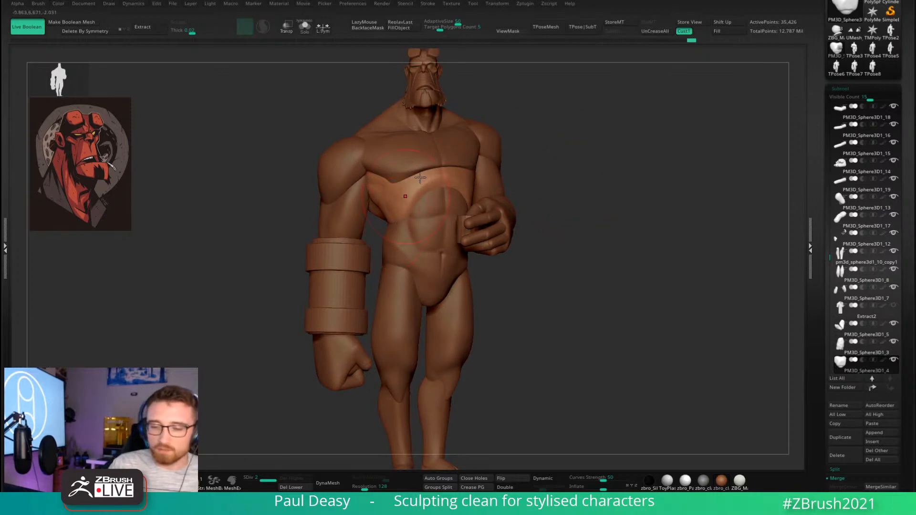
Select the chest subtool and refine its collarbone and shoulder transitions on both sides of the neck.
{"action": "left_click", "coordinate": [405, 149], "text": "alt"}
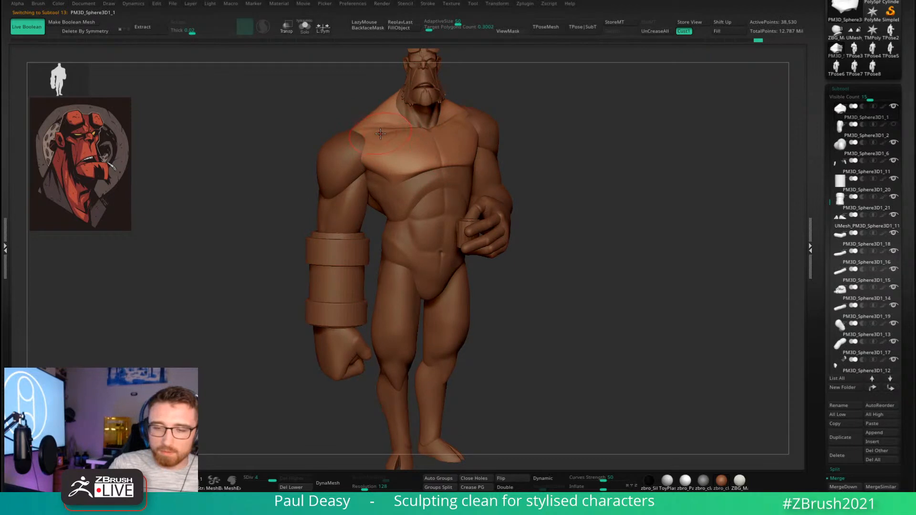
{"action": "right_click_drag", "start_coordinate": [380, 134], "coordinate": [376, 173], "text": "alt"}
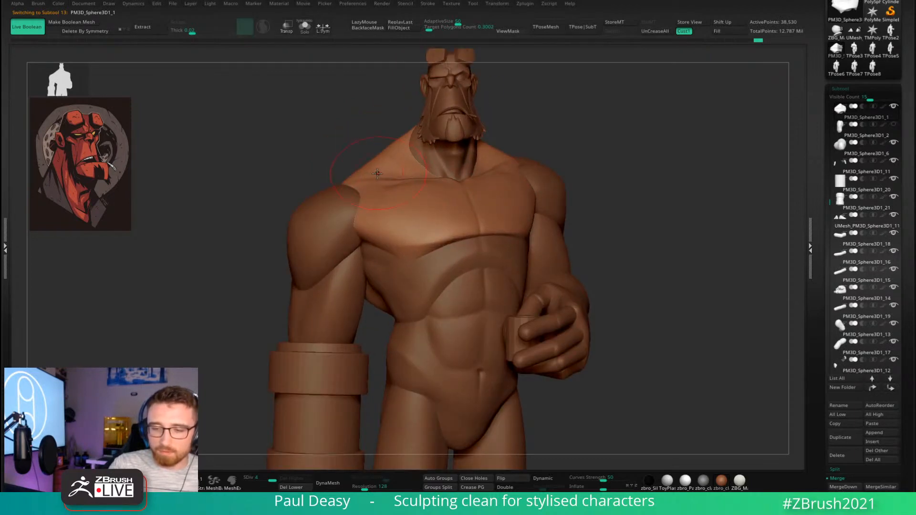
{"action": "key", "text": "space"}
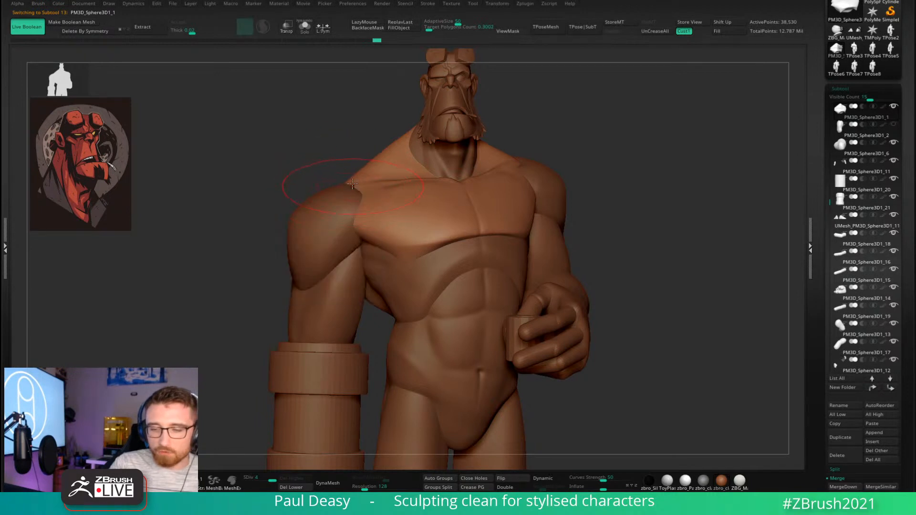
{"action": "left_click_drag", "start_coordinate": [578, 132], "coordinate": [544, 154]}
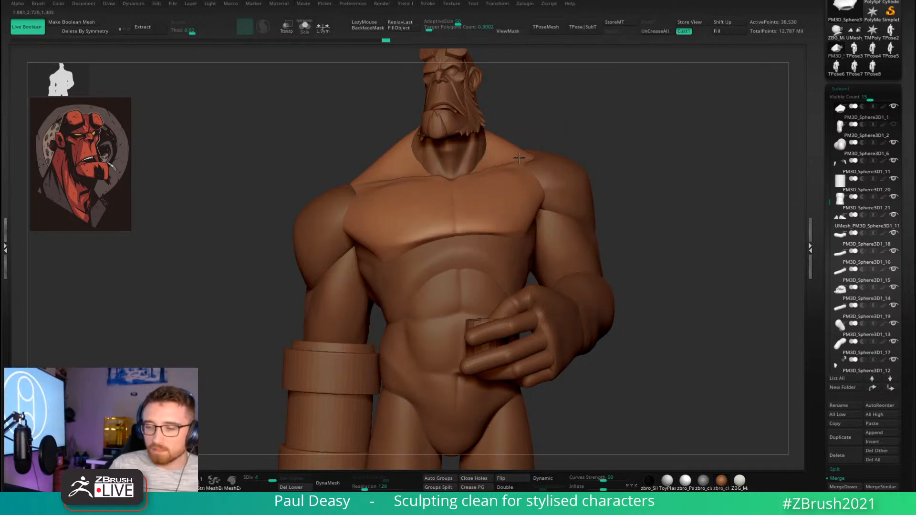
{"action": "left_click_drag", "start_coordinate": [493, 170], "coordinate": [496, 174]}
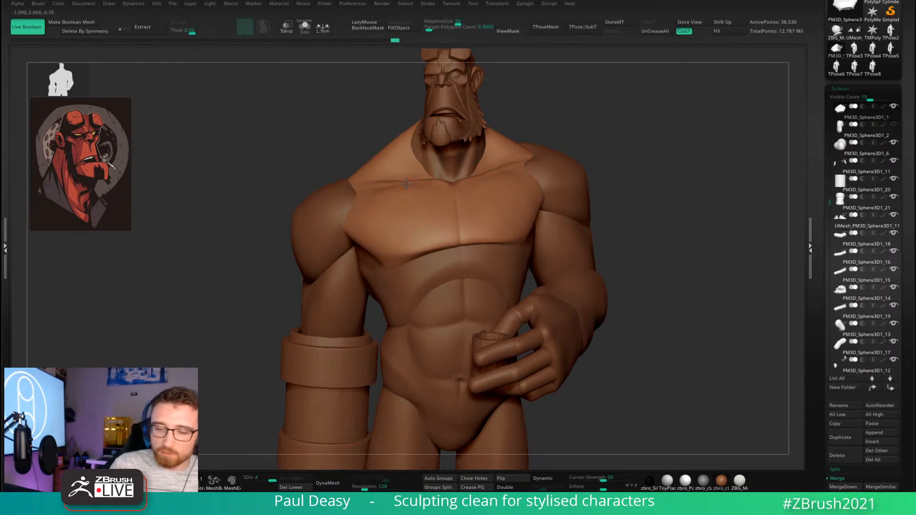
{"action": "left_click_drag", "start_coordinate": [638, 135], "coordinate": [636, 138]}
{"action": "key", "text": "space"}
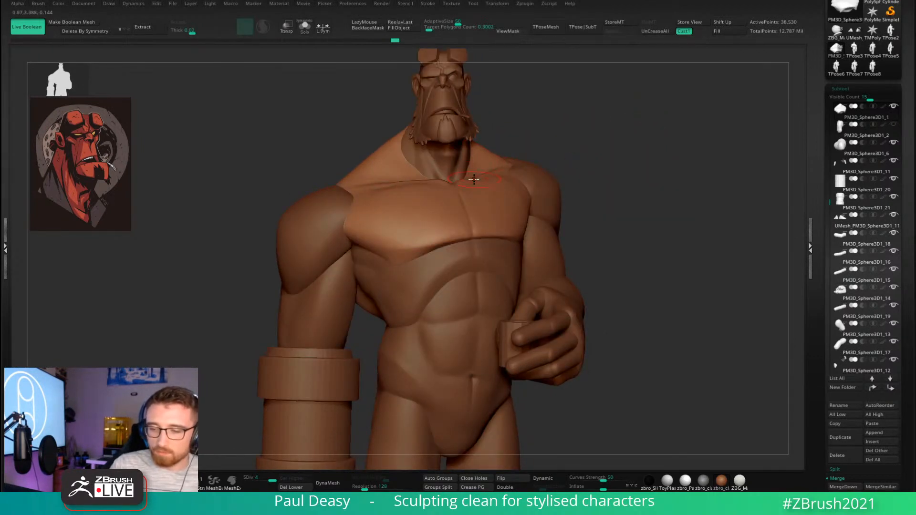
{"action": "key", "text": "ctrl"}
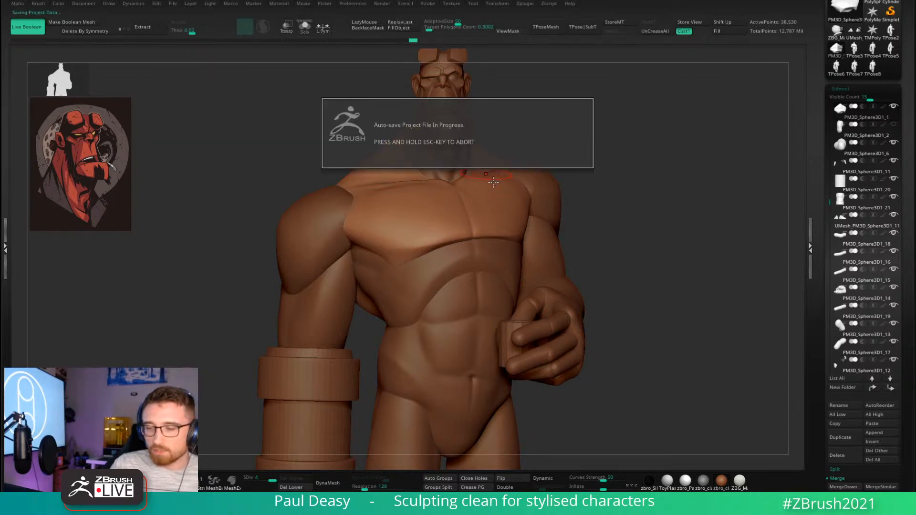
{"action": "key", "text": "space"}
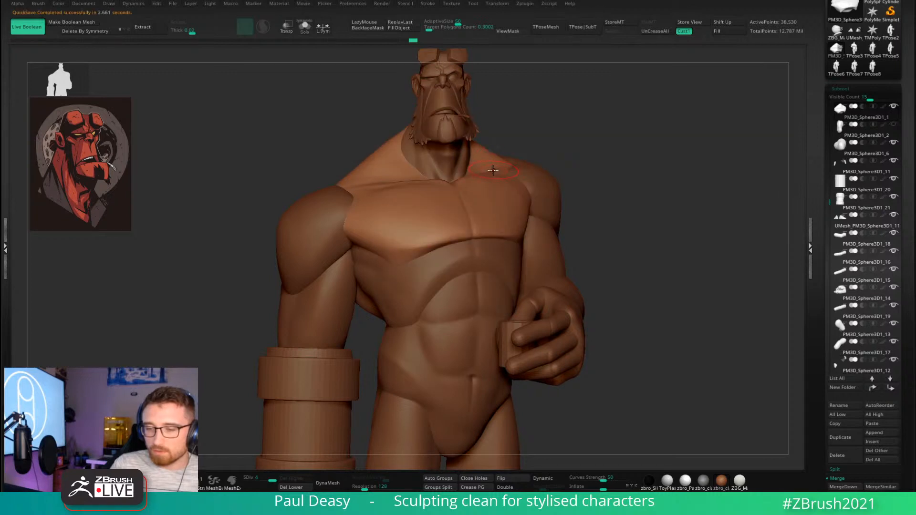
Lower the chest's subdivision level, reshape the collarbone area beside the bent arm's shoulder, and restore the highest level.
{"action": "right_click", "coordinate": [462, 182]}
{"action": "right_click_drag", "start_coordinate": [598, 164], "coordinate": [517, 183], "text": "ctrl"}
{"action": "key", "text": "shift+d"}
{"action": "key", "text": "shift+d"}
{"action": "key", "text": "space"}
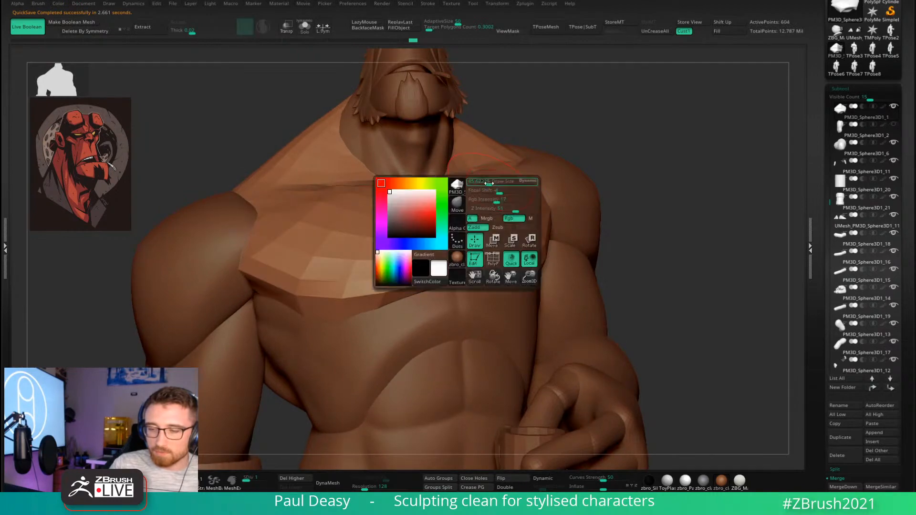
{"action": "key", "text": "d"}
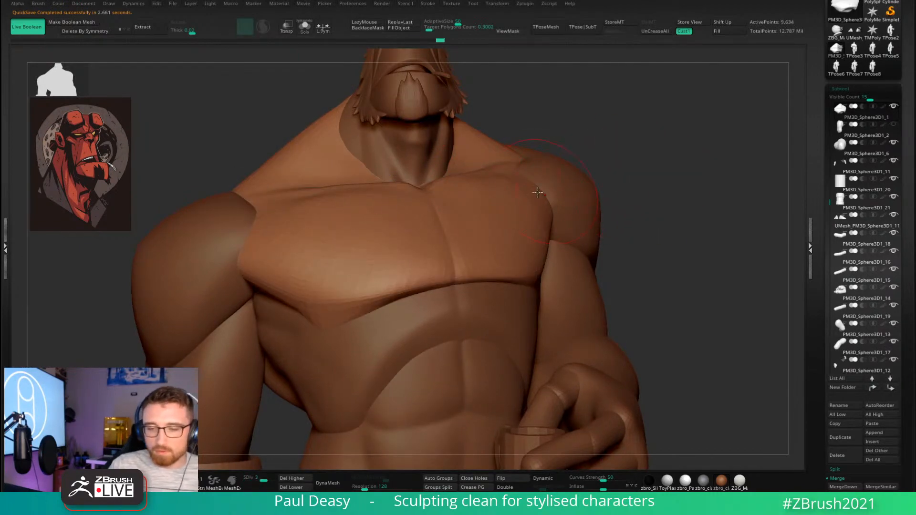
{"action": "right_click_drag", "start_coordinate": [665, 191], "coordinate": [564, 194], "text": "ctrl"}
{"action": "right_click", "coordinate": [564, 194]}
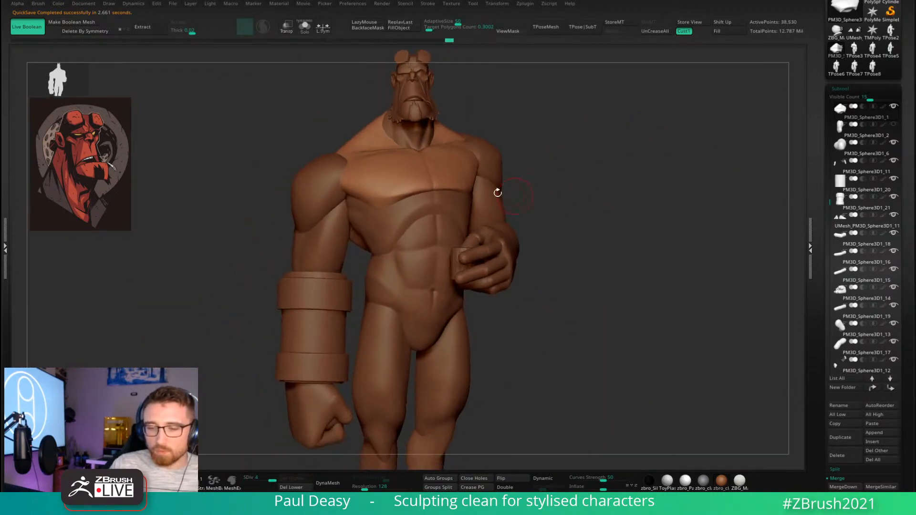
Lower the chest by two subdivision levels, smooth the upper pectoral and collarbone area, and return to the highest level.
{"action": "right_click_drag", "start_coordinate": [449, 161], "coordinate": [455, 136], "text": "ctrl"}
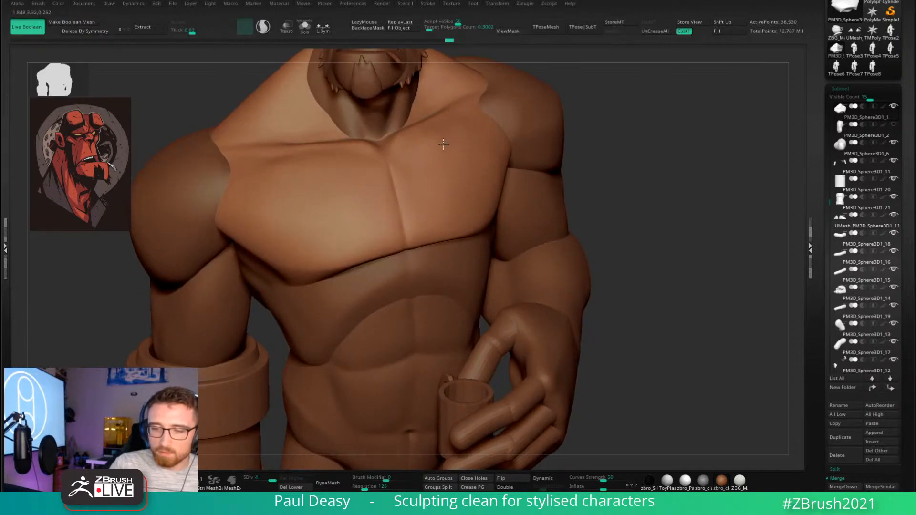
{"action": "key", "text": "shift+d"}
{"action": "key", "text": "shift+d"}
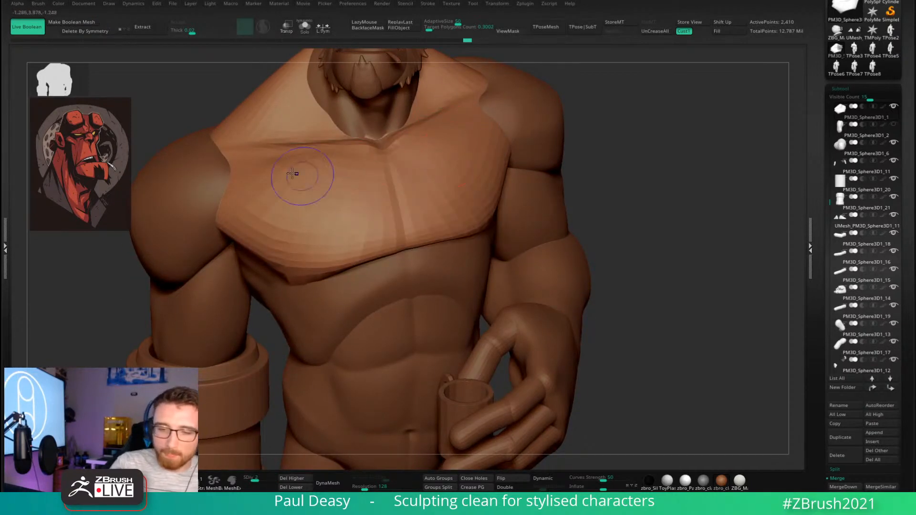
{"action": "key", "text": "d"}
{"action": "key", "text": "d"}
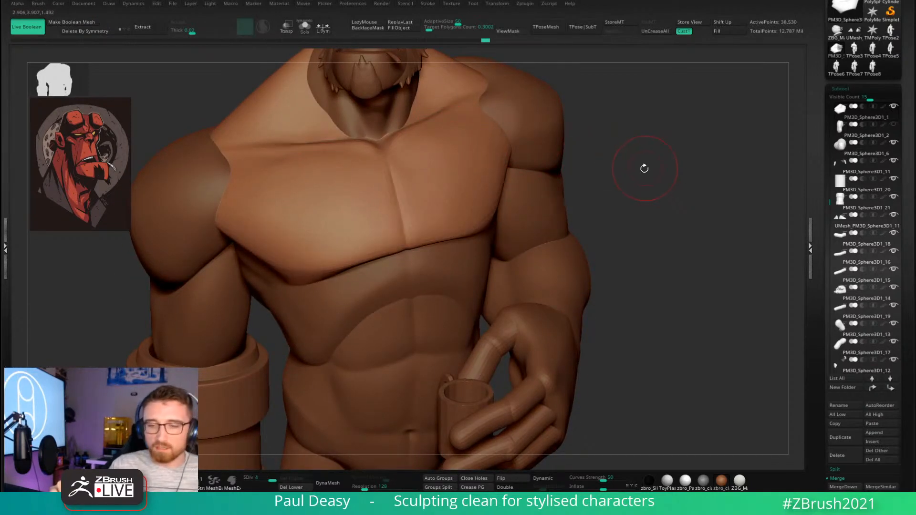
Refine the chest's collarbone and trapezius surfaces around the base of the neck at the highest subdivision level.
{"action": "right_click_drag", "start_coordinate": [644, 168], "coordinate": [352, 170]}
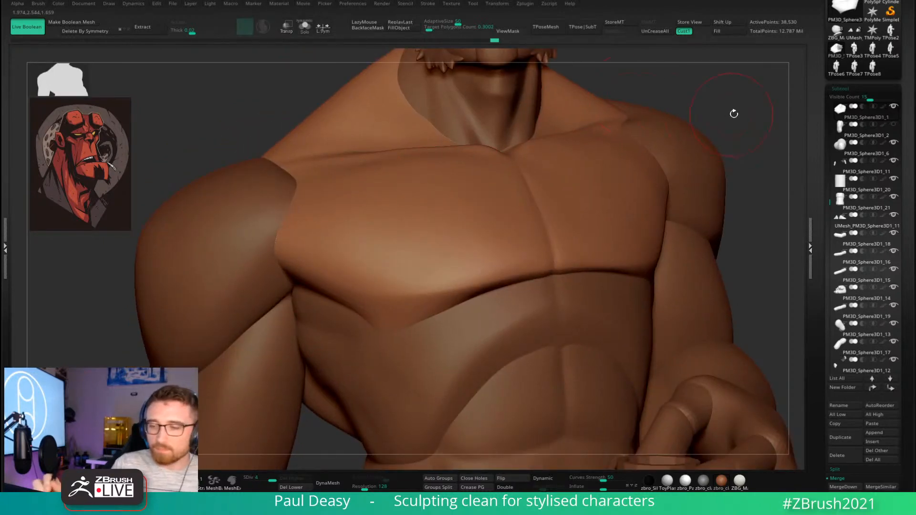
{"action": "right_click_drag", "start_coordinate": [732, 113], "coordinate": [419, 150]}
{"action": "key", "text": "space"}
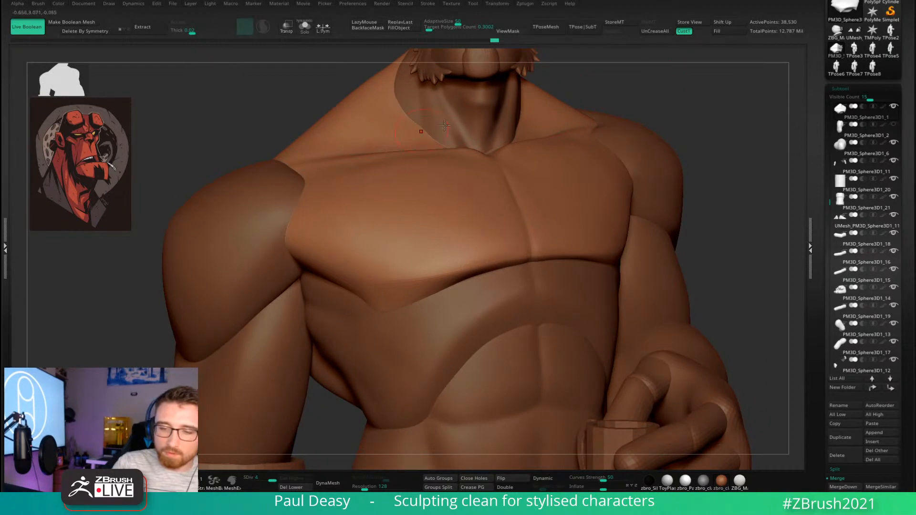
{"action": "right_click_drag", "start_coordinate": [682, 103], "coordinate": [479, 159], "text": "ctrl"}
Select the clenched fist subtool and examine its shape and placement relative to the stone forearm and thigh.
{"action": "right_click_drag", "start_coordinate": [599, 213], "coordinate": [629, 214], "text": "alt"}
{"action": "left_click", "coordinate": [357, 262], "text": "alt"}
{"action": "right_click_drag", "start_coordinate": [574, 282], "coordinate": [473, 284], "text": "alt"}
{"action": "right_click_drag", "start_coordinate": [354, 274], "coordinate": [429, 281], "text": "ctrl"}
{"action": "left_click", "coordinate": [369, 307], "text": "alt"}
{"action": "right_click_drag", "start_coordinate": [372, 307], "coordinate": [466, 258], "text": "alt"}
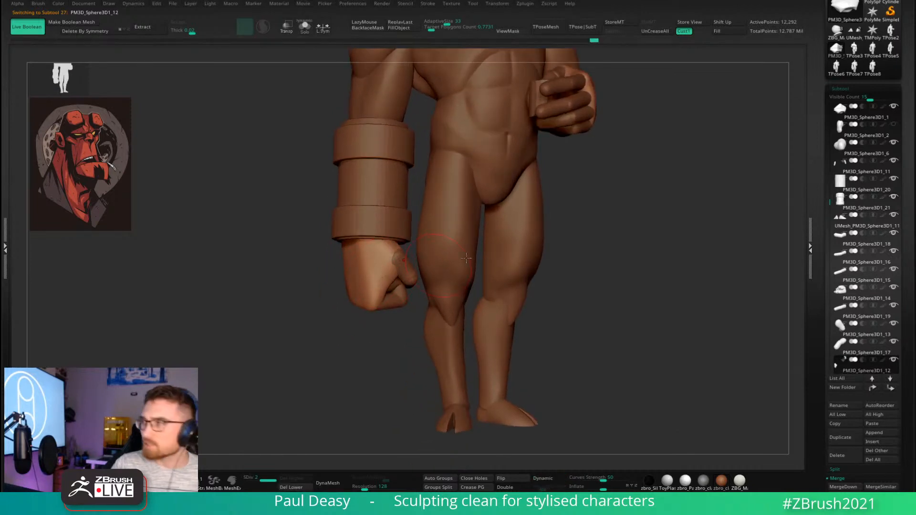
{"action": "key", "text": "super"}
{"action": "key", "text": "super"}
{"action": "right_click_drag", "start_coordinate": [547, 279], "coordinate": [641, 294]}
{"action": "mouse_move", "coordinate": [389, 283]}
{"action": "right_mouse_down", "text": "ctrl"}
{"action": "mouse_move", "coordinate": [364, 267]}
{"action": "mouse_move", "coordinate": [380, 288]}
{"action": "mouse_move", "coordinate": [367, 286]}
{"action": "mouse_move", "coordinate": [419, 252]}
{"action": "right_mouse_up", "text": "ctrl"}
{"action": "right_click_drag", "start_coordinate": [707, 307], "coordinate": [681, 271]}
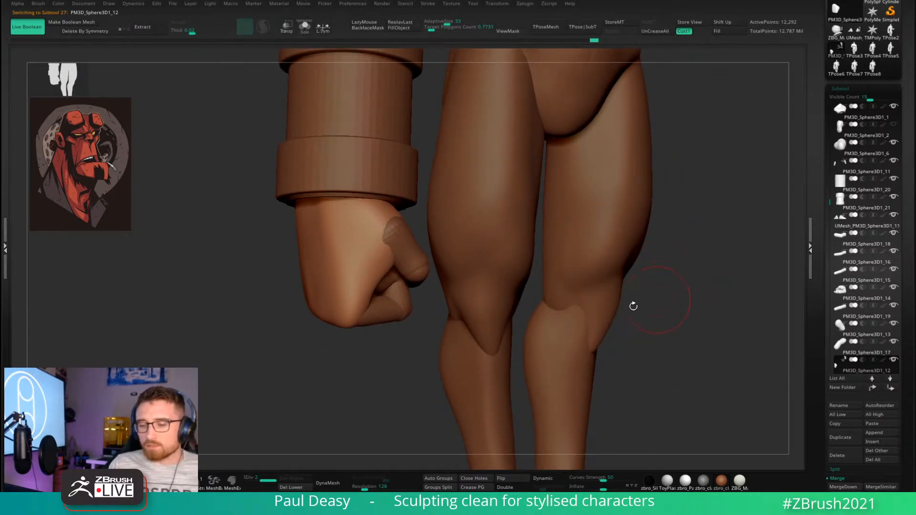
{"action": "right_click_drag", "start_coordinate": [391, 394], "coordinate": [394, 407], "text": "alt"}
{"action": "right_click_drag", "start_coordinate": [678, 275], "coordinate": [600, 244], "text": "ctrl"}
Insert a Cube3D mesh as a new subtool and move it up above the figure's head.
{"action": "right_click_drag", "start_coordinate": [601, 244], "coordinate": [597, 317], "text": "alt"}
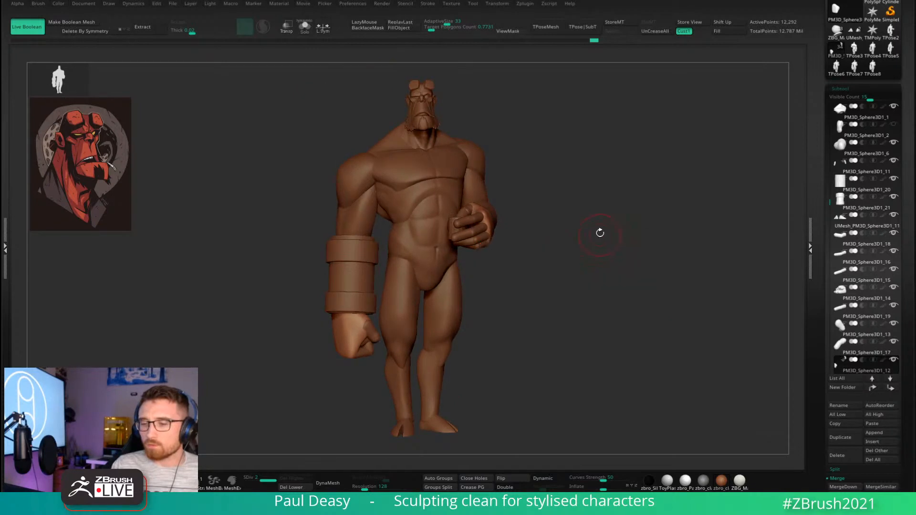
{"action": "right_click_drag", "start_coordinate": [600, 233], "coordinate": [604, 316], "text": "alt"}
{"action": "right_click_drag", "start_coordinate": [588, 212], "coordinate": [607, 294], "text": "alt"}
{"action": "right_click_drag", "start_coordinate": [571, 218], "coordinate": [582, 143]}
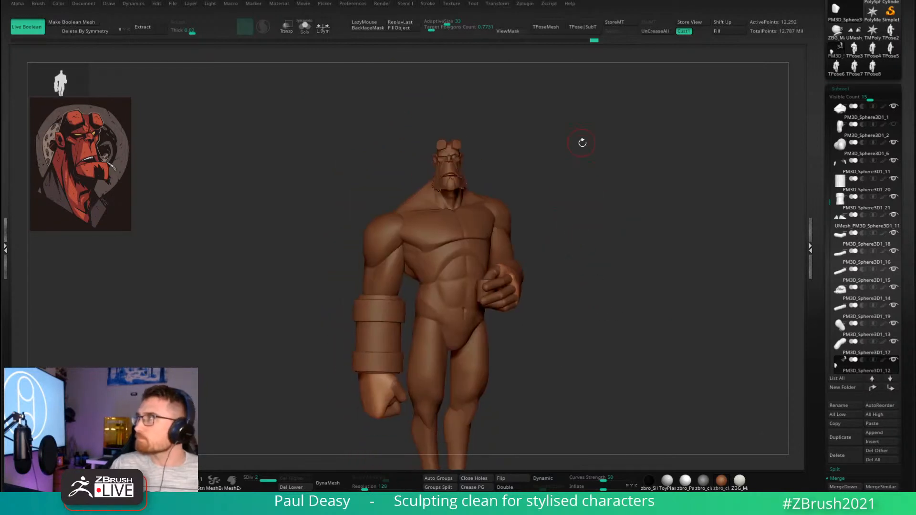
{"action": "right_click_drag", "start_coordinate": [586, 187], "coordinate": [602, 272], "text": "alt"}
{"action": "mouse_move", "coordinate": [586, 314]}
{"action": "right_mouse_down", "text": "alt"}
{"action": "mouse_move", "coordinate": [582, 256]}
{"action": "mouse_move", "coordinate": [584, 299]}
{"action": "right_mouse_up", "text": "alt"}
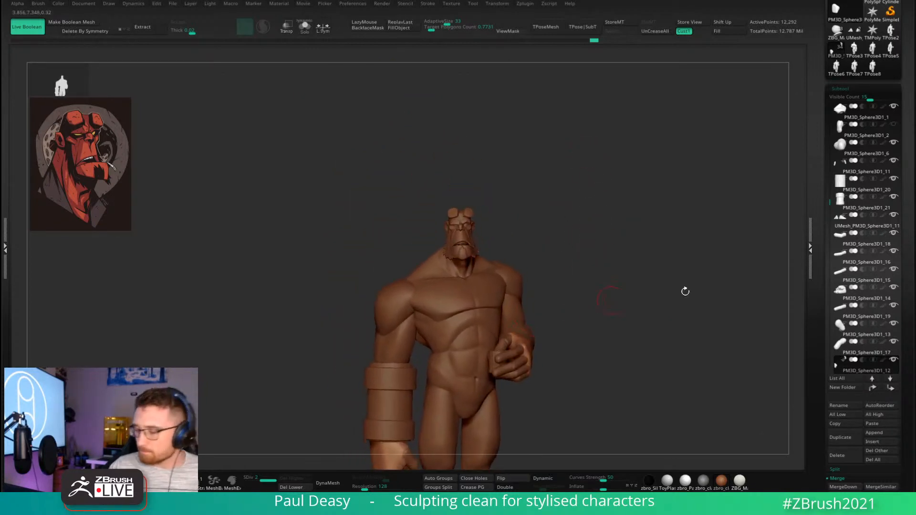
{"action": "left_click", "coordinate": [881, 443]}
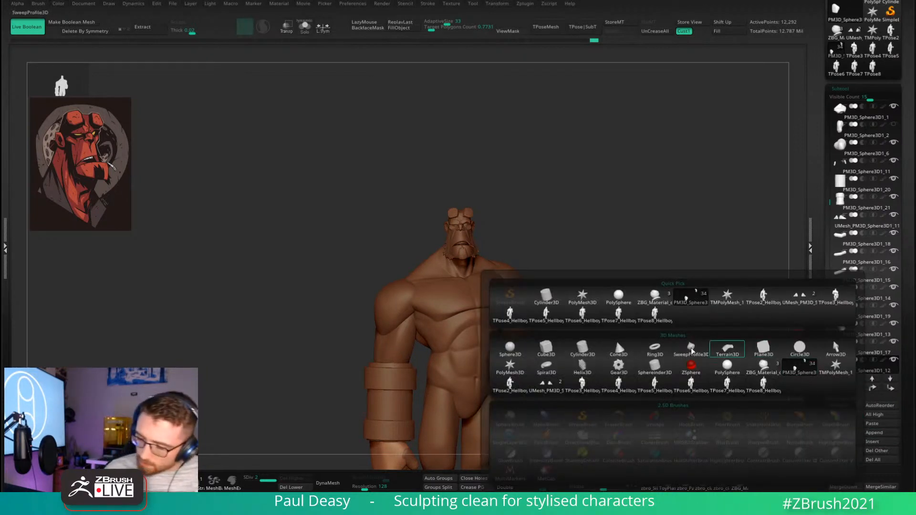
{"action": "left_click", "coordinate": [546, 348]}
{"action": "key", "text": "w"}
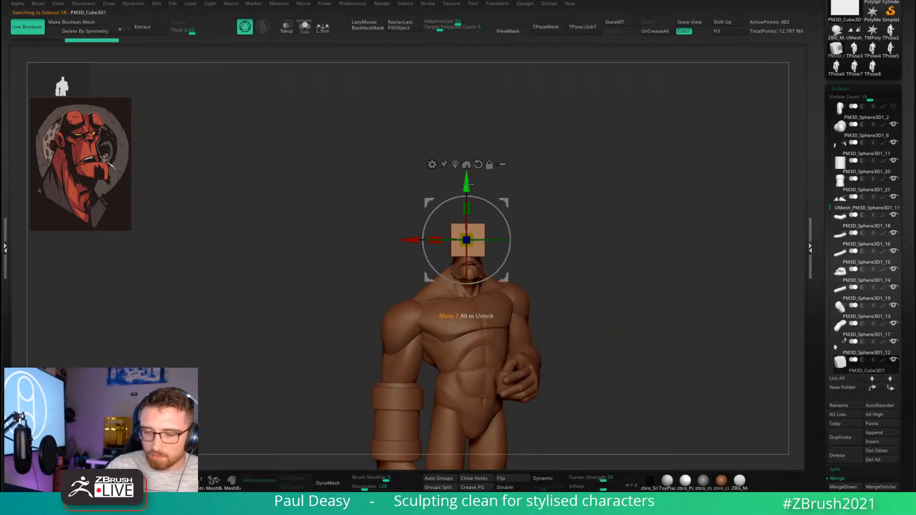
{"action": "left_click_drag", "start_coordinate": [466, 184], "coordinate": [467, 137]}
Reshape the cube in side profile with the Move brush, pulling its lower front edge inward.
{"action": "key", "text": "q"}
{"action": "right_click_drag", "start_coordinate": [475, 198], "coordinate": [608, 218], "text": "ctrl"}
{"action": "left_click_drag", "start_coordinate": [608, 217], "coordinate": [646, 212], "text": "shift"}
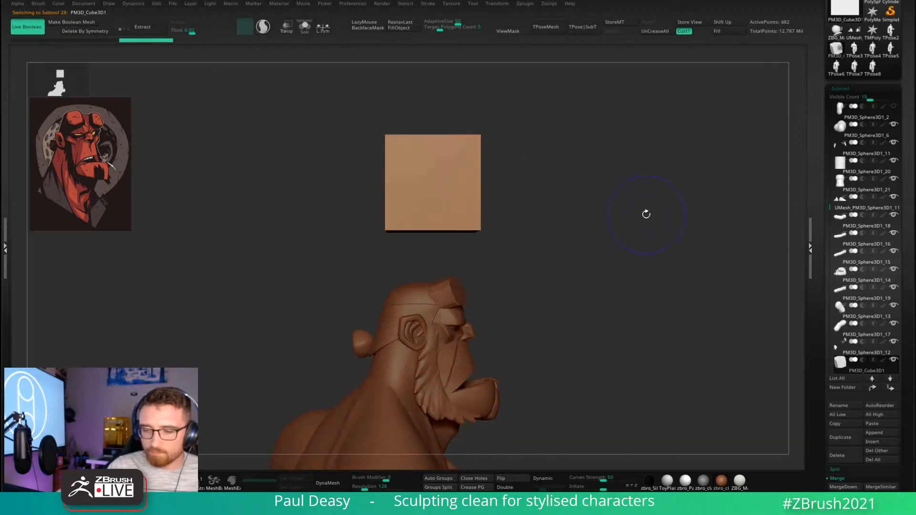
{"action": "key", "text": "shift+f"}
{"action": "mouse_move", "coordinate": [574, 211]}
{"action": "left_mouse_down"}
{"action": "mouse_move", "coordinate": [536, 212]}
{"action": "mouse_move", "coordinate": [537, 204]}
{"action": "left_mouse_up"}
{"action": "key", "text": "shift+f"}
{"action": "key", "text": "space"}
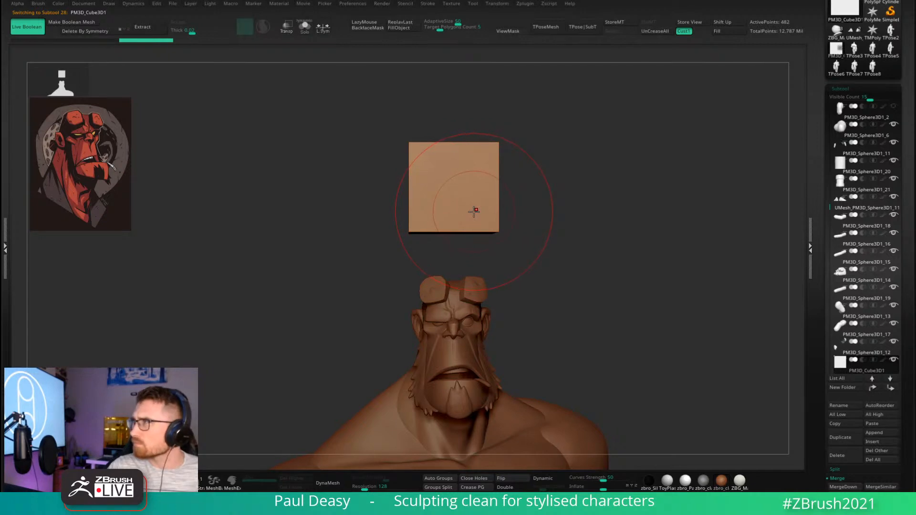
{"action": "left_click_drag", "start_coordinate": [527, 179], "coordinate": [546, 203], "text": "shift"}
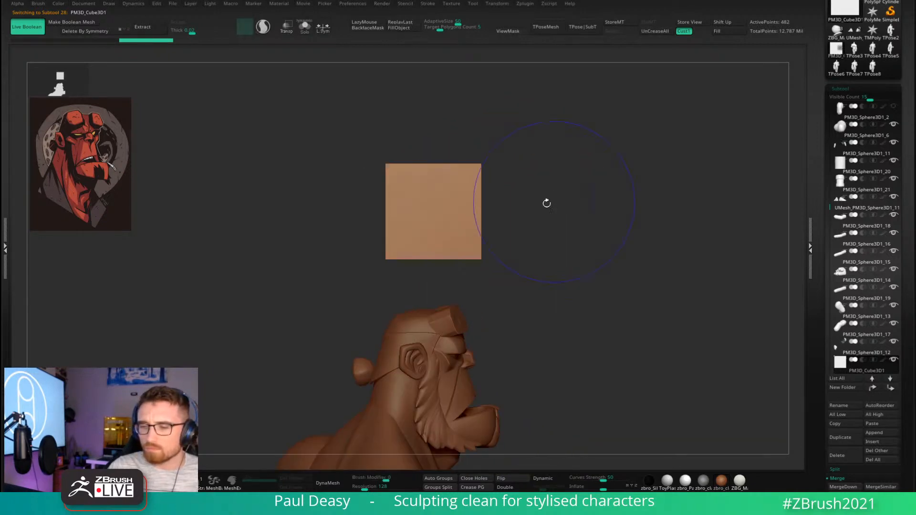
{"action": "key", "text": "space"}
{"action": "mouse_move", "coordinate": [473, 233]}
{"action": "left_mouse_down"}
{"action": "mouse_move", "coordinate": [495, 253]}
{"action": "mouse_move", "coordinate": [480, 260]}
{"action": "mouse_move", "coordinate": [484, 246]}
{"action": "mouse_move", "coordinate": [410, 247]}
{"action": "mouse_move", "coordinate": [430, 243]}
{"action": "left_mouse_up"}
{"action": "key", "text": "ctrl+z"}
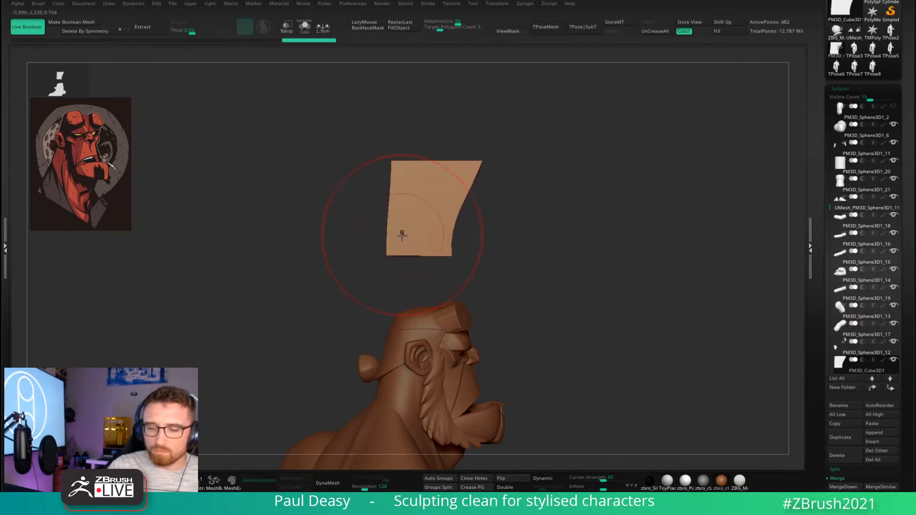
{"action": "left_click_drag", "start_coordinate": [413, 185], "coordinate": [401, 184]}
Curve the cube's front face inward with the Move brush, working from above and from three-quarter views.
{"action": "right_click_drag", "start_coordinate": [414, 195], "coordinate": [517, 194]}
{"action": "left_click_drag", "start_coordinate": [507, 199], "coordinate": [490, 201]}
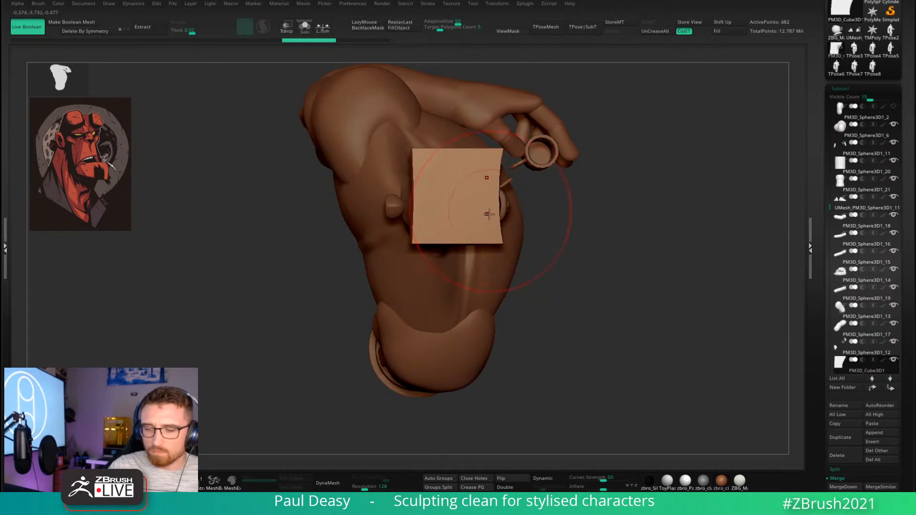
{"action": "key", "text": "ctrl+z"}
{"action": "left_click_drag", "start_coordinate": [499, 237], "coordinate": [487, 235]}
{"action": "left_click_drag", "start_coordinate": [491, 201], "coordinate": [481, 203]}
{"action": "mouse_move", "coordinate": [492, 237]}
{"action": "left_mouse_down"}
{"action": "mouse_move", "coordinate": [483, 237]}
{"action": "mouse_move", "coordinate": [478, 208]}
{"action": "left_mouse_up"}
{"action": "right_click_drag", "start_coordinate": [541, 254], "coordinate": [525, 209]}
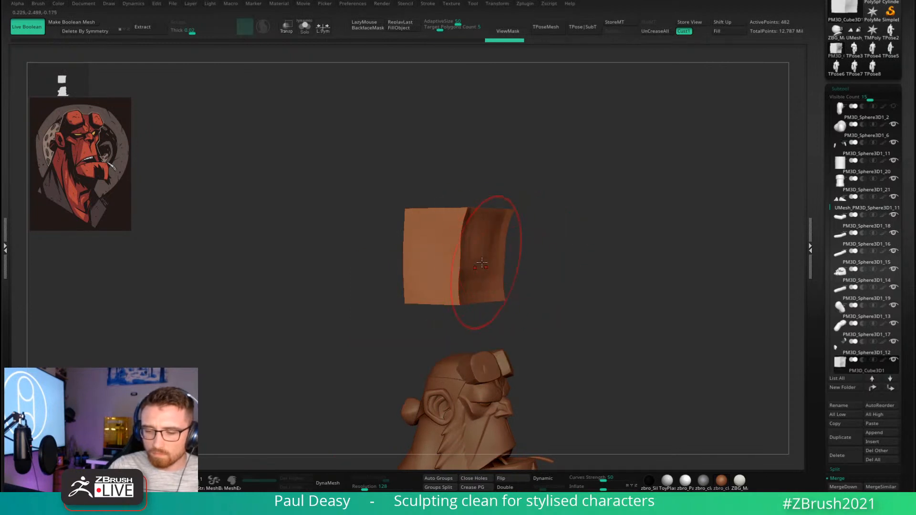
{"action": "right_click_drag", "start_coordinate": [475, 286], "coordinate": [468, 260]}
{"action": "mouse_move", "coordinate": [481, 293]}
{"action": "left_mouse_down"}
{"action": "mouse_move", "coordinate": [470, 296]}
{"action": "mouse_move", "coordinate": [459, 278]}
{"action": "mouse_move", "coordinate": [474, 295]}
{"action": "left_mouse_up"}
{"action": "key", "text": "space"}
{"action": "mouse_move", "coordinate": [495, 294]}
{"action": "right_mouse_down"}
{"action": "mouse_move", "coordinate": [484, 302]}
{"action": "mouse_move", "coordinate": [548, 285]}
{"action": "mouse_move", "coordinate": [583, 287]}
{"action": "mouse_move", "coordinate": [634, 251]}
{"action": "right_mouse_up"}
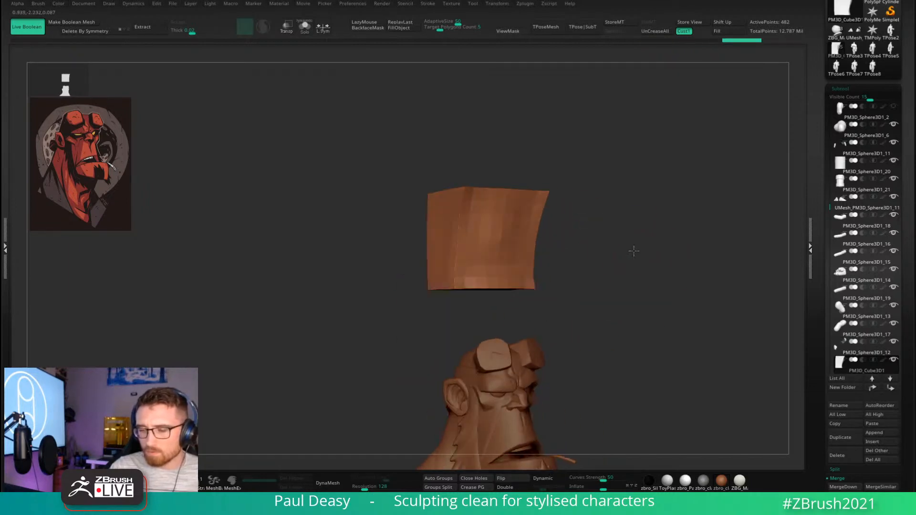
Remesh the cube with a target polygon count of 0.1 and smooth its front face.
{"action": "left_click", "coordinate": [453, 27]}
{"action": "type", "text": "0.1"}
{"action": "key", "text": "Return"}
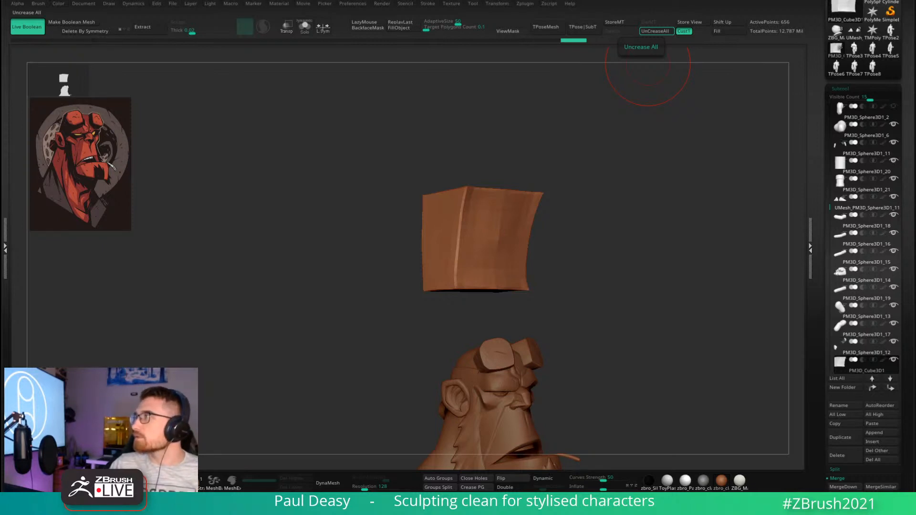
{"action": "key", "text": "space"}
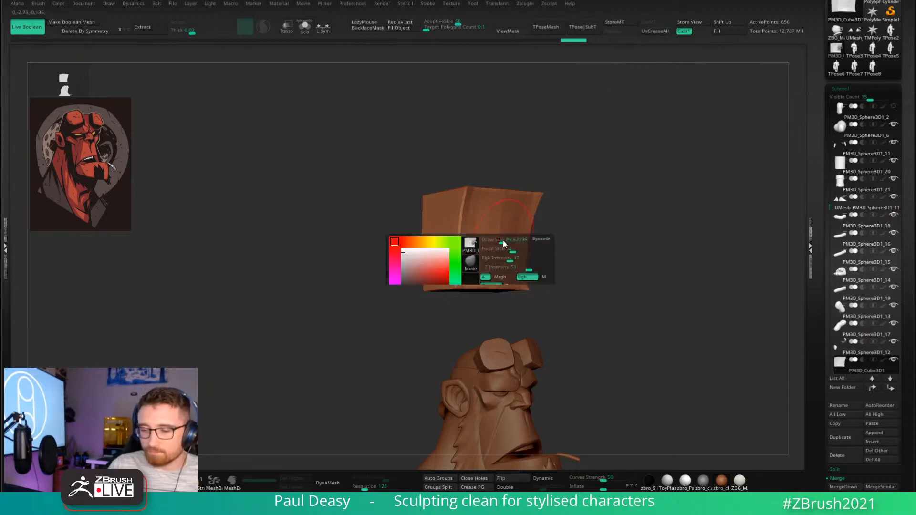
{"action": "left_click_drag", "start_coordinate": [500, 234], "coordinate": [498, 252], "text": "shift"}
{"action": "key", "text": "space"}
Examine the full figure's pose, arms, fist and feet from the front, side and underneath.
{"action": "right_click_drag", "start_coordinate": [536, 260], "coordinate": [542, 237], "text": "ctrl"}
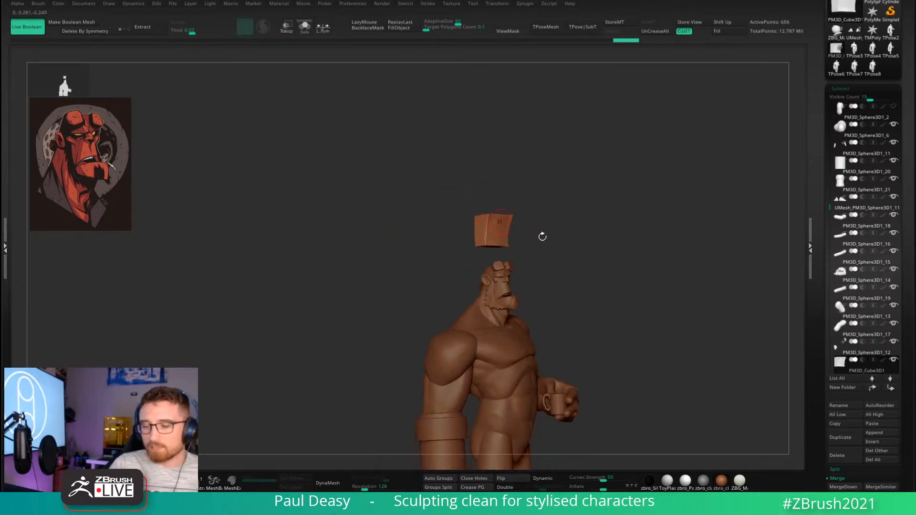
{"action": "key", "text": "f"}
{"action": "right_click_drag", "start_coordinate": [595, 214], "coordinate": [543, 224]}
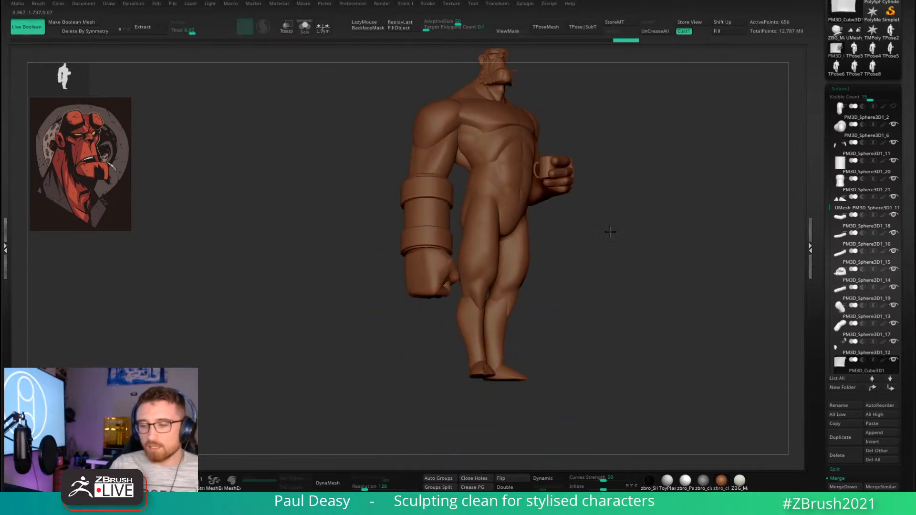
{"action": "right_click_drag", "start_coordinate": [609, 231], "coordinate": [564, 192]}
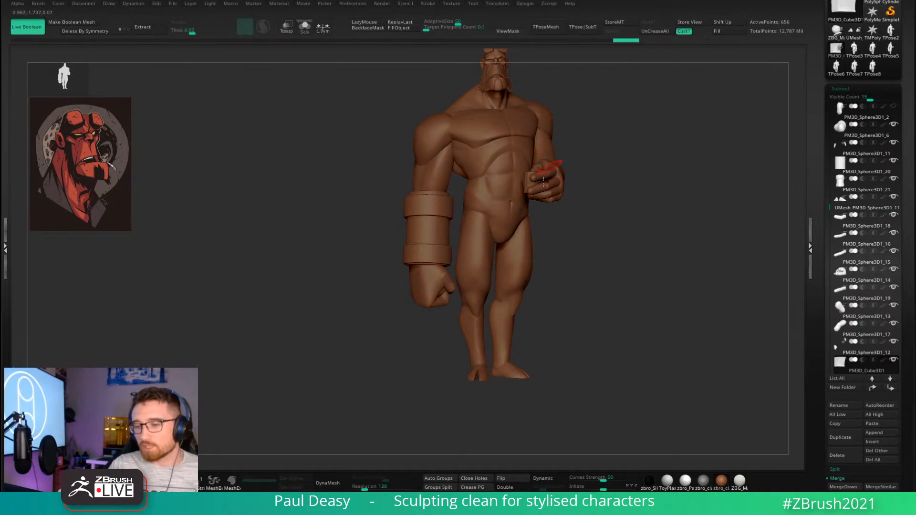
{"action": "right_click_drag", "start_coordinate": [432, 263], "coordinate": [452, 196], "text": "ctrl"}
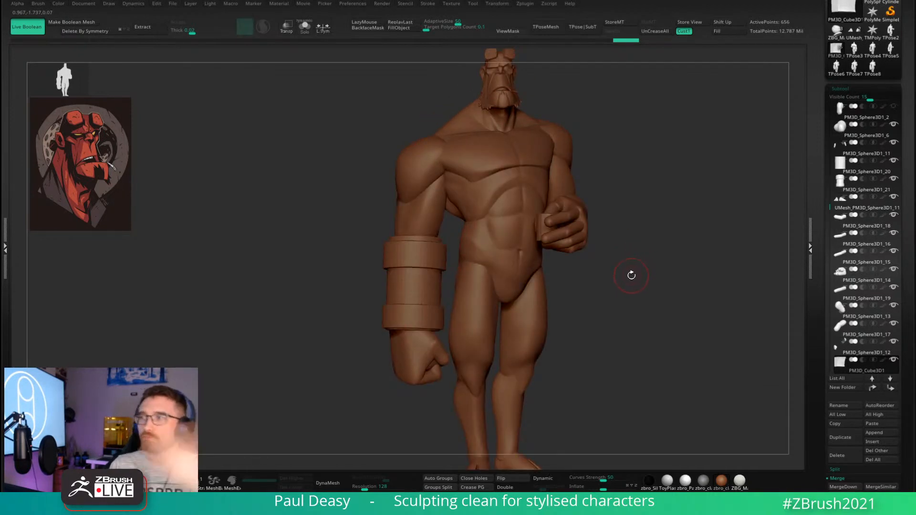
{"action": "right_click_drag", "start_coordinate": [419, 353], "coordinate": [549, 258]}
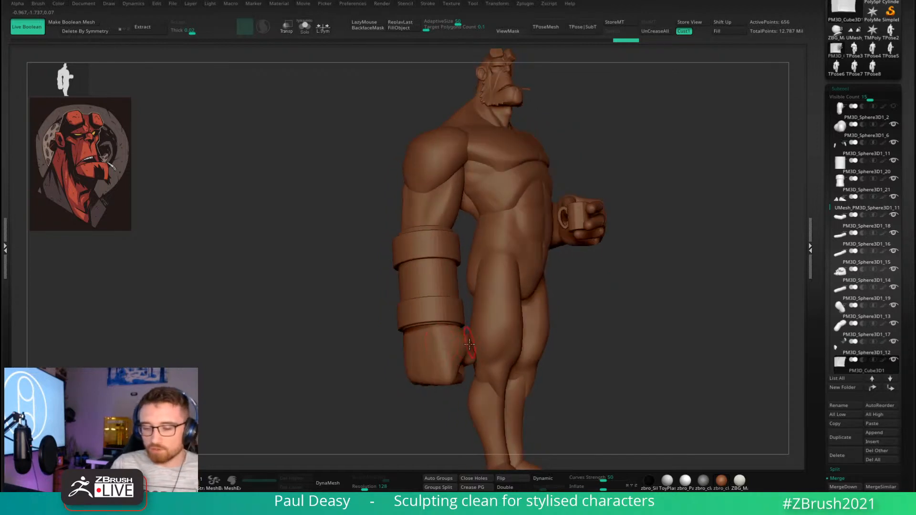
{"action": "right_click_drag", "start_coordinate": [446, 351], "coordinate": [460, 191]}
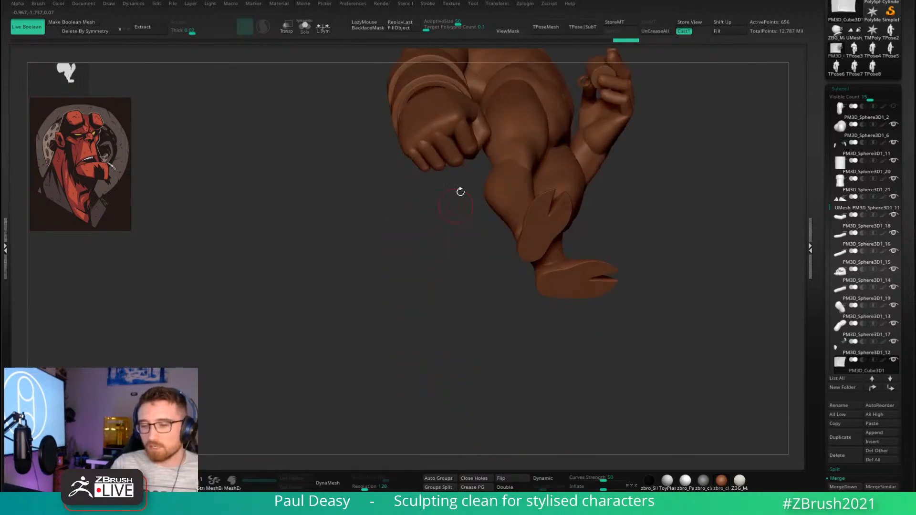
{"action": "right_click_drag", "start_coordinate": [585, 162], "coordinate": [701, 280]}
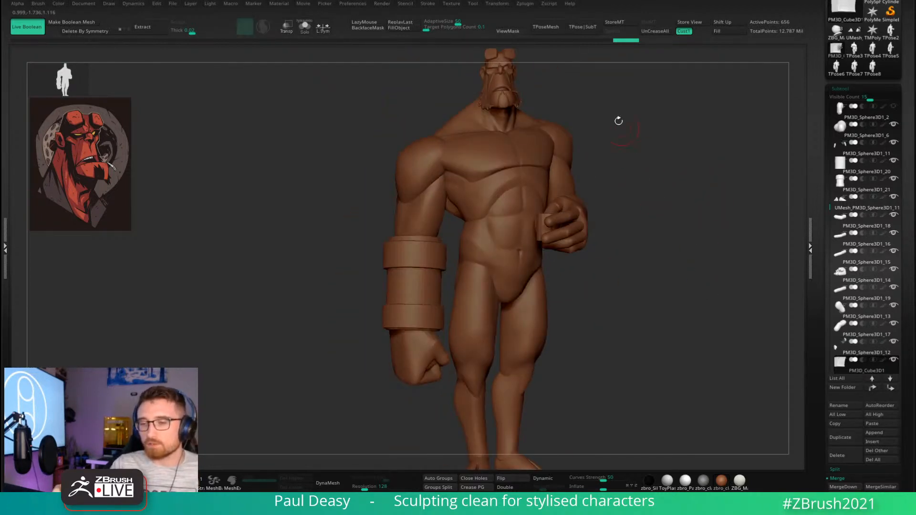
Smooth the cube's front face lightly, set AdaptiveSize to 25 and remesh the cube again.
{"action": "right_click_drag", "start_coordinate": [617, 119], "coordinate": [525, 245], "text": "alt"}
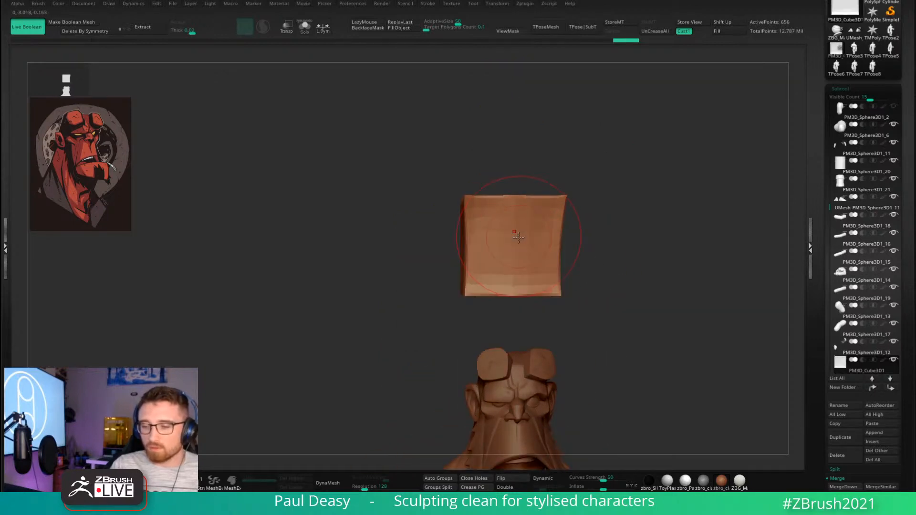
{"action": "left_click_drag", "start_coordinate": [524, 241], "coordinate": [527, 239], "text": "shift"}
{"action": "right_click_drag", "start_coordinate": [587, 239], "coordinate": [641, 229]}
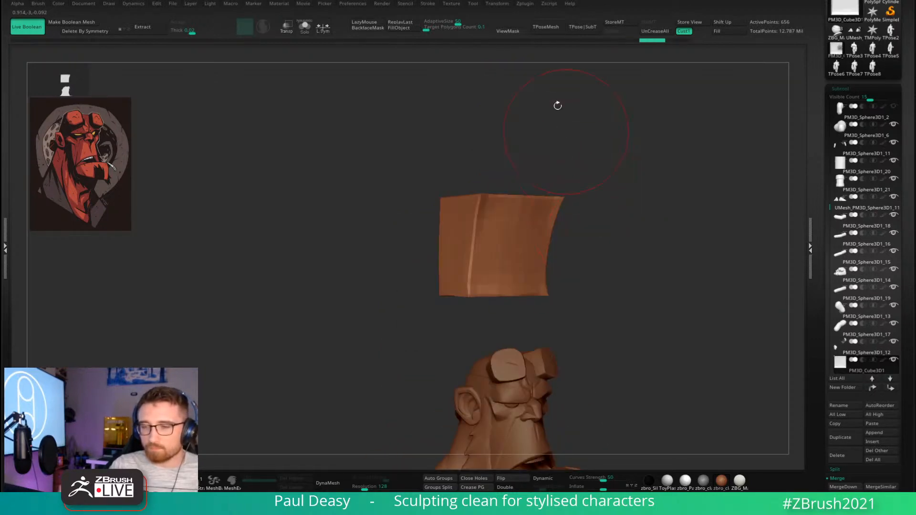
{"action": "left_click", "coordinate": [462, 21]}
{"action": "type", "text": "25"}
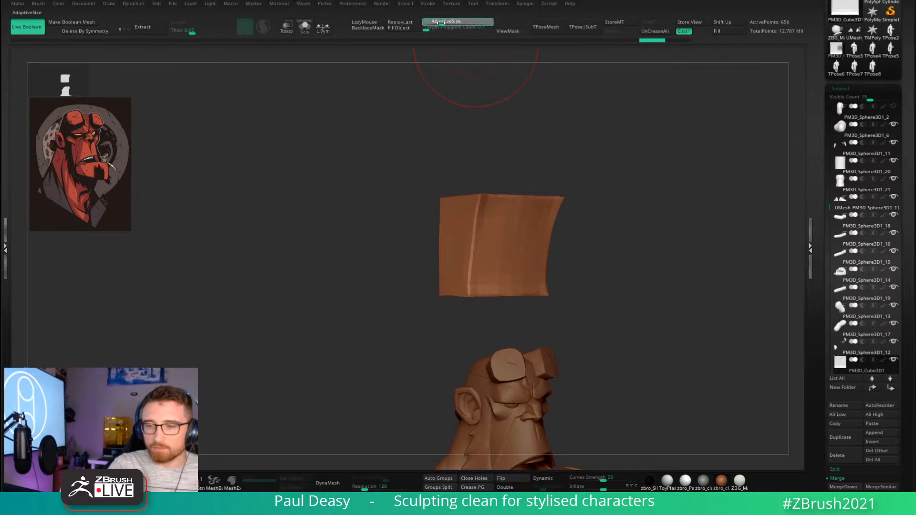
{"action": "key", "text": "Return"}
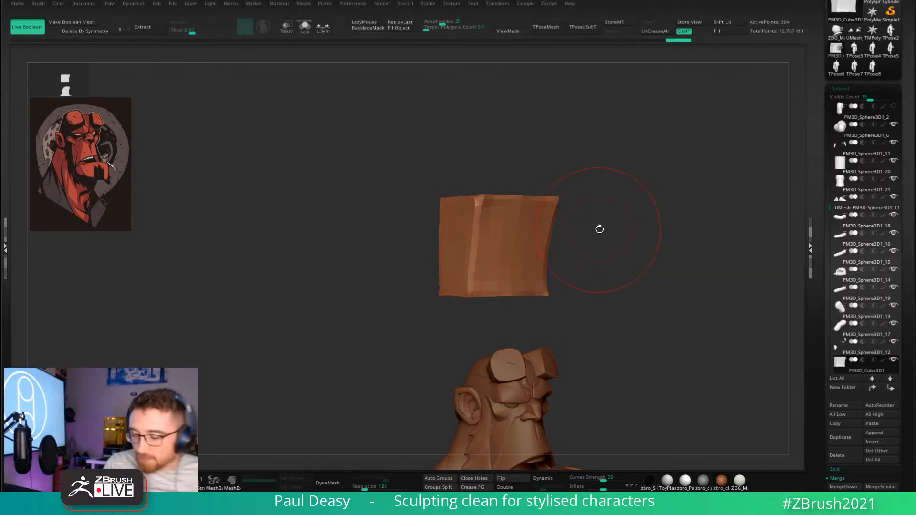
Soften the cube's edges and corners into a rounded block, undoing the stray stroke on its top.
{"action": "left_click_drag", "start_coordinate": [483, 209], "coordinate": [493, 225], "text": "shift"}
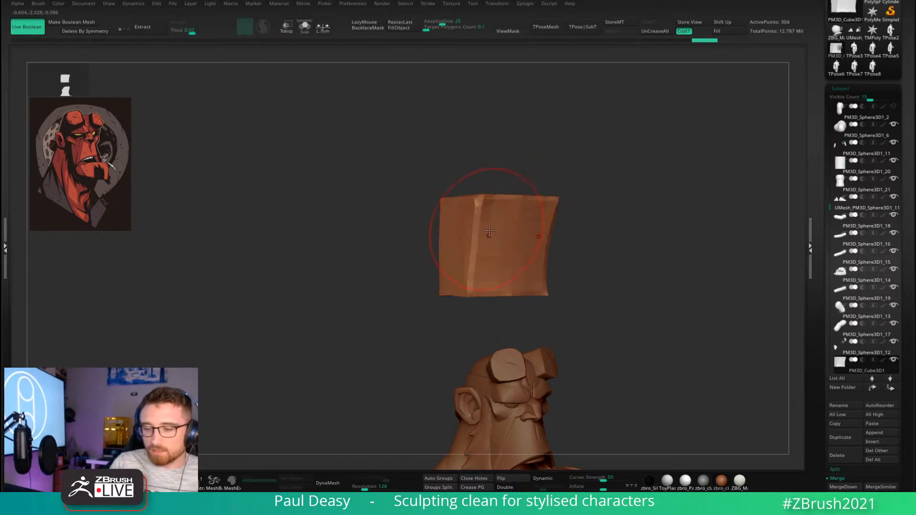
{"action": "mouse_move", "coordinate": [462, 222]}
{"action": "right_mouse_down"}
{"action": "mouse_move", "coordinate": [476, 221]}
{"action": "mouse_move", "coordinate": [477, 267]}
{"action": "mouse_move", "coordinate": [496, 280]}
{"action": "mouse_move", "coordinate": [458, 286]}
{"action": "mouse_move", "coordinate": [474, 276]}
{"action": "mouse_move", "coordinate": [487, 283]}
{"action": "mouse_move", "coordinate": [499, 237]}
{"action": "mouse_move", "coordinate": [472, 261]}
{"action": "right_mouse_up"}
{"action": "key", "text": "space"}
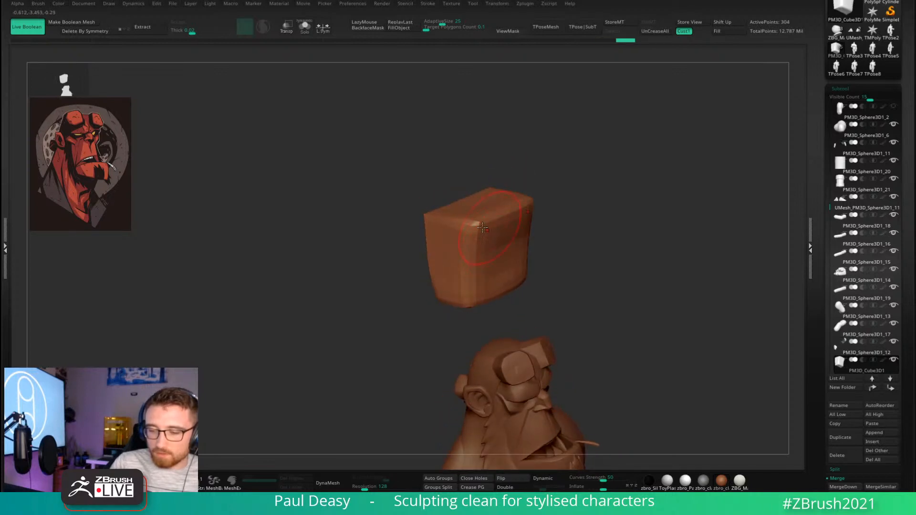
{"action": "right_click_drag", "start_coordinate": [479, 213], "coordinate": [460, 198]}
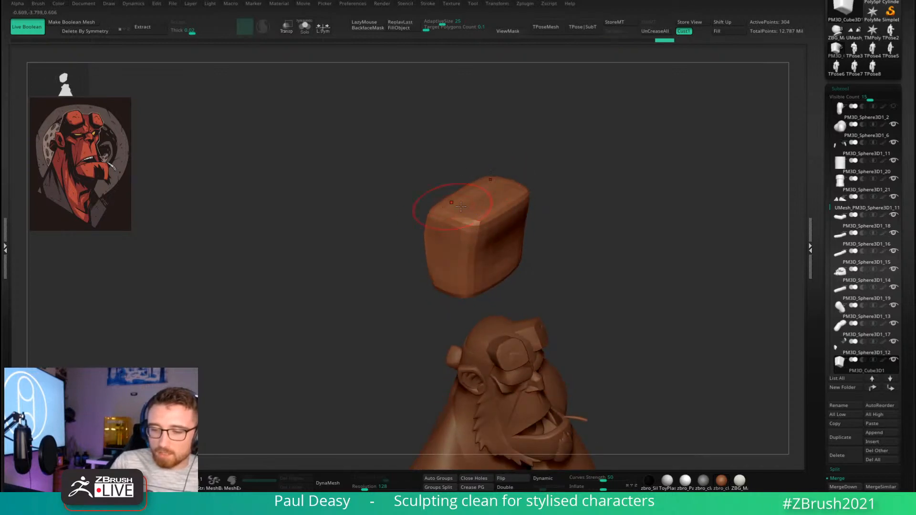
{"action": "key", "text": "ctrl+z"}
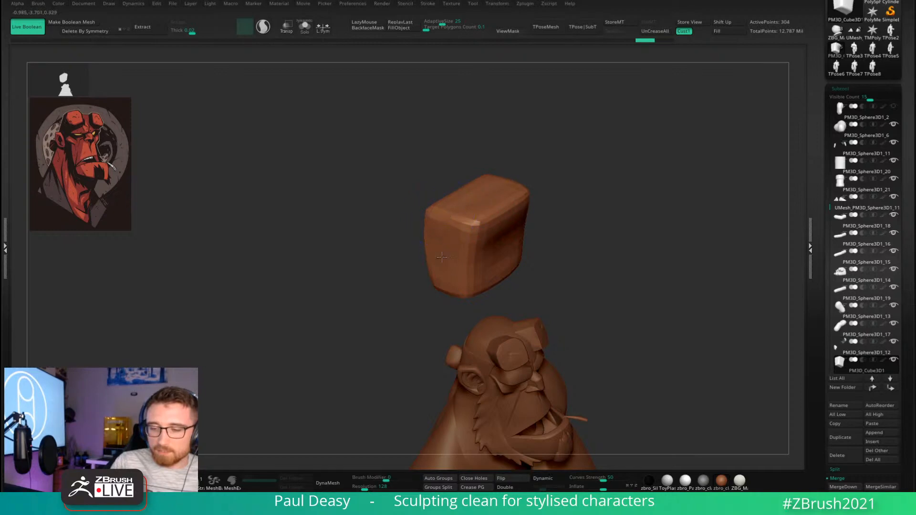
{"action": "mouse_move", "coordinate": [437, 258]}
{"action": "left_mouse_down", "text": "shift"}
{"action": "mouse_move", "coordinate": [446, 231]}
{"action": "mouse_move", "coordinate": [437, 257]}
{"action": "left_mouse_up", "text": "shift"}
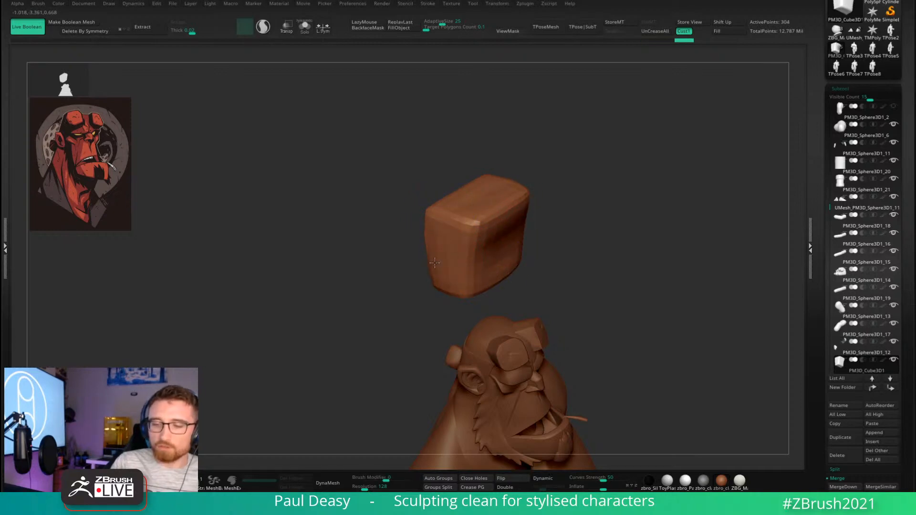
Reshape the rounded block's upper edges and corners with the Move brush so its form tapers towards the base.
{"action": "right_click_drag", "start_coordinate": [529, 258], "coordinate": [586, 244]}
{"action": "mouse_move", "coordinate": [400, 229]}
{"action": "left_mouse_down", "text": "ctrl+shift"}
{"action": "mouse_move", "coordinate": [391, 237]}
{"action": "mouse_move", "coordinate": [412, 265]}
{"action": "left_mouse_up", "text": "ctrl+shift"}
{"action": "key", "text": "space"}
{"action": "left_click_drag", "start_coordinate": [435, 219], "coordinate": [430, 218]}
{"action": "mouse_move", "coordinate": [429, 213]}
{"action": "left_mouse_down"}
{"action": "mouse_move", "coordinate": [417, 198]}
{"action": "mouse_move", "coordinate": [410, 209]}
{"action": "mouse_move", "coordinate": [409, 195]}
{"action": "mouse_move", "coordinate": [441, 196]}
{"action": "left_mouse_up"}
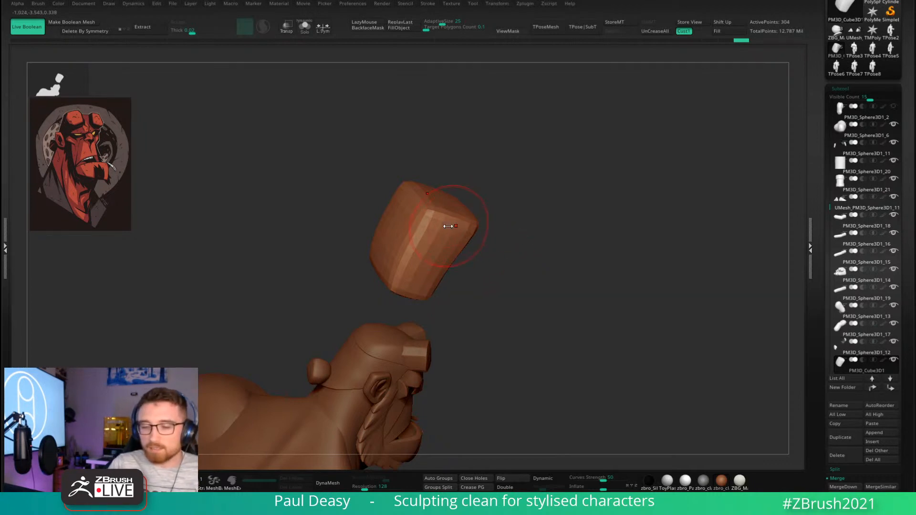
{"action": "left_click_drag", "start_coordinate": [447, 199], "coordinate": [453, 210]}
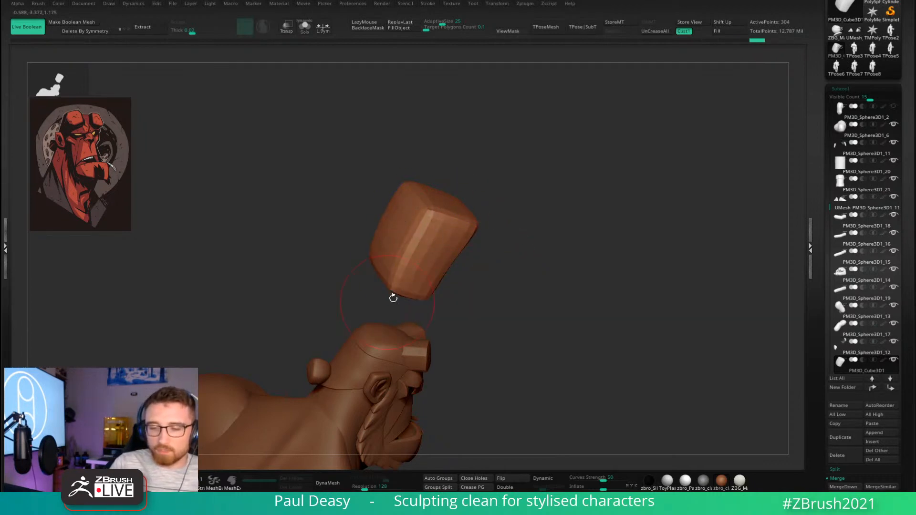
Smooth the block's front edge and press the middle of its front face inward with the brush.
{"action": "mouse_move", "coordinate": [392, 298]}
{"action": "left_mouse_down"}
{"action": "mouse_move", "coordinate": [492, 256]}
{"action": "mouse_move", "coordinate": [466, 266]}
{"action": "mouse_move", "coordinate": [386, 254]}
{"action": "mouse_move", "coordinate": [515, 256]}
{"action": "mouse_move", "coordinate": [464, 231]}
{"action": "mouse_move", "coordinate": [482, 239]}
{"action": "mouse_move", "coordinate": [475, 224]}
{"action": "mouse_move", "coordinate": [467, 229]}
{"action": "left_mouse_up"}
{"action": "key", "text": "space"}
{"action": "mouse_move", "coordinate": [487, 263]}
{"action": "left_mouse_down", "text": "shift"}
{"action": "mouse_move", "coordinate": [455, 268]}
{"action": "mouse_move", "coordinate": [478, 234]}
{"action": "mouse_move", "coordinate": [466, 227]}
{"action": "mouse_move", "coordinate": [528, 256]}
{"action": "mouse_move", "coordinate": [491, 198]}
{"action": "left_mouse_up", "text": "shift"}
{"action": "key", "text": "space"}
{"action": "key", "text": "space"}
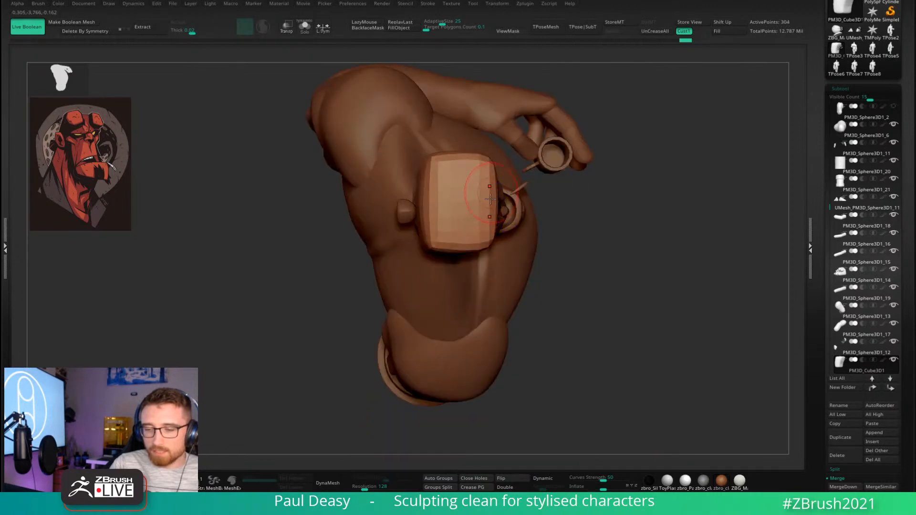
{"action": "key", "text": "space"}
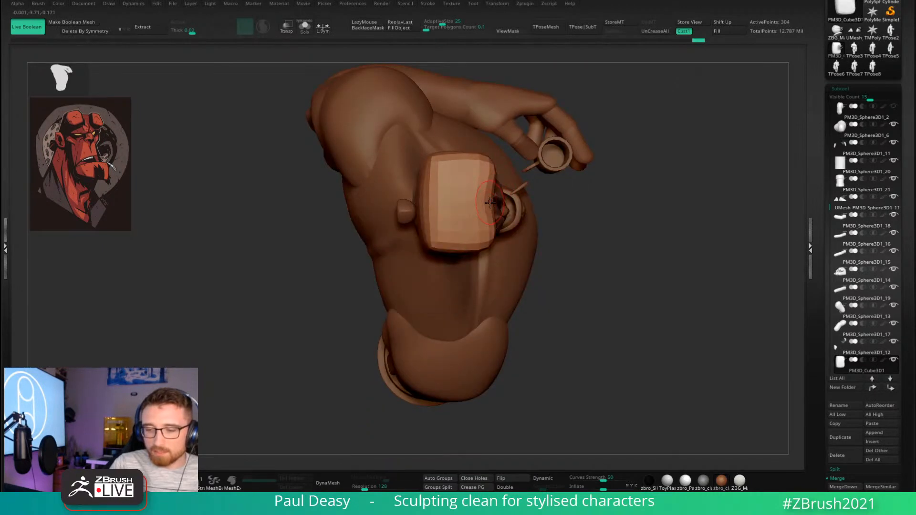
{"action": "key", "text": "space"}
{"action": "mouse_move", "coordinate": [489, 204]}
{"action": "right_mouse_down"}
{"action": "mouse_move", "coordinate": [479, 207]}
{"action": "mouse_move", "coordinate": [500, 201]}
{"action": "right_mouse_up"}
{"action": "left_click_drag", "start_coordinate": [500, 201], "coordinate": [494, 206], "text": "shift"}
{"action": "right_click_drag", "start_coordinate": [494, 206], "coordinate": [501, 206]}
{"action": "key", "text": "space"}
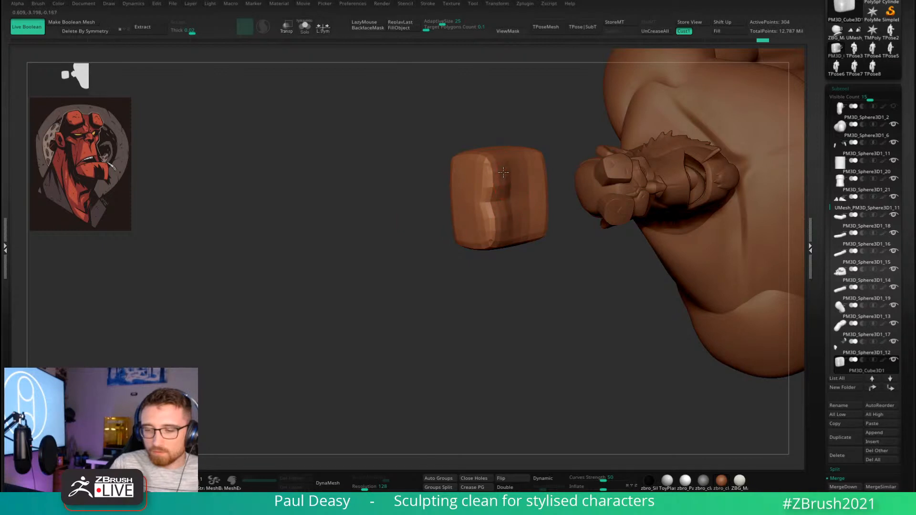
Refine the block's hollowed front face so its side profile curves back towards the narrower base.
{"action": "right_click_drag", "start_coordinate": [503, 172], "coordinate": [615, 188]}
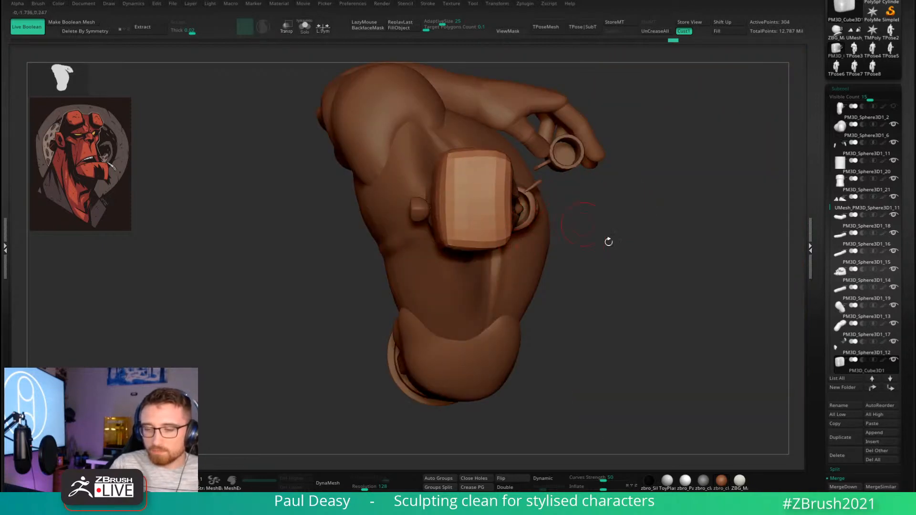
{"action": "mouse_move", "coordinate": [608, 241]}
{"action": "right_mouse_down"}
{"action": "mouse_move", "coordinate": [650, 207]}
{"action": "mouse_move", "coordinate": [558, 215]}
{"action": "right_mouse_up"}
{"action": "key", "text": "space"}
{"action": "left_click_drag", "start_coordinate": [507, 235], "coordinate": [520, 235]}
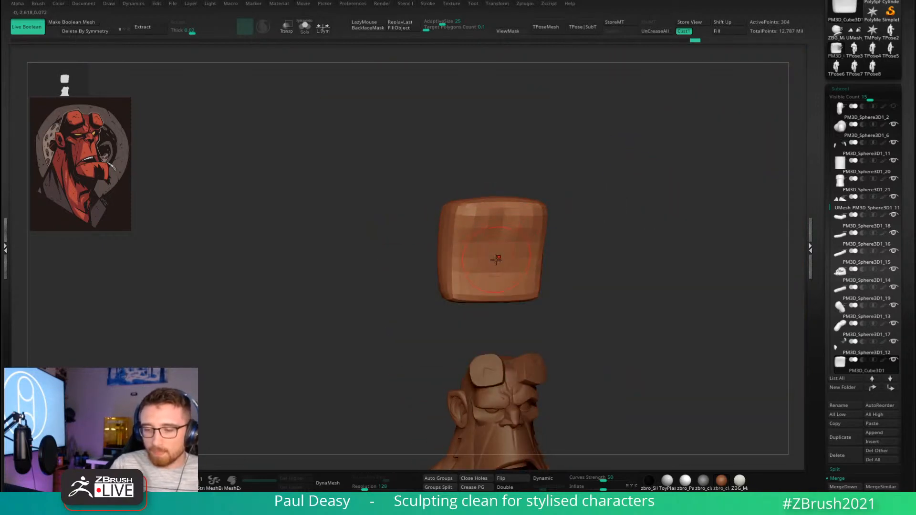
{"action": "right_click_drag", "start_coordinate": [556, 256], "coordinate": [566, 284]}
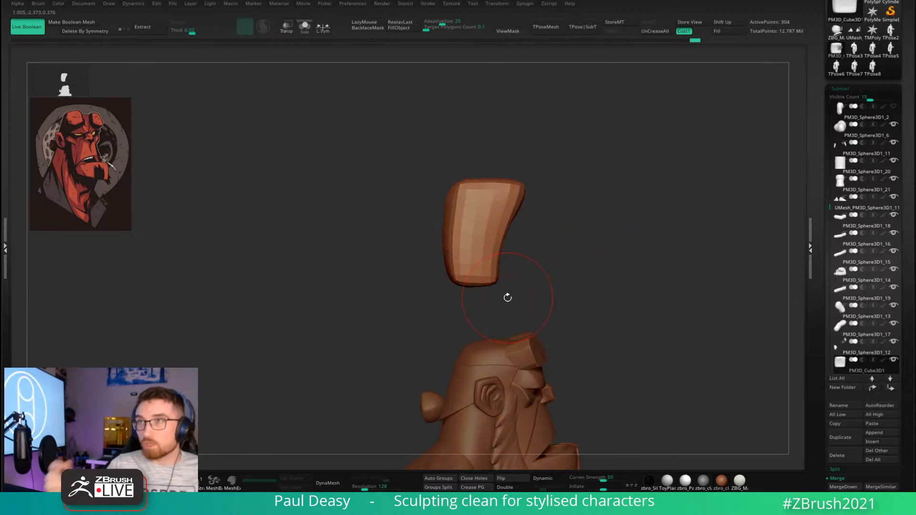
Try to pull the block's lower front edge backwards by masking the rest of the block, and undo the changes.
{"action": "left_click_drag", "start_coordinate": [523, 300], "coordinate": [470, 233], "text": "ctrl"}
{"action": "left_click", "coordinate": [533, 259], "text": "ctrl"}
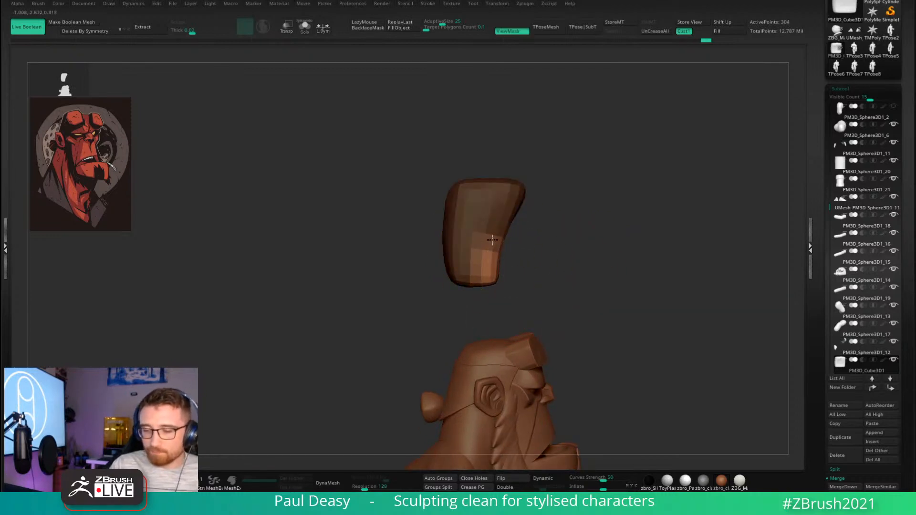
{"action": "key", "text": "w"}
{"action": "left_click_drag", "start_coordinate": [560, 233], "coordinate": [553, 233]}
{"action": "key", "text": "q"}
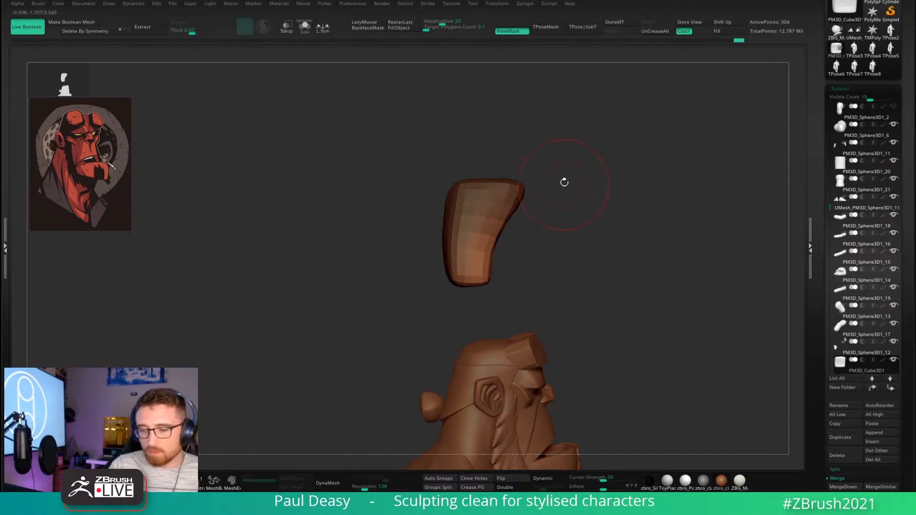
{"action": "left_click_drag", "start_coordinate": [564, 182], "coordinate": [620, 282]}
{"action": "mouse_move", "coordinate": [572, 181]}
{"action": "left_mouse_down"}
{"action": "mouse_move", "coordinate": [555, 192]}
{"action": "mouse_move", "coordinate": [556, 256]}
{"action": "mouse_move", "coordinate": [524, 219]}
{"action": "mouse_move", "coordinate": [510, 232]}
{"action": "left_mouse_up"}
{"action": "key", "text": "ctrl+z"}
{"action": "key", "text": "ctrl+h"}
{"action": "key", "text": "space"}
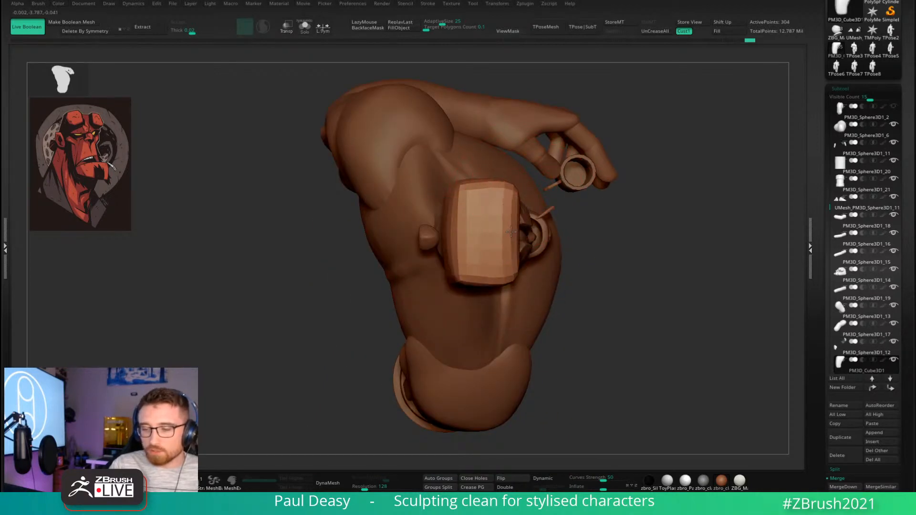
{"action": "key", "text": "ctrl+z"}
Smooth the block's front edges and upper corners so the curved profile flows evenly from top to base.
{"action": "key", "text": "space"}
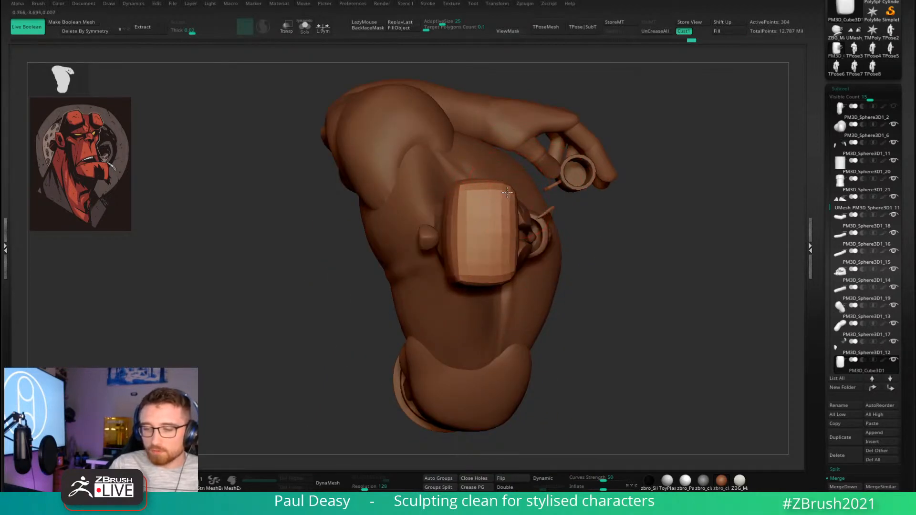
{"action": "left_click_drag", "start_coordinate": [509, 228], "coordinate": [516, 270], "text": "shift"}
{"action": "left_click_drag", "start_coordinate": [602, 284], "coordinate": [610, 238], "text": "shift"}
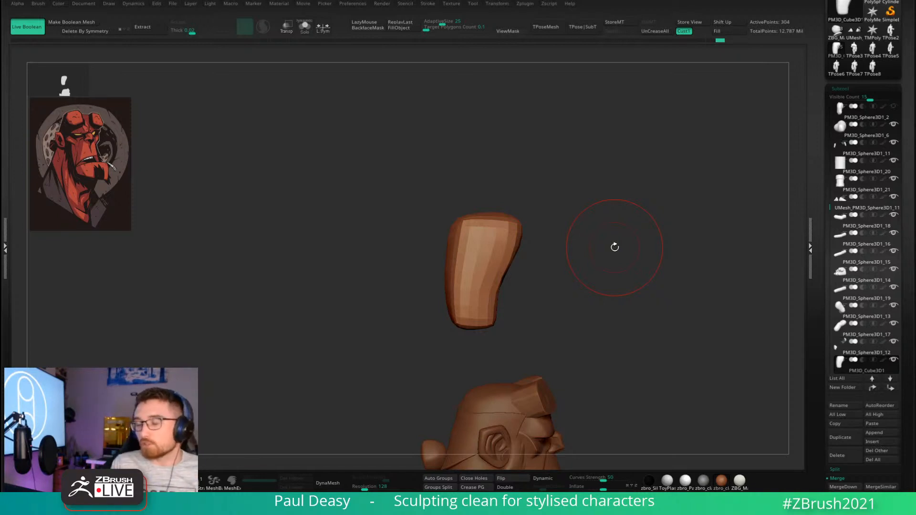
{"action": "left_click_drag", "start_coordinate": [559, 222], "coordinate": [550, 235]}
{"action": "left_click_drag", "start_coordinate": [517, 206], "coordinate": [586, 221]}
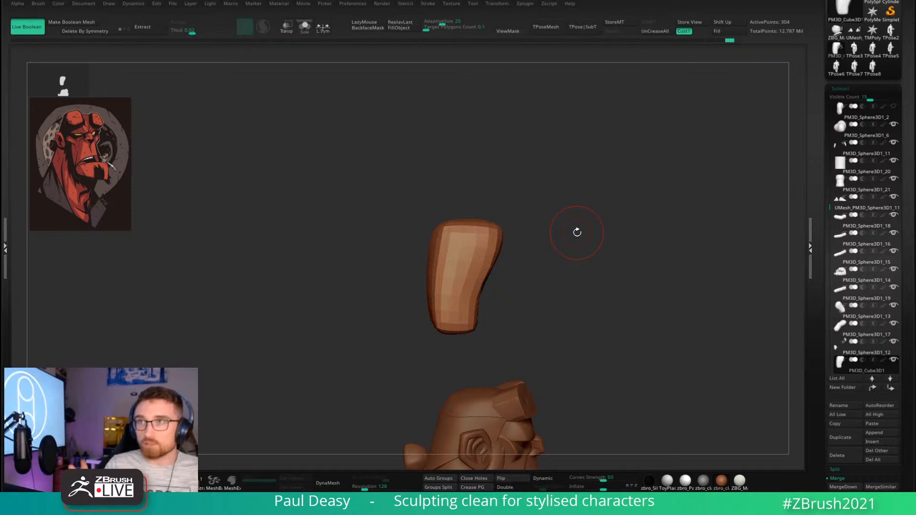
{"action": "left_click_drag", "start_coordinate": [515, 198], "coordinate": [516, 272]}
{"action": "key", "text": "shift"}
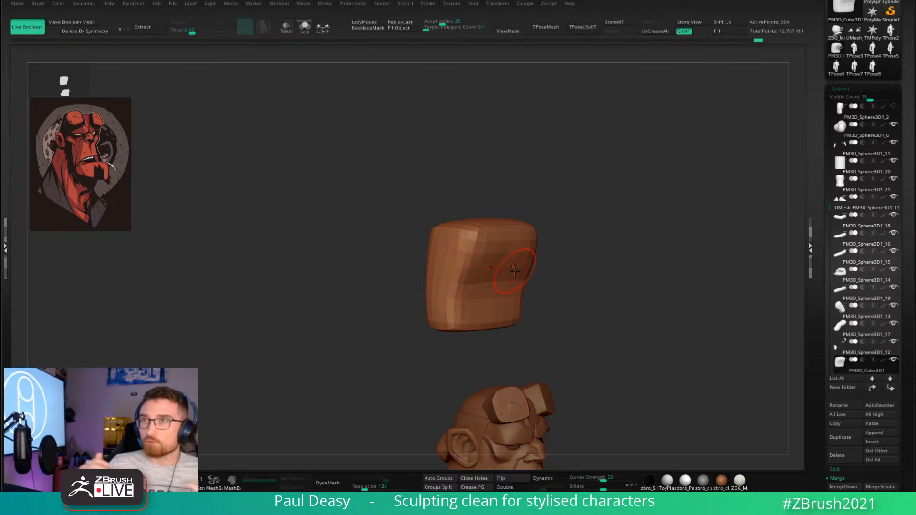
{"action": "key", "text": "space"}
{"action": "left_click_drag", "start_coordinate": [571, 251], "coordinate": [496, 252]}
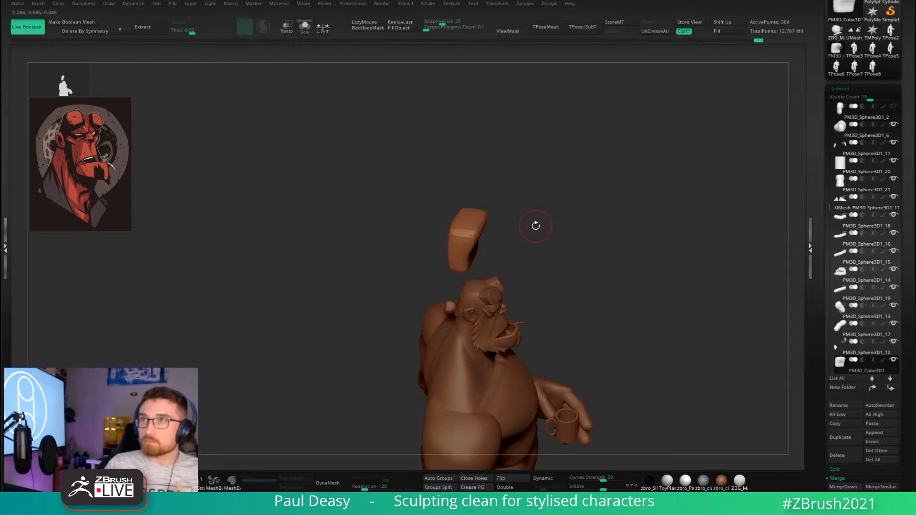
Centre the transform gizmo on the block and scale the block's width to about 0.98.
{"action": "key", "text": "w"}
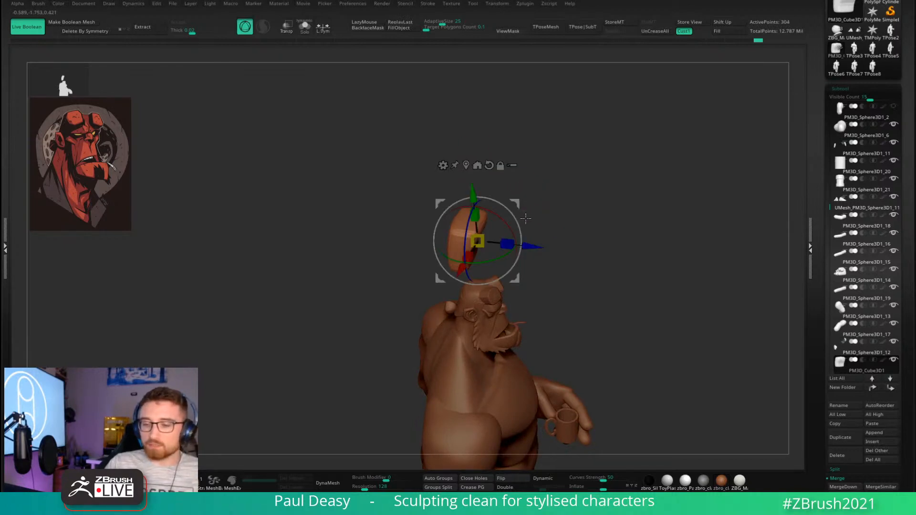
{"action": "left_click_drag", "start_coordinate": [548, 216], "coordinate": [544, 252]}
{"action": "left_click", "coordinate": [468, 163]}
{"action": "left_click_drag", "start_coordinate": [566, 211], "coordinate": [466, 142]}
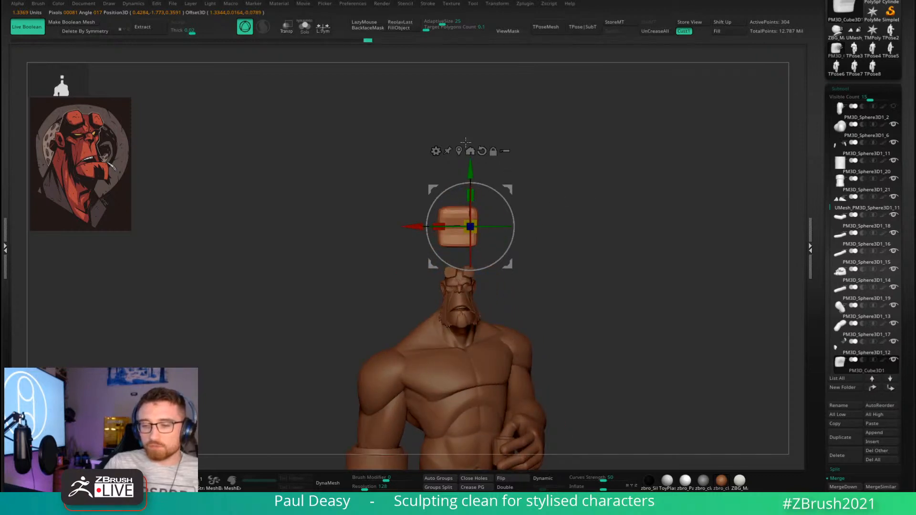
{"action": "left_click", "coordinate": [458, 150]}
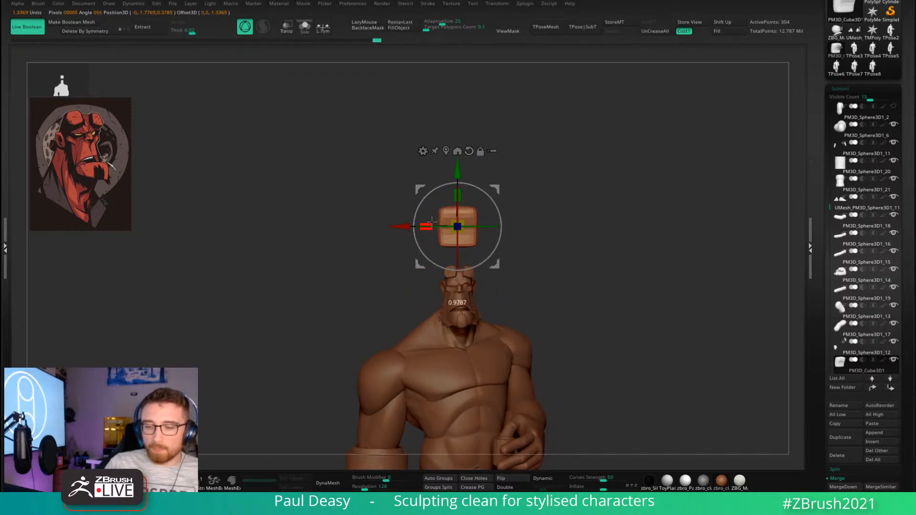
{"action": "key", "text": "q"}
Pull the block's lower sides inward symmetrically with the Move brush so it tapers towards the base in front and back view.
{"action": "left_click_drag", "start_coordinate": [536, 231], "coordinate": [558, 214], "text": "alt"}
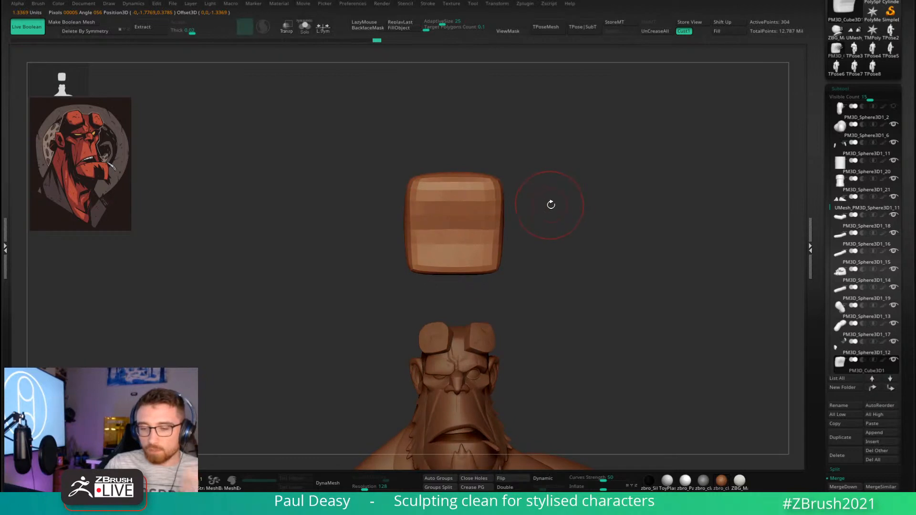
{"action": "key", "text": "w"}
{"action": "key", "text": "q"}
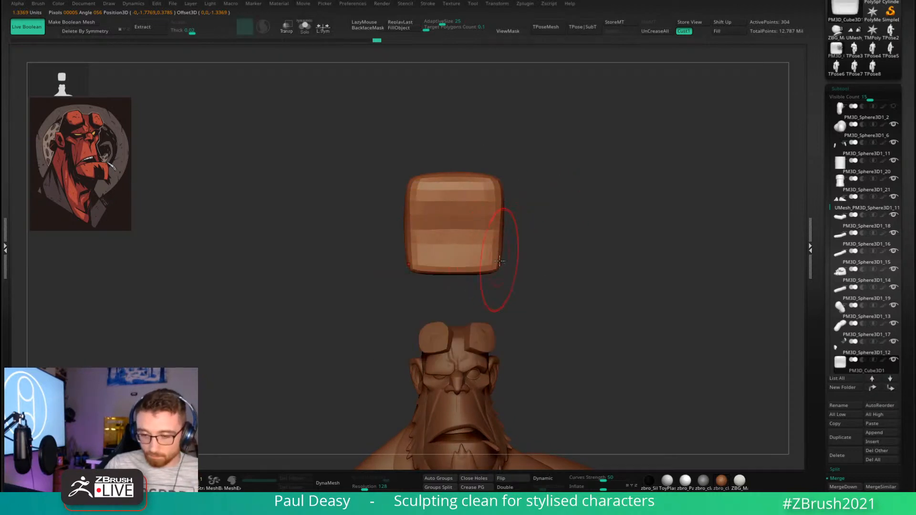
{"action": "left_click_drag", "start_coordinate": [499, 263], "coordinate": [494, 263]}
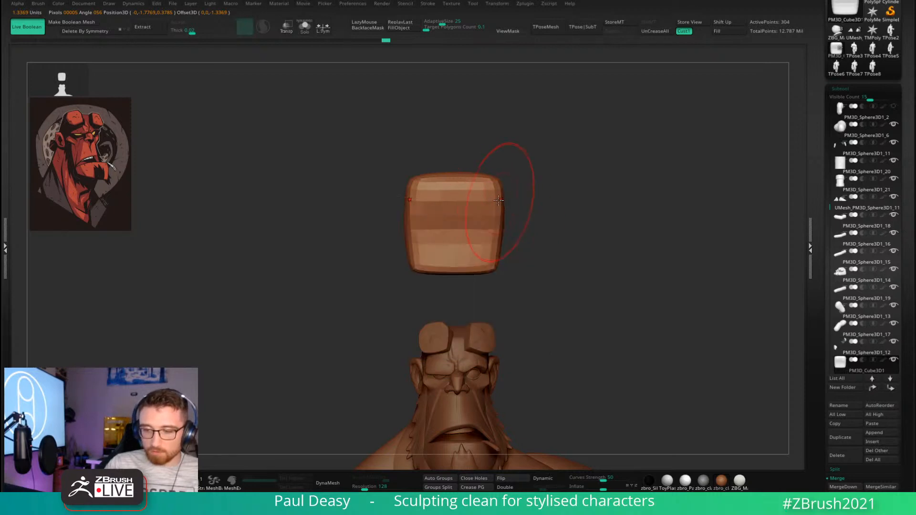
{"action": "left_click_drag", "start_coordinate": [518, 194], "coordinate": [420, 194]}
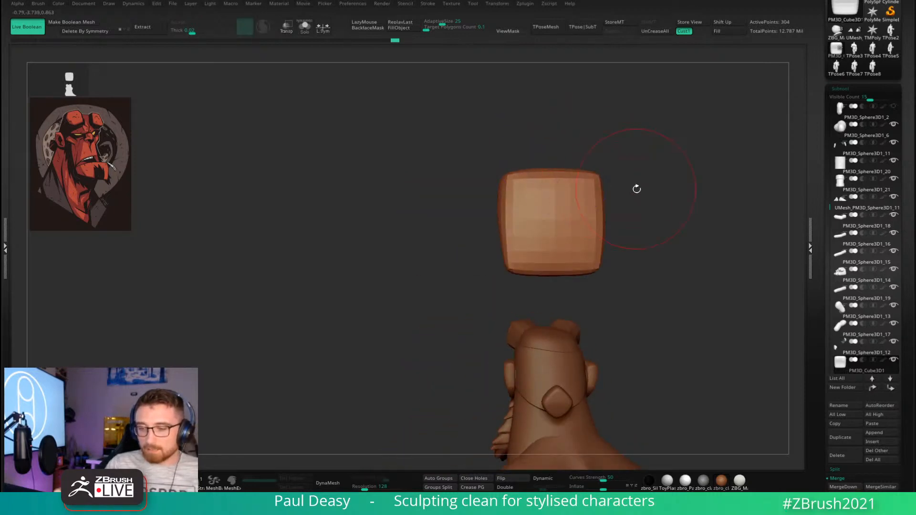
{"action": "left_click_drag", "start_coordinate": [635, 188], "coordinate": [534, 182], "text": "alt"}
{"action": "key", "text": "space"}
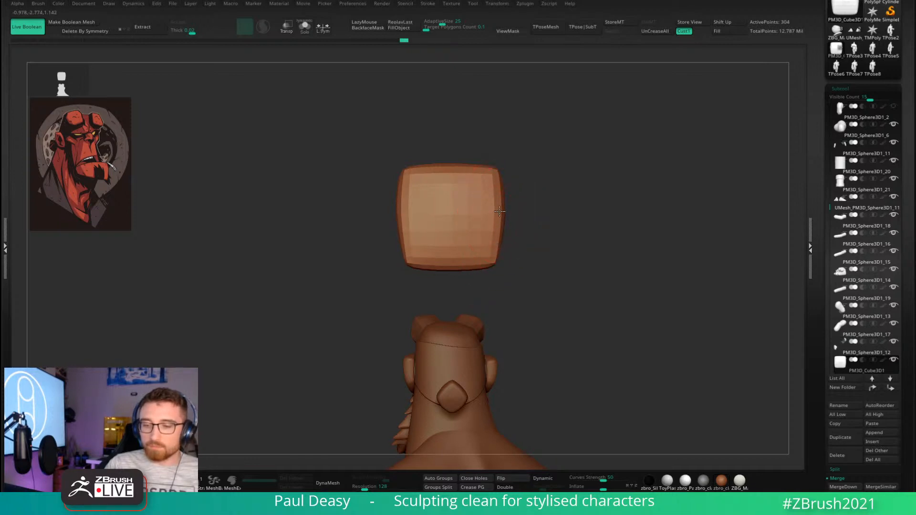
{"action": "left_click_drag", "start_coordinate": [500, 211], "coordinate": [522, 201]}
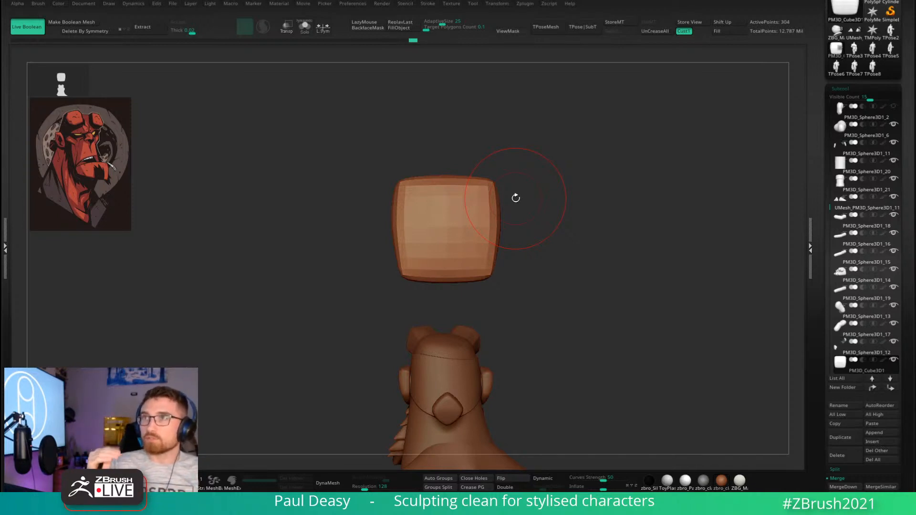
Centre the transform gizmo on the block and reset its orientation.
{"action": "right_click_drag", "start_coordinate": [587, 232], "coordinate": [512, 205], "text": "ctrl"}
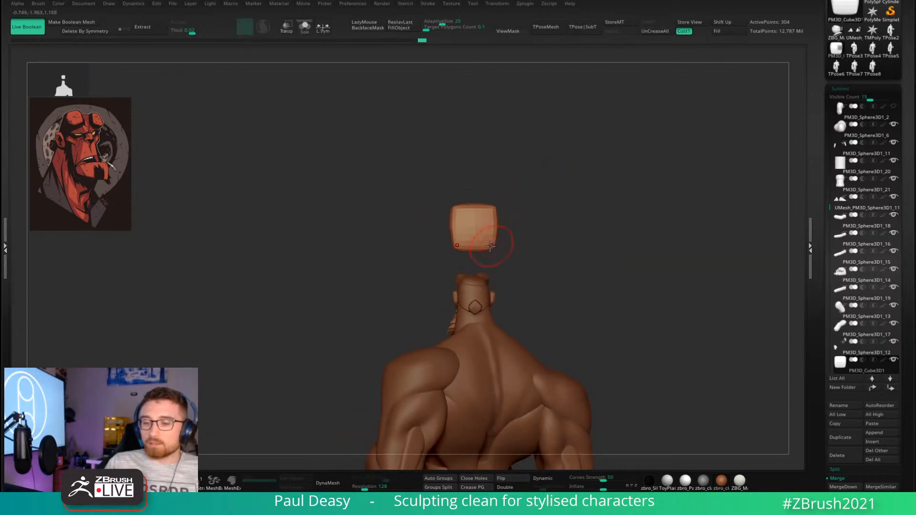
{"action": "right_click_drag", "start_coordinate": [535, 245], "coordinate": [547, 160]}
{"action": "key", "text": "w"}
{"action": "right_click_drag", "start_coordinate": [547, 119], "coordinate": [554, 171], "text": "alt"}
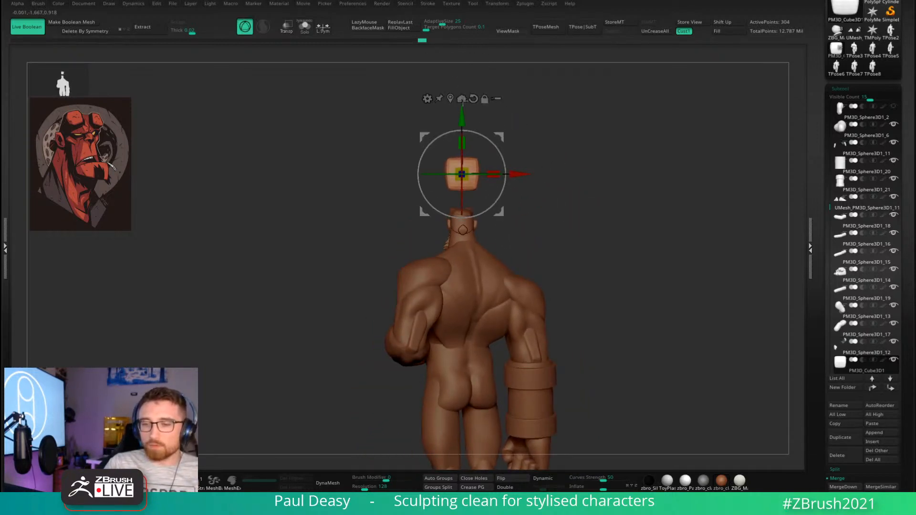
{"action": "left_click", "coordinate": [458, 97]}
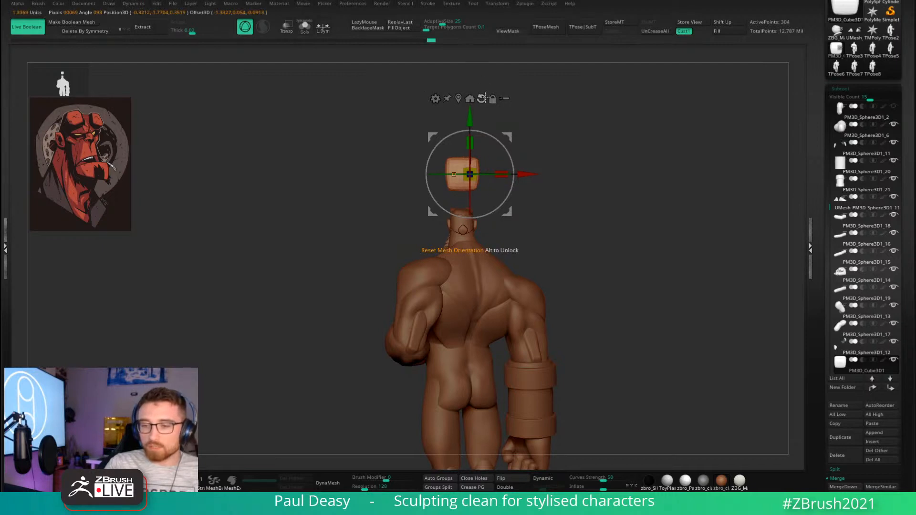
{"action": "left_click", "coordinate": [473, 98]}
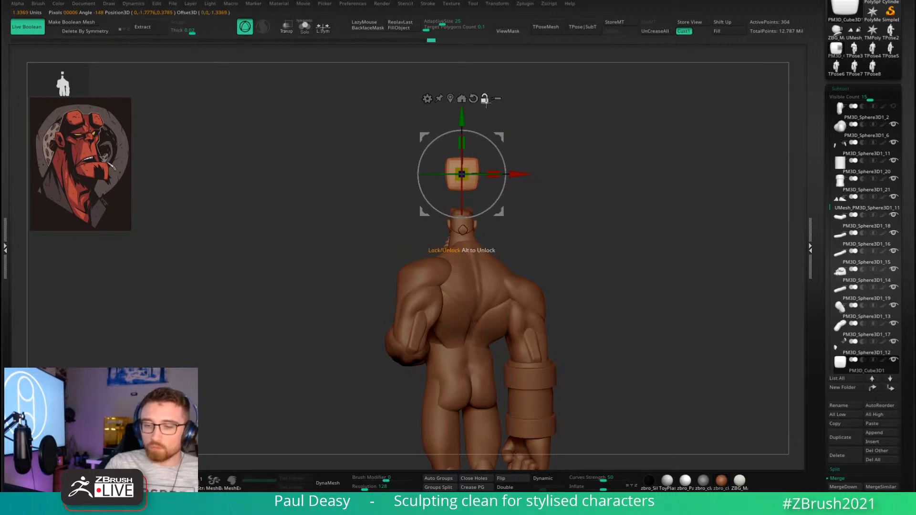
Move the block down to the large fist and turn it sideways to face the back of the hand.
{"action": "left_click_drag", "start_coordinate": [499, 139], "coordinate": [610, 315]}
{"action": "right_click_drag", "start_coordinate": [648, 319], "coordinate": [601, 179], "text": "alt"}
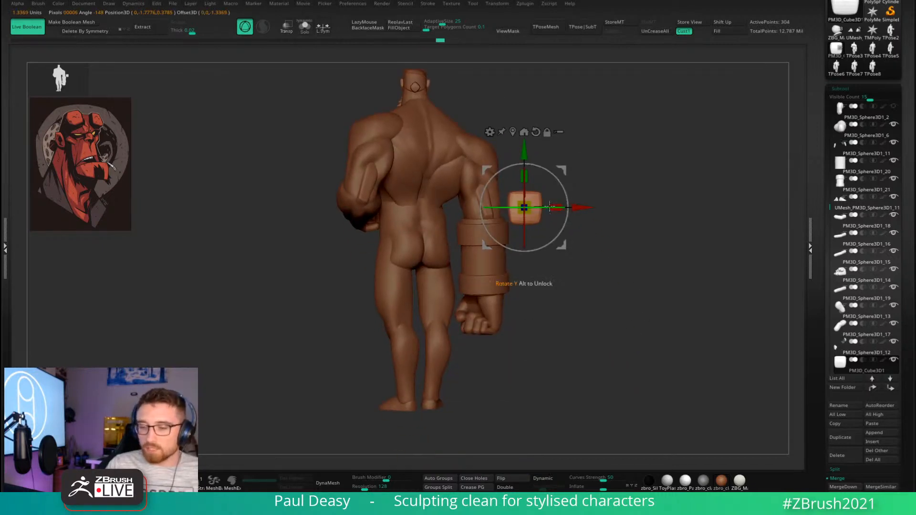
{"action": "left_click_drag", "start_coordinate": [542, 206], "coordinate": [617, 219]}
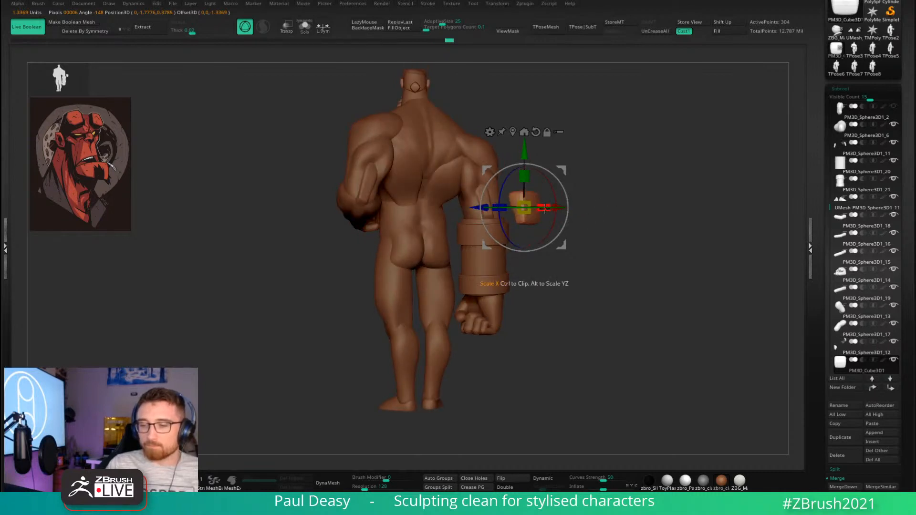
{"action": "left_click_drag", "start_coordinate": [543, 208], "coordinate": [493, 309]}
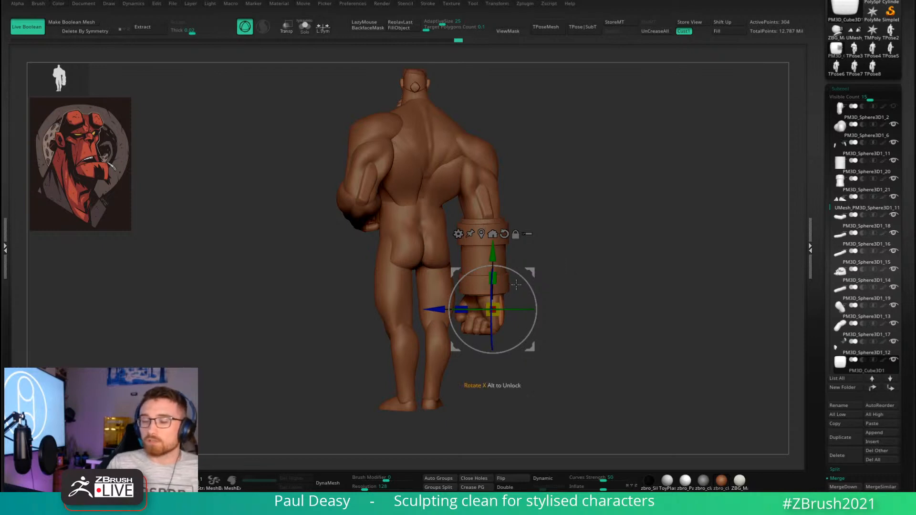
Fit the block against the outer side of the large fist and scale it up by about 1.23.
{"action": "left_click_drag", "start_coordinate": [518, 310], "coordinate": [533, 310]}
{"action": "left_click_drag", "start_coordinate": [668, 288], "coordinate": [541, 277]}
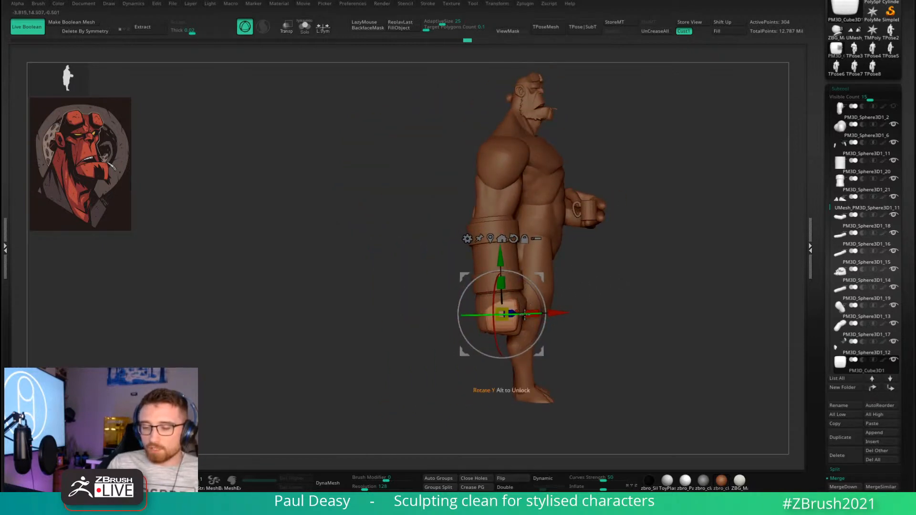
{"action": "left_click_drag", "start_coordinate": [527, 312], "coordinate": [512, 311]}
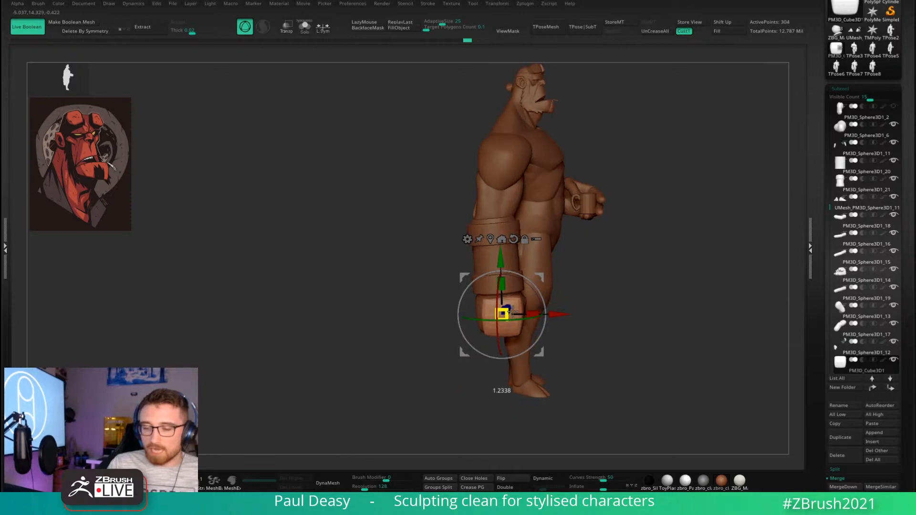
Rotate the block about 17 degrees to match the back of the large hand and shift it by about 0.2.
{"action": "right_click_drag", "start_coordinate": [530, 310], "coordinate": [585, 334]}
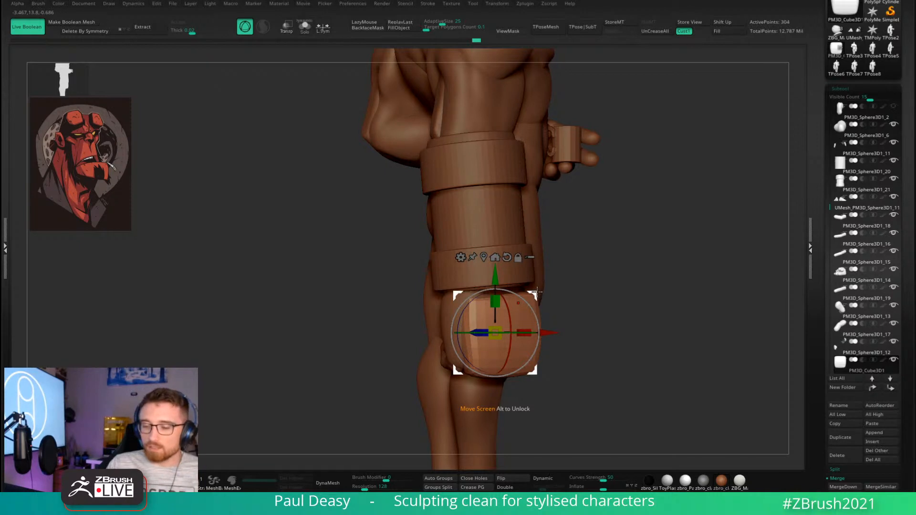
{"action": "right_click_drag", "start_coordinate": [534, 292], "coordinate": [594, 303]}
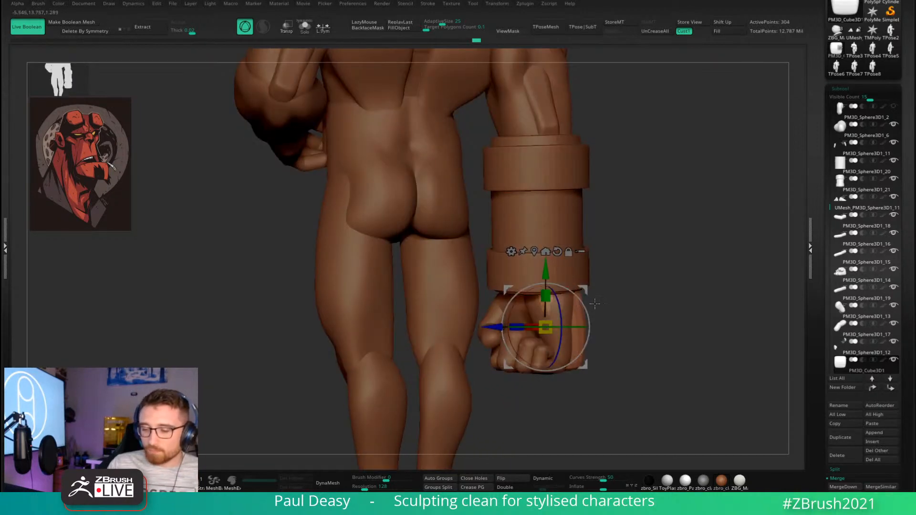
{"action": "left_click_drag", "start_coordinate": [517, 304], "coordinate": [528, 297]}
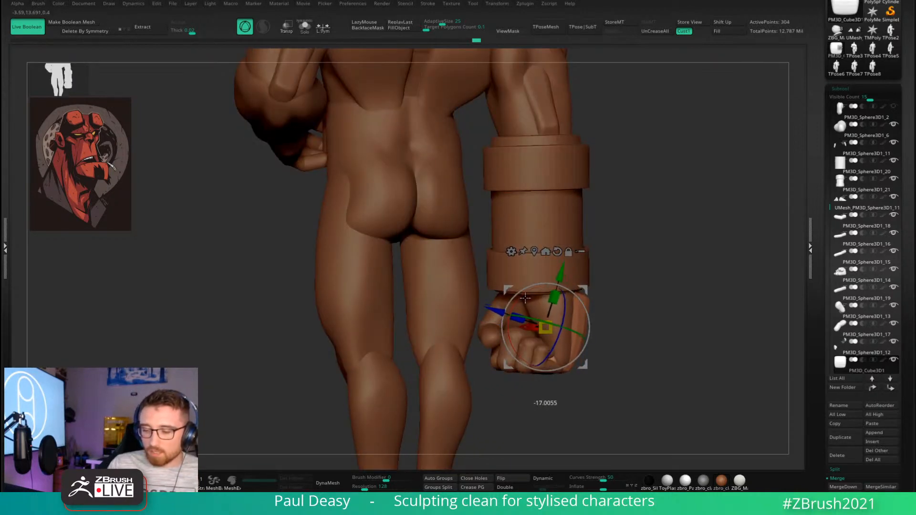
{"action": "right_click_drag", "start_coordinate": [637, 286], "coordinate": [599, 287]}
{"action": "left_click_drag", "start_coordinate": [583, 286], "coordinate": [576, 284]}
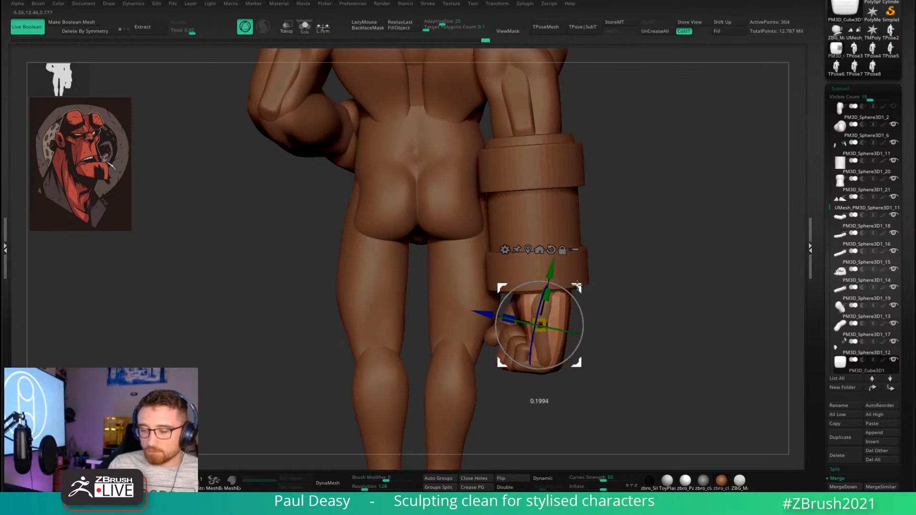
{"action": "key", "text": "q"}
Adjust the block's tilt in front view and shift it about 0.21 to cover the large fist's palm.
{"action": "mouse_move", "coordinate": [599, 287]}
{"action": "right_mouse_down"}
{"action": "mouse_move", "coordinate": [548, 301]}
{"action": "mouse_move", "coordinate": [559, 310]}
{"action": "right_mouse_up"}
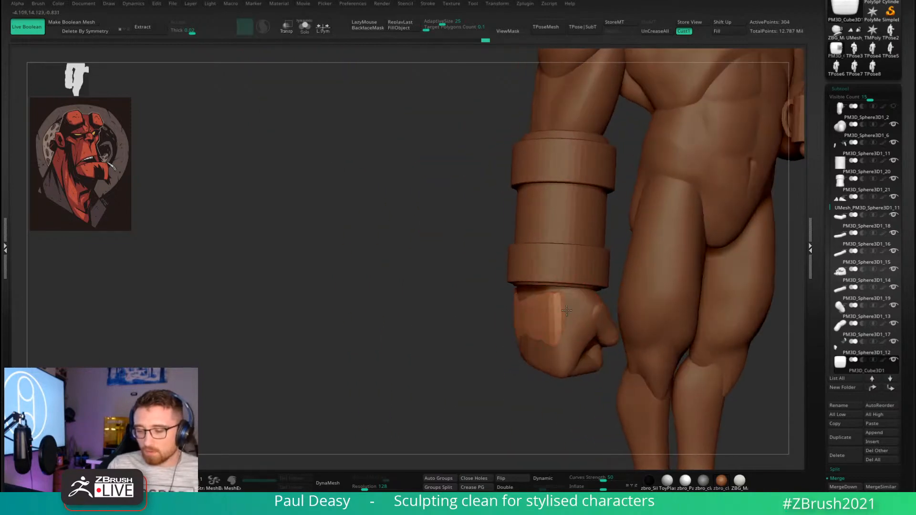
{"action": "key", "text": "w"}
{"action": "left_click_drag", "start_coordinate": [552, 323], "coordinate": [563, 318]}
{"action": "right_click_drag", "start_coordinate": [576, 308], "coordinate": [589, 286]}
{"action": "left_click_drag", "start_coordinate": [591, 282], "coordinate": [596, 287]}
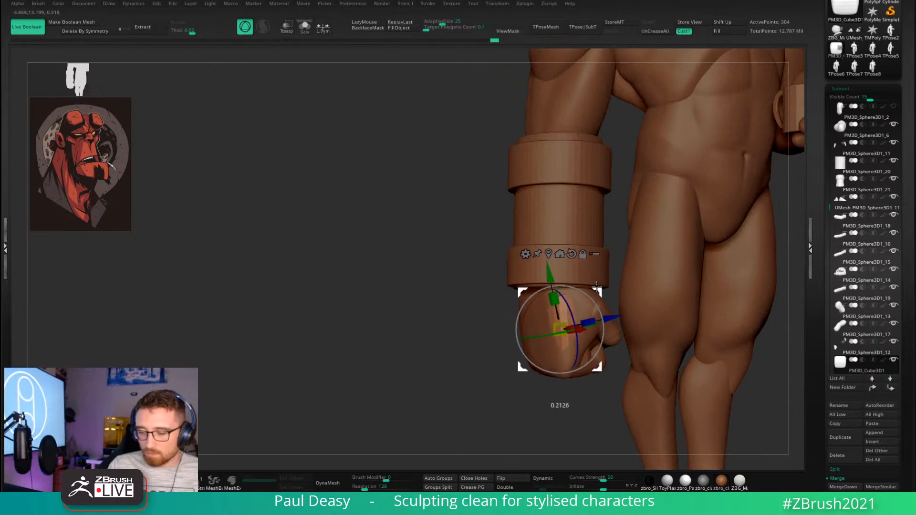
{"action": "key", "text": "q"}
Isolate the old palm pieces, split the two hands' palms into separate subtools by masking, and hide the large fist's old palm.
{"action": "left_click", "coordinate": [588, 309], "text": "alt"}
{"action": "right_click_drag", "start_coordinate": [588, 309], "coordinate": [545, 267], "text": "alt"}
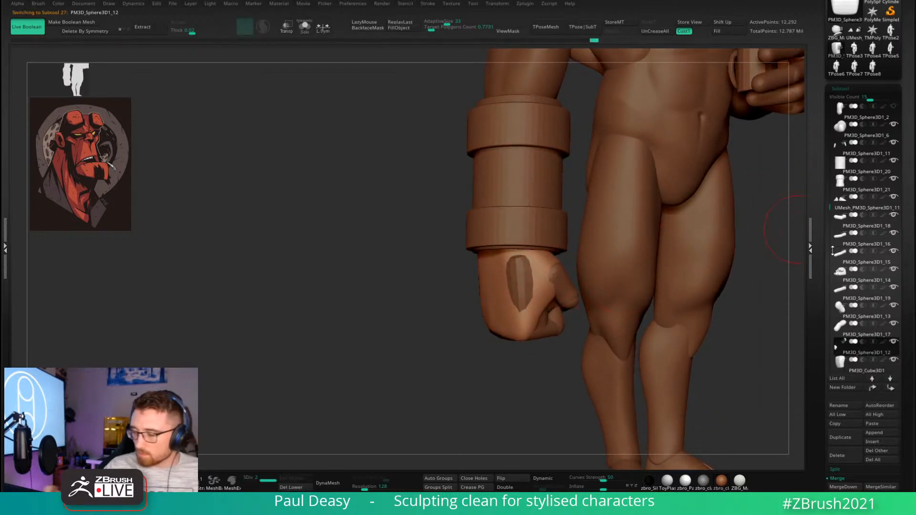
{"action": "key", "text": "shift+s"}
{"action": "right_click_drag", "start_coordinate": [770, 365], "coordinate": [613, 337]}
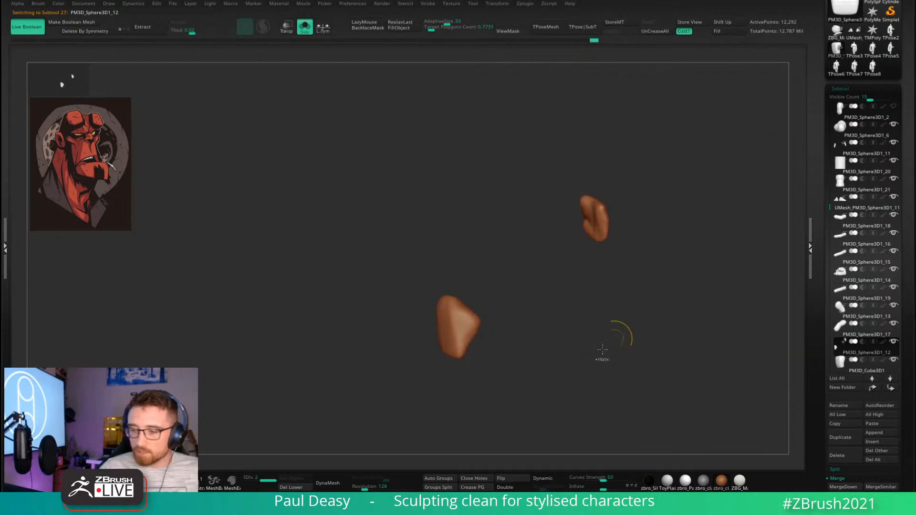
{"action": "left_click_drag", "start_coordinate": [567, 360], "coordinate": [632, 133], "text": "ctrl"}
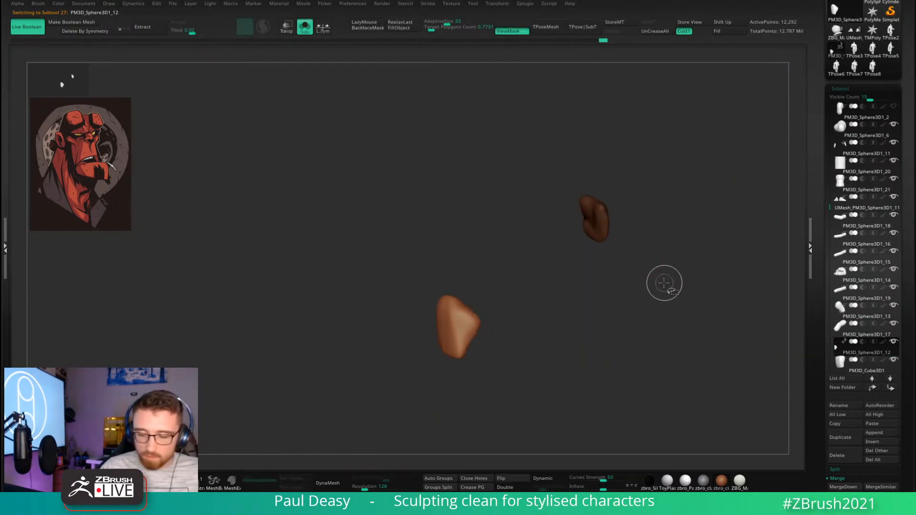
{"action": "key", "text": "ctrl+shift+s"}
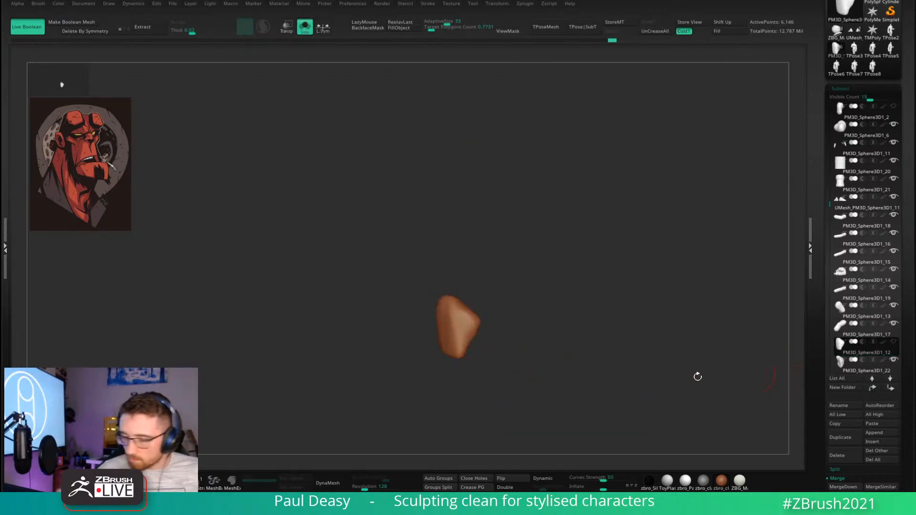
{"action": "key", "text": "shift+s"}
Select the block and lower it to open a gap below the large arm's lower cuff.
{"action": "left_click", "coordinate": [465, 318], "text": "alt"}
{"action": "right_click_drag", "start_coordinate": [496, 314], "coordinate": [465, 296]}
{"action": "key", "text": "y"}
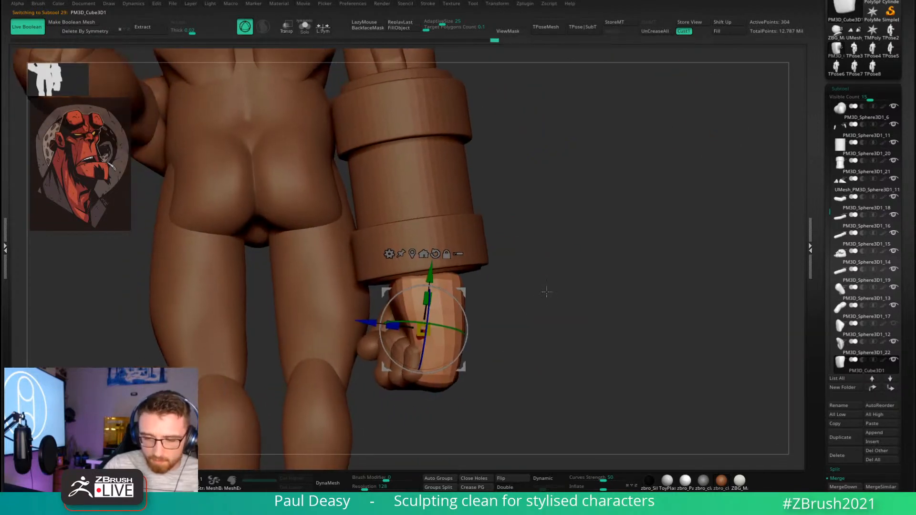
{"action": "left_click_drag", "start_coordinate": [464, 296], "coordinate": [461, 310]}
{"action": "key", "text": "q"}
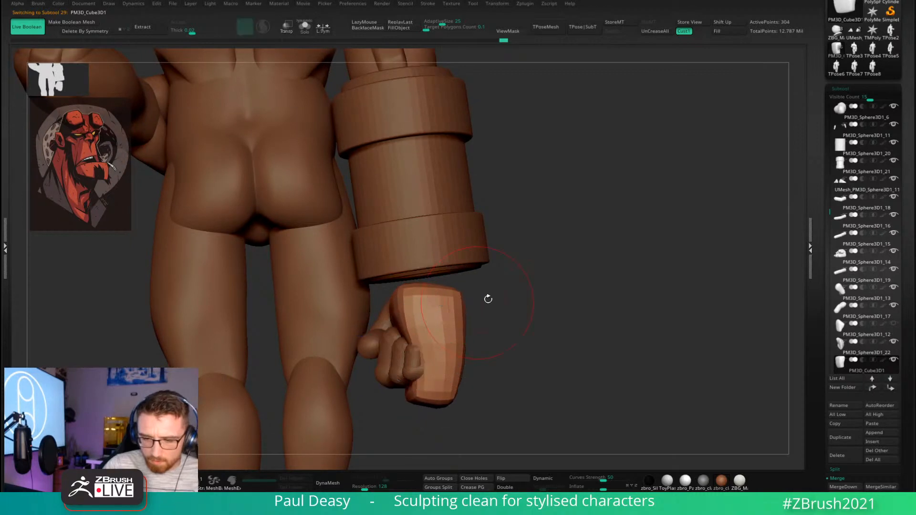
{"action": "right_click_drag", "start_coordinate": [582, 284], "coordinate": [513, 277], "text": "ctrl"}
{"action": "right_click_drag", "start_coordinate": [427, 306], "coordinate": [447, 331]}
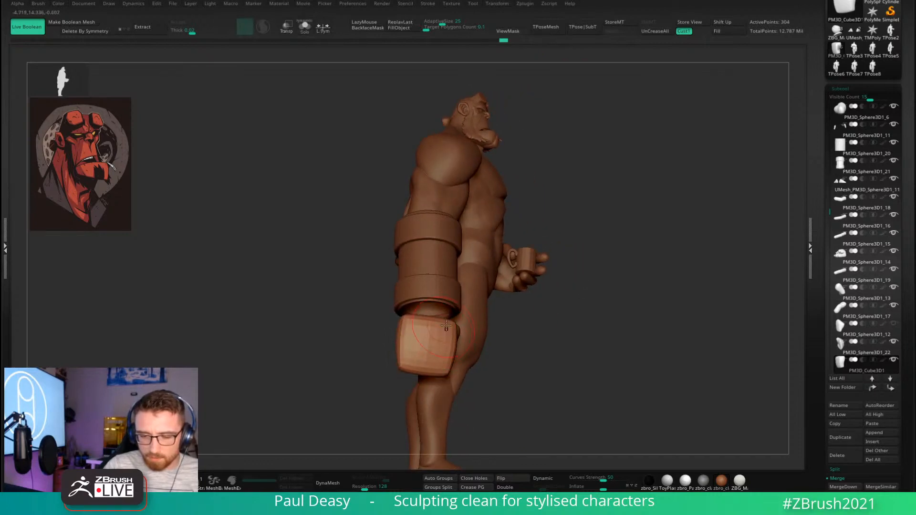
Insert a Sphere3D subtool and move it down to the wrist of the large arm.
{"action": "left_click", "coordinate": [880, 442]}
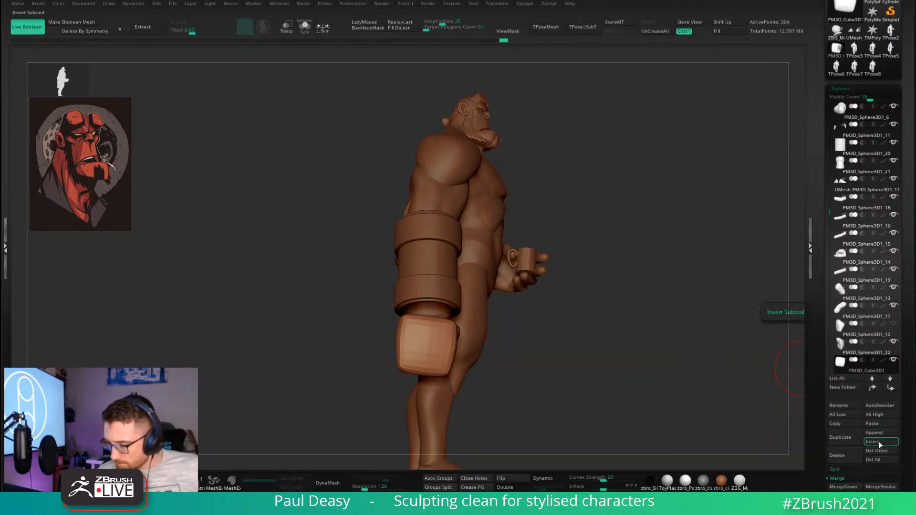
{"action": "left_click", "coordinate": [873, 433]}
{"action": "left_click", "coordinate": [873, 441]}
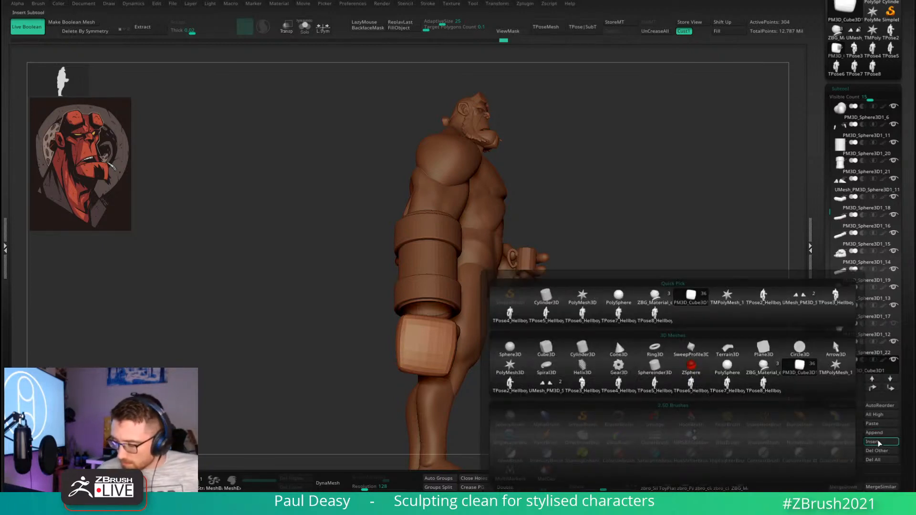
{"action": "left_click", "coordinate": [510, 349]}
{"action": "left_click_drag", "start_coordinate": [523, 352], "coordinate": [645, 202]}
{"action": "right_click_drag", "start_coordinate": [613, 107], "coordinate": [605, 206], "text": "alt"}
{"action": "left_click_drag", "start_coordinate": [545, 84], "coordinate": [448, 371]}
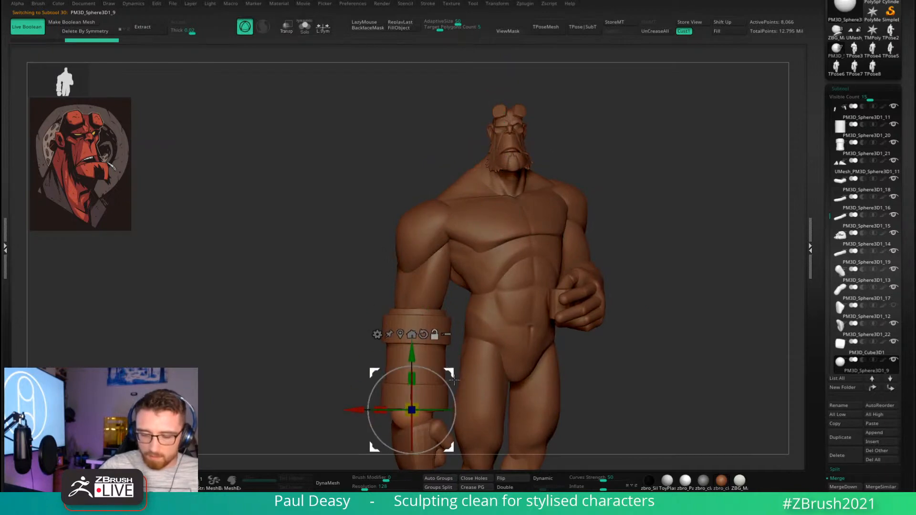
Fit the sphere inside the lower cuff's opening as a wrist joint, aligning it from front and side.
{"action": "right_click_drag", "start_coordinate": [471, 365], "coordinate": [533, 272], "text": "alt"}
{"action": "left_click_drag", "start_coordinate": [463, 250], "coordinate": [441, 256]}
{"action": "mouse_move", "coordinate": [440, 256]}
{"action": "right_mouse_down"}
{"action": "mouse_move", "coordinate": [451, 255]}
{"action": "mouse_move", "coordinate": [422, 256]}
{"action": "right_mouse_up"}
{"action": "mouse_move", "coordinate": [506, 258]}
{"action": "left_mouse_down"}
{"action": "mouse_move", "coordinate": [528, 255]}
{"action": "mouse_move", "coordinate": [514, 249]}
{"action": "mouse_move", "coordinate": [498, 272]}
{"action": "mouse_move", "coordinate": [517, 267]}
{"action": "left_mouse_up"}
{"action": "right_click_drag", "start_coordinate": [517, 267], "coordinate": [544, 157]}
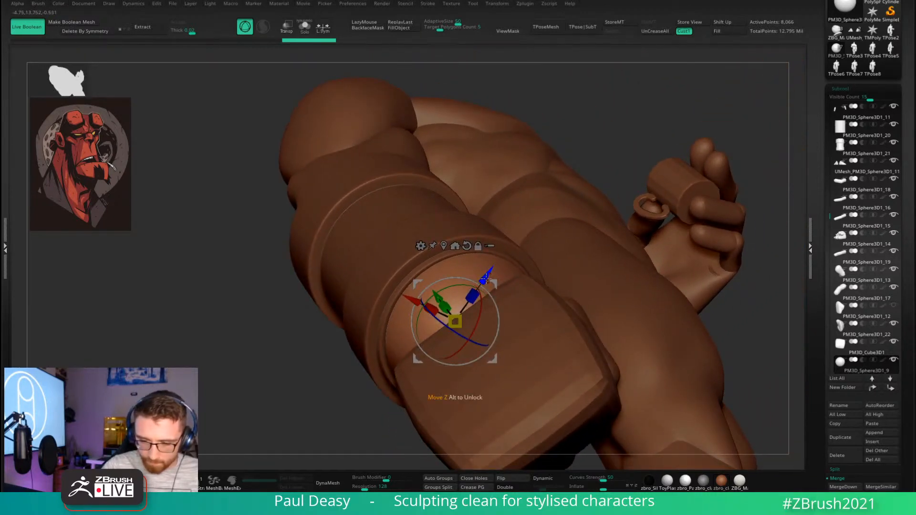
Centre the sphere within the cuff opening as seen from below, and nudge it vertically by about 0.08.
{"action": "left_click_drag", "start_coordinate": [489, 273], "coordinate": [487, 276]}
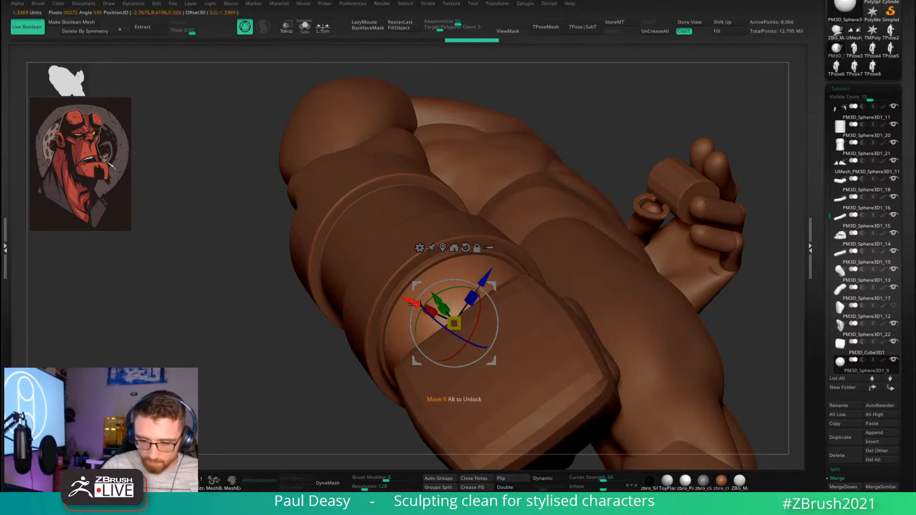
{"action": "left_click_drag", "start_coordinate": [412, 303], "coordinate": [415, 303]}
{"action": "left_click_drag", "start_coordinate": [488, 276], "coordinate": [487, 277]}
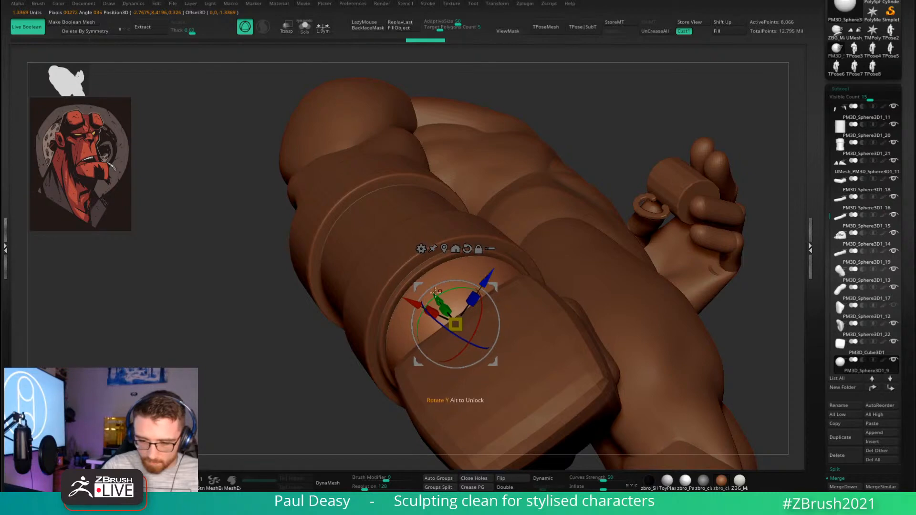
{"action": "left_click_drag", "start_coordinate": [408, 302], "coordinate": [409, 303]}
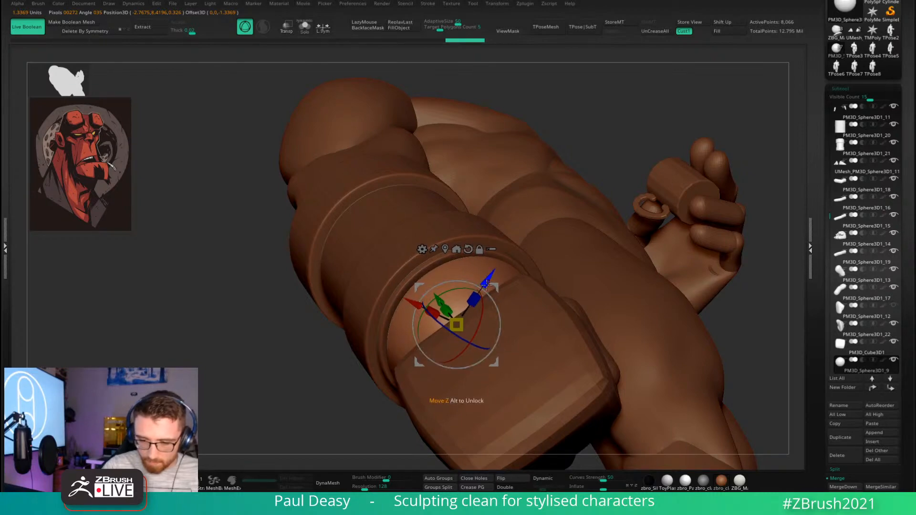
{"action": "right_click_drag", "start_coordinate": [502, 265], "coordinate": [493, 275]}
{"action": "left_click_drag", "start_coordinate": [493, 275], "coordinate": [491, 277]}
{"action": "right_click_drag", "start_coordinate": [491, 277], "coordinate": [511, 200]}
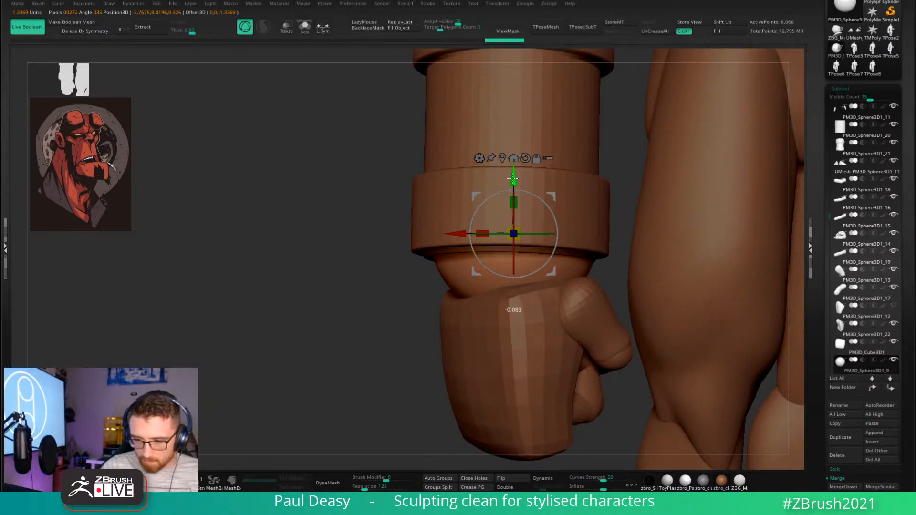
Select the block hand and scale it up by about 1.02.
{"action": "key", "text": "q"}
{"action": "right_click_drag", "start_coordinate": [531, 316], "coordinate": [536, 291], "text": "ctrl"}
{"action": "key", "text": "w"}
{"action": "left_click", "coordinate": [536, 269]}
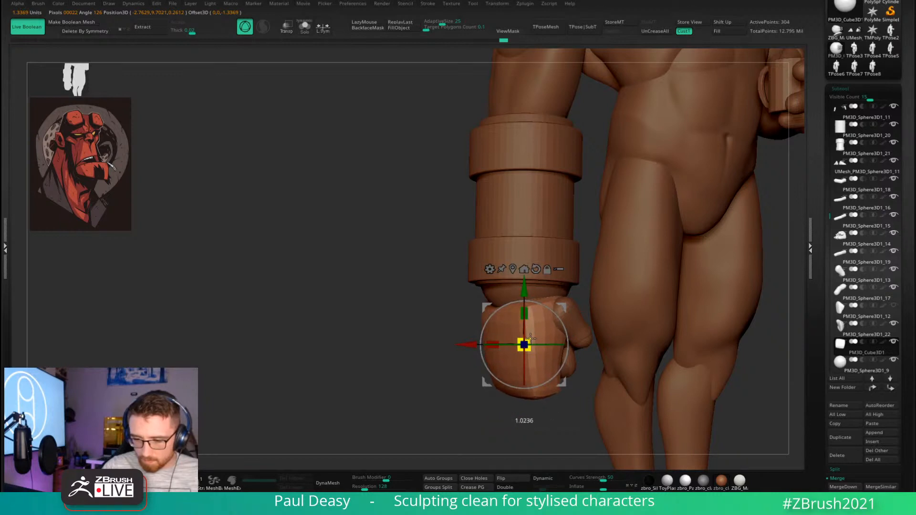
{"action": "key", "text": "q"}
Select the large fist's fingers and move them about 0.71 down to the block's lower end.
{"action": "mouse_move", "coordinate": [530, 334]}
{"action": "right_mouse_down"}
{"action": "mouse_move", "coordinate": [536, 315]}
{"action": "mouse_move", "coordinate": [509, 340]}
{"action": "mouse_move", "coordinate": [591, 285]}
{"action": "mouse_move", "coordinate": [669, 308]}
{"action": "mouse_move", "coordinate": [664, 301]}
{"action": "right_mouse_up"}
{"action": "right_click", "coordinate": [502, 359]}
{"action": "right_click_drag", "start_coordinate": [664, 301], "coordinate": [648, 261], "text": "alt"}
{"action": "left_click", "coordinate": [539, 324], "text": "alt"}
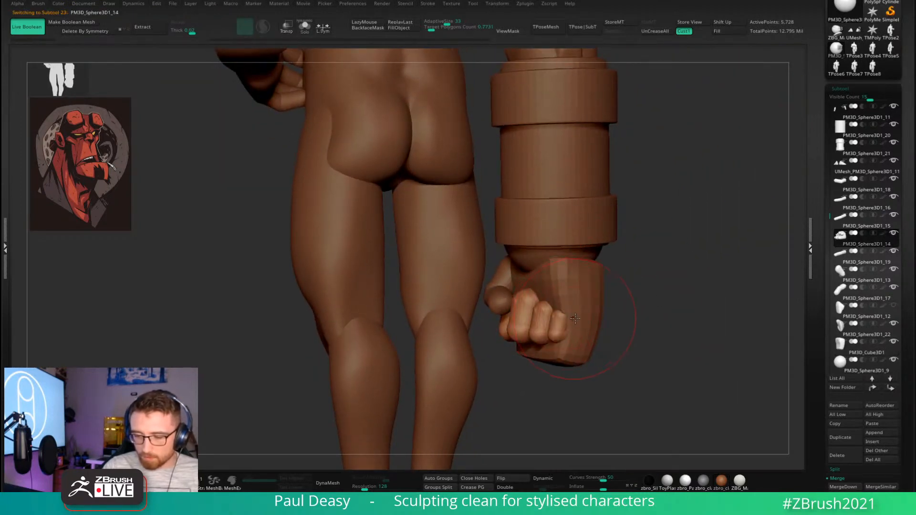
{"action": "key", "text": "w"}
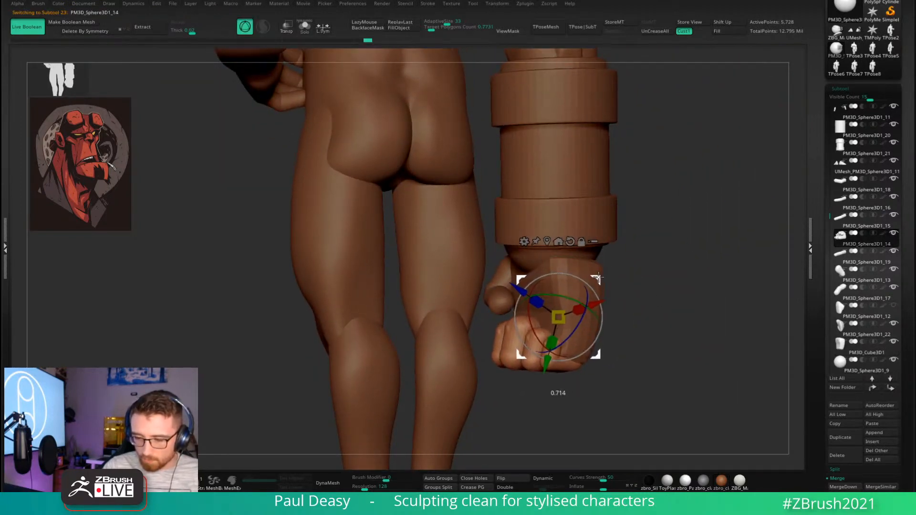
{"action": "left_click_drag", "start_coordinate": [598, 277], "coordinate": [597, 279]}
{"action": "key", "text": "q"}
Select the large fist's thumb, scale it up by about 1.17 and set it against the block's inner side.
{"action": "left_click", "coordinate": [500, 297], "text": "alt"}
{"action": "right_click_drag", "start_coordinate": [637, 274], "coordinate": [558, 282]}
{"action": "key", "text": "w"}
{"action": "left_click_drag", "start_coordinate": [557, 216], "coordinate": [514, 185]}
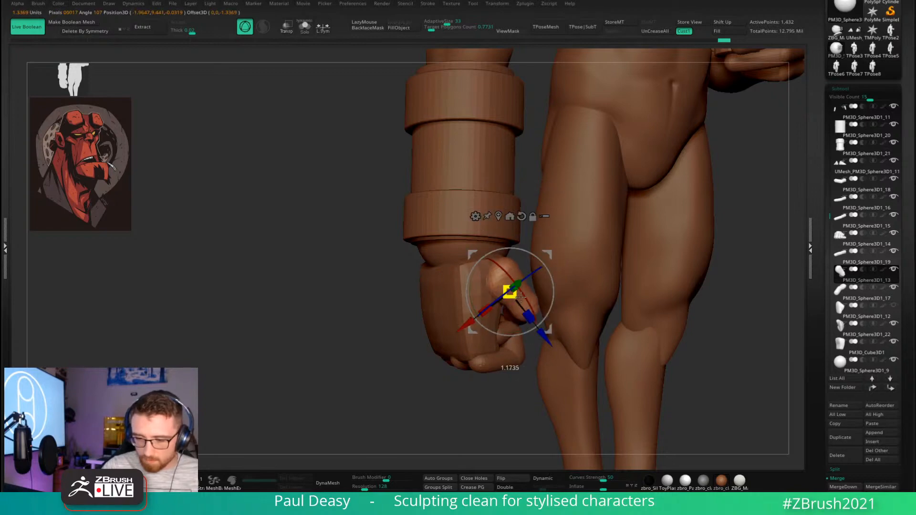
{"action": "left_click_drag", "start_coordinate": [548, 248], "coordinate": [550, 252]}
{"action": "key", "text": "q"}
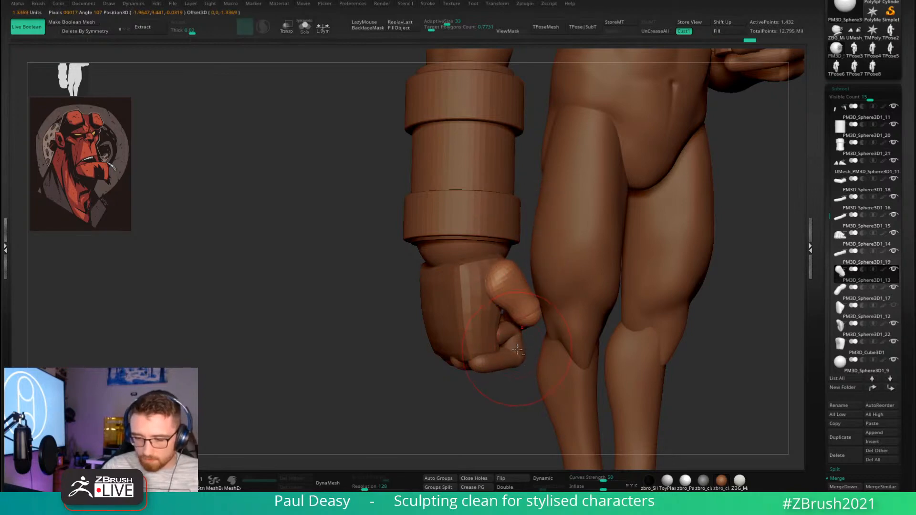
Select and isolate the large fist's fingers with polyframe shown, and give each finger part its own polygroup with Auto Groups.
{"action": "left_click", "coordinate": [469, 336], "text": "alt"}
{"action": "key", "text": "w"}
{"action": "mouse_move", "coordinate": [445, 442]}
{"action": "left_mouse_down"}
{"action": "mouse_move", "coordinate": [499, 329]}
{"action": "mouse_move", "coordinate": [461, 358]}
{"action": "left_mouse_up"}
{"action": "key", "text": "q"}
{"action": "key", "text": "shift+s"}
{"action": "key", "text": "shift+f"}
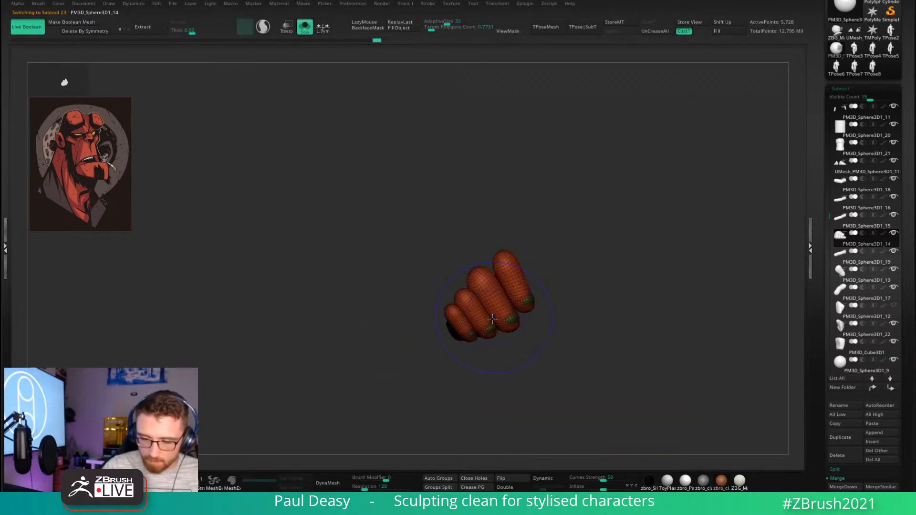
{"action": "left_click", "coordinate": [438, 479]}
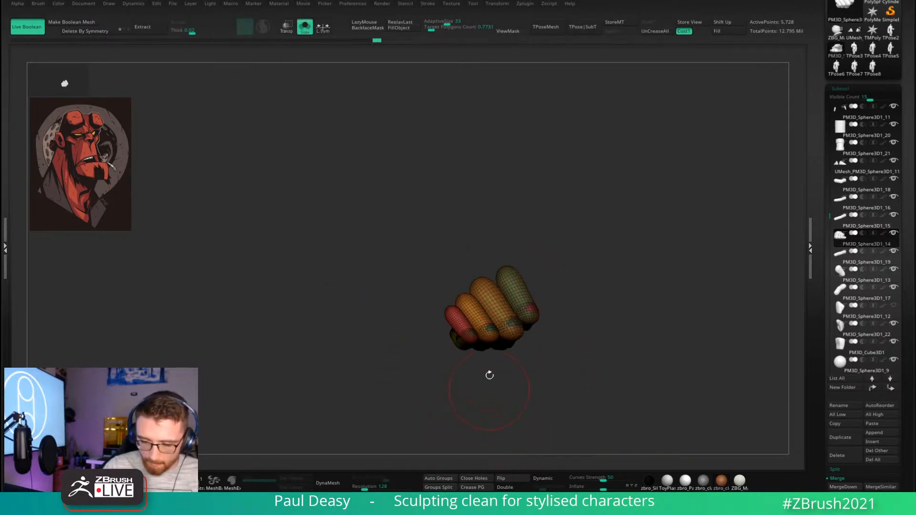
Hide both segments of the smallest outer finger and delete them, leaving three fingers.
{"action": "left_click", "coordinate": [465, 341], "text": "ctrl+shift"}
{"action": "left_click", "coordinate": [456, 333], "text": "ctrl+shift"}
{"action": "left_click", "coordinate": [625, 304], "text": "ctrl"}
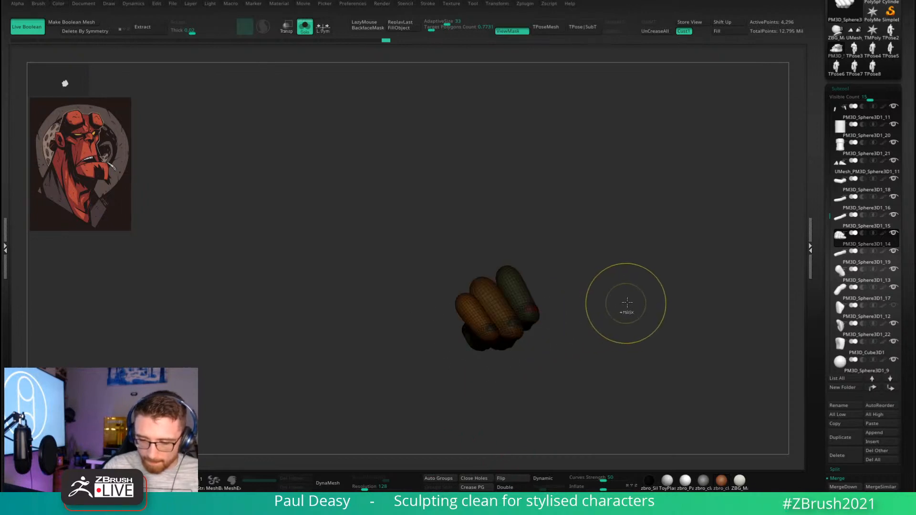
{"action": "left_click", "coordinate": [627, 304], "text": "ctrl"}
Enlarge the three fingers and shift them about 0.3 to line up with the block's lower edge.
{"action": "key", "text": "w"}
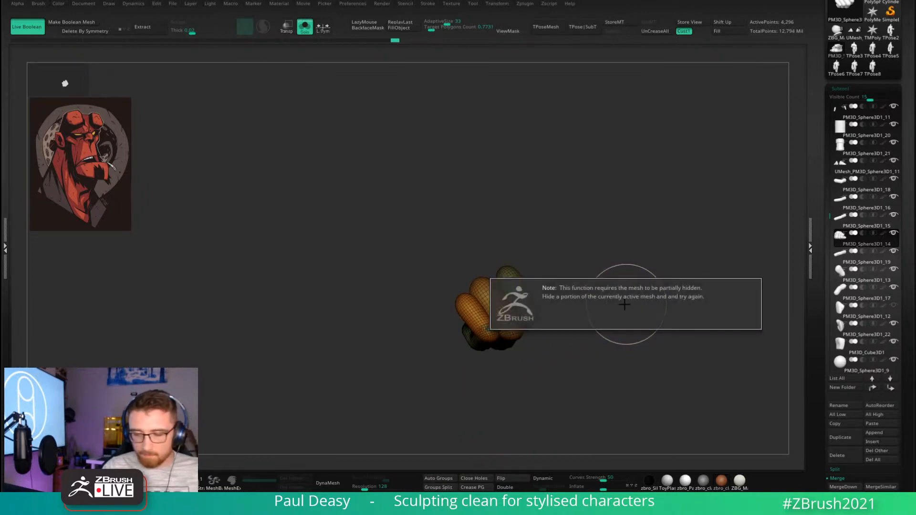
{"action": "left_click", "coordinate": [449, 262]}
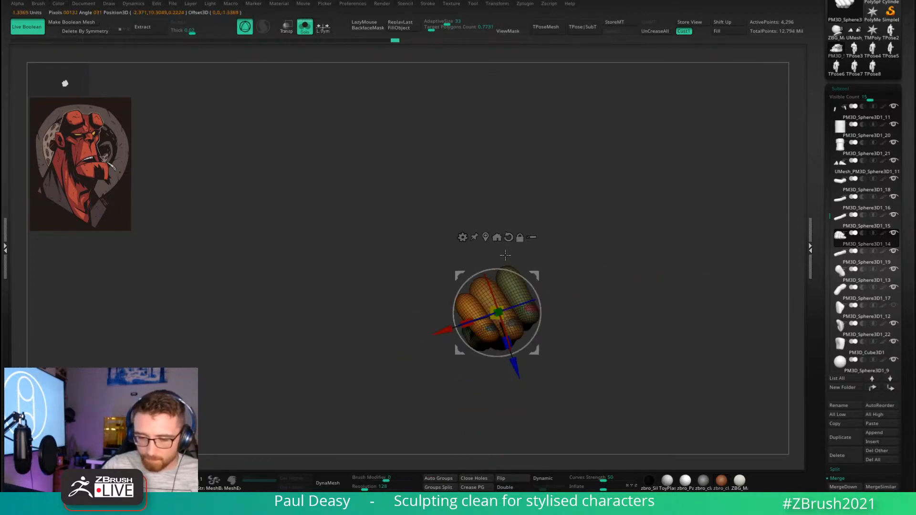
{"action": "left_click_drag", "start_coordinate": [510, 309], "coordinate": [514, 306]}
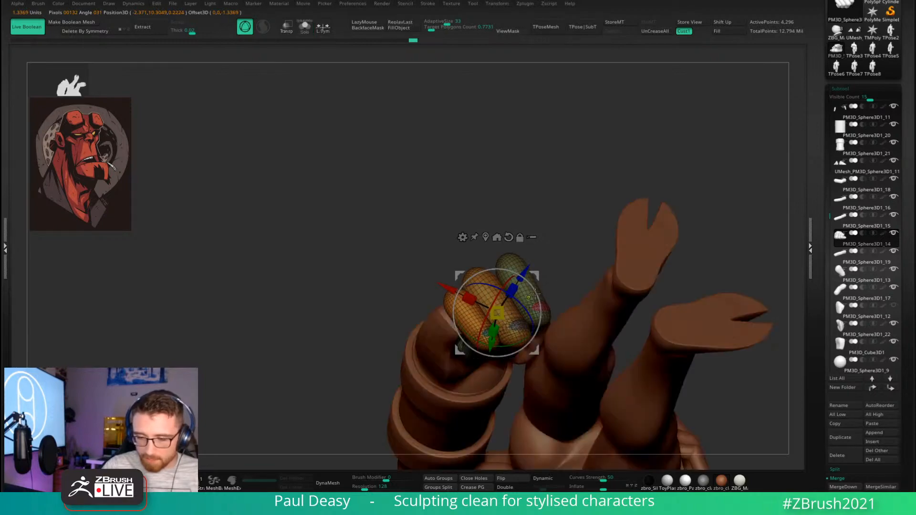
{"action": "left_click_drag", "start_coordinate": [559, 257], "coordinate": [572, 234]}
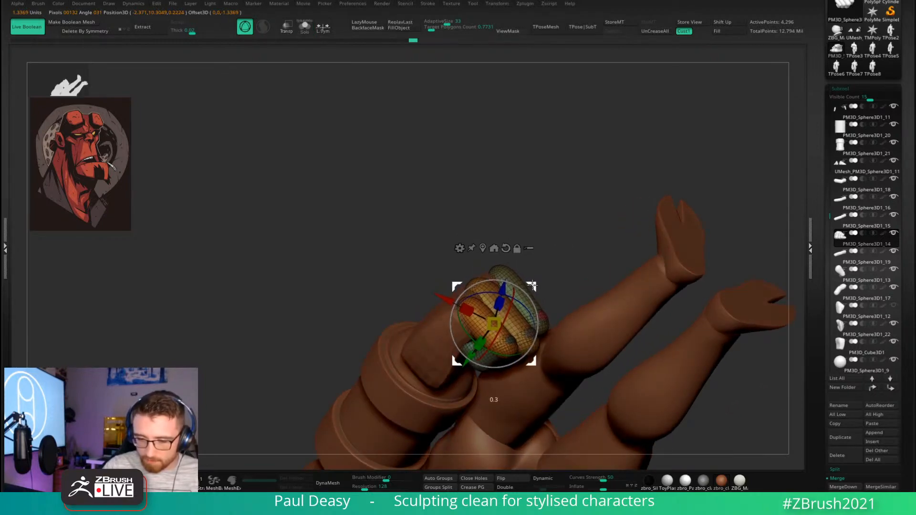
{"action": "left_click_drag", "start_coordinate": [532, 285], "coordinate": [516, 377]}
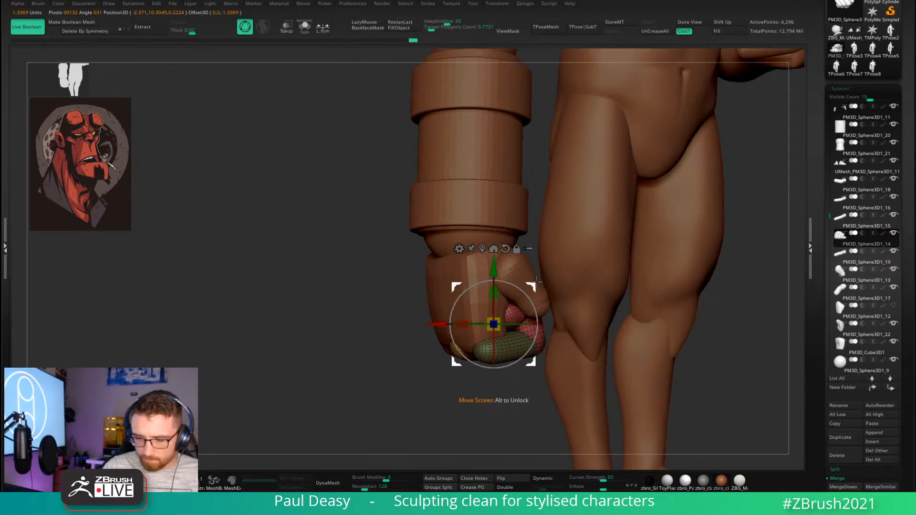
Fine-tune the three fingers' position from several angles so they curl snugly under the block and thumb.
{"action": "right_click_drag", "start_coordinate": [532, 286], "coordinate": [507, 285]}
{"action": "left_click_drag", "start_coordinate": [538, 283], "coordinate": [542, 280]}
{"action": "right_click_drag", "start_coordinate": [542, 280], "coordinate": [582, 281]}
{"action": "left_click_drag", "start_coordinate": [531, 286], "coordinate": [525, 285]}
{"action": "key", "text": "q"}
{"action": "right_click_drag", "start_coordinate": [642, 269], "coordinate": [613, 267]}
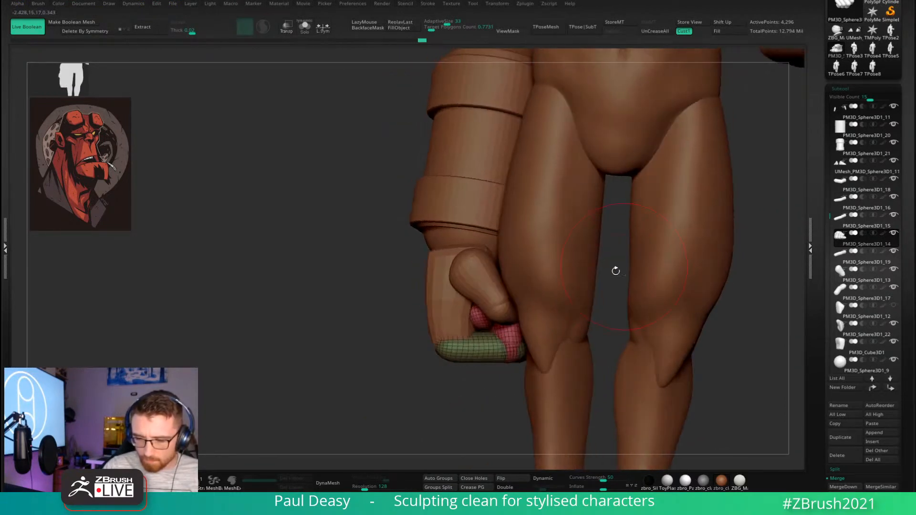
Hide the polyframe and examine the large fist's fingers, up close and against the proportions of the whole figure.
{"action": "key", "text": "w"}
{"action": "key", "text": "q"}
{"action": "right_click_drag", "start_coordinate": [524, 306], "coordinate": [501, 308]}
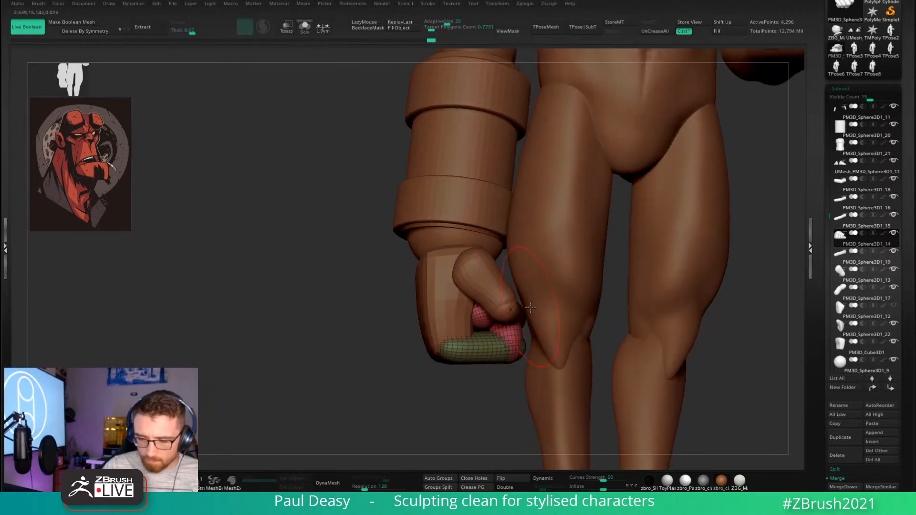
{"action": "key", "text": "w"}
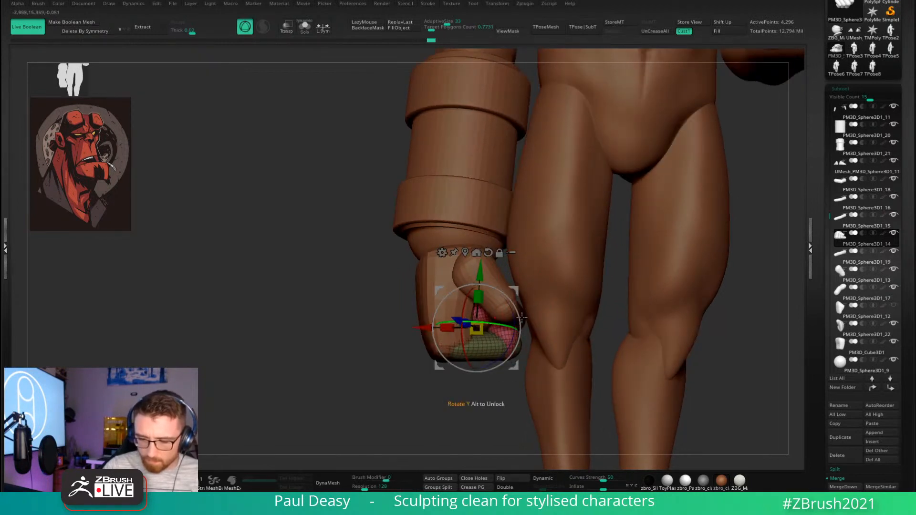
{"action": "key", "text": "q"}
{"action": "key", "text": "f"}
{"action": "mouse_move", "coordinate": [650, 286]}
{"action": "right_mouse_down"}
{"action": "mouse_move", "coordinate": [649, 344]}
{"action": "mouse_move", "coordinate": [659, 318]}
{"action": "mouse_move", "coordinate": [639, 339]}
{"action": "right_mouse_up"}
{"action": "right_click", "coordinate": [652, 317]}
{"action": "right_click", "coordinate": [650, 329]}
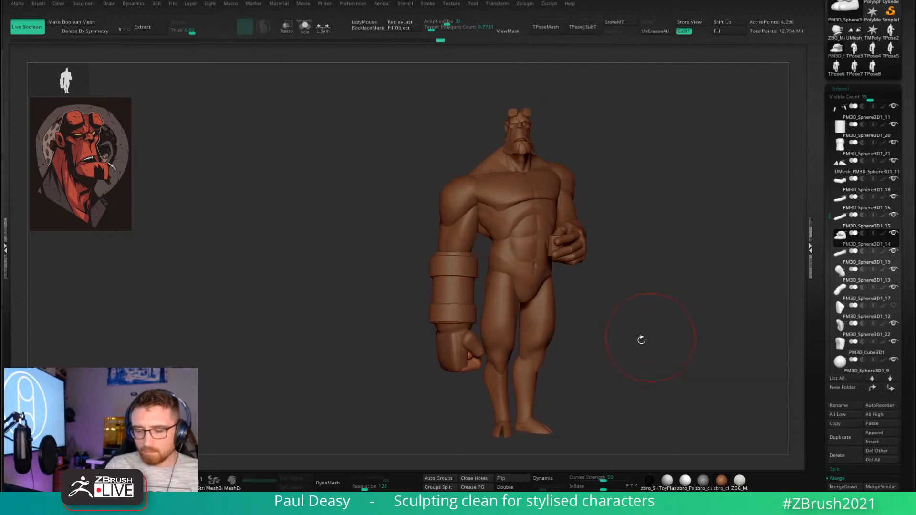
Select the large fist's block palm, subdivide it once to level 2 and isolate it.
{"action": "left_click", "coordinate": [453, 352], "text": "alt"}
{"action": "right_click_drag", "start_coordinate": [607, 313], "coordinate": [640, 283], "text": "ctrl"}
{"action": "key", "text": "shift+d"}
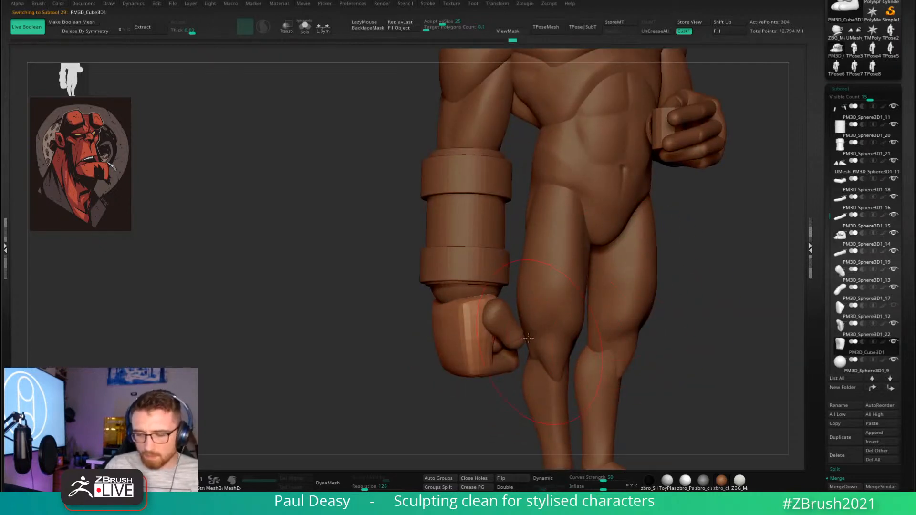
{"action": "right_click", "coordinate": [495, 316]}
{"action": "key", "text": "shift+d"}
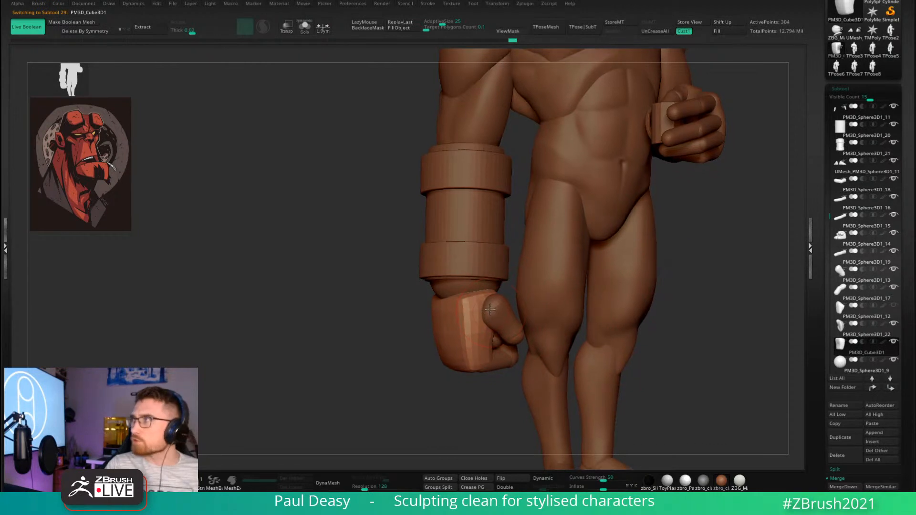
{"action": "right_click_drag", "start_coordinate": [489, 316], "coordinate": [488, 308], "text": "alt"}
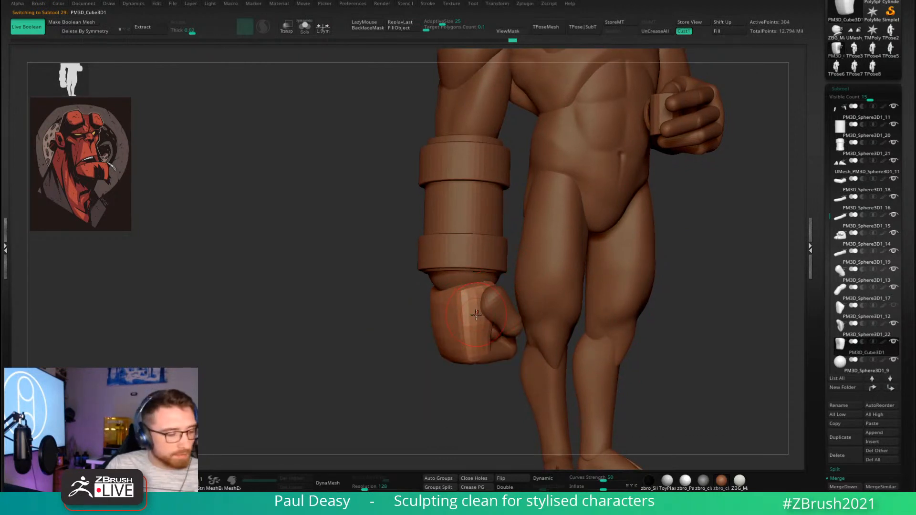
{"action": "key", "text": "ctrl+d"}
{"action": "key", "text": "shift+s"}
{"action": "right_click_drag", "start_coordinate": [476, 314], "coordinate": [499, 314], "text": "ctrl"}
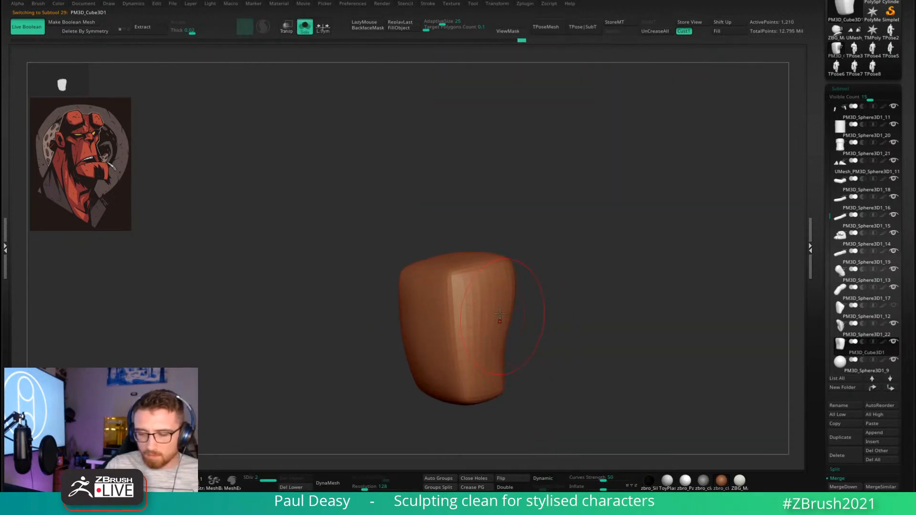
Flatten the narrow thumb-side plane of the hand block with the hPolish brush and subdivide the mesh once.
{"action": "key", "text": "b"}
{"action": "key", "text": "h"}
{"action": "key", "text": "p"}
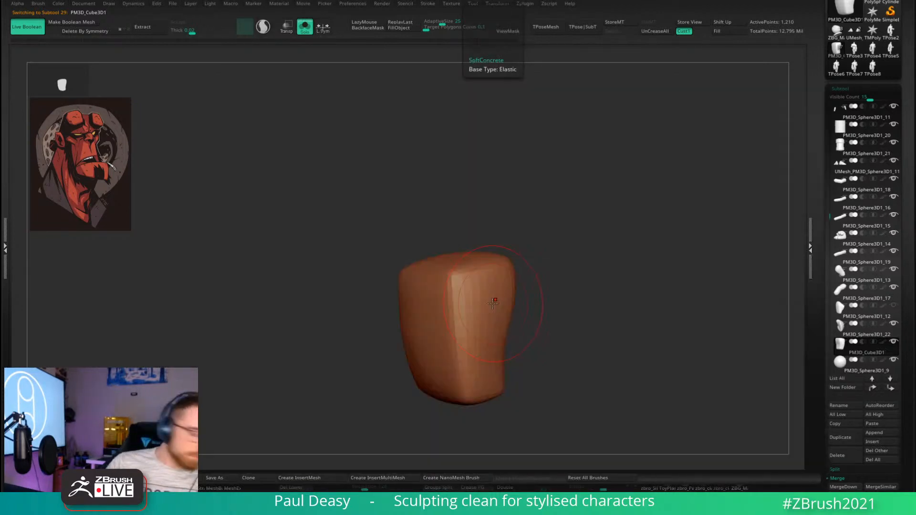
{"action": "mouse_move", "coordinate": [489, 299]}
{"action": "right_mouse_down"}
{"action": "mouse_move", "coordinate": [476, 291]}
{"action": "mouse_move", "coordinate": [483, 267]}
{"action": "right_mouse_up"}
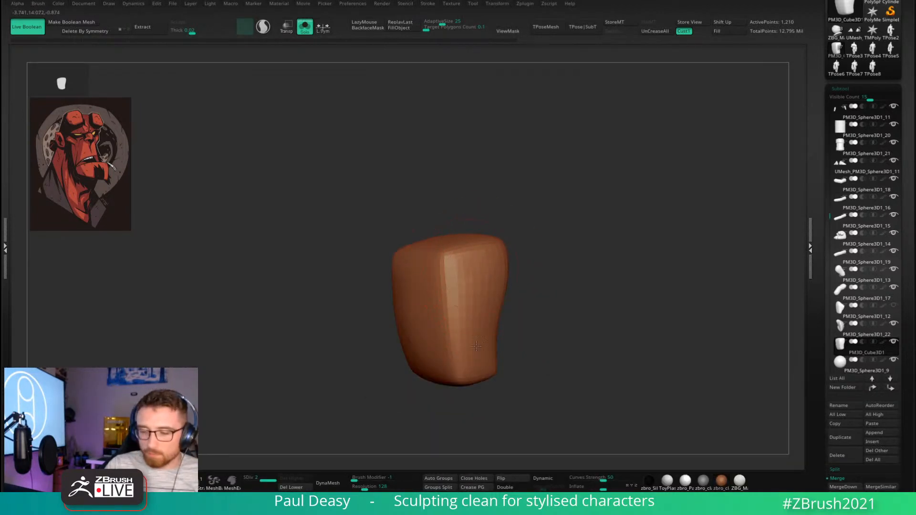
{"action": "mouse_move", "coordinate": [457, 284]}
{"action": "left_mouse_down"}
{"action": "mouse_move", "coordinate": [453, 306]}
{"action": "mouse_move", "coordinate": [486, 273]}
{"action": "mouse_move", "coordinate": [458, 257]}
{"action": "left_mouse_up"}
{"action": "left_click_drag", "start_coordinate": [489, 351], "coordinate": [488, 326]}
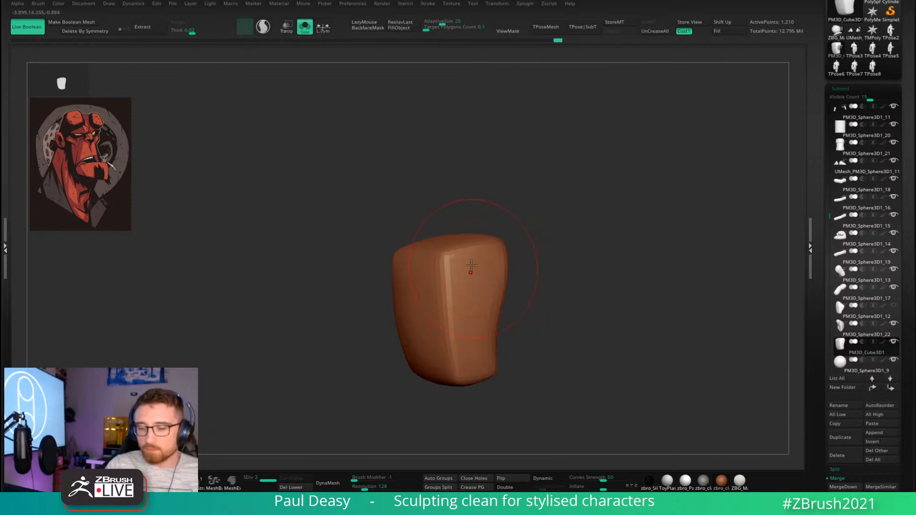
{"action": "left_click_drag", "start_coordinate": [471, 265], "coordinate": [482, 381]}
{"action": "key", "text": "ctrl+d"}
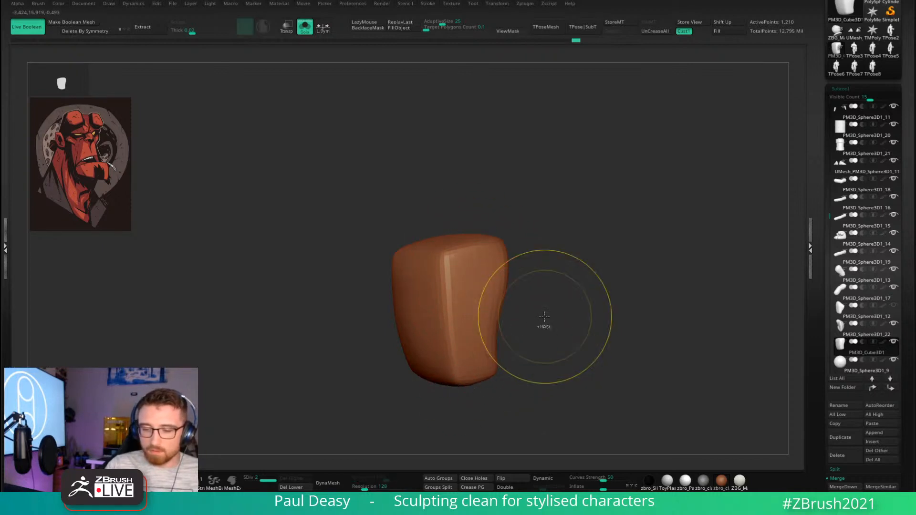
{"action": "mouse_move", "coordinate": [542, 321]}
{"action": "left_mouse_down"}
{"action": "mouse_move", "coordinate": [534, 304]}
{"action": "mouse_move", "coordinate": [593, 306]}
{"action": "mouse_move", "coordinate": [562, 299]}
{"action": "left_mouse_up"}
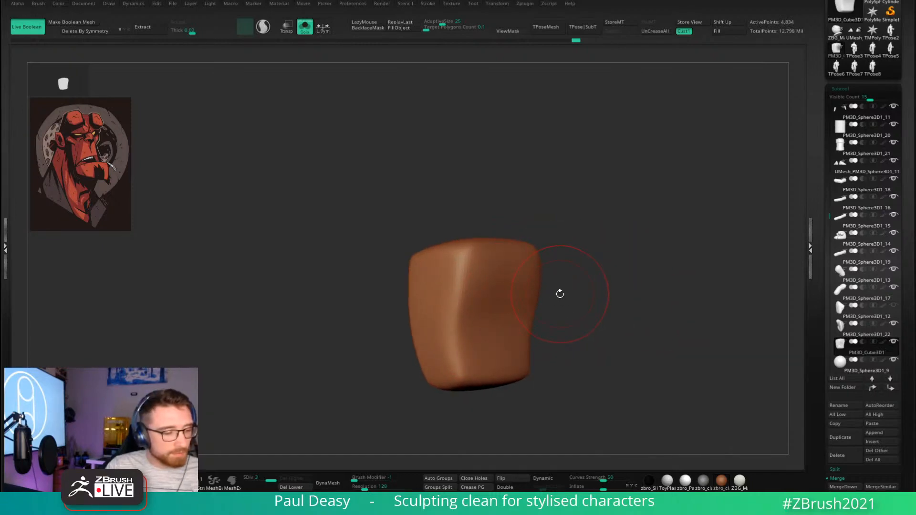
Refine the hand block's narrow side, broad faces and vertical edges into clean, soft-edged planes at subdivision level 3.
{"action": "key", "text": "b"}
{"action": "key", "text": "h"}
{"action": "key", "text": "s"}
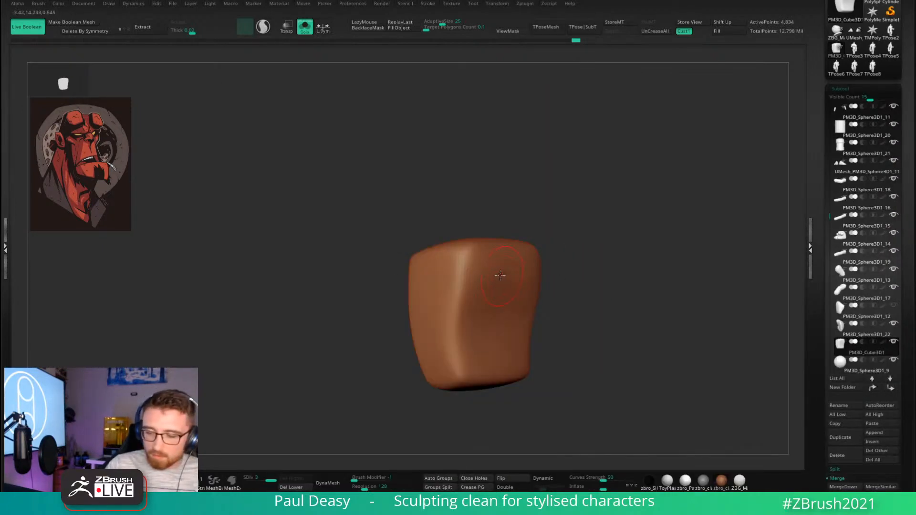
{"action": "right_click_drag", "start_coordinate": [500, 276], "coordinate": [496, 279], "text": "alt"}
{"action": "key", "text": "space"}
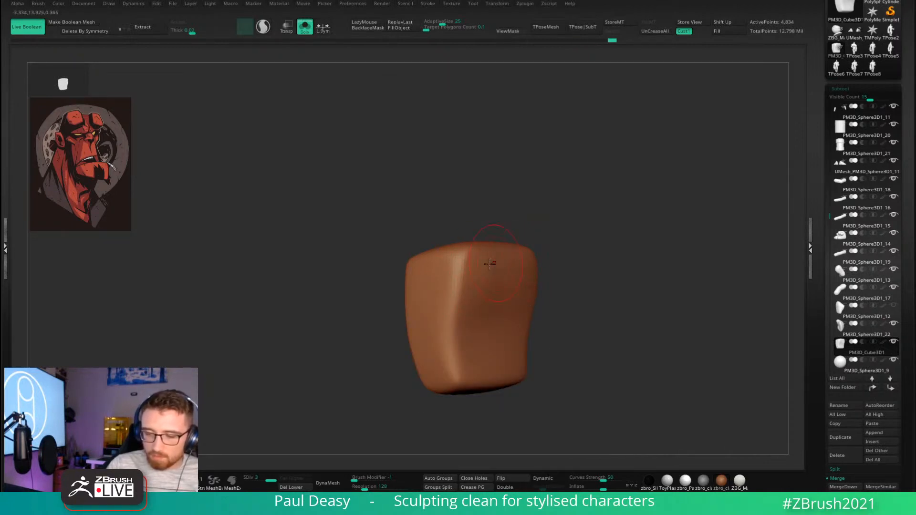
{"action": "right_click_drag", "start_coordinate": [503, 257], "coordinate": [475, 258]}
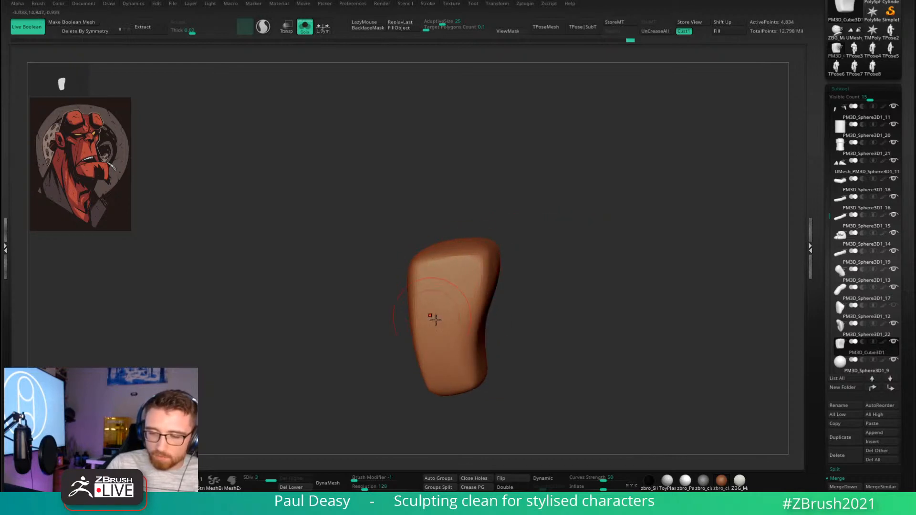
{"action": "right_click_drag", "start_coordinate": [436, 319], "coordinate": [470, 284]}
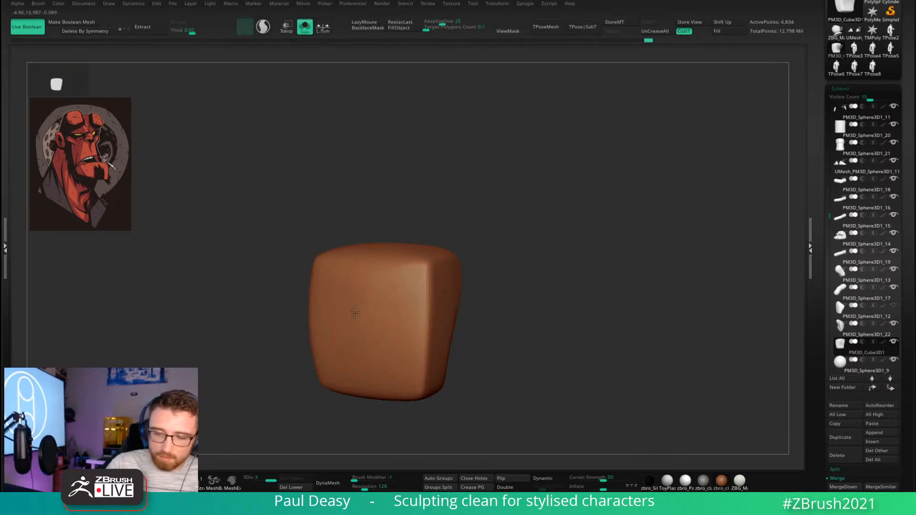
{"action": "right_click_drag", "start_coordinate": [340, 269], "coordinate": [587, 275]}
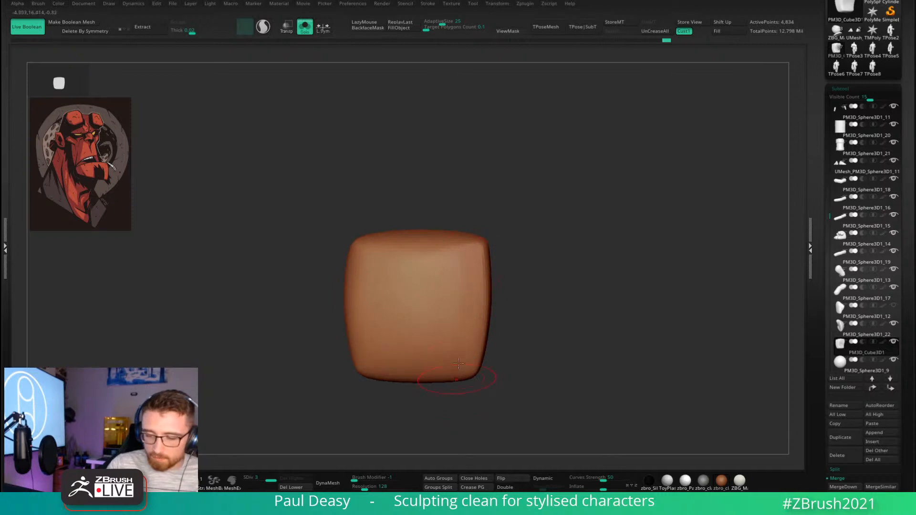
{"action": "right_click_drag", "start_coordinate": [515, 344], "coordinate": [542, 317]}
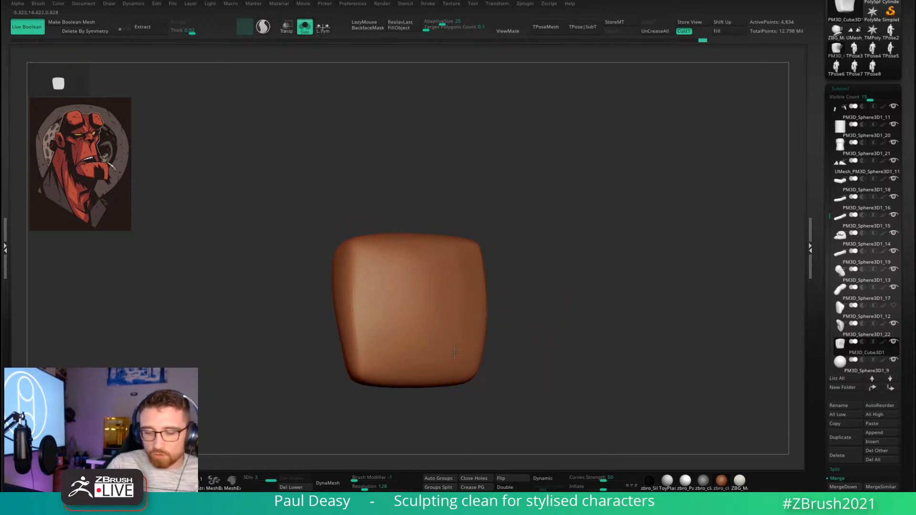
{"action": "right_click_drag", "start_coordinate": [544, 298], "coordinate": [444, 309]}
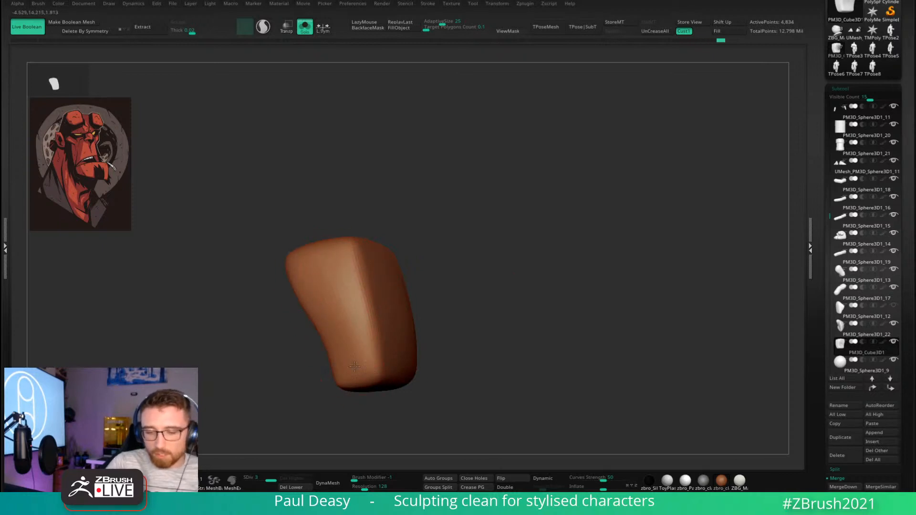
Examine the hand block's wireframe at its lower subdivision levels and return to level 3.
{"action": "key", "text": "shift+d"}
{"action": "key", "text": "shift+d"}
{"action": "right_click_drag", "start_coordinate": [580, 331], "coordinate": [465, 257]}
{"action": "key", "text": "shift+f"}
{"action": "key", "text": "d"}
{"action": "key", "text": "d"}
{"action": "key", "text": "shift+f"}
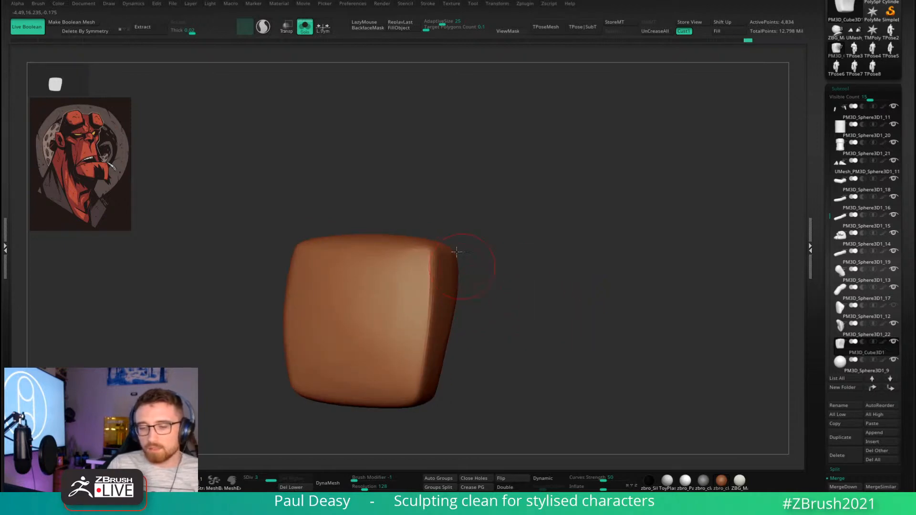
Refine the top plane of the hand block and its adjoining edges into a clean, softly rounded form.
{"action": "right_click_drag", "start_coordinate": [522, 249], "coordinate": [398, 232]}
{"action": "key", "text": "space"}
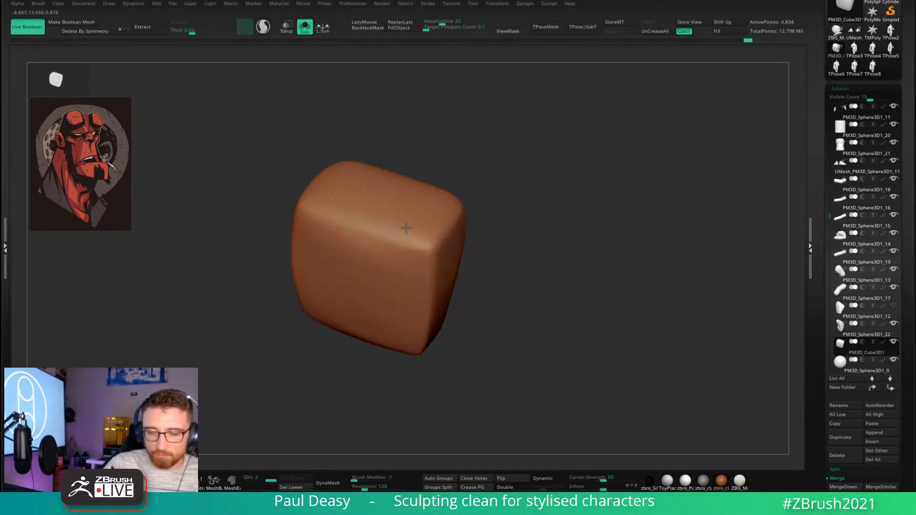
{"action": "right_click_drag", "start_coordinate": [519, 200], "coordinate": [338, 224]}
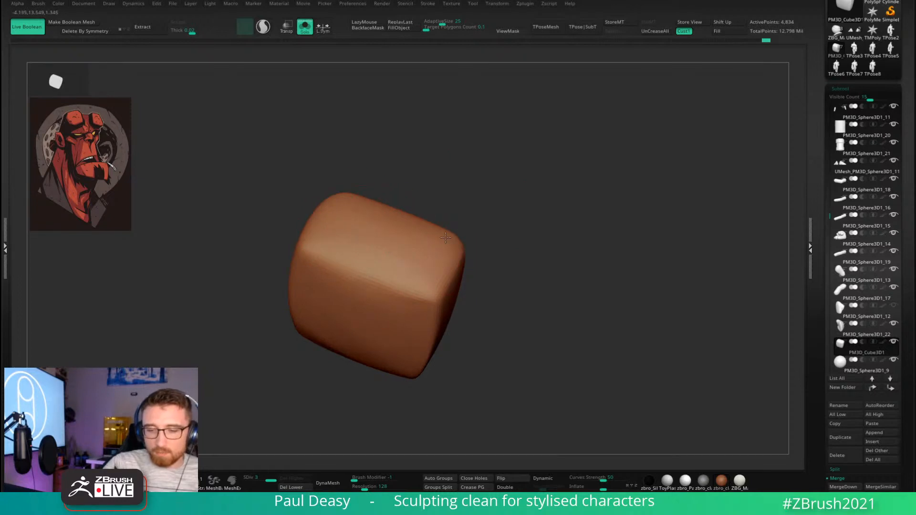
Flatten the underside of the hand block and define the lower edges and corners where it meets the side faces.
{"action": "right_click_drag", "start_coordinate": [552, 342], "coordinate": [554, 282]}
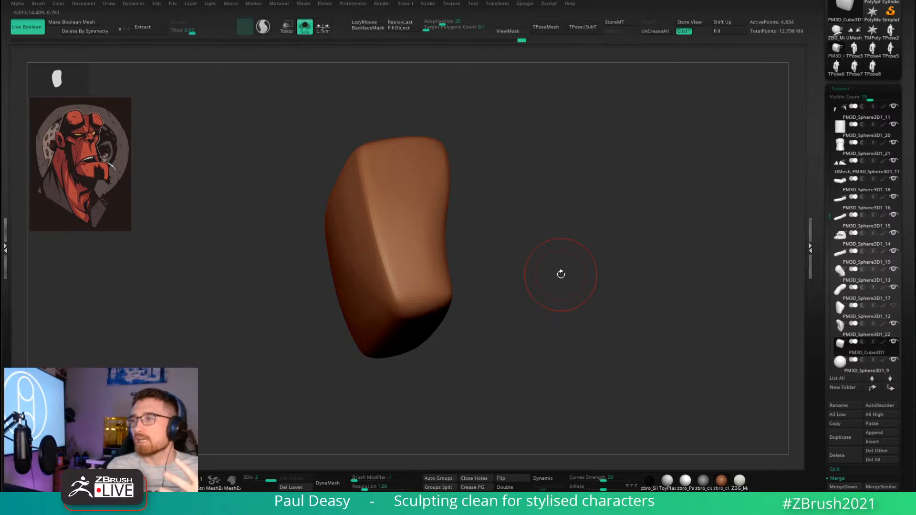
{"action": "right_click_drag", "start_coordinate": [520, 288], "coordinate": [525, 235]}
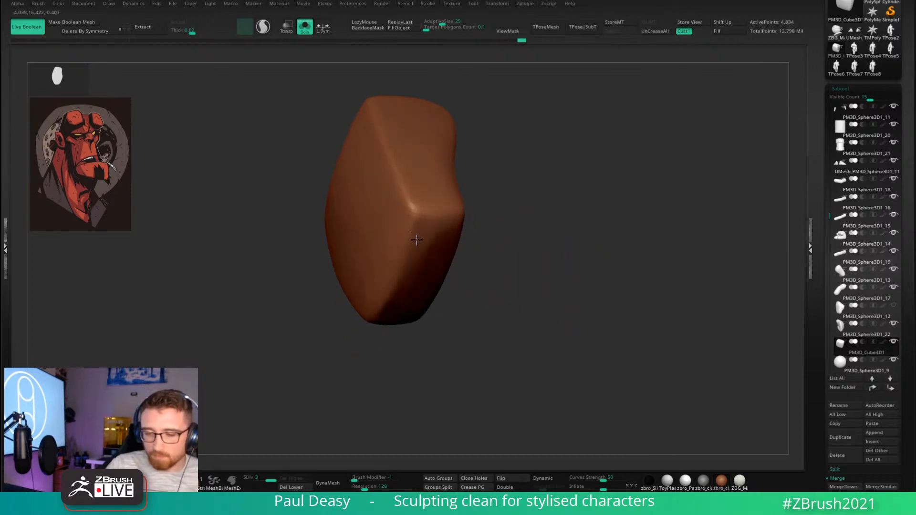
{"action": "right_click_drag", "start_coordinate": [416, 240], "coordinate": [474, 249]}
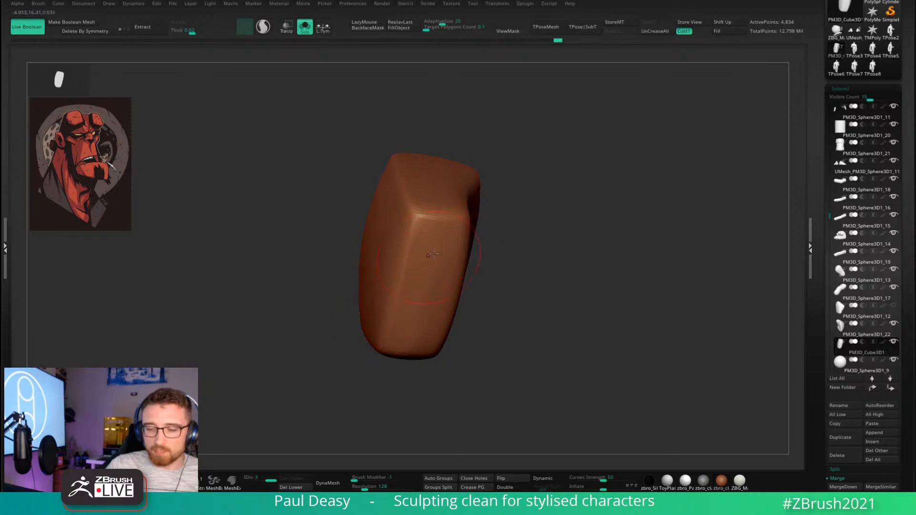
{"action": "mouse_move", "coordinate": [477, 274]}
{"action": "left_mouse_down"}
{"action": "mouse_move", "coordinate": [533, 277]}
{"action": "mouse_move", "coordinate": [510, 212]}
{"action": "mouse_move", "coordinate": [542, 252]}
{"action": "mouse_move", "coordinate": [372, 232]}
{"action": "left_mouse_up"}
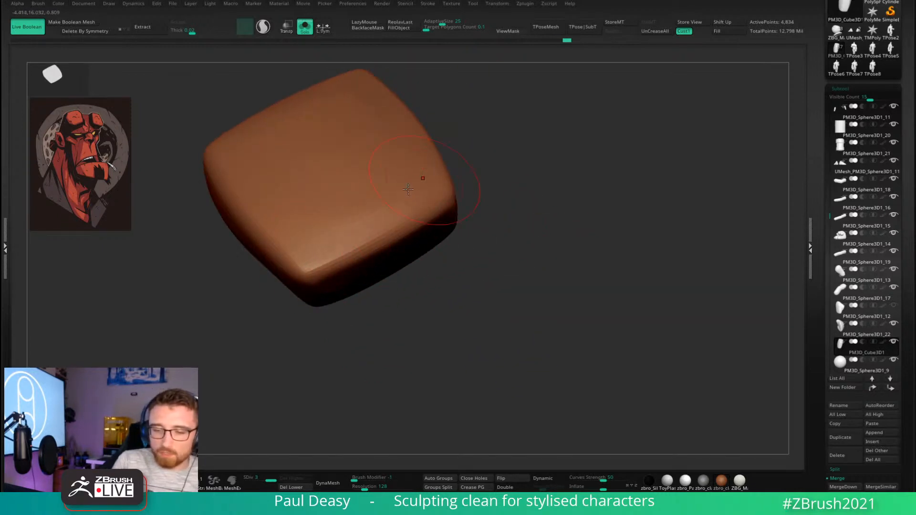
{"action": "left_click_drag", "start_coordinate": [448, 270], "coordinate": [417, 258]}
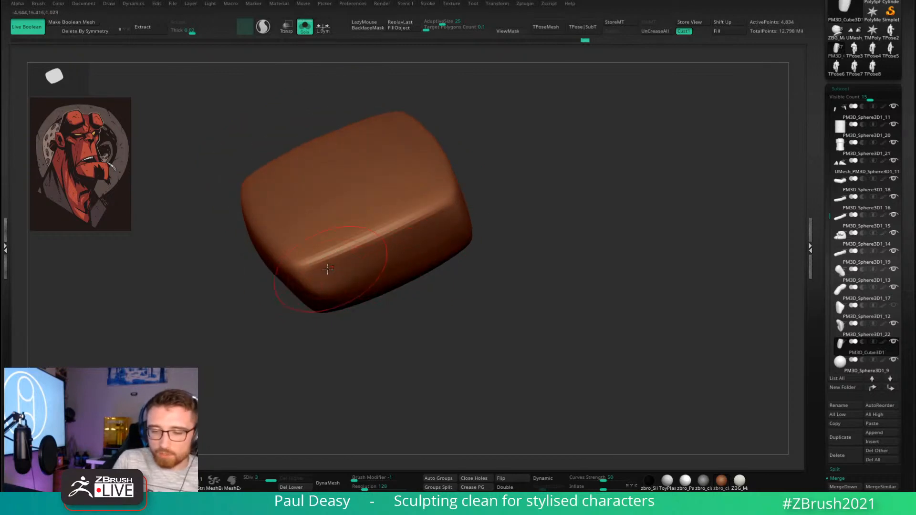
{"action": "left_click_drag", "start_coordinate": [391, 316], "coordinate": [329, 288]}
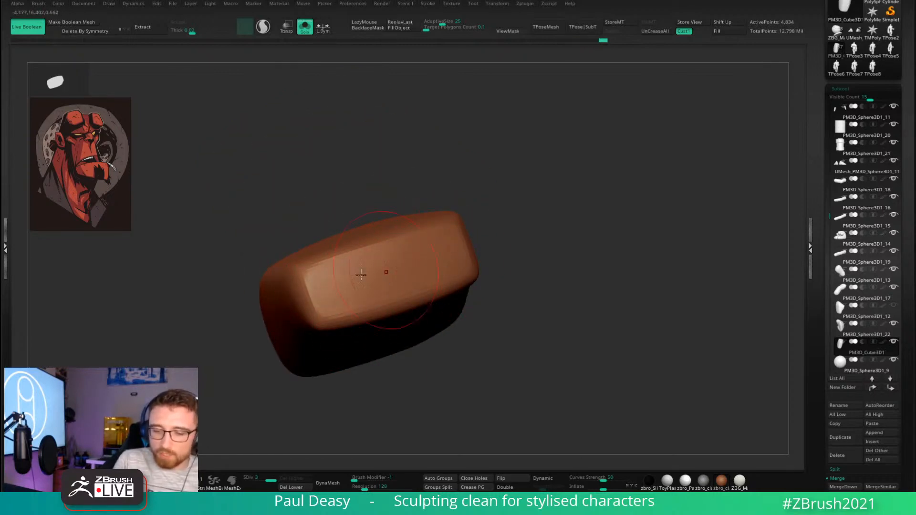
{"action": "left_click_drag", "start_coordinate": [502, 231], "coordinate": [593, 310]}
Examine the hand block's form both isolated and together with the thumb, fingers and forearm.
{"action": "key", "text": "alt+s"}
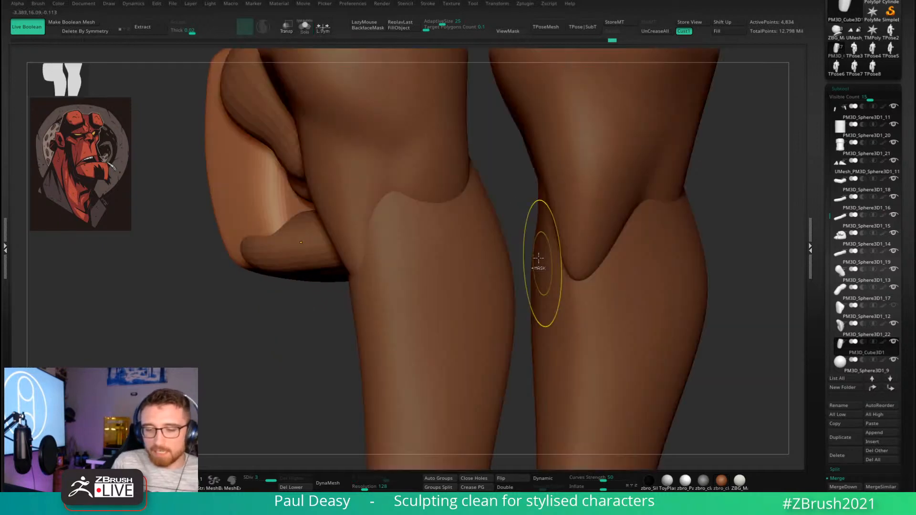
{"action": "left_click_drag", "start_coordinate": [537, 255], "coordinate": [391, 314]}
{"action": "key", "text": "alt+s"}
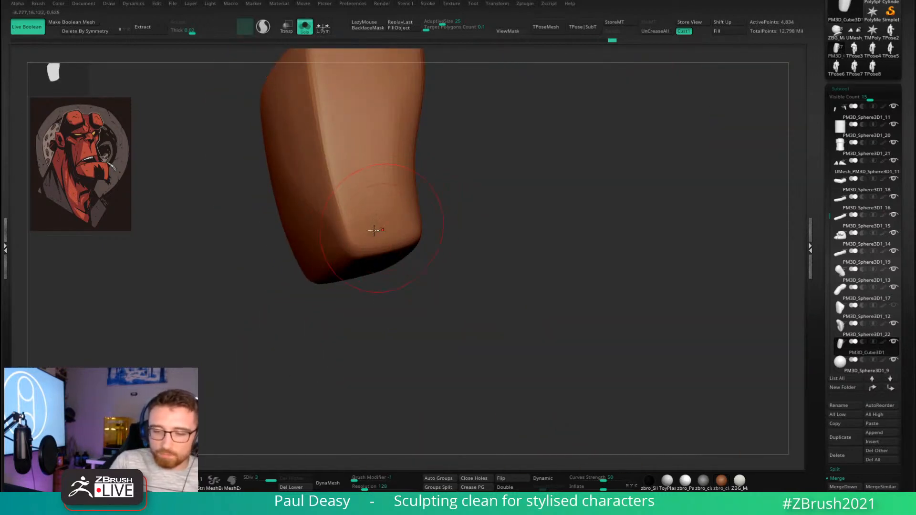
{"action": "key", "text": "alt+s"}
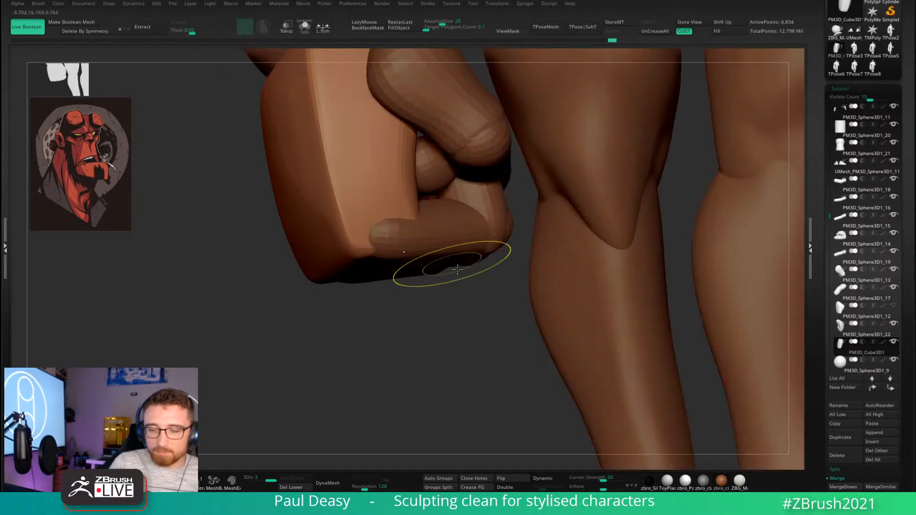
{"action": "left_click_drag", "start_coordinate": [450, 260], "coordinate": [409, 292]}
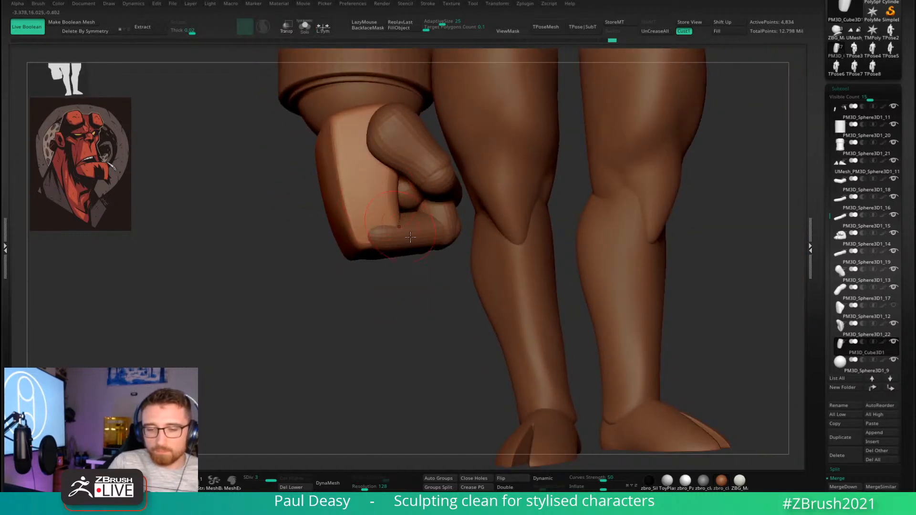
{"action": "key", "text": "alt+s"}
{"action": "left_click_drag", "start_coordinate": [466, 272], "coordinate": [630, 280]}
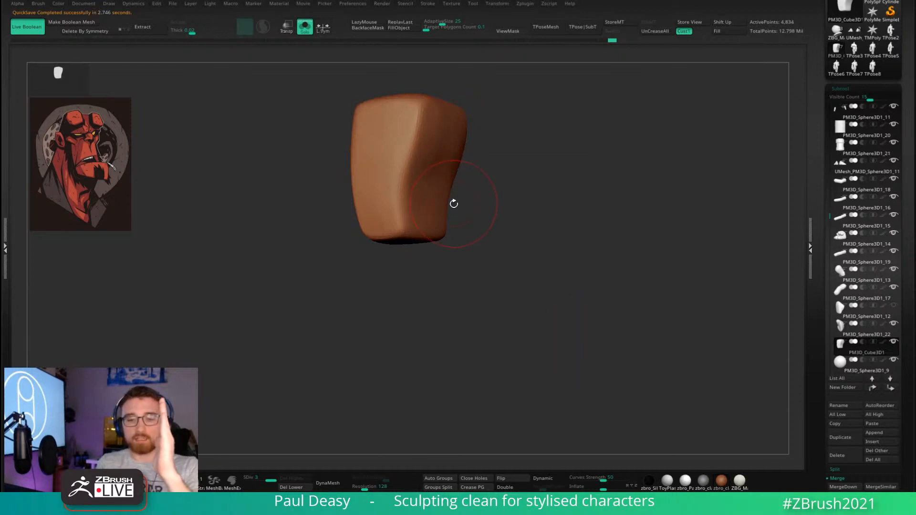
{"action": "mouse_move", "coordinate": [502, 210]}
{"action": "left_mouse_down"}
{"action": "mouse_move", "coordinate": [520, 207]}
{"action": "mouse_move", "coordinate": [470, 219]}
{"action": "mouse_move", "coordinate": [487, 247]}
{"action": "mouse_move", "coordinate": [470, 265]}
{"action": "left_mouse_up"}
{"action": "mouse_move", "coordinate": [456, 274]}
{"action": "right_mouse_down", "text": "alt"}
{"action": "mouse_move", "coordinate": [444, 188]}
{"action": "mouse_move", "coordinate": [431, 189]}
{"action": "right_mouse_up", "text": "alt"}
{"action": "left_click_drag", "start_coordinate": [435, 252], "coordinate": [534, 237]}
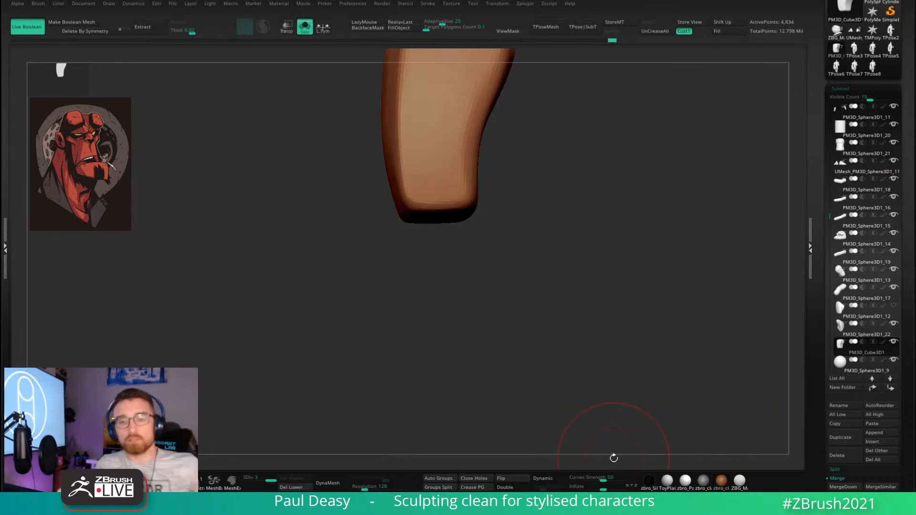
{"action": "left_click_drag", "start_coordinate": [598, 170], "coordinate": [611, 236], "text": "alt"}
{"action": "key", "text": "alt+s"}
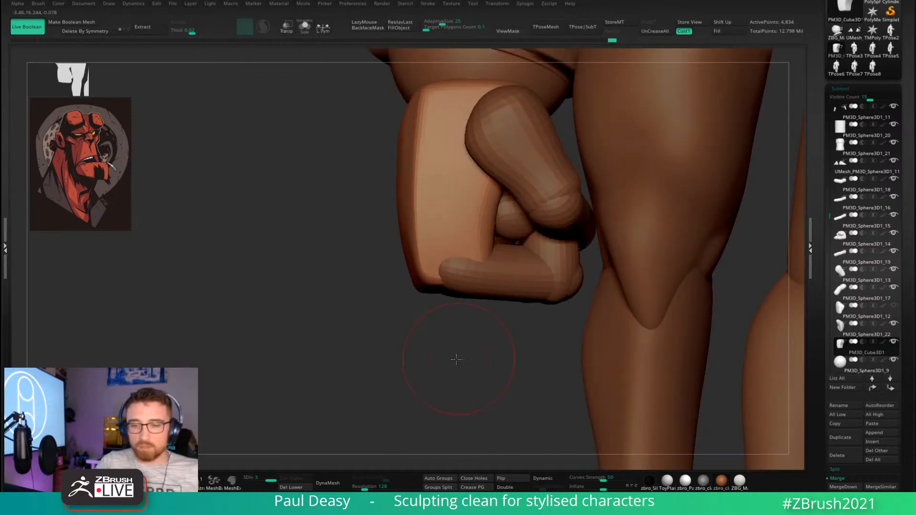
{"action": "left_click_drag", "start_coordinate": [455, 359], "coordinate": [475, 179]}
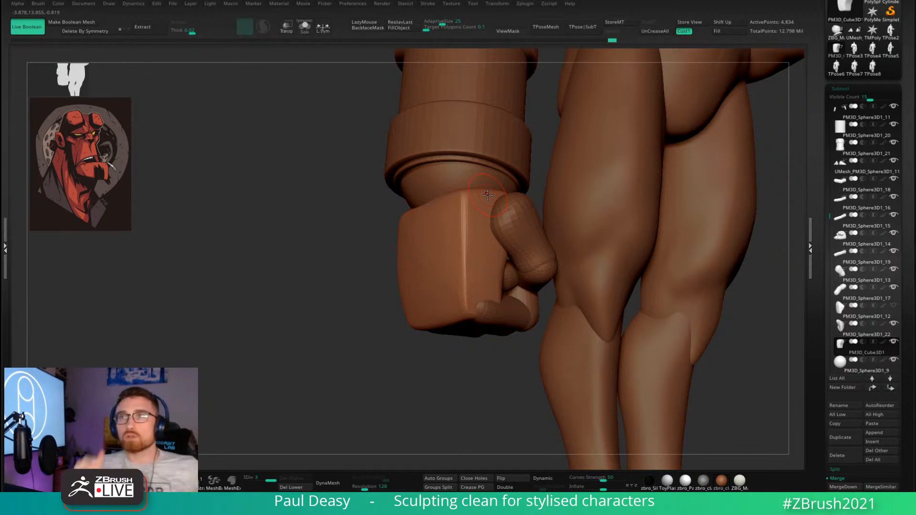
Examine the fist's proportions against the full figure, using the stored custom view.
{"action": "left_click_drag", "start_coordinate": [509, 374], "coordinate": [429, 374]}
{"action": "left_click_drag", "start_coordinate": [673, 283], "coordinate": [571, 329], "text": "alt"}
{"action": "left_click_drag", "start_coordinate": [640, 297], "coordinate": [636, 274], "text": "alt"}
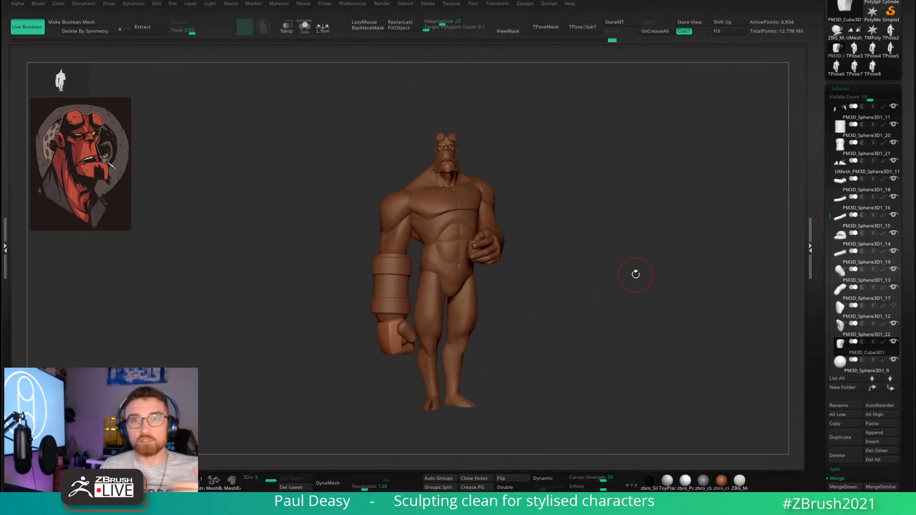
{"action": "left_click_drag", "start_coordinate": [584, 307], "coordinate": [596, 315], "text": "alt"}
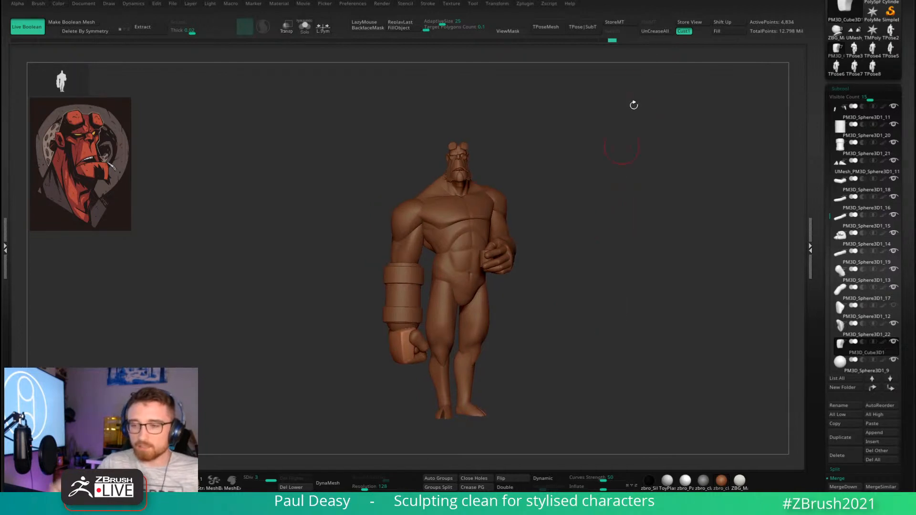
{"action": "left_click", "coordinate": [683, 31]}
{"action": "key", "text": "space"}
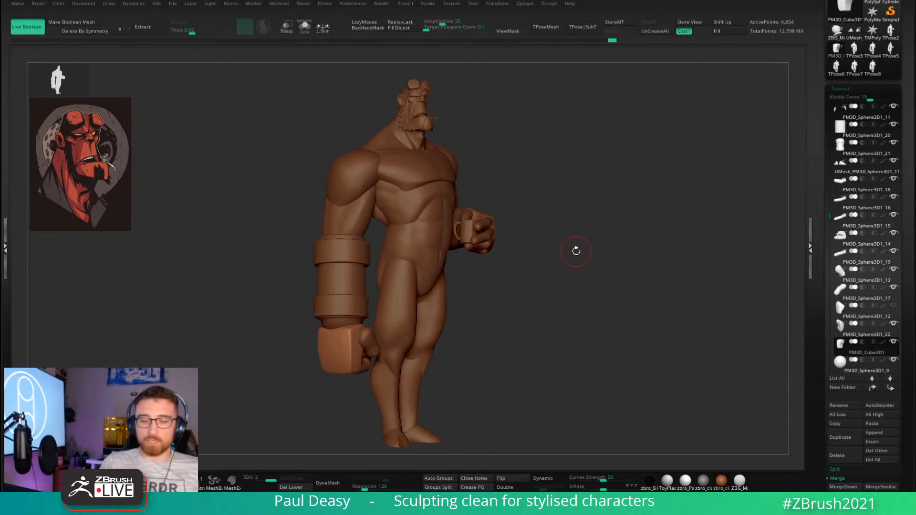
{"action": "left_click_drag", "start_coordinate": [592, 308], "coordinate": [613, 271], "text": "alt"}
Select the curled fingers of the large fist and reshape where they meet the hand block.
{"action": "left_click", "coordinate": [401, 315], "text": "alt"}
{"action": "right_click_drag", "start_coordinate": [401, 315], "coordinate": [394, 316]}
{"action": "key", "text": "space"}
{"action": "left_click_drag", "start_coordinate": [394, 316], "coordinate": [363, 316]}
{"action": "right_click_drag", "start_coordinate": [353, 322], "coordinate": [365, 336]}
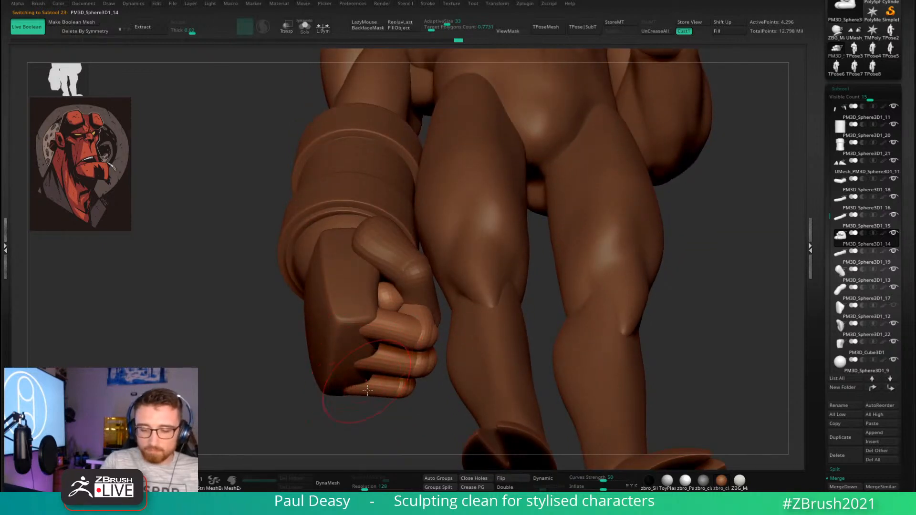
Select the hand block again and adjust its edge beside the thumb and fingers.
{"action": "left_click", "coordinate": [357, 358], "text": "alt"}
{"action": "right_click_drag", "start_coordinate": [358, 357], "coordinate": [405, 359]}
{"action": "key", "text": "space"}
{"action": "key", "text": "s"}
{"action": "left_click_drag", "start_coordinate": [394, 258], "coordinate": [384, 256]}
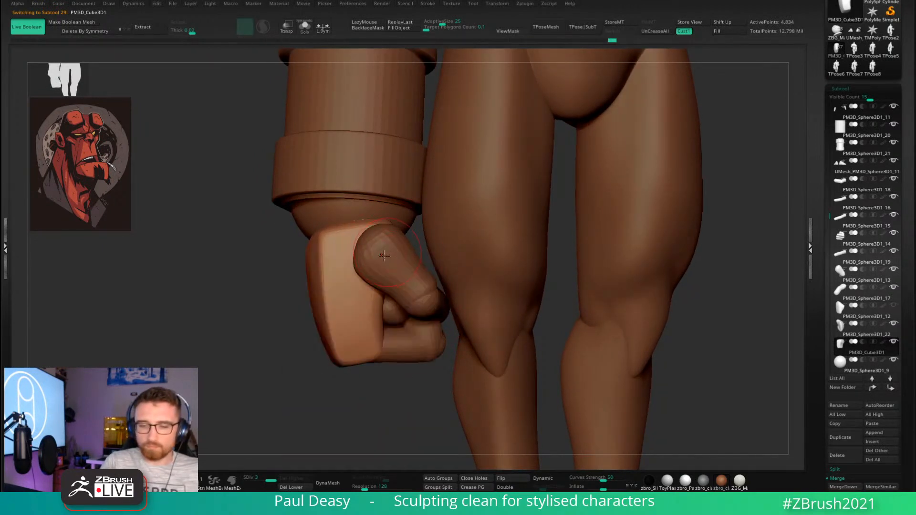
Duplicate the hand block, shrink the copy and move it toward the base of the thumb.
{"action": "left_click", "coordinate": [355, 270], "text": "alt"}
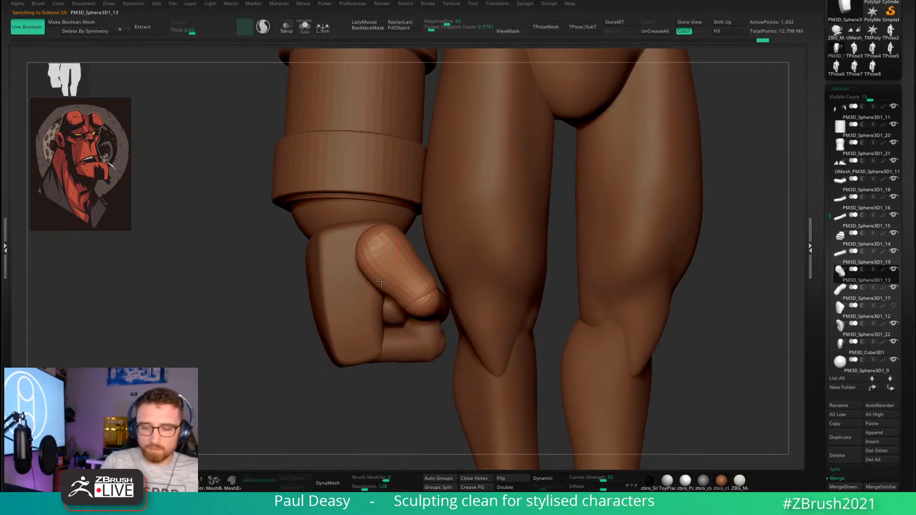
{"action": "left_click", "coordinate": [362, 285], "text": "alt"}
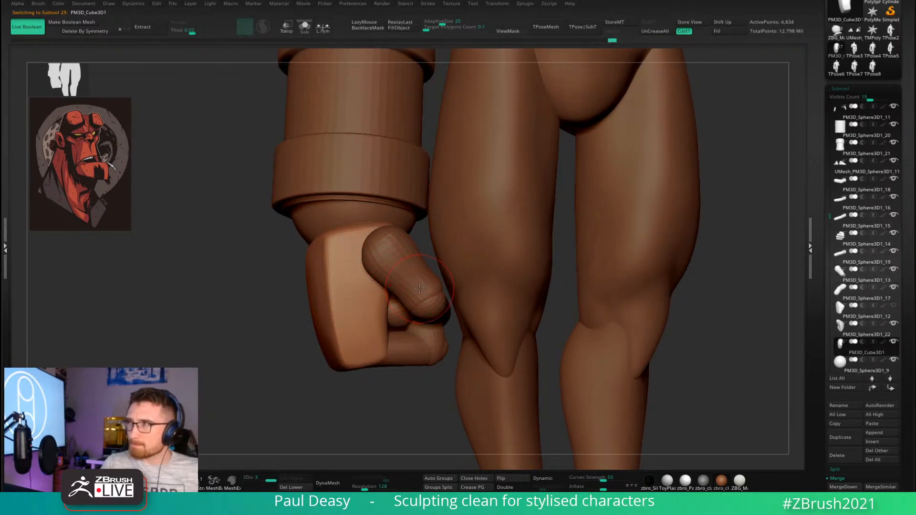
{"action": "right_click_drag", "start_coordinate": [417, 280], "coordinate": [446, 282]}
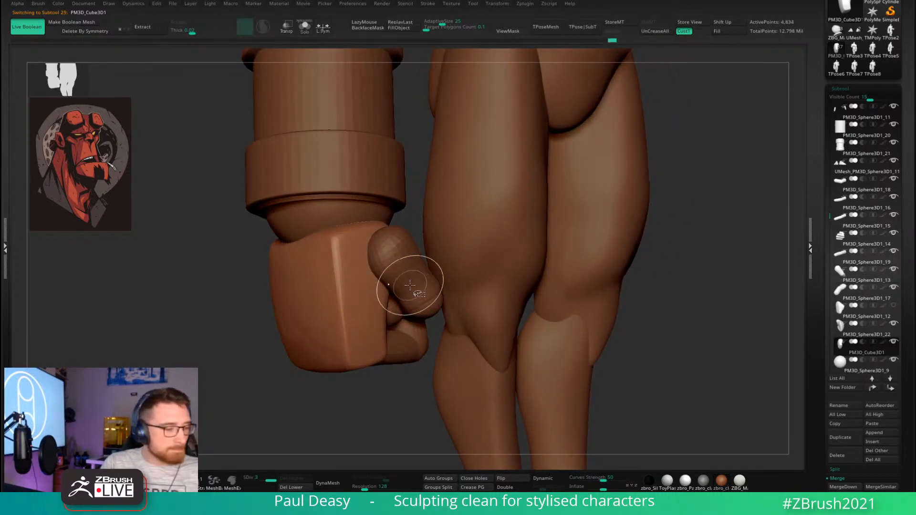
{"action": "key", "text": "ctrl+shift+d"}
{"action": "key", "text": "w"}
{"action": "right_click_drag", "start_coordinate": [350, 272], "coordinate": [381, 270]}
{"action": "left_click_drag", "start_coordinate": [352, 294], "coordinate": [394, 266]}
{"action": "right_click_drag", "start_coordinate": [395, 266], "coordinate": [437, 252]}
{"action": "left_click_drag", "start_coordinate": [412, 235], "coordinate": [484, 228]}
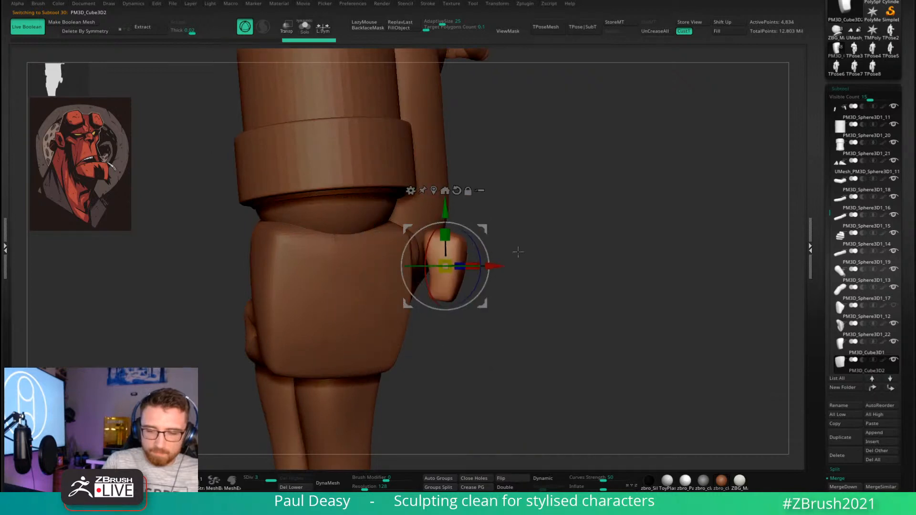
Recentre the transform gizmo on the small block and rotate the block into a diamond orientation over the thumb base.
{"action": "right_click_drag", "start_coordinate": [517, 254], "coordinate": [472, 250]}
{"action": "left_click_drag", "start_coordinate": [482, 230], "coordinate": [397, 395]}
{"action": "left_click", "coordinate": [466, 184]}
{"action": "left_click", "coordinate": [445, 266]}
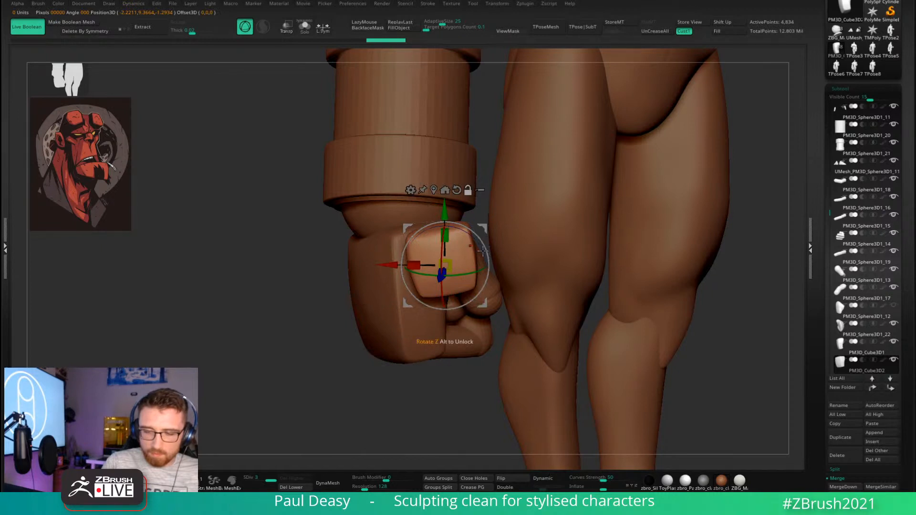
{"action": "left_click_drag", "start_coordinate": [483, 249], "coordinate": [480, 245]}
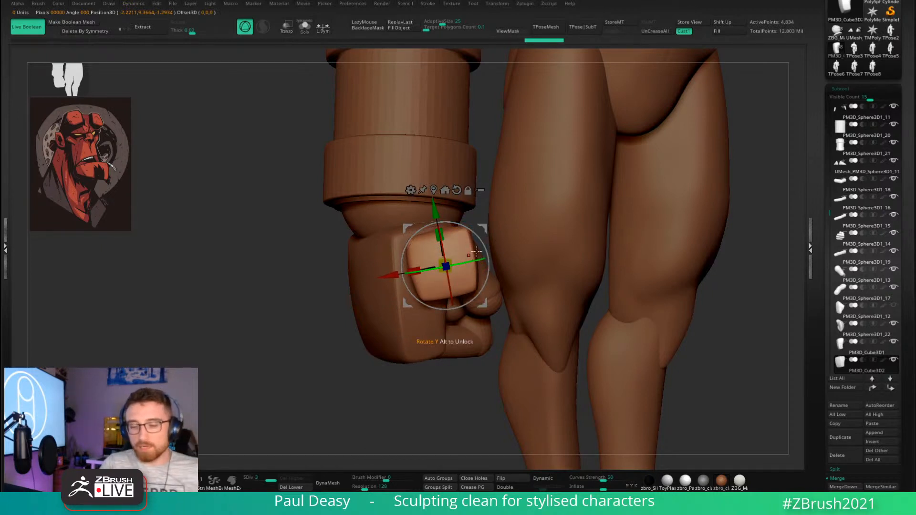
{"action": "left_click_drag", "start_coordinate": [476, 251], "coordinate": [460, 226]}
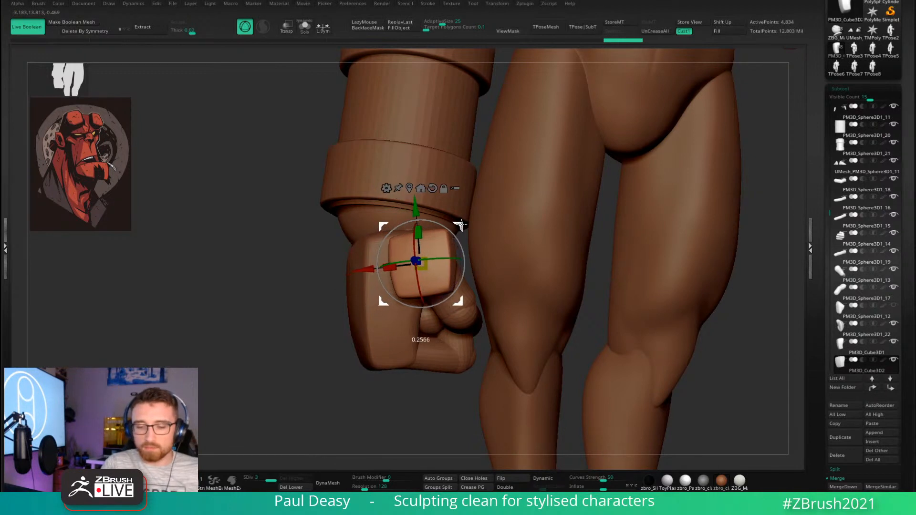
{"action": "left_click_drag", "start_coordinate": [459, 256], "coordinate": [457, 234]}
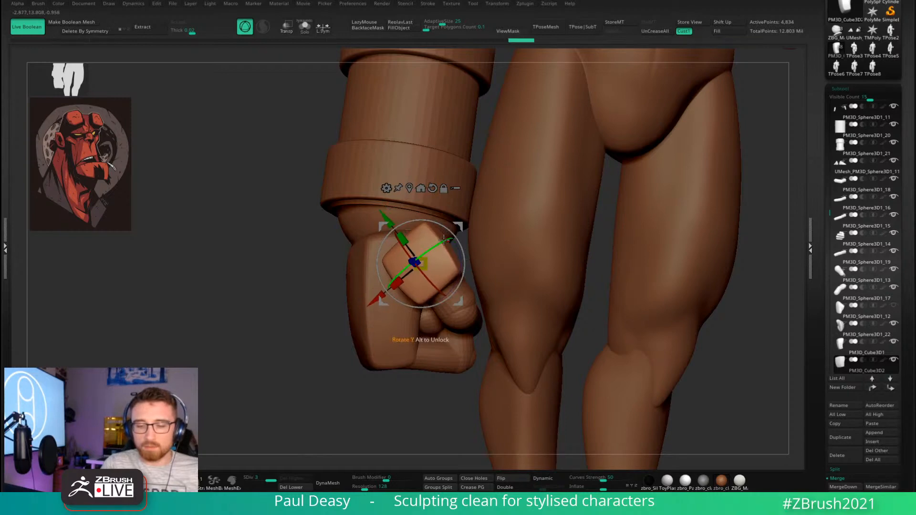
Refine the placement and tilt of the small block against the side of the hand, working from several angles.
{"action": "right_click_drag", "start_coordinate": [451, 253], "coordinate": [508, 253]}
{"action": "left_click_drag", "start_coordinate": [509, 242], "coordinate": [500, 237]}
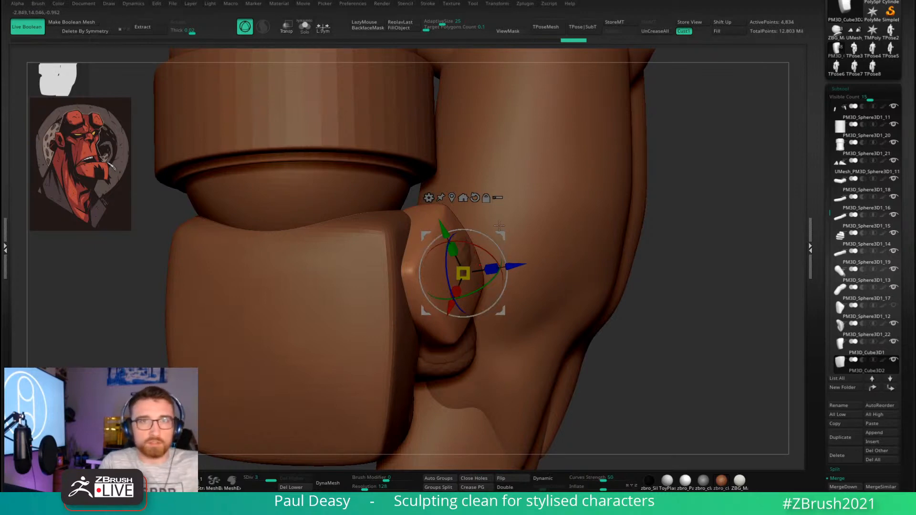
{"action": "right_click_drag", "start_coordinate": [499, 225], "coordinate": [472, 235]}
{"action": "left_click_drag", "start_coordinate": [473, 233], "coordinate": [491, 240]}
{"action": "right_click_drag", "start_coordinate": [487, 240], "coordinate": [503, 244]}
{"action": "left_click_drag", "start_coordinate": [493, 244], "coordinate": [502, 243]}
{"action": "mouse_move", "coordinate": [501, 243]}
{"action": "right_mouse_down"}
{"action": "mouse_move", "coordinate": [498, 259]}
{"action": "mouse_move", "coordinate": [509, 253]}
{"action": "right_mouse_up"}
Hide the leg subtools that obstruct the view of the fist's inner side.
{"action": "key", "text": "q"}
{"action": "left_click", "coordinate": [638, 318], "text": "alt"}
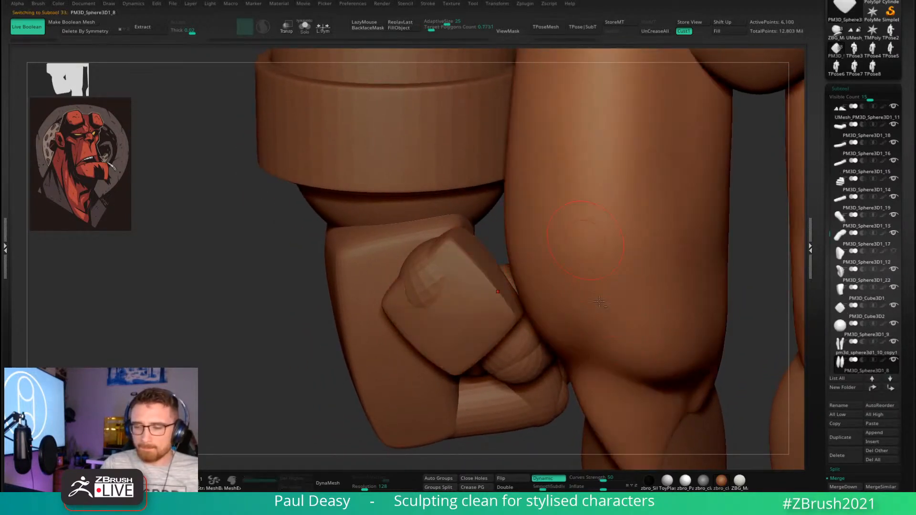
{"action": "right_click_drag", "start_coordinate": [638, 318], "coordinate": [683, 313], "text": "ctrl"}
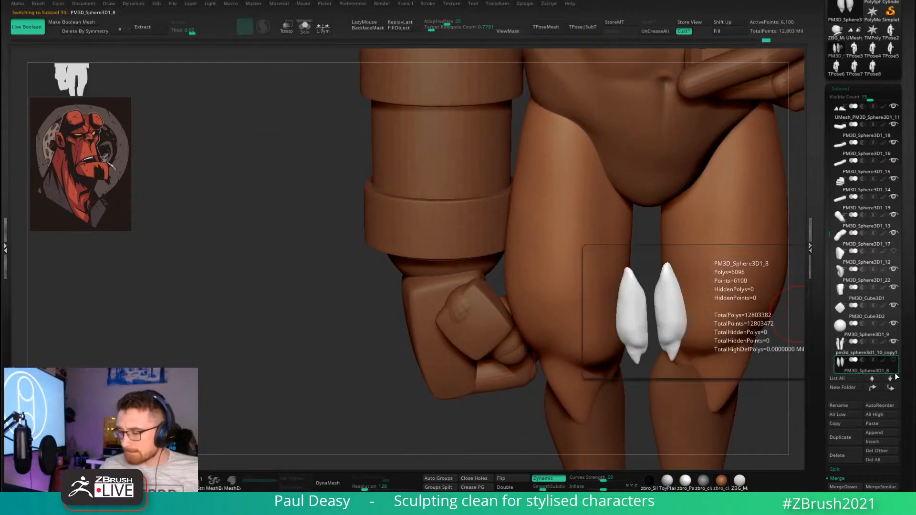
{"action": "left_click", "coordinate": [479, 310], "text": "alt"}
{"action": "right_click_drag", "start_coordinate": [479, 311], "coordinate": [458, 362]}
{"action": "left_click", "coordinate": [689, 379], "text": "alt"}
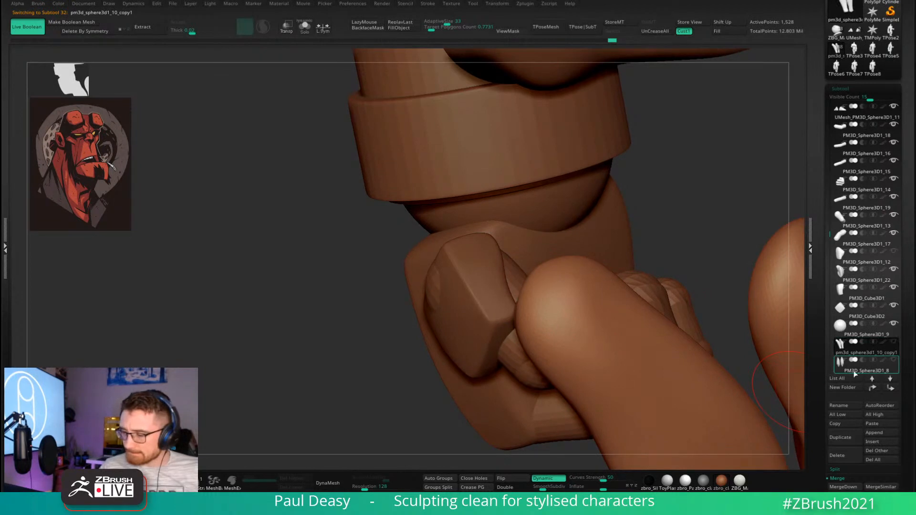
Select the small thumb-base block again and rotate it slightly to follow the thumb's direction.
{"action": "left_click", "coordinate": [521, 287], "text": "alt"}
{"action": "key", "text": "w"}
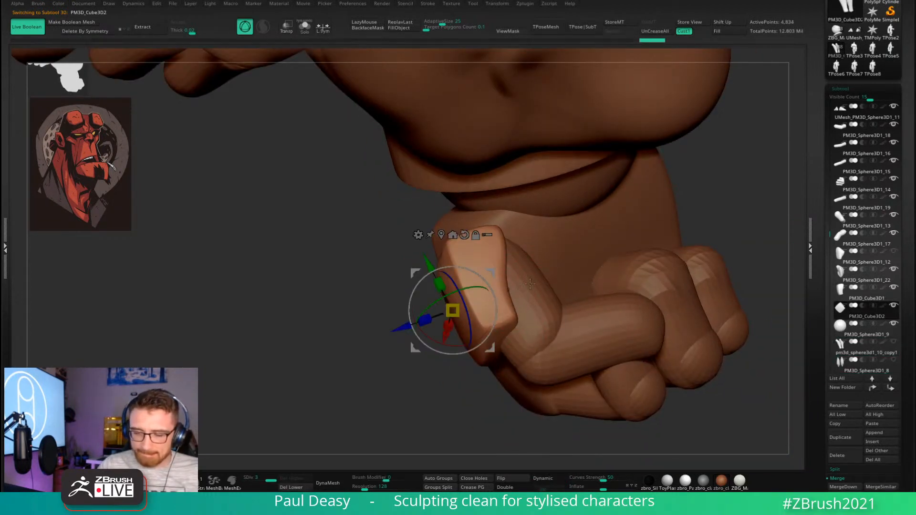
{"action": "left_click_drag", "start_coordinate": [472, 342], "coordinate": [485, 334]}
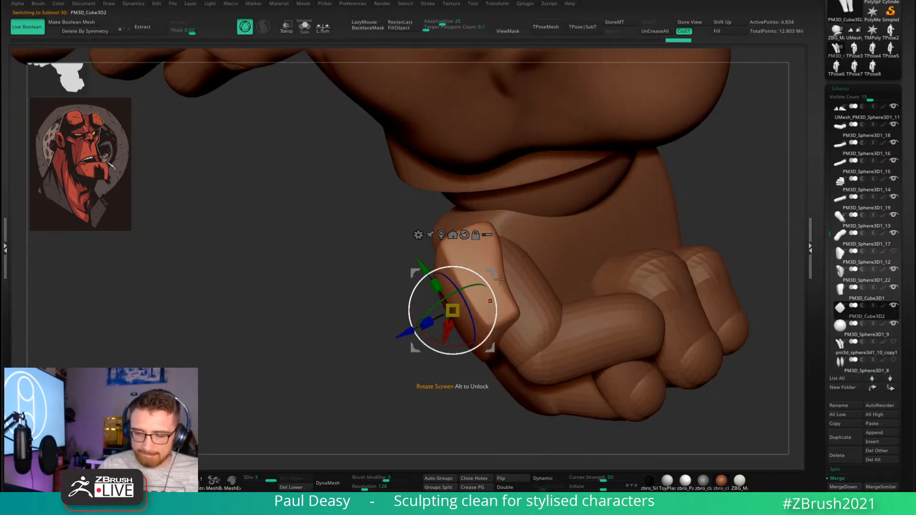
{"action": "left_click_drag", "start_coordinate": [493, 275], "coordinate": [500, 279]}
{"action": "key", "text": "q"}
Select the old rounded thumb and delete its subtool.
{"action": "mouse_move", "coordinate": [502, 296]}
{"action": "right_mouse_down"}
{"action": "mouse_move", "coordinate": [497, 284]}
{"action": "mouse_move", "coordinate": [532, 273]}
{"action": "right_mouse_up"}
{"action": "left_click", "coordinate": [531, 273], "text": "alt"}
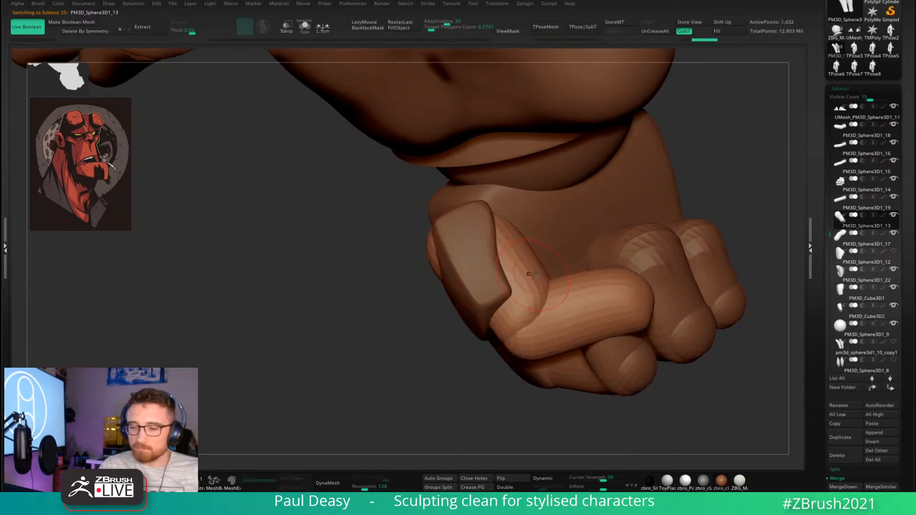
{"action": "right_click_drag", "start_coordinate": [558, 304], "coordinate": [702, 395]}
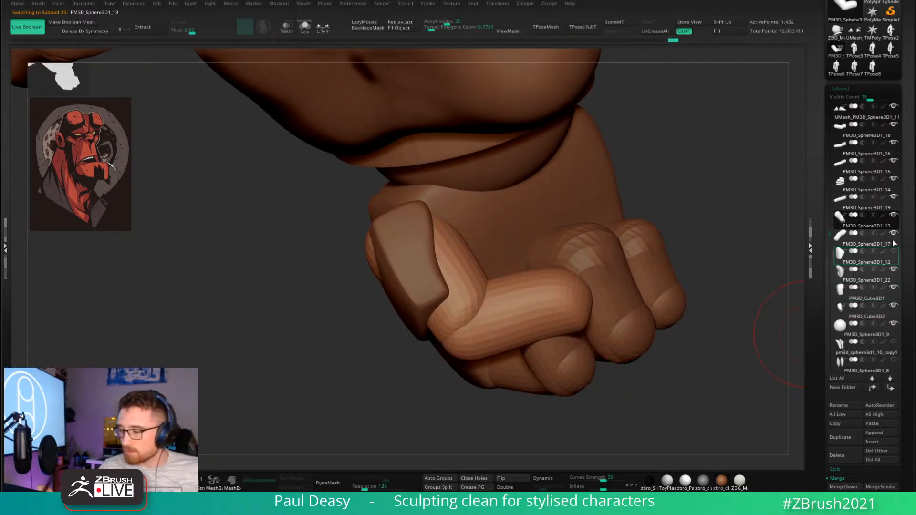
{"action": "left_click", "coordinate": [838, 455]}
{"action": "left_click", "coordinate": [731, 467]}
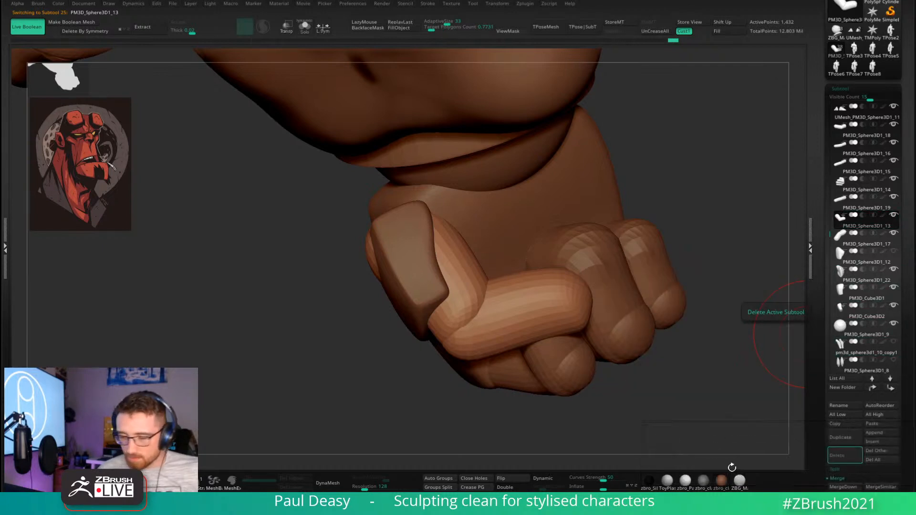
Drop the thumb-base block to subdivision level 1 and pull its inner side out toward the fingers.
{"action": "left_click", "coordinate": [410, 272], "text": "alt"}
{"action": "right_click_drag", "start_coordinate": [415, 274], "coordinate": [438, 275]}
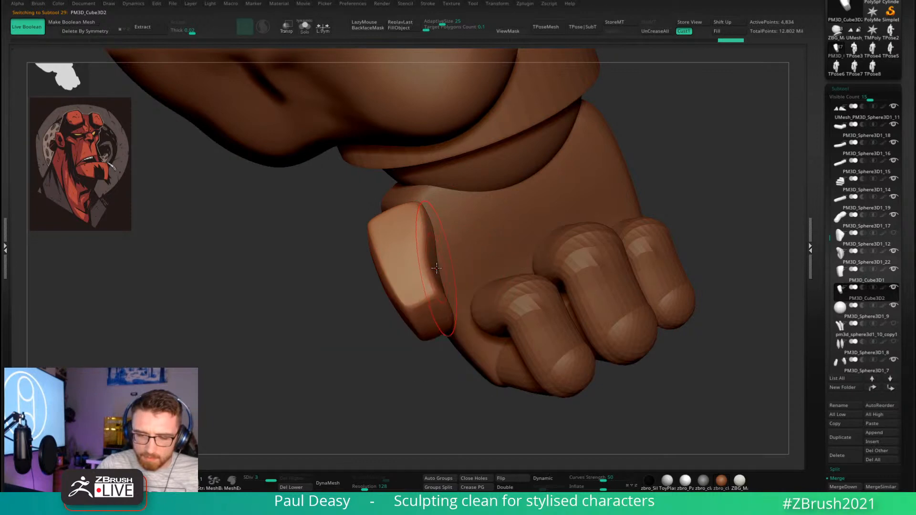
{"action": "key", "text": "shift+d"}
{"action": "right_click", "coordinate": [431, 268]}
{"action": "left_click_drag", "start_coordinate": [431, 268], "coordinate": [441, 264]}
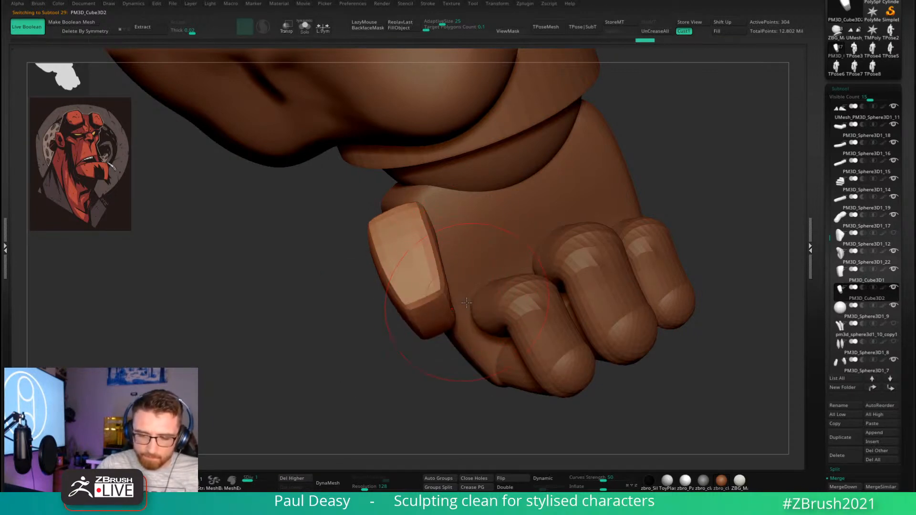
{"action": "left_click_drag", "start_coordinate": [457, 269], "coordinate": [459, 256]}
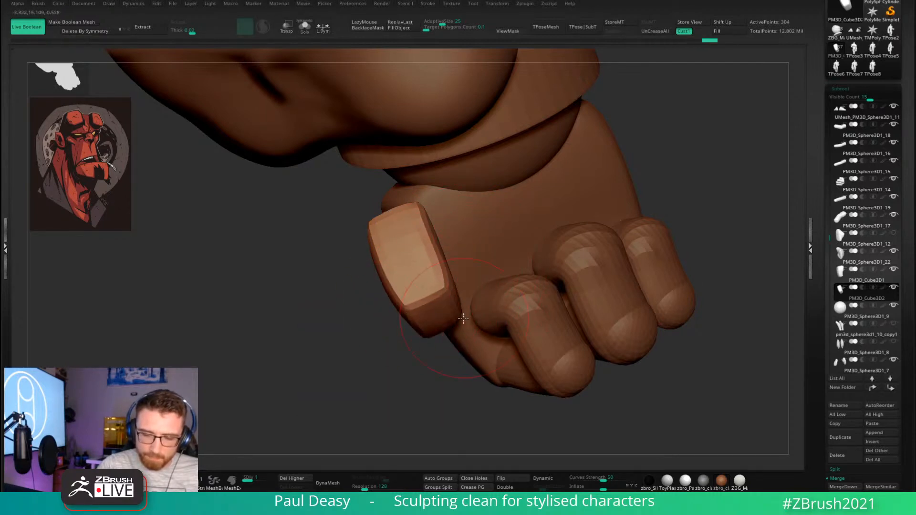
{"action": "key", "text": "space"}
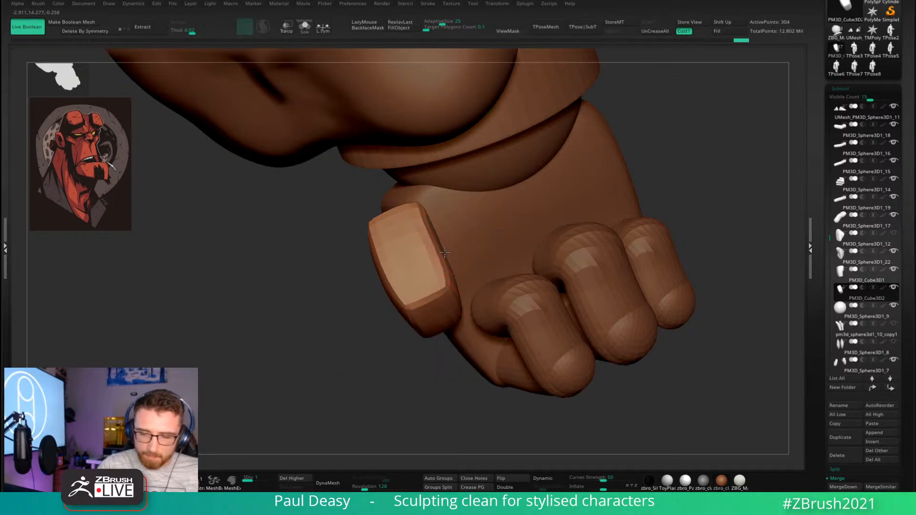
{"action": "left_click_drag", "start_coordinate": [436, 234], "coordinate": [568, 231]}
Isolate the thumb-base block, show its wireframe, choose the ZModeler brush and delete the higher subdivision levels.
{"action": "key", "text": "alt+s"}
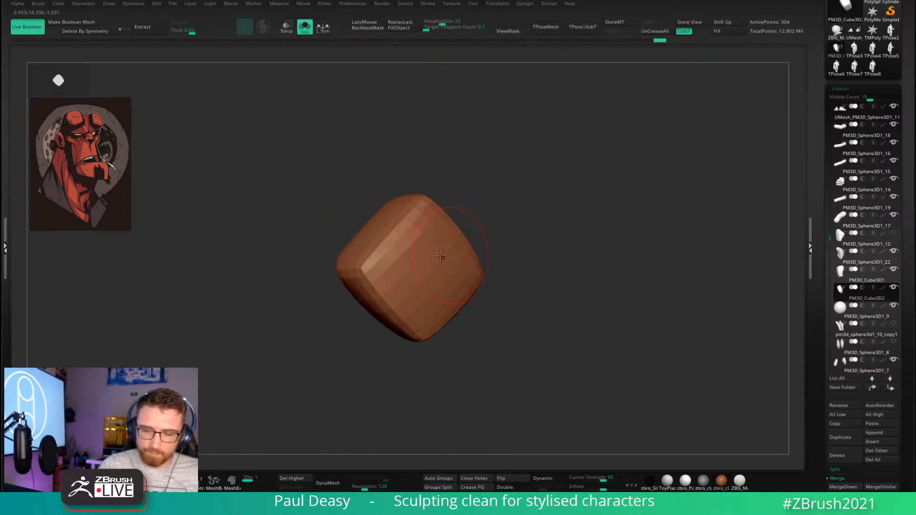
{"action": "right_click_drag", "start_coordinate": [441, 260], "coordinate": [403, 248]}
{"action": "key", "text": "shift+f"}
{"action": "right_click_drag", "start_coordinate": [474, 253], "coordinate": [417, 260]}
{"action": "mouse_move", "coordinate": [417, 333]}
{"action": "right_mouse_down"}
{"action": "mouse_move", "coordinate": [441, 264]}
{"action": "mouse_move", "coordinate": [396, 283]}
{"action": "mouse_move", "coordinate": [430, 257]}
{"action": "mouse_move", "coordinate": [389, 248]}
{"action": "right_mouse_up"}
{"action": "key", "text": "b"}
{"action": "key", "text": "z"}
{"action": "key", "text": "m"}
{"action": "left_click", "coordinate": [301, 488]}
Delete the surplus edge loops across the block's narrow side face.
{"action": "left_click", "coordinate": [406, 260], "text": "alt"}
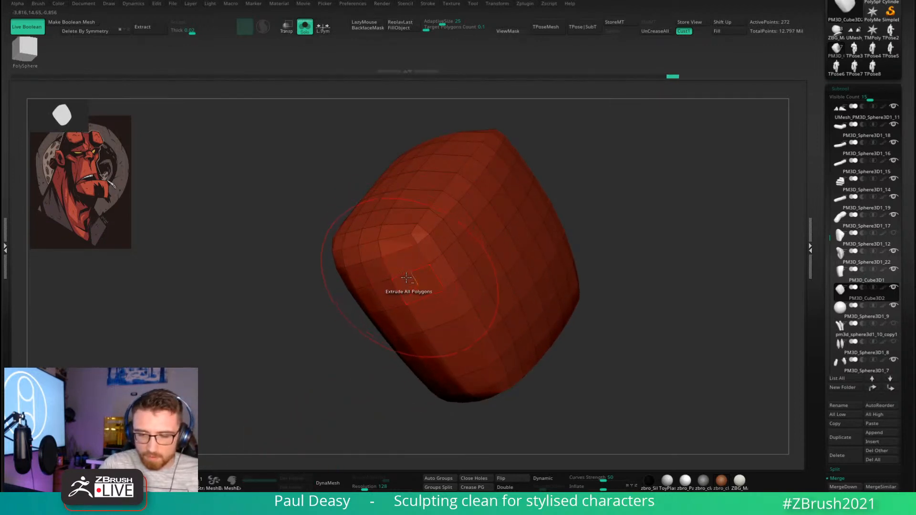
{"action": "left_click", "coordinate": [386, 272], "text": "alt"}
{"action": "left_click", "coordinate": [365, 279], "text": "alt"}
{"action": "left_click", "coordinate": [350, 281], "text": "alt"}
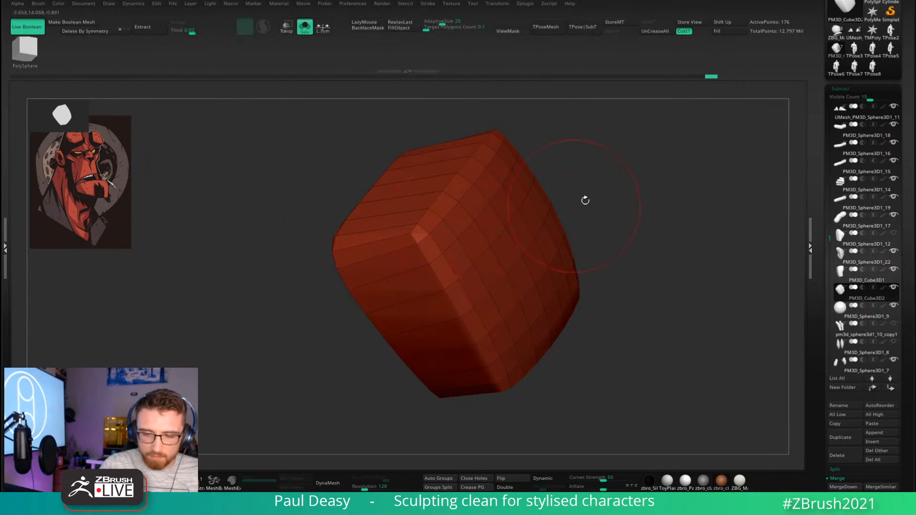
Rework the block's edge loops with supporting loops near its edges and turn on dynamic subdivision.
{"action": "left_click_drag", "start_coordinate": [585, 200], "coordinate": [653, 205]}
{"action": "left_click", "coordinate": [362, 274], "text": "alt"}
{"action": "left_click_drag", "start_coordinate": [596, 224], "coordinate": [522, 239]}
{"action": "right_click_drag", "start_coordinate": [522, 238], "coordinate": [417, 258]}
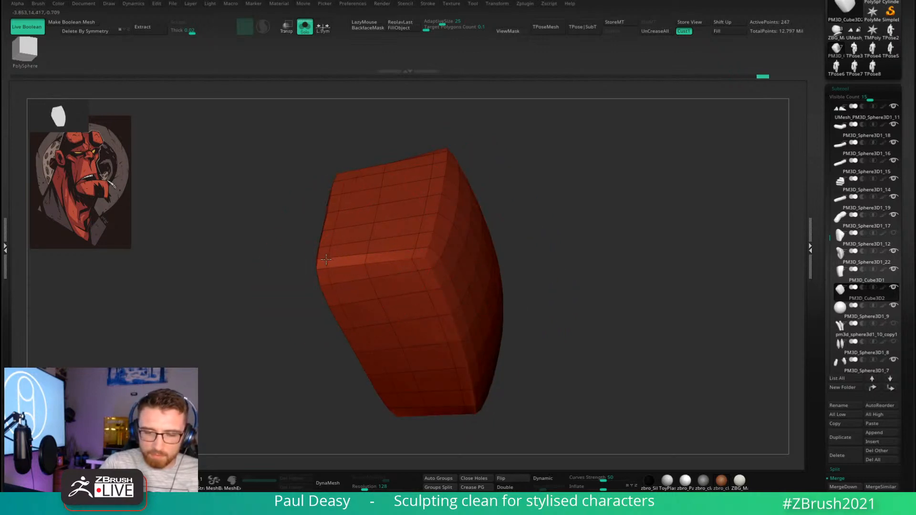
{"action": "key", "text": "d"}
{"action": "right_click_drag", "start_coordinate": [615, 227], "coordinate": [540, 292]}
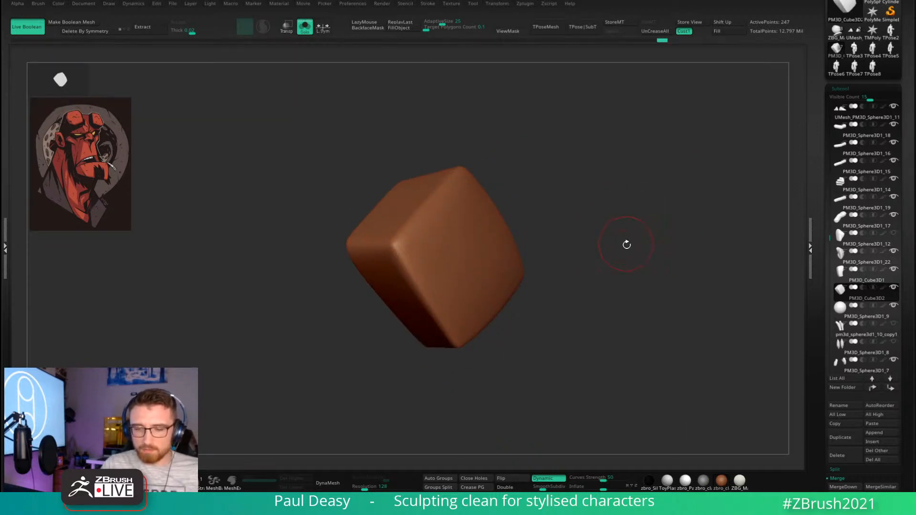
Show the block's wireframe and delete the edge loops crowding its front corner with ZModeler.
{"action": "right_click_drag", "start_coordinate": [623, 249], "coordinate": [411, 258]}
{"action": "right_click_drag", "start_coordinate": [473, 280], "coordinate": [395, 195]}
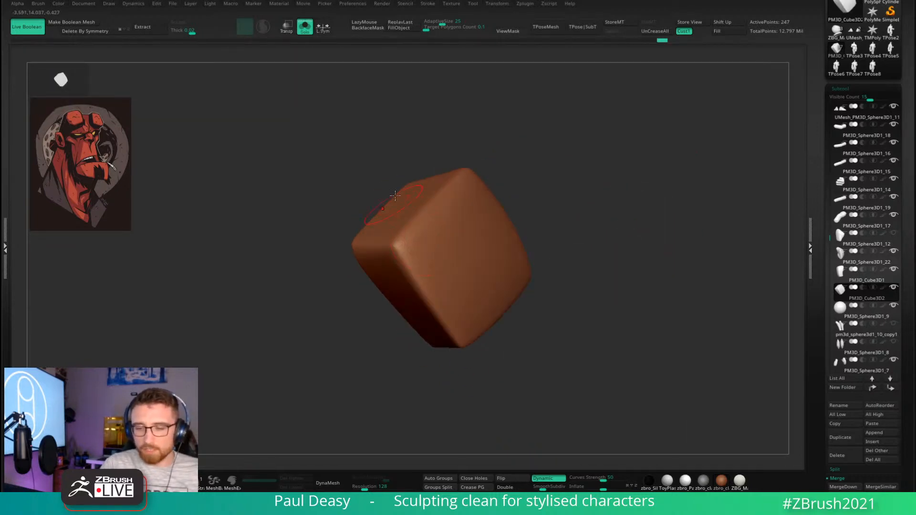
{"action": "right_click_drag", "start_coordinate": [415, 249], "coordinate": [466, 278], "text": "ctrl"}
{"action": "key", "text": "shift+f"}
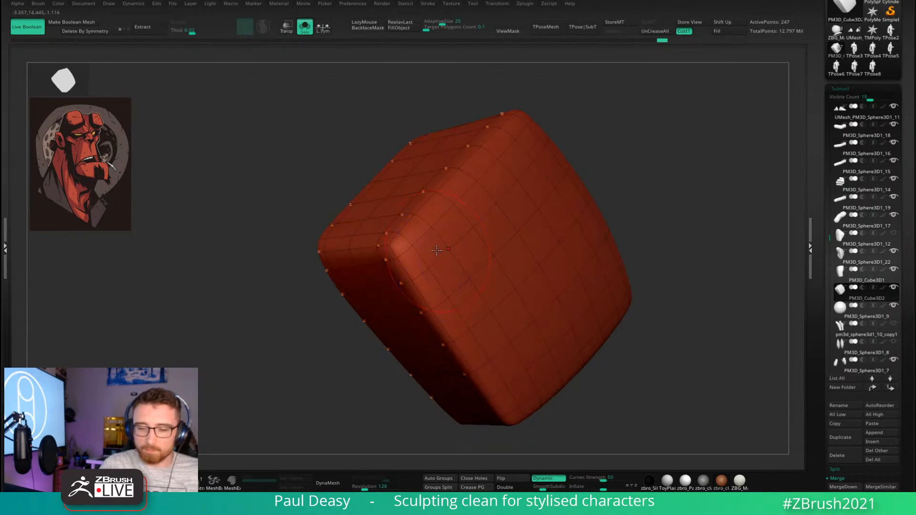
{"action": "key", "text": "b"}
{"action": "key", "text": "z"}
{"action": "key", "text": "m"}
{"action": "left_click", "coordinate": [419, 276], "text": "alt"}
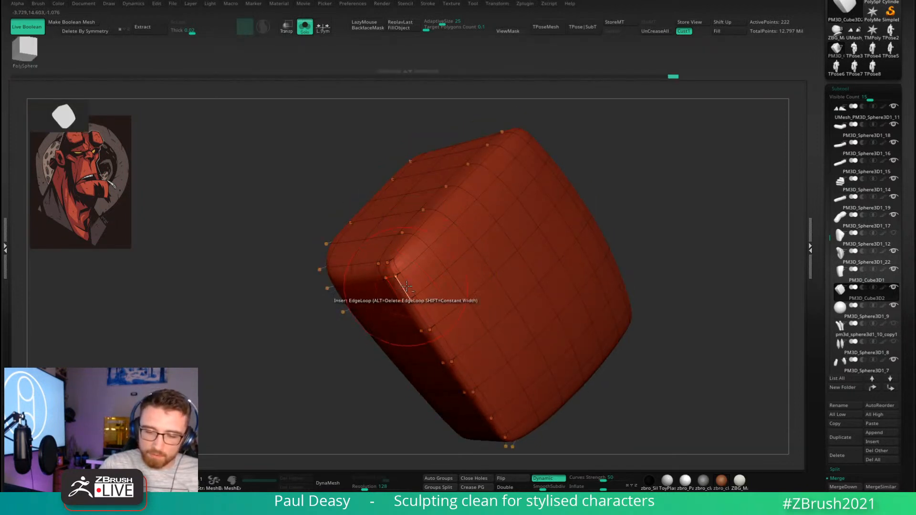
{"action": "left_click", "coordinate": [418, 261], "text": "alt"}
{"action": "key", "text": "shift+f"}
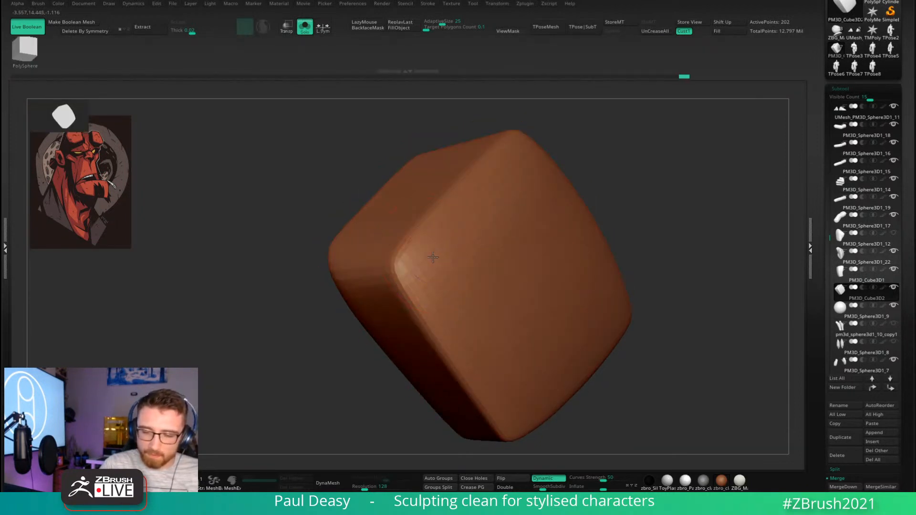
Insert a supporting edge loop beside the block's front corner to tighten its bevel.
{"action": "left_click", "coordinate": [429, 251]}
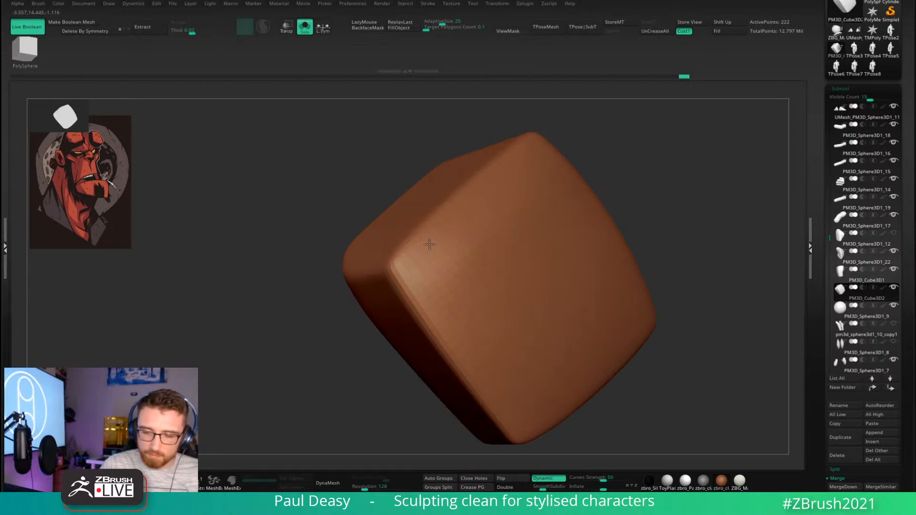
{"action": "key", "text": "shift+f"}
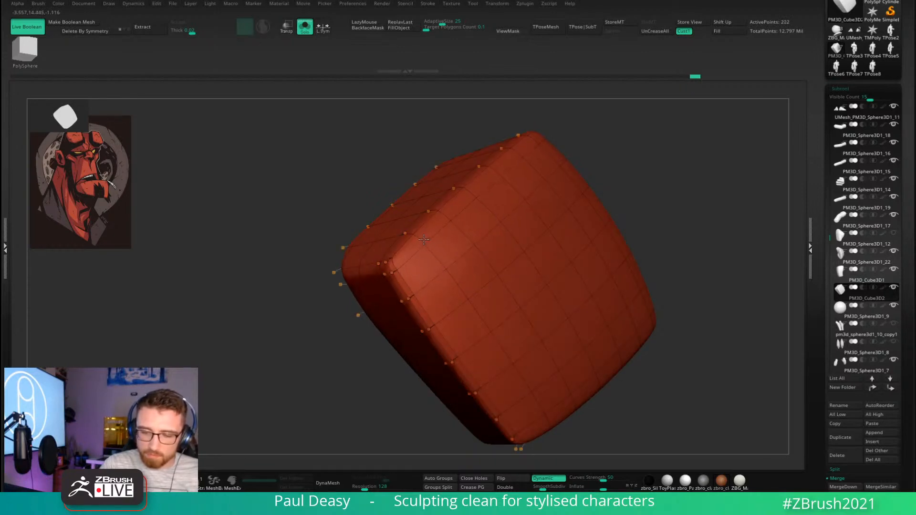
{"action": "left_click", "coordinate": [410, 266]}
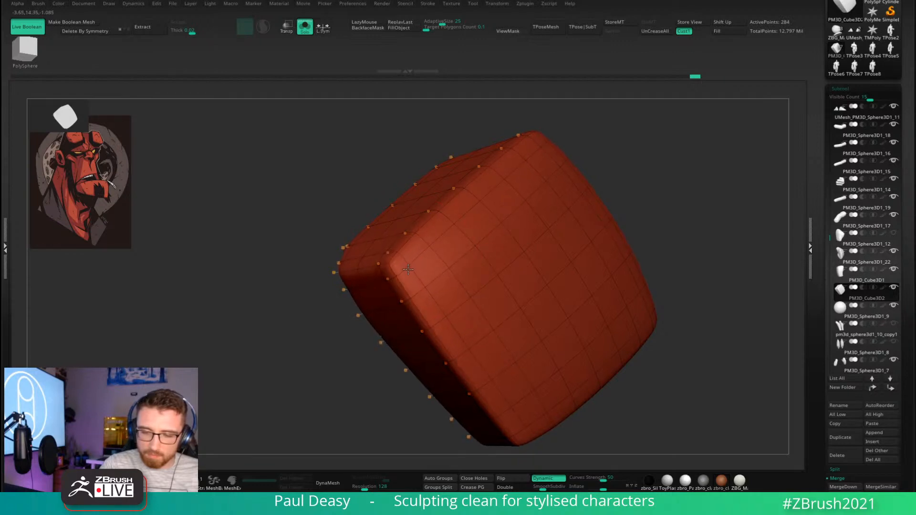
{"action": "key", "text": "shift+f"}
Nudge the smoothed block's corner outline with the Move brush.
{"action": "mouse_move", "coordinate": [647, 201]}
{"action": "left_mouse_down"}
{"action": "mouse_move", "coordinate": [650, 212]}
{"action": "mouse_move", "coordinate": [691, 193]}
{"action": "mouse_move", "coordinate": [729, 200]}
{"action": "left_mouse_up"}
{"action": "key", "text": "b"}
{"action": "key", "text": "m"}
{"action": "key", "text": "v"}
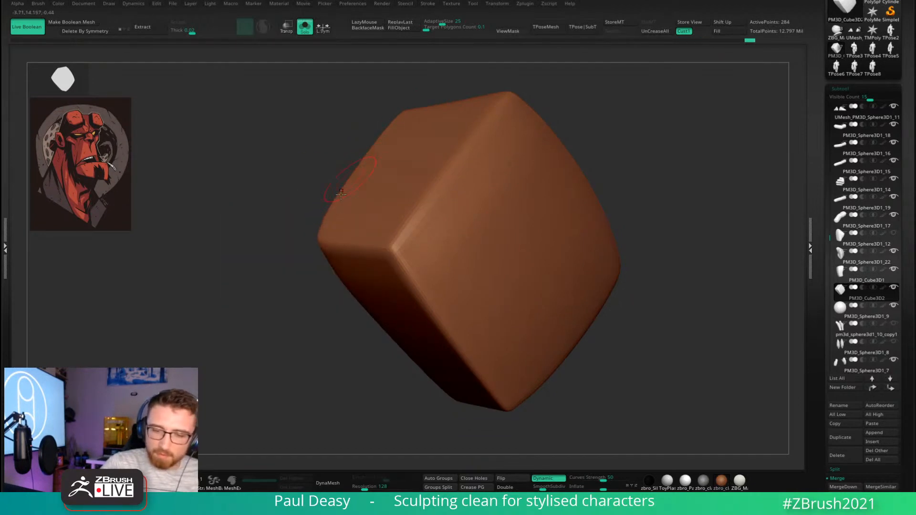
{"action": "left_click_drag", "start_coordinate": [672, 194], "coordinate": [601, 206], "text": "alt"}
{"action": "left_click_drag", "start_coordinate": [479, 234], "coordinate": [484, 237]}
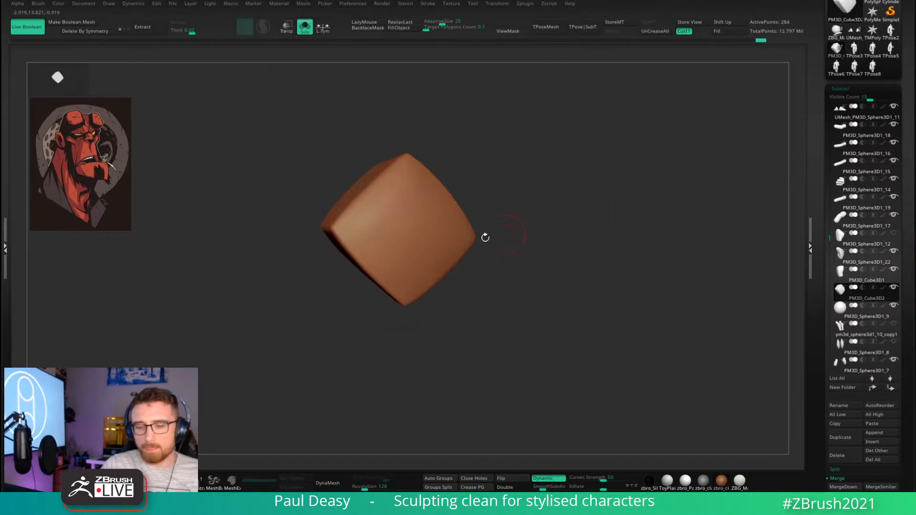
Compare the block with dynamic subdivision on and off, in isolation and in place on the fist, with its wireframe shown.
{"action": "left_click_drag", "start_coordinate": [425, 166], "coordinate": [492, 229], "text": "alt"}
{"action": "key", "text": "shift+d"}
{"action": "key", "text": "shift+f"}
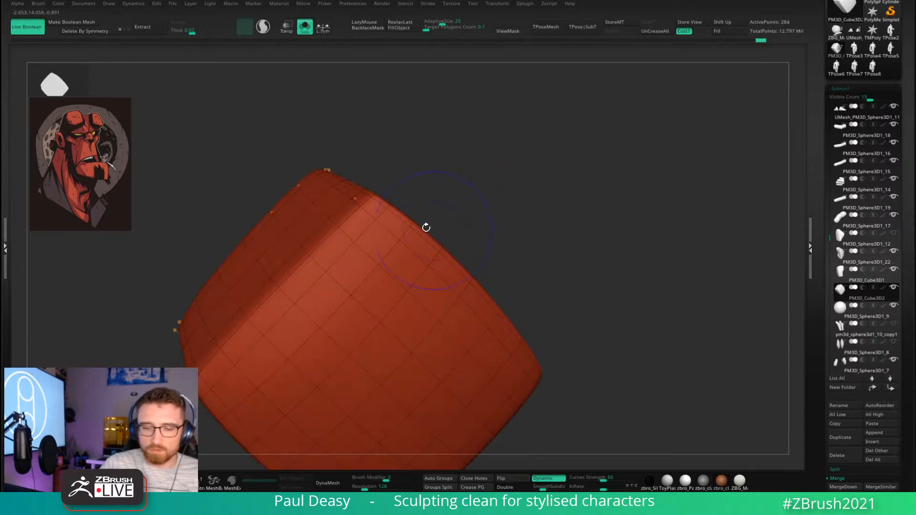
{"action": "right_click_drag", "start_coordinate": [402, 222], "coordinate": [395, 237]}
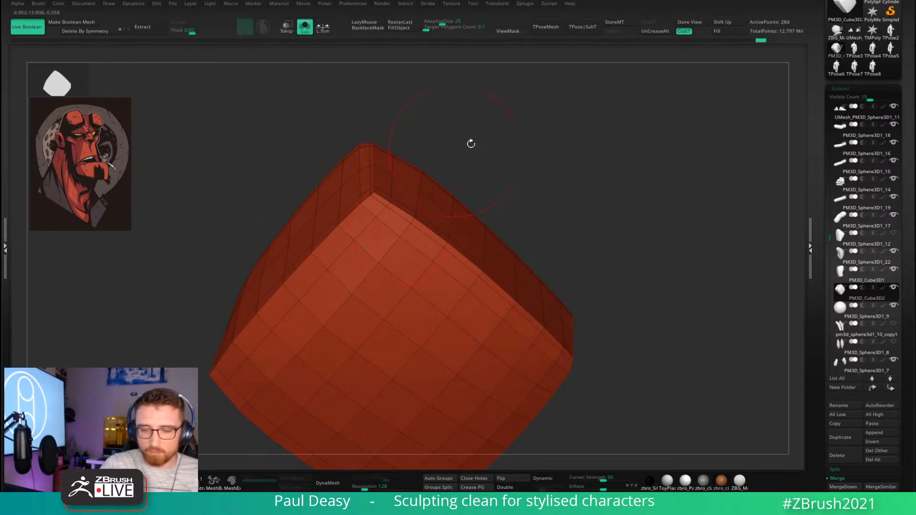
{"action": "right_click_drag", "start_coordinate": [470, 144], "coordinate": [517, 202], "text": "ctrl"}
{"action": "key", "text": "d"}
{"action": "key", "text": "shift+f"}
{"action": "right_click_drag", "start_coordinate": [570, 253], "coordinate": [505, 282]}
{"action": "key", "text": "shift+s"}
{"action": "key", "text": "shift+f"}
{"action": "left_click_drag", "start_coordinate": [438, 269], "coordinate": [433, 272]}
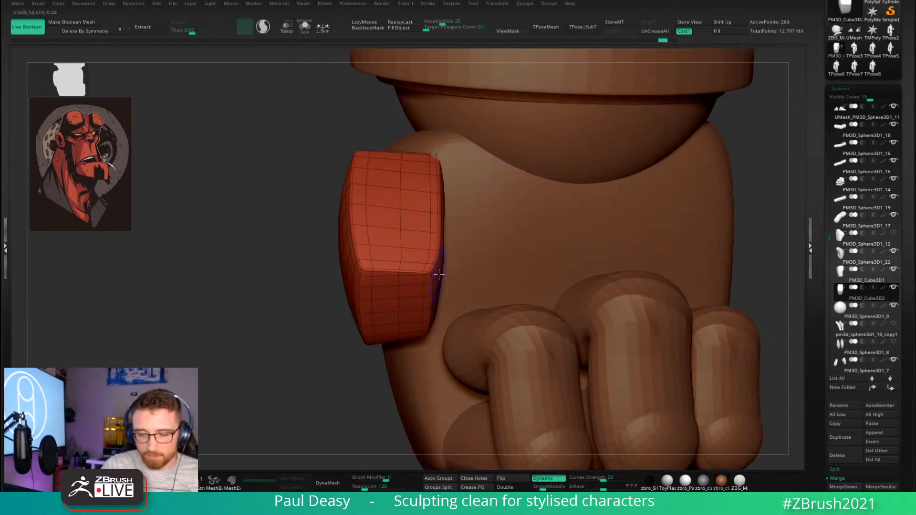
Try deleting a surplus edge loop on the block's narrow face with dynamic subdivision off.
{"action": "key", "text": "shift+d"}
{"action": "right_click_drag", "start_coordinate": [433, 277], "coordinate": [445, 285]}
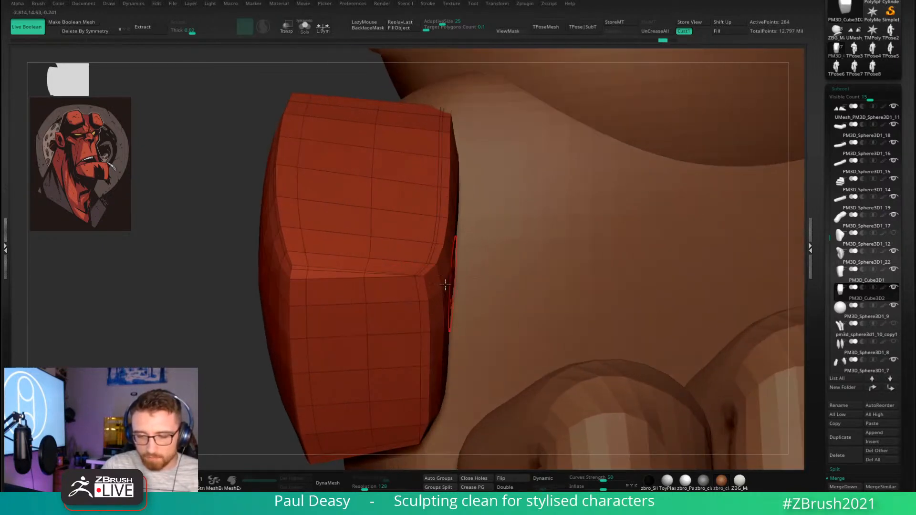
{"action": "left_click", "coordinate": [380, 297], "text": "alt"}
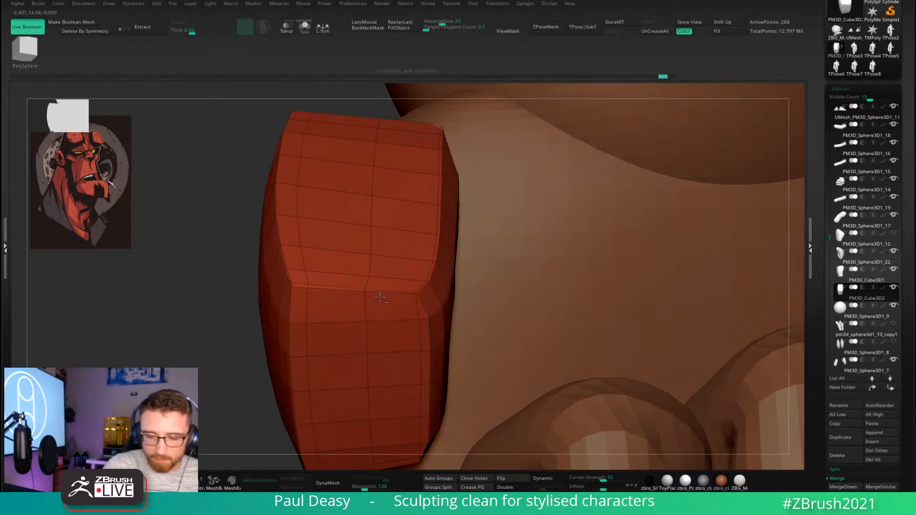
{"action": "key", "text": "d"}
Undo the block's recent edits back to before the lengthwise edge loops on its narrow face, with dynamic subdivision off.
{"action": "key", "text": "ctrl+z"}
{"action": "key", "text": "ctrl+z"}
{"action": "key", "text": "ctrl+z"}
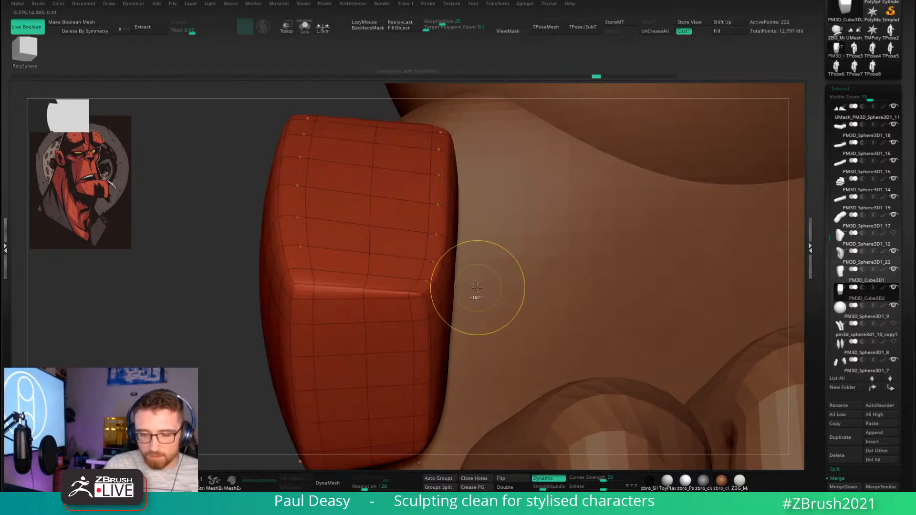
{"action": "key", "text": "shift+d"}
{"action": "key", "text": "ctrl+z"}
{"action": "key", "text": "ctrl+z"}
{"action": "key", "text": "ctrl+z"}
{"action": "key", "text": "ctrl+z"}
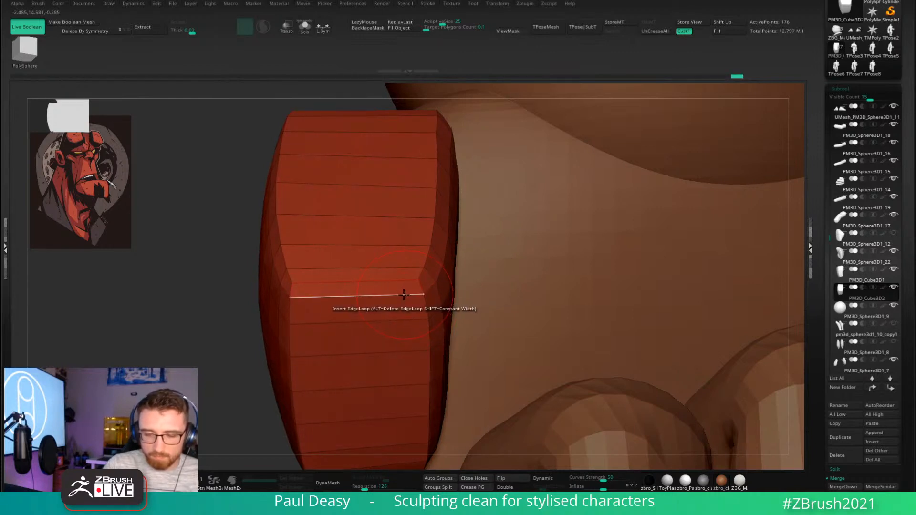
Insert supporting edge loops near both sides and down the middle of the block's narrow face, and turn dynamic subdivision on.
{"action": "left_click", "coordinate": [359, 297]}
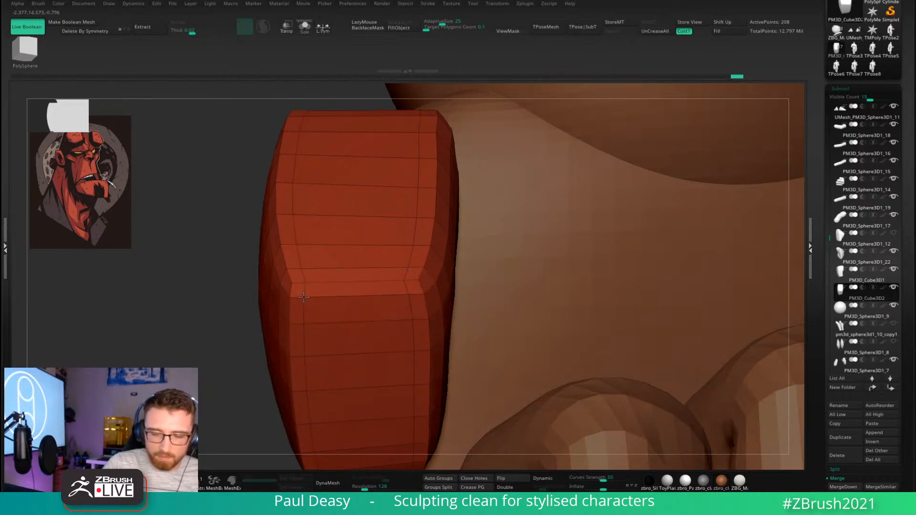
{"action": "key", "text": "d"}
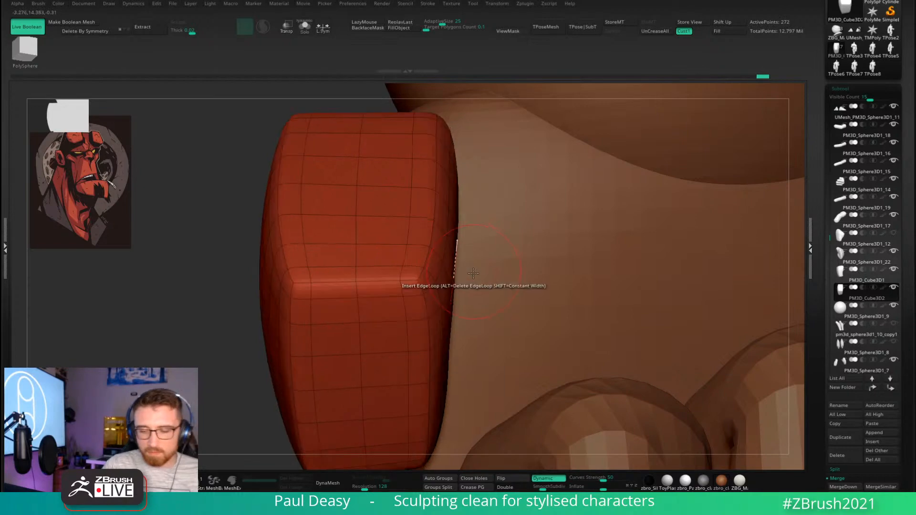
{"action": "key", "text": "shift+f"}
Refine the isolated block's planes and edges with the hPolish brush, working from several angles.
{"action": "mouse_move", "coordinate": [474, 290]}
{"action": "right_mouse_down"}
{"action": "mouse_move", "coordinate": [437, 291]}
{"action": "mouse_move", "coordinate": [441, 278]}
{"action": "mouse_move", "coordinate": [468, 285]}
{"action": "right_mouse_up"}
{"action": "key", "text": "b"}
{"action": "key", "text": "h"}
{"action": "key", "text": "p"}
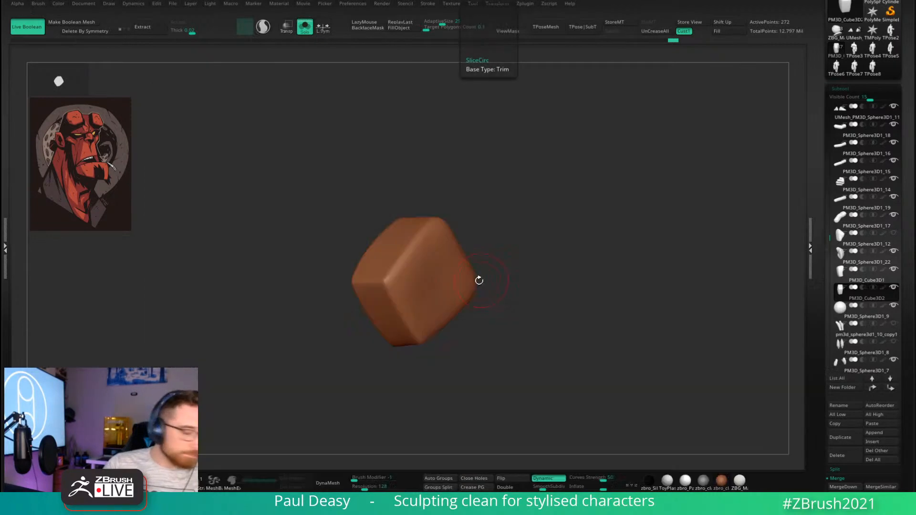
{"action": "left_click_drag", "start_coordinate": [422, 262], "coordinate": [400, 290]}
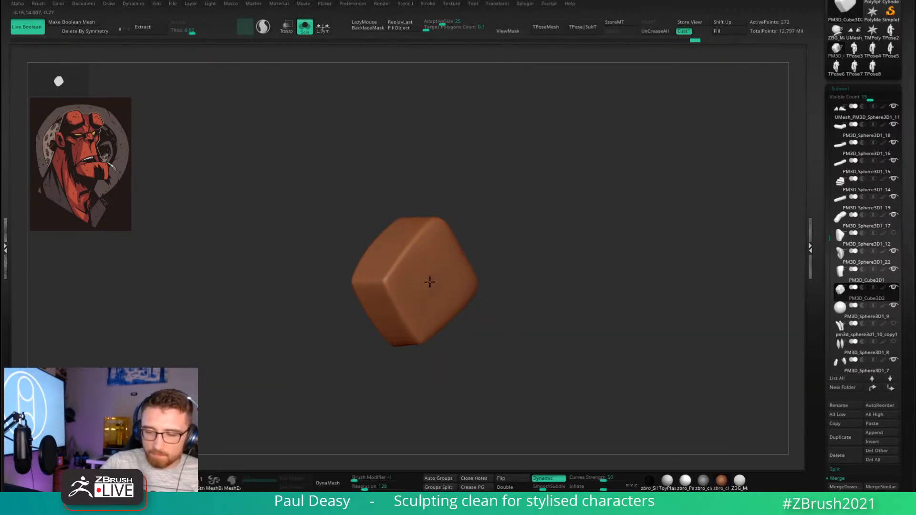
{"action": "right_click_drag", "start_coordinate": [528, 257], "coordinate": [467, 218]}
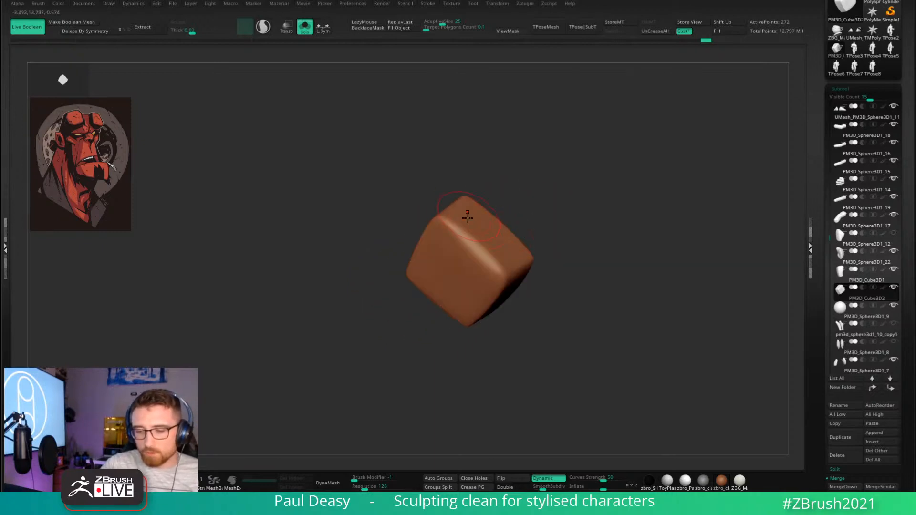
{"action": "right_click_drag", "start_coordinate": [540, 259], "coordinate": [456, 228]}
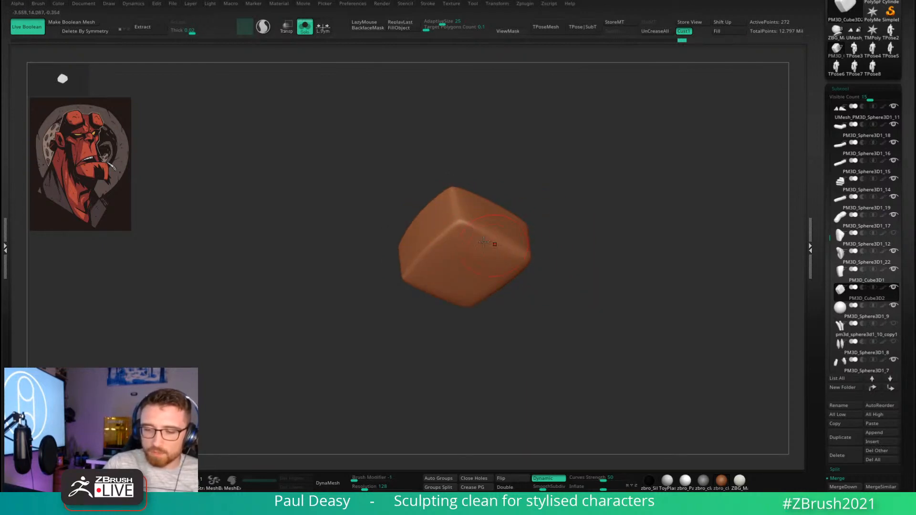
{"action": "right_click_drag", "start_coordinate": [585, 272], "coordinate": [525, 272]}
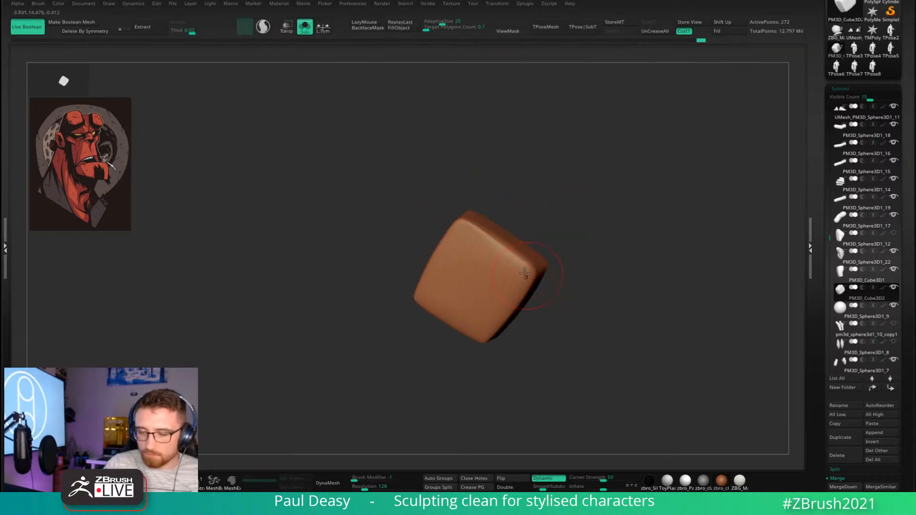
{"action": "right_click_drag", "start_coordinate": [507, 322], "coordinate": [512, 338]}
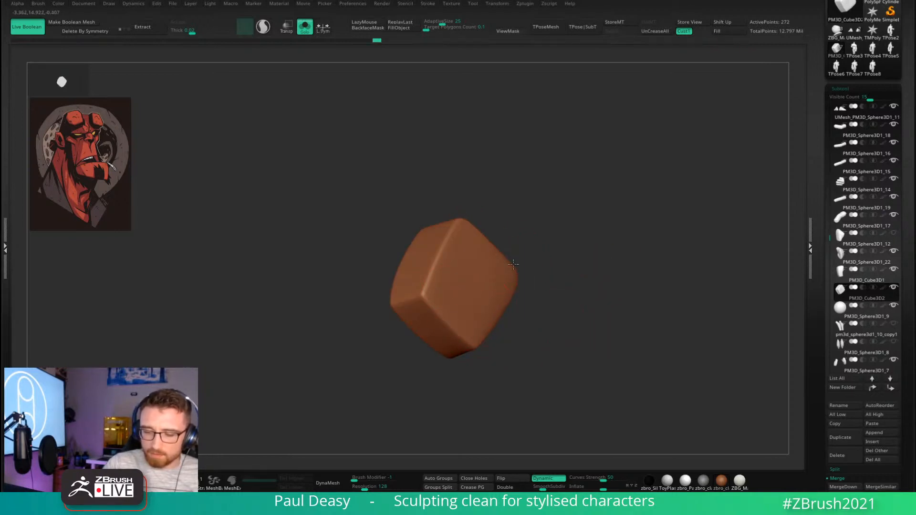
{"action": "right_click_drag", "start_coordinate": [466, 243], "coordinate": [531, 274]}
Mask the block except its inner side, scale that side down to about 0.95 with the gizmo, and clear the mask.
{"action": "left_click_drag", "start_coordinate": [515, 379], "coordinate": [443, 167], "text": "ctrl"}
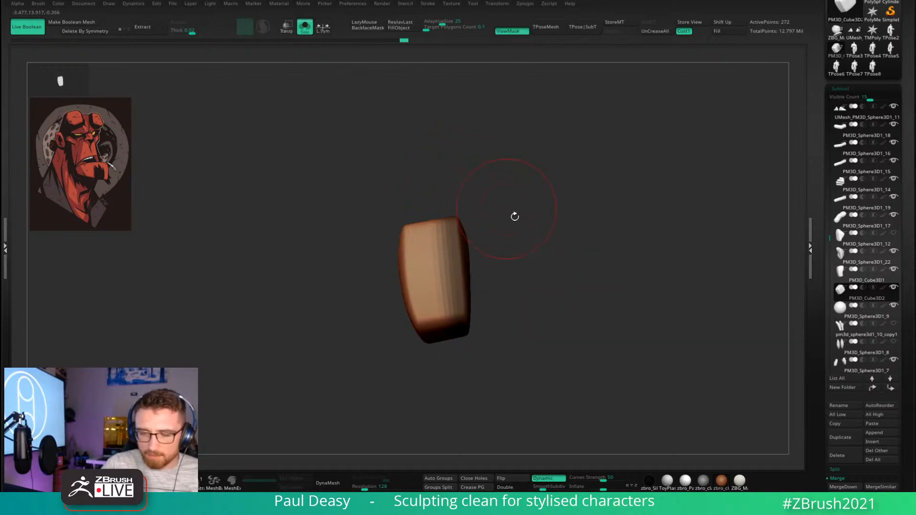
{"action": "key", "text": "w"}
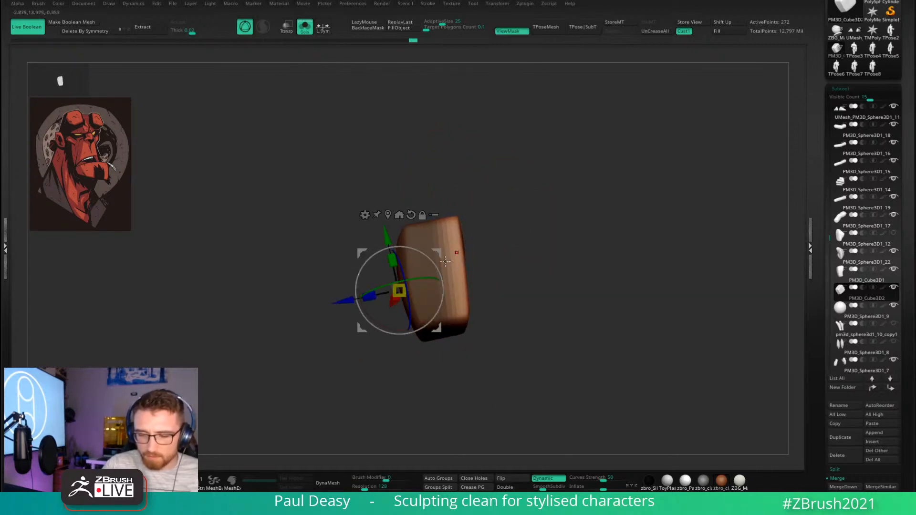
{"action": "key", "text": "q"}
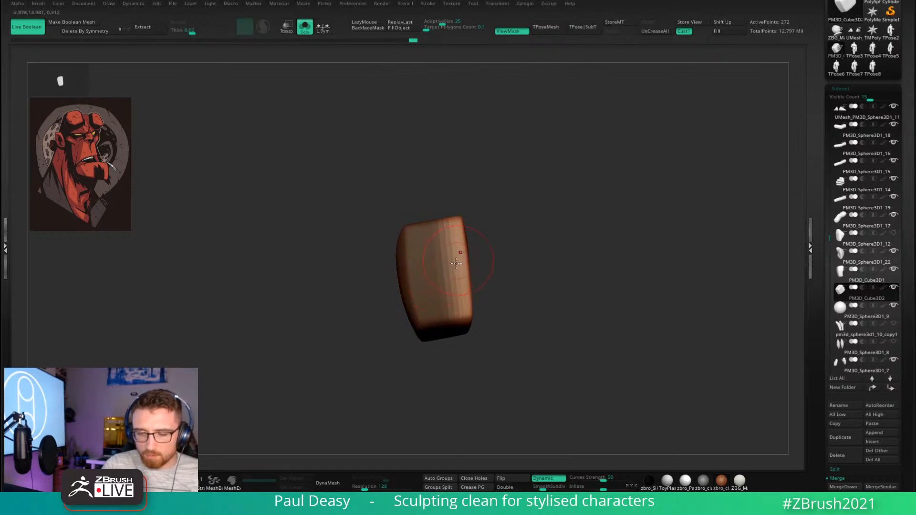
{"action": "key", "text": "w"}
{"action": "left_click", "coordinate": [391, 214]}
{"action": "left_click_drag", "start_coordinate": [457, 276], "coordinate": [458, 277]}
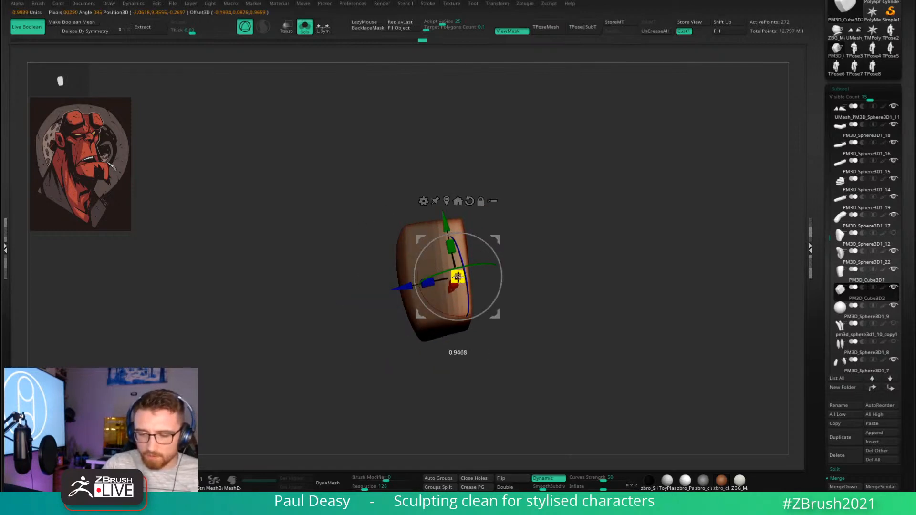
{"action": "key", "text": "q"}
{"action": "left_click_drag", "start_coordinate": [570, 296], "coordinate": [629, 285], "text": "ctrl"}
Show the wireframe and the whole fist, and delete the middle edge loop along the block's narrow face with ZModeler.
{"action": "key", "text": "shift+f"}
{"action": "key", "text": "shift+s"}
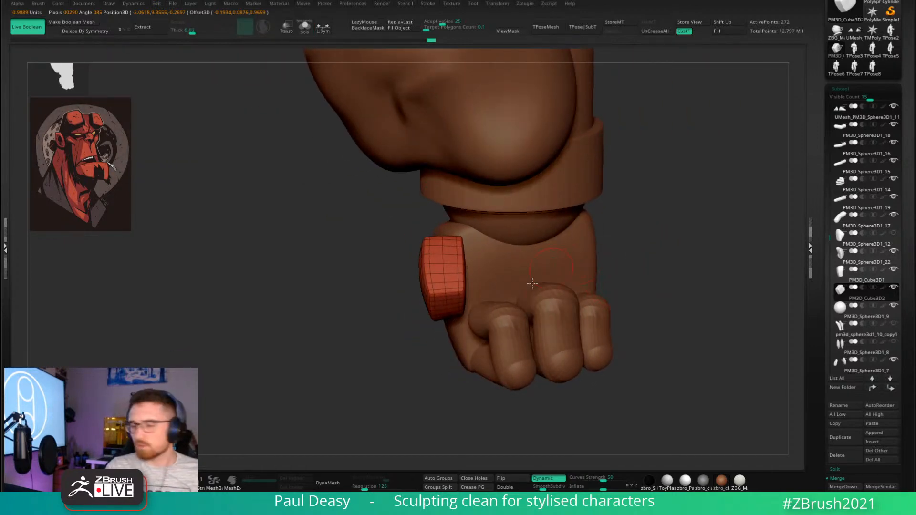
{"action": "right_click_drag", "start_coordinate": [532, 283], "coordinate": [461, 269], "text": "ctrl"}
{"action": "key", "text": "b"}
{"action": "key", "text": "z"}
{"action": "key", "text": "m"}
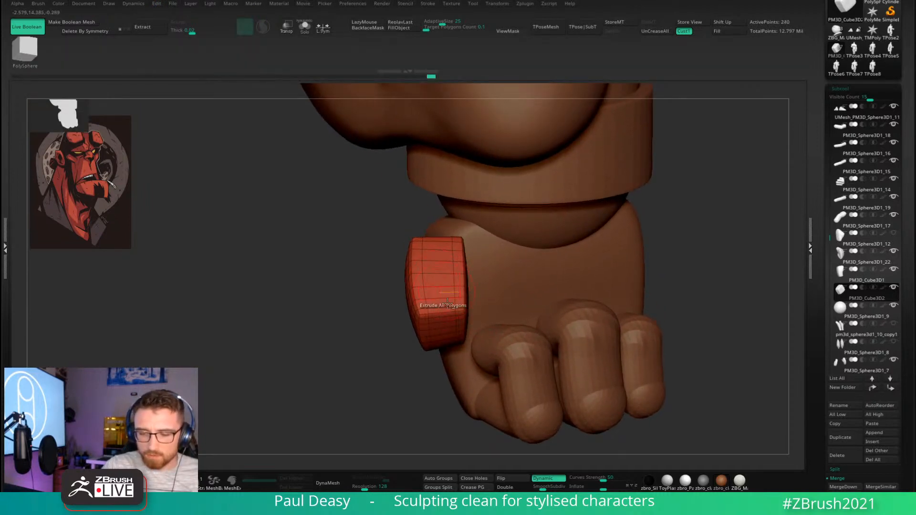
{"action": "left_click_drag", "start_coordinate": [422, 394], "coordinate": [422, 396]}
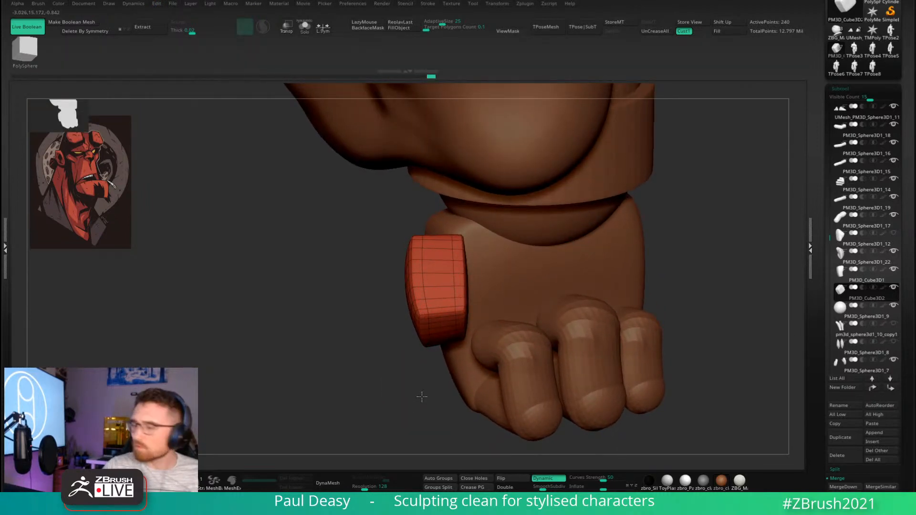
Mask part of the isolated block for a partial transform and reposition the gizmo on its inner face.
{"action": "mouse_move", "coordinate": [434, 204]}
{"action": "left_mouse_down", "text": "ctrl"}
{"action": "mouse_move", "coordinate": [472, 417]}
{"action": "mouse_move", "coordinate": [553, 420]}
{"action": "left_mouse_up", "text": "ctrl"}
{"action": "key", "text": "w"}
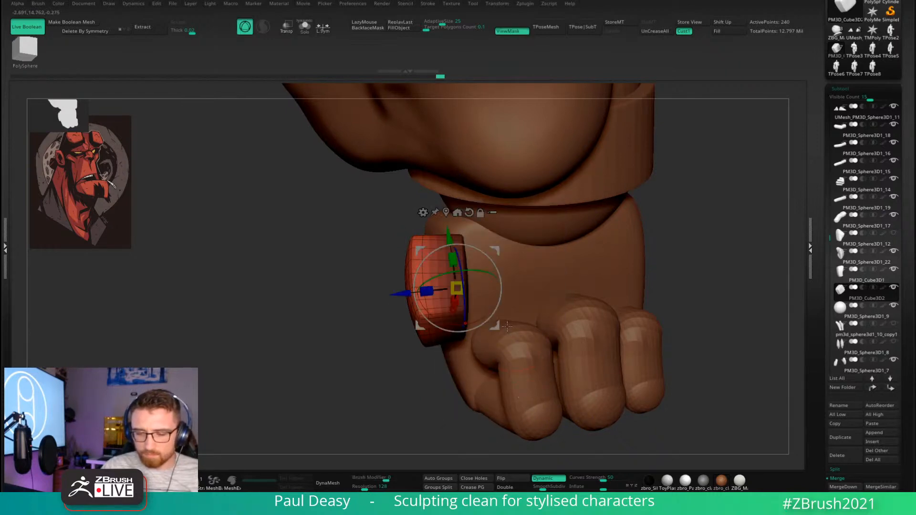
{"action": "key", "text": "shift+s"}
{"action": "left_click", "coordinate": [467, 304], "text": "alt"}
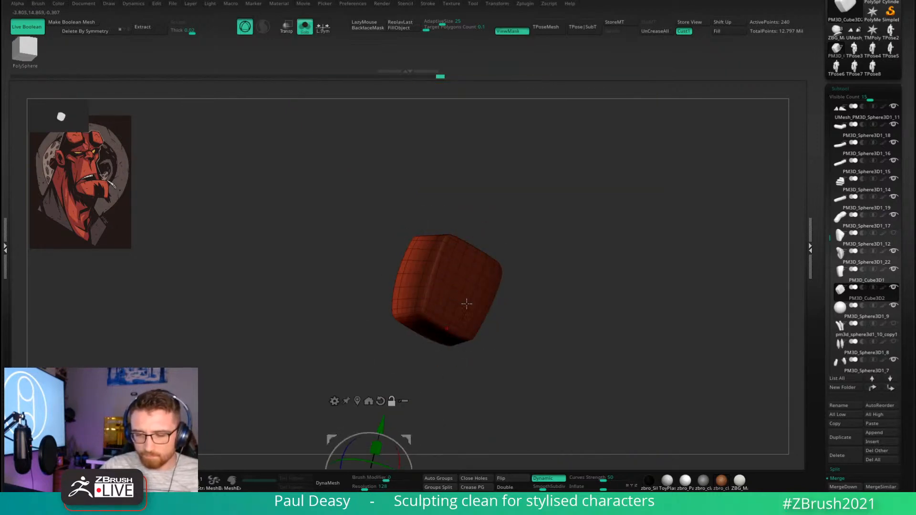
{"action": "left_click", "coordinate": [476, 250], "text": "ctrl"}
{"action": "left_click", "coordinate": [476, 251], "text": "alt"}
{"action": "right_click_drag", "start_coordinate": [476, 252], "coordinate": [498, 250]}
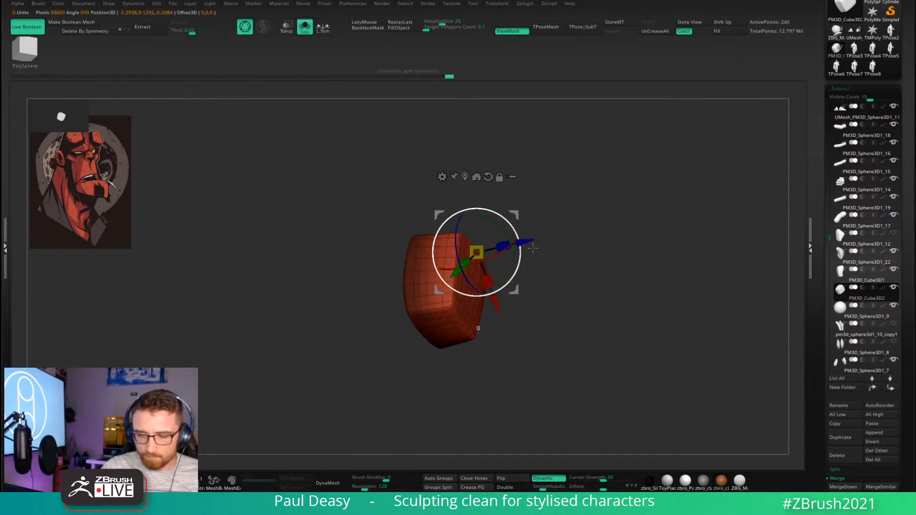
{"action": "left_click_drag", "start_coordinate": [494, 247], "coordinate": [447, 252]}
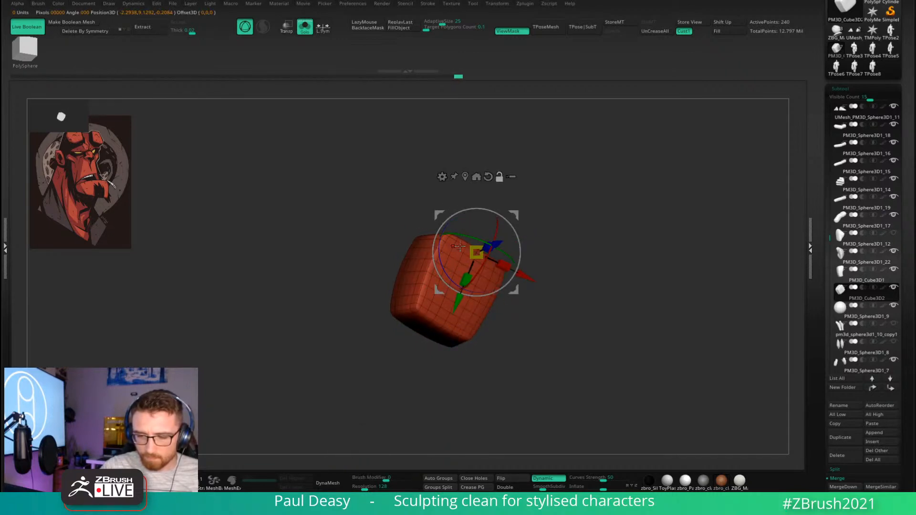
Show the whole fist and move the block's unmasked part toward the palm with the gizmo, extending the thumb base into the hand.
{"action": "key", "text": "shift+s"}
{"action": "right_click_drag", "start_coordinate": [515, 249], "coordinate": [506, 257]}
{"action": "left_click_drag", "start_coordinate": [508, 260], "coordinate": [517, 225]}
{"action": "right_click_drag", "start_coordinate": [520, 231], "coordinate": [565, 224]}
{"action": "left_click_drag", "start_coordinate": [539, 237], "coordinate": [532, 236]}
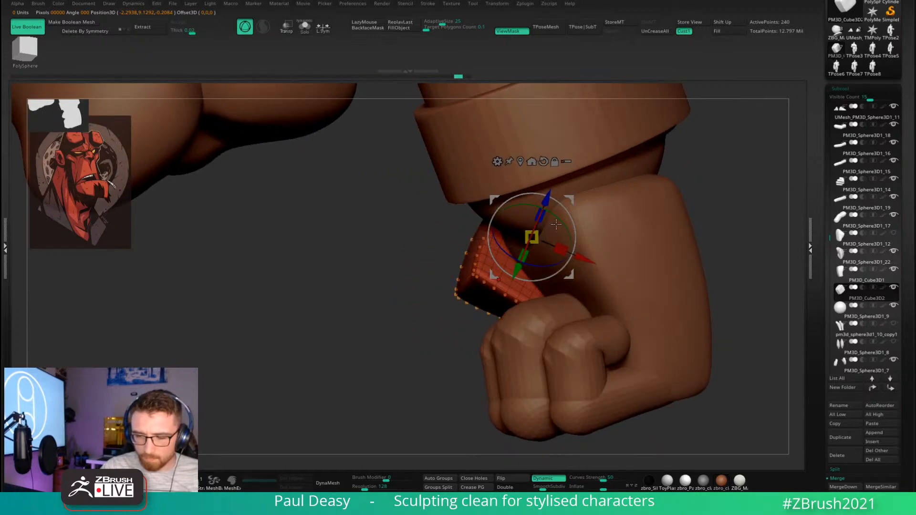
{"action": "left_click_drag", "start_coordinate": [566, 202], "coordinate": [605, 176]}
{"action": "right_click_drag", "start_coordinate": [605, 177], "coordinate": [668, 195]}
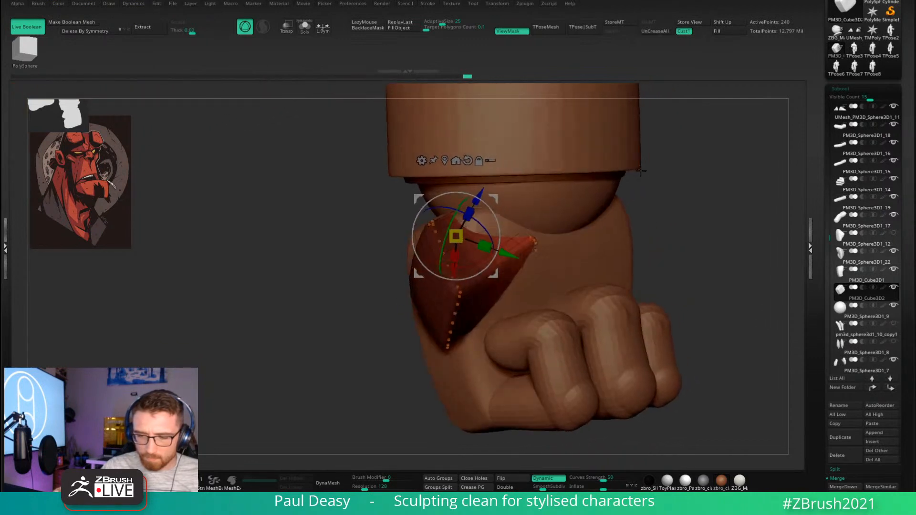
{"action": "left_click_drag", "start_coordinate": [496, 196], "coordinate": [490, 197]}
{"action": "right_click_drag", "start_coordinate": [524, 202], "coordinate": [594, 208]}
{"action": "left_click_drag", "start_coordinate": [482, 194], "coordinate": [479, 199]}
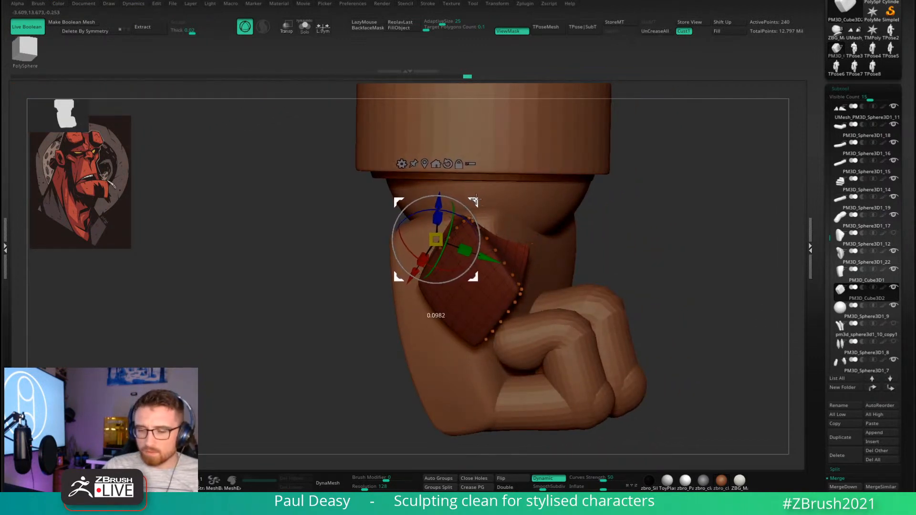
{"action": "right_click_drag", "start_coordinate": [687, 260], "coordinate": [642, 268]}
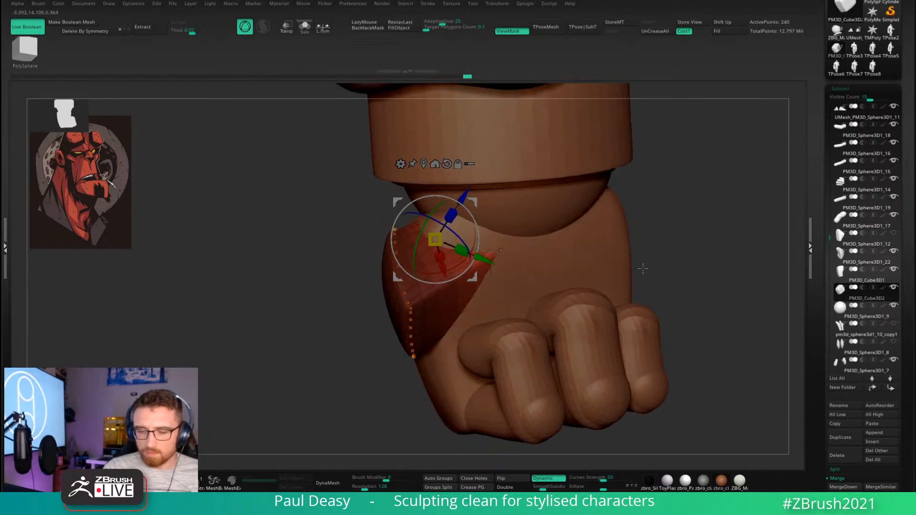
Isolate the reshaped block with dynamic subdivision off, hide its mask, and return to draw mode with the wireframe shown.
{"action": "key", "text": "shift+f"}
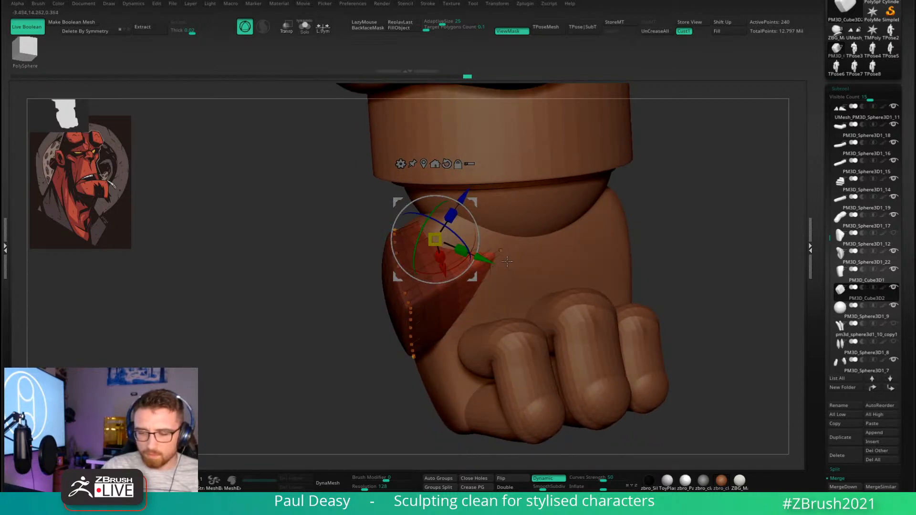
{"action": "right_click_drag", "start_coordinate": [510, 259], "coordinate": [513, 220]}
{"action": "key", "text": "alt+s"}
{"action": "right_click_drag", "start_coordinate": [564, 238], "coordinate": [556, 250]}
{"action": "key", "text": "ctrl+h"}
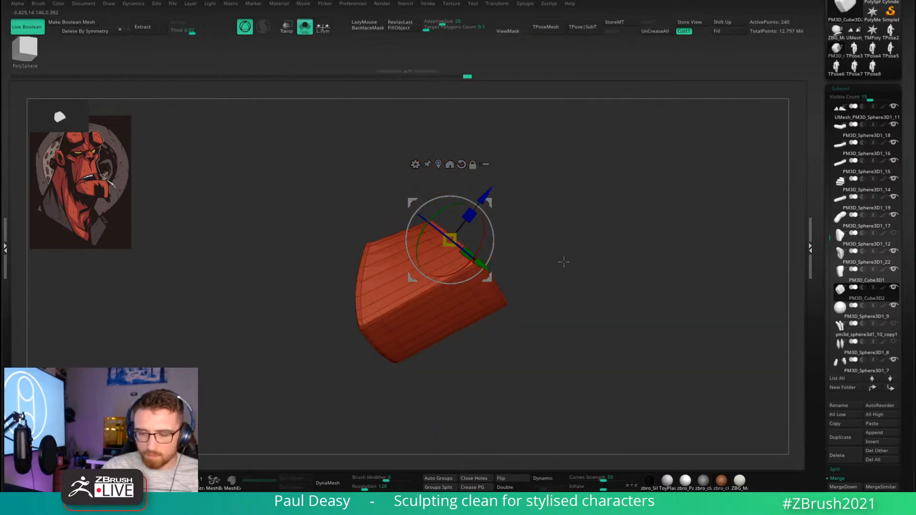
{"action": "key", "text": "shift+f"}
{"action": "key", "text": "shift+f"}
{"action": "key", "text": "q"}
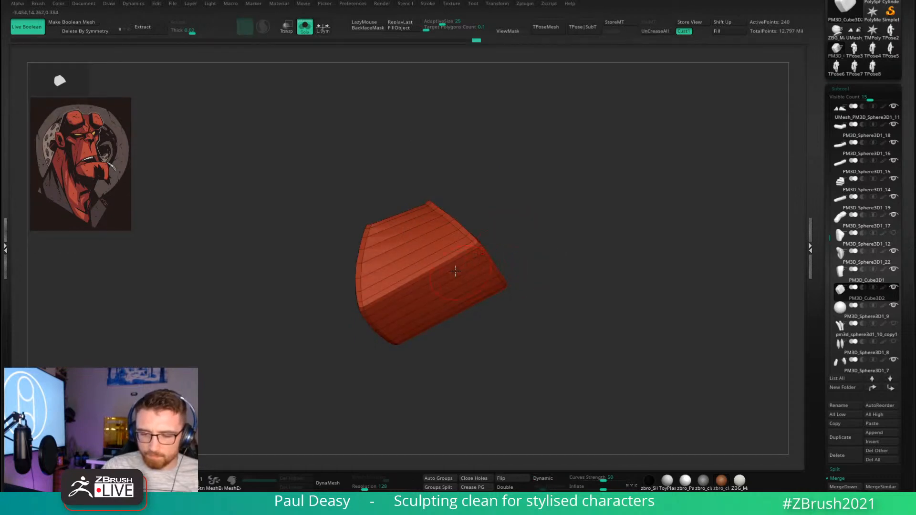
Insert an edge loop across the middle of the isolated thumb block with ZModeler and show the whole fist.
{"action": "right_click_drag", "start_coordinate": [425, 269], "coordinate": [437, 268], "text": "ctrl"}
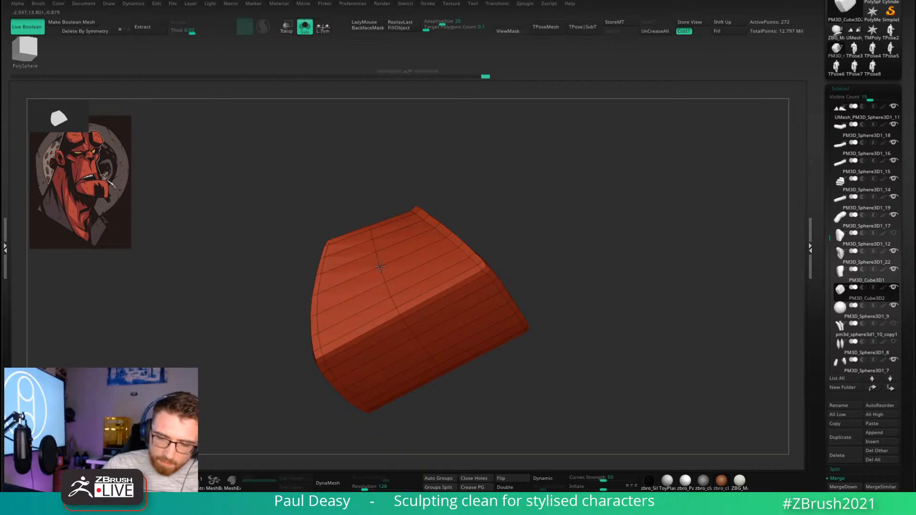
{"action": "left_click", "coordinate": [360, 232]}
{"action": "mouse_move", "coordinate": [486, 255]}
{"action": "left_mouse_down"}
{"action": "mouse_move", "coordinate": [521, 250]}
{"action": "mouse_move", "coordinate": [646, 298]}
{"action": "mouse_move", "coordinate": [623, 293]}
{"action": "mouse_move", "coordinate": [576, 313]}
{"action": "mouse_move", "coordinate": [476, 231]}
{"action": "mouse_move", "coordinate": [410, 405]}
{"action": "left_mouse_up"}
{"action": "mouse_move", "coordinate": [525, 260]}
{"action": "left_mouse_down"}
{"action": "mouse_move", "coordinate": [597, 319]}
{"action": "mouse_move", "coordinate": [583, 308]}
{"action": "left_mouse_up"}
{"action": "key", "text": "shift+s"}
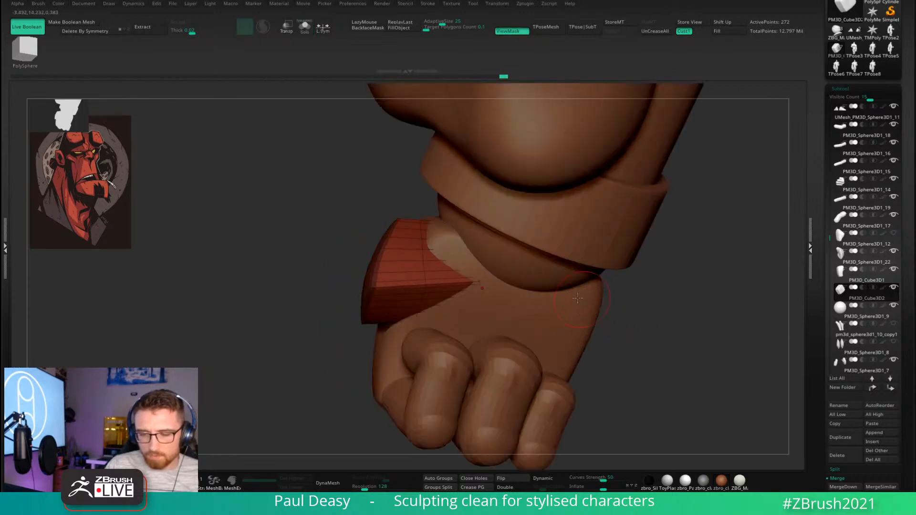
Smooth the thumb block with dynamic subdivision, hide the wireframe, and curve its underside with an enlarged Move brush.
{"action": "key", "text": "b"}
{"action": "key", "text": "m"}
{"action": "key", "text": "v"}
{"action": "key", "text": "d"}
{"action": "key", "text": "space"}
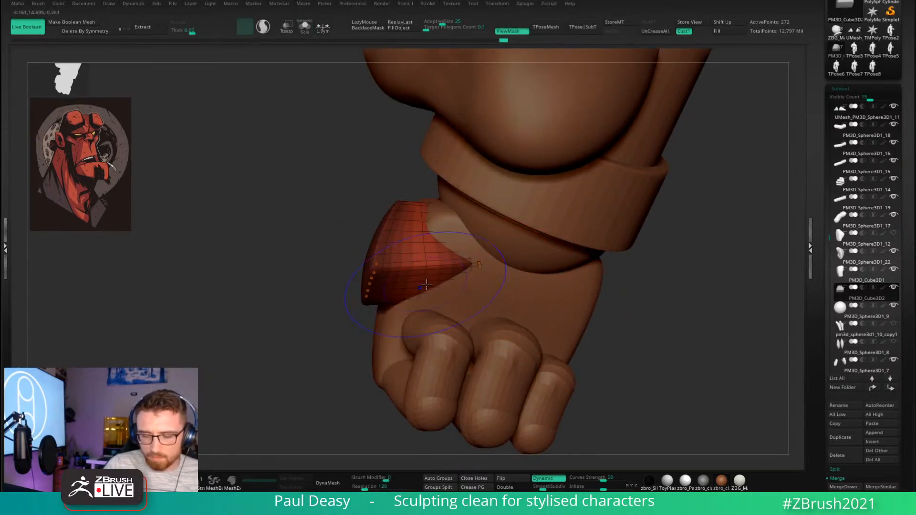
{"action": "key", "text": "shift+f"}
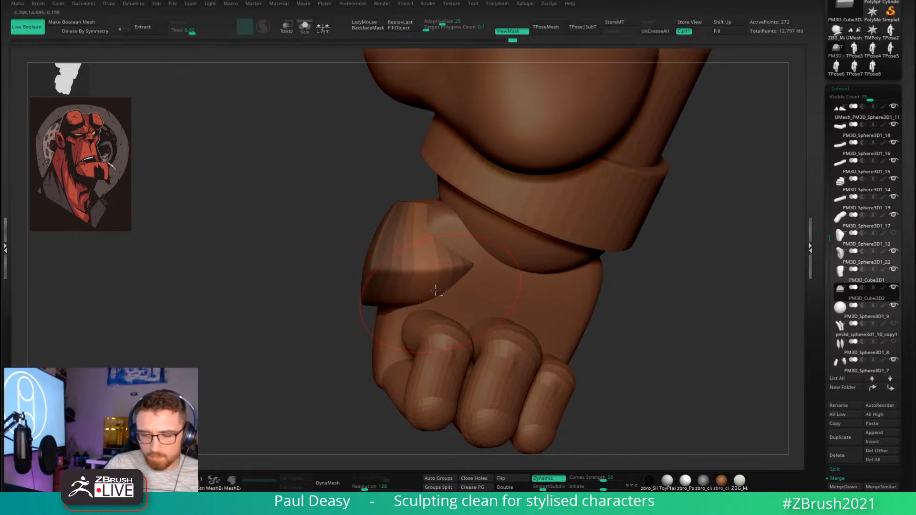
{"action": "key", "text": "space"}
{"action": "left_click_drag", "start_coordinate": [429, 293], "coordinate": [442, 292]}
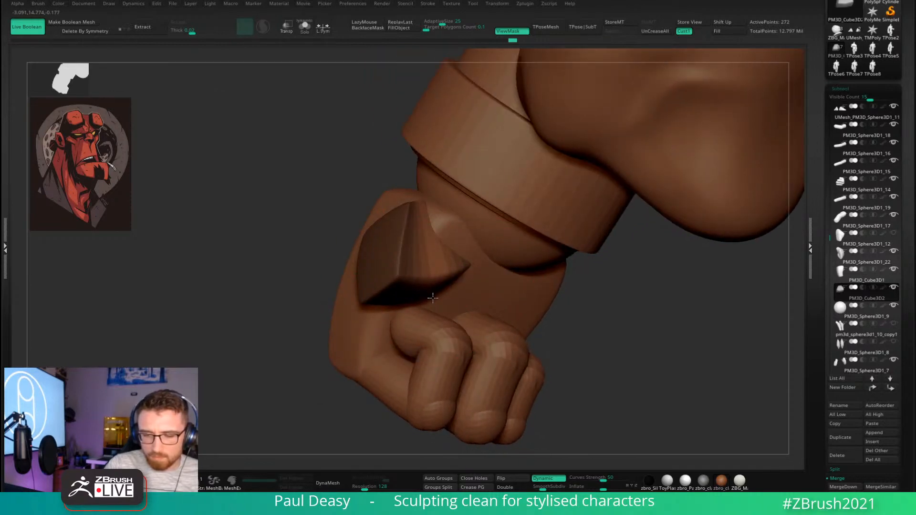
Examine the smoothed thumb block's shape against the palm and fingers from several angles.
{"action": "right_click_drag", "start_coordinate": [462, 279], "coordinate": [487, 271]}
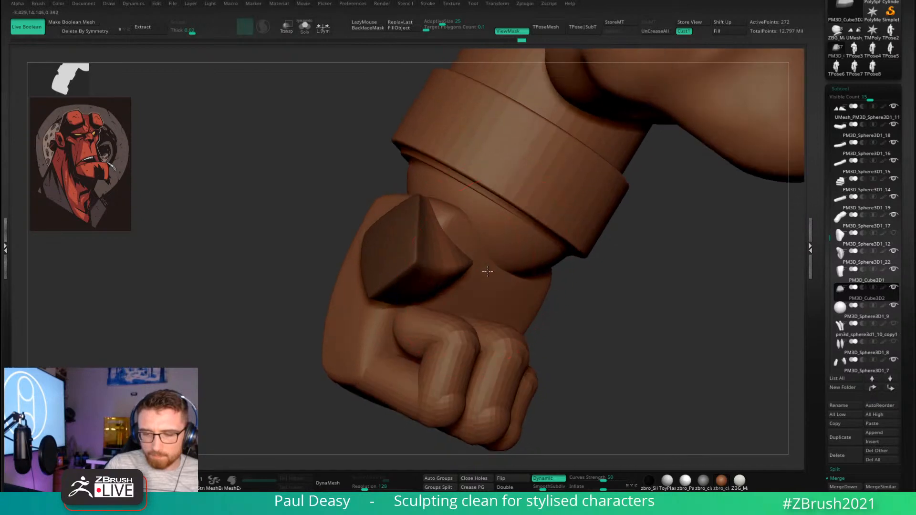
{"action": "right_click_drag", "start_coordinate": [566, 303], "coordinate": [439, 284]}
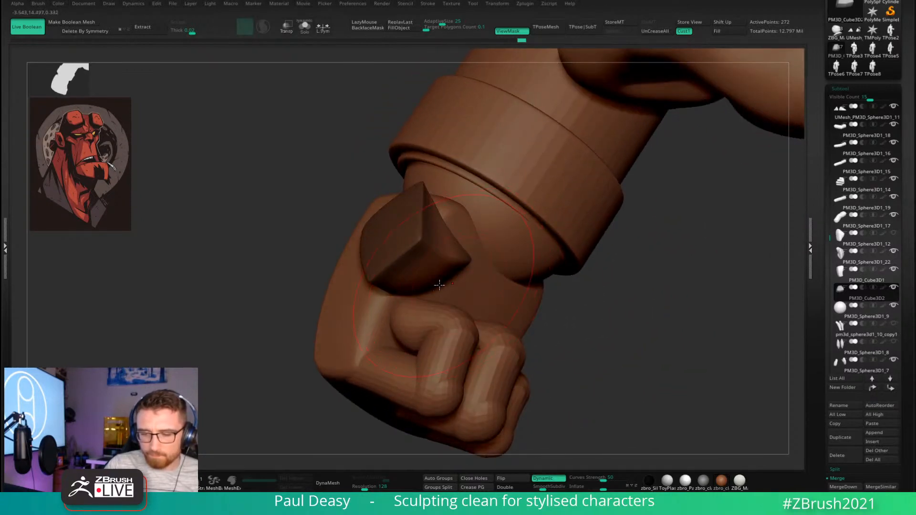
{"action": "right_click_drag", "start_coordinate": [600, 274], "coordinate": [636, 323]}
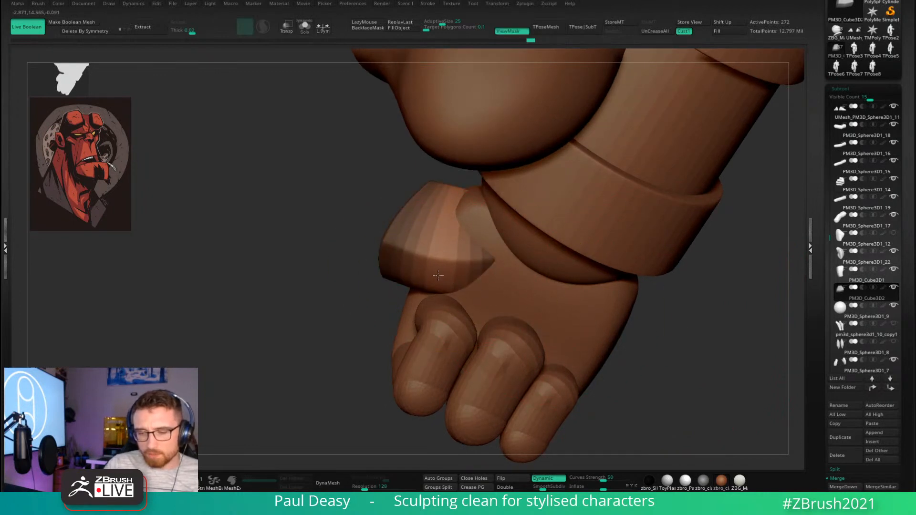
{"action": "right_click_drag", "start_coordinate": [446, 262], "coordinate": [448, 247]}
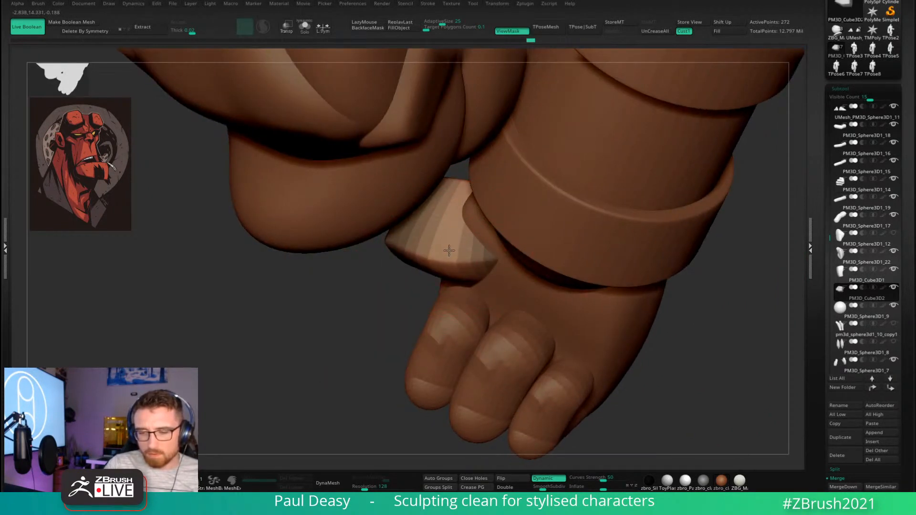
{"action": "key", "text": "shift+f"}
{"action": "key", "text": "shift+f"}
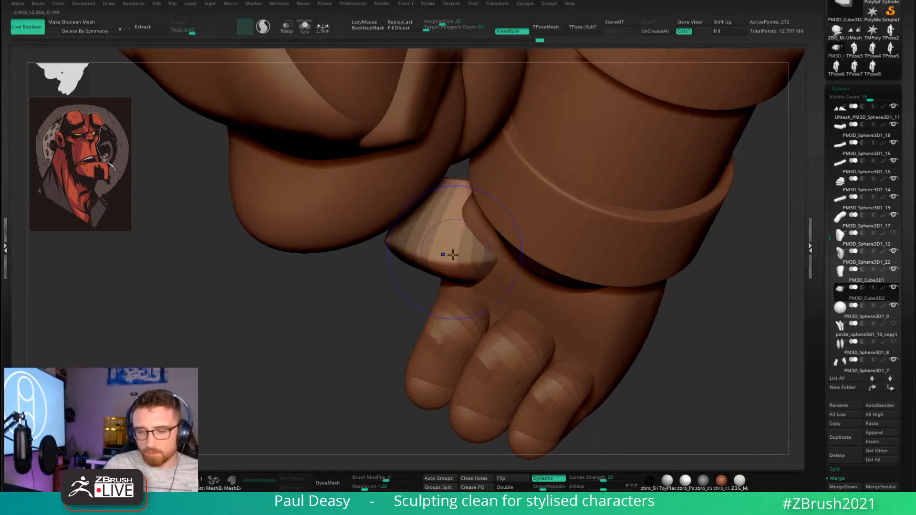
{"action": "right_click_drag", "start_coordinate": [454, 258], "coordinate": [453, 276]}
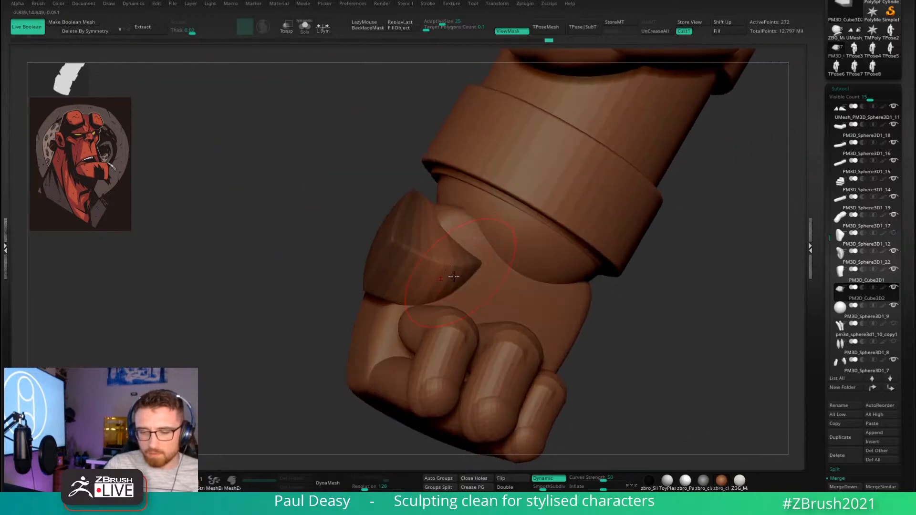
{"action": "mouse_move", "coordinate": [675, 368]}
{"action": "right_mouse_down"}
{"action": "mouse_move", "coordinate": [697, 361]}
{"action": "mouse_move", "coordinate": [656, 329]}
{"action": "mouse_move", "coordinate": [681, 334]}
{"action": "mouse_move", "coordinate": [694, 368]}
{"action": "mouse_move", "coordinate": [682, 355]}
{"action": "right_mouse_up"}
{"action": "mouse_move", "coordinate": [533, 274]}
{"action": "right_mouse_down", "text": "alt"}
{"action": "mouse_move", "coordinate": [472, 200]}
{"action": "mouse_move", "coordinate": [470, 224]}
{"action": "mouse_move", "coordinate": [454, 214]}
{"action": "mouse_move", "coordinate": [474, 279]}
{"action": "right_mouse_up", "text": "alt"}
Switch to ZModeler with the wireframe shown and compare the thumb block without and with dynamic subdivision.
{"action": "key", "text": "shift+f"}
{"action": "key", "text": "shift+d"}
{"action": "key", "text": "b"}
{"action": "key", "text": "z"}
{"action": "key", "text": "m"}
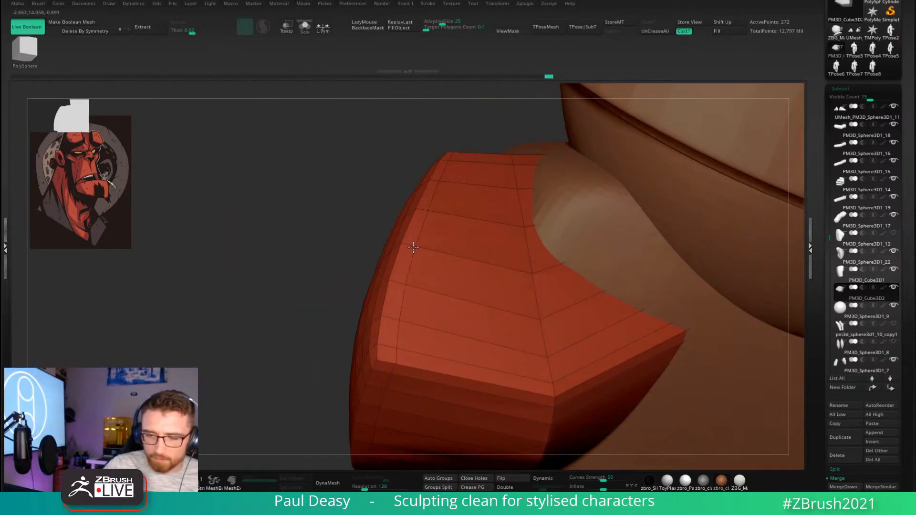
{"action": "right_click_drag", "start_coordinate": [542, 313], "coordinate": [527, 281], "text": "alt"}
{"action": "key", "text": "d"}
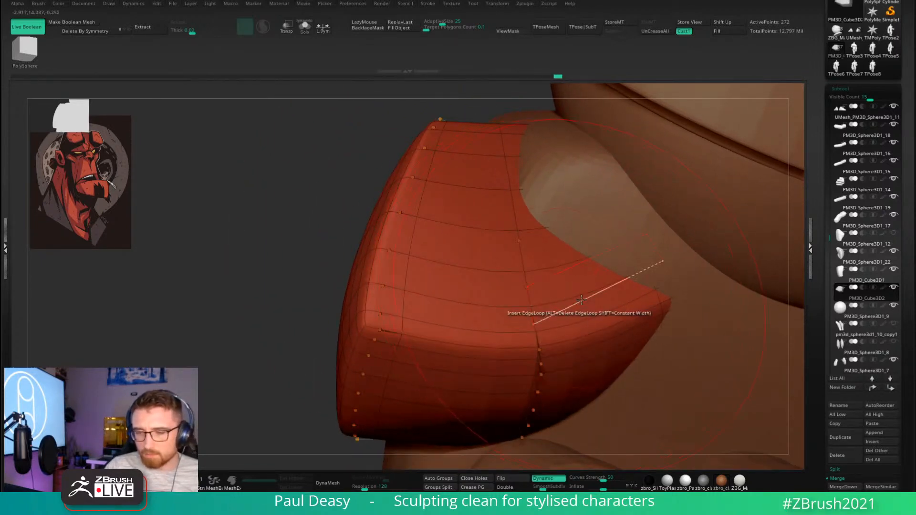
Isolate the thumb block, check its smoothed surface with and without wireframe, and bring back the whole fist.
{"action": "key", "text": "shift+f"}
{"action": "right_click_drag", "start_coordinate": [583, 301], "coordinate": [586, 296]}
{"action": "key", "text": "shift+s"}
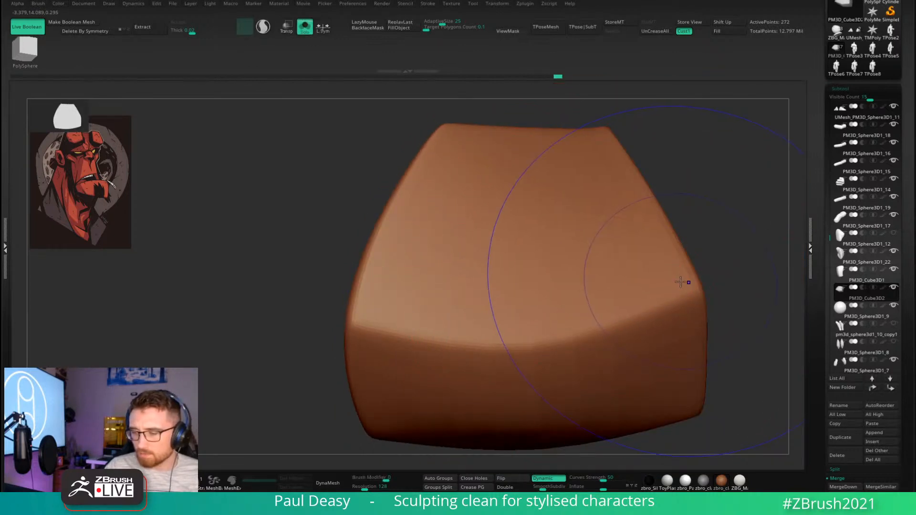
{"action": "key", "text": "shift+f"}
{"action": "key", "text": "shift+f"}
{"action": "right_click_drag", "start_coordinate": [680, 282], "coordinate": [529, 298]}
{"action": "key", "text": "shift+f"}
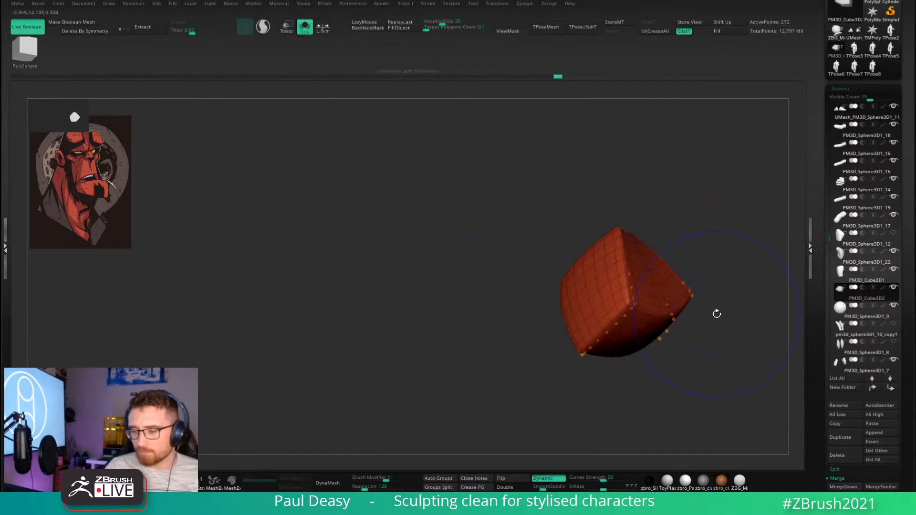
{"action": "right_click_drag", "start_coordinate": [739, 317], "coordinate": [672, 304], "text": "alt"}
{"action": "key", "text": "shift+s"}
Delete the curled fingers' subtool and make the thumb block the active subtool again.
{"action": "left_click", "coordinate": [635, 310], "text": "alt"}
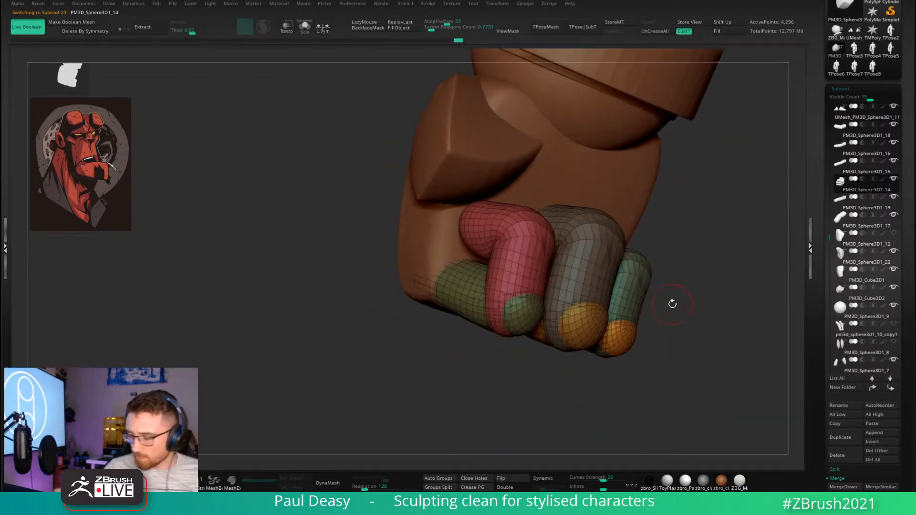
{"action": "left_click", "coordinate": [840, 458]}
{"action": "left_click", "coordinate": [755, 477]}
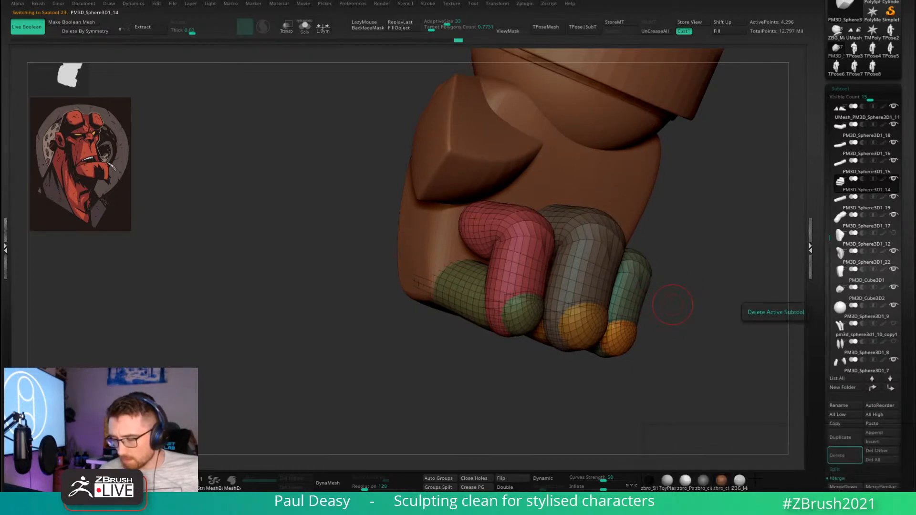
{"action": "left_click", "coordinate": [489, 174], "text": "alt"}
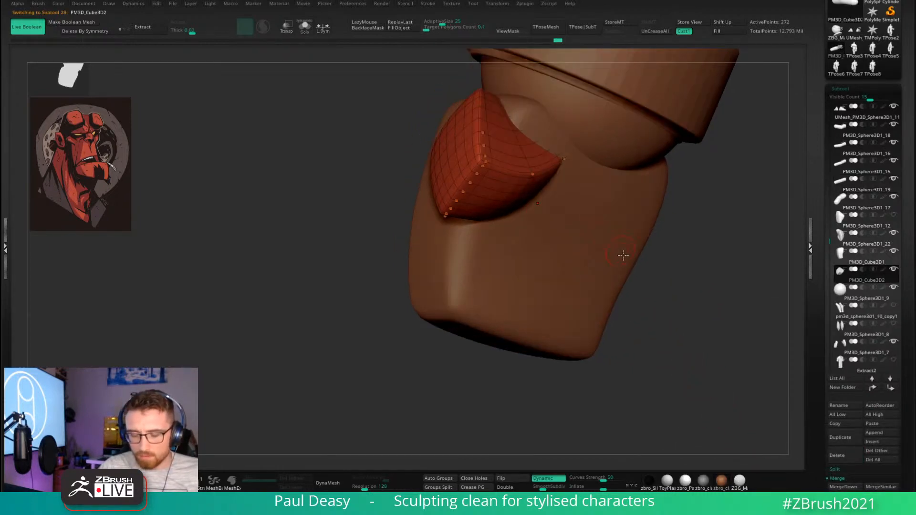
Insert a Cube3D subtool and move it down to the hand with the gizmo.
{"action": "right_click_drag", "start_coordinate": [675, 351], "coordinate": [780, 402]}
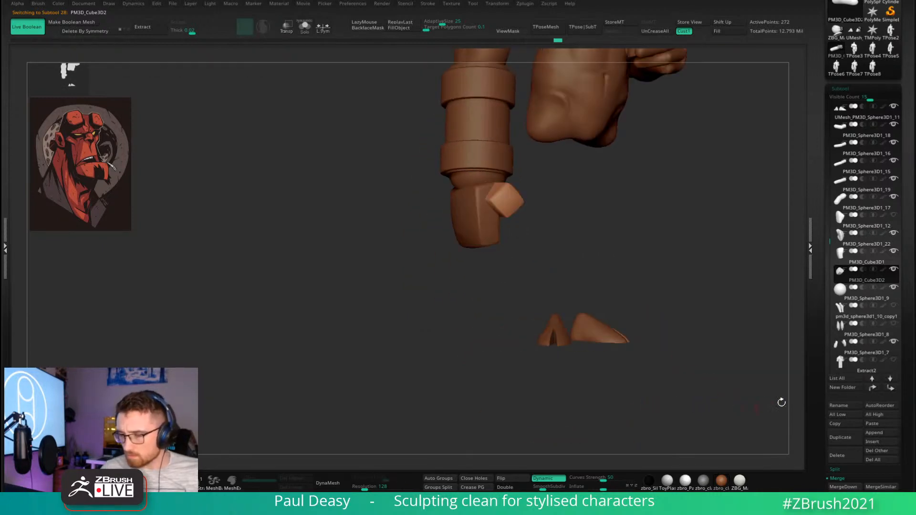
{"action": "left_click", "coordinate": [880, 442]}
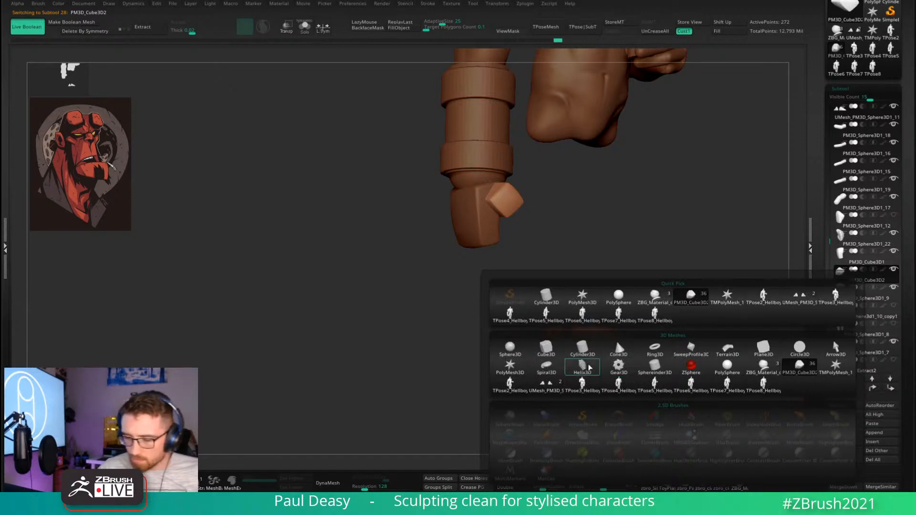
{"action": "left_click", "coordinate": [546, 349]}
{"action": "right_click_drag", "start_coordinate": [630, 310], "coordinate": [660, 292]}
{"action": "left_click_drag", "start_coordinate": [560, 99], "coordinate": [546, 328]}
{"action": "right_click_drag", "start_coordinate": [585, 343], "coordinate": [782, 256], "text": "alt"}
{"action": "left_click_drag", "start_coordinate": [538, 241], "coordinate": [523, 260]}
{"action": "right_click_drag", "start_coordinate": [593, 234], "coordinate": [576, 245]}
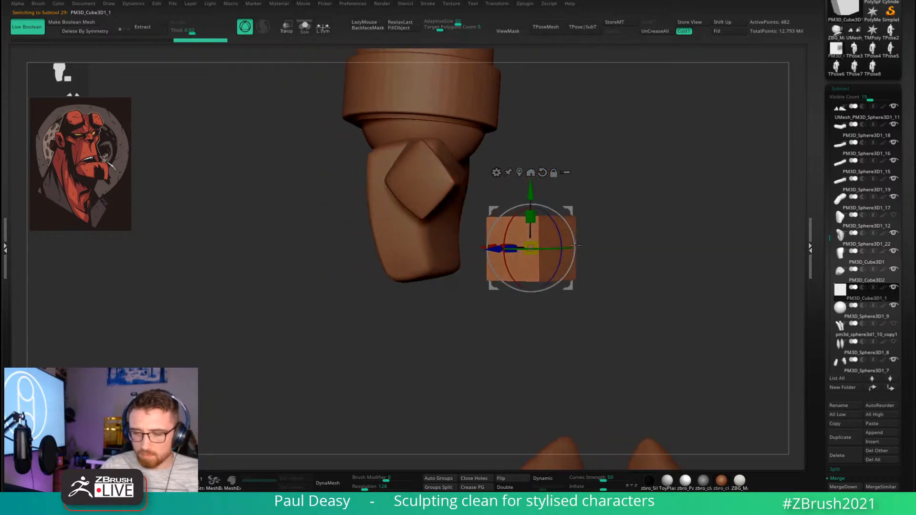
{"action": "left_click_drag", "start_coordinate": [532, 241], "coordinate": [522, 247]}
Return to draw mode, check the cube's topology beneath the palm, and delete the cube subtool.
{"action": "mouse_move", "coordinate": [635, 226]}
{"action": "right_mouse_down"}
{"action": "mouse_move", "coordinate": [660, 229]}
{"action": "mouse_move", "coordinate": [649, 239]}
{"action": "mouse_move", "coordinate": [685, 248]}
{"action": "mouse_move", "coordinate": [681, 257]}
{"action": "mouse_move", "coordinate": [650, 255]}
{"action": "mouse_move", "coordinate": [690, 274]}
{"action": "right_mouse_up"}
{"action": "key", "text": "q"}
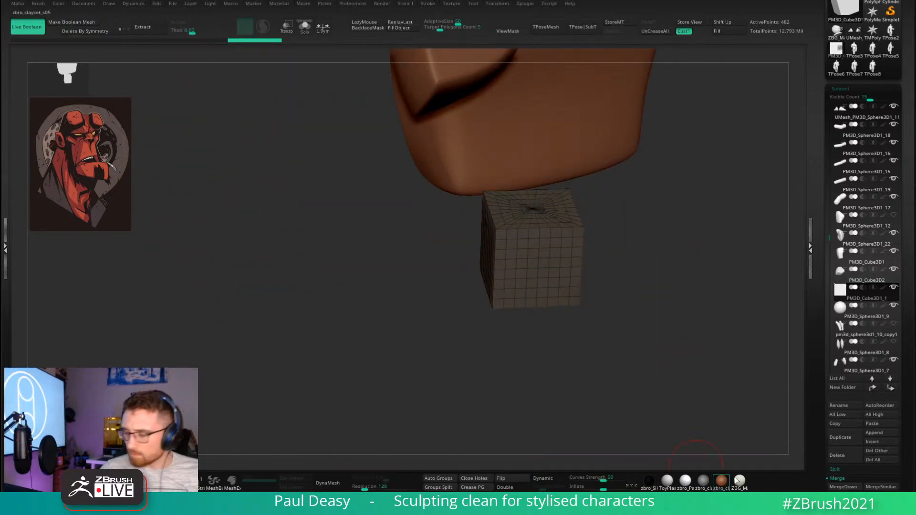
{"action": "left_click", "coordinate": [838, 455]}
{"action": "left_click", "coordinate": [755, 476]}
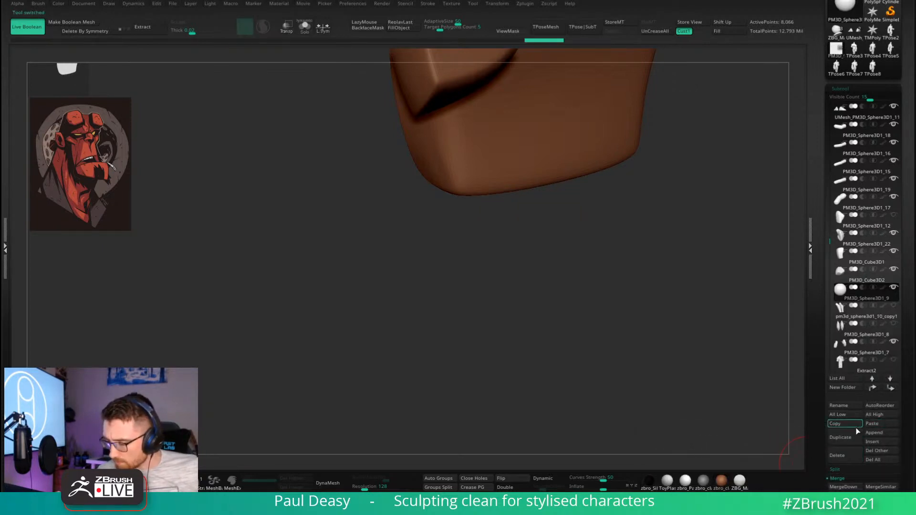
Insert a Plane3D mesh as a new subtool and make it active.
{"action": "left_click", "coordinate": [877, 442]}
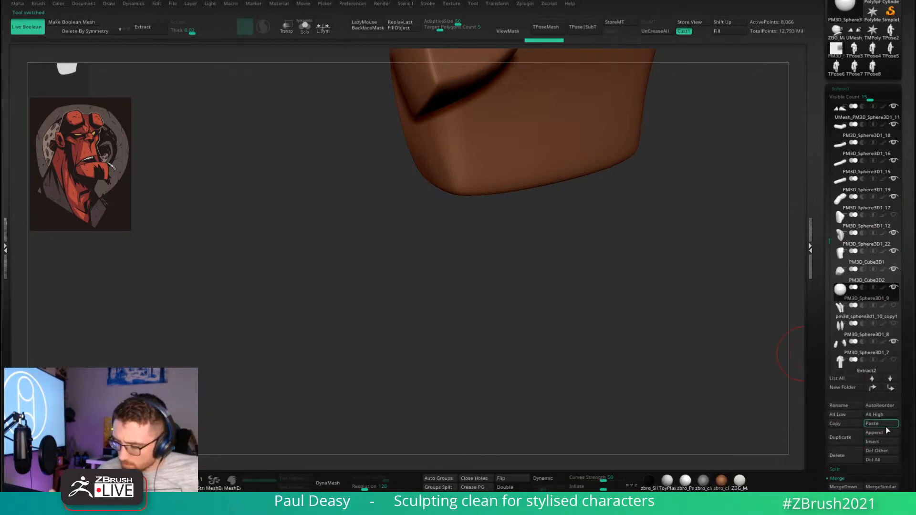
{"action": "left_click", "coordinate": [877, 442]}
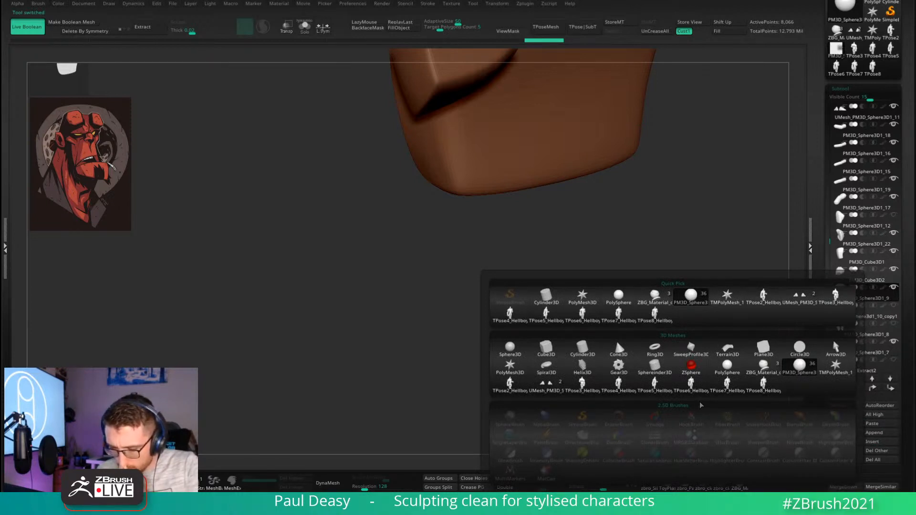
{"action": "mouse_move", "coordinate": [734, 385]}
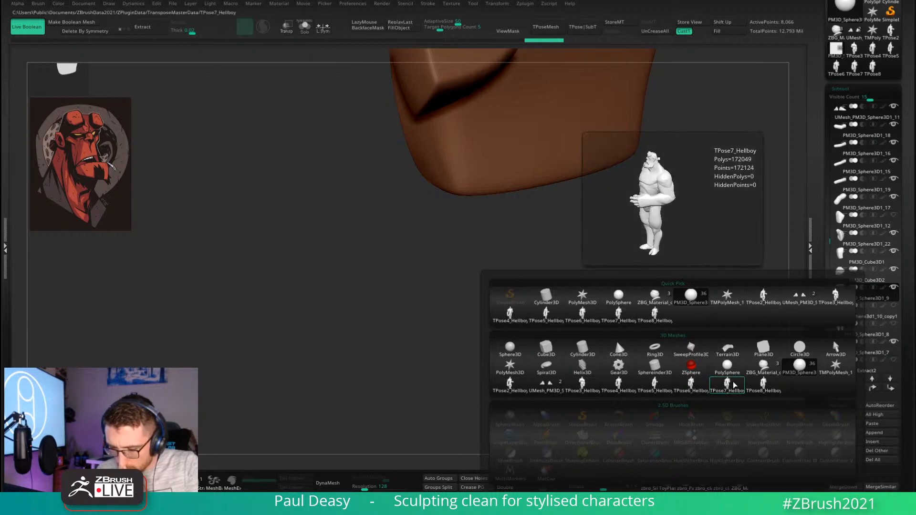
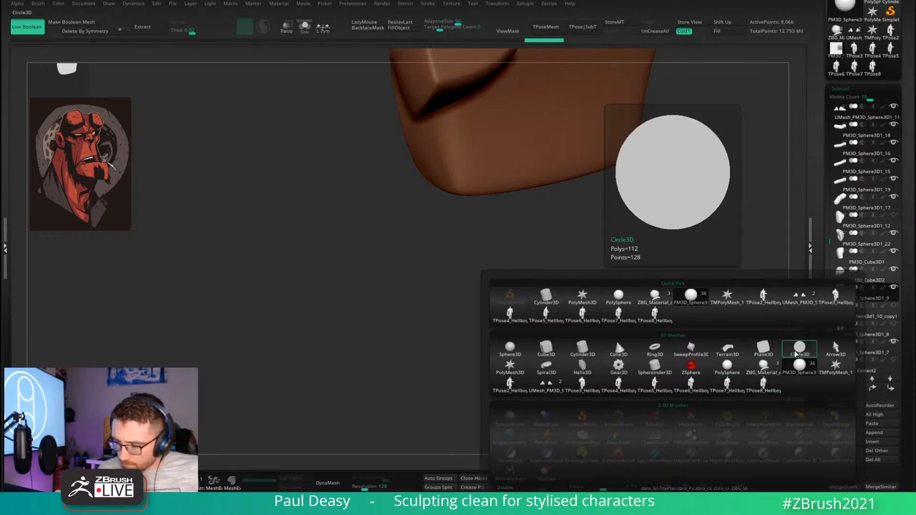
{"action": "left_click", "coordinate": [763, 348]}
{"action": "left_click_drag", "start_coordinate": [722, 347], "coordinate": [587, 219], "text": "alt"}
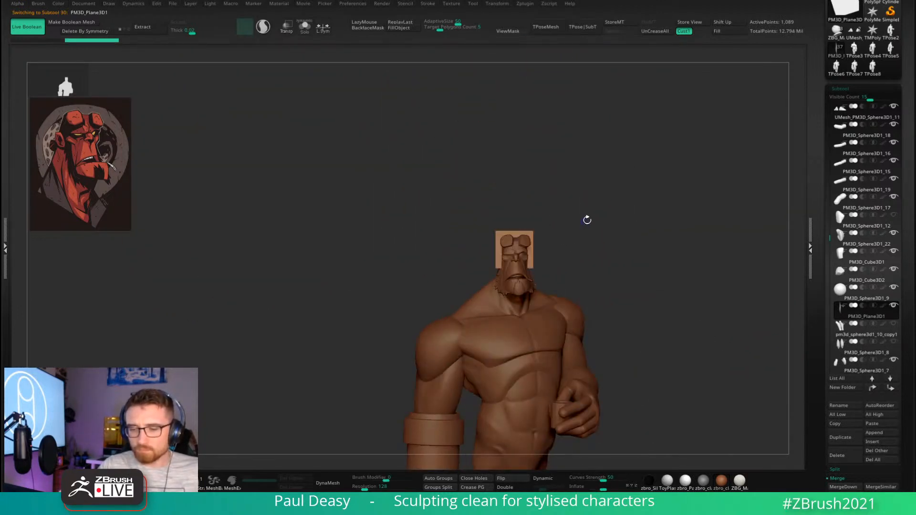
Isolate the plane with its wireframe shown and remesh it with adaptive size 0 and target polygons count 0.1.
{"action": "key", "text": "shift+s"}
{"action": "left_click_drag", "start_coordinate": [540, 237], "coordinate": [713, 403]}
{"action": "key", "text": "shift+f"}
{"action": "left_click_drag", "start_coordinate": [440, 28], "coordinate": [418, 21]}
{"action": "key", "text": "ctrl+shift+r"}
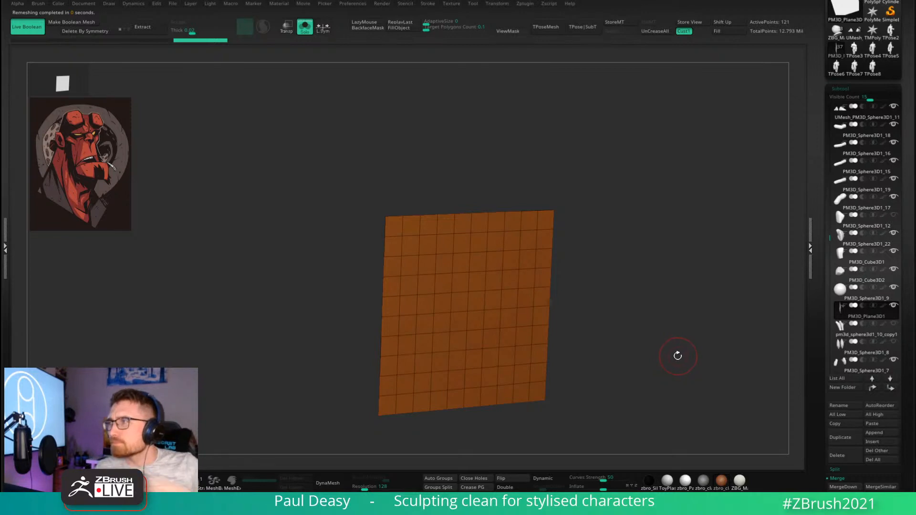
Delete the plane's inner edge loops in both directions until only a single polygon remains.
{"action": "left_click_drag", "start_coordinate": [668, 319], "coordinate": [669, 322], "text": "shift"}
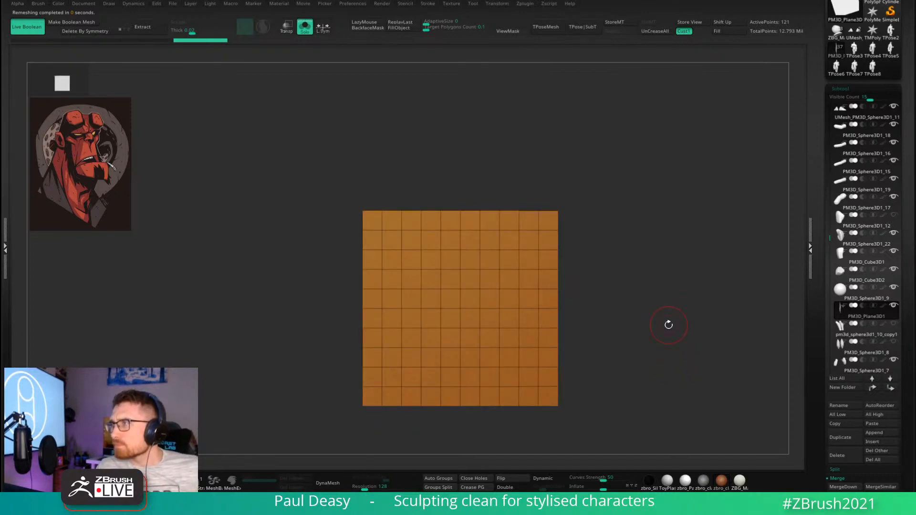
{"action": "key", "text": "shift+f"}
{"action": "key", "text": "shift+f"}
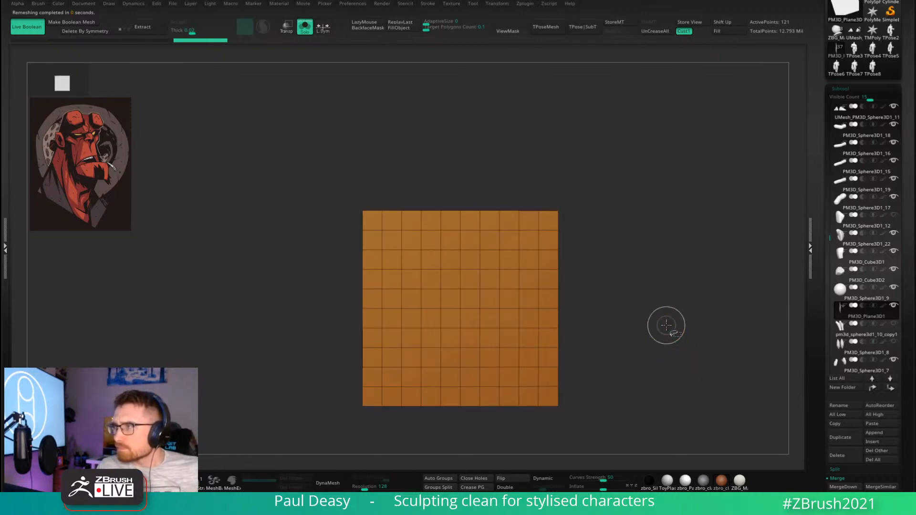
{"action": "left_click_drag", "start_coordinate": [629, 283], "coordinate": [638, 271], "text": "alt"}
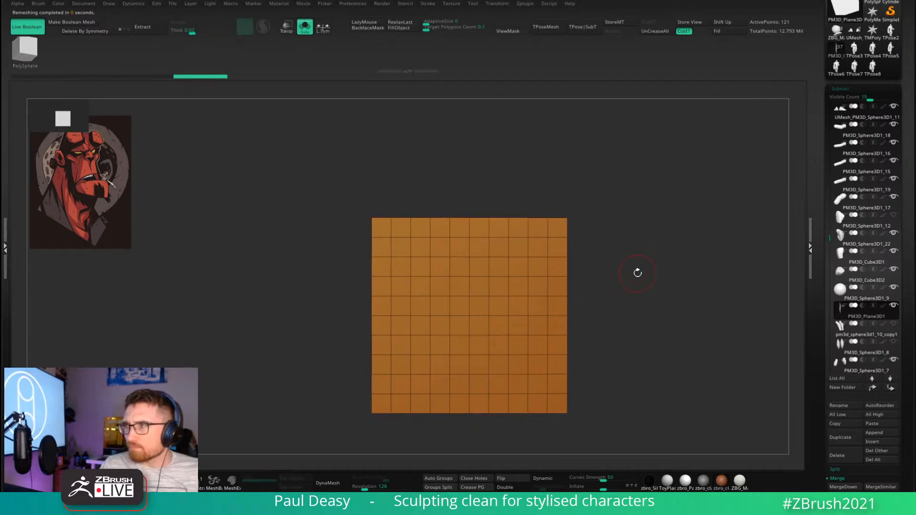
{"action": "left_click", "coordinate": [549, 237], "text": "alt"}
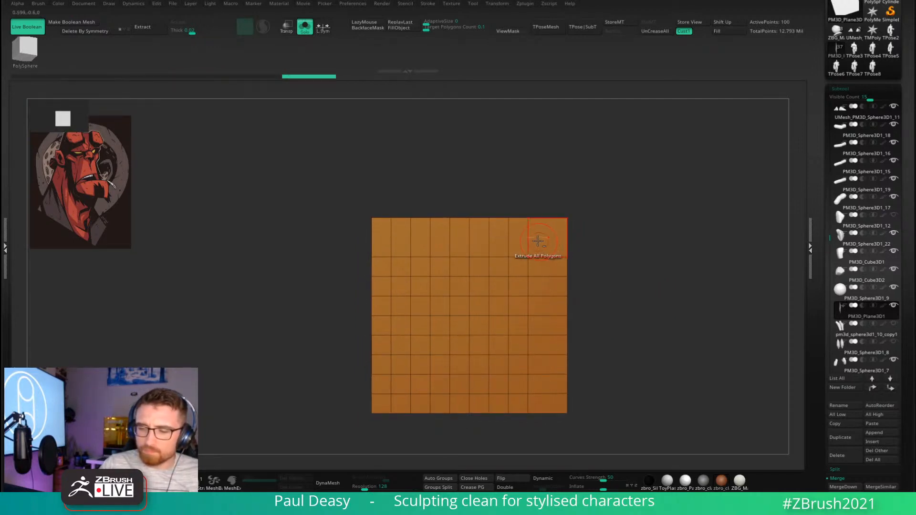
{"action": "left_click", "coordinate": [528, 242], "text": "alt"}
{"action": "left_click", "coordinate": [530, 256], "text": "alt"}
{"action": "left_click", "coordinate": [509, 259], "text": "alt"}
{"action": "left_click", "coordinate": [519, 275], "text": "alt"}
{"action": "left_click", "coordinate": [489, 277], "text": "alt"}
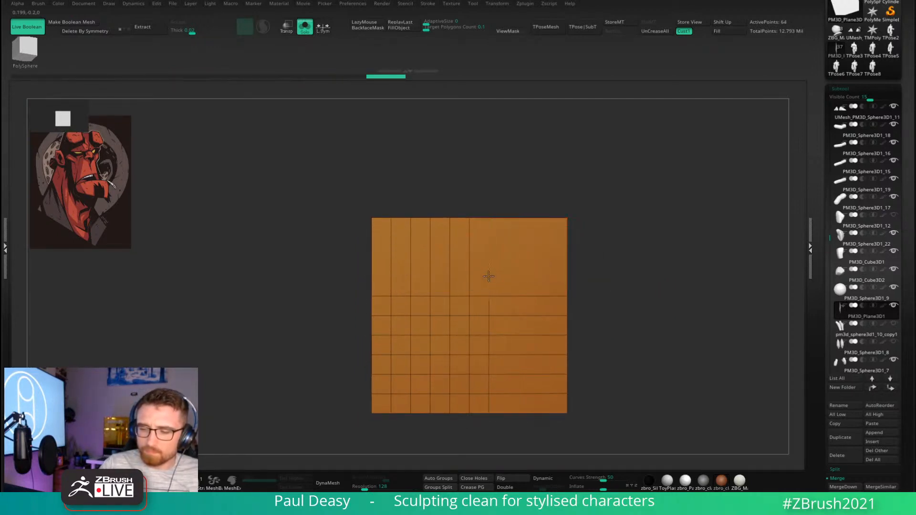
{"action": "left_click", "coordinate": [497, 296], "text": "alt"}
{"action": "left_click", "coordinate": [469, 298], "text": "alt"}
{"action": "left_click", "coordinate": [475, 315], "text": "alt"}
{"action": "left_click", "coordinate": [449, 319], "text": "alt"}
{"action": "left_click", "coordinate": [464, 335], "text": "alt"}
{"action": "left_click", "coordinate": [430, 338], "text": "alt"}
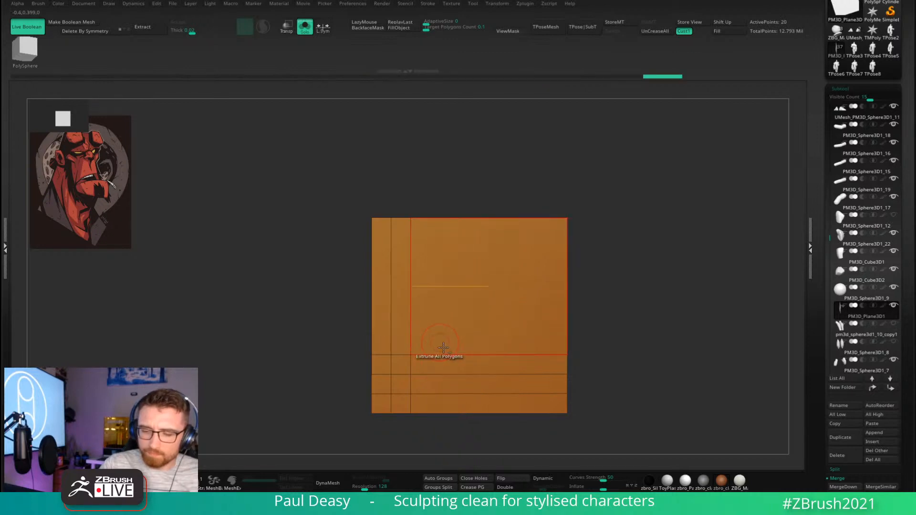
{"action": "left_click", "coordinate": [443, 354], "text": "alt"}
{"action": "left_click", "coordinate": [411, 341], "text": "alt"}
{"action": "left_click", "coordinate": [431, 374], "text": "alt"}
{"action": "left_click", "coordinate": [391, 356], "text": "alt"}
{"action": "left_click", "coordinate": [414, 393], "text": "alt"}
Extrude the single polygon into a roughly cubic block.
{"action": "left_click_drag", "start_coordinate": [596, 362], "coordinate": [568, 324], "text": "alt"}
{"action": "left_click_drag", "start_coordinate": [477, 351], "coordinate": [481, 332]}
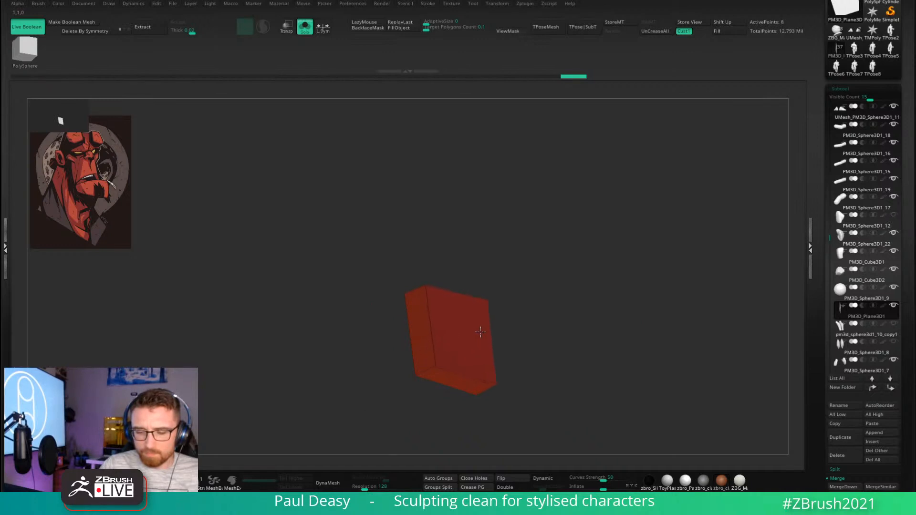
{"action": "left_click_drag", "start_coordinate": [538, 302], "coordinate": [572, 366]}
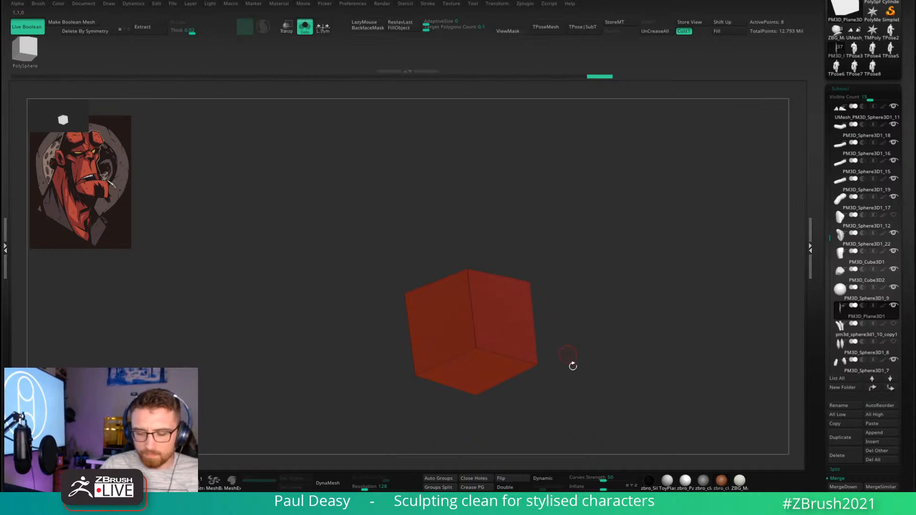
Show the other subtools again and move the block down beside the fist with the gizmo.
{"action": "left_click_drag", "start_coordinate": [569, 429], "coordinate": [645, 199]}
{"action": "key", "text": "w"}
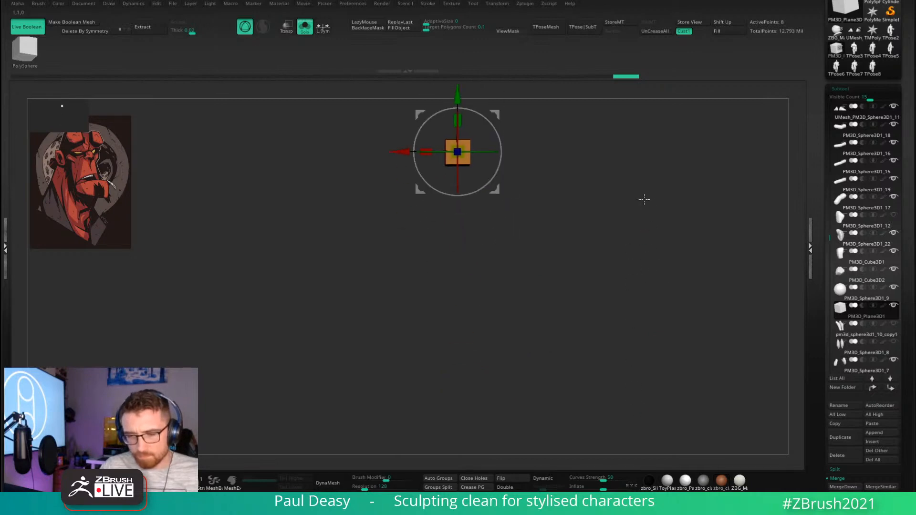
{"action": "key", "text": "shift+s"}
{"action": "left_click_drag", "start_coordinate": [660, 233], "coordinate": [625, 223], "text": "alt"}
{"action": "left_click_drag", "start_coordinate": [495, 114], "coordinate": [434, 405]}
{"action": "left_click_drag", "start_coordinate": [534, 310], "coordinate": [429, 310]}
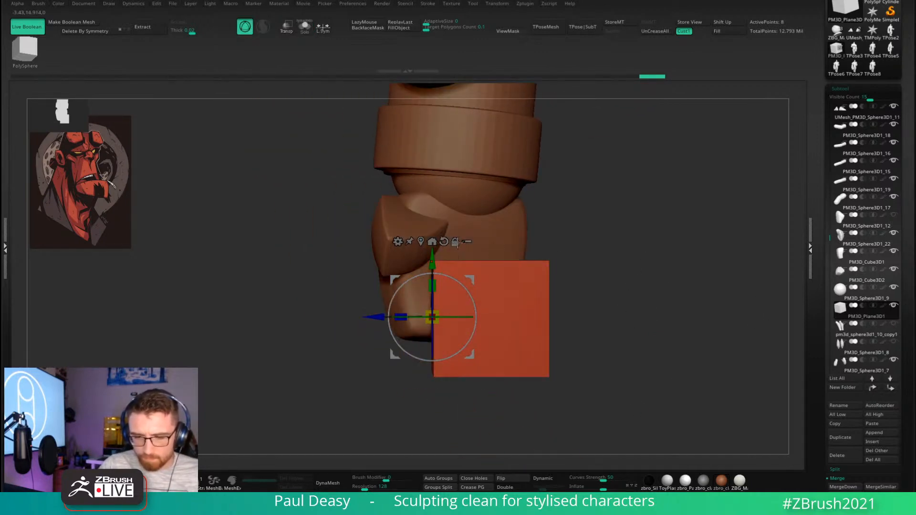
Centre the gizmo on the block, scale it down, and move it over the lower part of the thumb block.
{"action": "left_click", "coordinate": [420, 241]}
{"action": "left_click_drag", "start_coordinate": [487, 317], "coordinate": [470, 332]}
{"action": "left_click_drag", "start_coordinate": [518, 275], "coordinate": [446, 231]}
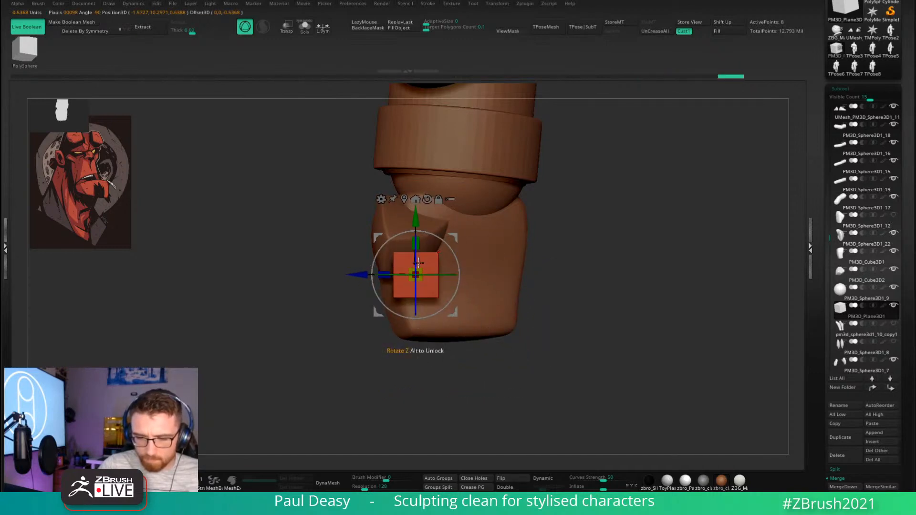
{"action": "left_click_drag", "start_coordinate": [416, 265], "coordinate": [416, 239]}
Rotate the block to match the thumb's angle, adjust its scale, and seat it against the thumb's lower end.
{"action": "right_click_drag", "start_coordinate": [415, 239], "coordinate": [470, 252]}
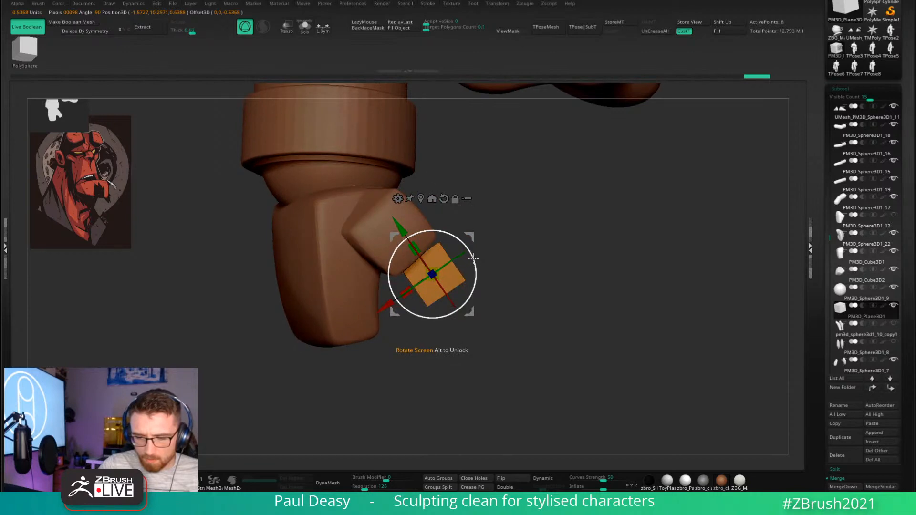
{"action": "left_click_drag", "start_coordinate": [450, 295], "coordinate": [458, 303]}
{"action": "right_click_drag", "start_coordinate": [474, 296], "coordinate": [531, 285]}
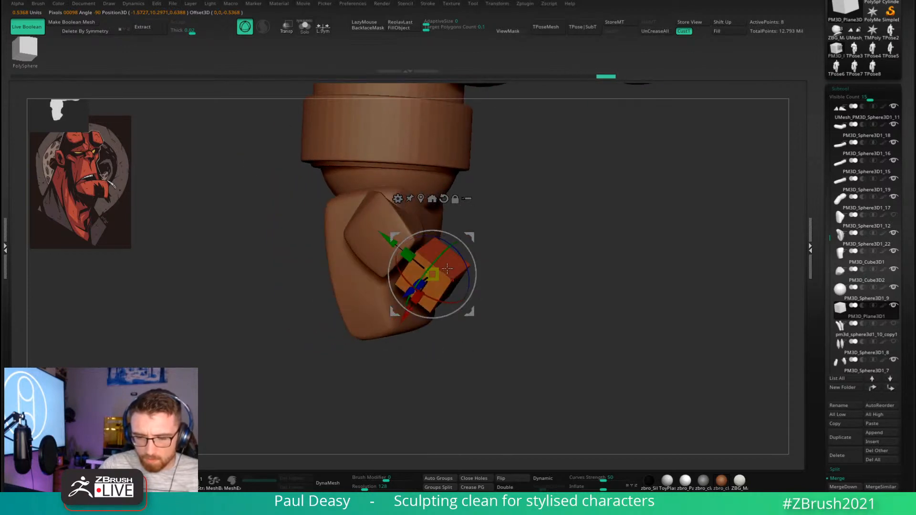
{"action": "left_click_drag", "start_coordinate": [432, 274], "coordinate": [447, 265]}
{"action": "mouse_move", "coordinate": [529, 248]}
{"action": "right_mouse_down"}
{"action": "mouse_move", "coordinate": [493, 243]}
{"action": "mouse_move", "coordinate": [515, 245]}
{"action": "right_mouse_up"}
{"action": "left_click_drag", "start_coordinate": [470, 237], "coordinate": [436, 237]}
Stretch the block slightly along its length and nudge it into line with the thumb's outer edge.
{"action": "right_click_drag", "start_coordinate": [488, 249], "coordinate": [520, 262], "text": "alt"}
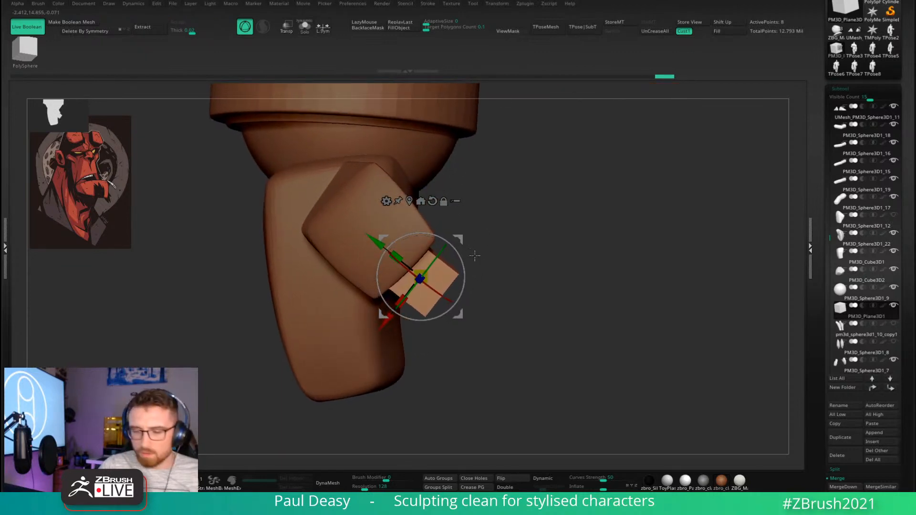
{"action": "right_click_drag", "start_coordinate": [430, 279], "coordinate": [443, 276]}
{"action": "left_click_drag", "start_coordinate": [399, 301], "coordinate": [388, 314]}
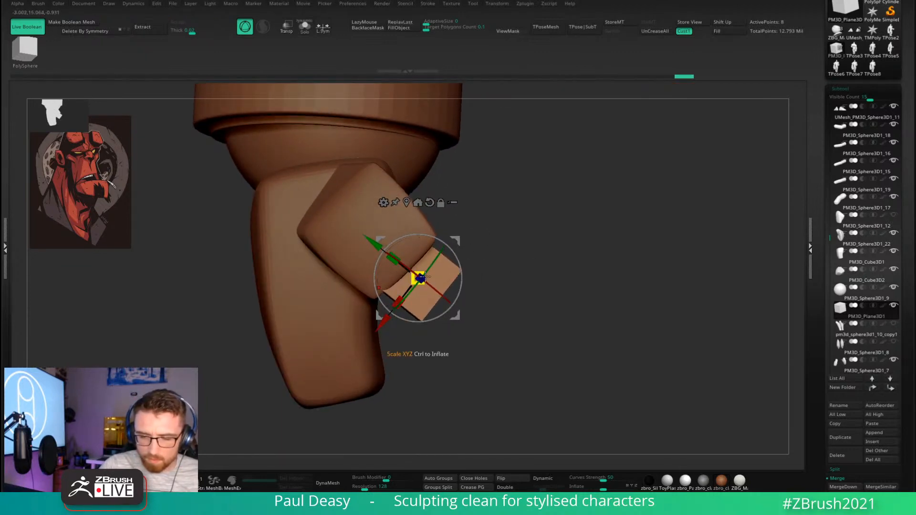
{"action": "left_click_drag", "start_coordinate": [453, 249], "coordinate": [437, 264]}
{"action": "right_click_drag", "start_coordinate": [524, 269], "coordinate": [454, 291]}
{"action": "left_click_drag", "start_coordinate": [455, 292], "coordinate": [455, 289]}
{"action": "right_click_drag", "start_coordinate": [452, 293], "coordinate": [484, 347]}
Refine the block's position and rotation so it sits inside the thumb's width from the front.
{"action": "left_click_drag", "start_coordinate": [494, 270], "coordinate": [489, 264]}
{"action": "left_click_drag", "start_coordinate": [522, 234], "coordinate": [519, 241]}
{"action": "right_click_drag", "start_coordinate": [519, 240], "coordinate": [456, 298]}
{"action": "left_click_drag", "start_coordinate": [456, 298], "coordinate": [453, 303]}
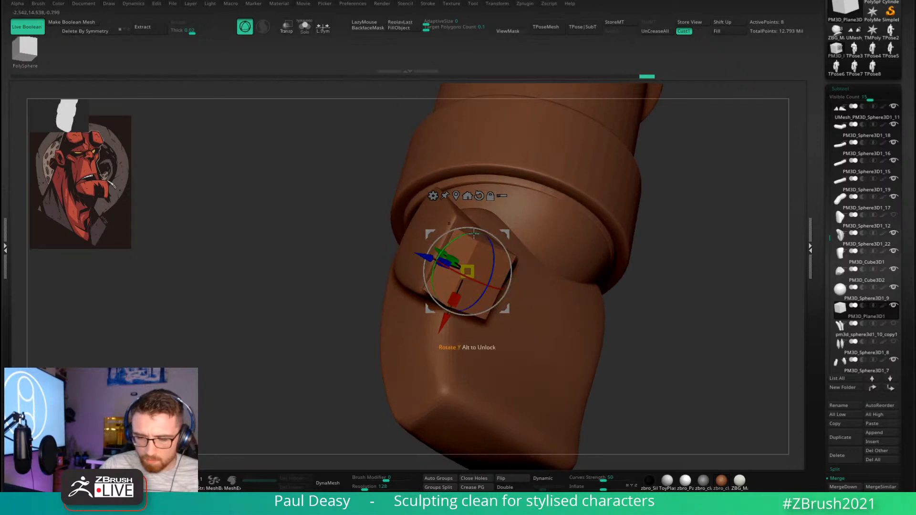
{"action": "left_click_drag", "start_coordinate": [470, 234], "coordinate": [478, 234]}
{"action": "left_click_drag", "start_coordinate": [427, 257], "coordinate": [431, 259]}
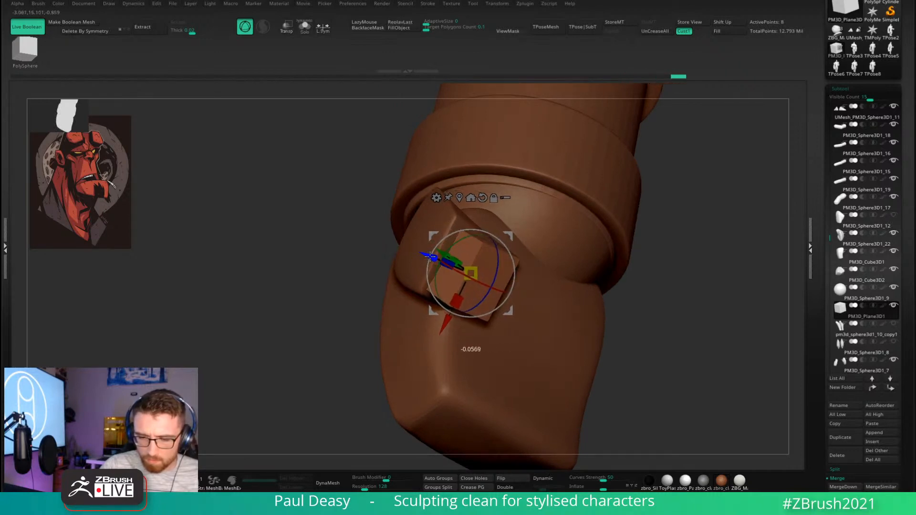
{"action": "left_click_drag", "start_coordinate": [482, 236], "coordinate": [509, 229]}
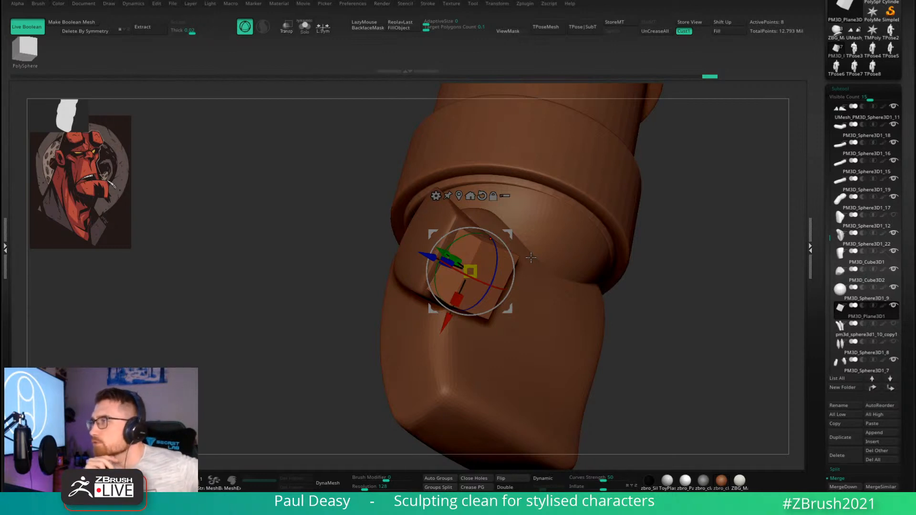
Fine-tune the block's rotation, scale and offset from several angles so it continues the thumb's direction.
{"action": "right_click_drag", "start_coordinate": [679, 306], "coordinate": [615, 305]}
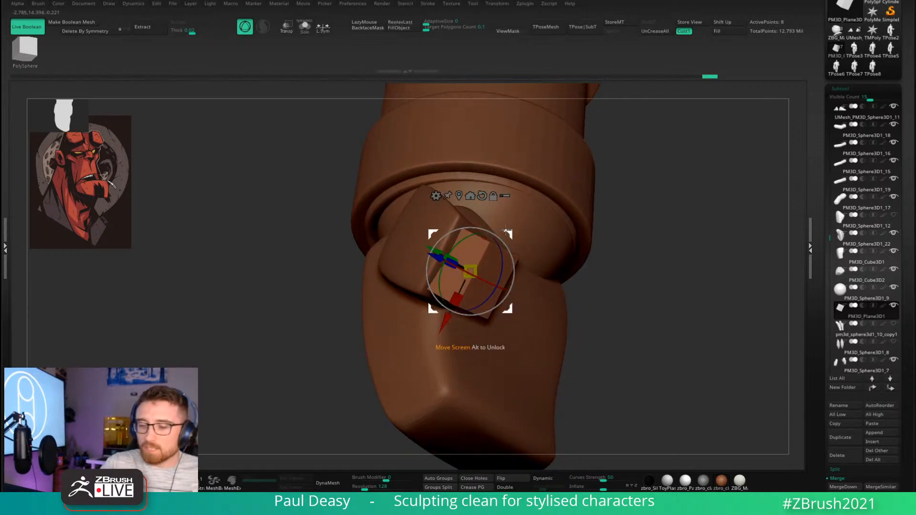
{"action": "right_click_drag", "start_coordinate": [473, 358], "coordinate": [494, 216]}
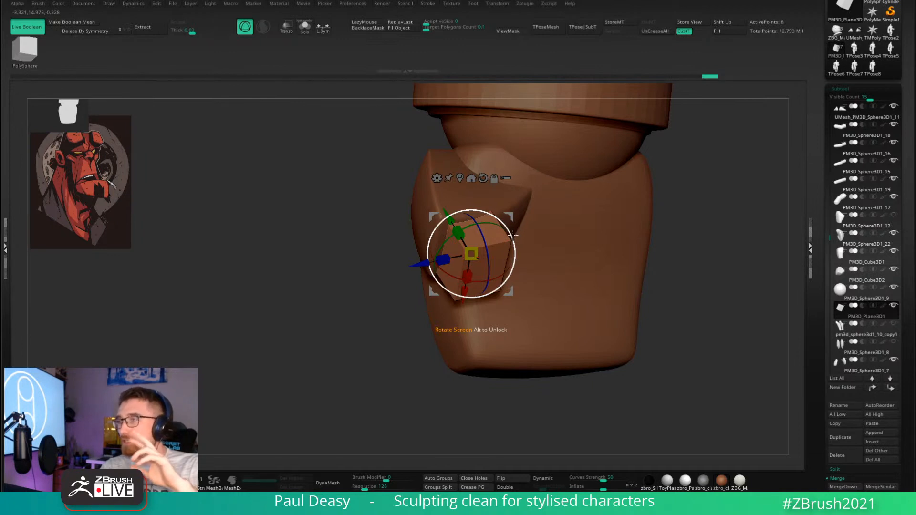
{"action": "right_click_drag", "start_coordinate": [514, 235], "coordinate": [494, 218]}
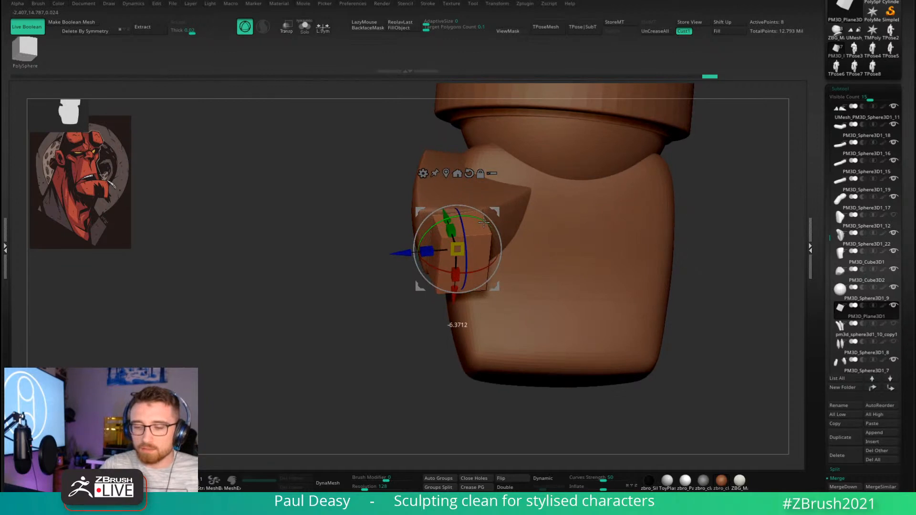
{"action": "right_click_drag", "start_coordinate": [487, 219], "coordinate": [485, 241]}
{"action": "left_click_drag", "start_coordinate": [485, 241], "coordinate": [478, 241]}
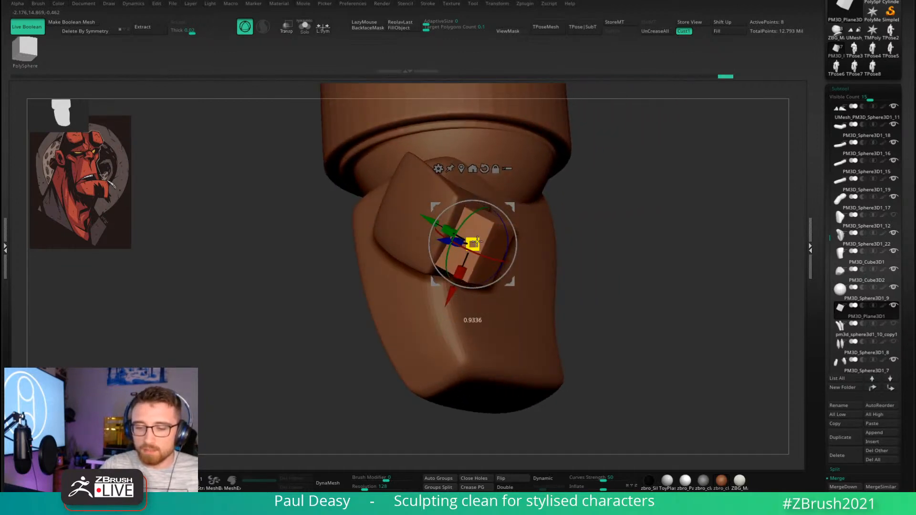
{"action": "right_click_drag", "start_coordinate": [515, 236], "coordinate": [498, 210]}
{"action": "left_click_drag", "start_coordinate": [489, 208], "coordinate": [487, 208]}
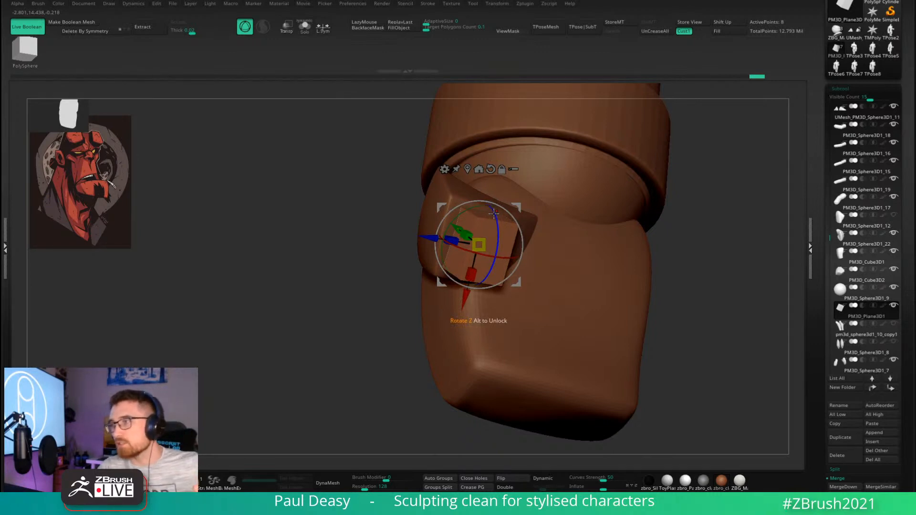
{"action": "right_click_drag", "start_coordinate": [493, 213], "coordinate": [508, 205]}
{"action": "left_click_drag", "start_coordinate": [508, 205], "coordinate": [506, 204]}
{"action": "right_click_drag", "start_coordinate": [507, 203], "coordinate": [514, 203]}
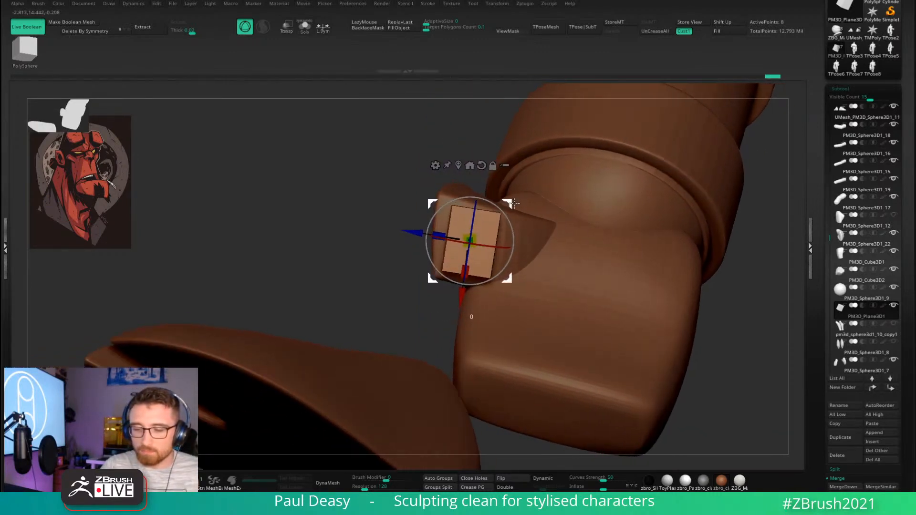
Make the thumb block active in draw mode and compare its shape with dynamic subdivision off and on.
{"action": "key", "text": "q"}
{"action": "left_click", "coordinate": [513, 203], "text": "alt"}
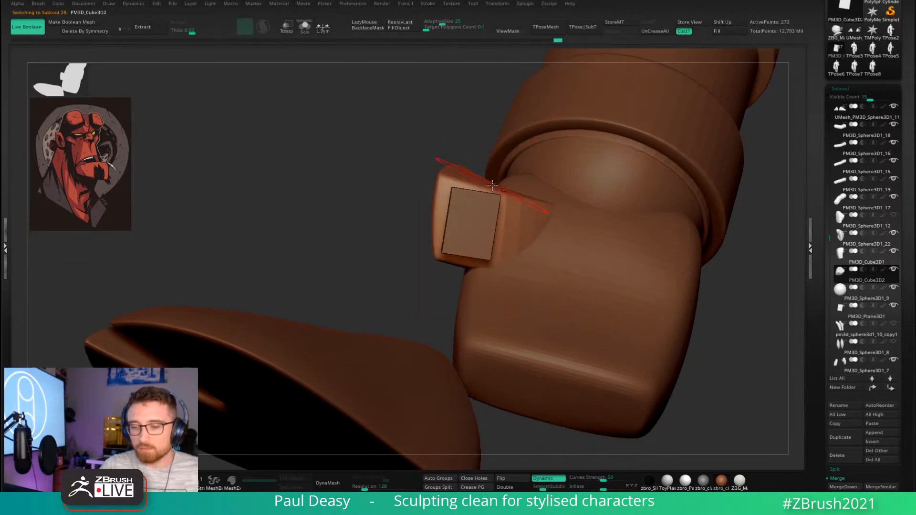
{"action": "key", "text": "shift+d"}
{"action": "right_click_drag", "start_coordinate": [494, 183], "coordinate": [507, 181]}
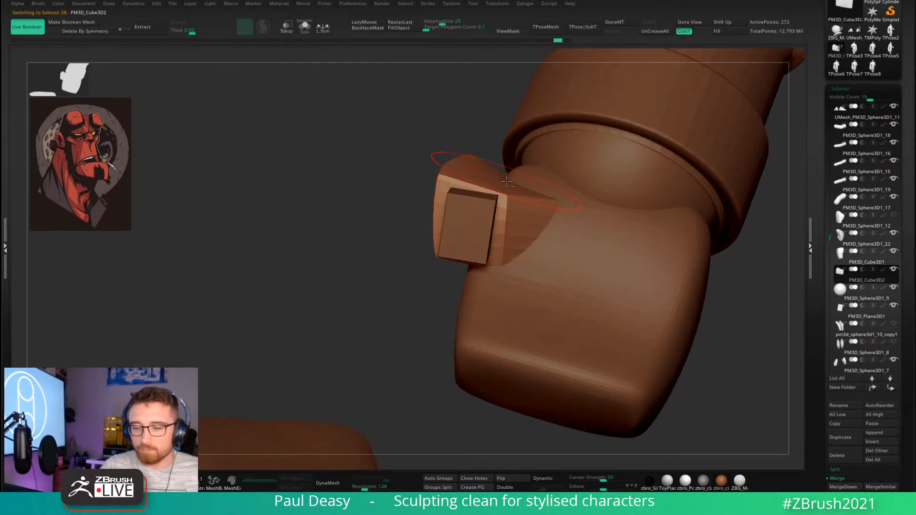
{"action": "key", "text": "shift+d"}
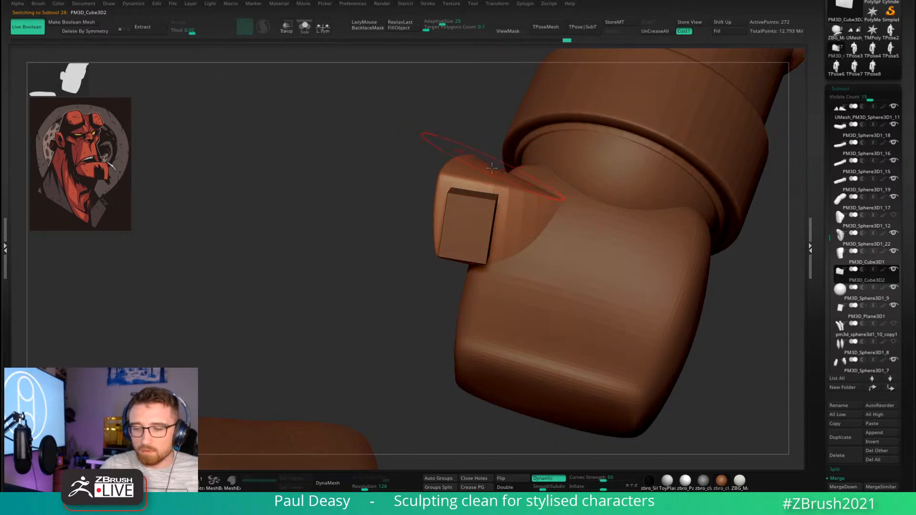
Reshape the upper edge and corners of the thumb block with the Move brush, adjusting the brush size.
{"action": "right_click_drag", "start_coordinate": [492, 168], "coordinate": [478, 223]}
{"action": "key", "text": "space"}
{"action": "left_click", "coordinate": [517, 185]}
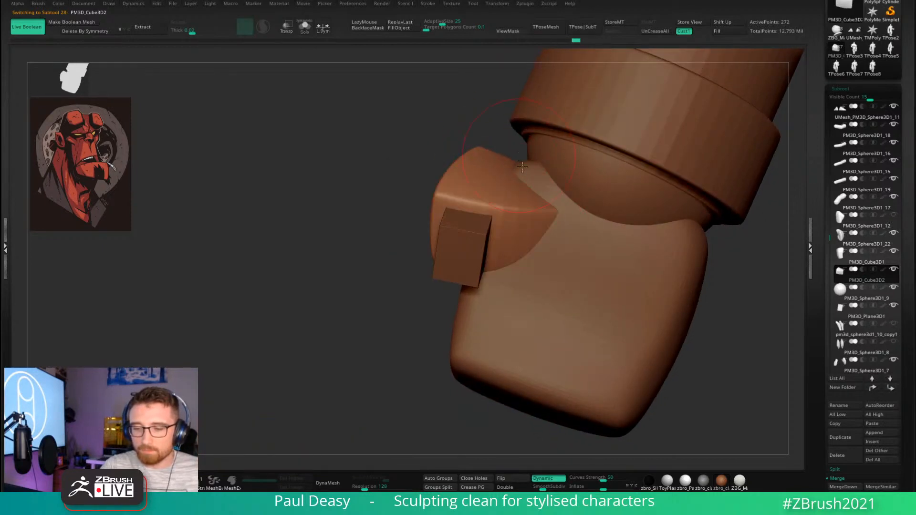
{"action": "right_click_drag", "start_coordinate": [523, 166], "coordinate": [510, 146]}
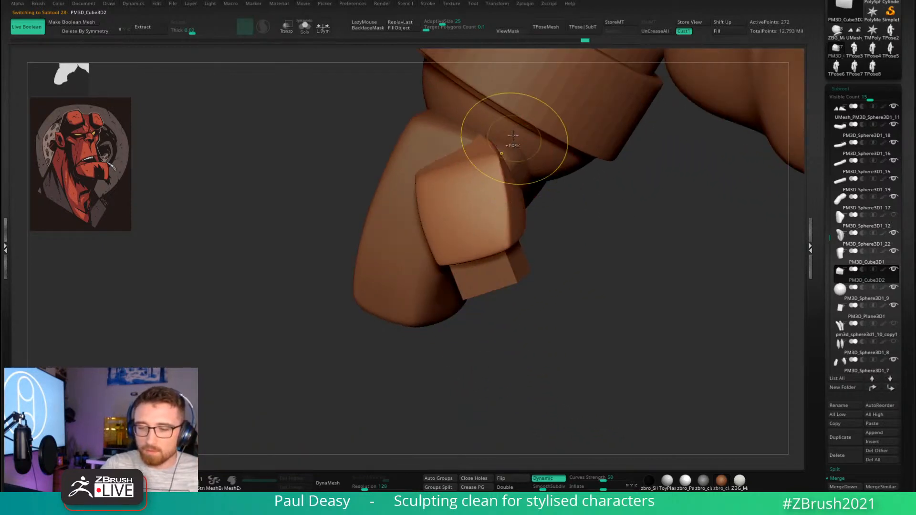
{"action": "key", "text": "space"}
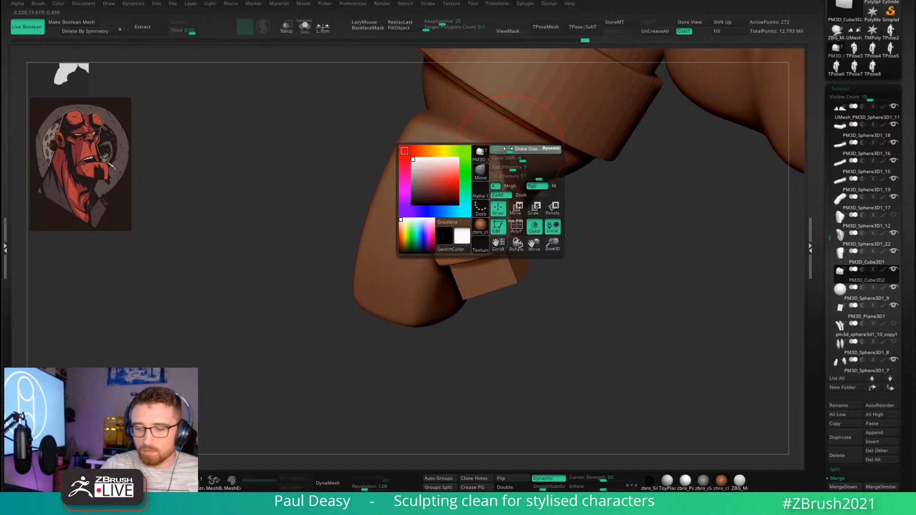
{"action": "mouse_move", "coordinate": [493, 139]}
{"action": "right_mouse_down"}
{"action": "mouse_move", "coordinate": [572, 231]}
{"action": "mouse_move", "coordinate": [442, 136]}
{"action": "right_mouse_up"}
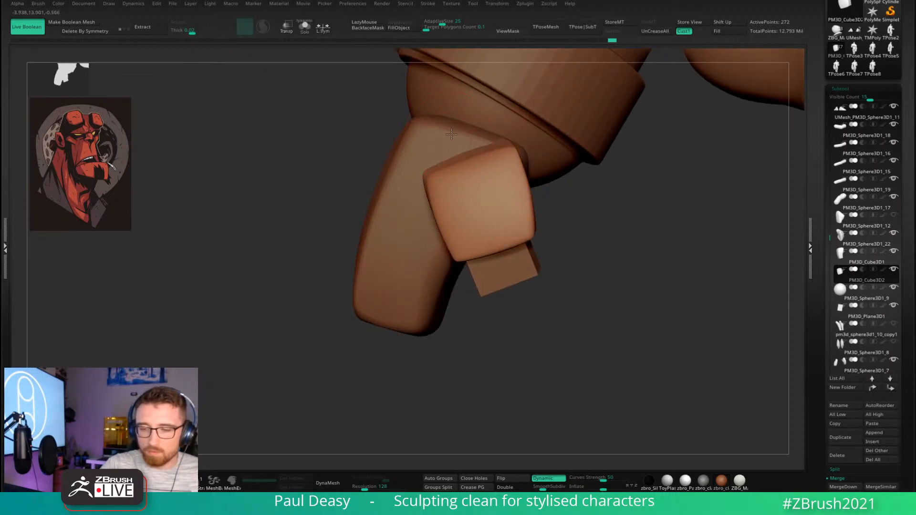
{"action": "mouse_move", "coordinate": [581, 208]}
{"action": "right_mouse_down"}
{"action": "mouse_move", "coordinate": [535, 188]}
{"action": "mouse_move", "coordinate": [520, 167]}
{"action": "right_mouse_up"}
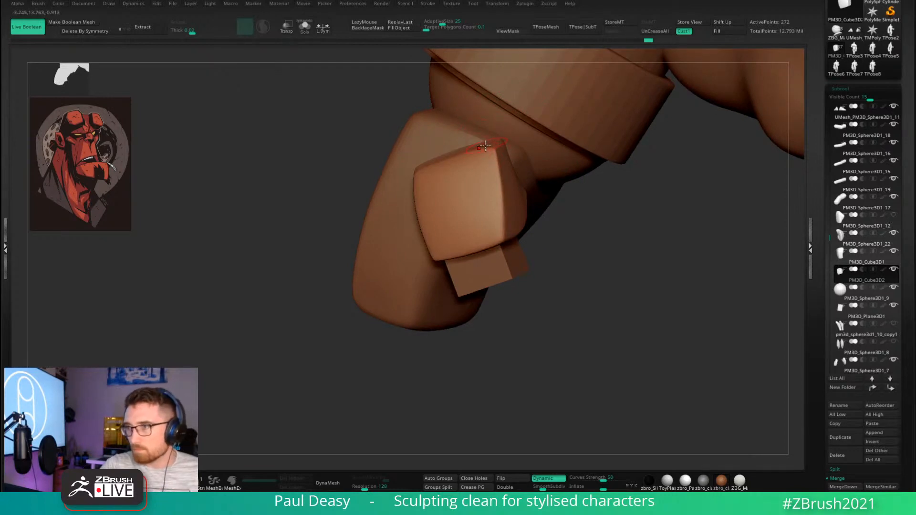
{"action": "mouse_move", "coordinate": [480, 142]}
{"action": "right_mouse_down"}
{"action": "mouse_move", "coordinate": [549, 200]}
{"action": "mouse_move", "coordinate": [596, 224]}
{"action": "mouse_move", "coordinate": [551, 243]}
{"action": "mouse_move", "coordinate": [548, 200]}
{"action": "mouse_move", "coordinate": [524, 196]}
{"action": "mouse_move", "coordinate": [515, 237]}
{"action": "right_mouse_up"}
{"action": "key", "text": "space"}
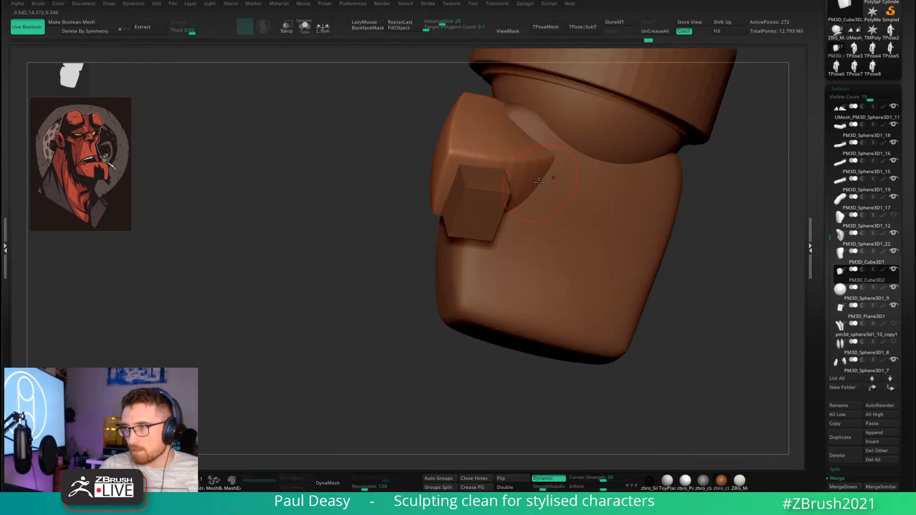
{"action": "right_click_drag", "start_coordinate": [543, 179], "coordinate": [550, 164]}
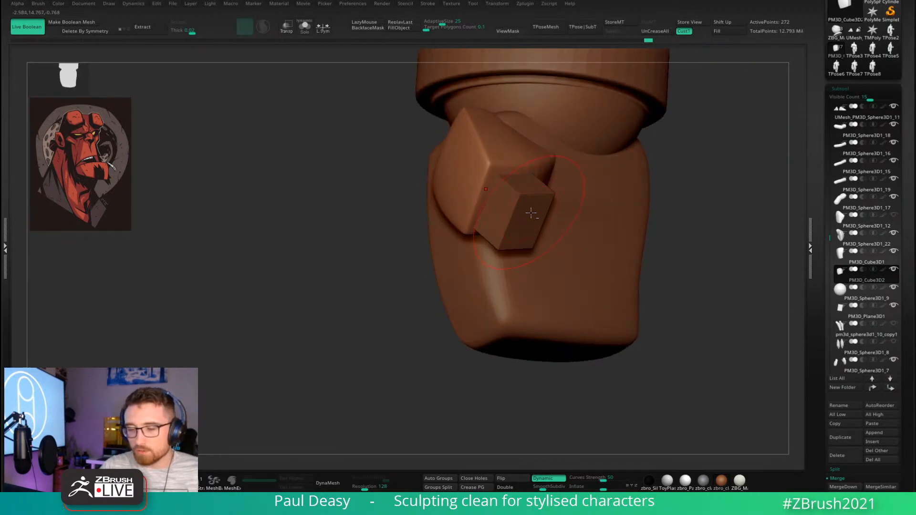
Make the small block at the end of the thumb segment active, rotate it slightly and stretch it along its X axis.
{"action": "left_click", "coordinate": [529, 213], "text": "alt"}
{"action": "key", "text": "w"}
{"action": "right_click_drag", "start_coordinate": [530, 212], "coordinate": [532, 196]}
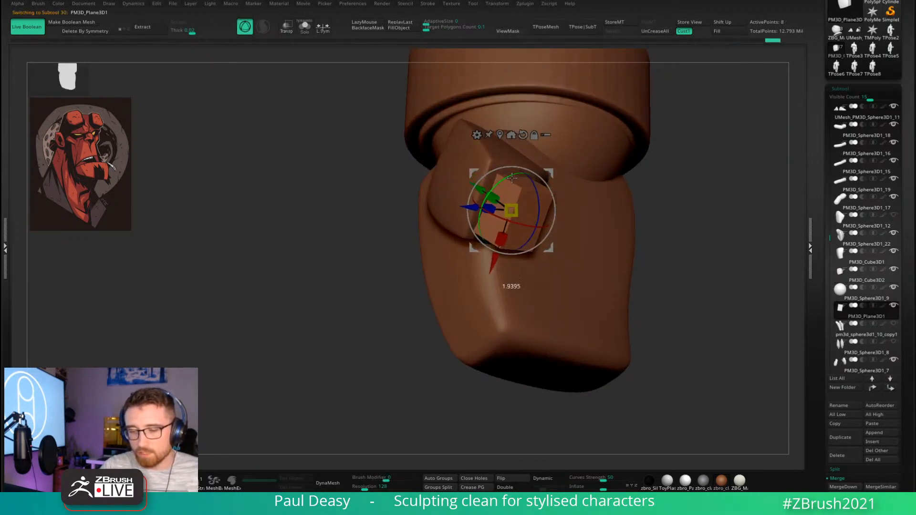
{"action": "left_click_drag", "start_coordinate": [512, 177], "coordinate": [508, 179]}
{"action": "right_click_drag", "start_coordinate": [510, 181], "coordinate": [528, 220], "text": "ctrl"}
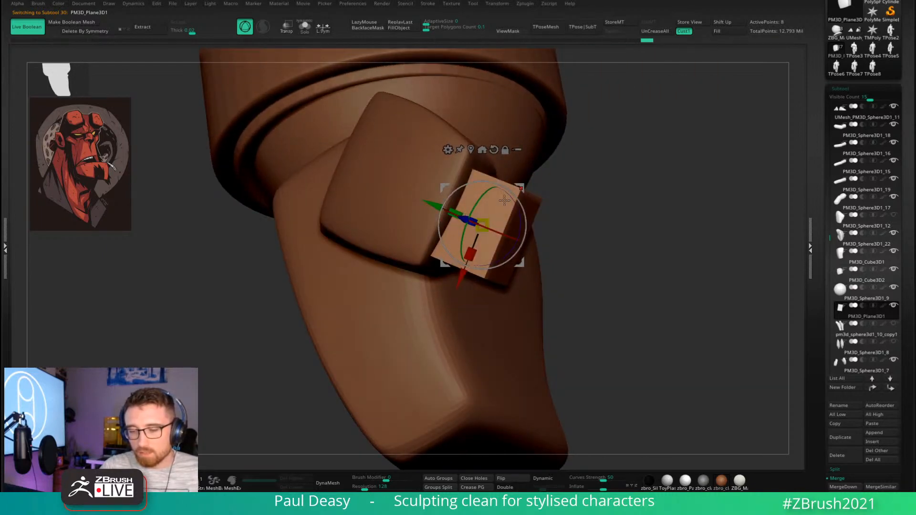
{"action": "left_click_drag", "start_coordinate": [519, 188], "coordinate": [520, 185]}
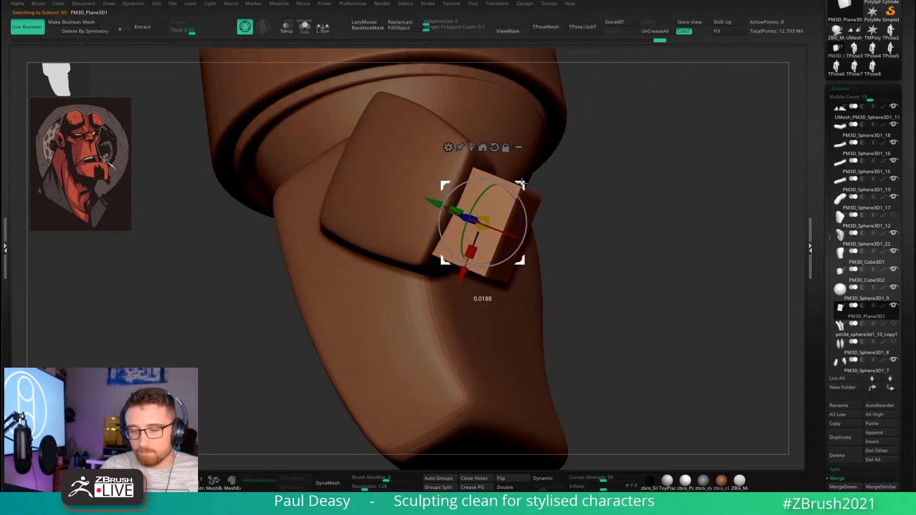
{"action": "left_click_drag", "start_coordinate": [474, 249], "coordinate": [472, 256]}
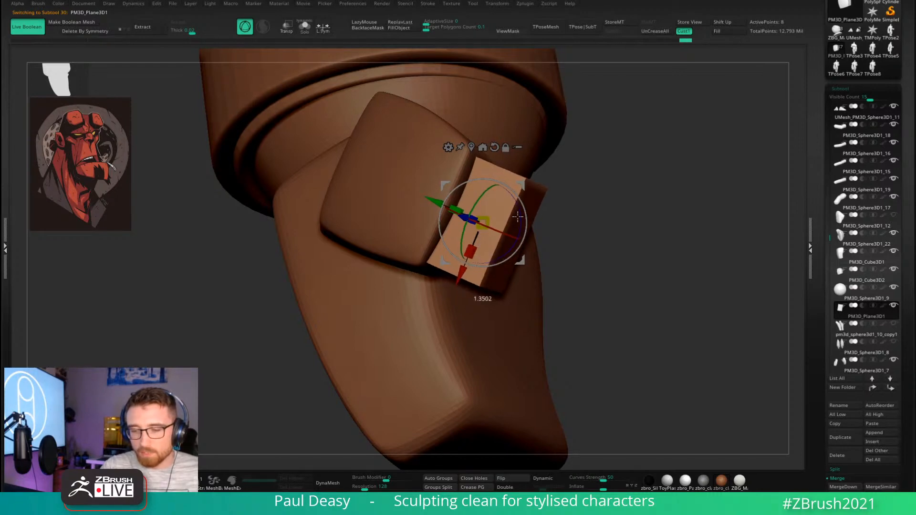
Rotate the small block in line with the thumb segment, shift it along Z and shorten it slightly along X.
{"action": "right_click_drag", "start_coordinate": [517, 217], "coordinate": [551, 179]}
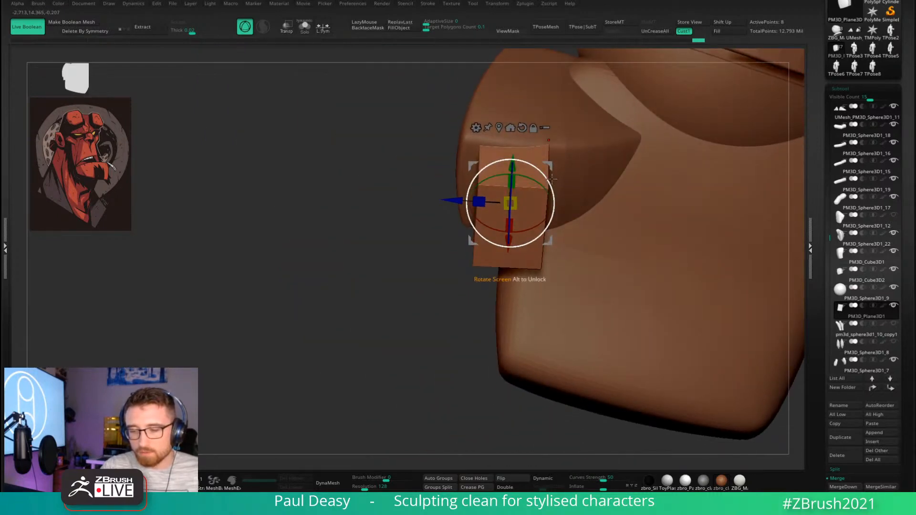
{"action": "left_click_drag", "start_coordinate": [551, 179], "coordinate": [551, 186]}
{"action": "right_click_drag", "start_coordinate": [444, 258], "coordinate": [475, 198]}
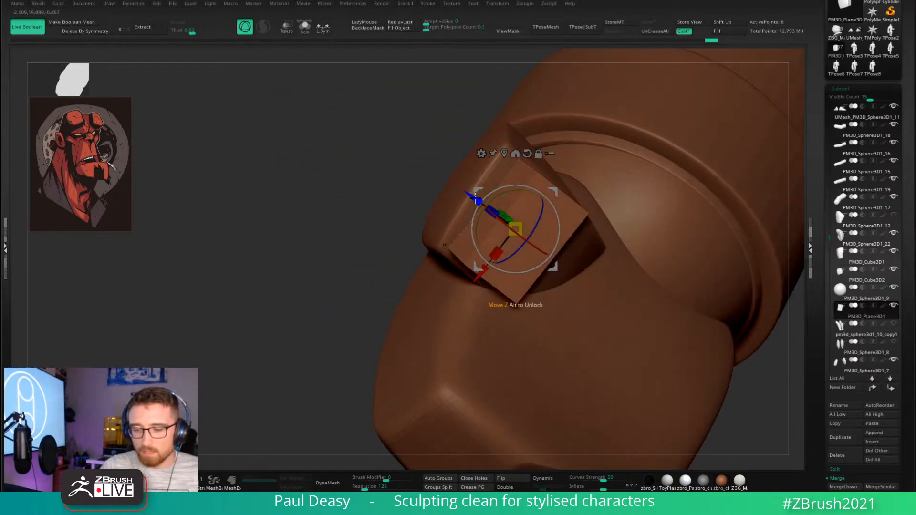
{"action": "left_click_drag", "start_coordinate": [475, 198], "coordinate": [479, 196]}
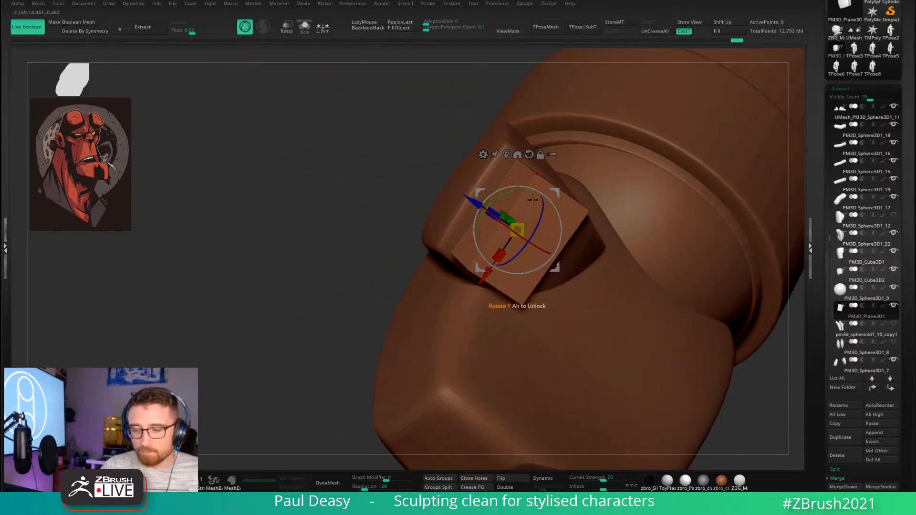
{"action": "left_click_drag", "start_coordinate": [501, 254], "coordinate": [503, 253]}
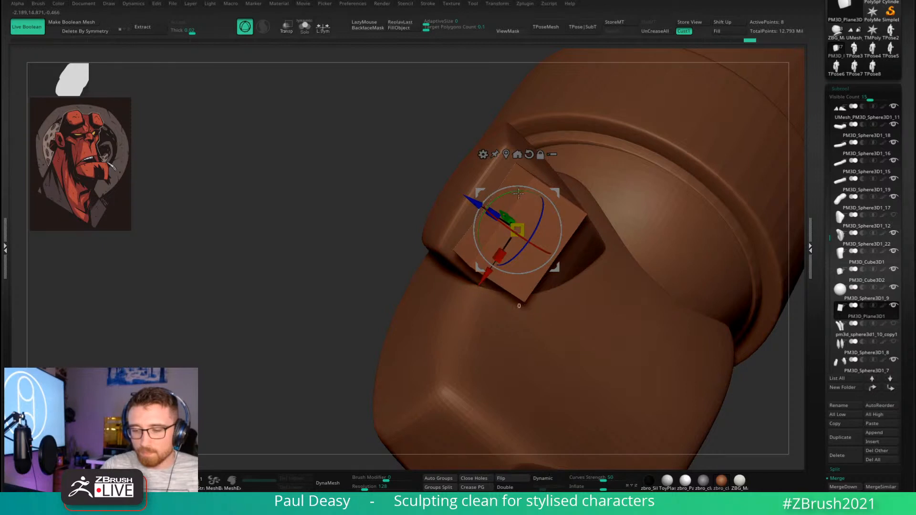
{"action": "left_click_drag", "start_coordinate": [556, 191], "coordinate": [554, 188]}
{"action": "key", "text": "ctrl+z"}
Nudge the small block along Z and scale it down slightly so it fits within the thumb segment's end face.
{"action": "right_click_drag", "start_coordinate": [529, 206], "coordinate": [504, 218]}
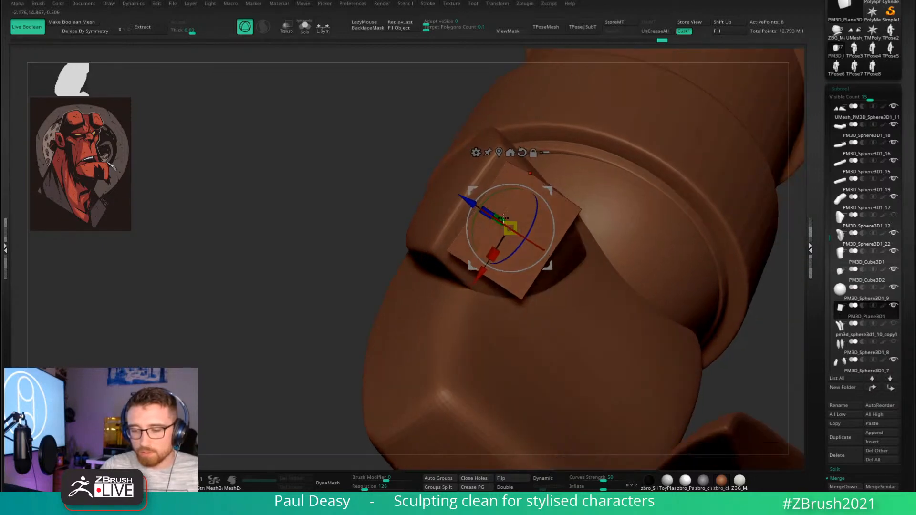
{"action": "left_click_drag", "start_coordinate": [469, 202], "coordinate": [472, 204]}
{"action": "left_click_drag", "start_coordinate": [510, 228], "coordinate": [507, 230]}
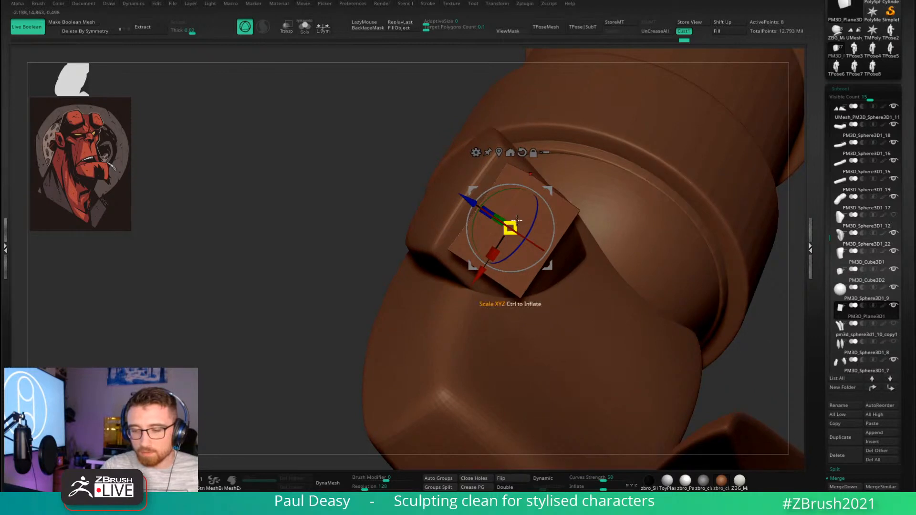
{"action": "right_click_drag", "start_coordinate": [507, 231], "coordinate": [525, 217]}
{"action": "key", "text": "q"}
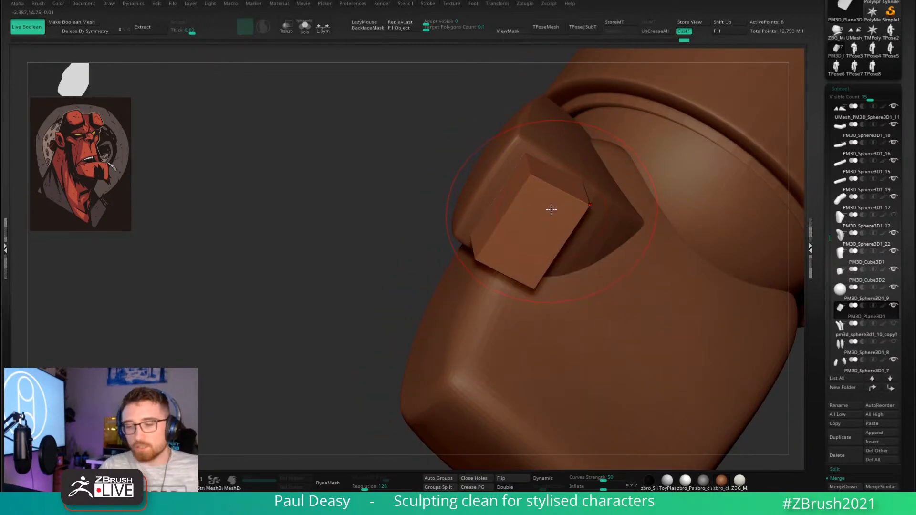
Turn on PolyFrame, switch to the ZModeler brush and examine the small block's faces and edges from several angles.
{"action": "mouse_move", "coordinate": [539, 224]}
{"action": "right_mouse_down"}
{"action": "mouse_move", "coordinate": [553, 206]}
{"action": "mouse_move", "coordinate": [548, 215]}
{"action": "mouse_move", "coordinate": [679, 272]}
{"action": "right_mouse_up"}
{"action": "key", "text": "shift+f"}
{"action": "key", "text": "b"}
{"action": "key", "text": "z"}
{"action": "key", "text": "m"}
{"action": "mouse_move", "coordinate": [570, 229]}
{"action": "right_mouse_down"}
{"action": "mouse_move", "coordinate": [577, 234]}
{"action": "mouse_move", "coordinate": [564, 215]}
{"action": "mouse_move", "coordinate": [576, 223]}
{"action": "right_mouse_up"}
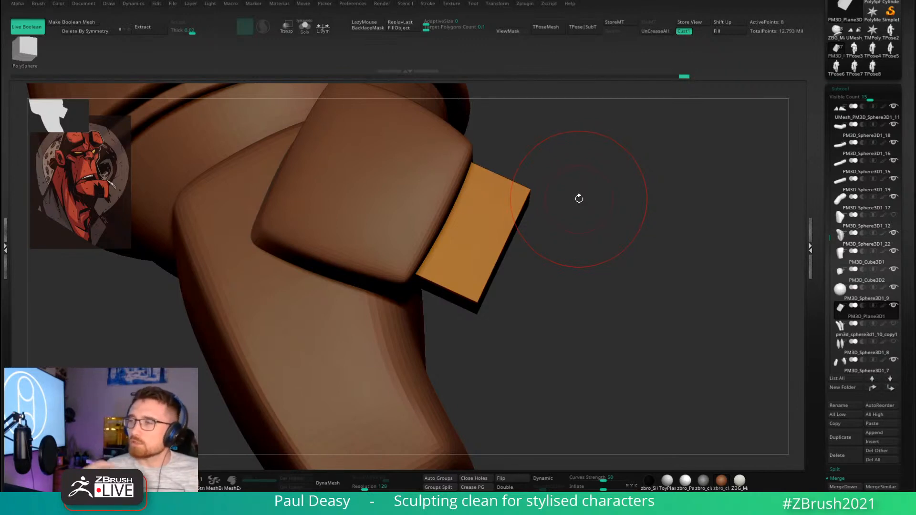
{"action": "left_click_drag", "start_coordinate": [579, 198], "coordinate": [568, 237]}
{"action": "left_click_drag", "start_coordinate": [628, 229], "coordinate": [603, 244]}
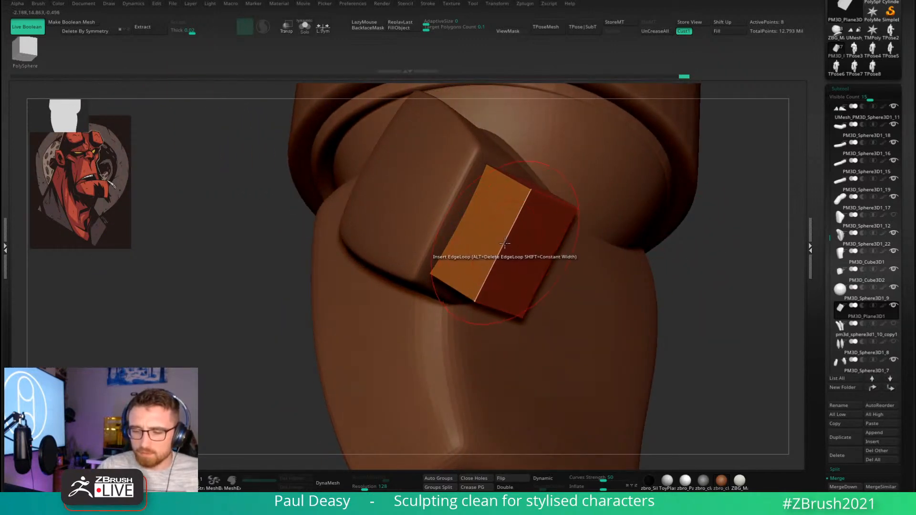
{"action": "right_click_drag", "start_coordinate": [505, 242], "coordinate": [517, 239]}
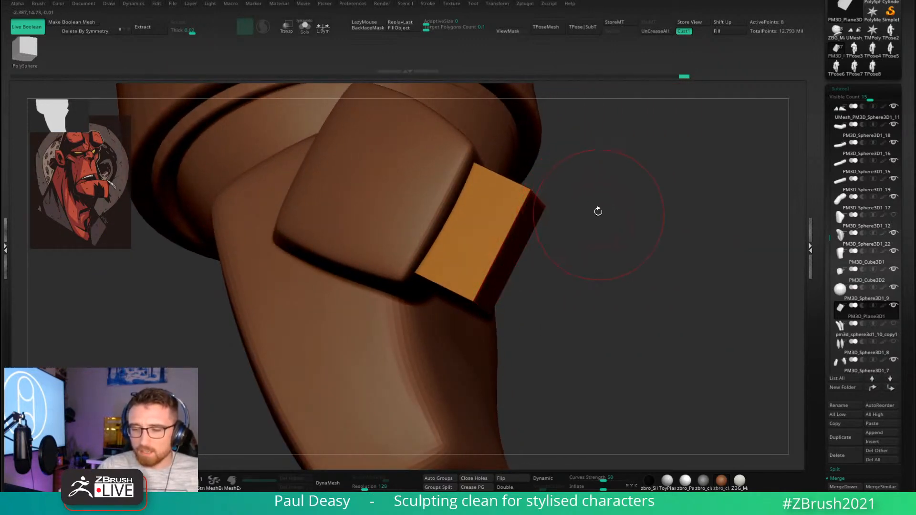
{"action": "right_click_drag", "start_coordinate": [599, 209], "coordinate": [534, 220]}
{"action": "right_click_drag", "start_coordinate": [602, 224], "coordinate": [589, 279]}
{"action": "right_click_drag", "start_coordinate": [481, 357], "coordinate": [470, 333]}
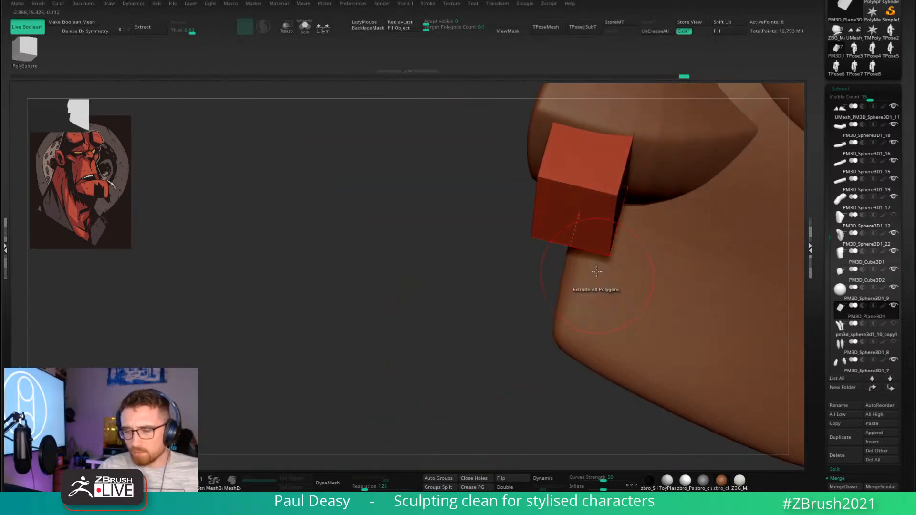
{"action": "mouse_move", "coordinate": [579, 288]}
{"action": "right_mouse_down"}
{"action": "mouse_move", "coordinate": [589, 262]}
{"action": "mouse_move", "coordinate": [580, 286]}
{"action": "right_mouse_up"}
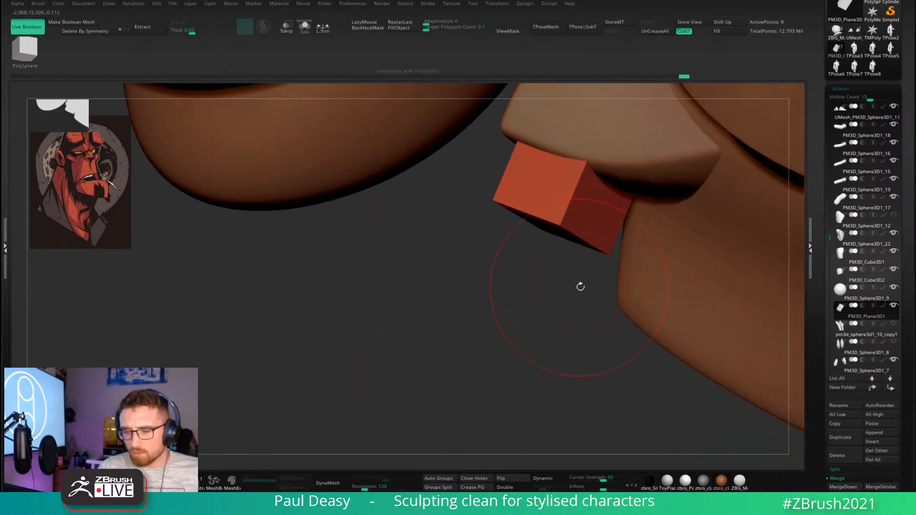
Switch to the Move brush, mask part of the small block and shift its unmasked corners outward along Z.
{"action": "key", "text": "b"}
{"action": "key", "text": "m"}
{"action": "key", "text": "v"}
{"action": "right_click_drag", "start_coordinate": [566, 212], "coordinate": [470, 362]}
{"action": "left_click_drag", "start_coordinate": [470, 362], "coordinate": [578, 202], "text": "ctrl"}
{"action": "key", "text": "w"}
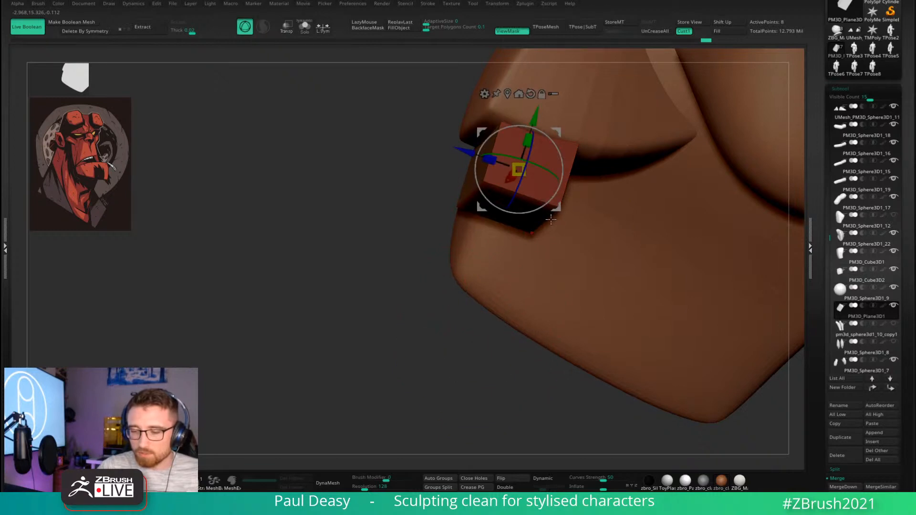
{"action": "right_click_drag", "start_coordinate": [551, 219], "coordinate": [541, 191]}
{"action": "left_click_drag", "start_coordinate": [459, 141], "coordinate": [444, 137]}
{"action": "key", "text": "q"}
Redo the mask on the small block, shift the unmasked corners back inward along Z and clear the mask.
{"action": "mouse_move", "coordinate": [442, 289]}
{"action": "right_mouse_down"}
{"action": "mouse_move", "coordinate": [441, 304]}
{"action": "mouse_move", "coordinate": [431, 298]}
{"action": "right_mouse_up"}
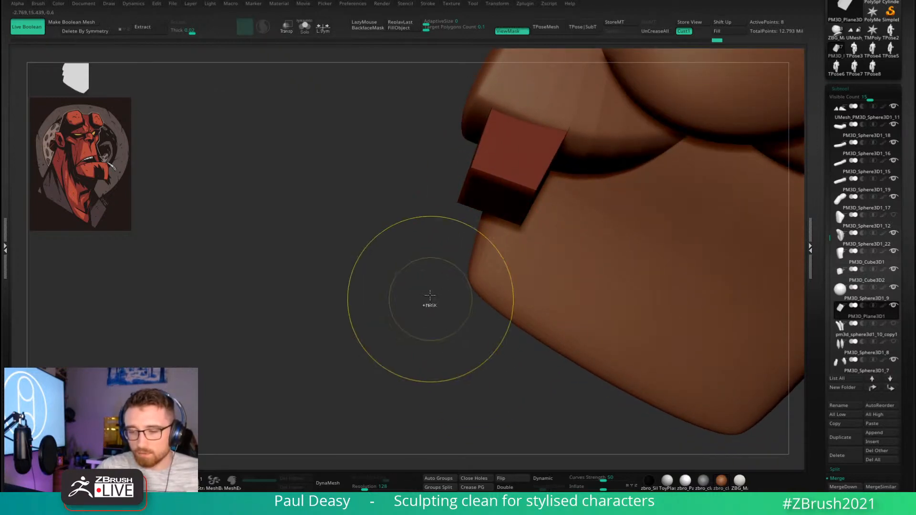
{"action": "left_click_drag", "start_coordinate": [431, 299], "coordinate": [433, 323], "text": "ctrl"}
{"action": "right_click_drag", "start_coordinate": [427, 298], "coordinate": [413, 325]}
{"action": "left_click_drag", "start_coordinate": [389, 367], "coordinate": [488, 160], "text": "ctrl"}
{"action": "left_click_drag", "start_coordinate": [419, 364], "coordinate": [545, 183], "text": "ctrl"}
{"action": "key", "text": "w"}
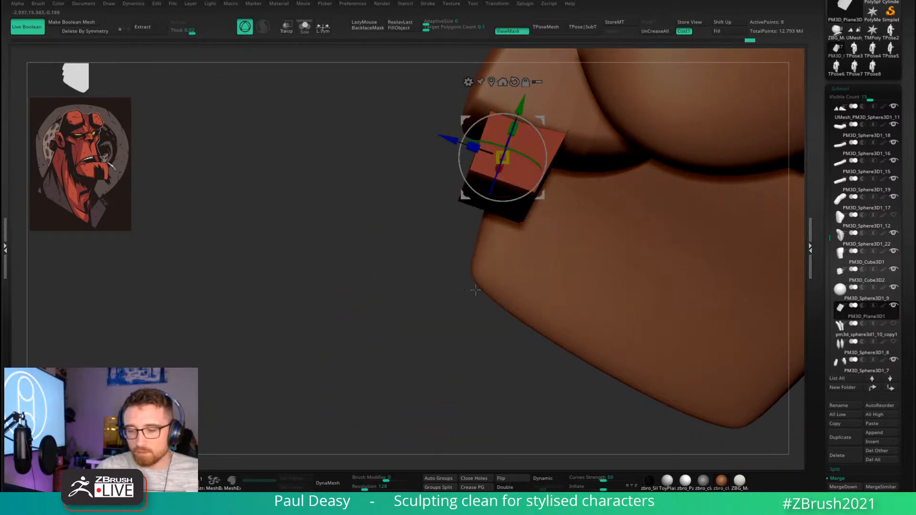
{"action": "left_click_drag", "start_coordinate": [447, 139], "coordinate": [458, 138]}
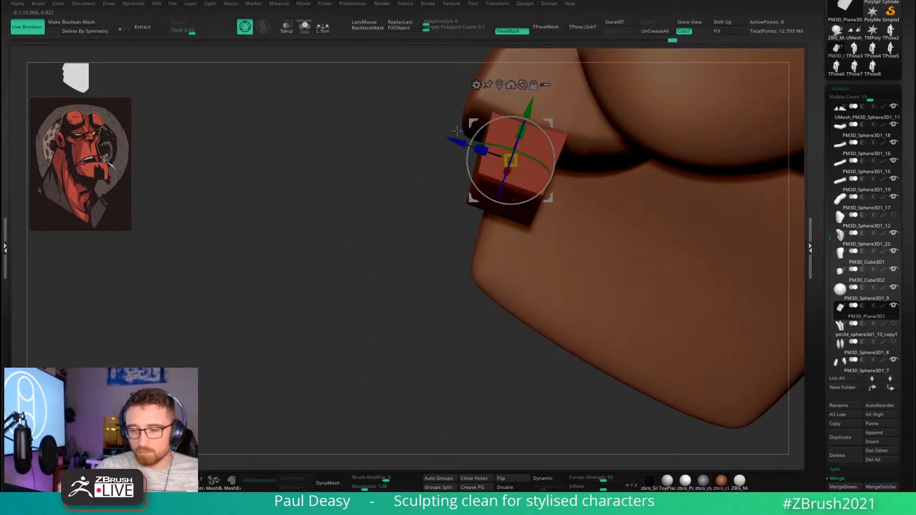
{"action": "key", "text": "q"}
{"action": "left_click_drag", "start_coordinate": [390, 334], "coordinate": [521, 213]}
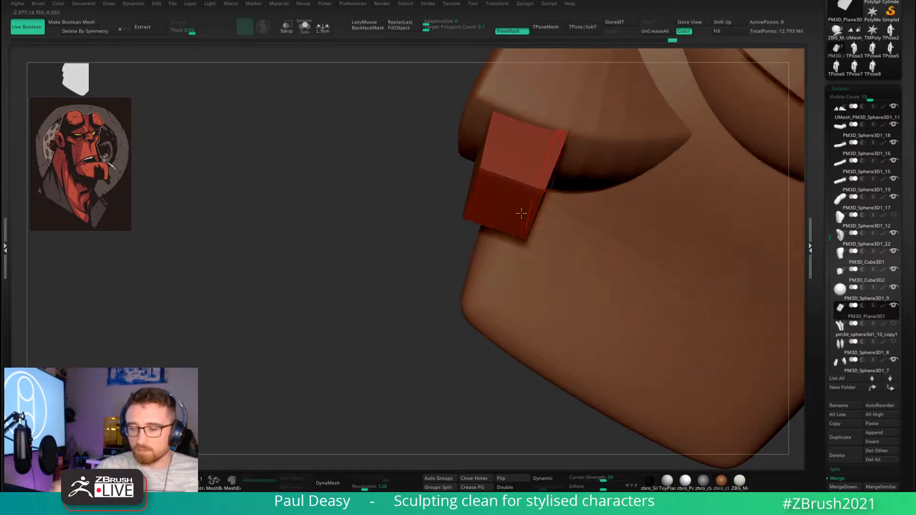
{"action": "mouse_move", "coordinate": [388, 353]}
{"action": "left_mouse_down"}
{"action": "mouse_move", "coordinate": [421, 294]}
{"action": "mouse_move", "coordinate": [388, 353]}
{"action": "left_mouse_up"}
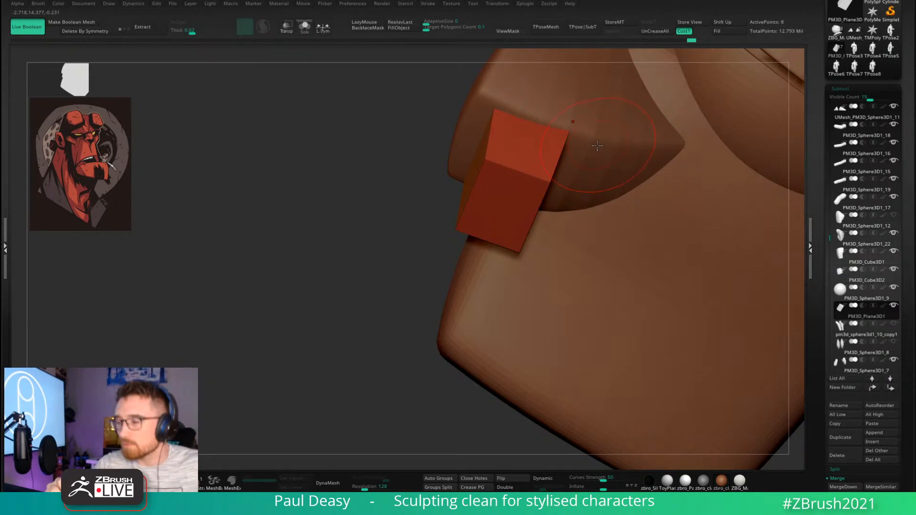
Adjust the Move brush size and reshape the small block's corners while comparing the last change with undo and redo.
{"action": "key", "text": "space"}
{"action": "left_click_drag", "start_coordinate": [590, 133], "coordinate": [596, 127]}
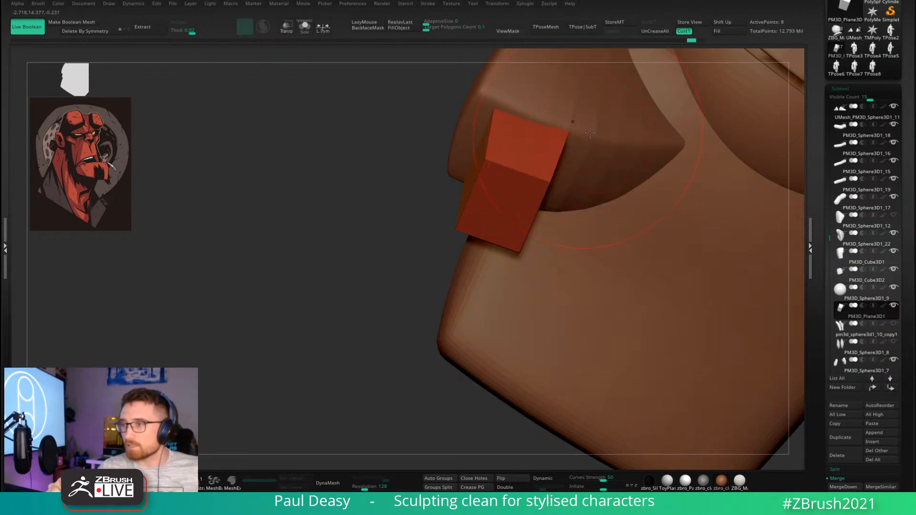
{"action": "key", "text": "space"}
{"action": "mouse_move", "coordinate": [590, 132]}
{"action": "right_mouse_down"}
{"action": "mouse_move", "coordinate": [608, 133]}
{"action": "mouse_move", "coordinate": [572, 144]}
{"action": "mouse_move", "coordinate": [590, 132]}
{"action": "right_mouse_up"}
{"action": "key", "text": "space"}
{"action": "key", "text": "ctrl+shift+z"}
{"action": "key", "text": "ctrl+z"}
{"action": "key", "text": "space"}
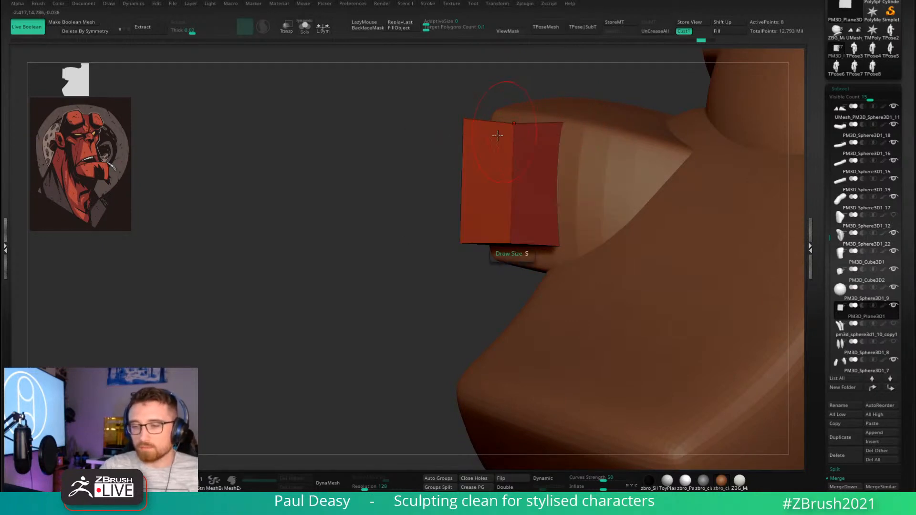
{"action": "mouse_move", "coordinate": [475, 138]}
{"action": "right_mouse_down"}
{"action": "mouse_move", "coordinate": [528, 144]}
{"action": "mouse_move", "coordinate": [580, 117]}
{"action": "mouse_move", "coordinate": [578, 226]}
{"action": "mouse_move", "coordinate": [547, 210]}
{"action": "mouse_move", "coordinate": [554, 169]}
{"action": "right_mouse_up"}
{"action": "mouse_move", "coordinate": [552, 119]}
{"action": "right_mouse_down"}
{"action": "mouse_move", "coordinate": [621, 107]}
{"action": "mouse_move", "coordinate": [605, 139]}
{"action": "mouse_move", "coordinate": [604, 202]}
{"action": "mouse_move", "coordinate": [557, 189]}
{"action": "right_mouse_up"}
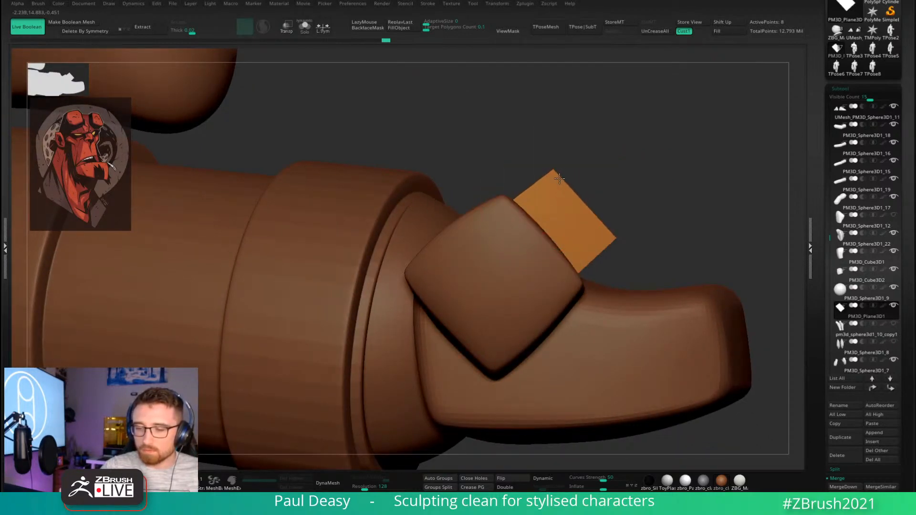
Adjust the small block's scale along its Z axis against the thumb segment.
{"action": "right_click_drag", "start_coordinate": [662, 196], "coordinate": [572, 195]}
{"action": "key", "text": "w"}
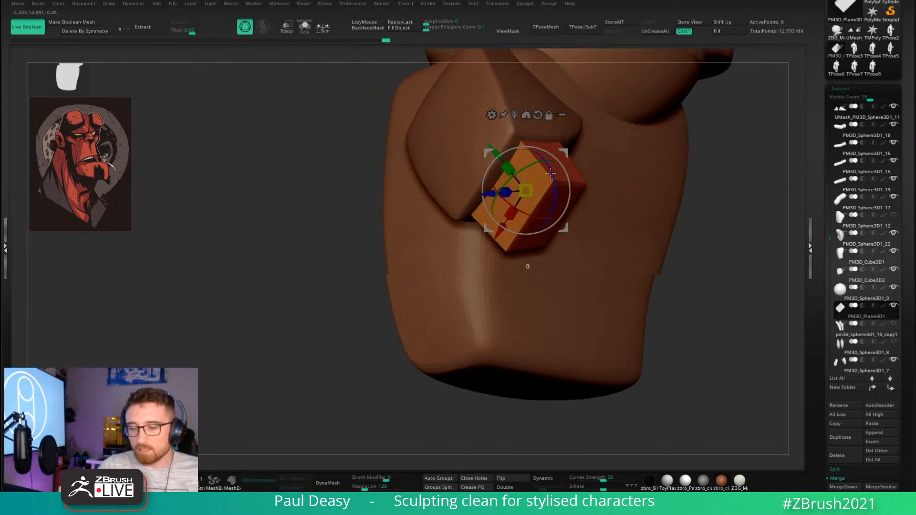
{"action": "left_click_drag", "start_coordinate": [507, 195], "coordinate": [504, 193]}
{"action": "mouse_move", "coordinate": [561, 177]}
{"action": "right_mouse_down"}
{"action": "mouse_move", "coordinate": [544, 186]}
{"action": "mouse_move", "coordinate": [585, 261]}
{"action": "right_mouse_up"}
Nudge the small block's upper and side corners with the Move brush so its outline follows the thumb segment's end face.
{"action": "key", "text": "q"}
{"action": "key", "text": "space"}
{"action": "left_click_drag", "start_coordinate": [584, 204], "coordinate": [586, 191]}
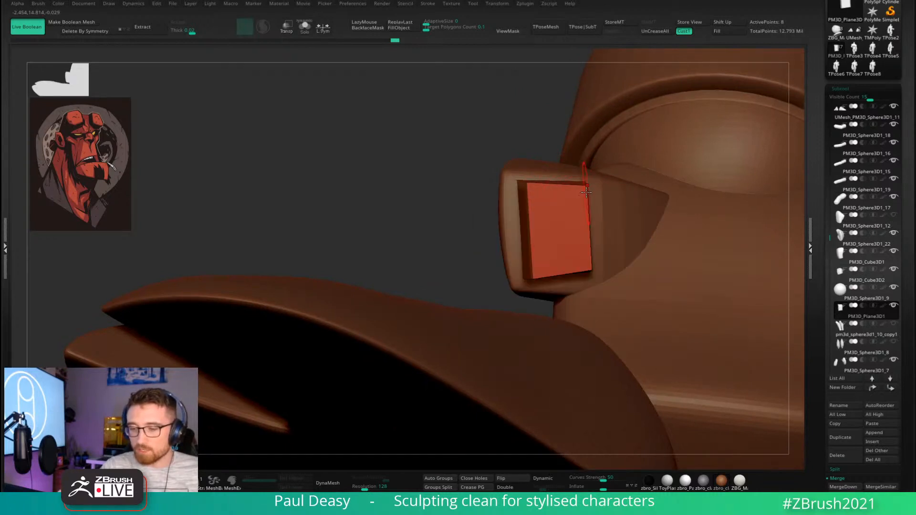
{"action": "right_click_drag", "start_coordinate": [589, 263], "coordinate": [603, 196]}
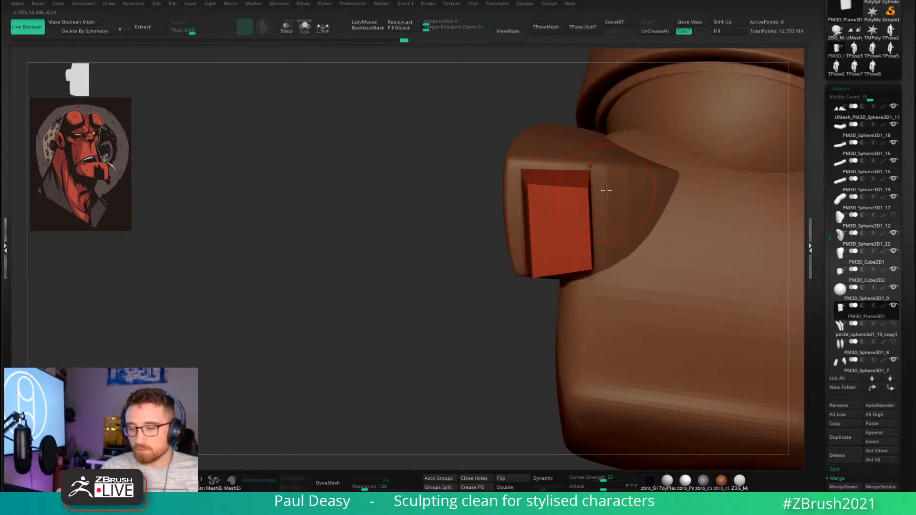
{"action": "right_click_drag", "start_coordinate": [618, 234], "coordinate": [610, 250]}
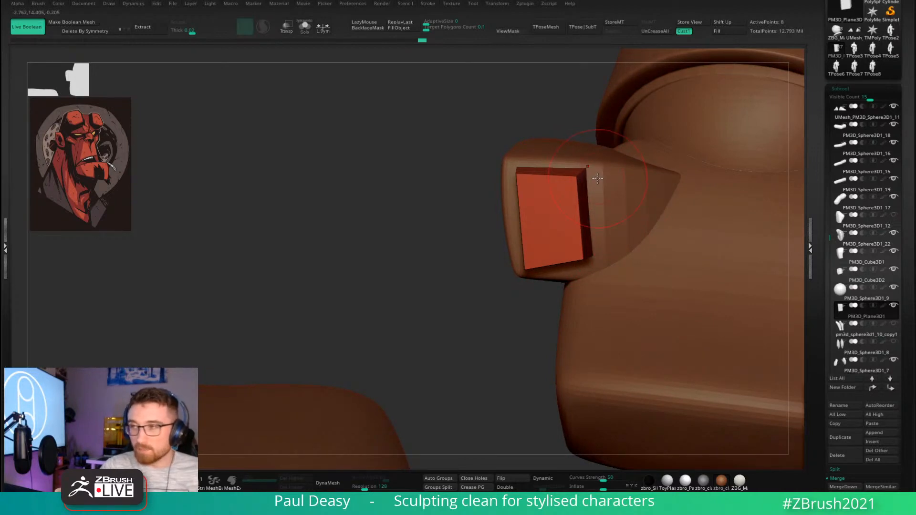
{"action": "right_click_drag", "start_coordinate": [597, 178], "coordinate": [520, 162]}
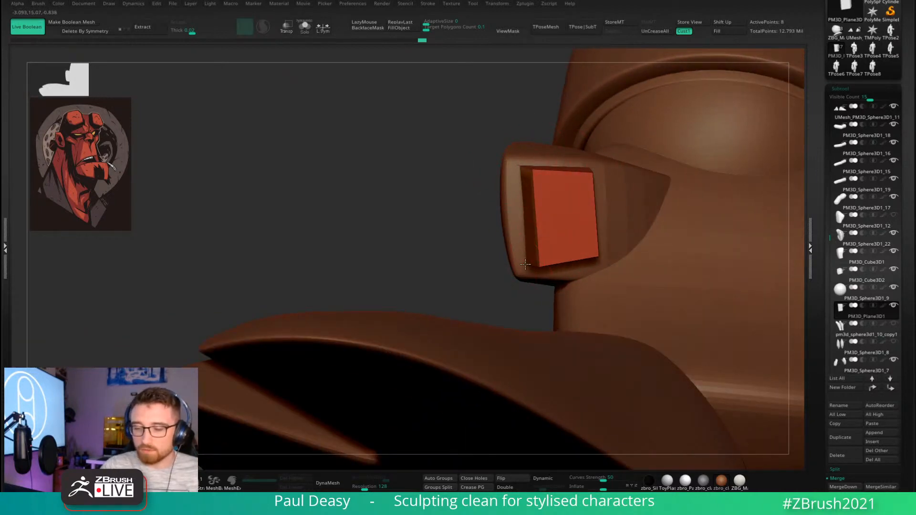
{"action": "right_click_drag", "start_coordinate": [534, 244], "coordinate": [535, 249]}
{"action": "key", "text": "space"}
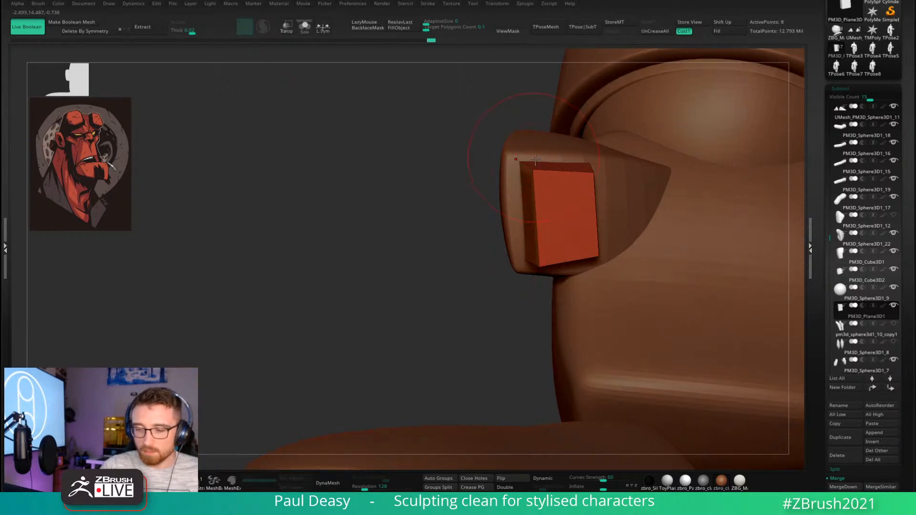
{"action": "mouse_move", "coordinate": [536, 160]}
{"action": "right_mouse_down"}
{"action": "mouse_move", "coordinate": [474, 321]}
{"action": "mouse_move", "coordinate": [737, 206]}
{"action": "mouse_move", "coordinate": [769, 216]}
{"action": "mouse_move", "coordinate": [652, 290]}
{"action": "mouse_move", "coordinate": [609, 279]}
{"action": "mouse_move", "coordinate": [619, 297]}
{"action": "right_mouse_up"}
{"action": "right_click", "coordinate": [567, 298]}
{"action": "mouse_move", "coordinate": [588, 242]}
{"action": "right_mouse_down"}
{"action": "mouse_move", "coordinate": [565, 230]}
{"action": "mouse_move", "coordinate": [564, 174]}
{"action": "mouse_move", "coordinate": [636, 214]}
{"action": "mouse_move", "coordinate": [546, 223]}
{"action": "mouse_move", "coordinate": [696, 206]}
{"action": "mouse_move", "coordinate": [552, 197]}
{"action": "mouse_move", "coordinate": [589, 229]}
{"action": "mouse_move", "coordinate": [564, 212]}
{"action": "mouse_move", "coordinate": [579, 202]}
{"action": "mouse_move", "coordinate": [567, 194]}
{"action": "right_mouse_up"}
Duplicate the small block beyond its outer end, scale the copy to about 0.87 and split it into its own subtool.
{"action": "key", "text": "w"}
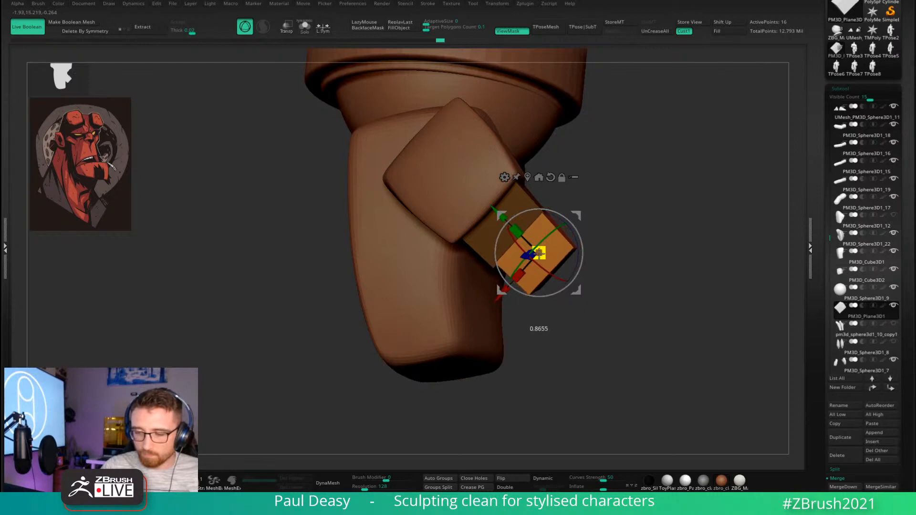
{"action": "key", "text": "ctrl+shift+s"}
{"action": "right_click_drag", "start_coordinate": [634, 247], "coordinate": [555, 232]}
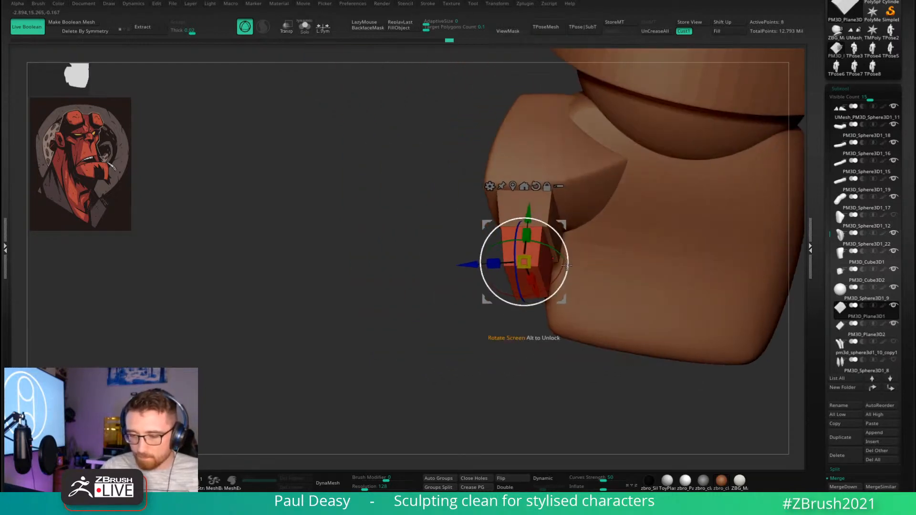
Rotate the copied second thumb block so it continues the direction of the first block.
{"action": "left_click_drag", "start_coordinate": [564, 250], "coordinate": [575, 223]}
{"action": "mouse_move", "coordinate": [481, 310]}
{"action": "right_mouse_down"}
{"action": "mouse_move", "coordinate": [583, 325]}
{"action": "mouse_move", "coordinate": [730, 255]}
{"action": "mouse_move", "coordinate": [660, 266]}
{"action": "mouse_move", "coordinate": [685, 266]}
{"action": "right_mouse_up"}
{"action": "key", "text": "q"}
{"action": "key", "text": "w"}
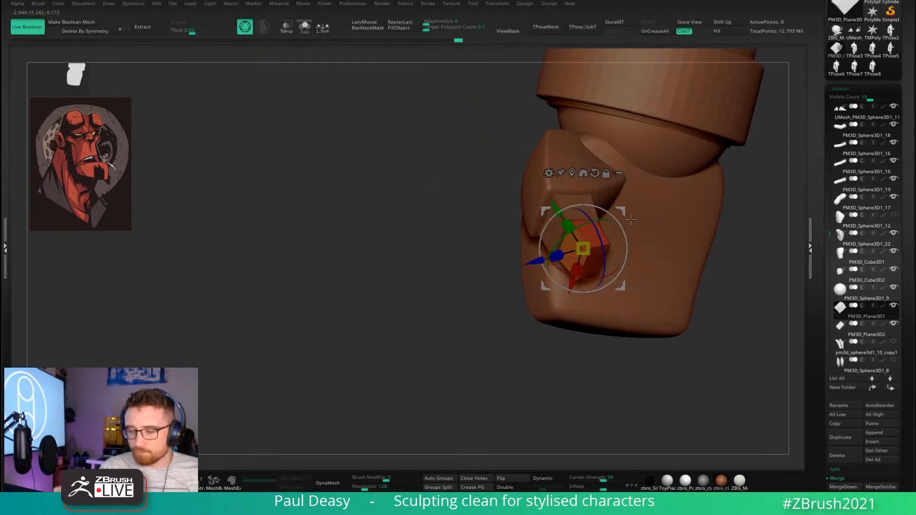
{"action": "right_click_drag", "start_coordinate": [625, 215], "coordinate": [720, 224]}
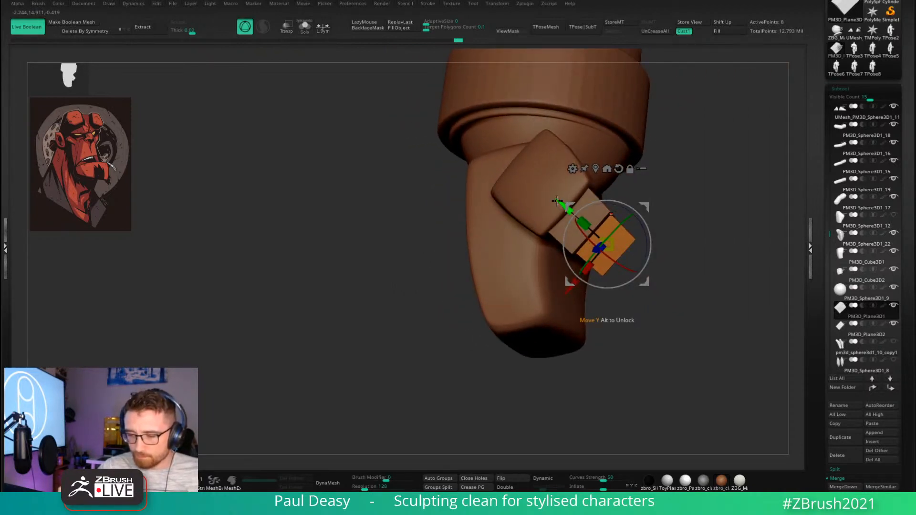
Duplicate the second thumb block beyond its outer end as a separate piece and nudge the copy into place as the thumb tip.
{"action": "left_click_drag", "start_coordinate": [557, 201], "coordinate": [585, 224], "text": "ctrl"}
{"action": "key", "text": "ctrl+shift+d"}
{"action": "right_click_drag", "start_coordinate": [639, 235], "coordinate": [668, 286], "text": "ctrl"}
{"action": "left_click_drag", "start_coordinate": [634, 300], "coordinate": [622, 308]}
{"action": "left_click_drag", "start_coordinate": [674, 259], "coordinate": [667, 253]}
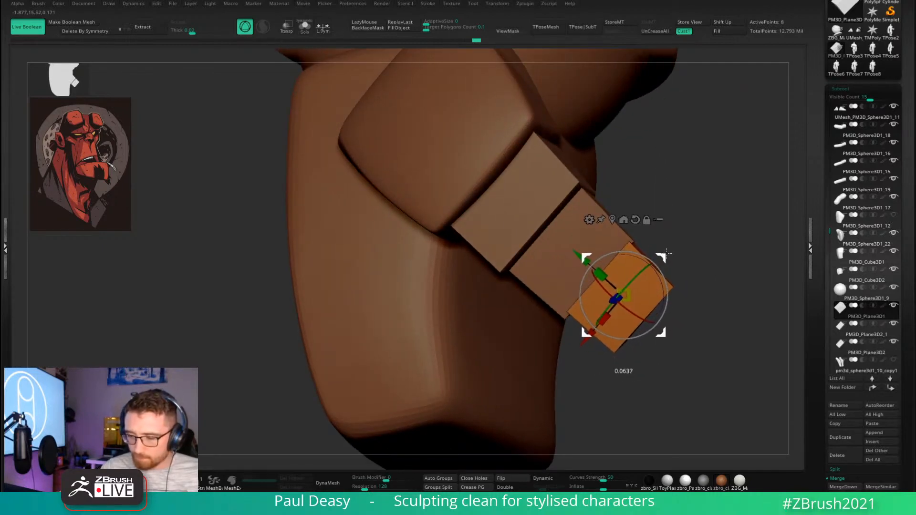
{"action": "left_click_drag", "start_coordinate": [638, 316], "coordinate": [624, 305]}
{"action": "right_click_drag", "start_coordinate": [630, 305], "coordinate": [579, 282]}
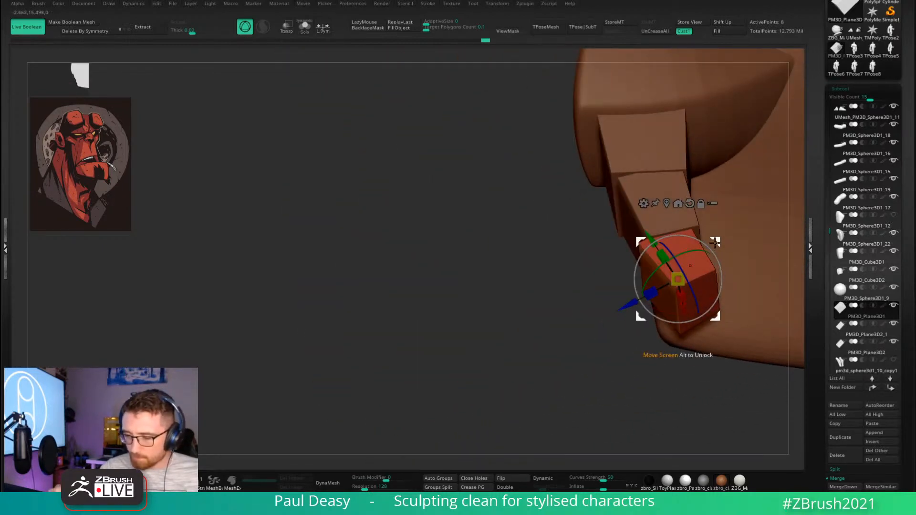
{"action": "mouse_move", "coordinate": [629, 304]}
{"action": "left_mouse_down"}
{"action": "mouse_move", "coordinate": [661, 285]}
{"action": "mouse_move", "coordinate": [639, 300]}
{"action": "left_mouse_up"}
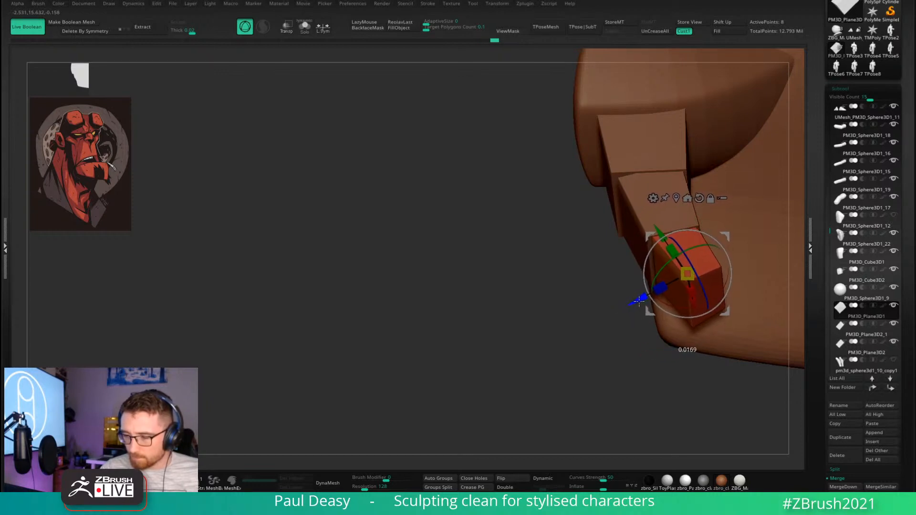
Select the innermost thumb block and duplicate it as a new subtool, keeping PM3D_Plane3D2 active.
{"action": "mouse_move", "coordinate": [612, 325]}
{"action": "right_mouse_down"}
{"action": "mouse_move", "coordinate": [750, 329]}
{"action": "mouse_move", "coordinate": [740, 349]}
{"action": "mouse_move", "coordinate": [660, 282]}
{"action": "mouse_move", "coordinate": [675, 282]}
{"action": "right_mouse_up"}
{"action": "key", "text": "q"}
{"action": "left_click", "coordinate": [637, 249], "text": "alt"}
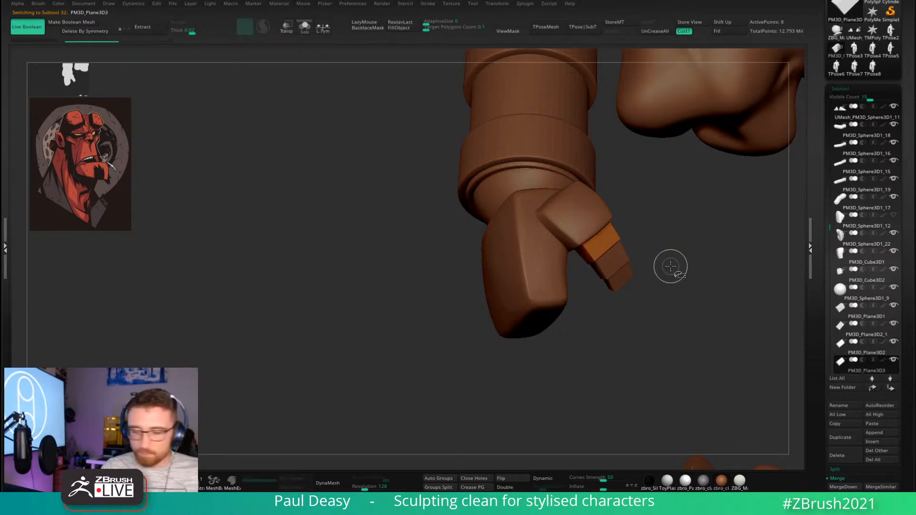
{"action": "right_click_drag", "start_coordinate": [670, 266], "coordinate": [640, 256], "text": "ctrl"}
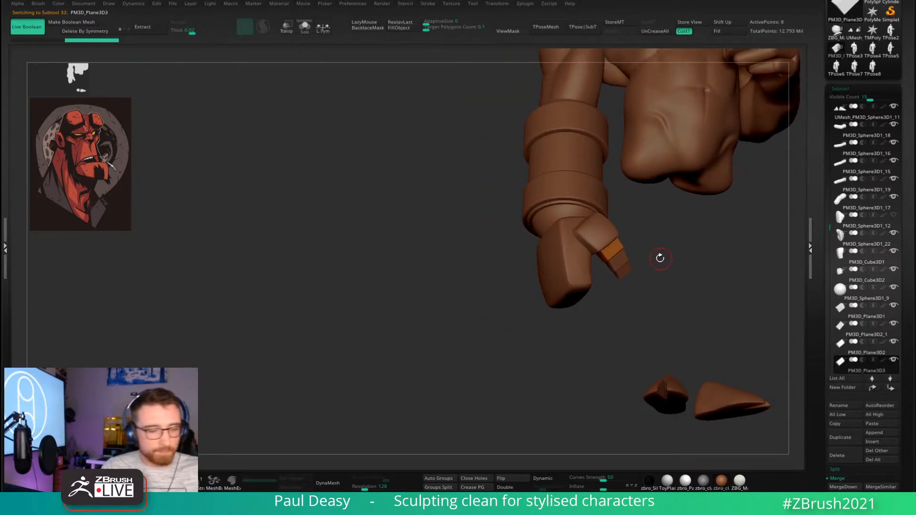
{"action": "key", "text": "Up"}
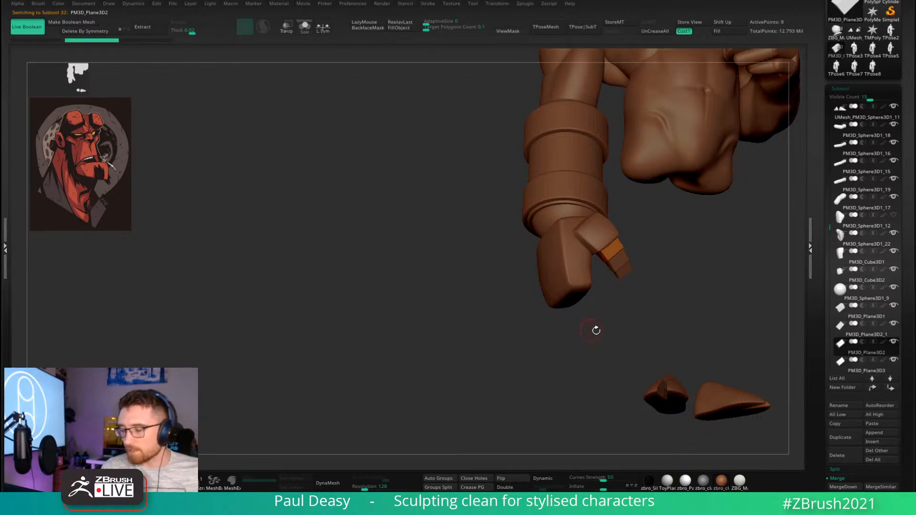
{"action": "left_click_drag", "start_coordinate": [595, 330], "coordinate": [556, 353]}
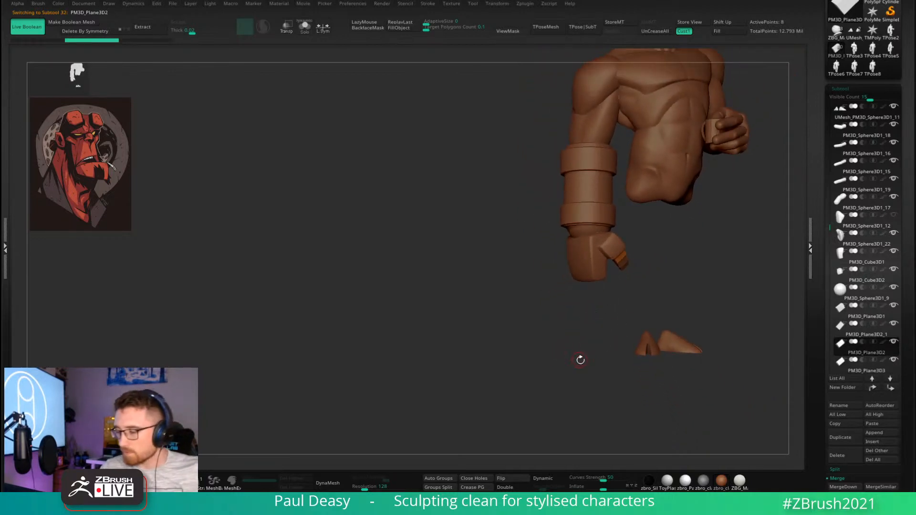
{"action": "key", "text": "Up"}
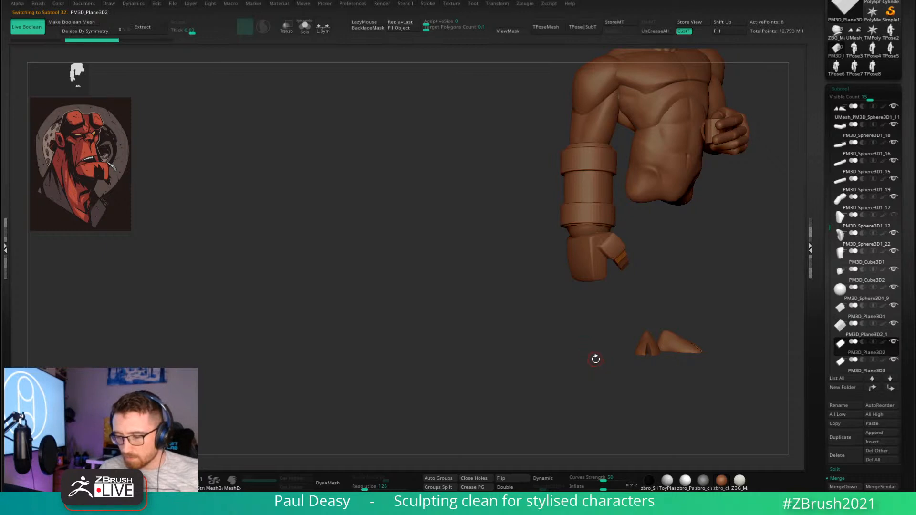
{"action": "key", "text": "Down"}
{"action": "key", "text": "Up"}
{"action": "key", "text": "Down"}
{"action": "key", "text": "Up"}
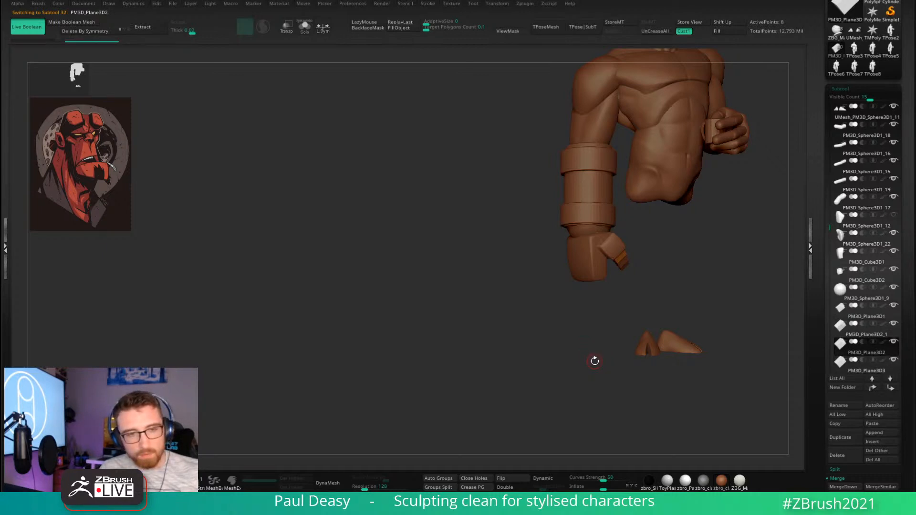
{"action": "left_click_drag", "start_coordinate": [595, 361], "coordinate": [572, 362]}
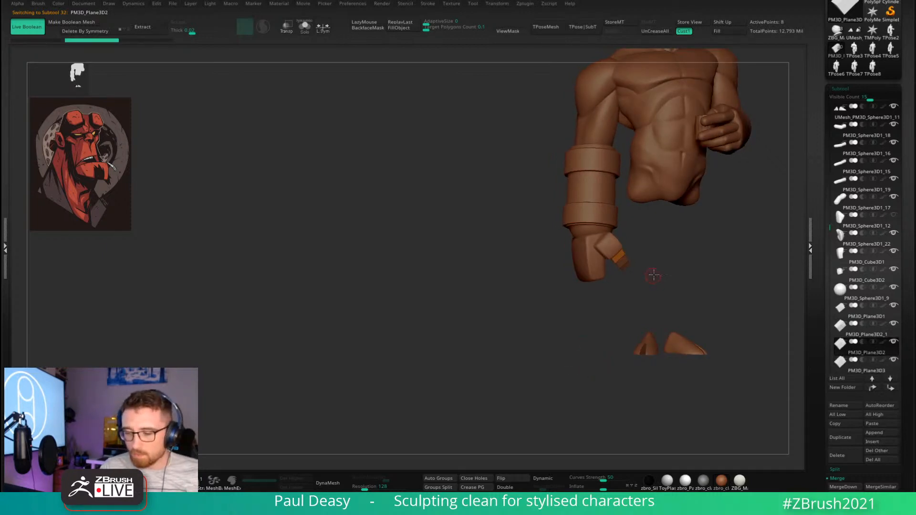
Move one of the two coinciding blocks off the thumb, straighten it and place it under the fist's lower edge as a finger base.
{"action": "key", "text": "w"}
{"action": "left_click_drag", "start_coordinate": [658, 223], "coordinate": [749, 302]}
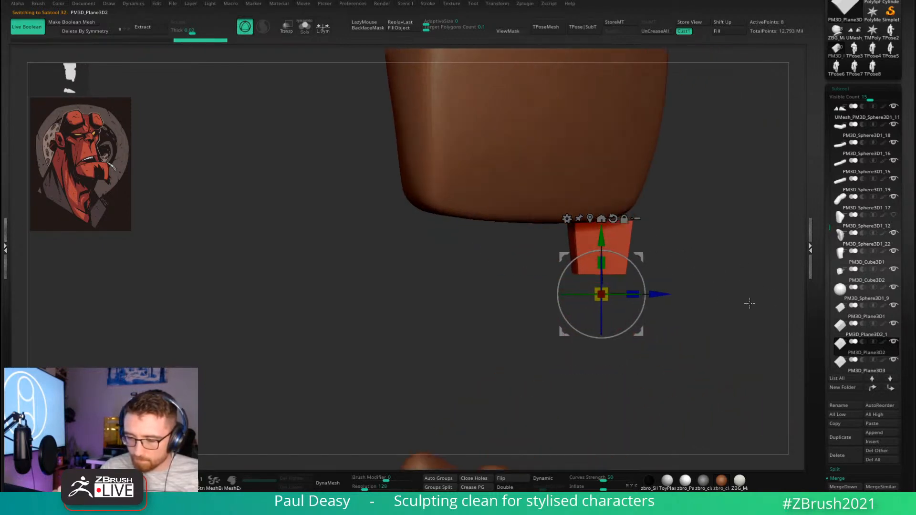
{"action": "left_click_drag", "start_coordinate": [670, 249], "coordinate": [597, 268], "text": "alt"}
{"action": "left_click", "coordinate": [582, 238]}
{"action": "left_click_drag", "start_coordinate": [670, 256], "coordinate": [598, 267]}
{"action": "left_click_drag", "start_coordinate": [659, 255], "coordinate": [704, 253]}
{"action": "left_click_drag", "start_coordinate": [627, 229], "coordinate": [557, 229]}
{"action": "left_click_drag", "start_coordinate": [663, 253], "coordinate": [616, 251], "text": "shift"}
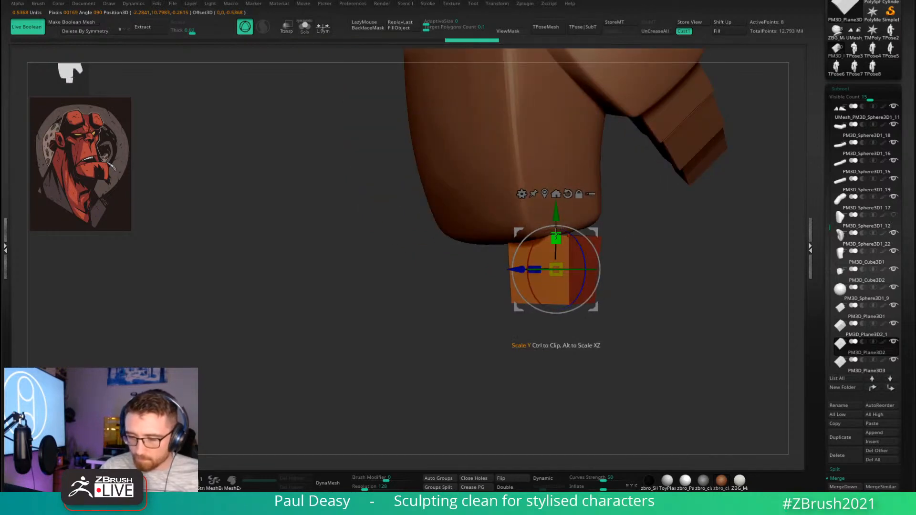
Adjust the finger base block's height, rotate it about its Y axis and shift it beneath the fist's lower corner.
{"action": "left_click_drag", "start_coordinate": [555, 234], "coordinate": [557, 233]}
{"action": "left_click_drag", "start_coordinate": [576, 267], "coordinate": [562, 270]}
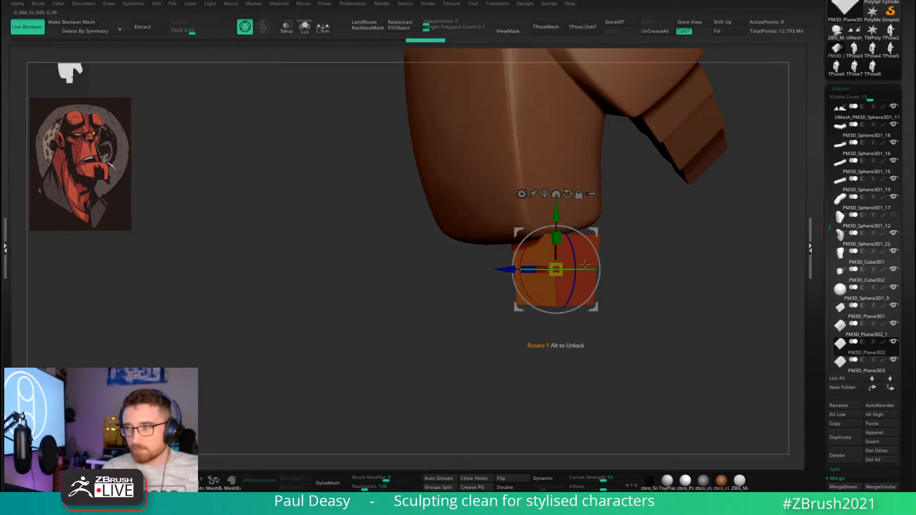
{"action": "left_click_drag", "start_coordinate": [644, 249], "coordinate": [618, 233]}
{"action": "left_click_drag", "start_coordinate": [555, 269], "coordinate": [533, 266]}
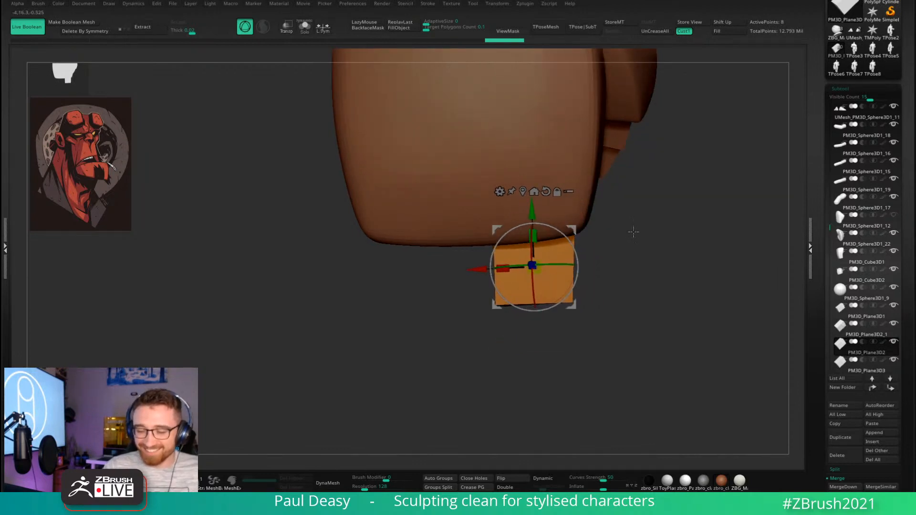
{"action": "left_click_drag", "start_coordinate": [631, 231], "coordinate": [609, 241]}
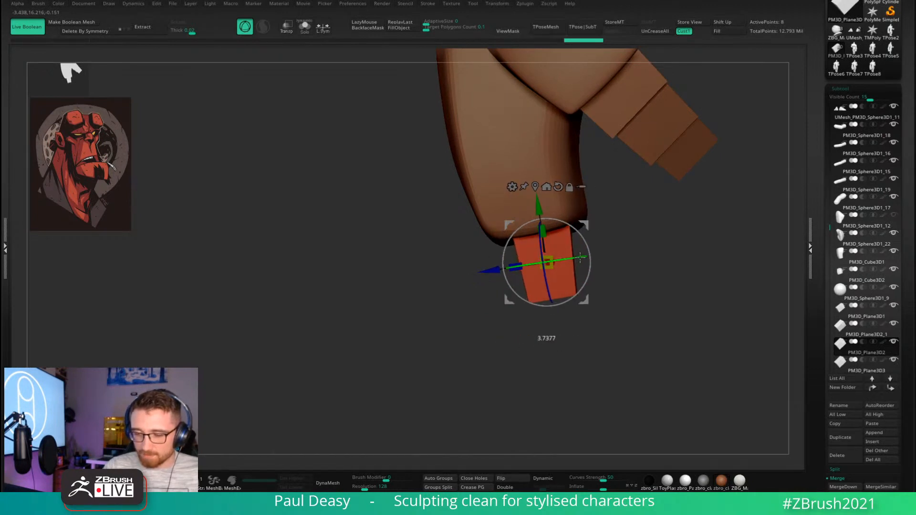
Tilt the finger base block to follow the palm's lower edge and scale it along Z to about 1.09.
{"action": "left_click_drag", "start_coordinate": [580, 258], "coordinate": [591, 224]}
{"action": "left_click_drag", "start_coordinate": [608, 226], "coordinate": [647, 237]}
{"action": "left_click_drag", "start_coordinate": [592, 220], "coordinate": [563, 228]}
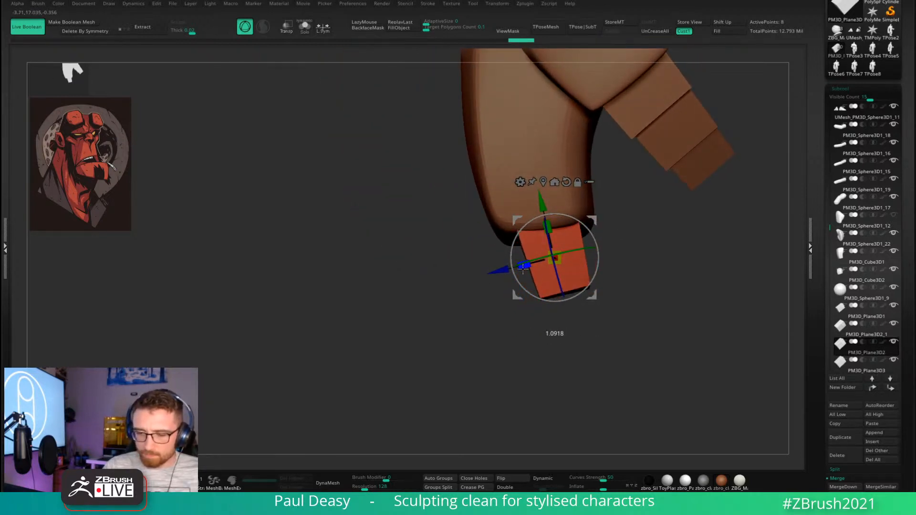
{"action": "left_click_drag", "start_coordinate": [523, 269], "coordinate": [522, 268]}
{"action": "left_click_drag", "start_coordinate": [631, 237], "coordinate": [605, 233]}
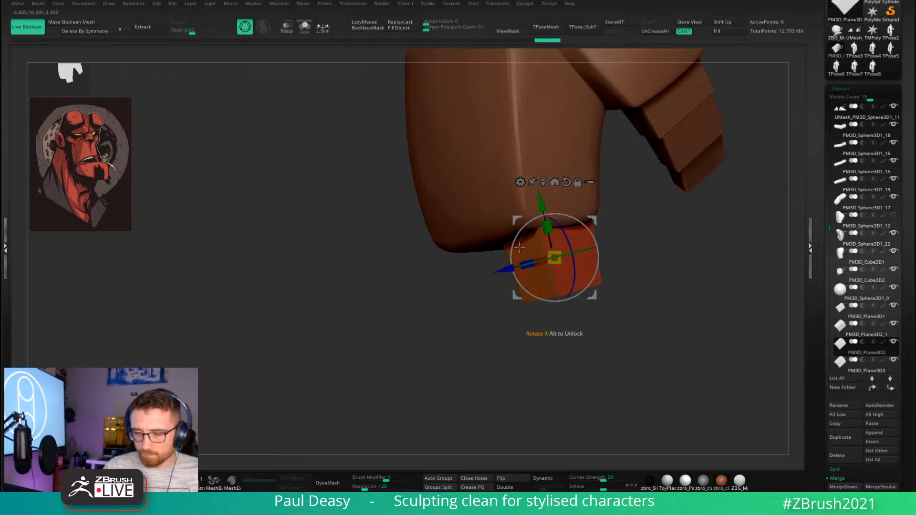
{"action": "left_click_drag", "start_coordinate": [519, 248], "coordinate": [522, 244]}
Reposition the finger base block against the underside of the fist, matching its front and side faces to the palm's corner.
{"action": "left_click_drag", "start_coordinate": [609, 237], "coordinate": [615, 216]}
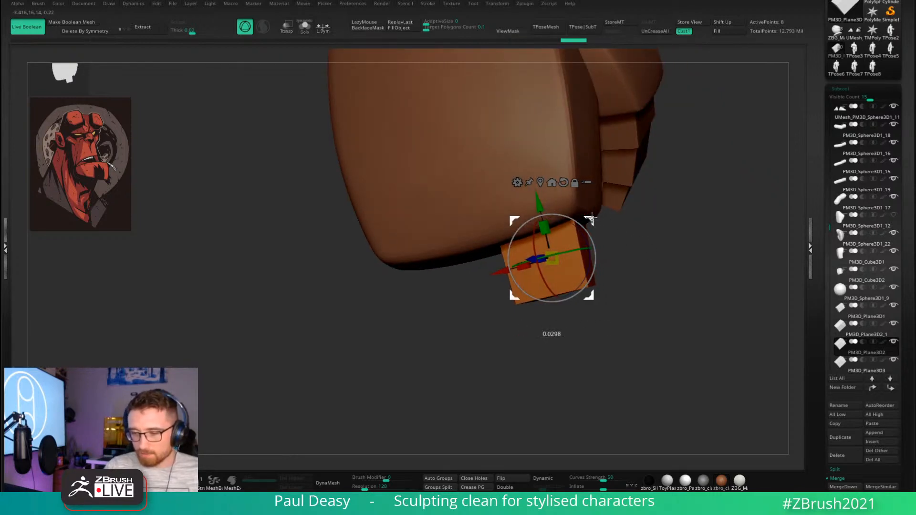
{"action": "left_click_drag", "start_coordinate": [631, 250], "coordinate": [537, 331]}
{"action": "left_click_drag", "start_coordinate": [612, 258], "coordinate": [553, 246]}
{"action": "left_click_drag", "start_coordinate": [611, 262], "coordinate": [687, 262]}
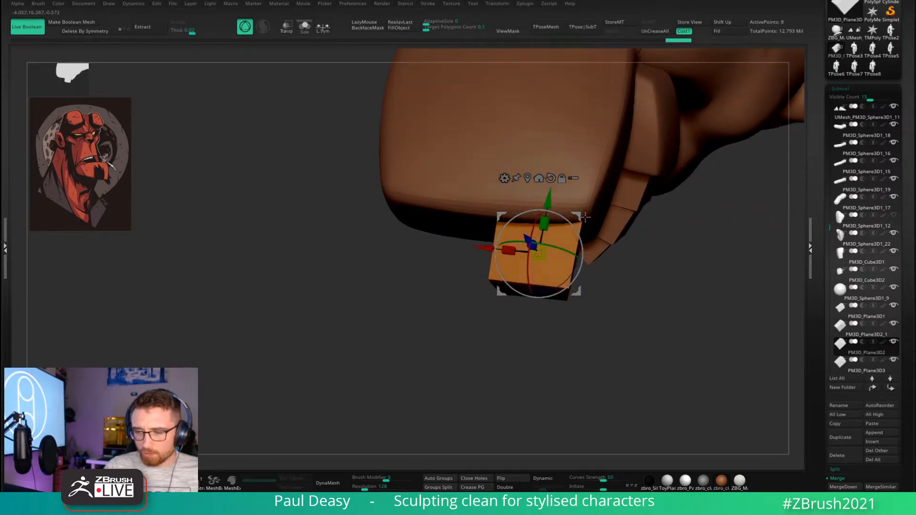
{"action": "left_click_drag", "start_coordinate": [579, 212], "coordinate": [617, 249]}
{"action": "left_click_drag", "start_coordinate": [584, 219], "coordinate": [580, 220]}
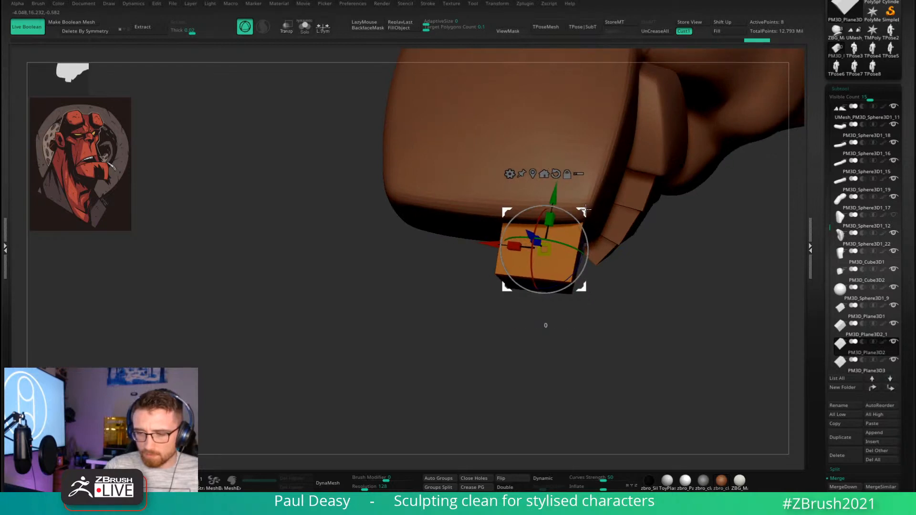
{"action": "mouse_move", "coordinate": [637, 303]}
{"action": "left_mouse_down"}
{"action": "mouse_move", "coordinate": [632, 311]}
{"action": "mouse_move", "coordinate": [630, 298]}
{"action": "left_mouse_up"}
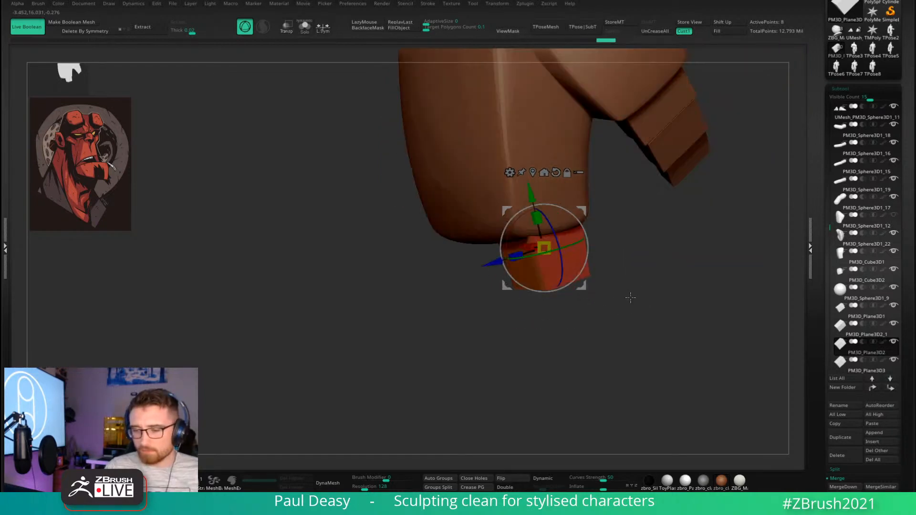
{"action": "left_click_drag", "start_coordinate": [623, 262], "coordinate": [654, 325]}
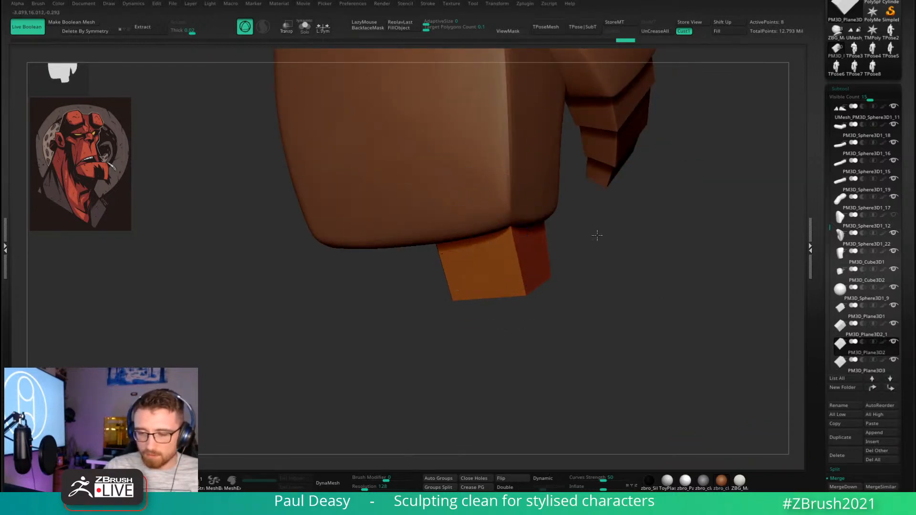
Fine-tune the finger base block's angle and position so its upper end sits flush under the palm.
{"action": "right_click_drag", "start_coordinate": [597, 237], "coordinate": [542, 211]}
{"action": "left_click_drag", "start_coordinate": [526, 212], "coordinate": [530, 209]}
{"action": "right_click_drag", "start_coordinate": [499, 341], "coordinate": [494, 238]}
{"action": "left_click_drag", "start_coordinate": [492, 216], "coordinate": [490, 210]}
{"action": "right_click_drag", "start_coordinate": [658, 201], "coordinate": [575, 298]}
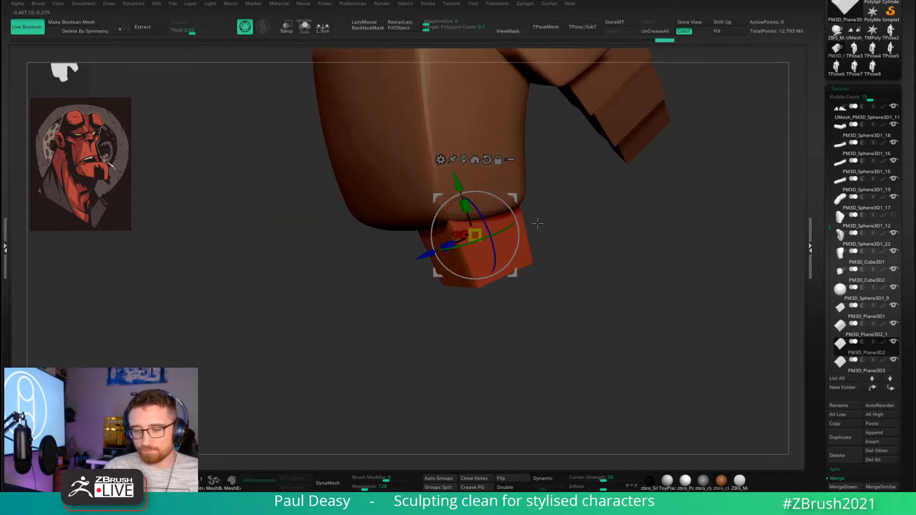
{"action": "right_click_drag", "start_coordinate": [509, 205], "coordinate": [492, 217]}
Duplicate the finger base block beyond its lower end, scale the copy to about 0.81 and shift it against the base block.
{"action": "left_click_drag", "start_coordinate": [445, 189], "coordinate": [487, 299], "text": "ctrl"}
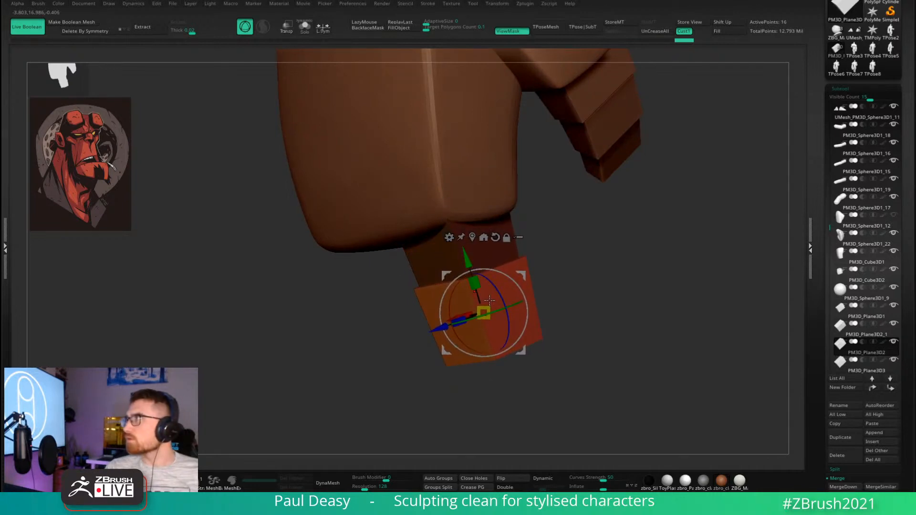
{"action": "left_click_drag", "start_coordinate": [491, 304], "coordinate": [483, 312]}
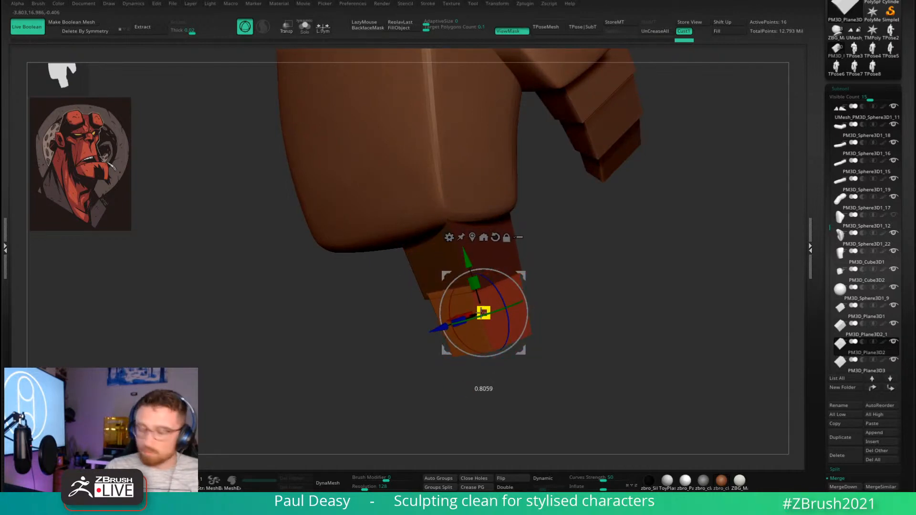
{"action": "right_click_drag", "start_coordinate": [482, 313], "coordinate": [530, 258], "text": "alt"}
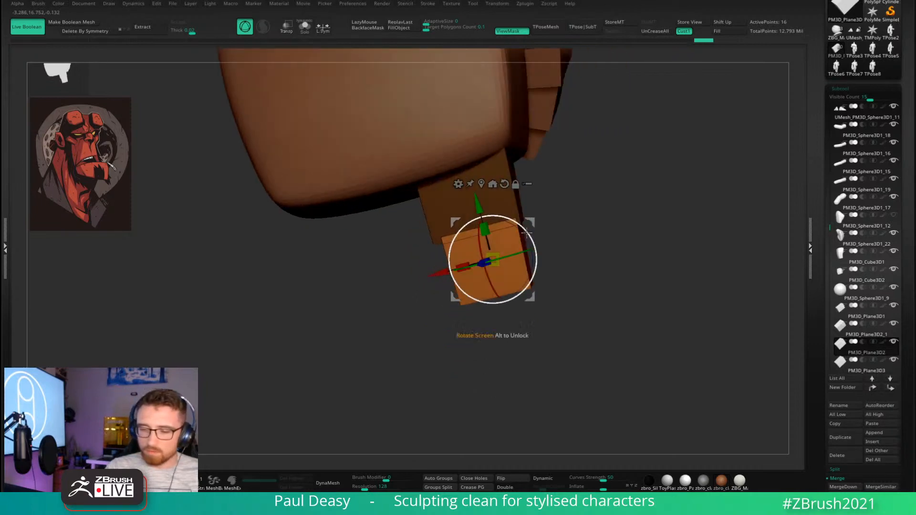
{"action": "left_click_drag", "start_coordinate": [479, 197], "coordinate": [480, 203]}
Scale the second finger block along Z to about 0.94 and nudge it into line with the base block.
{"action": "right_click_drag", "start_coordinate": [547, 210], "coordinate": [470, 217]}
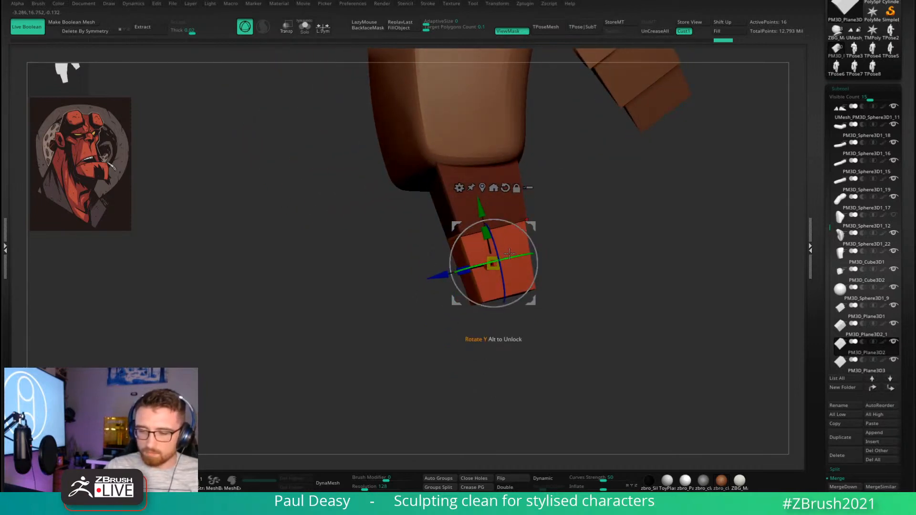
{"action": "left_click_drag", "start_coordinate": [463, 270], "coordinate": [469, 265]}
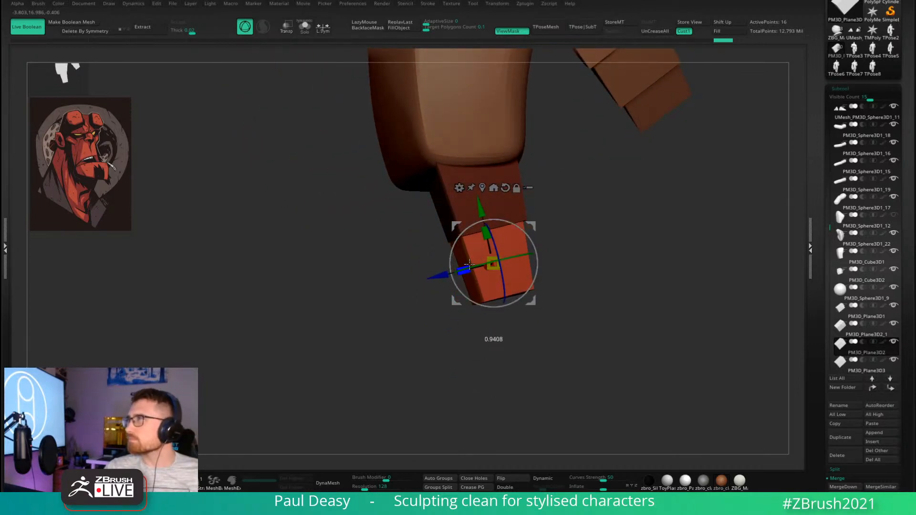
{"action": "left_click_drag", "start_coordinate": [480, 207], "coordinate": [482, 209]}
{"action": "right_click_drag", "start_coordinate": [558, 221], "coordinate": [504, 228]}
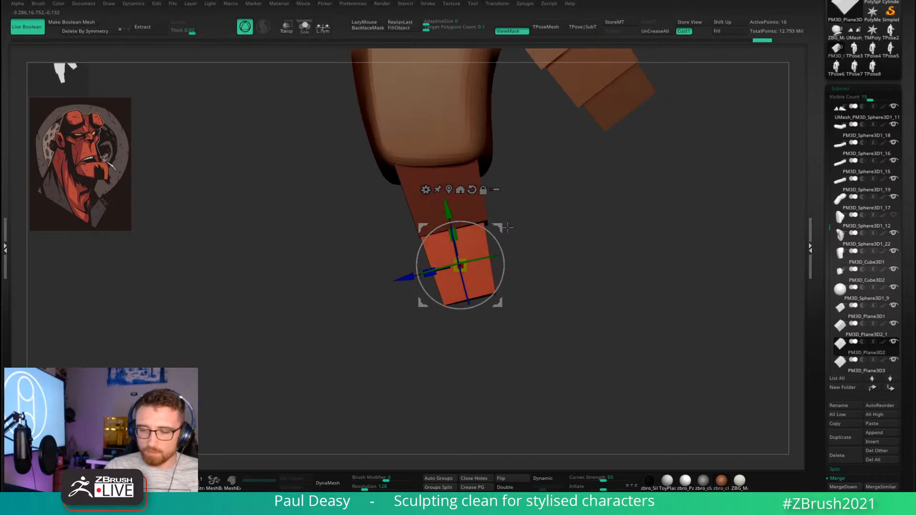
{"action": "left_click_drag", "start_coordinate": [496, 234], "coordinate": [504, 223]}
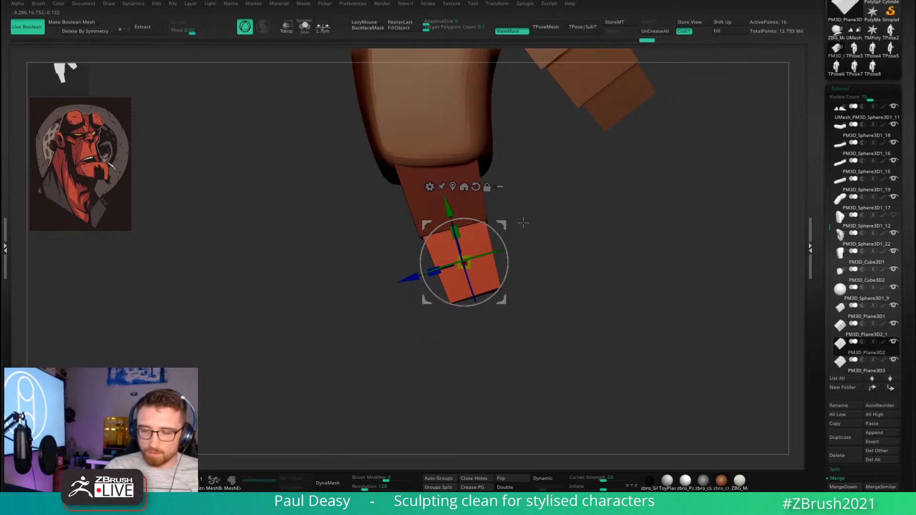
Duplicate the second finger block below its end, then shrink, rotate and narrow the copy along Z as the fingertip.
{"action": "right_click_drag", "start_coordinate": [523, 223], "coordinate": [520, 214], "text": "alt"}
{"action": "left_click_drag", "start_coordinate": [449, 199], "coordinate": [473, 257], "text": "ctrl"}
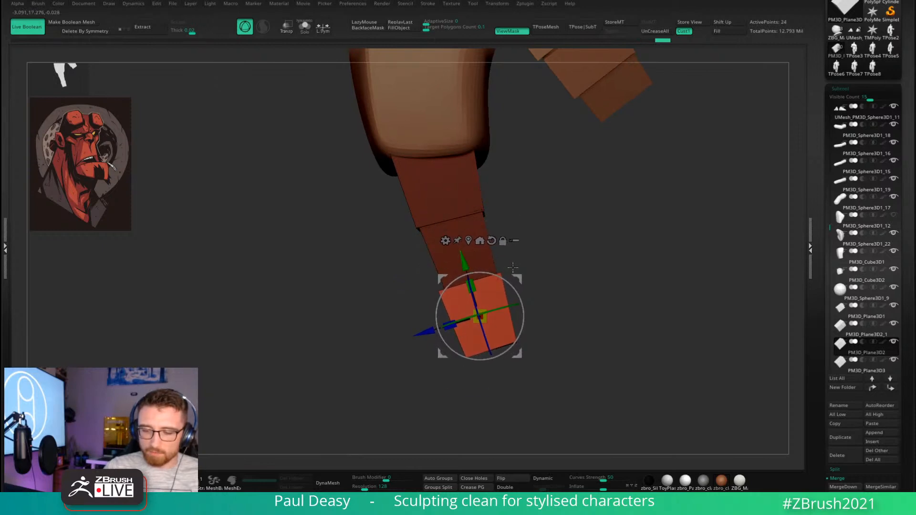
{"action": "left_click_drag", "start_coordinate": [481, 315], "coordinate": [479, 315]}
{"action": "left_click_drag", "start_coordinate": [516, 279], "coordinate": [521, 286]}
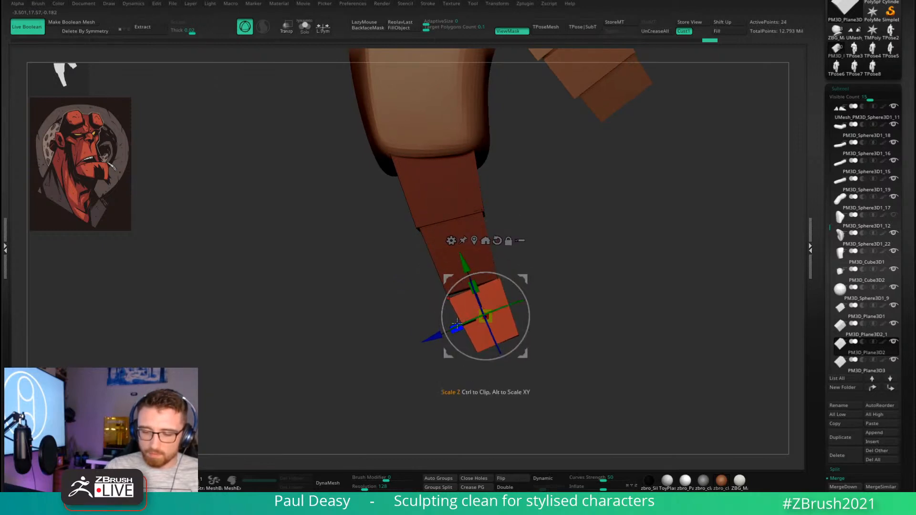
{"action": "left_click_drag", "start_coordinate": [456, 328], "coordinate": [461, 326]}
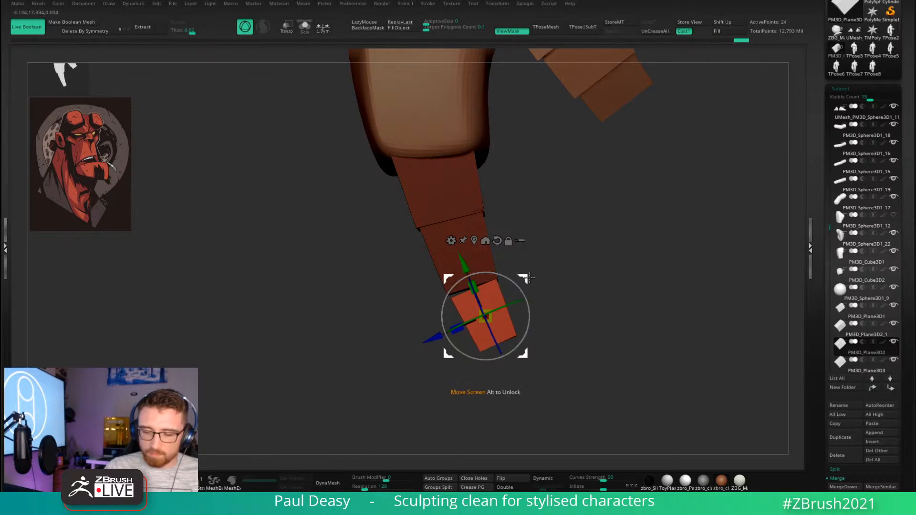
Duplicate the last finger block beyond its lower end to form a fourth segment, and fit the copy against the block above.
{"action": "left_click_drag", "start_coordinate": [564, 281], "coordinate": [510, 290]}
{"action": "mouse_move", "coordinate": [544, 281]}
{"action": "left_mouse_down"}
{"action": "mouse_move", "coordinate": [579, 275]}
{"action": "mouse_move", "coordinate": [522, 277]}
{"action": "mouse_move", "coordinate": [567, 259]}
{"action": "mouse_move", "coordinate": [540, 278]}
{"action": "mouse_move", "coordinate": [521, 279]}
{"action": "mouse_move", "coordinate": [548, 269]}
{"action": "mouse_move", "coordinate": [502, 283]}
{"action": "mouse_move", "coordinate": [540, 274]}
{"action": "left_mouse_up"}
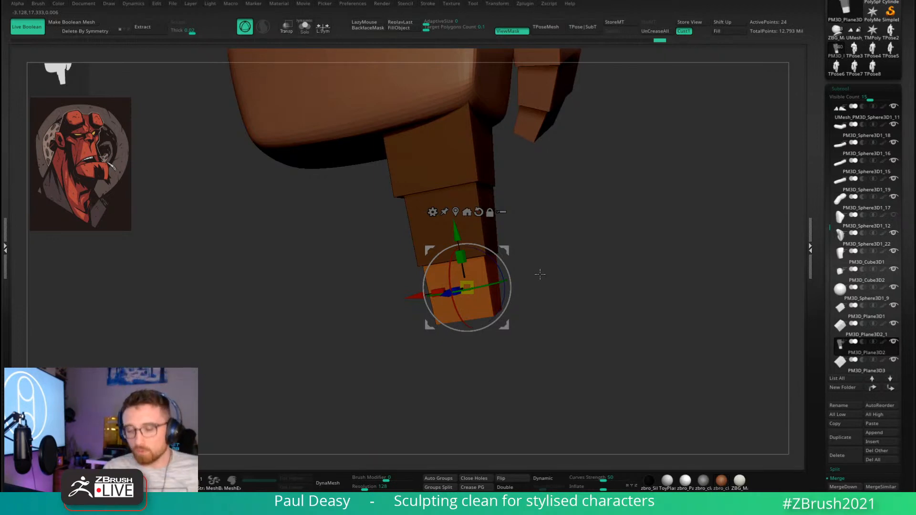
{"action": "left_click_drag", "start_coordinate": [539, 275], "coordinate": [531, 305]}
{"action": "key", "text": "ctrl+z"}
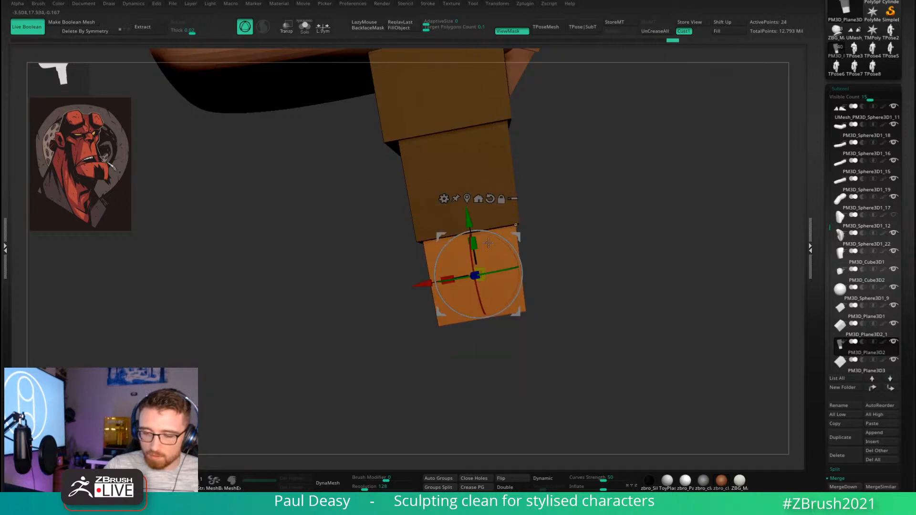
{"action": "left_click_drag", "start_coordinate": [488, 242], "coordinate": [529, 323], "text": "ctrl"}
{"action": "left_click_drag", "start_coordinate": [493, 358], "coordinate": [494, 353]}
{"action": "right_click_drag", "start_coordinate": [587, 317], "coordinate": [489, 373]}
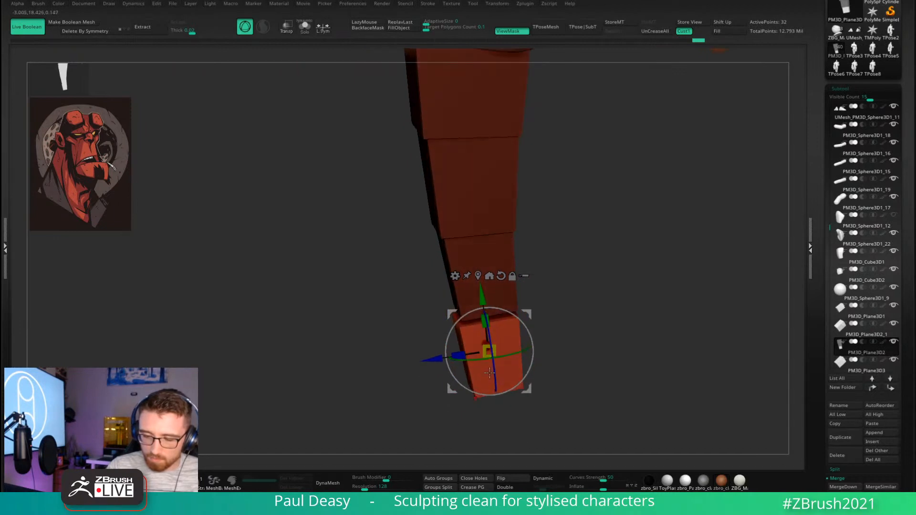
Narrow the fourth finger block along Z, rotate it into line with the block above, and clear the mask.
{"action": "left_click_drag", "start_coordinate": [458, 355], "coordinate": [470, 354]}
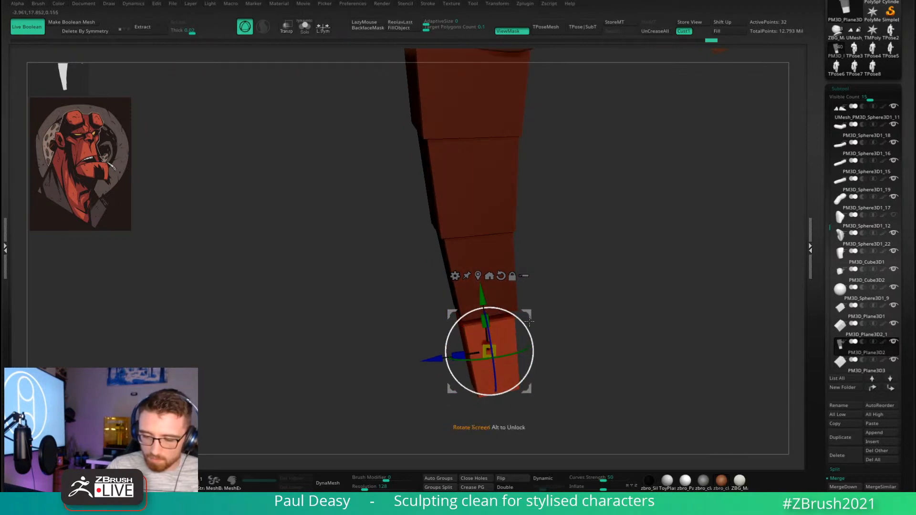
{"action": "right_click_drag", "start_coordinate": [563, 323], "coordinate": [534, 319]}
{"action": "left_click_drag", "start_coordinate": [528, 315], "coordinate": [534, 304]}
{"action": "right_click_drag", "start_coordinate": [548, 298], "coordinate": [663, 372], "text": "ctrl"}
{"action": "key", "text": "q"}
{"action": "key", "text": "ctrl+h"}
{"action": "left_click_drag", "start_coordinate": [631, 404], "coordinate": [466, 291], "text": "ctrl"}
Pull the side edges of the finger blocks with the Move brush so the finger tapers evenly from base to tip.
{"action": "right_click_drag", "start_coordinate": [558, 302], "coordinate": [496, 267], "text": "alt"}
{"action": "key", "text": "space"}
{"action": "left_click_drag", "start_coordinate": [496, 266], "coordinate": [502, 265]}
{"action": "right_click_drag", "start_coordinate": [502, 265], "coordinate": [516, 262]}
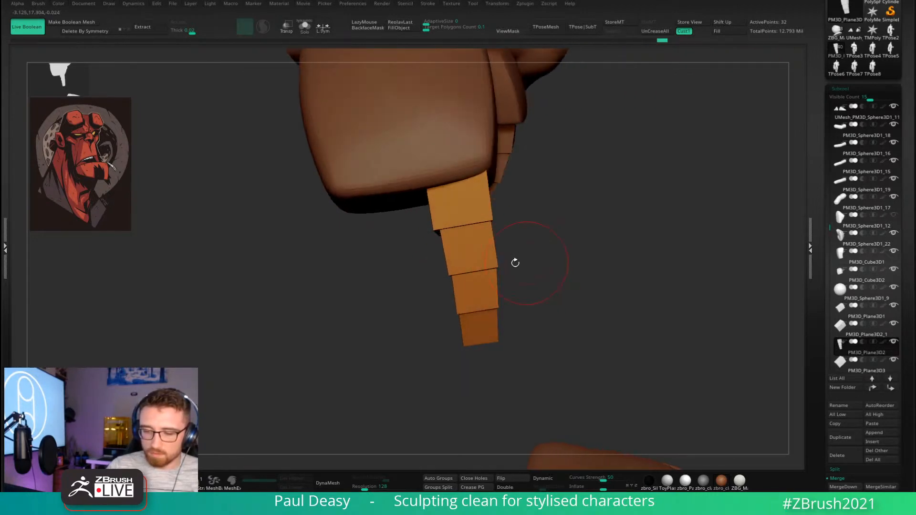
{"action": "left_click_drag", "start_coordinate": [497, 264], "coordinate": [487, 257]}
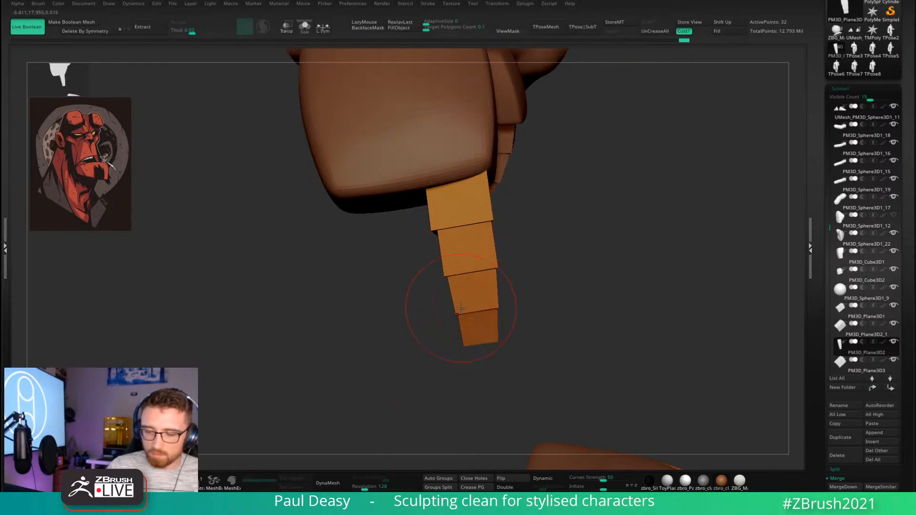
{"action": "mouse_move", "coordinate": [438, 301]}
{"action": "left_mouse_down"}
{"action": "mouse_move", "coordinate": [454, 309]}
{"action": "mouse_move", "coordinate": [498, 302]}
{"action": "left_mouse_up"}
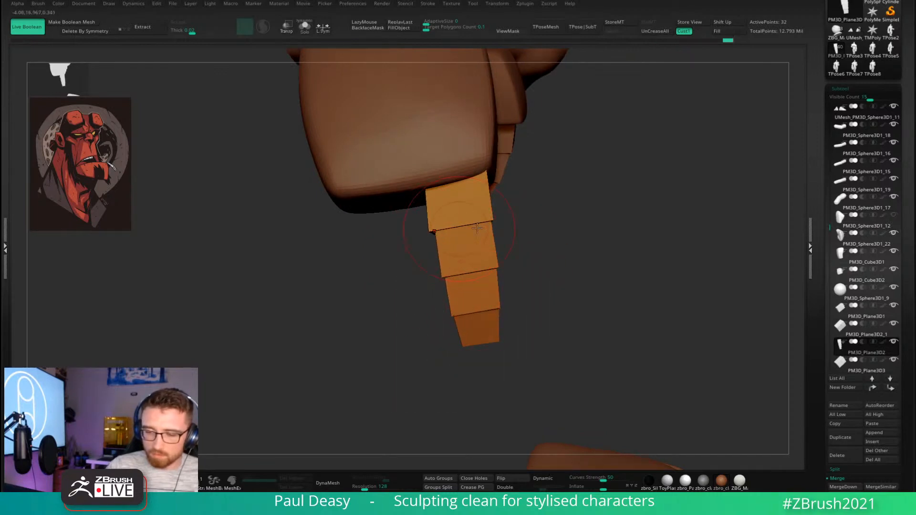
{"action": "mouse_move", "coordinate": [517, 236]}
{"action": "right_mouse_down"}
{"action": "mouse_move", "coordinate": [527, 258]}
{"action": "mouse_move", "coordinate": [519, 240]}
{"action": "right_mouse_up"}
{"action": "left_click_drag", "start_coordinate": [498, 219], "coordinate": [501, 220]}
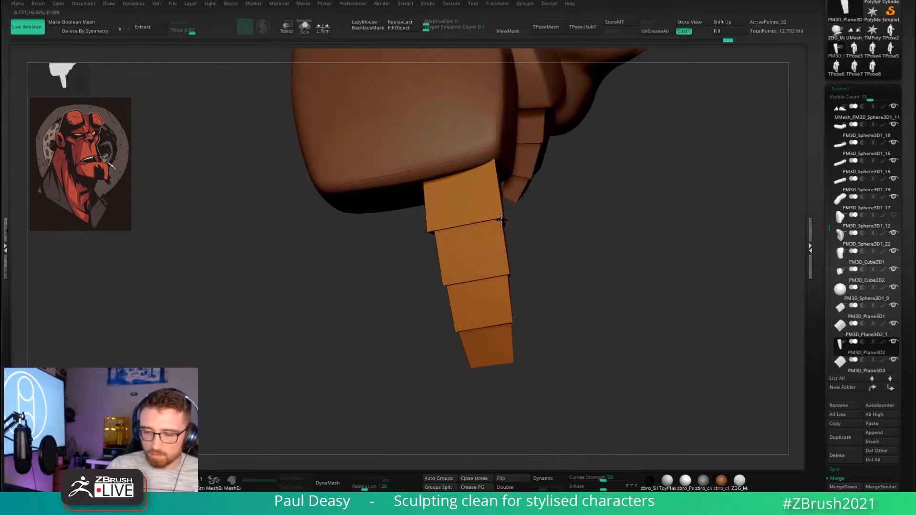
{"action": "right_click_drag", "start_coordinate": [520, 234], "coordinate": [529, 242]}
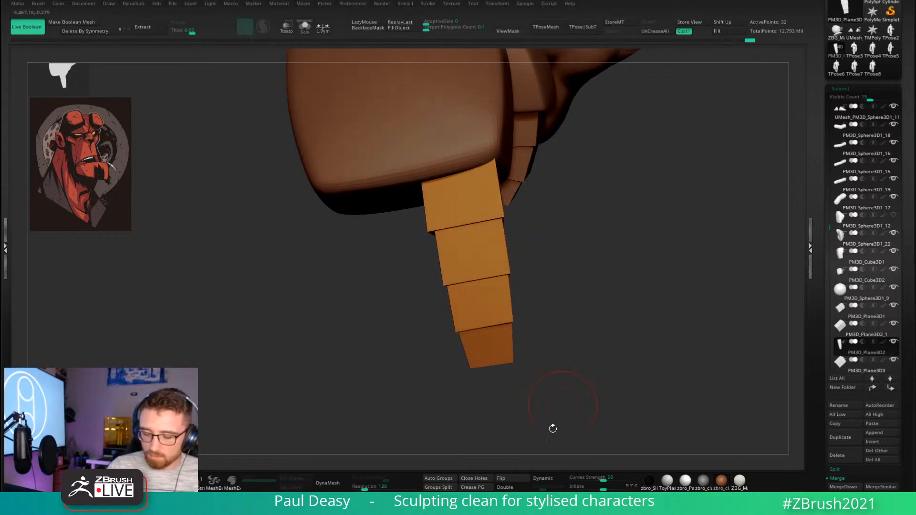
Display the polygroups, mask all but the second finger block, pull its upper edge towards the base block's width, and release the mask.
{"action": "key", "text": "shift+f"}
{"action": "key", "text": "w"}
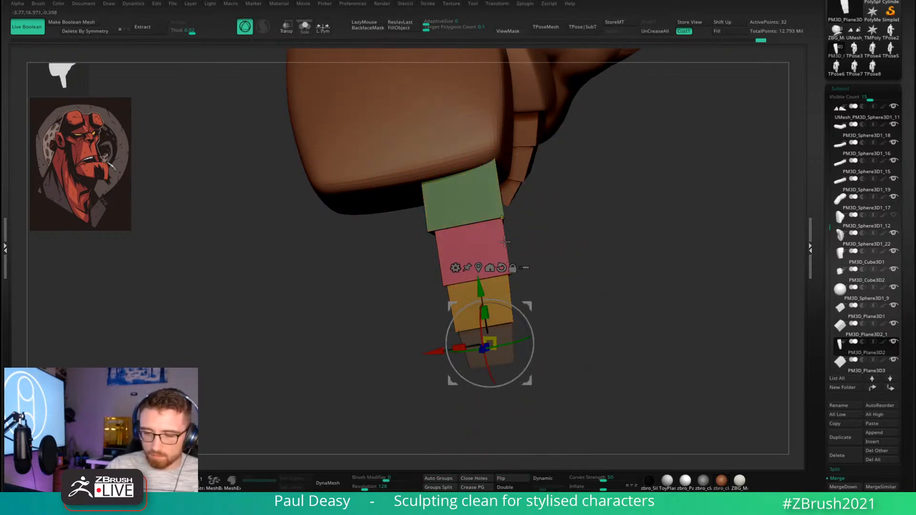
{"action": "left_click", "coordinate": [505, 242], "text": "ctrl"}
{"action": "key", "text": "q"}
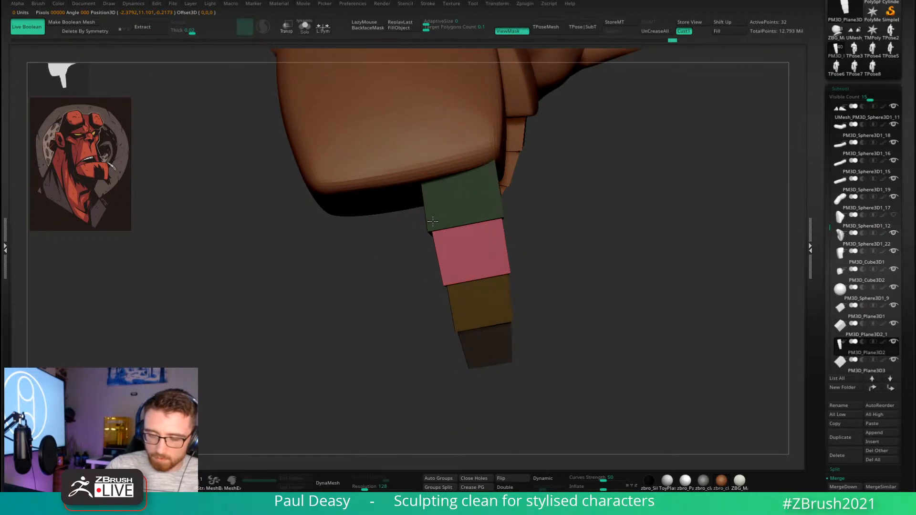
{"action": "right_click_drag", "start_coordinate": [433, 222], "coordinate": [429, 241]}
{"action": "right_click", "coordinate": [399, 274]}
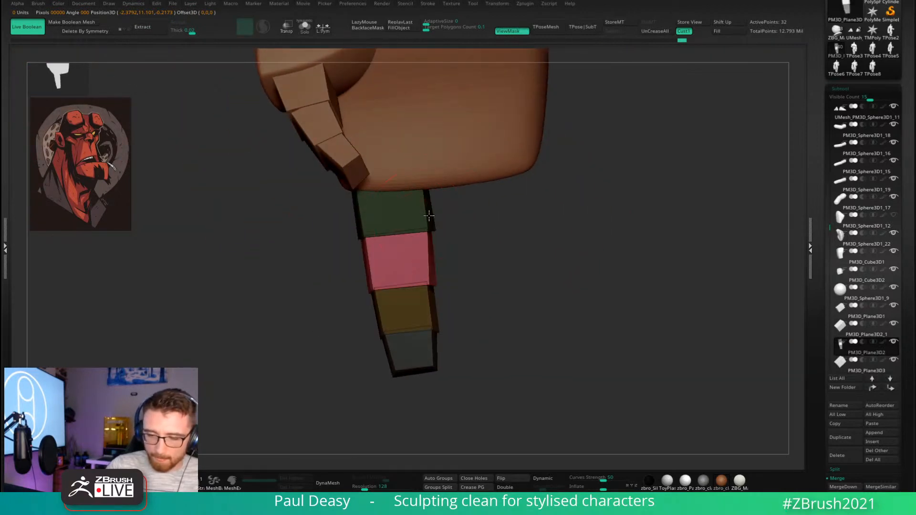
{"action": "right_click_drag", "start_coordinate": [460, 283], "coordinate": [469, 267], "text": "alt"}
{"action": "left_click_drag", "start_coordinate": [479, 265], "coordinate": [487, 281], "text": "ctrl"}
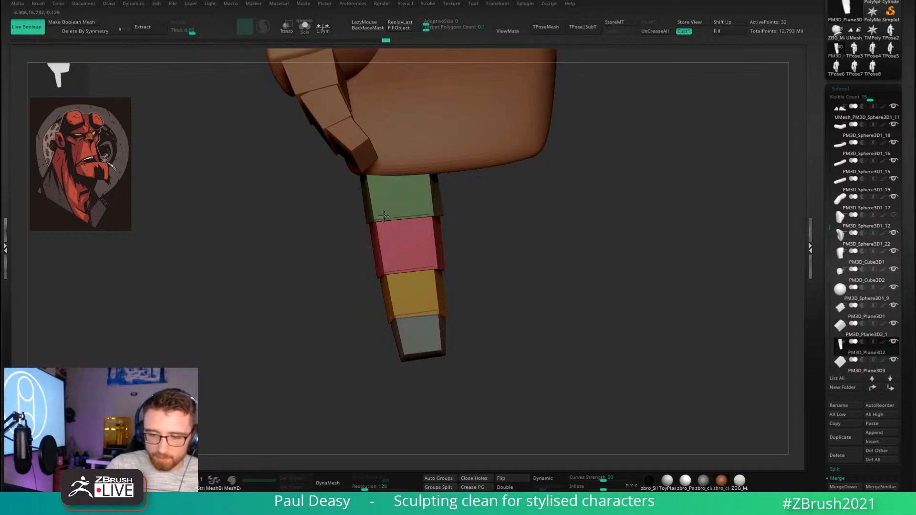
Refine the finger's side profile with the Move brush, smoothing the outline where the second and third blocks meet.
{"action": "mouse_move", "coordinate": [382, 213]}
{"action": "right_mouse_down"}
{"action": "mouse_move", "coordinate": [513, 208]}
{"action": "mouse_move", "coordinate": [461, 203]}
{"action": "right_mouse_up"}
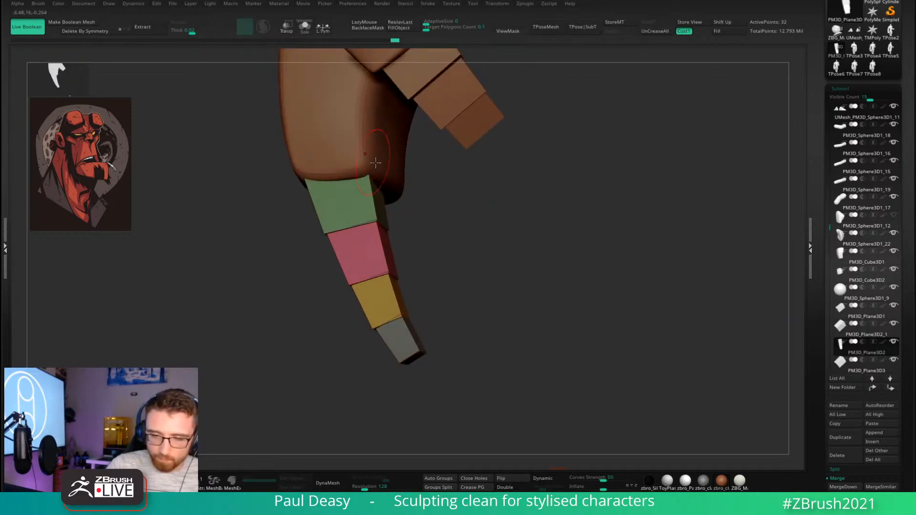
{"action": "right_click_drag", "start_coordinate": [434, 247], "coordinate": [469, 249]}
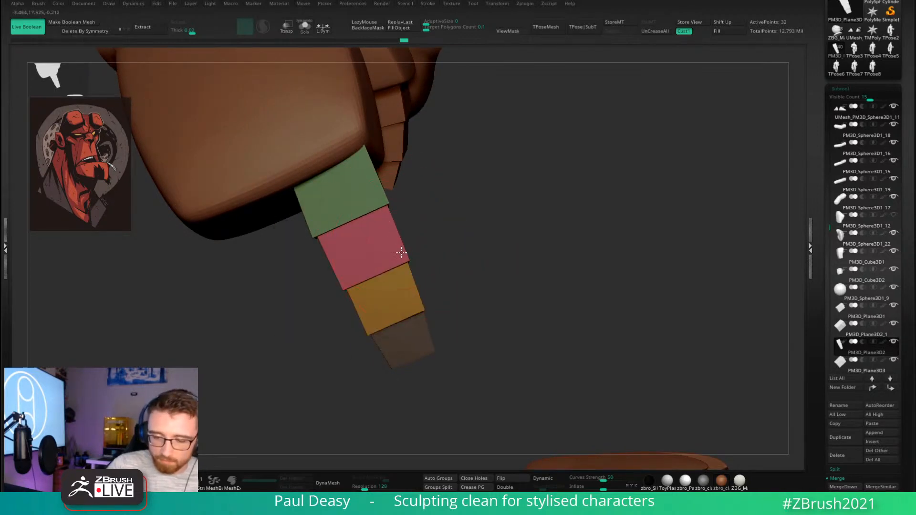
{"action": "right_click_drag", "start_coordinate": [427, 244], "coordinate": [409, 265]}
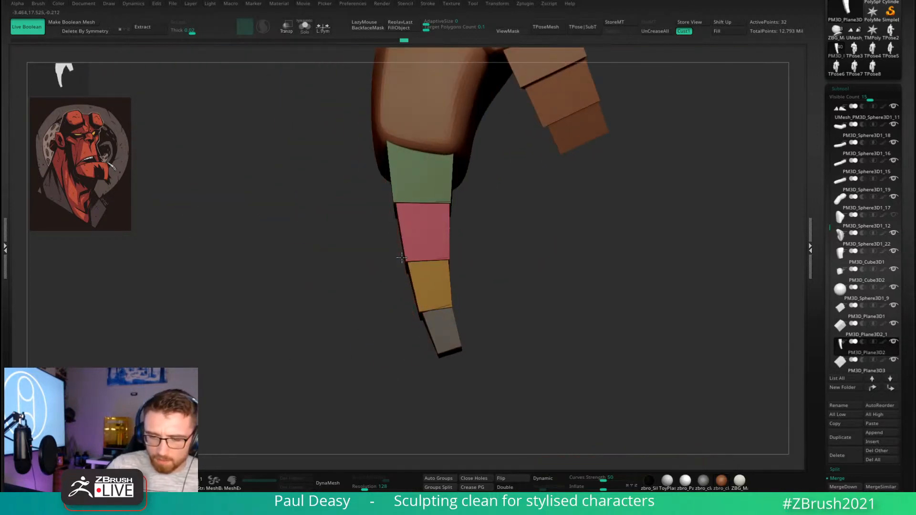
{"action": "left_click_drag", "start_coordinate": [406, 259], "coordinate": [413, 255]}
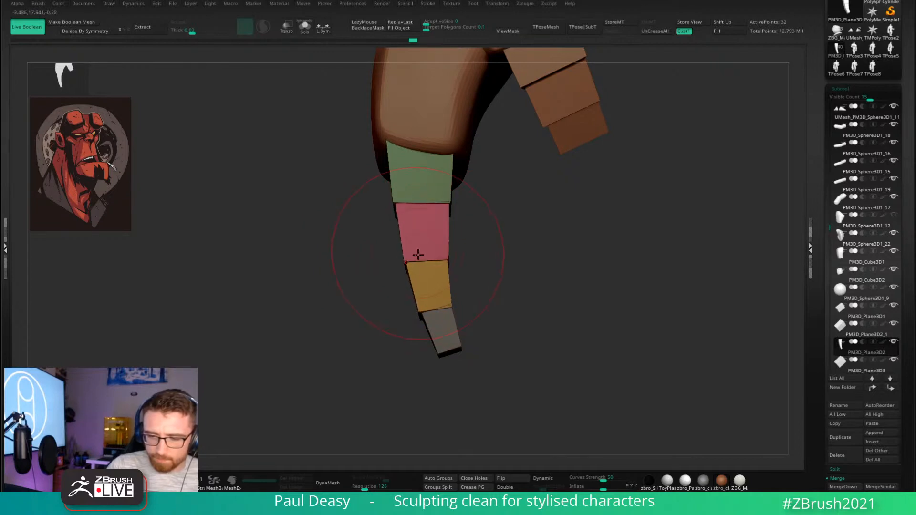
{"action": "right_click_drag", "start_coordinate": [417, 253], "coordinate": [400, 231]}
{"action": "left_click_drag", "start_coordinate": [399, 232], "coordinate": [393, 234]}
{"action": "right_click_drag", "start_coordinate": [408, 259], "coordinate": [466, 245]}
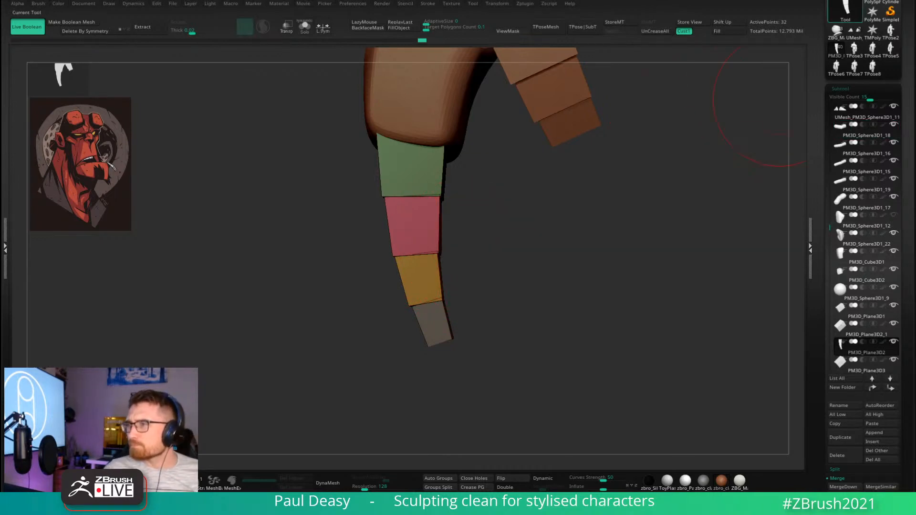
{"action": "mouse_move", "coordinate": [845, 9]}
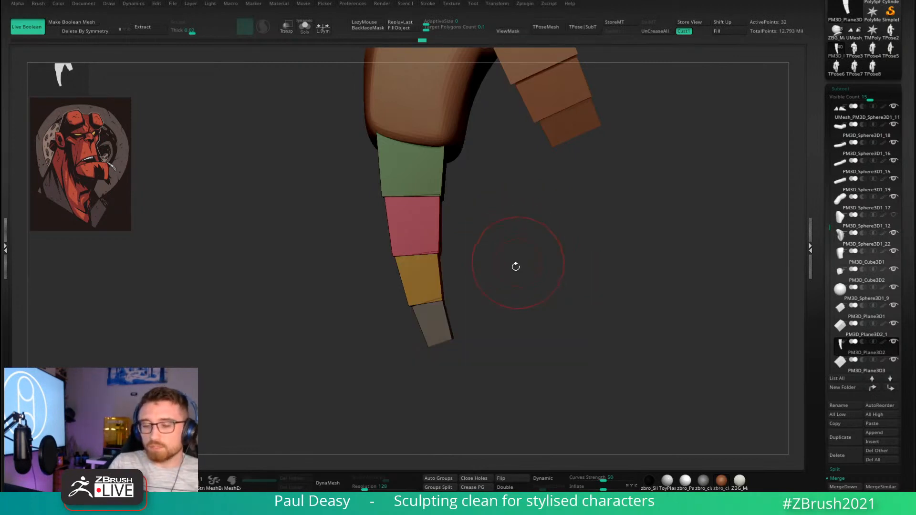
Isolate the finger subtool and insert edge loops near the upper and lower ends of the green base block.
{"action": "mouse_move", "coordinate": [515, 265]}
{"action": "left_mouse_down"}
{"action": "mouse_move", "coordinate": [474, 276]}
{"action": "mouse_move", "coordinate": [496, 266]}
{"action": "mouse_move", "coordinate": [484, 247]}
{"action": "mouse_move", "coordinate": [482, 255]}
{"action": "mouse_move", "coordinate": [489, 237]}
{"action": "left_mouse_up"}
{"action": "key", "text": "shift+f"}
{"action": "left_click_drag", "start_coordinate": [451, 161], "coordinate": [481, 230], "text": "alt"}
{"action": "key", "text": "shift+f"}
{"action": "left_click", "coordinate": [444, 175]}
{"action": "key", "text": "alt+s"}
{"action": "left_click_drag", "start_coordinate": [458, 144], "coordinate": [459, 133]}
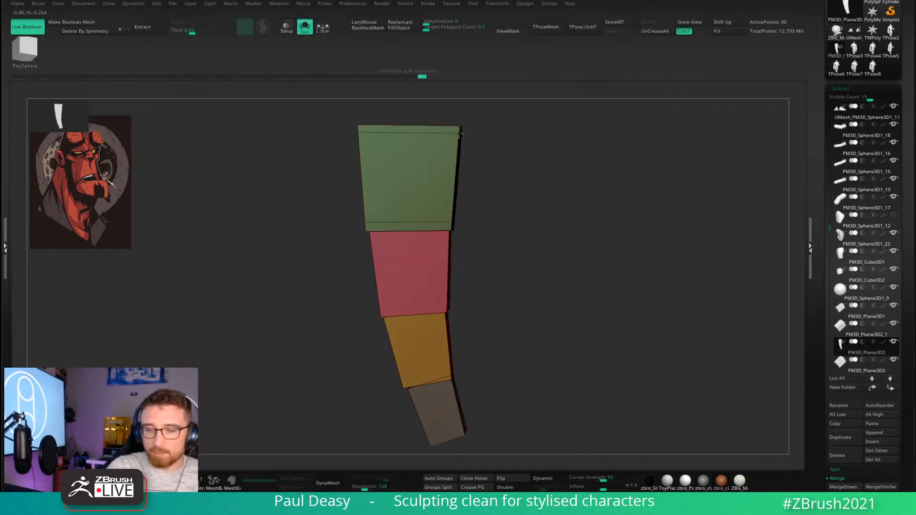
Insert edge loops close to the upper and lower ends of the pink second finger block.
{"action": "left_click_drag", "start_coordinate": [466, 260], "coordinate": [441, 200], "text": "alt"}
{"action": "left_click", "coordinate": [448, 218]}
{"action": "left_click", "coordinate": [448, 244]}
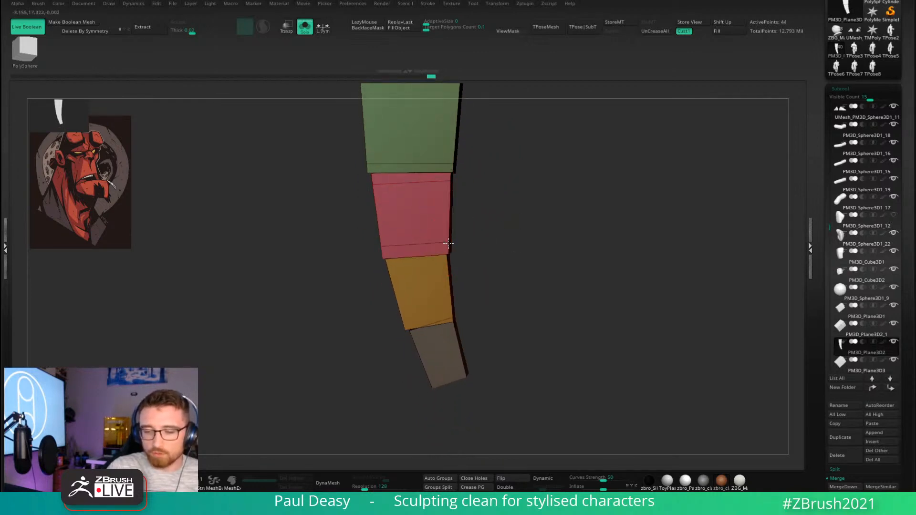
{"action": "left_click_drag", "start_coordinate": [461, 268], "coordinate": [466, 219], "text": "alt"}
{"action": "key", "text": "ctrl+z"}
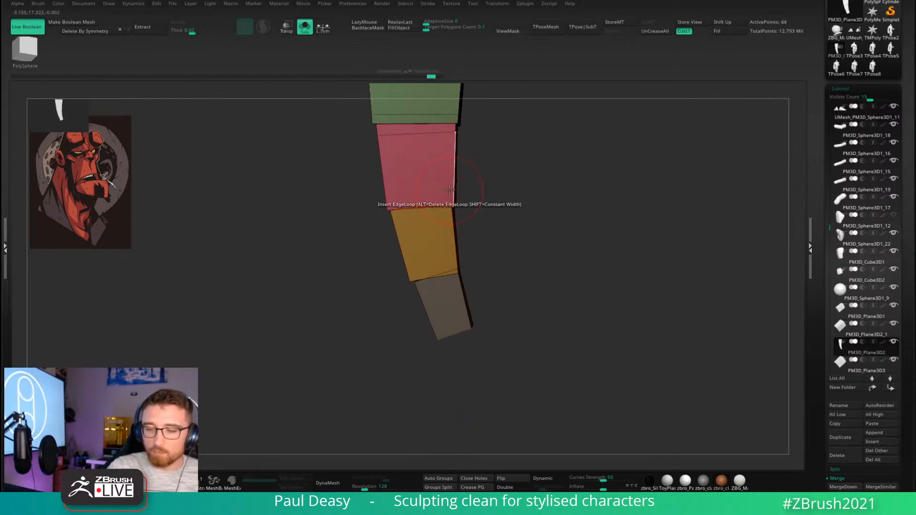
{"action": "left_click", "coordinate": [452, 195]}
{"action": "right_click_drag", "start_coordinate": [448, 218], "coordinate": [452, 226]}
Insert edge loops near both ends of the yellow third block and of the grey fingertip block.
{"action": "left_click", "coordinate": [452, 214]}
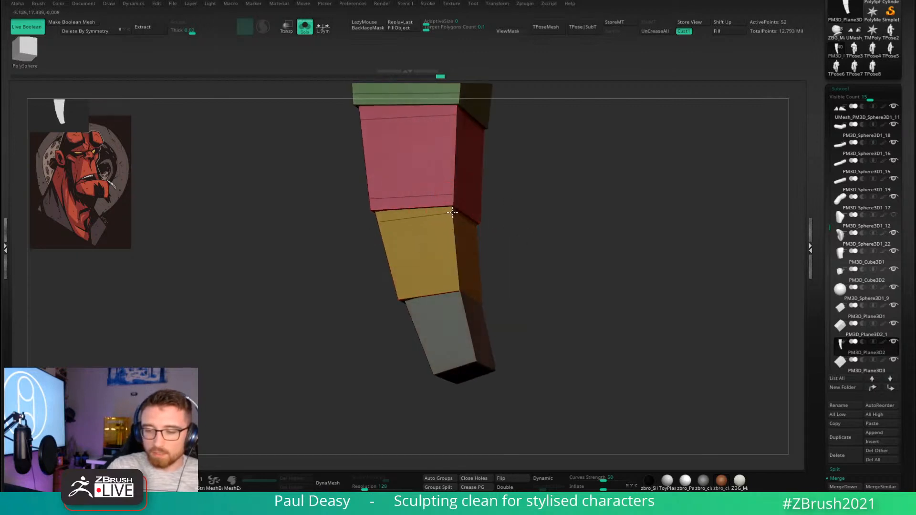
{"action": "left_click", "coordinate": [459, 280], "text": "alt"}
{"action": "right_click_drag", "start_coordinate": [482, 270], "coordinate": [510, 265]}
{"action": "left_click", "coordinate": [458, 283]}
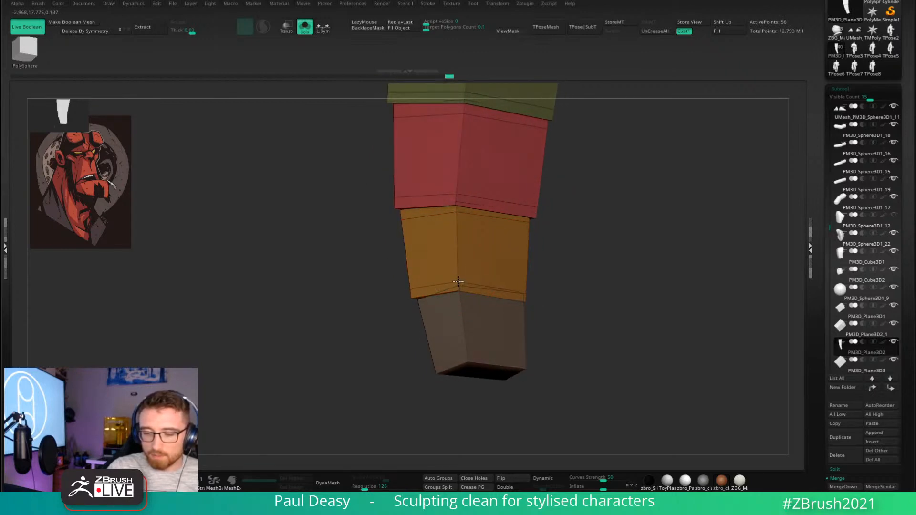
{"action": "mouse_move", "coordinate": [458, 281]}
{"action": "right_mouse_down", "text": "alt"}
{"action": "mouse_move", "coordinate": [458, 264]}
{"action": "mouse_move", "coordinate": [461, 289]}
{"action": "right_mouse_up", "text": "alt"}
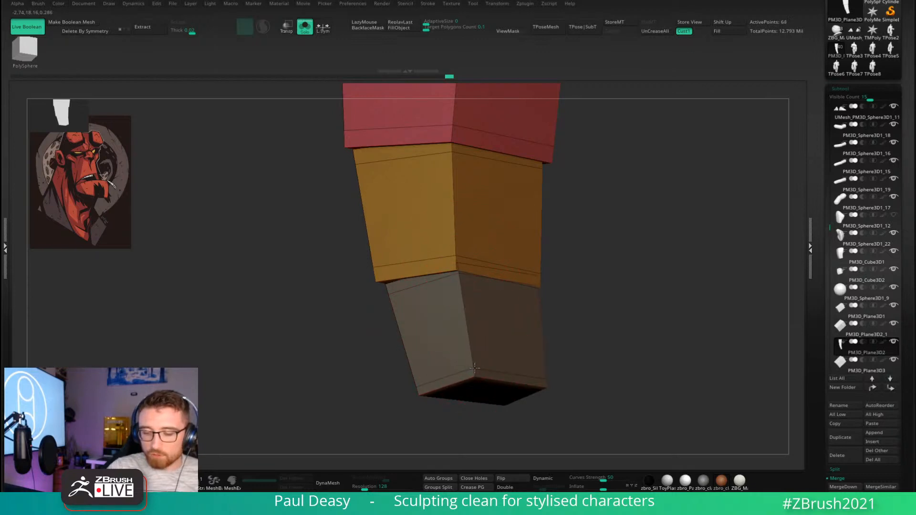
{"action": "right_click_drag", "start_coordinate": [598, 346], "coordinate": [620, 345]}
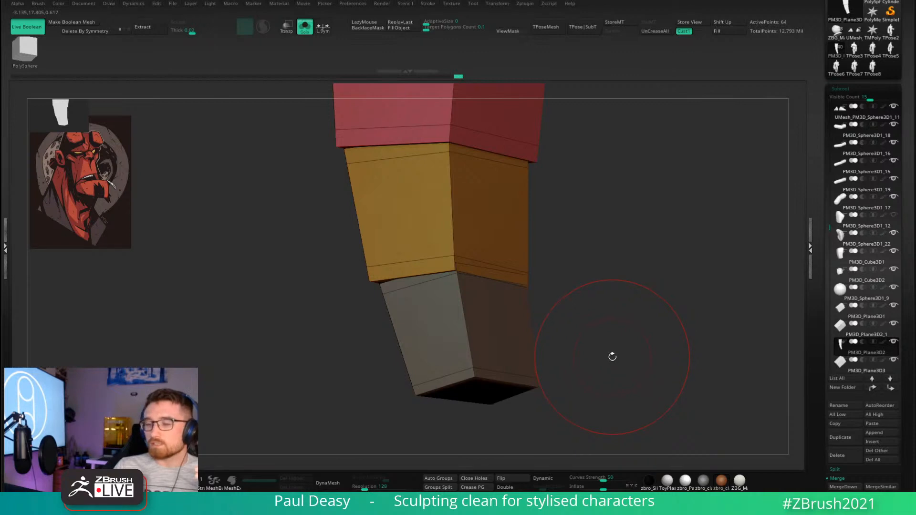
{"action": "left_click_drag", "start_coordinate": [613, 356], "coordinate": [630, 346]}
Insert lengthwise edge loops close to both side edges of the grey fingertip and yellow third blocks.
{"action": "left_click", "coordinate": [442, 277]}
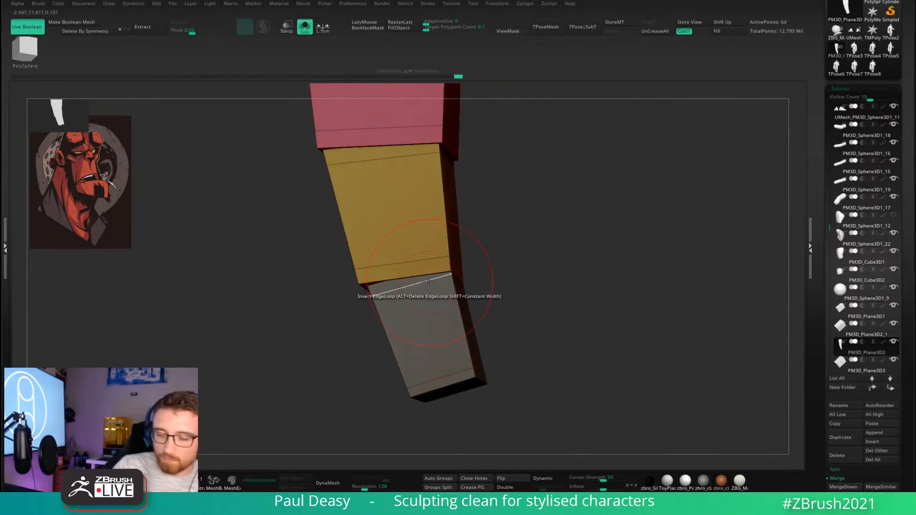
{"action": "left_click", "coordinate": [380, 294]}
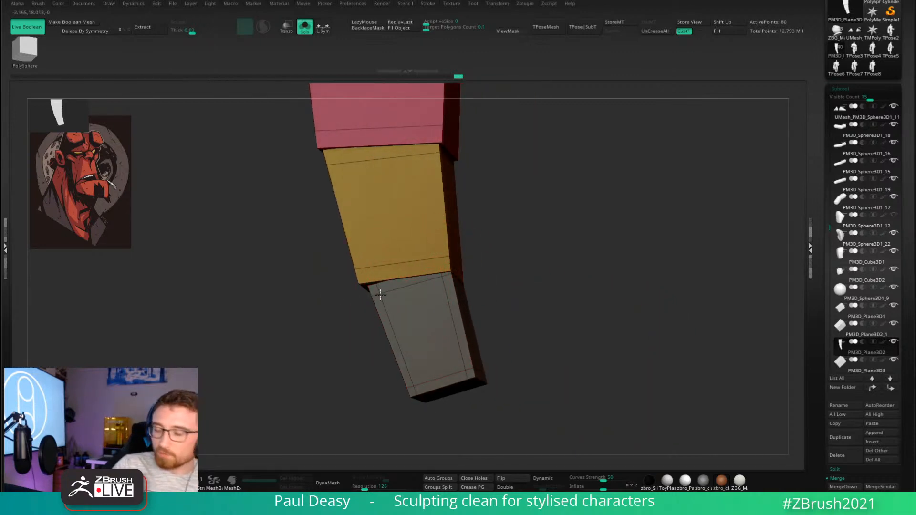
{"action": "left_click", "coordinate": [434, 258]}
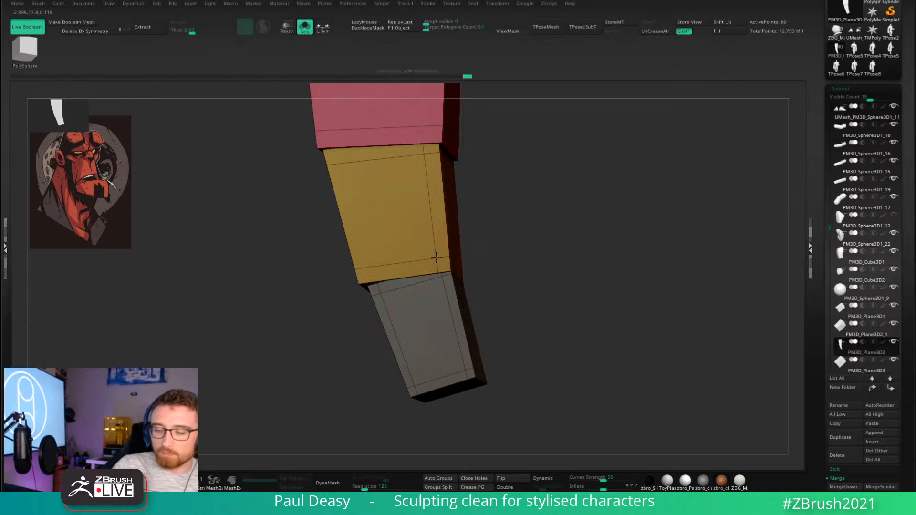
{"action": "left_click", "coordinate": [368, 266]}
Insert lengthwise edge loops close to both side edges of the pink second block and the green base block.
{"action": "left_click_drag", "start_coordinate": [497, 205], "coordinate": [509, 326], "text": "alt"}
{"action": "left_click", "coordinate": [439, 249]}
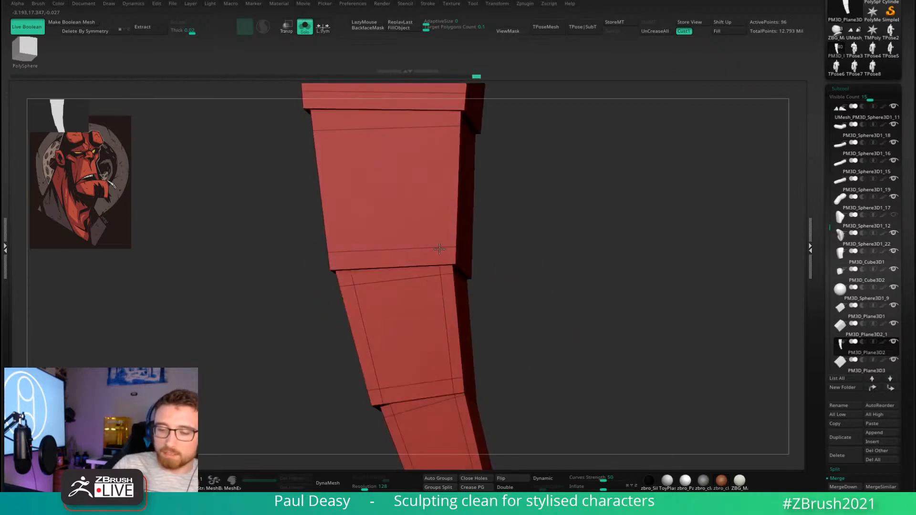
{"action": "left_click", "coordinate": [442, 249]}
{"action": "right_click_drag", "start_coordinate": [442, 249], "coordinate": [402, 254]}
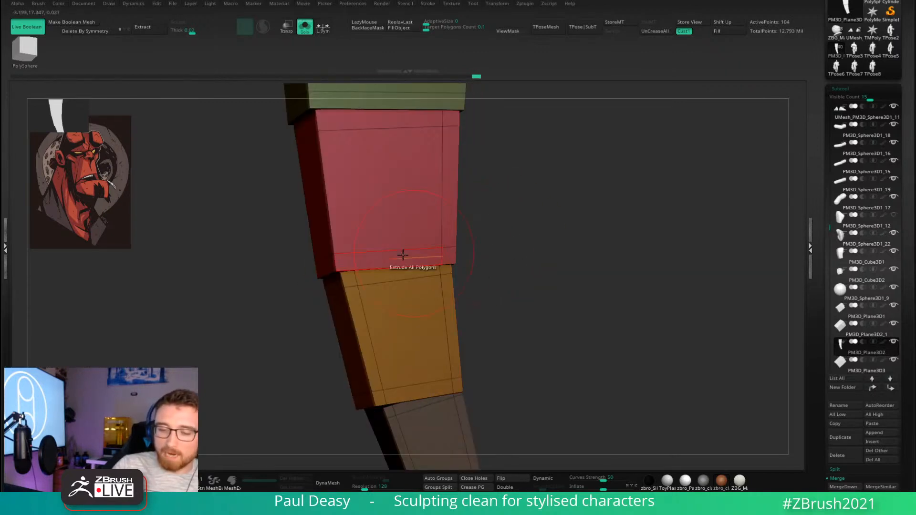
{"action": "right_click_drag", "start_coordinate": [346, 253], "coordinate": [501, 382]}
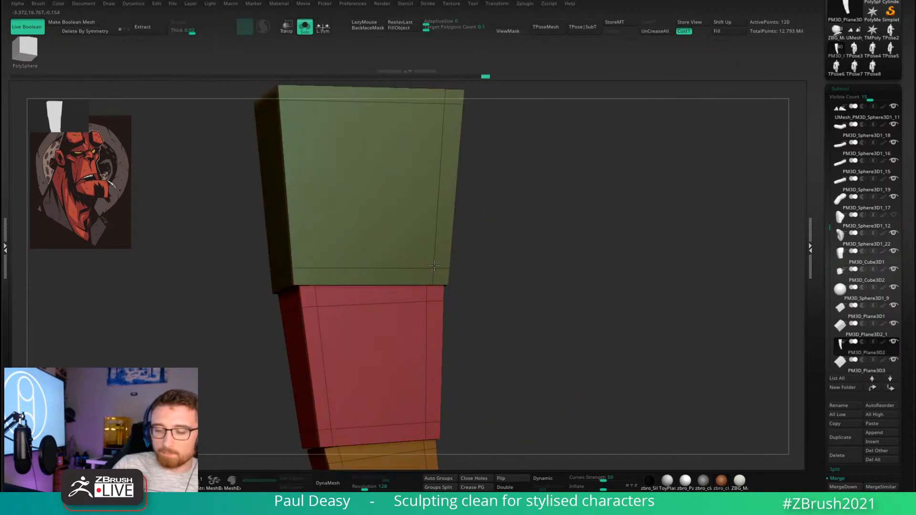
{"action": "left_click", "coordinate": [307, 268]}
{"action": "left_click_drag", "start_coordinate": [531, 264], "coordinate": [549, 275]}
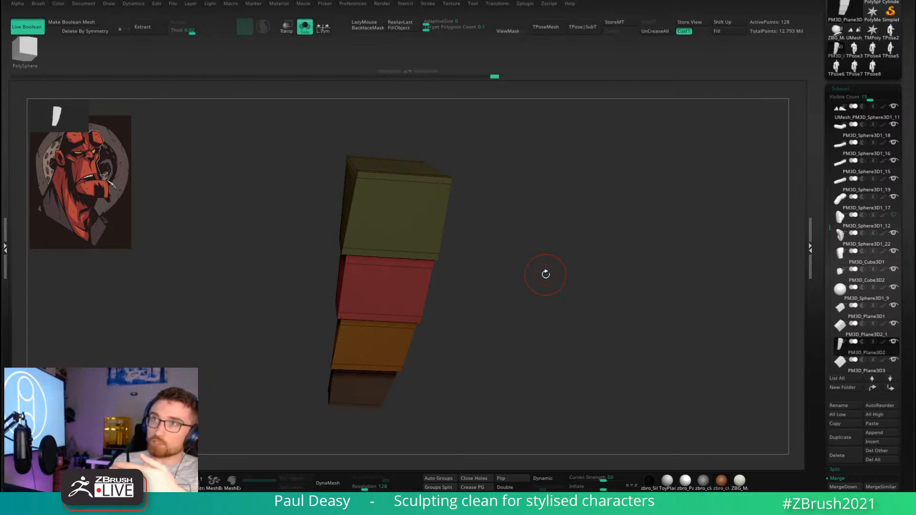
{"action": "left_click_drag", "start_coordinate": [505, 254], "coordinate": [526, 248]}
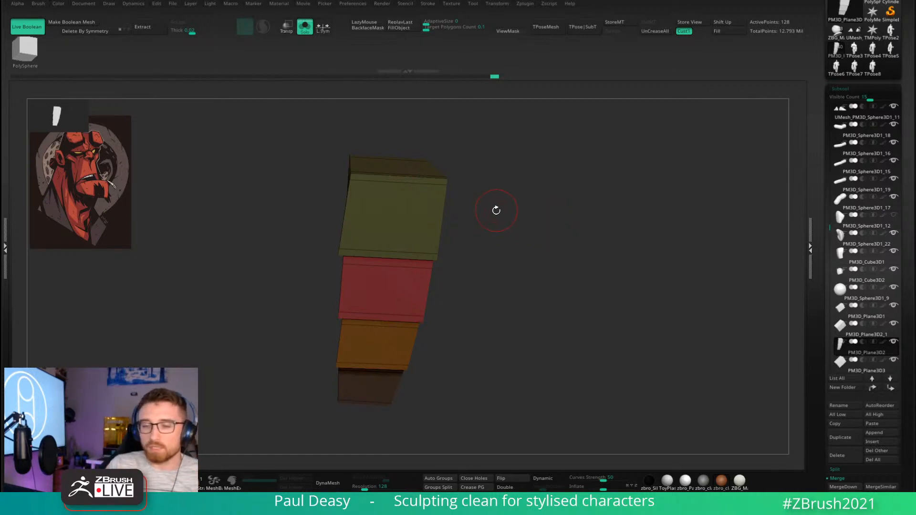
{"action": "key", "text": "space"}
{"action": "left_click", "coordinate": [376, 181]}
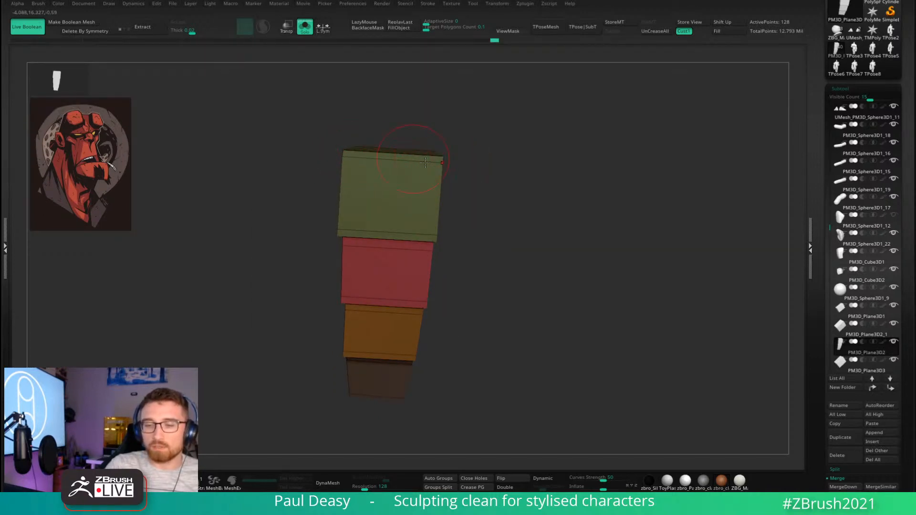
Insert single lengthwise edge loops close to both side edges on the adjacent face of the yellow third block.
{"action": "mouse_move", "coordinate": [470, 184]}
{"action": "left_mouse_down"}
{"action": "mouse_move", "coordinate": [471, 224]}
{"action": "mouse_move", "coordinate": [474, 201]}
{"action": "left_mouse_up"}
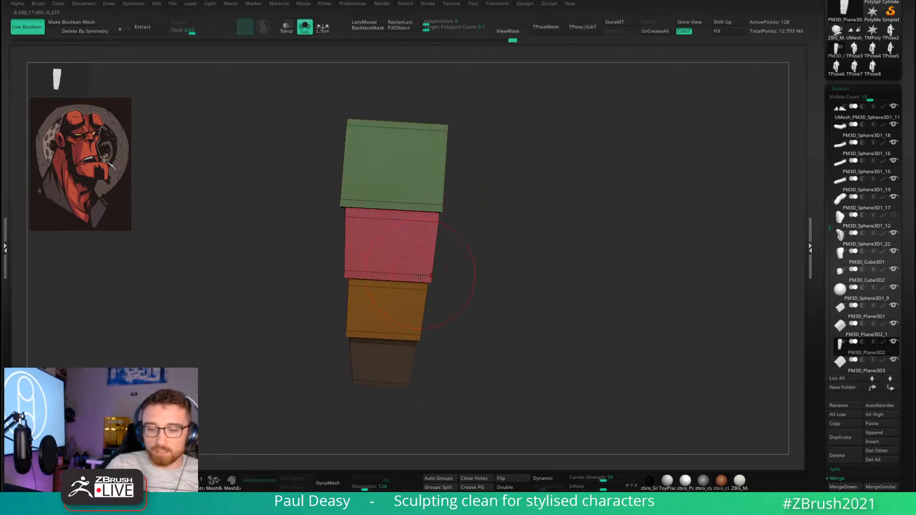
{"action": "left_click_drag", "start_coordinate": [452, 272], "coordinate": [451, 262]}
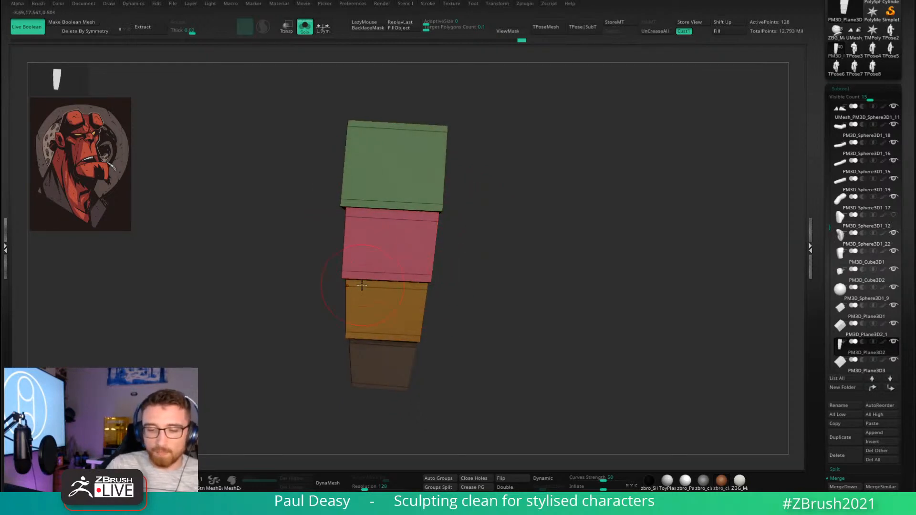
{"action": "left_click", "coordinate": [360, 333]}
{"action": "left_click_drag", "start_coordinate": [472, 322], "coordinate": [502, 270], "text": "alt"}
{"action": "mouse_move", "coordinate": [431, 281]}
{"action": "right_mouse_down", "text": "ctrl"}
{"action": "mouse_move", "coordinate": [422, 298]}
{"action": "mouse_move", "coordinate": [403, 299]}
{"action": "right_mouse_up", "text": "ctrl"}
{"action": "key", "text": "space"}
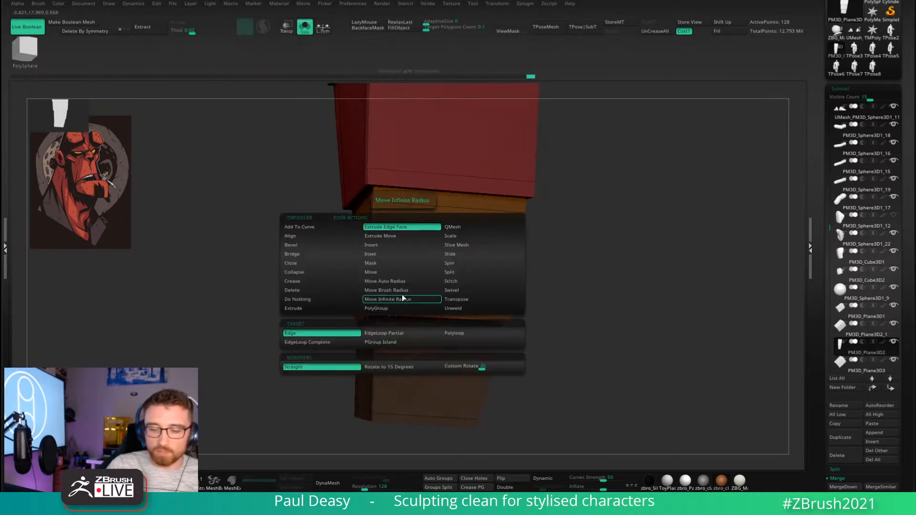
{"action": "left_click", "coordinate": [393, 244]}
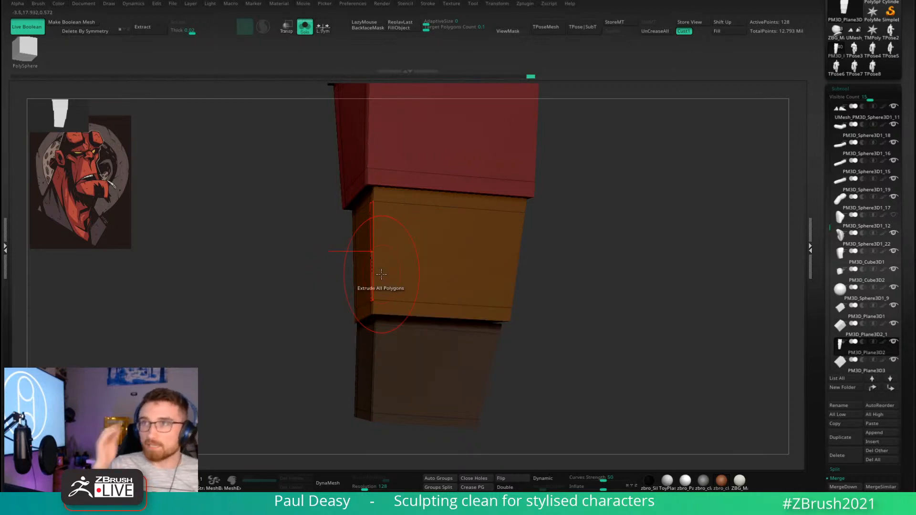
{"action": "right_click_drag", "start_coordinate": [381, 273], "coordinate": [442, 302]}
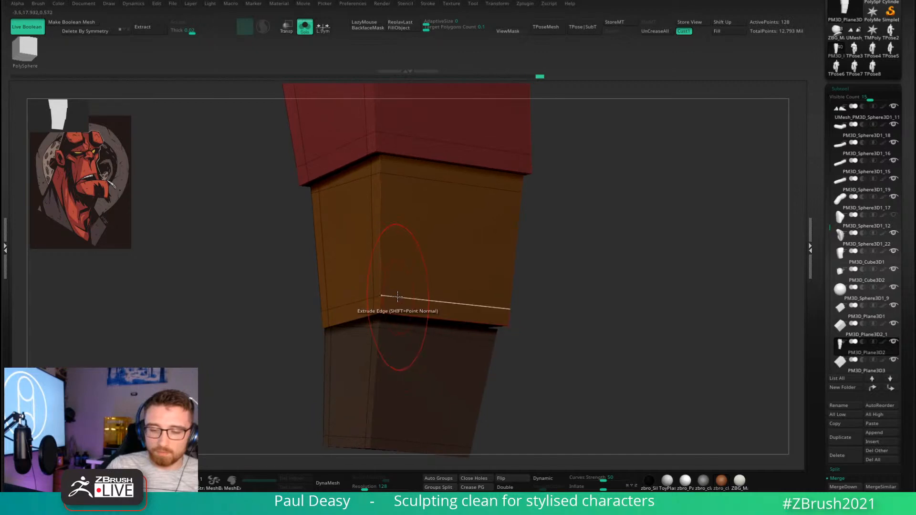
{"action": "key", "text": "space"}
{"action": "left_click", "coordinate": [386, 247]}
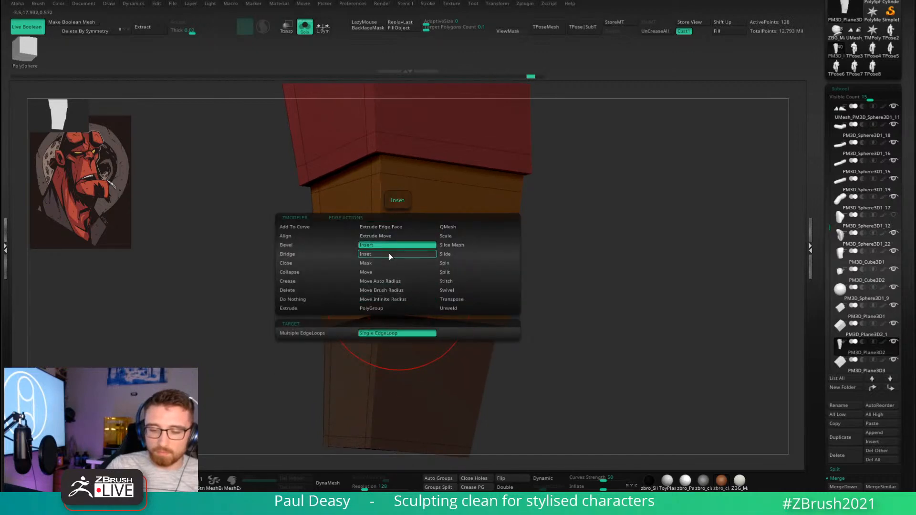
{"action": "left_click", "coordinate": [400, 296]}
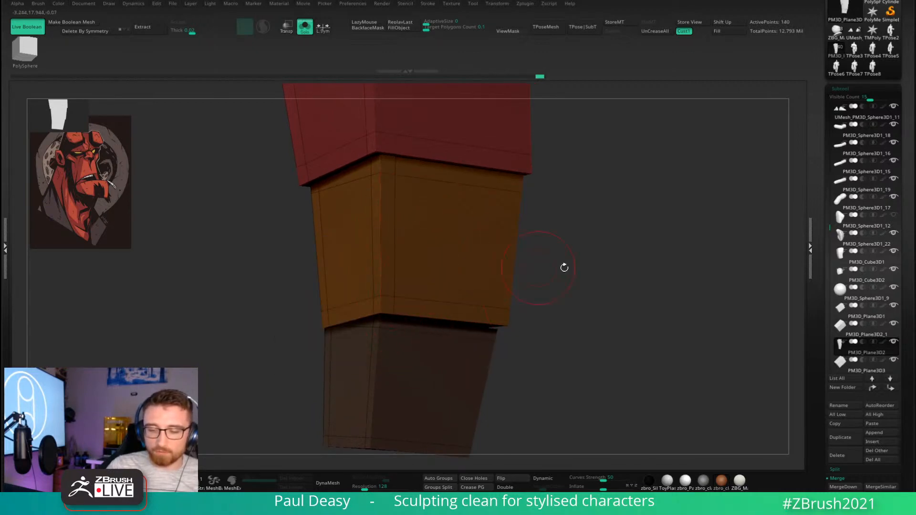
{"action": "right_click_drag", "start_coordinate": [562, 265], "coordinate": [552, 306]}
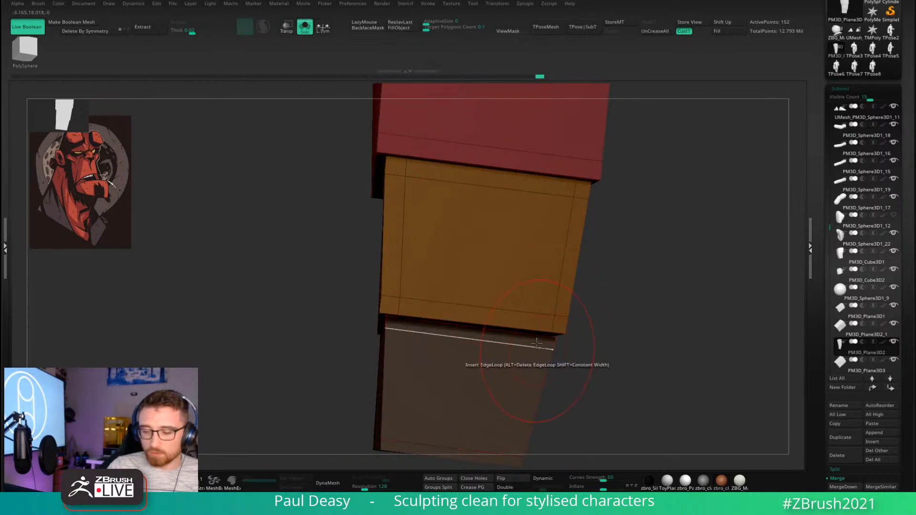
Insert lengthwise edge loops close to both side edges on the same face of the grey fingertip block.
{"action": "right_click_drag", "start_coordinate": [537, 349], "coordinate": [528, 260]}
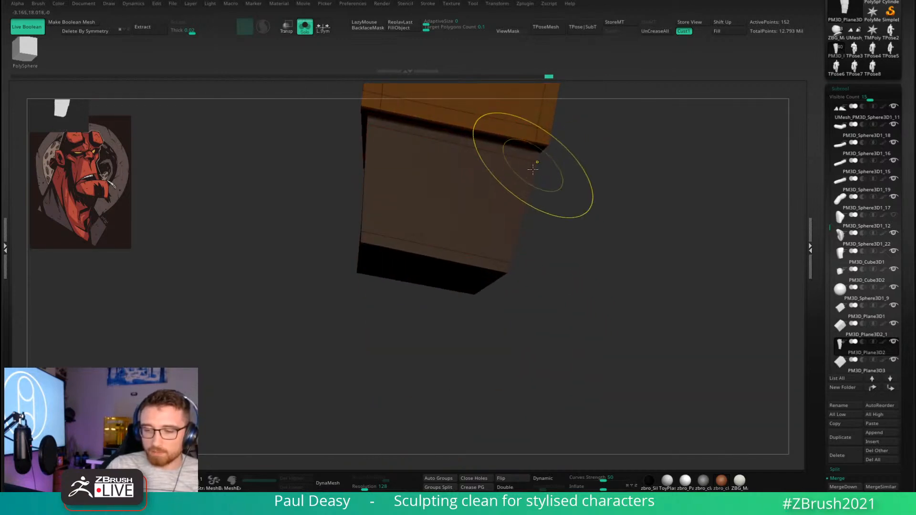
{"action": "right_click_drag", "start_coordinate": [532, 166], "coordinate": [511, 173]}
{"action": "left_click_drag", "start_coordinate": [478, 256], "coordinate": [490, 259]}
{"action": "left_click_drag", "start_coordinate": [373, 233], "coordinate": [368, 234]}
Insert lengthwise edge loops close to both side edges on the same face of the pink second and green base blocks.
{"action": "right_click_drag", "start_coordinate": [421, 217], "coordinate": [577, 377], "text": "alt"}
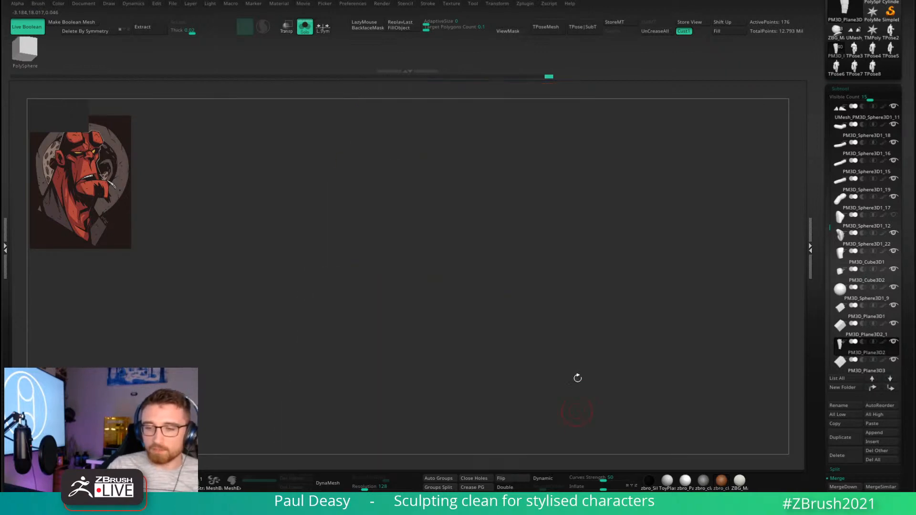
{"action": "right_click_drag", "start_coordinate": [585, 314], "coordinate": [598, 236], "text": "alt"}
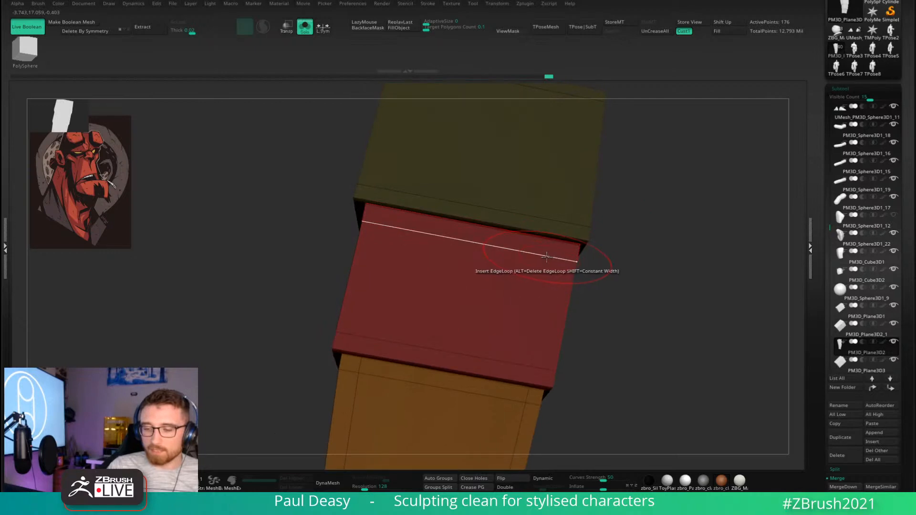
{"action": "left_click_drag", "start_coordinate": [549, 258], "coordinate": [563, 261]}
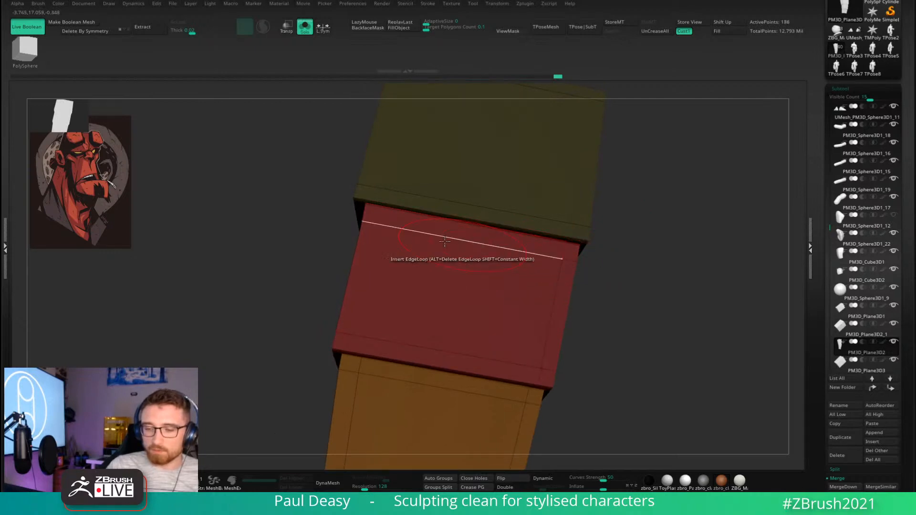
{"action": "left_click", "coordinate": [375, 227]}
{"action": "right_click_drag", "start_coordinate": [402, 128], "coordinate": [418, 249], "text": "alt"}
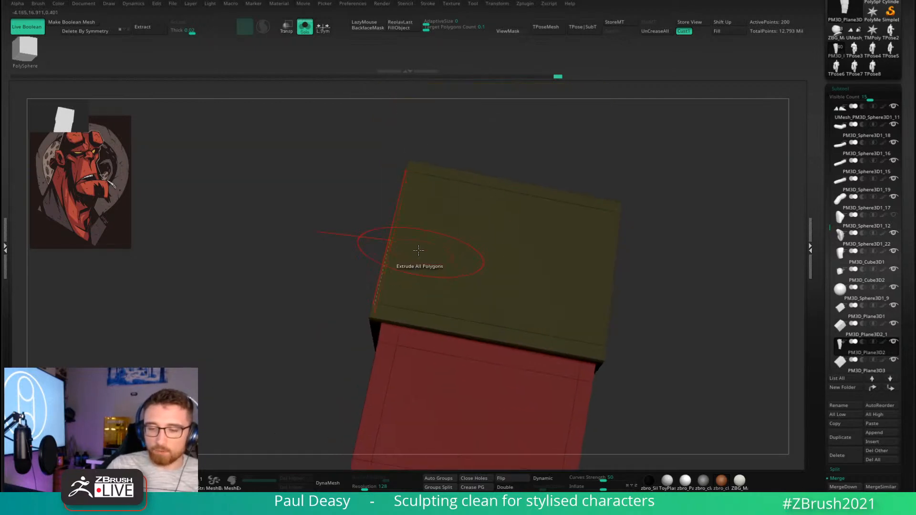
{"action": "left_click", "coordinate": [390, 305]}
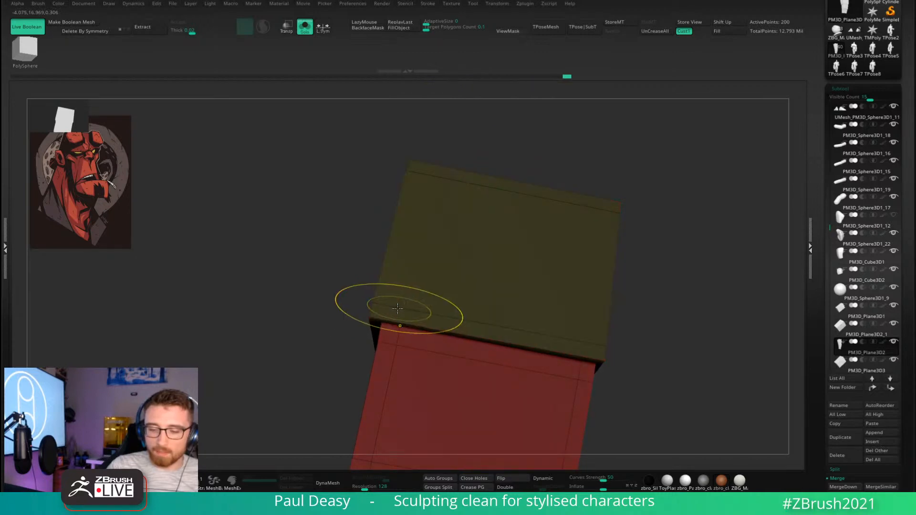
{"action": "left_click", "coordinate": [392, 305]}
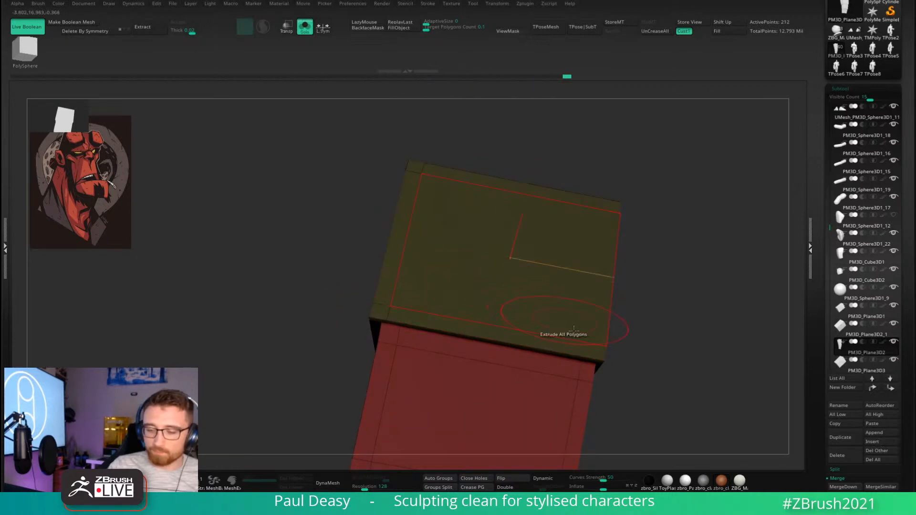
{"action": "left_click", "coordinate": [588, 341]}
Insert a crosswise edge loop through the middle of each of the four finger blocks.
{"action": "left_click_drag", "start_coordinate": [668, 334], "coordinate": [658, 265]}
{"action": "left_click", "coordinate": [577, 262]}
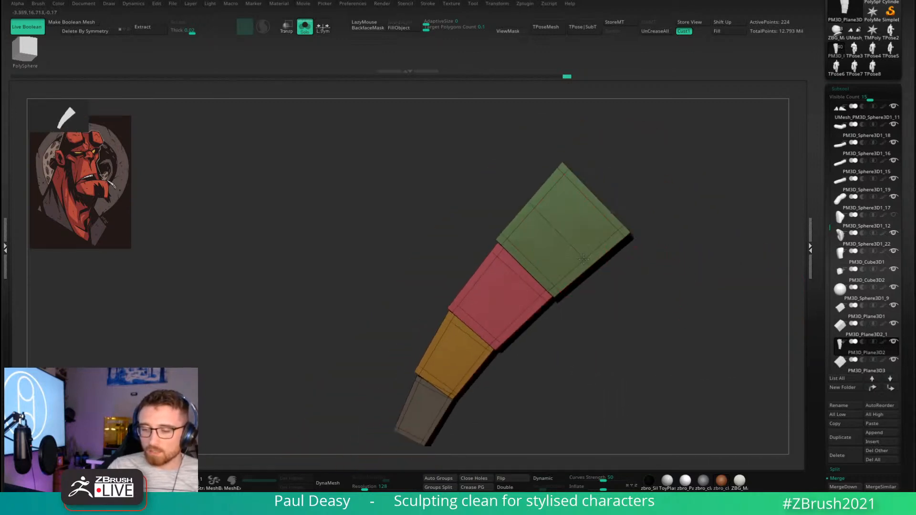
{"action": "left_click", "coordinate": [513, 319]}
{"action": "left_click_drag", "start_coordinate": [542, 335], "coordinate": [570, 299], "text": "alt"}
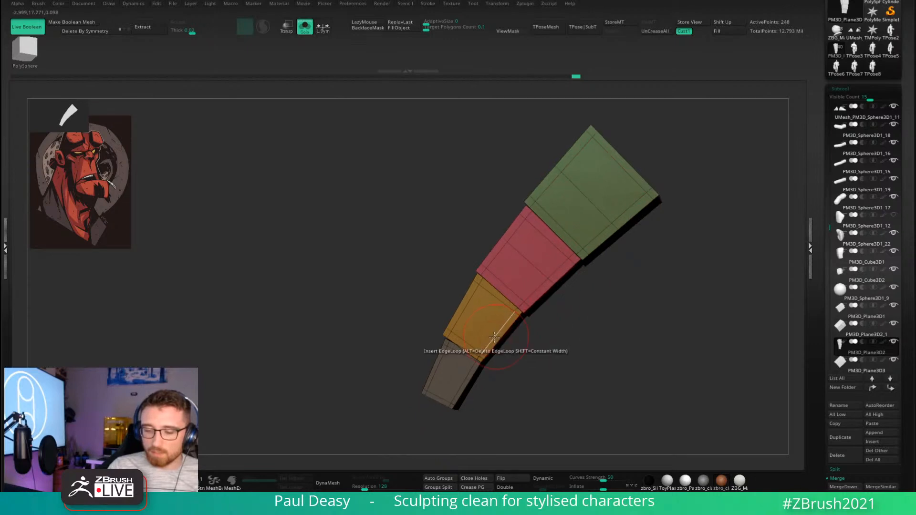
{"action": "left_click", "coordinate": [496, 341]}
{"action": "left_click", "coordinate": [461, 385]}
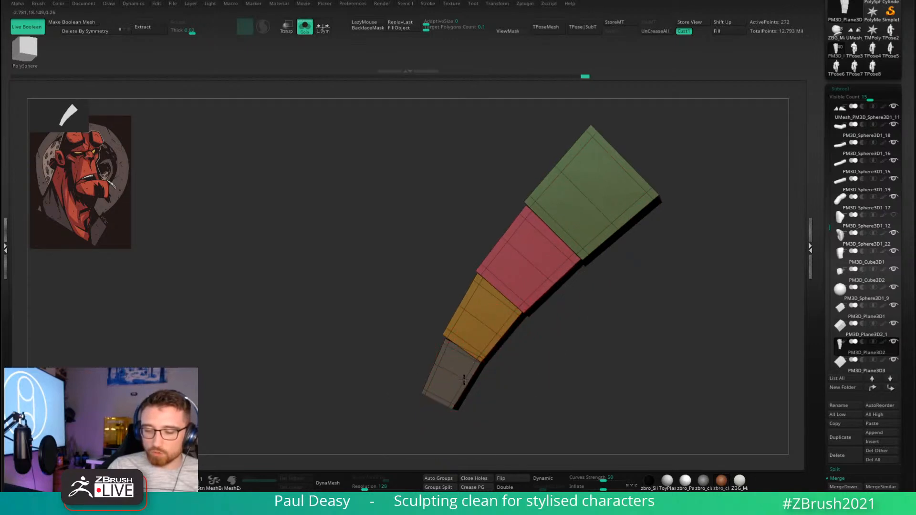
Insert a lengthwise edge loop down the centre of each of the four finger blocks.
{"action": "left_click_drag", "start_coordinate": [473, 381], "coordinate": [488, 351], "text": "alt"}
{"action": "left_click", "coordinate": [461, 352]}
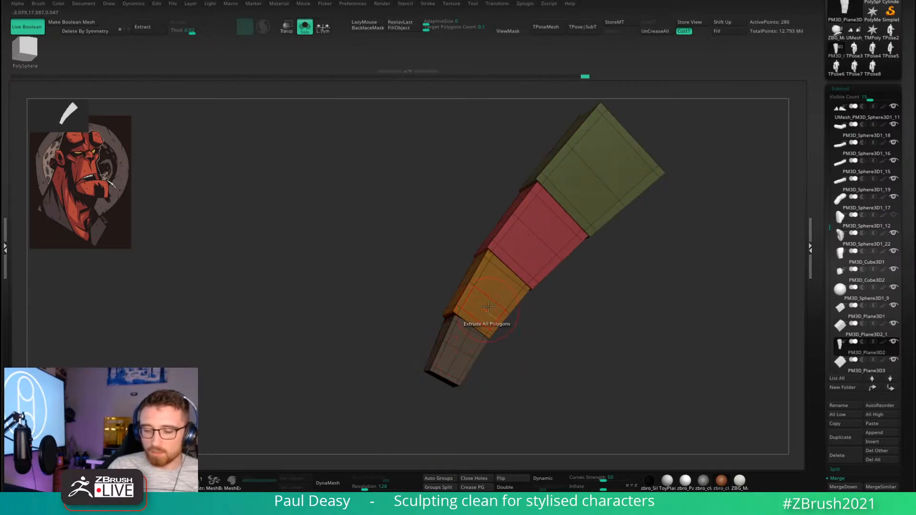
{"action": "left_click", "coordinate": [536, 238]}
{"action": "left_click", "coordinate": [596, 185]}
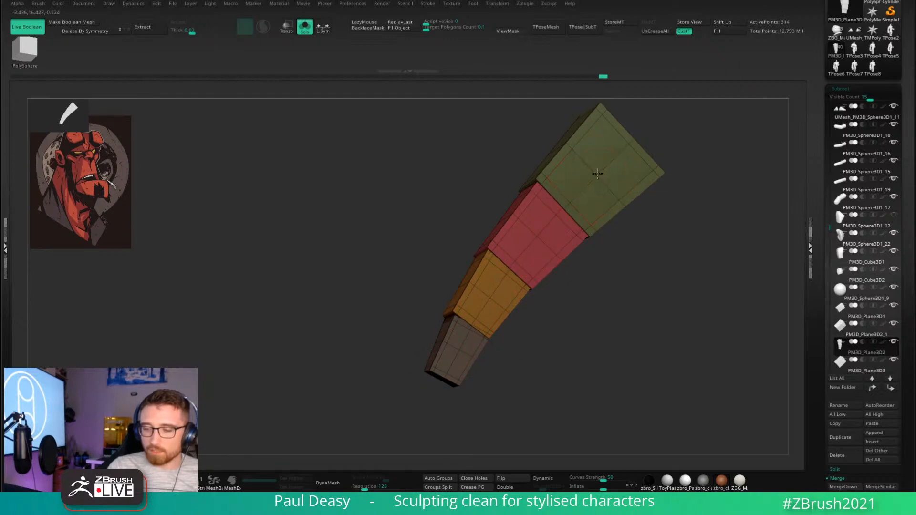
Turn on the dynamic subdivision preview for the finger, hide its polyframe and leave Solo mode to show the whole hand.
{"action": "left_click_drag", "start_coordinate": [659, 237], "coordinate": [625, 282], "text": "alt"}
{"action": "key", "text": "d"}
{"action": "key", "text": "shift+f"}
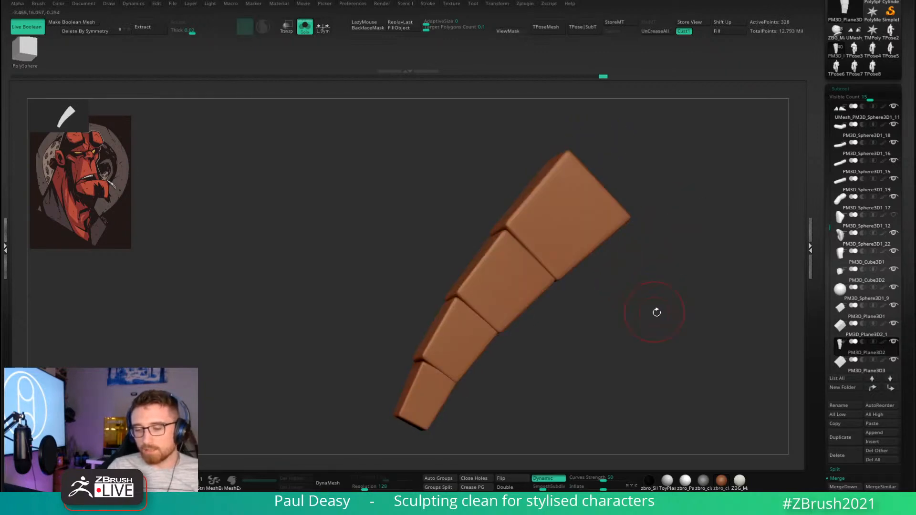
{"action": "key", "text": "shift+s"}
{"action": "mouse_move", "coordinate": [656, 311]}
{"action": "right_mouse_down", "text": "ctrl"}
{"action": "mouse_move", "coordinate": [628, 306]}
{"action": "mouse_move", "coordinate": [507, 334]}
{"action": "mouse_move", "coordinate": [560, 339]}
{"action": "right_mouse_up", "text": "ctrl"}
Adjust the side edge of the grey fingertip block with a resized Move brush, with the polyframe shown.
{"action": "key", "text": "b"}
{"action": "key", "text": "m"}
{"action": "key", "text": "v"}
{"action": "key", "text": "space"}
{"action": "left_click_drag", "start_coordinate": [559, 331], "coordinate": [557, 330]}
{"action": "mouse_move", "coordinate": [584, 346]}
{"action": "right_mouse_down"}
{"action": "mouse_move", "coordinate": [553, 320]}
{"action": "mouse_move", "coordinate": [562, 313]}
{"action": "right_mouse_up"}
{"action": "key", "text": "shift+f"}
{"action": "key", "text": "space"}
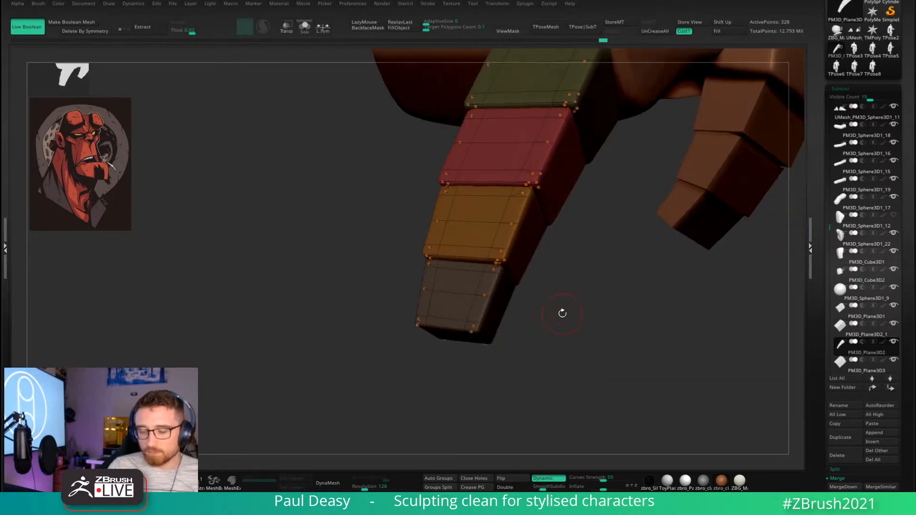
{"action": "key", "text": "space"}
{"action": "left_click_drag", "start_coordinate": [557, 311], "coordinate": [565, 309]}
{"action": "right_click_drag", "start_coordinate": [564, 309], "coordinate": [559, 309]}
{"action": "key", "text": "space"}
{"action": "left_click_drag", "start_coordinate": [495, 299], "coordinate": [502, 299]}
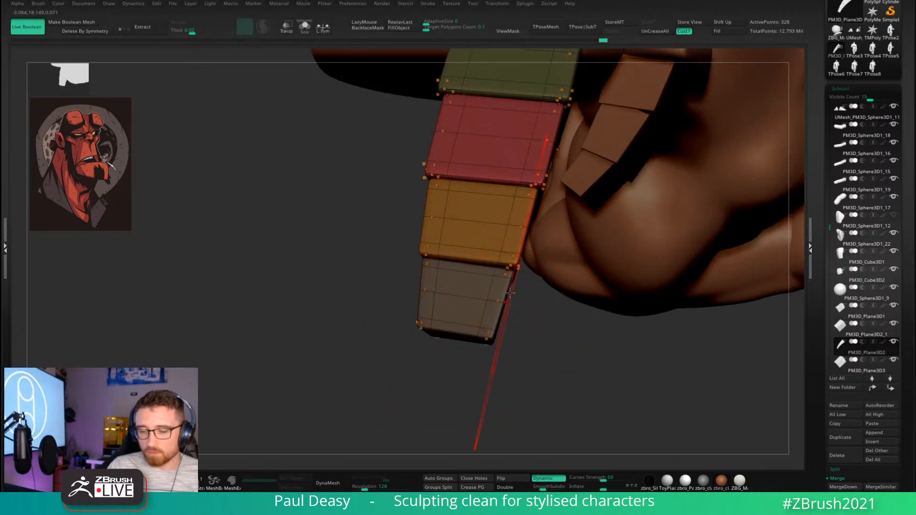
Insert a centred lengthwise edge loop on the adjacent face of each of the four finger blocks.
{"action": "mouse_move", "coordinate": [522, 320]}
{"action": "right_mouse_down"}
{"action": "mouse_move", "coordinate": [519, 350]}
{"action": "mouse_move", "coordinate": [548, 262]}
{"action": "right_mouse_up"}
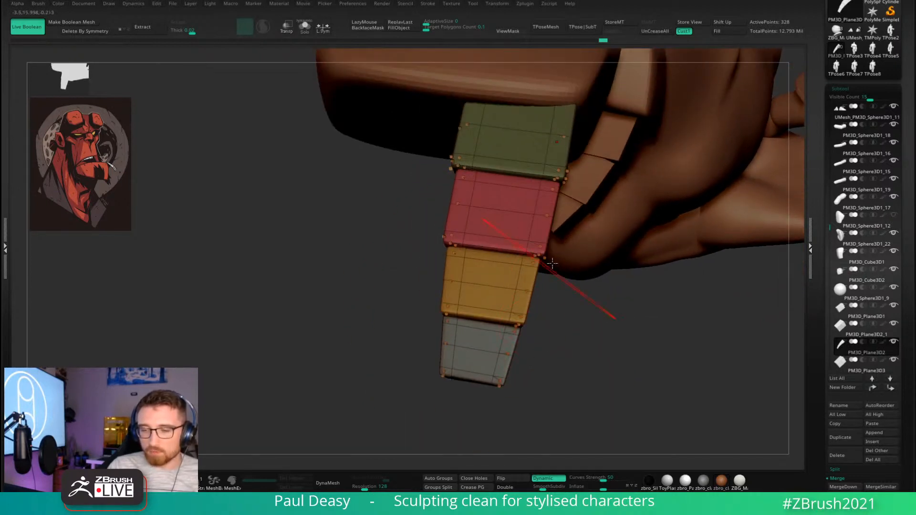
{"action": "left_click", "coordinate": [516, 150]}
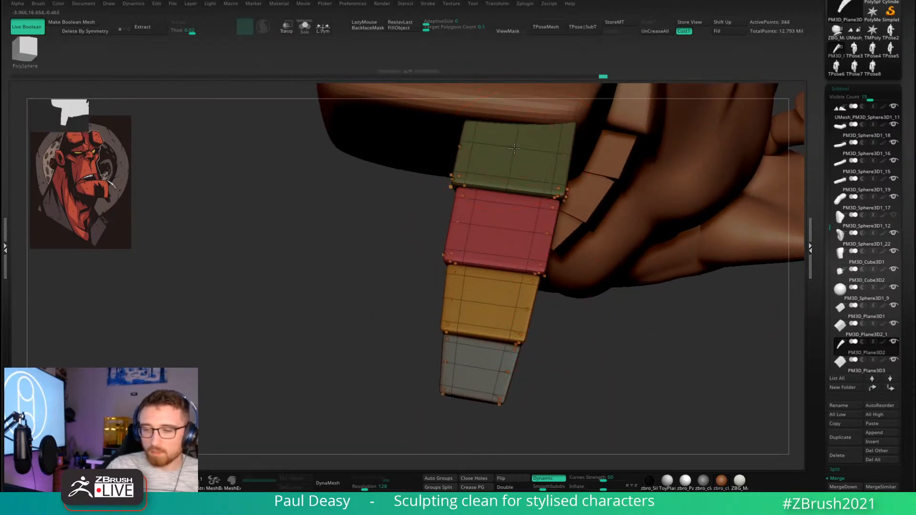
{"action": "left_click", "coordinate": [500, 226]}
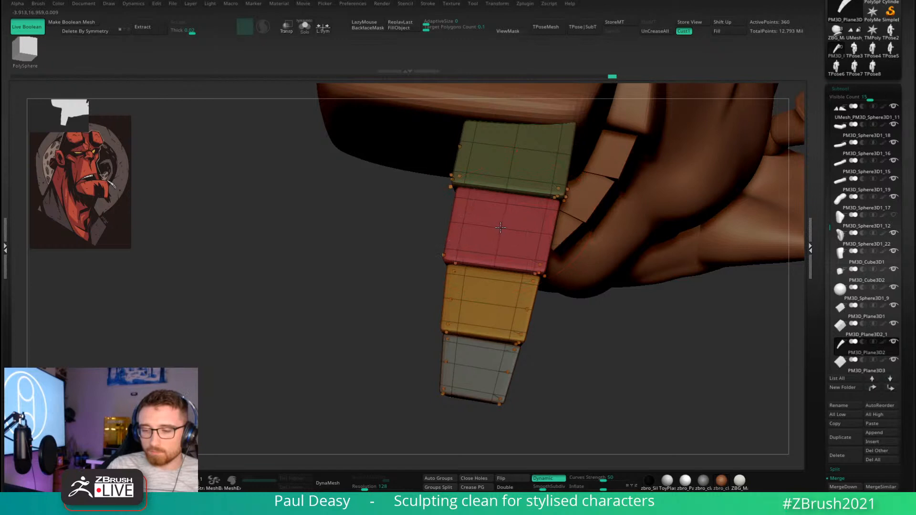
{"action": "left_click", "coordinate": [490, 304]}
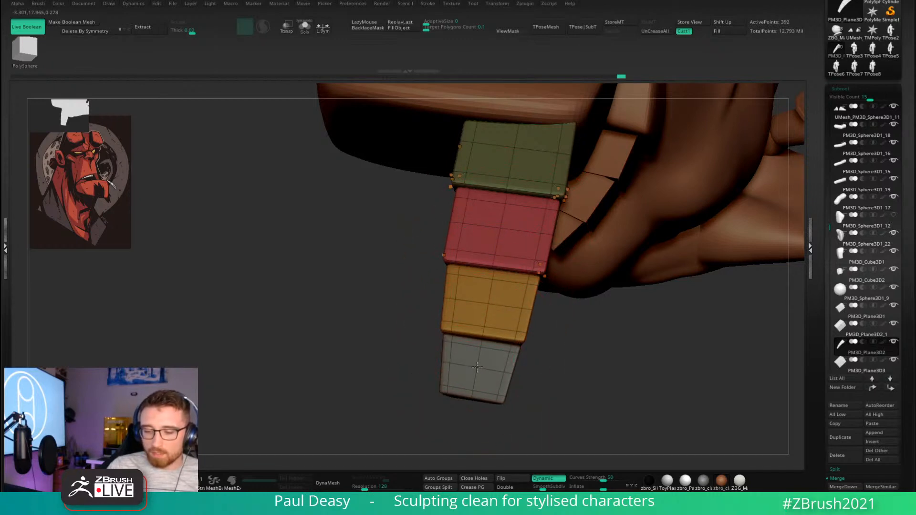
Hide the polyframe and examine the smoothed finger against the fist from several angles.
{"action": "key", "text": "shift+f"}
{"action": "left_click_drag", "start_coordinate": [554, 360], "coordinate": [594, 348]}
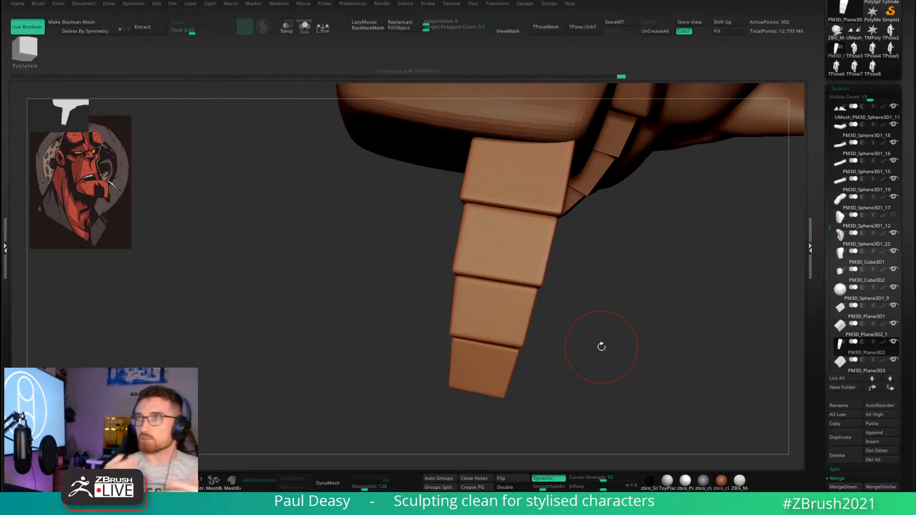
{"action": "left_click_drag", "start_coordinate": [605, 300], "coordinate": [604, 280]}
{"action": "right_click_drag", "start_coordinate": [604, 281], "coordinate": [598, 284]}
{"action": "mouse_move", "coordinate": [598, 284]}
{"action": "left_mouse_down"}
{"action": "mouse_move", "coordinate": [605, 280]}
{"action": "mouse_move", "coordinate": [597, 286]}
{"action": "left_mouse_up"}
{"action": "key", "text": "space"}
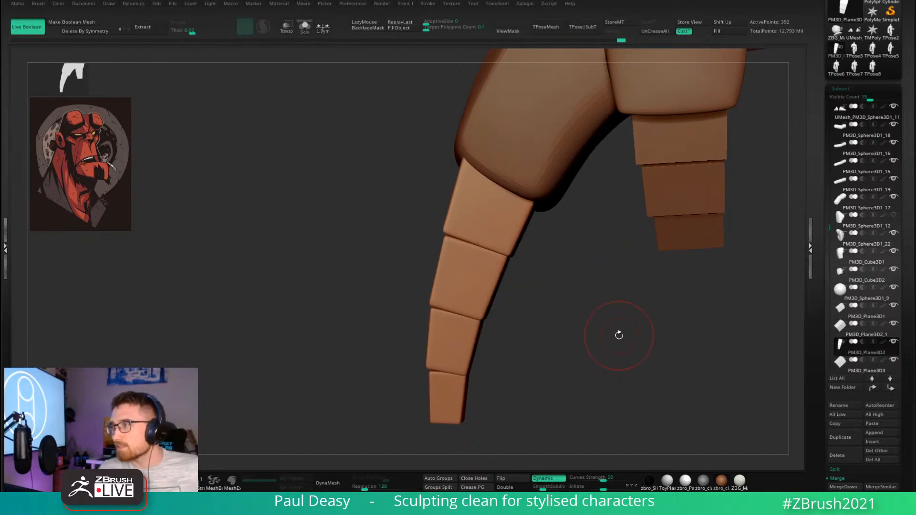
Show the polyframe and hide the yellow third and grey fingertip blocks, leaving the green and pink blocks visible.
{"action": "right_click_drag", "start_coordinate": [618, 334], "coordinate": [519, 289]}
{"action": "key", "text": "shift+f"}
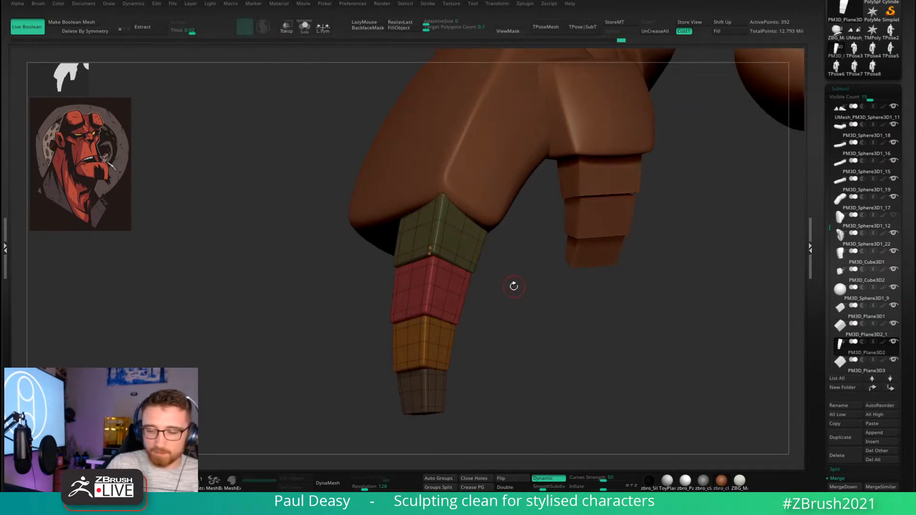
{"action": "left_click", "coordinate": [438, 328], "text": "ctrl+shift"}
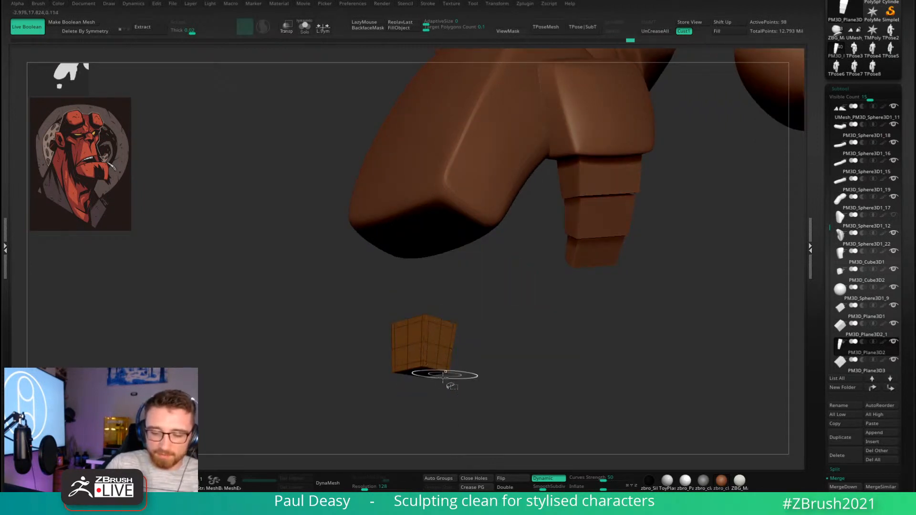
{"action": "left_click", "coordinate": [471, 402], "text": "ctrl+shift"}
{"action": "left_click", "coordinate": [435, 392], "text": "ctrl+shift"}
{"action": "right_click_drag", "start_coordinate": [517, 360], "coordinate": [508, 307], "text": "alt"}
Mask the green base and pink second blocks, and unhide the rest of the finger.
{"action": "key", "text": "w"}
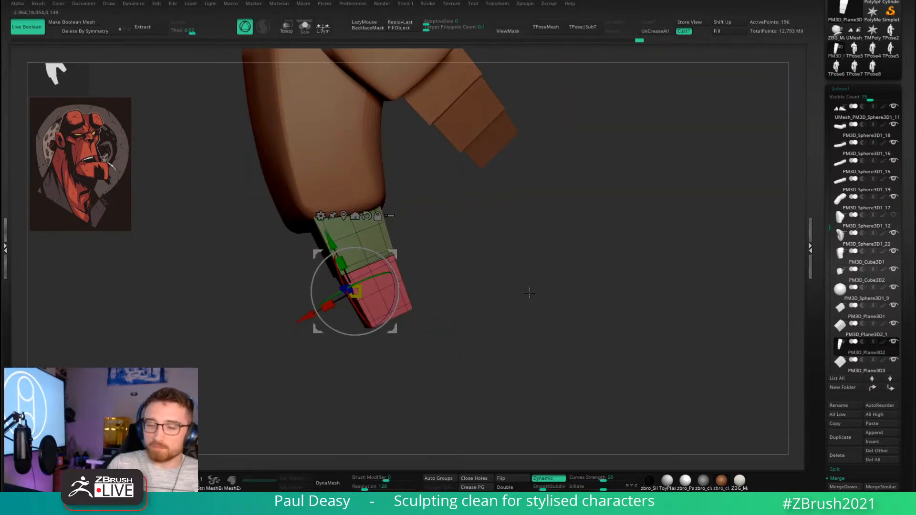
{"action": "right_click_drag", "start_coordinate": [530, 292], "coordinate": [463, 293]}
{"action": "key", "text": "ctrl+h"}
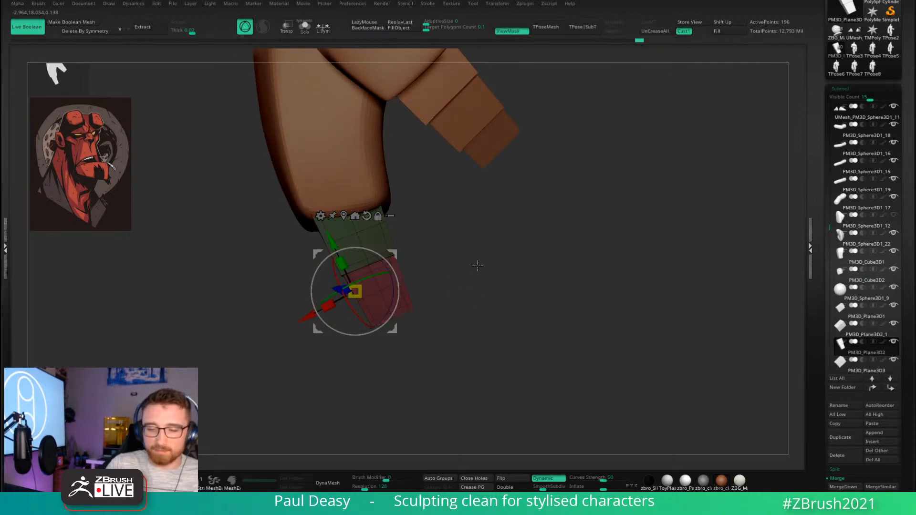
{"action": "key", "text": "q"}
{"action": "left_click", "coordinate": [474, 260], "text": "ctrl+shift"}
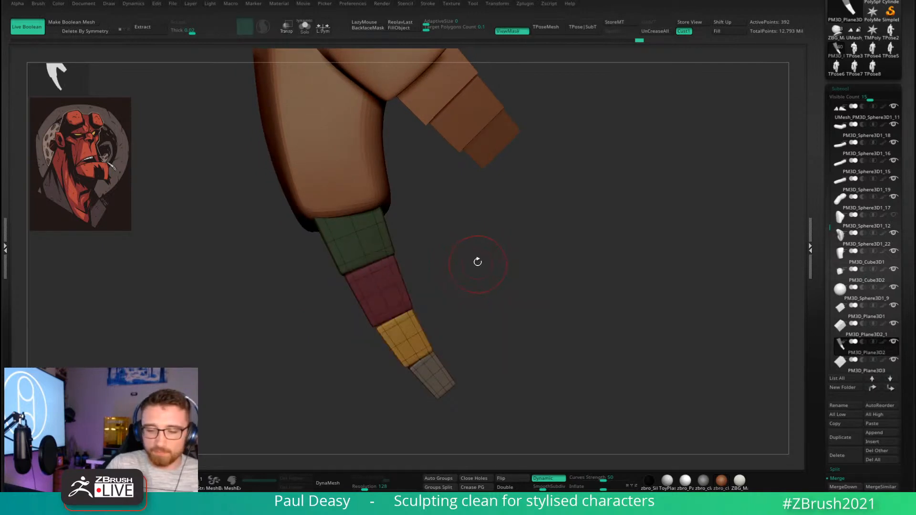
Bend the unmasked yellow and grey fingertip blocks by rotating them about the joint with the pink block.
{"action": "right_click_drag", "start_coordinate": [476, 260], "coordinate": [484, 262]}
{"action": "key", "text": "w"}
{"action": "left_click_drag", "start_coordinate": [389, 251], "coordinate": [433, 278], "text": "alt"}
{"action": "left_click", "coordinate": [405, 239], "text": "alt"}
{"action": "right_click_drag", "start_coordinate": [454, 276], "coordinate": [478, 269]}
{"action": "left_click_drag", "start_coordinate": [439, 298], "coordinate": [403, 313], "text": "alt"}
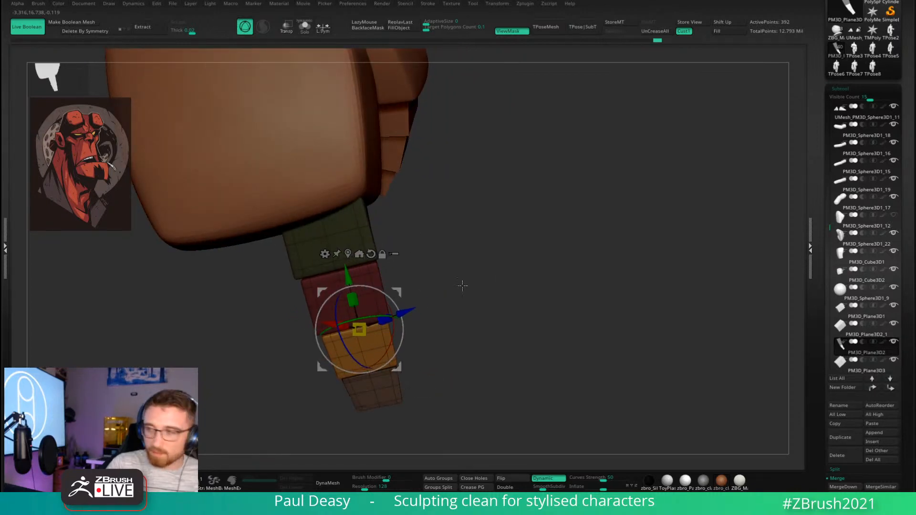
{"action": "right_click_drag", "start_coordinate": [463, 284], "coordinate": [520, 276]}
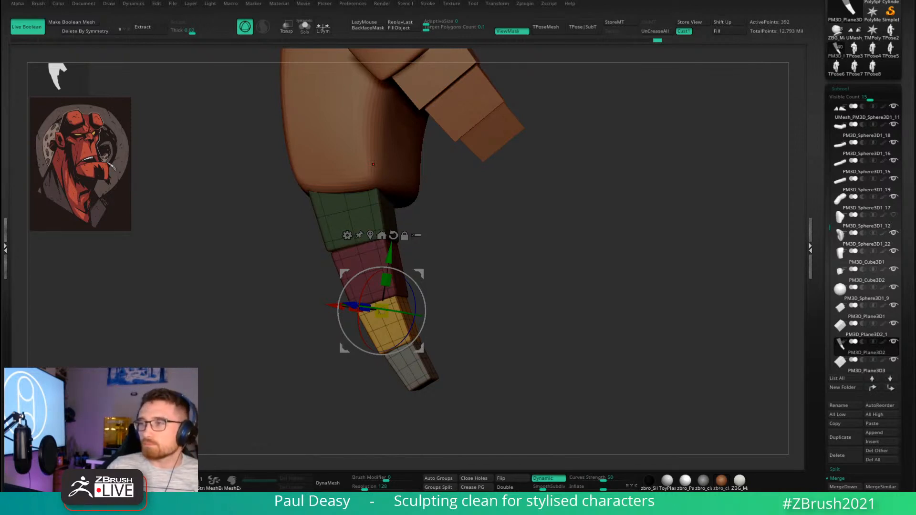
{"action": "left_click_drag", "start_coordinate": [563, 263], "coordinate": [514, 288]}
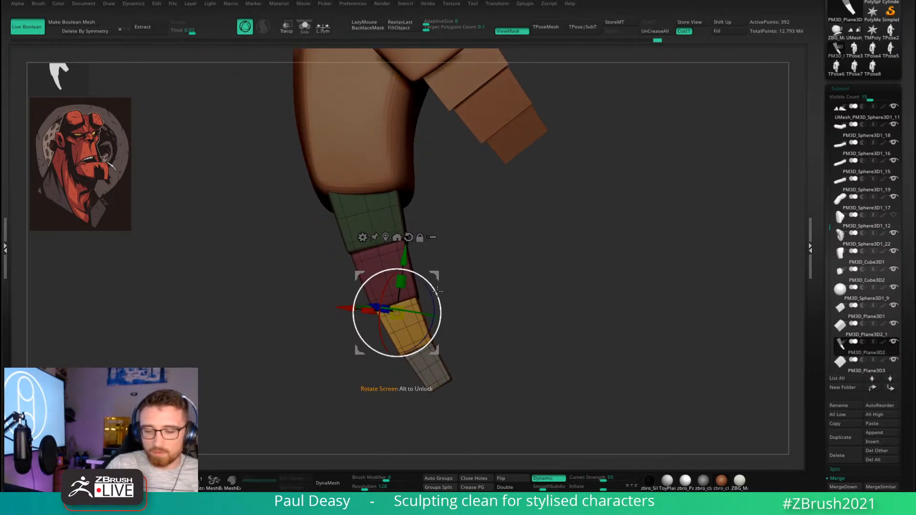
{"action": "left_click_drag", "start_coordinate": [438, 290], "coordinate": [443, 280]}
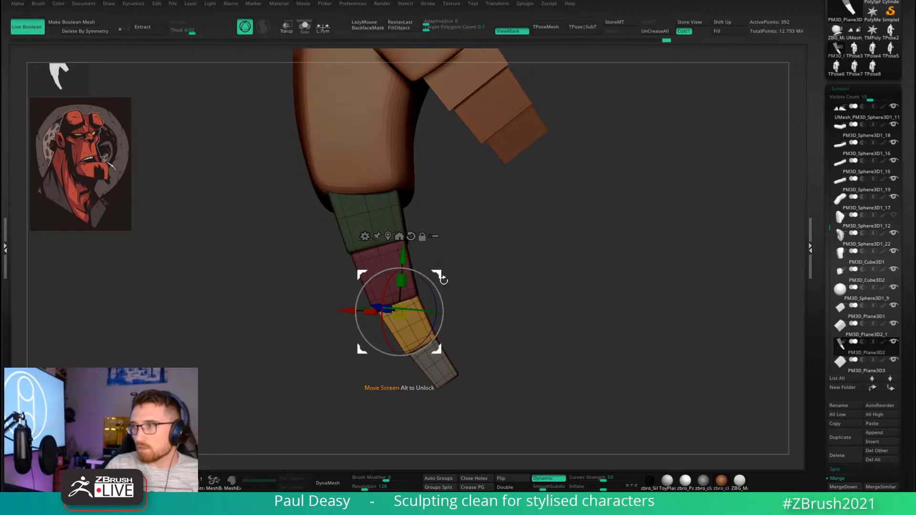
Nudge the bent yellow and grey blocks so they line up with the end of the pink block.
{"action": "key", "text": "q"}
{"action": "mouse_move", "coordinate": [506, 286]}
{"action": "left_mouse_down"}
{"action": "mouse_move", "coordinate": [517, 272]}
{"action": "mouse_move", "coordinate": [518, 283]}
{"action": "left_mouse_up"}
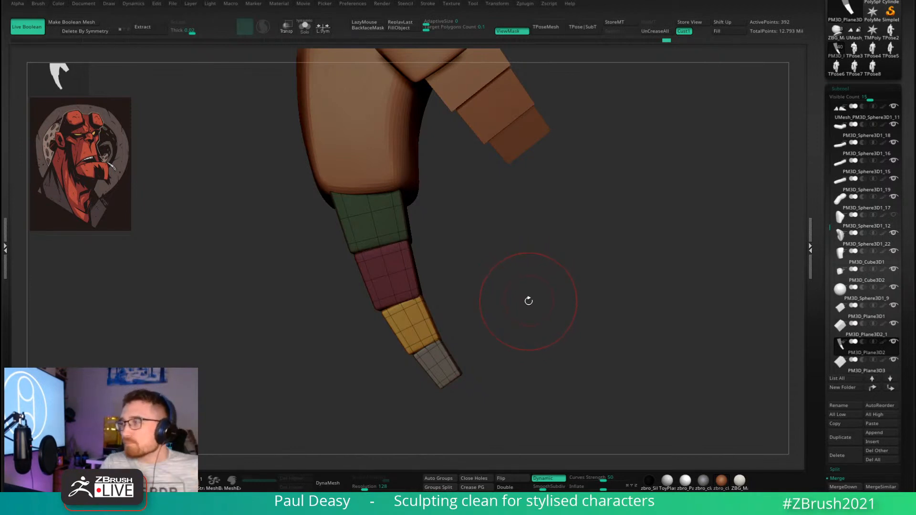
{"action": "left_click_drag", "start_coordinate": [530, 305], "coordinate": [520, 281]}
{"action": "key", "text": "w"}
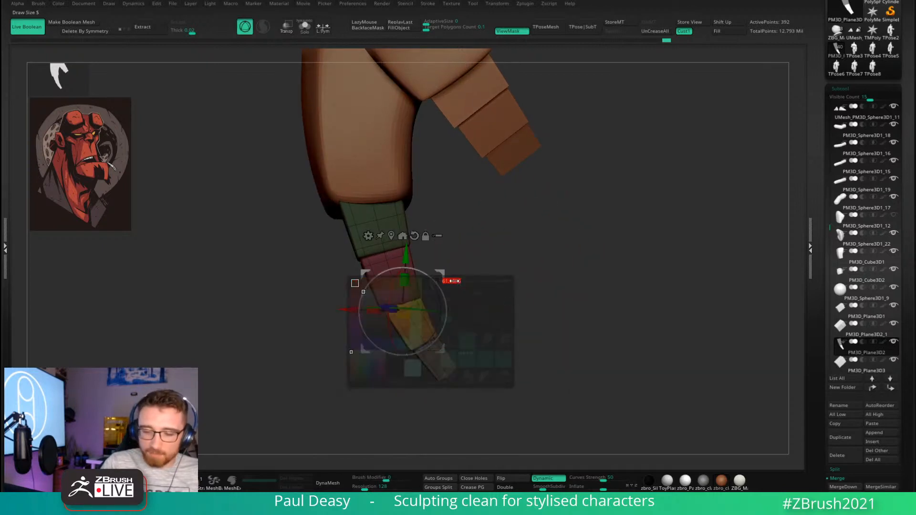
{"action": "mouse_move", "coordinate": [462, 278]}
{"action": "left_mouse_down"}
{"action": "mouse_move", "coordinate": [439, 289]}
{"action": "mouse_move", "coordinate": [442, 272]}
{"action": "mouse_move", "coordinate": [494, 268]}
{"action": "mouse_move", "coordinate": [476, 271]}
{"action": "left_mouse_up"}
{"action": "key", "text": "q"}
{"action": "key", "text": "w"}
{"action": "key", "text": "q"}
{"action": "key", "text": "w"}
{"action": "key", "text": "q"}
{"action": "key", "text": "w"}
{"action": "key", "text": "s"}
{"action": "key", "text": "q"}
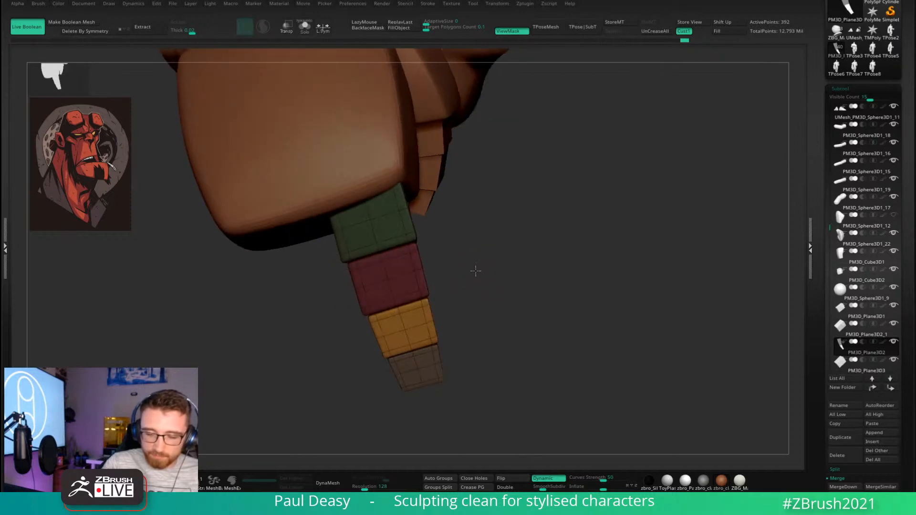
{"action": "key", "text": "w"}
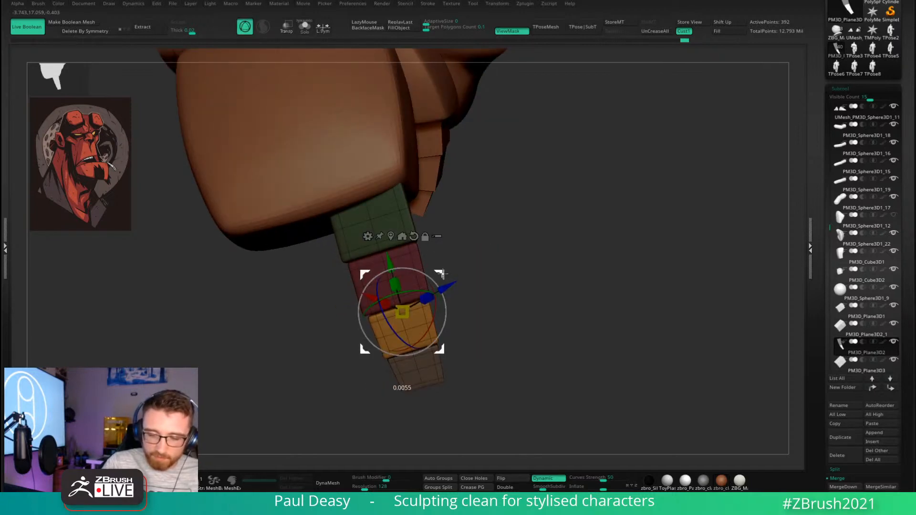
{"action": "key", "text": "q"}
Clear the finger's mask and centre the transform gizmo on its green base block.
{"action": "left_click_drag", "start_coordinate": [501, 266], "coordinate": [317, 269]}
{"action": "key", "text": "w"}
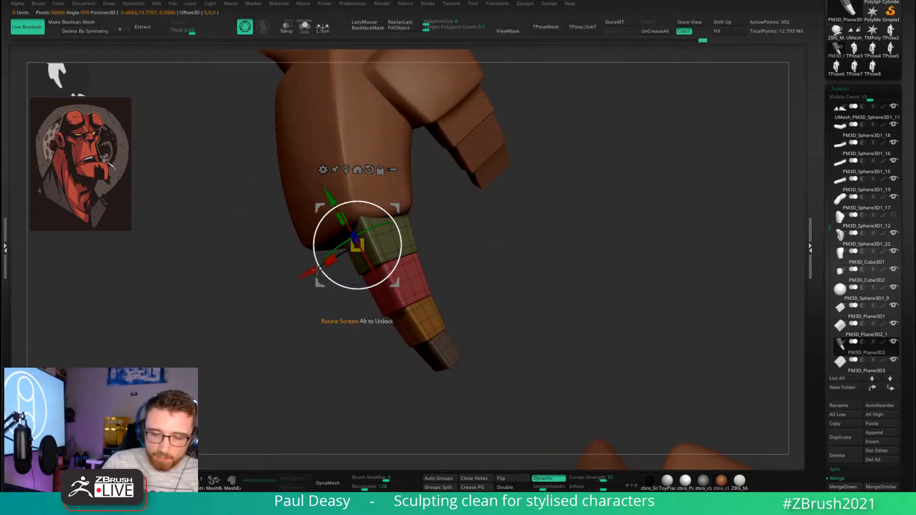
{"action": "left_click_drag", "start_coordinate": [471, 239], "coordinate": [496, 198]}
{"action": "left_click_drag", "start_coordinate": [418, 201], "coordinate": [407, 201]}
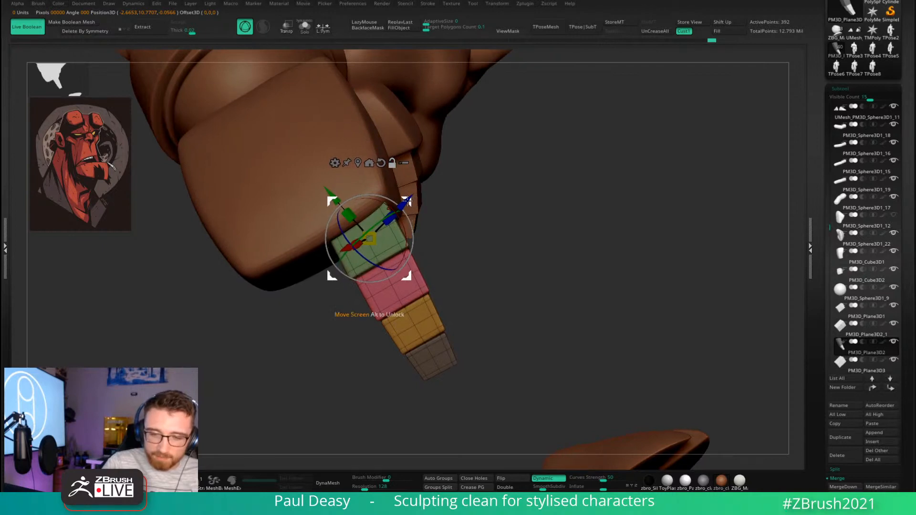
{"action": "left_click", "coordinate": [381, 163], "text": "alt"}
{"action": "right_click_drag", "start_coordinate": [406, 210], "coordinate": [382, 214]}
{"action": "mouse_move", "coordinate": [371, 238]}
{"action": "left_mouse_down"}
{"action": "mouse_move", "coordinate": [381, 237]}
{"action": "mouse_move", "coordinate": [372, 237]}
{"action": "left_mouse_up"}
{"action": "right_click_drag", "start_coordinate": [421, 225], "coordinate": [410, 221]}
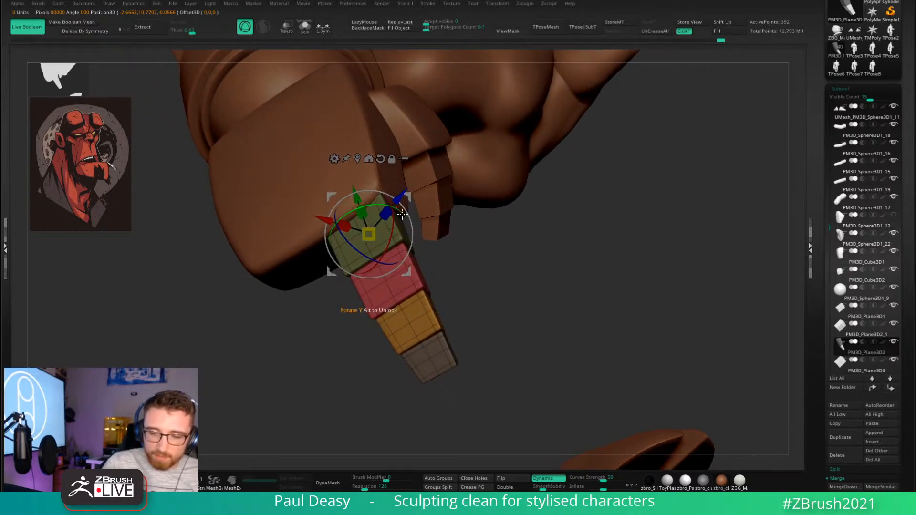
Rotate the whole finger about its Y axis and move its green base against the fist's lower edge.
{"action": "left_click_drag", "start_coordinate": [399, 212], "coordinate": [413, 206]}
{"action": "mouse_move", "coordinate": [413, 205]}
{"action": "right_mouse_down"}
{"action": "mouse_move", "coordinate": [420, 233]}
{"action": "mouse_move", "coordinate": [450, 234]}
{"action": "right_mouse_up"}
{"action": "key", "text": "q"}
{"action": "mouse_move", "coordinate": [482, 270]}
{"action": "right_mouse_down"}
{"action": "mouse_move", "coordinate": [493, 276]}
{"action": "mouse_move", "coordinate": [440, 237]}
{"action": "right_mouse_up"}
{"action": "key", "text": "w"}
{"action": "left_click_drag", "start_coordinate": [369, 232], "coordinate": [370, 231]}
{"action": "left_click_drag", "start_coordinate": [404, 200], "coordinate": [407, 195]}
{"action": "key", "text": "q"}
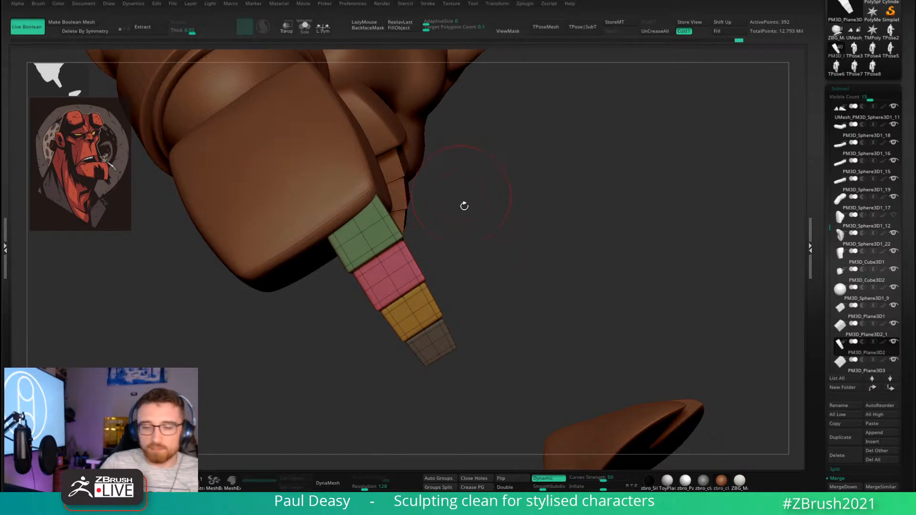
Fine-tune the whole finger's rotation and position under the fist's corner on the thumb side.
{"action": "left_click_drag", "start_coordinate": [477, 212], "coordinate": [472, 200]}
{"action": "left_click_drag", "start_coordinate": [553, 267], "coordinate": [414, 222]}
{"action": "key", "text": "w"}
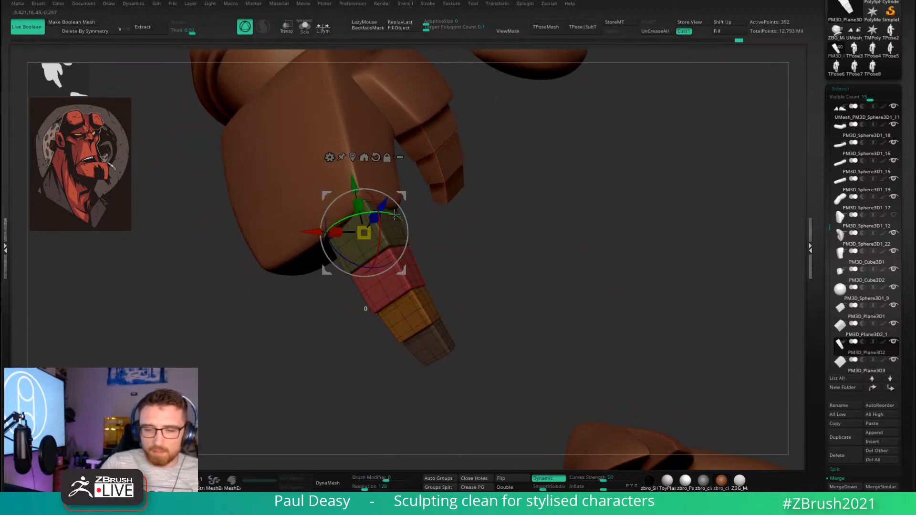
{"action": "left_click_drag", "start_coordinate": [434, 224], "coordinate": [460, 219]}
{"action": "key", "text": "q"}
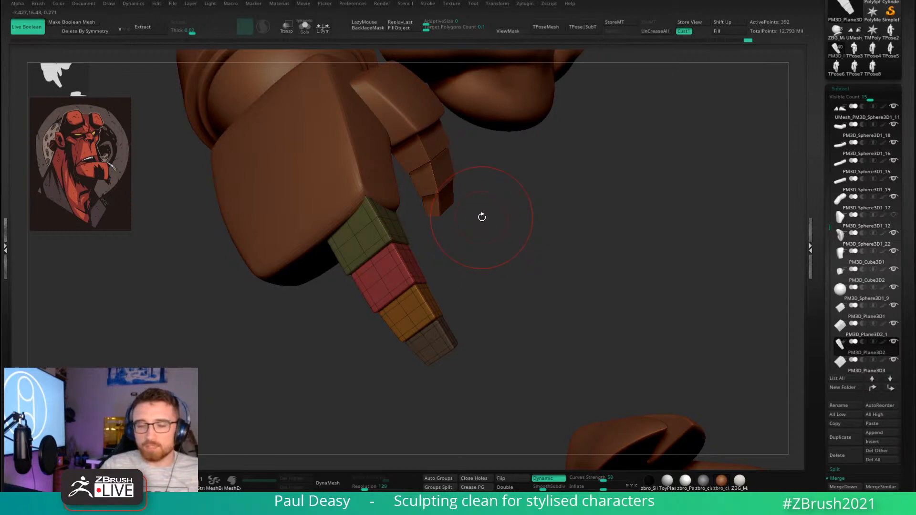
{"action": "left_click_drag", "start_coordinate": [480, 215], "coordinate": [501, 204]}
{"action": "key", "text": "w"}
{"action": "right_click_drag", "start_coordinate": [401, 193], "coordinate": [406, 187]}
Duplicate the finger and place the copy beside the original along the fist's lower edge.
{"action": "left_click_drag", "start_coordinate": [407, 187], "coordinate": [357, 240], "text": "ctrl"}
{"action": "mouse_move", "coordinate": [357, 240]}
{"action": "right_mouse_down"}
{"action": "mouse_move", "coordinate": [355, 247]}
{"action": "mouse_move", "coordinate": [349, 234]}
{"action": "right_mouse_up"}
{"action": "key", "text": "ctrl+shift+s"}
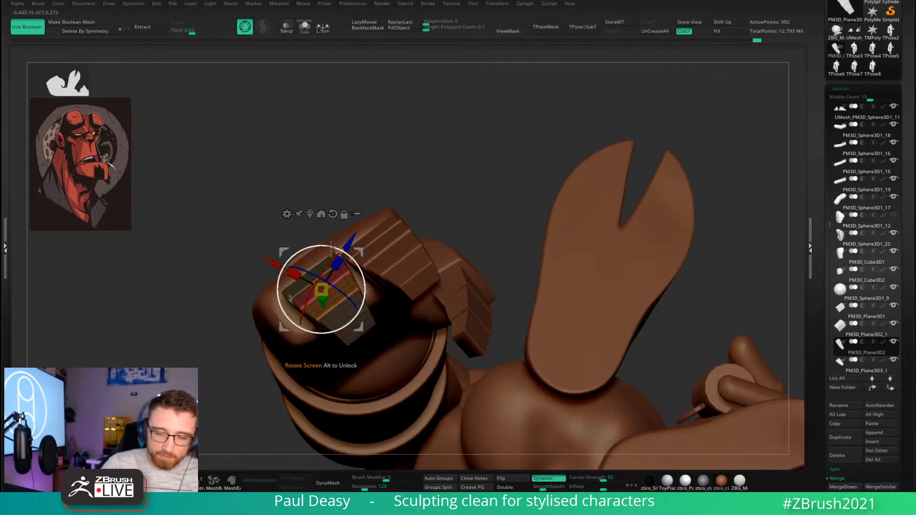
{"action": "left_click_drag", "start_coordinate": [348, 256], "coordinate": [365, 257]}
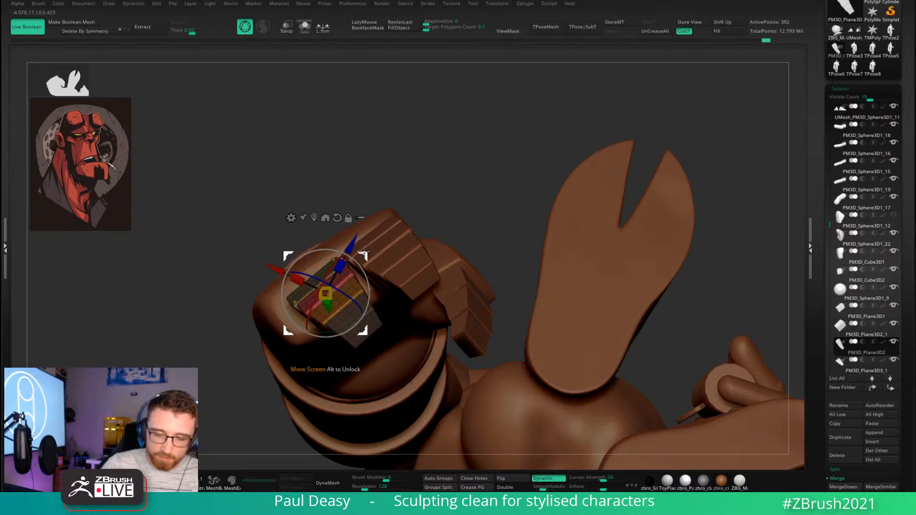
{"action": "key", "text": "q"}
{"action": "mouse_move", "coordinate": [365, 257]}
{"action": "right_mouse_down"}
{"action": "mouse_move", "coordinate": [389, 315]}
{"action": "mouse_move", "coordinate": [445, 227]}
{"action": "mouse_move", "coordinate": [493, 211]}
{"action": "right_mouse_up"}
{"action": "key", "text": "w"}
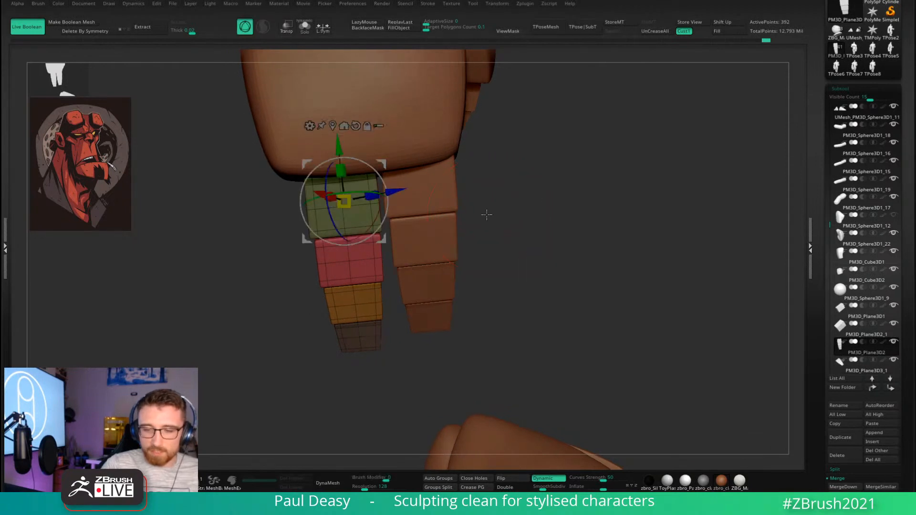
{"action": "key", "text": "q"}
{"action": "key", "text": "w"}
{"action": "mouse_move", "coordinate": [388, 163]}
{"action": "left_mouse_down"}
{"action": "mouse_move", "coordinate": [463, 138]}
{"action": "mouse_move", "coordinate": [526, 173]}
{"action": "mouse_move", "coordinate": [573, 265]}
{"action": "left_mouse_up"}
Select the finger nearest the thumb and adjust its position at the fist's corner beside the copy.
{"action": "key", "text": "q"}
{"action": "left_click", "coordinate": [450, 202], "text": "alt"}
{"action": "key", "text": "w"}
{"action": "key", "text": "q"}
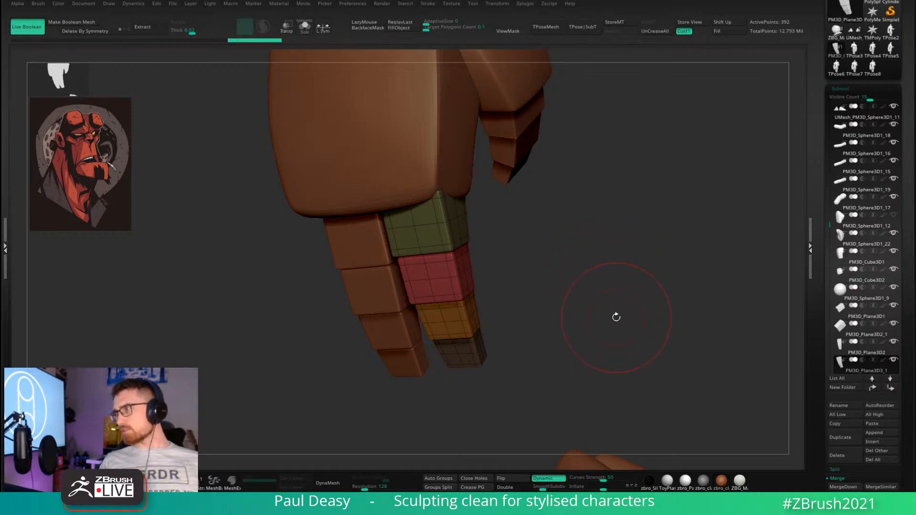
{"action": "mouse_move", "coordinate": [621, 316]}
{"action": "left_mouse_down"}
{"action": "mouse_move", "coordinate": [638, 313]}
{"action": "mouse_move", "coordinate": [622, 310]}
{"action": "left_mouse_up"}
{"action": "key", "text": "w"}
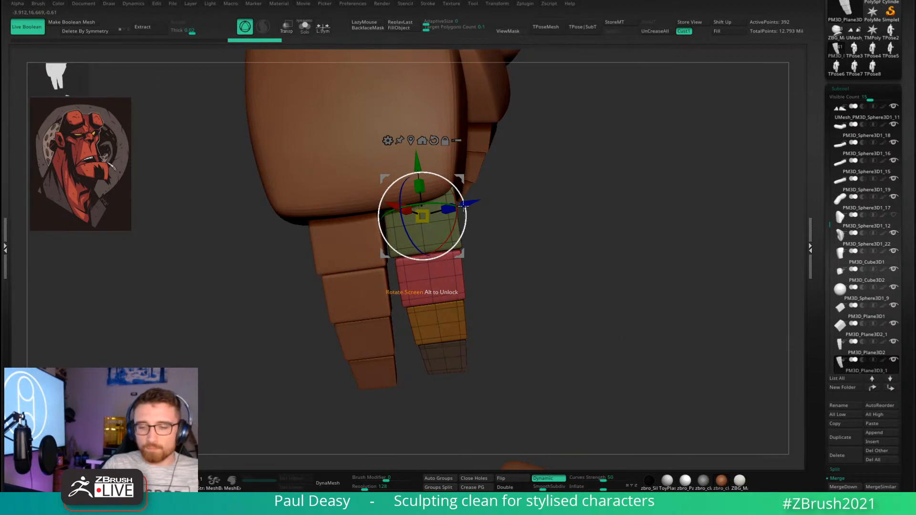
{"action": "left_click_drag", "start_coordinate": [460, 179], "coordinate": [459, 179]}
{"action": "key", "text": "q"}
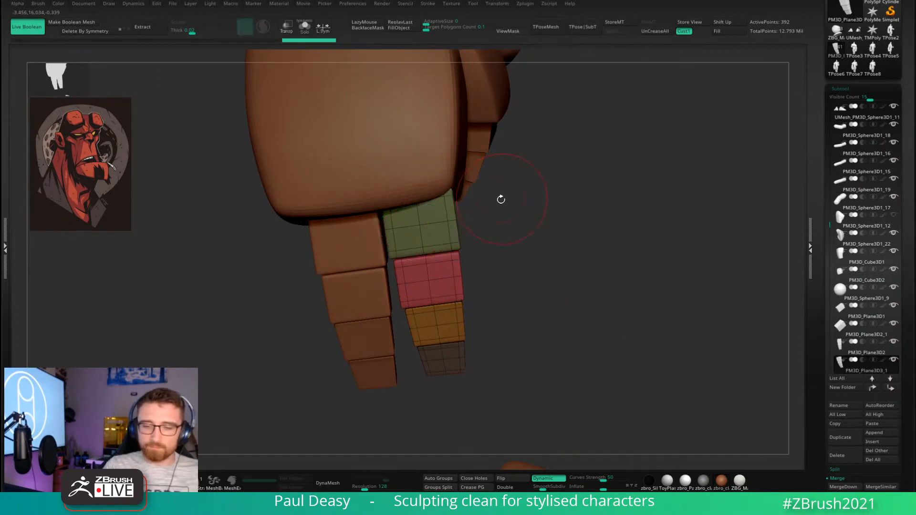
{"action": "left_click_drag", "start_coordinate": [501, 199], "coordinate": [501, 194]}
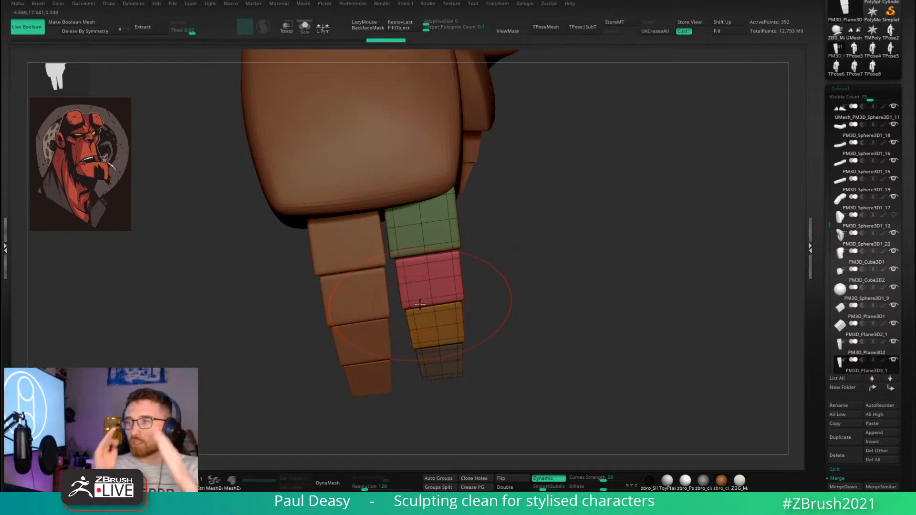
Resize the Move brush and reshape the thumb-side finger's outer edge around the pink and yellow blocks.
{"action": "key", "text": "space"}
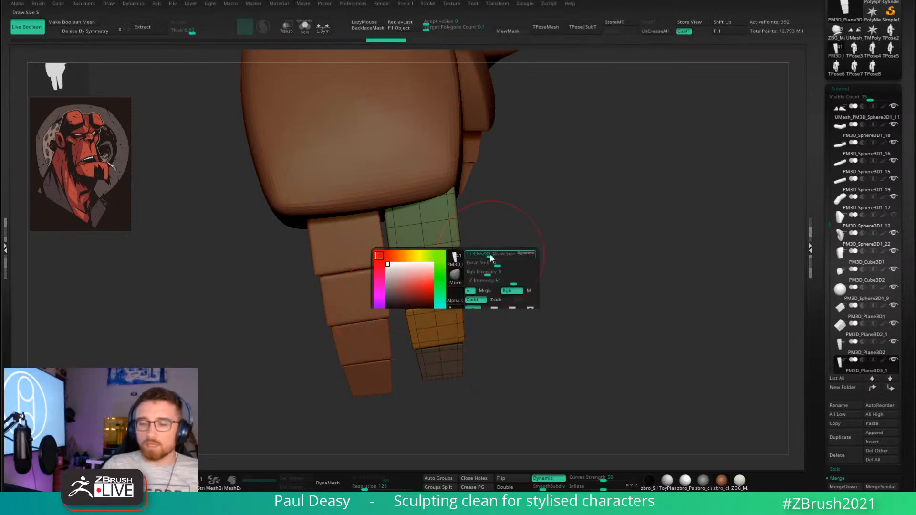
{"action": "left_click_drag", "start_coordinate": [472, 290], "coordinate": [473, 300]}
{"action": "key", "text": "space"}
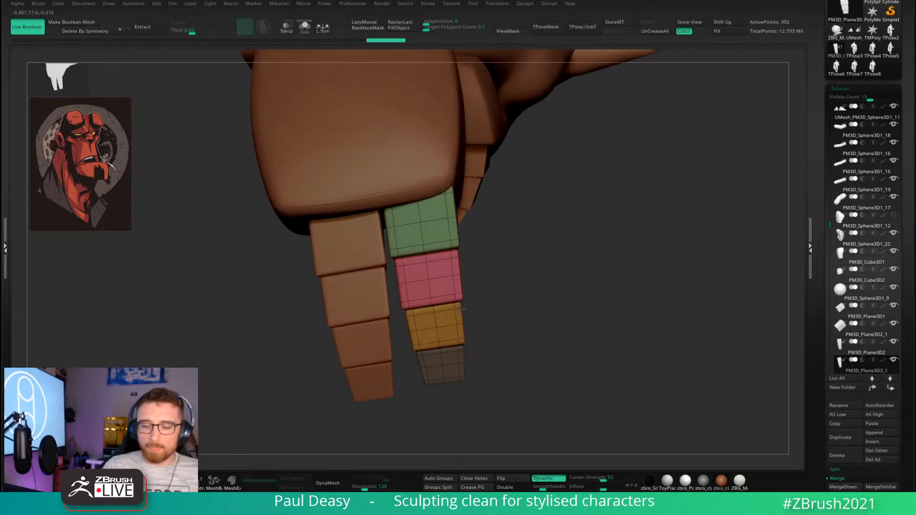
{"action": "key", "text": "space"}
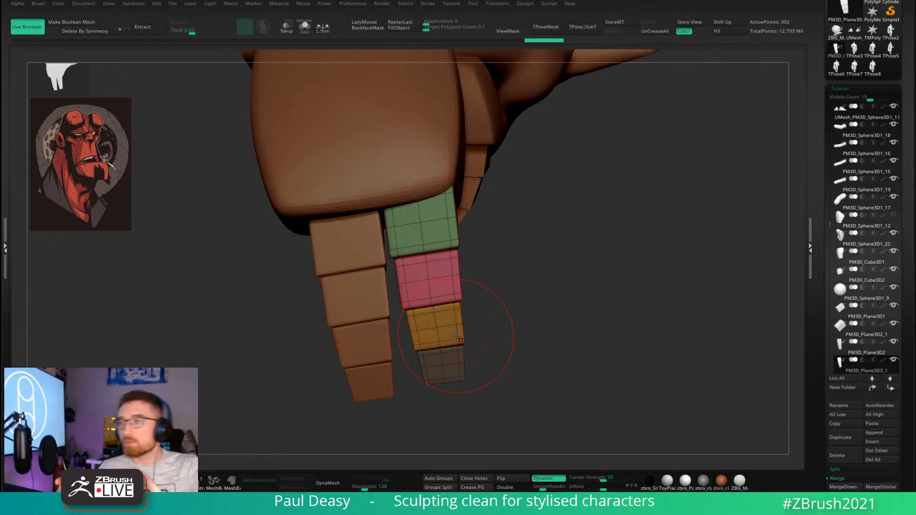
{"action": "key", "text": "space"}
{"action": "key", "text": "space"}
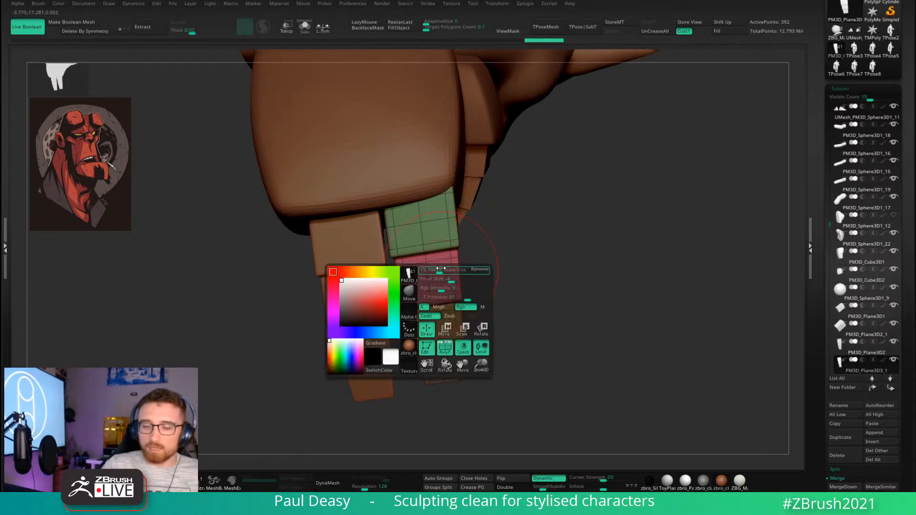
{"action": "left_click_drag", "start_coordinate": [470, 261], "coordinate": [480, 259]}
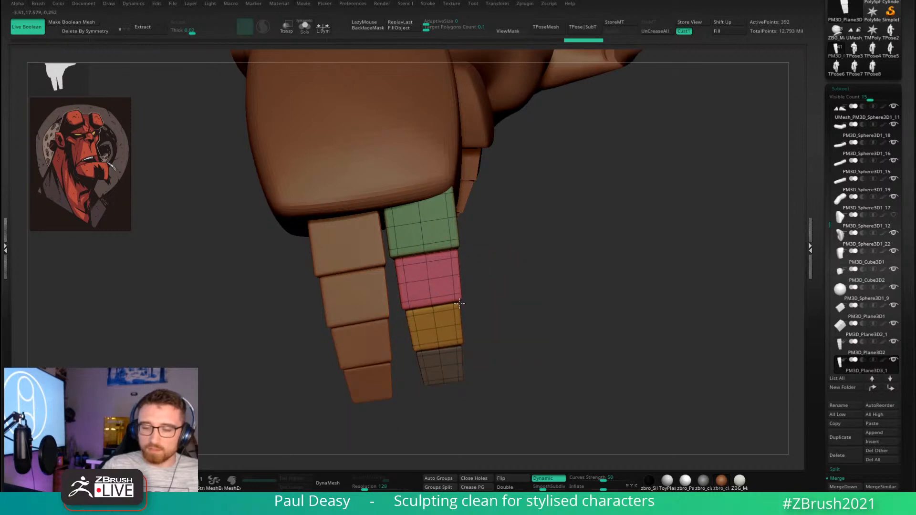
Select the outer finger, centre the gizmo on its green base block and scale the finger narrower along Z.
{"action": "left_click", "coordinate": [367, 249], "text": "alt"}
{"action": "key", "text": "w"}
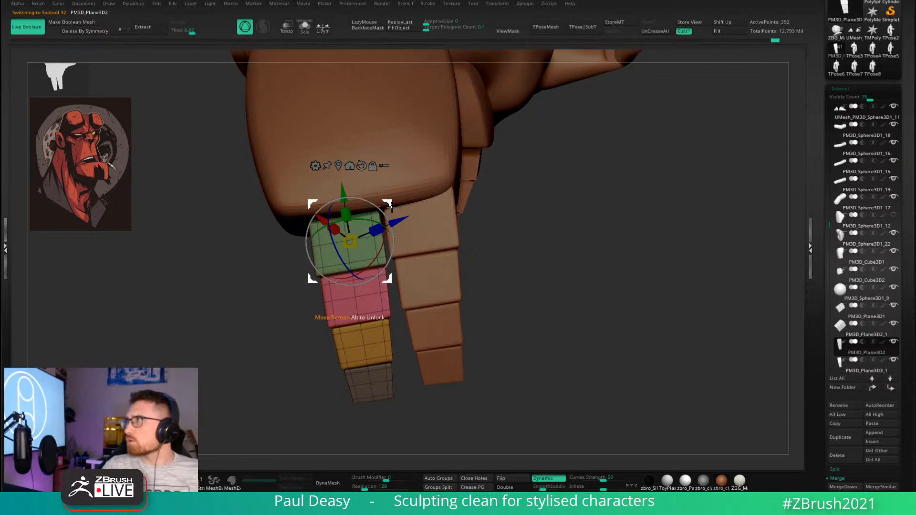
{"action": "left_click", "coordinate": [372, 166]}
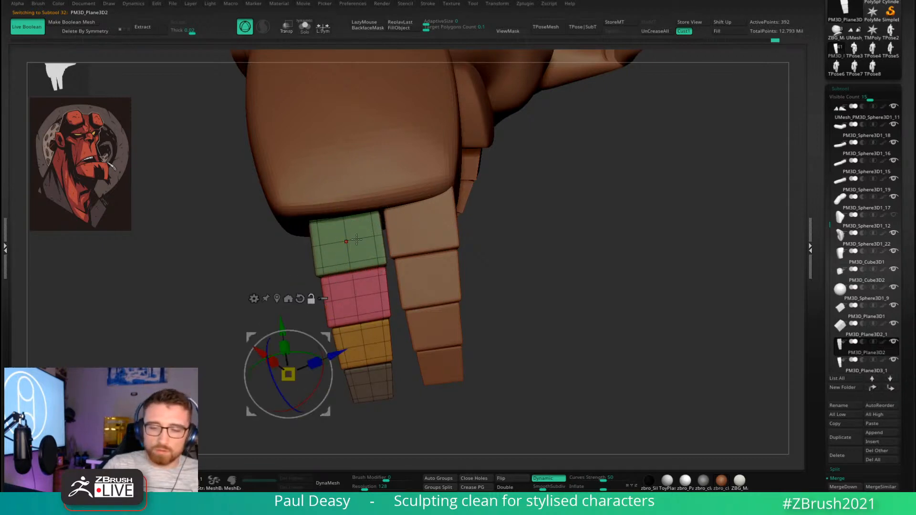
{"action": "left_click", "coordinate": [357, 238]}
{"action": "right_click_drag", "start_coordinate": [357, 239], "coordinate": [364, 197]}
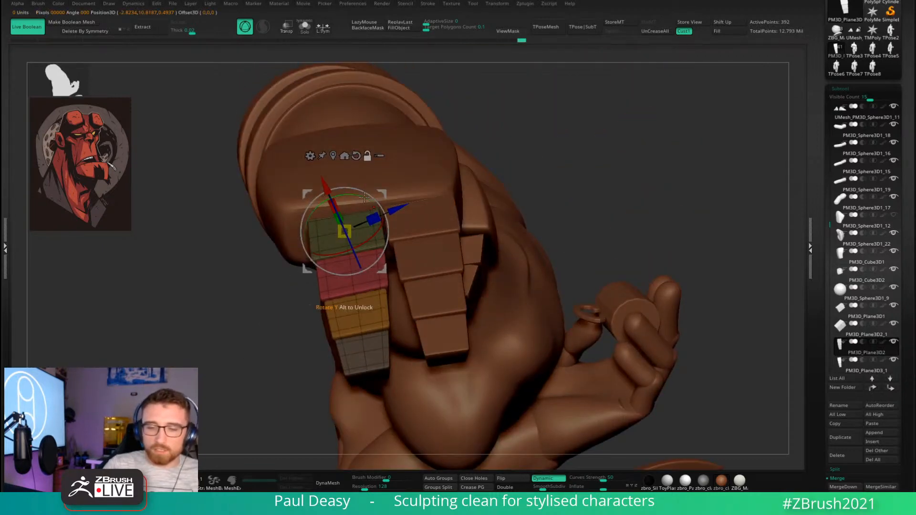
{"action": "left_click_drag", "start_coordinate": [364, 197], "coordinate": [376, 249]}
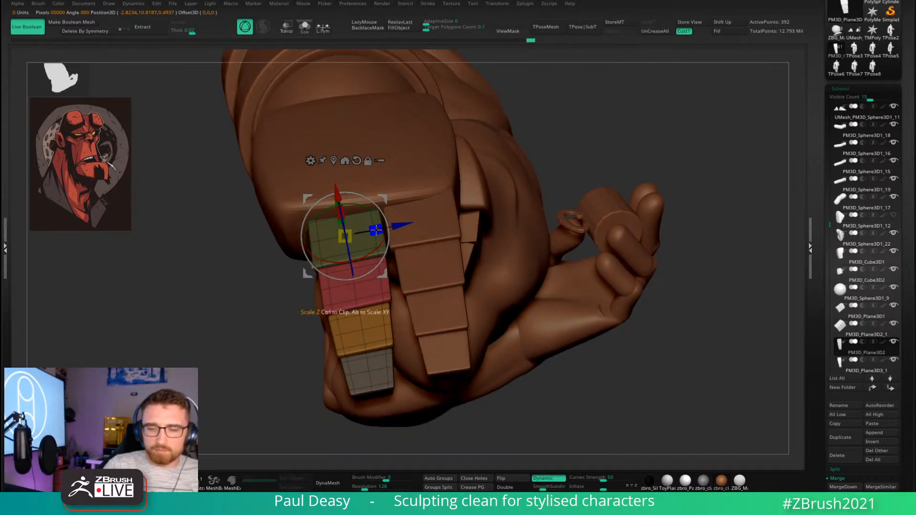
{"action": "mouse_move", "coordinate": [376, 230]}
{"action": "left_mouse_down"}
{"action": "mouse_move", "coordinate": [404, 224]}
{"action": "mouse_move", "coordinate": [350, 181]}
{"action": "left_mouse_up"}
{"action": "key", "text": "q"}
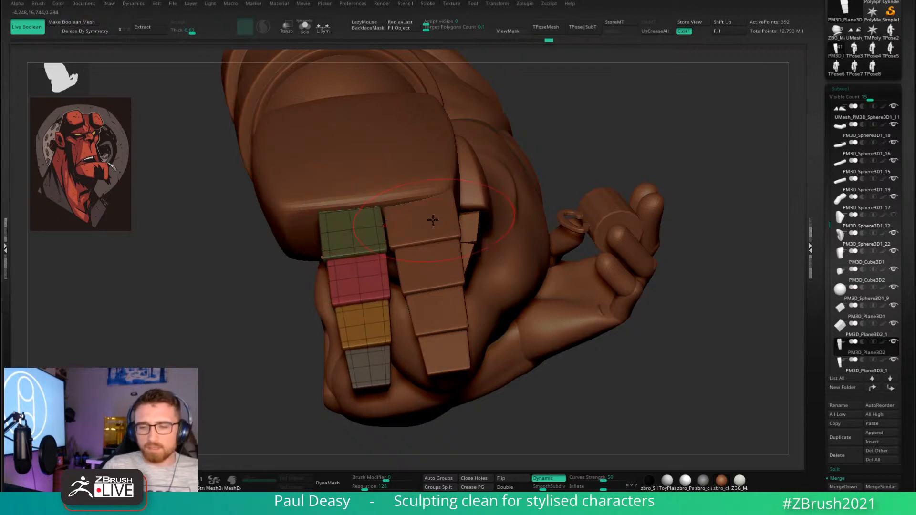
Select the thumb-side finger, centre the gizmo on its green base block and scale it along Z to about 0.91.
{"action": "left_click", "coordinate": [425, 220], "text": "alt"}
{"action": "key", "text": "w"}
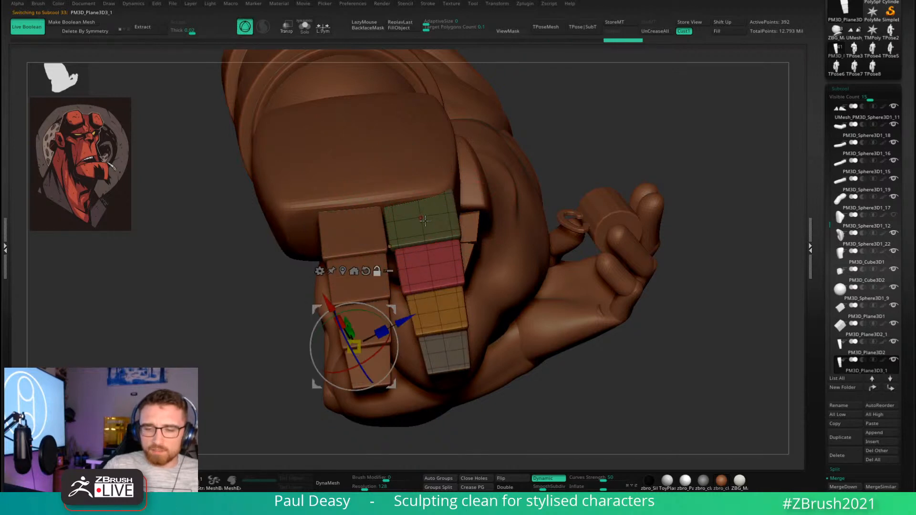
{"action": "left_click", "coordinate": [422, 218], "text": "alt"}
{"action": "left_click_drag", "start_coordinate": [446, 188], "coordinate": [450, 216]}
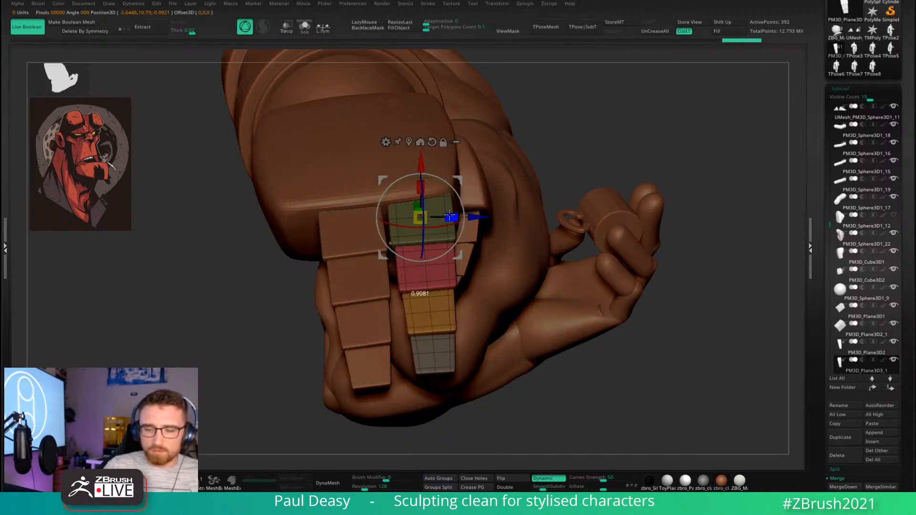
Centre the gizmo on the thumb-side finger's green base block and rotate the finger slightly to straighten it against the fist.
{"action": "right_click_drag", "start_coordinate": [469, 208], "coordinate": [432, 182]}
{"action": "left_click_drag", "start_coordinate": [432, 181], "coordinate": [383, 338], "text": "alt"}
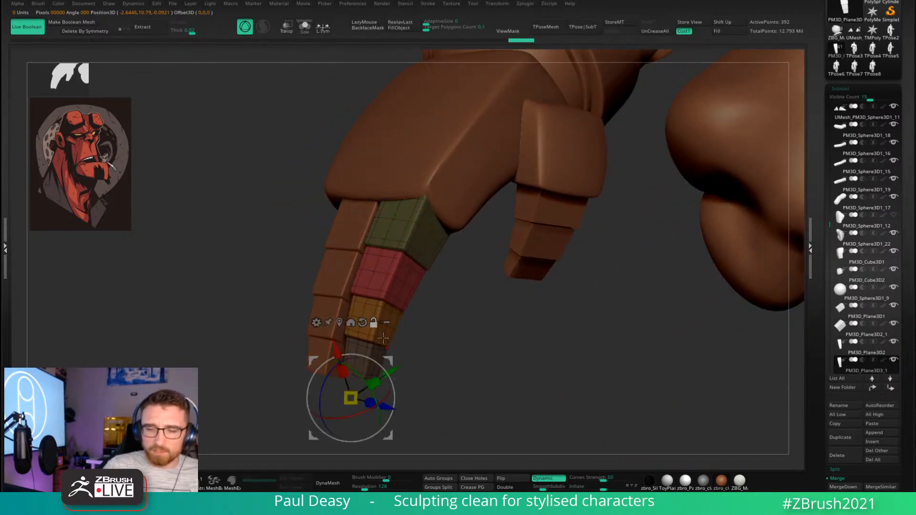
{"action": "left_click", "coordinate": [394, 220], "text": "alt"}
{"action": "mouse_move", "coordinate": [420, 203]}
{"action": "right_mouse_down"}
{"action": "mouse_move", "coordinate": [445, 194]}
{"action": "mouse_move", "coordinate": [434, 196]}
{"action": "right_mouse_up"}
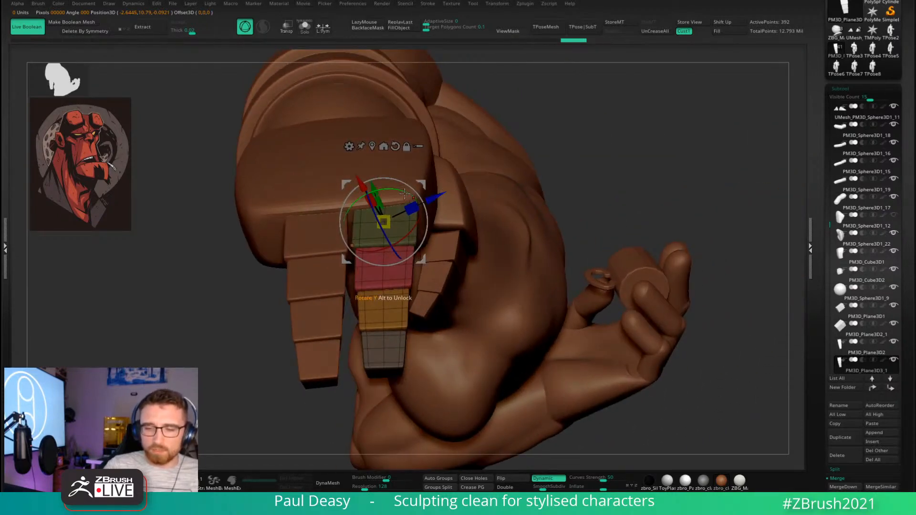
{"action": "left_click_drag", "start_coordinate": [405, 194], "coordinate": [407, 194]}
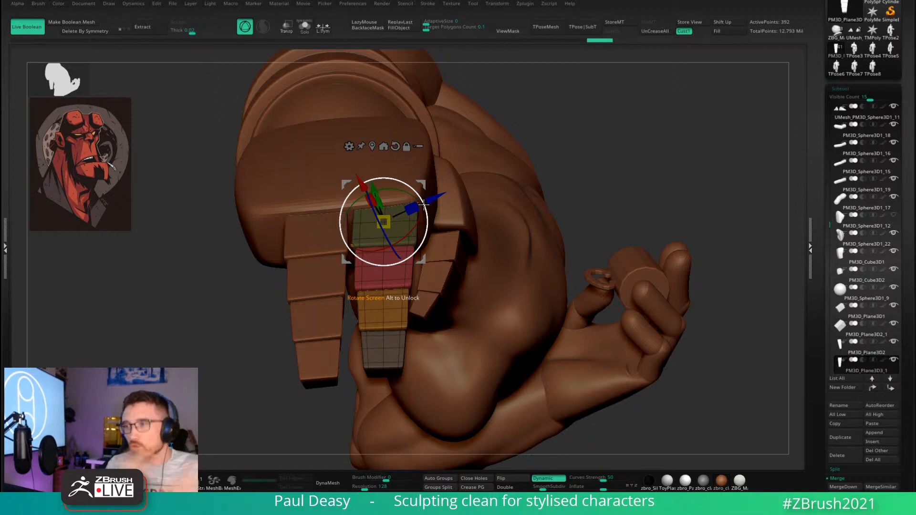
{"action": "left_click_drag", "start_coordinate": [423, 204], "coordinate": [416, 221]}
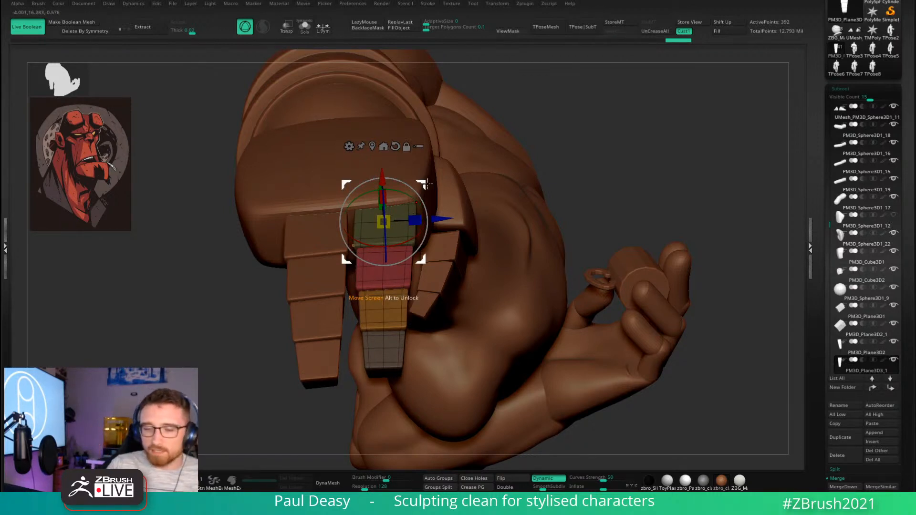
Nudge the thumb-side finger's placement in the screen plane at the fist's knuckle edge.
{"action": "left_click_drag", "start_coordinate": [424, 183], "coordinate": [423, 185]}
{"action": "left_click_drag", "start_coordinate": [413, 231], "coordinate": [414, 231]}
{"action": "left_click_drag", "start_coordinate": [424, 184], "coordinate": [424, 185]}
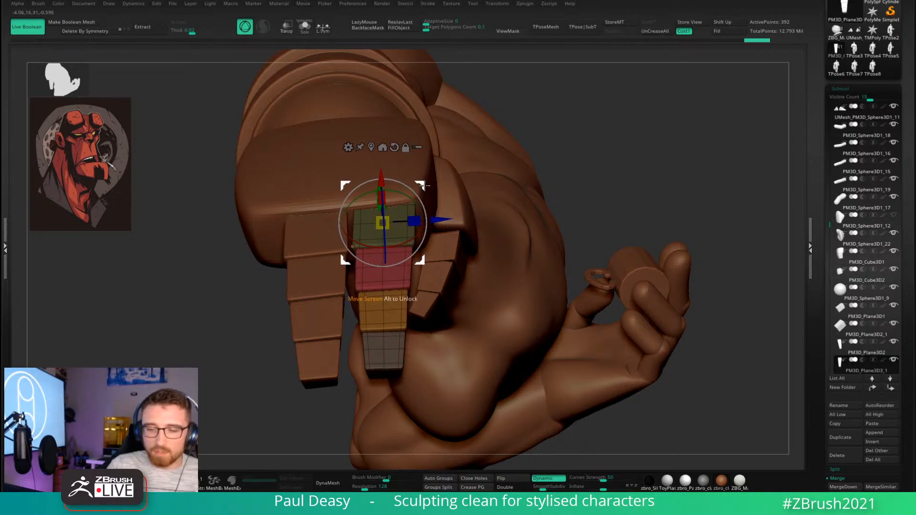
{"action": "key", "text": "q"}
{"action": "mouse_move", "coordinate": [383, 305]}
{"action": "right_mouse_down"}
{"action": "mouse_move", "coordinate": [380, 219]}
{"action": "mouse_move", "coordinate": [394, 229]}
{"action": "right_mouse_up"}
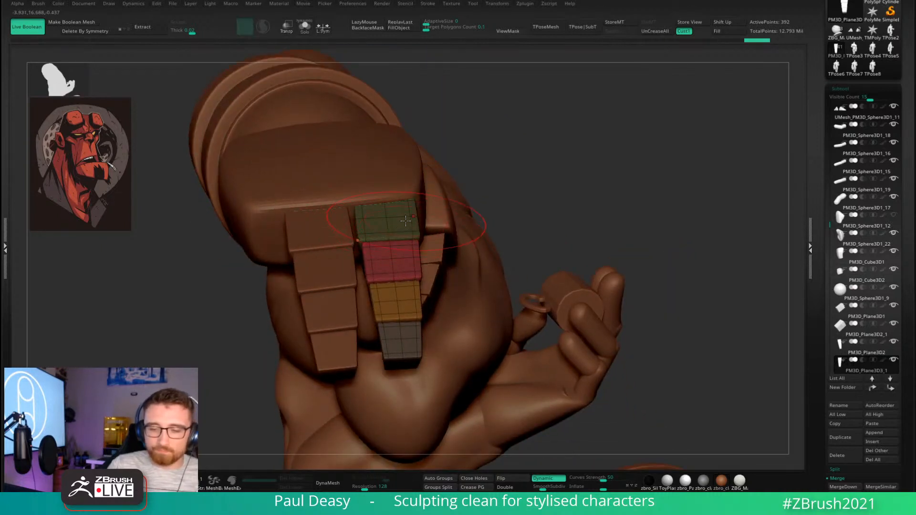
Rotate the thumb-side finger by about 2.4 degrees and shift it slightly against the fist's front face.
{"action": "key", "text": "w"}
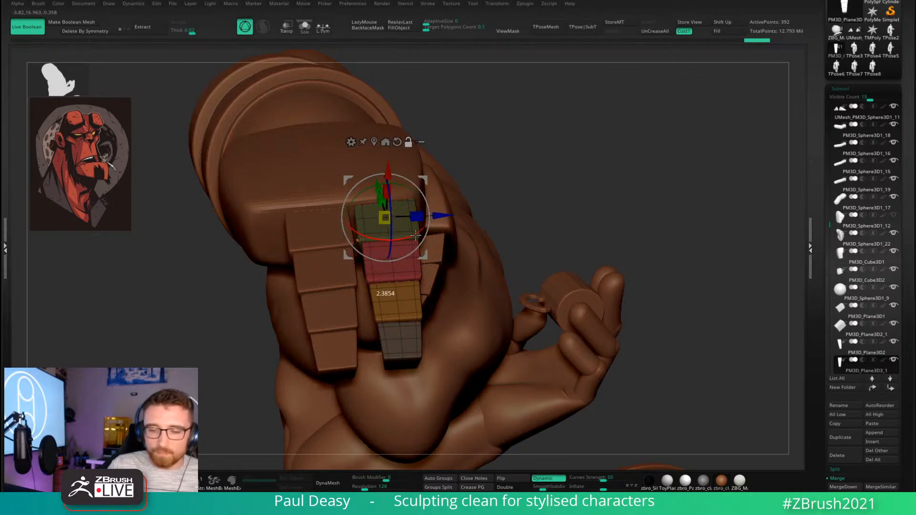
{"action": "right_click_drag", "start_coordinate": [416, 234], "coordinate": [421, 157]}
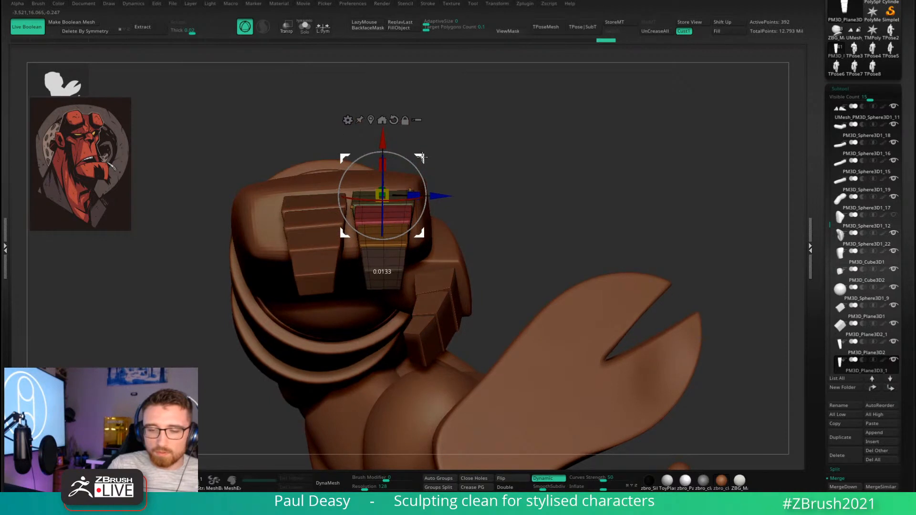
{"action": "key", "text": "q"}
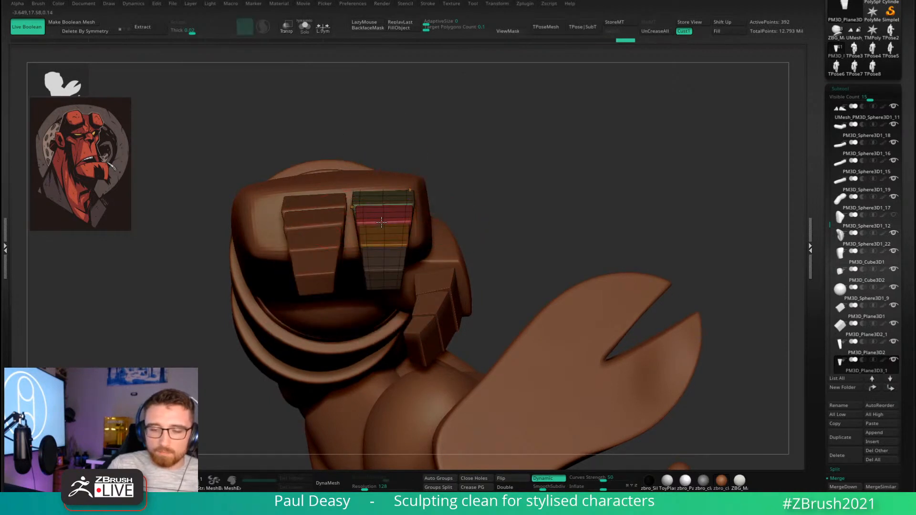
Select the left of the two segmented fingers below the palm and adjust its rotation and placement with the gizmo.
{"action": "left_click", "coordinate": [329, 209], "text": "alt"}
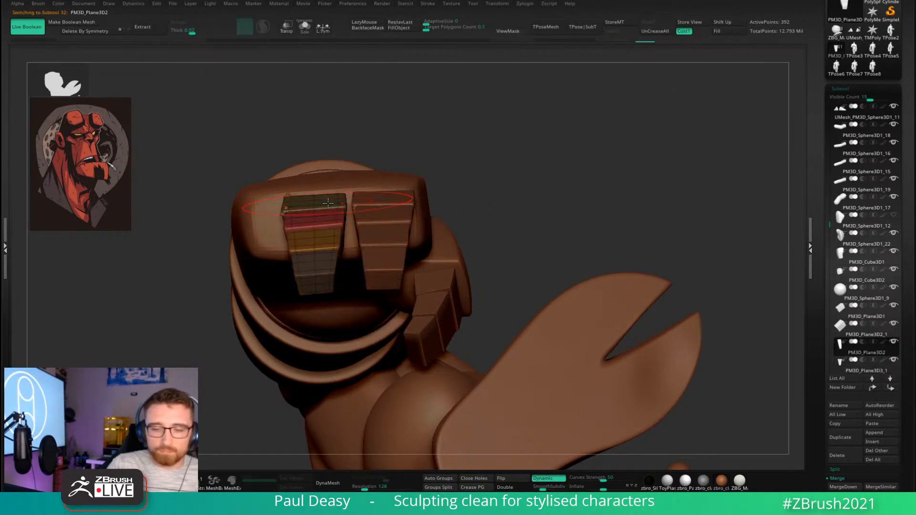
{"action": "key", "text": "w"}
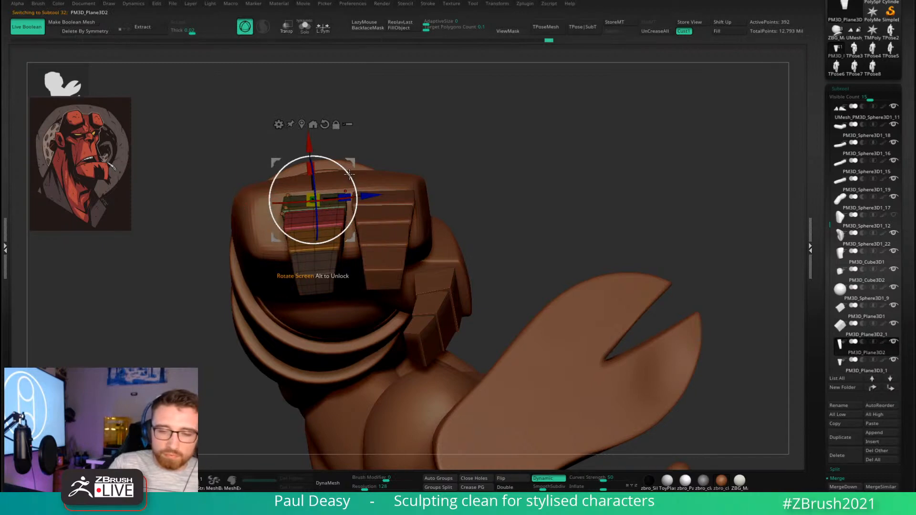
{"action": "right_click_drag", "start_coordinate": [348, 177], "coordinate": [341, 181]}
{"action": "left_click_drag", "start_coordinate": [342, 182], "coordinate": [351, 171]}
{"action": "key", "text": "q"}
{"action": "left_click_drag", "start_coordinate": [517, 155], "coordinate": [549, 196]}
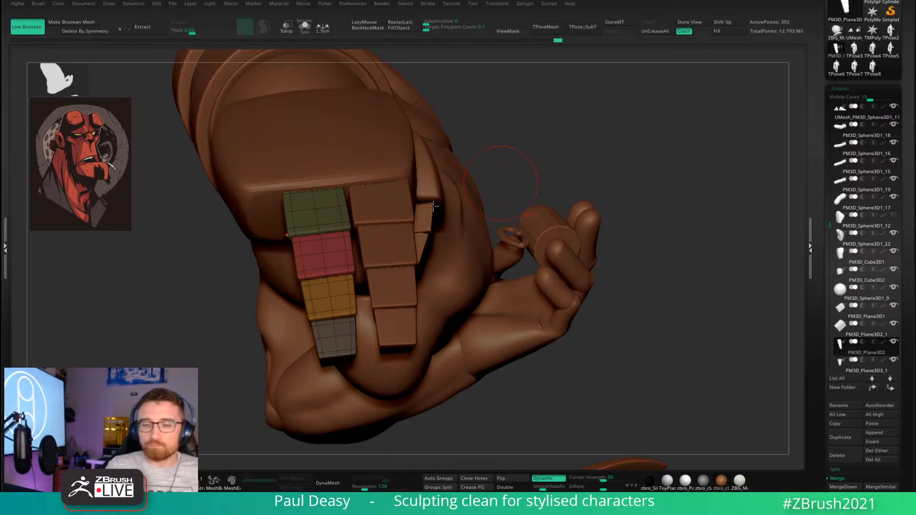
Fine-tune the left finger's rotation so its tip swings slightly outward, away from the neighbouring finger.
{"action": "key", "text": "w"}
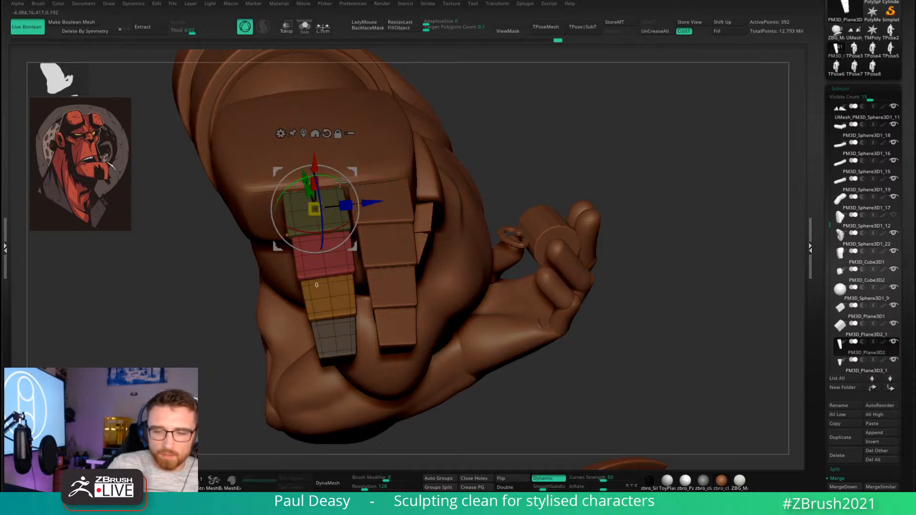
{"action": "left_click_drag", "start_coordinate": [348, 223], "coordinate": [347, 225]}
{"action": "left_click_drag", "start_coordinate": [355, 170], "coordinate": [357, 171]}
{"action": "key", "text": "q"}
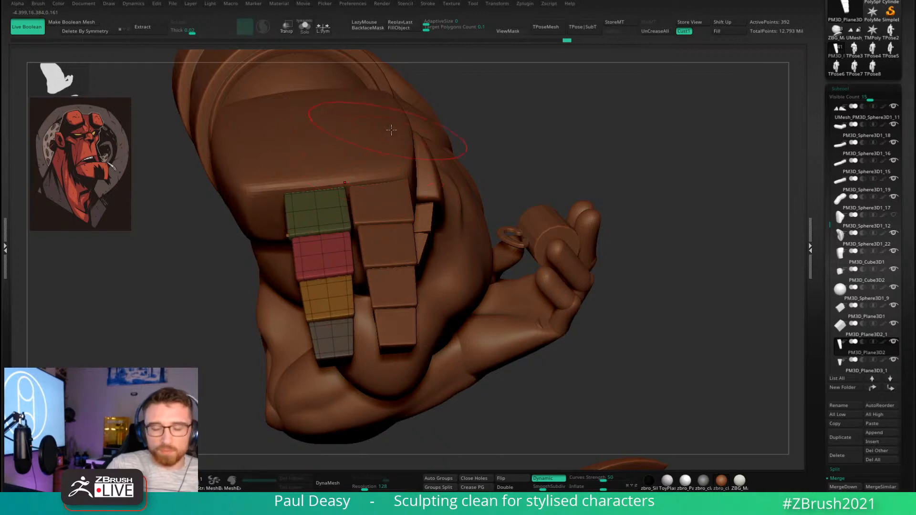
Select the right finger, then rotate and shift it slightly outward from the left finger along the palm's lower edge.
{"action": "left_click", "coordinate": [398, 192], "text": "alt"}
{"action": "key", "text": "w"}
{"action": "left_click_drag", "start_coordinate": [386, 154], "coordinate": [386, 151]}
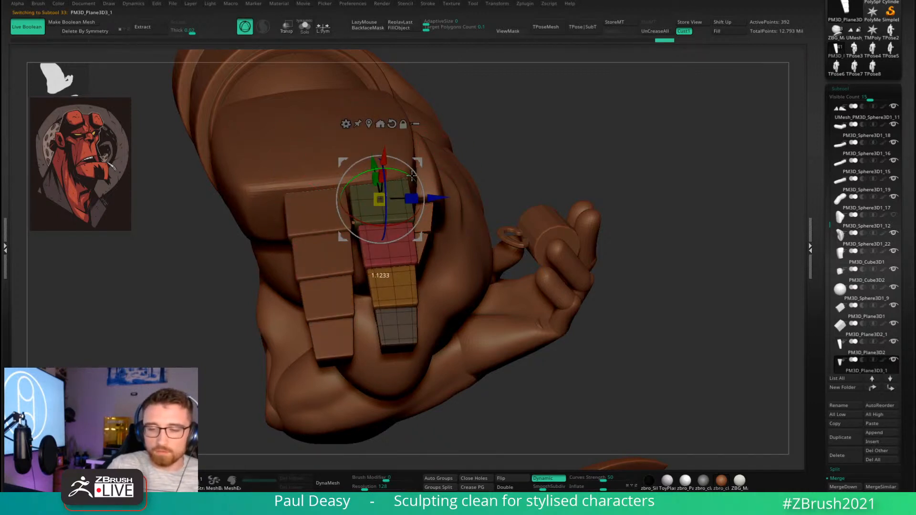
{"action": "key", "text": "q"}
{"action": "mouse_move", "coordinate": [412, 202]}
{"action": "right_mouse_down"}
{"action": "mouse_move", "coordinate": [410, 234]}
{"action": "mouse_move", "coordinate": [414, 191]}
{"action": "right_mouse_up"}
{"action": "key", "text": "w"}
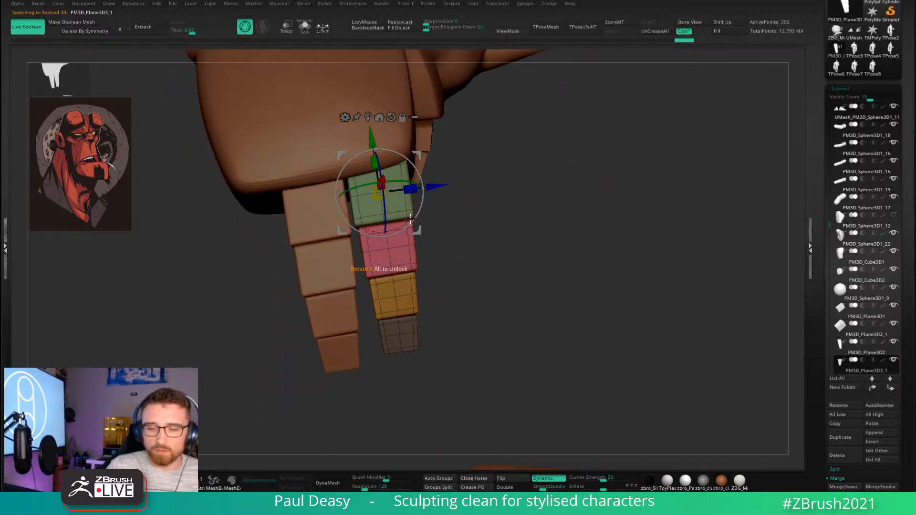
{"action": "left_click_drag", "start_coordinate": [411, 217], "coordinate": [416, 204]}
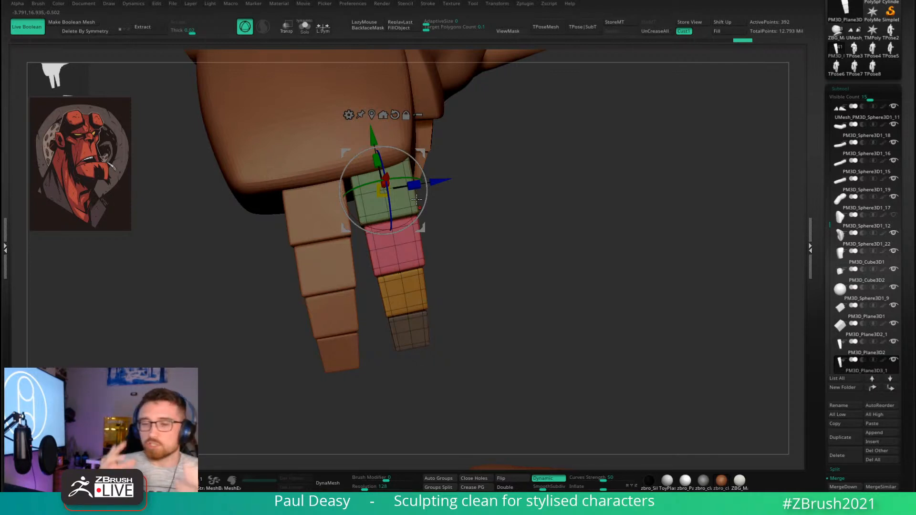
Reselect the left finger and adjust its position and angle where it meets the palm, working from several sides.
{"action": "mouse_move", "coordinate": [472, 201]}
{"action": "left_mouse_down"}
{"action": "mouse_move", "coordinate": [474, 190]}
{"action": "mouse_move", "coordinate": [443, 185]}
{"action": "mouse_move", "coordinate": [418, 204]}
{"action": "mouse_move", "coordinate": [387, 189]}
{"action": "left_mouse_up"}
{"action": "left_click", "coordinate": [333, 222], "text": "alt"}
{"action": "key", "text": "w"}
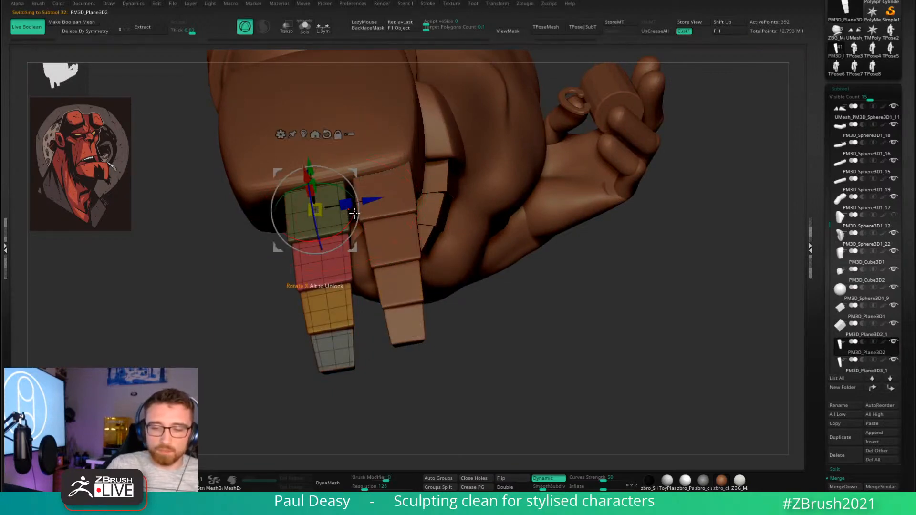
{"action": "right_click_drag", "start_coordinate": [333, 221], "coordinate": [384, 177]}
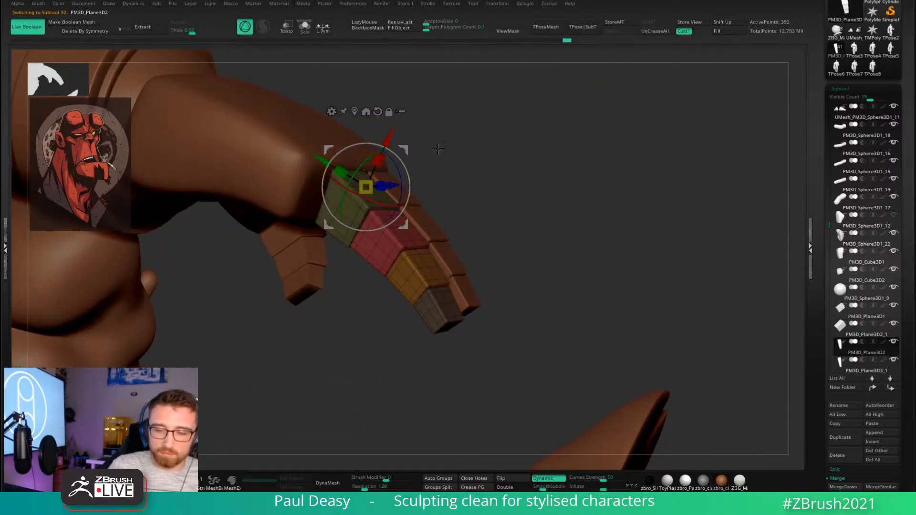
{"action": "right_click_drag", "start_coordinate": [438, 149], "coordinate": [371, 183]}
{"action": "left_click_drag", "start_coordinate": [366, 186], "coordinate": [352, 211], "text": "alt"}
{"action": "mouse_move", "coordinate": [443, 178]}
{"action": "right_mouse_down"}
{"action": "mouse_move", "coordinate": [435, 189]}
{"action": "mouse_move", "coordinate": [418, 180]}
{"action": "mouse_move", "coordinate": [388, 214]}
{"action": "right_mouse_up"}
{"action": "key", "text": "q"}
Select the palm block and, with a larger Move brush, reshape its lower edge around the finger bases.
{"action": "right_click_drag", "start_coordinate": [569, 289], "coordinate": [479, 236], "text": "ctrl"}
{"action": "left_click", "coordinate": [425, 226], "text": "alt"}
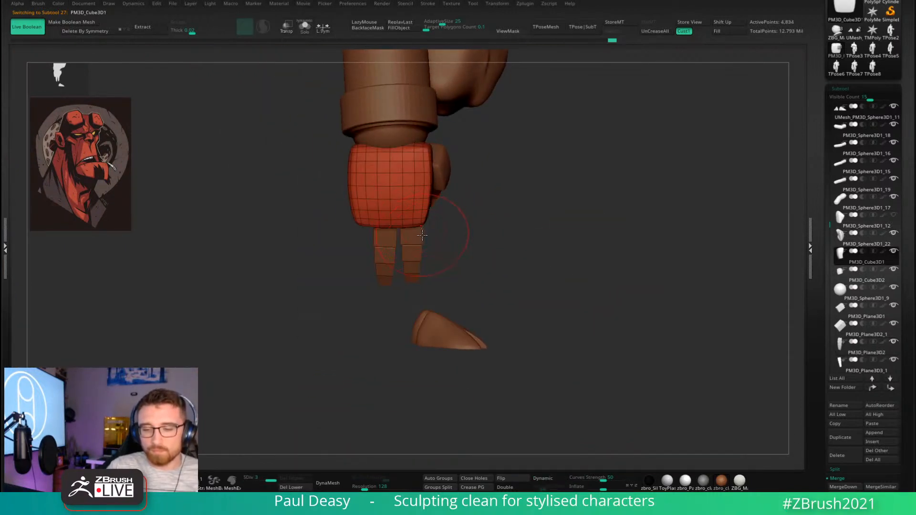
{"action": "key", "text": "space"}
{"action": "key", "text": "s"}
{"action": "left_click_drag", "start_coordinate": [427, 237], "coordinate": [438, 238]}
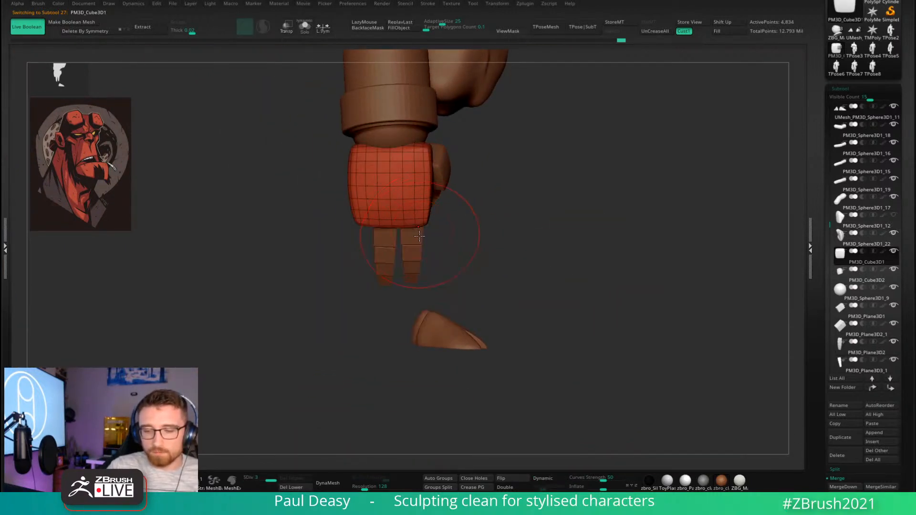
{"action": "right_click_drag", "start_coordinate": [380, 236], "coordinate": [368, 226]}
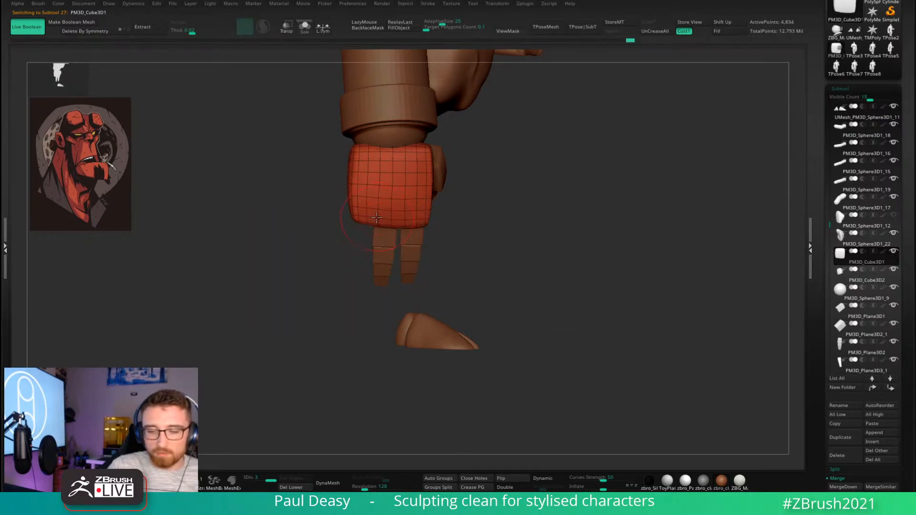
{"action": "key", "text": "space"}
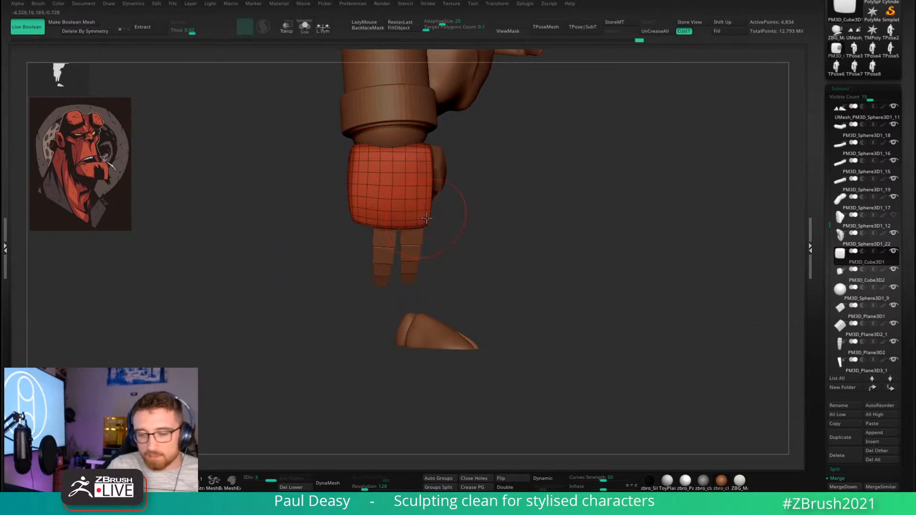
{"action": "key", "text": "space"}
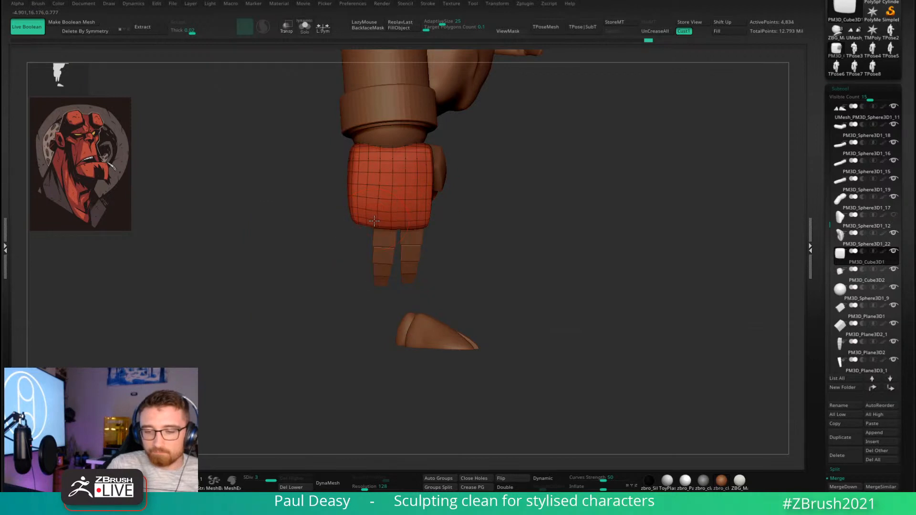
{"action": "key", "text": "space"}
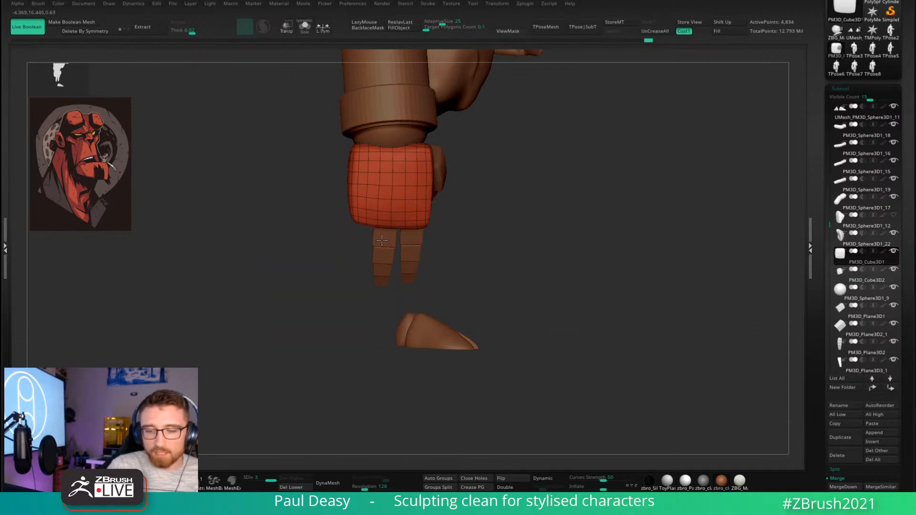
{"action": "key", "text": "space"}
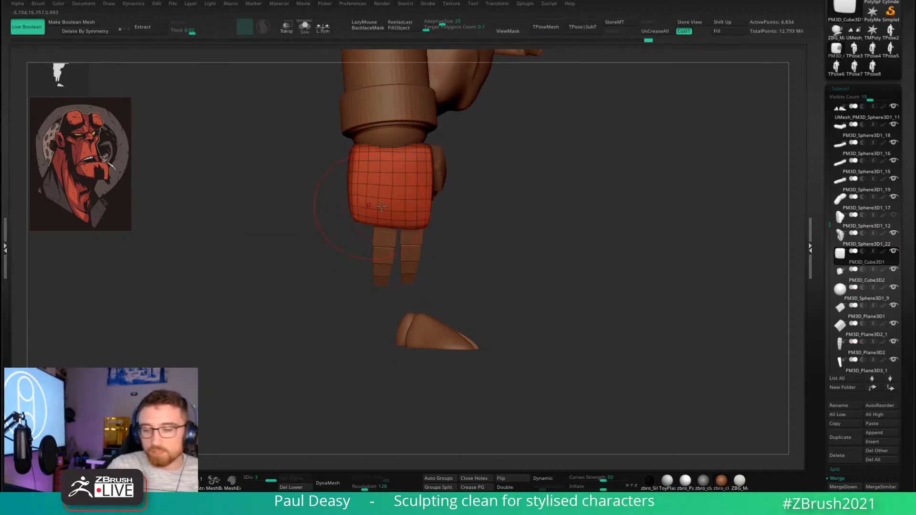
{"action": "key", "text": "space"}
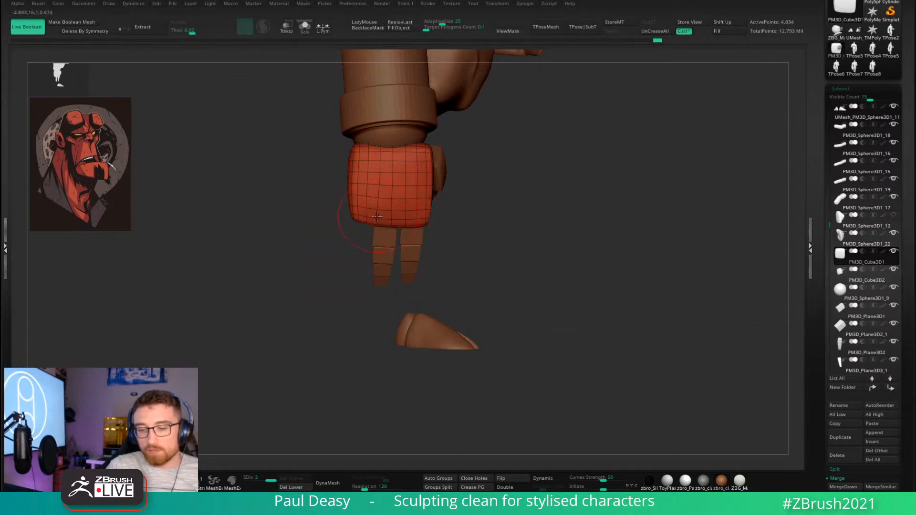
{"action": "key", "text": "space"}
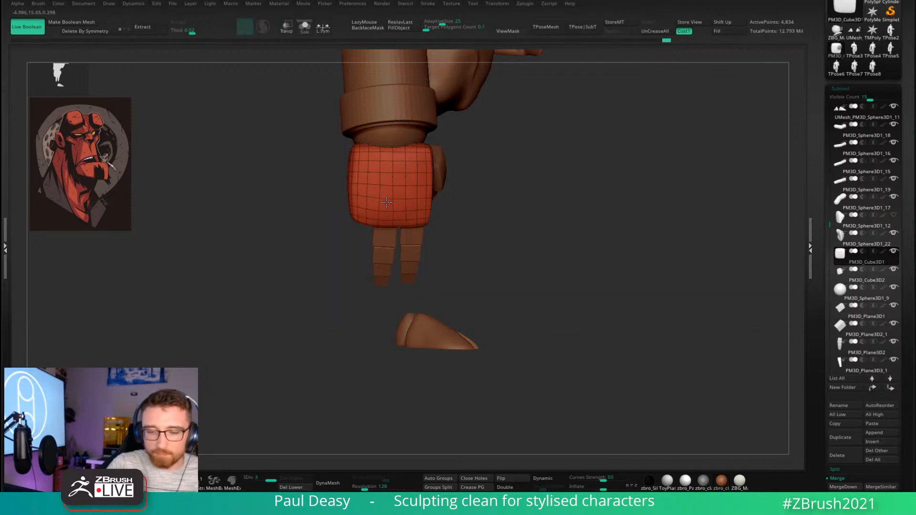
Smooth the palm block and refine its upper edge and side beneath the wrist, varying the brush size.
{"action": "key", "text": "shift"}
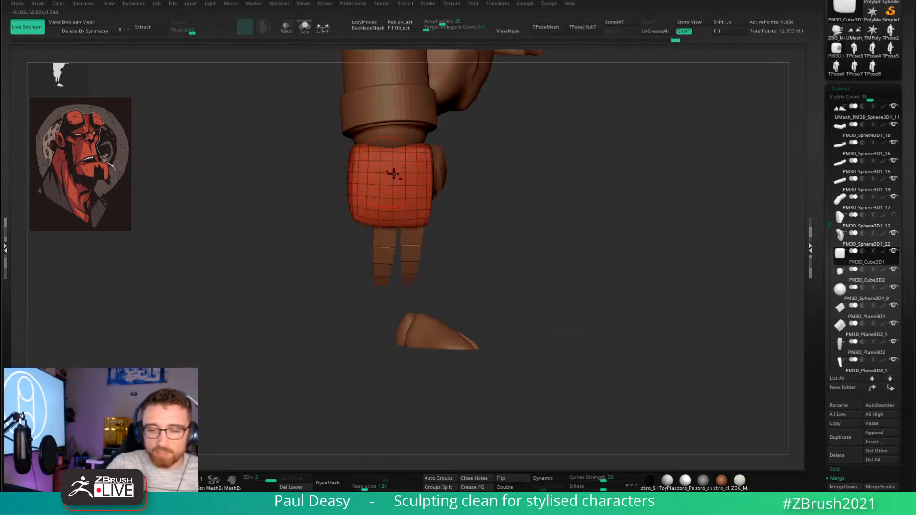
{"action": "key", "text": "space"}
{"action": "mouse_move", "coordinate": [400, 163]}
{"action": "right_mouse_down"}
{"action": "mouse_move", "coordinate": [454, 161]}
{"action": "mouse_move", "coordinate": [406, 156]}
{"action": "right_mouse_up"}
{"action": "key", "text": "space"}
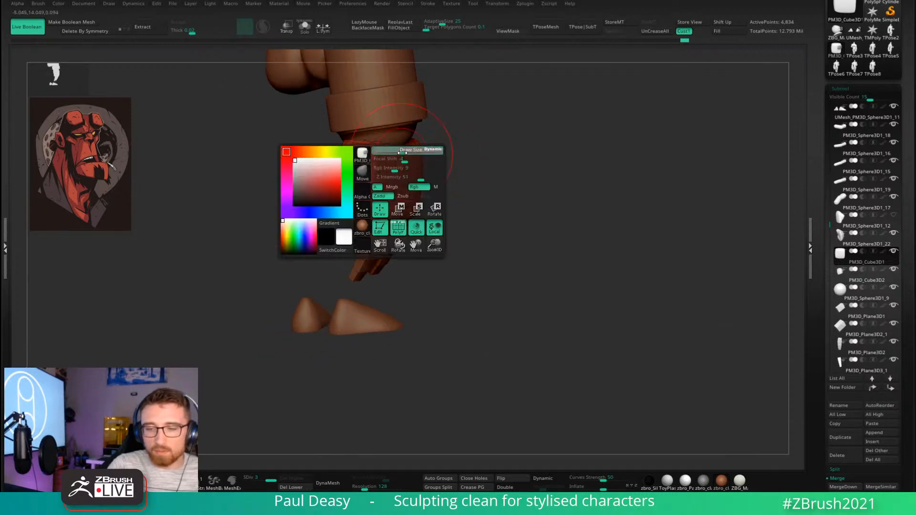
{"action": "key", "text": "space"}
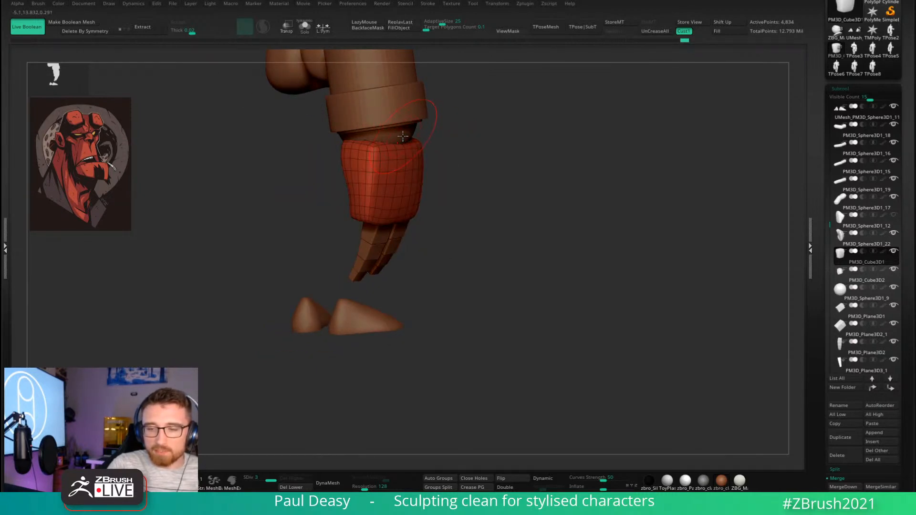
{"action": "key", "text": "space"}
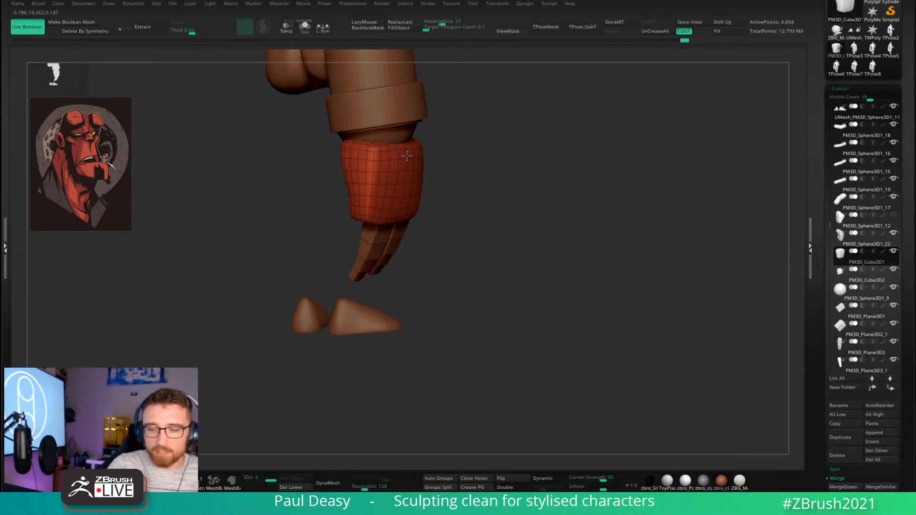
{"action": "key", "text": "space"}
{"action": "key", "text": "space"}
{"action": "right_click_drag", "start_coordinate": [407, 155], "coordinate": [431, 167]}
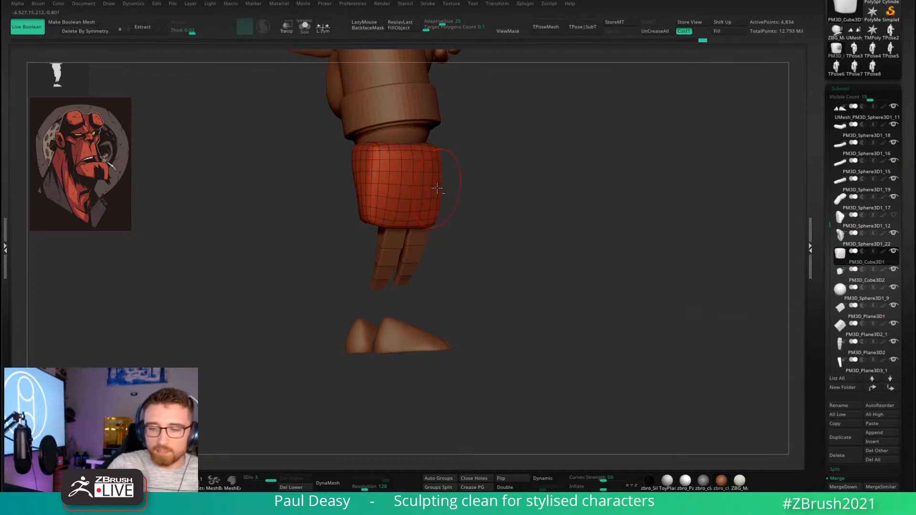
Refine the palm's wrist edge and outer side from behind, and turn on the mask display.
{"action": "right_click_drag", "start_coordinate": [465, 189], "coordinate": [443, 201]}
{"action": "key", "text": "space"}
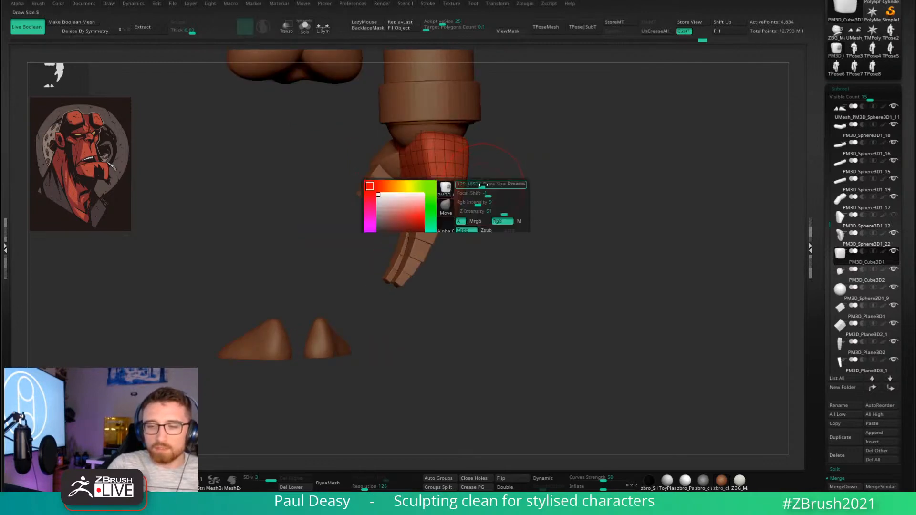
{"action": "right_click_drag", "start_coordinate": [440, 151], "coordinate": [473, 176]}
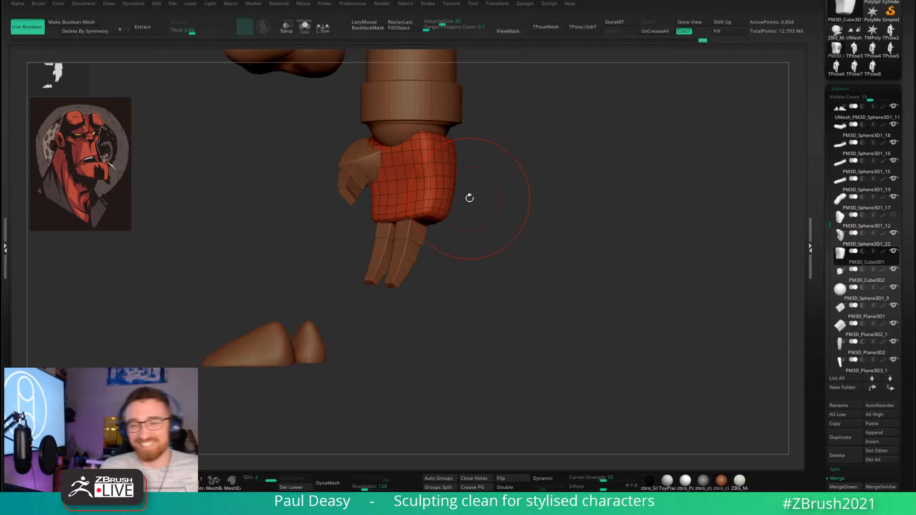
{"action": "left_click_drag", "start_coordinate": [477, 176], "coordinate": [456, 174]}
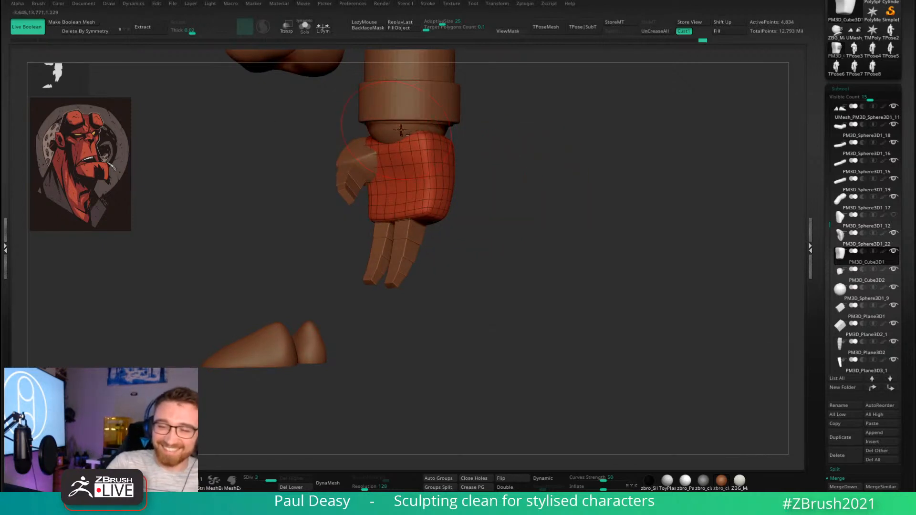
{"action": "mouse_move", "coordinate": [454, 217]}
{"action": "left_mouse_down"}
{"action": "mouse_move", "coordinate": [570, 201]}
{"action": "mouse_move", "coordinate": [478, 188]}
{"action": "left_mouse_up"}
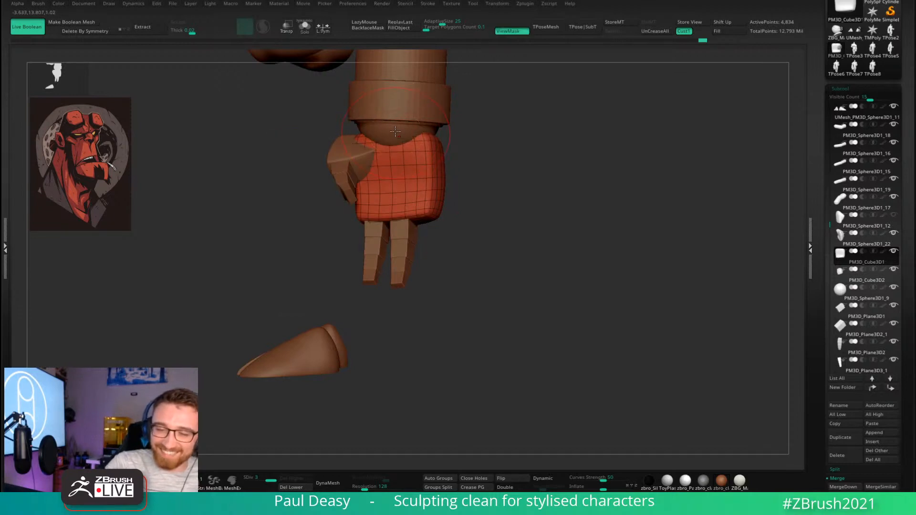
{"action": "key", "text": "ctrl+h"}
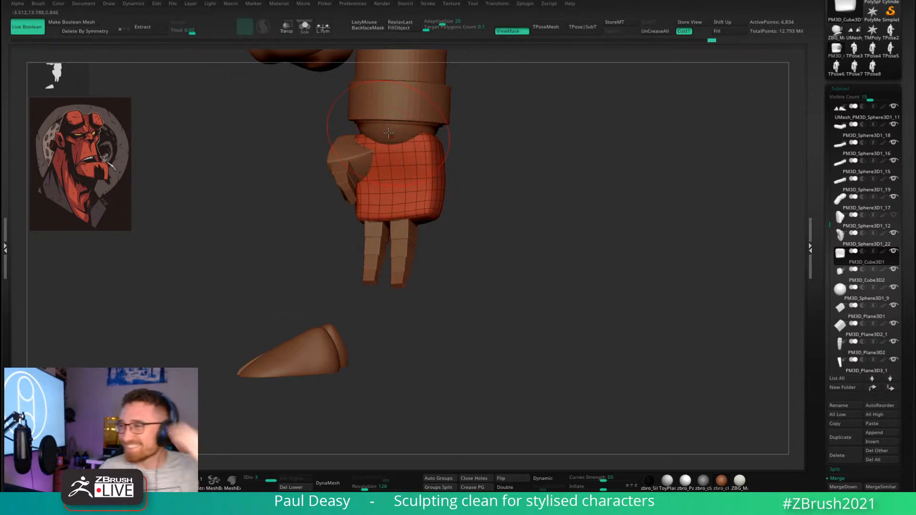
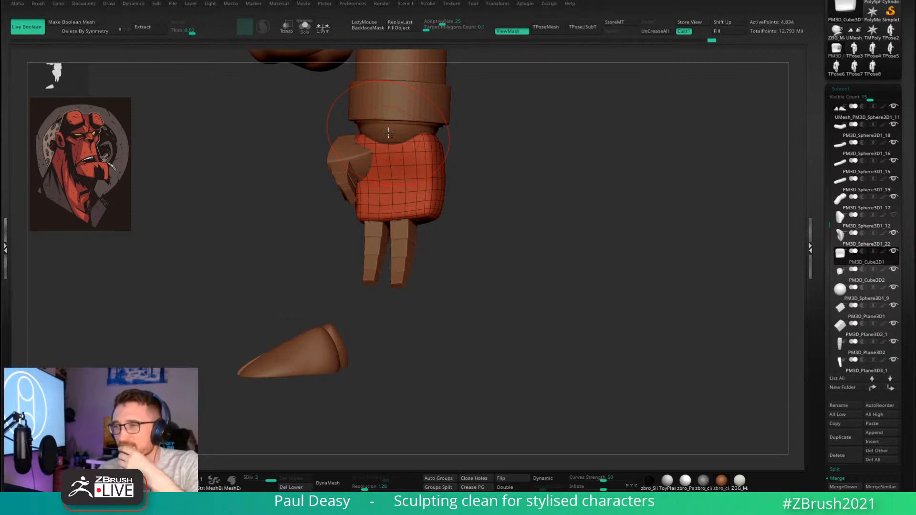
Examine the palm and fingers from several angles and distances in relation to the forearm and body.
{"action": "mouse_move", "coordinate": [534, 210]}
{"action": "left_mouse_down"}
{"action": "mouse_move", "coordinate": [546, 212]}
{"action": "mouse_move", "coordinate": [530, 225]}
{"action": "left_mouse_up"}
{"action": "key", "text": "space"}
{"action": "left_click_drag", "start_coordinate": [505, 176], "coordinate": [494, 176]}
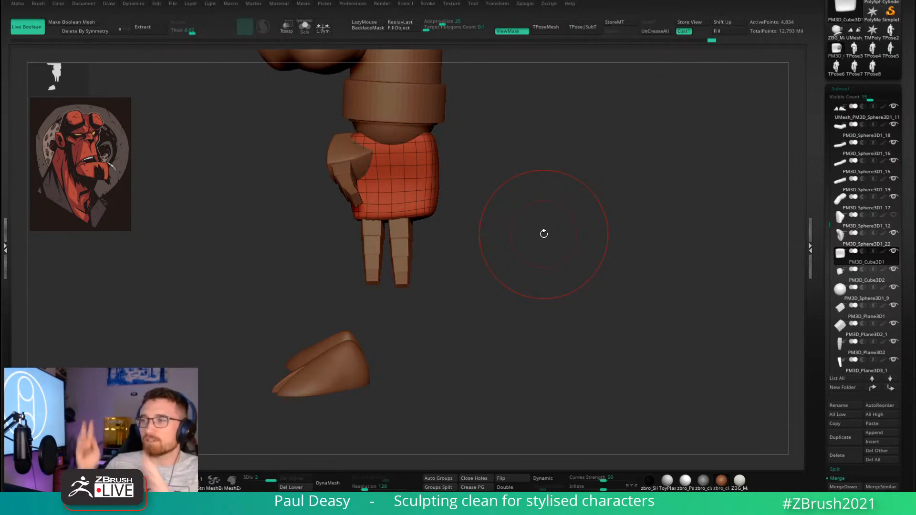
{"action": "right_click", "coordinate": [468, 147]}
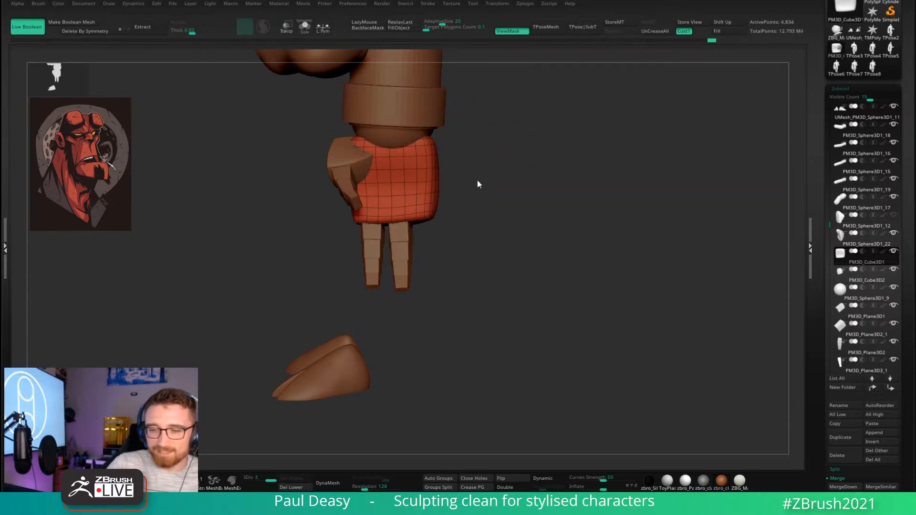
{"action": "right_click_drag", "start_coordinate": [477, 180], "coordinate": [426, 142], "text": "ctrl"}
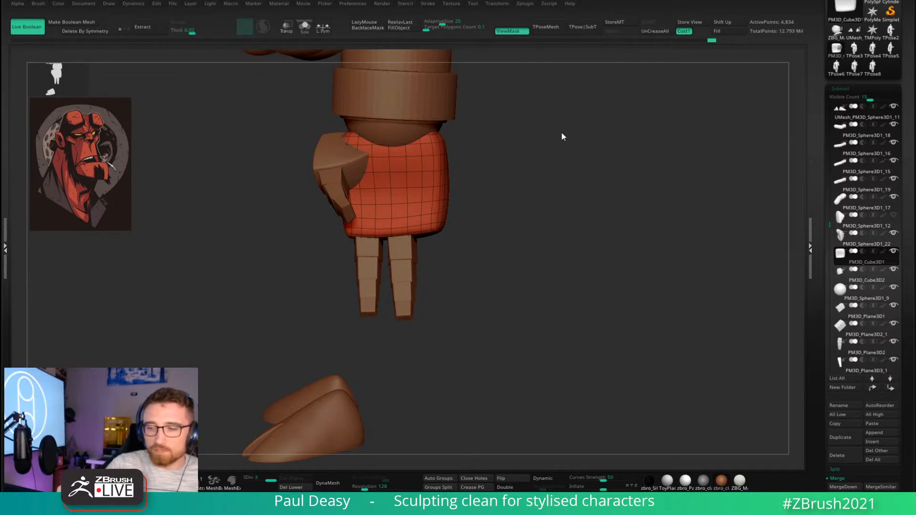
{"action": "left_click", "coordinate": [304, 27]}
{"action": "mouse_move", "coordinate": [414, 134]}
{"action": "right_mouse_down"}
{"action": "mouse_move", "coordinate": [574, 255]}
{"action": "mouse_move", "coordinate": [499, 195]}
{"action": "right_mouse_up"}
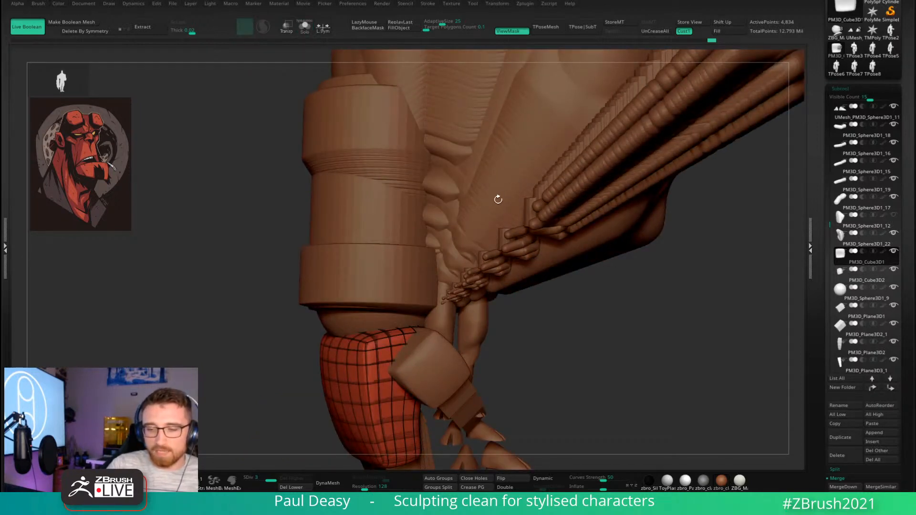
{"action": "mouse_move", "coordinate": [503, 191]}
{"action": "right_mouse_down", "text": "ctrl"}
{"action": "mouse_move", "coordinate": [623, 293]}
{"action": "mouse_move", "coordinate": [550, 303]}
{"action": "mouse_move", "coordinate": [605, 291]}
{"action": "mouse_move", "coordinate": [586, 284]}
{"action": "mouse_move", "coordinate": [619, 202]}
{"action": "mouse_move", "coordinate": [566, 285]}
{"action": "right_mouse_up", "text": "ctrl"}
{"action": "mouse_move", "coordinate": [599, 296]}
{"action": "left_mouse_down"}
{"action": "mouse_move", "coordinate": [594, 260]}
{"action": "mouse_move", "coordinate": [461, 202]}
{"action": "left_mouse_up"}
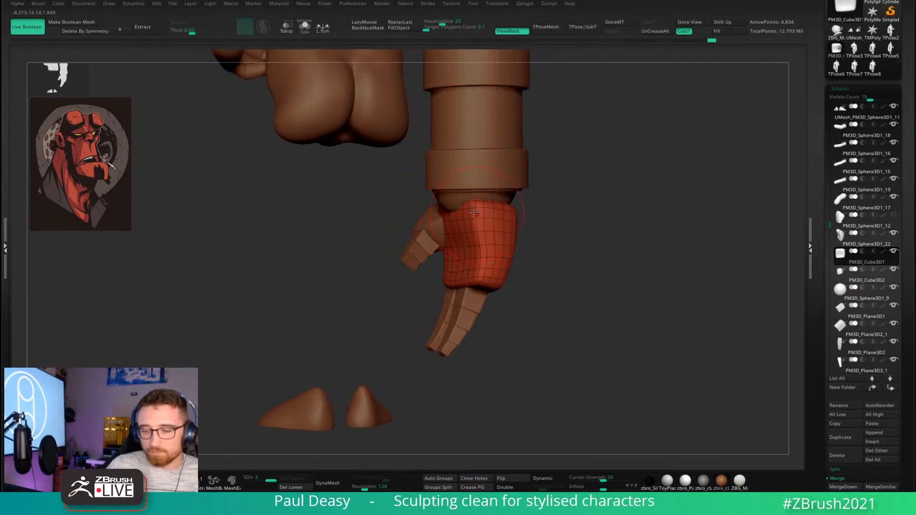
Vary the Move brush size around the palm's wrist edge and select the wrist sphere beneath the forearm bracer.
{"action": "key", "text": "space"}
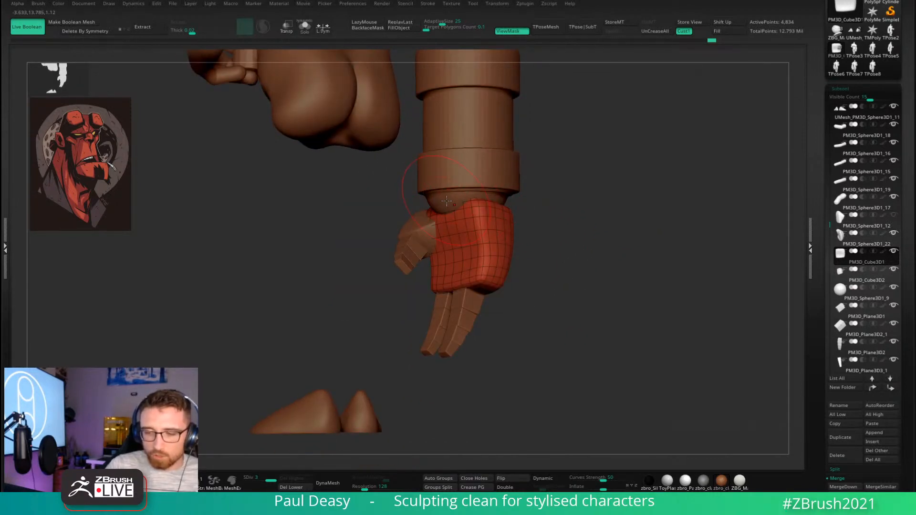
{"action": "key", "text": "space"}
{"action": "right_click_drag", "start_coordinate": [452, 198], "coordinate": [437, 195]}
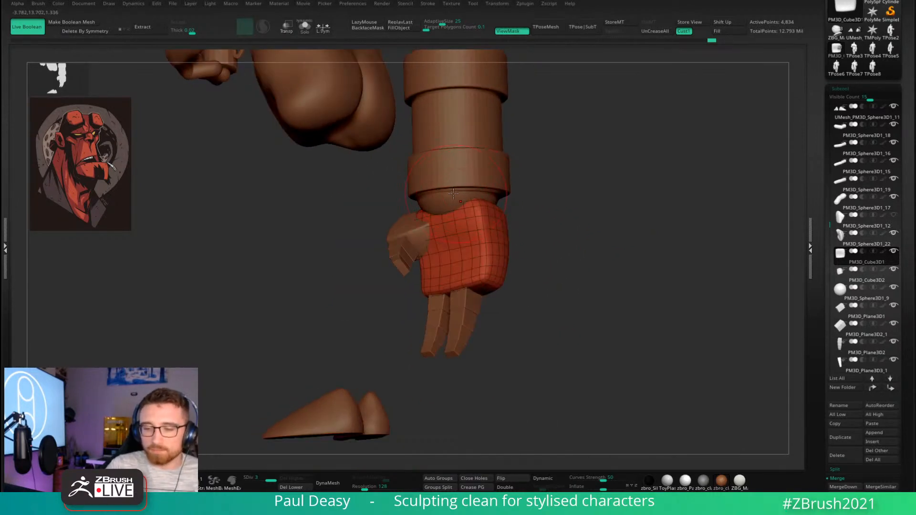
{"action": "key", "text": "space"}
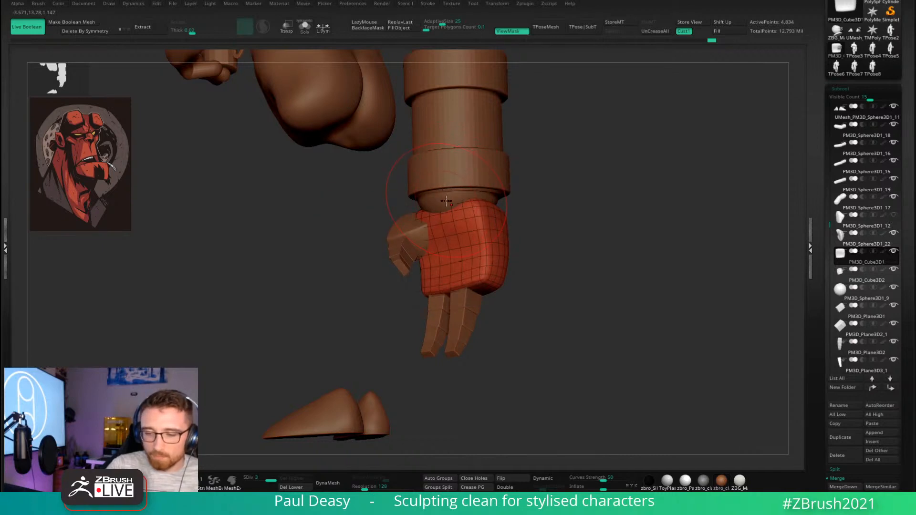
{"action": "left_click", "coordinate": [446, 201], "text": "alt"}
{"action": "right_click_drag", "start_coordinate": [446, 201], "coordinate": [577, 238]}
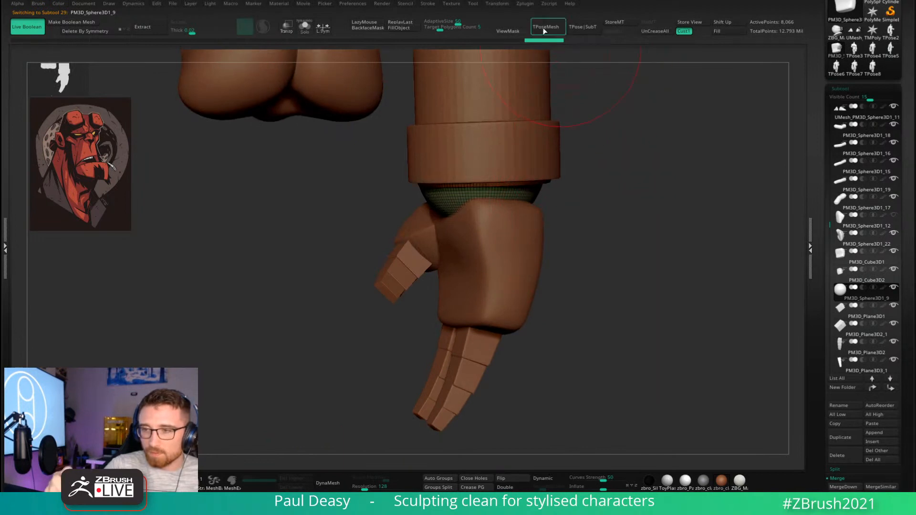
{"action": "right_click_drag", "start_coordinate": [618, 197], "coordinate": [569, 251], "text": "ctrl"}
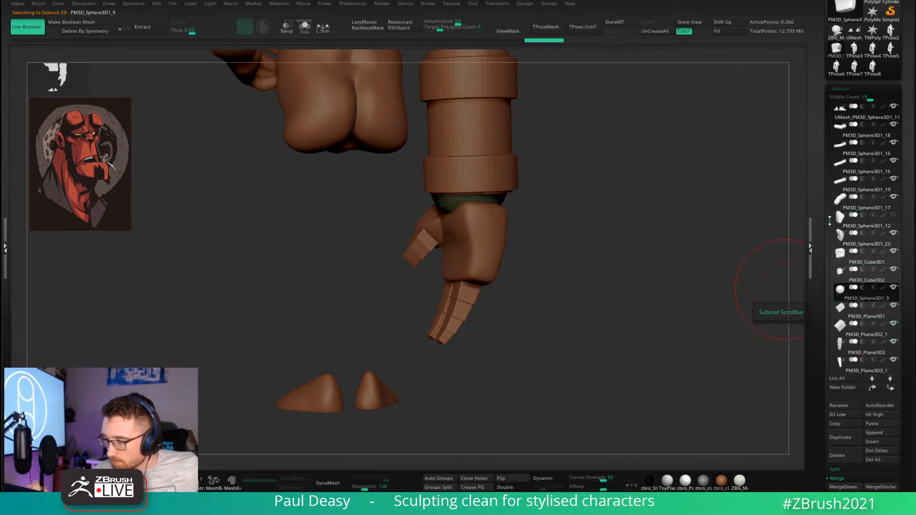
Show the hidden thigh and lower-leg subtools beside the hand.
{"action": "left_click_drag", "start_coordinate": [830, 223], "coordinate": [830, 272]}
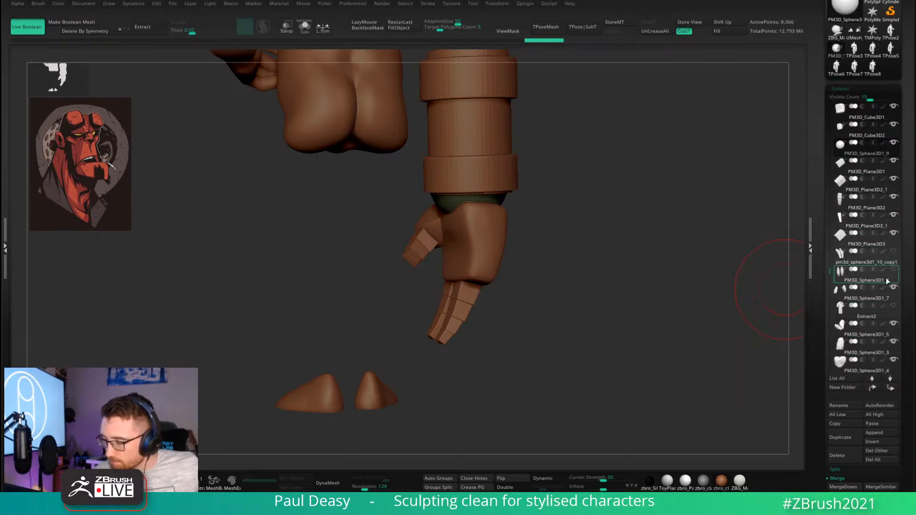
{"action": "left_click", "coordinate": [893, 252]}
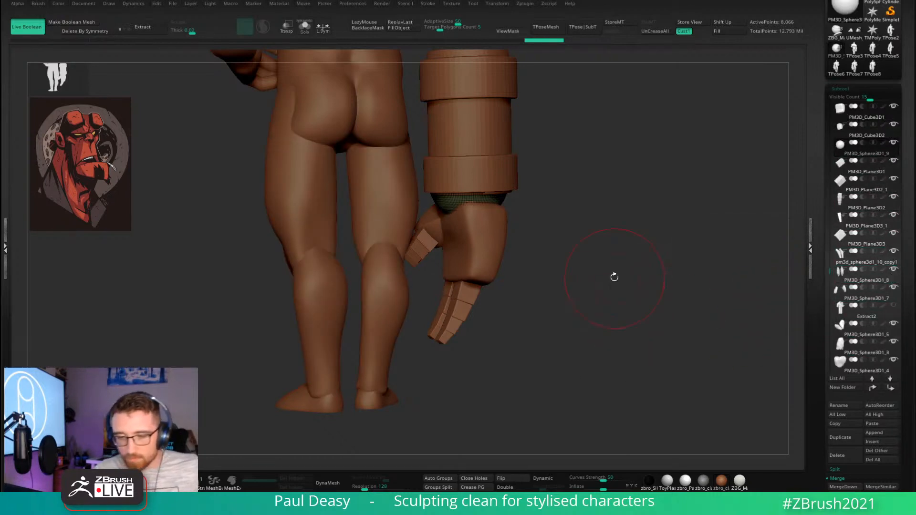
{"action": "left_click_drag", "start_coordinate": [614, 276], "coordinate": [591, 253]}
{"action": "left_click_drag", "start_coordinate": [483, 299], "coordinate": [496, 284], "text": "alt"}
{"action": "left_click_drag", "start_coordinate": [687, 158], "coordinate": [734, 145], "text": "alt"}
Select the lower finger PM3D_Plane3D3_1 and rotate and reposition it with the gizmo along the palm's lower edge.
{"action": "key", "text": "space"}
{"action": "left_click", "coordinate": [443, 247], "text": "alt"}
{"action": "mouse_move", "coordinate": [443, 247]}
{"action": "left_mouse_down"}
{"action": "mouse_move", "coordinate": [458, 245]}
{"action": "mouse_move", "coordinate": [447, 255]}
{"action": "left_mouse_up"}
{"action": "key", "text": "space"}
{"action": "key", "text": "w"}
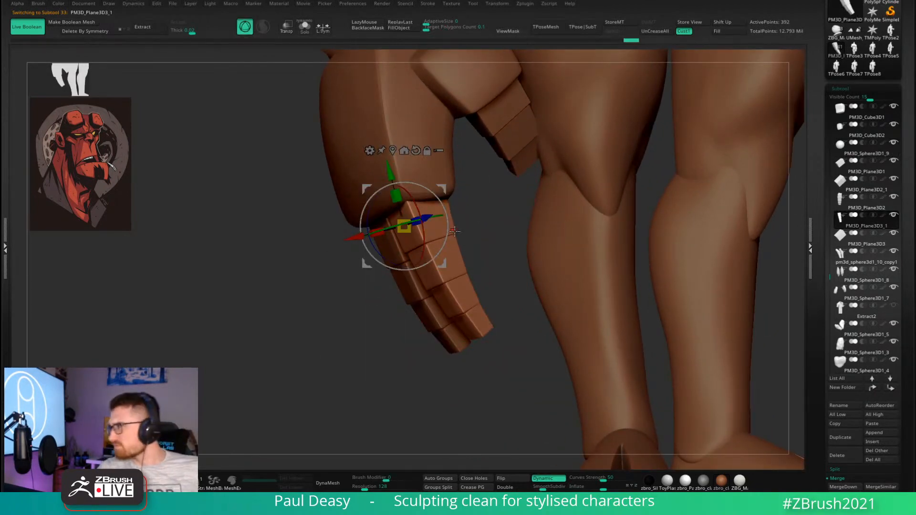
{"action": "mouse_move", "coordinate": [457, 233]}
{"action": "left_mouse_down"}
{"action": "mouse_move", "coordinate": [464, 223]}
{"action": "mouse_move", "coordinate": [455, 249]}
{"action": "left_mouse_up"}
{"action": "left_click_drag", "start_coordinate": [394, 260], "coordinate": [410, 261]}
{"action": "left_click_drag", "start_coordinate": [443, 184], "coordinate": [446, 183]}
{"action": "right_click_drag", "start_coordinate": [446, 183], "coordinate": [469, 185]}
{"action": "key", "text": "q"}
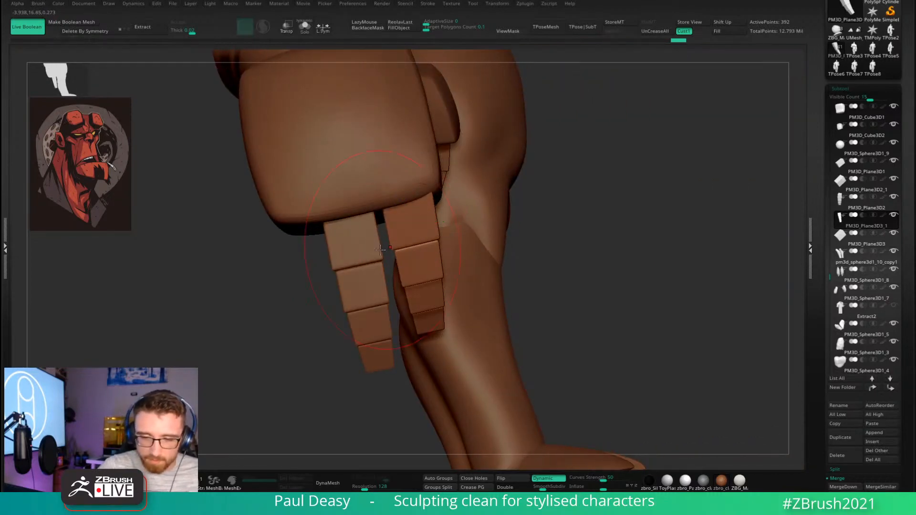
Select the neighbouring finger PM3D_Plane3D2 and adjust its placement beneath the palm.
{"action": "left_click", "coordinate": [373, 240], "text": "alt"}
{"action": "key", "text": "w"}
{"action": "mouse_move", "coordinate": [366, 211]}
{"action": "right_mouse_down"}
{"action": "mouse_move", "coordinate": [419, 227]}
{"action": "mouse_move", "coordinate": [430, 205]}
{"action": "right_mouse_up"}
{"action": "left_click_drag", "start_coordinate": [430, 205], "coordinate": [442, 197]}
{"action": "key", "text": "q"}
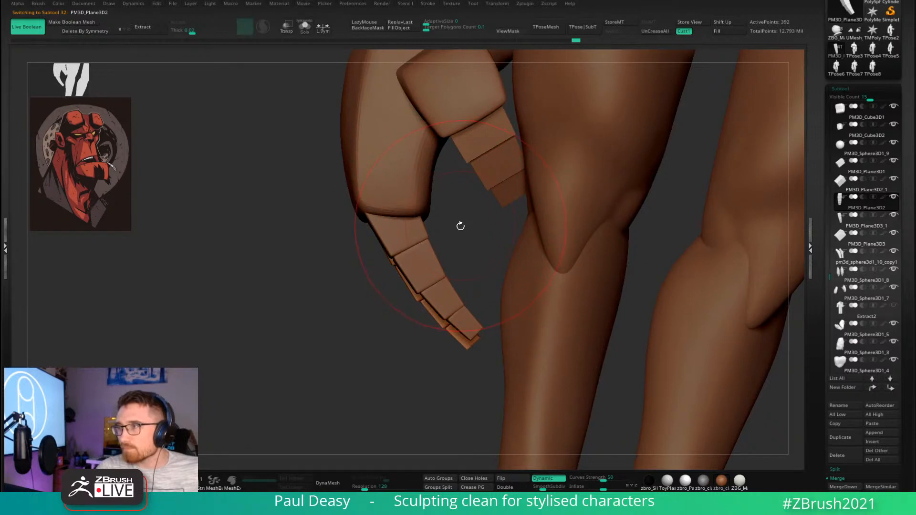
Switch between the two lower fingers, isolate one to adjust its placement, and show the full figure again.
{"action": "key", "text": "w"}
{"action": "left_click_drag", "start_coordinate": [449, 244], "coordinate": [445, 229], "text": "alt"}
{"action": "left_click", "coordinate": [324, 405], "text": "alt"}
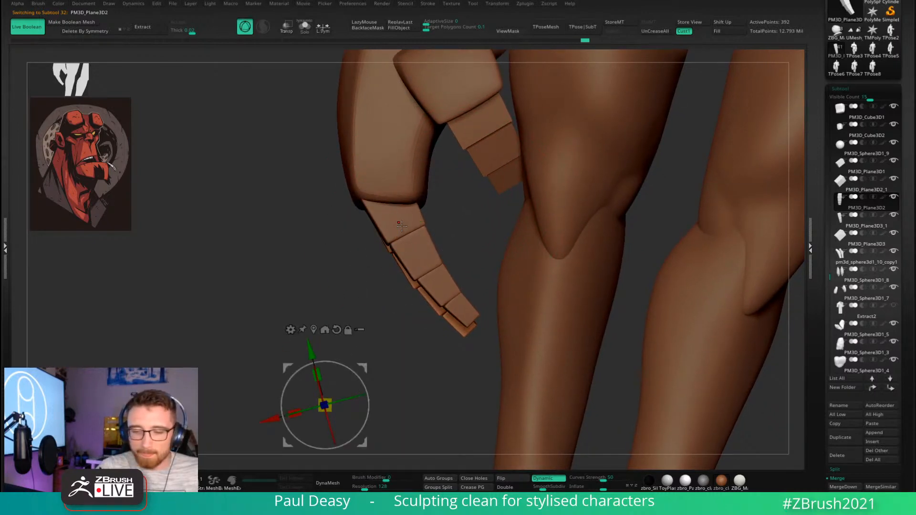
{"action": "key", "text": "q"}
{"action": "left_click", "coordinate": [406, 221], "text": "alt"}
{"action": "key", "text": "w"}
{"action": "key", "text": "alt+s"}
{"action": "left_click", "coordinate": [378, 230], "text": "alt"}
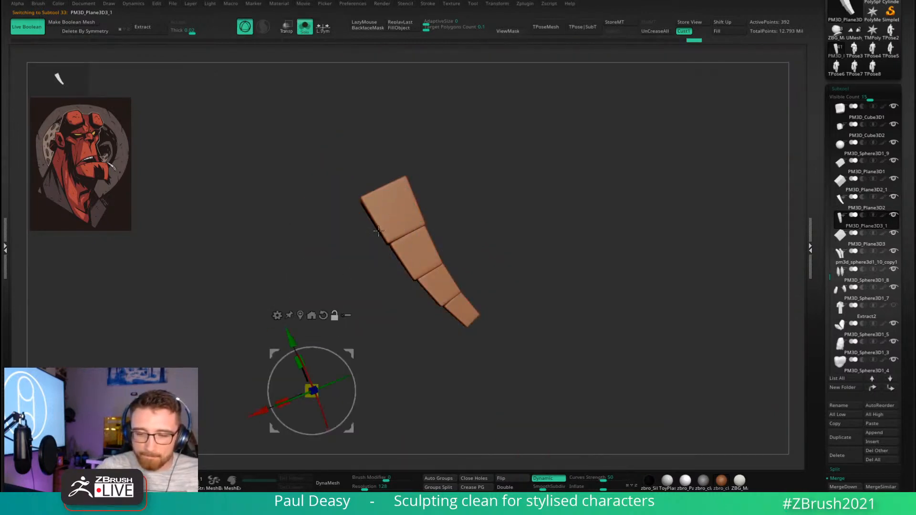
{"action": "left_click", "coordinate": [394, 191], "text": "alt"}
{"action": "left_click_drag", "start_coordinate": [362, 172], "coordinate": [365, 169]}
{"action": "key", "text": "alt+s"}
Shift the finger PM3D_Plane3D2 sideways along the palm's lower edge and duplicate it to add another finger.
{"action": "left_click_drag", "start_coordinate": [468, 218], "coordinate": [516, 220]}
{"action": "left_click", "coordinate": [381, 210], "text": "alt"}
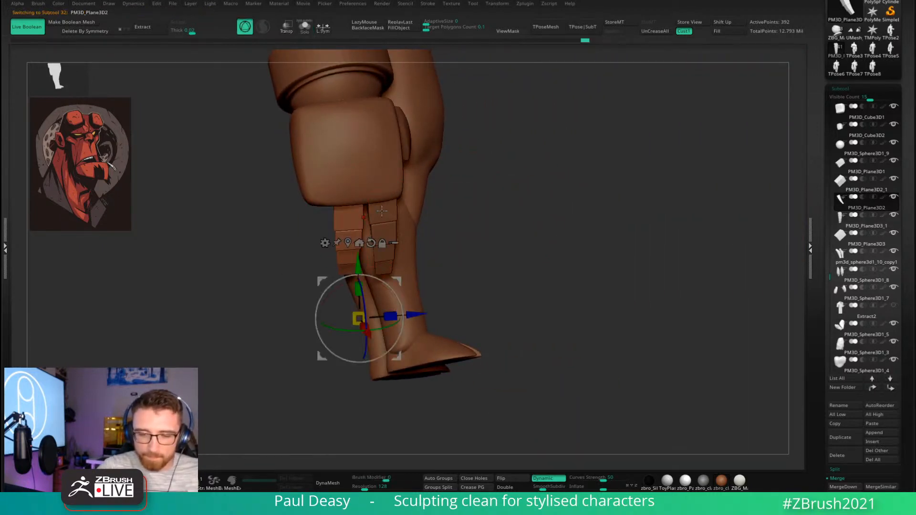
{"action": "right_click_drag", "start_coordinate": [395, 219], "coordinate": [384, 220]}
{"action": "left_click_drag", "start_coordinate": [394, 279], "coordinate": [367, 278]}
{"action": "right_click_drag", "start_coordinate": [367, 278], "coordinate": [484, 248]}
{"action": "key", "text": "ctrl+shift+s"}
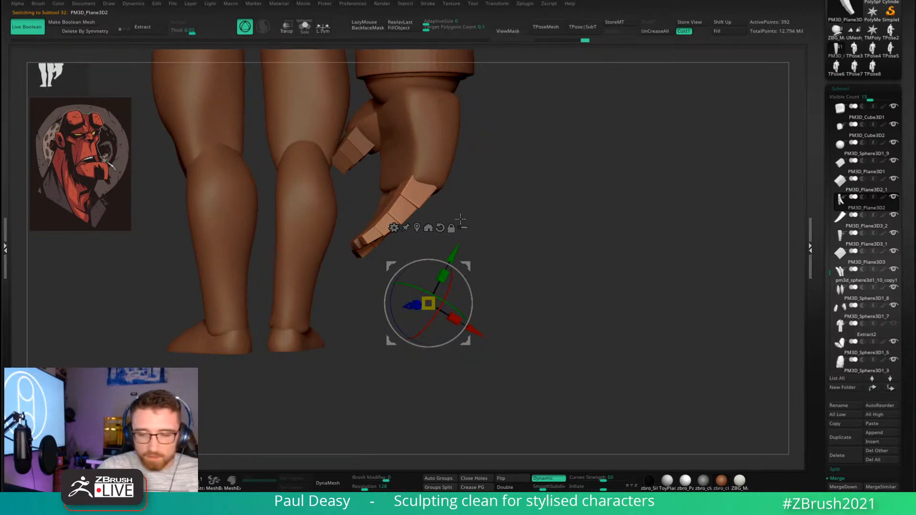
Place the gizmo at the base of the finger PM3D_Plane3D2 and rotate and reposition it against the palm.
{"action": "left_click", "coordinate": [422, 188], "text": "alt"}
{"action": "right_click_drag", "start_coordinate": [423, 188], "coordinate": [400, 189]}
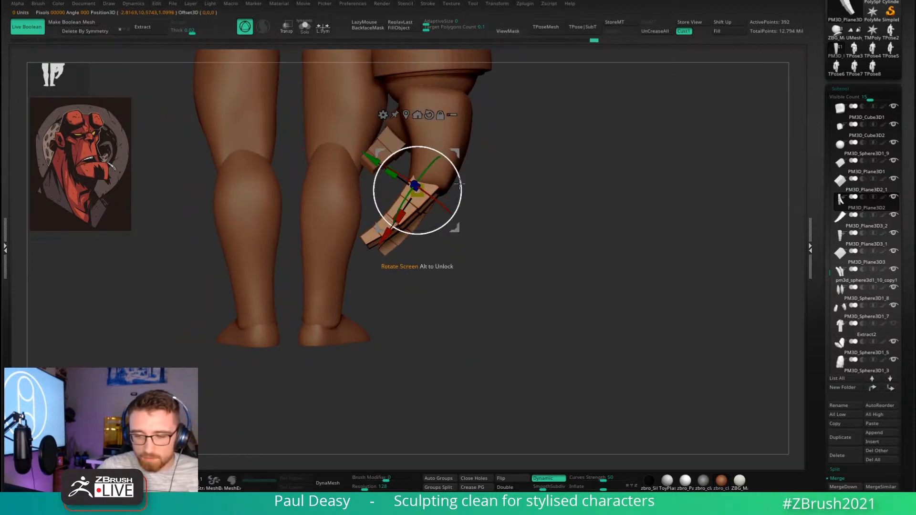
{"action": "left_click_drag", "start_coordinate": [459, 193], "coordinate": [458, 187]}
{"action": "left_click_drag", "start_coordinate": [454, 154], "coordinate": [454, 149]}
{"action": "mouse_move", "coordinate": [501, 177]}
{"action": "right_mouse_down"}
{"action": "mouse_move", "coordinate": [431, 157]}
{"action": "mouse_move", "coordinate": [441, 177]}
{"action": "right_mouse_up"}
Select the palm block and the forearm bracer in turn and examine the hand against the whole figure.
{"action": "key", "text": "q"}
{"action": "left_click", "coordinate": [441, 175], "text": "alt"}
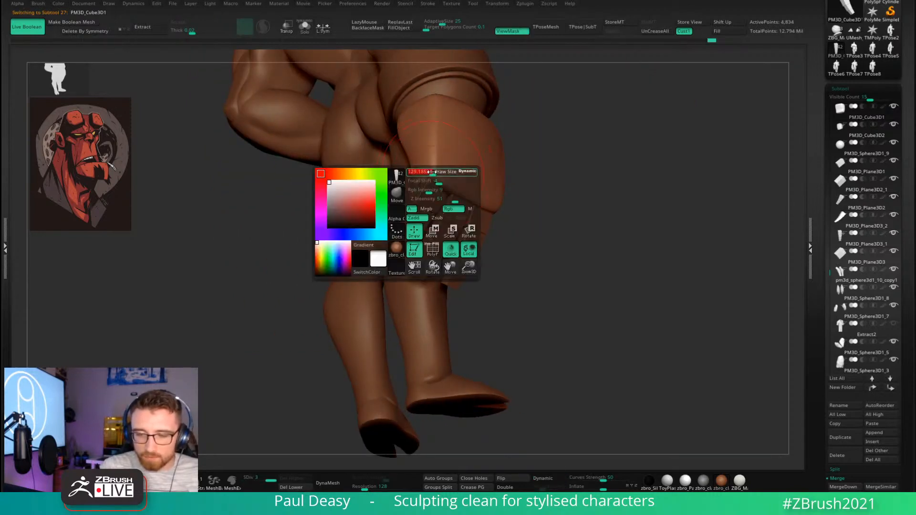
{"action": "right_click_drag", "start_coordinate": [488, 97], "coordinate": [579, 236]}
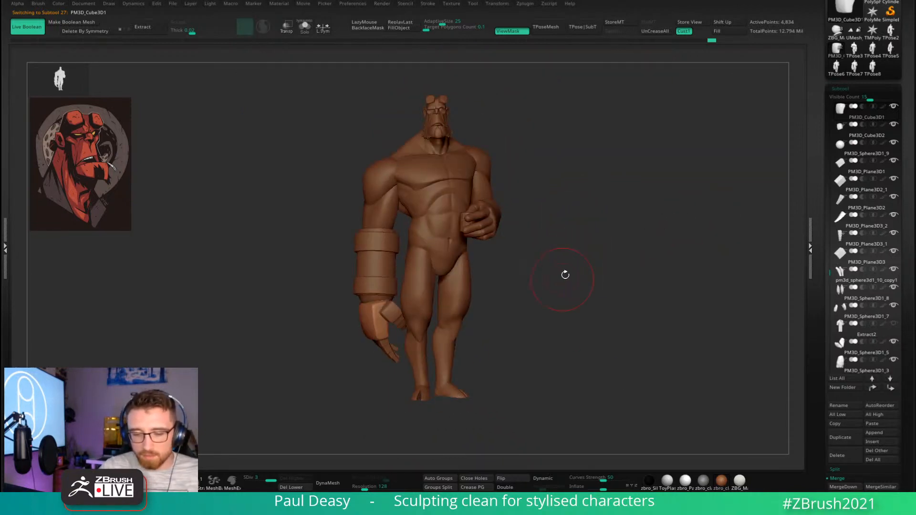
{"action": "right_click_drag", "start_coordinate": [565, 275], "coordinate": [588, 219]}
{"action": "left_click", "coordinate": [415, 226], "text": "alt"}
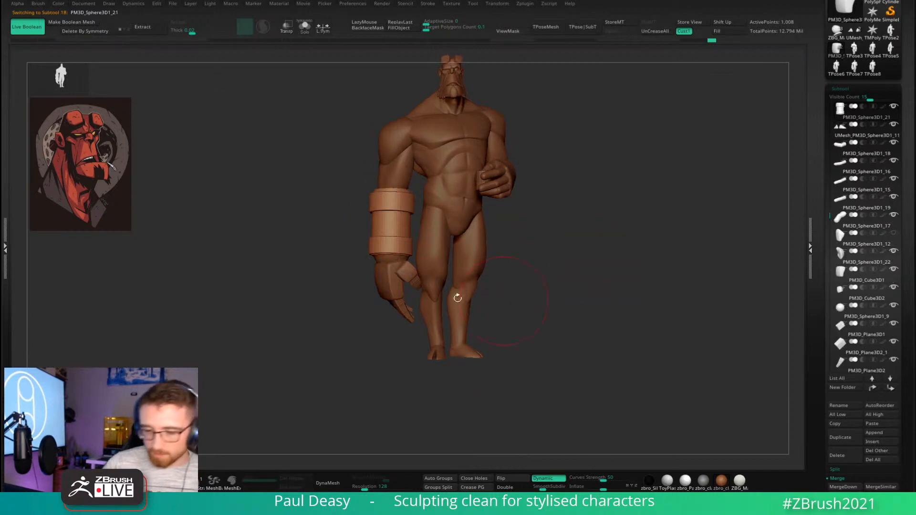
{"action": "right_click_drag", "start_coordinate": [542, 250], "coordinate": [601, 264], "text": "ctrl"}
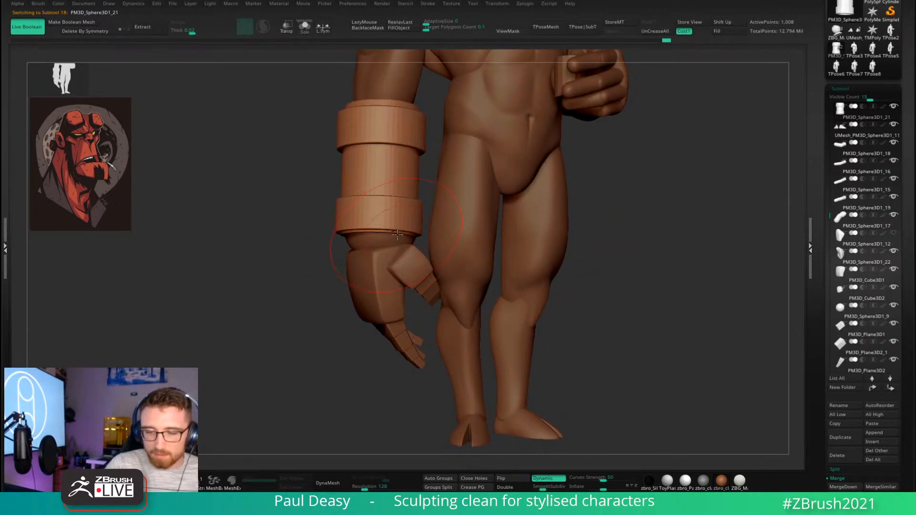
{"action": "right_click_drag", "start_coordinate": [397, 233], "coordinate": [556, 285]}
{"action": "left_click", "coordinate": [483, 233], "text": "alt"}
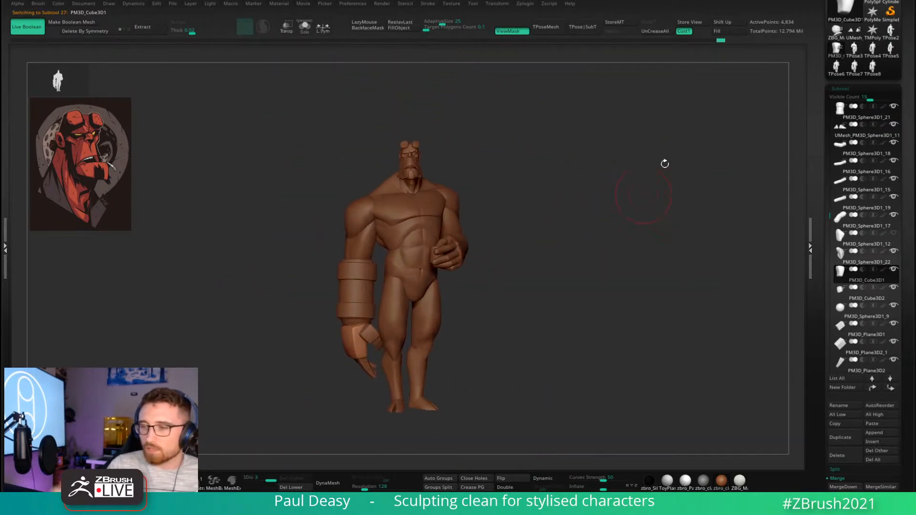
Recall the stored Cust1 view of the figure and adjust the Move brush size for the palm block.
{"action": "left_click", "coordinate": [683, 32]}
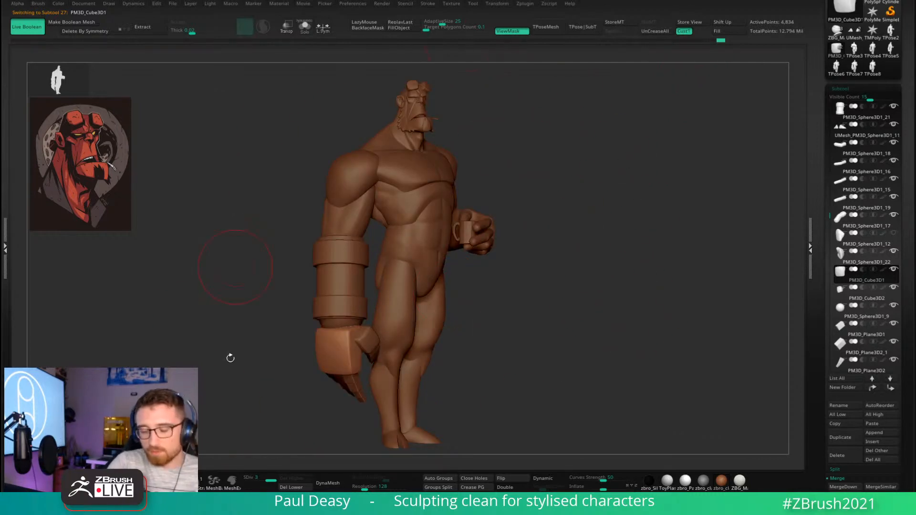
{"action": "key", "text": "space"}
{"action": "left_click_drag", "start_coordinate": [687, 304], "coordinate": [680, 308]}
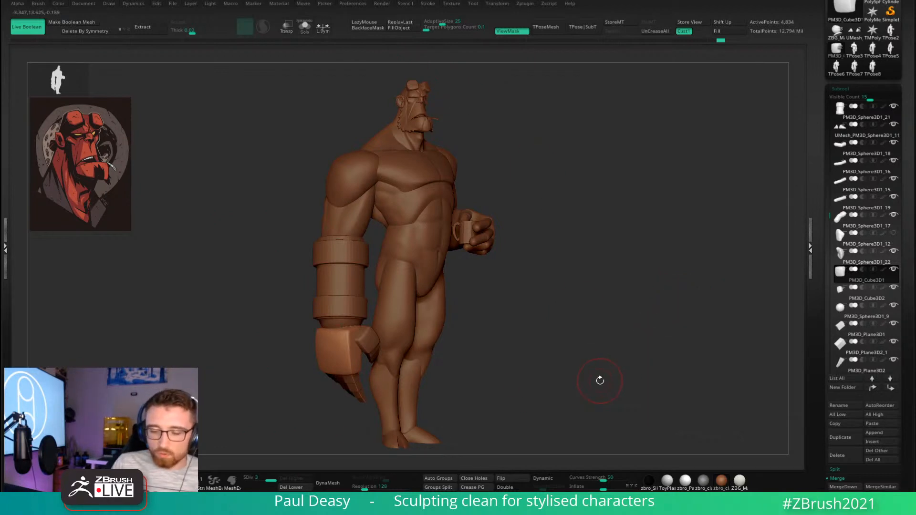
{"action": "key", "text": "bracketright"}
Select the thighs and refine the far thigh's front contour, undoing a stroke and varying the brush size.
{"action": "left_click", "coordinate": [441, 356], "text": "alt"}
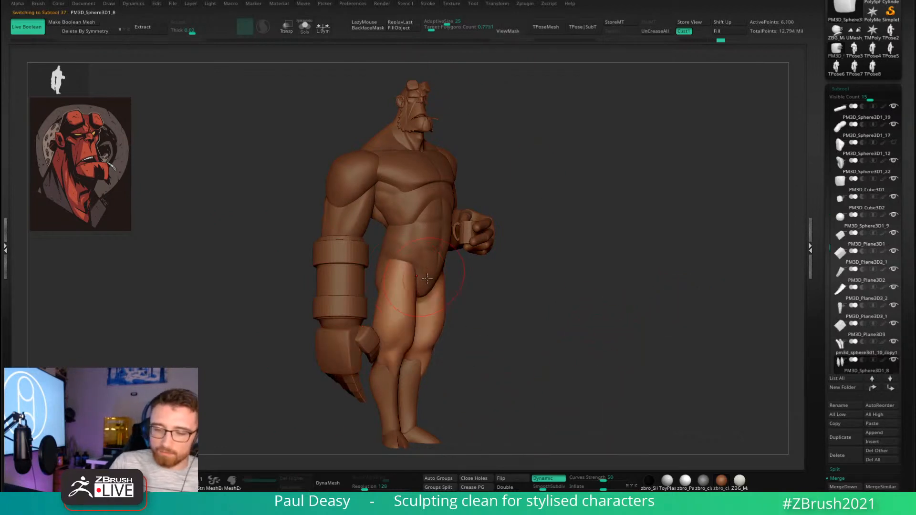
{"action": "key", "text": "space"}
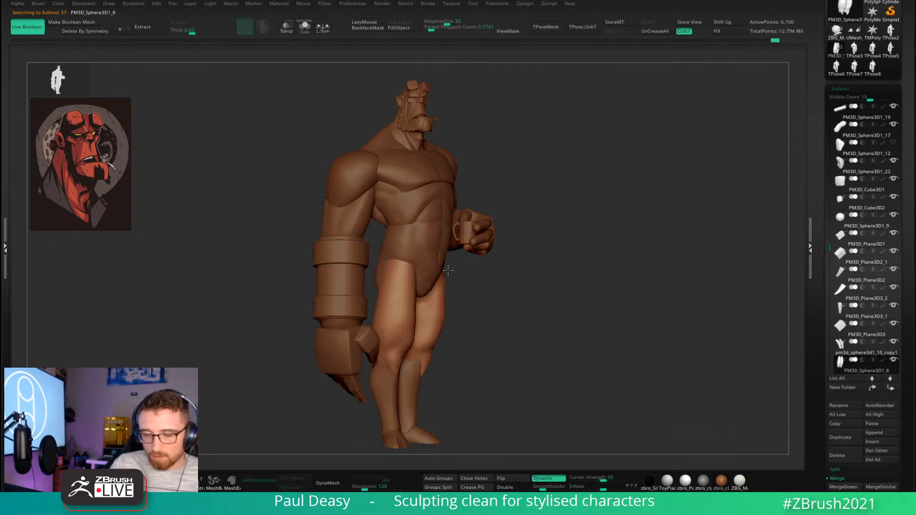
{"action": "key", "text": "ctrl+z"}
{"action": "key", "text": "space"}
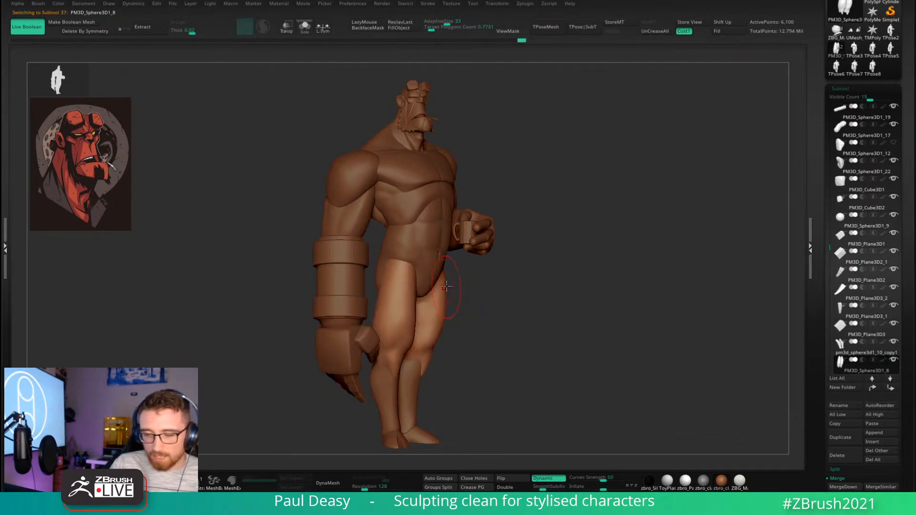
{"action": "mouse_move", "coordinate": [445, 299]}
{"action": "left_mouse_down"}
{"action": "mouse_move", "coordinate": [438, 341]}
{"action": "mouse_move", "coordinate": [443, 333]}
{"action": "left_mouse_up"}
{"action": "key", "text": "space"}
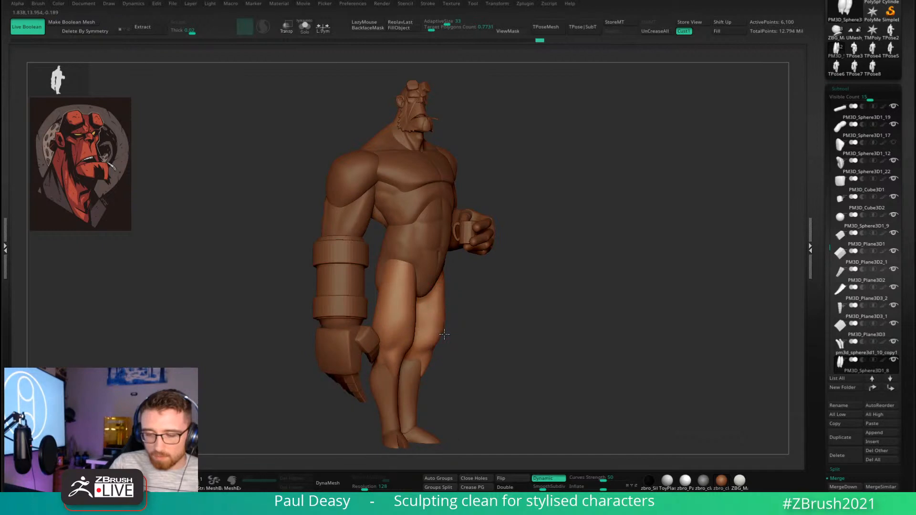
{"action": "key", "text": "space"}
Select the shoulders and examine the figure's silhouette and proportions in the Cust1 view and from the front.
{"action": "left_click", "coordinate": [462, 171], "text": "alt"}
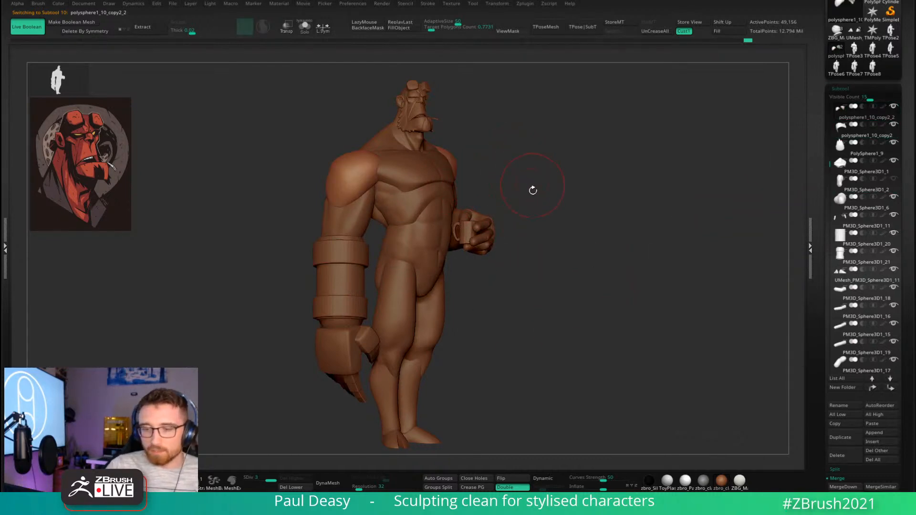
{"action": "left_click_drag", "start_coordinate": [524, 167], "coordinate": [635, 87]}
{"action": "left_click", "coordinate": [685, 33]}
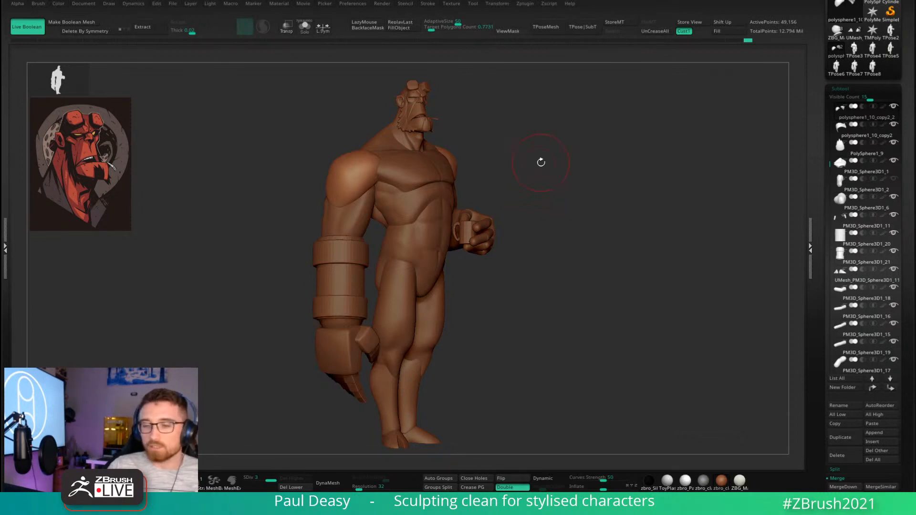
{"action": "left_click_drag", "start_coordinate": [565, 186], "coordinate": [504, 165]}
{"action": "right_click", "coordinate": [506, 167]}
{"action": "left_click_drag", "start_coordinate": [504, 220], "coordinate": [502, 227], "text": "alt"}
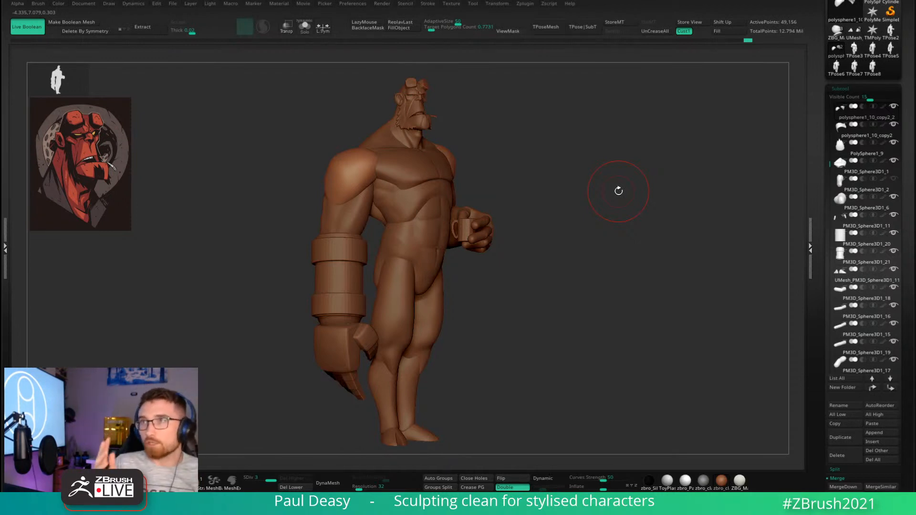
{"action": "key", "text": "space"}
{"action": "mouse_move", "coordinate": [506, 175]}
{"action": "left_mouse_down"}
{"action": "mouse_move", "coordinate": [527, 185]}
{"action": "mouse_move", "coordinate": [509, 190]}
{"action": "mouse_move", "coordinate": [529, 182]}
{"action": "left_mouse_up"}
{"action": "key", "text": "space"}
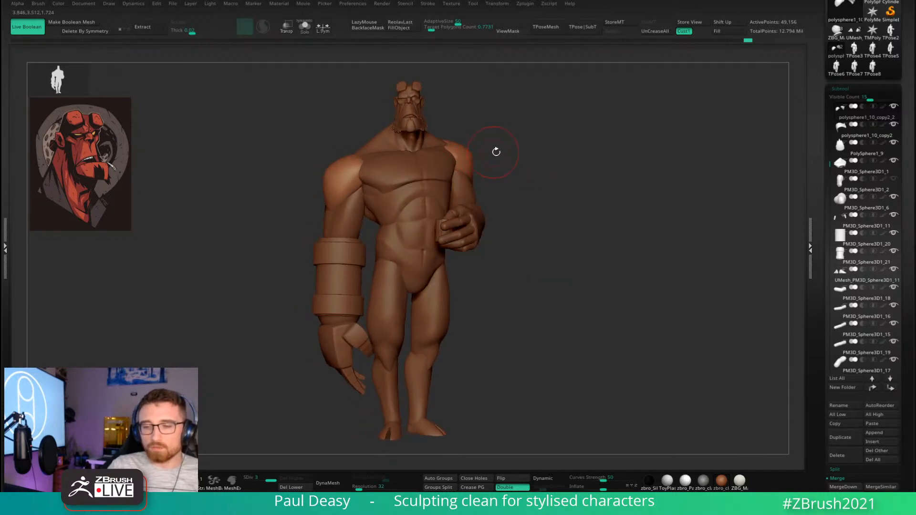
{"action": "mouse_move", "coordinate": [496, 152]}
{"action": "left_mouse_down"}
{"action": "mouse_move", "coordinate": [480, 152]}
{"action": "mouse_move", "coordinate": [487, 156]}
{"action": "left_mouse_up"}
Refine the far shoulder's inner contour beside the chest with the Move brush, varying the brush size.
{"action": "key", "text": "space"}
{"action": "key", "text": "space"}
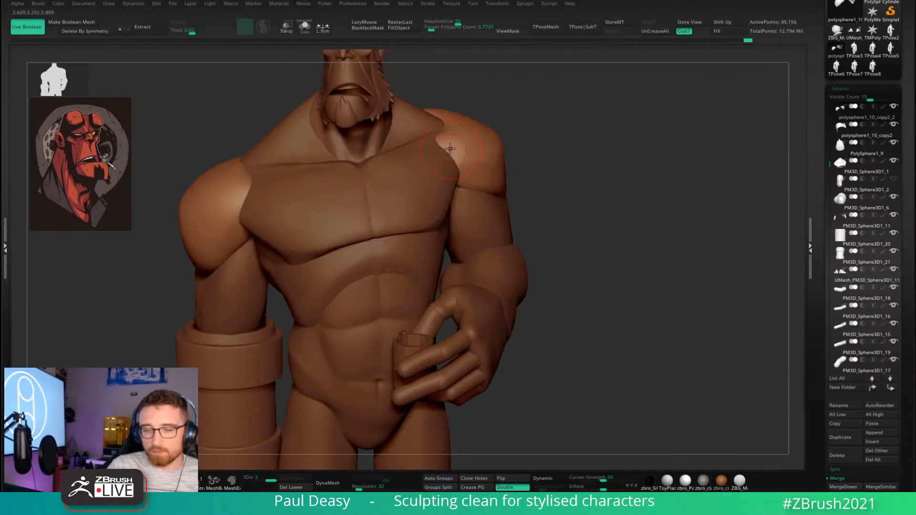
{"action": "key", "text": "space"}
{"action": "key", "text": "space"}
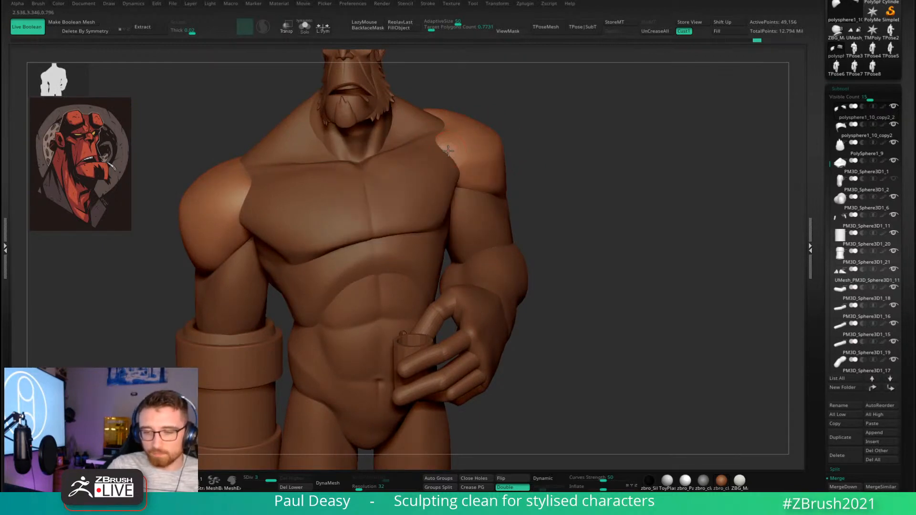
{"action": "key", "text": "space"}
{"action": "key", "text": "space"}
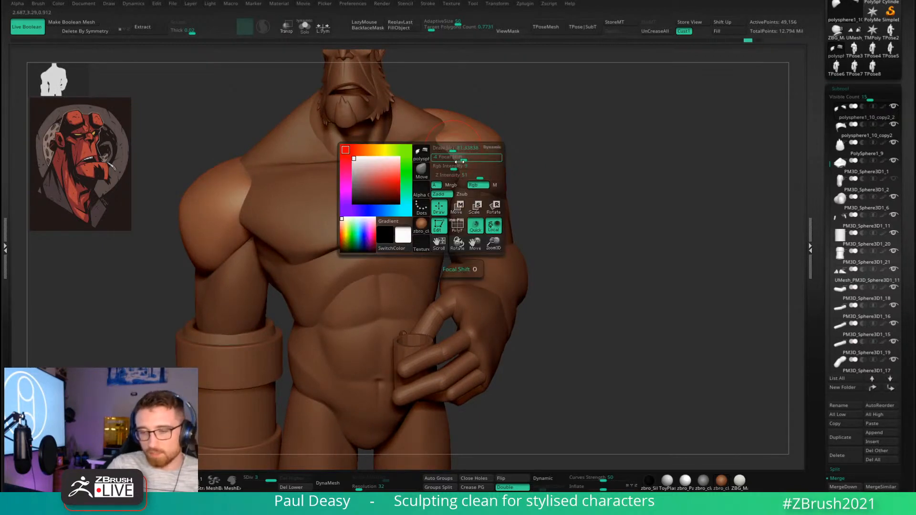
{"action": "key", "text": "space"}
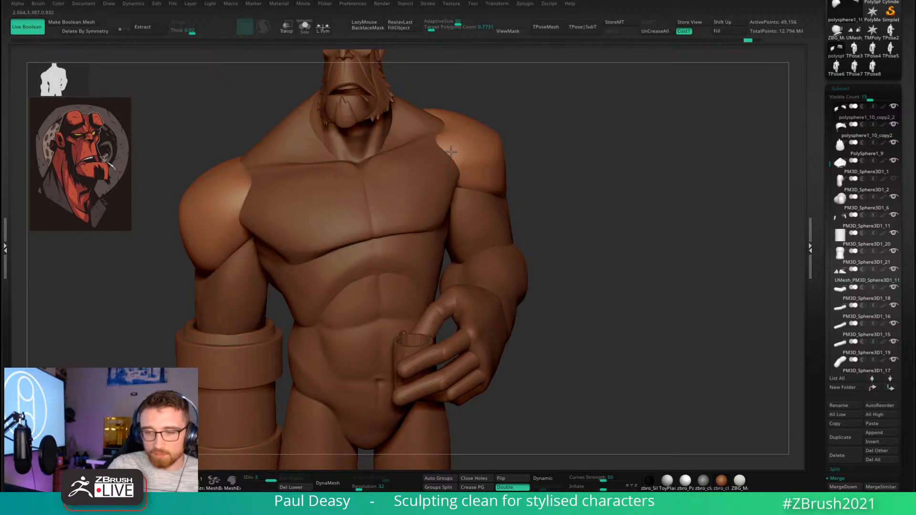
{"action": "key", "text": "space"}
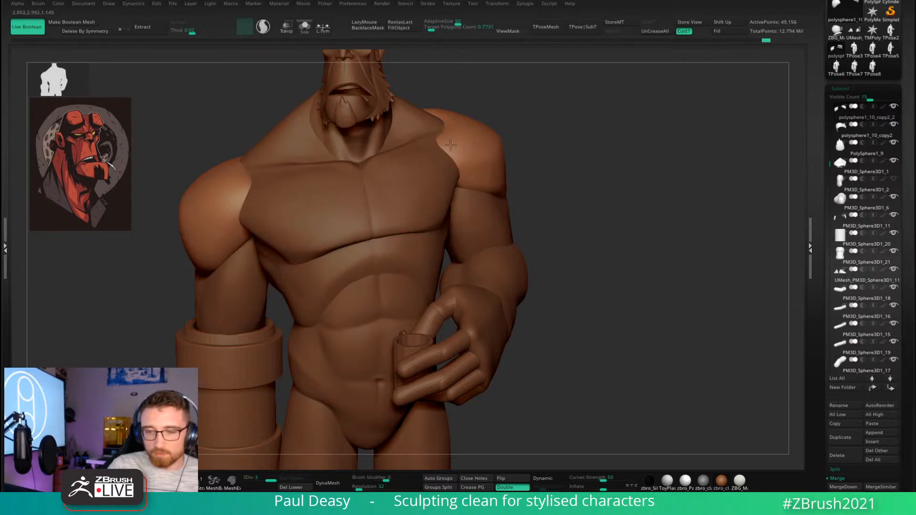
{"action": "key", "text": "f"}
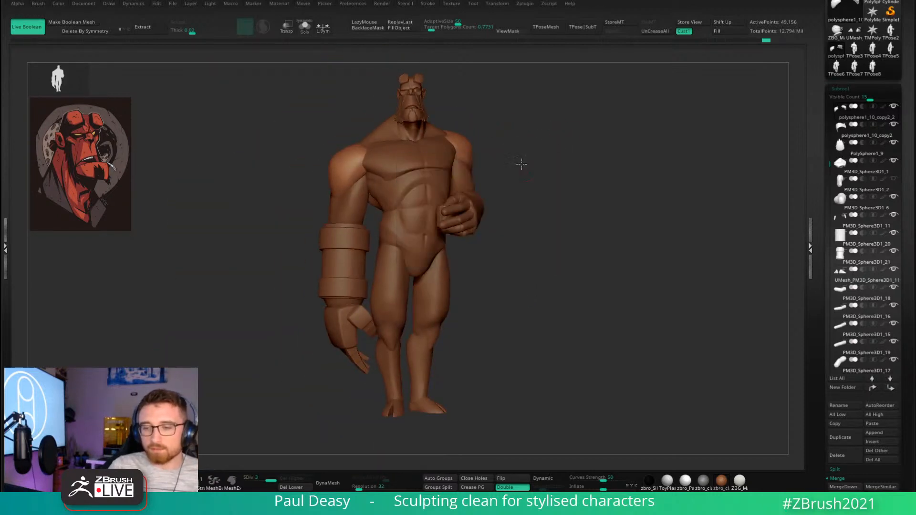
{"action": "left_click_drag", "start_coordinate": [521, 164], "coordinate": [527, 178]}
{"action": "key", "text": "space"}
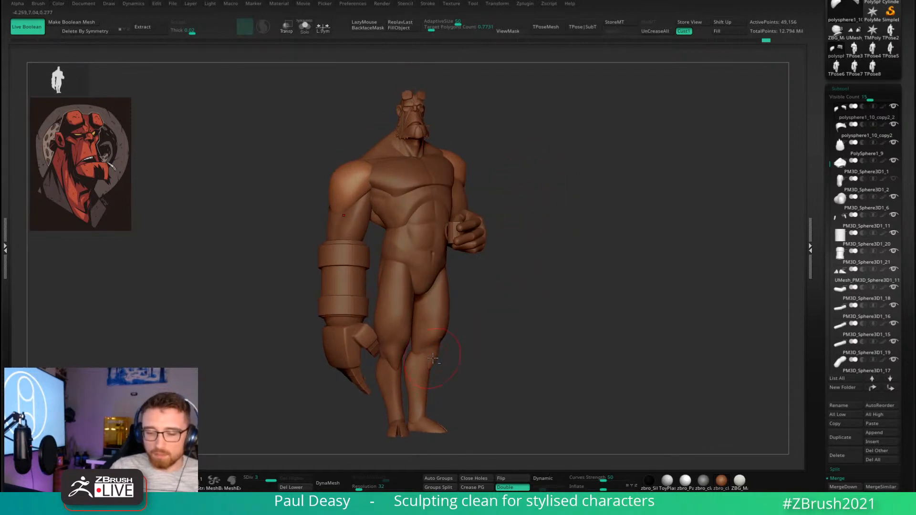
Select the thighs and adjust their lower contour around the far knee with a resized Move brush.
{"action": "left_click", "coordinate": [436, 359], "text": "alt"}
{"action": "key", "text": "space"}
{"action": "right_click_drag", "start_coordinate": [437, 361], "coordinate": [439, 372], "text": "shift"}
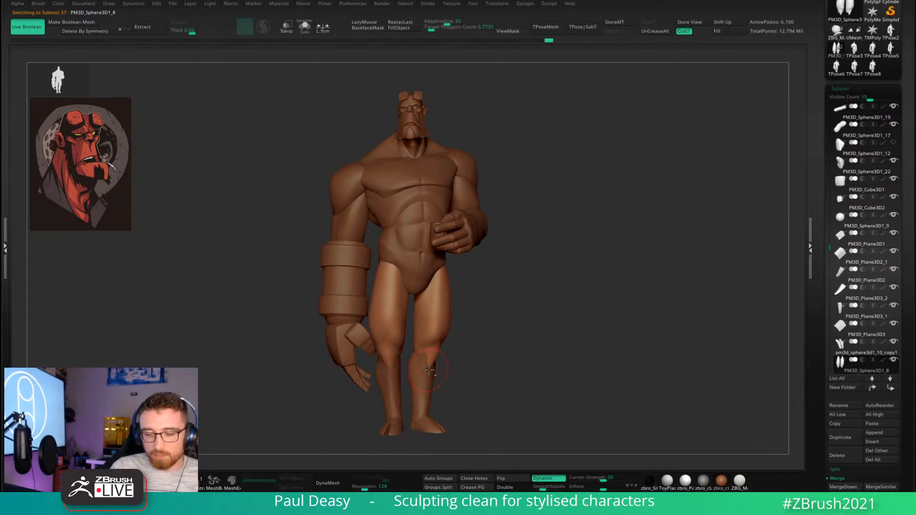
{"action": "left_click_drag", "start_coordinate": [458, 366], "coordinate": [429, 368]}
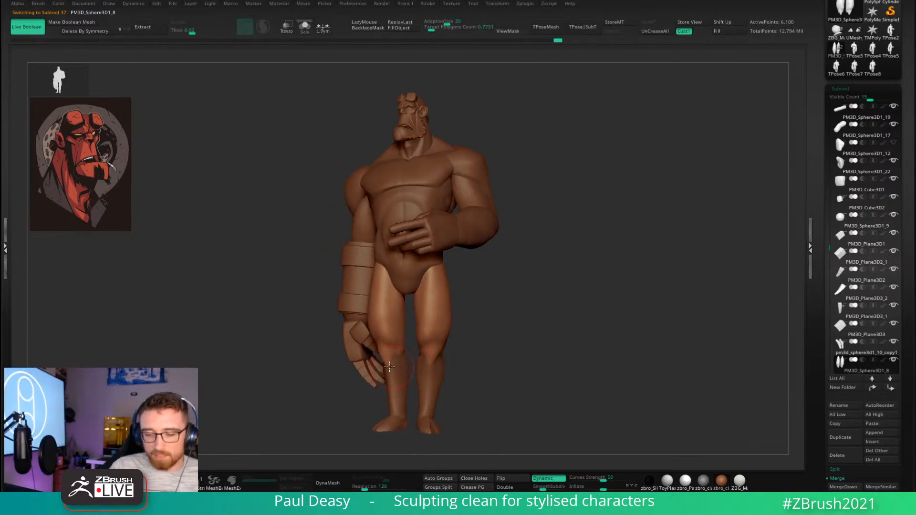
{"action": "right_click_drag", "start_coordinate": [389, 367], "coordinate": [387, 366]}
{"action": "left_click_drag", "start_coordinate": [494, 358], "coordinate": [499, 329]}
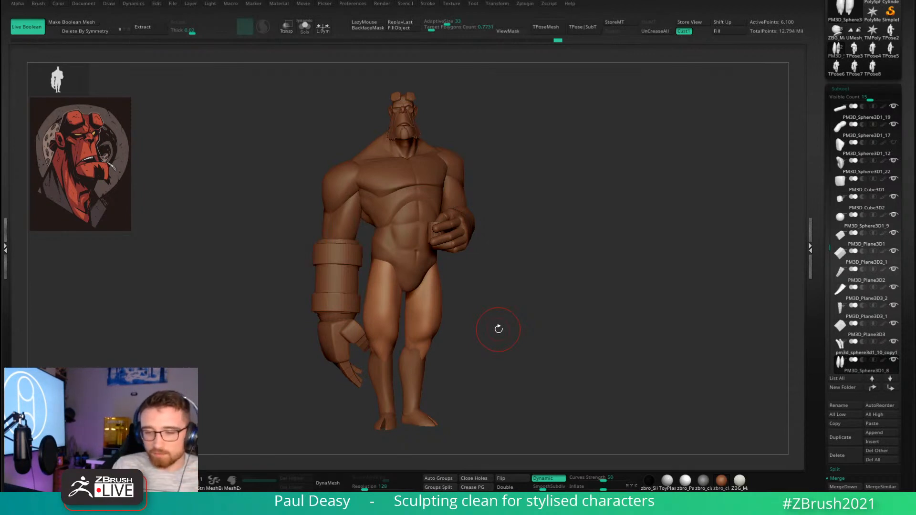
Select the abdomen, turn off its polypaint display and adjust the Move brush size over the hip.
{"action": "right_click_drag", "start_coordinate": [383, 259], "coordinate": [428, 276], "text": "ctrl"}
{"action": "left_click", "coordinate": [388, 258], "text": "alt"}
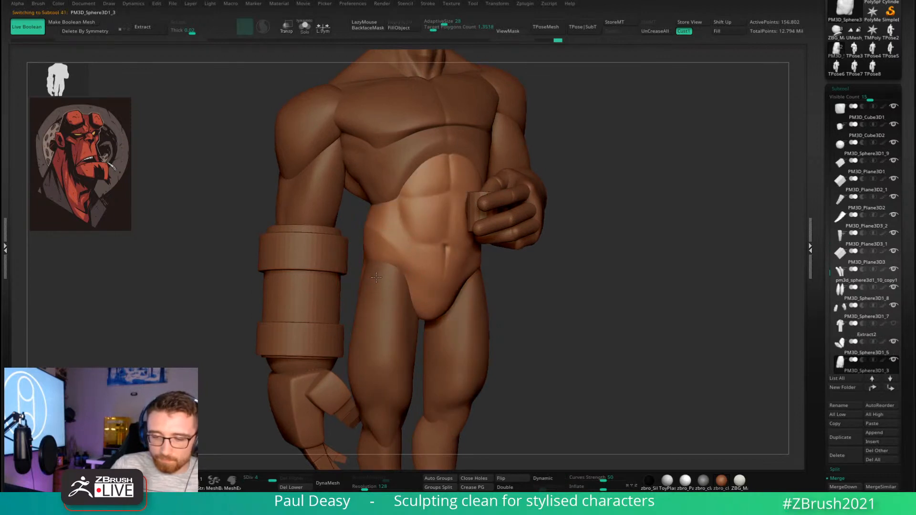
{"action": "key", "text": "space"}
{"action": "left_click", "coordinate": [377, 267]}
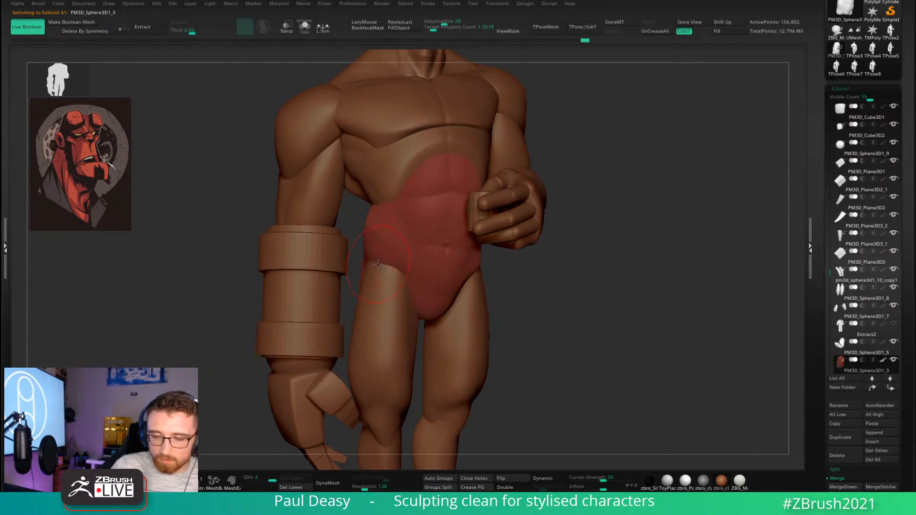
{"action": "left_click", "coordinate": [883, 360]}
{"action": "key", "text": "space"}
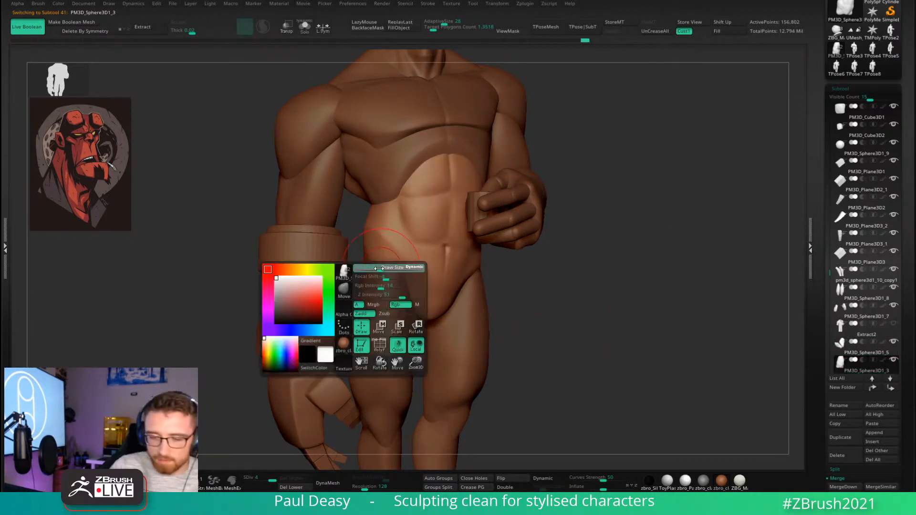
{"action": "left_click_drag", "start_coordinate": [379, 268], "coordinate": [374, 269]}
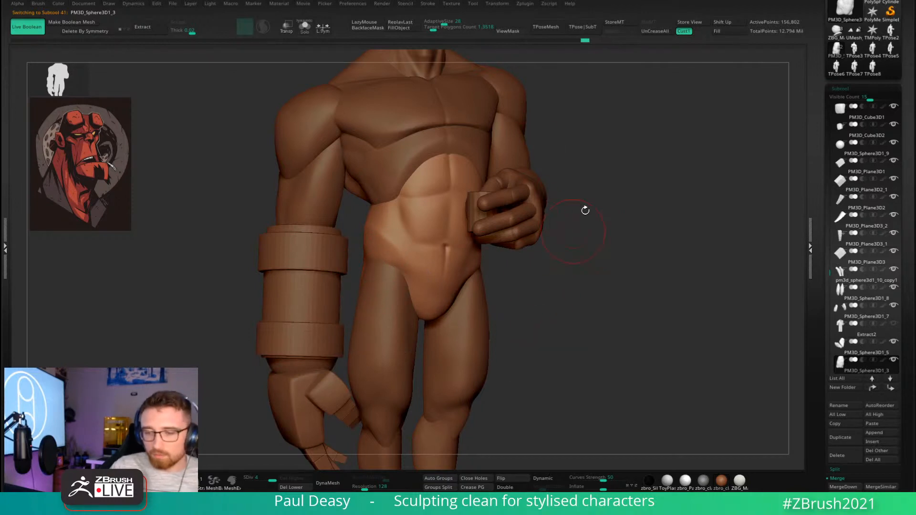
Refine the abdomen's hip and waist contours on the bracer side with the Move brush, varying the brush size.
{"action": "left_click_drag", "start_coordinate": [600, 201], "coordinate": [515, 193], "text": "alt"}
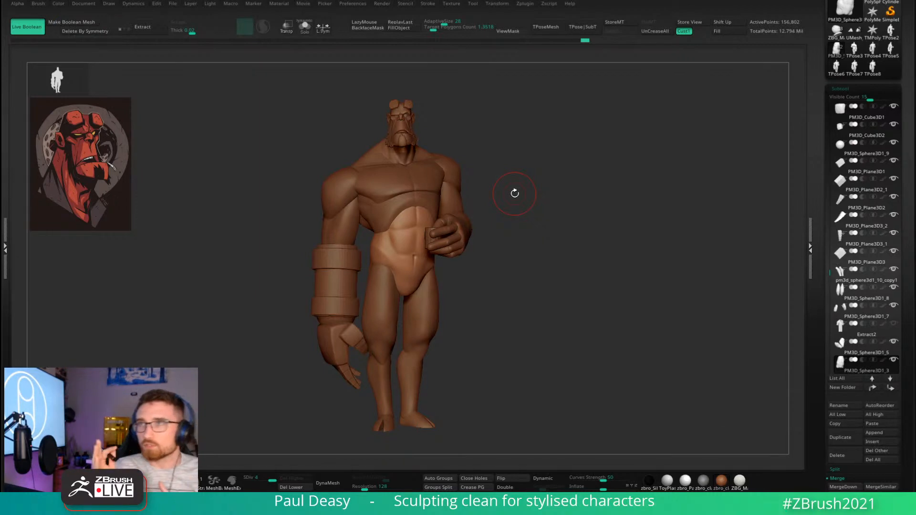
{"action": "key", "text": "space"}
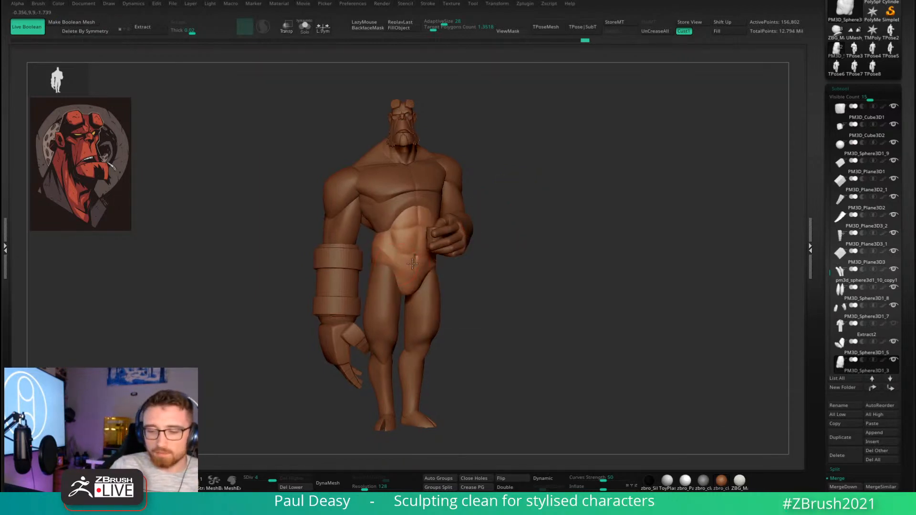
{"action": "right_click_drag", "start_coordinate": [392, 267], "coordinate": [368, 270], "text": "ctrl"}
{"action": "key", "text": "space"}
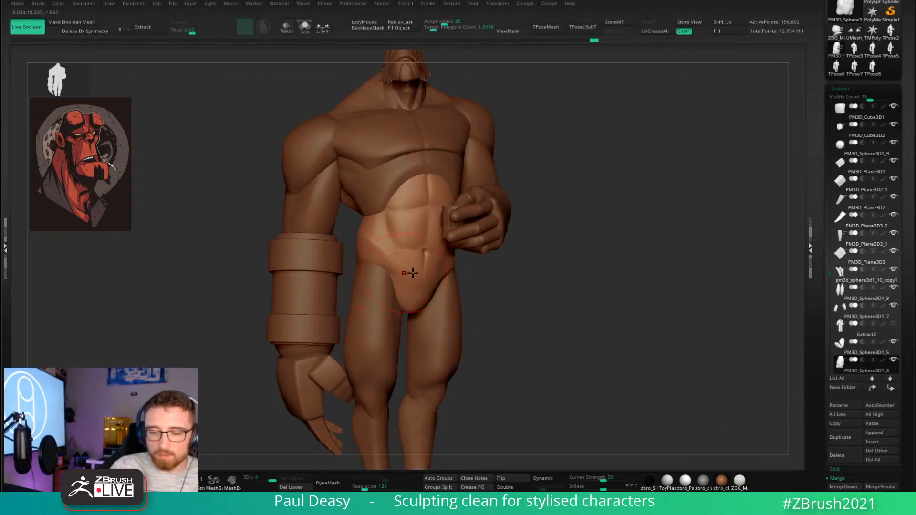
{"action": "right_click_drag", "start_coordinate": [456, 282], "coordinate": [510, 280]}
{"action": "key", "text": "space"}
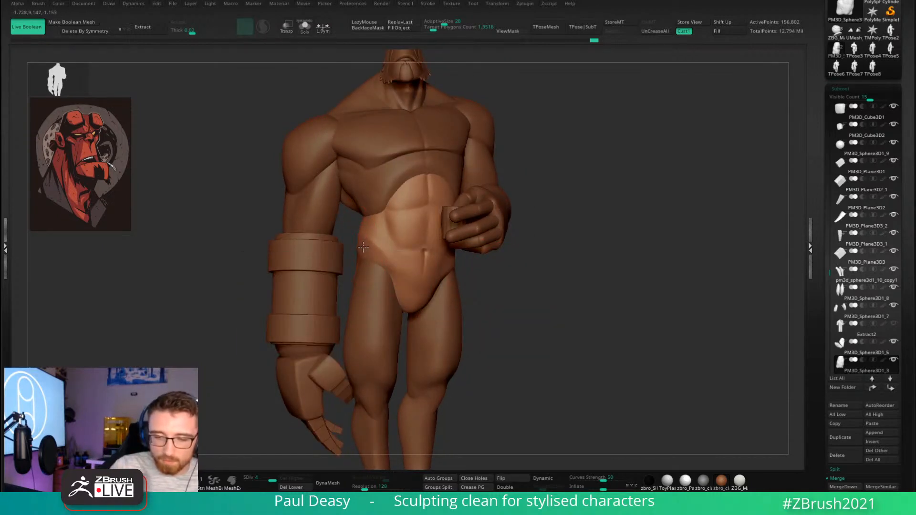
{"action": "key", "text": "space"}
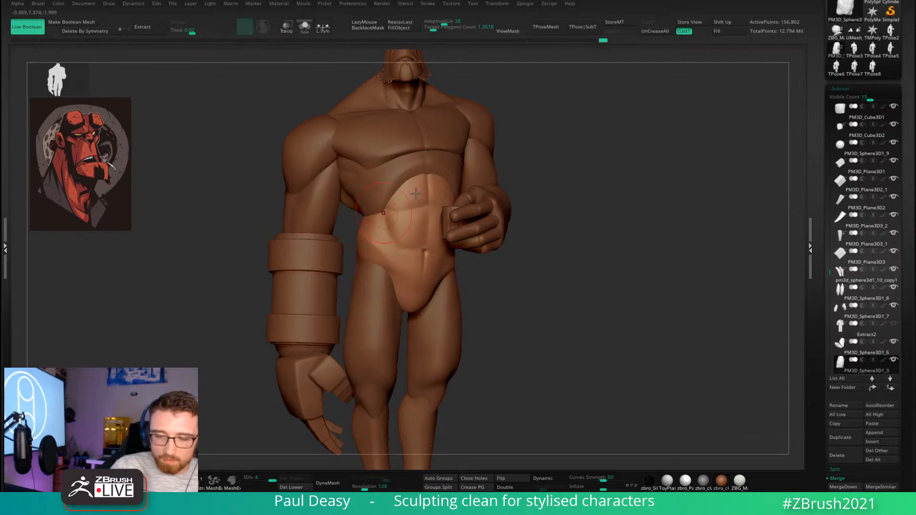
Select the head and examine the face and beard up close, returning to the abdomen.
{"action": "right_click_drag", "start_coordinate": [416, 193], "coordinate": [633, 195]}
{"action": "key", "text": "f"}
{"action": "key", "text": "space"}
{"action": "right_click_drag", "start_coordinate": [534, 201], "coordinate": [596, 406], "text": "ctrl"}
{"action": "right_click_drag", "start_coordinate": [375, 179], "coordinate": [481, 349], "text": "alt"}
{"action": "key", "text": "space"}
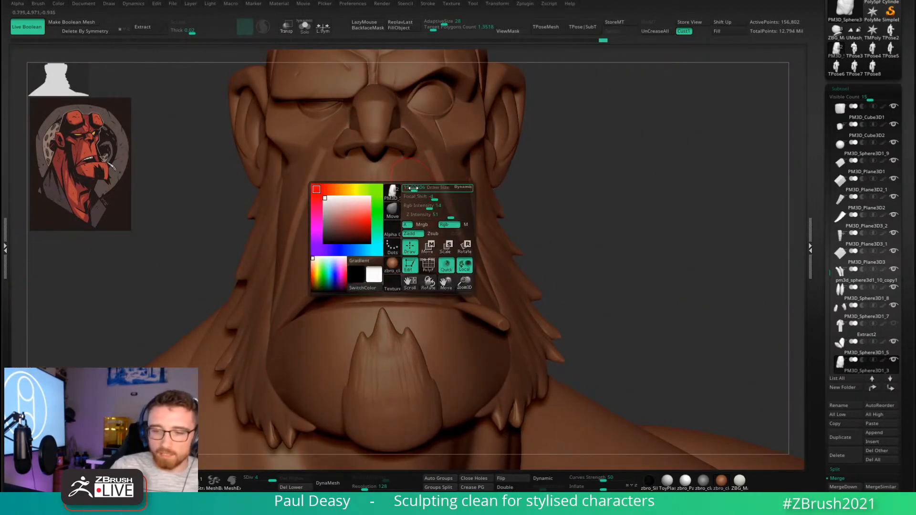
{"action": "left_click_drag", "start_coordinate": [424, 206], "coordinate": [413, 207]}
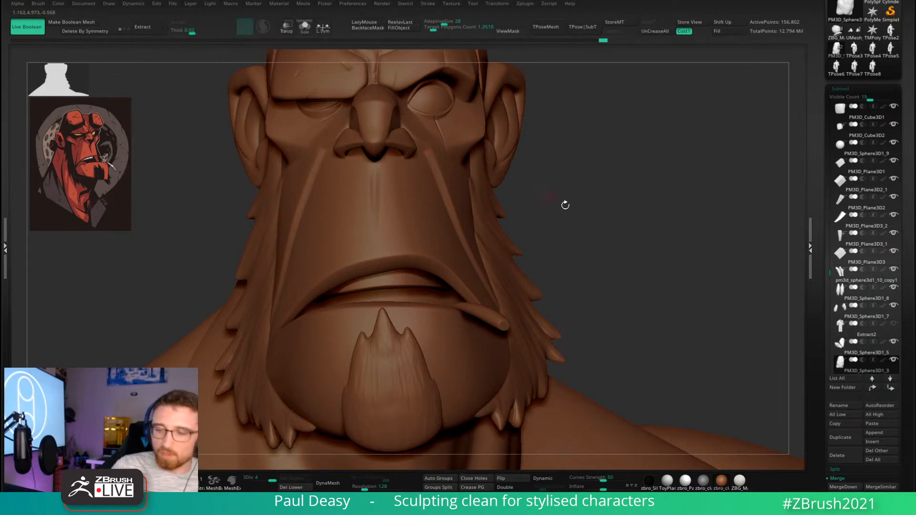
{"action": "right_click_drag", "start_coordinate": [565, 205], "coordinate": [579, 233], "text": "ctrl"}
{"action": "left_click", "coordinate": [453, 221], "text": "alt"}
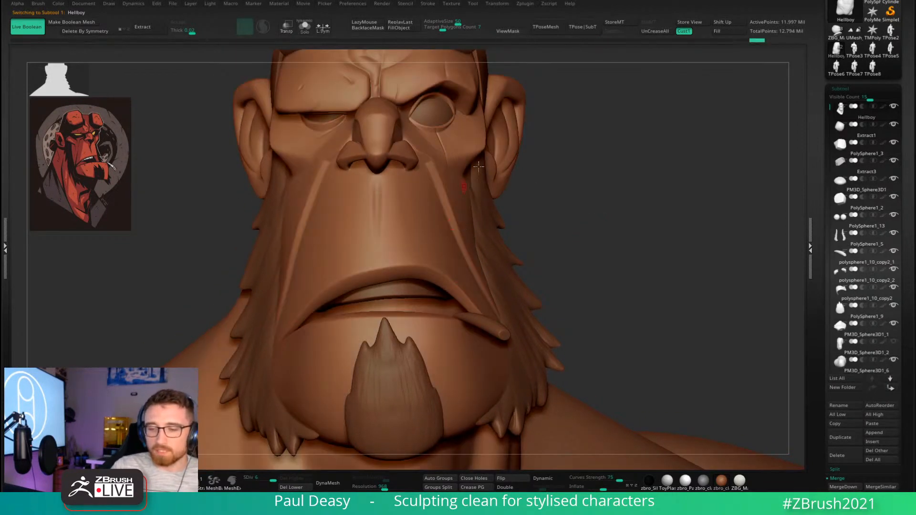
{"action": "key", "text": "space"}
{"action": "left_click_drag", "start_coordinate": [462, 251], "coordinate": [471, 248]}
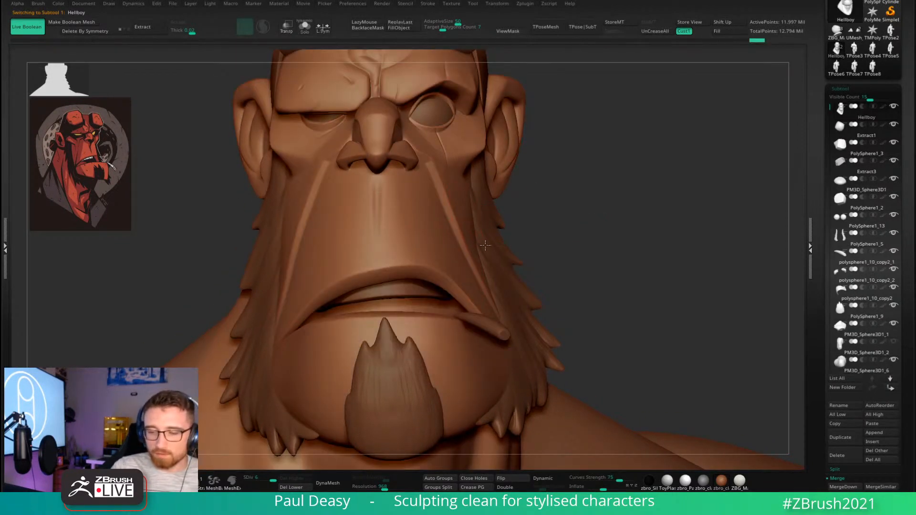
{"action": "right_click_drag", "start_coordinate": [593, 243], "coordinate": [523, 259], "text": "ctrl"}
{"action": "left_click", "coordinate": [450, 300], "text": "alt"}
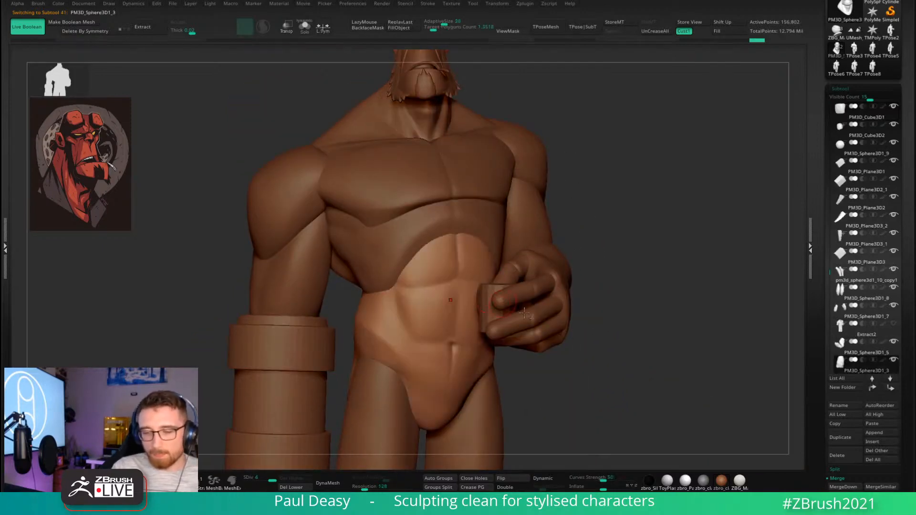
Combine the figure's subtools into a single posing mesh with TPoseMesh.
{"action": "right_click_drag", "start_coordinate": [524, 313], "coordinate": [593, 136]}
{"action": "left_click", "coordinate": [534, 212], "text": "alt"}
{"action": "right_click_drag", "start_coordinate": [593, 136], "coordinate": [582, 171], "text": "ctrl"}
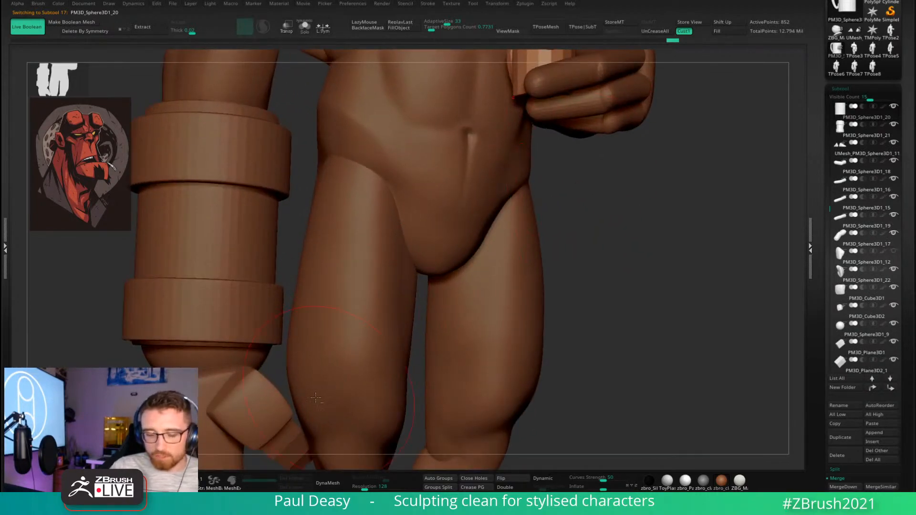
{"action": "right_click_drag", "start_coordinate": [315, 397], "coordinate": [437, 170], "text": "alt"}
{"action": "left_click", "coordinate": [430, 129], "text": "alt"}
{"action": "right_click_drag", "start_coordinate": [582, 205], "coordinate": [553, 308], "text": "alt"}
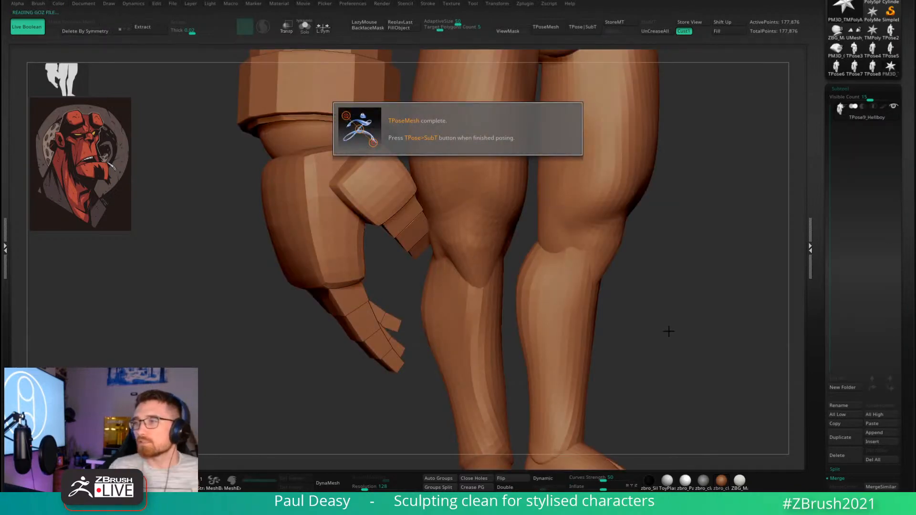
Hide the large hand's thumb pieces one by one on the posing mesh, undoing one of the hides.
{"action": "right_click_drag", "start_coordinate": [676, 300], "coordinate": [641, 292], "text": "ctrl"}
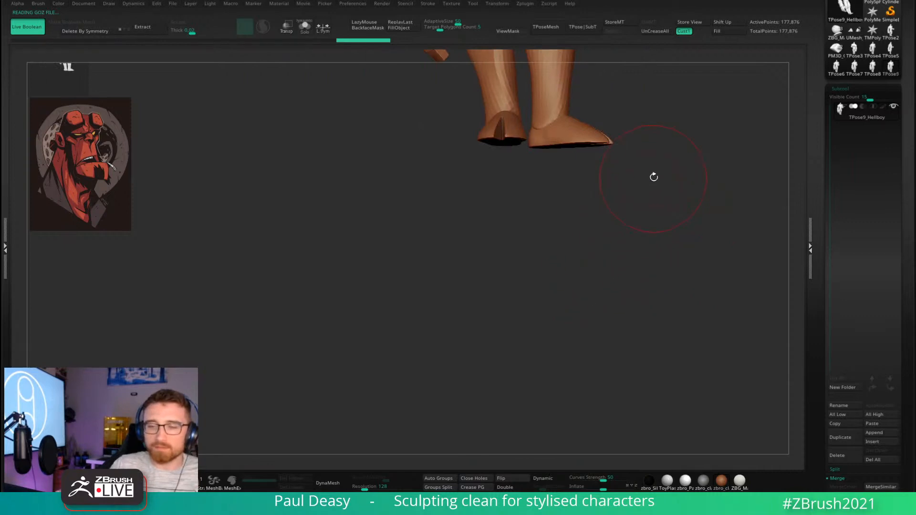
{"action": "right_click_drag", "start_coordinate": [653, 177], "coordinate": [620, 399], "text": "alt"}
{"action": "left_click", "coordinate": [414, 174], "text": "ctrl+shift"}
{"action": "right_click_drag", "start_coordinate": [590, 179], "coordinate": [594, 224], "text": "alt"}
{"action": "left_click_drag", "start_coordinate": [594, 224], "coordinate": [613, 299], "text": "ctrl+shift"}
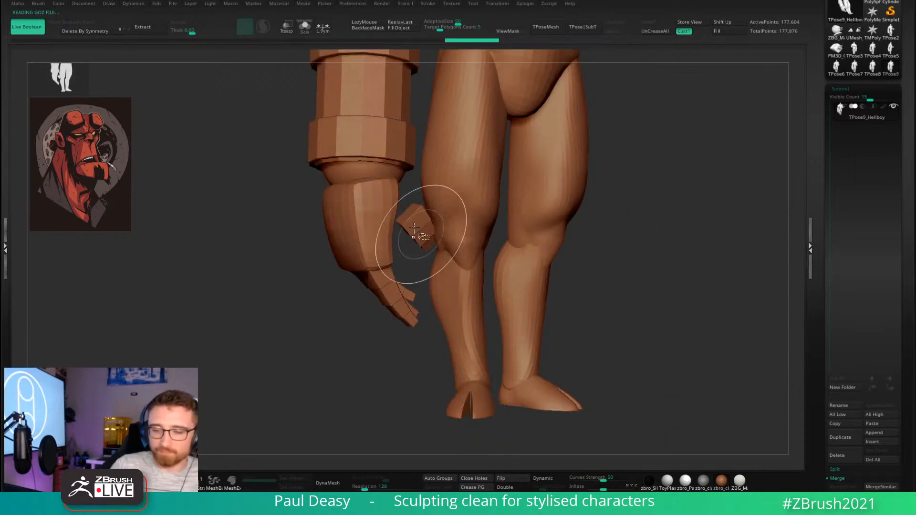
{"action": "left_click", "coordinate": [414, 228], "text": "ctrl+shift"}
{"action": "left_click", "coordinate": [423, 233], "text": "ctrl+shift"}
{"action": "key", "text": "ctrl+z"}
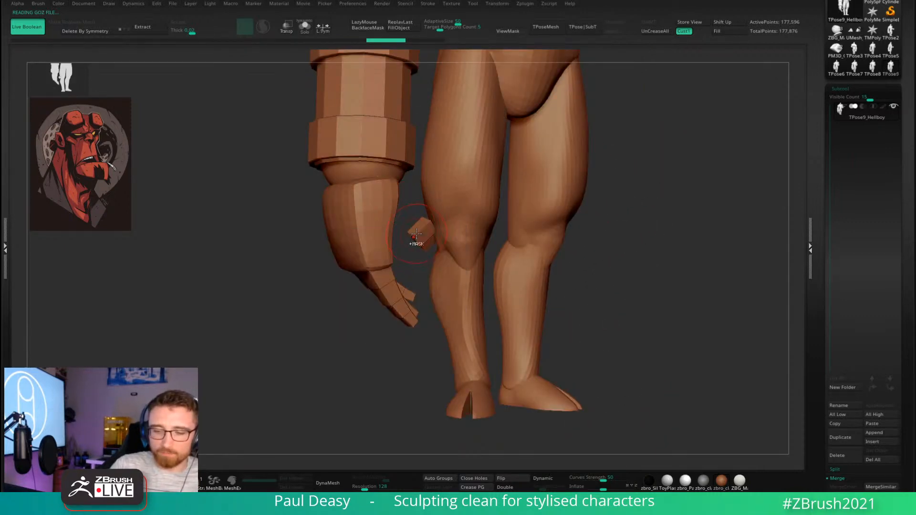
{"action": "left_click", "coordinate": [423, 242], "text": "ctrl+shift"}
{"action": "right_click_drag", "start_coordinate": [581, 239], "coordinate": [580, 242], "text": "alt"}
Hide the large hand's palm block and all its remaining finger segments.
{"action": "left_click", "coordinate": [380, 208], "text": "ctrl+shift"}
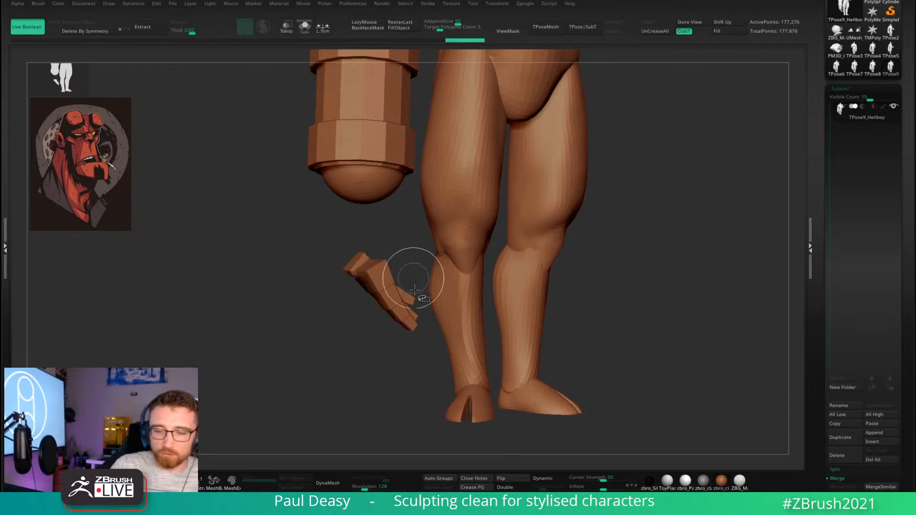
{"action": "left_click", "coordinate": [384, 273], "text": "ctrl+shift"}
{"action": "left_click", "coordinate": [382, 275], "text": "ctrl+shift"}
{"action": "left_click", "coordinate": [381, 278], "text": "ctrl+shift"}
{"action": "left_click", "coordinate": [372, 270], "text": "ctrl+shift"}
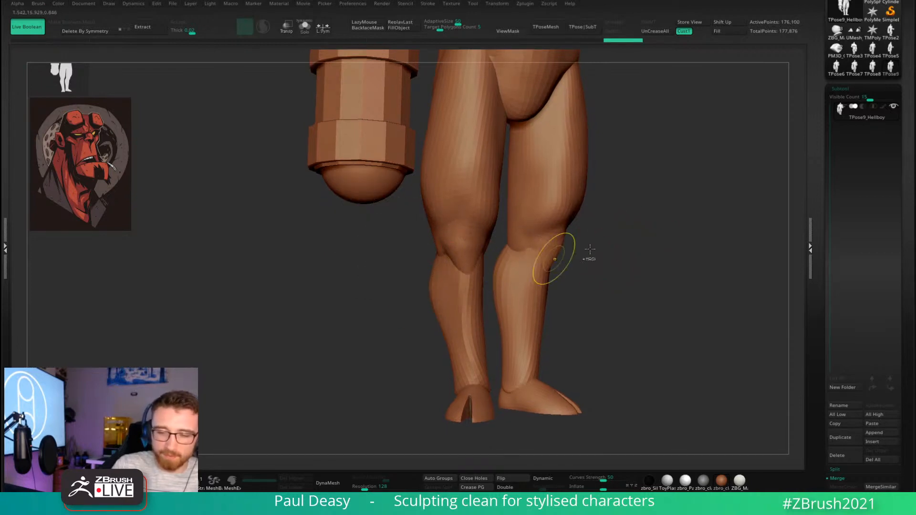
Mask the visible body parts and unhide the large hand so only the hand stays unmasked.
{"action": "left_click", "coordinate": [590, 249], "text": "ctrl"}
{"action": "left_click", "coordinate": [669, 237], "text": "ctrl+shift"}
{"action": "right_click_drag", "start_coordinate": [384, 216], "coordinate": [501, 219]}
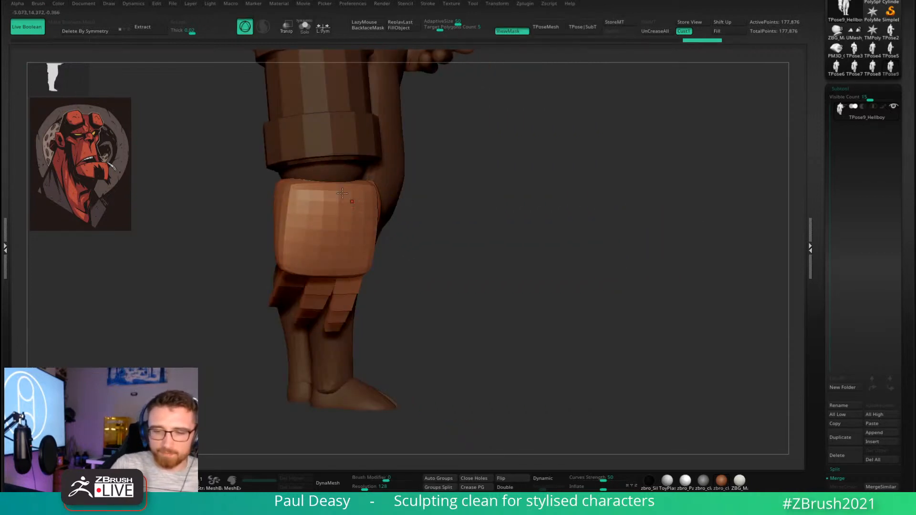
Rotate the unmasked large hand about the wrist with the gizmo and check it from the front.
{"action": "key", "text": "w"}
{"action": "right_click_drag", "start_coordinate": [343, 193], "coordinate": [379, 174]}
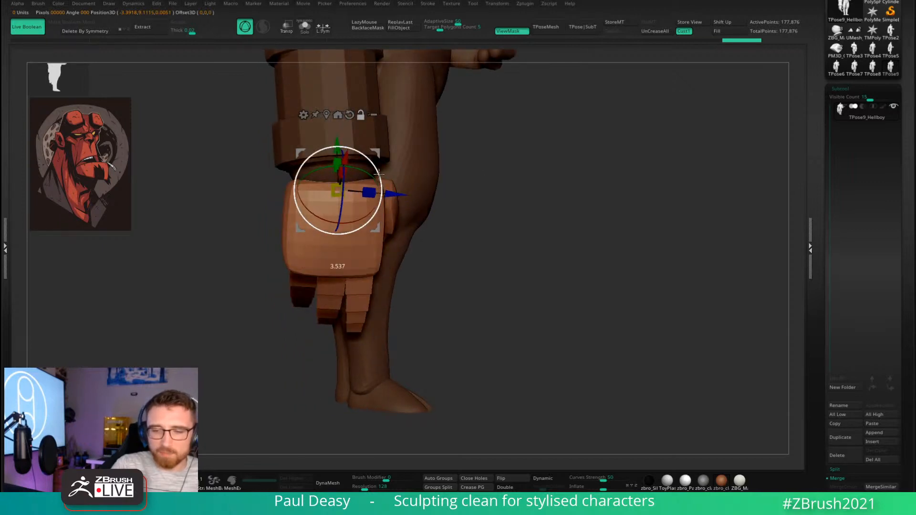
{"action": "left_click_drag", "start_coordinate": [379, 174], "coordinate": [391, 193]}
{"action": "right_click_drag", "start_coordinate": [453, 194], "coordinate": [381, 127]}
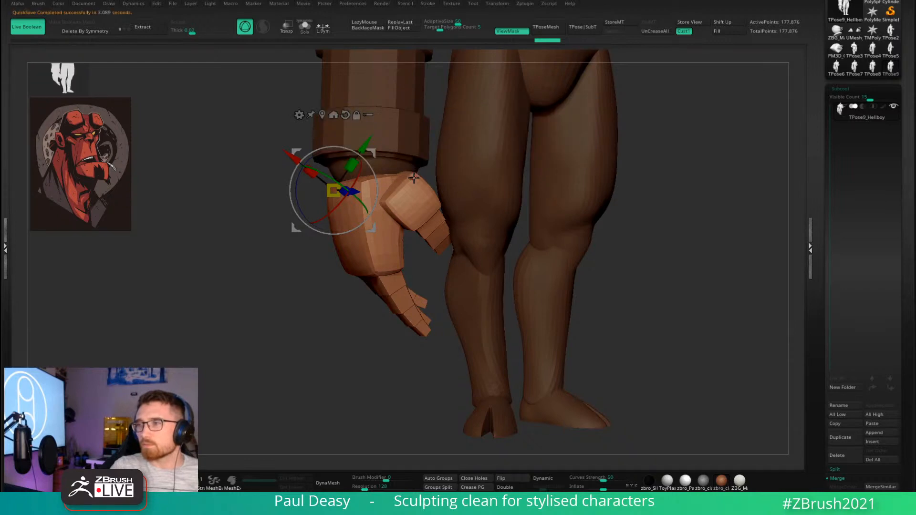
{"action": "right_click_drag", "start_coordinate": [413, 178], "coordinate": [377, 197]}
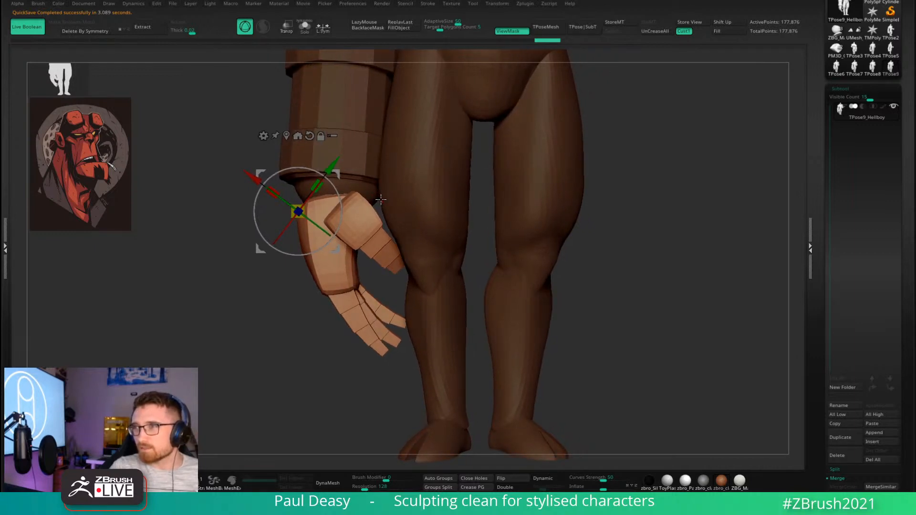
Recentre the gizmo on the large hand's wrist and rotate the unmasked hand in the front view.
{"action": "right_click_drag", "start_coordinate": [380, 199], "coordinate": [379, 198]}
{"action": "left_click_drag", "start_coordinate": [339, 174], "coordinate": [372, 167], "text": "alt"}
{"action": "right_click_drag", "start_coordinate": [376, 178], "coordinate": [363, 195]}
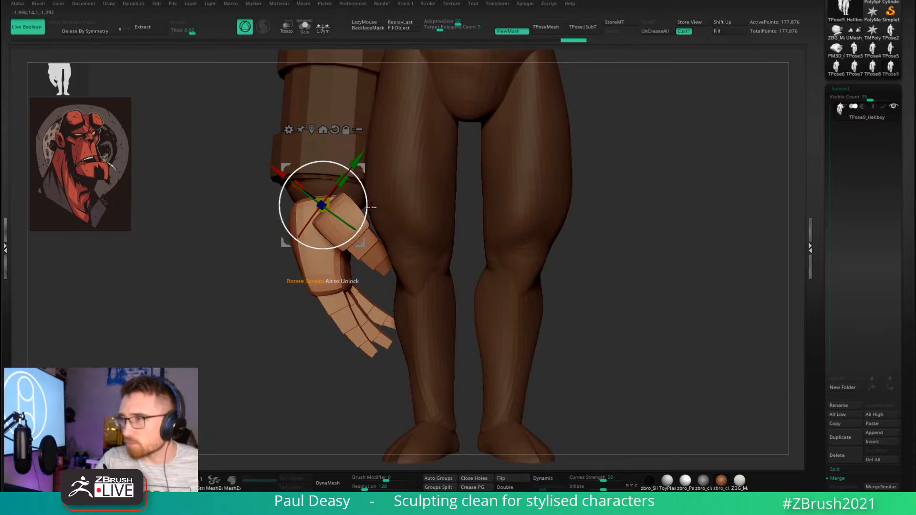
{"action": "left_click_drag", "start_coordinate": [372, 201], "coordinate": [365, 189]}
{"action": "key", "text": "q"}
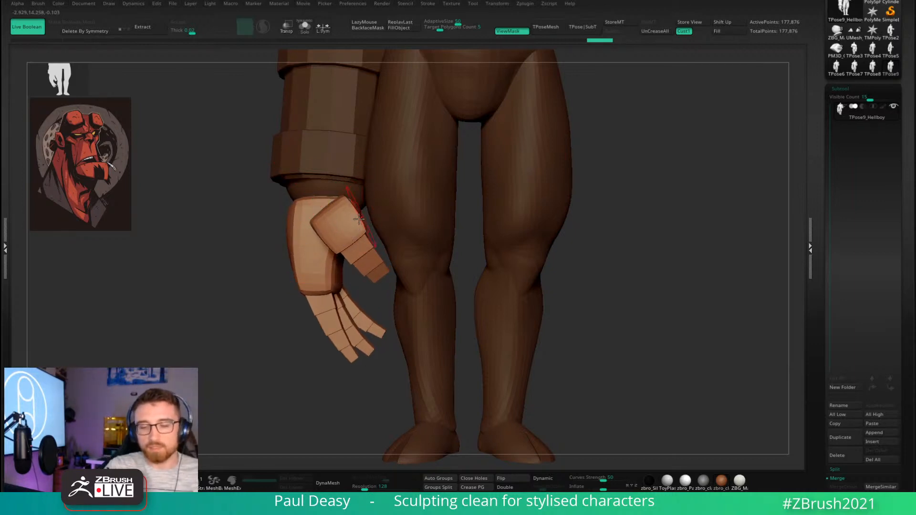
{"action": "right_click_drag", "start_coordinate": [349, 210], "coordinate": [359, 244]}
{"action": "key", "text": "w"}
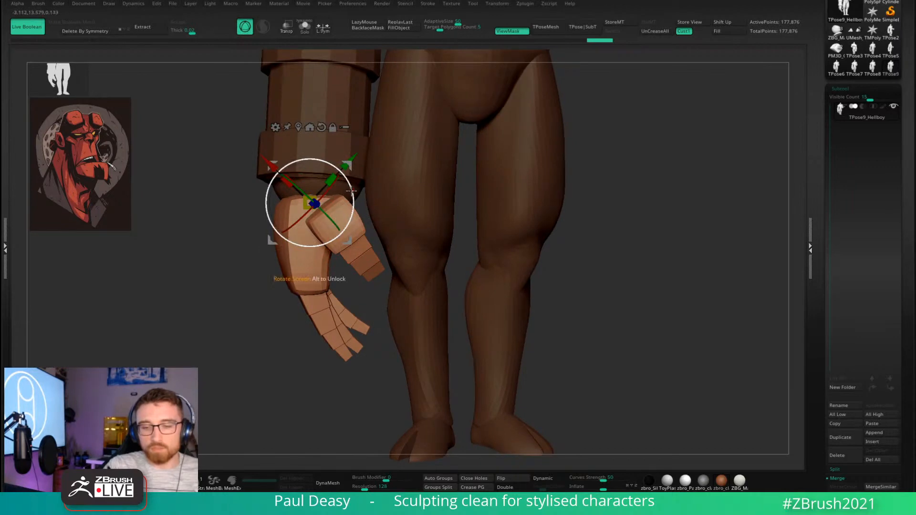
Fine-tune the large hand's rotation at the wrist, working from side and front views.
{"action": "right_click_drag", "start_coordinate": [351, 191], "coordinate": [355, 166]}
{"action": "key", "text": "super"}
{"action": "key", "text": "super"}
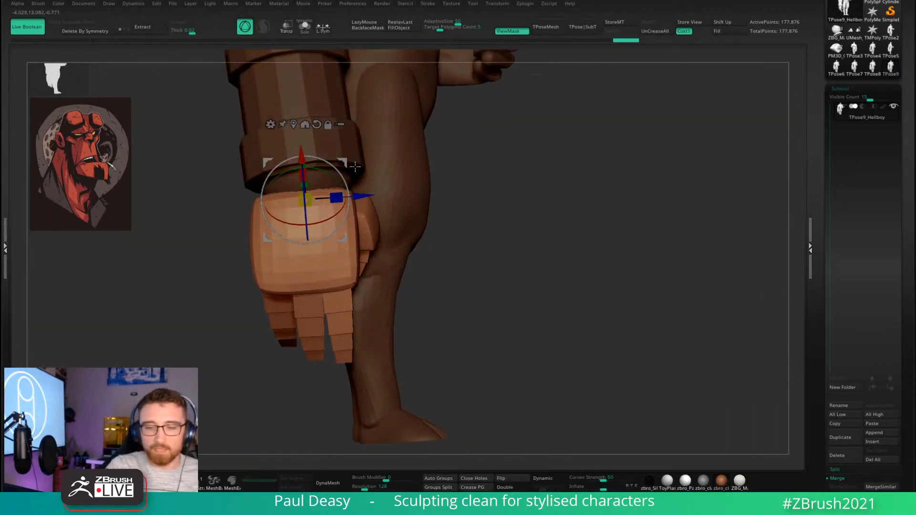
{"action": "left_click_drag", "start_coordinate": [344, 162], "coordinate": [344, 162]}
{"action": "right_click_drag", "start_coordinate": [469, 214], "coordinate": [440, 208]}
{"action": "right_click_drag", "start_coordinate": [350, 184], "coordinate": [354, 185], "text": "shift"}
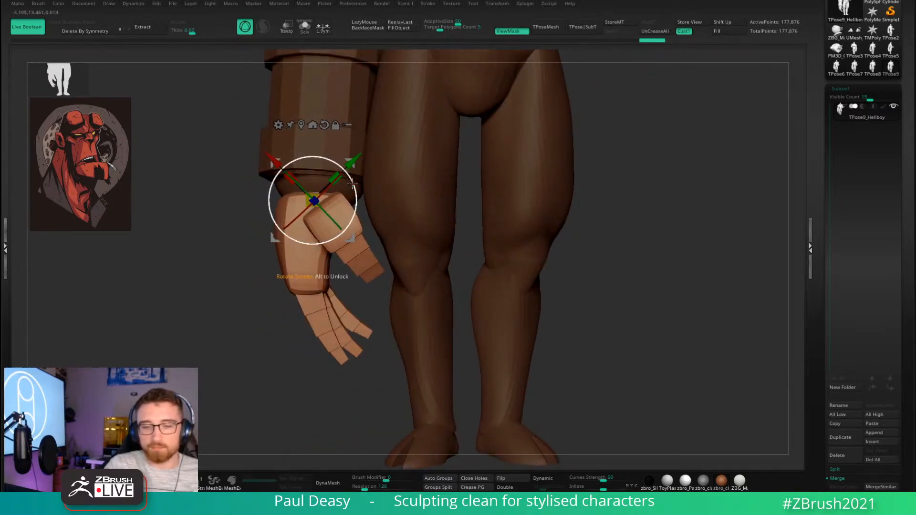
{"action": "left_click_drag", "start_coordinate": [354, 185], "coordinate": [353, 172]}
{"action": "right_click_drag", "start_coordinate": [352, 170], "coordinate": [390, 179]}
{"action": "left_click_drag", "start_coordinate": [367, 172], "coordinate": [376, 160]}
{"action": "right_click_drag", "start_coordinate": [530, 167], "coordinate": [372, 179]}
{"action": "left_click_drag", "start_coordinate": [383, 177], "coordinate": [384, 177]}
{"action": "key", "text": "q"}
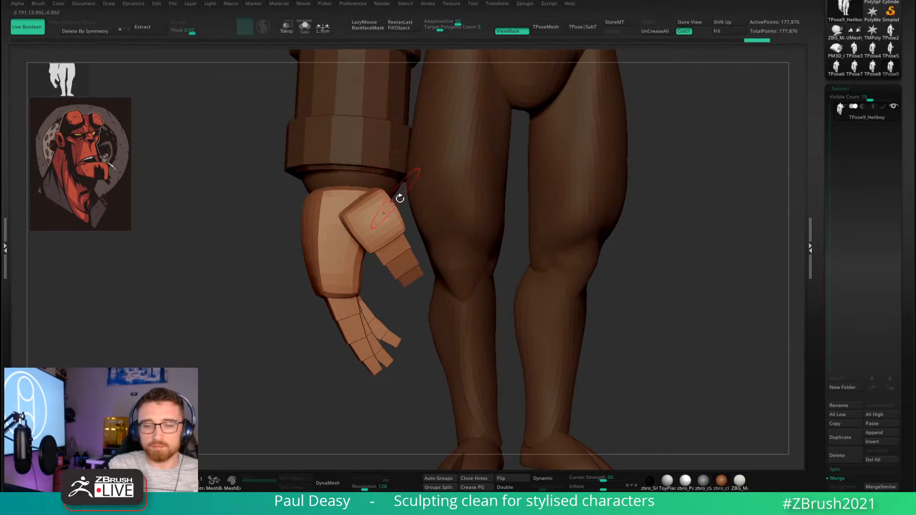
Examine the large hand's pose from front, back and full-figure views, adjusting the brush size.
{"action": "mouse_move", "coordinate": [398, 197]}
{"action": "right_mouse_down", "text": "ctrl"}
{"action": "mouse_move", "coordinate": [529, 186]}
{"action": "mouse_move", "coordinate": [558, 205]}
{"action": "right_mouse_up", "text": "ctrl"}
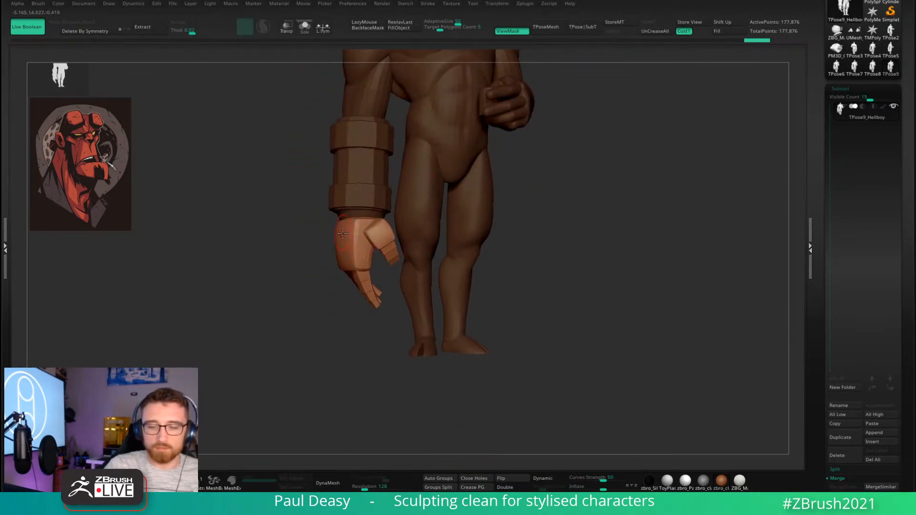
{"action": "key", "text": "space"}
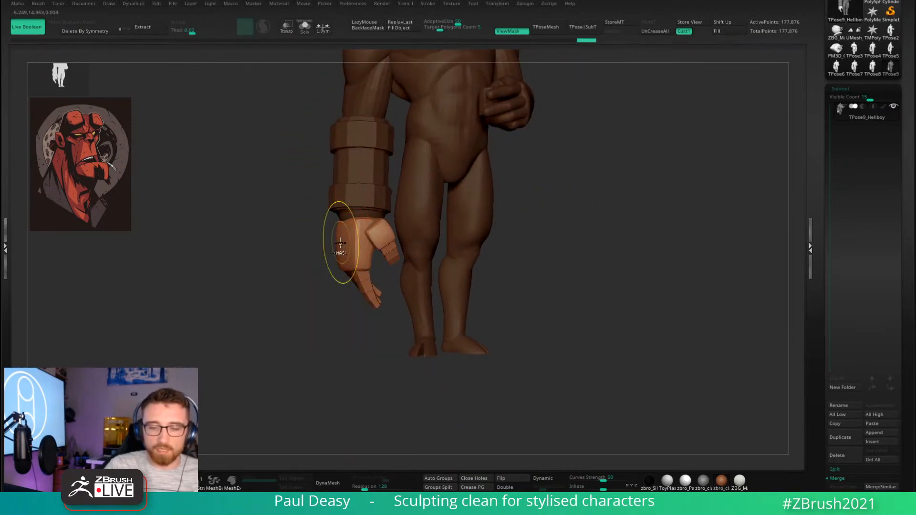
{"action": "key", "text": "space"}
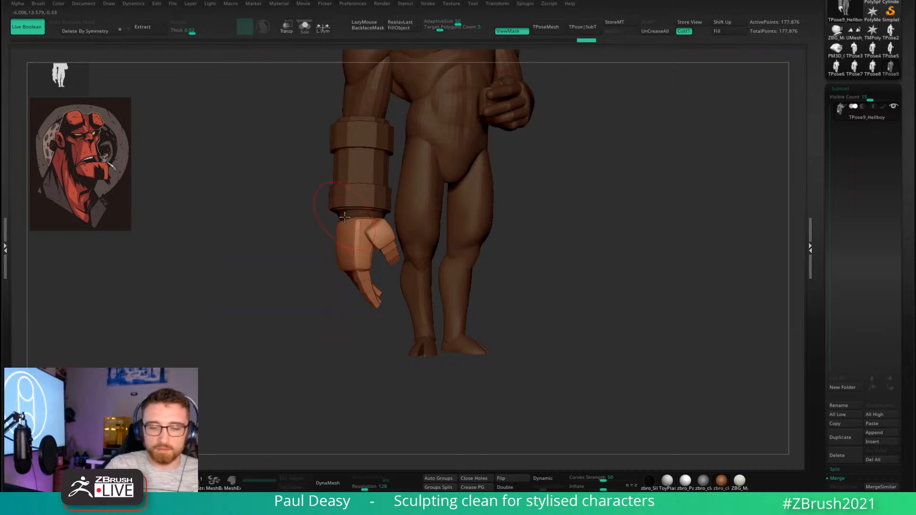
{"action": "right_click_drag", "start_coordinate": [338, 243], "coordinate": [339, 206]}
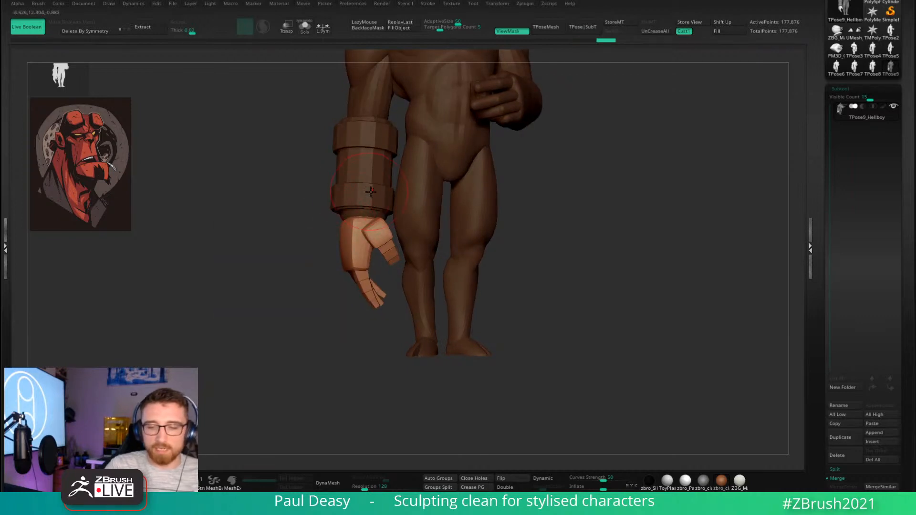
{"action": "right_click_drag", "start_coordinate": [506, 216], "coordinate": [596, 214]}
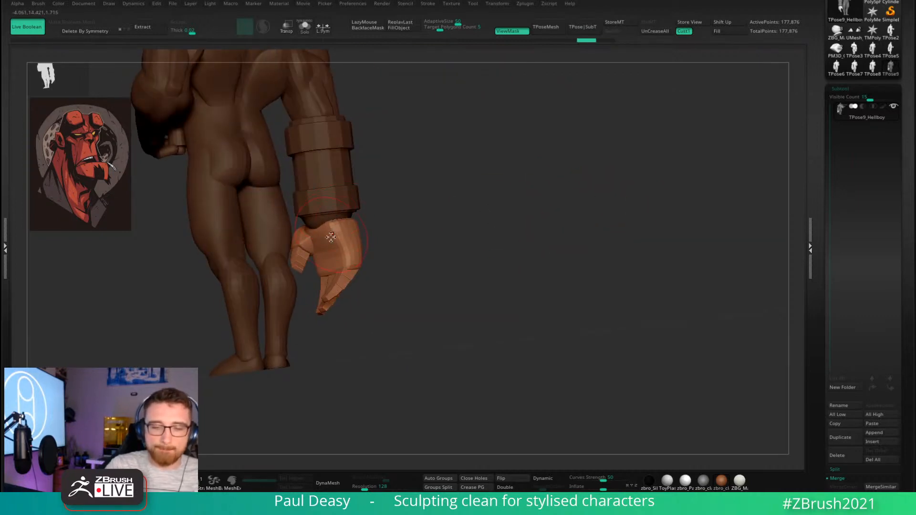
{"action": "mouse_move", "coordinate": [439, 220]}
{"action": "right_mouse_down"}
{"action": "mouse_move", "coordinate": [448, 217]}
{"action": "mouse_move", "coordinate": [410, 219]}
{"action": "mouse_move", "coordinate": [511, 180]}
{"action": "mouse_move", "coordinate": [503, 185]}
{"action": "right_mouse_up"}
{"action": "key", "text": "space"}
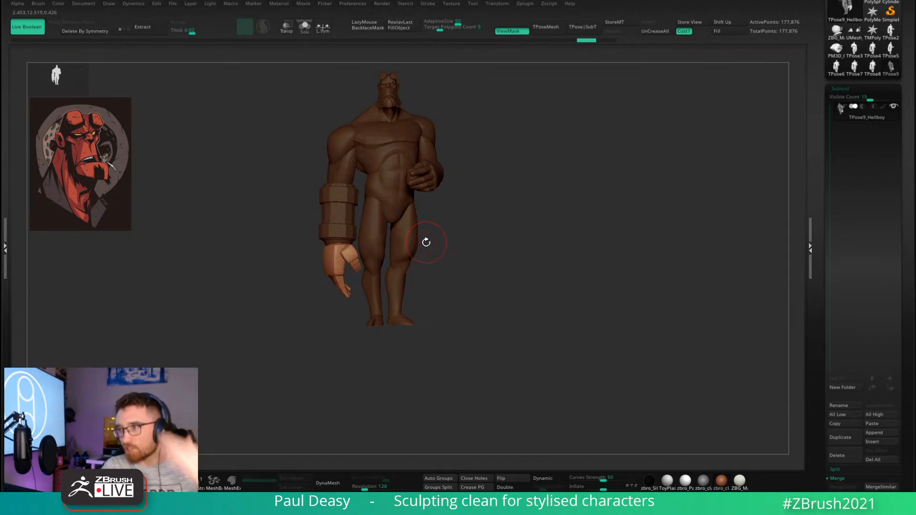
{"action": "mouse_move", "coordinate": [436, 228]}
{"action": "right_mouse_down", "text": "alt"}
{"action": "mouse_move", "coordinate": [459, 215]}
{"action": "mouse_move", "coordinate": [483, 233]}
{"action": "right_mouse_up", "text": "alt"}
{"action": "key", "text": "space"}
{"action": "left_click_drag", "start_coordinate": [506, 182], "coordinate": [533, 181]}
{"action": "right_click_drag", "start_coordinate": [387, 223], "coordinate": [377, 250]}
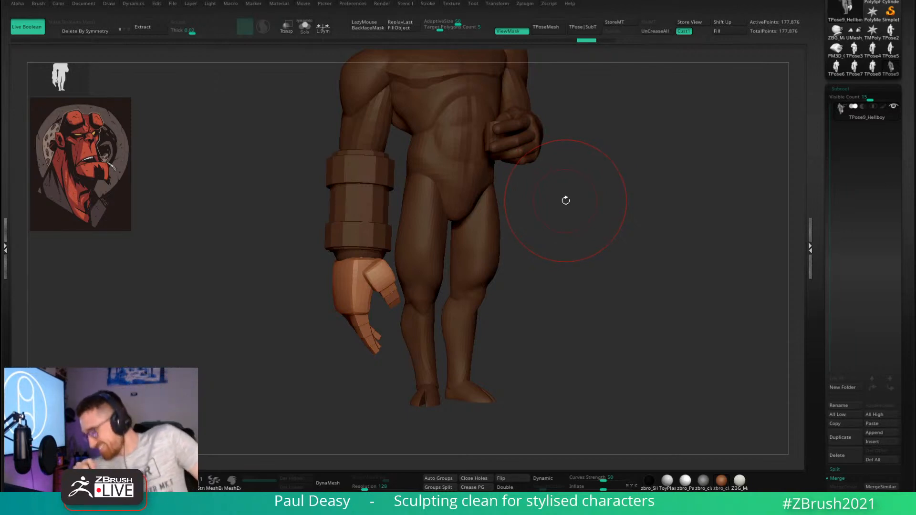
{"action": "left_click_drag", "start_coordinate": [587, 224], "coordinate": [401, 248]}
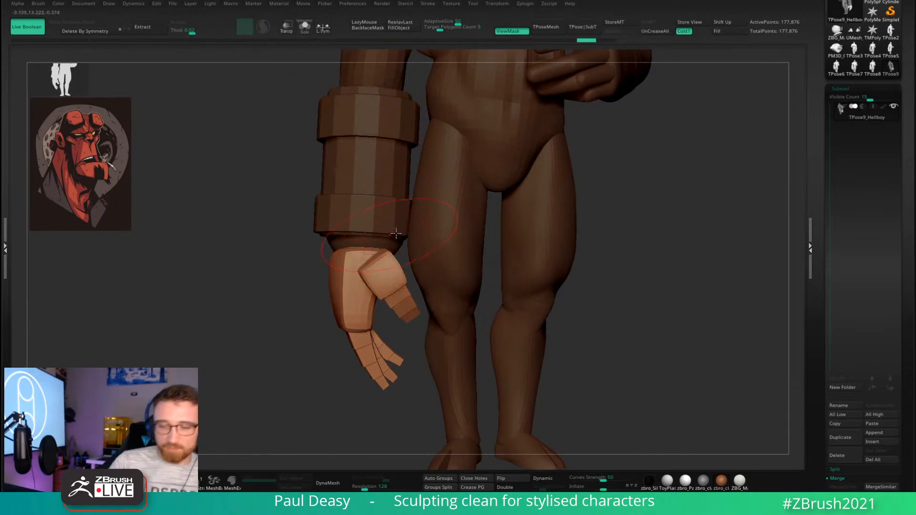
{"action": "key", "text": "space"}
{"action": "left_click_drag", "start_coordinate": [614, 178], "coordinate": [609, 172]}
{"action": "key", "text": "space"}
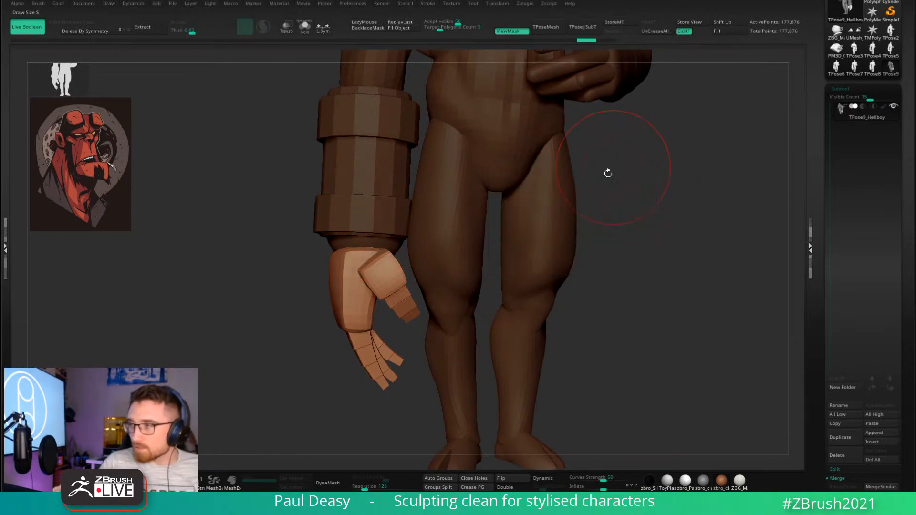
{"action": "right_click_drag", "start_coordinate": [376, 265], "coordinate": [379, 262], "text": "alt"}
Clear the mask and transfer the Transpose Master pose back to the original subtools.
{"action": "right_click_drag", "start_coordinate": [489, 243], "coordinate": [789, 120]}
{"action": "scroll", "coordinate": [827, 101], "scroll_direction": "up", "scroll_amount": 3}
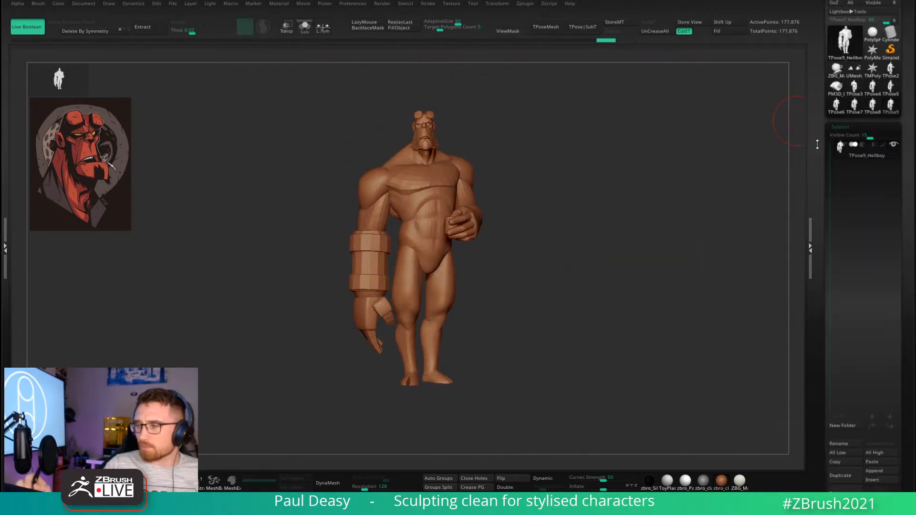
{"action": "left_click", "coordinate": [584, 30]}
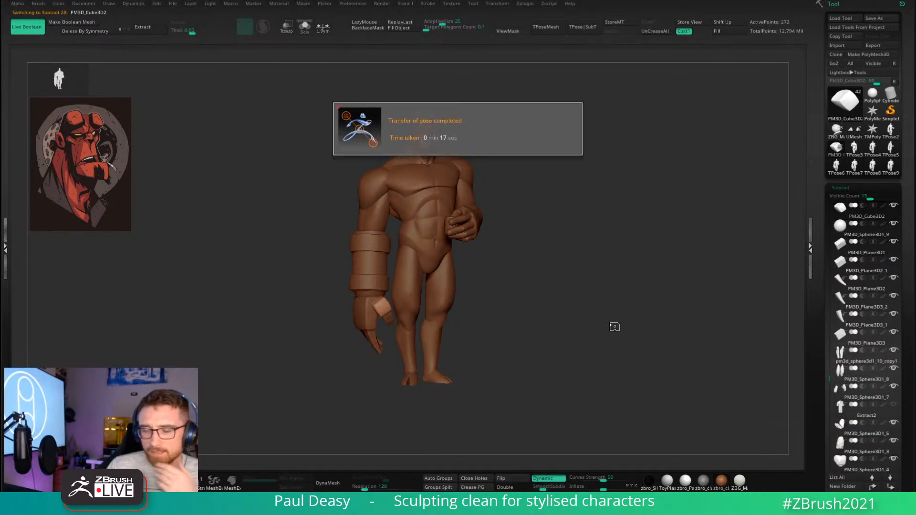
{"action": "left_click_drag", "start_coordinate": [559, 226], "coordinate": [562, 237]}
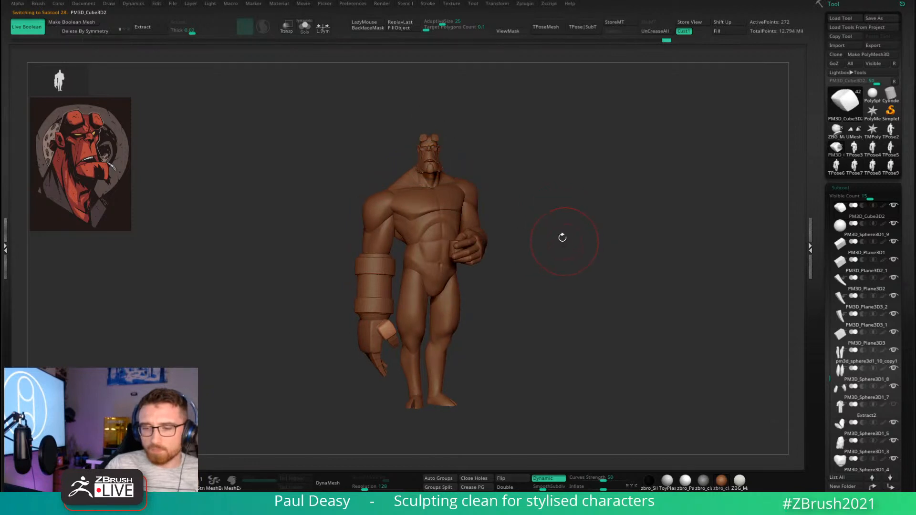
Delete the hidden PM3D_Sphere3D1_2 subtool.
{"action": "left_click", "coordinate": [501, 181], "text": "alt"}
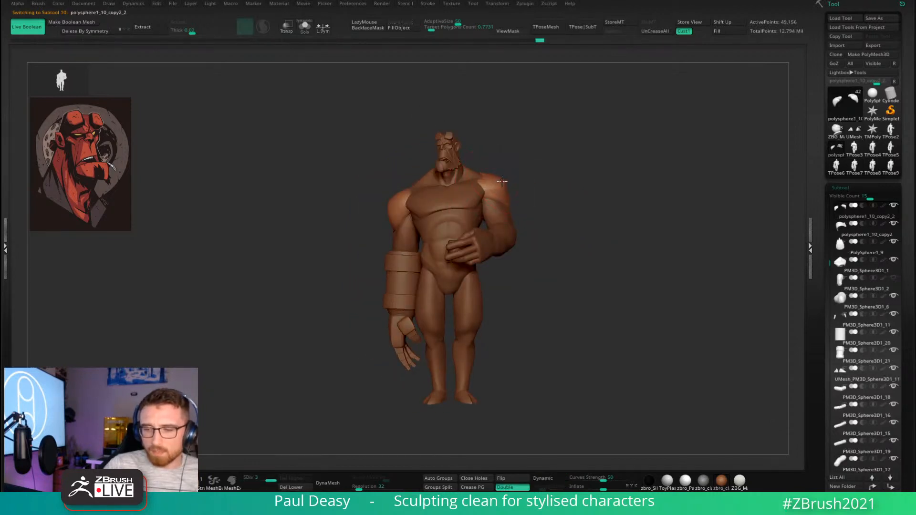
{"action": "mouse_move", "coordinate": [520, 179]}
{"action": "left_mouse_down"}
{"action": "mouse_move", "coordinate": [507, 207]}
{"action": "mouse_move", "coordinate": [578, 237]}
{"action": "mouse_move", "coordinate": [517, 398]}
{"action": "left_mouse_up"}
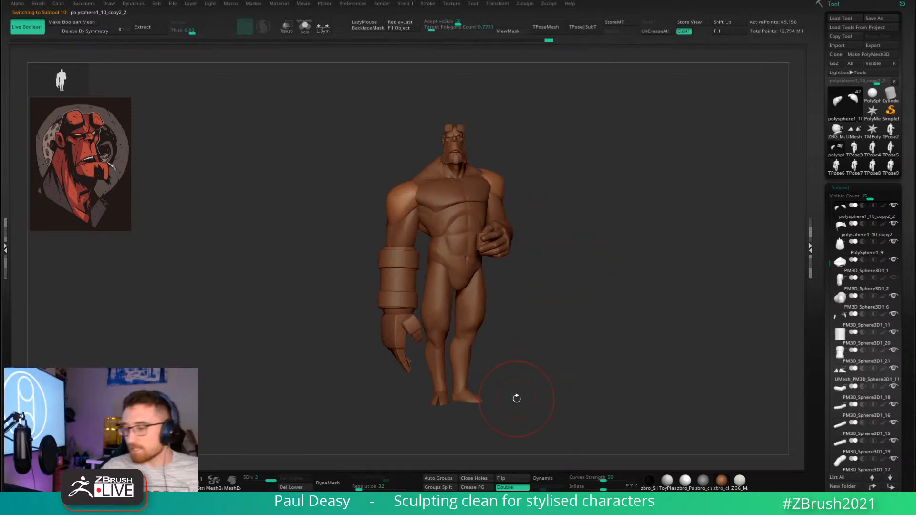
{"action": "mouse_move", "coordinate": [896, 282]}
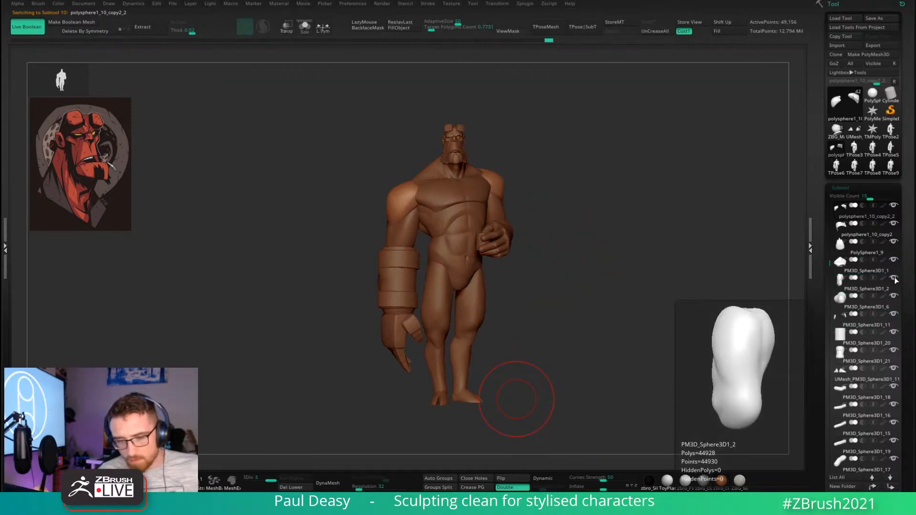
{"action": "left_click", "coordinate": [848, 288]}
{"action": "left_click_drag", "start_coordinate": [709, 313], "coordinate": [711, 409]}
{"action": "scroll", "coordinate": [828, 340], "scroll_direction": "down", "scroll_amount": 3}
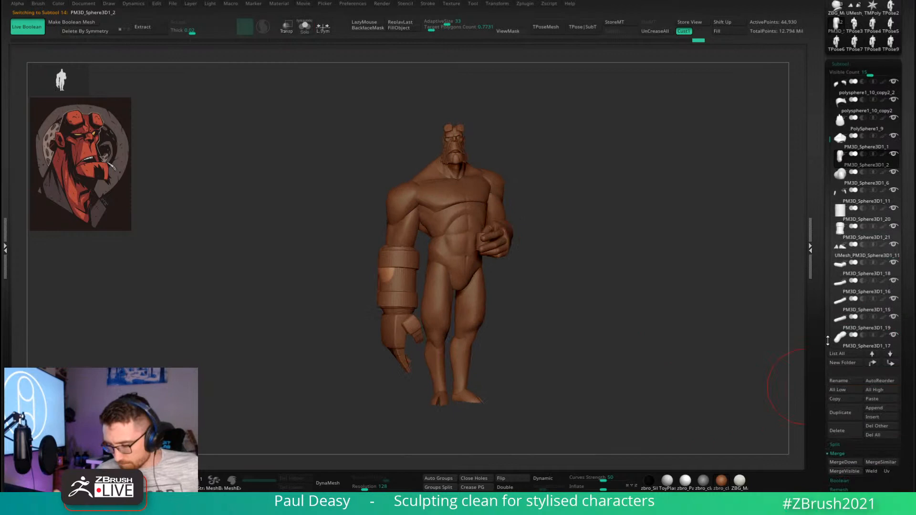
{"action": "left_click", "coordinate": [840, 430]}
{"action": "left_click", "coordinate": [763, 452]}
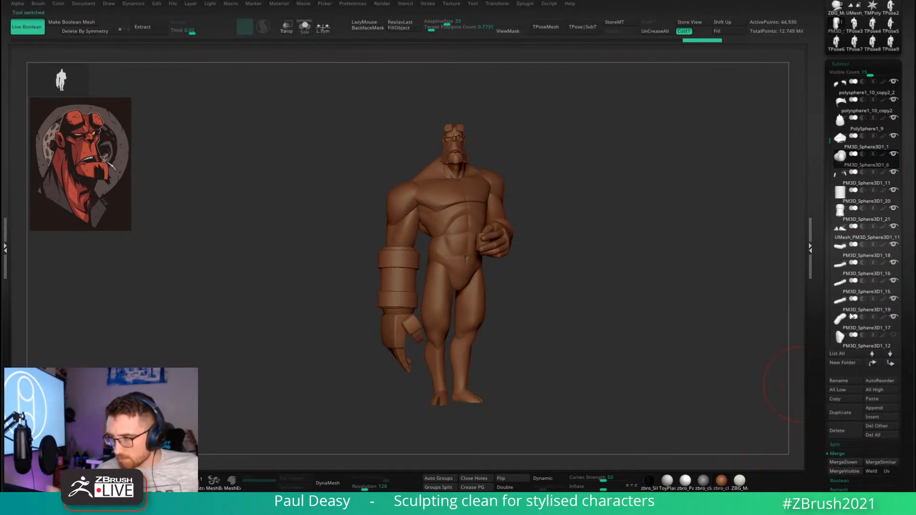
{"action": "scroll", "coordinate": [826, 161], "scroll_direction": "down", "scroll_amount": 1}
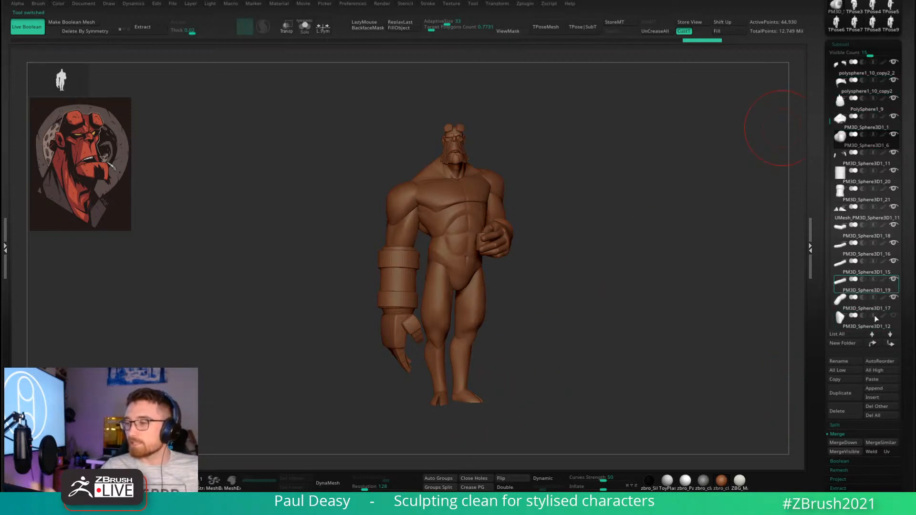
{"action": "mouse_move", "coordinate": [875, 327]}
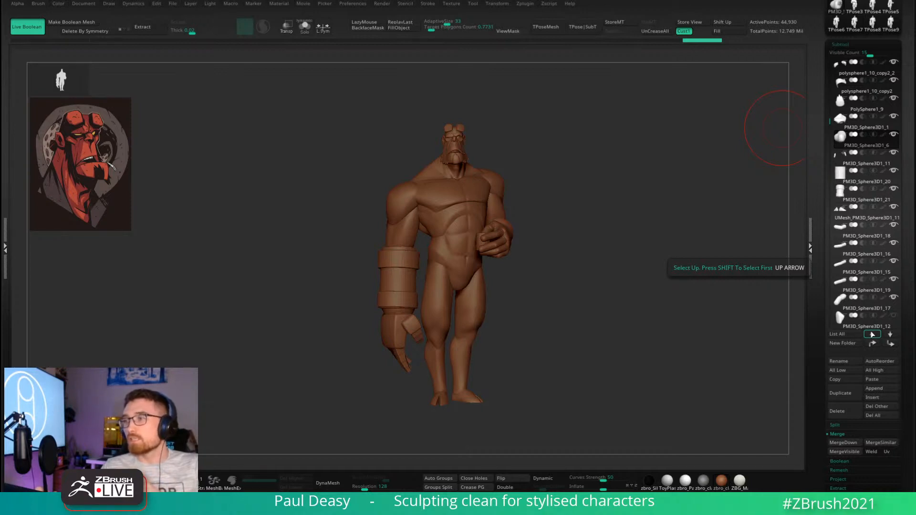
{"action": "left_click", "coordinate": [871, 320]}
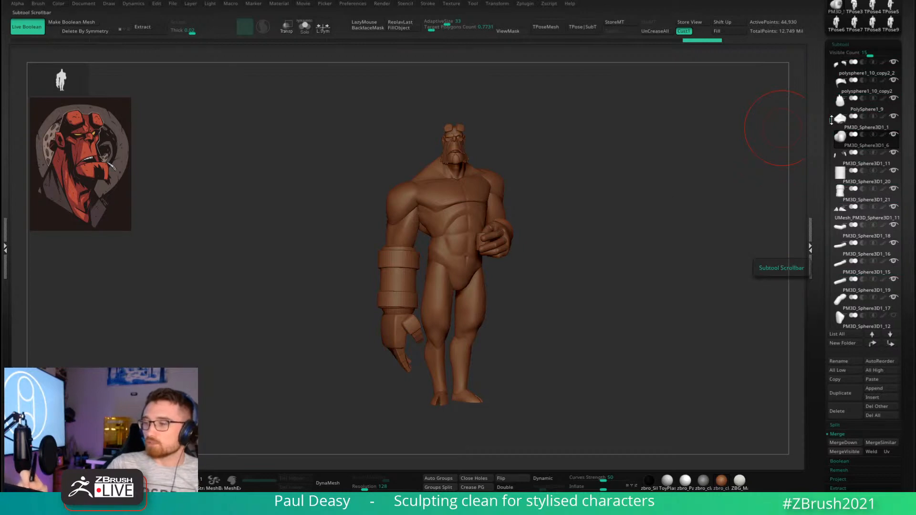
{"action": "left_click_drag", "start_coordinate": [831, 119], "coordinate": [831, 152]}
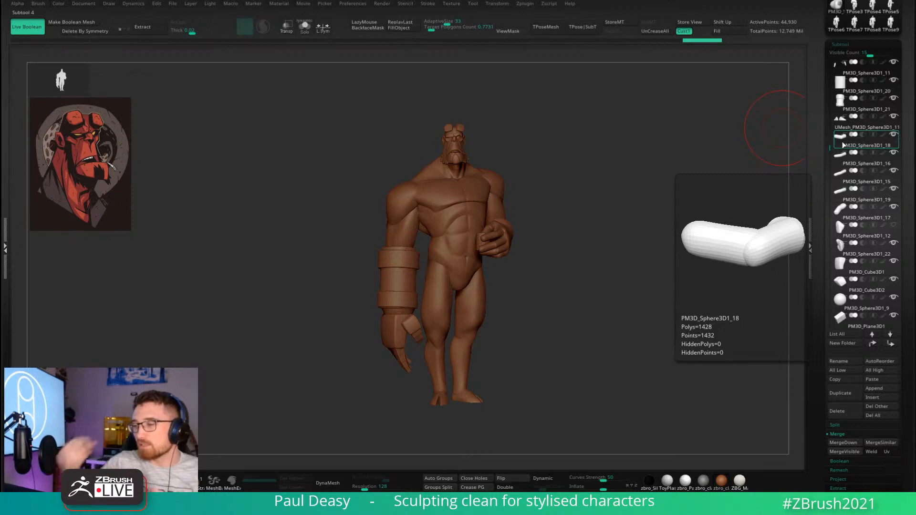
{"action": "left_click_drag", "start_coordinate": [830, 152], "coordinate": [830, 166]}
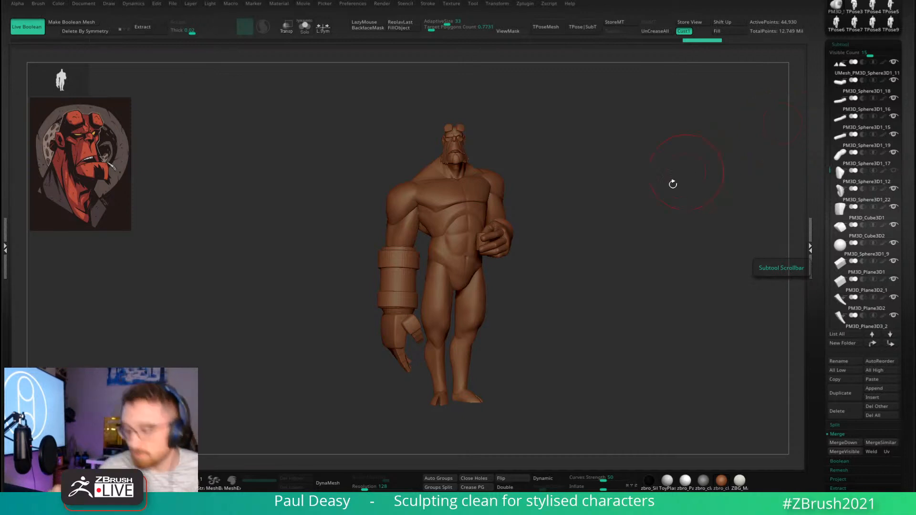
Examine the large hand, lower legs and cloven feet up close, and frame the whole figure again.
{"action": "left_click_drag", "start_coordinate": [515, 354], "coordinate": [641, 185]}
{"action": "mouse_move", "coordinate": [609, 293]}
{"action": "left_mouse_down"}
{"action": "mouse_move", "coordinate": [542, 378]}
{"action": "mouse_move", "coordinate": [496, 364]}
{"action": "mouse_move", "coordinate": [501, 256]}
{"action": "mouse_move", "coordinate": [648, 254]}
{"action": "mouse_move", "coordinate": [562, 186]}
{"action": "mouse_move", "coordinate": [587, 376]}
{"action": "left_mouse_up"}
{"action": "right_click", "coordinate": [600, 225]}
{"action": "mouse_move", "coordinate": [531, 313]}
{"action": "left_mouse_down", "text": "alt"}
{"action": "mouse_move", "coordinate": [531, 286]}
{"action": "mouse_move", "coordinate": [496, 364]}
{"action": "mouse_move", "coordinate": [540, 264]}
{"action": "mouse_move", "coordinate": [499, 354]}
{"action": "mouse_move", "coordinate": [493, 338]}
{"action": "mouse_move", "coordinate": [521, 292]}
{"action": "mouse_move", "coordinate": [485, 299]}
{"action": "mouse_move", "coordinate": [538, 249]}
{"action": "mouse_move", "coordinate": [529, 242]}
{"action": "mouse_move", "coordinate": [469, 289]}
{"action": "left_mouse_up", "text": "alt"}
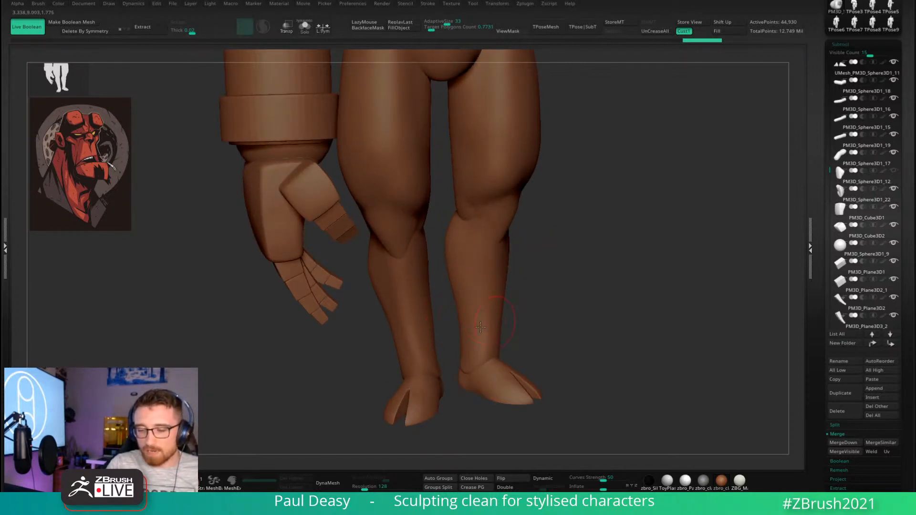
{"action": "left_click_drag", "start_coordinate": [522, 351], "coordinate": [482, 157]}
{"action": "left_click_drag", "start_coordinate": [467, 343], "coordinate": [527, 295], "text": "alt"}
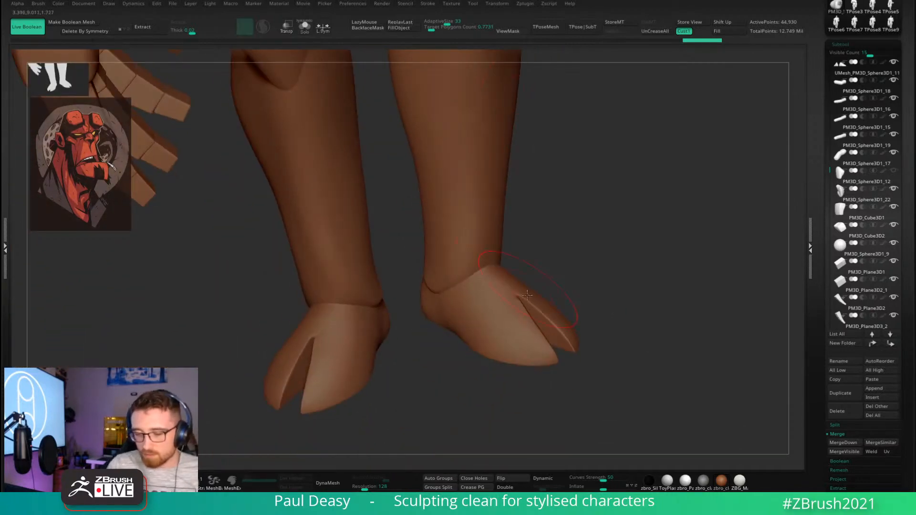
{"action": "left_click_drag", "start_coordinate": [588, 208], "coordinate": [454, 188]}
{"action": "left_click_drag", "start_coordinate": [275, 443], "coordinate": [331, 206], "text": "alt"}
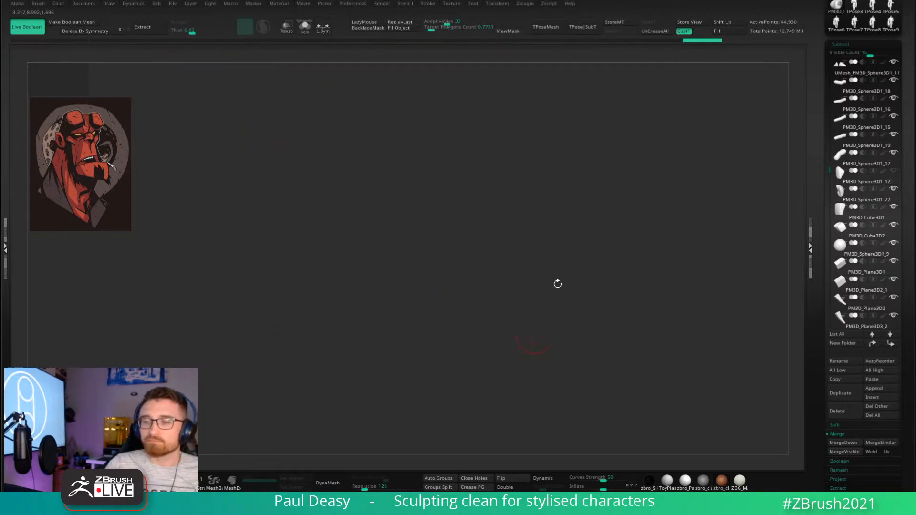
{"action": "left_click_drag", "start_coordinate": [558, 283], "coordinate": [559, 301]}
{"action": "key", "text": "f"}
{"action": "right_click_drag", "start_coordinate": [574, 288], "coordinate": [584, 258], "text": "ctrl"}
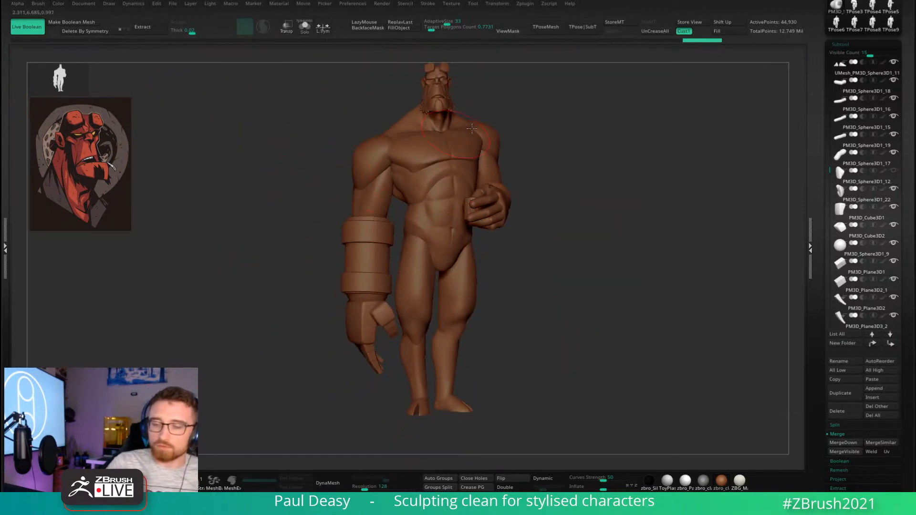
{"action": "left_click_drag", "start_coordinate": [577, 330], "coordinate": [561, 337], "text": "alt"}
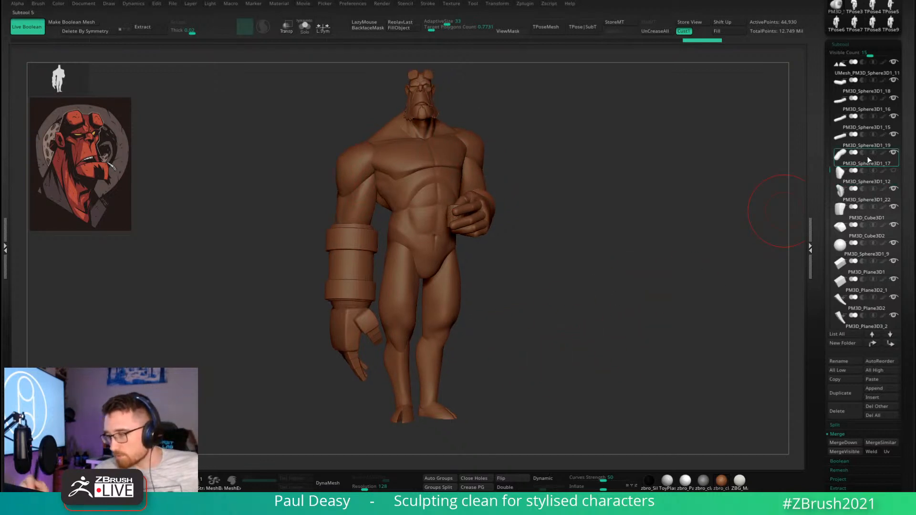
Unhide all subtools, including the long coat, and view the full figure.
{"action": "left_click_drag", "start_coordinate": [830, 170], "coordinate": [828, 199]}
{"action": "left_click", "coordinate": [894, 190], "text": "shift"}
{"action": "left_click", "coordinate": [894, 189], "text": "shift"}
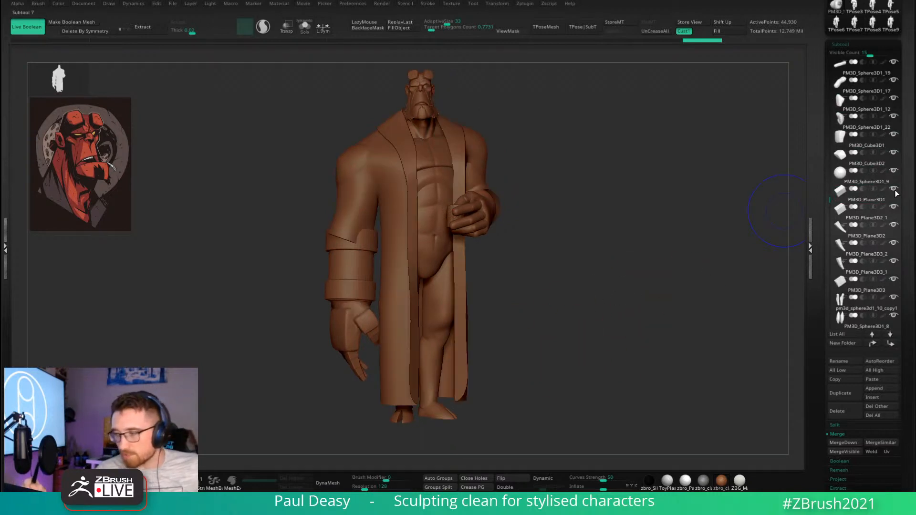
{"action": "left_click_drag", "start_coordinate": [656, 255], "coordinate": [623, 276]}
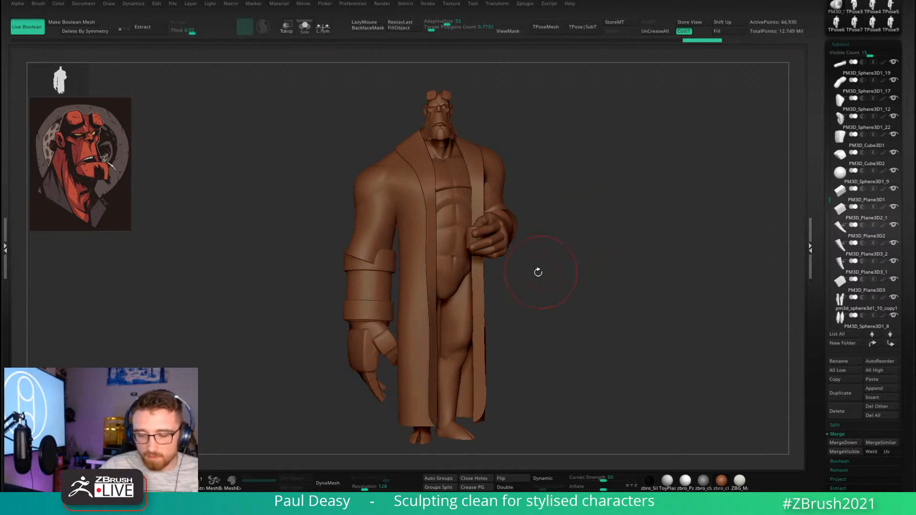
Select the long coat subtool, fill it with a dark colour and switch its polypaint display off.
{"action": "left_click", "coordinate": [413, 282], "text": "alt"}
{"action": "right_click_drag", "start_coordinate": [413, 282], "coordinate": [464, 220]}
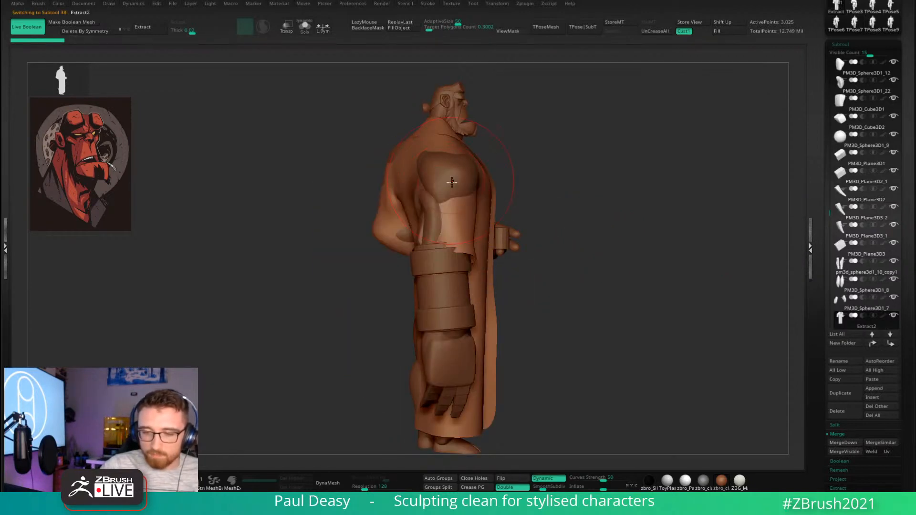
{"action": "key", "text": "ctrl+f"}
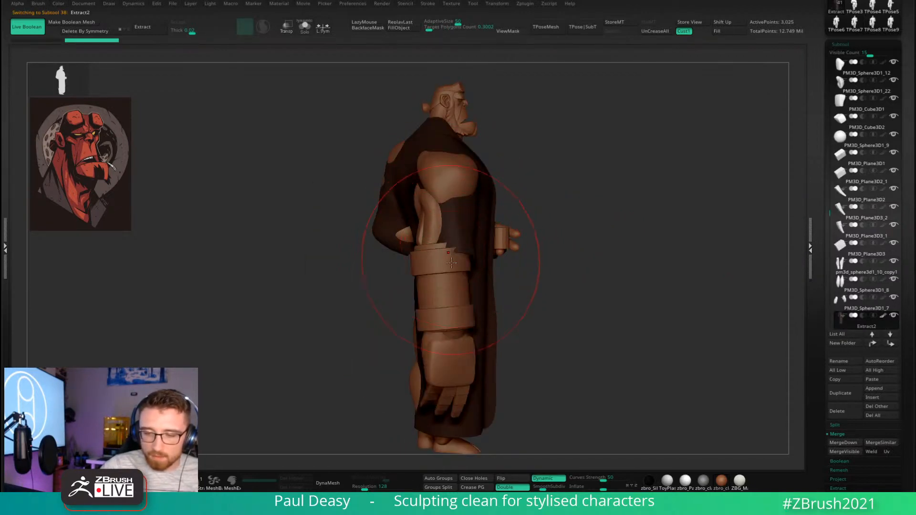
{"action": "left_click_drag", "start_coordinate": [650, 293], "coordinate": [732, 331]}
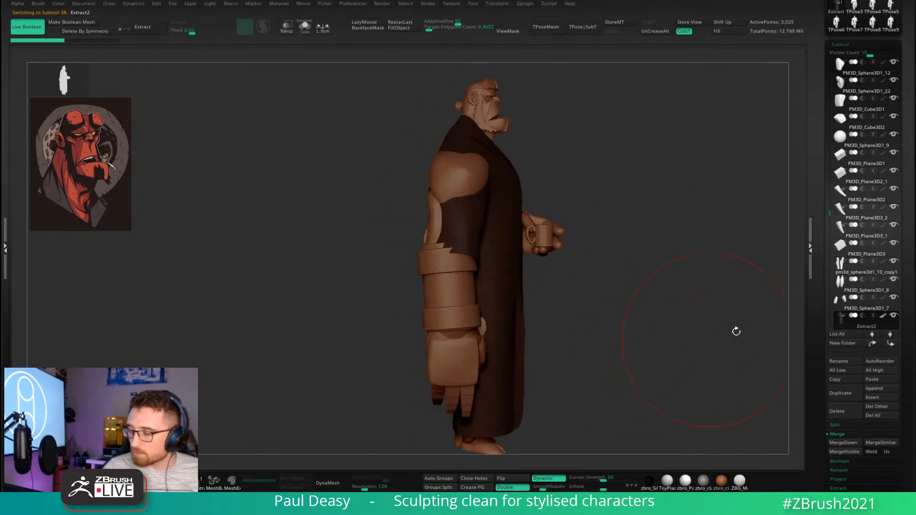
{"action": "left_click", "coordinate": [883, 316]}
Pull the coat's sleeve into place over the large arm with the Move brush.
{"action": "left_click_drag", "start_coordinate": [432, 265], "coordinate": [456, 248]}
{"action": "mouse_move", "coordinate": [577, 239]}
{"action": "left_mouse_down"}
{"action": "mouse_move", "coordinate": [524, 237]}
{"action": "mouse_move", "coordinate": [494, 253]}
{"action": "left_mouse_up"}
{"action": "key", "text": "space"}
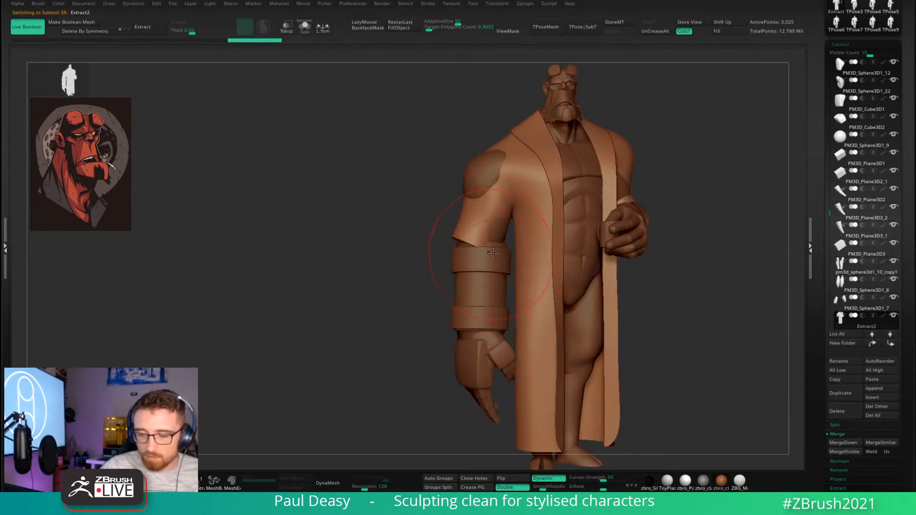
Mask the body of the coat and leave the large arm's sleeve unmasked.
{"action": "right_click_drag", "start_coordinate": [502, 237], "coordinate": [471, 258], "text": "alt"}
{"action": "left_click_drag", "start_coordinate": [446, 153], "coordinate": [481, 259], "text": "ctrl"}
{"action": "left_click_drag", "start_coordinate": [382, 385], "coordinate": [465, 140], "text": "ctrl"}
{"action": "left_click", "coordinate": [392, 293], "text": "ctrl"}
Try to pull the large arm's sleeve toward the coat body, and undo the attempt.
{"action": "key", "text": "space"}
{"action": "mouse_move", "coordinate": [447, 267]}
{"action": "left_mouse_down"}
{"action": "mouse_move", "coordinate": [463, 279]}
{"action": "mouse_move", "coordinate": [480, 261]}
{"action": "left_mouse_up"}
{"action": "key", "text": "space"}
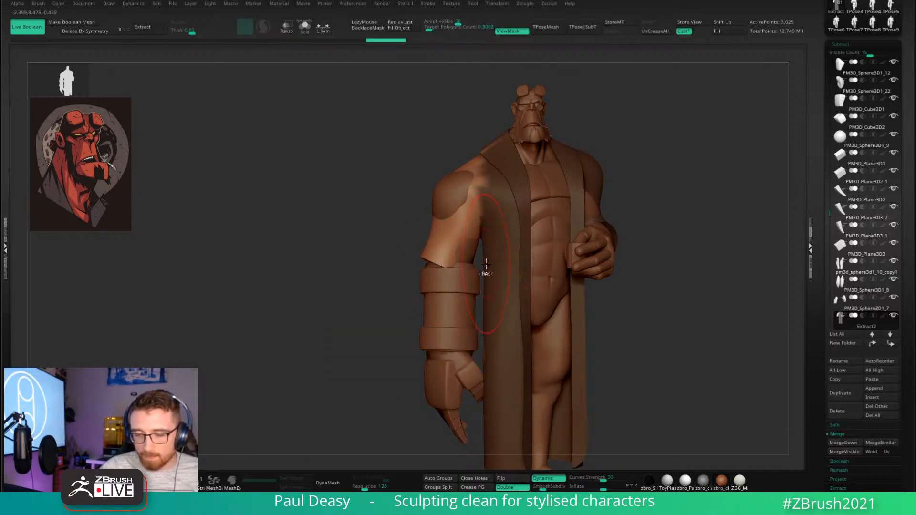
{"action": "key", "text": "ctrl+z"}
{"action": "key", "text": "ctrl+z"}
Isolate the coat, erase the mask along the large arm's sleeve, and show the other subtools again.
{"action": "key", "text": "alt+s"}
{"action": "right_click_drag", "start_coordinate": [482, 268], "coordinate": [528, 311], "text": "ctrl"}
{"action": "left_click_drag", "start_coordinate": [431, 353], "coordinate": [493, 218], "text": "ctrl+alt"}
{"action": "right_click_drag", "start_coordinate": [481, 330], "coordinate": [436, 305], "text": "ctrl"}
{"action": "key", "text": "alt+s"}
Pull the unmasked sleeve outward with the Move brush to cover the large upper arm from front and back.
{"action": "key", "text": "space"}
{"action": "left_click_drag", "start_coordinate": [470, 279], "coordinate": [478, 261]}
{"action": "key", "text": "space"}
{"action": "right_click_drag", "start_coordinate": [481, 283], "coordinate": [519, 291]}
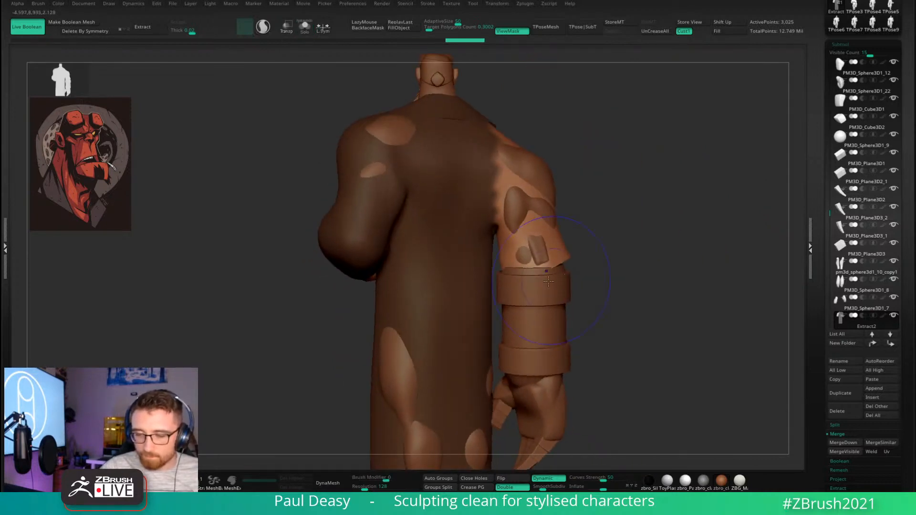
{"action": "key", "text": "space"}
{"action": "mouse_move", "coordinate": [519, 290]}
{"action": "left_mouse_down"}
{"action": "mouse_move", "coordinate": [524, 282]}
{"action": "mouse_move", "coordinate": [554, 285]}
{"action": "mouse_move", "coordinate": [524, 277]}
{"action": "mouse_move", "coordinate": [558, 282]}
{"action": "mouse_move", "coordinate": [542, 260]}
{"action": "mouse_move", "coordinate": [539, 213]}
{"action": "mouse_move", "coordinate": [527, 189]}
{"action": "left_mouse_up"}
{"action": "key", "text": "space"}
{"action": "right_click_drag", "start_coordinate": [602, 177], "coordinate": [564, 173]}
{"action": "left_click_drag", "start_coordinate": [564, 173], "coordinate": [539, 155]}
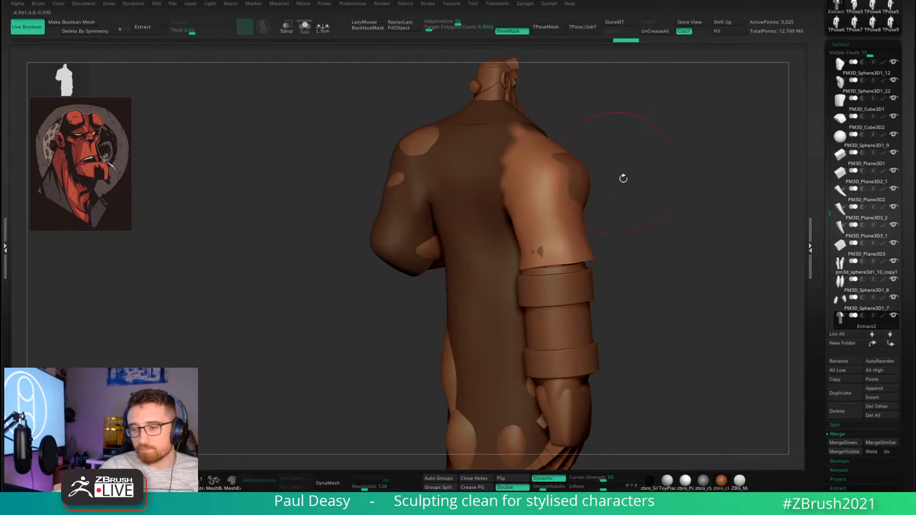
Pull the sleeve's shoulder and outer side over the exposed skin of the large arm.
{"action": "right_click_drag", "start_coordinate": [621, 176], "coordinate": [587, 210]}
{"action": "left_click_drag", "start_coordinate": [586, 210], "coordinate": [607, 157]}
{"action": "right_click_drag", "start_coordinate": [701, 176], "coordinate": [562, 178]}
{"action": "key", "text": "space"}
{"action": "left_click_drag", "start_coordinate": [548, 264], "coordinate": [554, 262]}
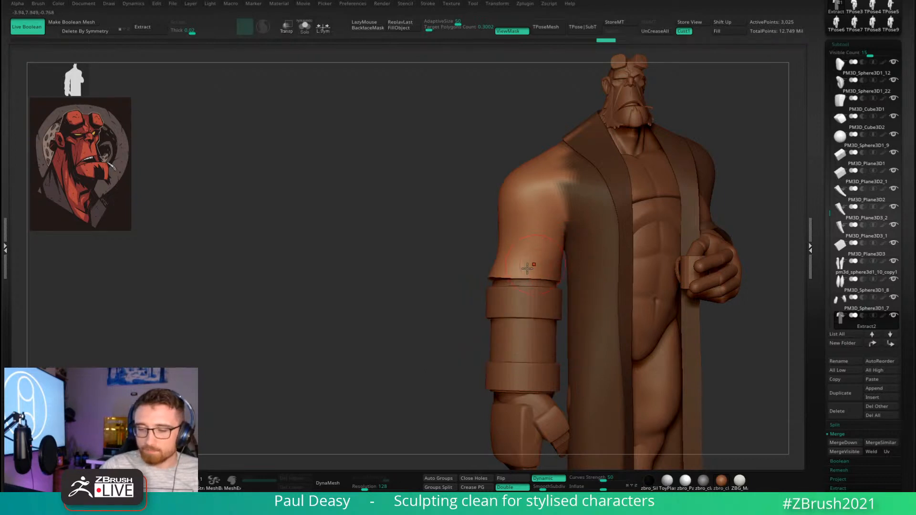
Pull the large arm's sleeve hem snugly around the top of the armoured cuff, and undo the last stroke.
{"action": "key", "text": "space"}
{"action": "key", "text": "space"}
{"action": "mouse_move", "coordinate": [494, 313]}
{"action": "left_mouse_down"}
{"action": "mouse_move", "coordinate": [508, 312]}
{"action": "mouse_move", "coordinate": [511, 298]}
{"action": "left_mouse_up"}
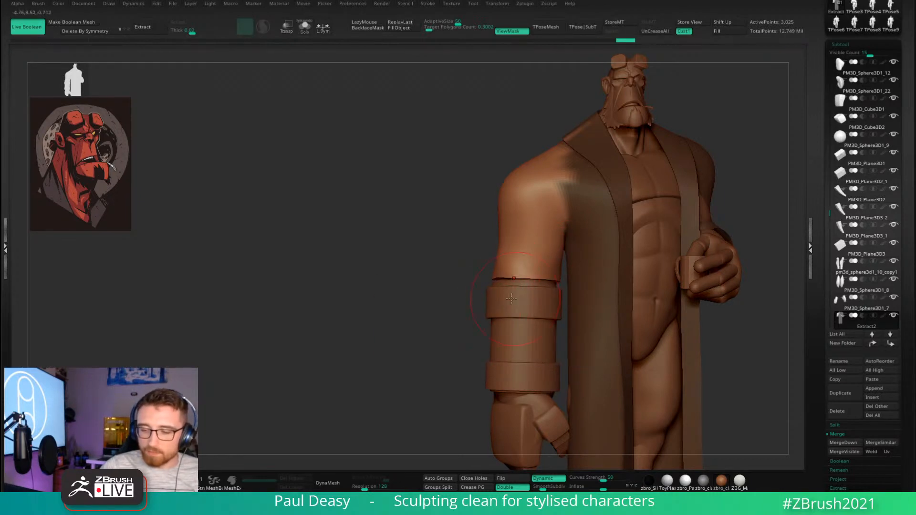
{"action": "key", "text": "space"}
{"action": "key", "text": "ctrl+z"}
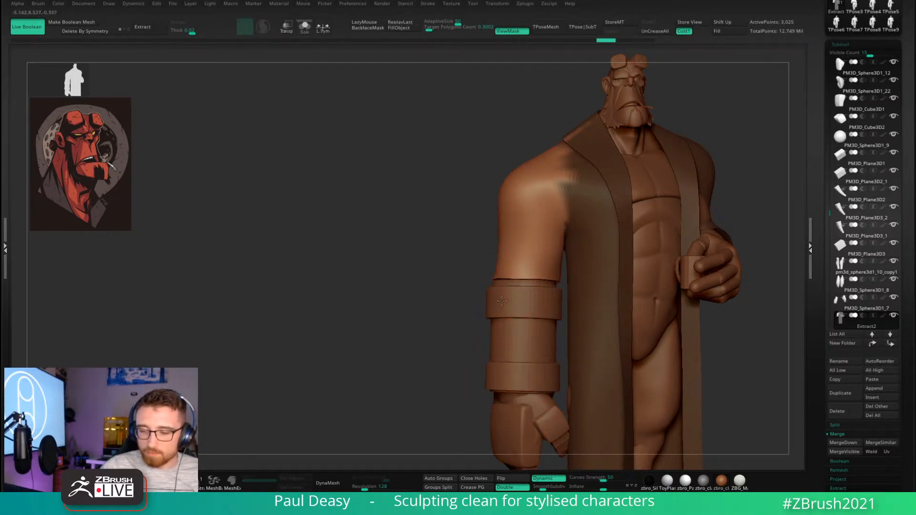
Try reshaping the rear corner of the sleeve hem above the cuff, and undo the strokes.
{"action": "right_click_drag", "start_coordinate": [520, 276], "coordinate": [529, 299]}
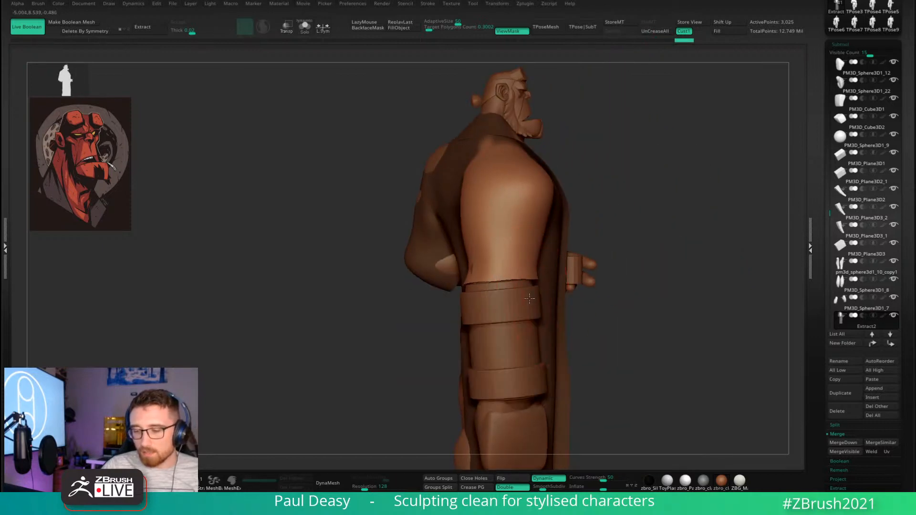
{"action": "key", "text": "space"}
{"action": "mouse_move", "coordinate": [483, 274]}
{"action": "left_mouse_down"}
{"action": "mouse_move", "coordinate": [465, 261]}
{"action": "mouse_move", "coordinate": [479, 273]}
{"action": "mouse_move", "coordinate": [467, 283]}
{"action": "left_mouse_up"}
{"action": "key", "text": "space"}
{"action": "key", "text": "space"}
{"action": "key", "text": "ctrl+z"}
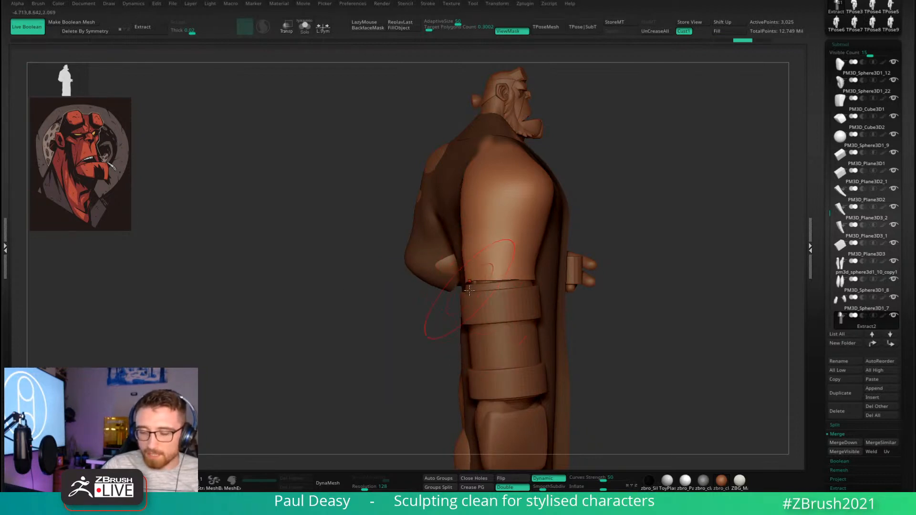
{"action": "key", "text": "ctrl+z"}
{"action": "key", "text": "space"}
{"action": "key", "text": "ctrl+z"}
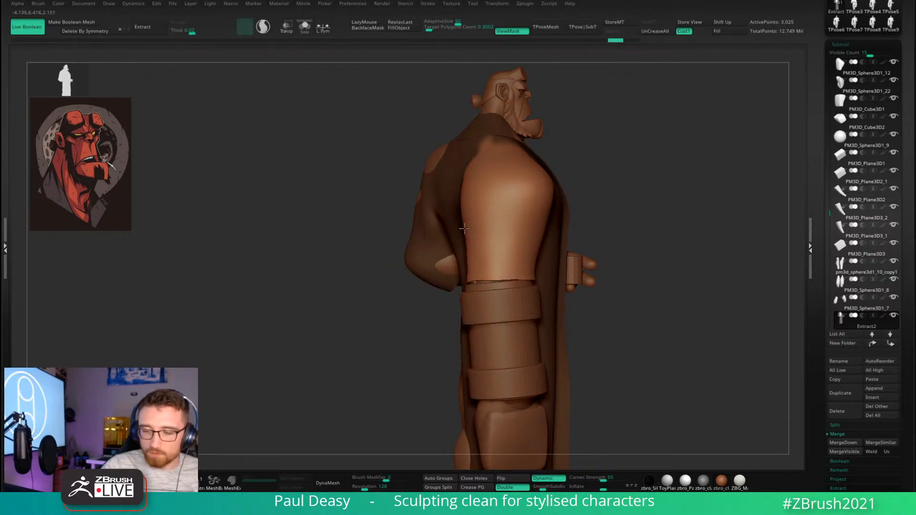
Clear the coat's mask and pull its back and shoulder areas over the body parts poking through.
{"action": "left_click_drag", "start_coordinate": [642, 222], "coordinate": [573, 210]}
{"action": "left_click_drag", "start_coordinate": [714, 169], "coordinate": [620, 200], "text": "alt"}
{"action": "key", "text": "space"}
{"action": "mouse_move", "coordinate": [632, 181]}
{"action": "left_mouse_down"}
{"action": "mouse_move", "coordinate": [660, 233]}
{"action": "mouse_move", "coordinate": [629, 209]}
{"action": "mouse_move", "coordinate": [562, 221]}
{"action": "mouse_move", "coordinate": [578, 172]}
{"action": "mouse_move", "coordinate": [578, 195]}
{"action": "mouse_move", "coordinate": [571, 174]}
{"action": "left_mouse_up"}
{"action": "key", "text": "space"}
{"action": "key", "text": "space"}
{"action": "key", "text": "space"}
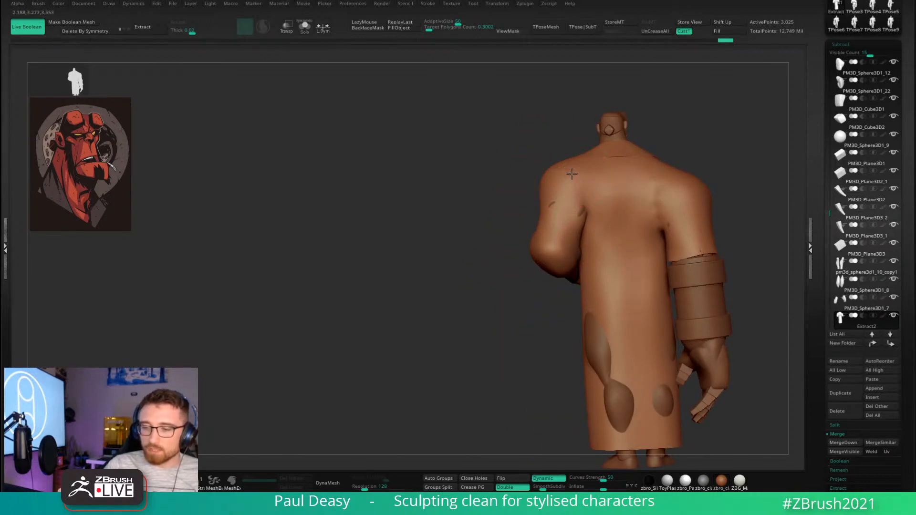
{"action": "left_click_drag", "start_coordinate": [603, 214], "coordinate": [605, 238]}
Pull the lower coat outward with the Move brush to cover the leg showing through its side.
{"action": "right_click_drag", "start_coordinate": [604, 286], "coordinate": [547, 219], "text": "alt"}
{"action": "mouse_move", "coordinate": [552, 288]}
{"action": "right_mouse_down"}
{"action": "mouse_move", "coordinate": [525, 288]}
{"action": "mouse_move", "coordinate": [626, 283]}
{"action": "right_mouse_up"}
{"action": "key", "text": "space"}
{"action": "left_click_drag", "start_coordinate": [626, 284], "coordinate": [668, 287]}
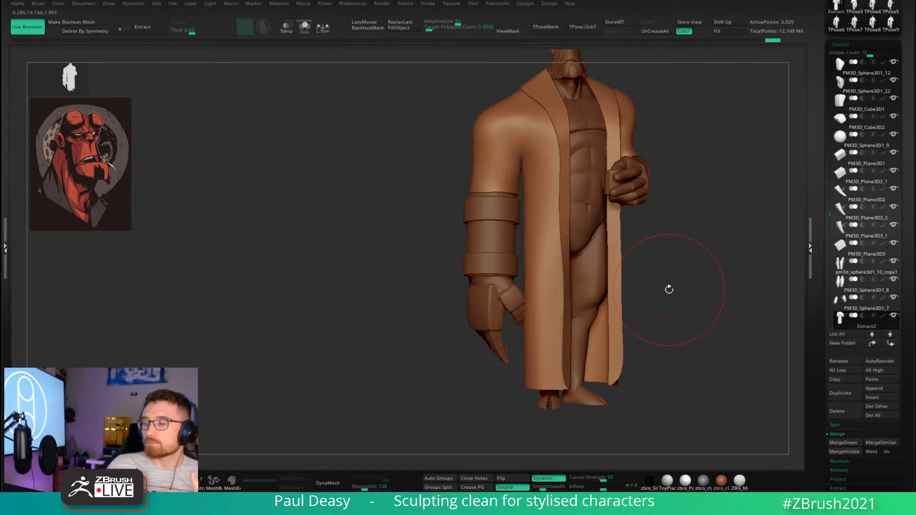
{"action": "mouse_move", "coordinate": [672, 272]}
{"action": "left_mouse_down"}
{"action": "mouse_move", "coordinate": [625, 250]}
{"action": "mouse_move", "coordinate": [589, 254]}
{"action": "mouse_move", "coordinate": [558, 281]}
{"action": "mouse_move", "coordinate": [527, 210]}
{"action": "mouse_move", "coordinate": [543, 222]}
{"action": "left_mouse_up"}
{"action": "key", "text": "ctrl+z"}
{"action": "key", "text": "space"}
{"action": "left_click_drag", "start_coordinate": [552, 281], "coordinate": [554, 270]}
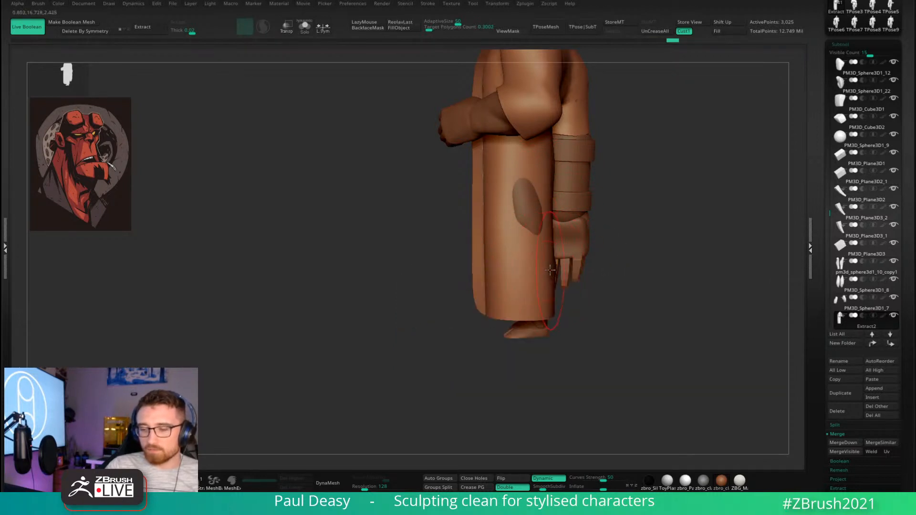
{"action": "left_click_drag", "start_coordinate": [537, 209], "coordinate": [538, 214]}
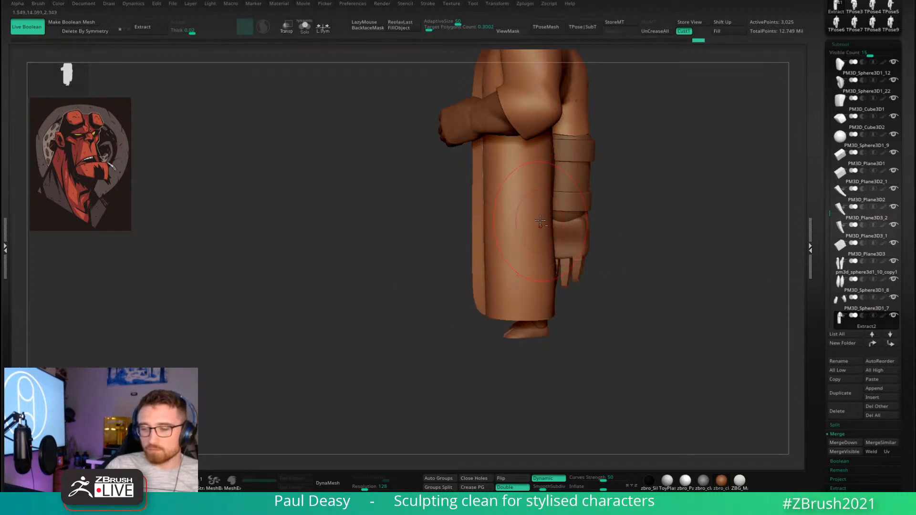
Adjust the back of the coat near the hem to cover the leg beside the large hand.
{"action": "mouse_move", "coordinate": [653, 219]}
{"action": "left_mouse_down"}
{"action": "mouse_move", "coordinate": [586, 222]}
{"action": "mouse_move", "coordinate": [605, 279]}
{"action": "left_mouse_up"}
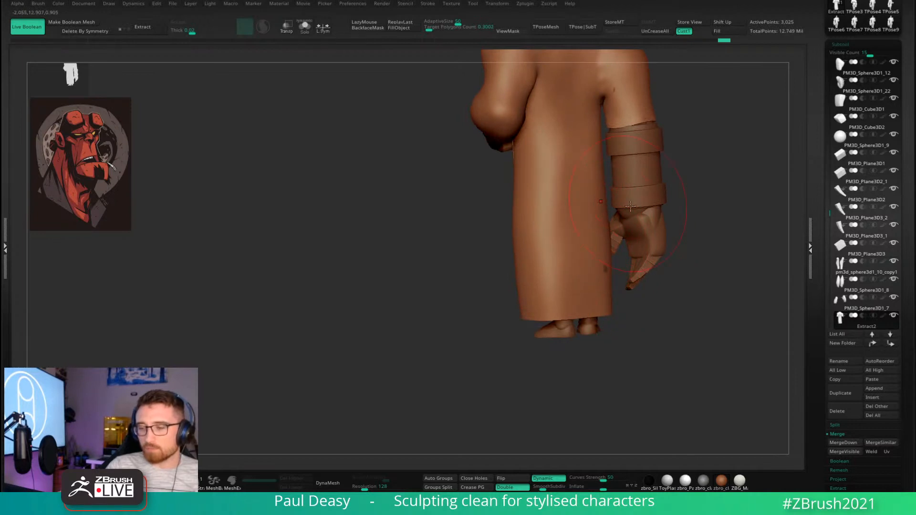
{"action": "right_click_drag", "start_coordinate": [635, 290], "coordinate": [610, 288]}
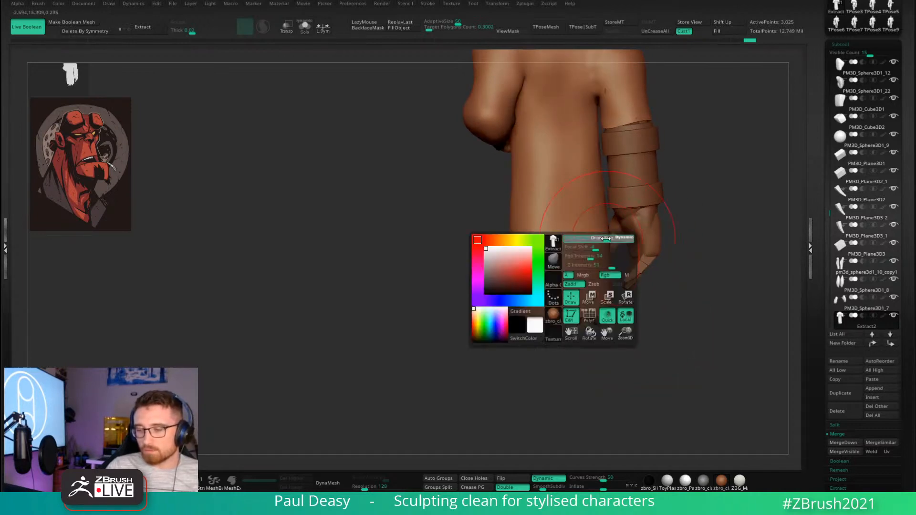
{"action": "key", "text": "ctrl+z"}
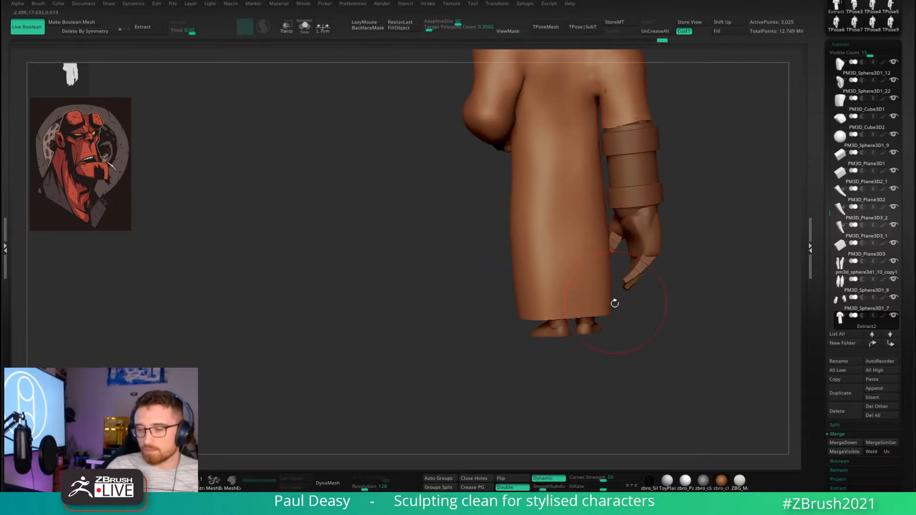
{"action": "right_click_drag", "start_coordinate": [695, 303], "coordinate": [614, 306]}
{"action": "right_click_drag", "start_coordinate": [742, 240], "coordinate": [654, 259], "text": "alt"}
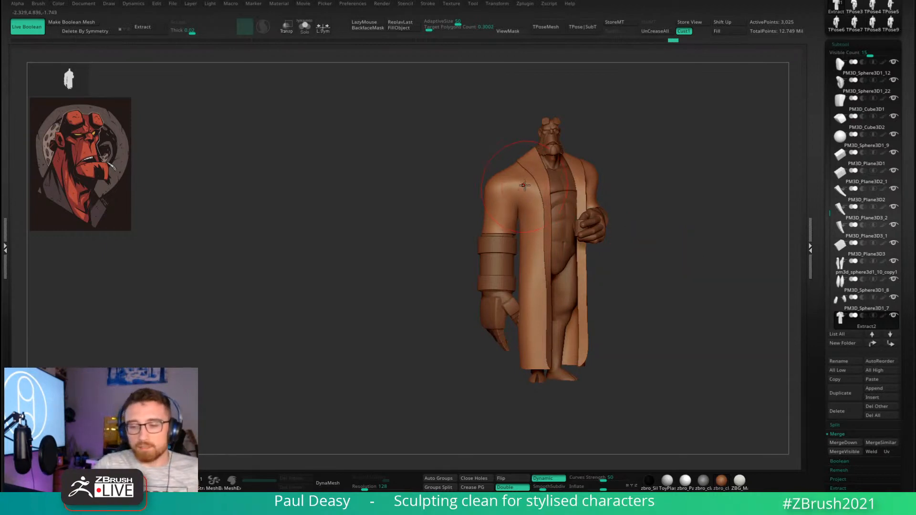
Try reshaping the coat's chest area between the lapel and the large shoulder, and undo the stroke.
{"action": "key", "text": "bracketleft"}
{"action": "right_click_drag", "start_coordinate": [519, 181], "coordinate": [527, 188], "text": "ctrl"}
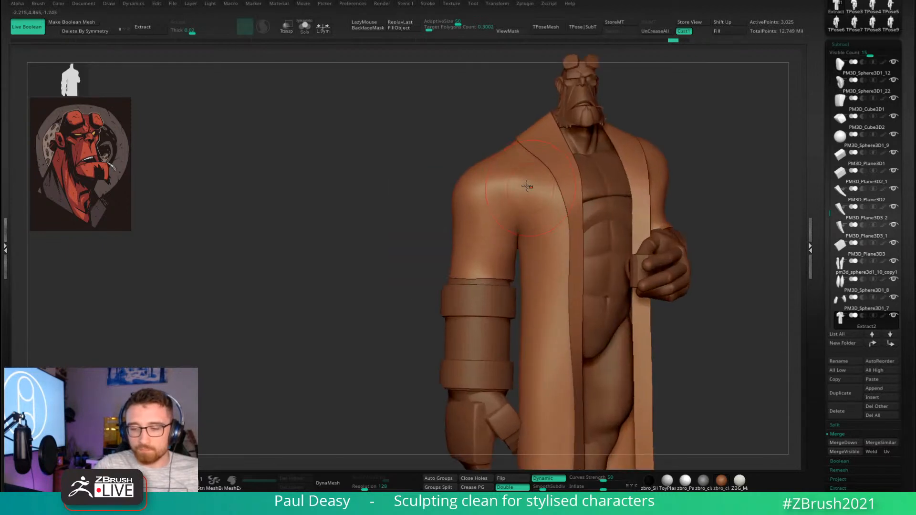
{"action": "mouse_move", "coordinate": [521, 182]}
{"action": "left_mouse_down"}
{"action": "mouse_move", "coordinate": [532, 180]}
{"action": "mouse_move", "coordinate": [526, 196]}
{"action": "left_mouse_up"}
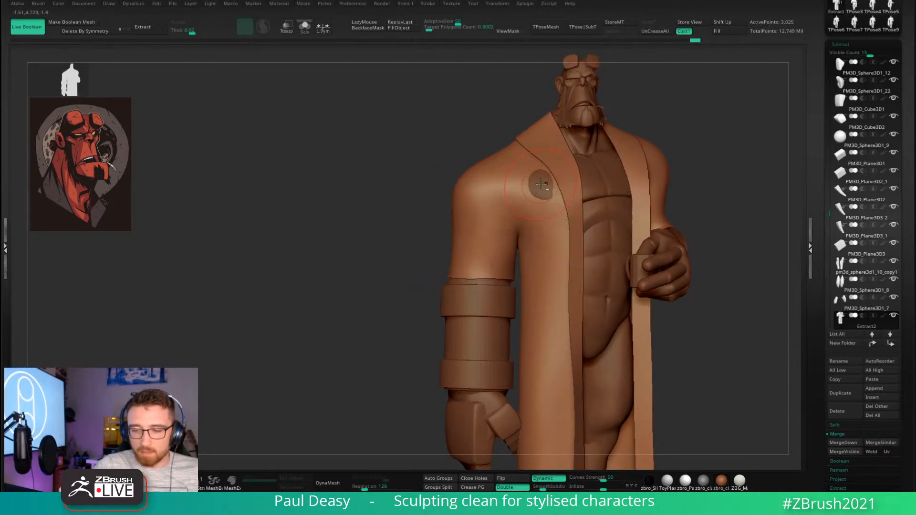
{"action": "key", "text": "ctrl+z"}
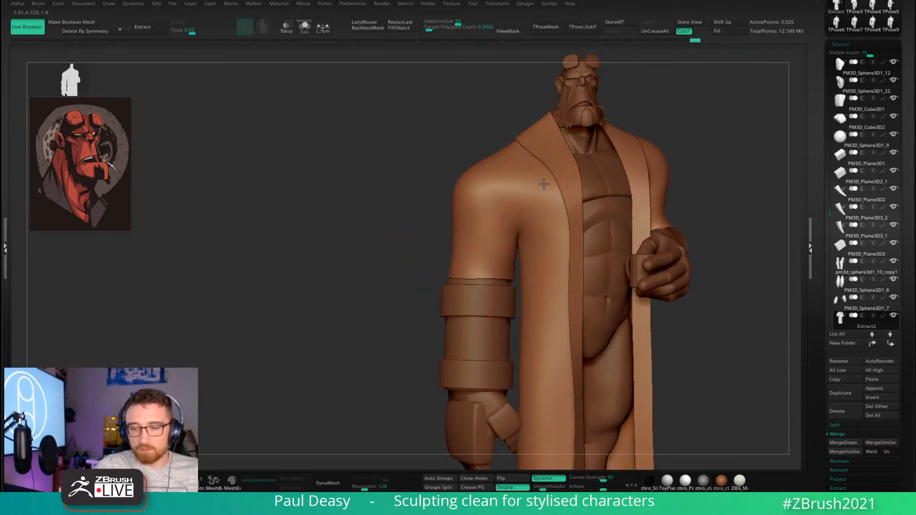
{"action": "key", "text": "ctrl+shift+z"}
{"action": "right_click_drag", "start_coordinate": [702, 163], "coordinate": [624, 180], "text": "ctrl"}
{"action": "key", "text": "space"}
{"action": "key", "text": "space"}
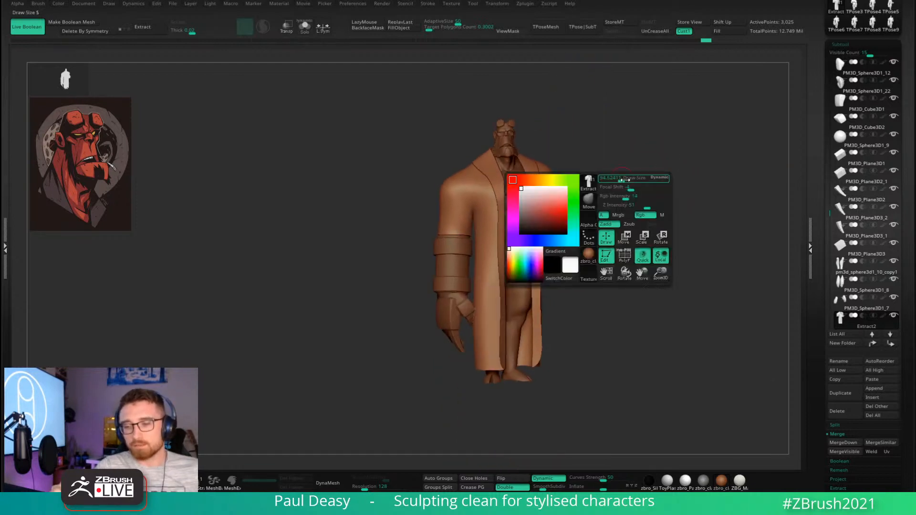
{"action": "left_click_drag", "start_coordinate": [625, 180], "coordinate": [624, 189]}
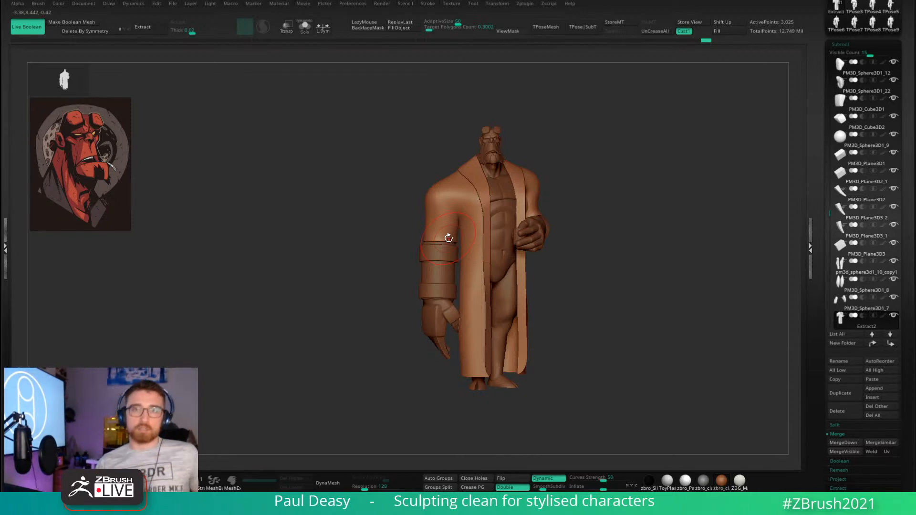
{"action": "mouse_move", "coordinate": [580, 202]}
{"action": "left_mouse_down"}
{"action": "mouse_move", "coordinate": [553, 204]}
{"action": "mouse_move", "coordinate": [577, 218]}
{"action": "left_mouse_up"}
Try masking the coat except for the bent arm's sleeve and reshaping the armpit, and undo it all.
{"action": "key", "text": "w"}
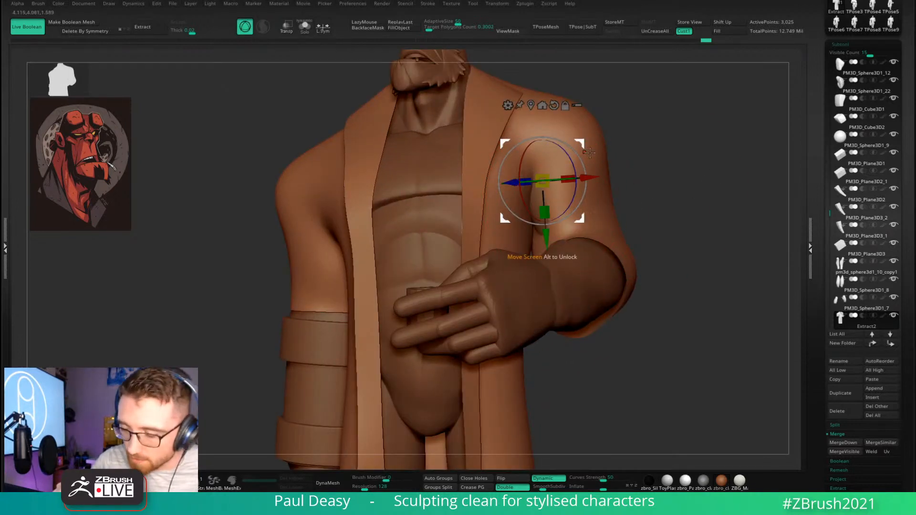
{"action": "left_click_drag", "start_coordinate": [532, 154], "coordinate": [546, 158], "text": "ctrl"}
{"action": "key", "text": "q"}
{"action": "key", "text": "space"}
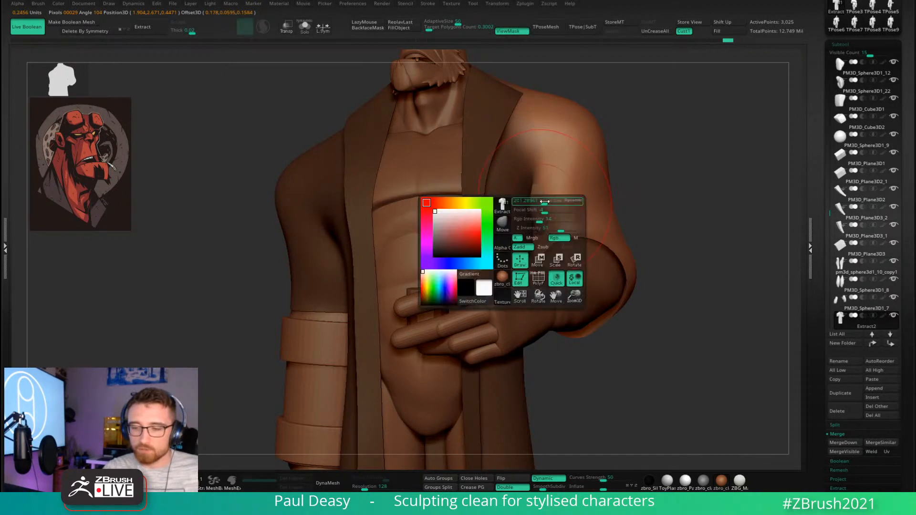
{"action": "mouse_move", "coordinate": [542, 207]}
{"action": "left_mouse_down"}
{"action": "mouse_move", "coordinate": [533, 213]}
{"action": "mouse_move", "coordinate": [541, 210]}
{"action": "left_mouse_up"}
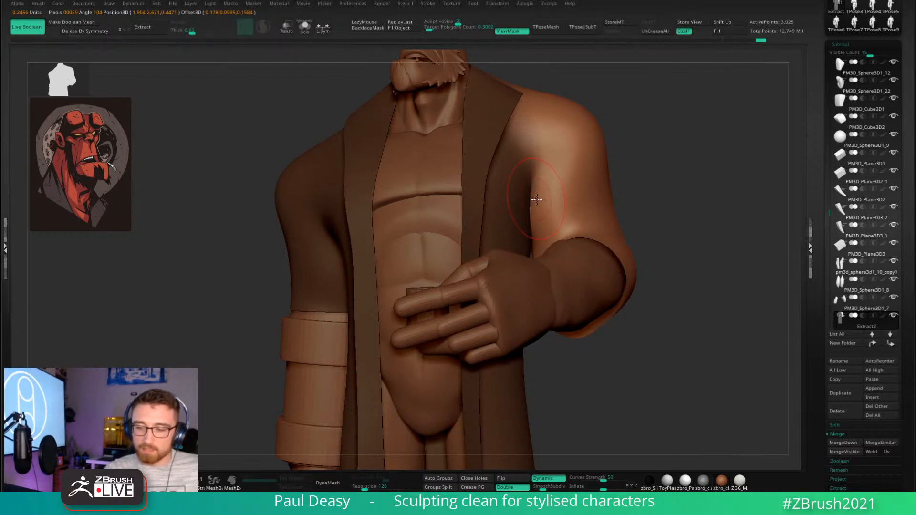
{"action": "key", "text": "ctrl+z"}
{"action": "key", "text": "ctrl+z"}
{"action": "key", "text": "ctrl+z"}
{"action": "key", "text": "ctrl+h"}
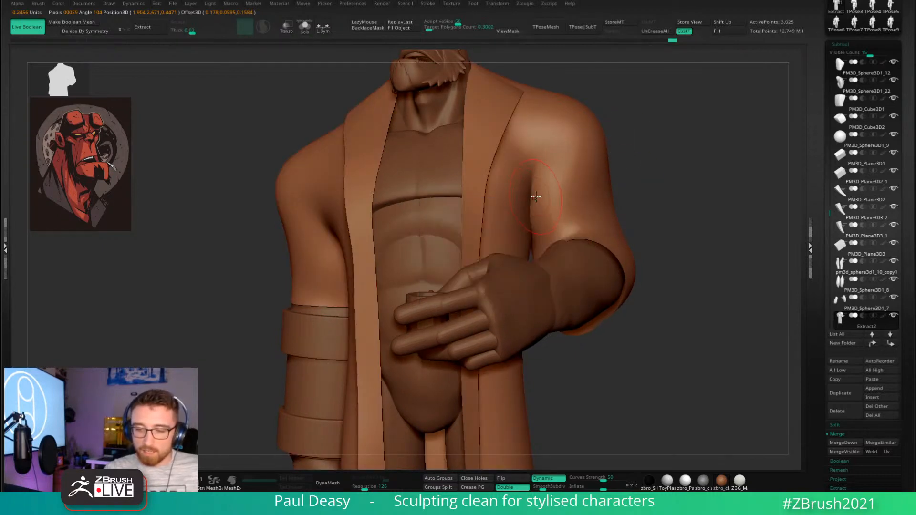
Reshape the inner side of the bent arm's sleeve below the armpit with the Move brush.
{"action": "left_click_drag", "start_coordinate": [533, 196], "coordinate": [531, 191]}
{"action": "key", "text": "space"}
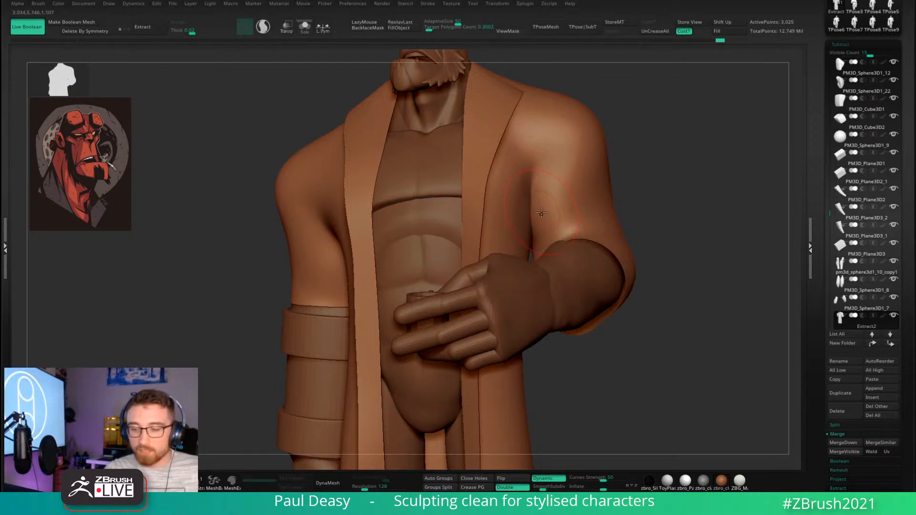
{"action": "key", "text": "space"}
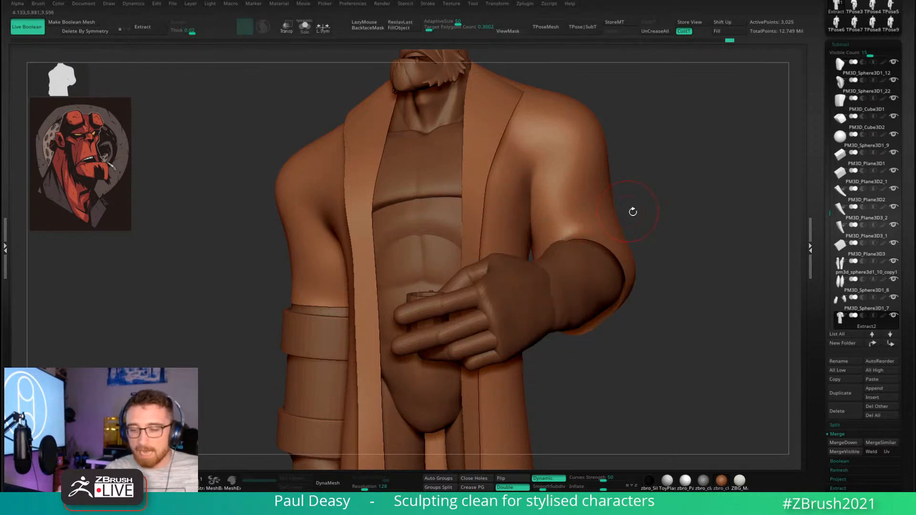
{"action": "left_click_drag", "start_coordinate": [632, 212], "coordinate": [553, 244]}
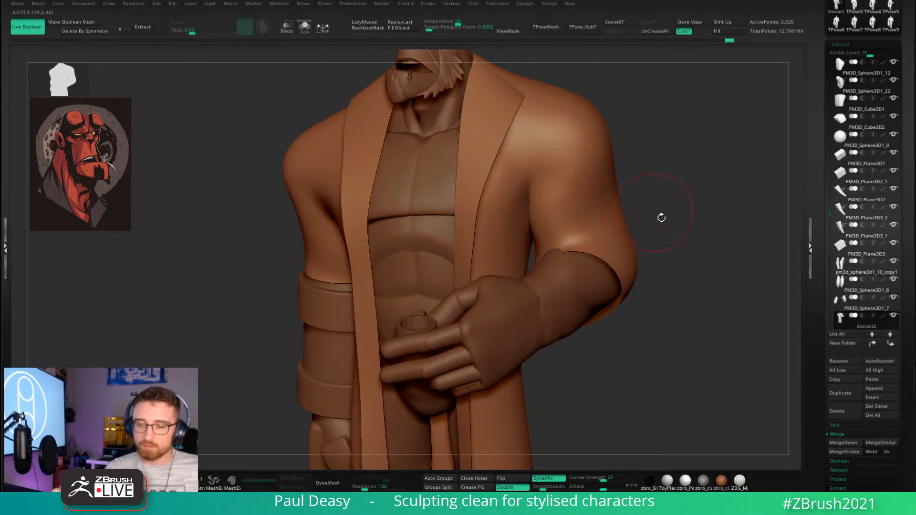
Adjust the opening of the bent arm's sleeve around the forearm near the inner elbow.
{"action": "key", "text": "space"}
{"action": "left_click_drag", "start_coordinate": [654, 248], "coordinate": [547, 268]}
{"action": "left_click_drag", "start_coordinate": [635, 253], "coordinate": [677, 253]}
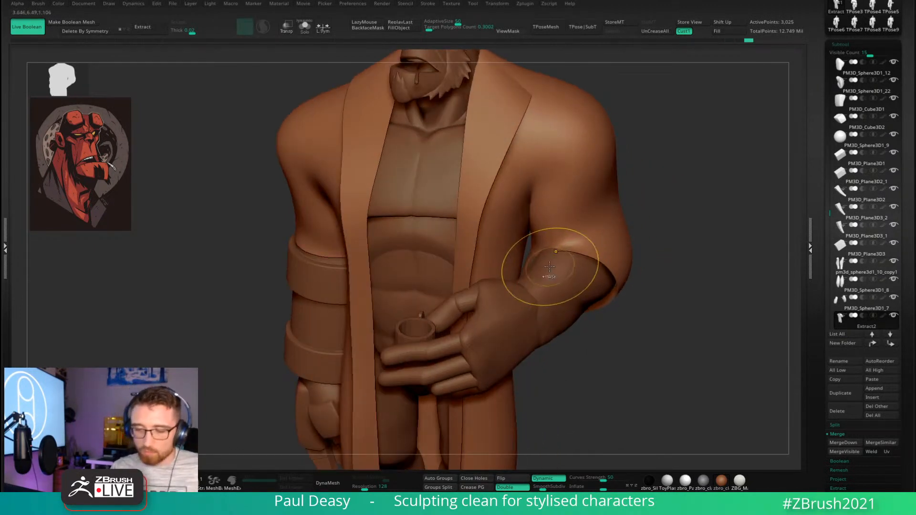
{"action": "key", "text": "space"}
{"action": "mouse_move", "coordinate": [551, 267]}
{"action": "left_mouse_down"}
{"action": "mouse_move", "coordinate": [542, 266]}
{"action": "mouse_move", "coordinate": [553, 260]}
{"action": "left_mouse_up"}
{"action": "key", "text": "space"}
{"action": "key", "text": "space"}
{"action": "right_click_drag", "start_coordinate": [525, 257], "coordinate": [539, 265]}
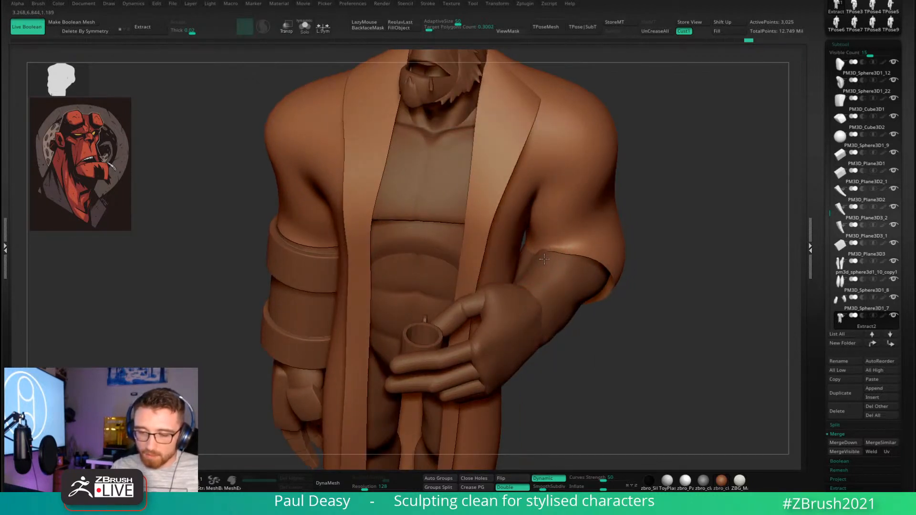
Nudge the bent arm's sleeve edge near the inner elbow, and mask the coat except for that sleeve.
{"action": "left_click_drag", "start_coordinate": [565, 241], "coordinate": [570, 264]}
{"action": "key", "text": "space"}
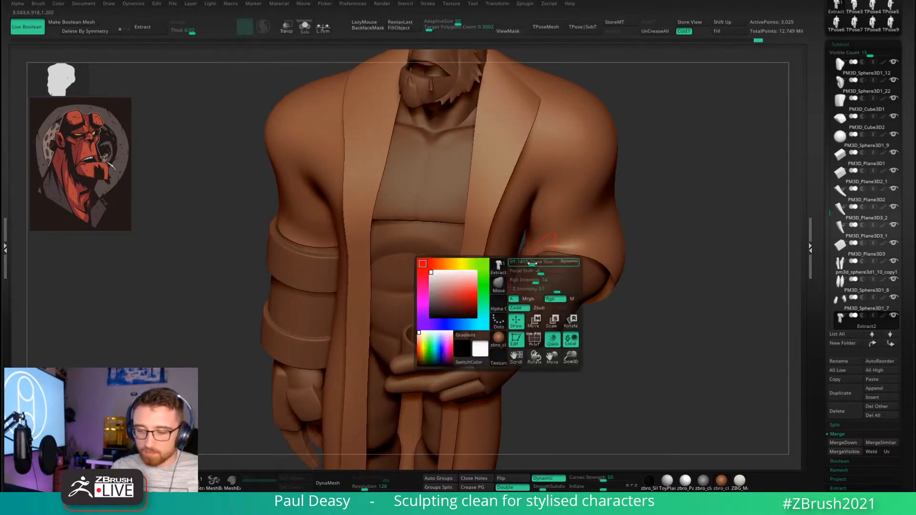
{"action": "right_click_drag", "start_coordinate": [570, 263], "coordinate": [553, 253]}
{"action": "key", "text": "w"}
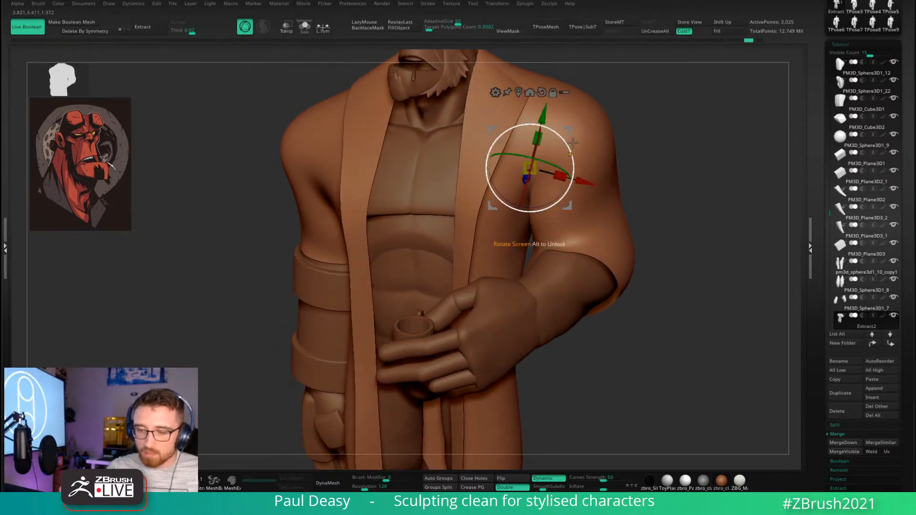
{"action": "left_click", "coordinate": [516, 93]}
{"action": "left_click_drag", "start_coordinate": [526, 162], "coordinate": [542, 163], "text": "ctrl"}
{"action": "key", "text": "q"}
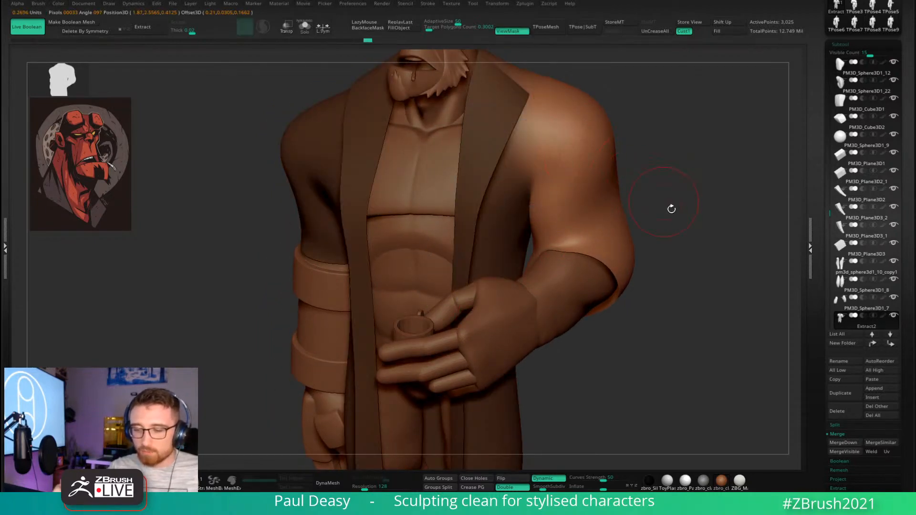
Reshape the inner corner of the bent arm's sleeve opening so it wraps the forearm beside the torso.
{"action": "mouse_move", "coordinate": [670, 208]}
{"action": "right_mouse_down"}
{"action": "mouse_move", "coordinate": [586, 256]}
{"action": "mouse_move", "coordinate": [557, 233]}
{"action": "right_mouse_up"}
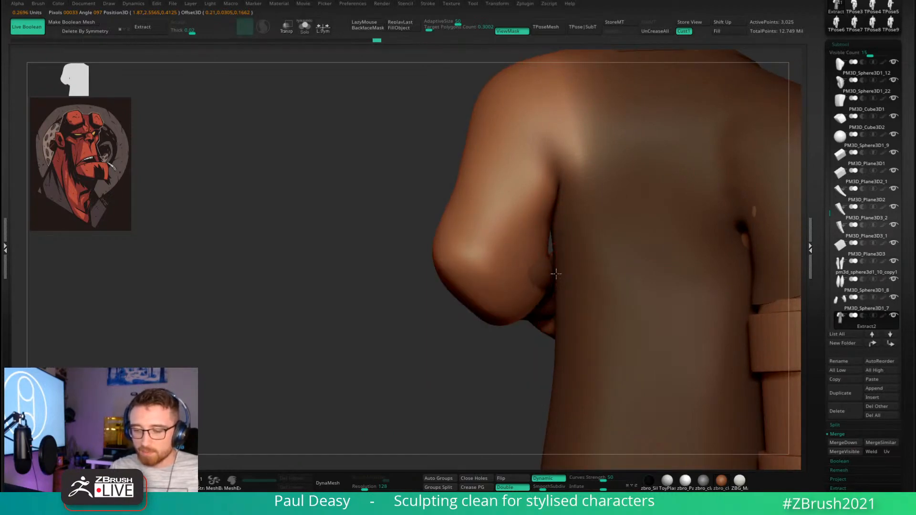
{"action": "right_click_drag", "start_coordinate": [552, 274], "coordinate": [729, 308]}
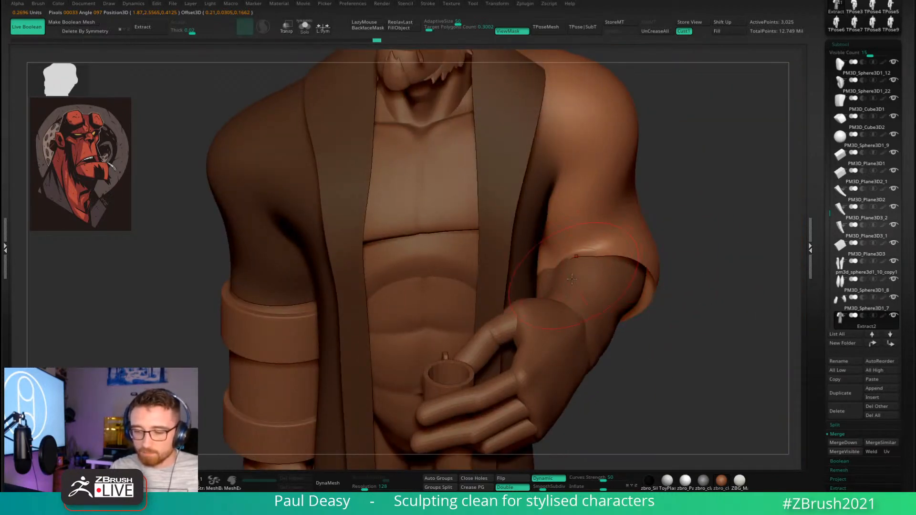
{"action": "right_click_drag", "start_coordinate": [625, 269], "coordinate": [613, 270]}
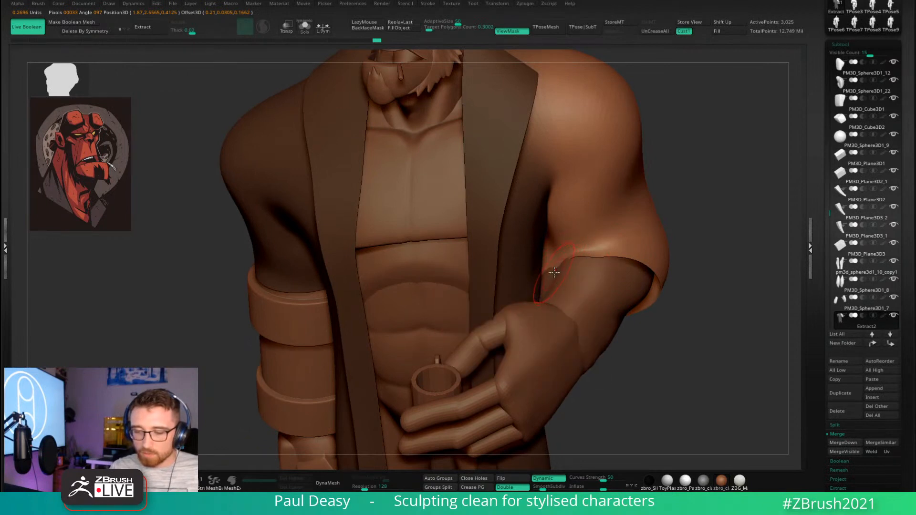
{"action": "right_click_drag", "start_coordinate": [554, 272], "coordinate": [551, 276]}
{"action": "left_click_drag", "start_coordinate": [601, 382], "coordinate": [436, 271], "text": "ctrl"}
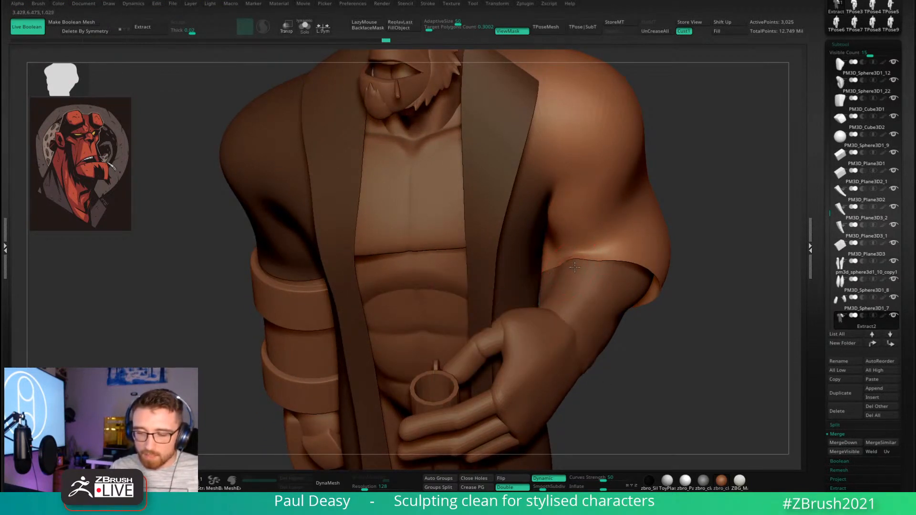
{"action": "right_click_drag", "start_coordinate": [565, 273], "coordinate": [578, 256]}
{"action": "left_click_drag", "start_coordinate": [558, 269], "coordinate": [572, 260]}
{"action": "mouse_move", "coordinate": [578, 254]}
{"action": "right_mouse_down"}
{"action": "mouse_move", "coordinate": [577, 274]}
{"action": "mouse_move", "coordinate": [670, 233]}
{"action": "mouse_move", "coordinate": [709, 274]}
{"action": "mouse_move", "coordinate": [658, 258]}
{"action": "mouse_move", "coordinate": [623, 285]}
{"action": "right_mouse_up"}
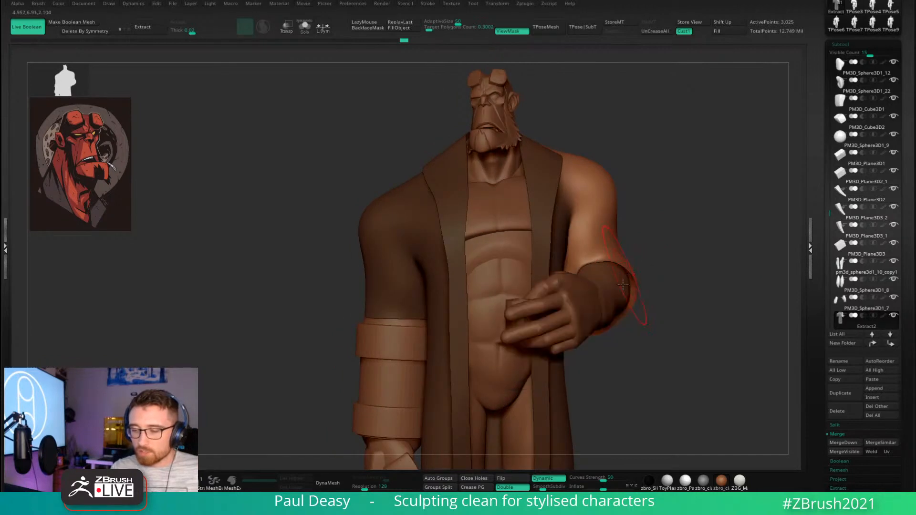
Adjust the outer edge of the bent arm's sleeve opening around the elbow and clear the mask.
{"action": "left_click_drag", "start_coordinate": [617, 304], "coordinate": [624, 300]}
{"action": "right_click_drag", "start_coordinate": [660, 293], "coordinate": [622, 309]}
{"action": "mouse_move", "coordinate": [623, 310]}
{"action": "left_mouse_down"}
{"action": "mouse_move", "coordinate": [632, 333]}
{"action": "mouse_move", "coordinate": [619, 273]}
{"action": "left_mouse_up"}
{"action": "key", "text": "space"}
{"action": "mouse_move", "coordinate": [715, 281]}
{"action": "left_mouse_down"}
{"action": "mouse_move", "coordinate": [730, 282]}
{"action": "mouse_move", "coordinate": [717, 280]}
{"action": "left_mouse_up"}
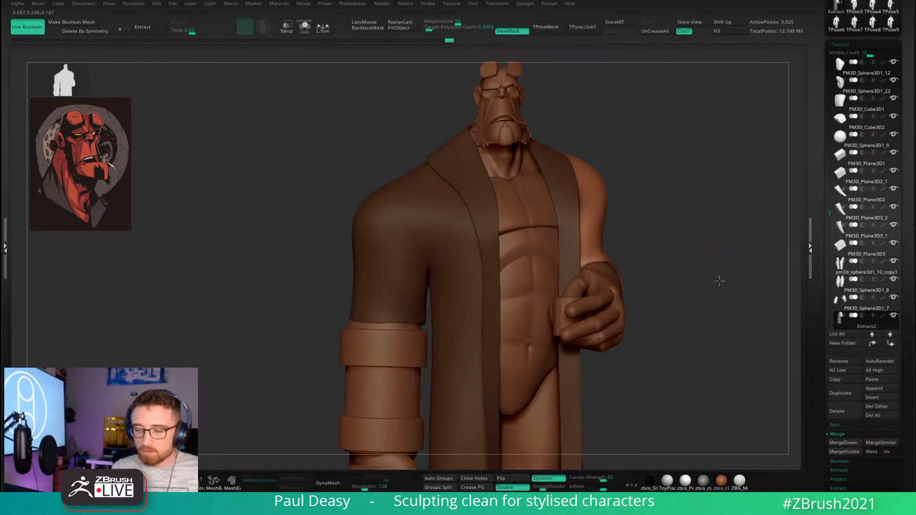
{"action": "right_click_drag", "start_coordinate": [717, 280], "coordinate": [630, 269], "text": "ctrl"}
{"action": "key", "text": "ctrl+h"}
Pull the coat's shoulder above the bent arm outward into a squarer, more angular silhouette.
{"action": "left_click_drag", "start_coordinate": [629, 269], "coordinate": [615, 257]}
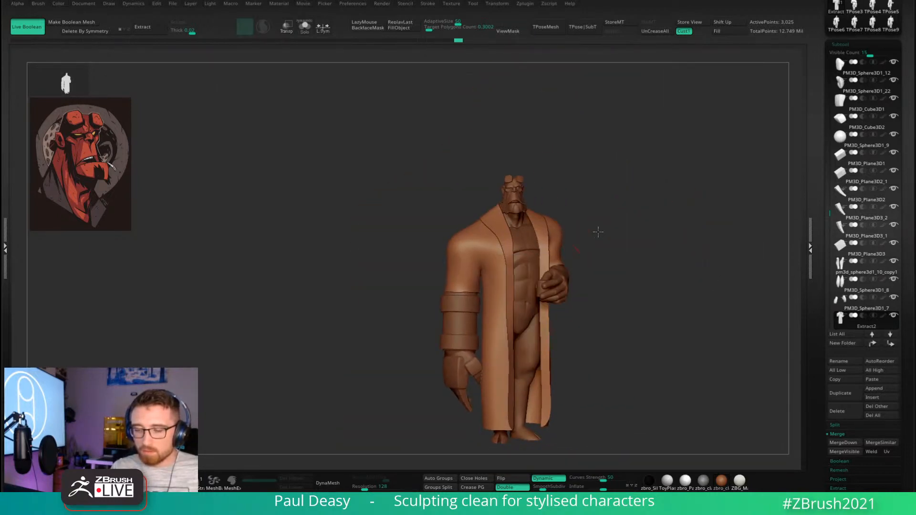
{"action": "right_click_drag", "start_coordinate": [597, 231], "coordinate": [640, 262], "text": "ctrl"}
{"action": "left_click_drag", "start_coordinate": [639, 261], "coordinate": [629, 255]}
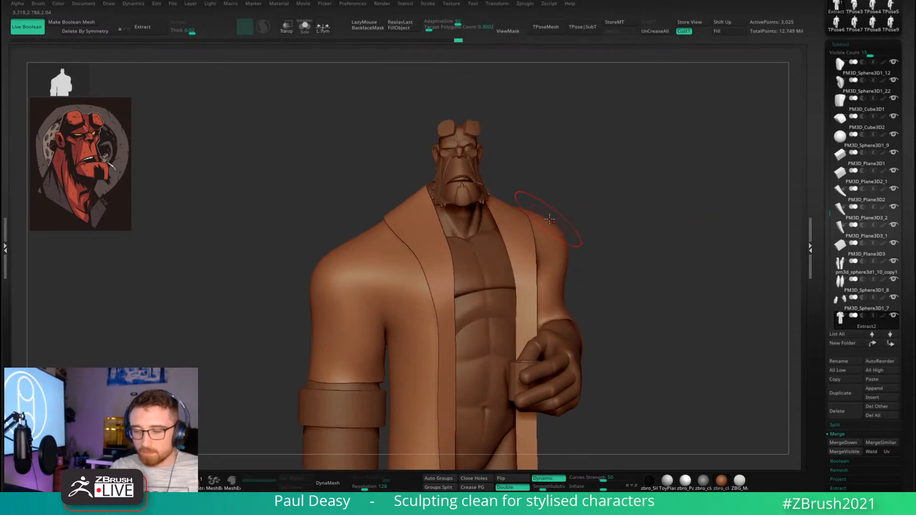
{"action": "mouse_move", "coordinate": [595, 220]}
{"action": "left_mouse_down"}
{"action": "mouse_move", "coordinate": [569, 219]}
{"action": "mouse_move", "coordinate": [609, 221]}
{"action": "left_mouse_up"}
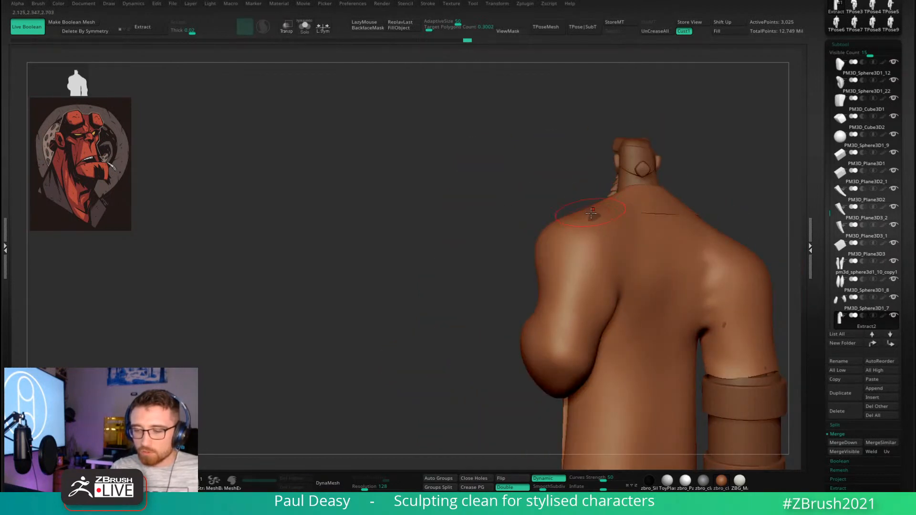
{"action": "left_click", "coordinate": [591, 213]}
{"action": "key", "text": "space"}
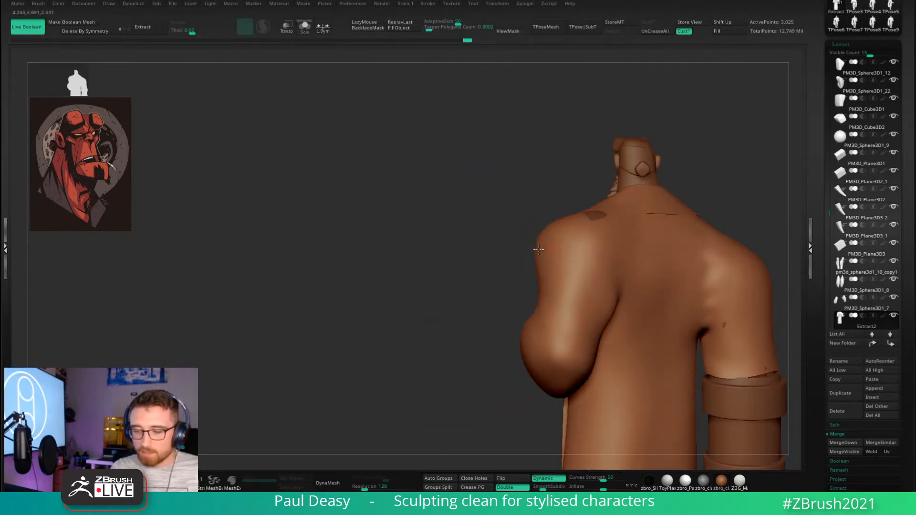
{"action": "left_click_drag", "start_coordinate": [539, 250], "coordinate": [542, 252]}
{"action": "mouse_move", "coordinate": [513, 249]}
{"action": "left_mouse_down"}
{"action": "mouse_move", "coordinate": [613, 245]}
{"action": "mouse_move", "coordinate": [572, 242]}
{"action": "mouse_move", "coordinate": [628, 252]}
{"action": "mouse_move", "coordinate": [605, 224]}
{"action": "mouse_move", "coordinate": [539, 237]}
{"action": "left_mouse_up"}
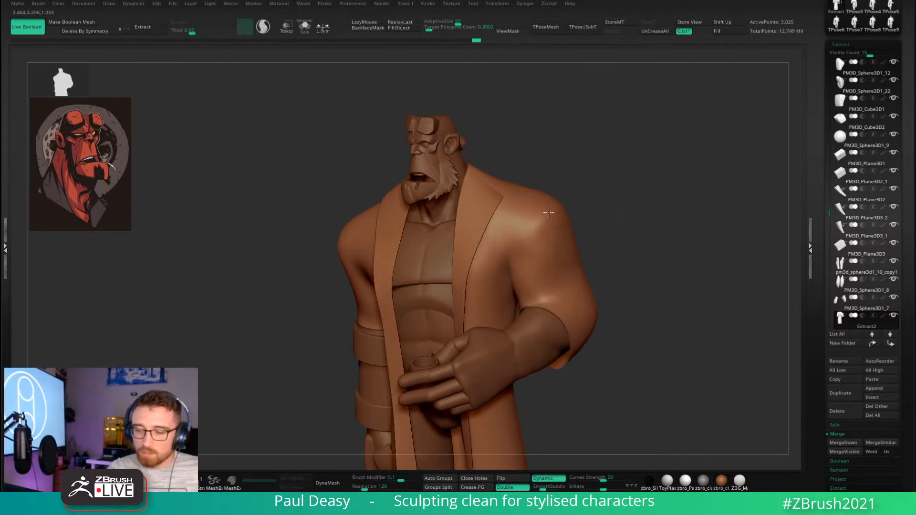
Push out the coat on the outer side of the bent arm's shoulder to cover the body poking through.
{"action": "left_click_drag", "start_coordinate": [590, 189], "coordinate": [536, 225]}
{"action": "left_click_drag", "start_coordinate": [590, 190], "coordinate": [629, 196]}
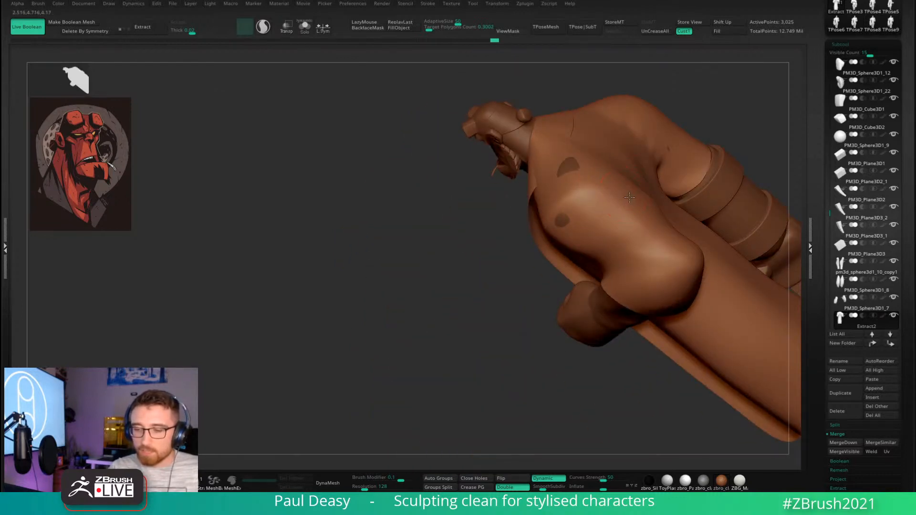
{"action": "left_click_drag", "start_coordinate": [462, 205], "coordinate": [566, 200]}
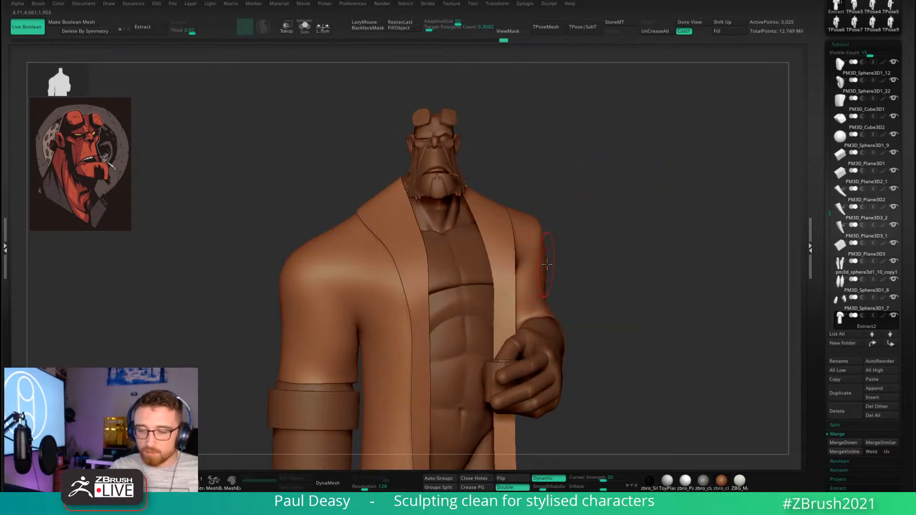
{"action": "left_click_drag", "start_coordinate": [584, 255], "coordinate": [566, 268]}
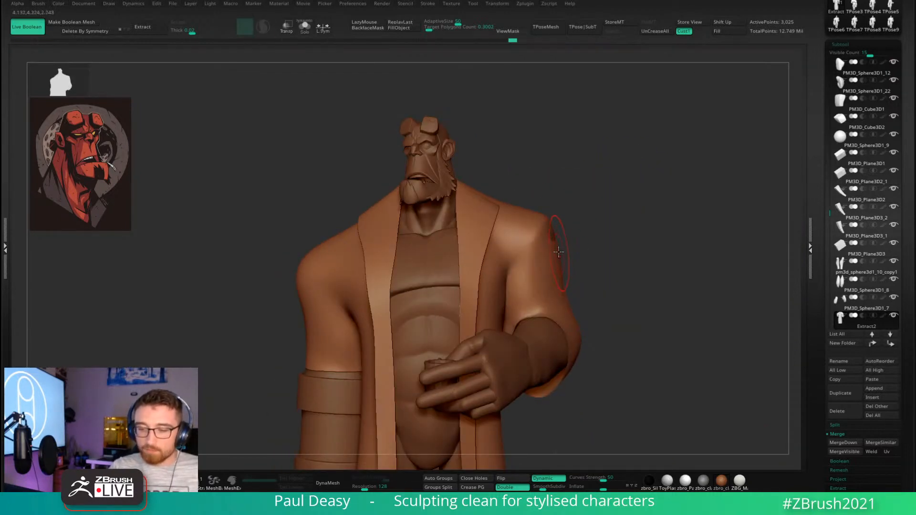
{"action": "key", "text": "space"}
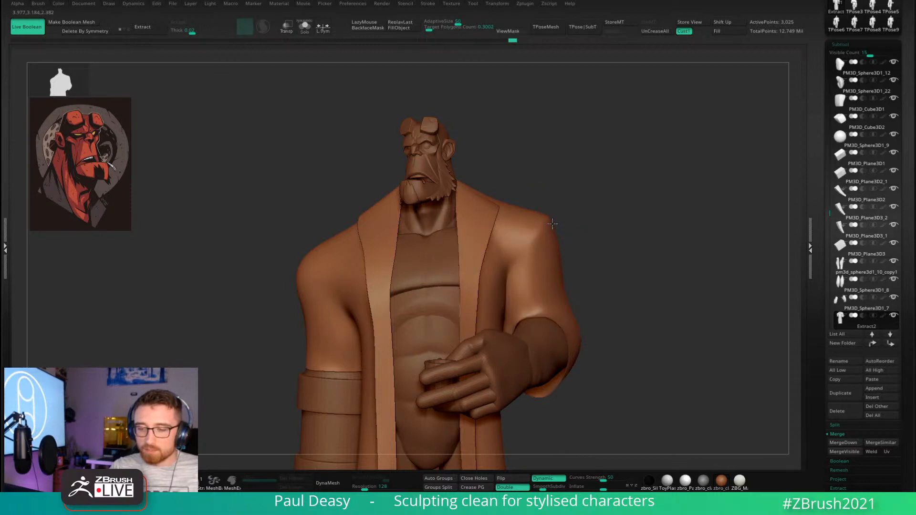
{"action": "left_click_drag", "start_coordinate": [585, 268], "coordinate": [557, 228]}
{"action": "key", "text": "space"}
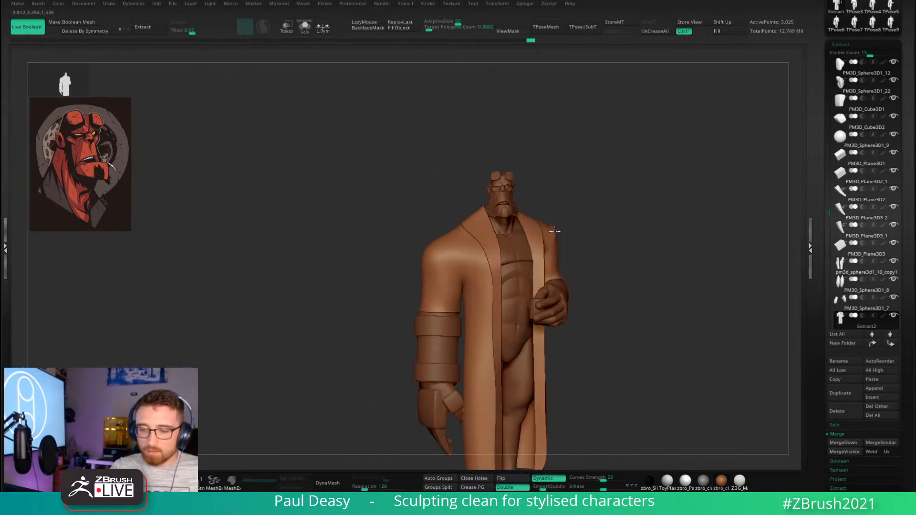
Shape the coat over the large shoulder into a sharp, angular corner and undo the last stroke.
{"action": "mouse_move", "coordinate": [435, 254]}
{"action": "right_mouse_down", "text": "ctrl"}
{"action": "mouse_move", "coordinate": [431, 272]}
{"action": "mouse_move", "coordinate": [415, 264]}
{"action": "mouse_move", "coordinate": [429, 257]}
{"action": "mouse_move", "coordinate": [634, 256]}
{"action": "mouse_move", "coordinate": [399, 296]}
{"action": "right_mouse_up", "text": "ctrl"}
{"action": "key", "text": "space"}
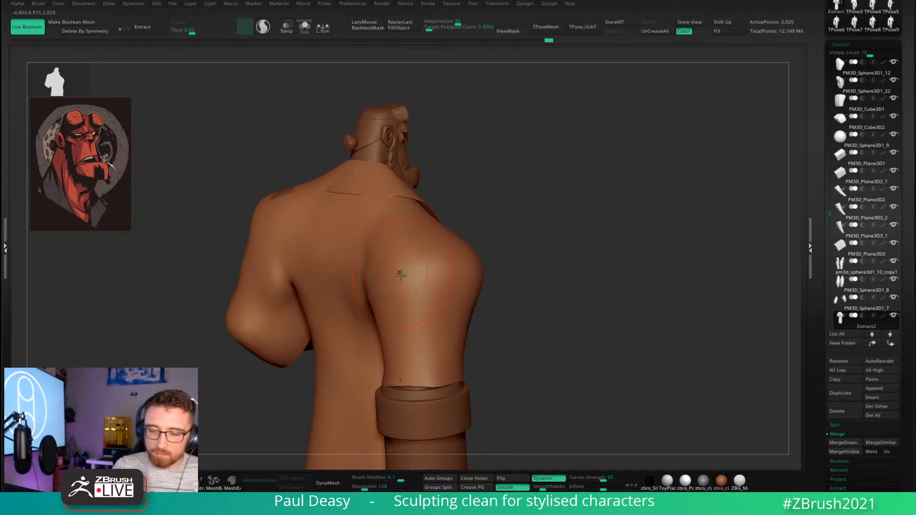
{"action": "right_click_drag", "start_coordinate": [458, 255], "coordinate": [487, 268]}
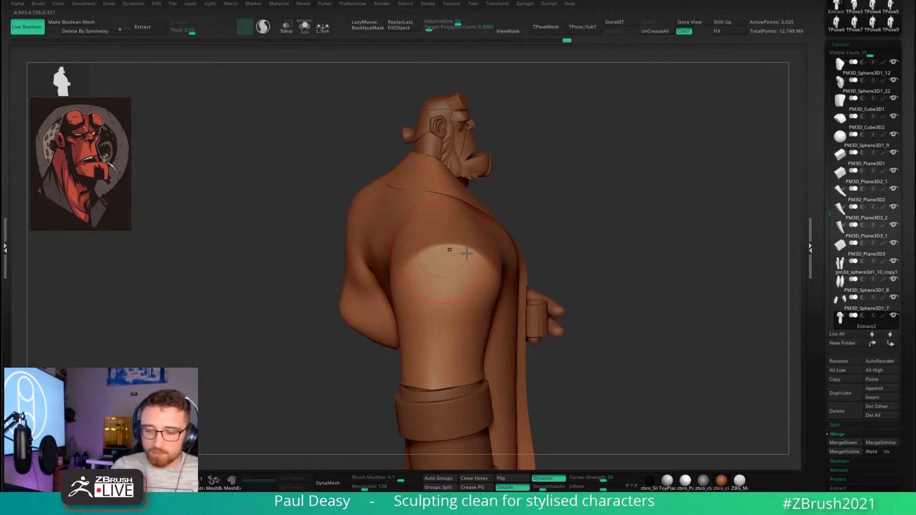
{"action": "right_click_drag", "start_coordinate": [446, 298], "coordinate": [472, 269]}
{"action": "mouse_move", "coordinate": [472, 269]}
{"action": "left_mouse_down", "text": "shift"}
{"action": "mouse_move", "coordinate": [492, 268]}
{"action": "mouse_move", "coordinate": [459, 279]}
{"action": "mouse_move", "coordinate": [452, 308]}
{"action": "mouse_move", "coordinate": [464, 254]}
{"action": "mouse_move", "coordinate": [514, 252]}
{"action": "left_mouse_up", "text": "shift"}
{"action": "mouse_move", "coordinate": [514, 251]}
{"action": "right_mouse_down"}
{"action": "mouse_move", "coordinate": [618, 235]}
{"action": "mouse_move", "coordinate": [638, 241]}
{"action": "mouse_move", "coordinate": [568, 272]}
{"action": "right_mouse_up"}
{"action": "key", "text": "space"}
{"action": "mouse_move", "coordinate": [568, 273]}
{"action": "left_mouse_down"}
{"action": "mouse_move", "coordinate": [555, 273]}
{"action": "mouse_move", "coordinate": [570, 289]}
{"action": "mouse_move", "coordinate": [585, 281]}
{"action": "mouse_move", "coordinate": [577, 285]}
{"action": "left_mouse_up"}
{"action": "key", "text": "space"}
{"action": "key", "text": "ctrl+z"}
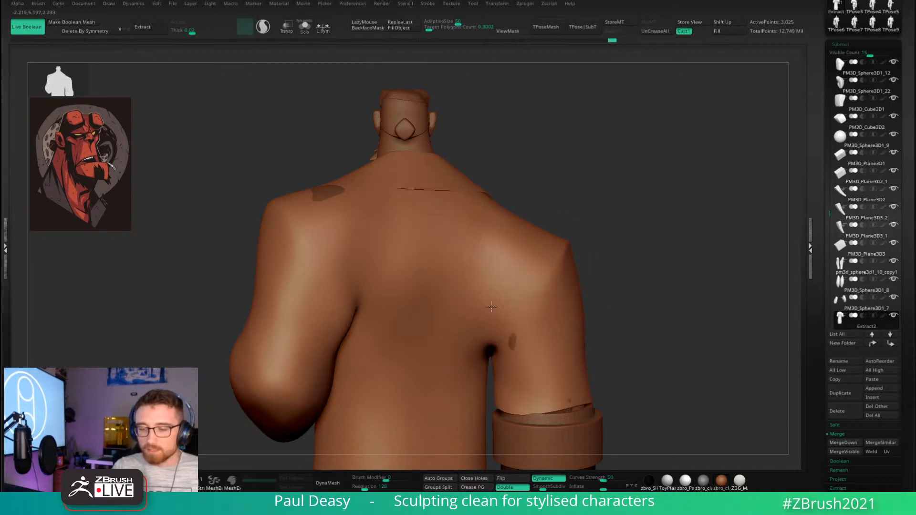
Even out the back hem of the large arm's sleeve along the cuff, and undo the last stroke.
{"action": "key", "text": "space"}
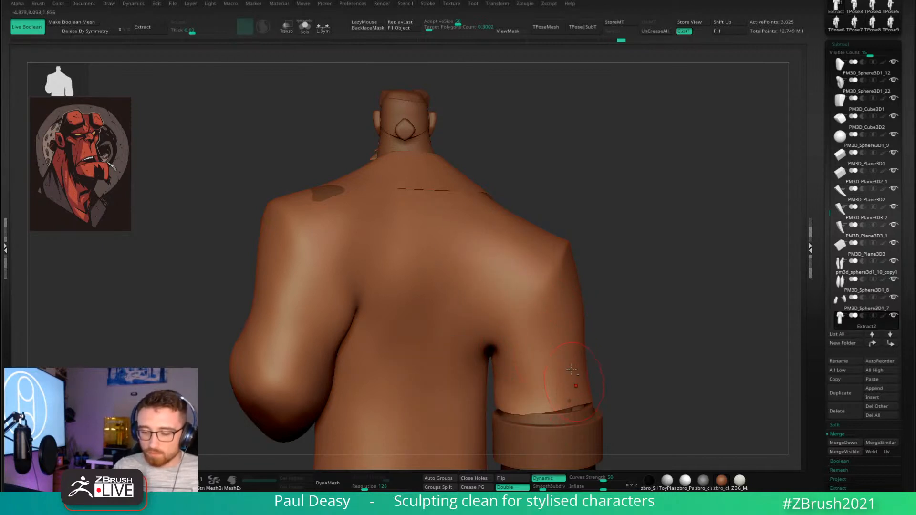
{"action": "right_click_drag", "start_coordinate": [571, 370], "coordinate": [556, 323], "text": "alt"}
{"action": "left_click_drag", "start_coordinate": [558, 348], "coordinate": [553, 354]}
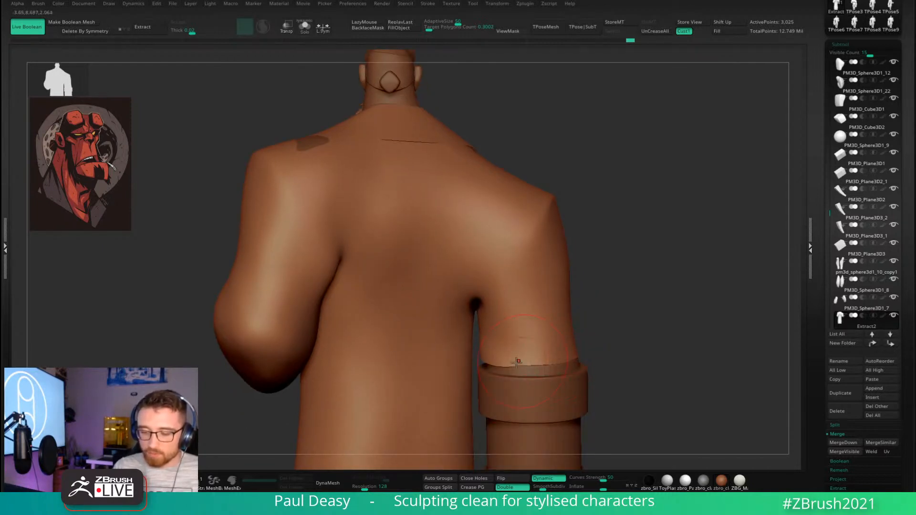
{"action": "left_click_drag", "start_coordinate": [489, 363], "coordinate": [496, 358]}
{"action": "right_click_drag", "start_coordinate": [620, 367], "coordinate": [623, 329], "text": "alt"}
{"action": "key", "text": "ctrl+z"}
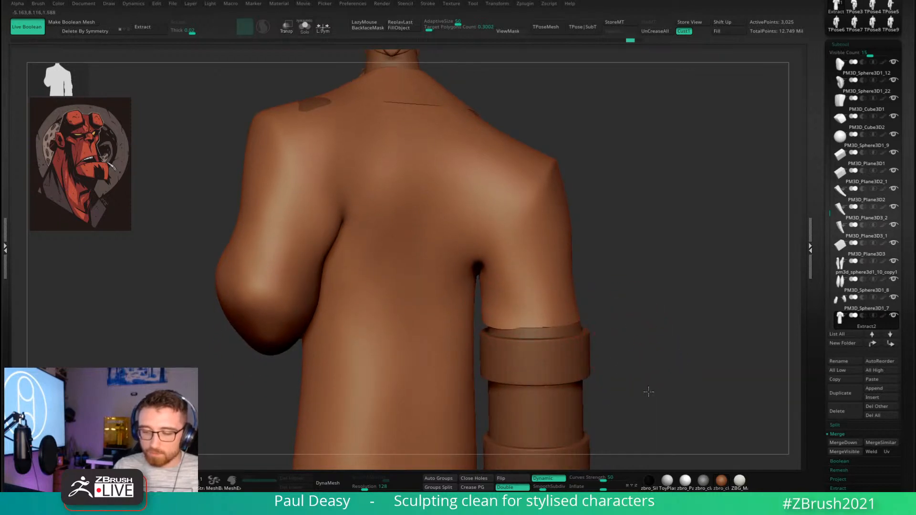
Mask the coat except for the large arm's sleeve and refine the sleeve's inner side below the armpit.
{"action": "left_click_drag", "start_coordinate": [653, 400], "coordinate": [477, 126], "text": "ctrl"}
{"action": "left_click", "coordinate": [598, 307], "text": "ctrl"}
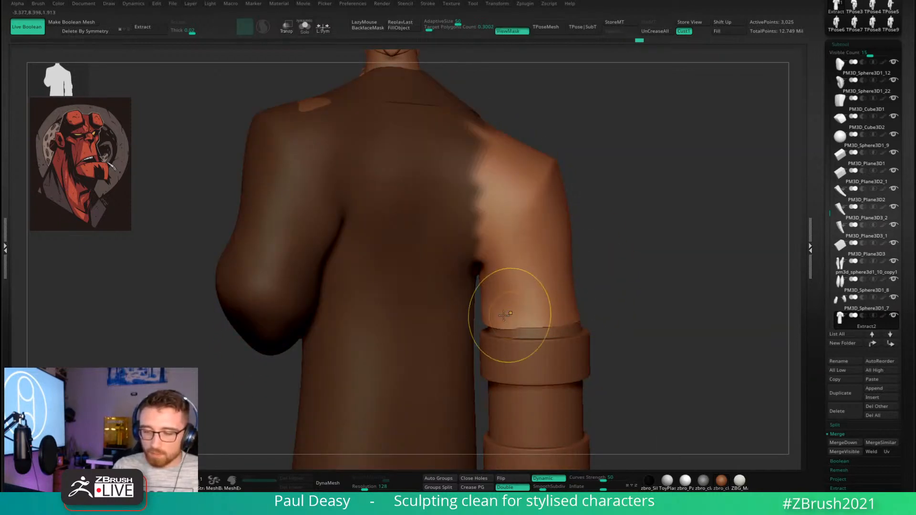
{"action": "left_click", "coordinate": [504, 315], "text": "ctrl"}
{"action": "key", "text": "space"}
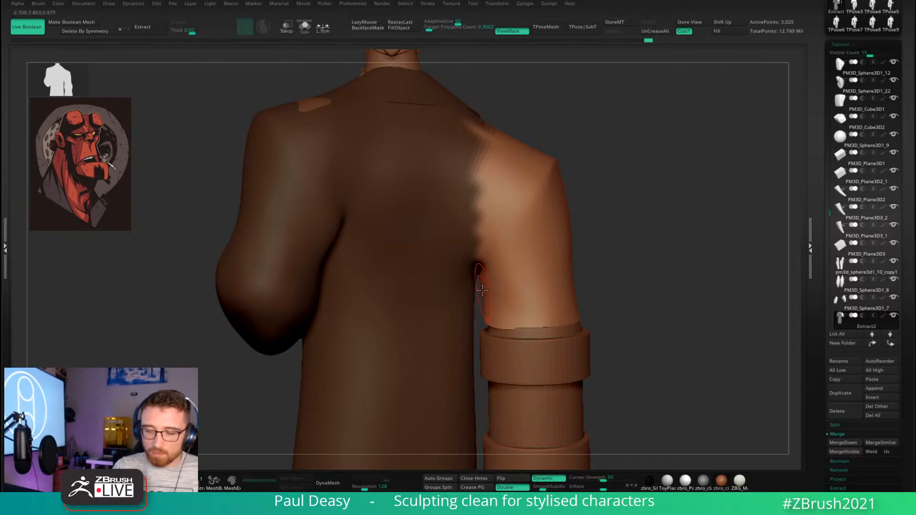
{"action": "left_click_drag", "start_coordinate": [482, 291], "coordinate": [480, 286]}
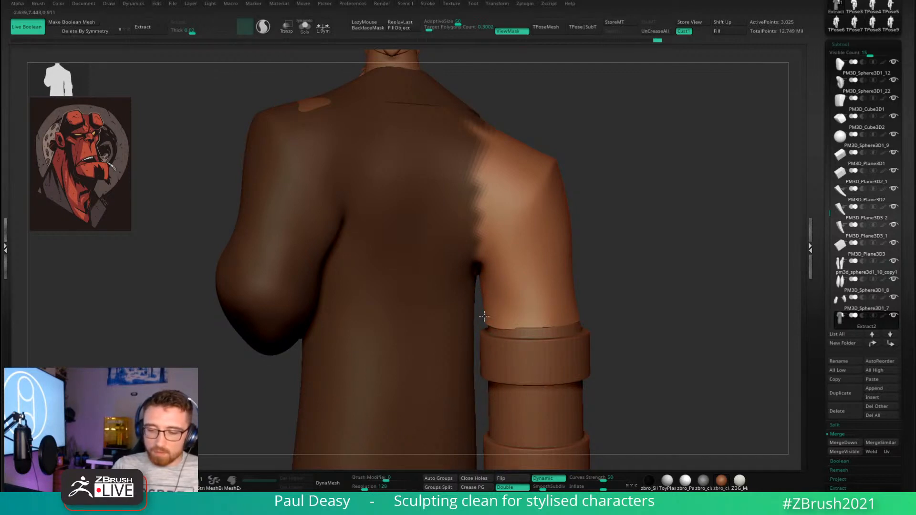
{"action": "key", "text": "space"}
{"action": "left_click_drag", "start_coordinate": [482, 307], "coordinate": [486, 310], "text": "shift"}
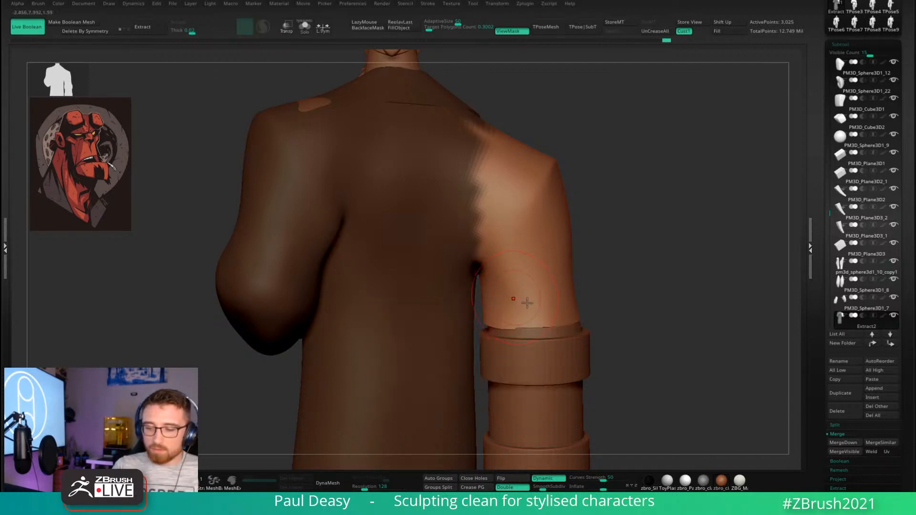
Adjust the large arm's sleeve hem around the top of the cuff and clear the mask.
{"action": "mouse_move", "coordinate": [533, 348]}
{"action": "left_mouse_down"}
{"action": "mouse_move", "coordinate": [539, 340]}
{"action": "mouse_move", "coordinate": [523, 344]}
{"action": "left_mouse_up"}
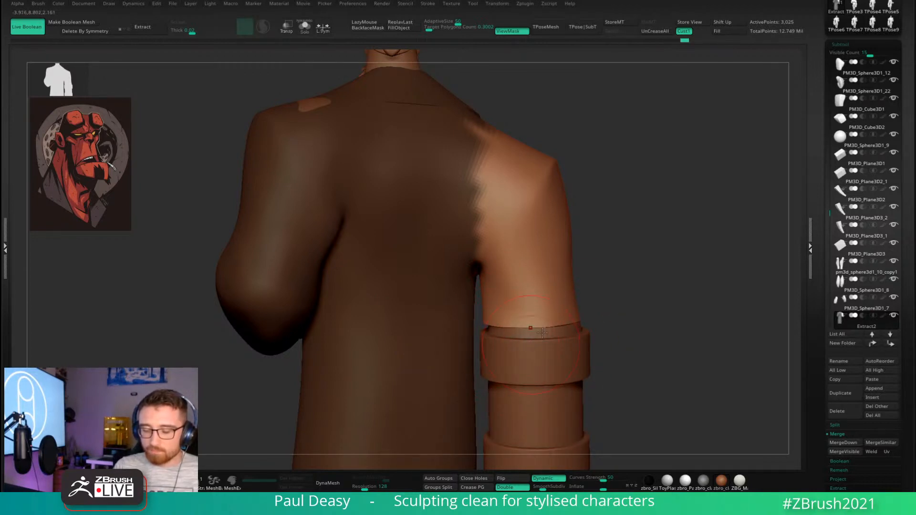
{"action": "right_click_drag", "start_coordinate": [542, 332], "coordinate": [391, 333]}
{"action": "mouse_move", "coordinate": [514, 349]}
{"action": "left_mouse_down"}
{"action": "mouse_move", "coordinate": [479, 337]}
{"action": "mouse_move", "coordinate": [477, 344]}
{"action": "left_mouse_up"}
{"action": "right_click_drag", "start_coordinate": [441, 372], "coordinate": [441, 267], "text": "ctrl"}
{"action": "right_click_drag", "start_coordinate": [744, 185], "coordinate": [659, 189], "text": "alt"}
{"action": "key", "text": "ctrl+h"}
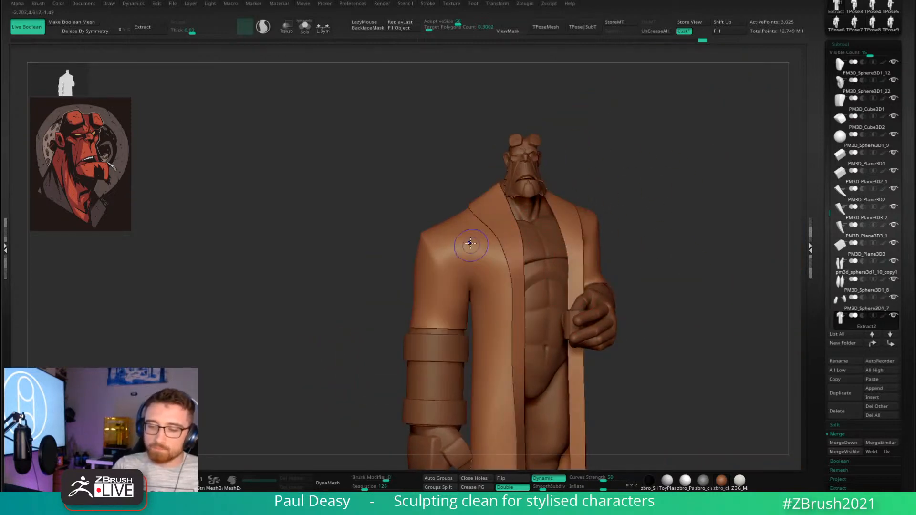
Refine the front of the coat over the large shoulder, pulling it slightly upward.
{"action": "key", "text": "space"}
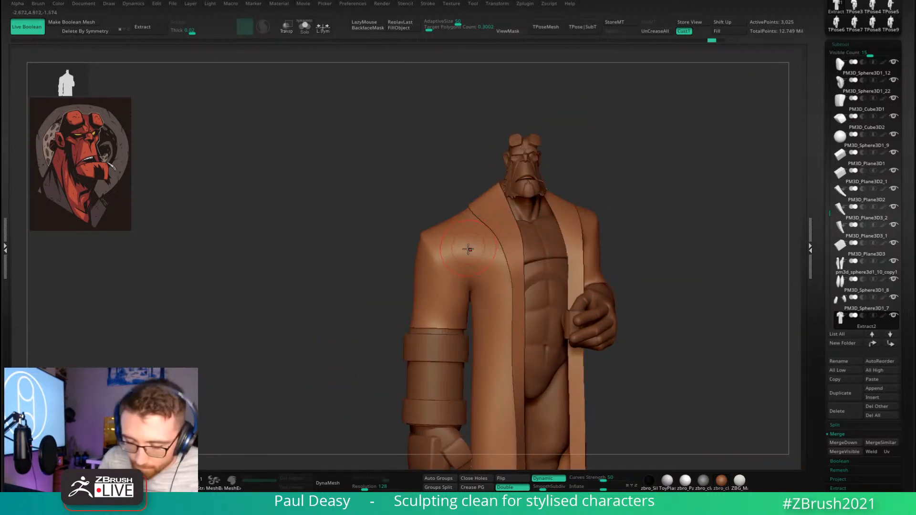
{"action": "left_click_drag", "start_coordinate": [458, 236], "coordinate": [453, 231]}
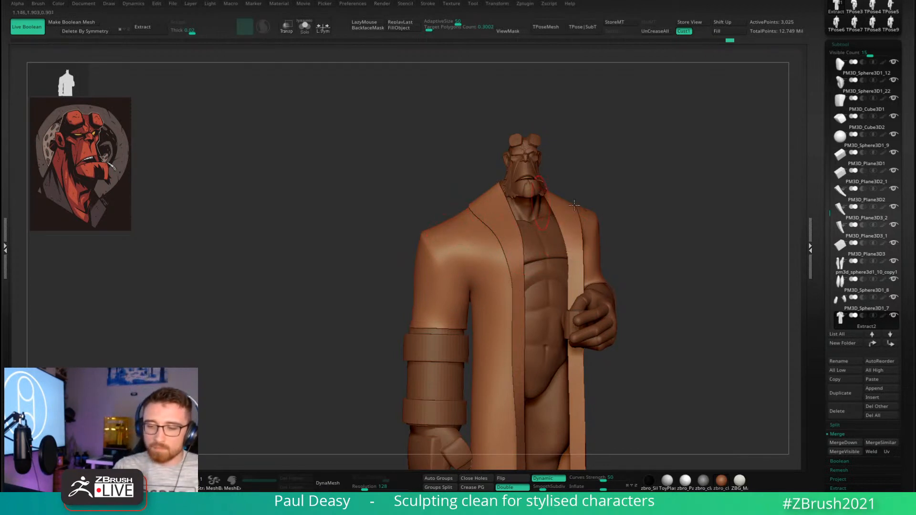
{"action": "left_click_drag", "start_coordinate": [651, 216], "coordinate": [570, 217], "text": "alt"}
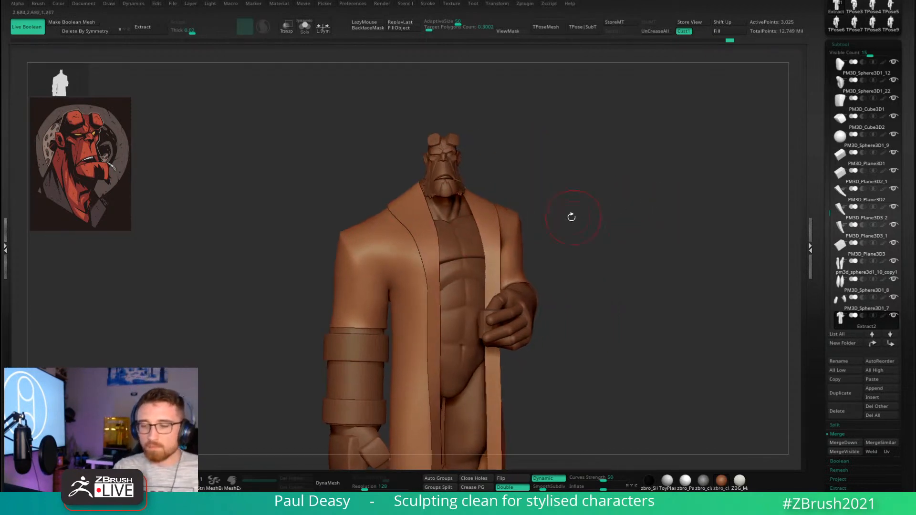
Adjust the coat over the raised arm's shoulder and smooth the upper sleeve just below it.
{"action": "left_click", "coordinate": [511, 213]}
{"action": "key", "text": "space"}
{"action": "mouse_move", "coordinate": [576, 220]}
{"action": "left_mouse_down", "text": "alt"}
{"action": "mouse_move", "coordinate": [540, 225]}
{"action": "mouse_move", "coordinate": [499, 285]}
{"action": "left_mouse_up", "text": "alt"}
{"action": "key", "text": "space"}
{"action": "key", "text": "space"}
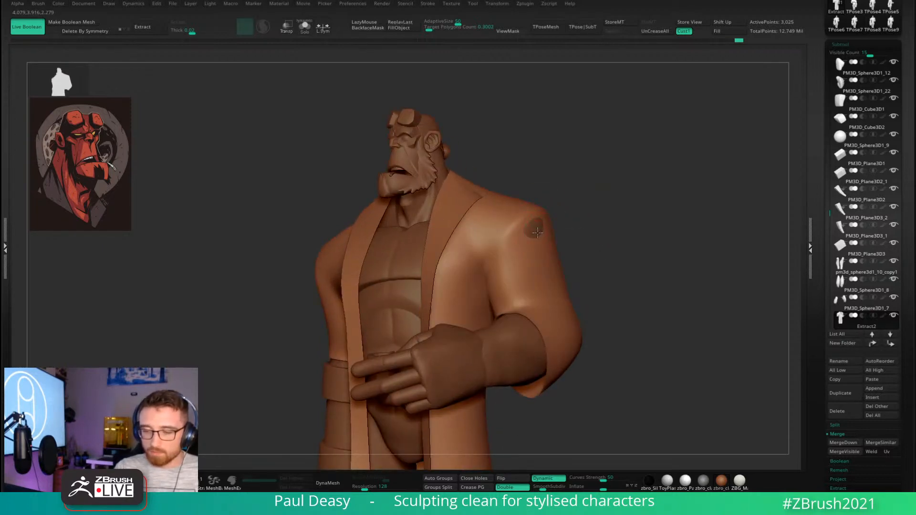
{"action": "mouse_move", "coordinate": [536, 232]}
{"action": "left_mouse_down", "text": "shift"}
{"action": "mouse_move", "coordinate": [537, 272]}
{"action": "mouse_move", "coordinate": [543, 270]}
{"action": "left_mouse_up", "text": "shift"}
{"action": "mouse_move", "coordinate": [601, 255]}
{"action": "left_mouse_down", "text": "shift"}
{"action": "mouse_move", "coordinate": [618, 268]}
{"action": "mouse_move", "coordinate": [599, 274]}
{"action": "mouse_move", "coordinate": [633, 277]}
{"action": "mouse_move", "coordinate": [620, 281]}
{"action": "mouse_move", "coordinate": [621, 273]}
{"action": "mouse_move", "coordinate": [622, 292]}
{"action": "mouse_move", "coordinate": [626, 284]}
{"action": "left_mouse_up", "text": "shift"}
{"action": "key", "text": "space"}
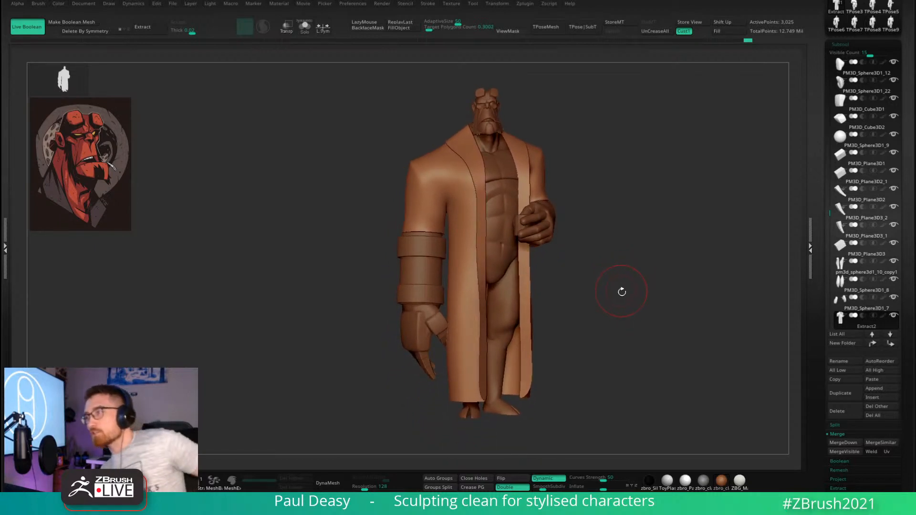
Select the mug held in the raised hand, ready to transform it.
{"action": "left_click_drag", "start_coordinate": [615, 265], "coordinate": [654, 286]}
{"action": "right_click_drag", "start_coordinate": [568, 234], "coordinate": [642, 264], "text": "ctrl"}
{"action": "left_click", "coordinate": [578, 227], "text": "alt"}
{"action": "key", "text": "w"}
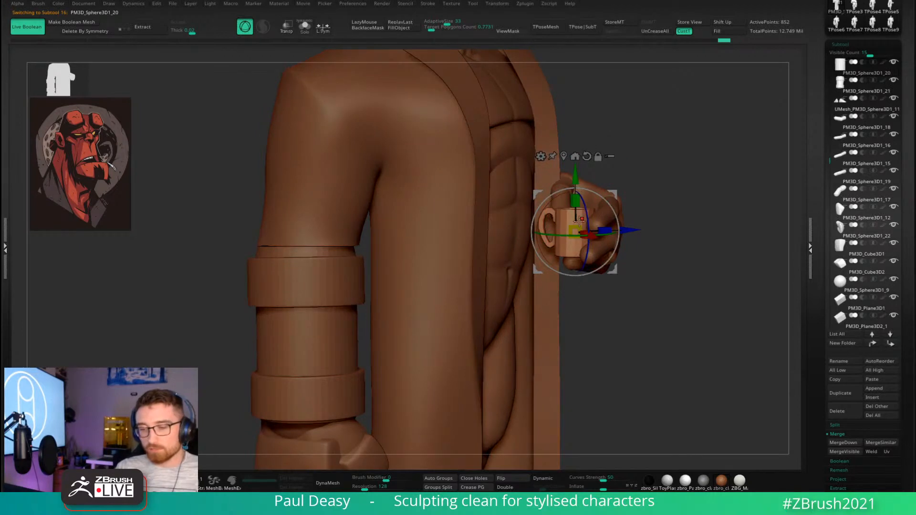
{"action": "key", "text": "q"}
{"action": "left_click_drag", "start_coordinate": [674, 282], "coordinate": [651, 280]}
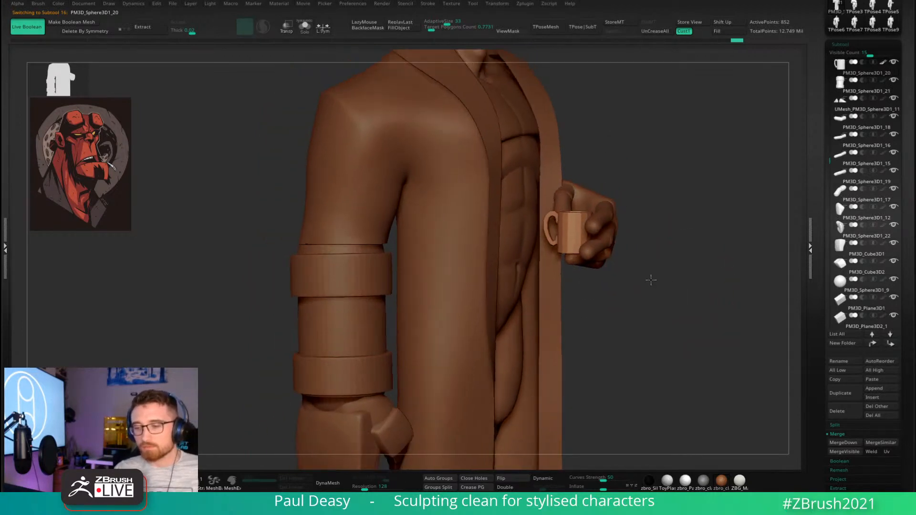
{"action": "right_click_drag", "start_coordinate": [650, 280], "coordinate": [652, 286], "text": "ctrl"}
{"action": "left_click_drag", "start_coordinate": [671, 284], "coordinate": [686, 282]}
Try scaling the mug uniformly in the hand and undo the change.
{"action": "key", "text": "w"}
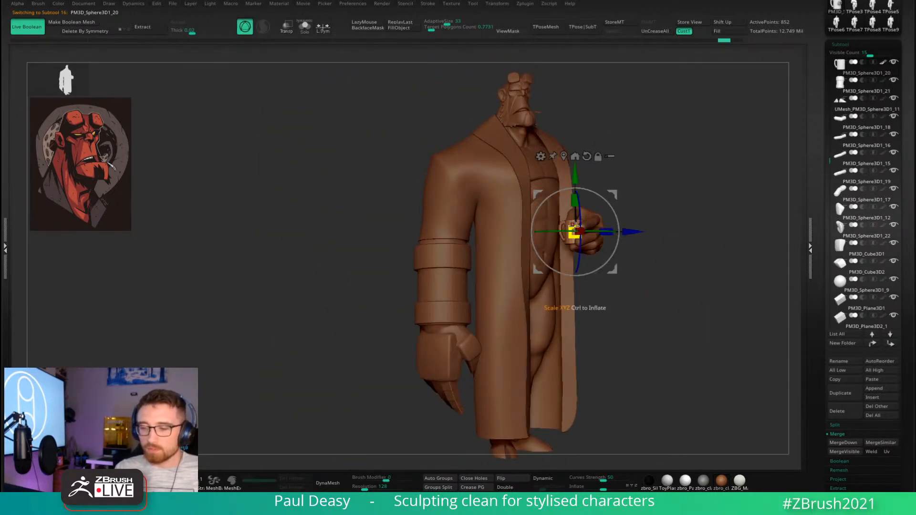
{"action": "left_click_drag", "start_coordinate": [573, 226], "coordinate": [576, 231]}
{"action": "key", "text": "ctrl+z"}
{"action": "key", "text": "q"}
{"action": "left_click_drag", "start_coordinate": [674, 295], "coordinate": [662, 297]}
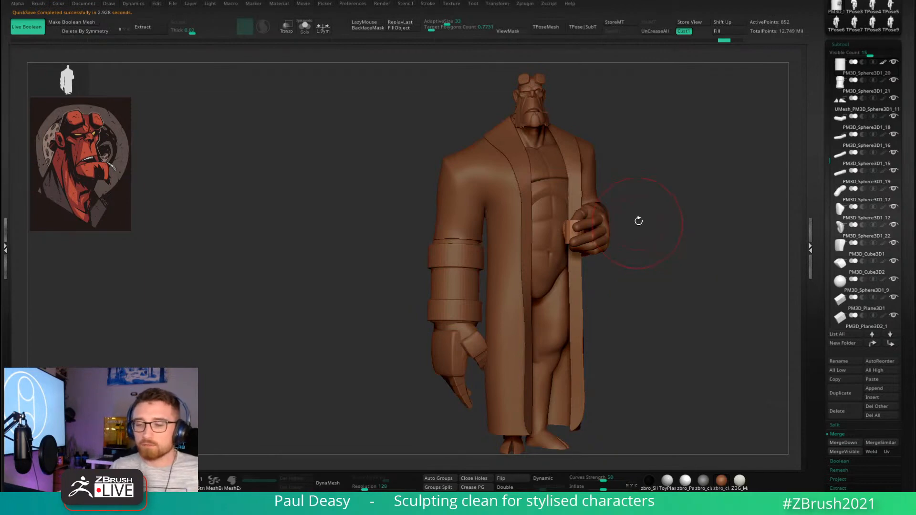
Resize the mug slightly and shift it down a little within the hand's grip.
{"action": "right_click", "coordinate": [641, 238]}
{"action": "mouse_move", "coordinate": [571, 229]}
{"action": "right_mouse_down", "text": "ctrl"}
{"action": "mouse_move", "coordinate": [707, 237]}
{"action": "mouse_move", "coordinate": [625, 243]}
{"action": "mouse_move", "coordinate": [568, 231]}
{"action": "right_mouse_up", "text": "ctrl"}
{"action": "key", "text": "w"}
{"action": "right_click_drag", "start_coordinate": [650, 204], "coordinate": [635, 213], "text": "shift"}
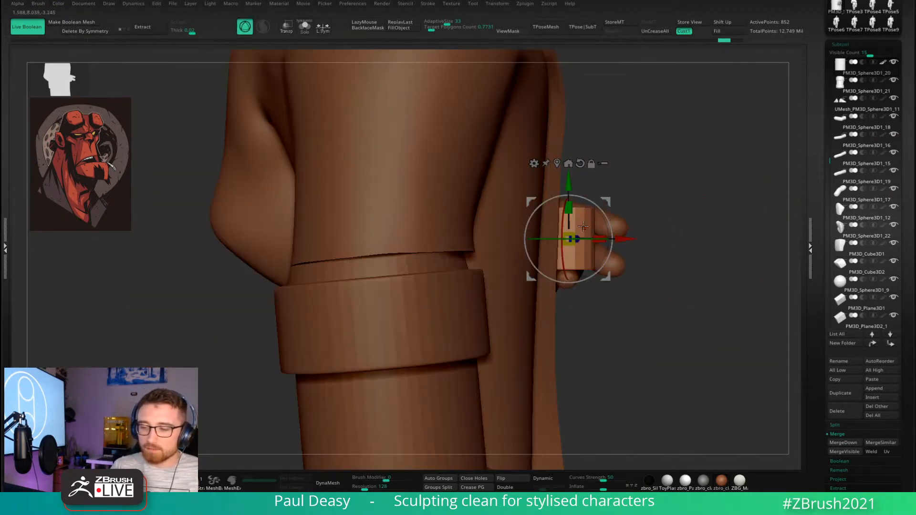
{"action": "left_click_drag", "start_coordinate": [572, 237], "coordinate": [570, 236]}
{"action": "right_click_drag", "start_coordinate": [657, 228], "coordinate": [609, 205]}
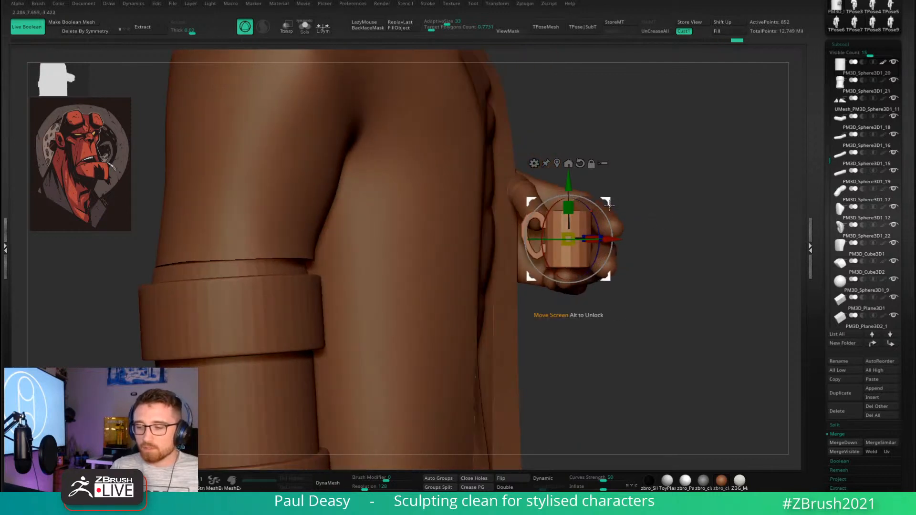
{"action": "left_click_drag", "start_coordinate": [608, 204], "coordinate": [609, 206]}
{"action": "key", "text": "q"}
{"action": "key", "text": "w"}
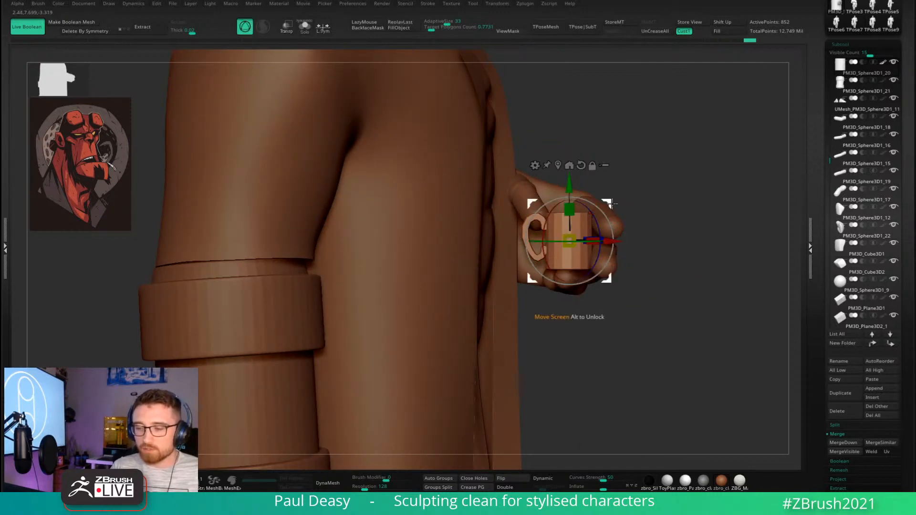
{"action": "key", "text": "q"}
Select the finger wrapped across the mug and adjust its fit against the mug's side.
{"action": "key", "text": "f"}
{"action": "key", "text": "space"}
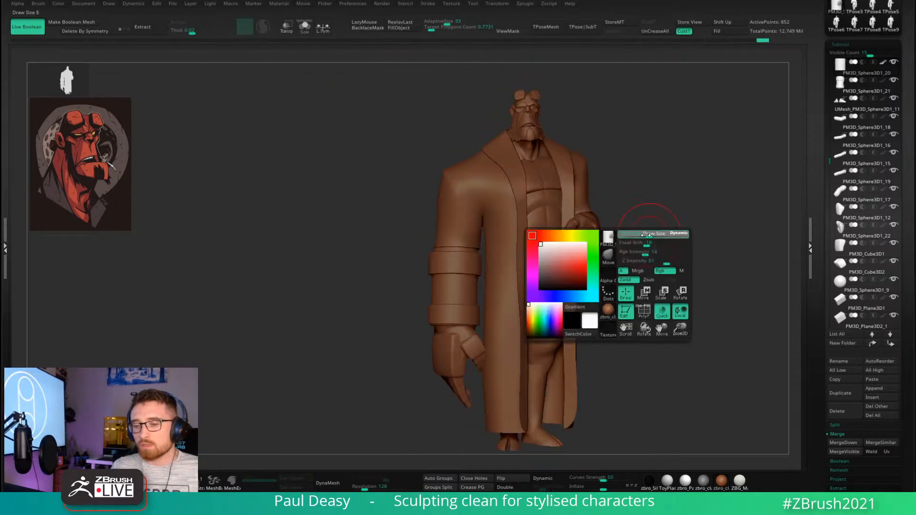
{"action": "left_click_drag", "start_coordinate": [646, 234], "coordinate": [583, 210]}
{"action": "mouse_move", "coordinate": [654, 231]}
{"action": "left_mouse_down"}
{"action": "mouse_move", "coordinate": [640, 229]}
{"action": "mouse_move", "coordinate": [646, 251]}
{"action": "mouse_move", "coordinate": [646, 243]}
{"action": "left_mouse_up"}
{"action": "left_click", "coordinate": [560, 246], "text": "alt"}
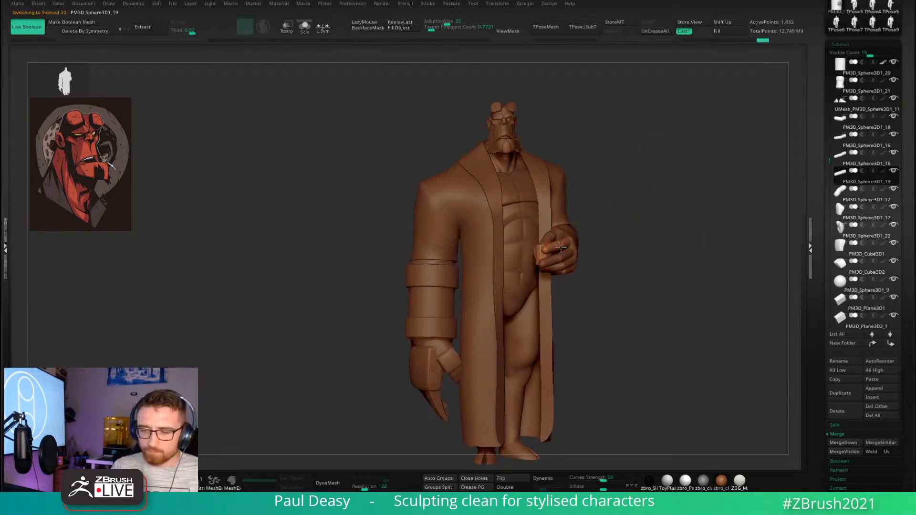
{"action": "right_click_drag", "start_coordinate": [561, 246], "coordinate": [621, 241], "text": "ctrl"}
{"action": "right_click_drag", "start_coordinate": [563, 244], "coordinate": [530, 251]}
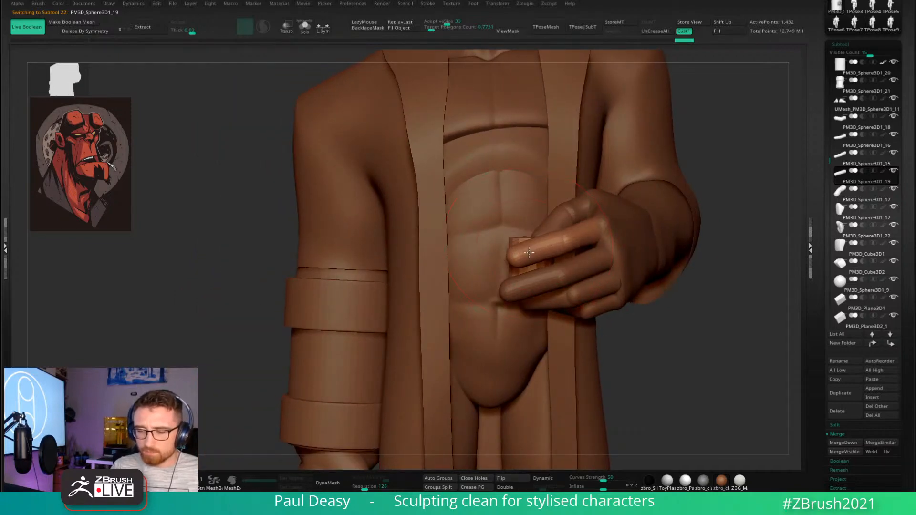
{"action": "key", "text": "f"}
{"action": "right_click_drag", "start_coordinate": [637, 262], "coordinate": [653, 268]}
{"action": "key", "text": "space"}
{"action": "key", "text": "space"}
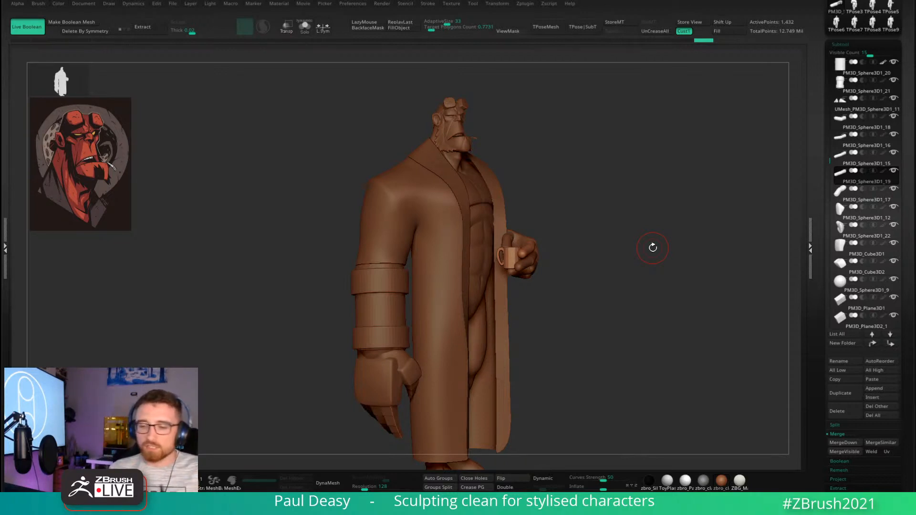
Examine the mug and gripping hand against the whole figure from the front and side.
{"action": "left_click_drag", "start_coordinate": [621, 261], "coordinate": [573, 297]}
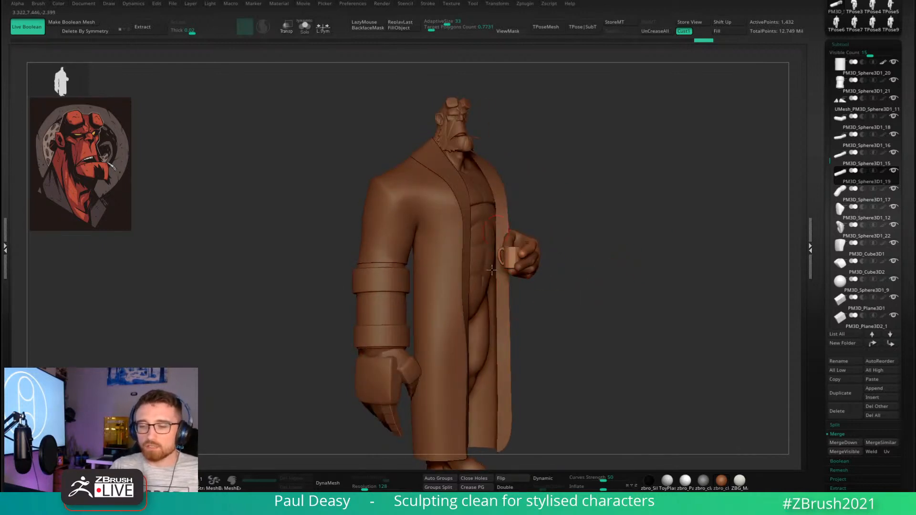
{"action": "right_click", "coordinate": [516, 290]}
{"action": "right_click_drag", "start_coordinate": [516, 257], "coordinate": [567, 262], "text": "ctrl"}
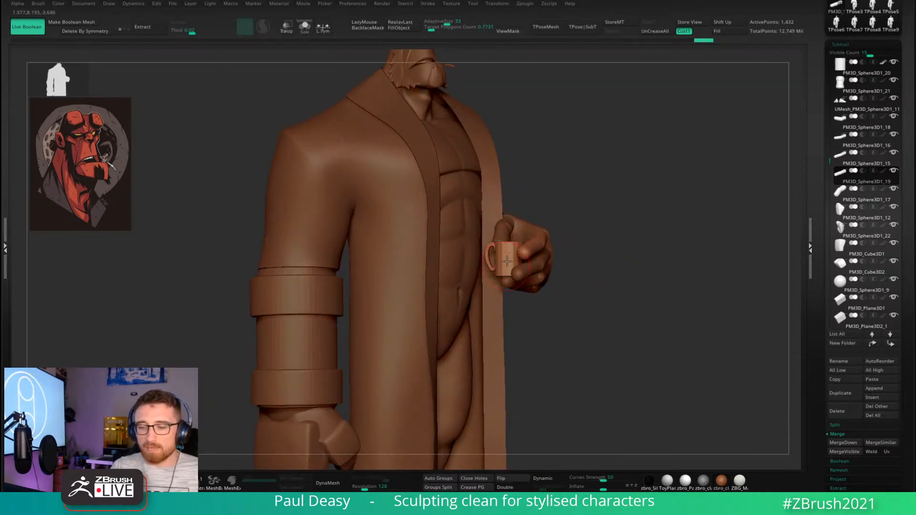
{"action": "right_click", "coordinate": [623, 218]}
{"action": "left_click_drag", "start_coordinate": [625, 217], "coordinate": [618, 210]}
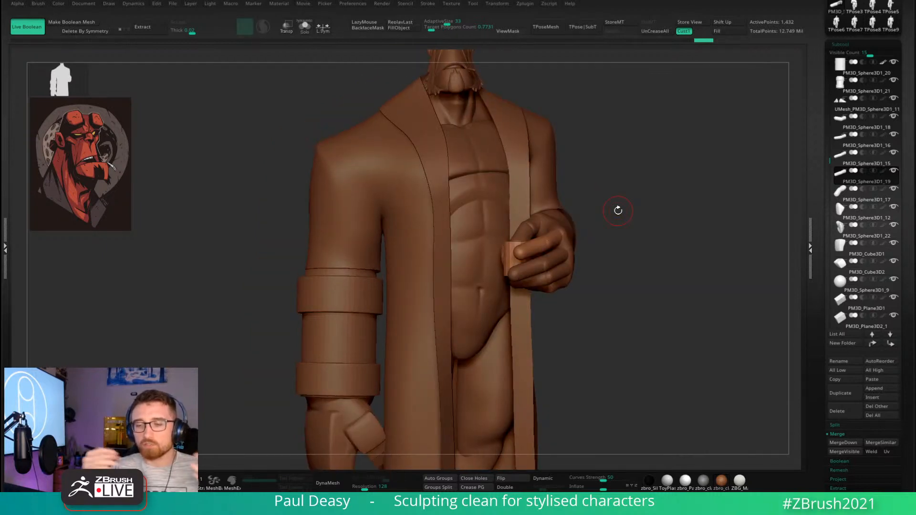
{"action": "key", "text": "f"}
{"action": "right_click", "coordinate": [581, 219]}
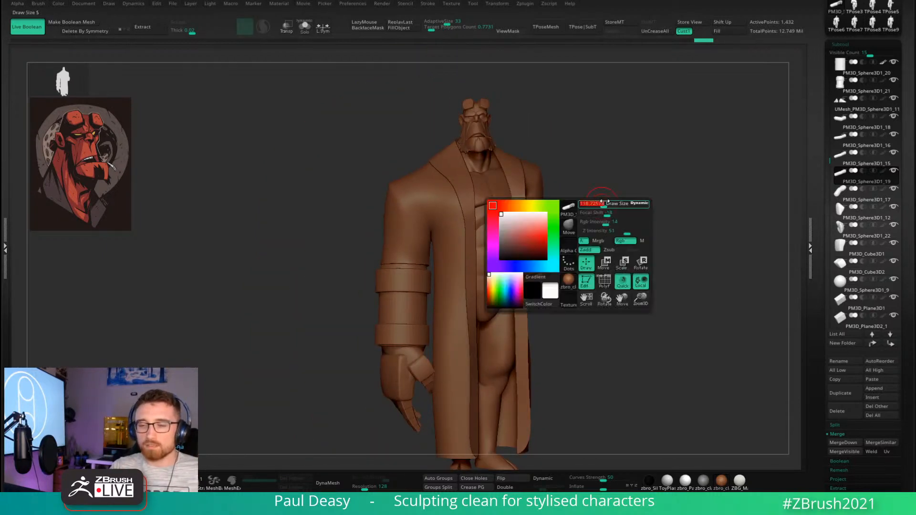
{"action": "left_click_drag", "start_coordinate": [582, 220], "coordinate": [621, 224]}
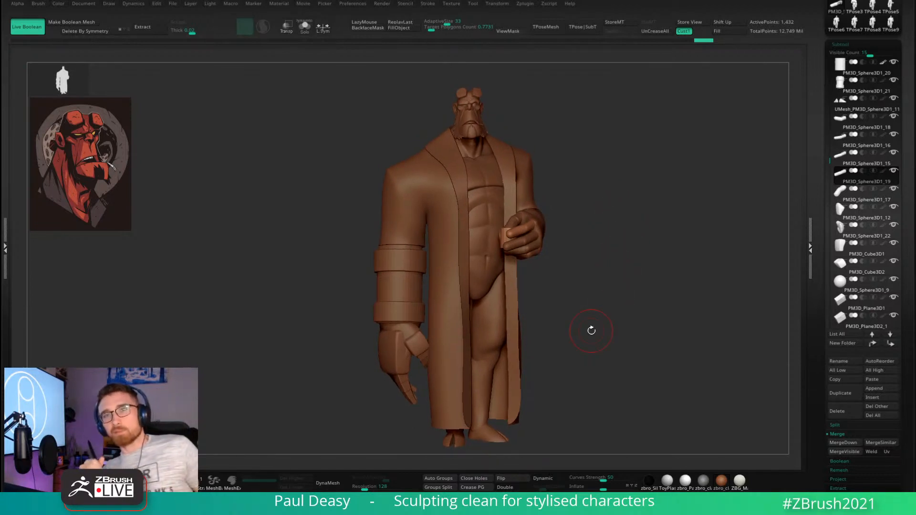
{"action": "right_click", "coordinate": [590, 230]}
{"action": "right_click", "coordinate": [593, 222]}
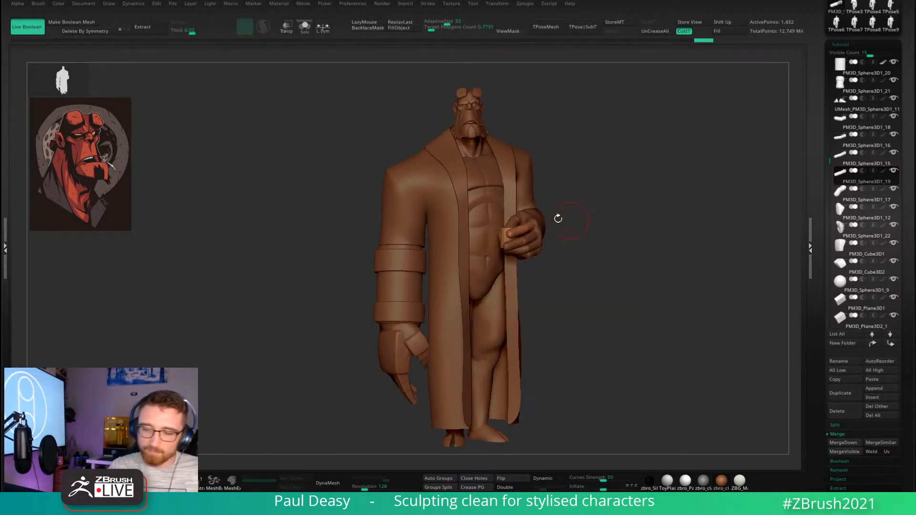
{"action": "right_click_drag", "start_coordinate": [525, 214], "coordinate": [577, 225], "text": "ctrl"}
{"action": "right_click", "coordinate": [496, 233]}
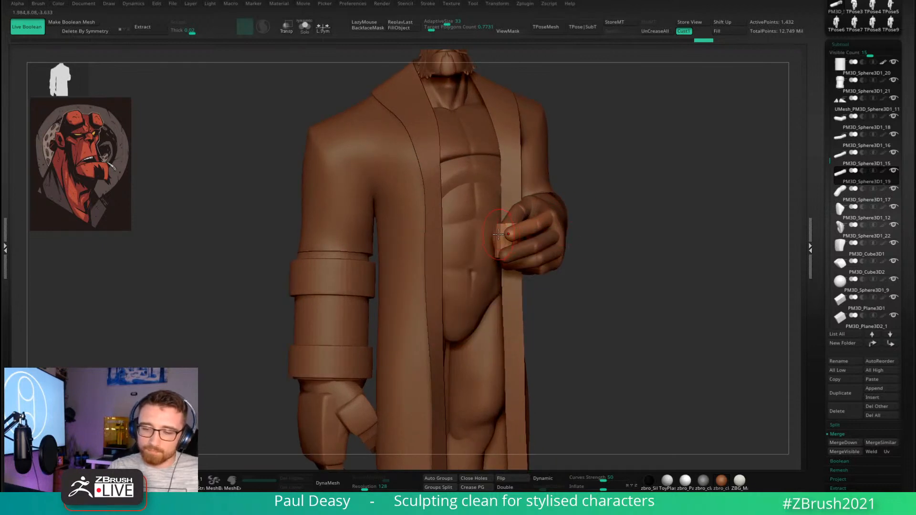
{"action": "left_click", "coordinate": [502, 233], "text": "alt"}
{"action": "mouse_move", "coordinate": [501, 234]}
{"action": "right_mouse_down"}
{"action": "mouse_move", "coordinate": [605, 212]}
{"action": "mouse_move", "coordinate": [545, 186]}
{"action": "mouse_move", "coordinate": [561, 214]}
{"action": "right_mouse_up"}
{"action": "right_click", "coordinate": [593, 205]}
{"action": "right_click", "coordinate": [500, 229]}
{"action": "right_click", "coordinate": [547, 184]}
{"action": "right_click", "coordinate": [572, 181]}
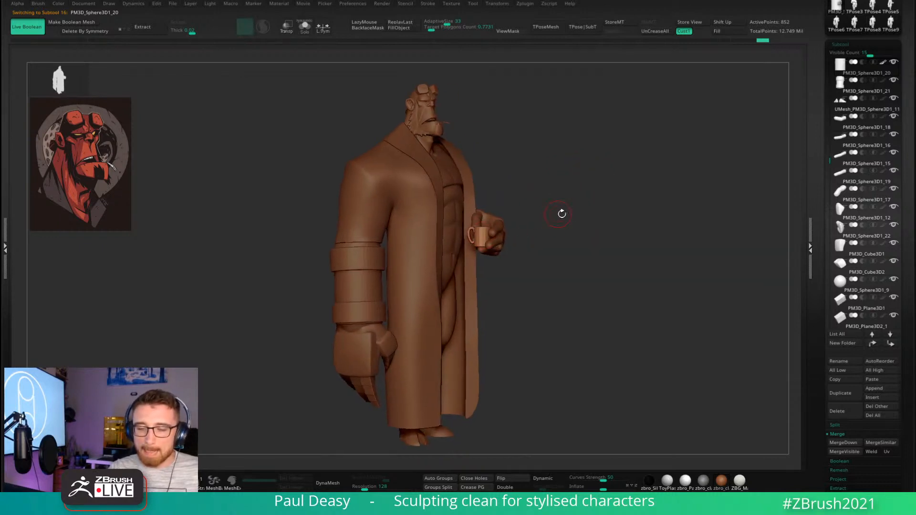
Select the coat and refine the large arm's sleeve and its hem around the top of the cuff.
{"action": "right_click_drag", "start_coordinate": [374, 225], "coordinate": [419, 227]}
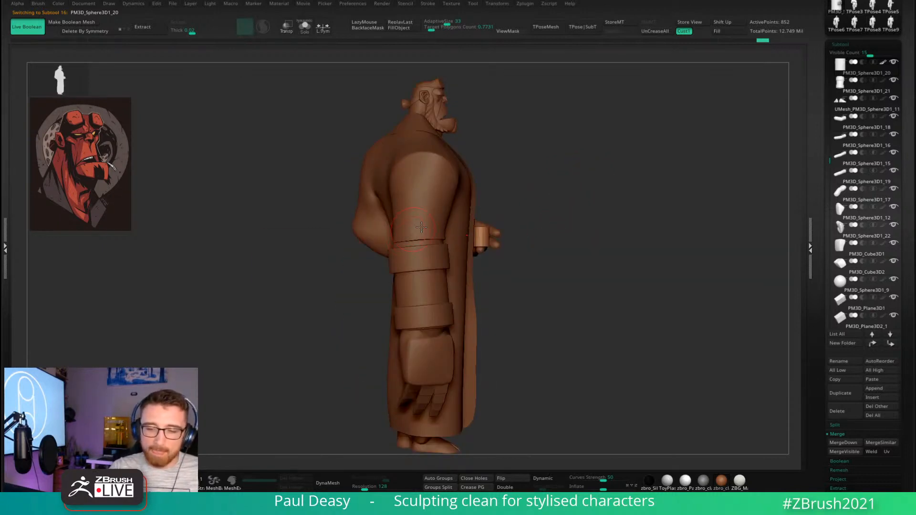
{"action": "left_click", "coordinate": [440, 239], "text": "alt"}
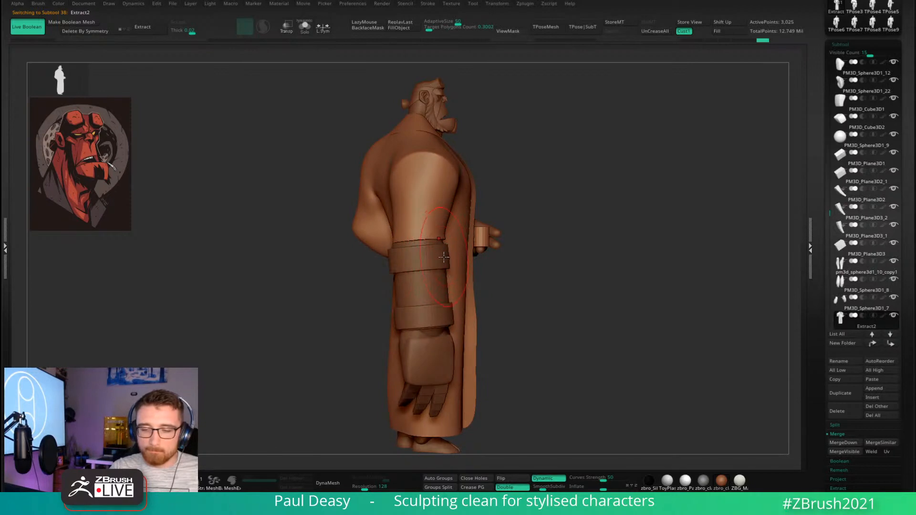
{"action": "key", "text": "space"}
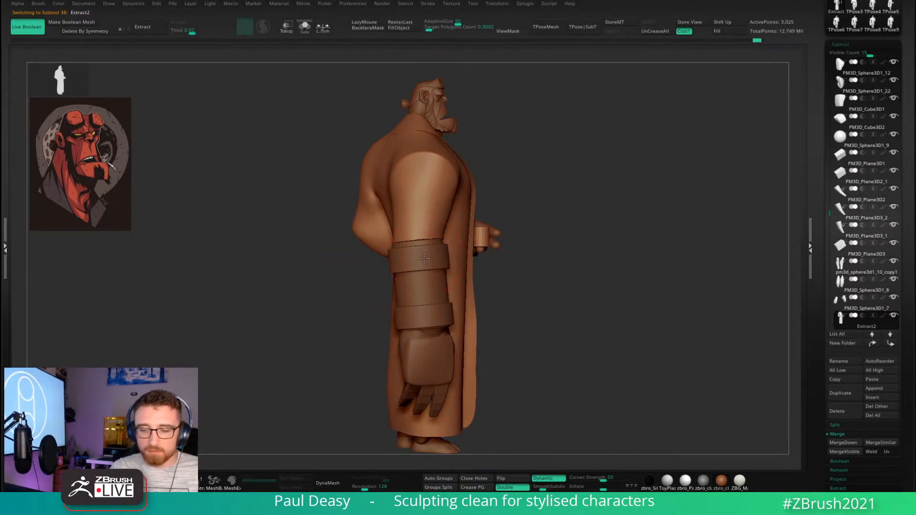
{"action": "right_click_drag", "start_coordinate": [424, 258], "coordinate": [389, 267]}
{"action": "key", "text": "space"}
{"action": "right_click_drag", "start_coordinate": [456, 251], "coordinate": [445, 252]}
{"action": "key", "text": "space"}
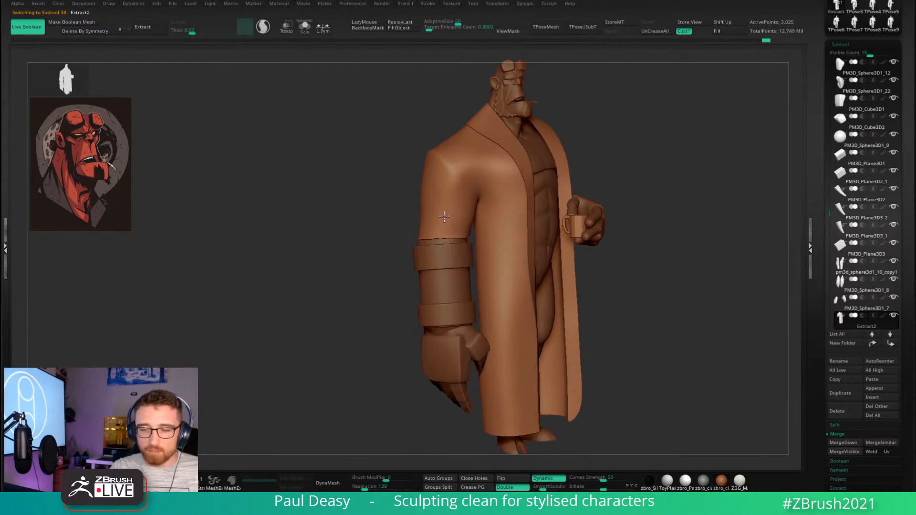
{"action": "left_click_drag", "start_coordinate": [658, 178], "coordinate": [571, 200]}
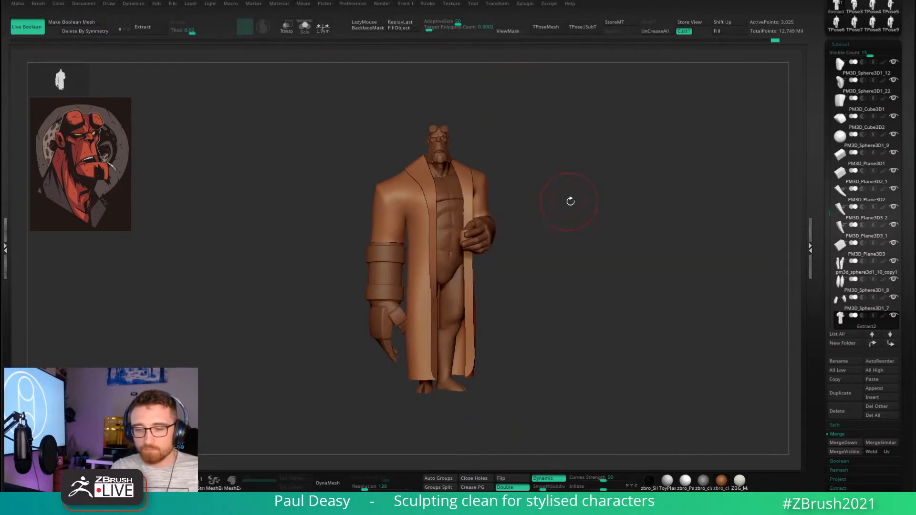
Refine the coat's slope between the collar and the raised arm's shoulder.
{"action": "right_click_drag", "start_coordinate": [570, 201], "coordinate": [588, 219], "text": "ctrl"}
{"action": "key", "text": "space"}
{"action": "key", "text": "space"}
{"action": "key", "text": "space"}
{"action": "key", "text": "space"}
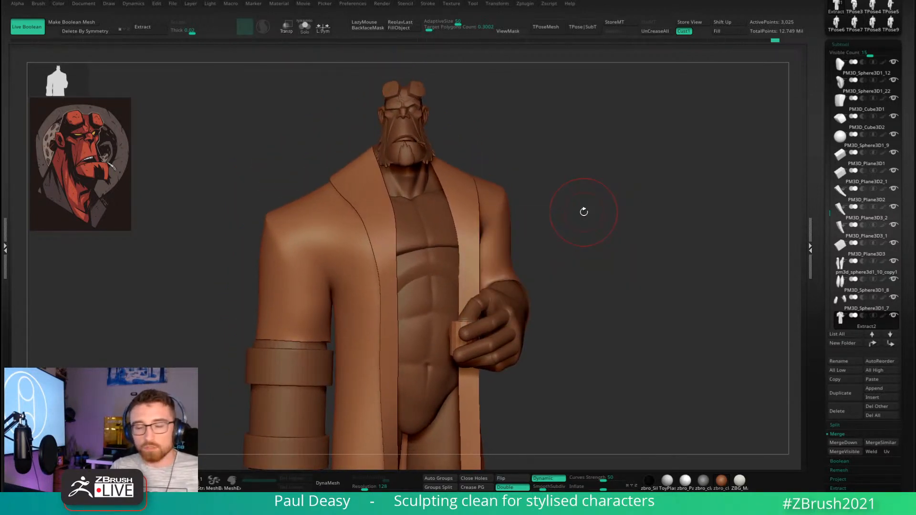
{"action": "key", "text": "space"}
{"action": "right_click_drag", "start_coordinate": [580, 209], "coordinate": [599, 213], "text": "alt"}
{"action": "key", "text": "space"}
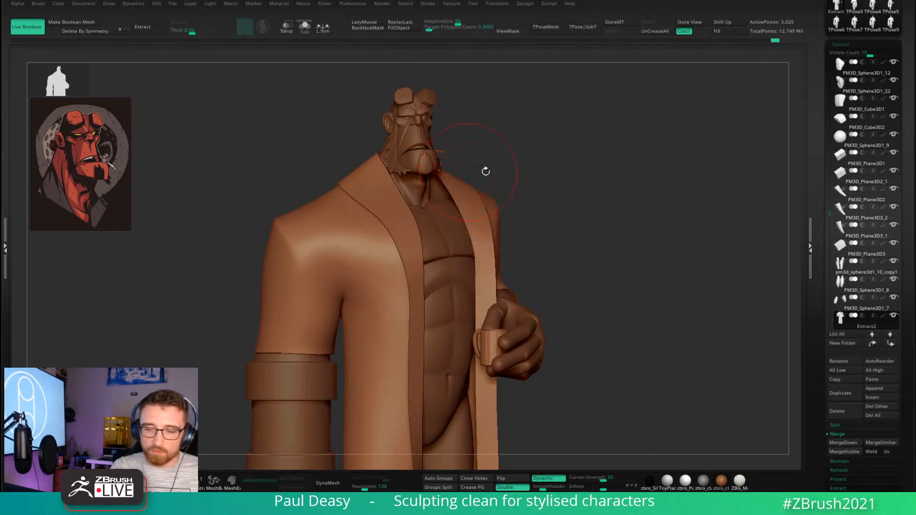
{"action": "right_click_drag", "start_coordinate": [484, 171], "coordinate": [457, 181]}
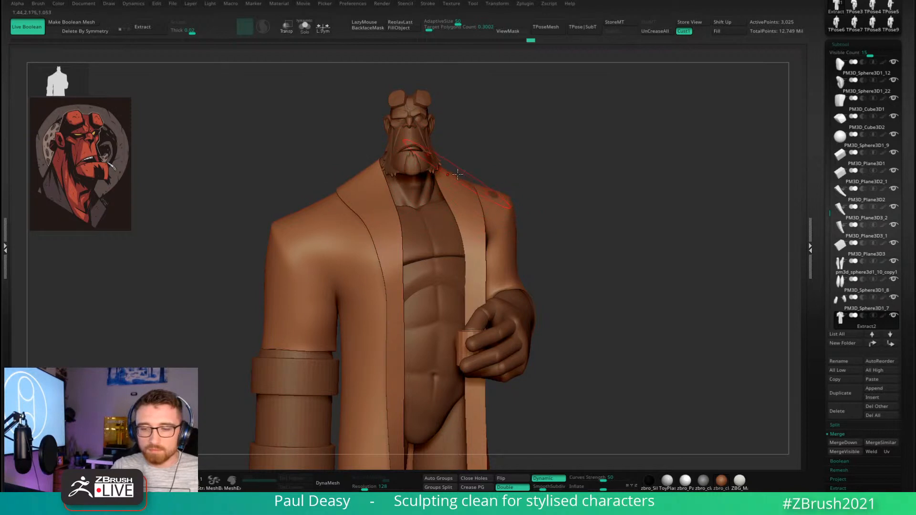
Show the coat's polygroup wireframe and mask the lapels, leaving the main coat body unmasked.
{"action": "right_click_drag", "start_coordinate": [526, 162], "coordinate": [477, 205]}
{"action": "right_click_drag", "start_coordinate": [476, 205], "coordinate": [506, 215], "text": "ctrl"}
{"action": "key", "text": "w"}
{"action": "left_click_drag", "start_coordinate": [442, 213], "coordinate": [480, 187], "text": "ctrl"}
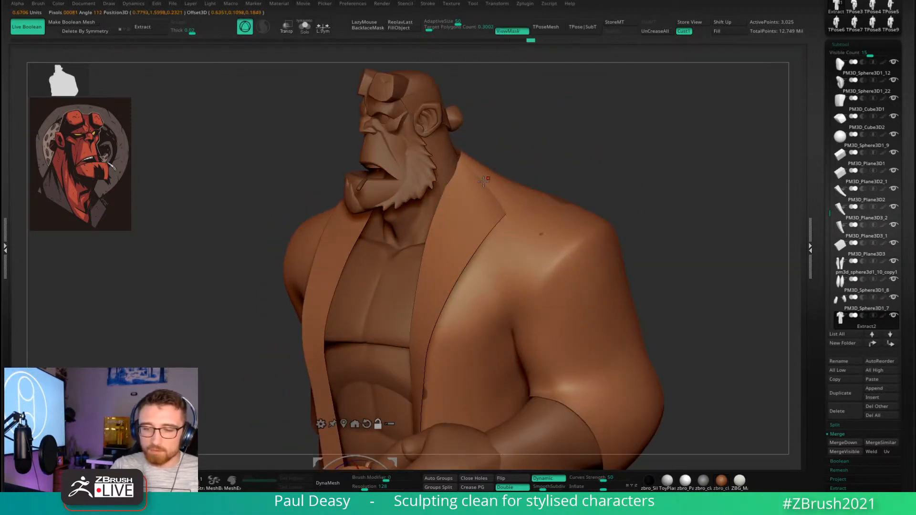
{"action": "key", "text": "shift+f"}
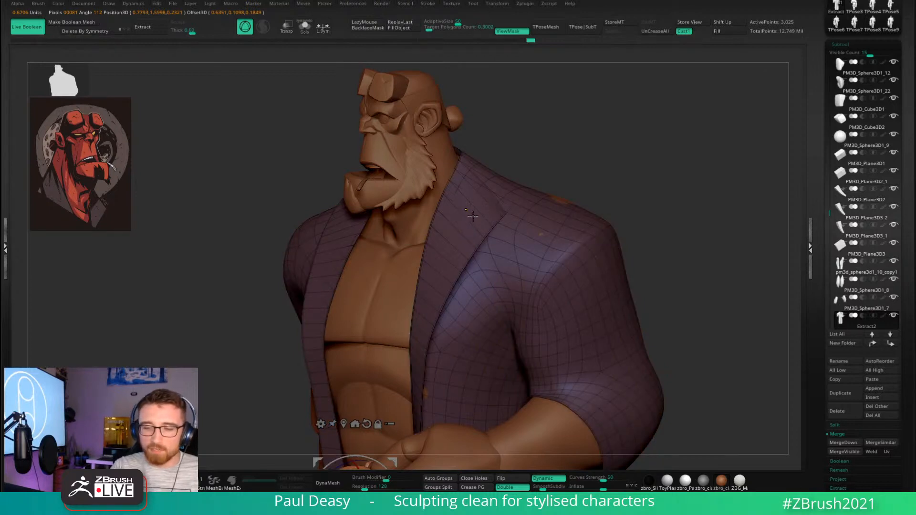
{"action": "left_click", "coordinate": [481, 236], "text": "ctrl"}
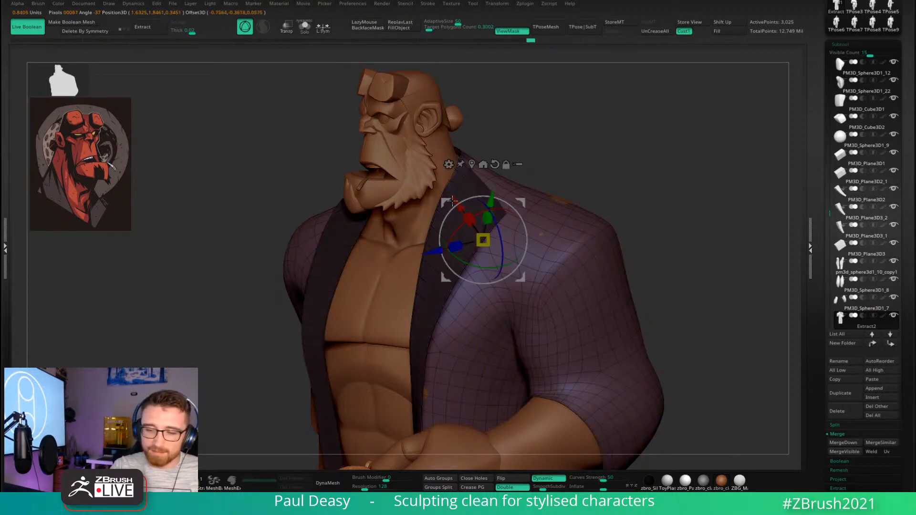
Undo the last change to the coat and leave the gizmo for drawing mode.
{"action": "key", "text": "ctrl+z"}
{"action": "key", "text": "q"}
{"action": "key", "text": "shift+f"}
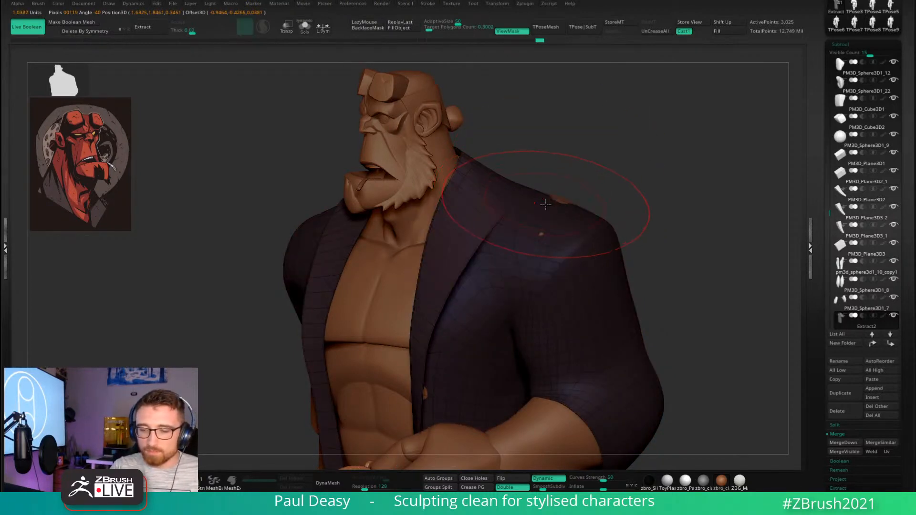
{"action": "right_click_drag", "start_coordinate": [583, 174], "coordinate": [521, 258]}
{"action": "right_click", "coordinate": [521, 259]}
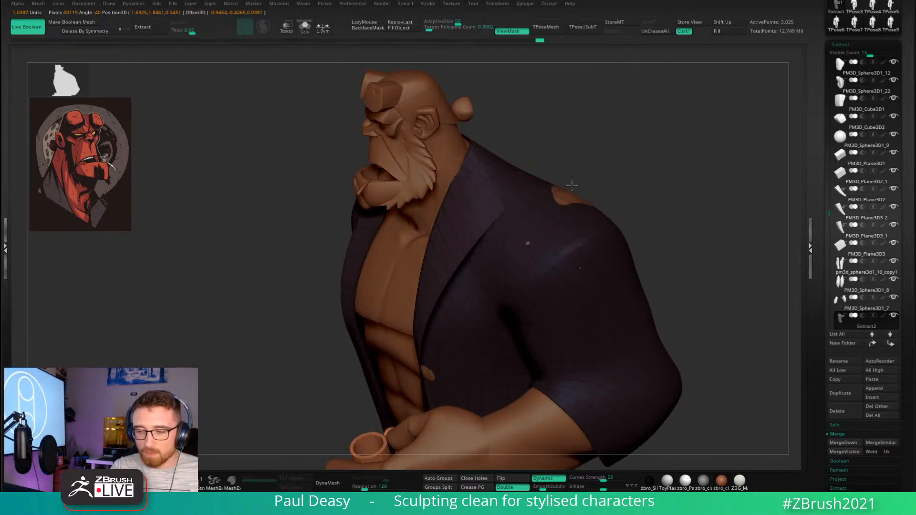
Pull the coat over the body poking through at the raised arm's shoulder, and hide the mask shading.
{"action": "right_click_drag", "start_coordinate": [558, 194], "coordinate": [549, 210]}
{"action": "mouse_move", "coordinate": [544, 200]}
{"action": "left_mouse_down"}
{"action": "mouse_move", "coordinate": [566, 170]}
{"action": "mouse_move", "coordinate": [554, 180]}
{"action": "mouse_move", "coordinate": [581, 195]}
{"action": "left_mouse_up"}
{"action": "key", "text": "ctrl+h"}
{"action": "right_click_drag", "start_coordinate": [632, 177], "coordinate": [656, 186]}
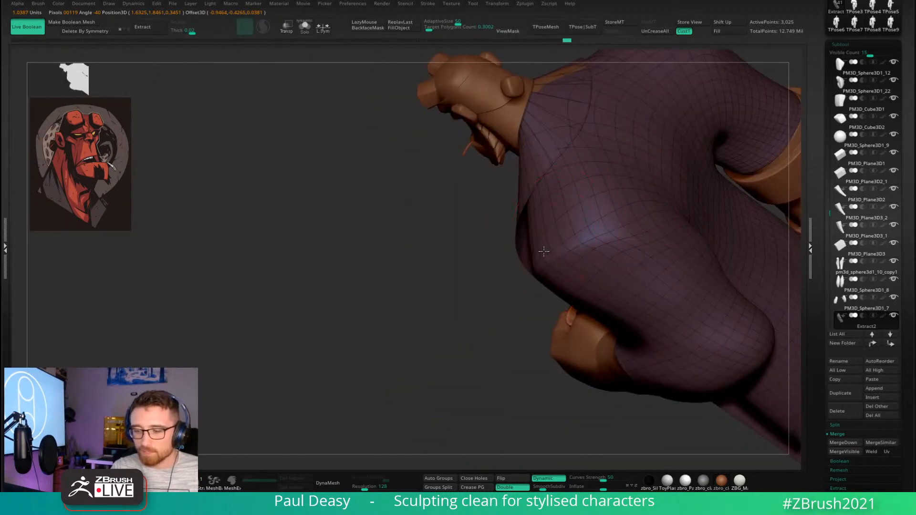
{"action": "mouse_move", "coordinate": [544, 252]}
{"action": "right_mouse_down"}
{"action": "mouse_move", "coordinate": [630, 159]}
{"action": "mouse_move", "coordinate": [664, 245]}
{"action": "mouse_move", "coordinate": [611, 255]}
{"action": "mouse_move", "coordinate": [650, 311]}
{"action": "mouse_move", "coordinate": [518, 285]}
{"action": "right_mouse_up"}
{"action": "right_click_drag", "start_coordinate": [609, 286], "coordinate": [612, 281]}
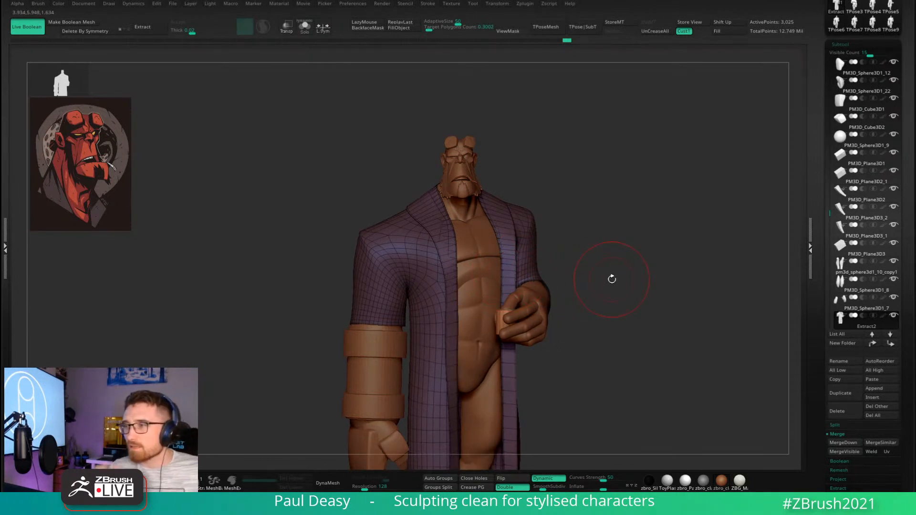
Examine the figure's silhouette and collar area without wireframe, and make the coat the active subtool again.
{"action": "key", "text": "shift+f"}
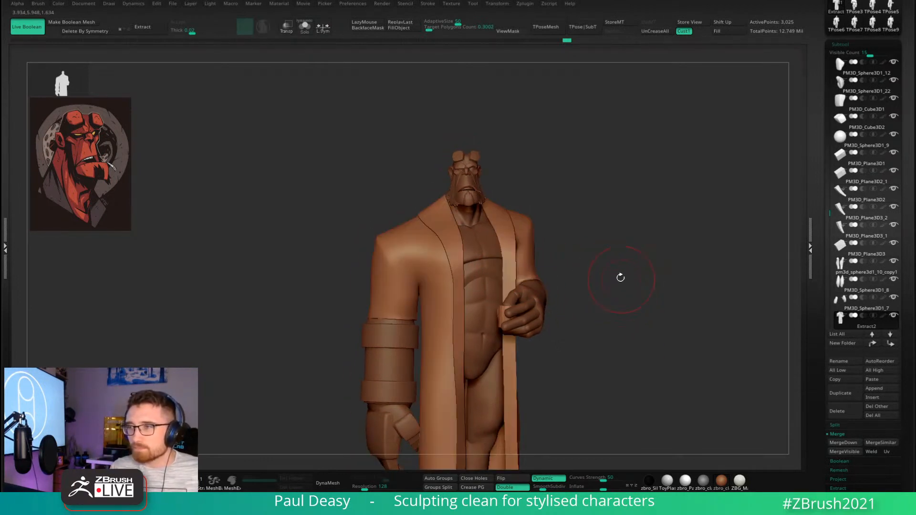
{"action": "right_click_drag", "start_coordinate": [617, 274], "coordinate": [615, 245]}
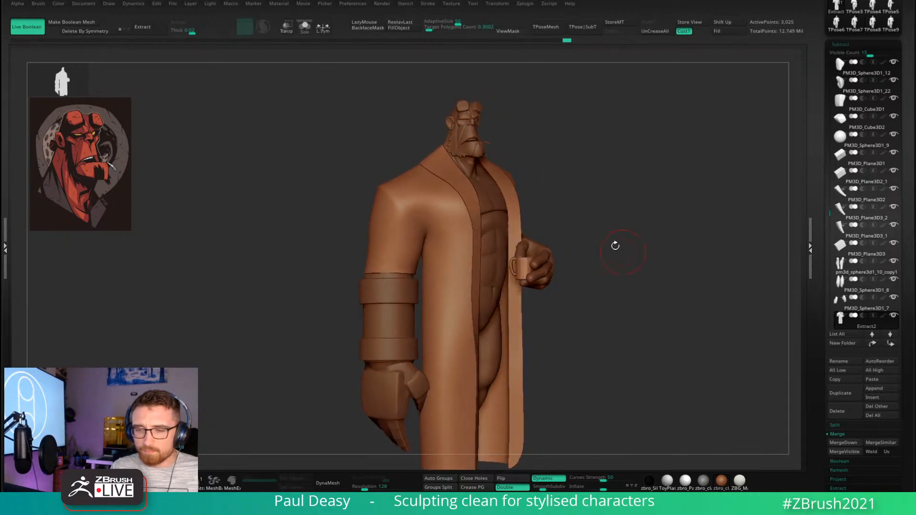
{"action": "right_click_drag", "start_coordinate": [472, 151], "coordinate": [488, 298], "text": "ctrl"}
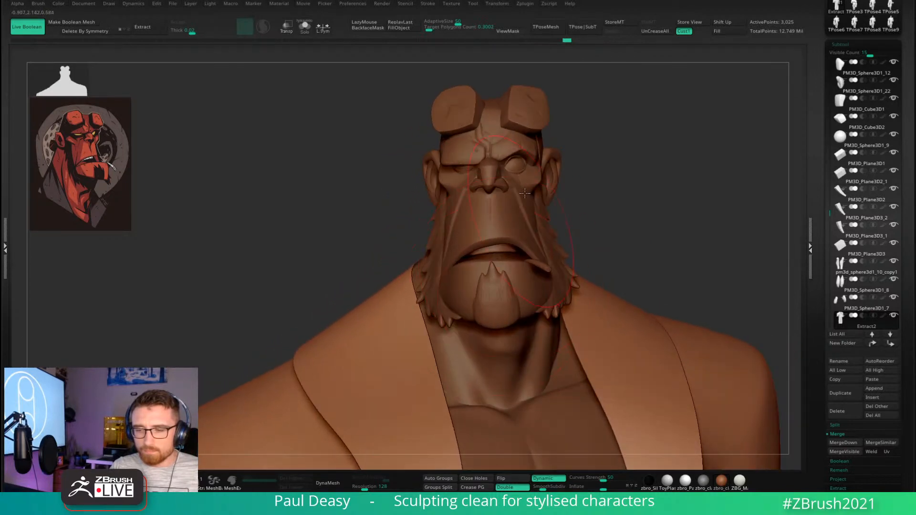
{"action": "left_click", "coordinate": [517, 165], "text": "alt"}
{"action": "right_click_drag", "start_coordinate": [728, 305], "coordinate": [737, 309]}
{"action": "right_click_drag", "start_coordinate": [663, 365], "coordinate": [597, 405], "text": "alt"}
{"action": "left_click", "coordinate": [615, 366], "text": "alt"}
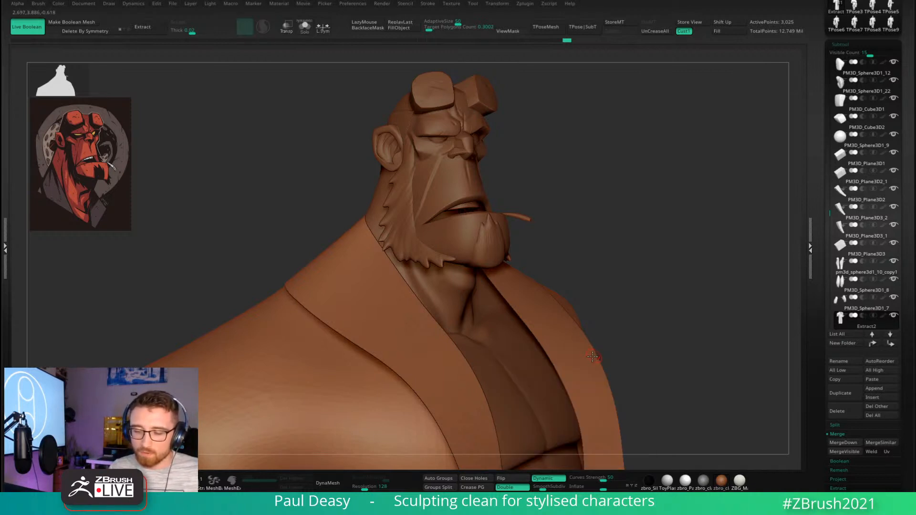
Reduce the brush's draw size over the coat's far lapel.
{"action": "key", "text": "s"}
{"action": "left_click_drag", "start_coordinate": [591, 360], "coordinate": [586, 361]}
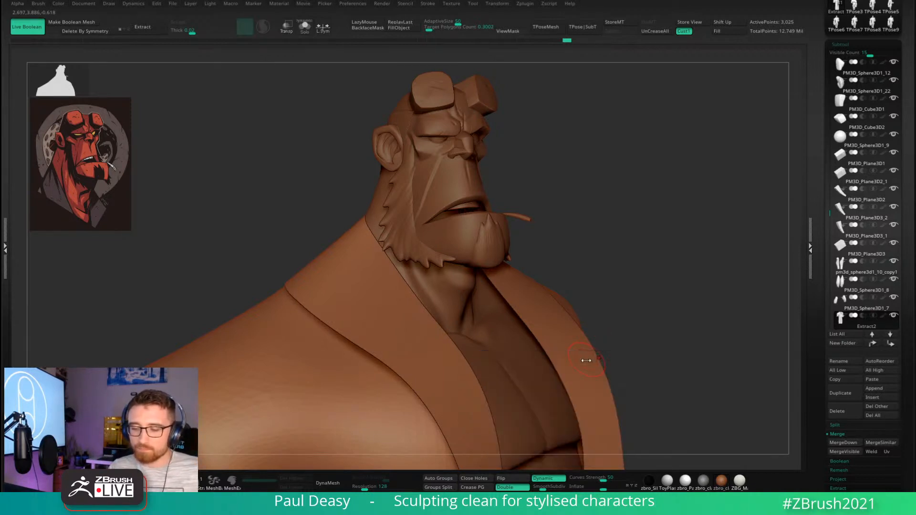
{"action": "right_click_drag", "start_coordinate": [588, 363], "coordinate": [588, 353], "text": "ctrl"}
{"action": "key", "text": "s"}
{"action": "left_click_drag", "start_coordinate": [589, 353], "coordinate": [583, 353]}
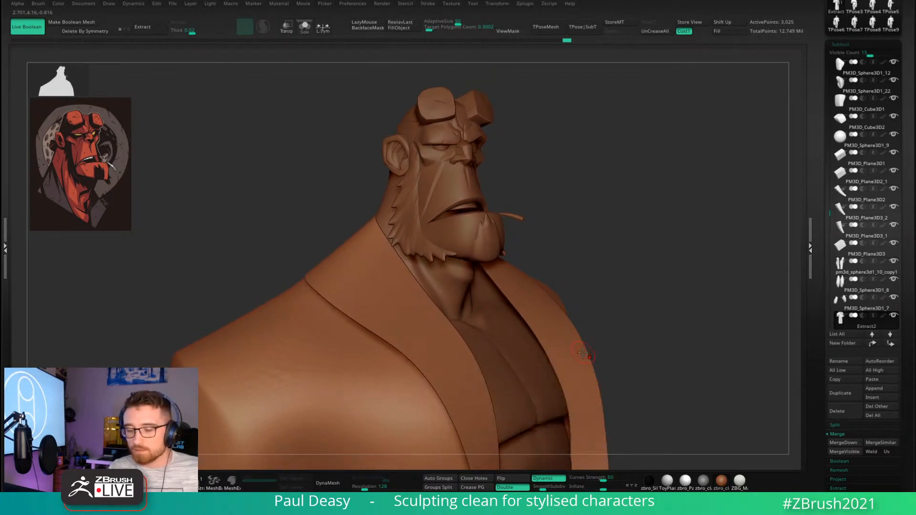
{"action": "right_click", "coordinate": [577, 356]}
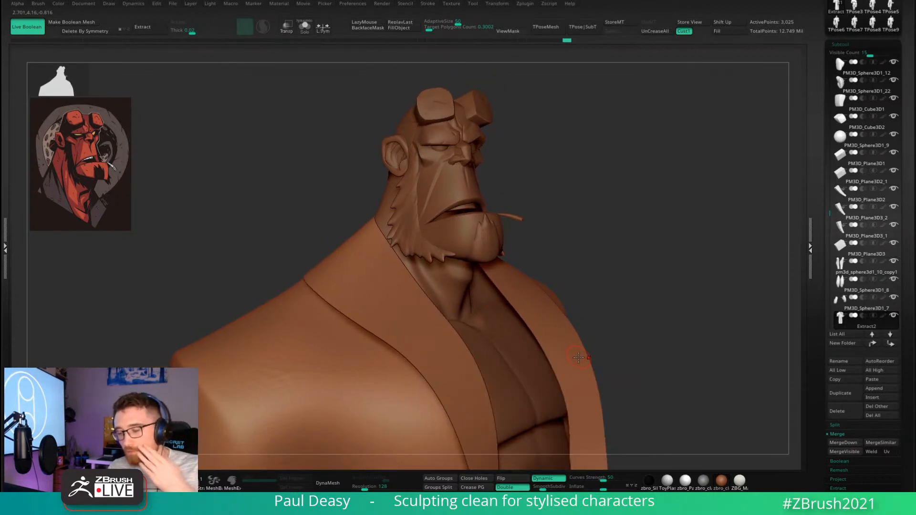
Examine the collar and lapels from three-quarter and front views.
{"action": "scroll", "coordinate": [860, 397], "scroll_direction": "down", "scroll_amount": 4}
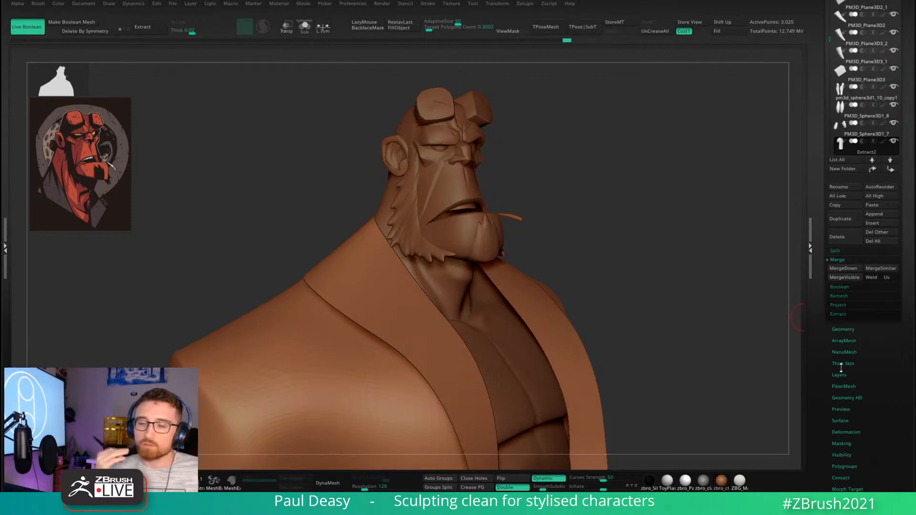
{"action": "right_click", "coordinate": [576, 349]}
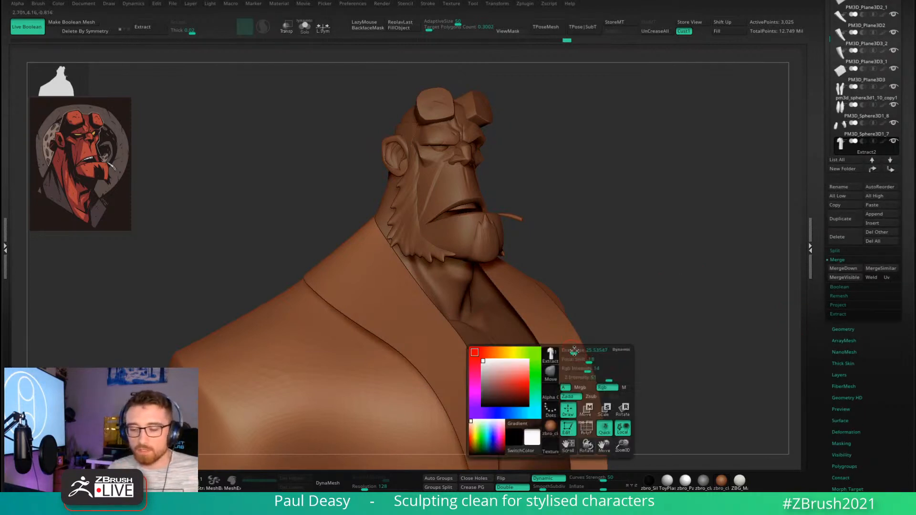
{"action": "right_click", "coordinate": [627, 328]}
{"action": "right_click_drag", "start_coordinate": [634, 333], "coordinate": [631, 323], "text": "ctrl"}
{"action": "right_click", "coordinate": [631, 317]}
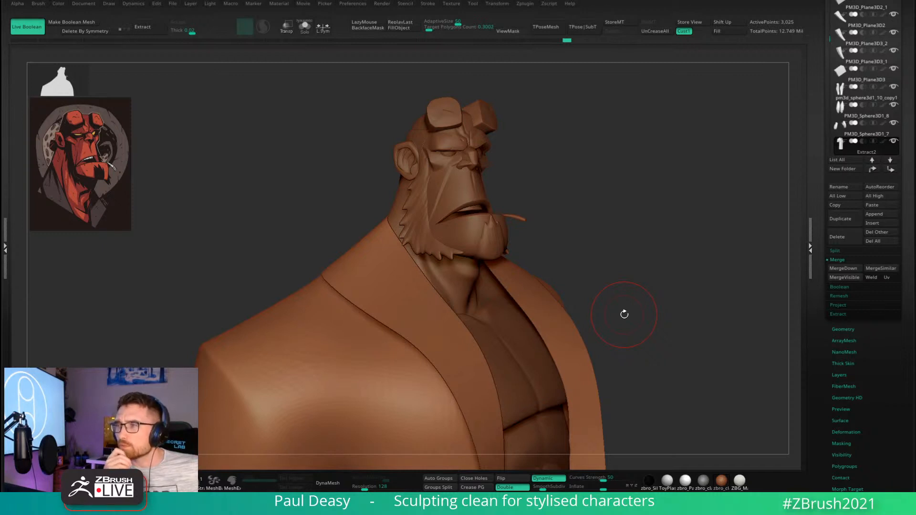
{"action": "mouse_move", "coordinate": [704, 288]}
{"action": "left_mouse_down"}
{"action": "mouse_move", "coordinate": [688, 286]}
{"action": "mouse_move", "coordinate": [699, 280]}
{"action": "left_mouse_up"}
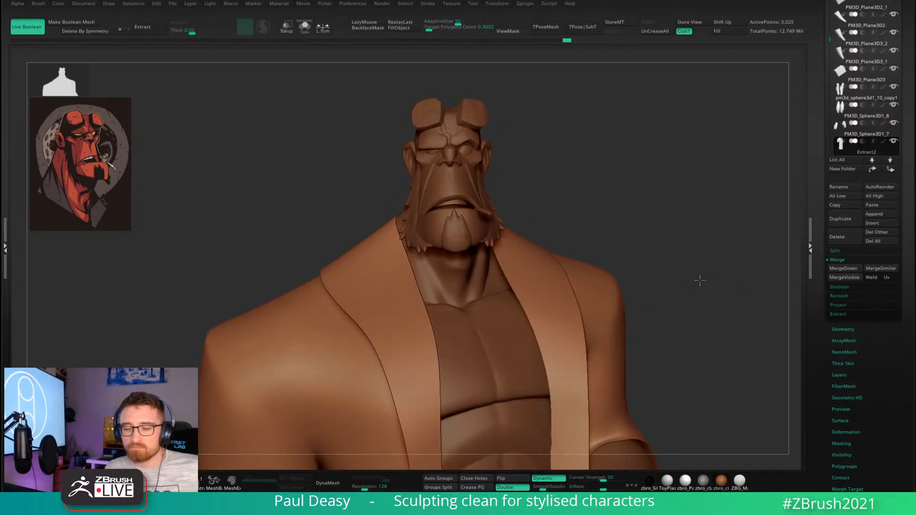
{"action": "left_click_drag", "start_coordinate": [697, 370], "coordinate": [676, 298], "text": "alt"}
Show the coat's wireframe and compare the coat with double-sided display off and on.
{"action": "key", "text": "shift+f"}
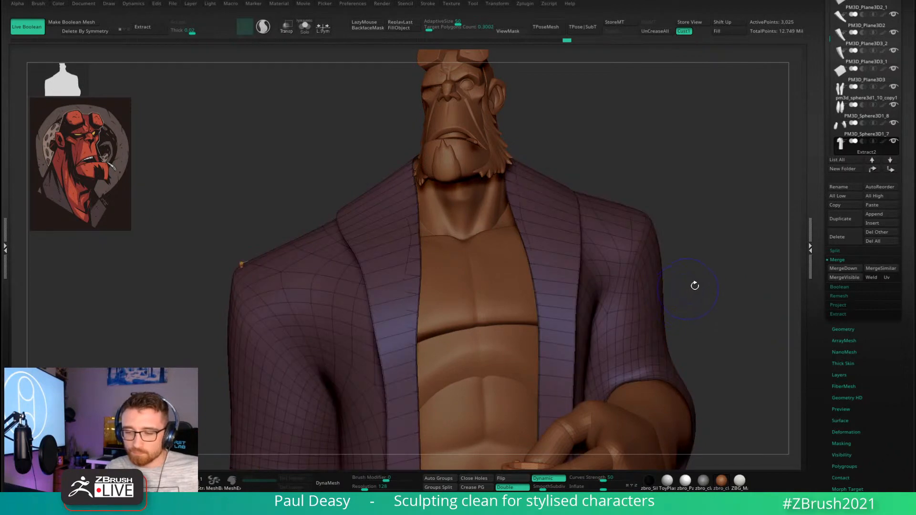
{"action": "left_click", "coordinate": [520, 487]}
{"action": "mouse_move", "coordinate": [712, 269]}
{"action": "right_mouse_down"}
{"action": "mouse_move", "coordinate": [689, 313]}
{"action": "mouse_move", "coordinate": [709, 273]}
{"action": "mouse_move", "coordinate": [714, 287]}
{"action": "mouse_move", "coordinate": [709, 259]}
{"action": "right_mouse_up"}
{"action": "right_click", "coordinate": [655, 262]}
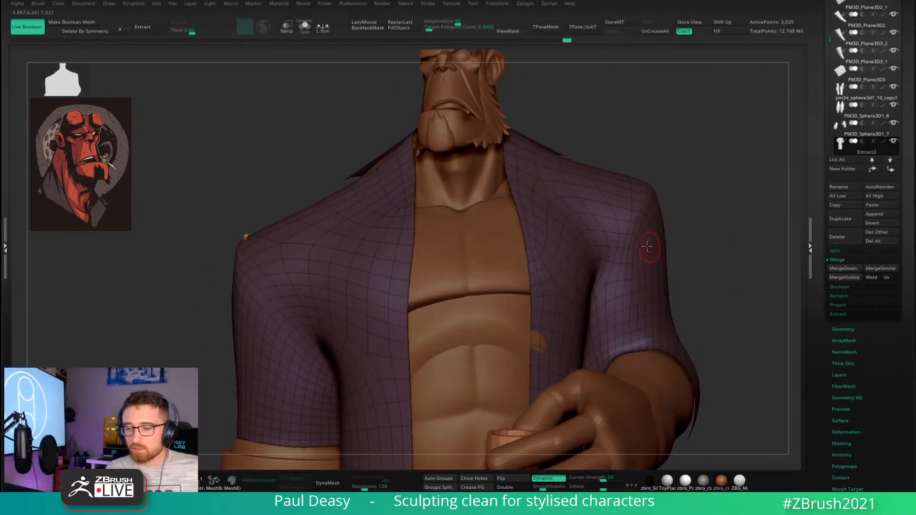
{"action": "right_click_drag", "start_coordinate": [653, 260], "coordinate": [665, 286]}
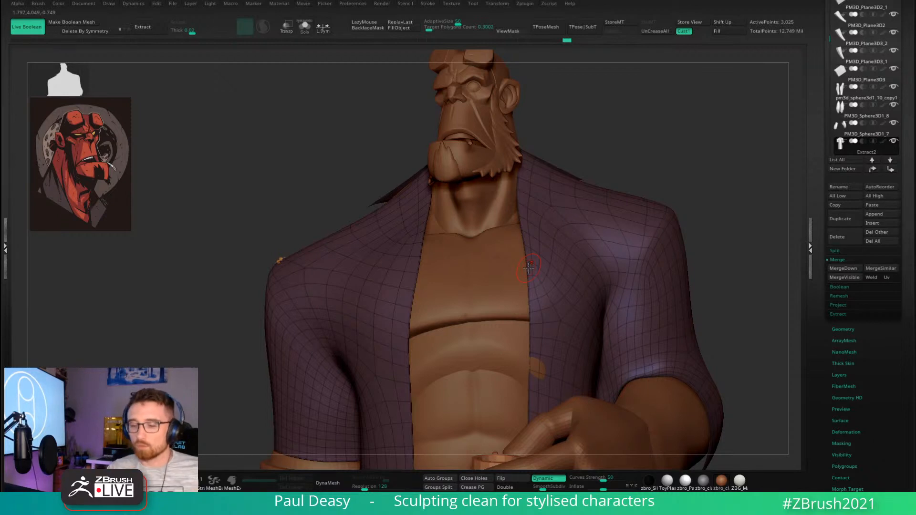
{"action": "left_click_drag", "start_coordinate": [716, 252], "coordinate": [744, 253]}
{"action": "left_click", "coordinate": [512, 487]}
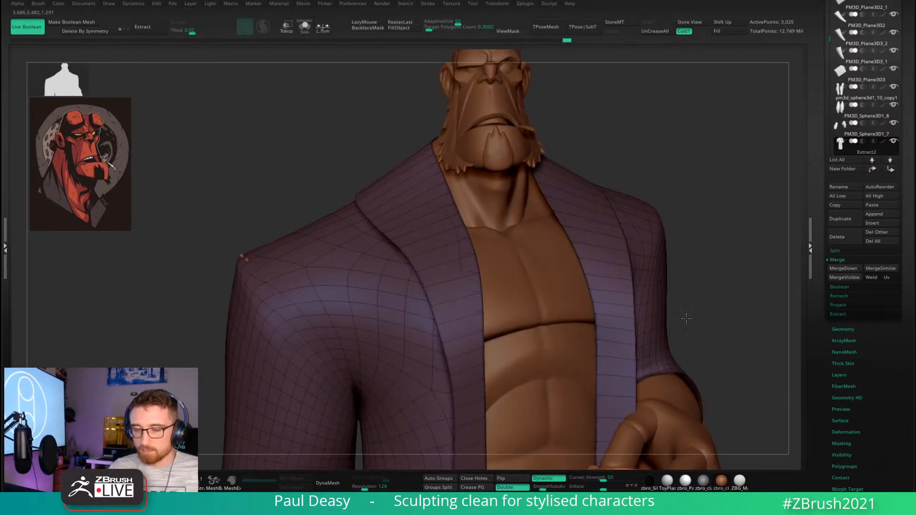
Examine the coat's shoulders, lapels and sleeves around the chest with double-sided display on.
{"action": "right_click_drag", "start_coordinate": [685, 318], "coordinate": [687, 301], "text": "ctrl"}
{"action": "left_click_drag", "start_coordinate": [724, 305], "coordinate": [639, 295]}
{"action": "right_click", "coordinate": [640, 296]}
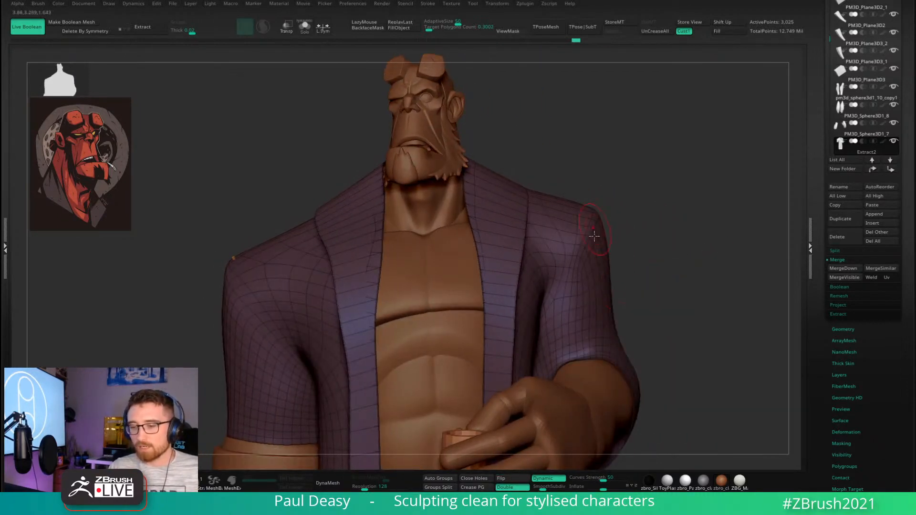
{"action": "mouse_move", "coordinate": [594, 253]}
{"action": "right_mouse_down"}
{"action": "mouse_move", "coordinate": [582, 252]}
{"action": "mouse_move", "coordinate": [611, 277]}
{"action": "right_mouse_up"}
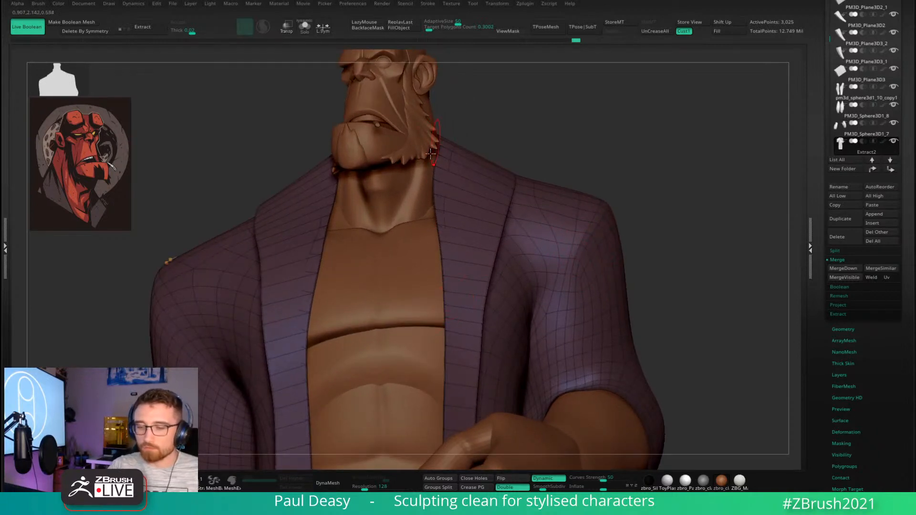
{"action": "right_click_drag", "start_coordinate": [577, 240], "coordinate": [596, 257]}
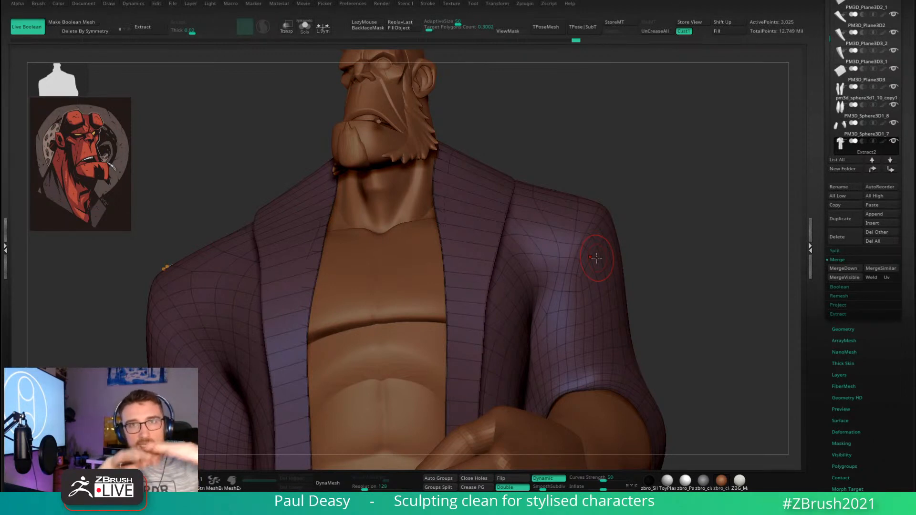
{"action": "left_click_drag", "start_coordinate": [666, 237], "coordinate": [634, 243]}
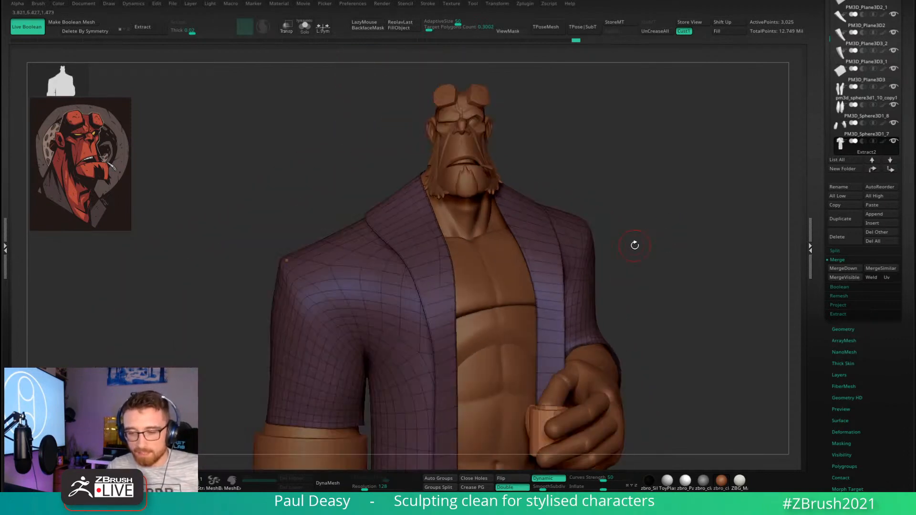
{"action": "left_click_drag", "start_coordinate": [644, 343], "coordinate": [624, 337]}
Isolate the coat with double-sided display off, and give its whole single-sided surface thickness with ZModeler.
{"action": "left_click", "coordinate": [514, 486]}
{"action": "mouse_move", "coordinate": [665, 286]}
{"action": "left_mouse_down"}
{"action": "mouse_move", "coordinate": [638, 276]}
{"action": "mouse_move", "coordinate": [671, 270]}
{"action": "left_mouse_up"}
{"action": "key", "text": "shift+s"}
{"action": "right_click_drag", "start_coordinate": [522, 290], "coordinate": [620, 275]}
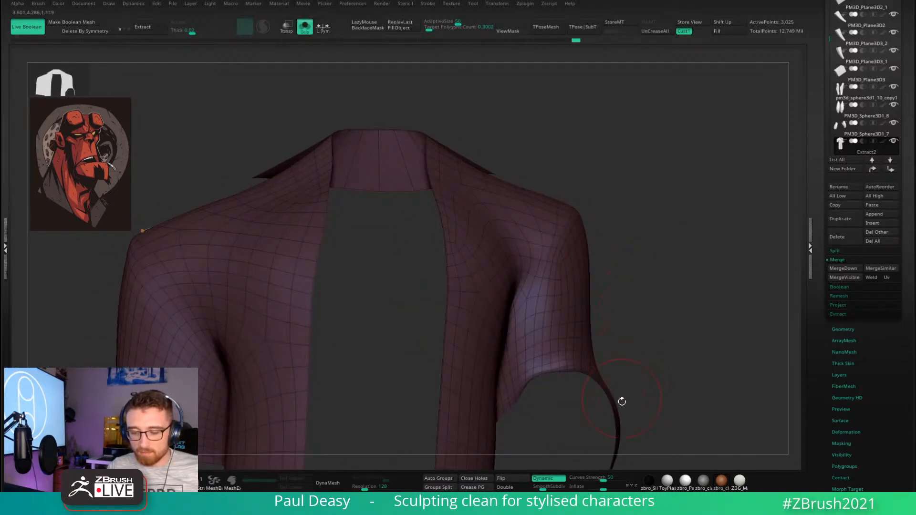
{"action": "key", "text": "b"}
{"action": "key", "text": "z"}
{"action": "key", "text": "m"}
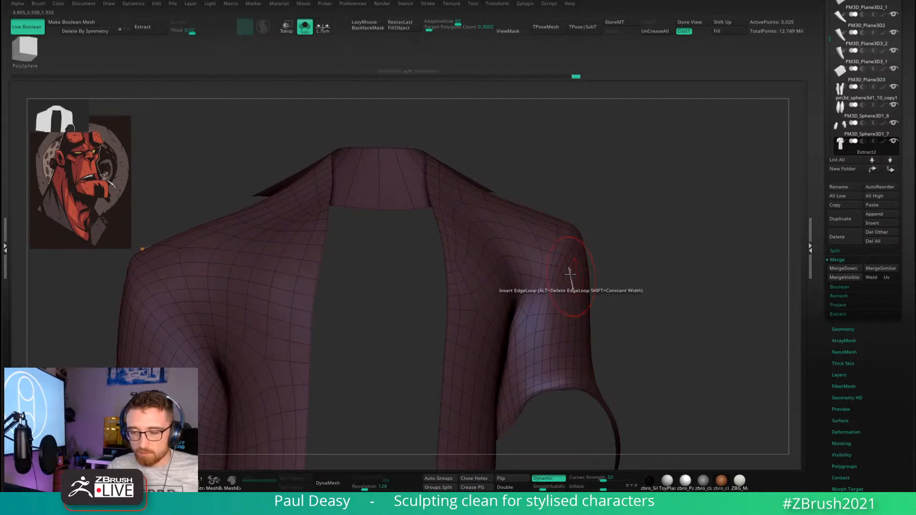
{"action": "left_click", "coordinate": [571, 276]}
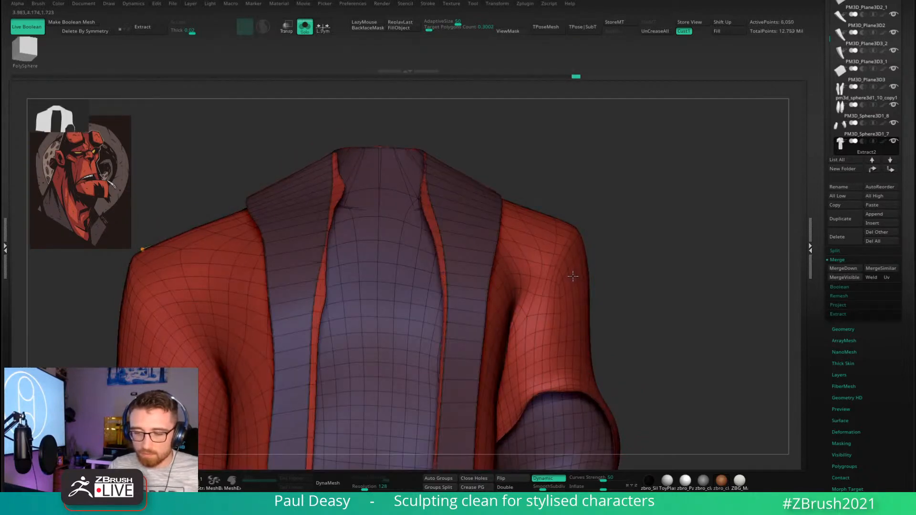
{"action": "left_click_drag", "start_coordinate": [571, 276], "coordinate": [574, 278]}
Switch to the Move brush and examine the new thickness along the lapel edges with and without wireframe.
{"action": "key", "text": "b"}
{"action": "key", "text": "m"}
{"action": "key", "text": "v"}
{"action": "mouse_move", "coordinate": [580, 291]}
{"action": "right_mouse_down"}
{"action": "mouse_move", "coordinate": [567, 286]}
{"action": "mouse_move", "coordinate": [524, 314]}
{"action": "mouse_move", "coordinate": [583, 300]}
{"action": "mouse_move", "coordinate": [673, 78]}
{"action": "mouse_move", "coordinate": [660, 78]}
{"action": "right_mouse_up"}
{"action": "key", "text": "shift+f"}
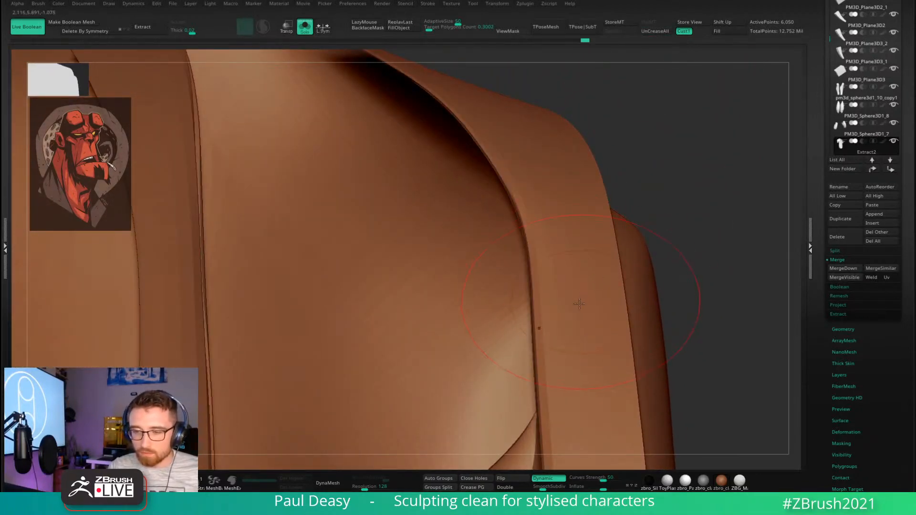
{"action": "key", "text": "shift+f"}
{"action": "key", "text": "space"}
{"action": "key", "text": "space"}
{"action": "left_click_drag", "start_coordinate": [681, 183], "coordinate": [672, 182]}
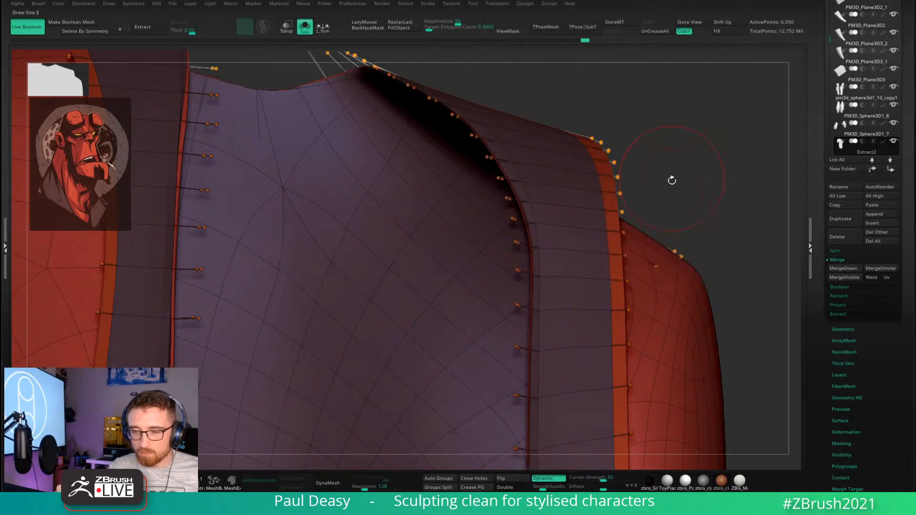
{"action": "right_click_drag", "start_coordinate": [599, 254], "coordinate": [574, 215], "text": "alt"}
Insert lengthwise edge loops along the lapel's middle and near its outer edge with ZModeler.
{"action": "key", "text": "b"}
{"action": "key", "text": "z"}
{"action": "key", "text": "m"}
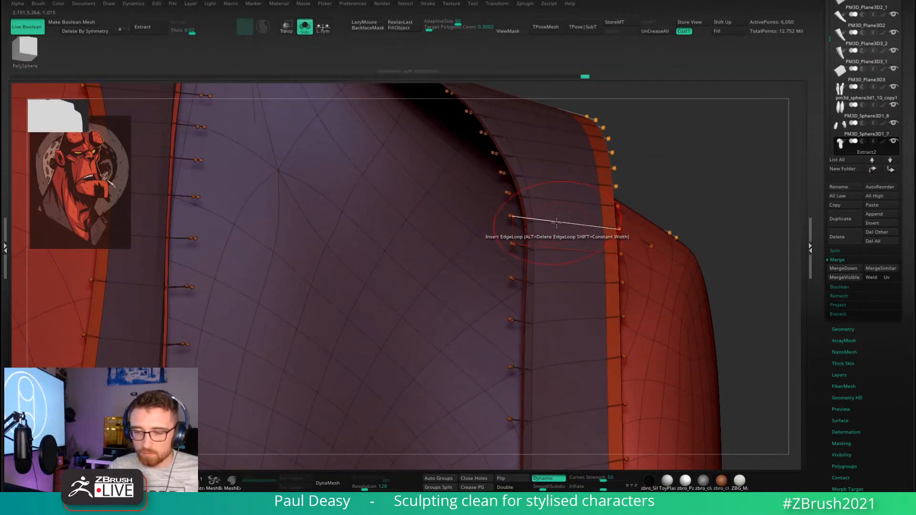
{"action": "left_click", "coordinate": [554, 222]}
{"action": "left_click", "coordinate": [594, 224]}
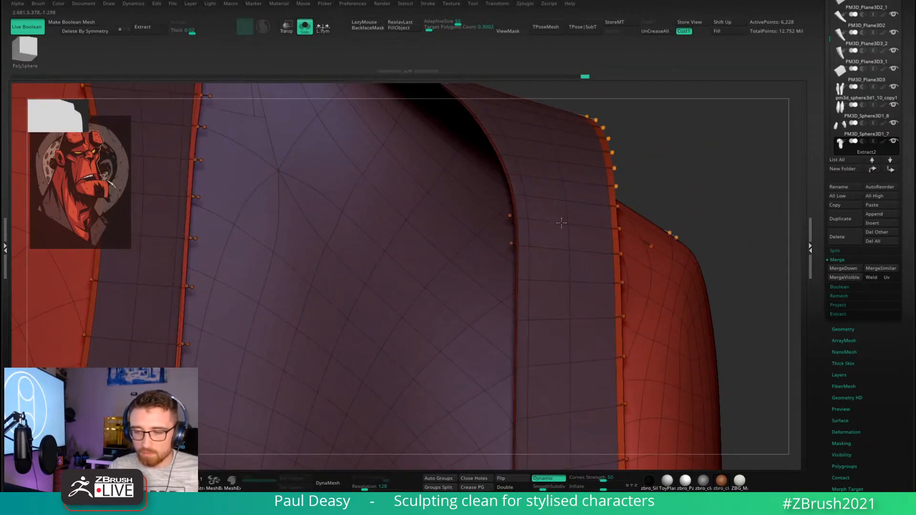
{"action": "left_click_drag", "start_coordinate": [600, 223], "coordinate": [615, 227]}
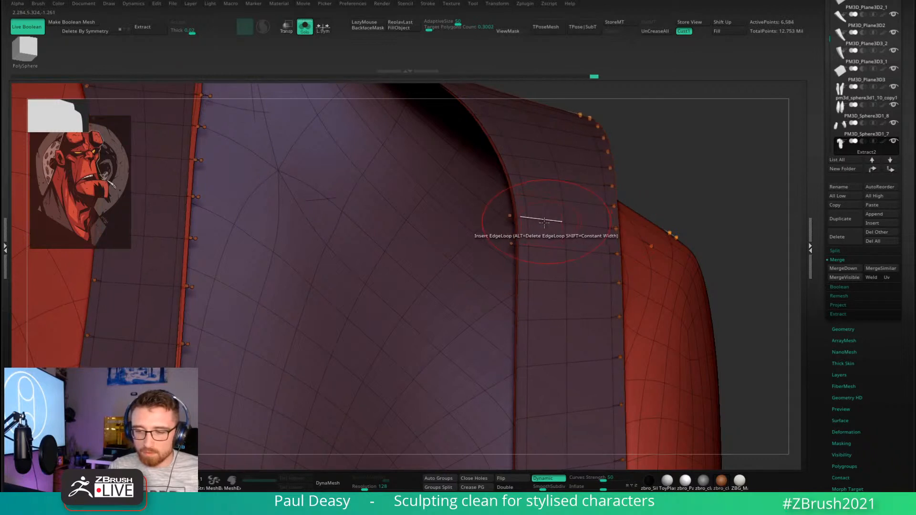
Apply a small Inflate deformation to the thickened coat.
{"action": "right_click_drag", "start_coordinate": [545, 220], "coordinate": [640, 229]}
{"action": "right_click_drag", "start_coordinate": [636, 292], "coordinate": [632, 294]}
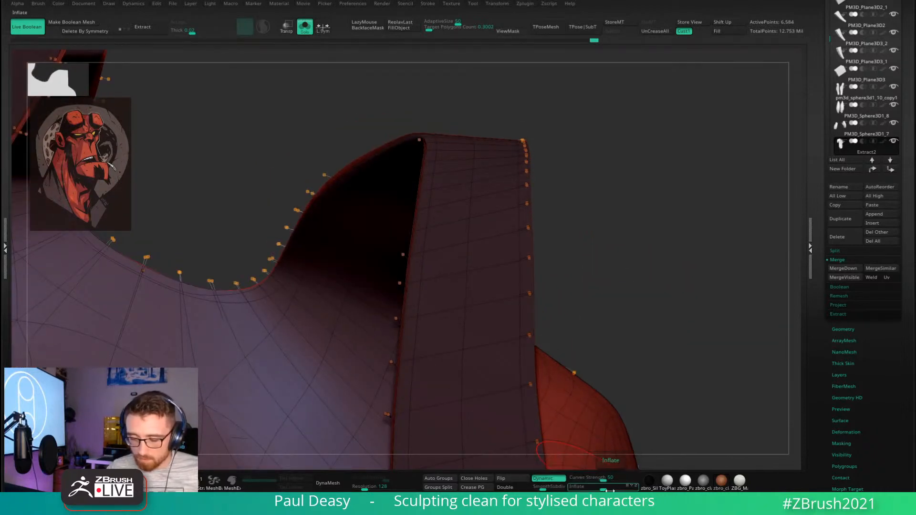
{"action": "left_click_drag", "start_coordinate": [604, 488], "coordinate": [614, 487]}
{"action": "right_click_drag", "start_coordinate": [645, 324], "coordinate": [533, 375]}
Isolate the polygroup of the coat's inner surface and lapels, hiding the red outer polygroup.
{"action": "key", "text": "shift+f"}
{"action": "key", "text": "shift+f"}
{"action": "key", "text": "space"}
{"action": "right_click_drag", "start_coordinate": [586, 329], "coordinate": [532, 305]}
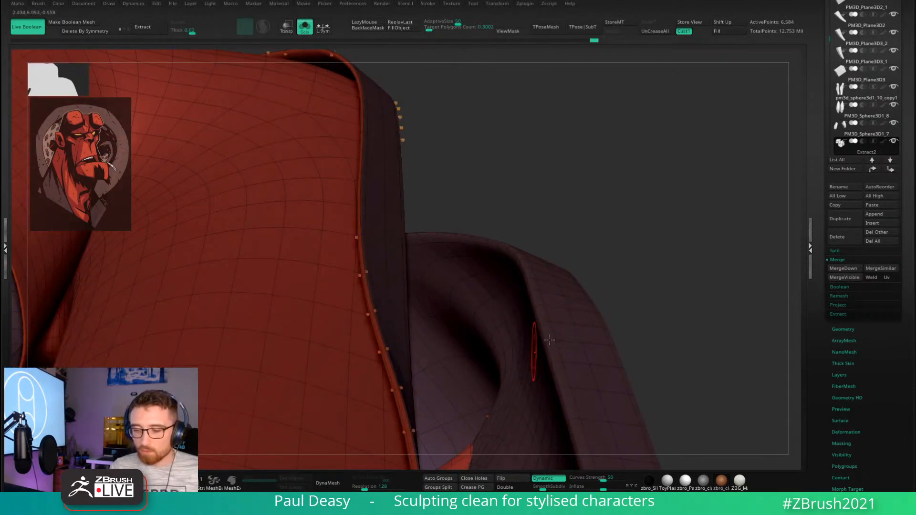
{"action": "mouse_move", "coordinate": [547, 347]}
{"action": "right_mouse_down"}
{"action": "mouse_move", "coordinate": [716, 285]}
{"action": "mouse_move", "coordinate": [640, 316]}
{"action": "mouse_move", "coordinate": [711, 321]}
{"action": "mouse_move", "coordinate": [599, 306]}
{"action": "mouse_move", "coordinate": [570, 375]}
{"action": "mouse_move", "coordinate": [578, 350]}
{"action": "mouse_move", "coordinate": [571, 327]}
{"action": "mouse_move", "coordinate": [571, 378]}
{"action": "right_mouse_up"}
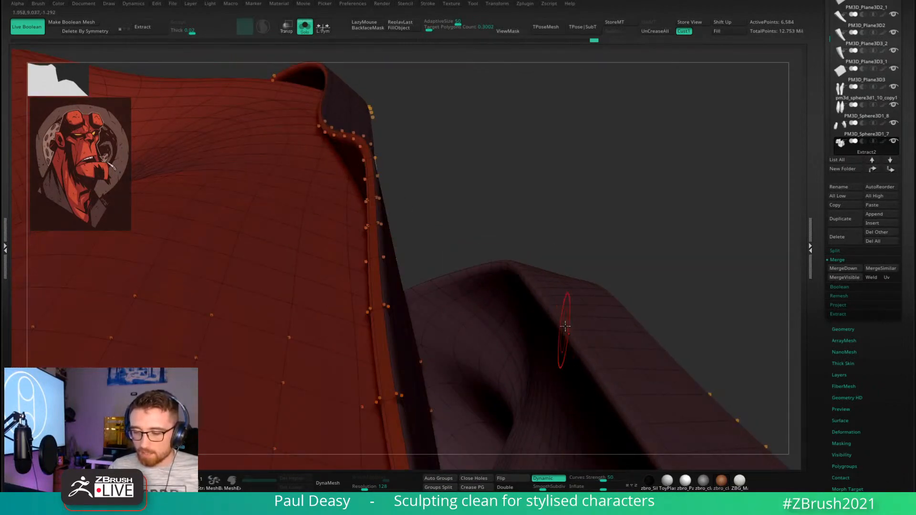
{"action": "right_click_drag", "start_coordinate": [610, 329], "coordinate": [590, 374]}
{"action": "left_click", "coordinate": [599, 329], "text": "ctrl+shift"}
{"action": "right_click_drag", "start_coordinate": [599, 329], "coordinate": [605, 221]}
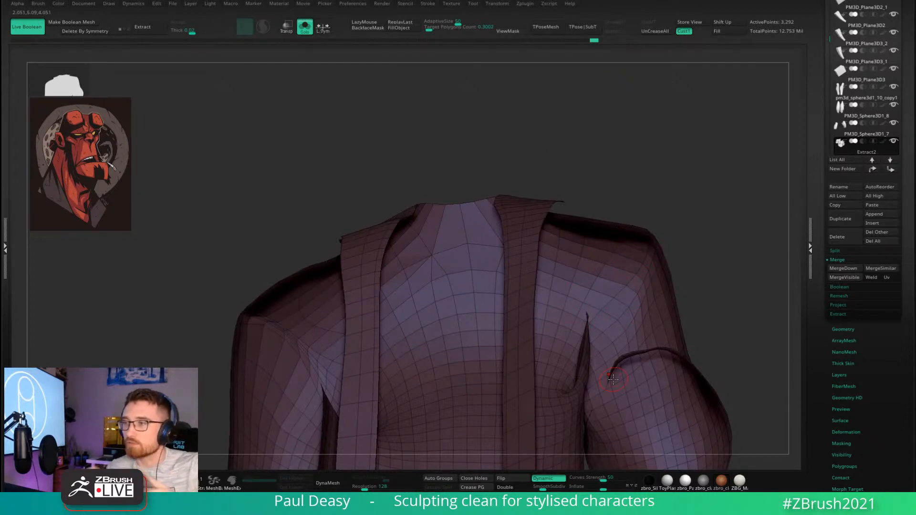
Undo the inflation, inserted edge loops and extruded thickness on the coat.
{"action": "right_click_drag", "start_coordinate": [686, 247], "coordinate": [665, 288]}
{"action": "key", "text": "ctrl+z"}
{"action": "key", "text": "ctrl+z"}
{"action": "key", "text": "ctrl+z"}
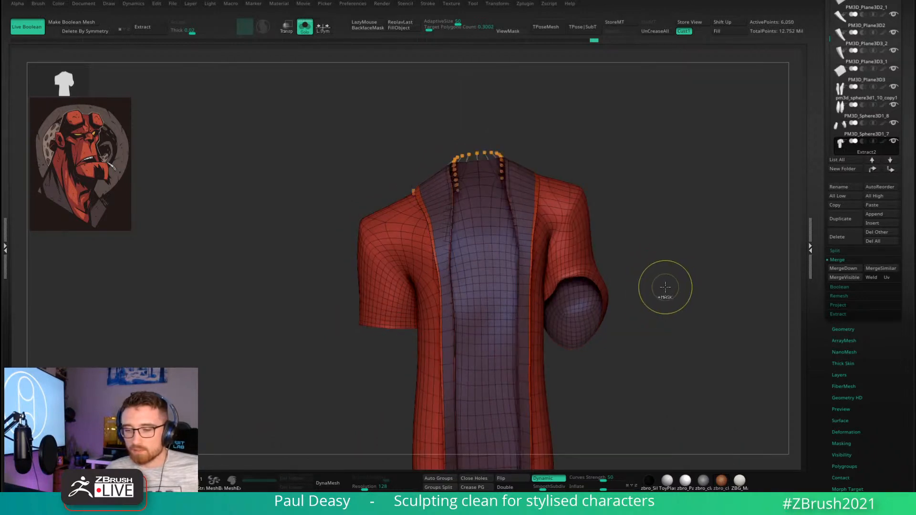
{"action": "key", "text": "ctrl+z"}
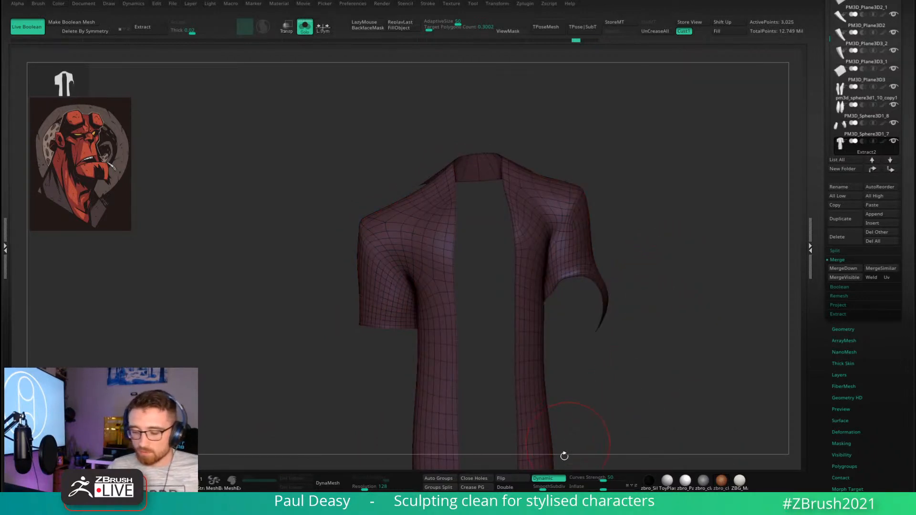
Enable double-sided display for the coat, hide its wireframe, and show the full character again.
{"action": "left_click", "coordinate": [510, 487]}
{"action": "key", "text": "space"}
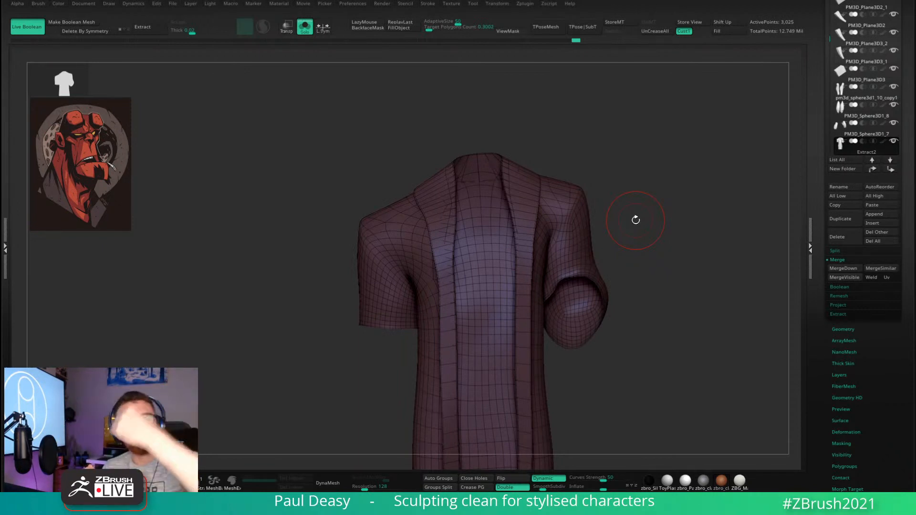
{"action": "left_click_drag", "start_coordinate": [650, 227], "coordinate": [660, 245]}
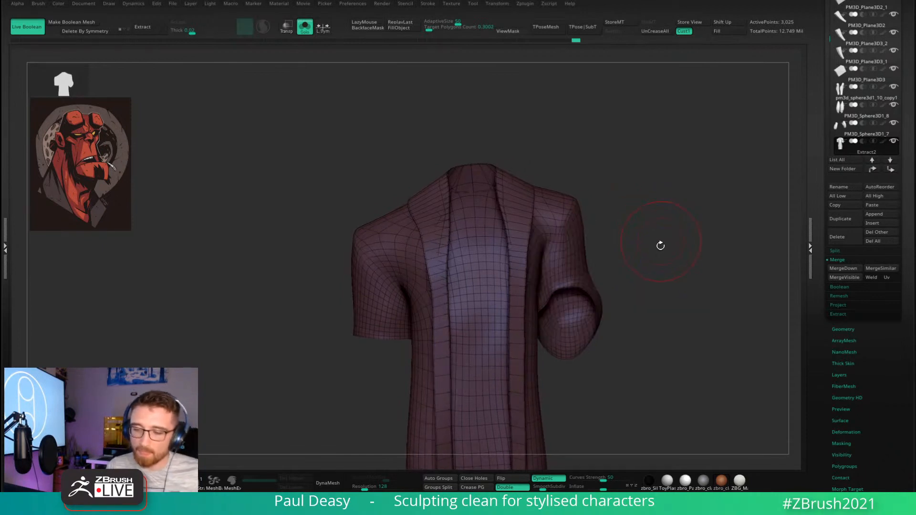
{"action": "key", "text": "shift+f"}
{"action": "key", "text": "shift+s"}
{"action": "mouse_move", "coordinate": [669, 284]}
{"action": "left_mouse_down", "text": "alt"}
{"action": "mouse_move", "coordinate": [643, 274]}
{"action": "mouse_move", "coordinate": [660, 267]}
{"action": "mouse_move", "coordinate": [648, 278]}
{"action": "mouse_move", "coordinate": [585, 236]}
{"action": "mouse_move", "coordinate": [579, 253]}
{"action": "mouse_move", "coordinate": [609, 268]}
{"action": "mouse_move", "coordinate": [589, 264]}
{"action": "left_mouse_up", "text": "alt"}
Reshape the sleeve opening around the bent forearm with the Move brush, varying the brush size.
{"action": "key", "text": "space"}
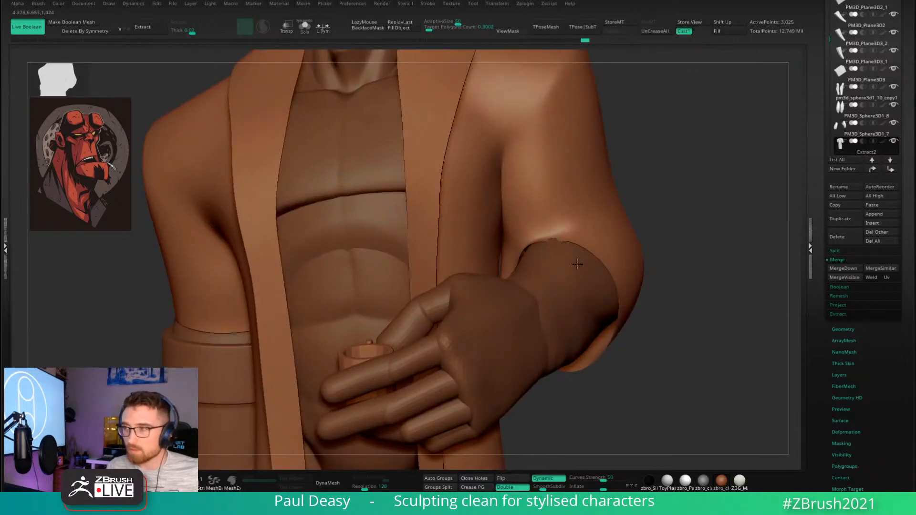
{"action": "right_click_drag", "start_coordinate": [563, 257], "coordinate": [564, 260]}
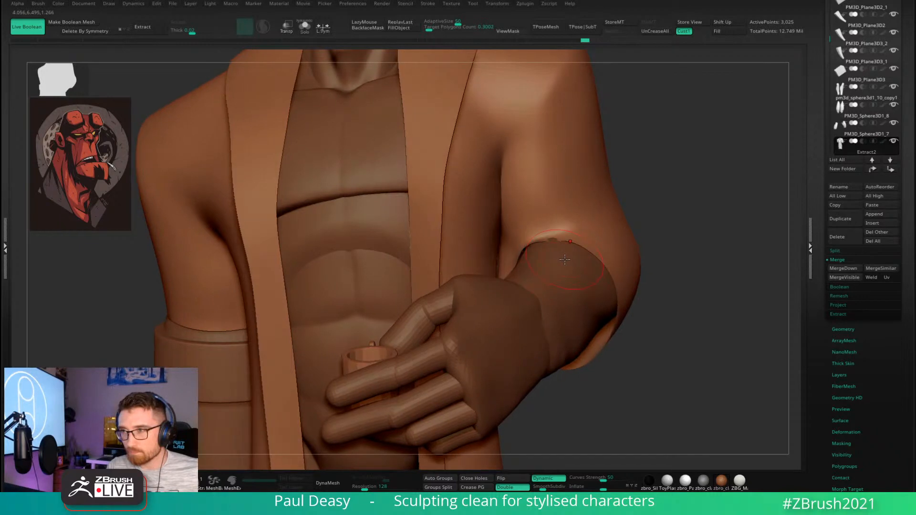
{"action": "key", "text": "space"}
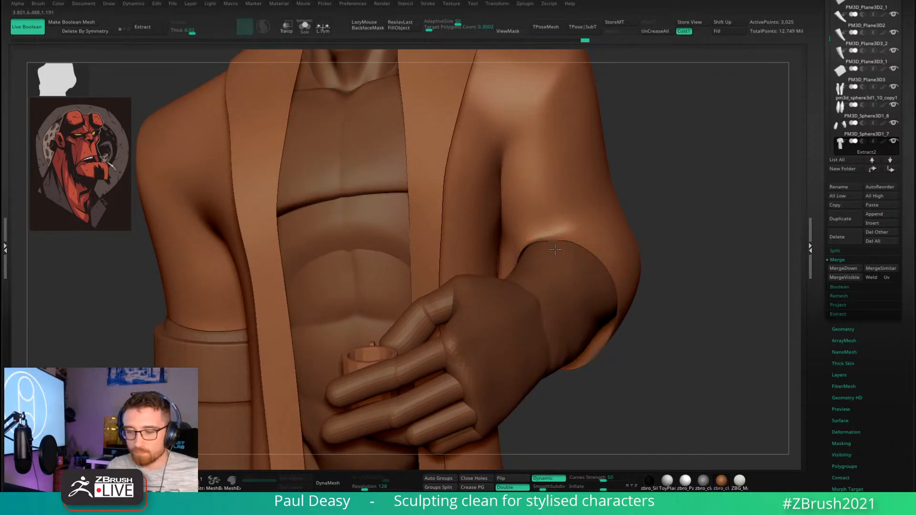
{"action": "mouse_move", "coordinate": [564, 250]}
{"action": "left_mouse_down"}
{"action": "mouse_move", "coordinate": [535, 252]}
{"action": "mouse_move", "coordinate": [568, 244]}
{"action": "left_mouse_up"}
{"action": "mouse_move", "coordinate": [641, 241]}
{"action": "left_mouse_down"}
{"action": "mouse_move", "coordinate": [671, 239]}
{"action": "mouse_move", "coordinate": [619, 239]}
{"action": "mouse_move", "coordinate": [601, 259]}
{"action": "left_mouse_up"}
{"action": "key", "text": "space"}
{"action": "mouse_move", "coordinate": [668, 271]}
{"action": "left_mouse_down"}
{"action": "mouse_move", "coordinate": [640, 284]}
{"action": "mouse_move", "coordinate": [661, 265]}
{"action": "left_mouse_up"}
{"action": "key", "text": "space"}
{"action": "key", "text": "space"}
{"action": "right_click", "coordinate": [657, 274]}
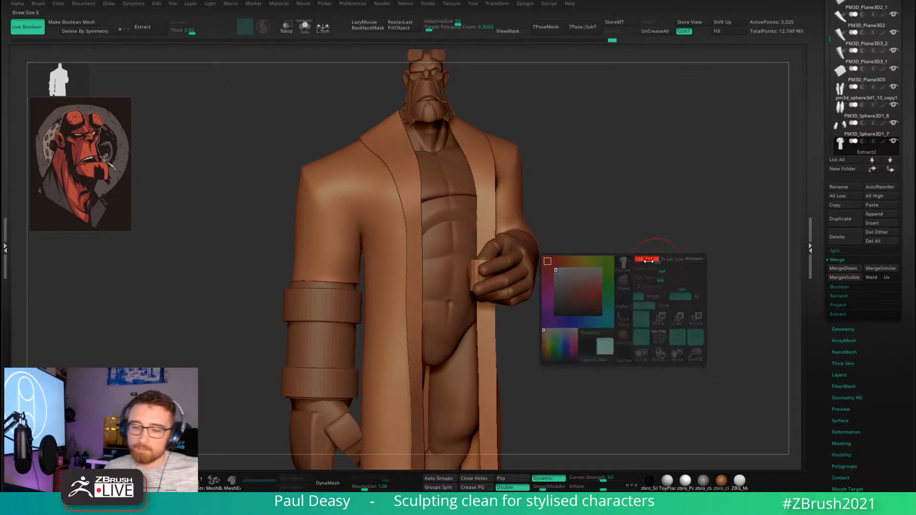
Adjust the sleeve's hem above the large arm's upper band with the Move brush.
{"action": "right_click_drag", "start_coordinate": [567, 189], "coordinate": [571, 158], "text": "alt"}
{"action": "right_click_drag", "start_coordinate": [484, 208], "coordinate": [556, 211], "text": "alt"}
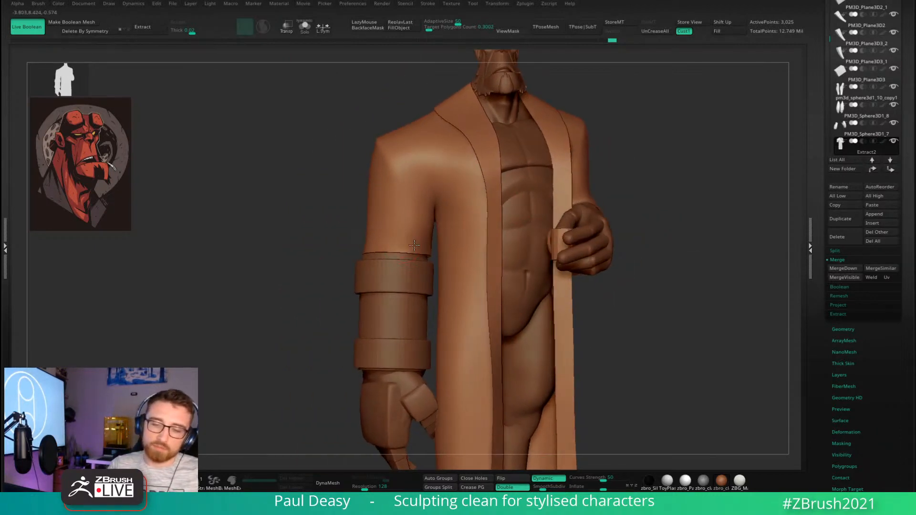
{"action": "key", "text": "space"}
{"action": "key", "text": "space"}
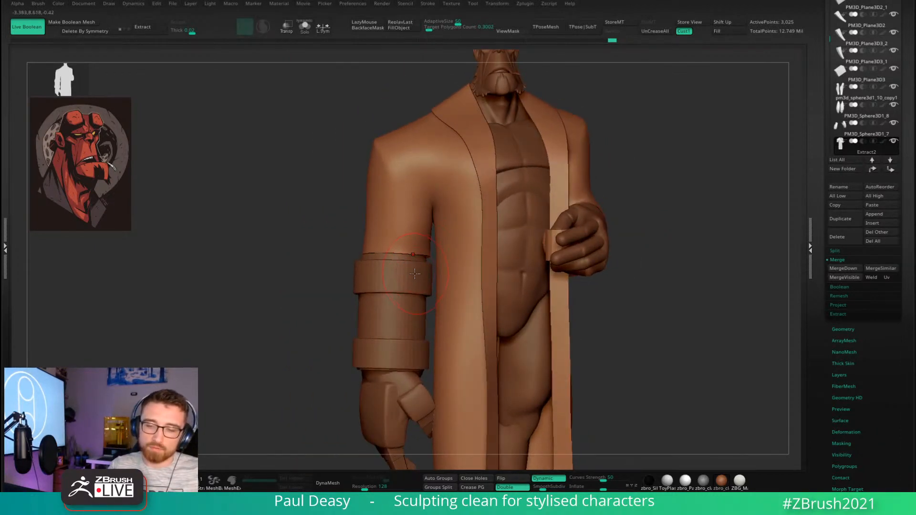
{"action": "right_click_drag", "start_coordinate": [413, 271], "coordinate": [351, 276]}
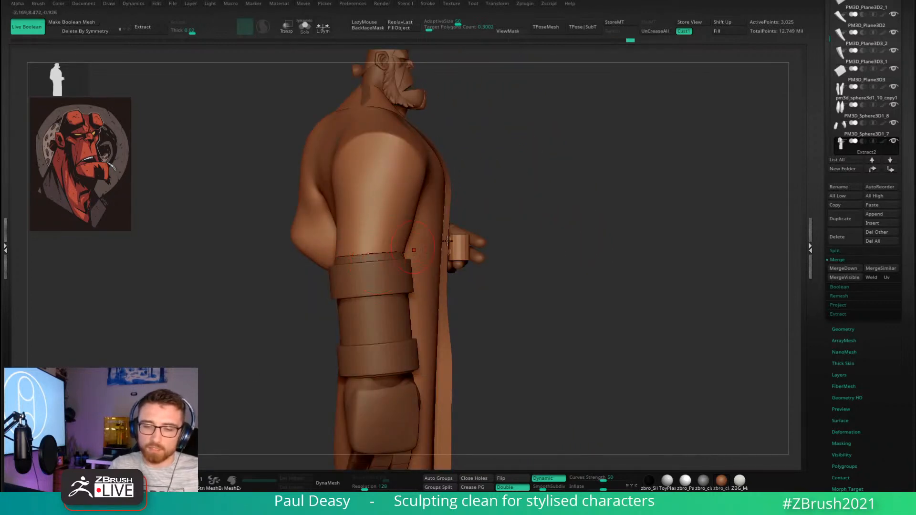
{"action": "right_click_drag", "start_coordinate": [379, 265], "coordinate": [658, 261]}
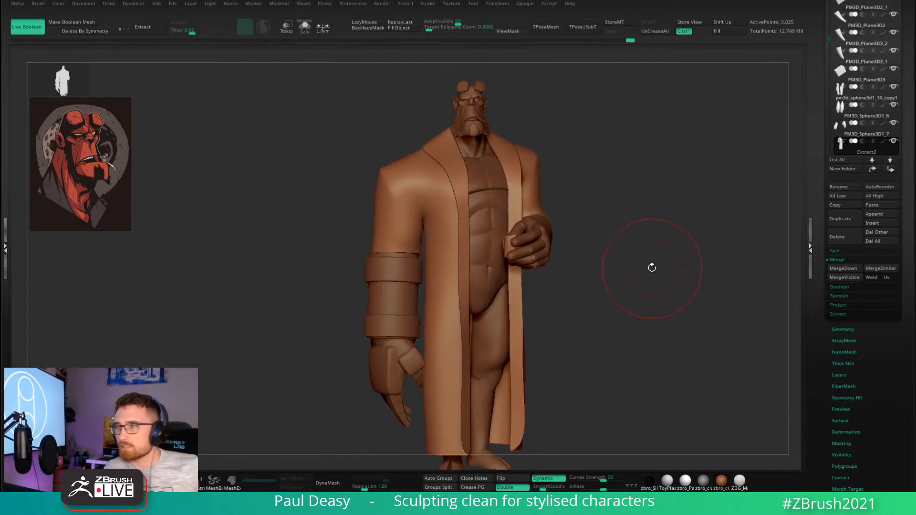
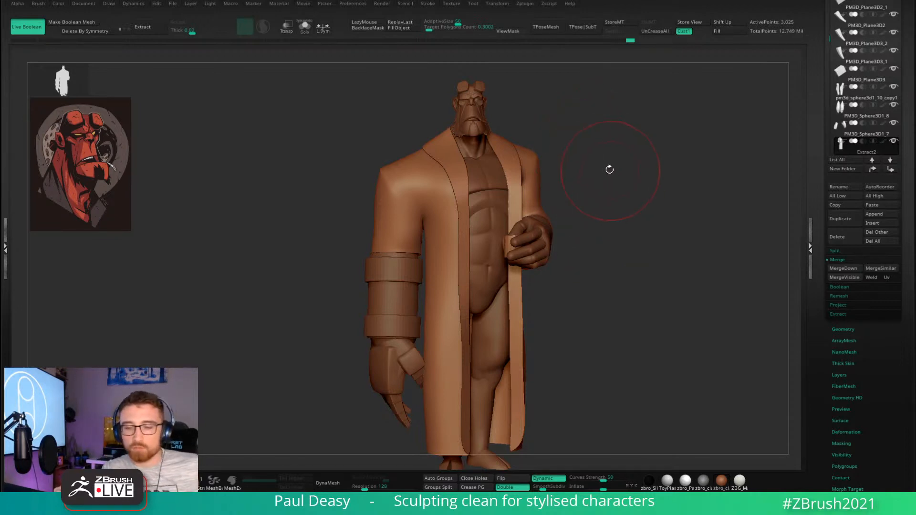
Reshape the coat's shoulder and upper sleeve on the mug-holding arm with the Move brush.
{"action": "key", "text": "space"}
{"action": "left_click_drag", "start_coordinate": [572, 198], "coordinate": [548, 168]}
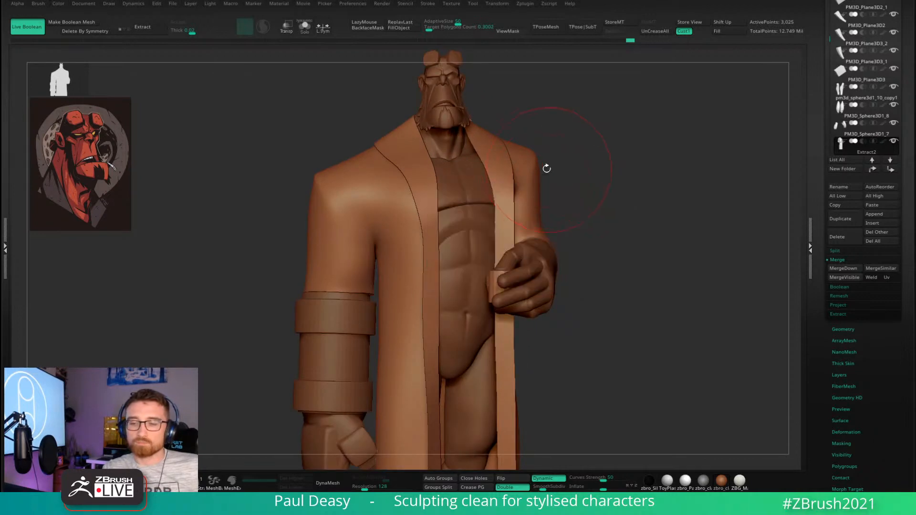
{"action": "key", "text": "space"}
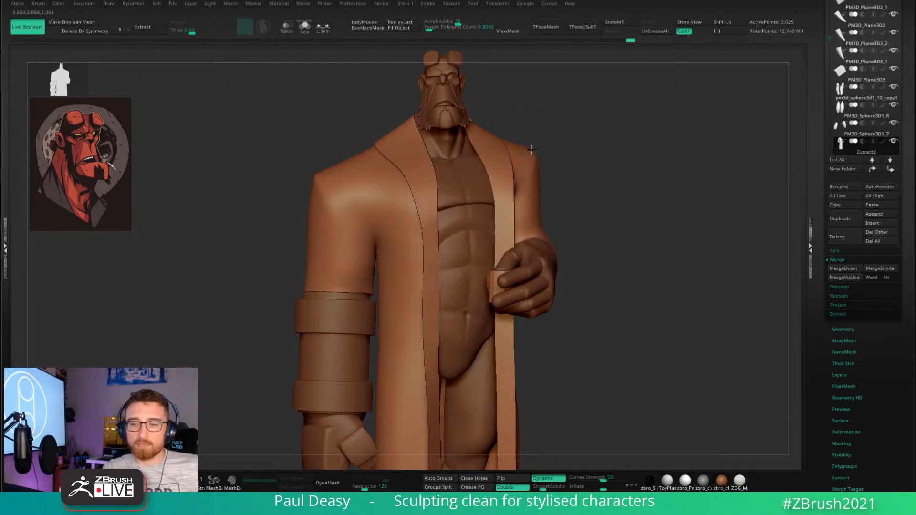
{"action": "key", "text": "space"}
{"action": "left_click_drag", "start_coordinate": [546, 178], "coordinate": [602, 180]}
{"action": "key", "text": "space"}
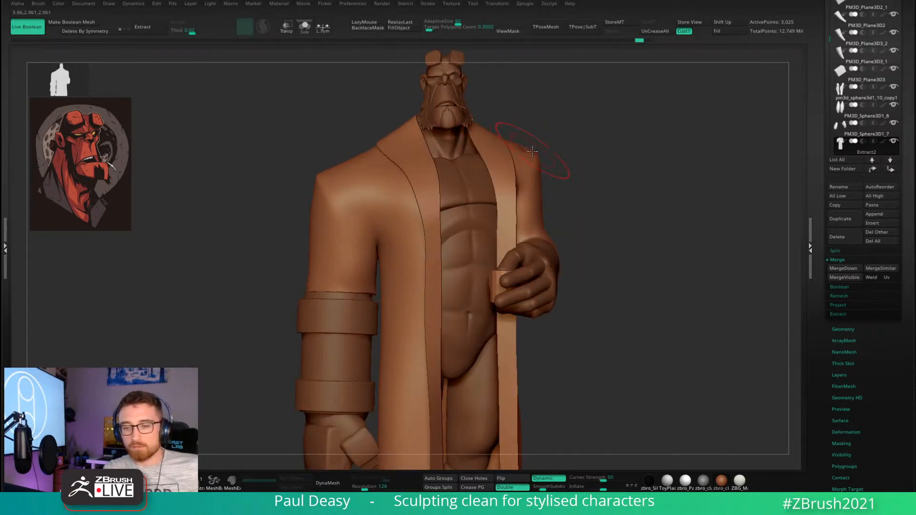
{"action": "left_click_drag", "start_coordinate": [566, 167], "coordinate": [555, 172]}
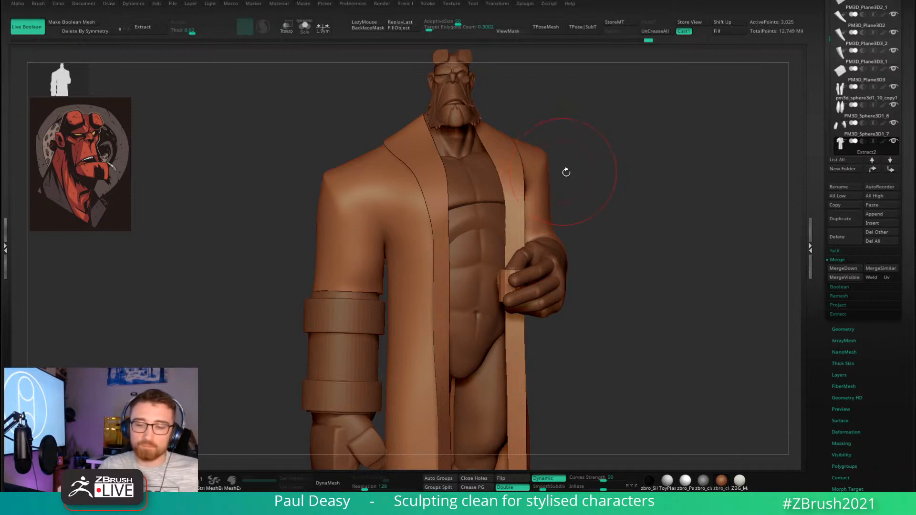
{"action": "left_click_drag", "start_coordinate": [564, 173], "coordinate": [519, 187]}
{"action": "right_click_drag", "start_coordinate": [519, 187], "coordinate": [553, 182], "text": "ctrl"}
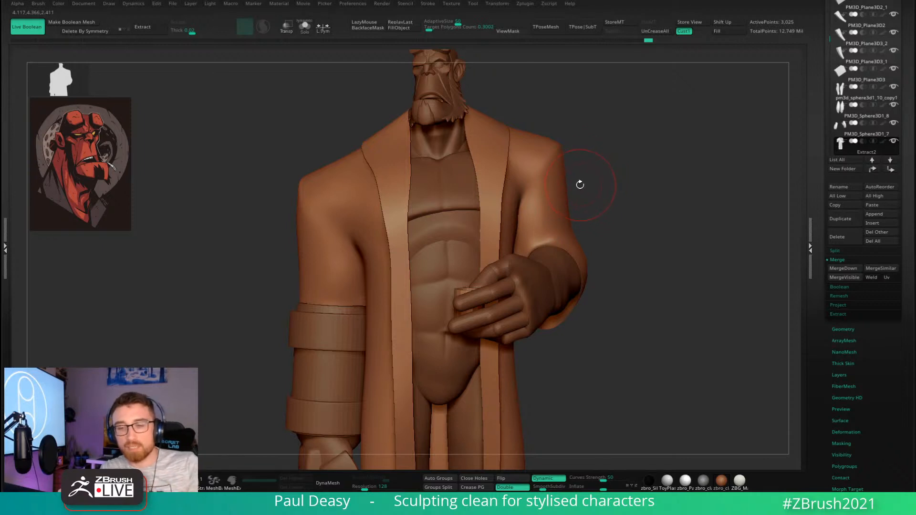
{"action": "mouse_move", "coordinate": [582, 184]}
{"action": "left_mouse_down"}
{"action": "mouse_move", "coordinate": [595, 181]}
{"action": "mouse_move", "coordinate": [585, 190]}
{"action": "left_mouse_up"}
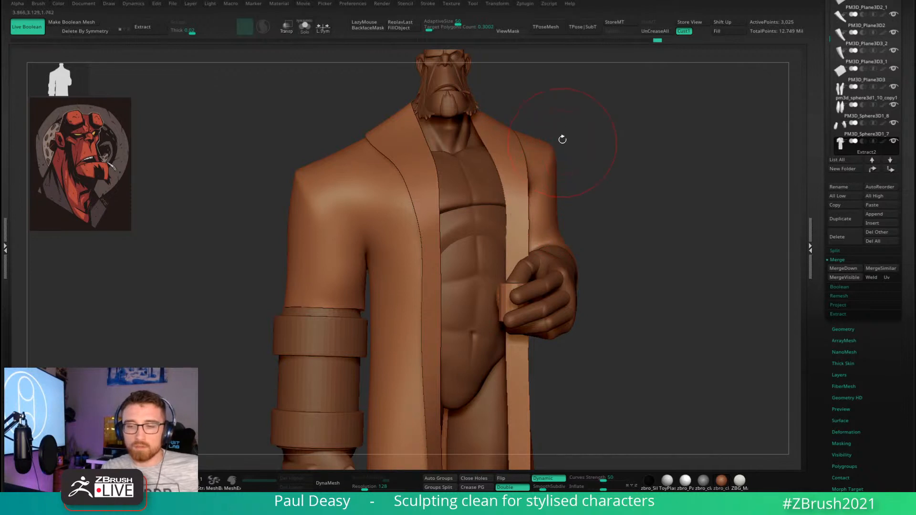
Refine and smooth the coat's shoulder above the large arm, up to the lapel edge.
{"action": "right_click_drag", "start_coordinate": [302, 201], "coordinate": [348, 201]}
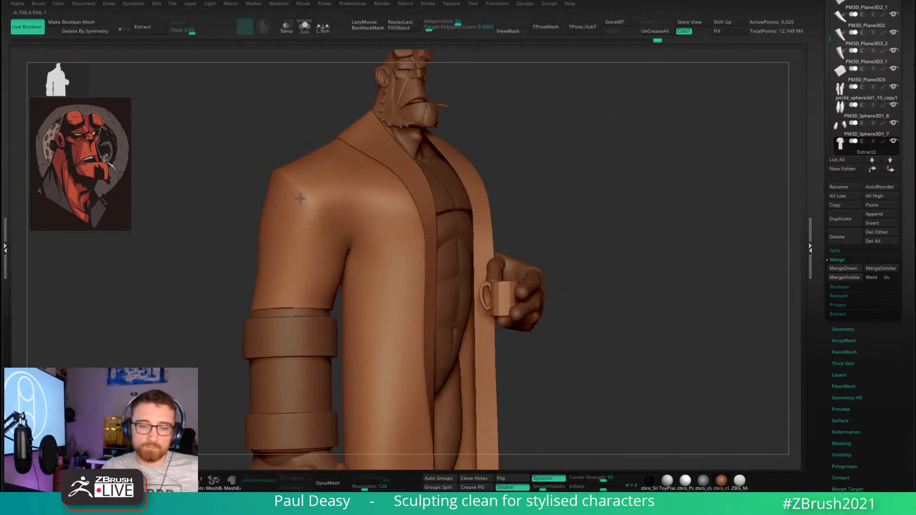
{"action": "left_click_drag", "start_coordinate": [300, 199], "coordinate": [306, 200]}
{"action": "right_click_drag", "start_coordinate": [307, 200], "coordinate": [276, 210]}
{"action": "left_click_drag", "start_coordinate": [275, 209], "coordinate": [276, 198], "text": "shift"}
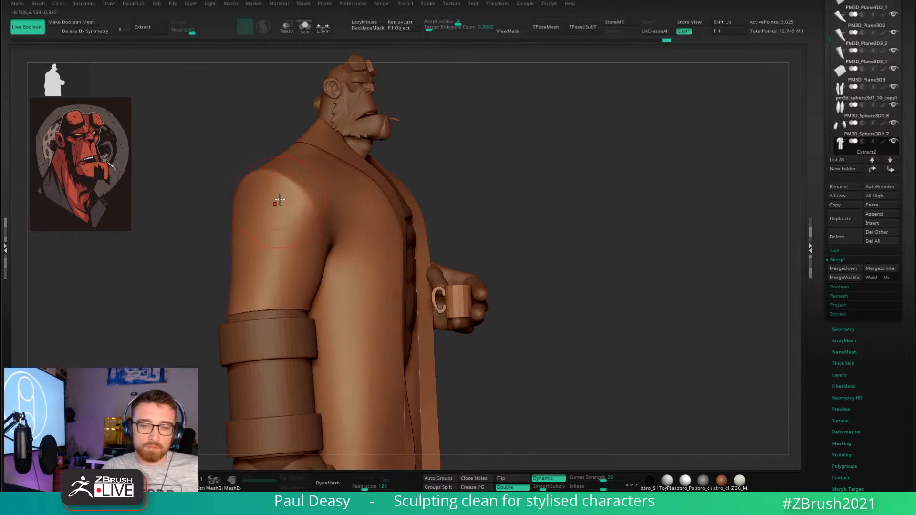
{"action": "left_click_drag", "start_coordinate": [567, 164], "coordinate": [372, 174]}
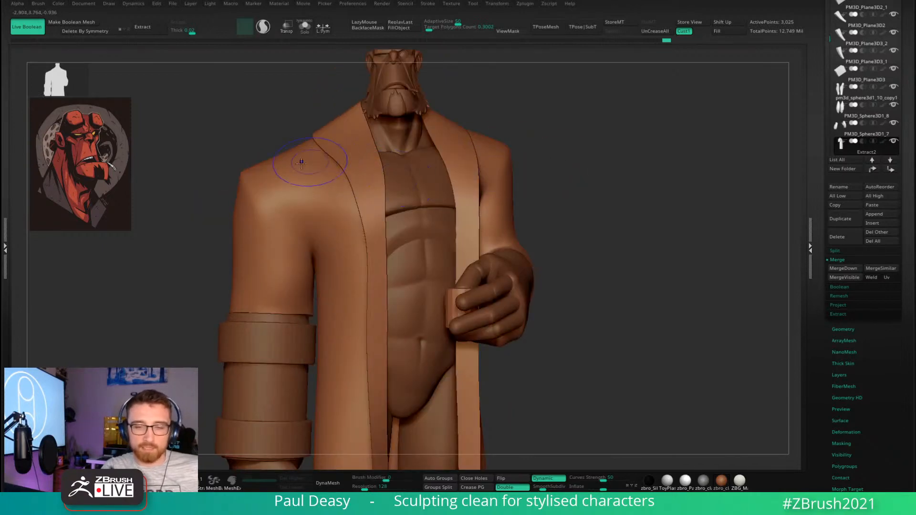
{"action": "left_click_drag", "start_coordinate": [320, 186], "coordinate": [332, 189]}
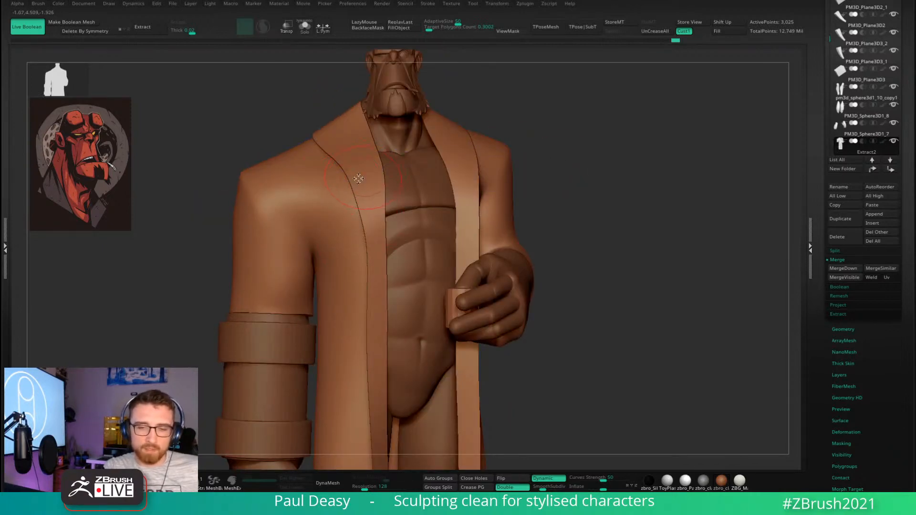
Review the full figure and refine the coat's shoulder outline above the mug-holding arm with a resized Move brush.
{"action": "left_click_drag", "start_coordinate": [552, 134], "coordinate": [558, 170], "text": "alt"}
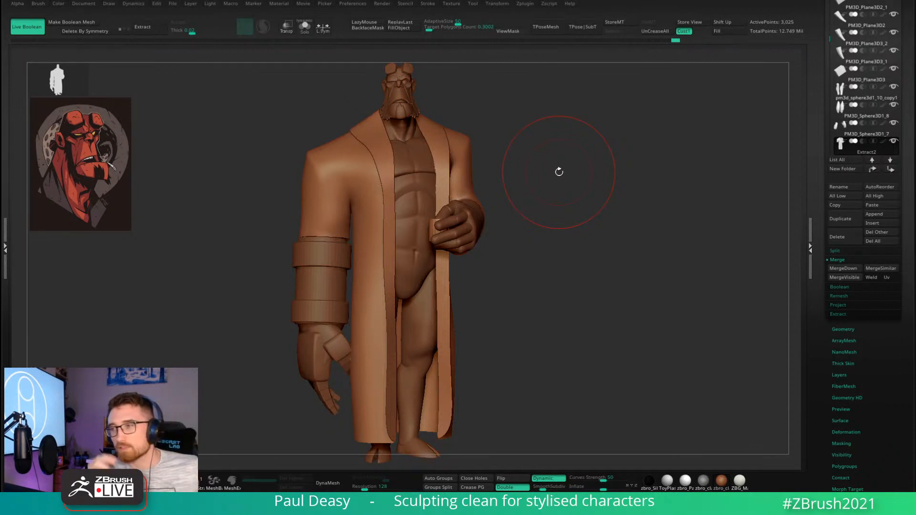
{"action": "right_click", "coordinate": [538, 342]}
{"action": "mouse_move", "coordinate": [589, 301]}
{"action": "left_mouse_down", "text": "alt"}
{"action": "mouse_move", "coordinate": [538, 342]}
{"action": "mouse_move", "coordinate": [599, 281]}
{"action": "mouse_move", "coordinate": [594, 296]}
{"action": "left_mouse_up", "text": "alt"}
{"action": "key", "text": "space"}
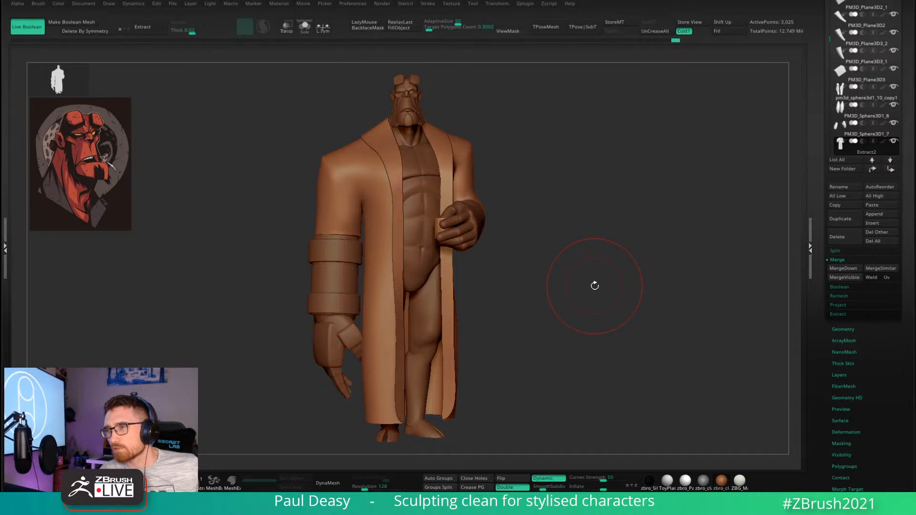
{"action": "left_click_drag", "start_coordinate": [595, 286], "coordinate": [596, 286]}
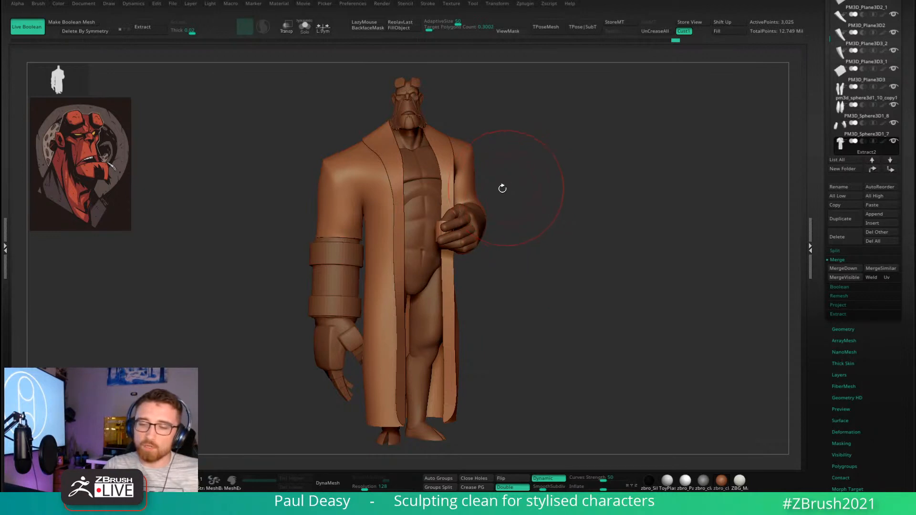
{"action": "left_click_drag", "start_coordinate": [488, 177], "coordinate": [503, 167], "text": "alt"}
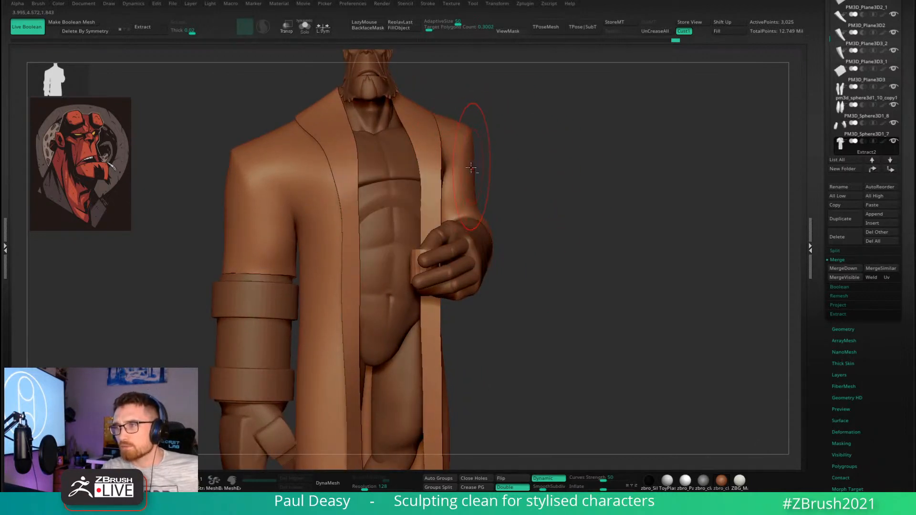
{"action": "right_click_drag", "start_coordinate": [471, 168], "coordinate": [477, 164], "text": "alt"}
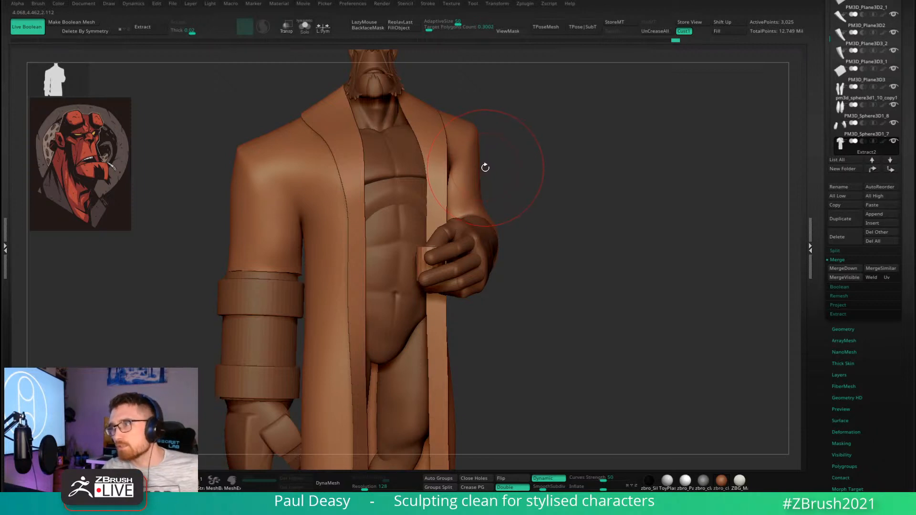
{"action": "key", "text": "space"}
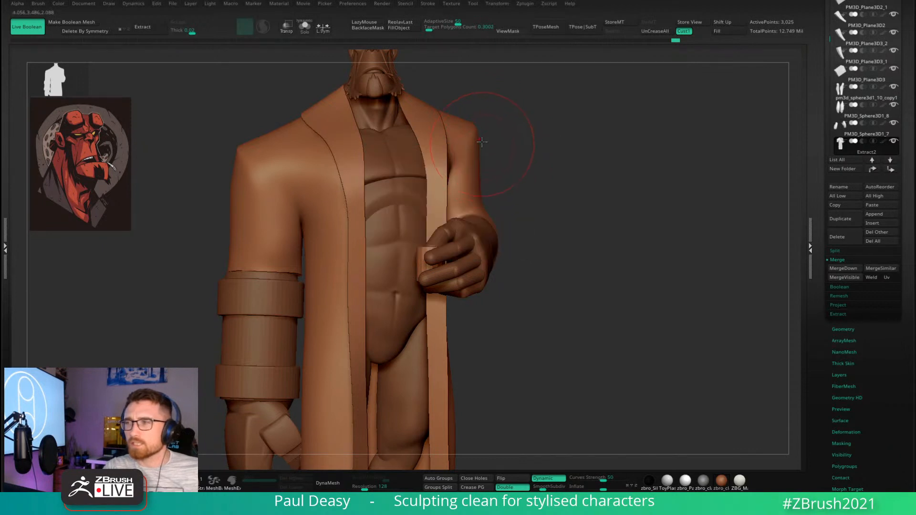
{"action": "key", "text": "space"}
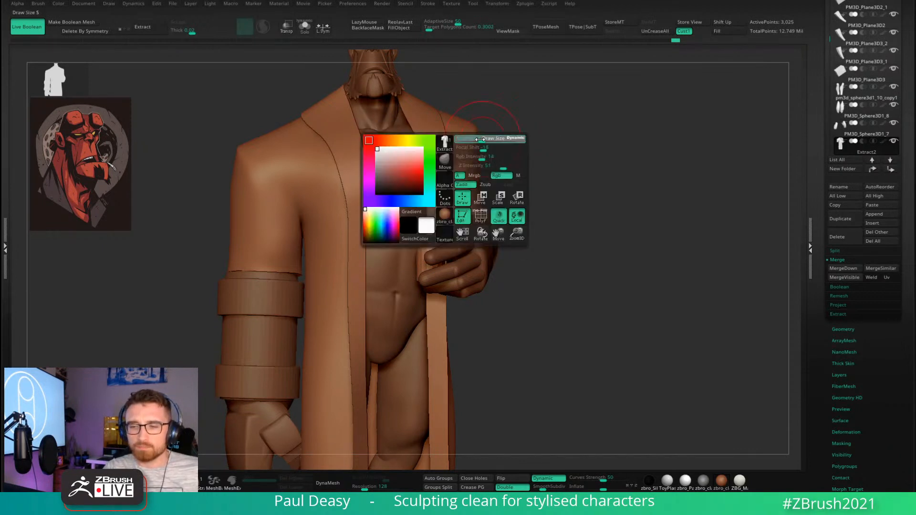
{"action": "key", "text": "space"}
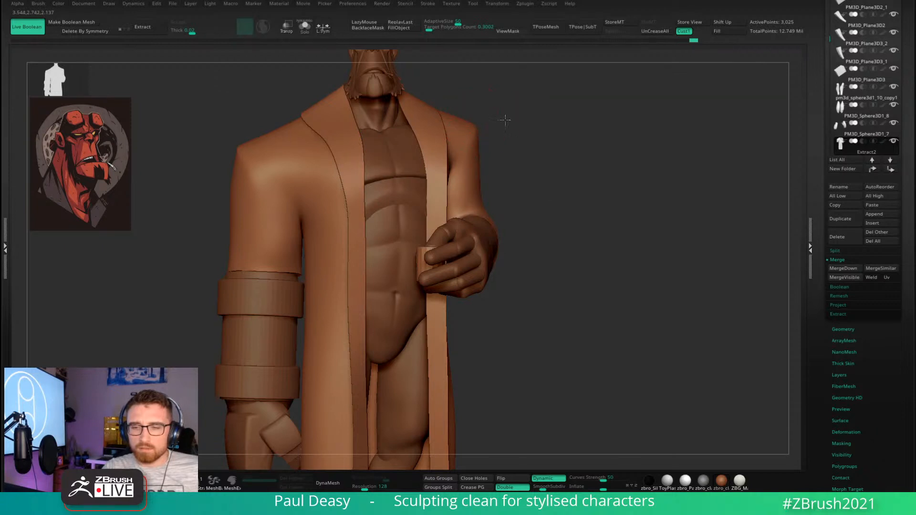
{"action": "left_click_drag", "start_coordinate": [505, 118], "coordinate": [511, 135], "text": "alt"}
Reshape the tip of the coat's shoulder above the large arm from the front and back.
{"action": "key", "text": "space"}
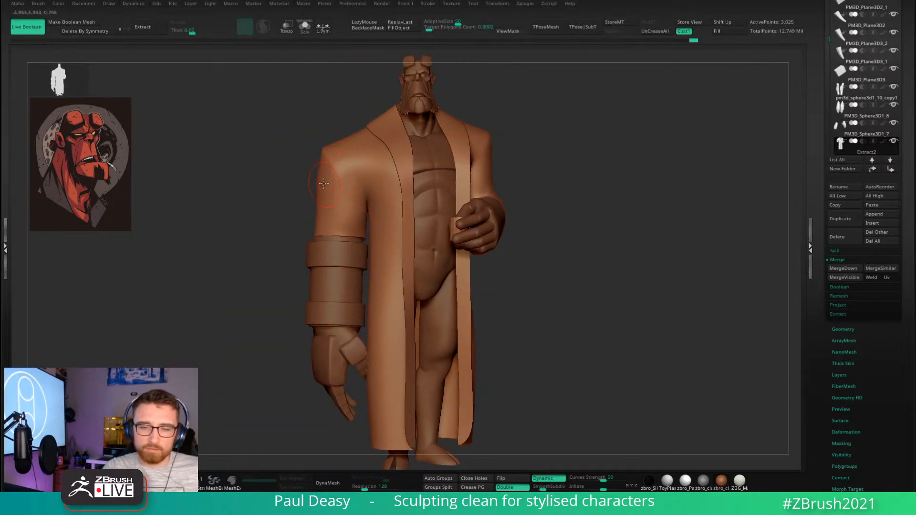
{"action": "key", "text": "space"}
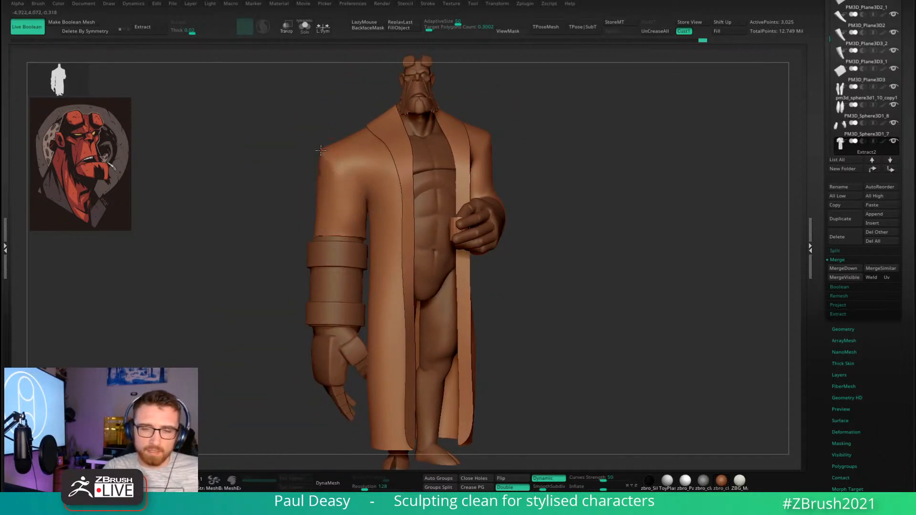
{"action": "left_click_drag", "start_coordinate": [304, 180], "coordinate": [316, 149]}
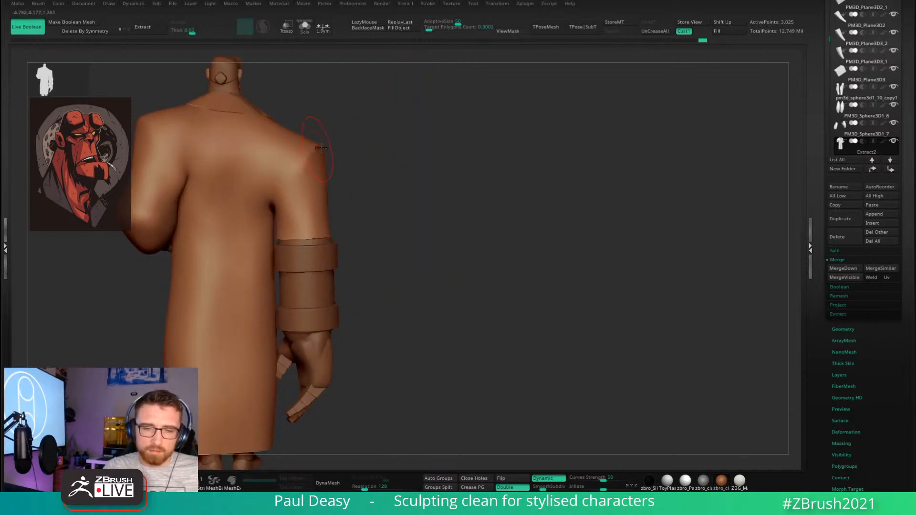
{"action": "key", "text": "space"}
{"action": "mouse_move", "coordinate": [324, 185]}
{"action": "left_mouse_down"}
{"action": "mouse_move", "coordinate": [322, 161]}
{"action": "mouse_move", "coordinate": [478, 147]}
{"action": "left_mouse_up"}
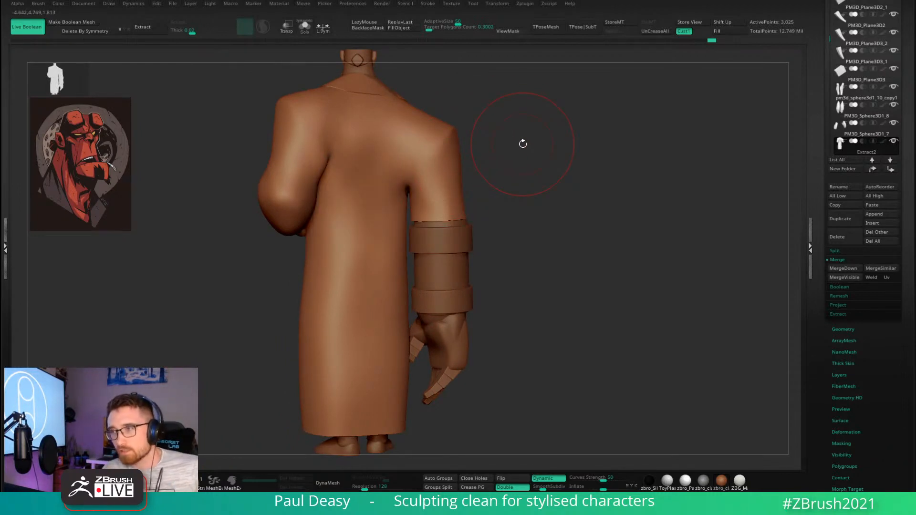
Refine the coat's shoulder and upper sleeve outline on the large arm from the back, side and front with a resized Move brush.
{"action": "key", "text": "space"}
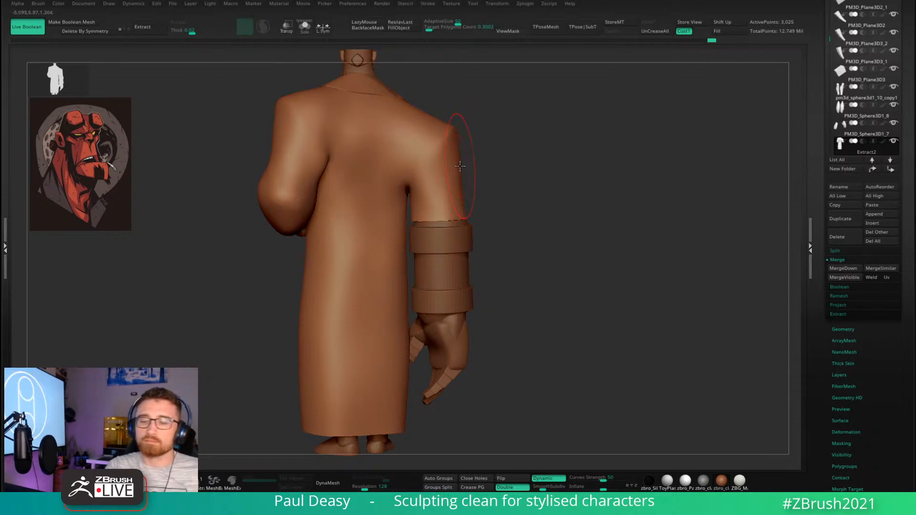
{"action": "left_click_drag", "start_coordinate": [451, 141], "coordinate": [460, 162]}
{"action": "key", "text": "space"}
{"action": "key", "text": "space"}
{"action": "left_click_drag", "start_coordinate": [522, 165], "coordinate": [472, 161]}
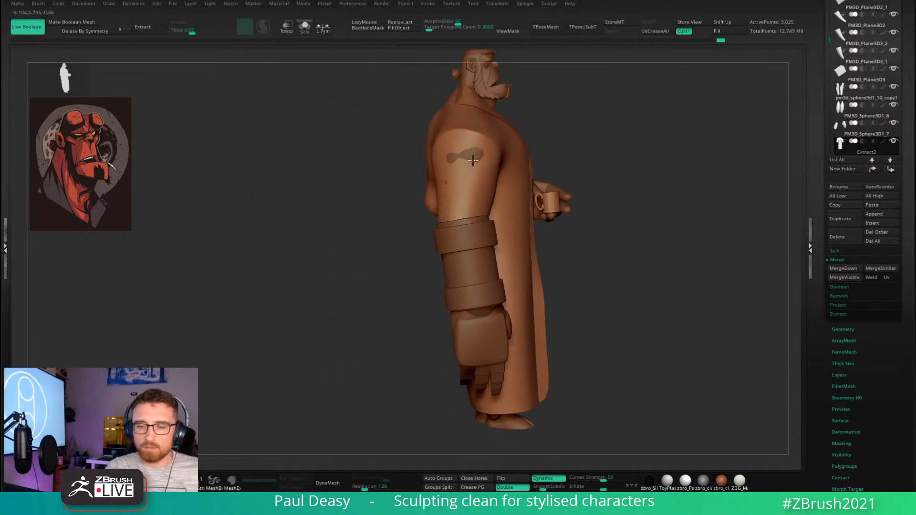
{"action": "key", "text": "space"}
{"action": "left_click_drag", "start_coordinate": [544, 145], "coordinate": [477, 136]}
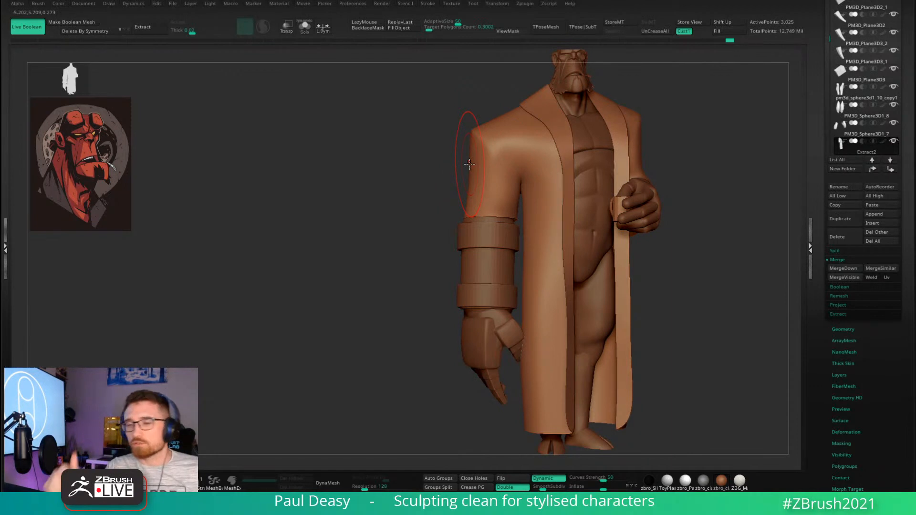
{"action": "mouse_move", "coordinate": [470, 164]}
{"action": "left_mouse_down"}
{"action": "mouse_move", "coordinate": [750, 186]}
{"action": "mouse_move", "coordinate": [652, 221]}
{"action": "mouse_move", "coordinate": [472, 157]}
{"action": "mouse_move", "coordinate": [472, 177]}
{"action": "mouse_move", "coordinate": [477, 164]}
{"action": "left_mouse_up"}
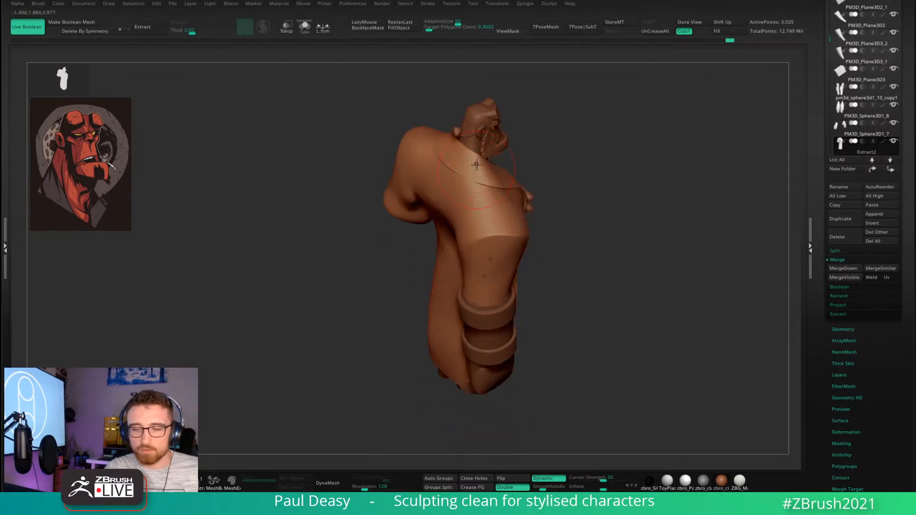
{"action": "left_click_drag", "start_coordinate": [563, 162], "coordinate": [566, 202]}
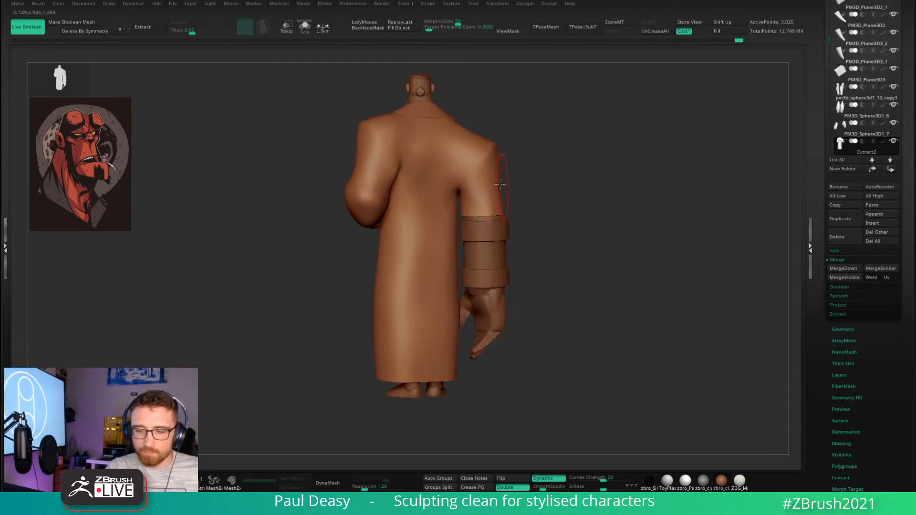
{"action": "key", "text": "space"}
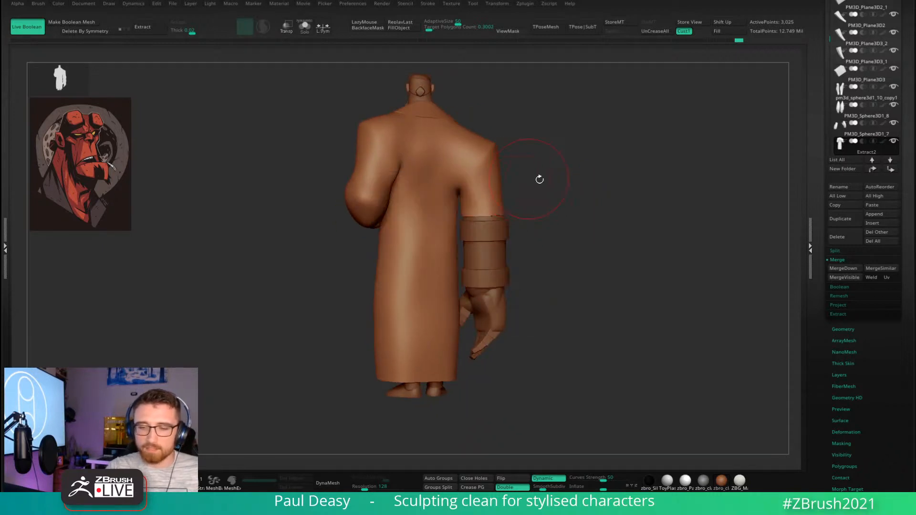
{"action": "key", "text": "space"}
{"action": "mouse_move", "coordinate": [539, 179]}
{"action": "left_mouse_down", "text": "alt"}
{"action": "mouse_move", "coordinate": [549, 188]}
{"action": "mouse_move", "coordinate": [521, 191]}
{"action": "mouse_move", "coordinate": [521, 219]}
{"action": "left_mouse_up", "text": "alt"}
Try masking the coat outward from the large arm's shoulder with the wireframe shown, and remove the mask and wireframe.
{"action": "key", "text": "w"}
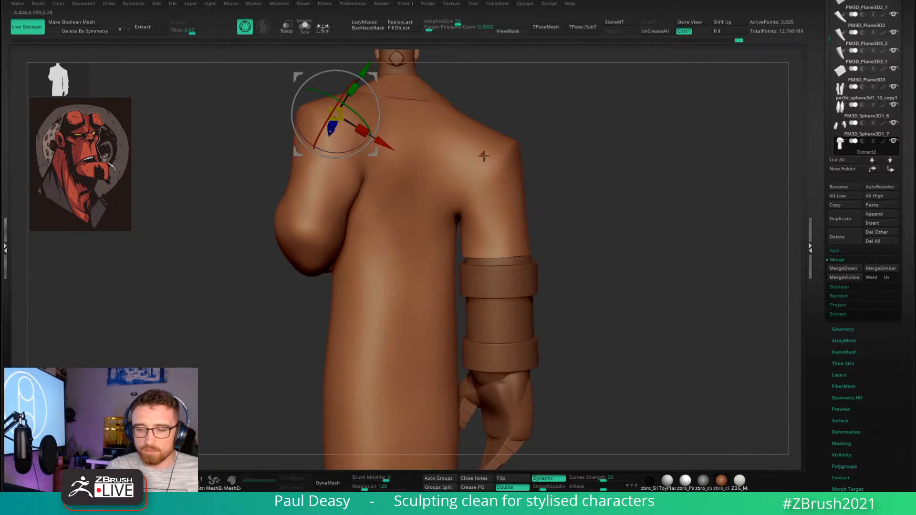
{"action": "key", "text": "shift+f"}
{"action": "scroll", "coordinate": [472, 148], "scroll_direction": "up", "scroll_amount": 2}
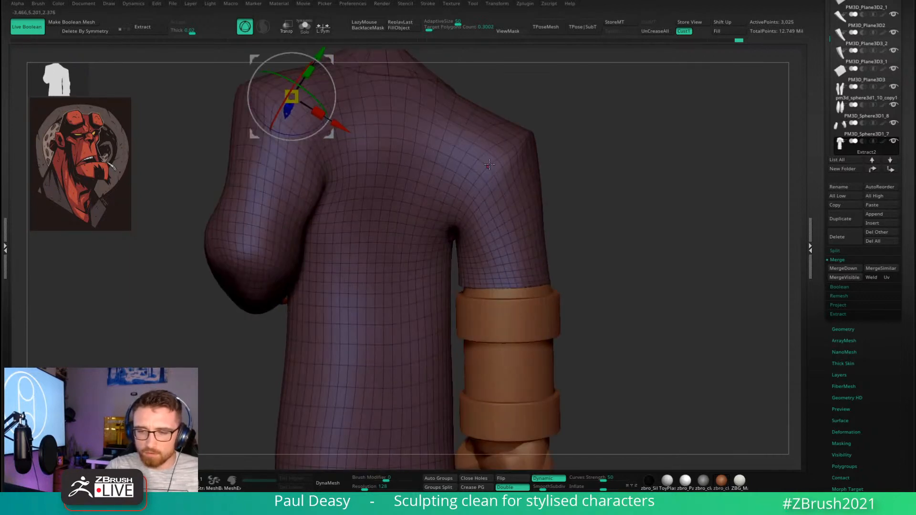
{"action": "left_click", "coordinate": [471, 146], "text": "ctrl"}
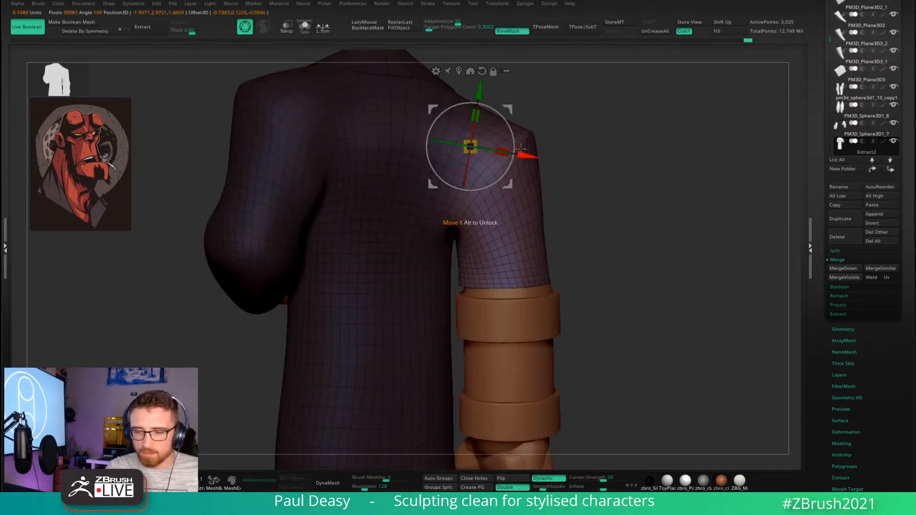
{"action": "key", "text": "q"}
{"action": "left_click_drag", "start_coordinate": [599, 184], "coordinate": [472, 194]}
{"action": "key", "text": "space"}
{"action": "key", "text": "space"}
{"action": "left_click", "coordinate": [479, 154]}
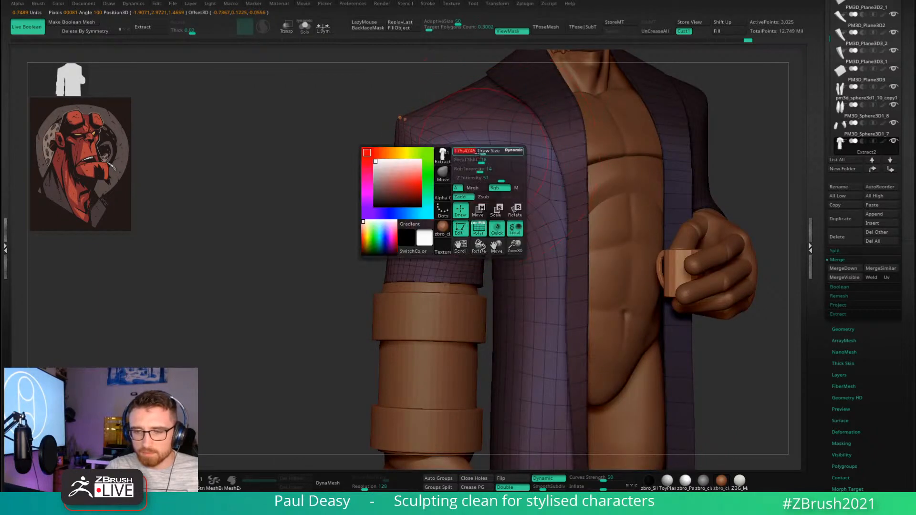
{"action": "left_click_drag", "start_coordinate": [356, 254], "coordinate": [291, 364], "text": "alt"}
{"action": "left_click_drag", "start_coordinate": [715, 136], "coordinate": [654, 157], "text": "alt"}
{"action": "key", "text": "shift+f"}
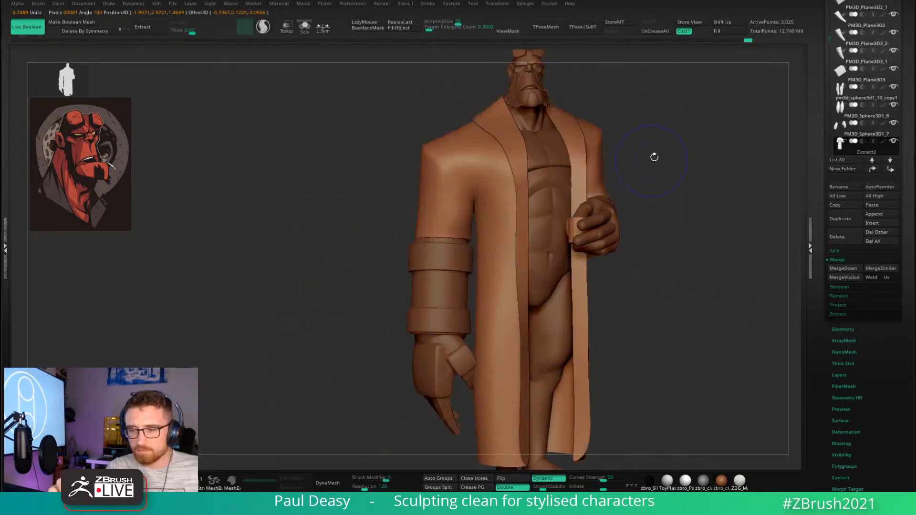
Try reshaping the coat's shoulder above the large arm from the front, and undo the stroke.
{"action": "mouse_move", "coordinate": [672, 186]}
{"action": "left_mouse_down"}
{"action": "mouse_move", "coordinate": [594, 221]}
{"action": "mouse_move", "coordinate": [528, 231]}
{"action": "left_mouse_up"}
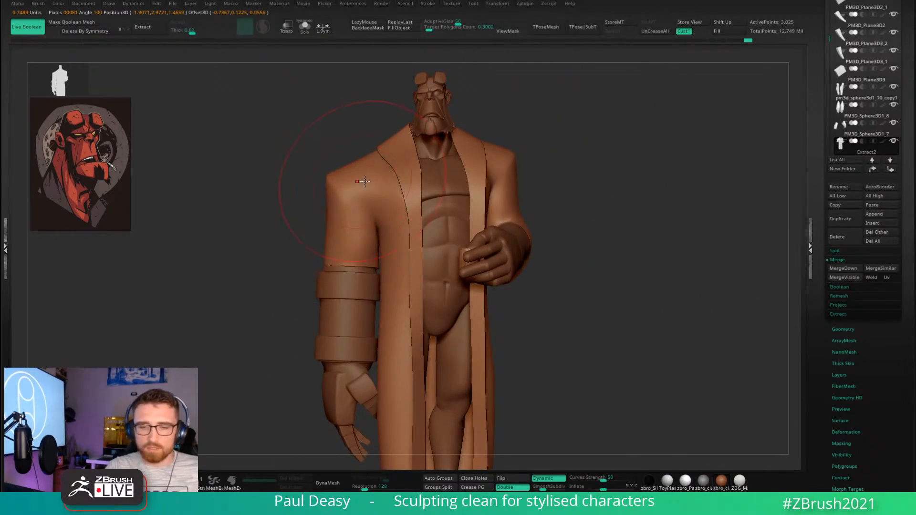
{"action": "left_click_drag", "start_coordinate": [332, 181], "coordinate": [340, 178]}
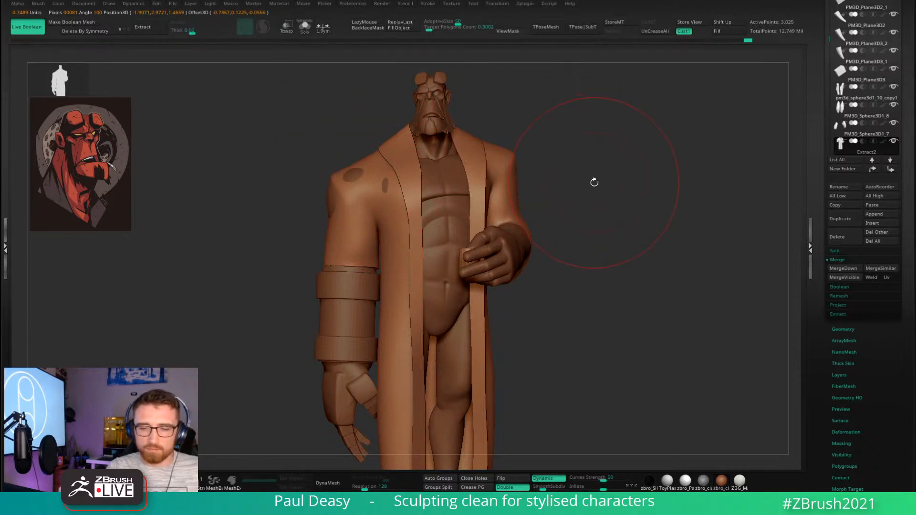
{"action": "key", "text": "ctrl+z"}
{"action": "left_click_drag", "start_coordinate": [585, 184], "coordinate": [500, 215], "text": "alt"}
{"action": "left_click_drag", "start_coordinate": [497, 261], "coordinate": [701, 311]}
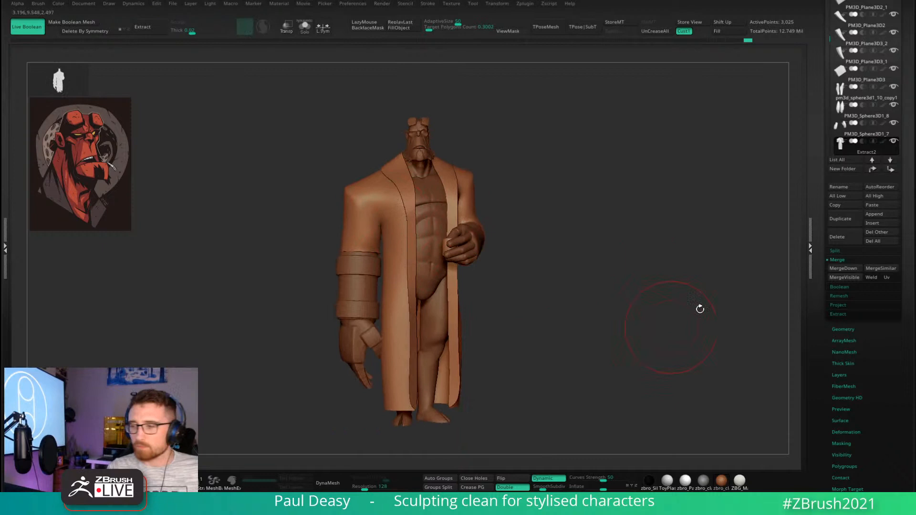
Hide the coat and select the chest subtool to expose the whole body.
{"action": "left_click", "coordinate": [893, 142]}
{"action": "left_click", "coordinate": [440, 200], "text": "alt"}
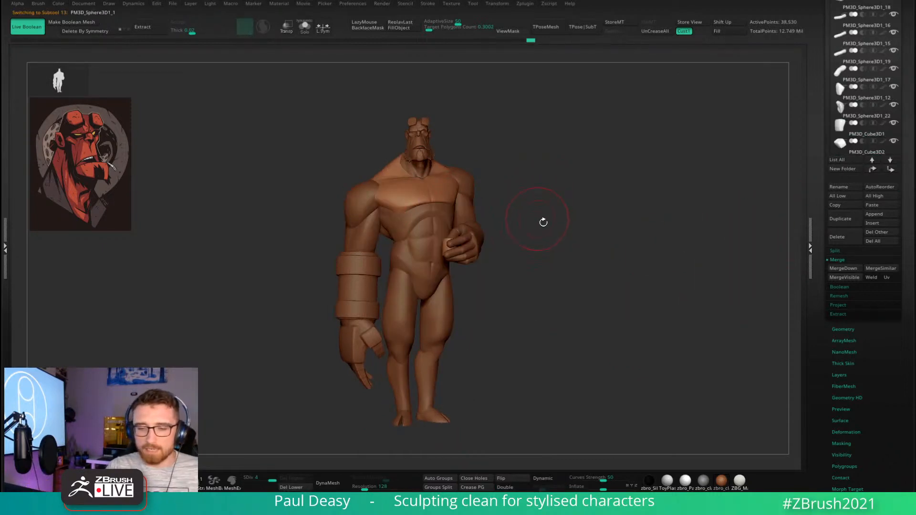
{"action": "left_click_drag", "start_coordinate": [542, 223], "coordinate": [527, 192]}
{"action": "left_click_drag", "start_coordinate": [558, 218], "coordinate": [534, 245]}
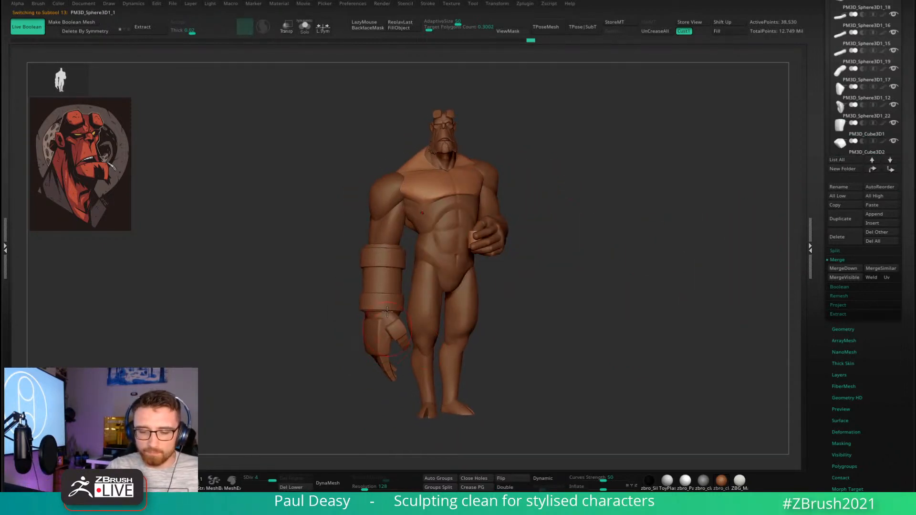
{"action": "key", "text": "super"}
{"action": "right_click_drag", "start_coordinate": [386, 312], "coordinate": [414, 283], "text": "alt"}
{"action": "key", "text": "super"}
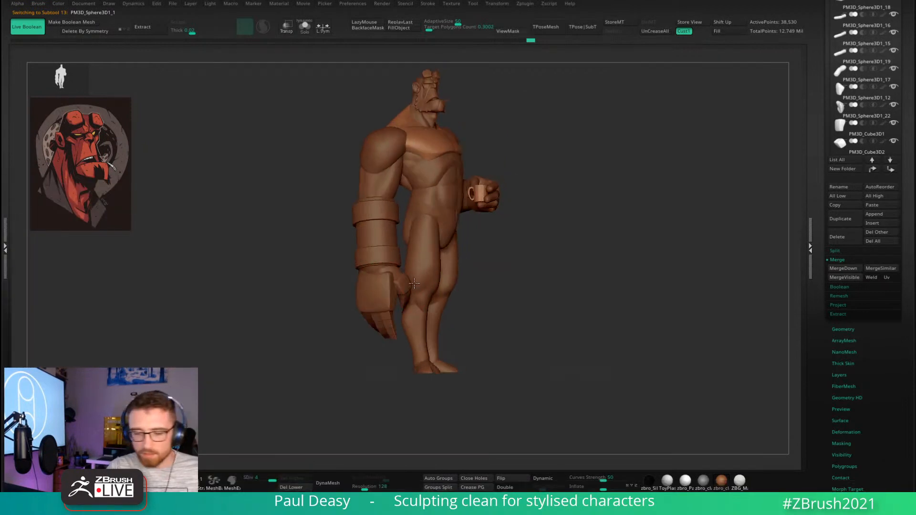
Select the PM3D_Sphere3D1_12 part at the large hand's wrist and delete that subtool.
{"action": "right_click_drag", "start_coordinate": [468, 291], "coordinate": [520, 289]}
{"action": "left_click", "coordinate": [409, 299], "text": "alt"}
{"action": "right_click_drag", "start_coordinate": [420, 292], "coordinate": [564, 281]}
{"action": "left_click", "coordinate": [430, 270], "text": "alt"}
{"action": "key", "text": "ctrl+shift+s"}
{"action": "key", "text": "ctrl+shift+s"}
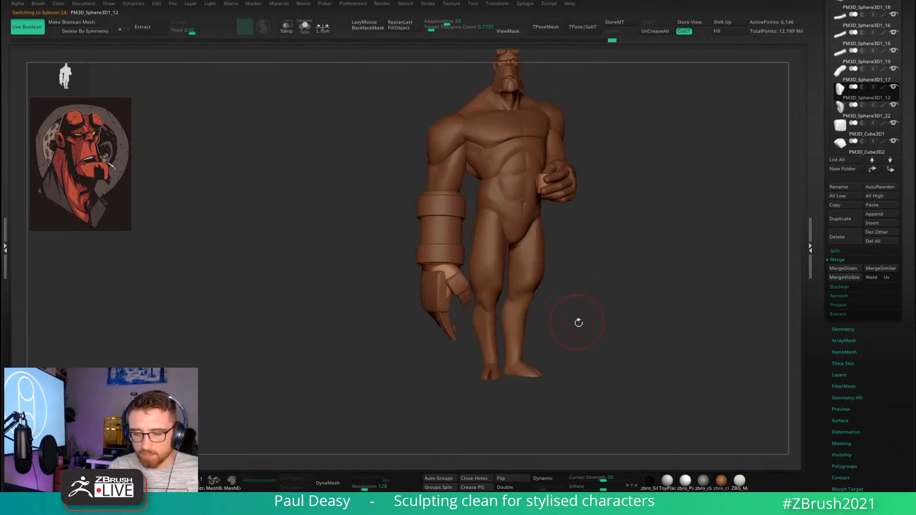
{"action": "left_click", "coordinate": [867, 268]}
{"action": "left_click", "coordinate": [754, 260]}
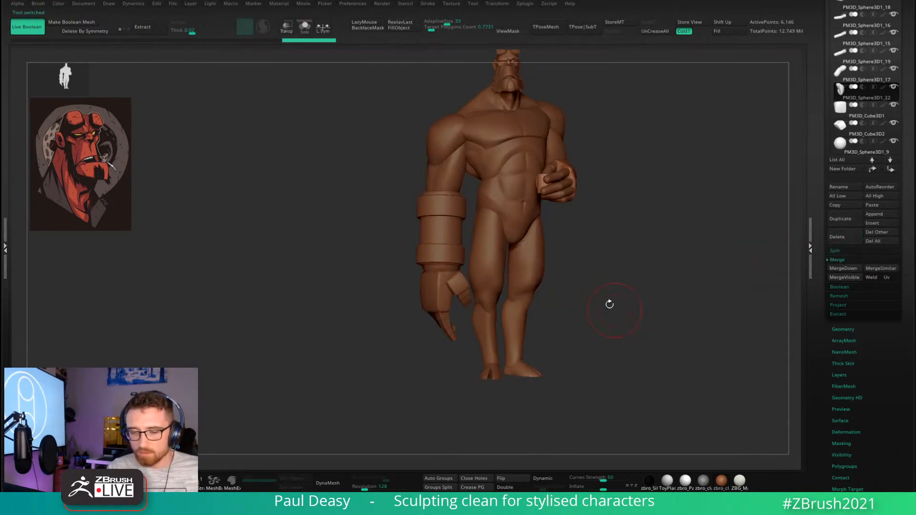
Select the large arm's cuff and adjust its upper edge with a resized Move brush, checking it from the side, back and front.
{"action": "right_click_drag", "start_coordinate": [613, 255], "coordinate": [605, 270]}
{"action": "key", "text": "space"}
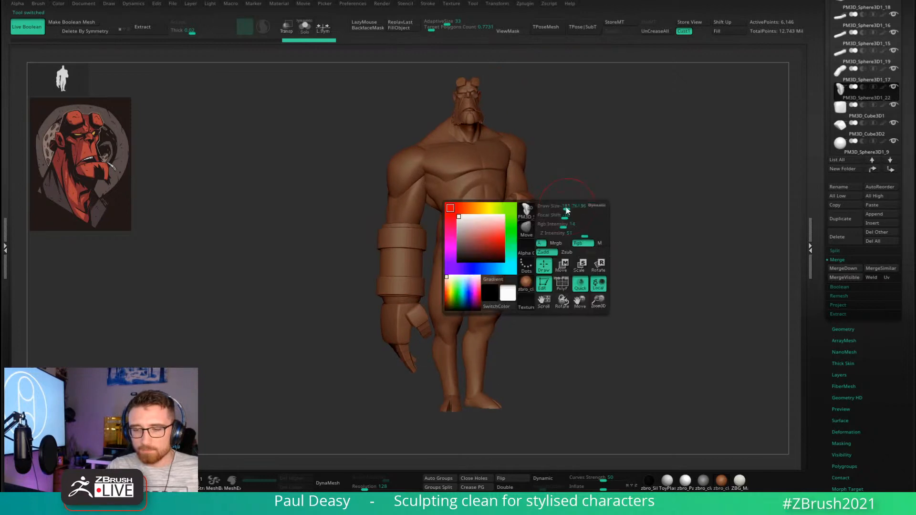
{"action": "left_click", "coordinate": [393, 222], "text": "alt"}
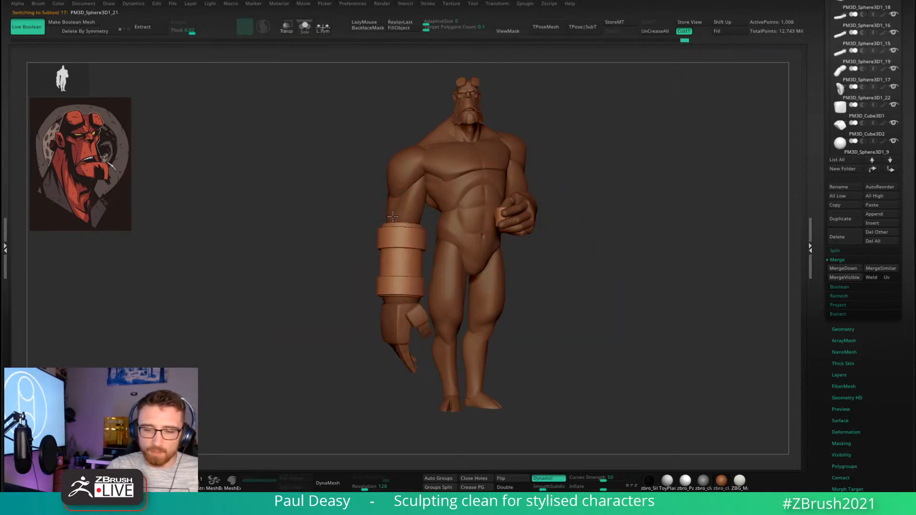
{"action": "right_click_drag", "start_coordinate": [594, 232], "coordinate": [587, 286]}
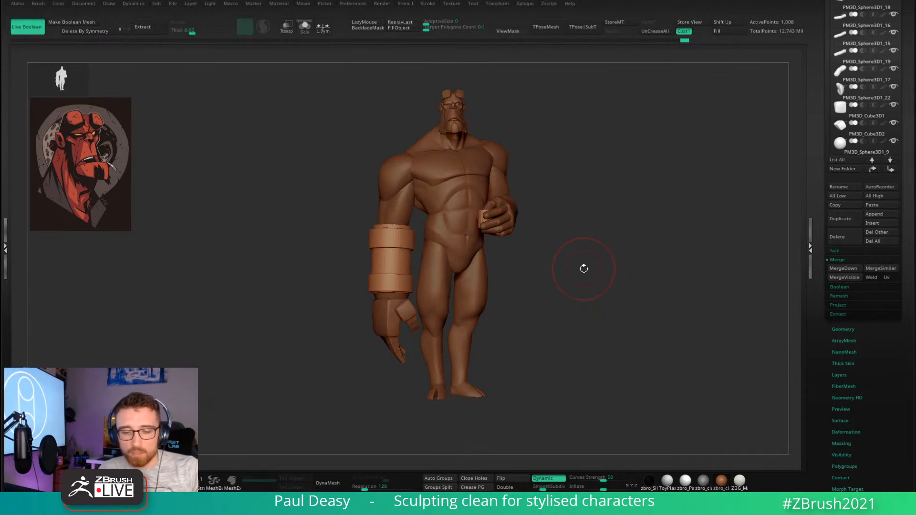
{"action": "right_click_drag", "start_coordinate": [582, 270], "coordinate": [597, 291]}
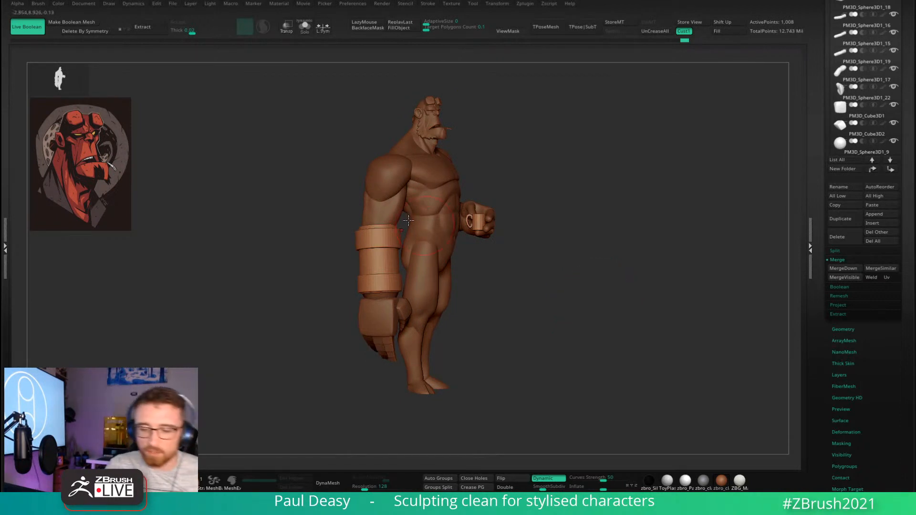
{"action": "key", "text": "space"}
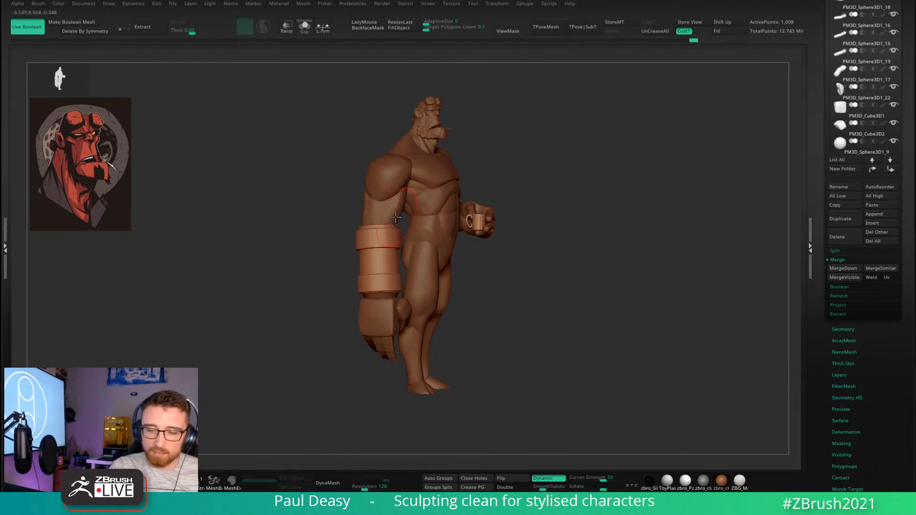
{"action": "left_click_drag", "start_coordinate": [548, 196], "coordinate": [605, 190]}
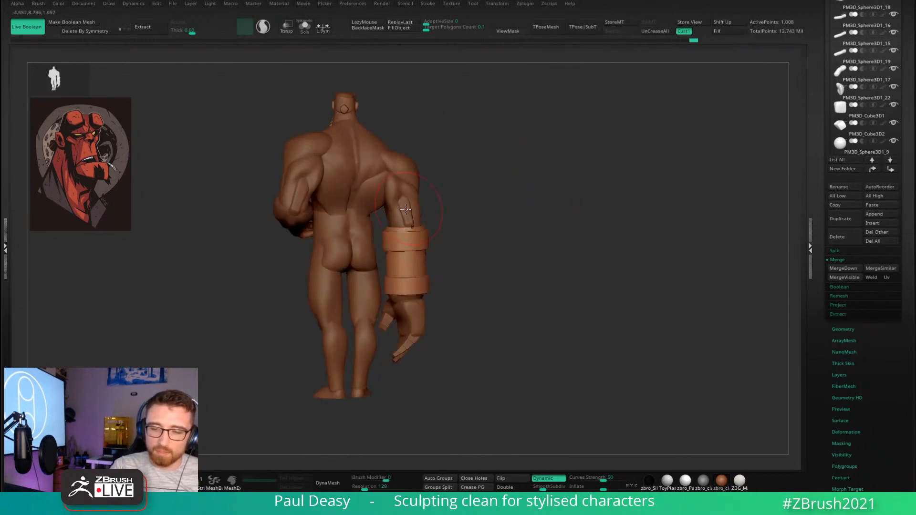
{"action": "left_click_drag", "start_coordinate": [484, 223], "coordinate": [410, 221]}
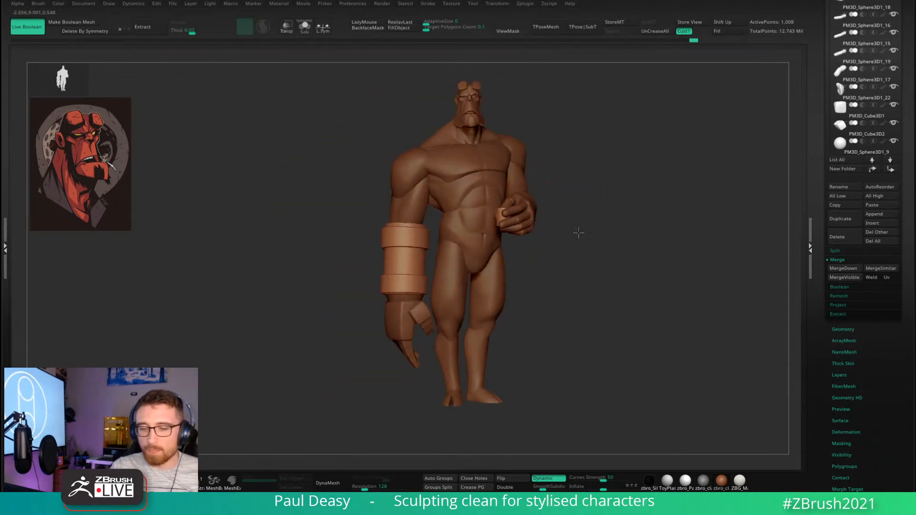
{"action": "left_click_drag", "start_coordinate": [579, 233], "coordinate": [542, 253]}
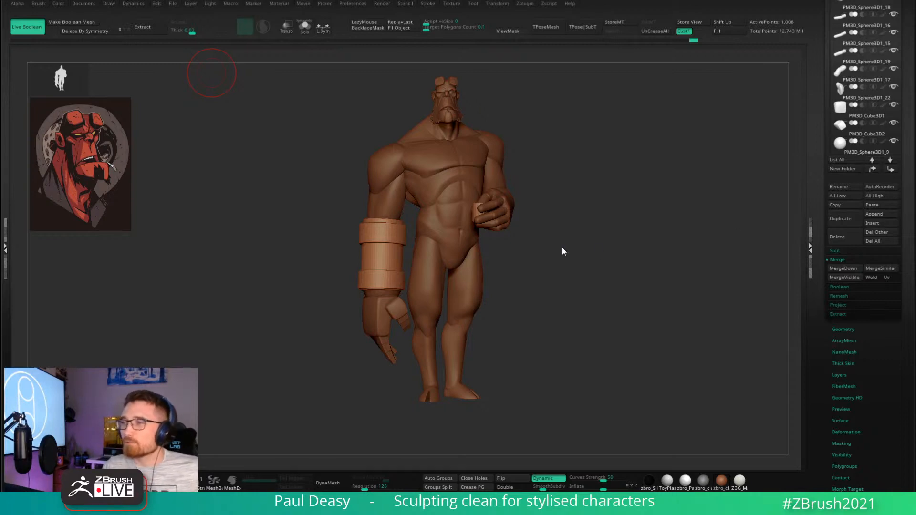
Recall the stored front view of the figure and select the eyes subtool.
{"action": "left_click_drag", "start_coordinate": [565, 222], "coordinate": [566, 228], "text": "alt"}
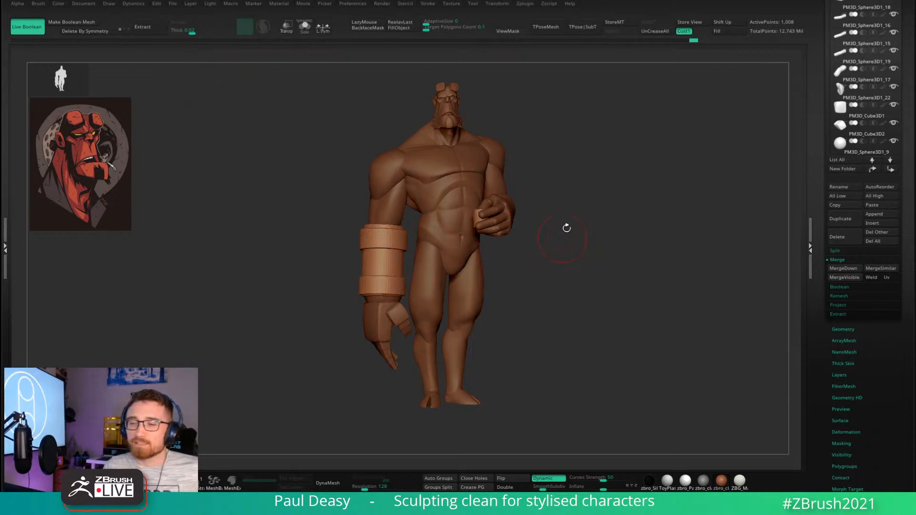
{"action": "left_click", "coordinate": [684, 32]}
{"action": "left_click_drag", "start_coordinate": [593, 151], "coordinate": [580, 166]}
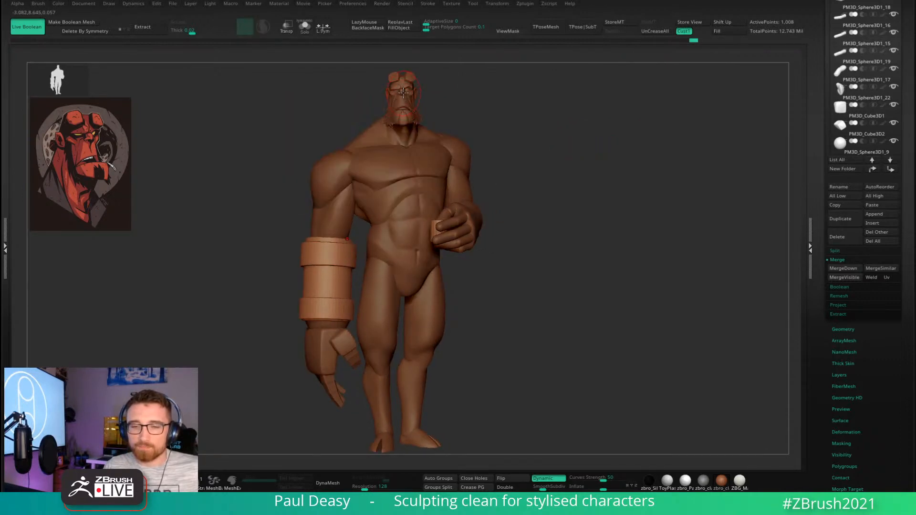
{"action": "left_click", "coordinate": [406, 89], "text": "alt"}
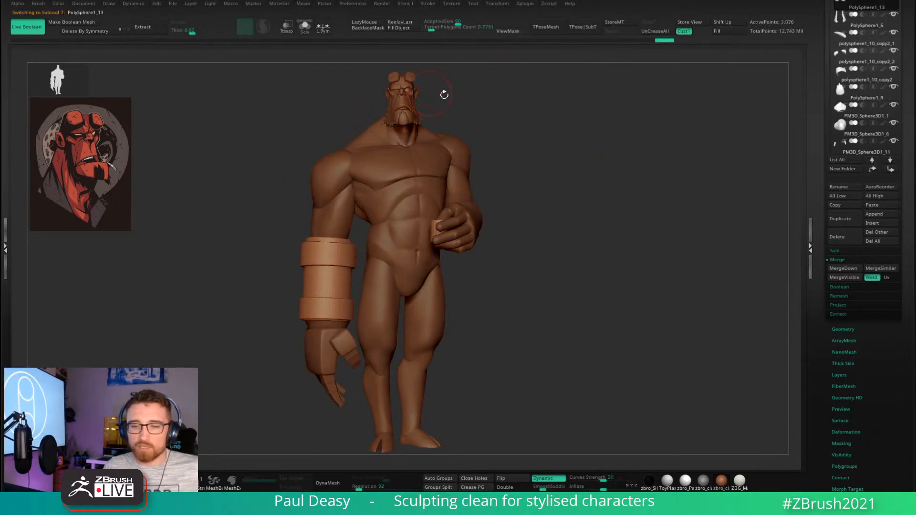
{"action": "key", "text": "space"}
{"action": "left_click_drag", "start_coordinate": [494, 124], "coordinate": [507, 135]}
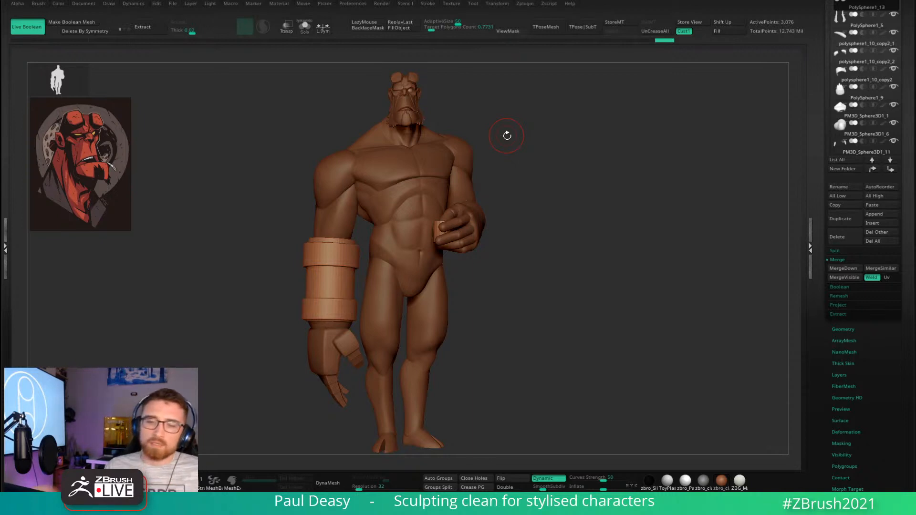
{"action": "left_click_drag", "start_coordinate": [538, 188], "coordinate": [559, 258], "text": "alt"}
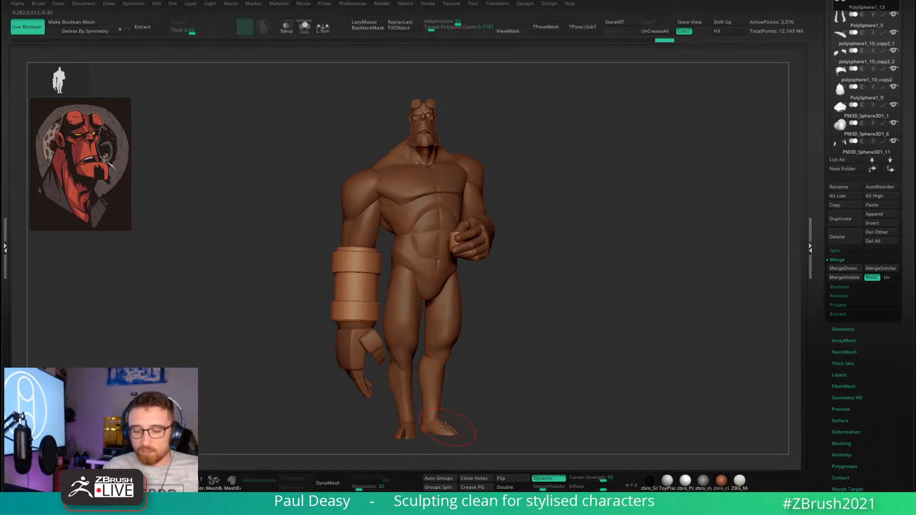
{"action": "left_click_drag", "start_coordinate": [506, 401], "coordinate": [521, 307]}
{"action": "key", "text": "space"}
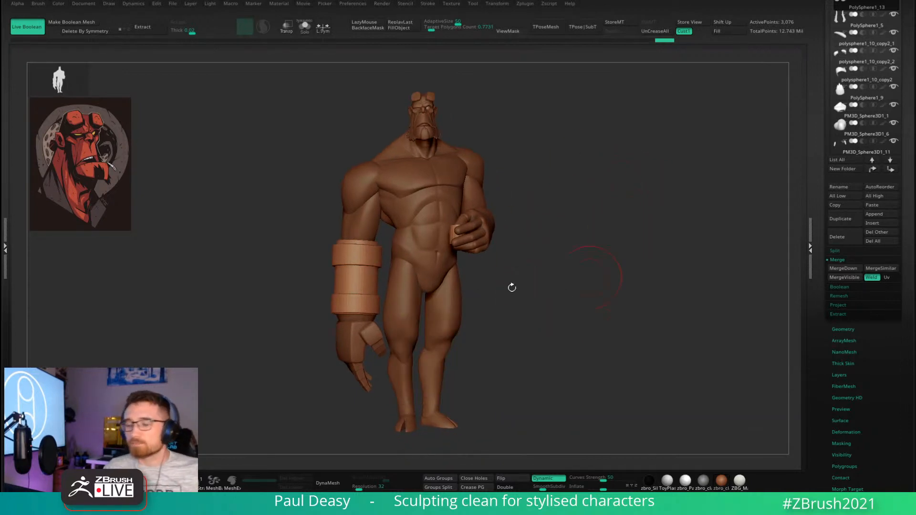
{"action": "left_click_drag", "start_coordinate": [628, 229], "coordinate": [604, 217]}
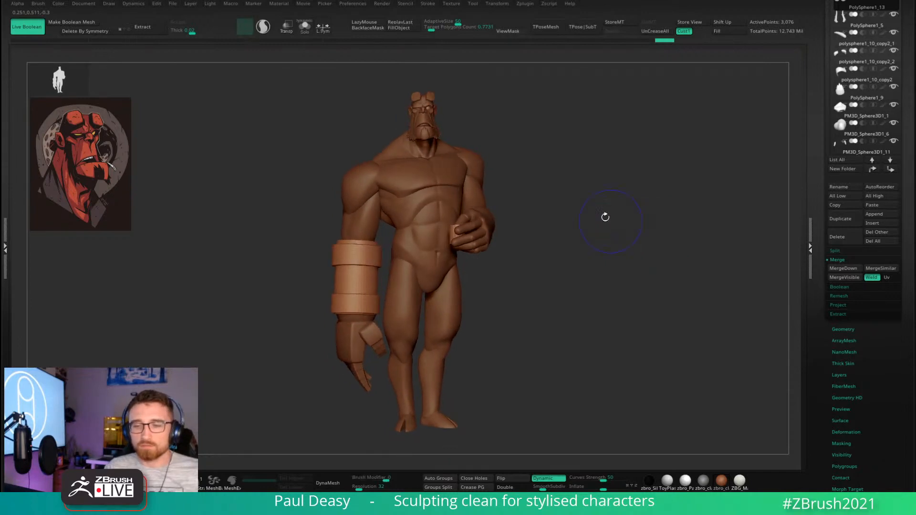
{"action": "right_click", "coordinate": [605, 217]}
{"action": "left_click_drag", "start_coordinate": [374, 147], "coordinate": [428, 152]}
{"action": "right_click", "coordinate": [428, 152]}
{"action": "left_click_drag", "start_coordinate": [504, 161], "coordinate": [717, 143]}
{"action": "right_click", "coordinate": [517, 174]}
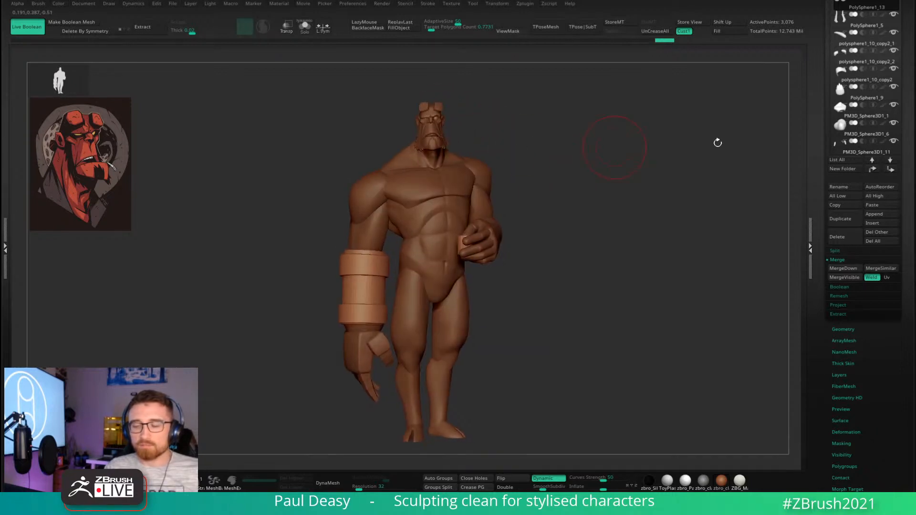
{"action": "left_click_drag", "start_coordinate": [817, 115], "coordinate": [821, 236]}
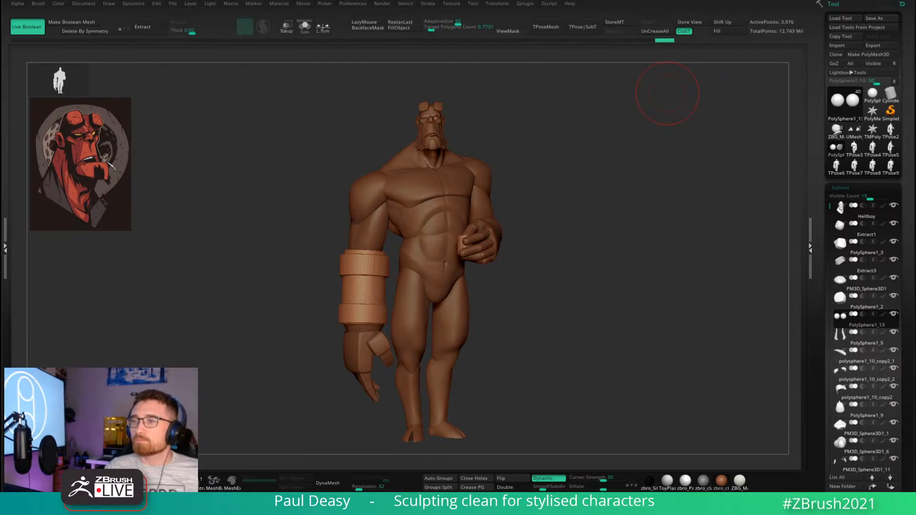
{"action": "key", "text": "super"}
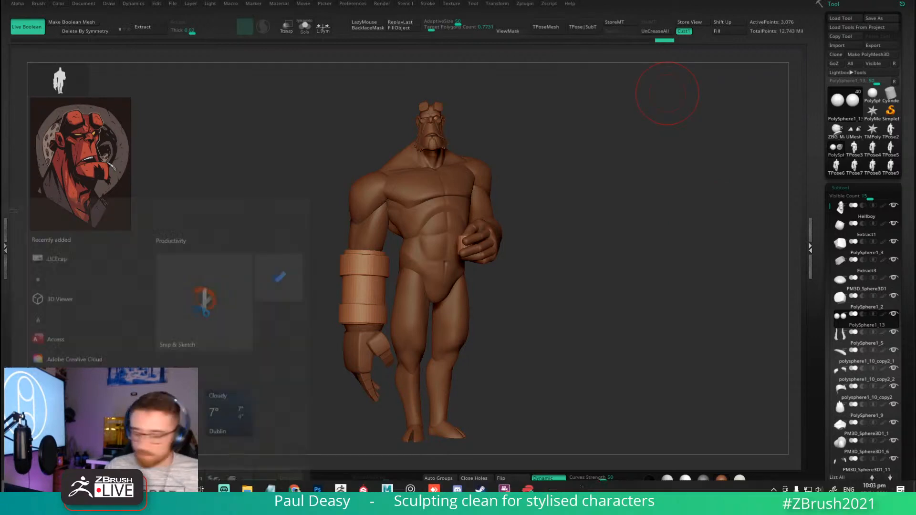
{"action": "key", "text": "super"}
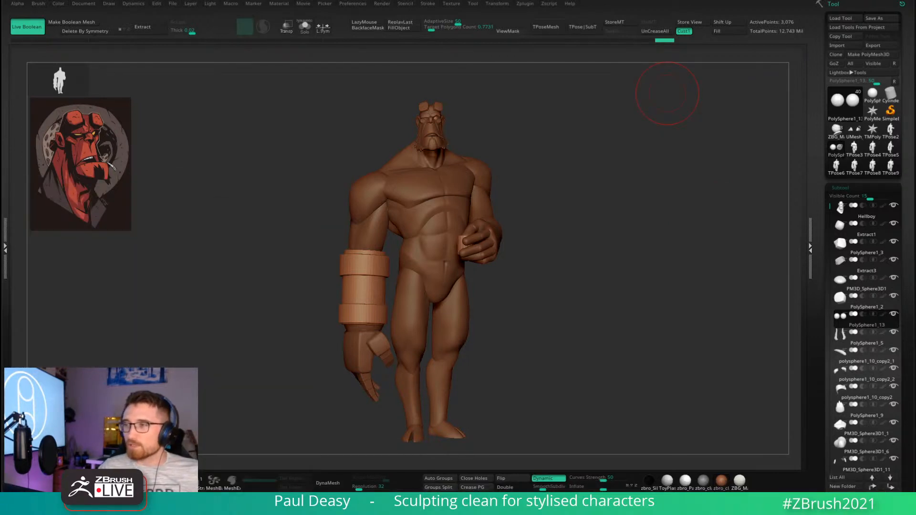